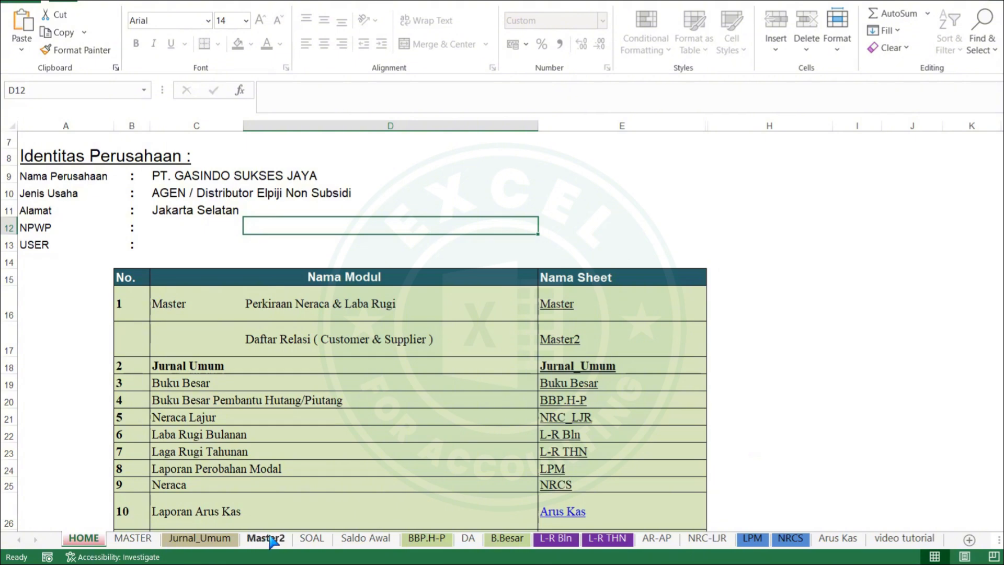
Step: View the Saldo Awal sheet, switch to Adobe Acrobat and read through the Neraca per 31 Desember 2023
{"action": "left_click", "coordinate": [380, 542]}
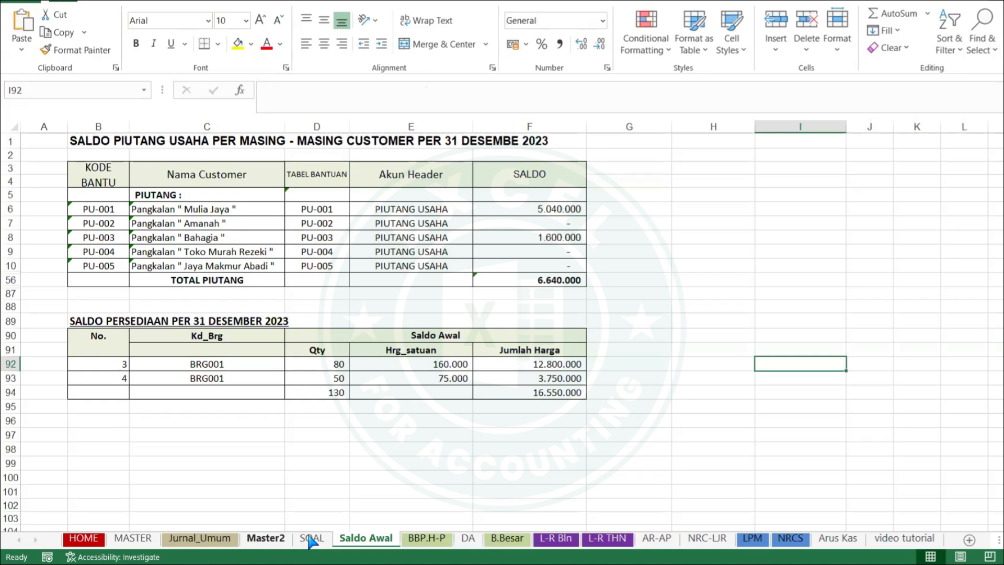
{"action": "left_click", "coordinate": [184, 525]}
{"action": "double_click", "coordinate": [352, 272]}
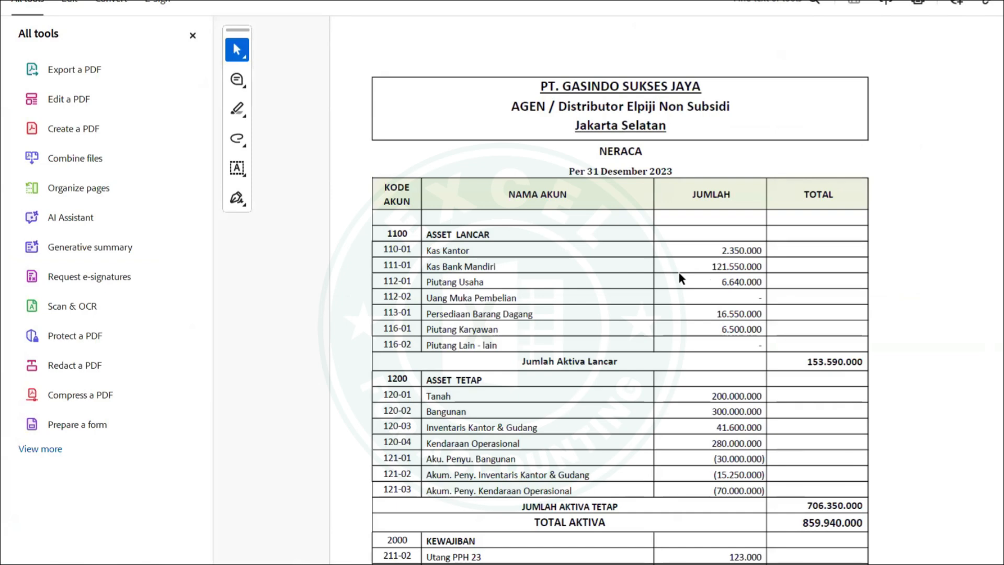
{"action": "scroll", "coordinate": [679, 272], "scroll_direction": "down", "scroll_amount": 5}
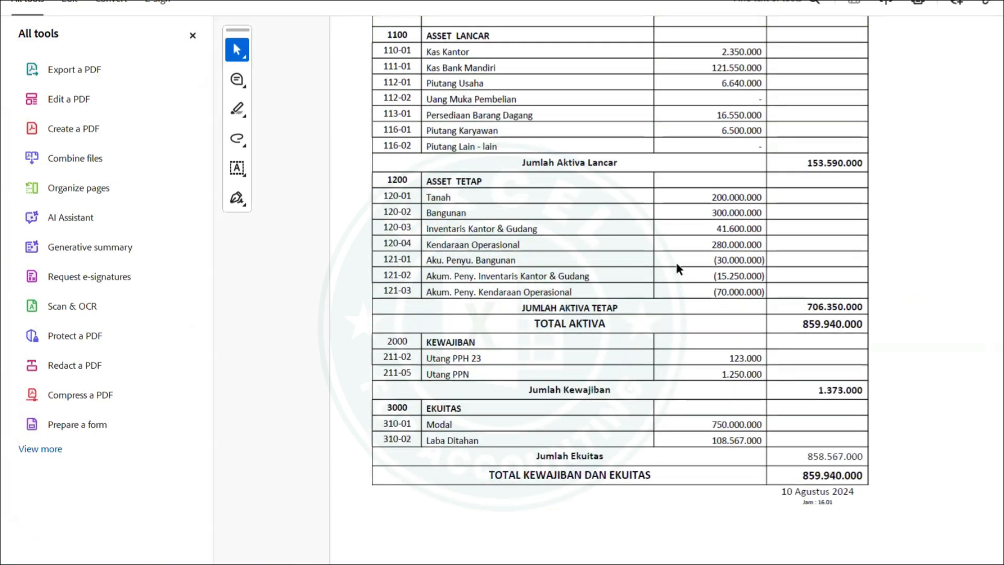
{"action": "scroll", "coordinate": [677, 265], "scroll_direction": "up", "scroll_amount": 4}
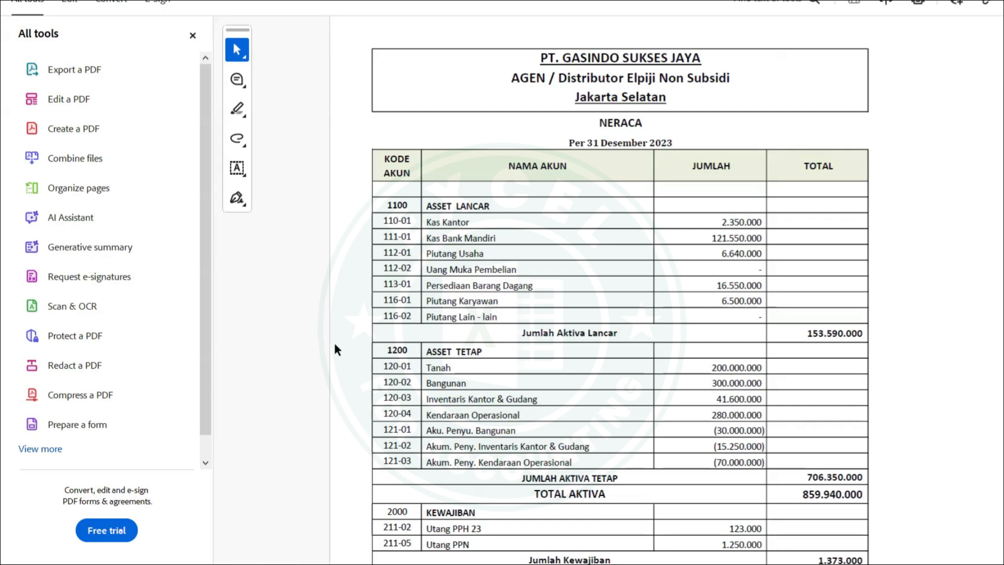
{"action": "key", "text": "alt+Tab"}
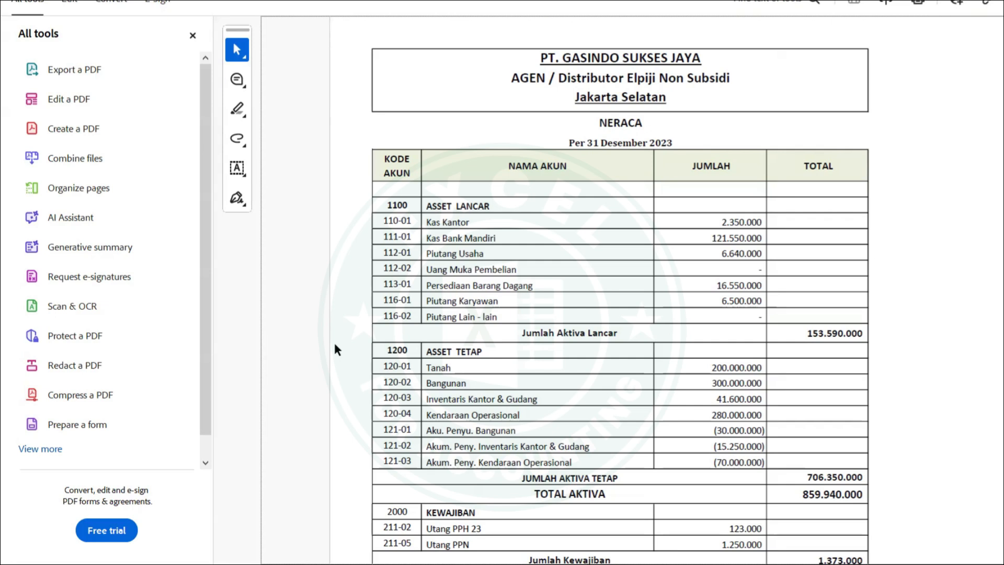
{"action": "key", "text": "XF86MonBrightnessUp"}
{"action": "scroll", "coordinate": [575, 204], "scroll_direction": "down", "scroll_amount": 5}
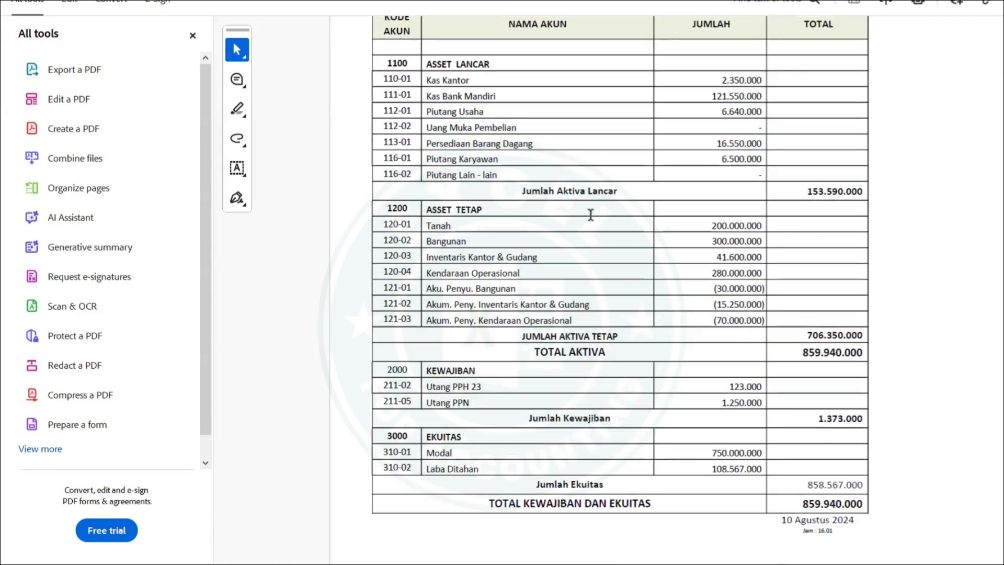
{"action": "scroll", "coordinate": [673, 256], "scroll_direction": "up", "scroll_amount": 6}
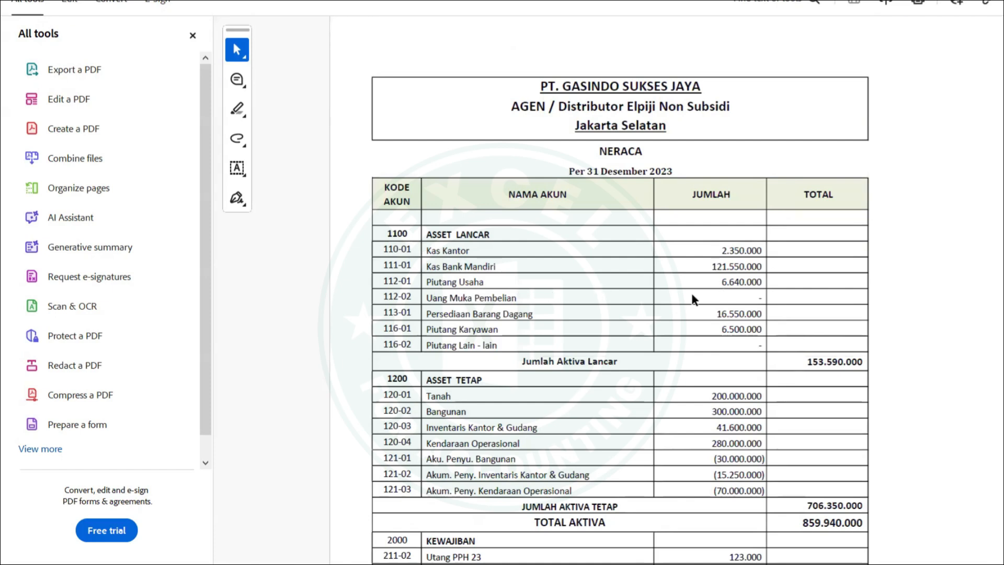
{"action": "scroll", "coordinate": [692, 300], "scroll_direction": "down", "scroll_amount": 1}
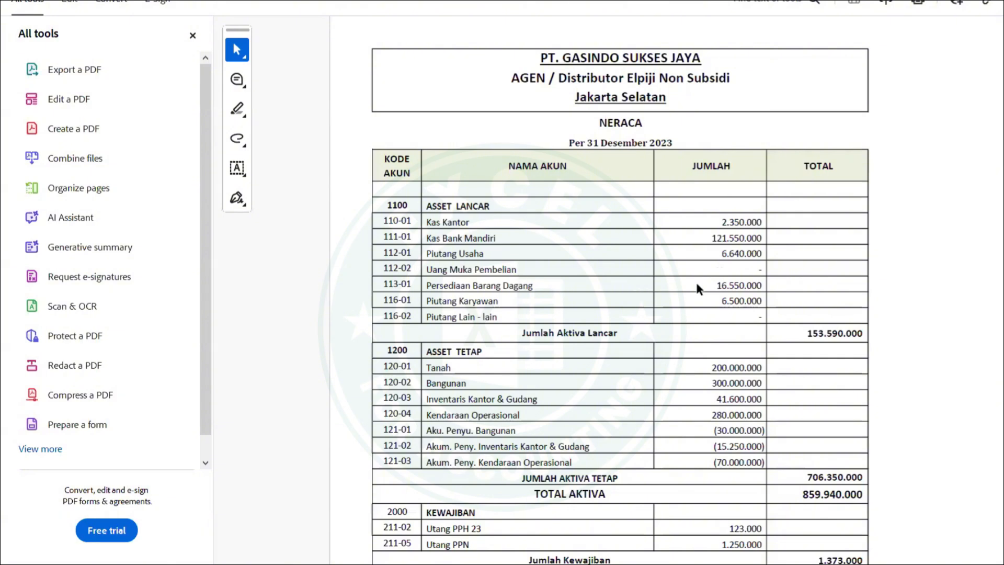
Step: Examine the Piutang Karyawan, Utang PPH 23, Modal and Laba Ditahan rows of the Neraca PDF
{"action": "left_click_drag", "start_coordinate": [748, 301], "coordinate": [721, 301]}
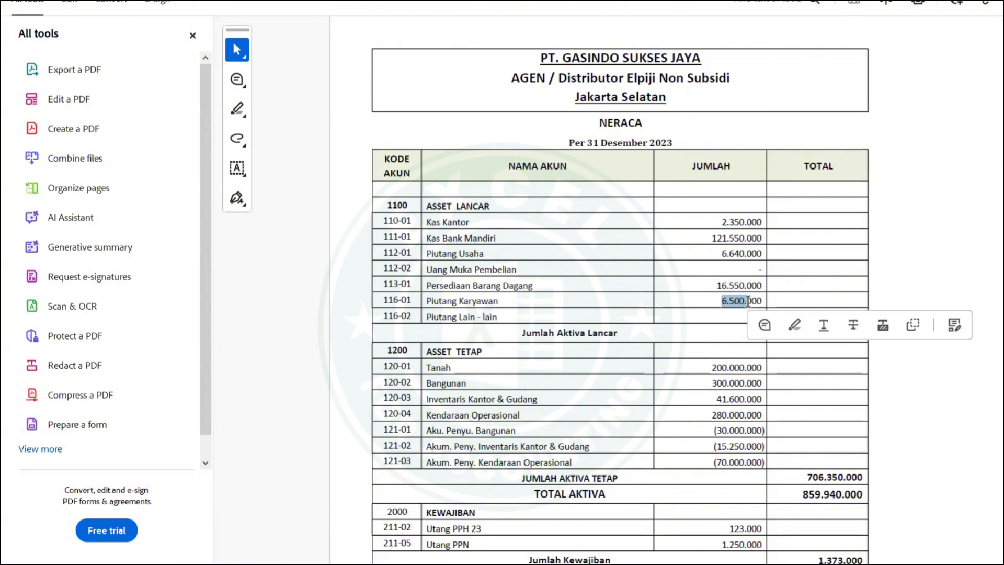
{"action": "scroll", "coordinate": [817, 311], "scroll_direction": "down", "scroll_amount": 3}
{"action": "left_click", "coordinate": [817, 310]}
{"action": "scroll", "coordinate": [485, 303], "scroll_direction": "down", "scroll_amount": 2}
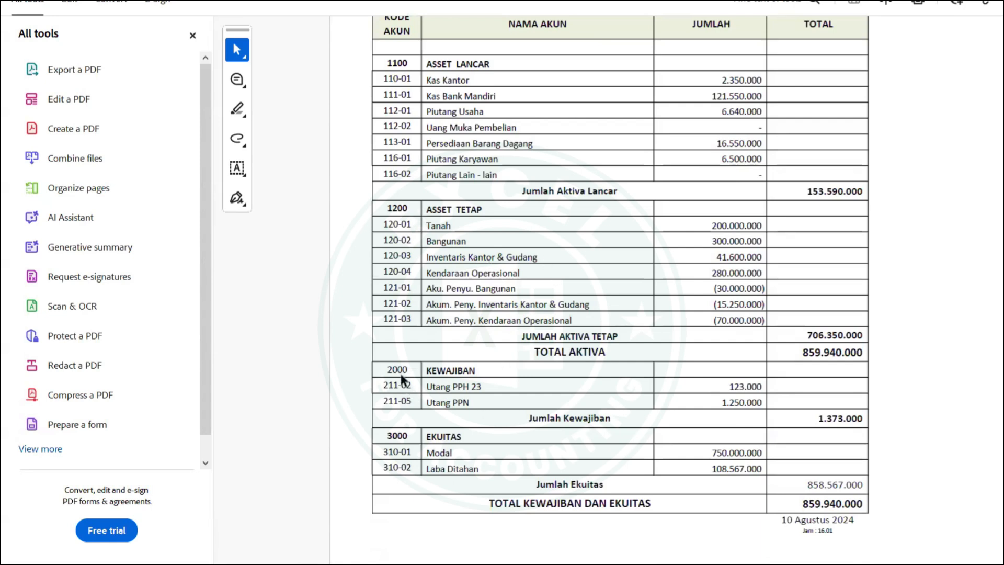
{"action": "left_click_drag", "start_coordinate": [404, 401], "coordinate": [490, 388]}
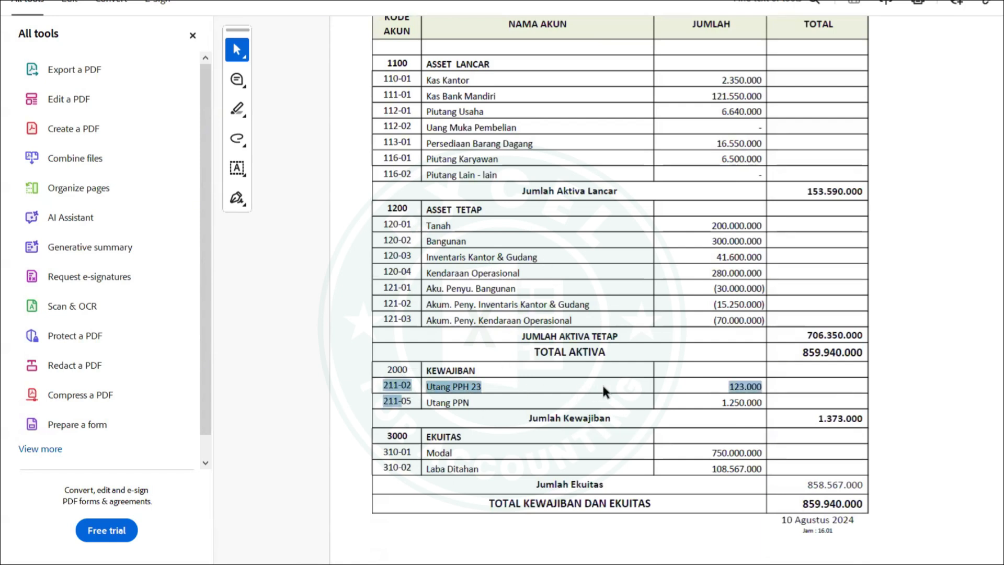
{"action": "left_click_drag", "start_coordinate": [604, 391], "coordinate": [604, 391]}
{"action": "scroll", "coordinate": [531, 387], "scroll_direction": "down", "scroll_amount": 2}
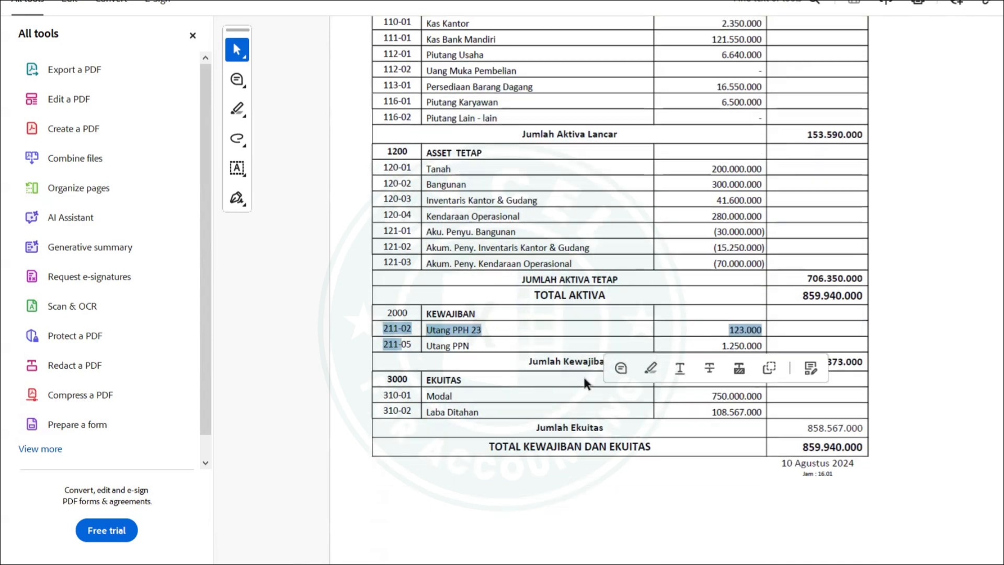
{"action": "left_click", "coordinate": [513, 391]}
{"action": "left_click_drag", "start_coordinate": [384, 397], "coordinate": [676, 391]}
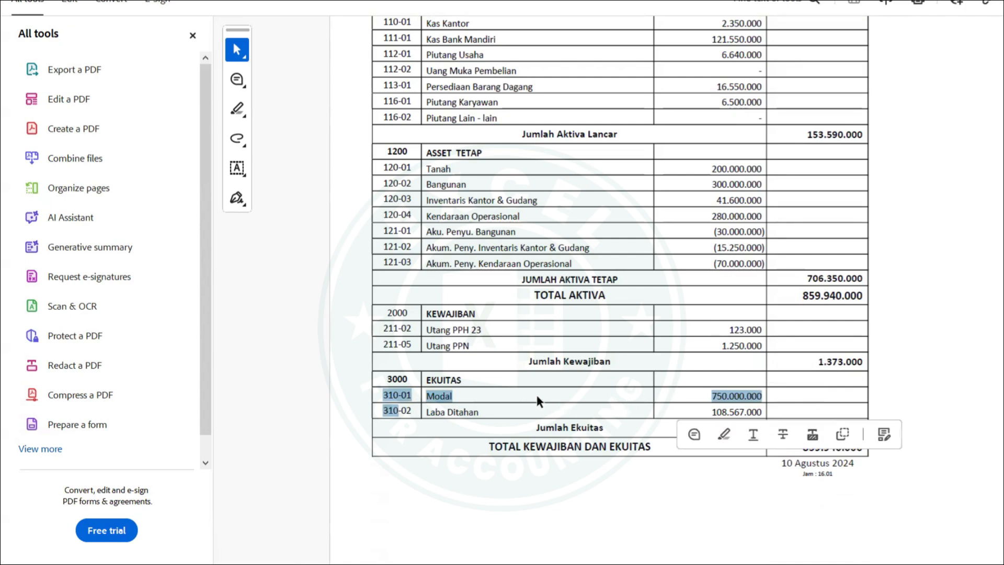
{"action": "left_click", "coordinate": [439, 417]}
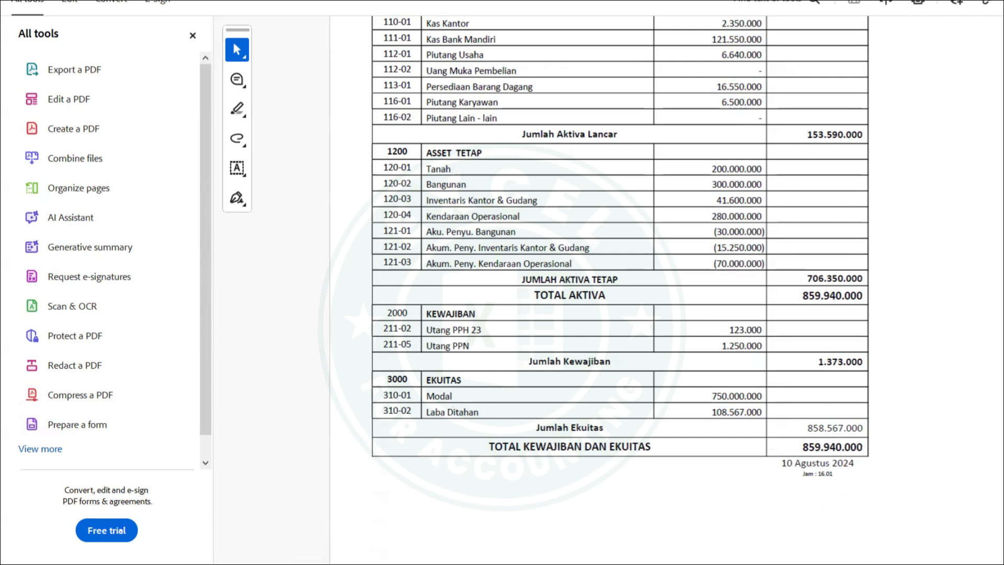
Step: Switch to the Excel accounting workbook and narrow the Keterangan column of the Jurnal_Umum sheet to a width of 34,67
{"action": "left_click", "coordinate": [202, 564]}
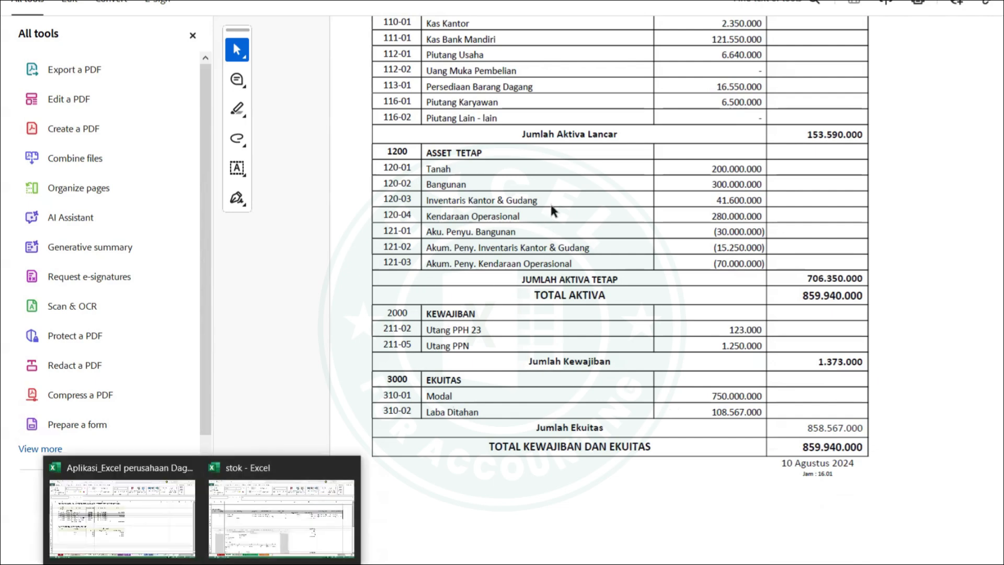
{"action": "scroll", "coordinate": [578, 198], "scroll_direction": "up", "scroll_amount": 3}
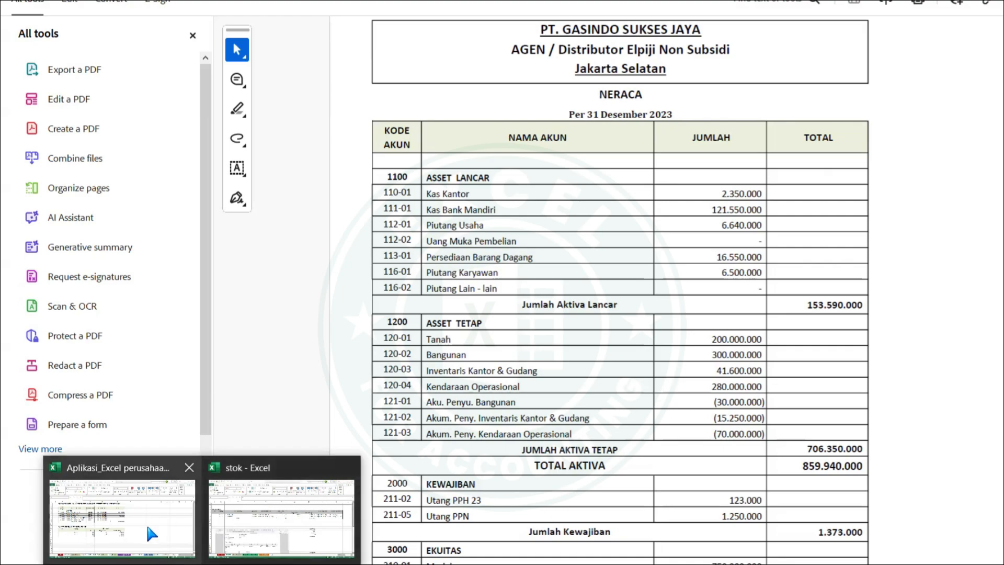
{"action": "left_click", "coordinate": [127, 517]}
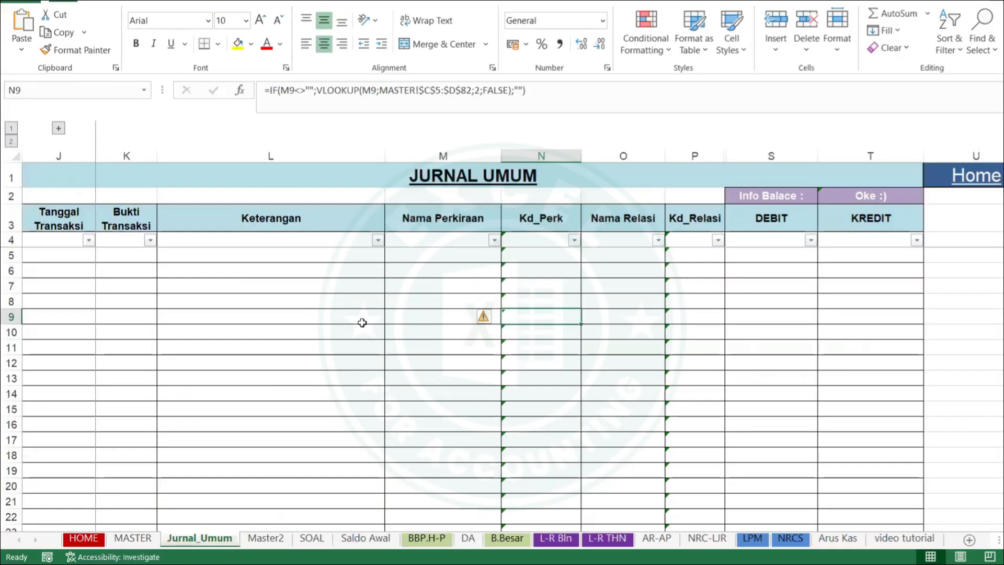
{"action": "left_click", "coordinate": [363, 322]}
{"action": "left_click_drag", "start_coordinate": [385, 156], "coordinate": [359, 156]}
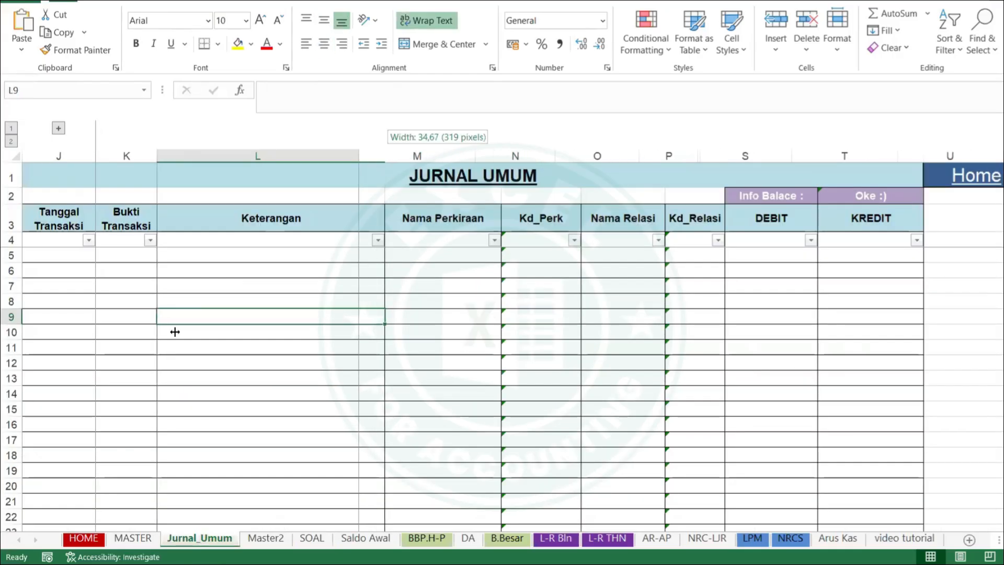
Step: Compare the current-asset opening balances on the MASTER sheet with the Neraca PDF, starting with Kas Kantor, and inspect the Piutang Usaha debit cell
{"action": "left_click", "coordinate": [132, 538]}
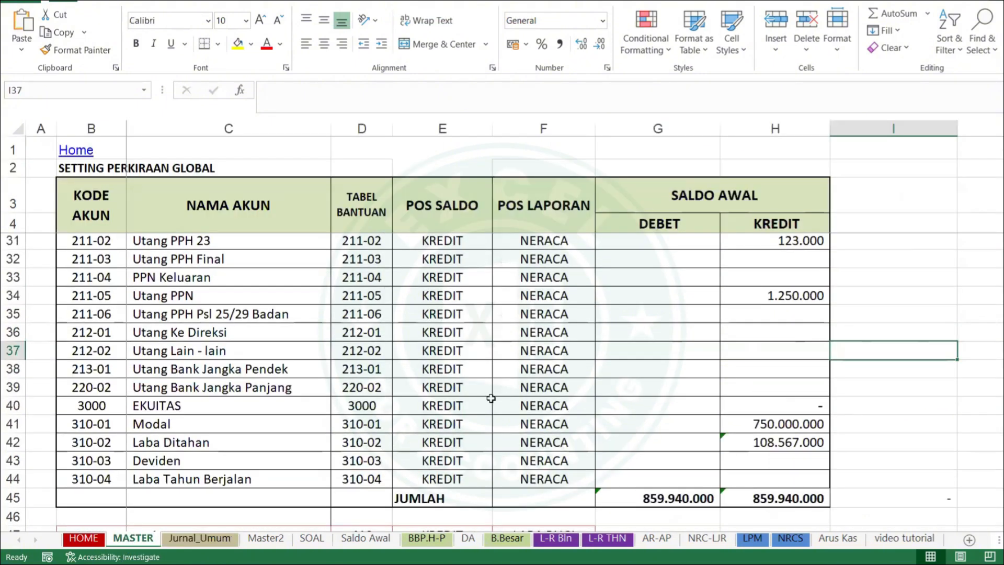
{"action": "scroll", "coordinate": [491, 399], "scroll_direction": "up", "scroll_amount": 9}
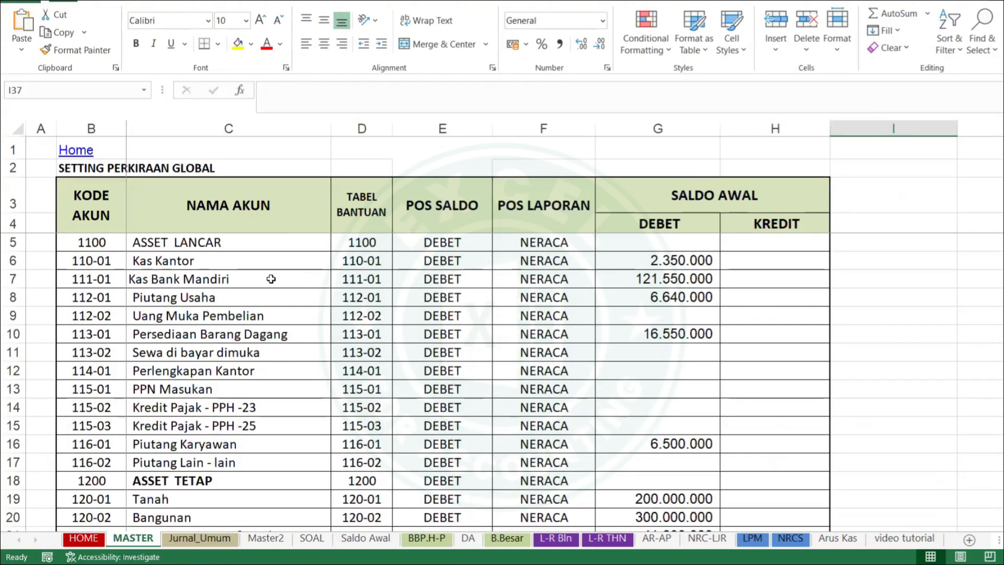
{"action": "left_click_drag", "start_coordinate": [96, 261], "coordinate": [804, 486]}
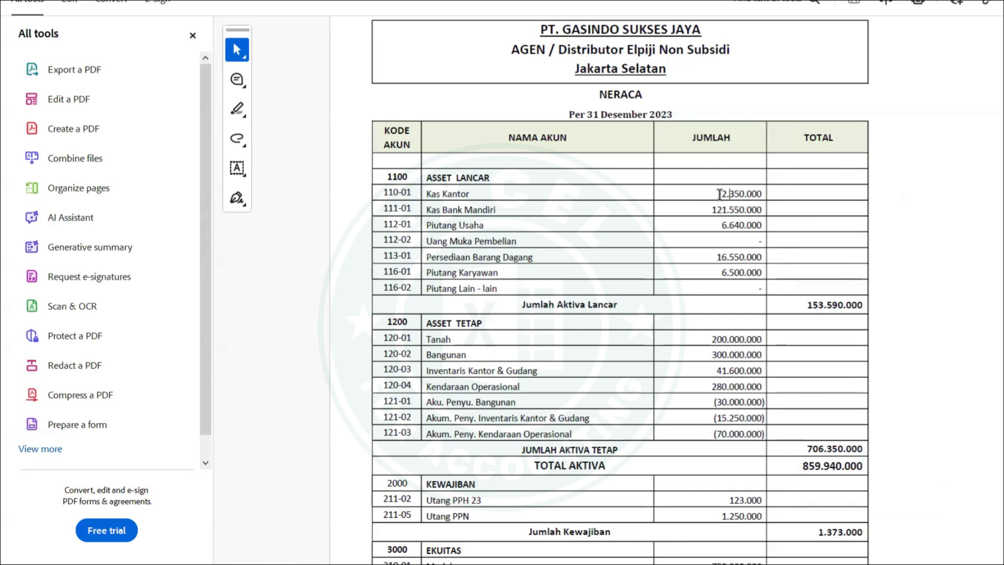
{"action": "left_click_drag", "start_coordinate": [720, 195], "coordinate": [764, 194]}
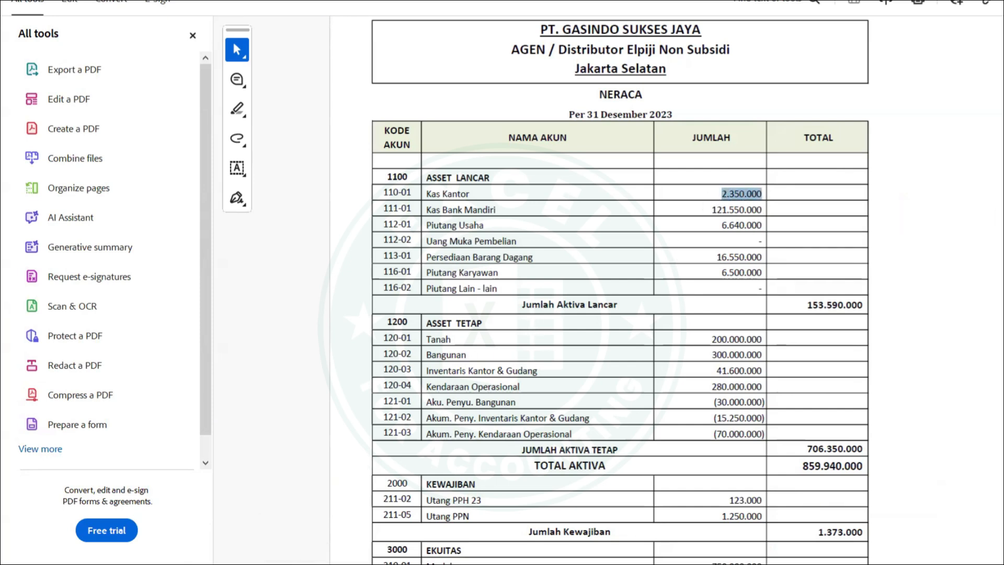
{"action": "mouse_move", "coordinate": [204, 564]}
{"action": "left_click", "coordinate": [131, 527]}
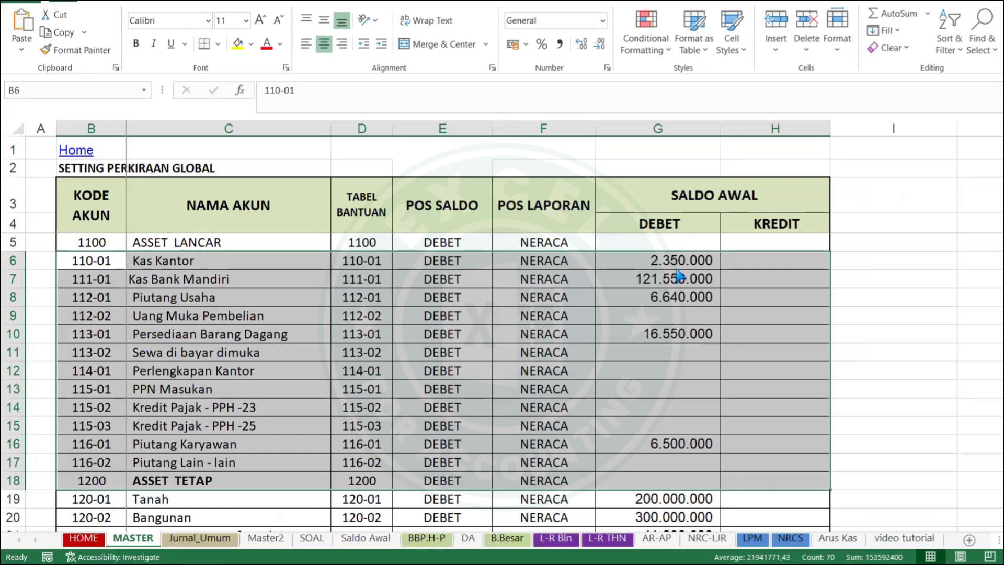
{"action": "left_click", "coordinate": [690, 297]}
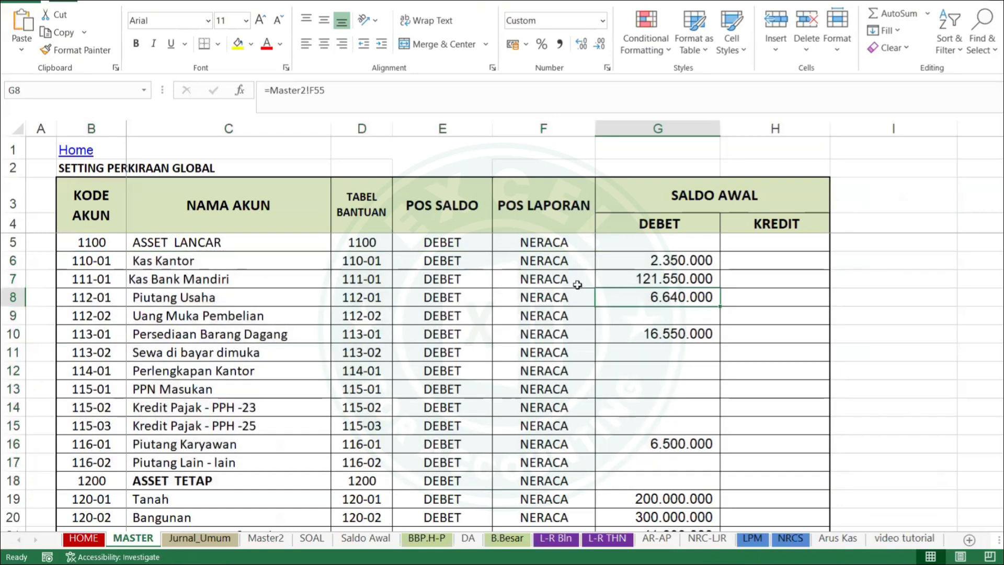
Step: Review the Saldo Awal debit and credit columns of the MASTER sheet against the Neraca PDF, including the Piutang Karyawan balance
{"action": "left_click_drag", "start_coordinate": [606, 251], "coordinate": [736, 494]}
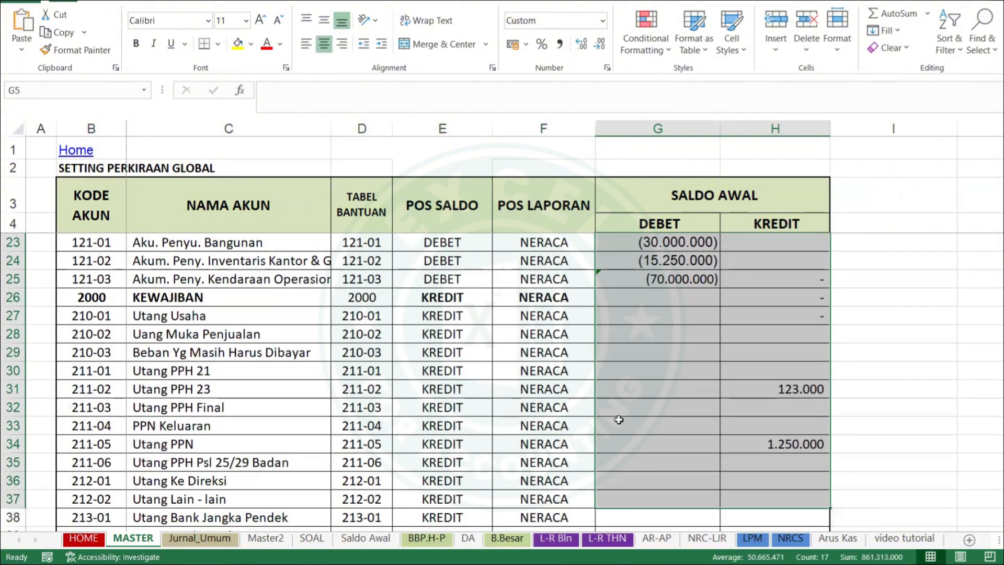
{"action": "scroll", "coordinate": [363, 504], "scroll_direction": "down", "scroll_amount": 1}
{"action": "key", "text": "alt+Tab"}
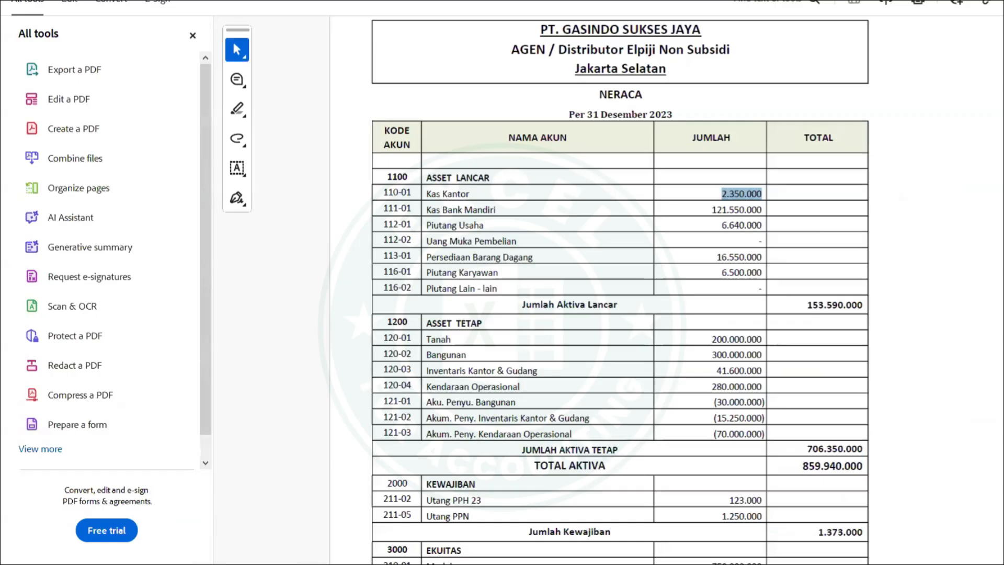
{"action": "key", "text": "alt+Tab"}
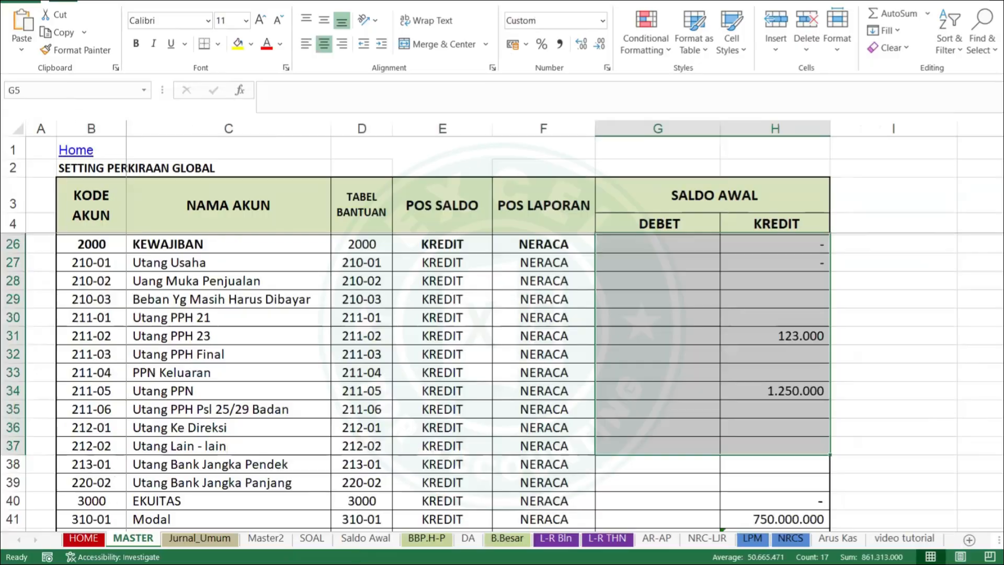
{"action": "scroll", "coordinate": [451, 498], "scroll_direction": "up", "scroll_amount": 8}
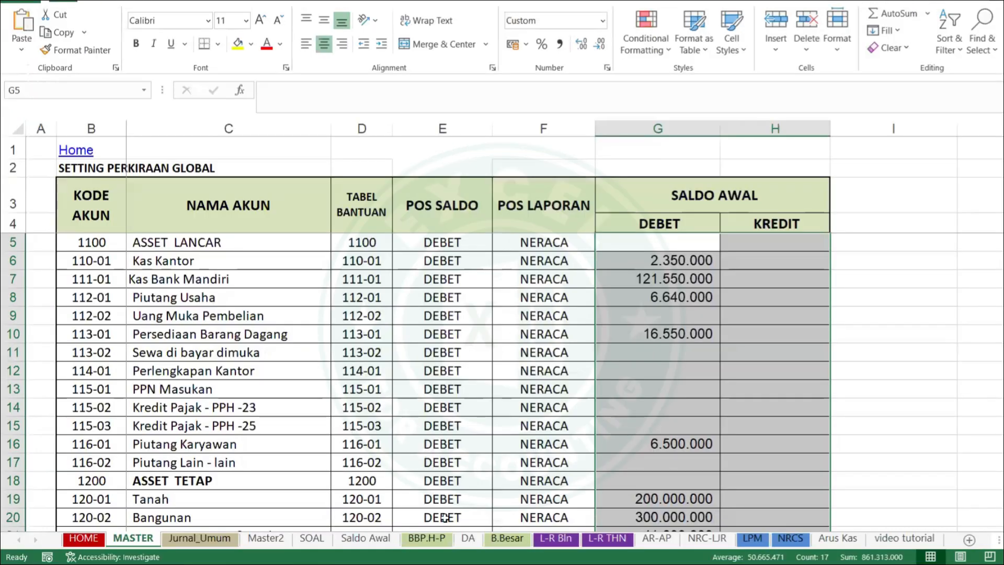
{"action": "scroll", "coordinate": [674, 367], "scroll_direction": "down", "scroll_amount": 3}
{"action": "left_click_drag", "start_coordinate": [710, 285], "coordinate": [726, 285]}
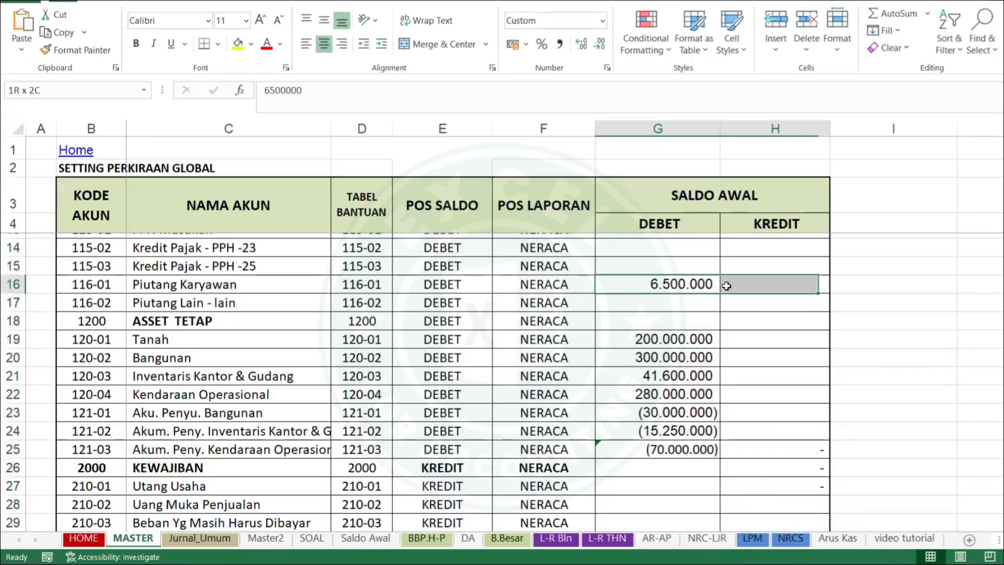
Step: Compare the Tanah, Bangunan, Inventaris Kantor & Gudang and Kendaraan Operasional balances on the MASTER sheet with the fixed assets in the Neraca PDF
{"action": "left_click_drag", "start_coordinate": [195, 333], "coordinate": [644, 377]}
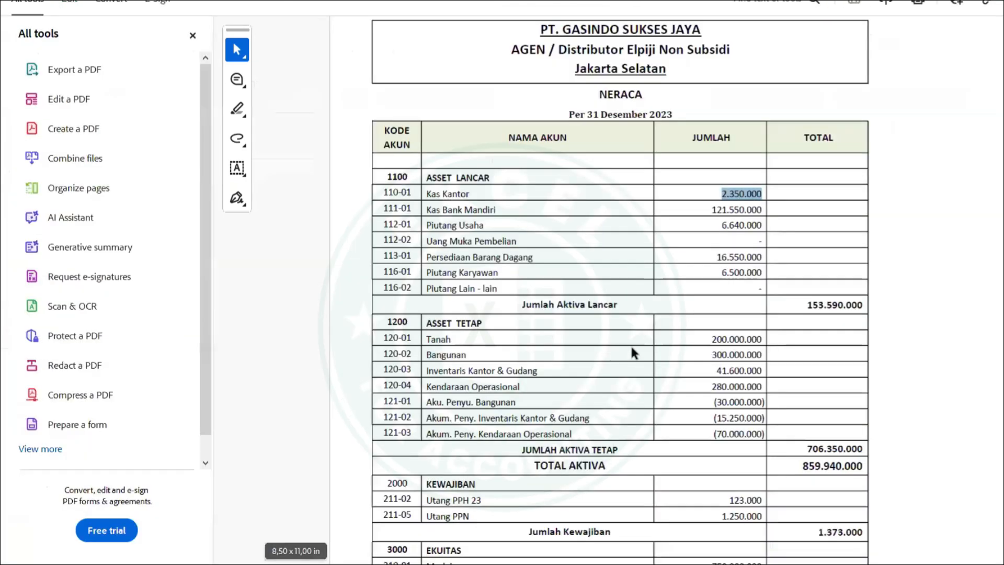
{"action": "left_click", "coordinate": [730, 329]}
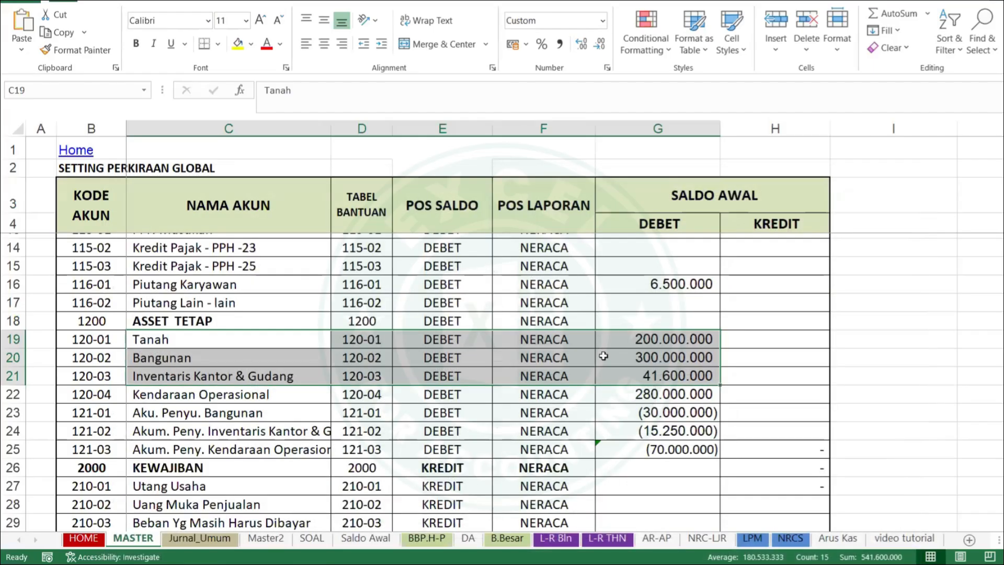
{"action": "left_click", "coordinate": [678, 355]}
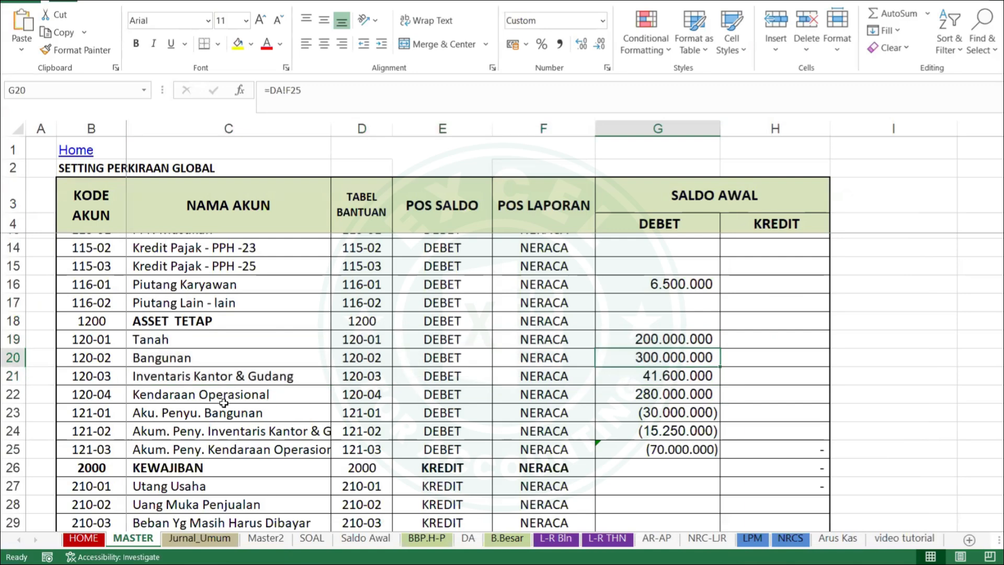
{"action": "left_click_drag", "start_coordinate": [157, 395], "coordinate": [655, 396]}
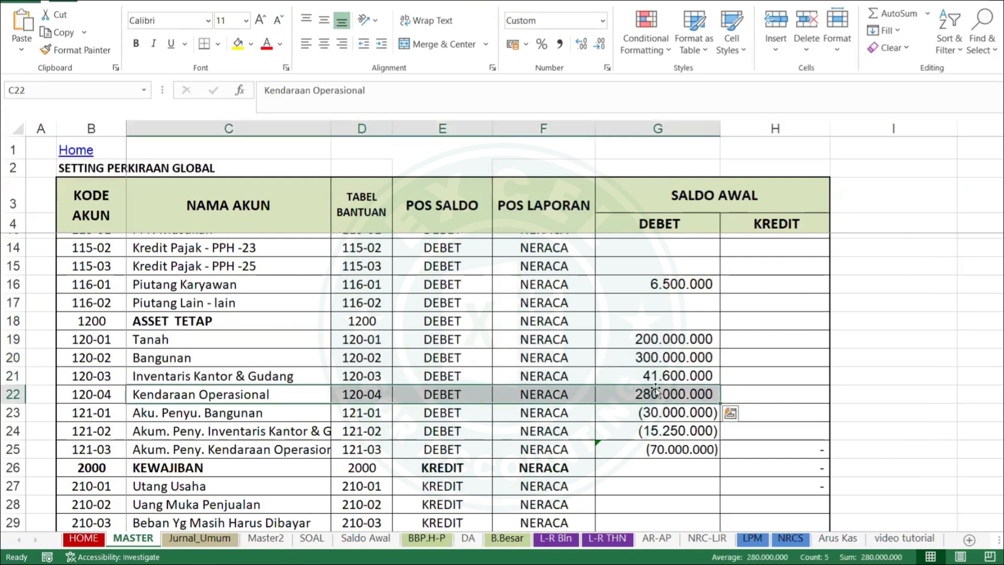
{"action": "left_click", "coordinate": [658, 376]}
{"action": "left_click", "coordinate": [346, 564]}
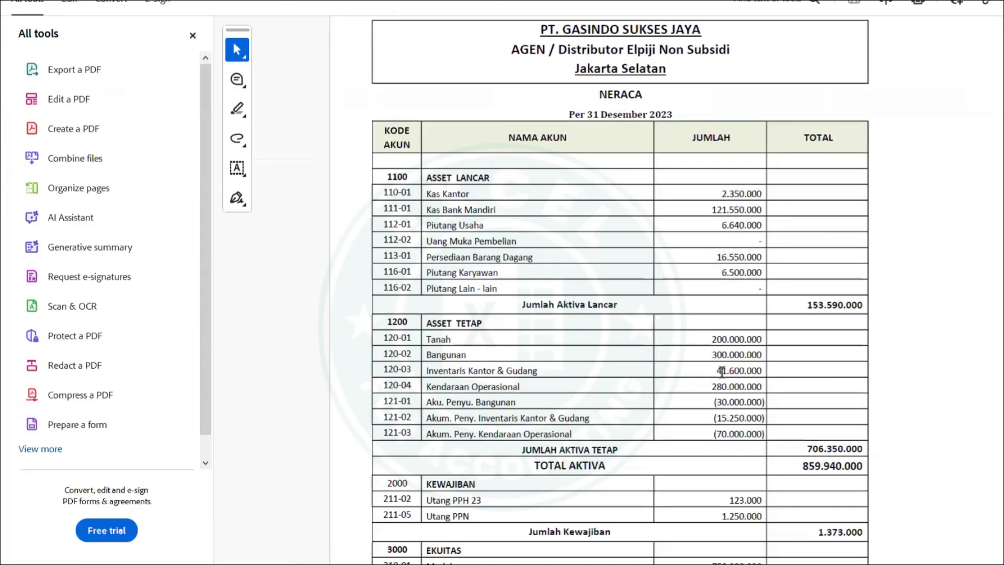
{"action": "left_click_drag", "start_coordinate": [722, 371], "coordinate": [783, 376]}
{"action": "left_click", "coordinate": [572, 384]}
{"action": "left_click_drag", "start_coordinate": [711, 386], "coordinate": [765, 403]}
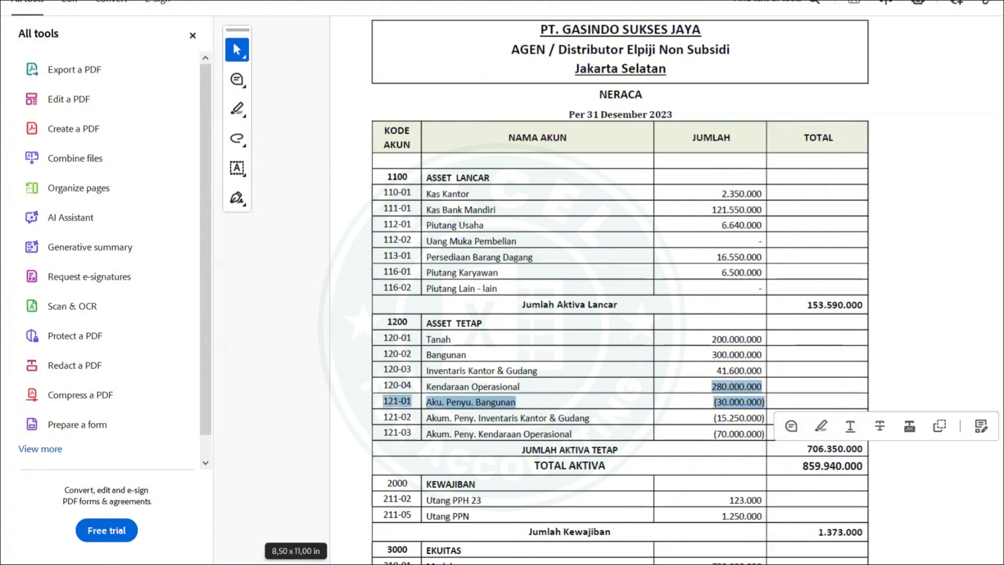
Step: Compare the accumulated depreciation balances on the MASTER sheet with those in the Neraca PDF, starting with Aku. Penyu. Bangunan
{"action": "key", "text": "alt+Tab"}
{"action": "left_click", "coordinate": [674, 396]}
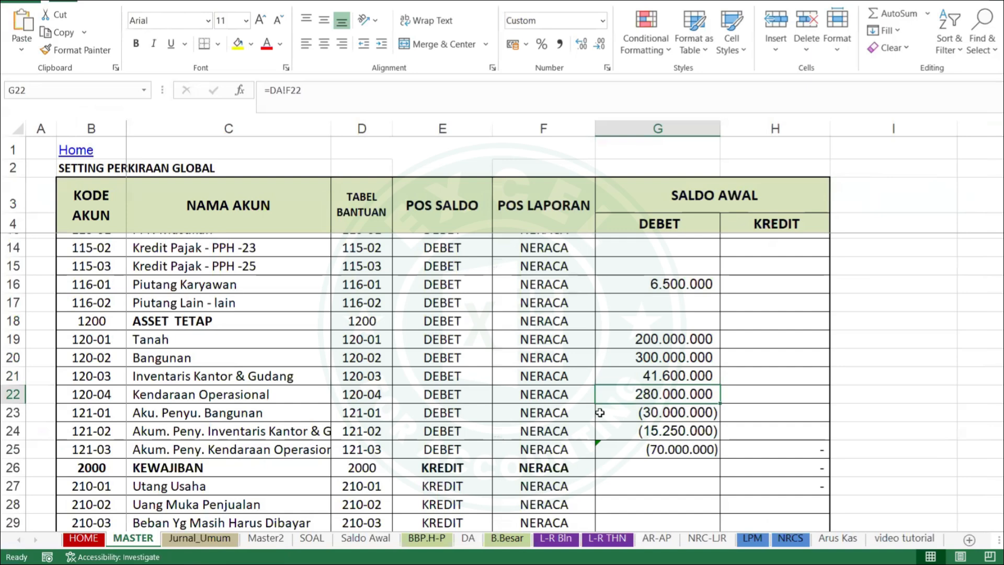
{"action": "scroll", "coordinate": [600, 413], "scroll_direction": "down", "scroll_amount": 2}
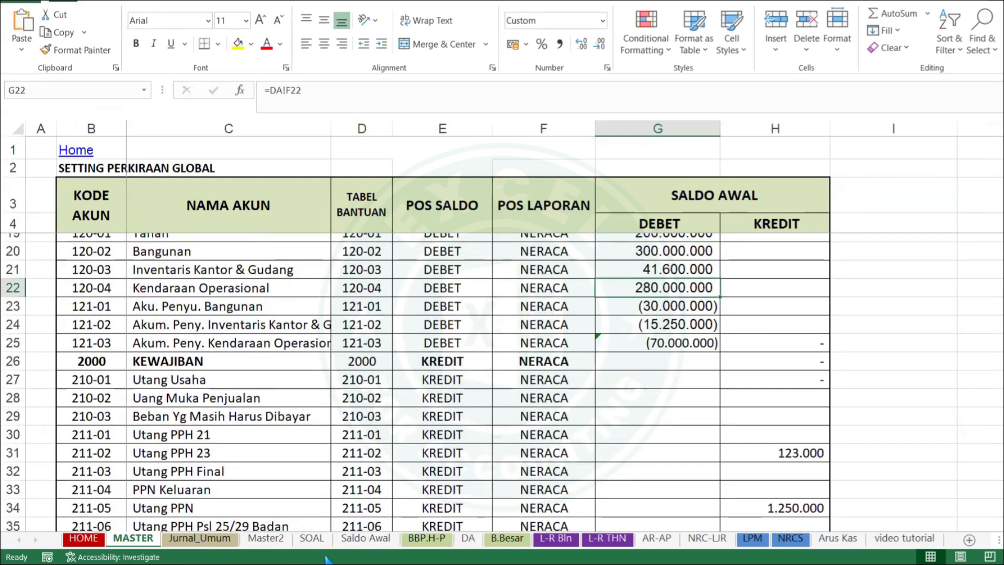
{"action": "key", "text": "alt+Tab"}
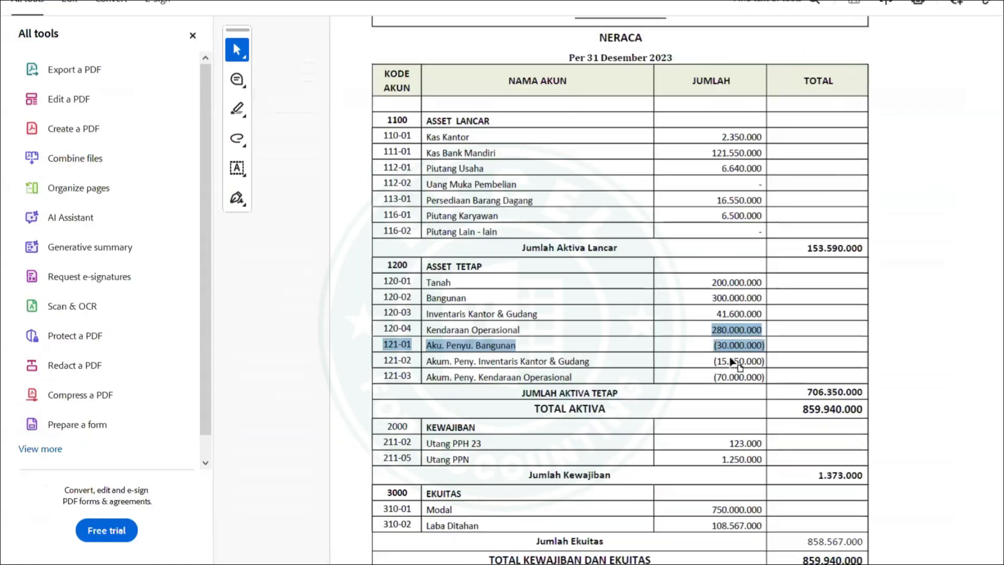
{"action": "left_click_drag", "start_coordinate": [714, 345], "coordinate": [775, 345]}
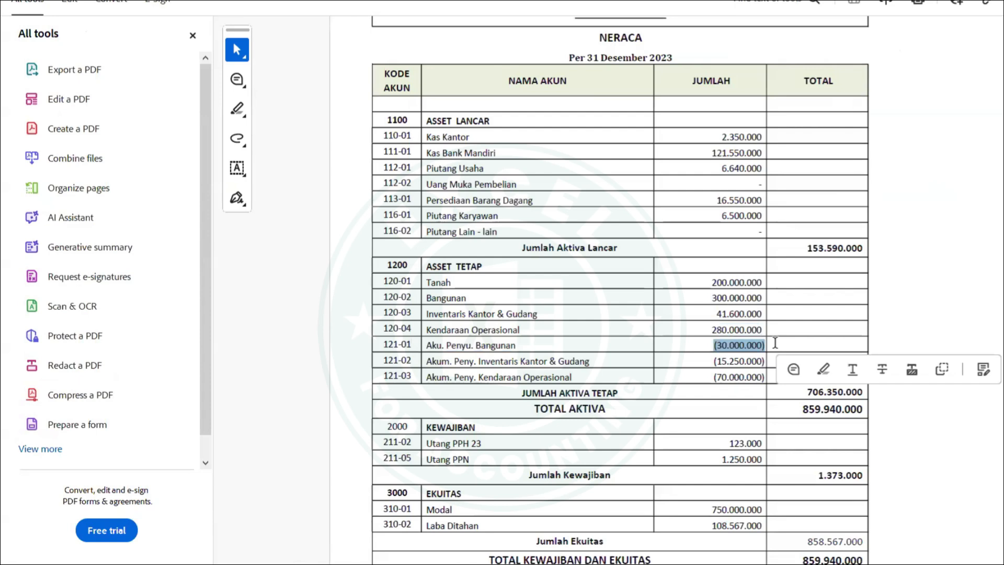
{"action": "scroll", "coordinate": [776, 343], "scroll_direction": "up", "scroll_amount": 1}
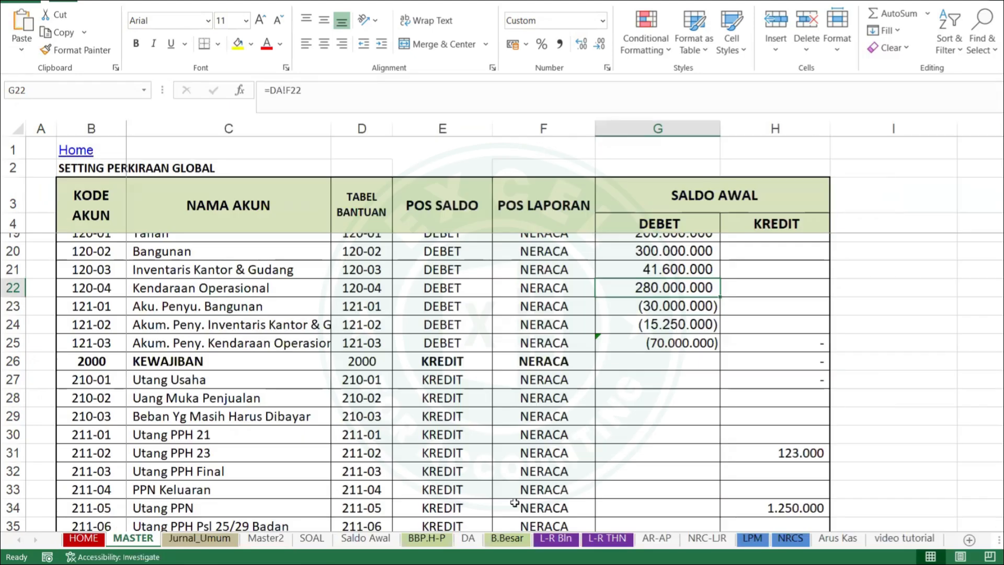
Step: Compare the Utang PPH 23 and Utang PPN credit balances on the MASTER sheet with the Kewajiban section of the Neraca PDF
{"action": "scroll", "coordinate": [617, 480], "scroll_direction": "down", "scroll_amount": 3}
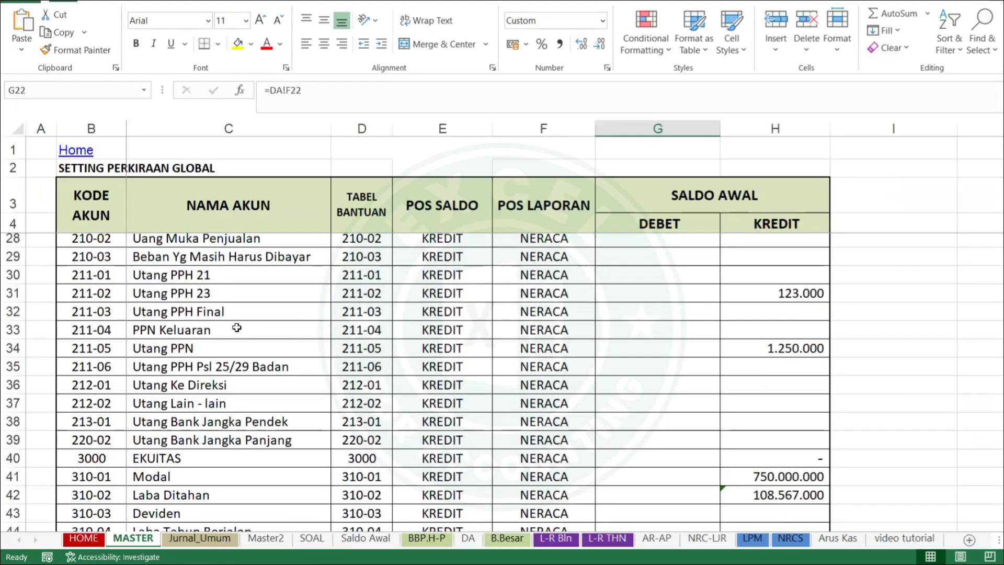
{"action": "left_click_drag", "start_coordinate": [173, 310], "coordinate": [666, 312]}
{"action": "left_click_drag", "start_coordinate": [237, 294], "coordinate": [848, 294]}
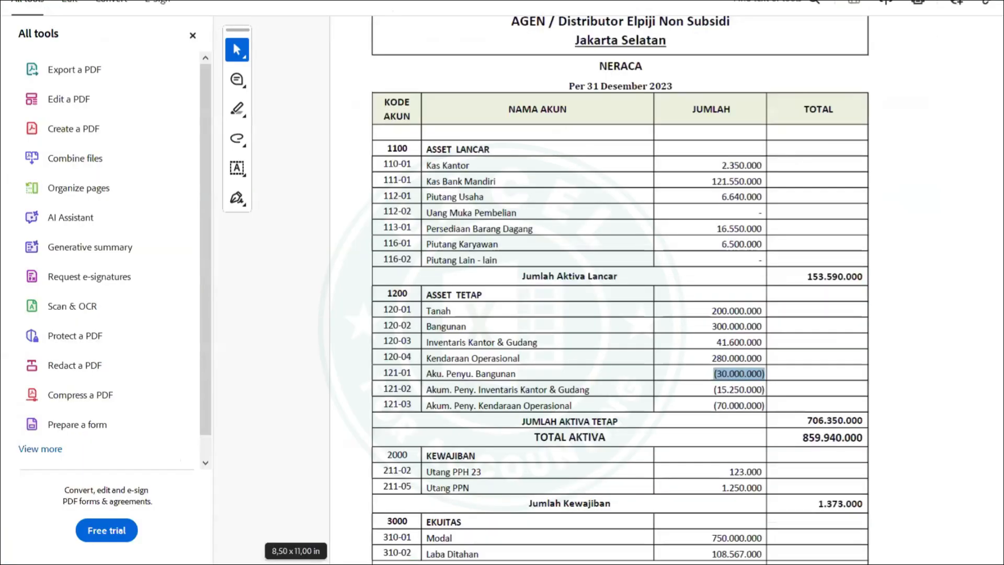
{"action": "scroll", "coordinate": [701, 377], "scroll_direction": "down", "scroll_amount": 3}
{"action": "left_click_drag", "start_coordinate": [721, 402], "coordinate": [758, 408]}
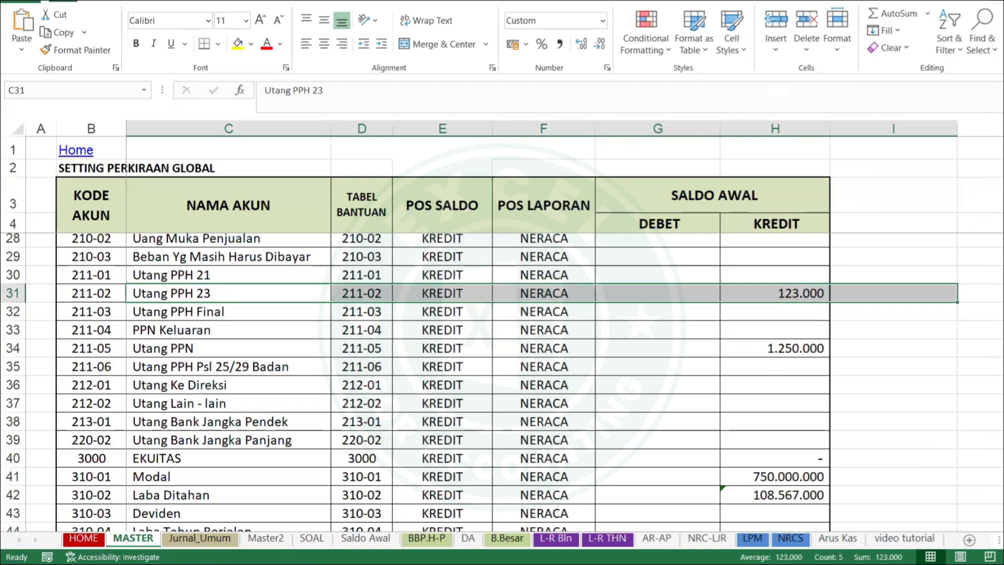
Step: Inspect the Modal and Laba Ditahan credit cells in the equity section of the MASTER sheet
{"action": "scroll", "coordinate": [613, 447], "scroll_direction": "down", "scroll_amount": 3}
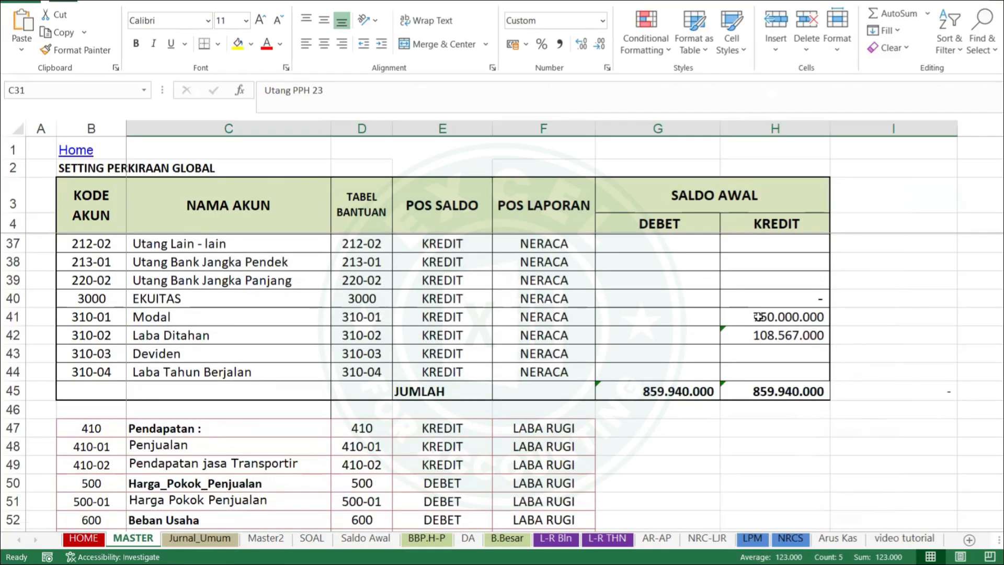
{"action": "left_click", "coordinate": [759, 317]}
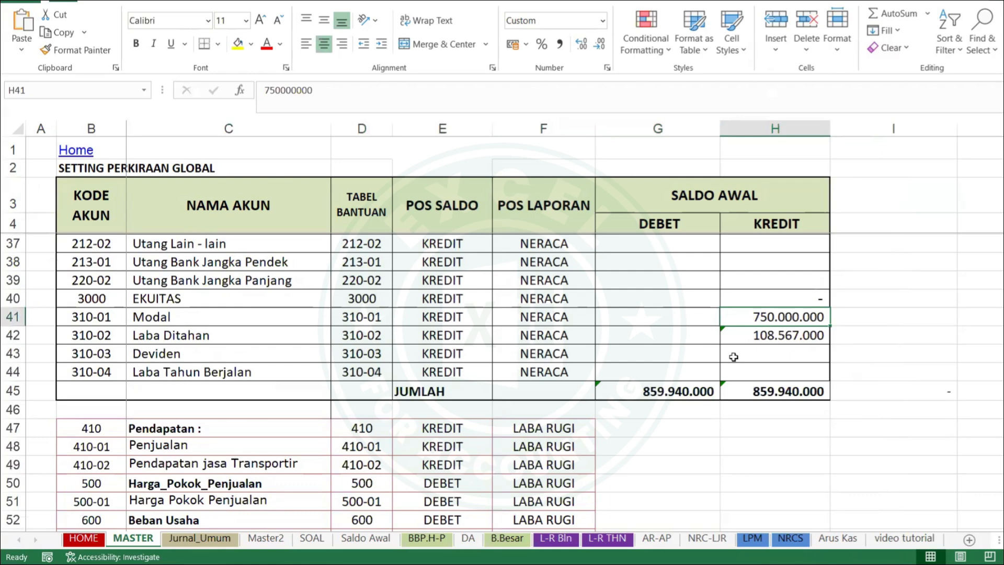
{"action": "left_click", "coordinate": [774, 339]}
Step: Examine the Saldo Awal debit and credit cells of the LABA RUGI accounts on the MASTER sheet, from Pendapatan to PPH Psl 22 Final
{"action": "scroll", "coordinate": [774, 339], "scroll_direction": "down", "scroll_amount": 4}
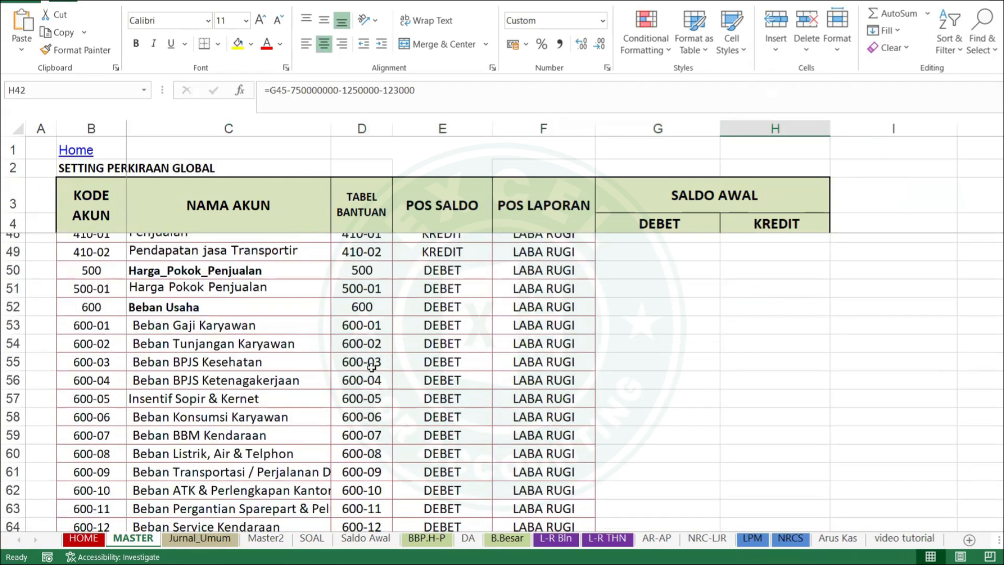
{"action": "scroll", "coordinate": [589, 351], "scroll_direction": "up", "scroll_amount": 2}
{"action": "left_click_drag", "start_coordinate": [628, 328], "coordinate": [756, 479]}
{"action": "scroll", "coordinate": [756, 477], "scroll_direction": "up", "scroll_amount": 11}
{"action": "scroll", "coordinate": [642, 455], "scroll_direction": "down", "scroll_amount": 3}
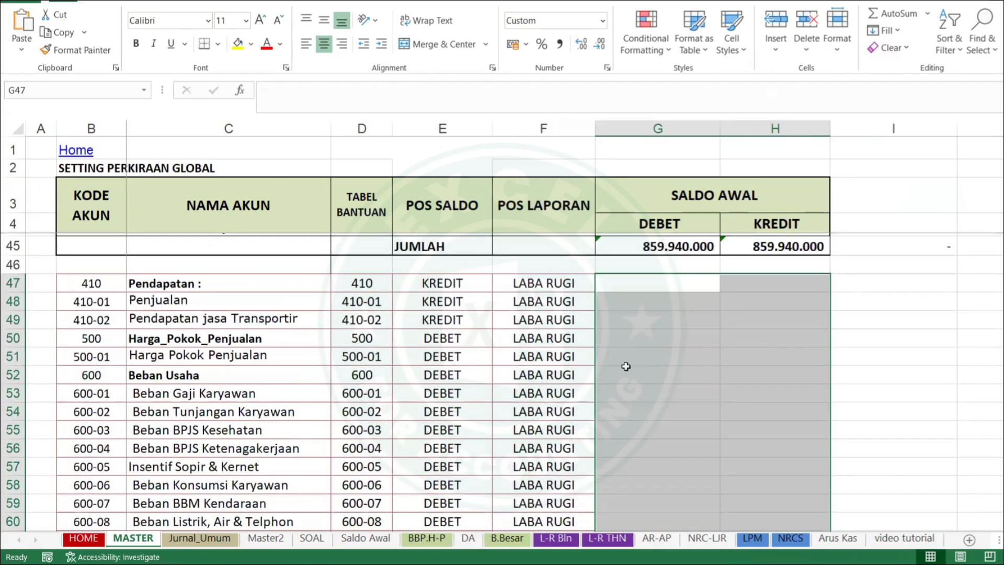
{"action": "left_click", "coordinate": [623, 368]}
{"action": "left_click_drag", "start_coordinate": [609, 284], "coordinate": [766, 502]}
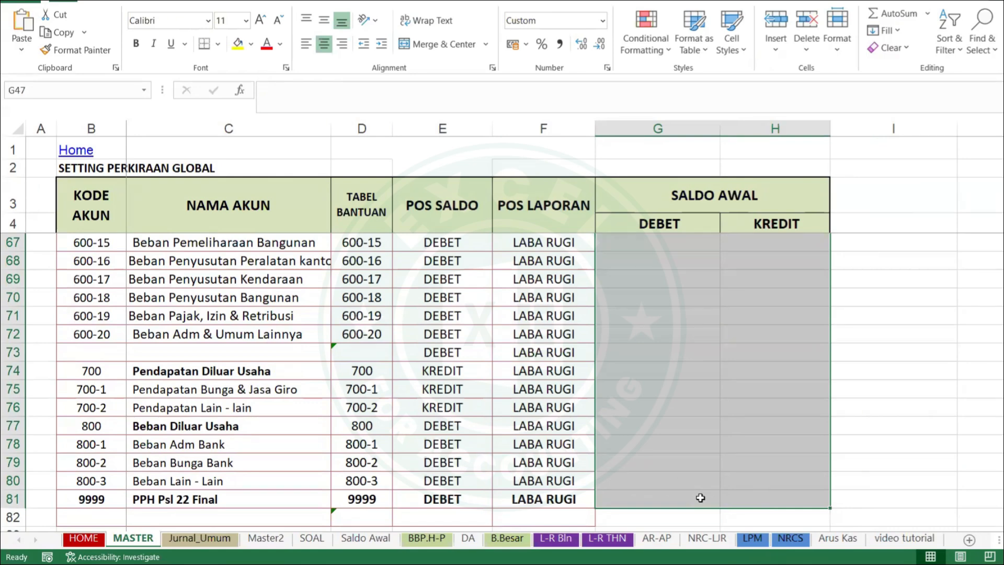
{"action": "scroll", "coordinate": [282, 481], "scroll_direction": "up", "scroll_amount": 3}
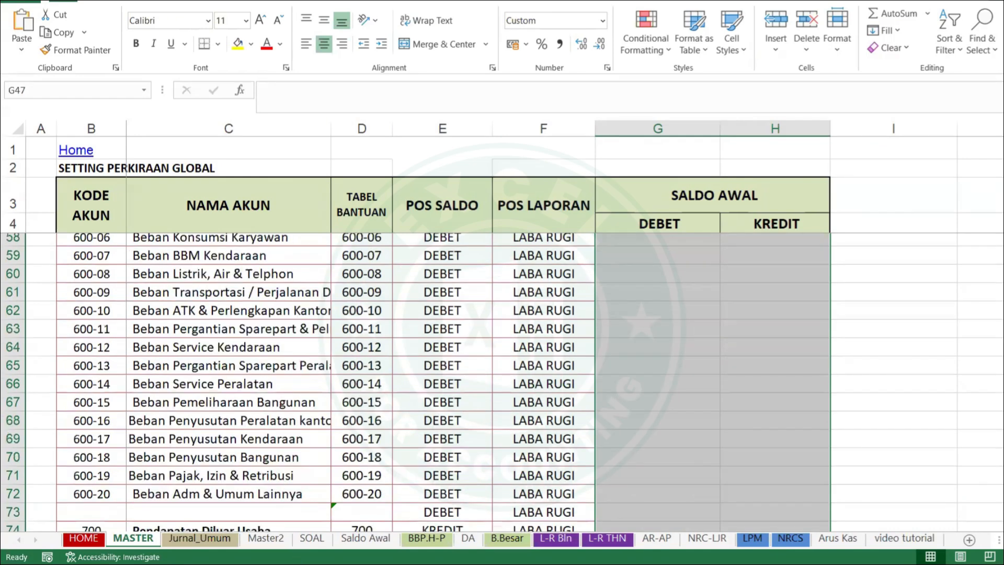
Step: Open the PDF SALDO PIUTANG & STOK PER 31 DES 2023 from the WEBINAR 28-11-2024 folder and view its tables
{"action": "key", "text": "alt+Tab"}
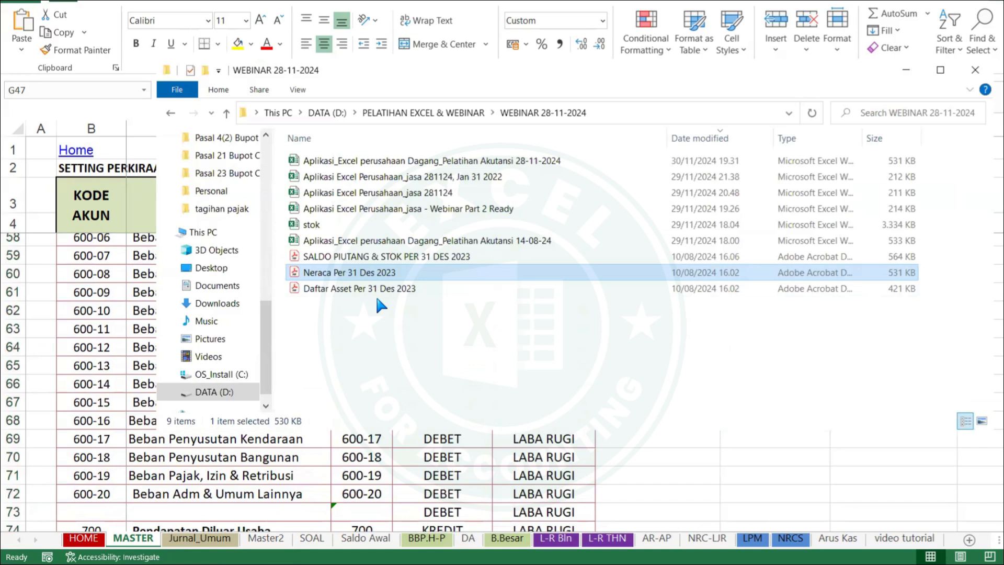
{"action": "left_click", "coordinate": [403, 258]}
{"action": "double_click", "coordinate": [403, 258]}
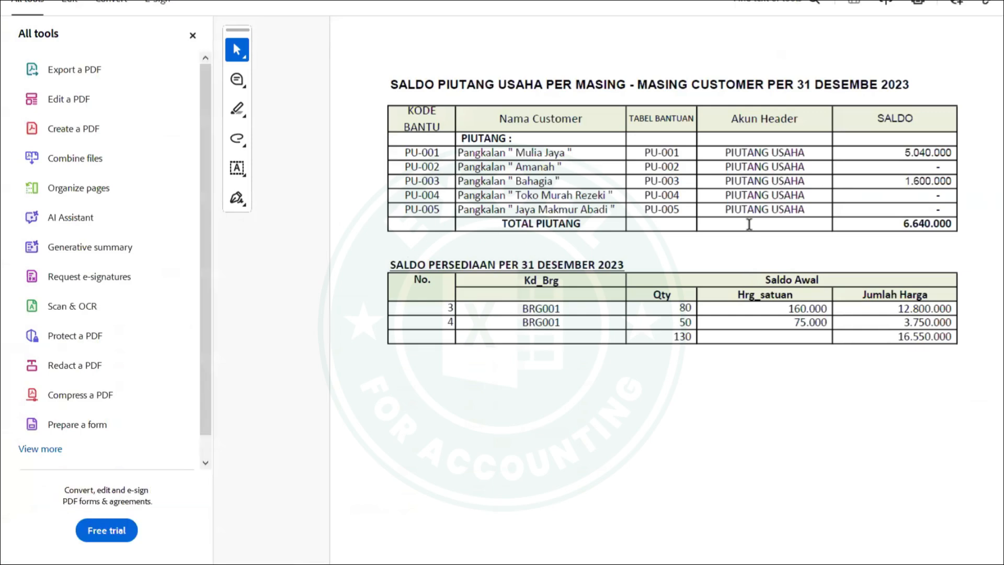
{"action": "scroll", "coordinate": [587, 192], "scroll_direction": "up", "scroll_amount": 1}
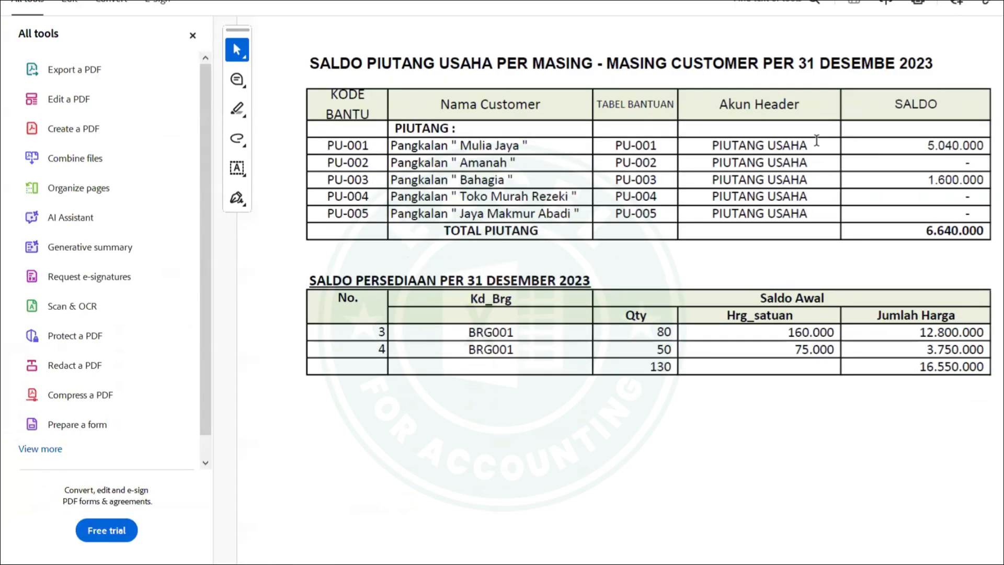
{"action": "scroll", "coordinate": [768, 157], "scroll_direction": "down", "scroll_amount": 1}
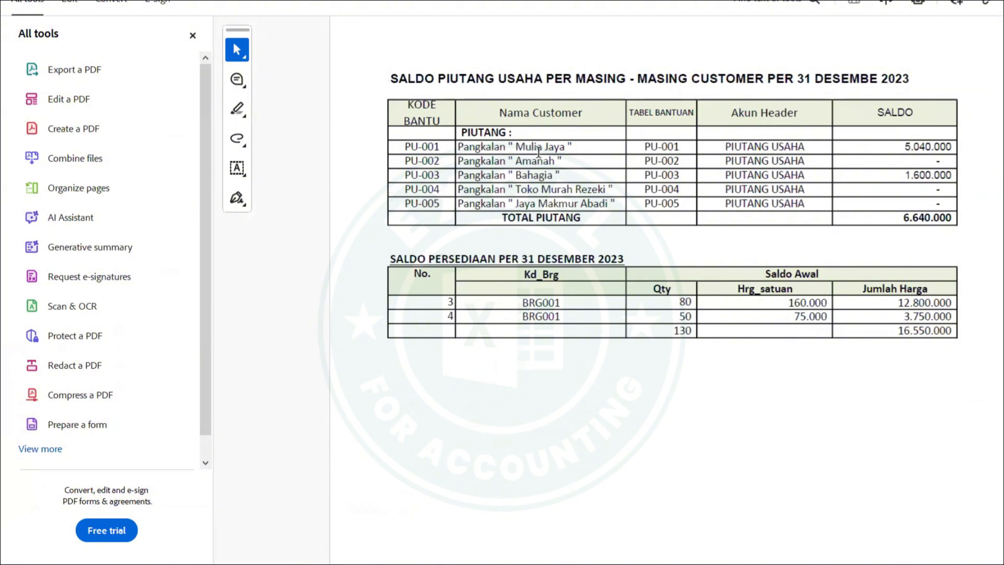
Step: Examine the receivable balances of customers PU-001 and PU-003 and the TOTAL PIUTANG amount
{"action": "left_click_drag", "start_coordinate": [912, 147], "coordinate": [953, 148]}
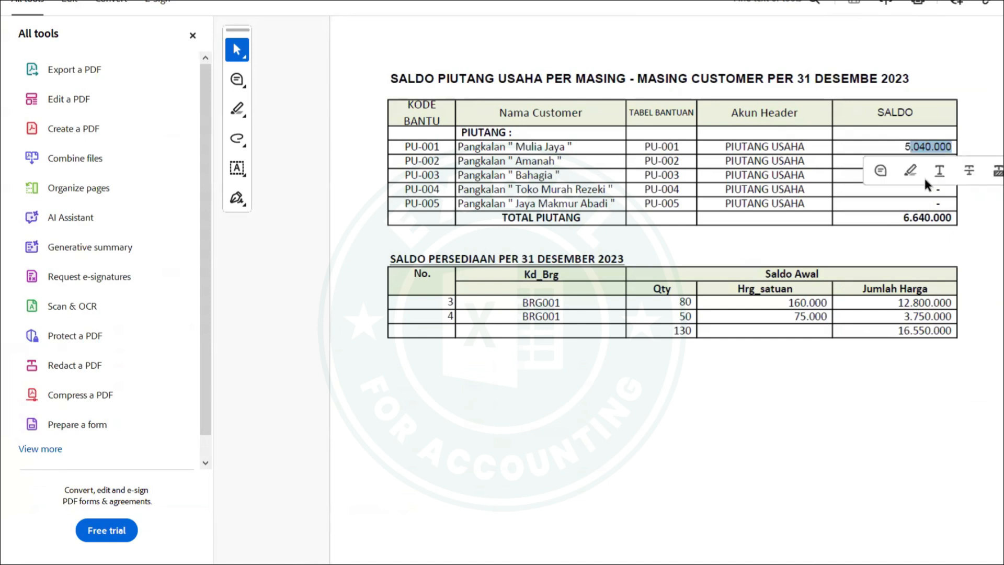
{"action": "left_click", "coordinate": [857, 232]}
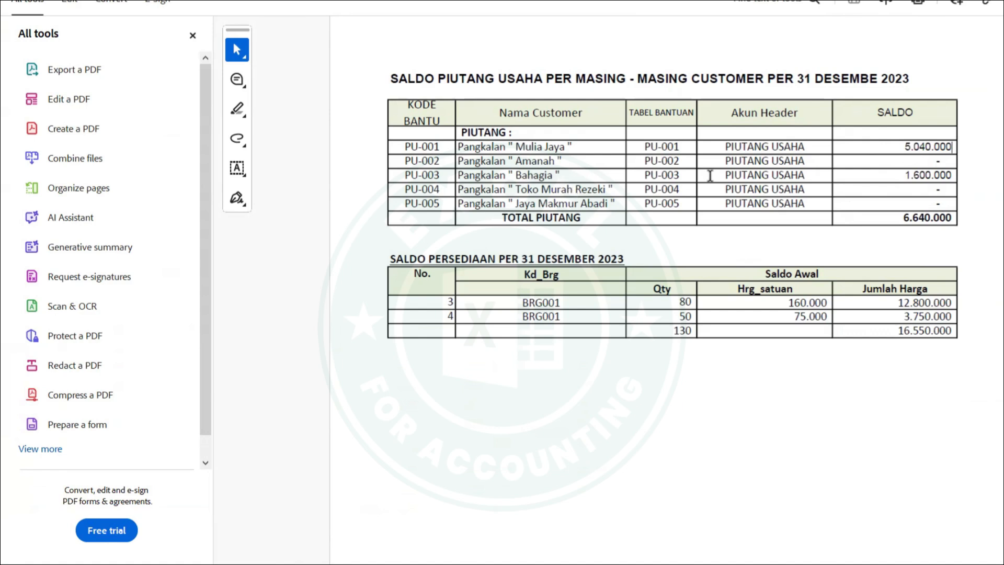
{"action": "left_click_drag", "start_coordinate": [911, 175], "coordinate": [978, 187]}
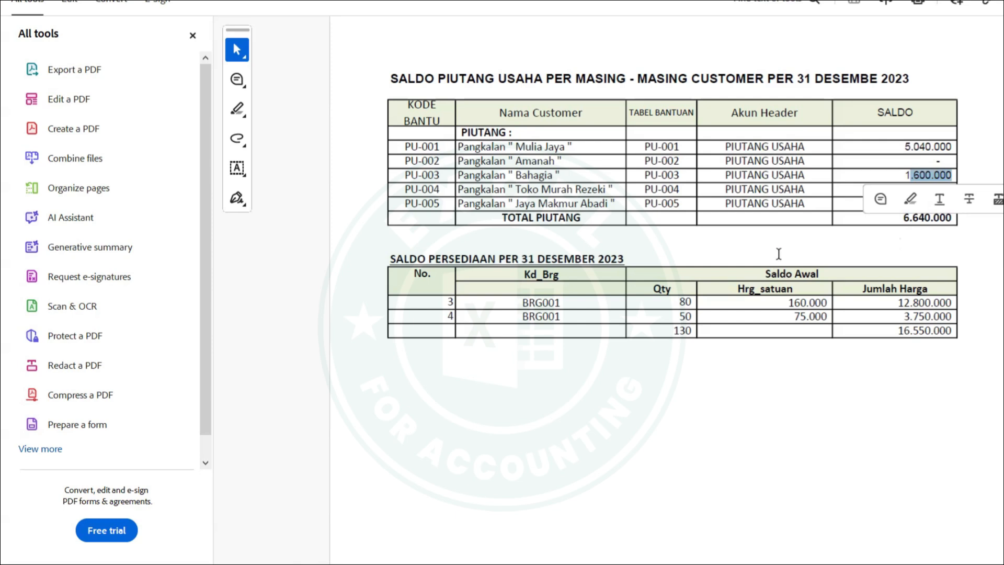
{"action": "left_click", "coordinate": [782, 223]}
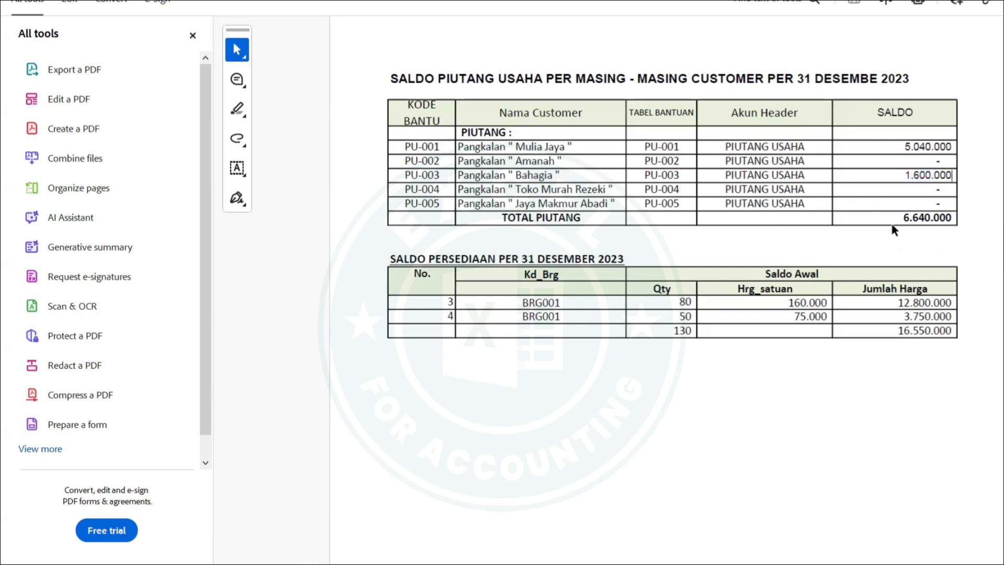
{"action": "left_click_drag", "start_coordinate": [896, 218], "coordinate": [958, 217]}
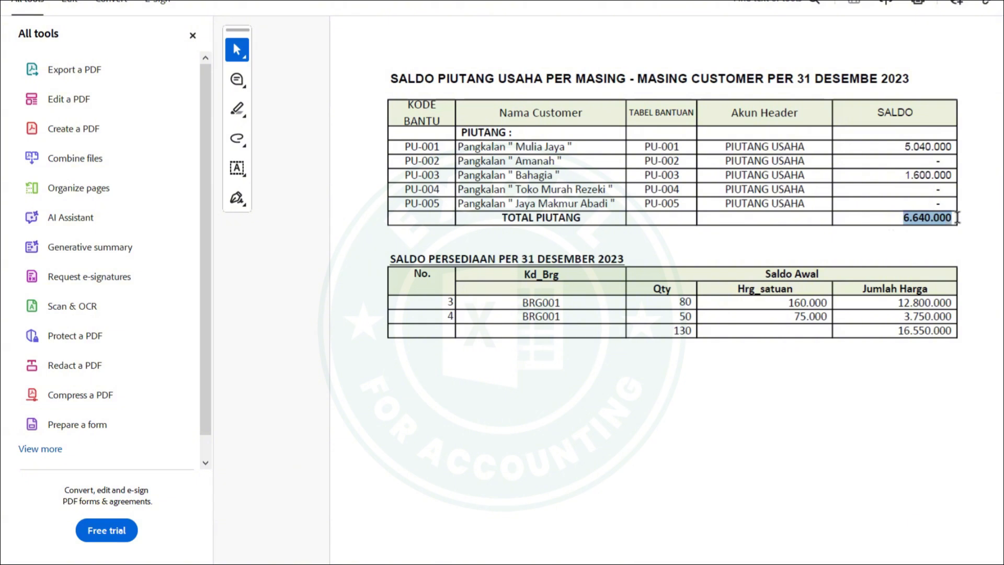
{"action": "left_click", "coordinate": [899, 216]}
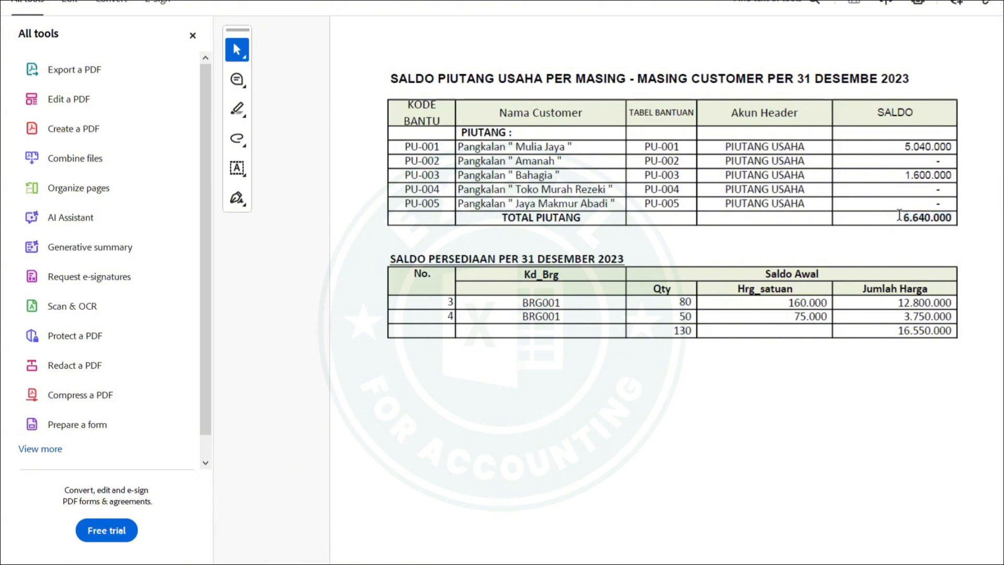
{"action": "left_click_drag", "start_coordinate": [900, 216], "coordinate": [962, 214]}
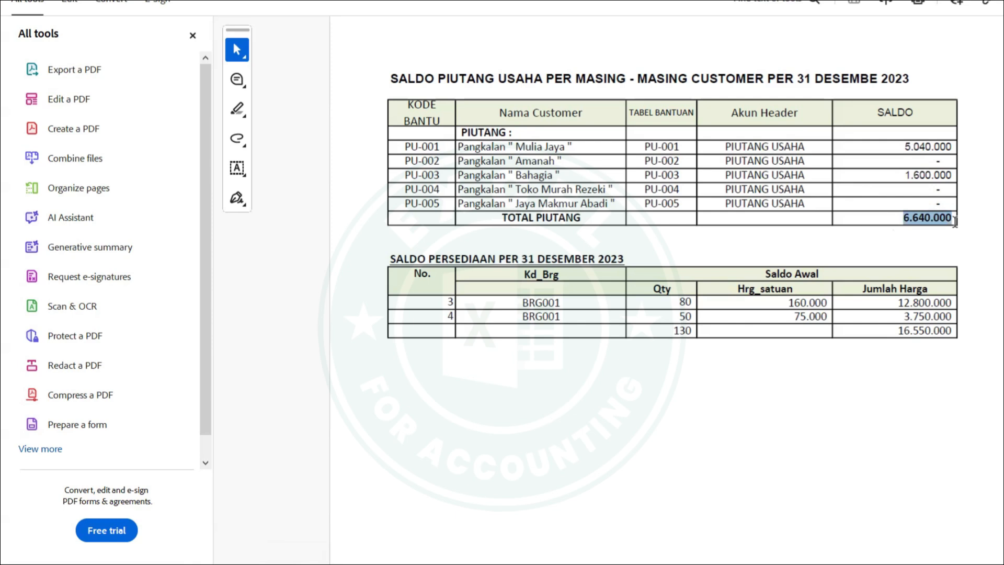
Step: Check the Piutang Usaha row on the MASTER sheet against the TOTAL PIUTANG and the customer rows PU-001 to PU-005 in the receivables PDF
{"action": "mouse_move", "coordinate": [204, 564]}
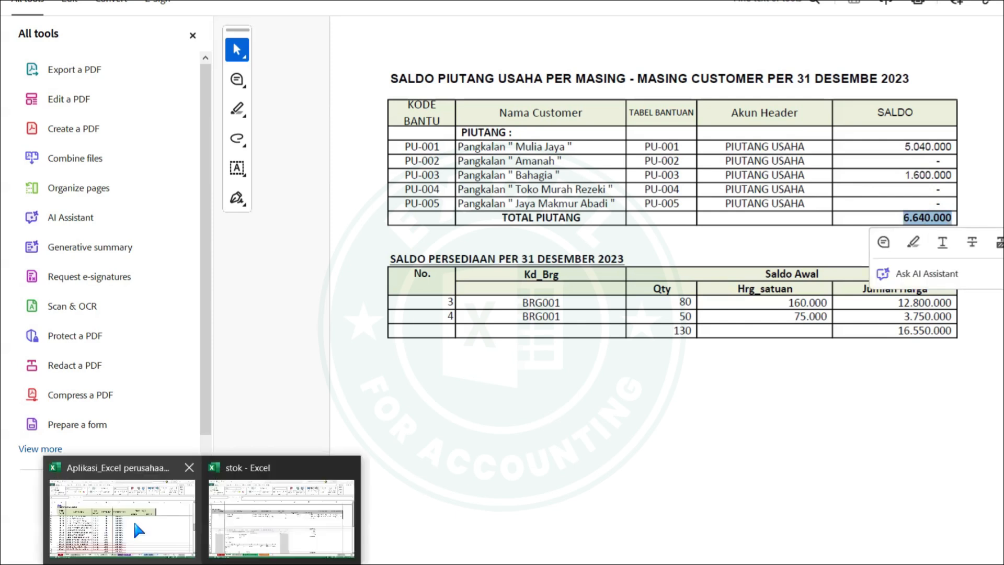
{"action": "left_click", "coordinate": [137, 532]}
{"action": "scroll", "coordinate": [692, 335], "scroll_direction": "up", "scroll_amount": 12}
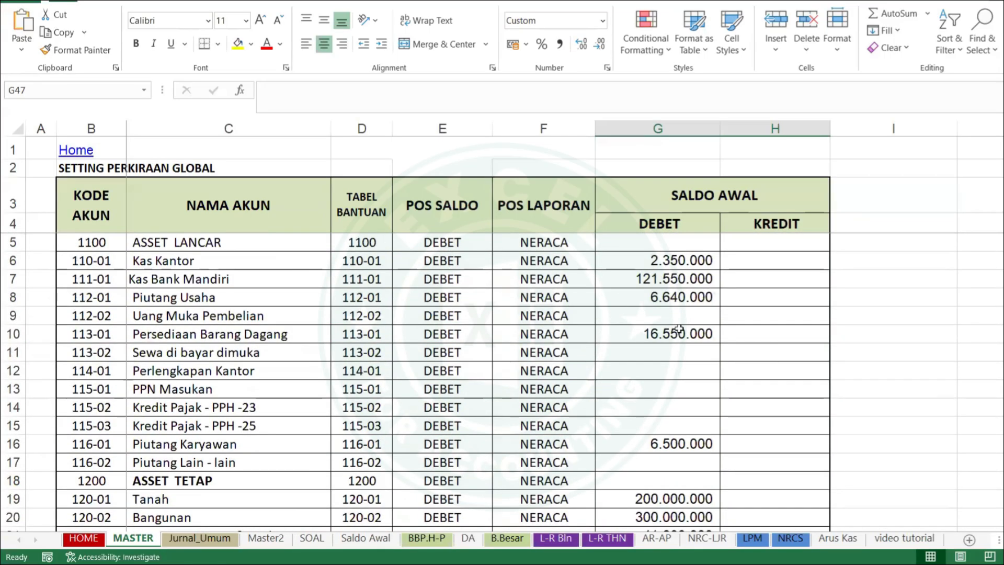
{"action": "left_click_drag", "start_coordinate": [62, 298], "coordinate": [678, 295]}
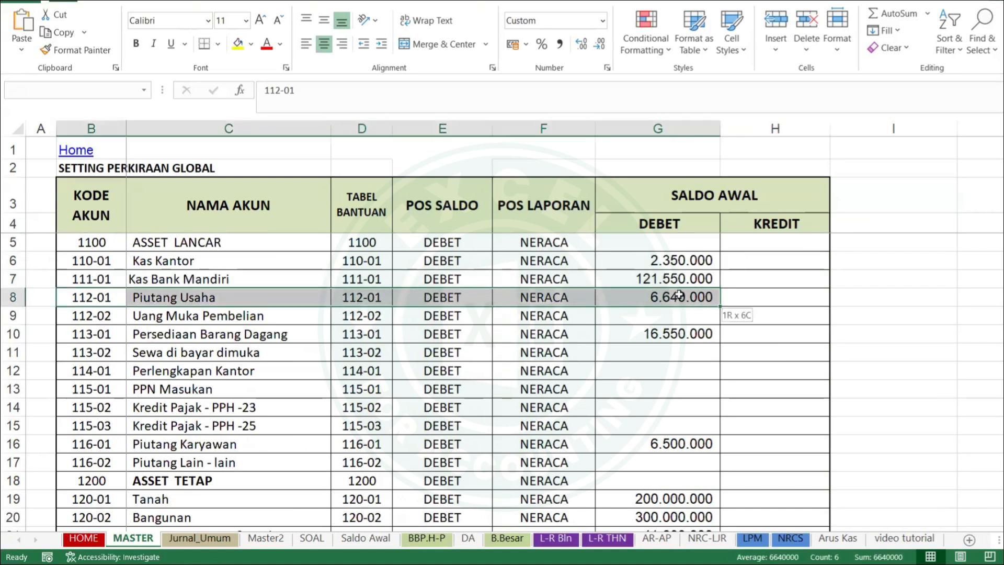
{"action": "left_click_drag", "start_coordinate": [679, 294], "coordinate": [663, 304]}
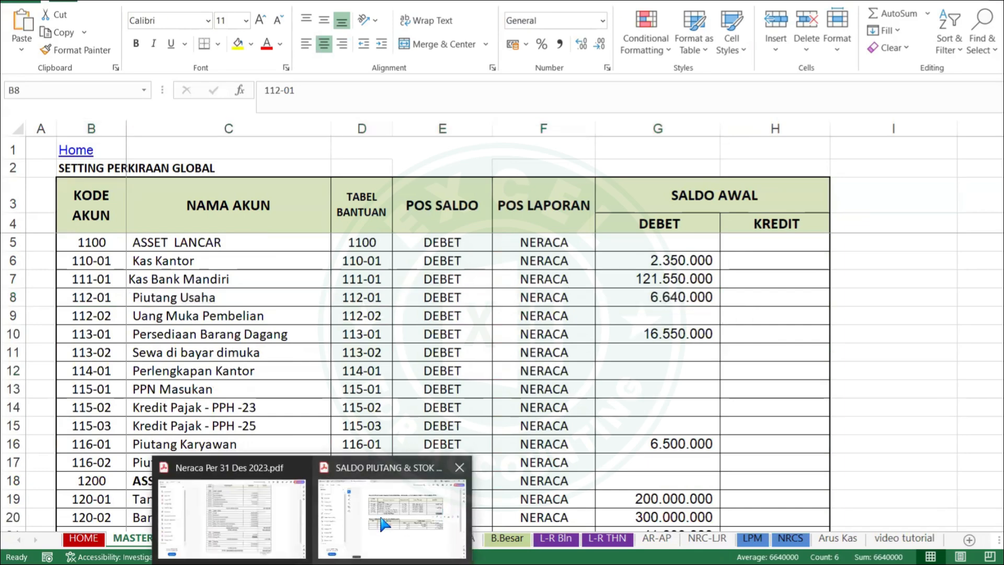
{"action": "left_click", "coordinate": [379, 511]}
{"action": "left_click_drag", "start_coordinate": [904, 218], "coordinate": [939, 218]}
{"action": "left_click_drag", "start_coordinate": [405, 147], "coordinate": [868, 208]}
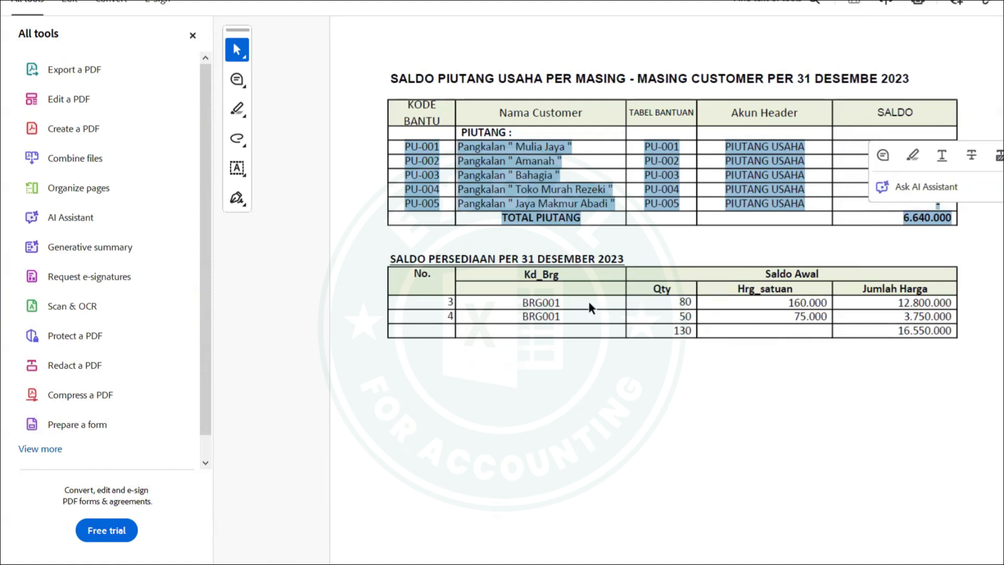
Step: Examine the BRG001 rows and the total Jumlah Harga in the Saldo Persediaan table, and return to the MASTER sheet in Excel
{"action": "left_click_drag", "start_coordinate": [564, 302], "coordinate": [517, 302]}
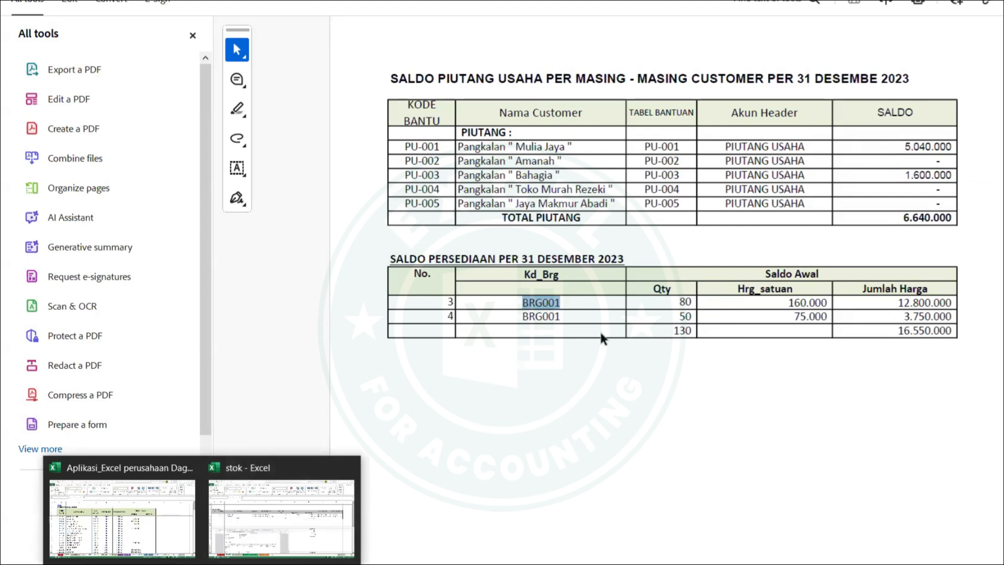
{"action": "left_click_drag", "start_coordinate": [521, 302], "coordinate": [913, 329]}
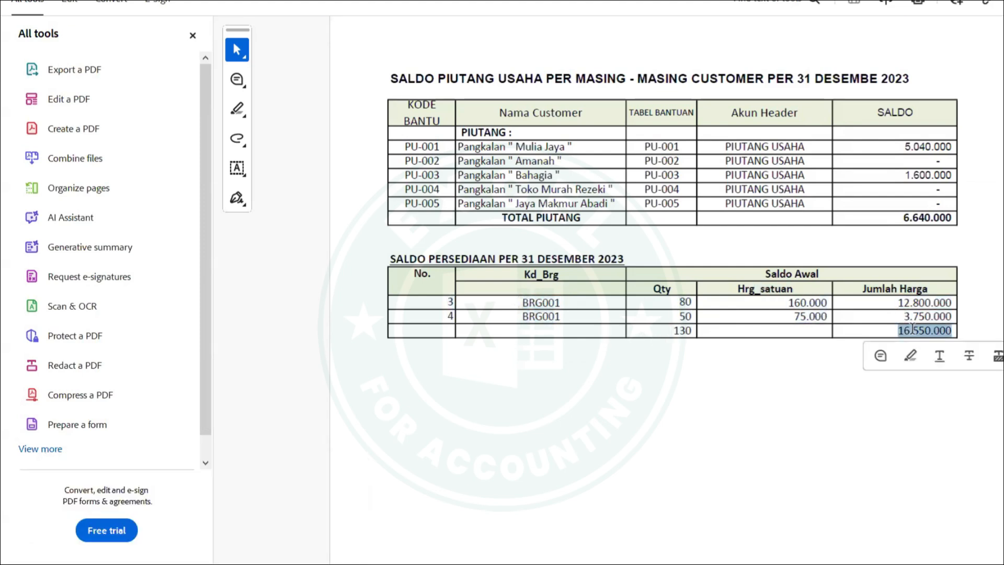
{"action": "left_click", "coordinate": [738, 369]}
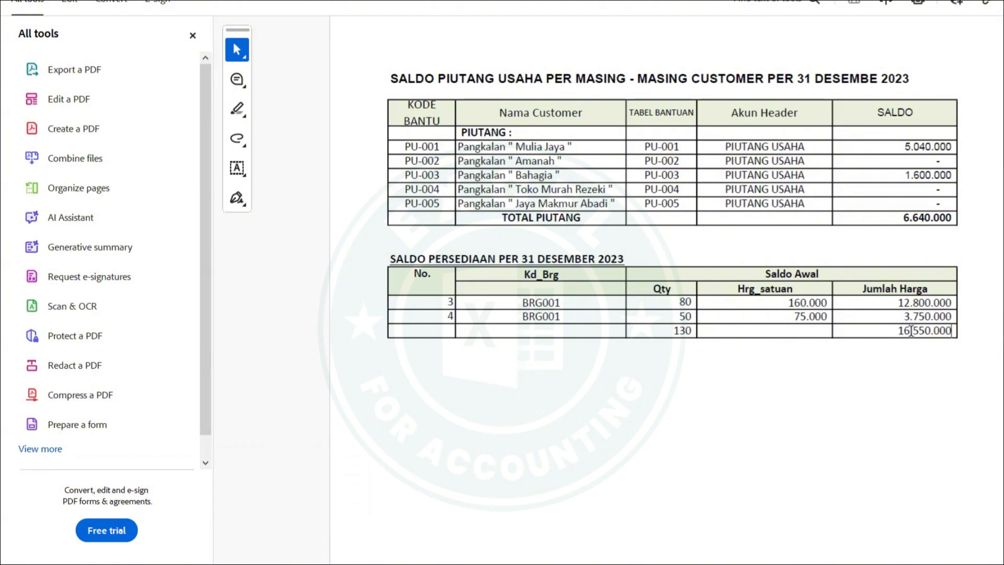
{"action": "left_click_drag", "start_coordinate": [900, 326], "coordinate": [965, 326]}
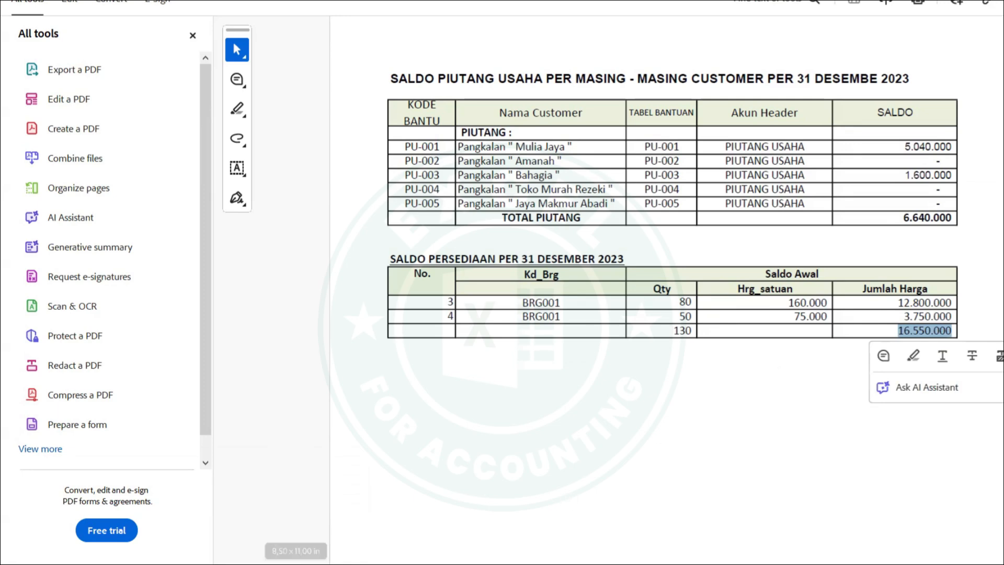
{"action": "mouse_move", "coordinate": [212, 531]}
{"action": "left_click", "coordinate": [157, 526]}
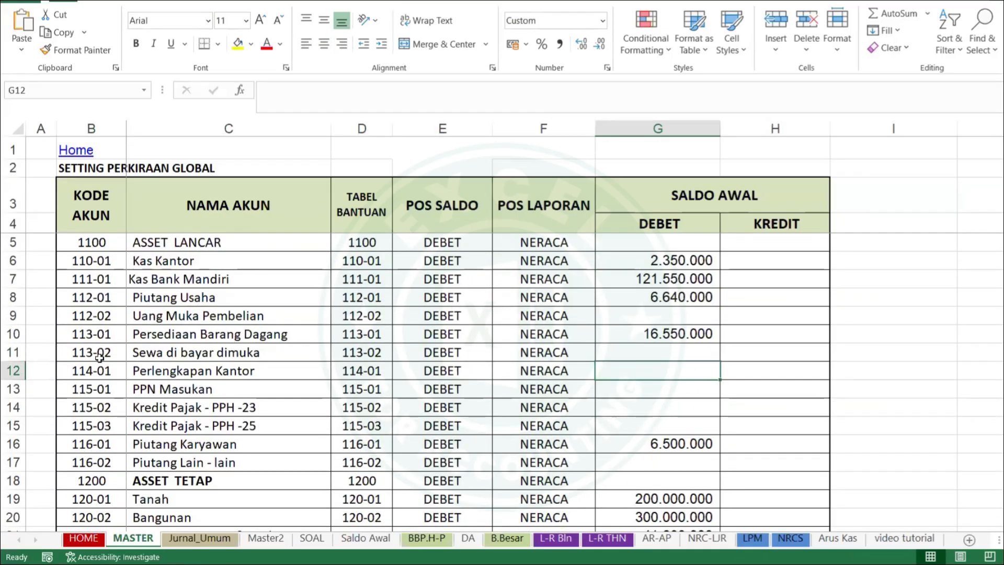
Step: Check the Persediaan Barang Dagang row on the MASTER sheet against the Saldo Persediaan table in the receivables and stock PDF
{"action": "left_click_drag", "start_coordinate": [80, 334], "coordinate": [767, 328]}
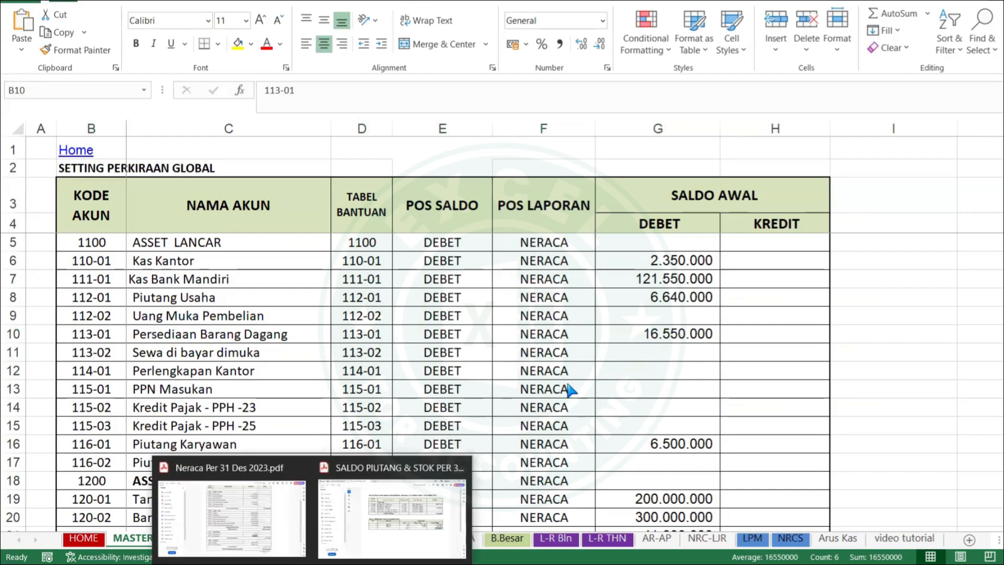
{"action": "left_click", "coordinate": [359, 527]}
{"action": "left_click", "coordinate": [887, 339]}
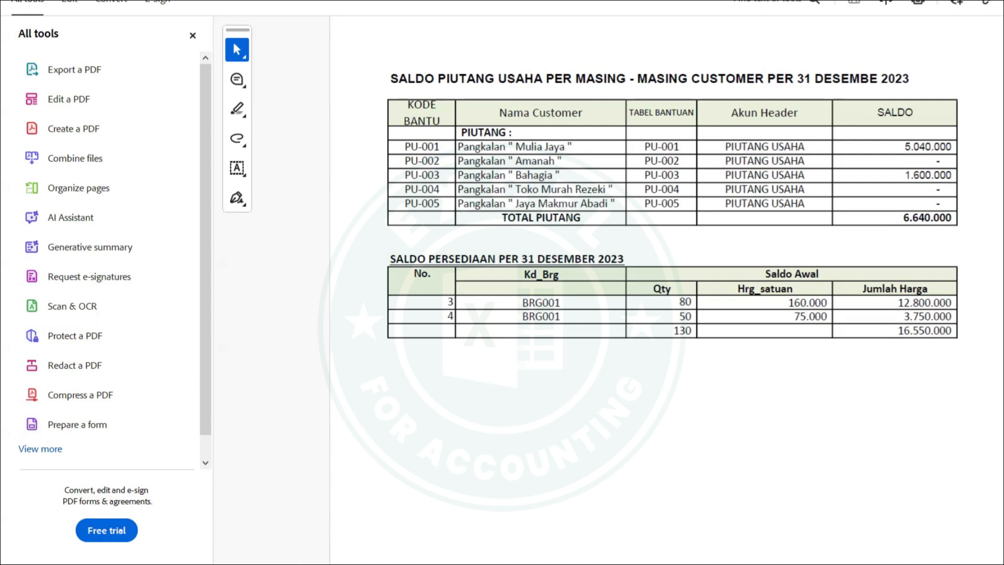
Step: Switch to the stok workbook in Excel and narrow the NAMA Barang column of the DAFTAR BARANG table
{"action": "left_click", "coordinate": [243, 529]}
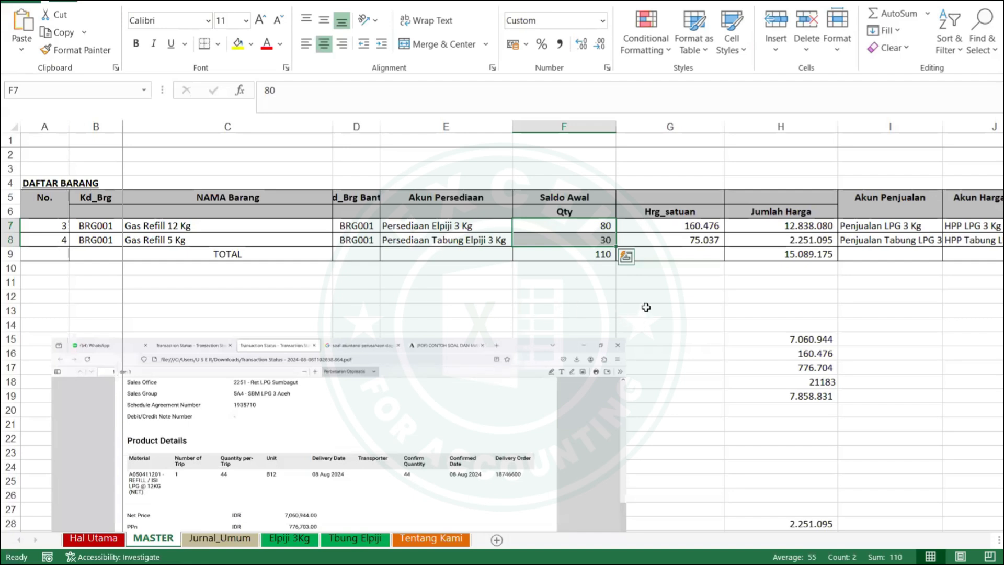
{"action": "left_click", "coordinate": [646, 307]}
{"action": "mouse_move", "coordinate": [333, 127]}
{"action": "left_mouse_down"}
{"action": "mouse_move", "coordinate": [270, 152]}
{"action": "mouse_move", "coordinate": [322, 130]}
{"action": "left_mouse_up"}
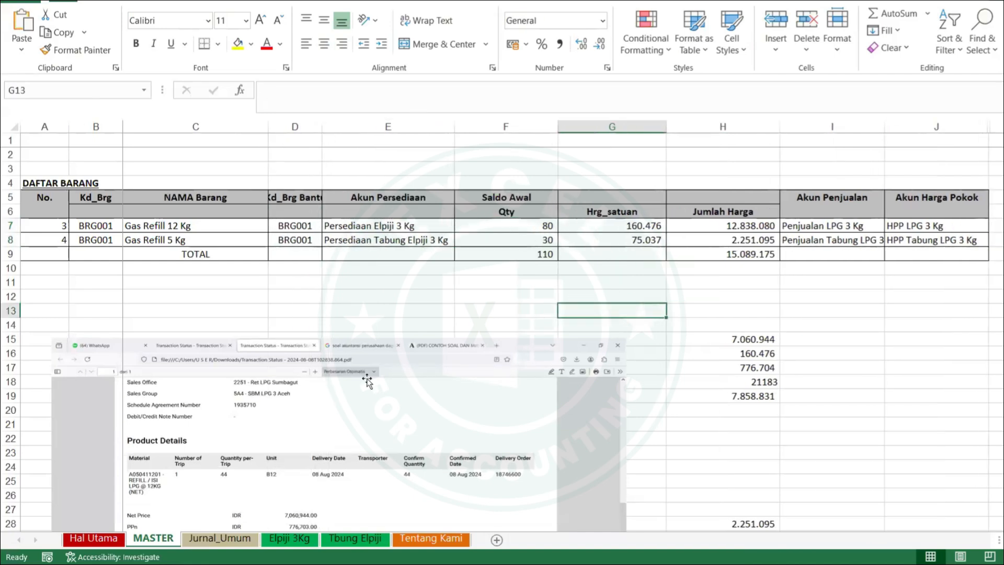
Step: Delete the pasted transaction screenshots and the leftover figures in H13:I30 below the DAFTAR BARANG table
{"action": "left_click_drag", "start_coordinate": [291, 358], "coordinate": [387, 559]}
{"action": "left_click_drag", "start_coordinate": [728, 315], "coordinate": [789, 487]}
{"action": "key", "text": "Delete"}
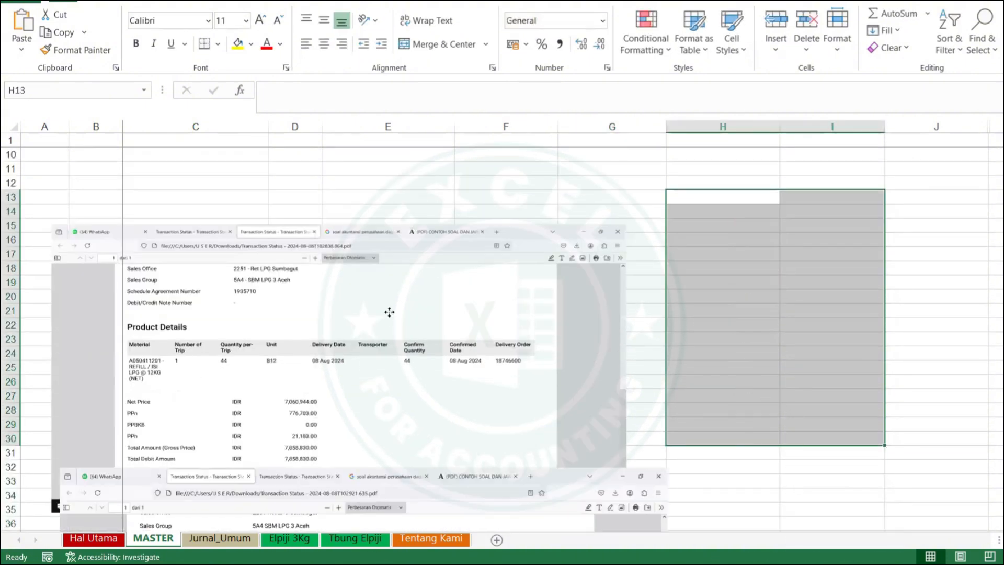
{"action": "scroll", "coordinate": [397, 343], "scroll_direction": "down", "scroll_amount": 2}
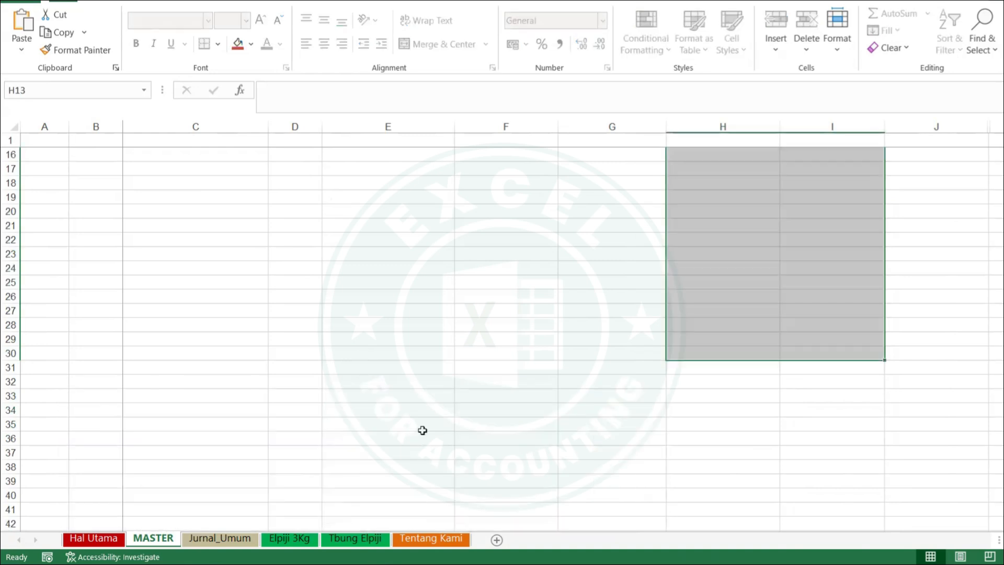
{"action": "scroll", "coordinate": [423, 430], "scroll_direction": "up", "scroll_amount": 5}
{"action": "left_click", "coordinate": [437, 343]}
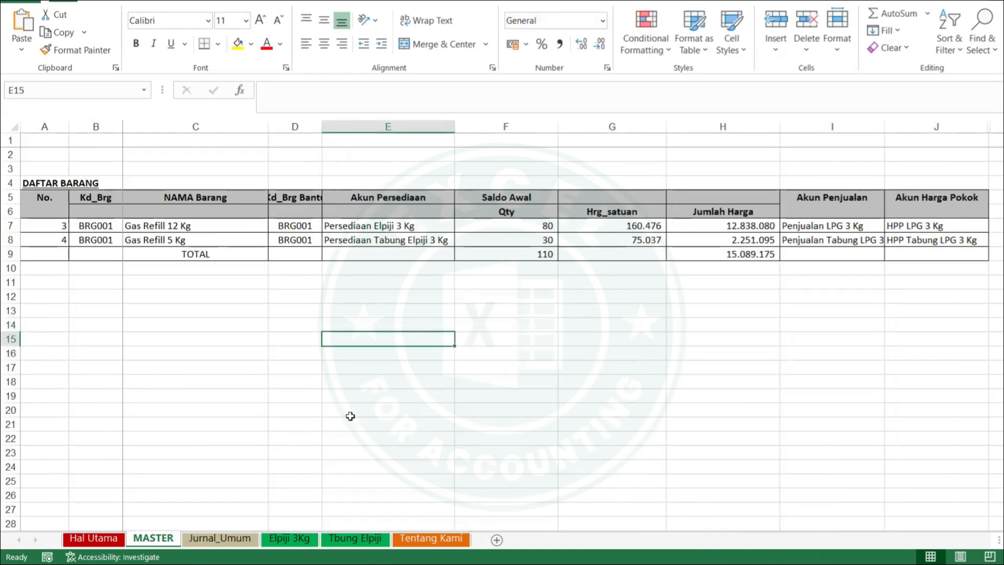
Step: Set the Hrg_satuan of Gas Refill 12 Kg to 160000, taken from the Saldo Persediaan table in the PDF
{"action": "mouse_move", "coordinate": [397, 510]}
{"action": "left_click", "coordinate": [450, 497]}
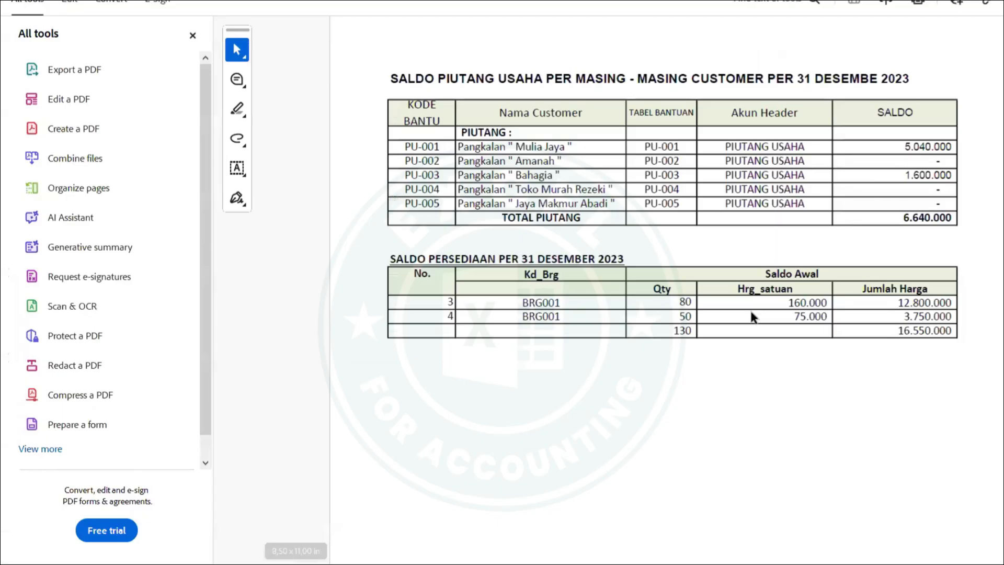
{"action": "left_click_drag", "start_coordinate": [776, 297], "coordinate": [832, 303]}
{"action": "left_click", "coordinate": [800, 307]}
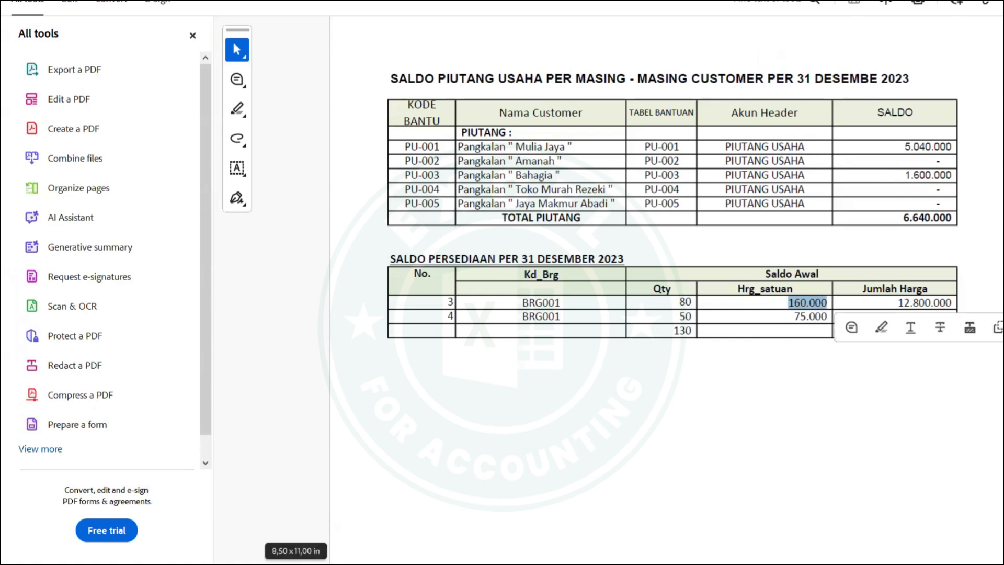
{"action": "left_click", "coordinate": [303, 533]}
{"action": "left_click", "coordinate": [652, 306]}
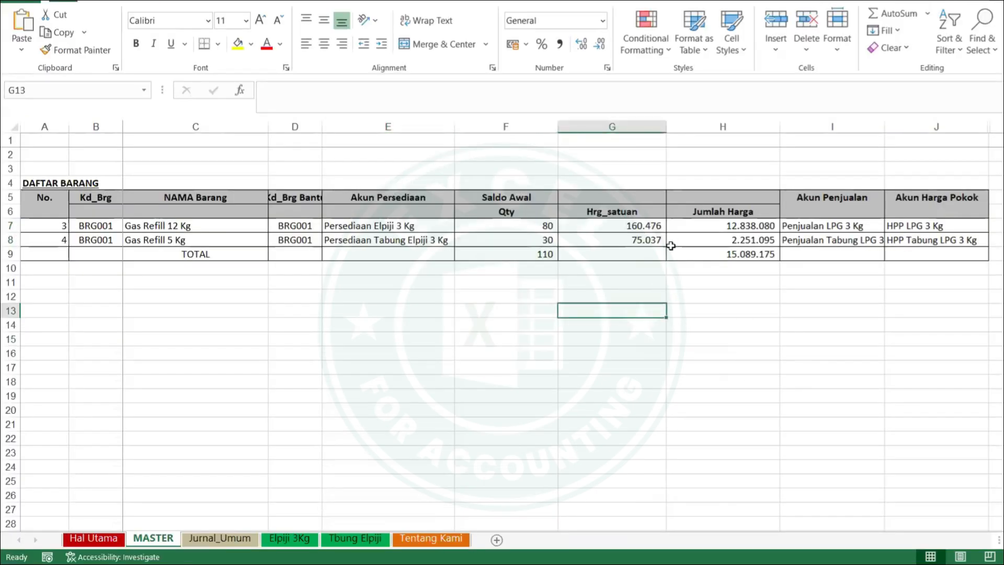
{"action": "left_click", "coordinate": [651, 226]}
{"action": "type", "text": "160000"}
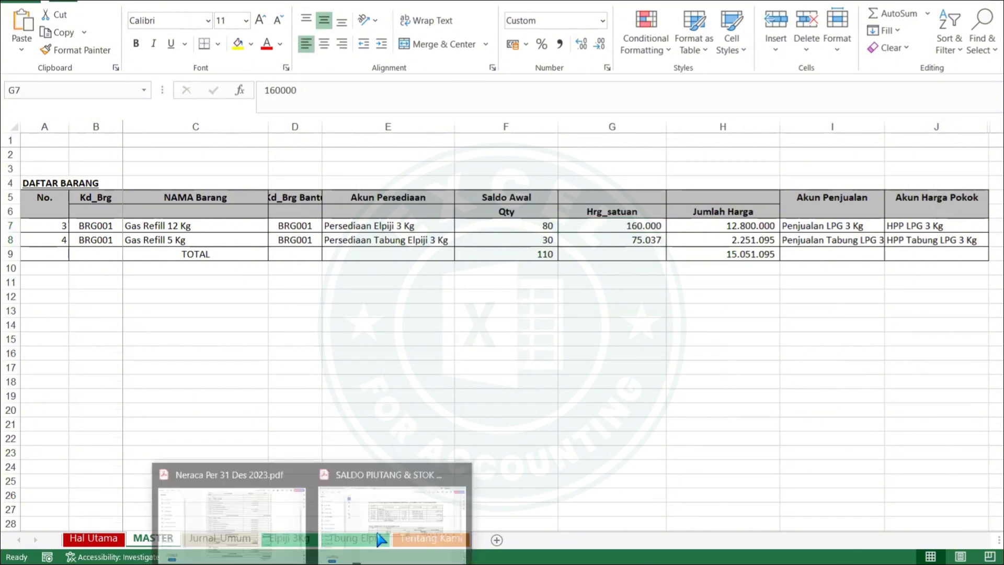
Step: Examine the Hrg_satuan of item 4 in the PDF's Saldo Persediaan table and return to the stok workbook
{"action": "left_click", "coordinate": [393, 519]}
{"action": "left_click_drag", "start_coordinate": [791, 317], "coordinate": [855, 316]}
{"action": "left_click", "coordinate": [559, 315]}
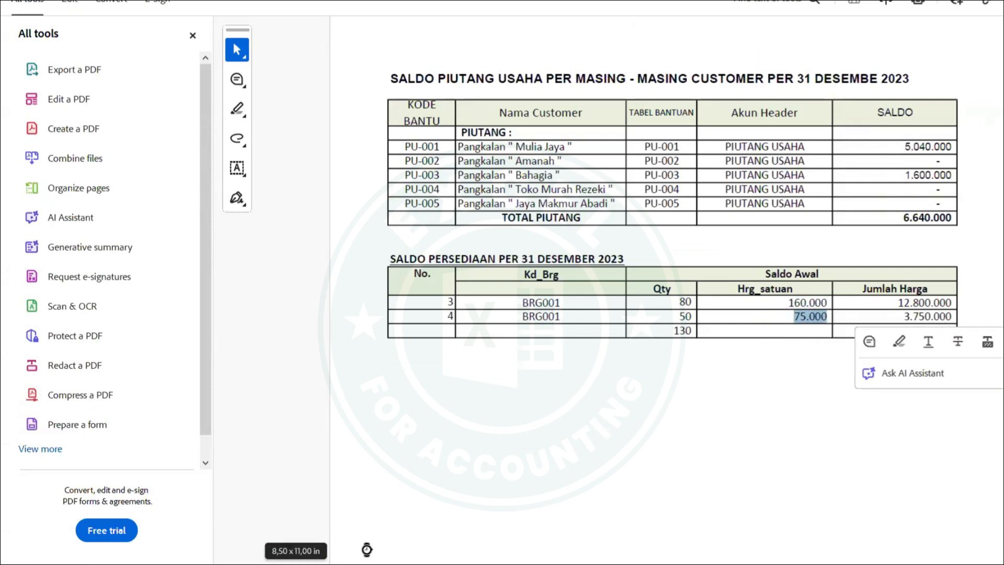
{"action": "mouse_move", "coordinate": [384, 519]}
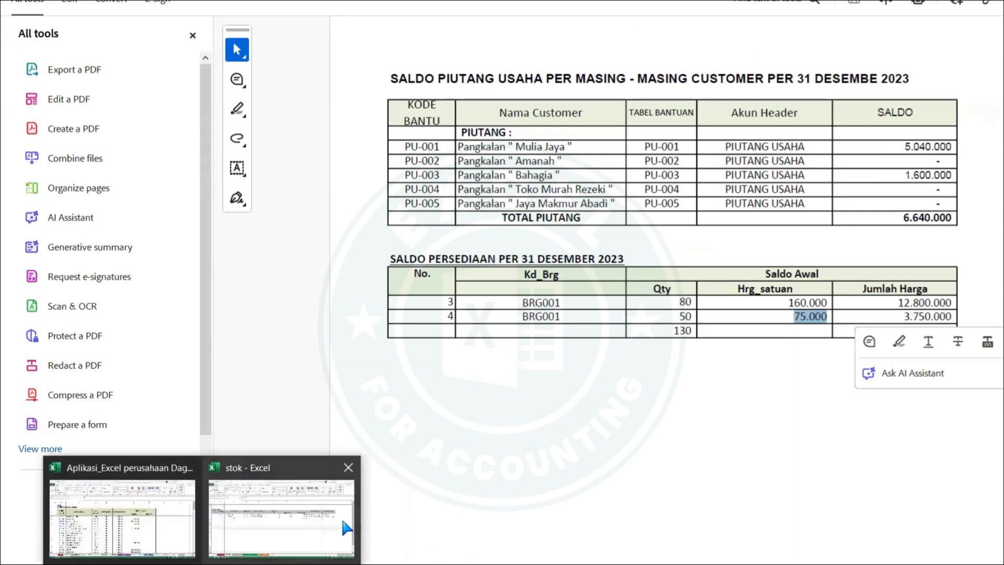
{"action": "left_click", "coordinate": [314, 509]}
Step: Change the Kd_Brg code of Gas Refill 5 Kg to BRG002
{"action": "left_click", "coordinate": [106, 237]}
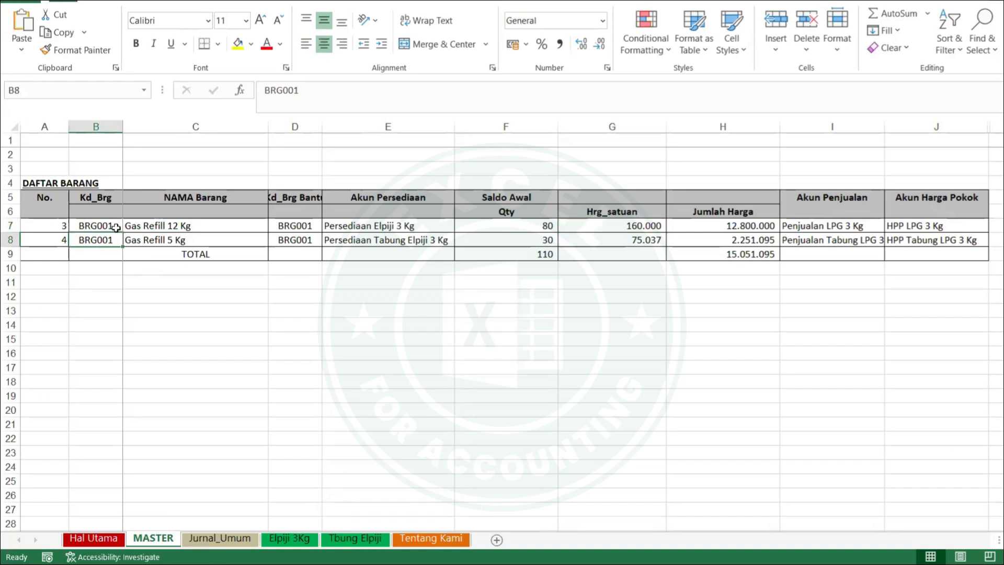
{"action": "left_click", "coordinate": [116, 226]}
{"action": "left_click_drag", "start_coordinate": [123, 233], "coordinate": [124, 242]}
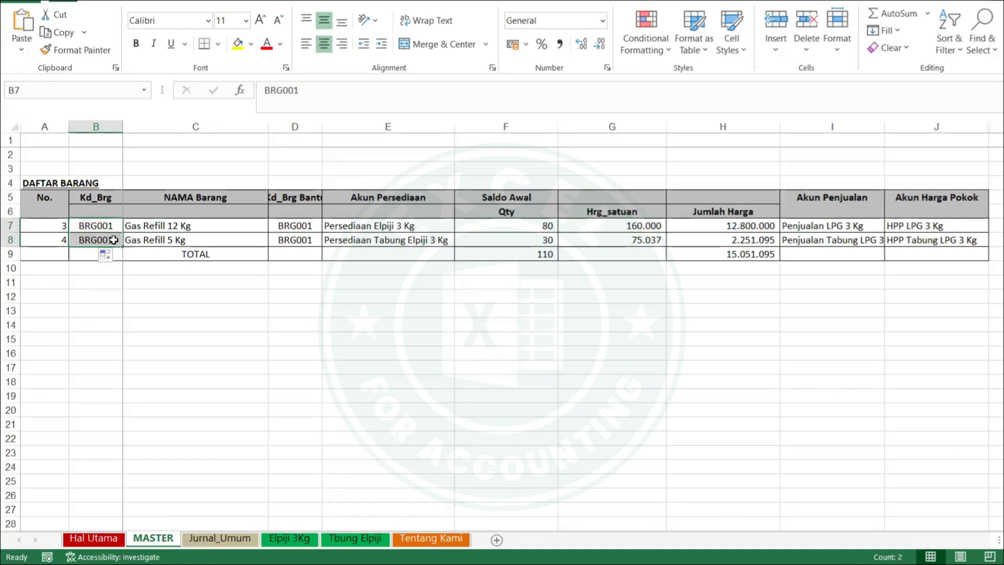
{"action": "left_click", "coordinate": [116, 239]}
{"action": "double_click", "coordinate": [116, 238]}
{"action": "key", "text": "BackSpace"}
{"action": "type", "text": "2"}
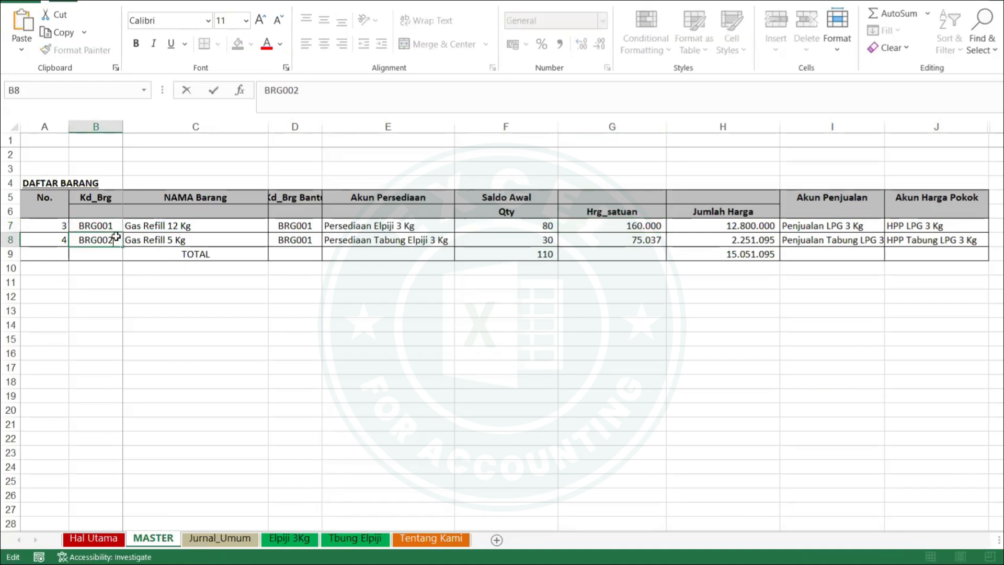
{"action": "key", "text": "Return"}
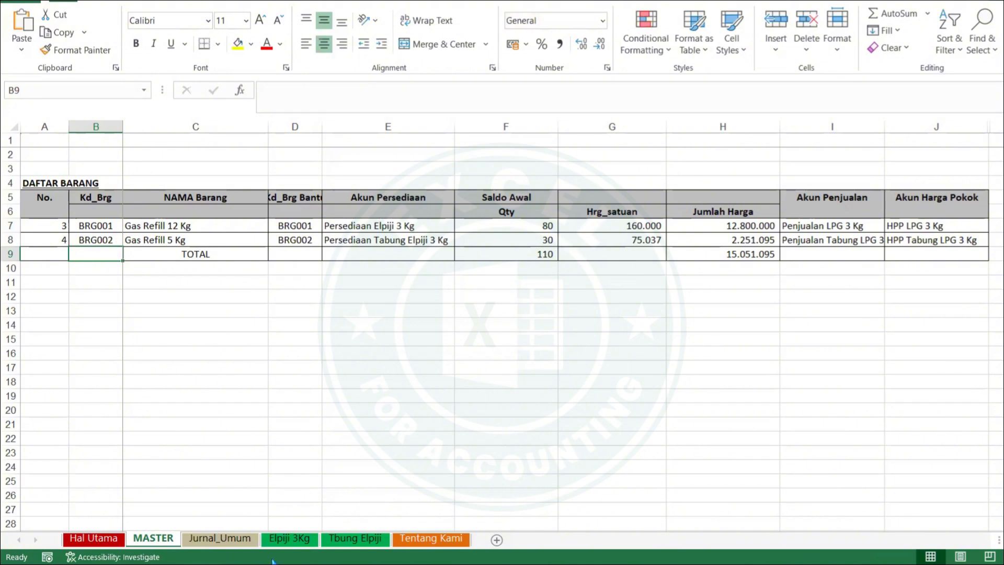
Step: Copy the unit price 75.000 from the PDF's Saldo Persediaan table into the Hrg_satuan cell of Gas Refill 5 Kg
{"action": "left_click", "coordinate": [390, 528]}
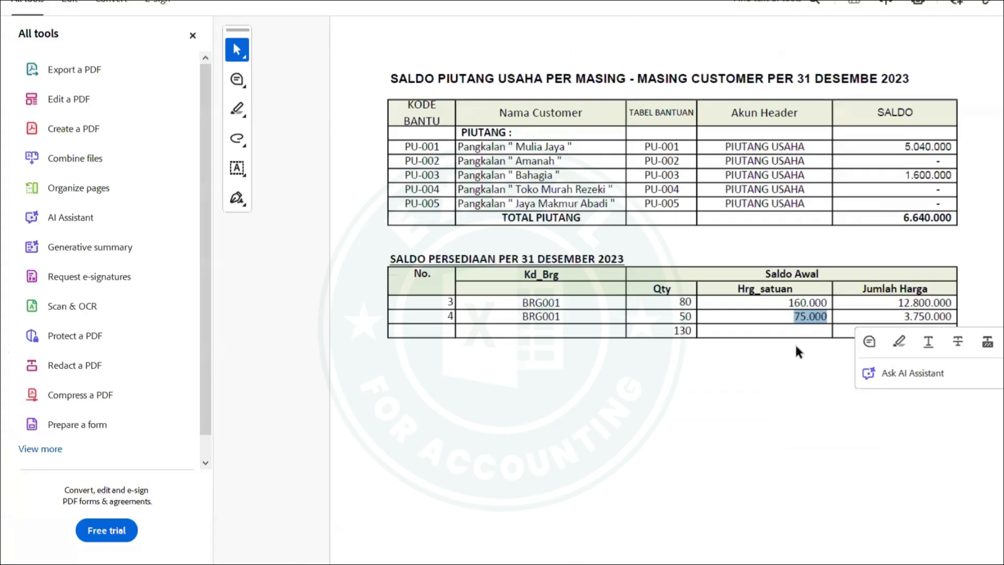
{"action": "left_click_drag", "start_coordinate": [795, 316], "coordinate": [834, 316]}
{"action": "key", "text": "ctrl+c"}
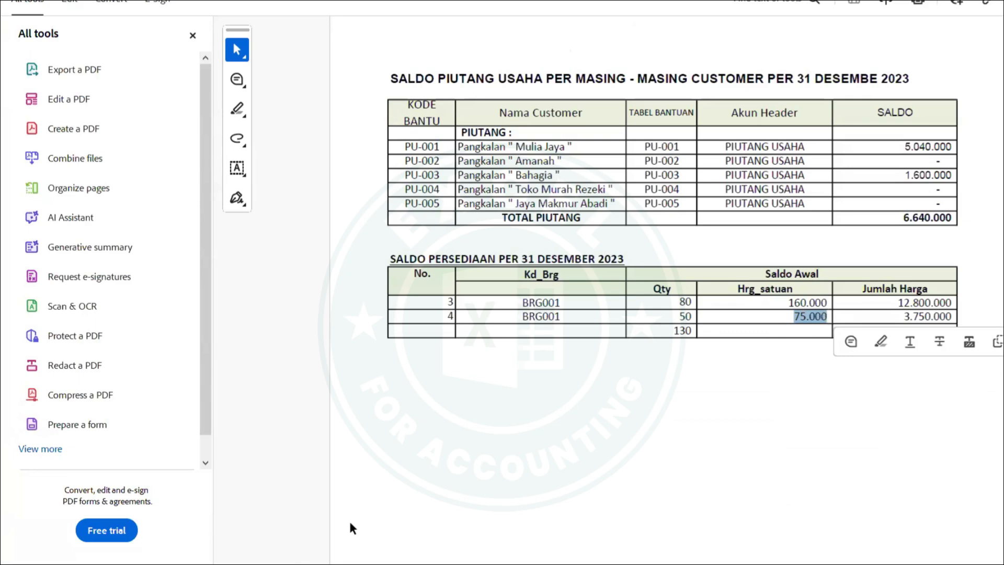
{"action": "mouse_move", "coordinate": [467, 487]}
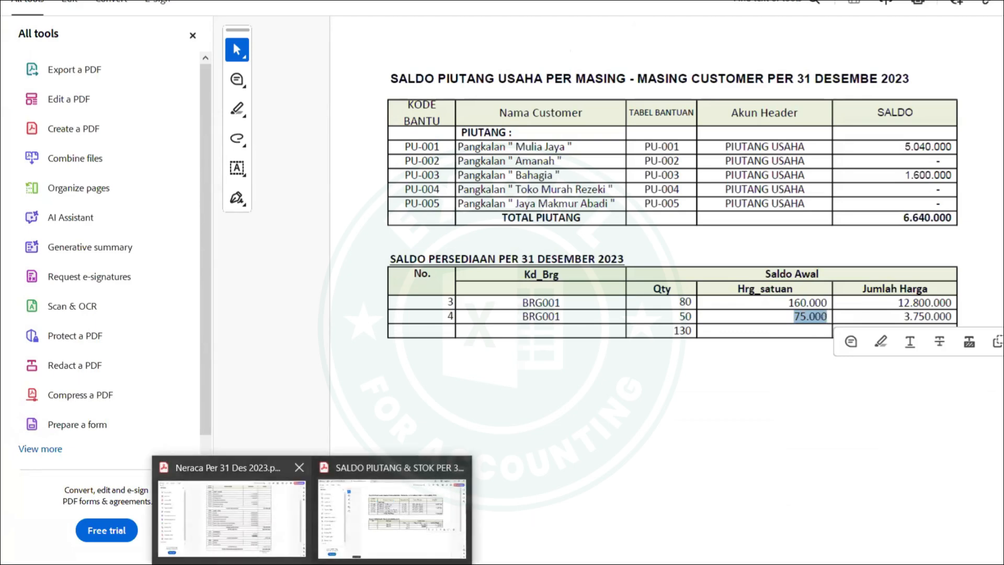
{"action": "mouse_move", "coordinate": [316, 507]}
{"action": "left_click", "coordinate": [362, 488]}
{"action": "left_click", "coordinate": [641, 237]}
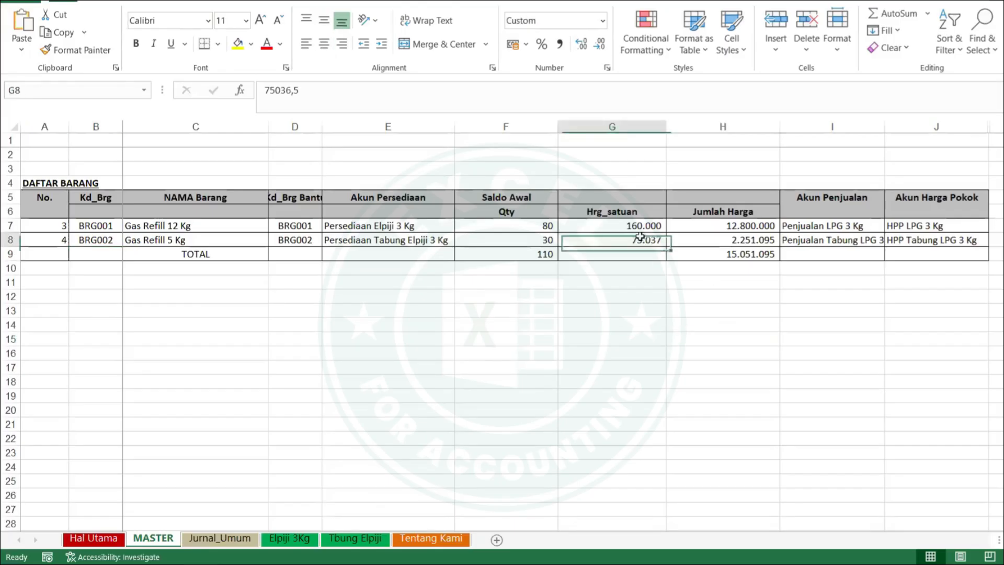
{"action": "key", "text": "ctrl+v"}
Step: Inspect the formulas behind the Jumlah Harga total and the Jumlah Harga of Gas Refill 12 Kg
{"action": "left_click", "coordinate": [695, 253]}
{"action": "double_click", "coordinate": [764, 252]}
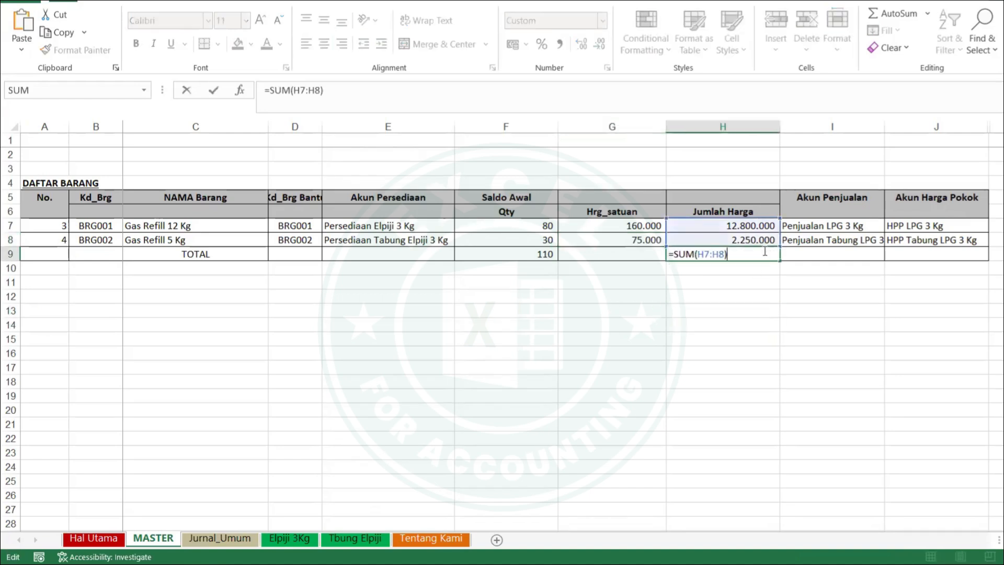
{"action": "left_click", "coordinate": [754, 341]}
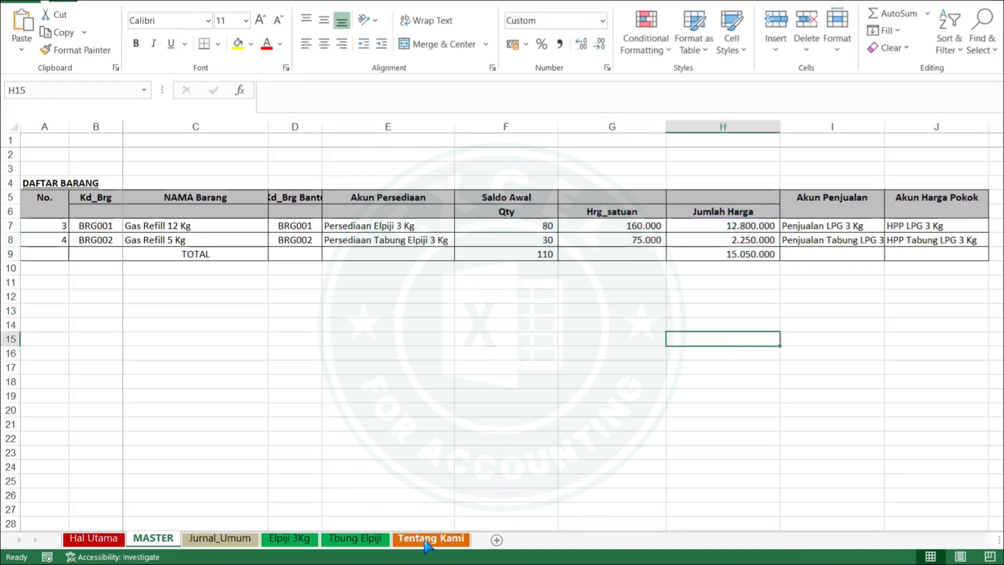
{"action": "double_click", "coordinate": [753, 225]}
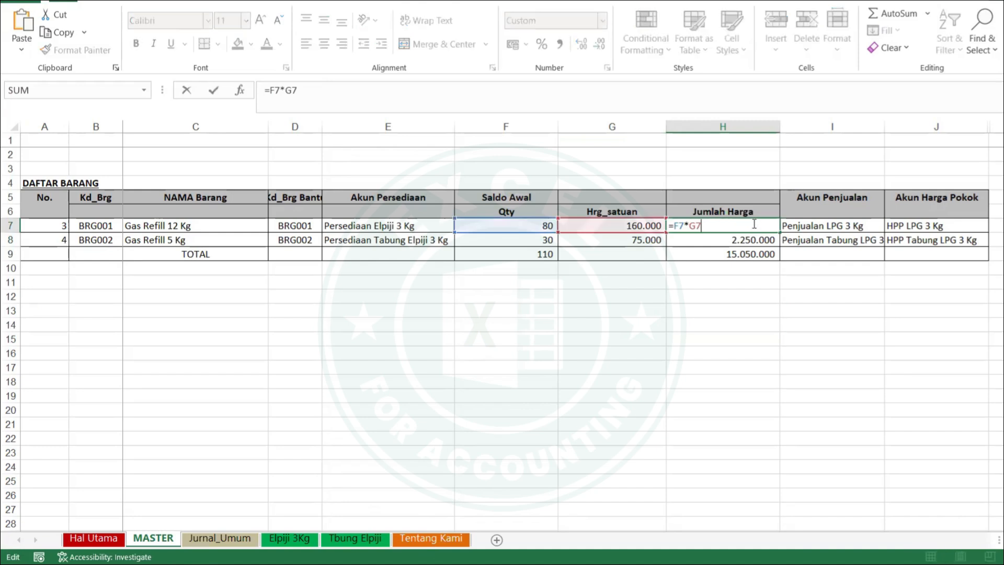
{"action": "left_click", "coordinate": [761, 253]}
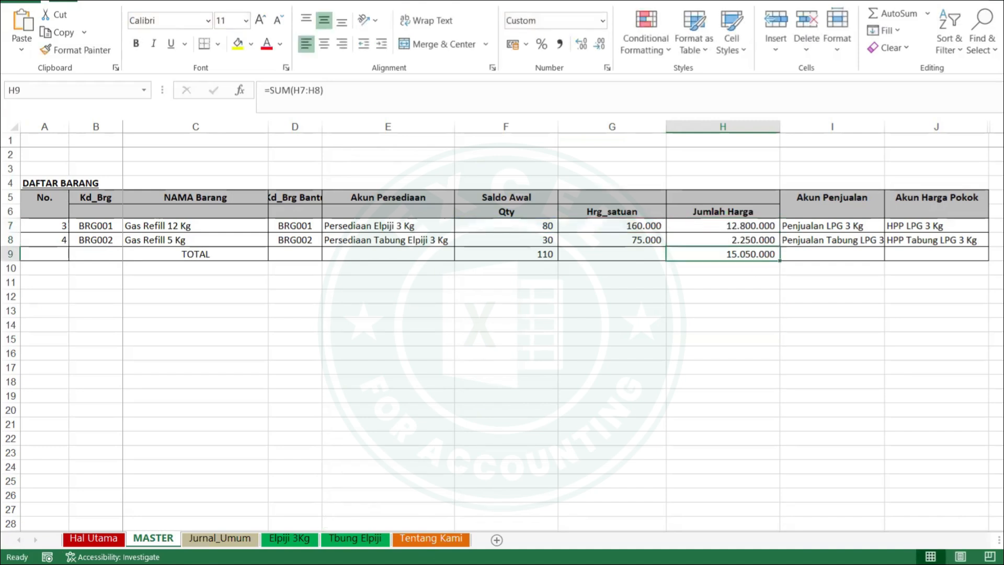
Step: Set the opening Qty to 80 for Gas Refill 12 Kg and 50 for Gas Refill 5 Kg, matching the PDF
{"action": "left_click", "coordinate": [376, 514]}
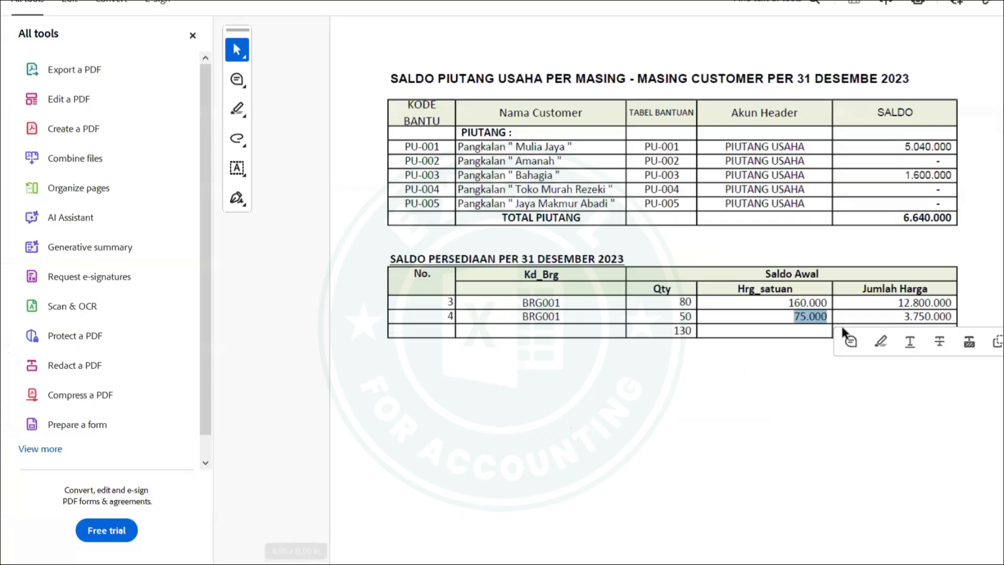
{"action": "scroll", "coordinate": [850, 322], "scroll_direction": "down", "scroll_amount": 2}
{"action": "left_click", "coordinate": [816, 296]}
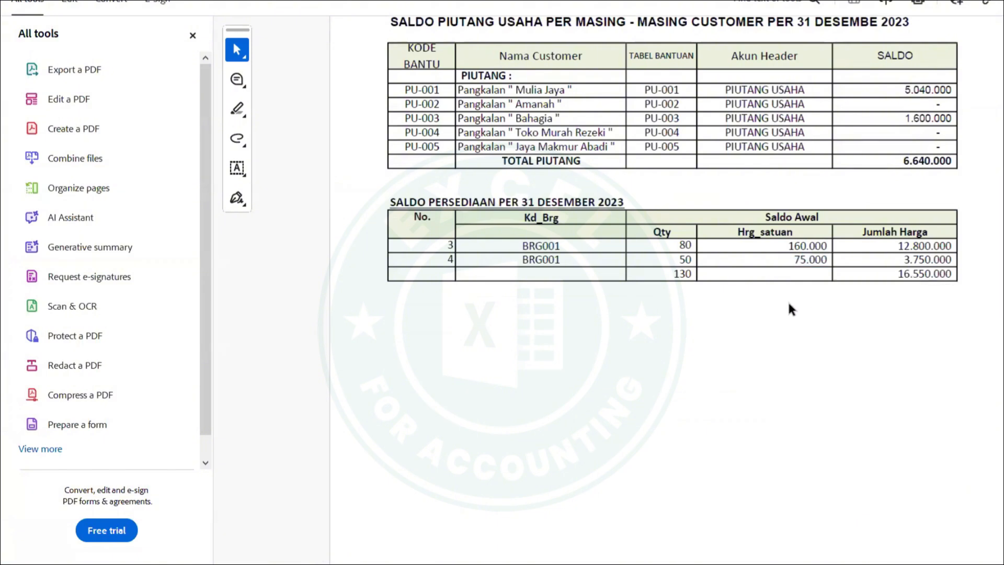
{"action": "mouse_move", "coordinate": [676, 245]}
{"action": "left_mouse_down"}
{"action": "mouse_move", "coordinate": [795, 246]}
{"action": "mouse_move", "coordinate": [694, 246]}
{"action": "left_mouse_up"}
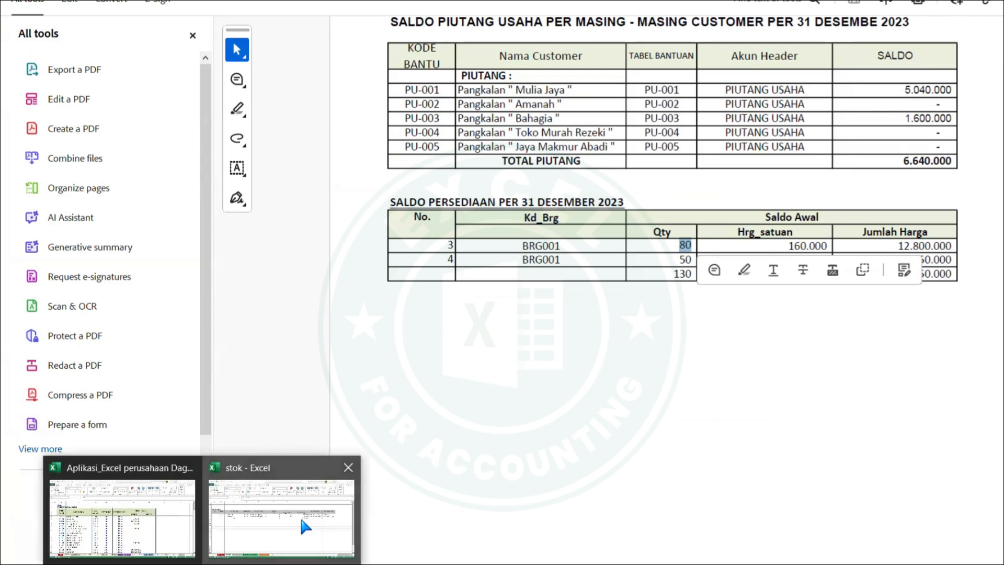
{"action": "left_click", "coordinate": [299, 514]}
{"action": "left_click", "coordinate": [547, 226]}
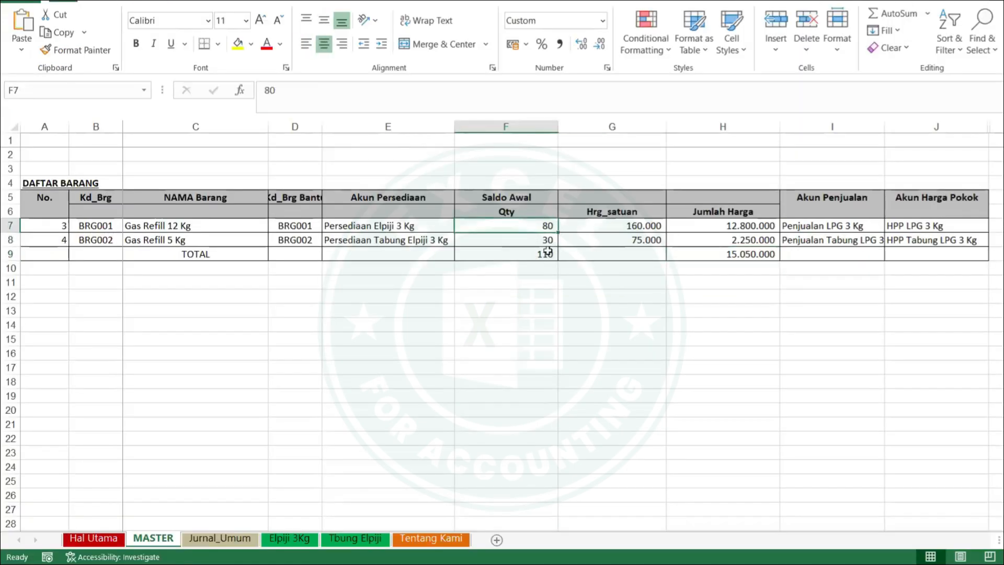
{"action": "type", "text": "8"}
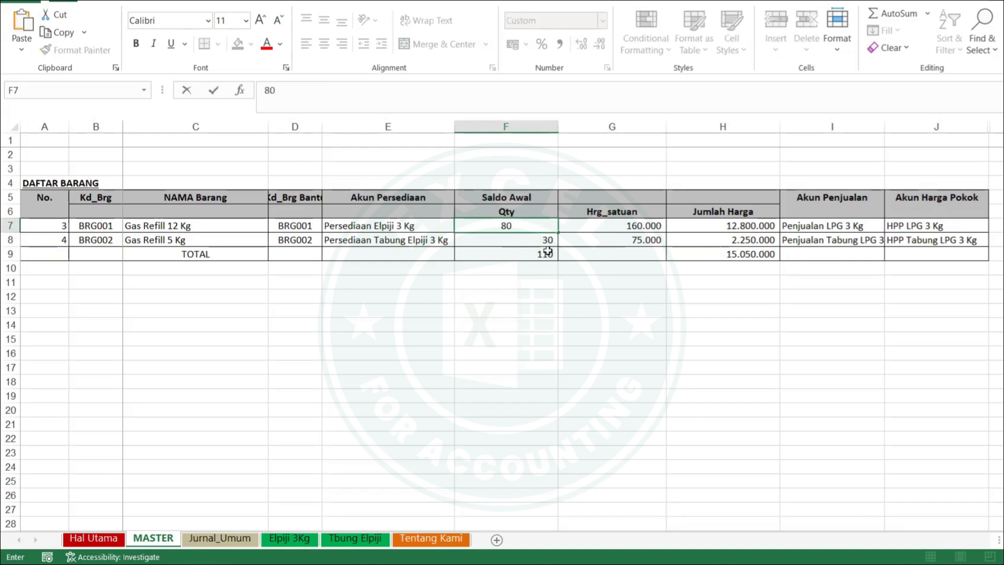
{"action": "key", "text": "Return"}
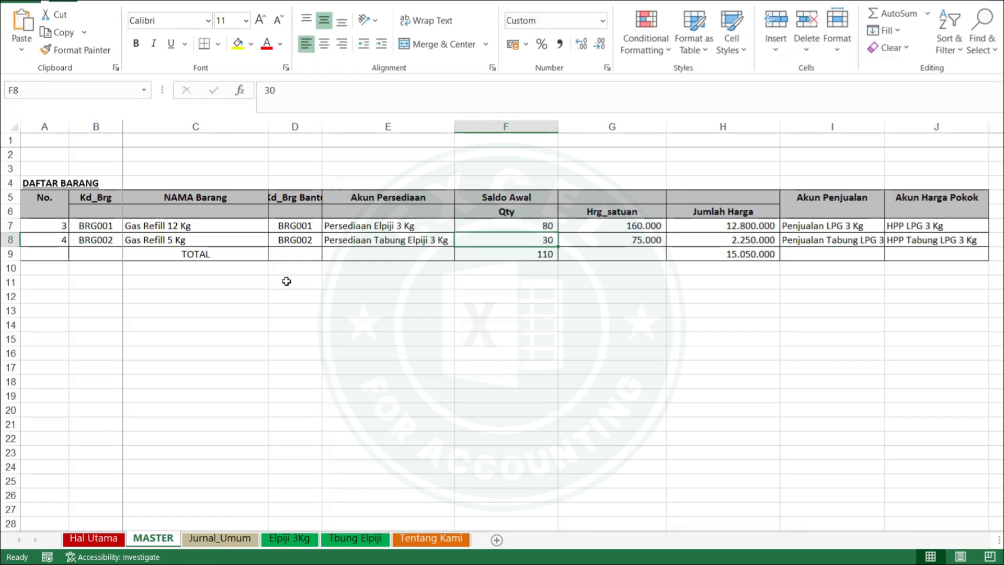
{"action": "type", "text": "50"}
{"action": "key", "text": "Return"}
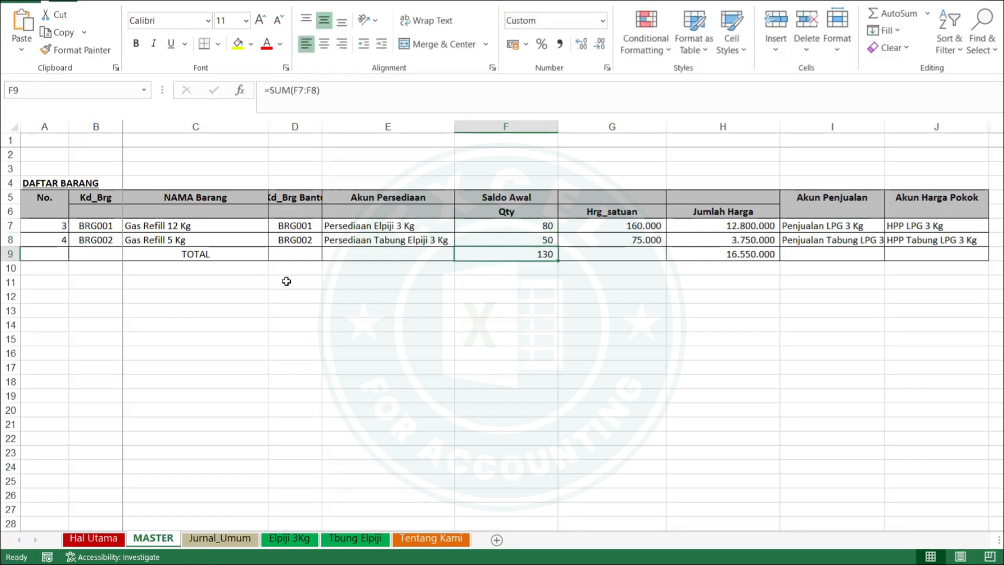
Step: Narrow the Qty column, and view the Hal Utama sheet before returning to the MASTER sheet
{"action": "left_click", "coordinate": [917, 314]}
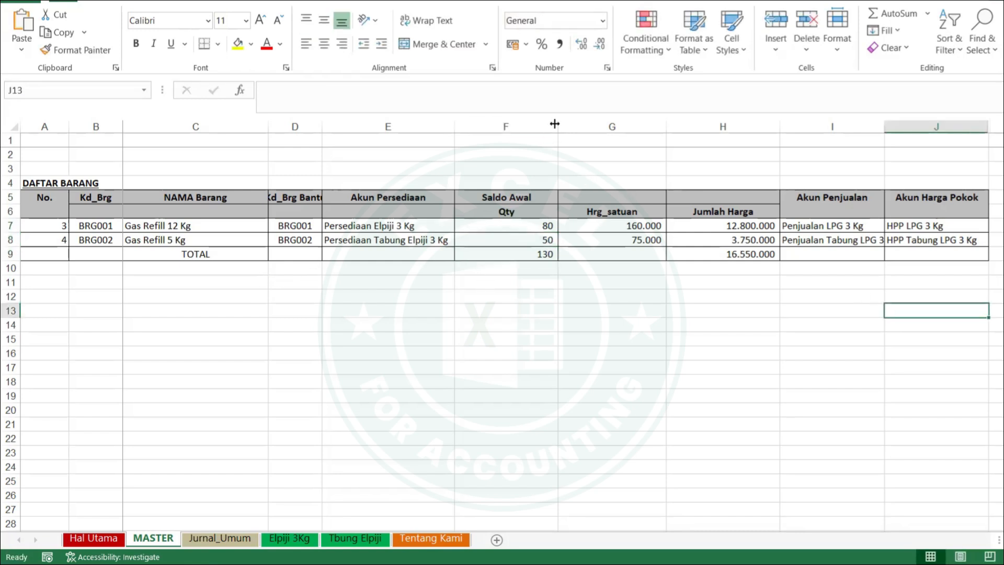
{"action": "left_click_drag", "start_coordinate": [557, 126], "coordinate": [532, 128]}
{"action": "left_click", "coordinate": [93, 539]}
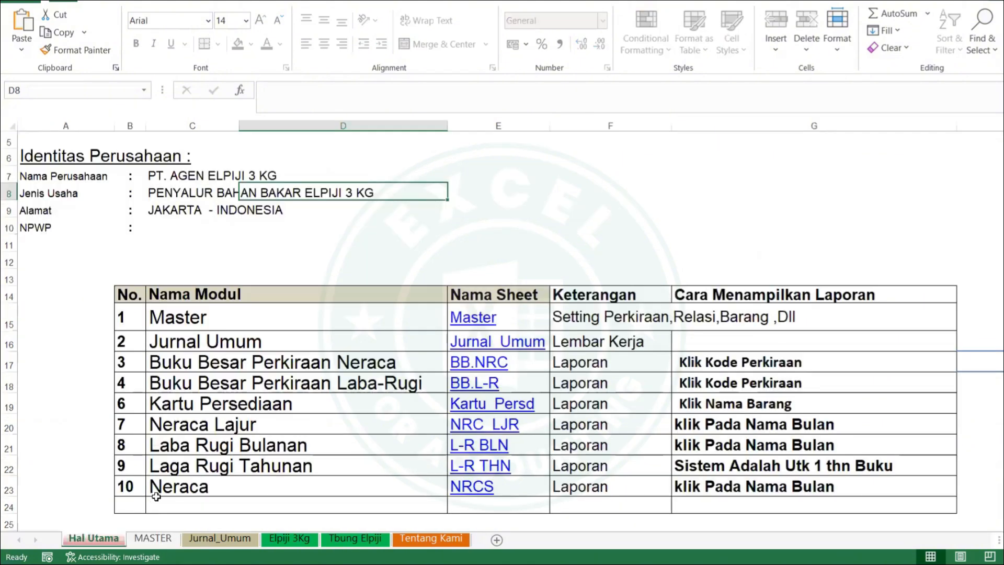
{"action": "left_click", "coordinate": [152, 539]}
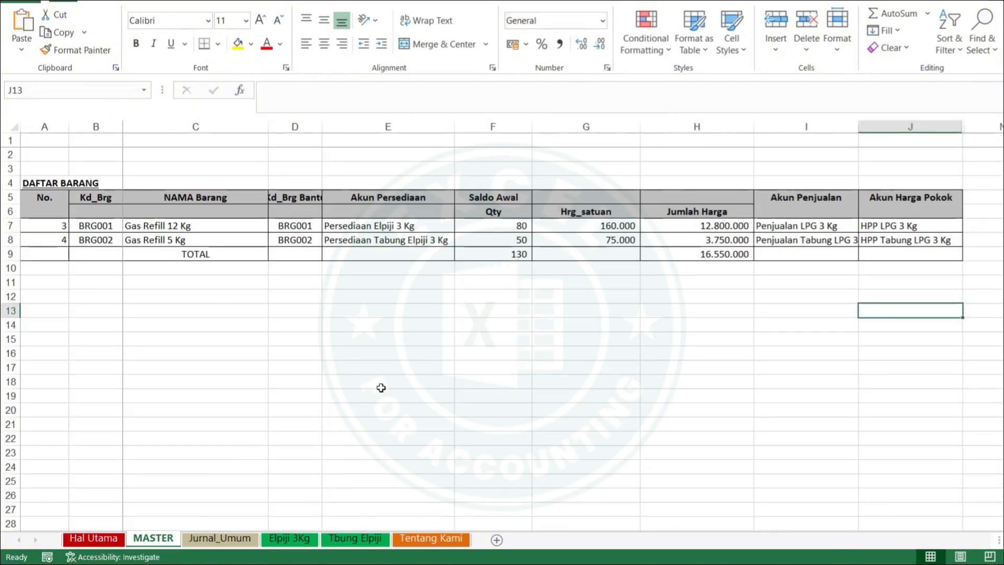
Step: Narrow the Hrg_satuan column and merge and center the Saldo Awal heading across the Qty, Hrg_satuan and Jumlah Harga columns
{"action": "left_click", "coordinate": [703, 319]}
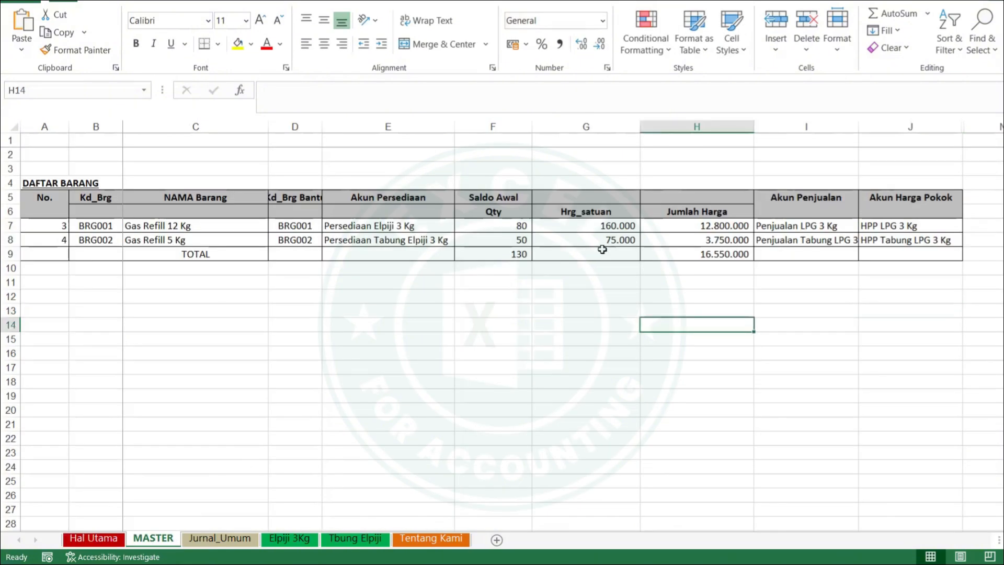
{"action": "left_click", "coordinate": [525, 227]}
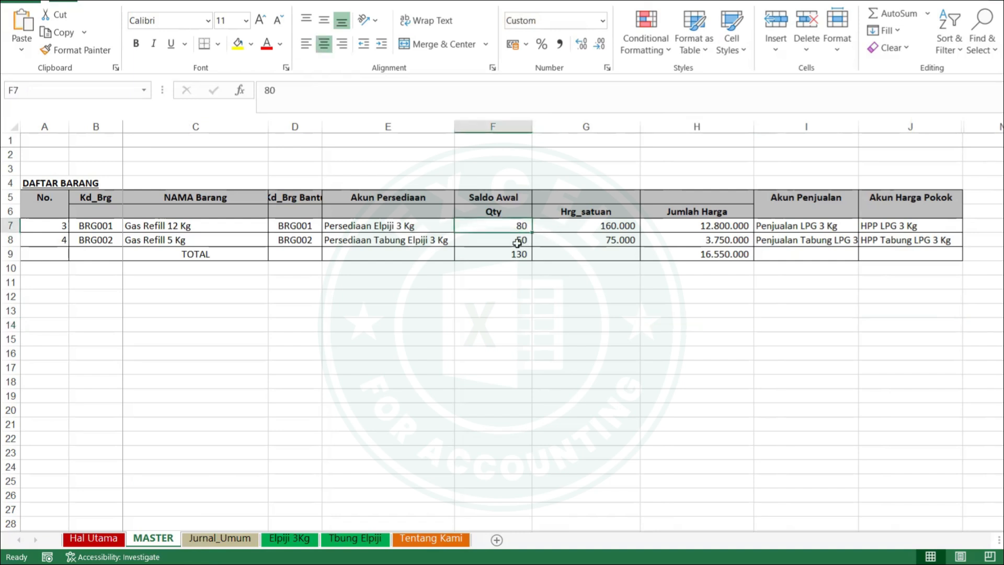
{"action": "left_click", "coordinate": [518, 243]}
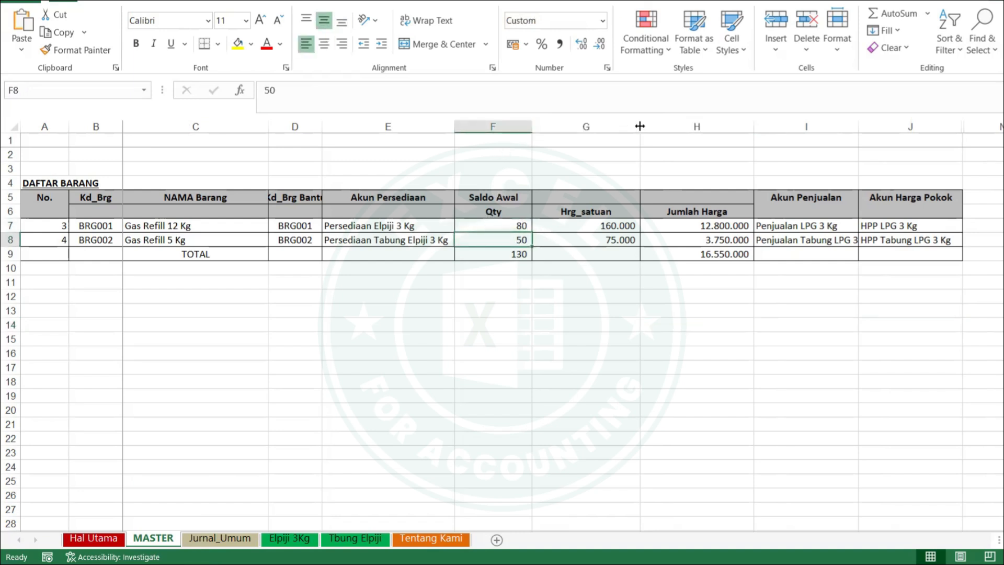
{"action": "left_click_drag", "start_coordinate": [640, 126], "coordinate": [589, 126]}
{"action": "left_click_drag", "start_coordinate": [491, 197], "coordinate": [647, 195]}
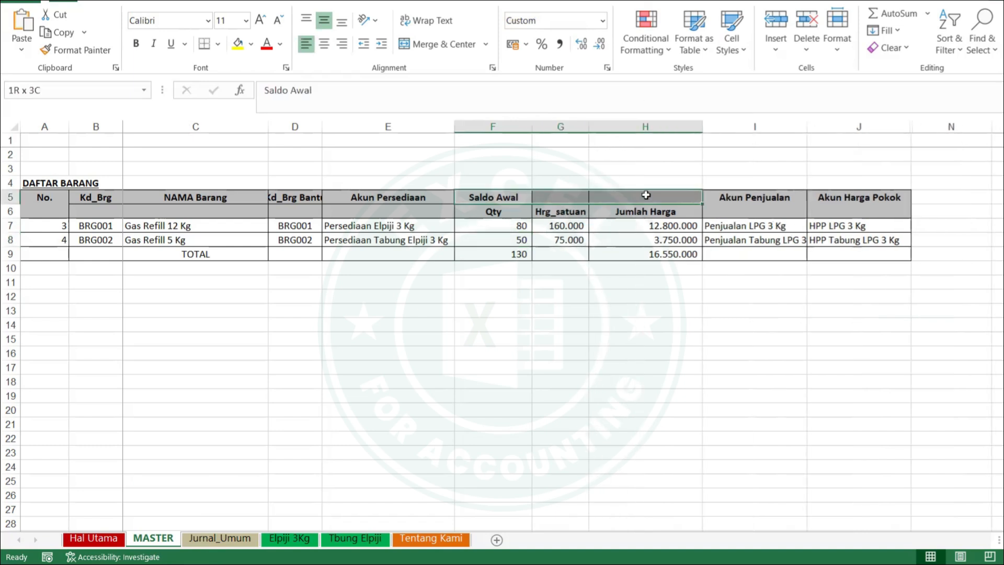
{"action": "left_click", "coordinate": [444, 44]}
{"action": "left_click", "coordinate": [731, 352]}
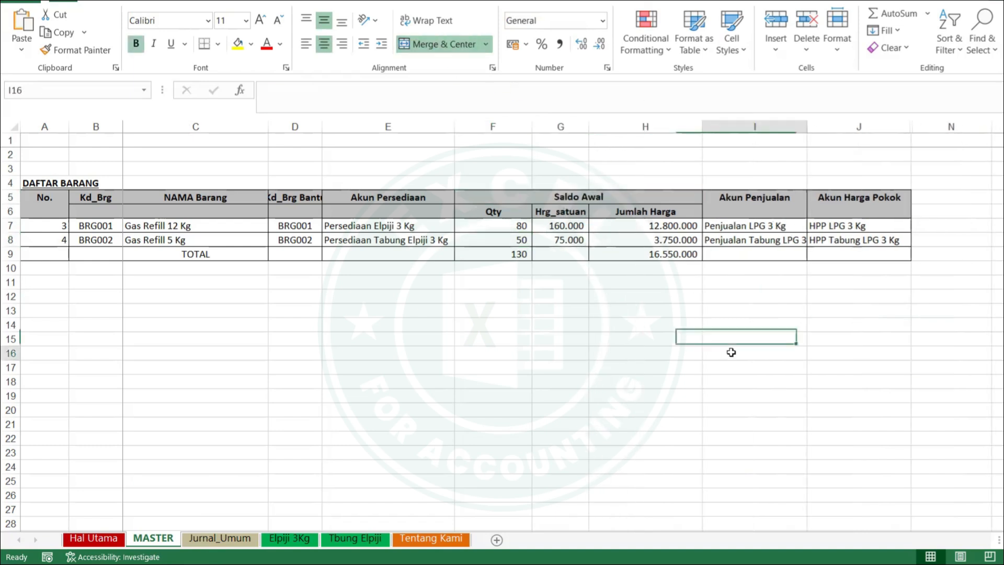
{"action": "left_click", "coordinate": [485, 359]}
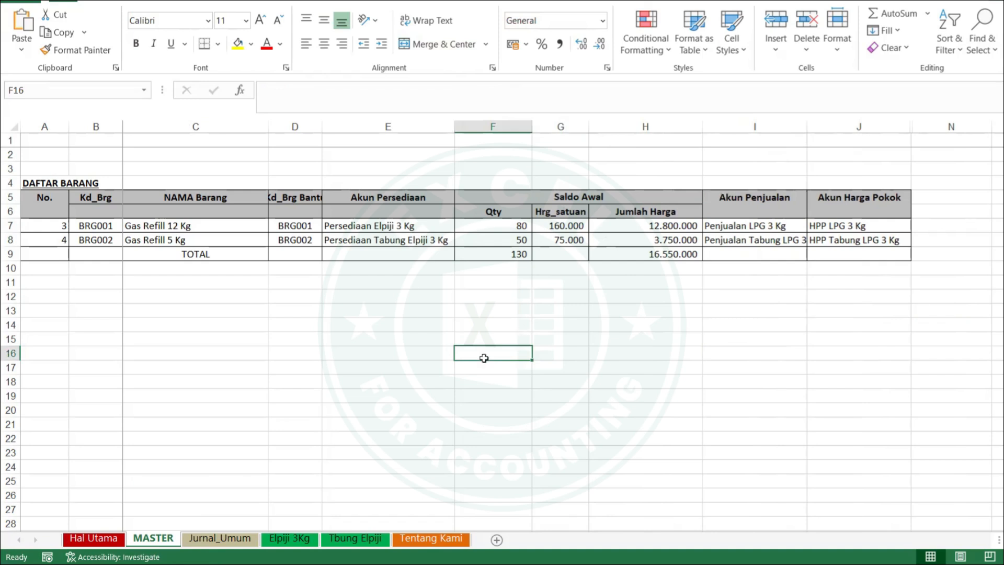
Step: Narrow the NAMA Barang column of the DAFTAR BARANG table
{"action": "left_click_drag", "start_coordinate": [272, 143], "coordinate": [263, 196]}
{"action": "left_click", "coordinate": [262, 157]}
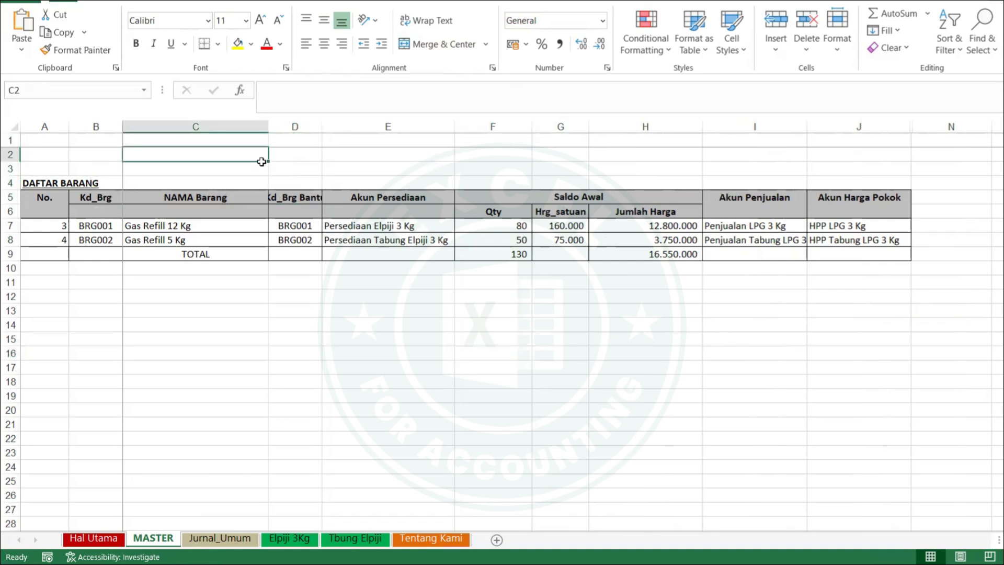
{"action": "left_click_drag", "start_coordinate": [269, 127], "coordinate": [228, 126]}
{"action": "left_click", "coordinate": [367, 324]}
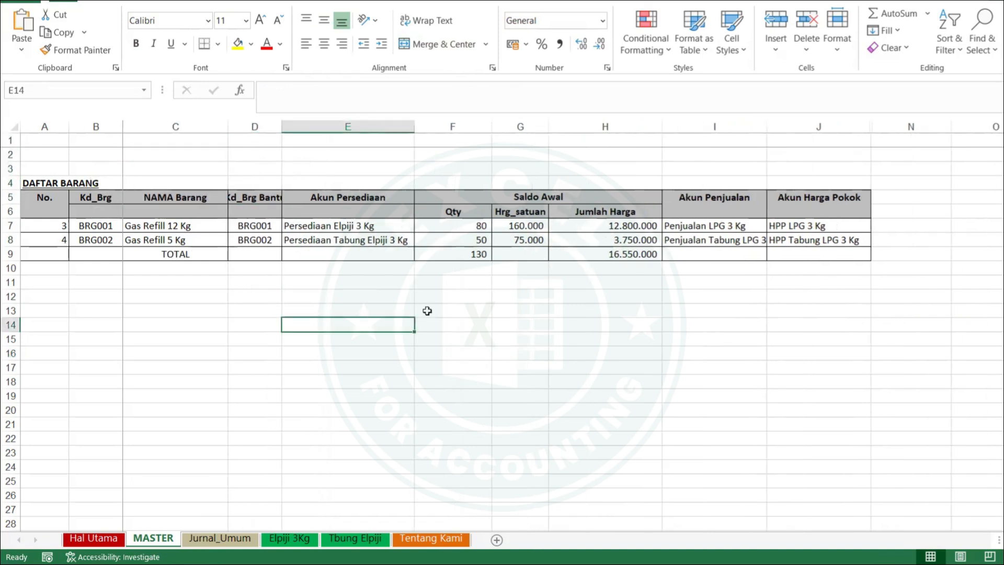
{"action": "left_click", "coordinate": [605, 320]}
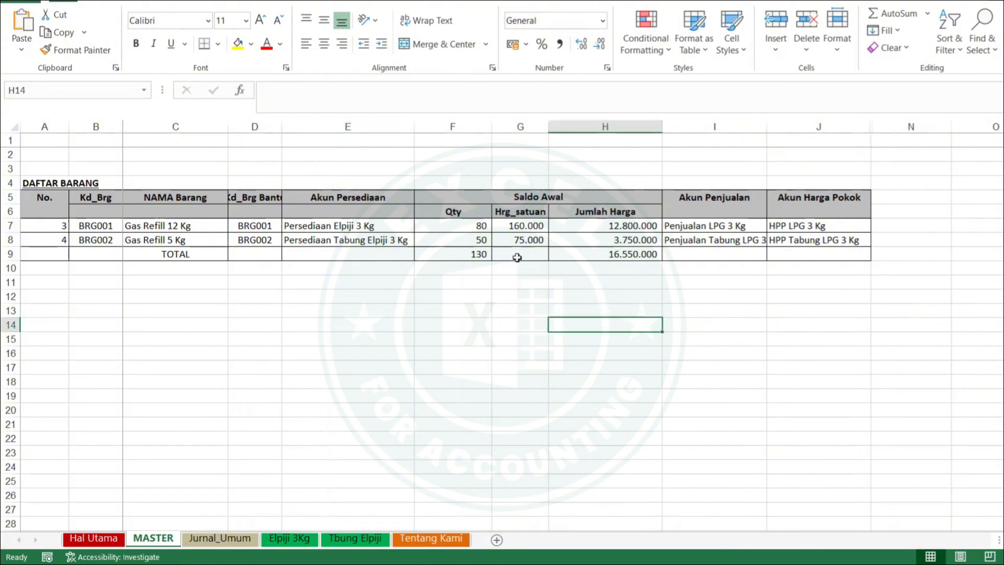
Step: Link H11 below the Jumlah Harga total to the Persediaan Barang Dagang debit opening balance in the accounting workbook's MASTER sheet
{"action": "left_click_drag", "start_coordinate": [269, 260], "coordinate": [813, 209]}
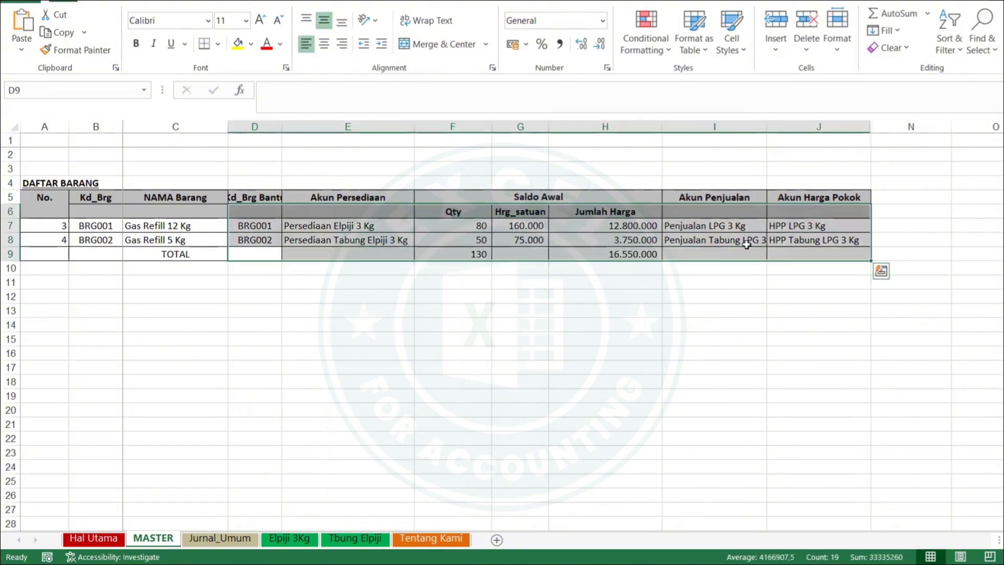
{"action": "left_click", "coordinate": [629, 283]}
{"action": "type", "text": "="}
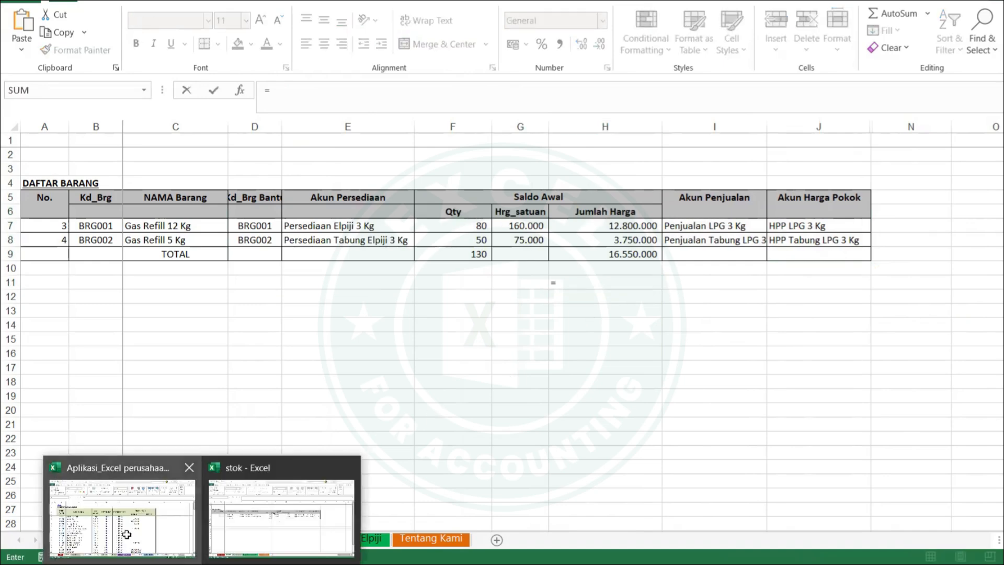
{"action": "left_click", "coordinate": [126, 533]}
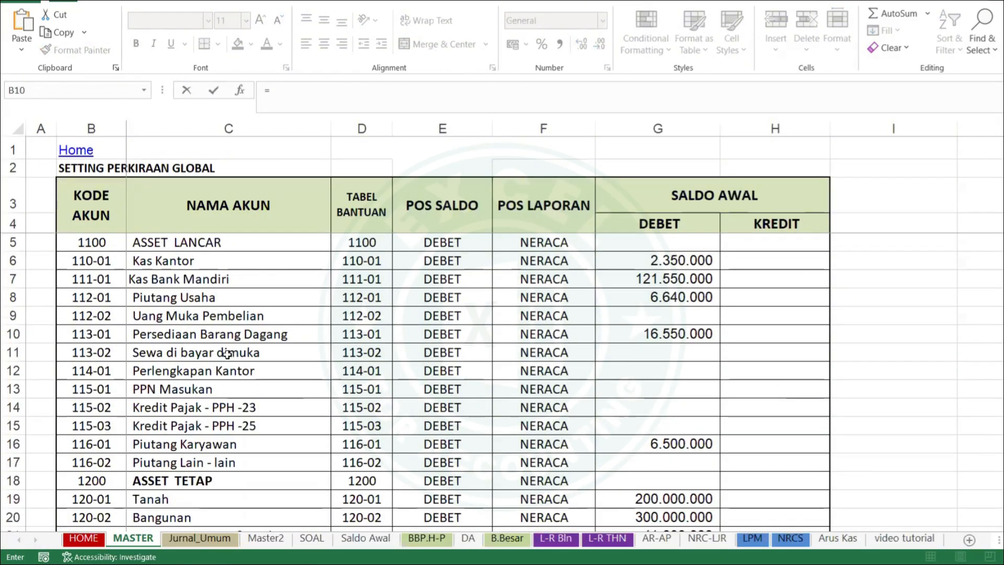
{"action": "left_click_drag", "start_coordinate": [121, 344], "coordinate": [678, 339]}
{"action": "left_click", "coordinate": [680, 329]}
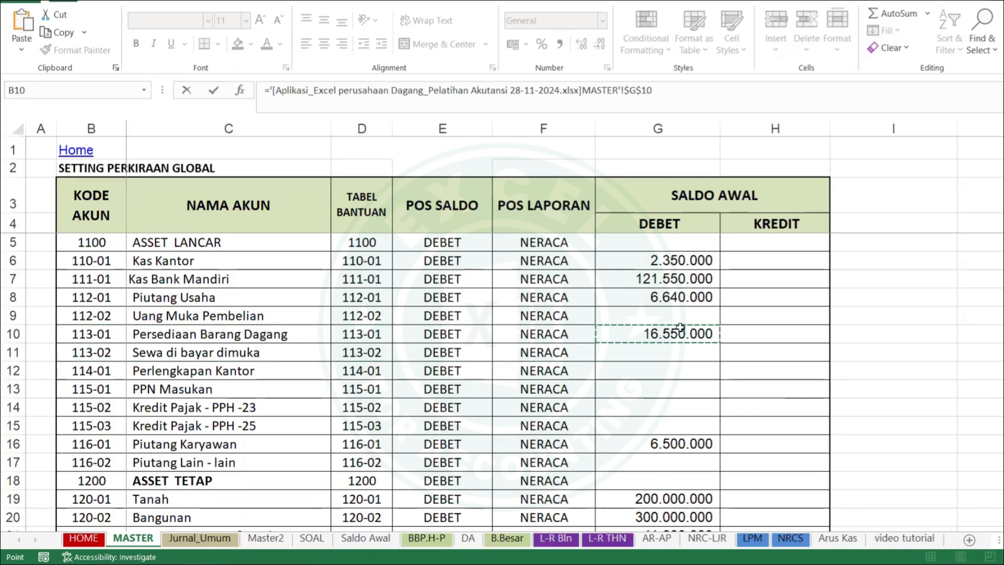
{"action": "key", "text": "Return"}
Step: Enter =H9-H11 in H12 to check the inventory total against the linked ledger balance
{"action": "type", "text": "="}
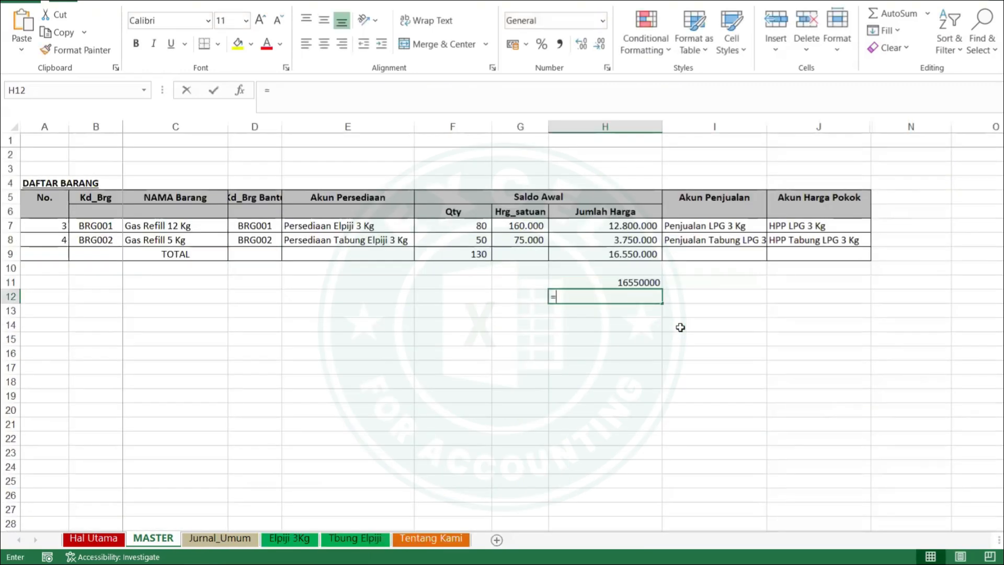
{"action": "key", "text": "Up"}
{"action": "key", "text": "Up"}
{"action": "key", "text": "Up"}
{"action": "type", "text": "-"}
{"action": "key", "text": "Up"}
{"action": "key", "text": "Return"}
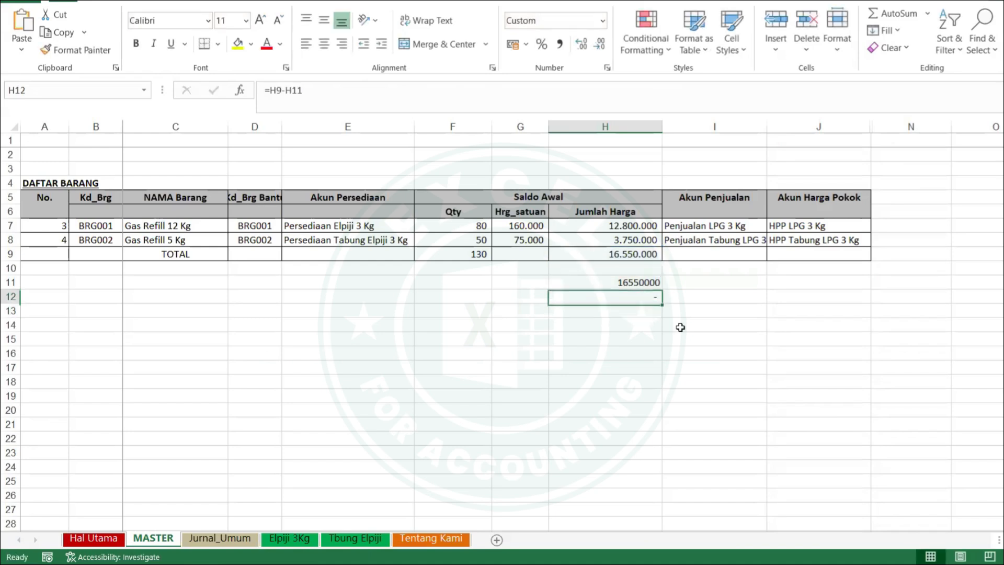
Step: Delete the temporary linked balance and difference formula from H11:H12
{"action": "key", "text": "Up"}
{"action": "key", "text": "Up"}
{"action": "key", "text": "shift+Down"}
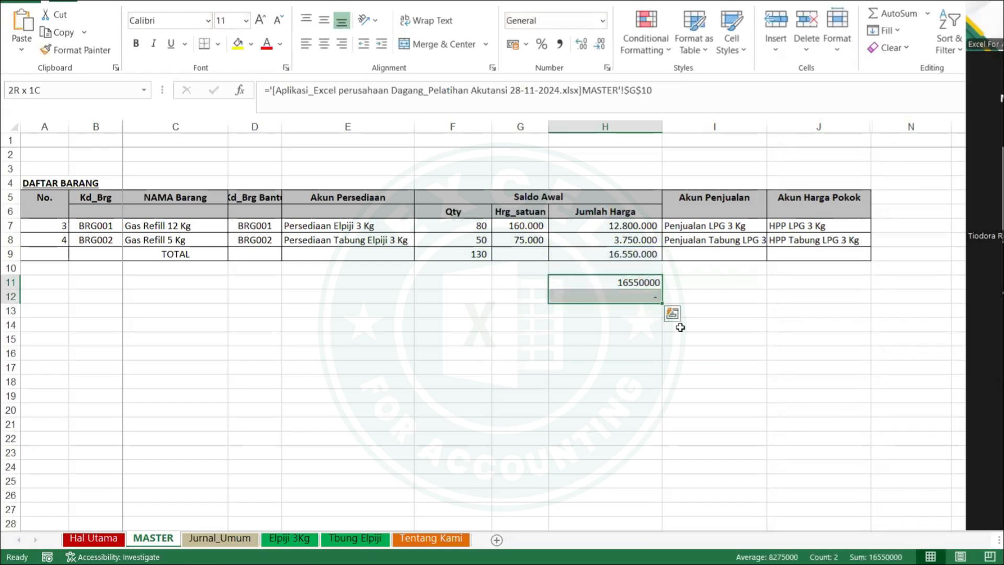
{"action": "key", "text": "Delete"}
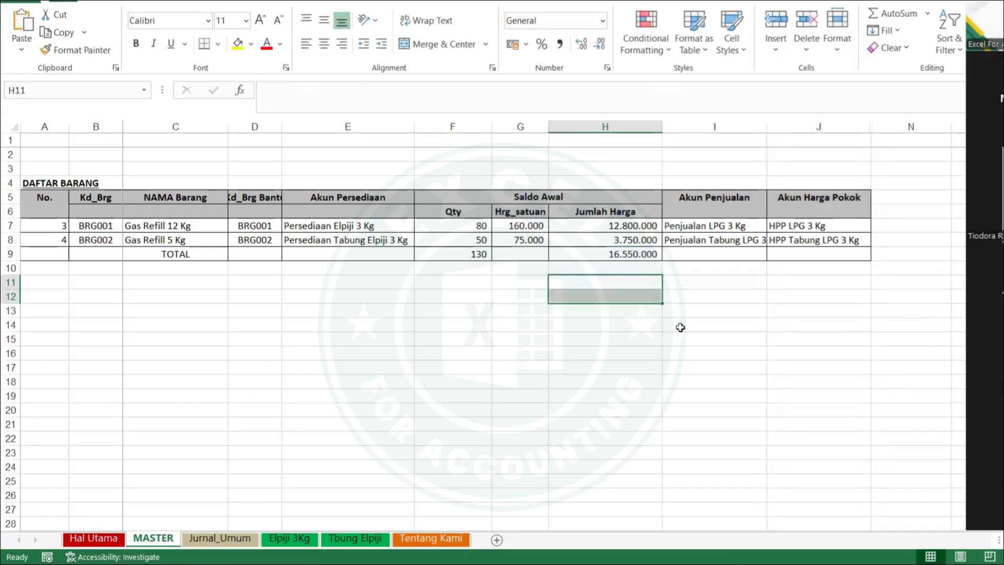
{"action": "left_click", "coordinate": [361, 333]}
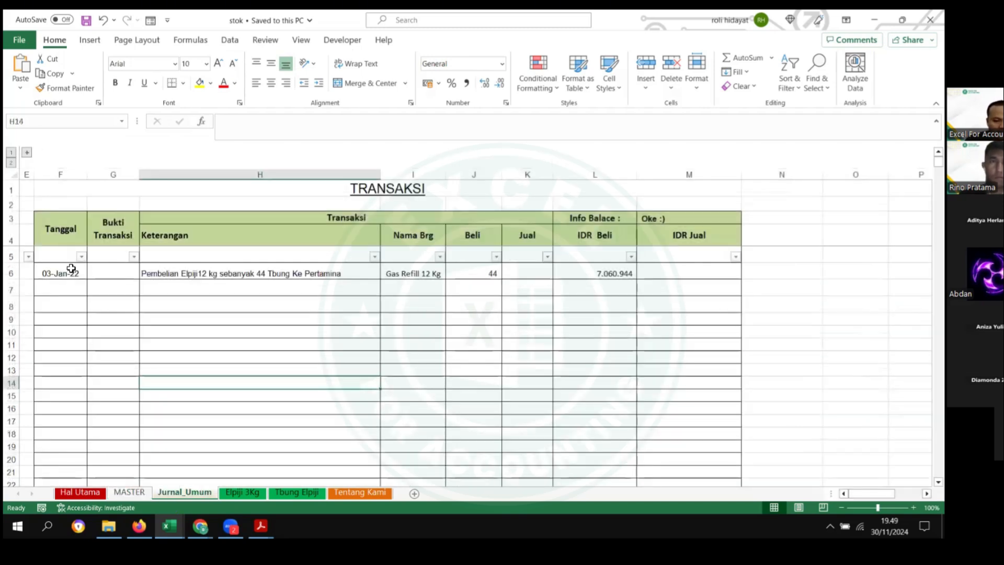
Step: Clear the 03-Jan-22 Gas Refill 12 Kg purchase entry from the Jurnal_Umum transaction table and save the stok workbook
{"action": "left_click_drag", "start_coordinate": [74, 269], "coordinate": [414, 353]}
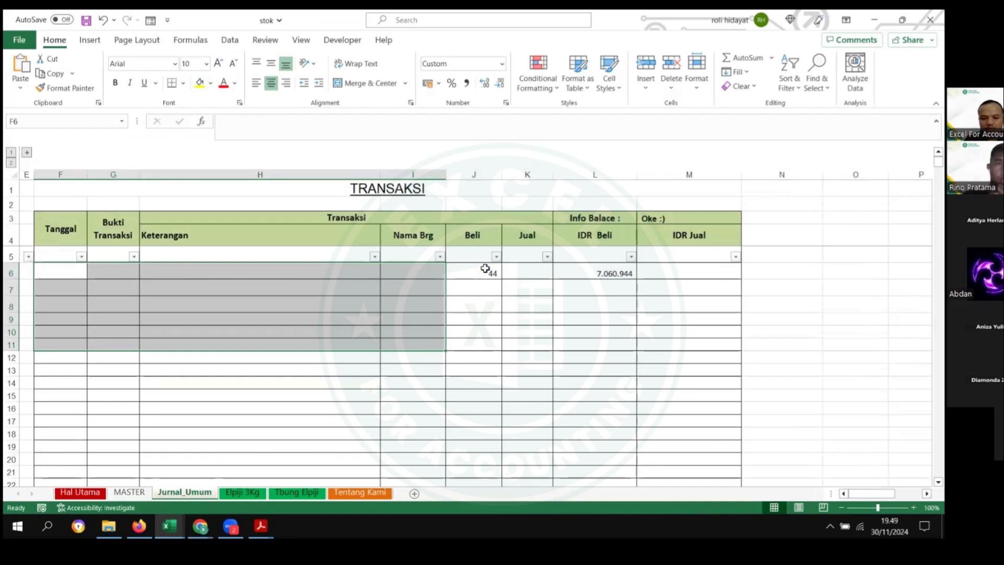
{"action": "left_click", "coordinate": [623, 331]}
{"action": "left_click", "coordinate": [390, 337]}
{"action": "key", "text": "ctrl+s"}
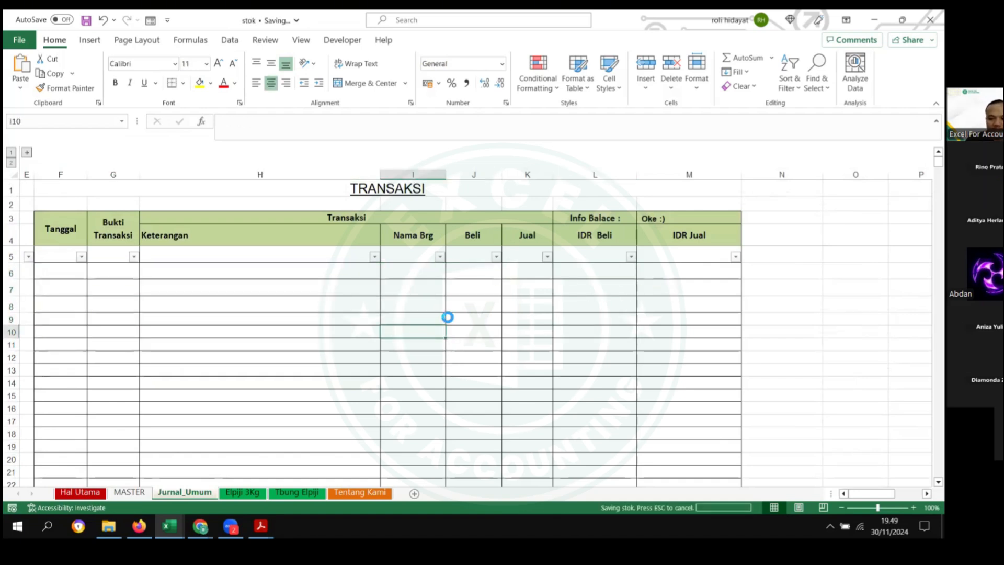
{"action": "left_click", "coordinate": [413, 303]}
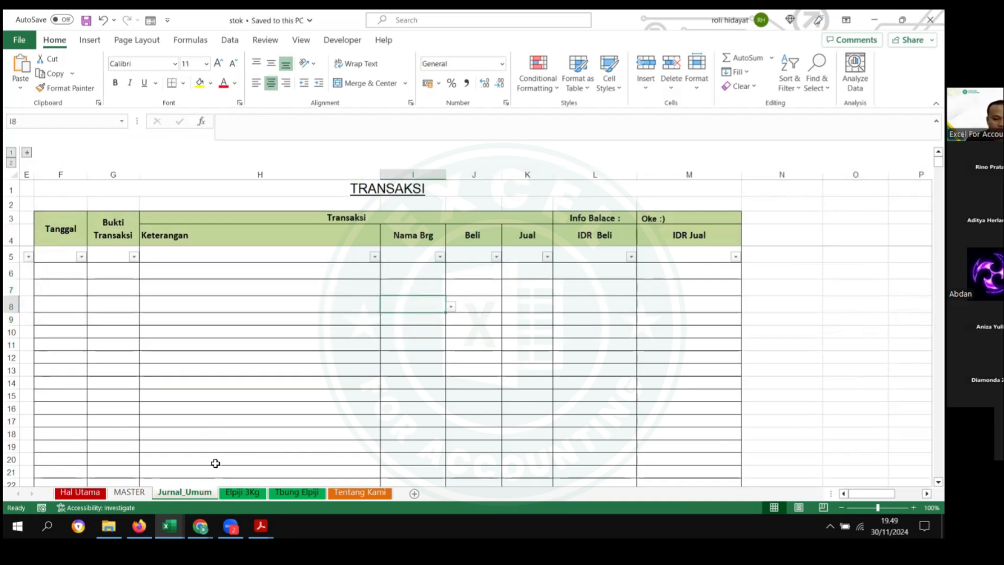
Step: Switch to the Aplikasi_Excel perusahaan Dagang workbook and save it
{"action": "left_click", "coordinate": [170, 526]}
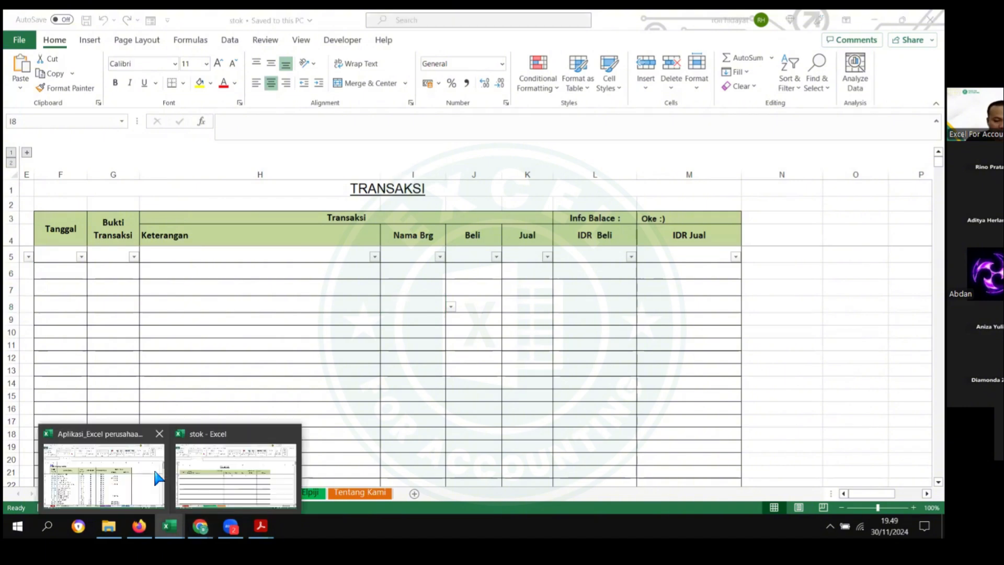
{"action": "left_click", "coordinate": [126, 473]}
{"action": "key", "text": "ctrl+s"}
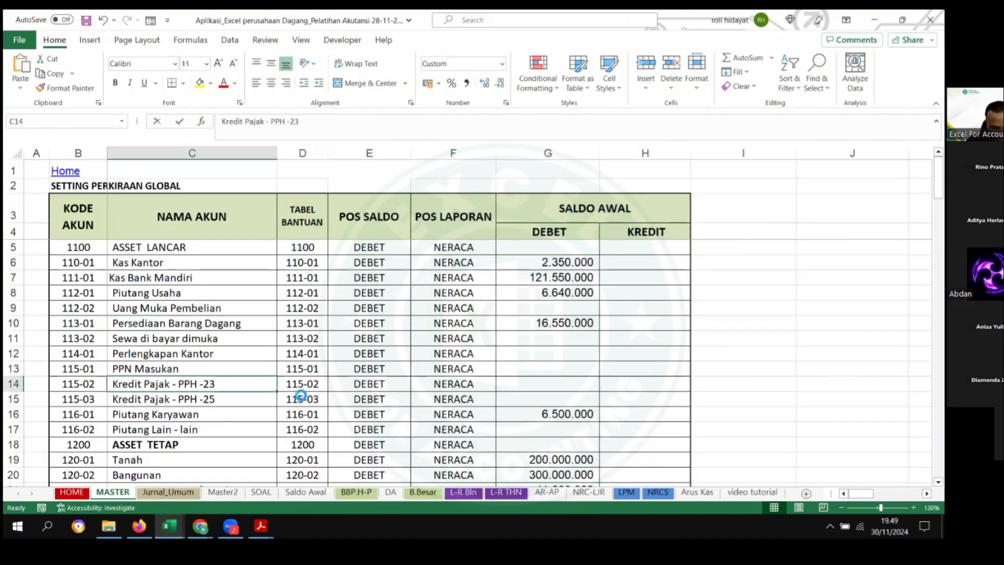
Step: View the Jurnal_Umum sheet, and remove the SALDO AWAL filter on the Master2 sheet so all customer rows show
{"action": "left_click", "coordinate": [168, 492]}
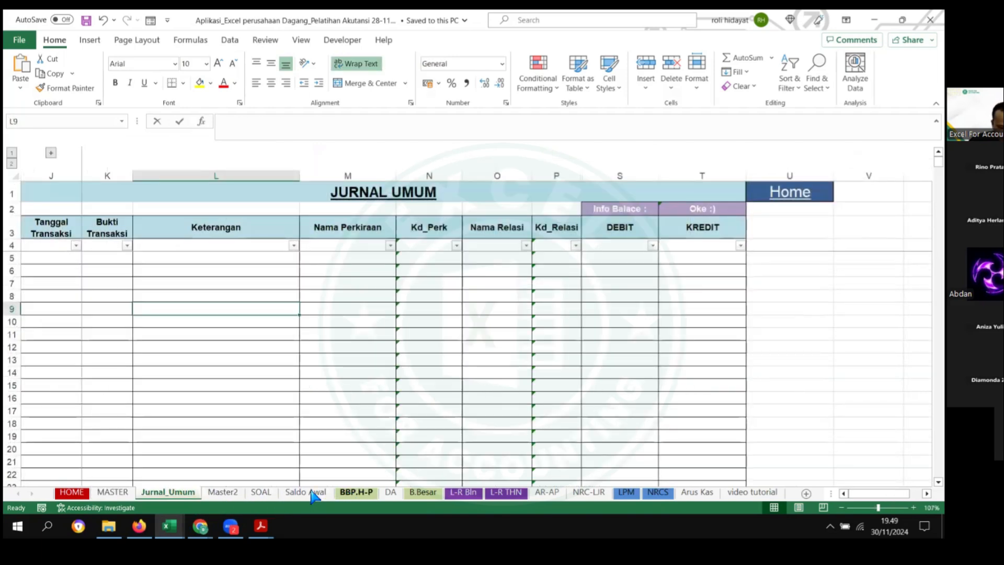
{"action": "left_click", "coordinate": [230, 493]}
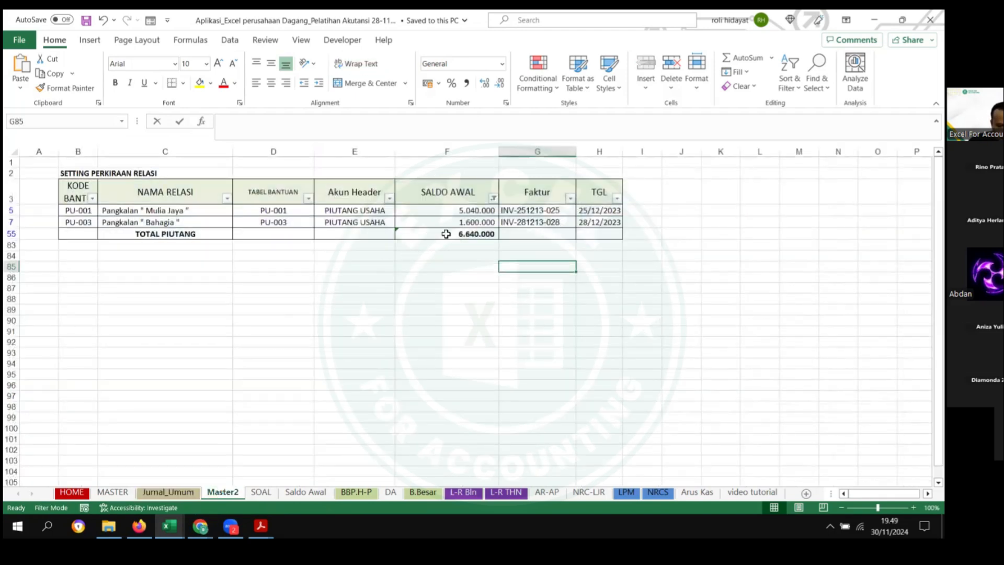
{"action": "left_click", "coordinate": [493, 199]}
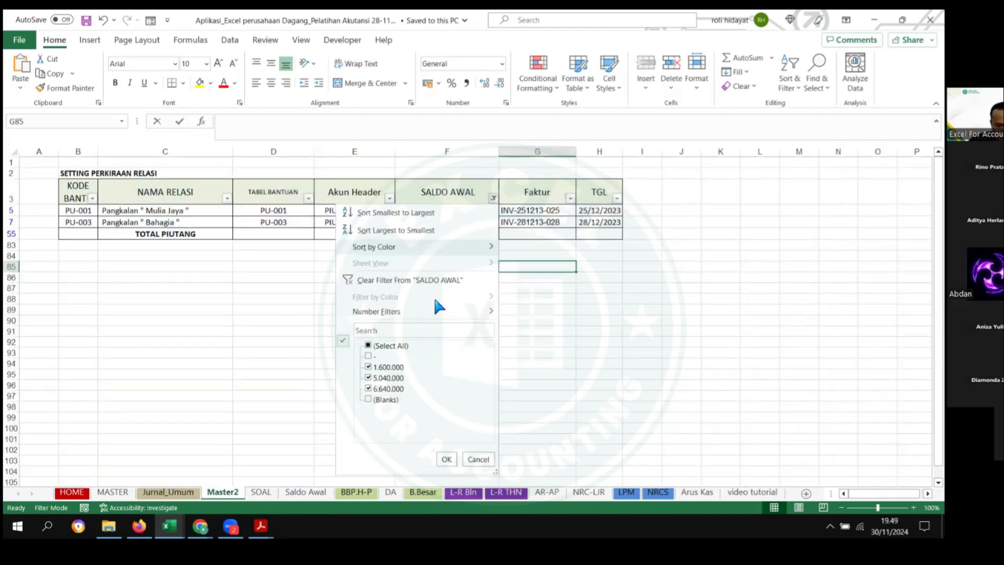
{"action": "left_click", "coordinate": [444, 459]}
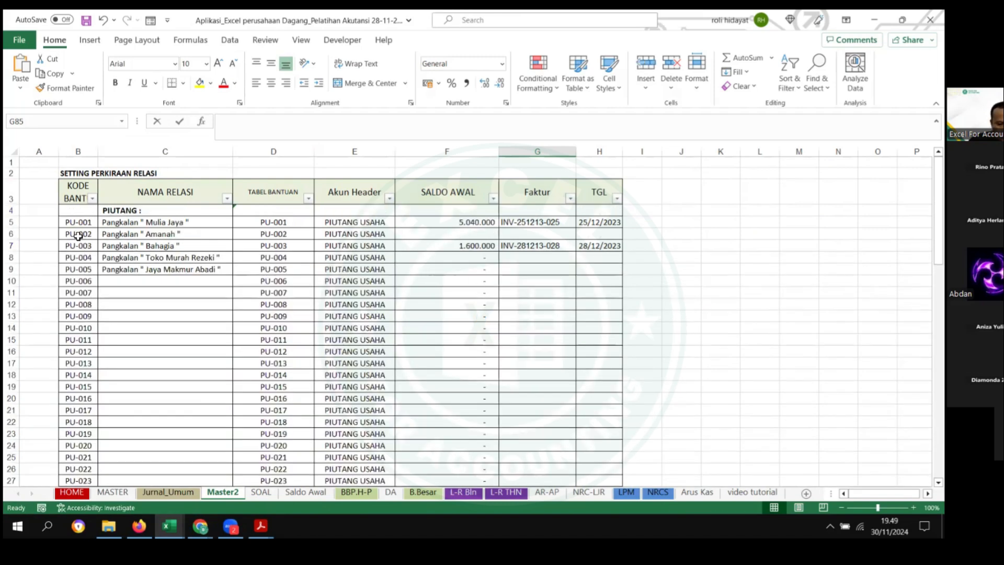
Step: Compare the Mulia Jaya and Bahagia opening receivables on Master2 with the customer balances in the SALDO PIUTANG PDF
{"action": "left_click_drag", "start_coordinate": [79, 222], "coordinate": [587, 222]}
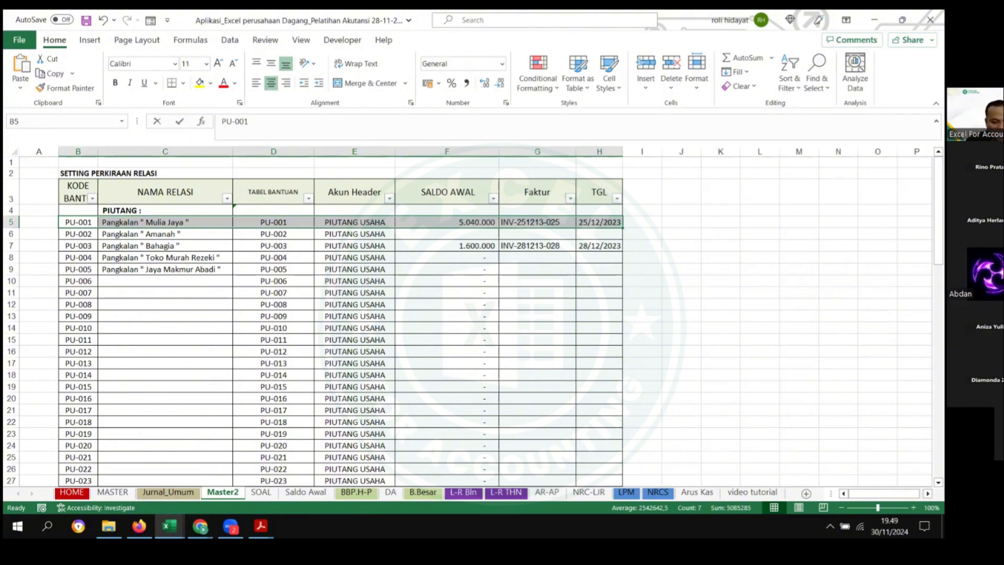
{"action": "left_click", "coordinate": [261, 527]}
{"action": "left_click", "coordinate": [187, 451]}
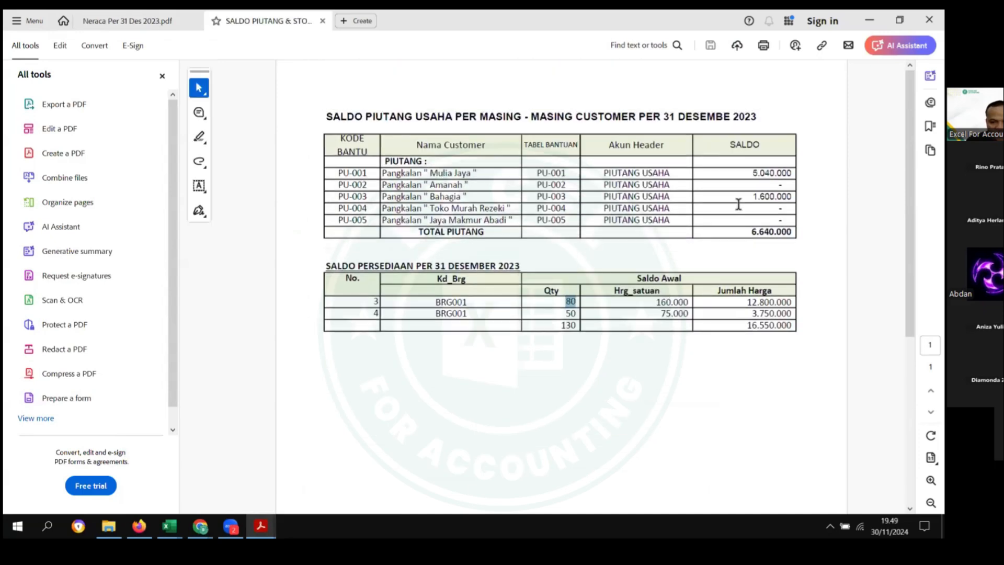
{"action": "left_click_drag", "start_coordinate": [754, 173], "coordinate": [788, 174]}
{"action": "left_click", "coordinate": [438, 200]}
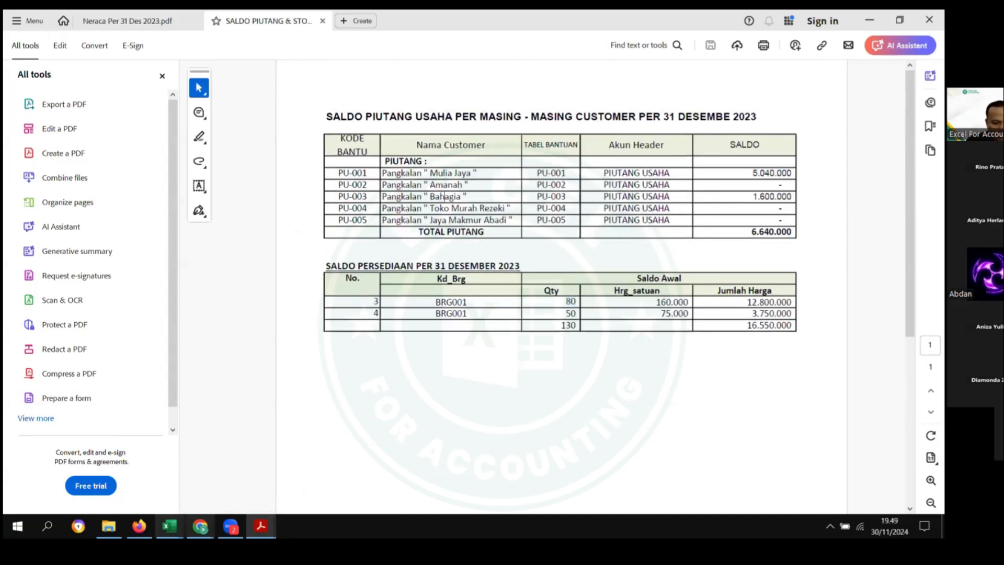
{"action": "mouse_move", "coordinate": [169, 526]}
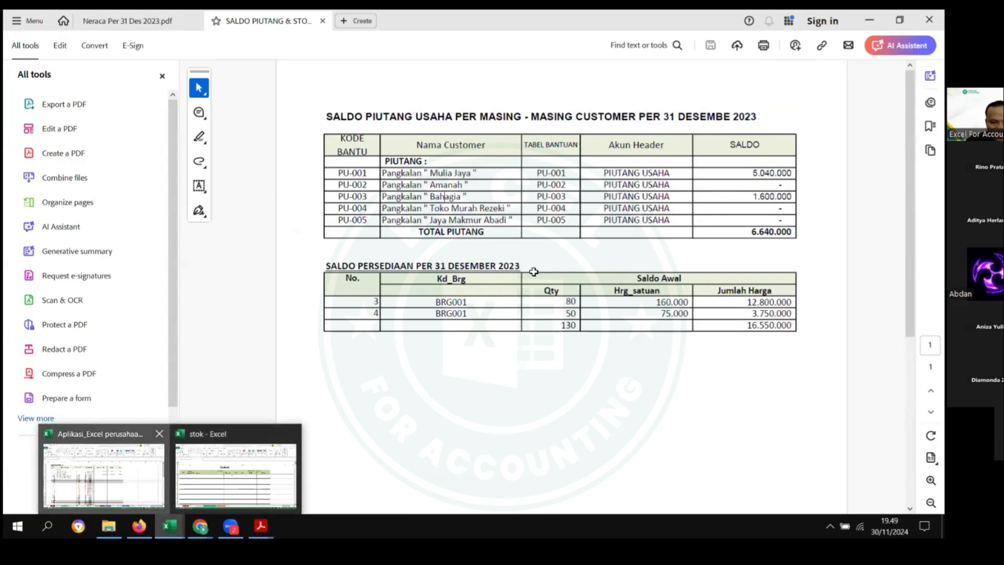
{"action": "left_click", "coordinate": [127, 485]}
{"action": "left_click_drag", "start_coordinate": [76, 248], "coordinate": [610, 244]}
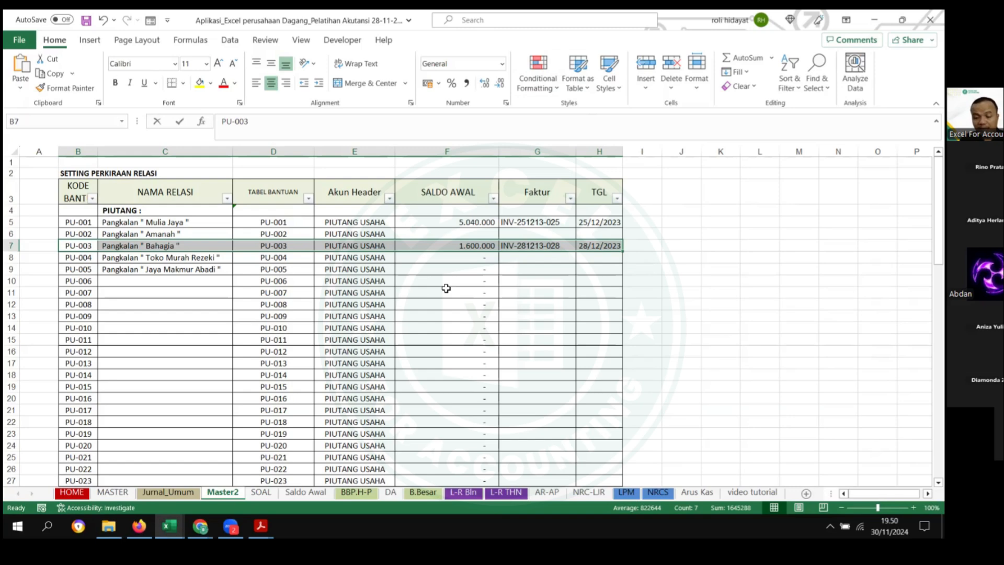
Step: Review the January 2024 transactions and the exercise questions on the SOAL sheet
{"action": "left_click", "coordinate": [261, 492]}
{"action": "scroll", "coordinate": [202, 356], "scroll_direction": "down", "scroll_amount": 7}
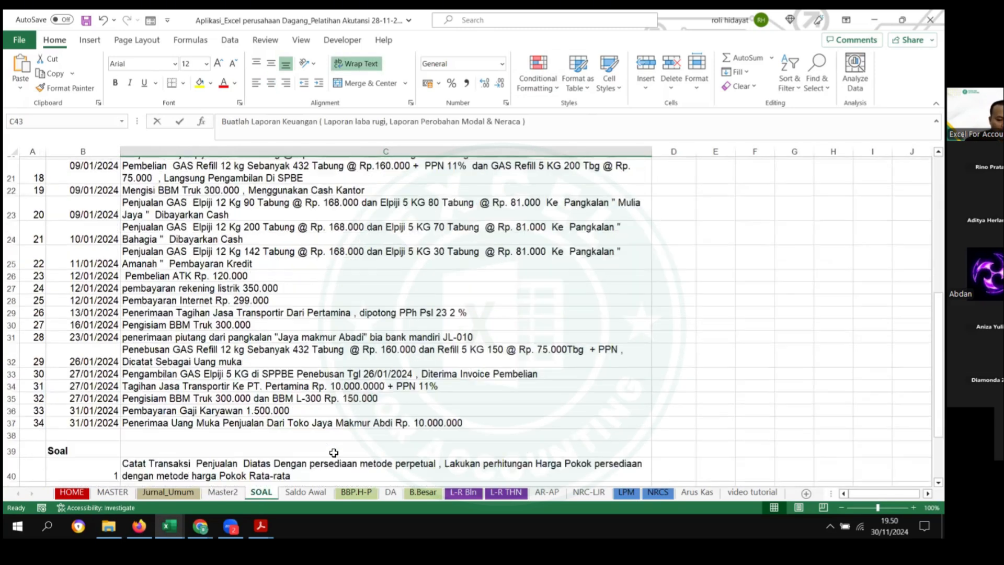
{"action": "scroll", "coordinate": [283, 422], "scroll_direction": "up", "scroll_amount": 7}
{"action": "scroll", "coordinate": [314, 411], "scroll_direction": "down", "scroll_amount": 9}
{"action": "scroll", "coordinate": [335, 400], "scroll_direction": "up", "scroll_amount": 8}
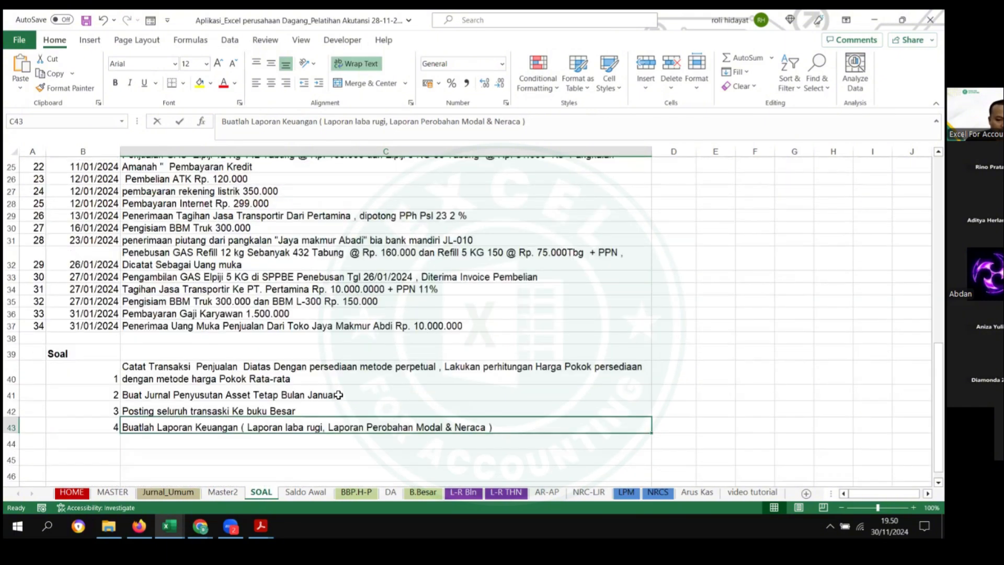
{"action": "scroll", "coordinate": [219, 316], "scroll_direction": "up", "scroll_amount": 2}
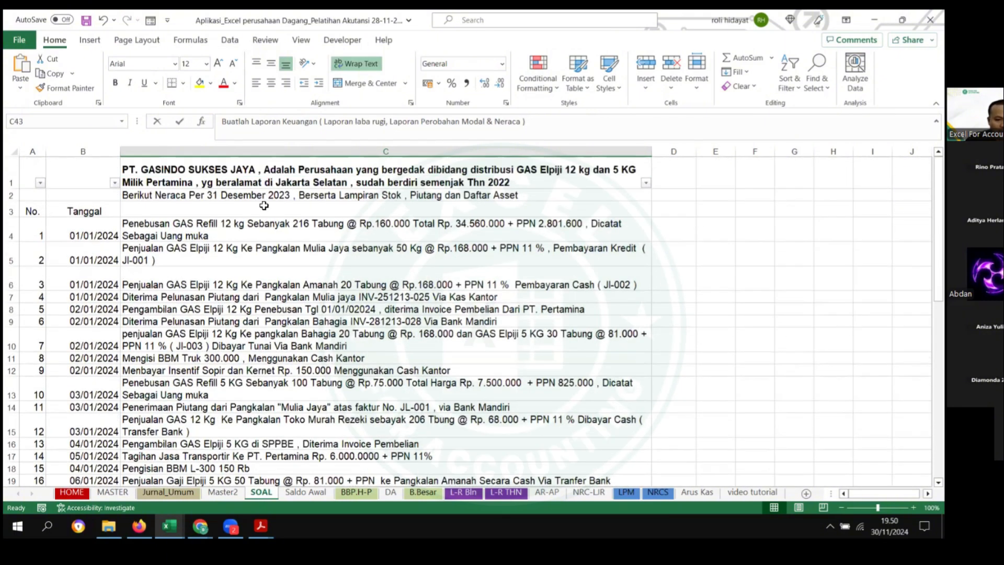
Step: Enter DESKRIPSI as the header of the transaction description column in cell C3 of the SOAL sheet
{"action": "left_click", "coordinate": [266, 206]}
{"action": "type", "text": "ket"}
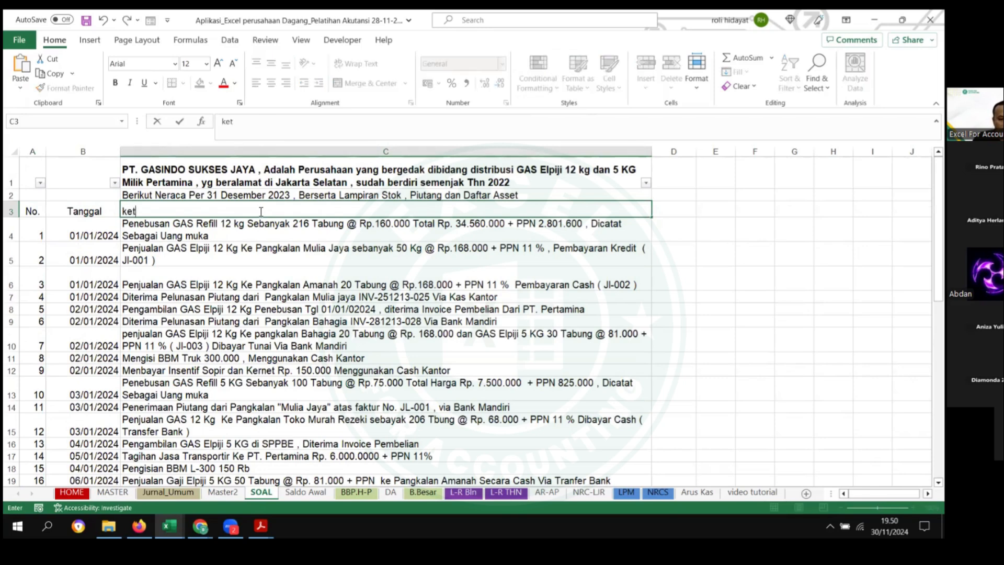
{"action": "key", "text": "BackSpace"}
{"action": "type", "text": "DESKRIPSI"}
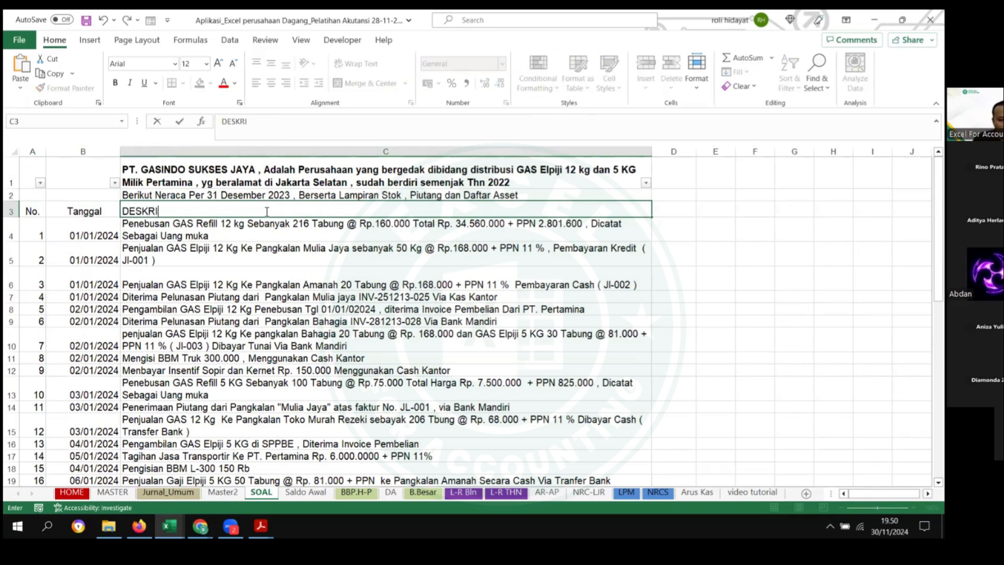
{"action": "key", "text": "BackSpace"}
{"action": "key", "text": "BackSpace"}
{"action": "key", "text": "BackSpace"}
{"action": "type", "text": "KSI"}
{"action": "key", "text": "Return"}
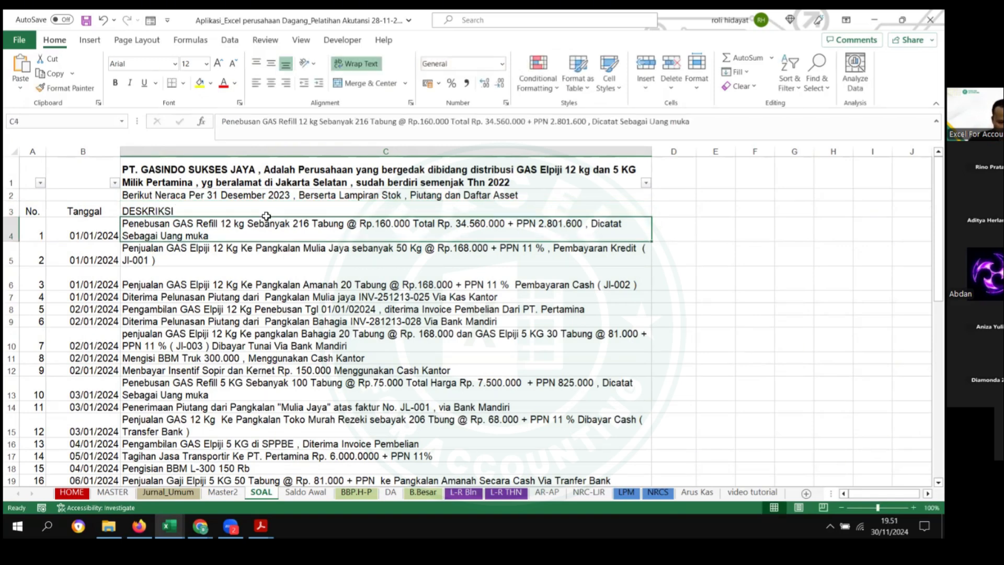
{"action": "double_click", "coordinate": [167, 211]}
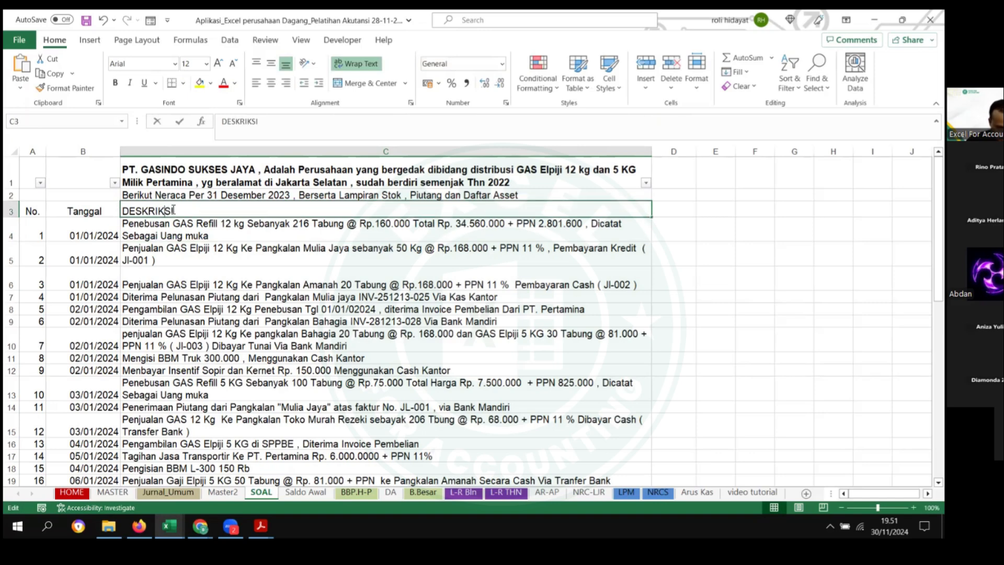
{"action": "key", "text": "BackSpace"}
{"action": "type", "text": "P"}
{"action": "key", "text": "Return"}
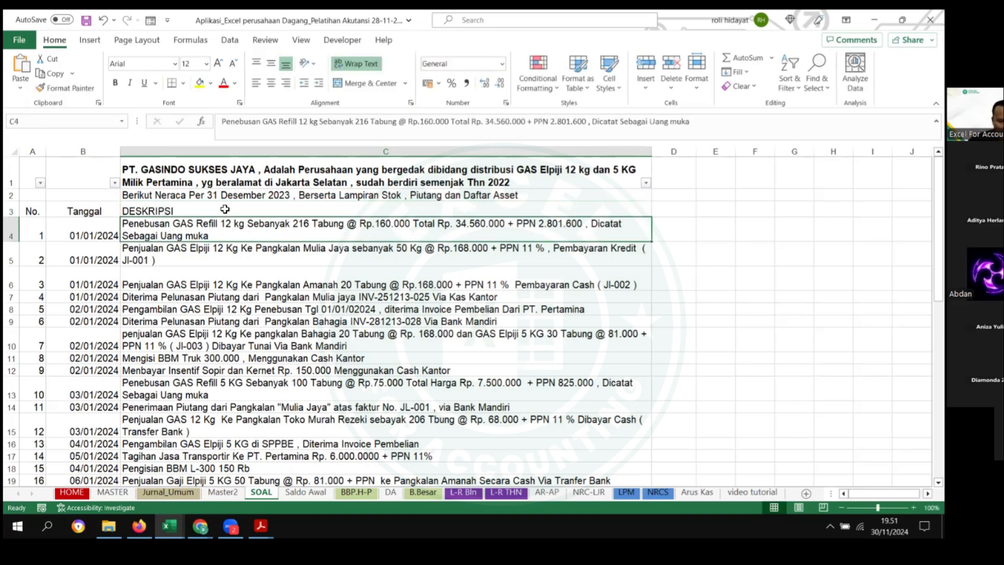
Step: Centre the No., Tanggal and DESKRIPSI headers and insert a blank row above them
{"action": "left_click_drag", "start_coordinate": [42, 211], "coordinate": [639, 208]}
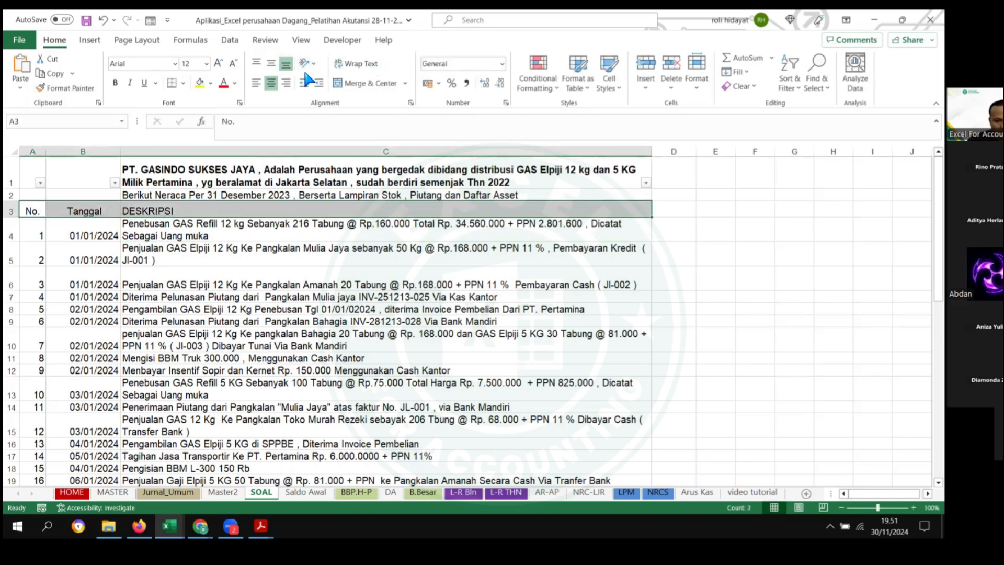
{"action": "left_click", "coordinate": [272, 83]}
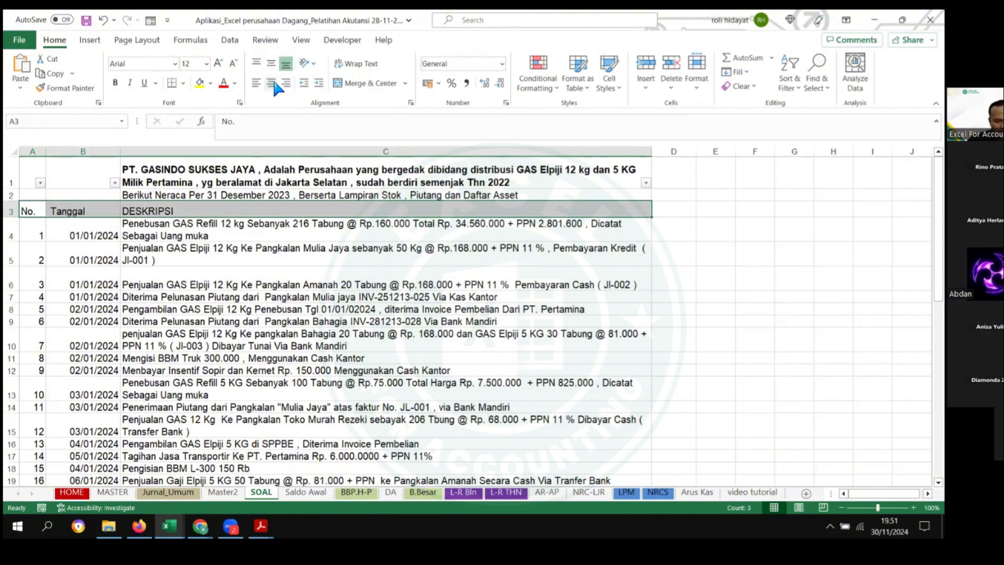
{"action": "left_click", "coordinate": [271, 83]}
{"action": "left_click", "coordinate": [336, 284]}
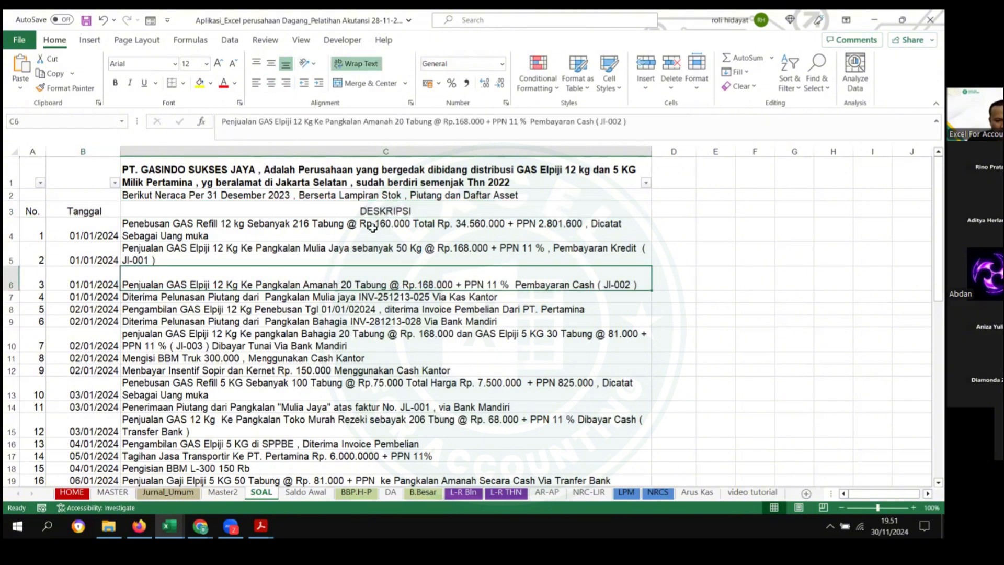
{"action": "left_click", "coordinate": [388, 204]}
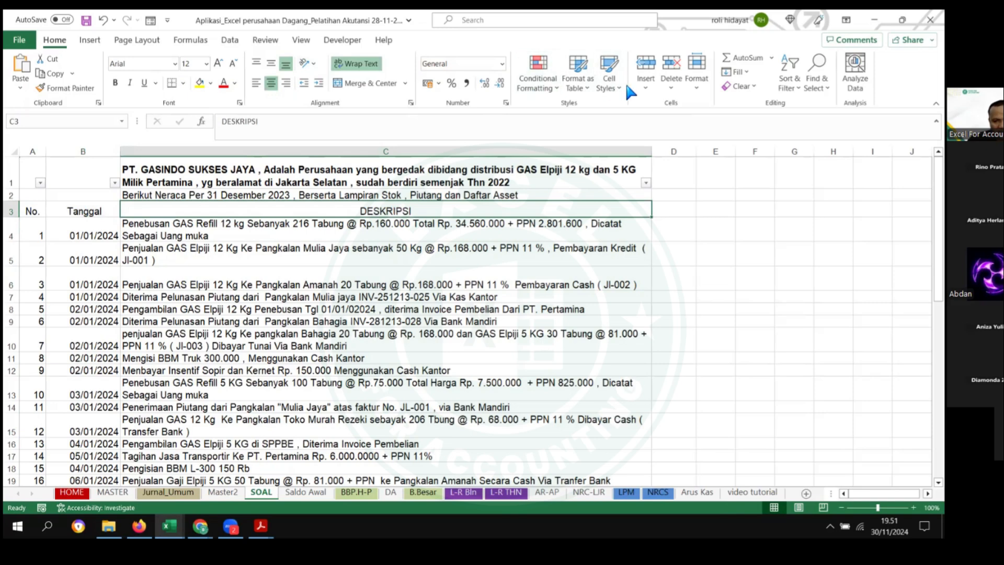
{"action": "left_click", "coordinate": [647, 86]}
{"action": "left_click", "coordinate": [658, 128]}
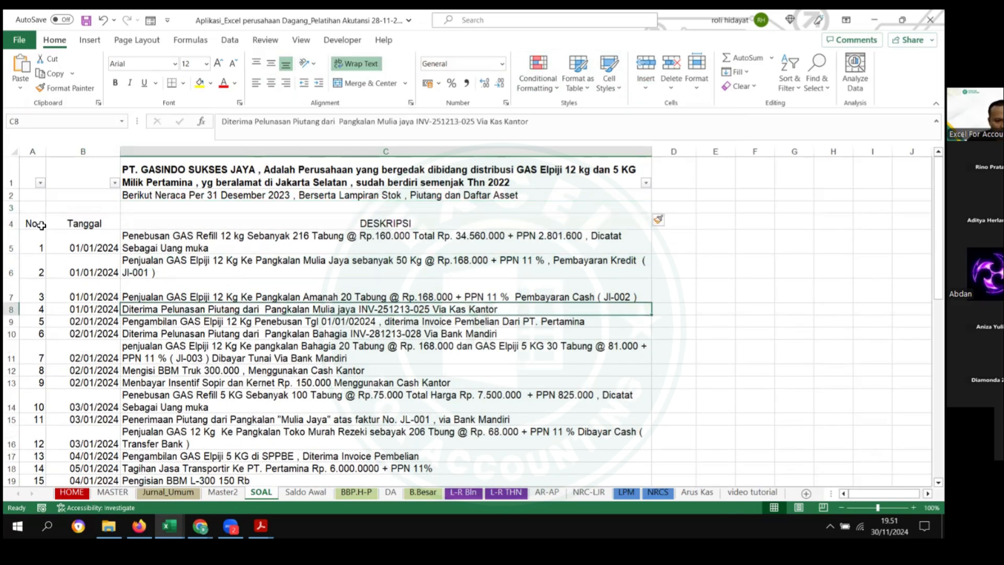
Step: Give the header cells A4:C4 a dark olive-green fill and make their text bold
{"action": "left_click_drag", "start_coordinate": [32, 223], "coordinate": [539, 224]}
{"action": "left_click", "coordinate": [210, 84]}
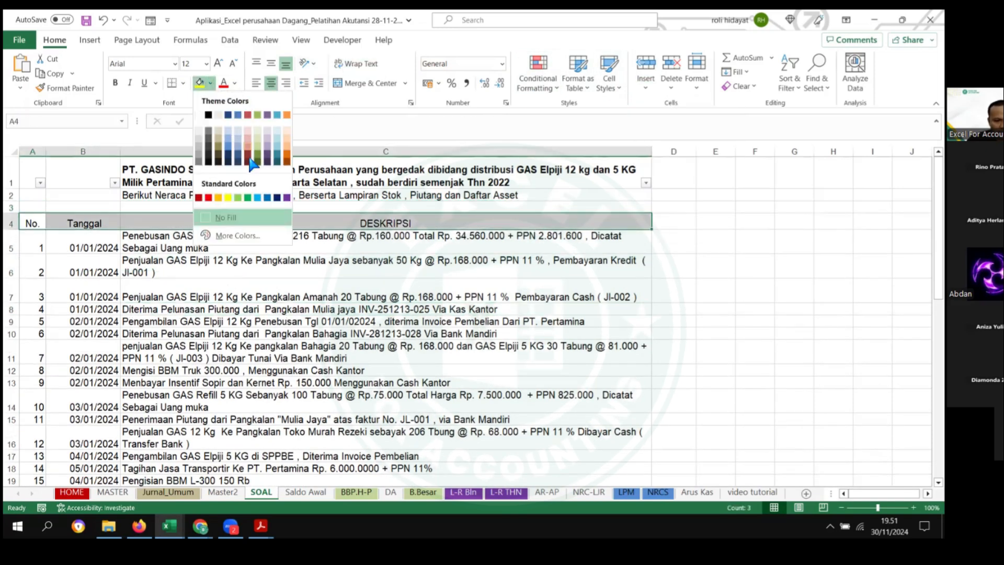
{"action": "left_click", "coordinate": [263, 157]}
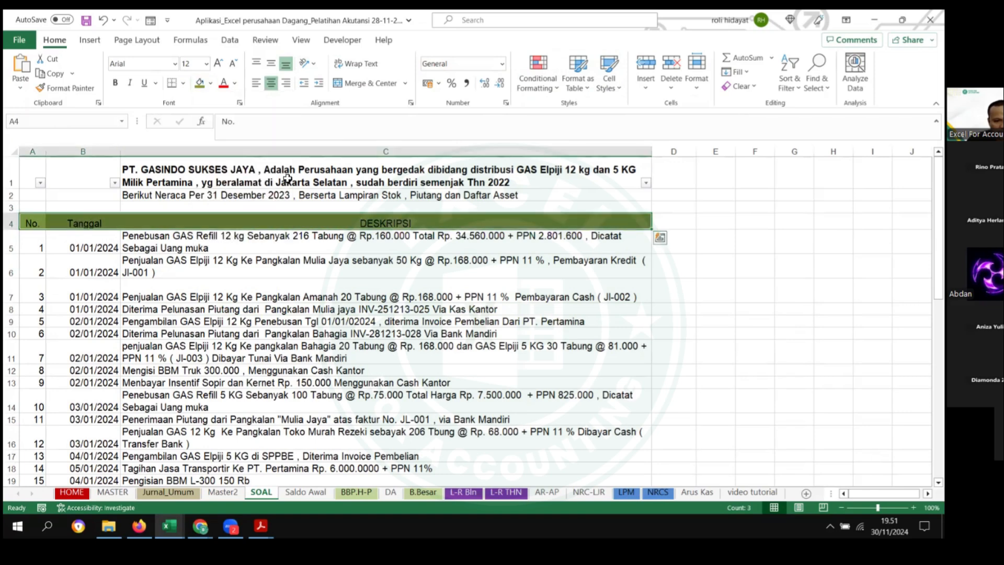
{"action": "left_click", "coordinate": [432, 266]}
{"action": "left_click", "coordinate": [434, 283]}
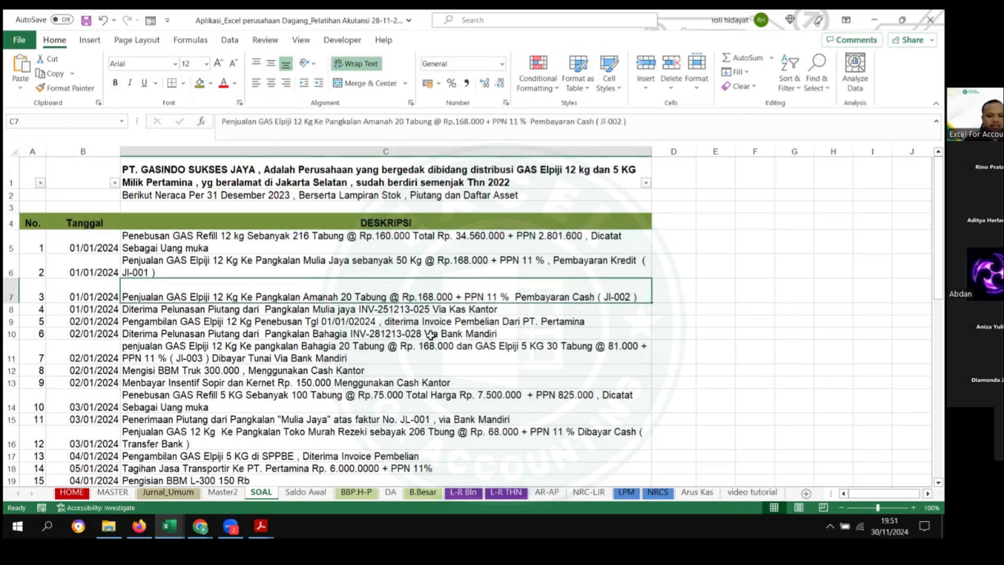
Step: Save the accounting workbook with the formatted SOAL sheet
{"action": "left_click", "coordinate": [86, 22]}
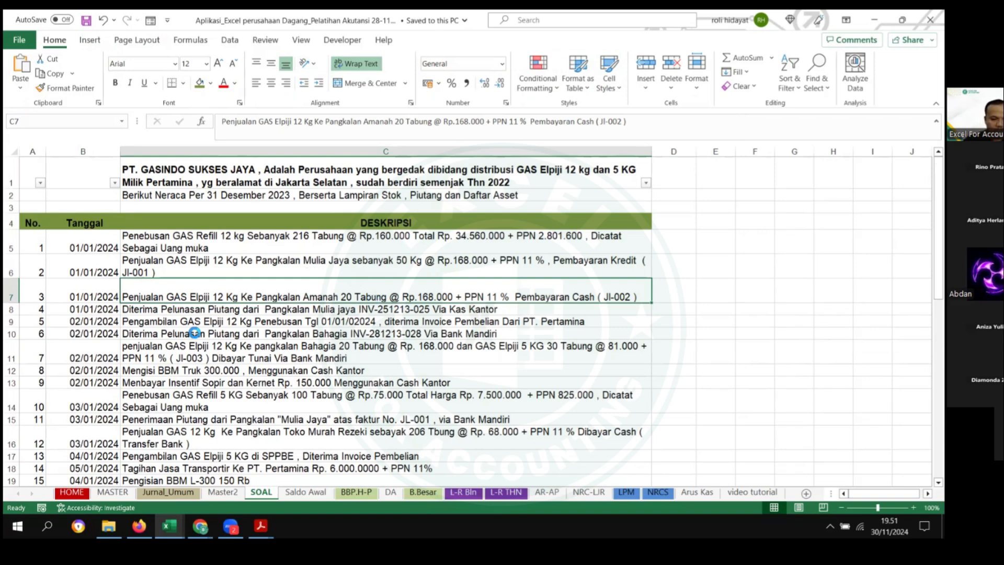
{"action": "left_click", "coordinate": [184, 357]}
{"action": "key", "text": "ctrl+s"}
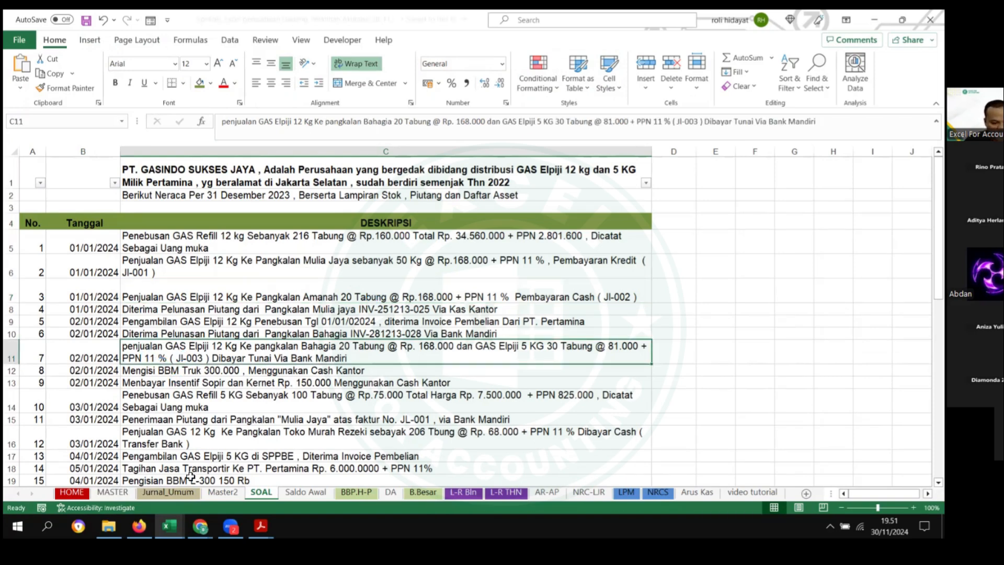
Step: Switch to the stok workbook and review the opening quantities, unit prices and accounts in the MASTER sheet's DAFTAR BARANG table
{"action": "mouse_move", "coordinate": [169, 526]}
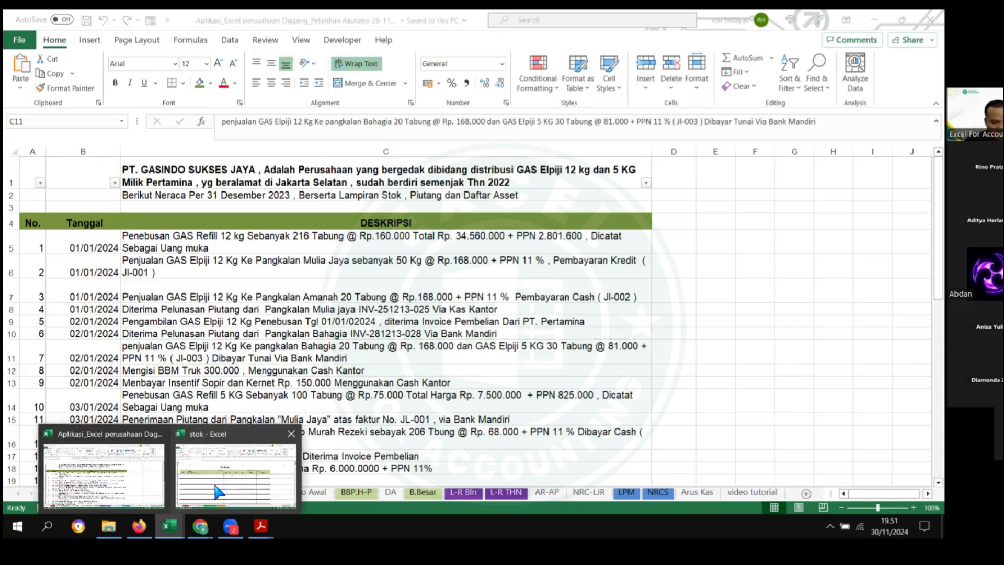
{"action": "left_click", "coordinate": [246, 489]}
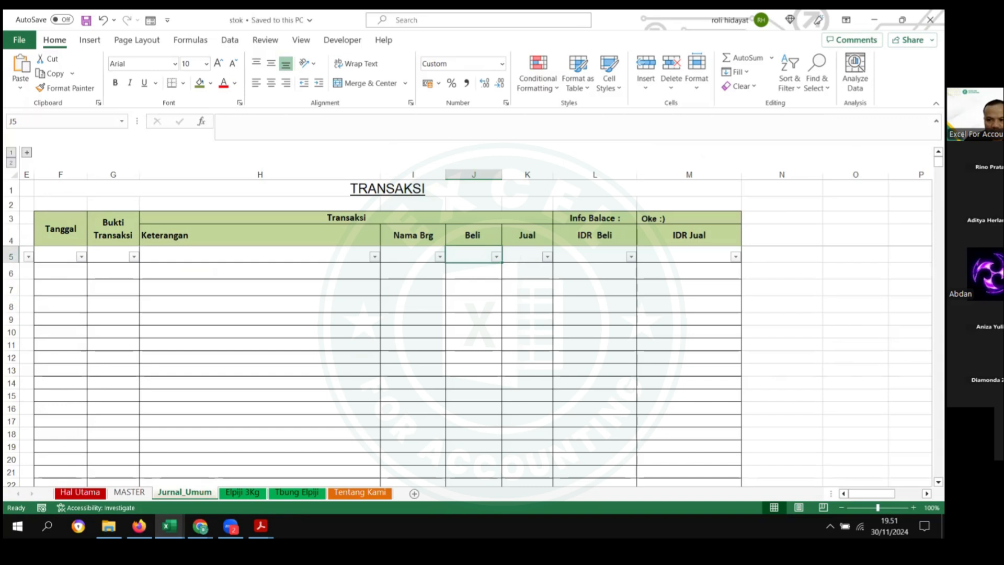
{"action": "left_click", "coordinate": [129, 492]}
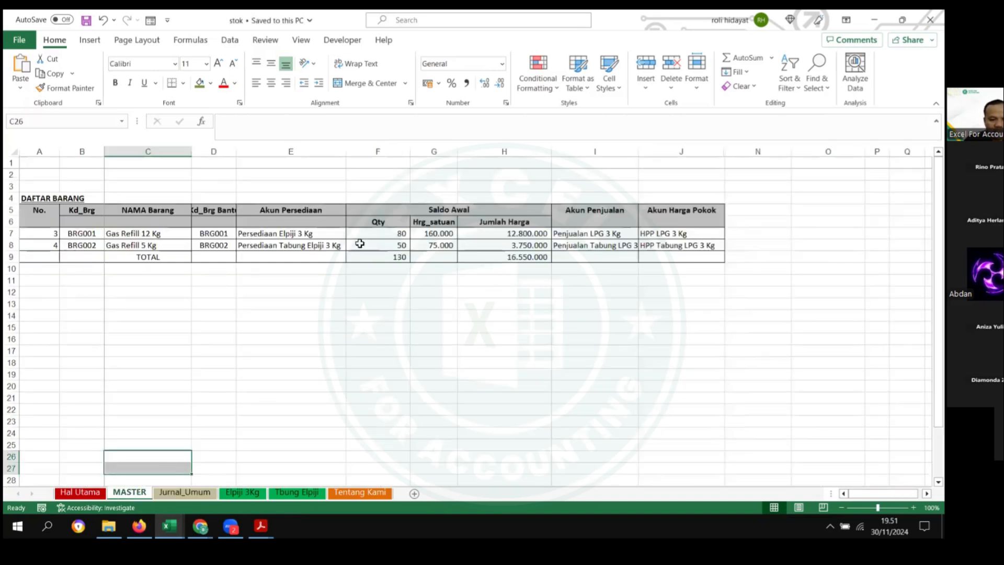
{"action": "left_click_drag", "start_coordinate": [338, 240], "coordinate": [601, 257]}
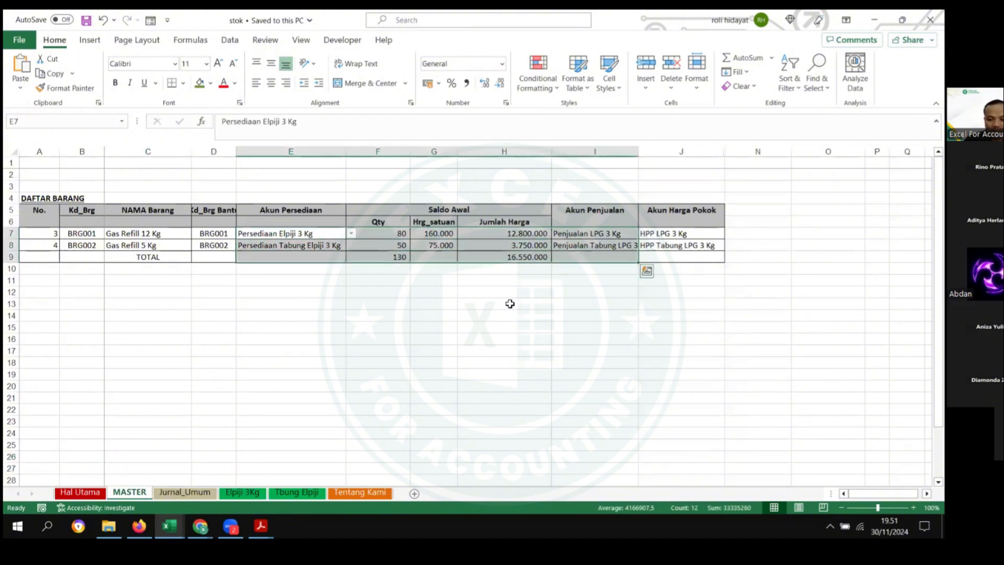
{"action": "left_click", "coordinate": [439, 306]}
{"action": "left_click", "coordinate": [290, 329]}
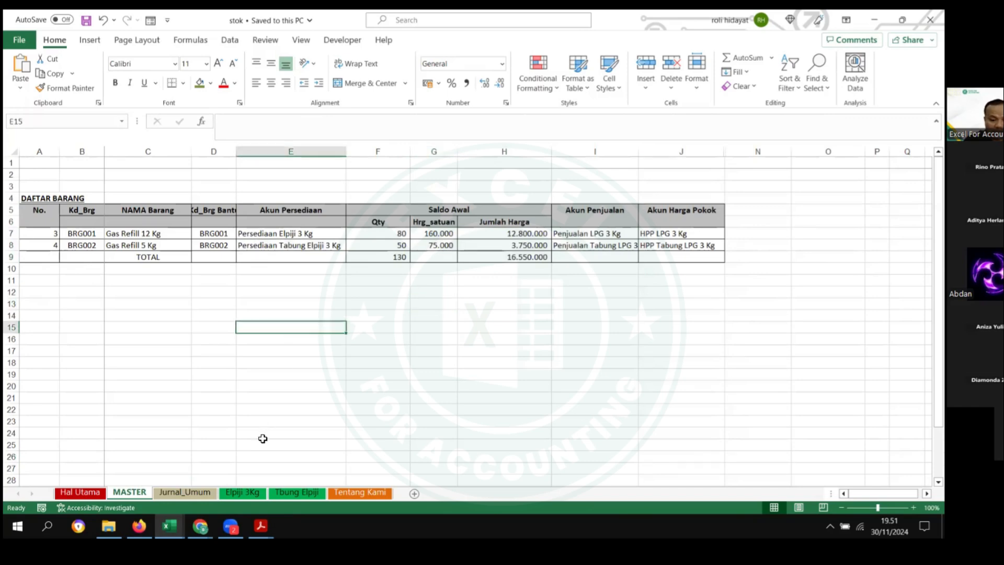
{"action": "left_click_drag", "start_coordinate": [269, 410], "coordinate": [246, 481]}
{"action": "left_click", "coordinate": [238, 494]}
{"action": "left_click", "coordinate": [129, 496]}
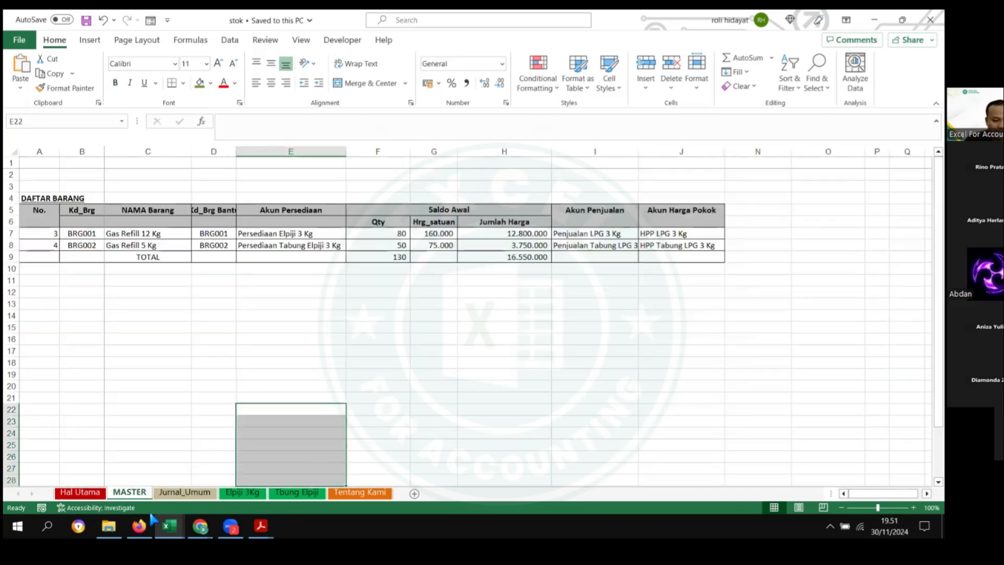
Step: Return to the accounting workbook and copy transaction 1's date, 01/01/2024, from SOAL into cell J5 of Jurnal_Umum
{"action": "left_click", "coordinate": [168, 525]}
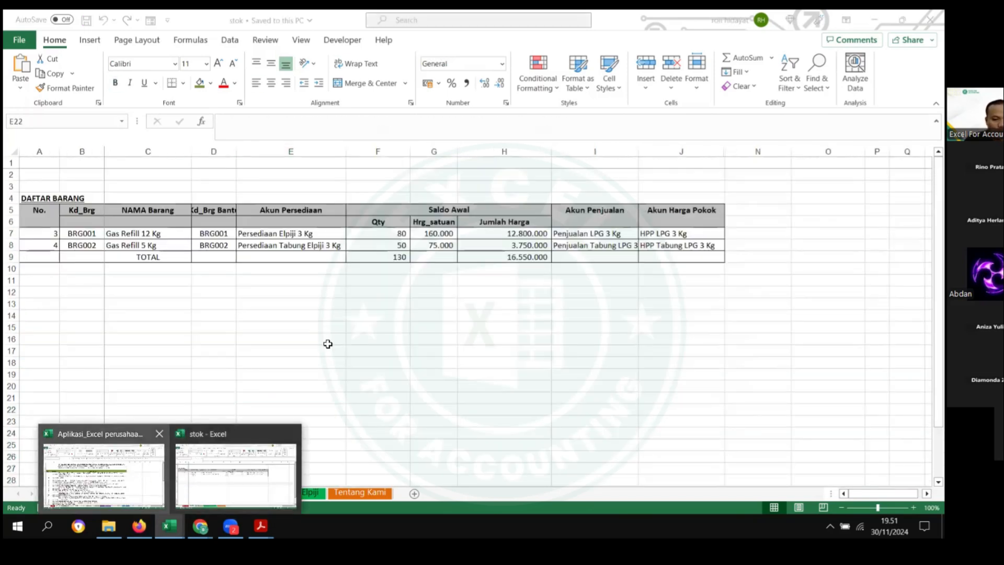
{"action": "left_click", "coordinate": [127, 469]}
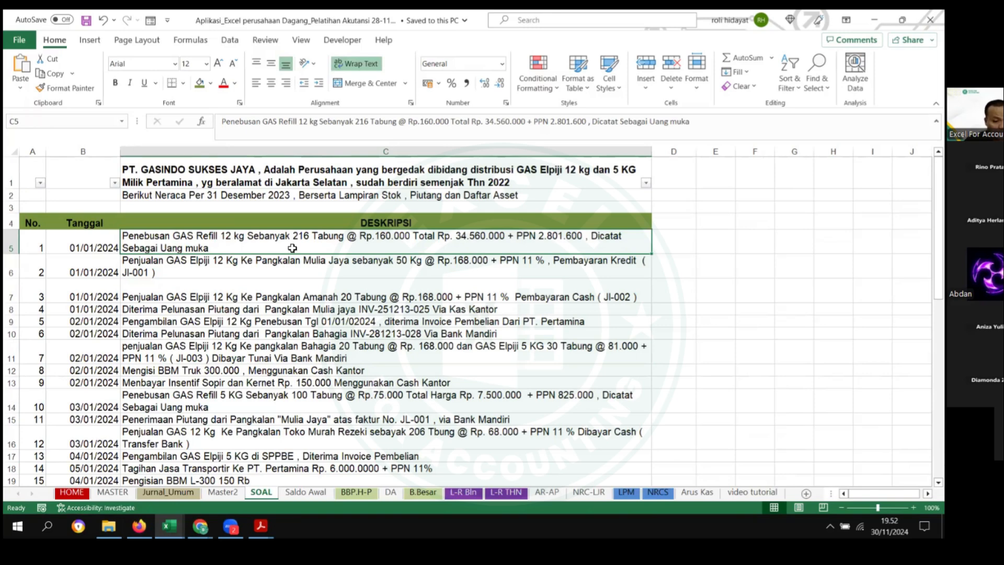
{"action": "left_click", "coordinate": [91, 247]}
{"action": "key", "text": "ctrl+c"}
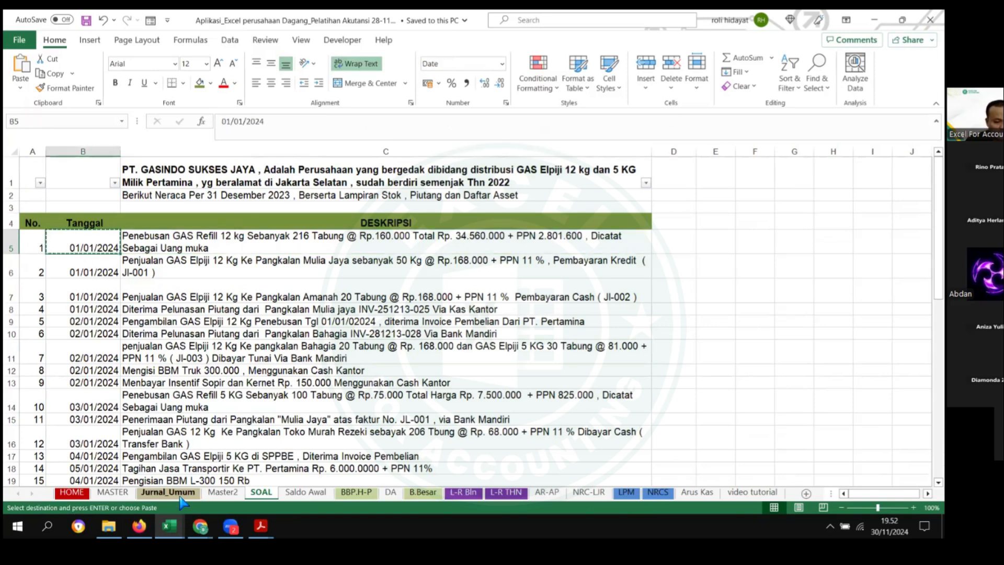
{"action": "left_click", "coordinate": [180, 493]}
{"action": "key", "text": "ctrl+v"}
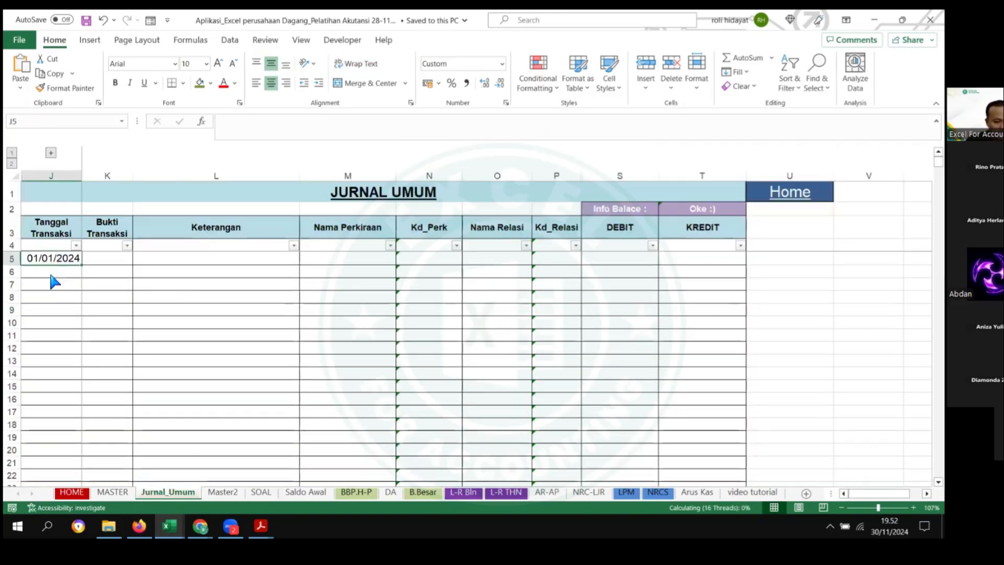
Step: Copy the full description text of transaction 1, the 216-cylinder 12 kg gas refill purchase, from cell C5 of SOAL
{"action": "left_click", "coordinate": [413, 297]}
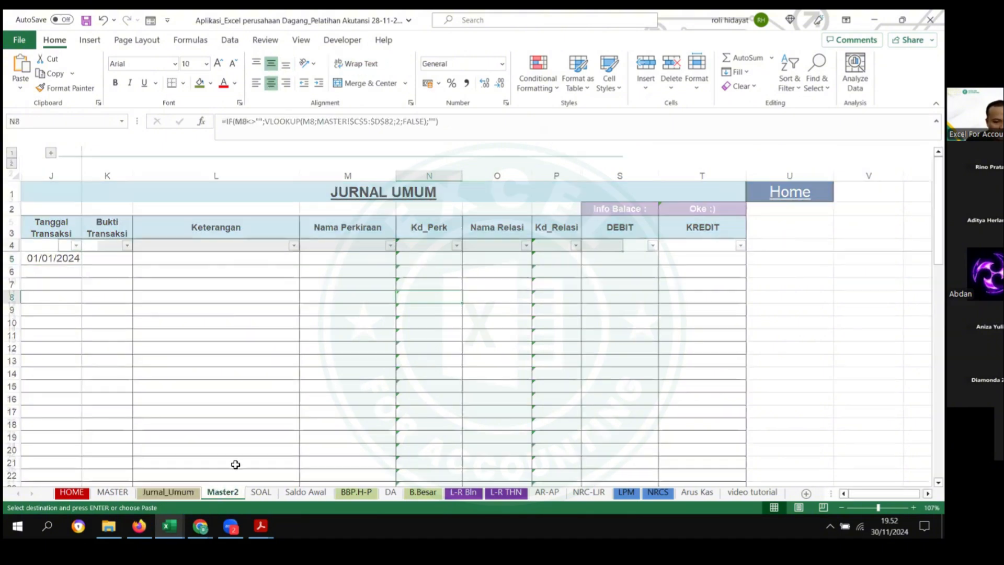
{"action": "left_click", "coordinate": [222, 493]}
{"action": "left_click", "coordinate": [261, 493]}
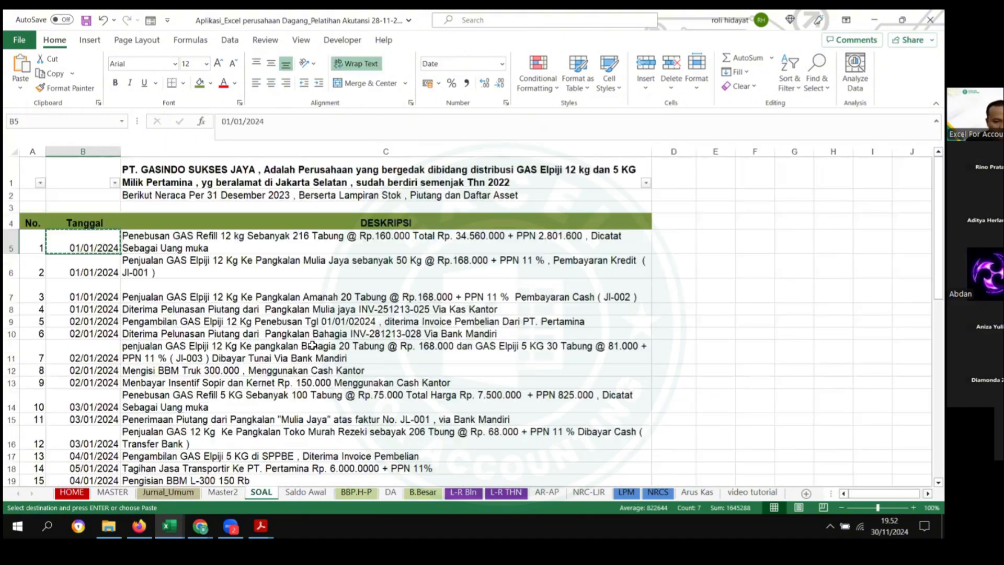
{"action": "left_click", "coordinate": [329, 238]}
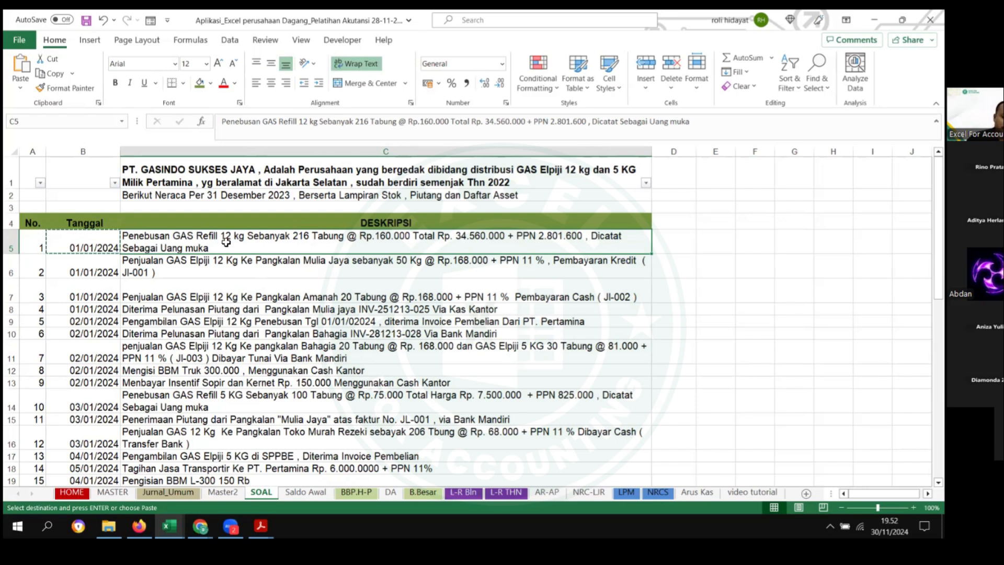
{"action": "key", "text": "Escape"}
{"action": "double_click", "coordinate": [125, 250]}
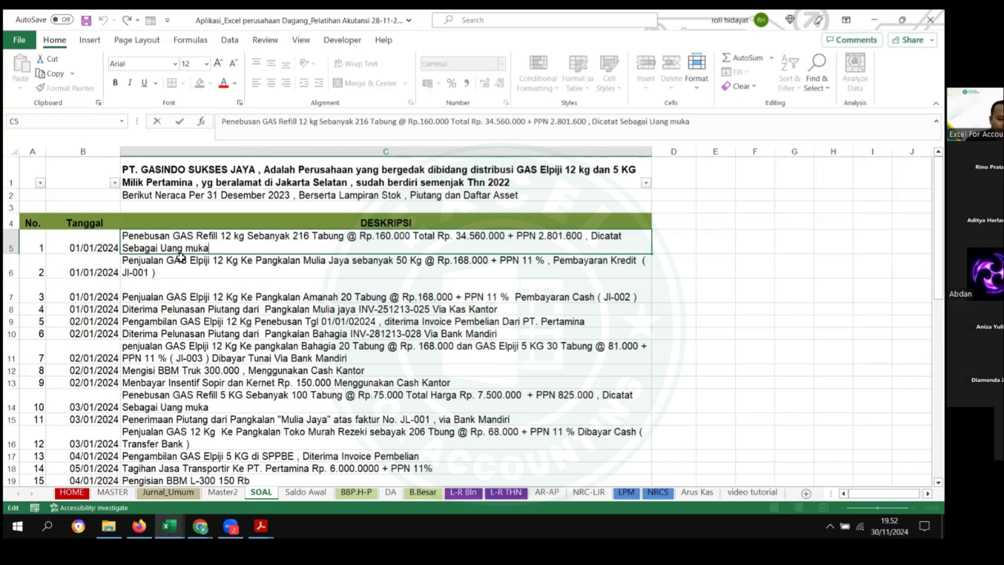
{"action": "left_click_drag", "start_coordinate": [124, 228], "coordinate": [121, 230]}
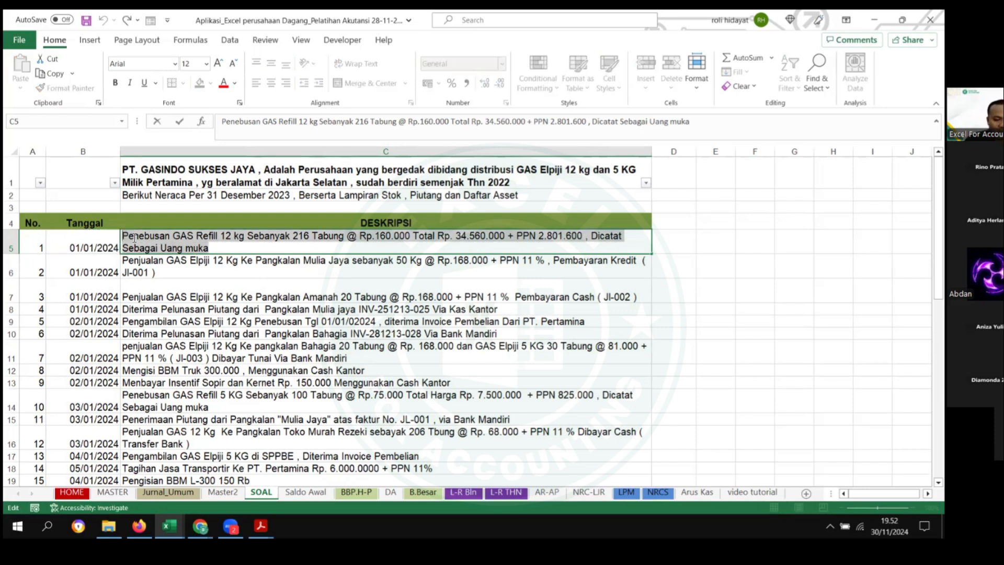
{"action": "key", "text": "Return"}
{"action": "left_click", "coordinate": [260, 244]}
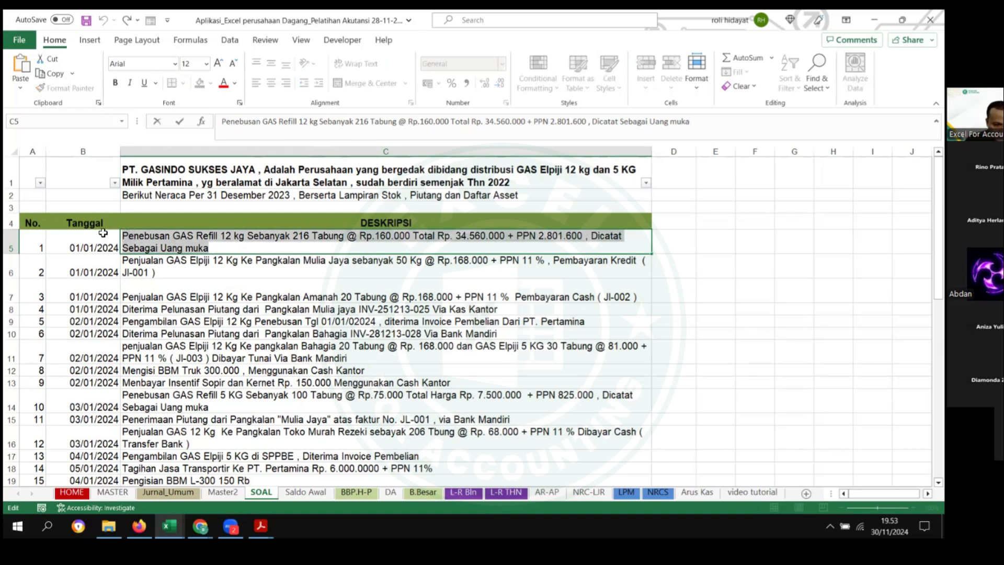
{"action": "left_click", "coordinate": [212, 322]}
Step: Paste the copied description into Keterangan cells L5, L6 and L7 of Jurnal_Umum and widen the Keterangan column
{"action": "left_click", "coordinate": [223, 493]}
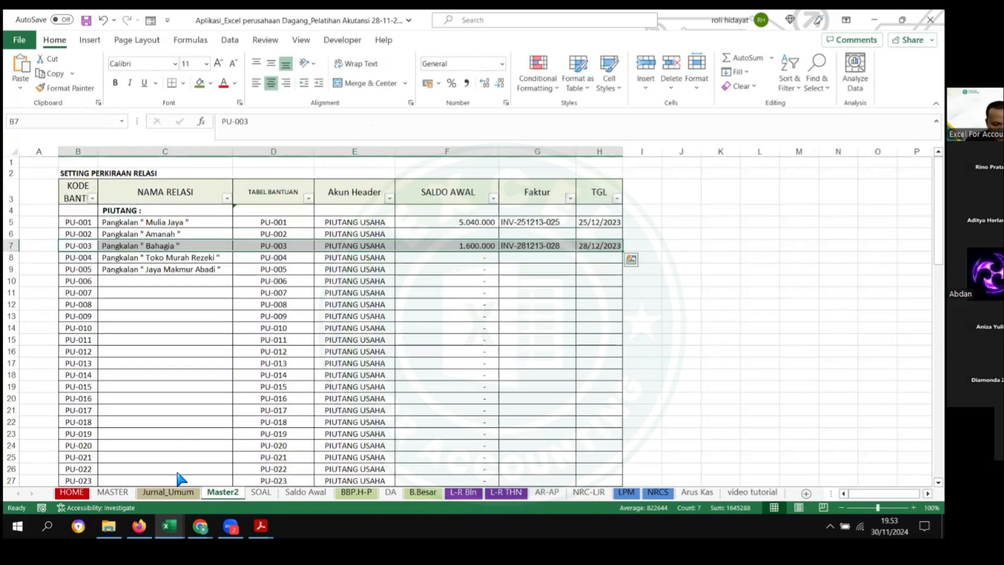
{"action": "left_click", "coordinate": [167, 492]}
{"action": "left_click", "coordinate": [224, 257]}
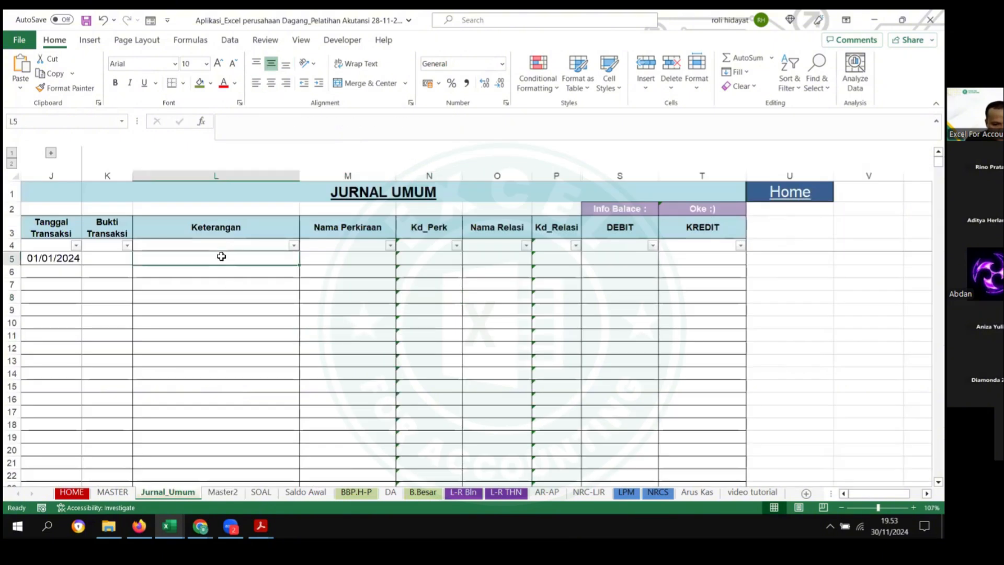
{"action": "key", "text": "ctrl+v"}
{"action": "left_click", "coordinate": [188, 272]}
{"action": "key", "text": "ctrl+v"}
{"action": "left_click", "coordinate": [180, 286]}
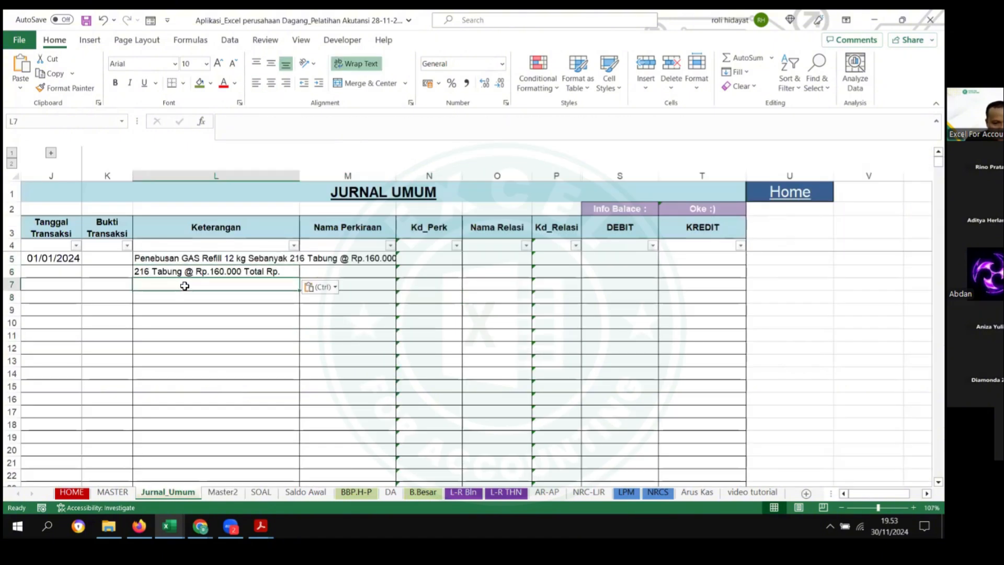
{"action": "key", "text": "ctrl+v"}
{"action": "left_click_drag", "start_coordinate": [306, 171], "coordinate": [348, 172]}
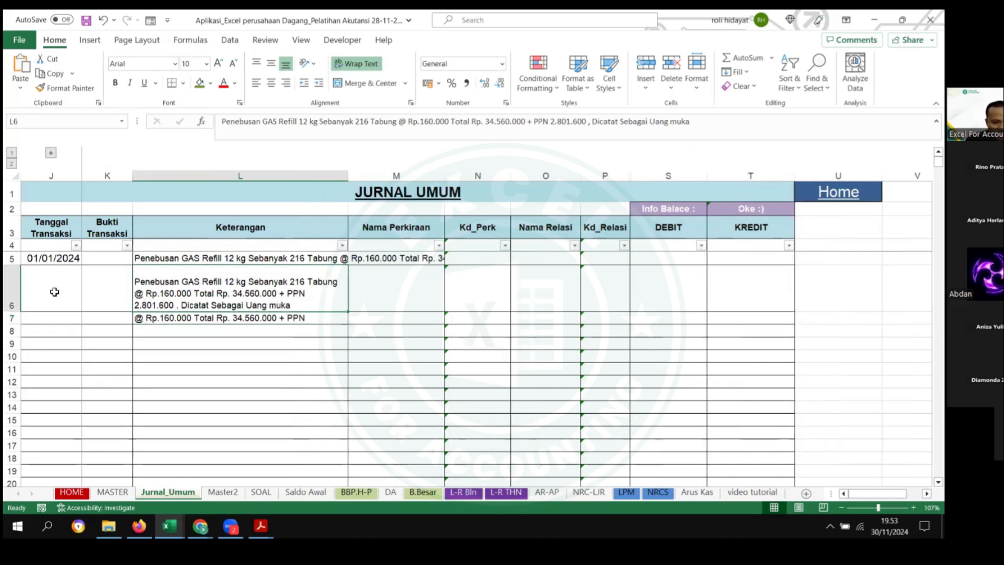
Step: Auto-fit the heights of rows 5 to 7 in Jurnal_Umum to the description text
{"action": "key", "text": "Up"}
{"action": "left_click_drag", "start_coordinate": [12, 260], "coordinate": [11, 319]}
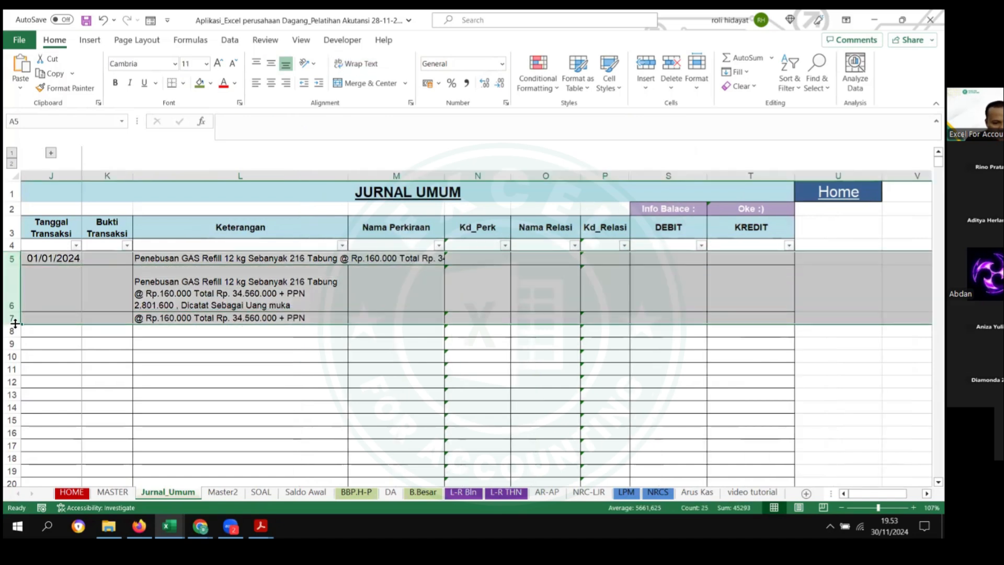
{"action": "double_click", "coordinate": [19, 324]}
{"action": "left_click", "coordinate": [147, 280]}
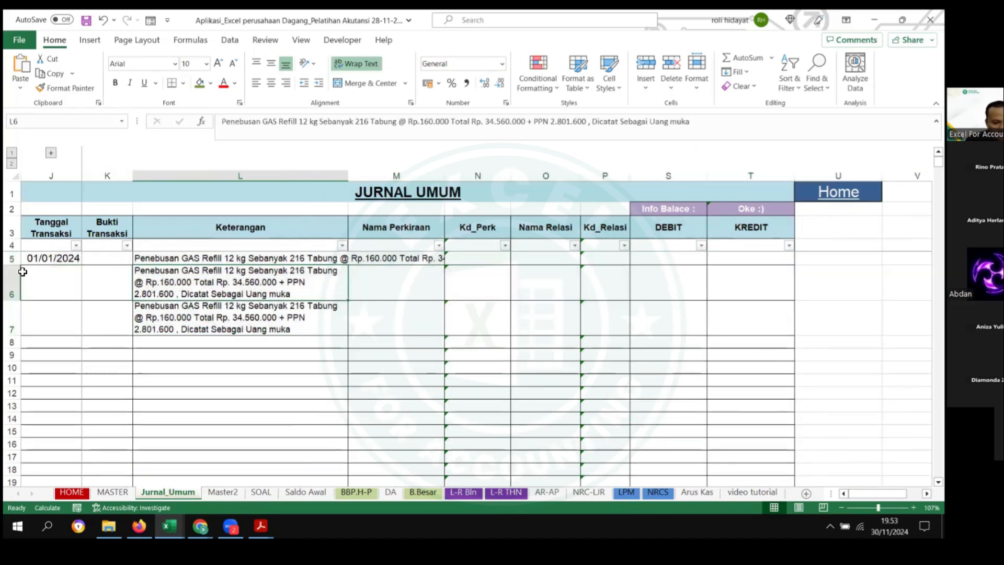
Step: Try to apply text wrapping to the whole Keterangan column L through the cell format's alignment settings
{"action": "left_click", "coordinate": [231, 176]}
{"action": "right_click", "coordinate": [264, 334]}
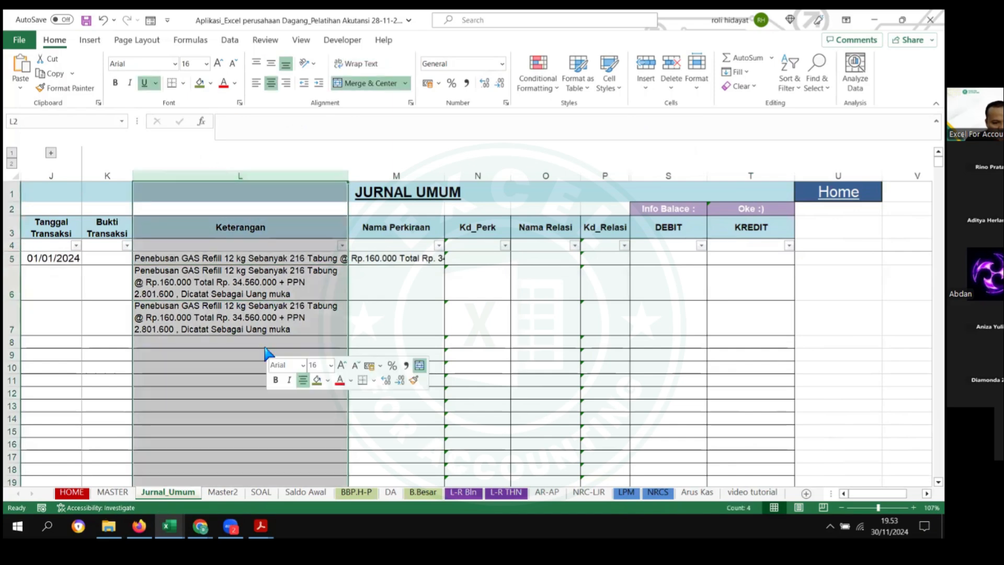
{"action": "left_click", "coordinate": [309, 284]}
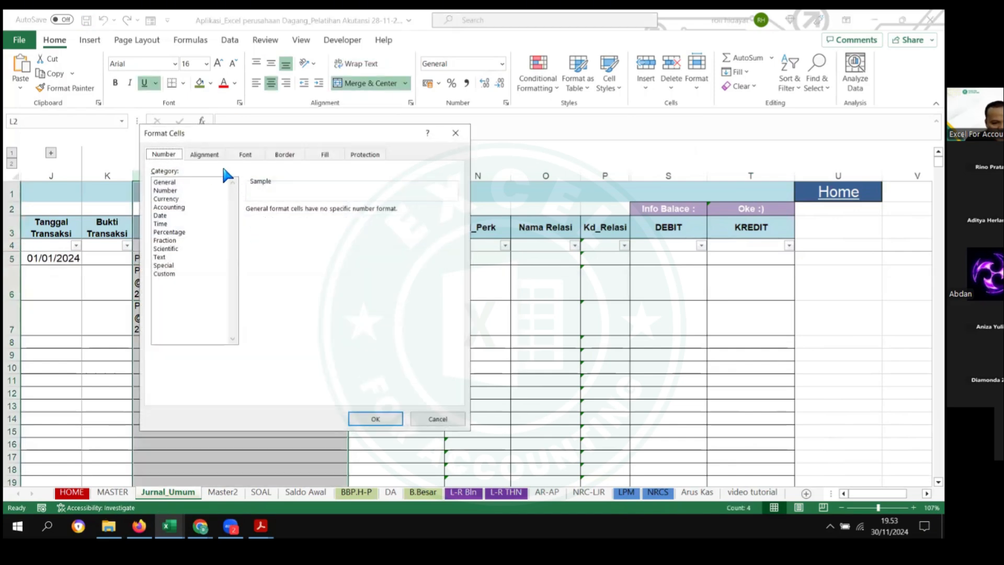
{"action": "left_click", "coordinate": [204, 155]}
{"action": "left_click", "coordinate": [184, 265]}
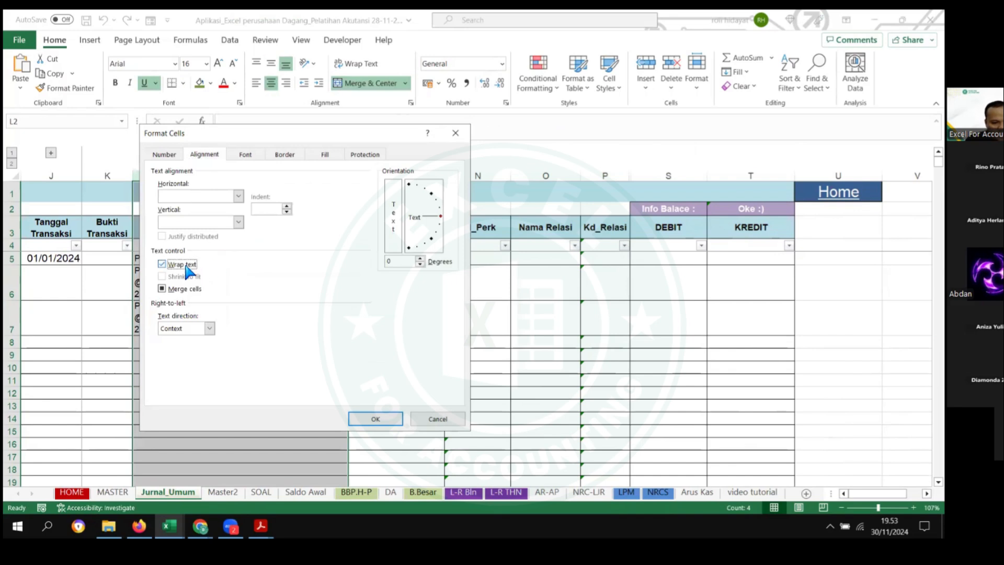
{"action": "left_click", "coordinate": [376, 419]}
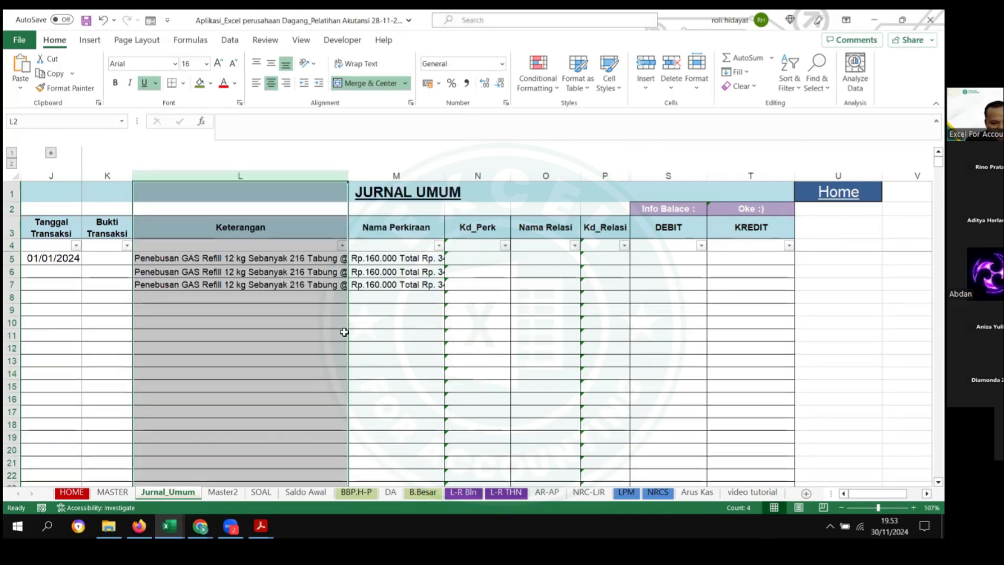
{"action": "right_click", "coordinate": [267, 308]}
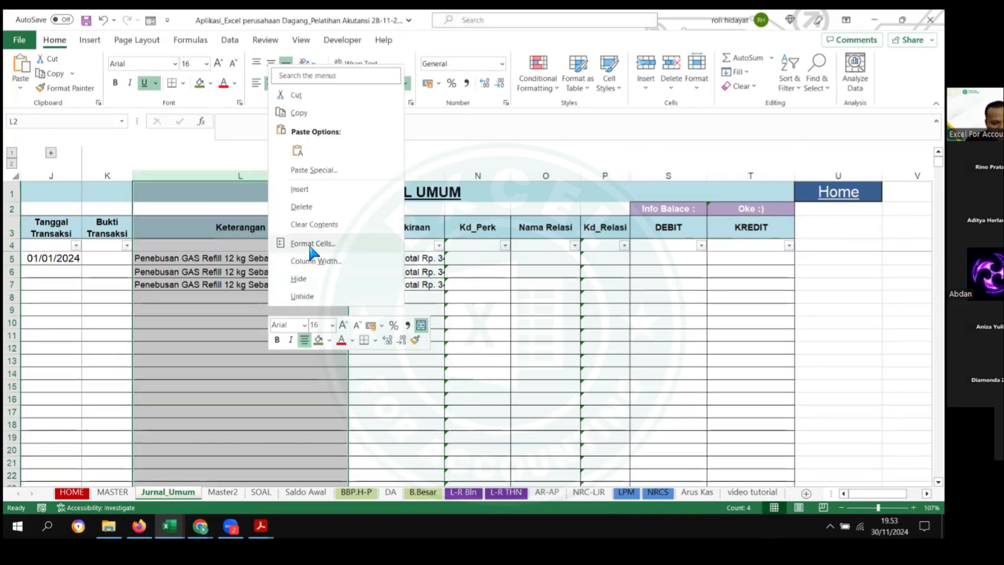
{"action": "left_click", "coordinate": [352, 177]}
Step: Turn on text wrapping for the entire Keterangan column L and widen the column
{"action": "right_click", "coordinate": [313, 299]}
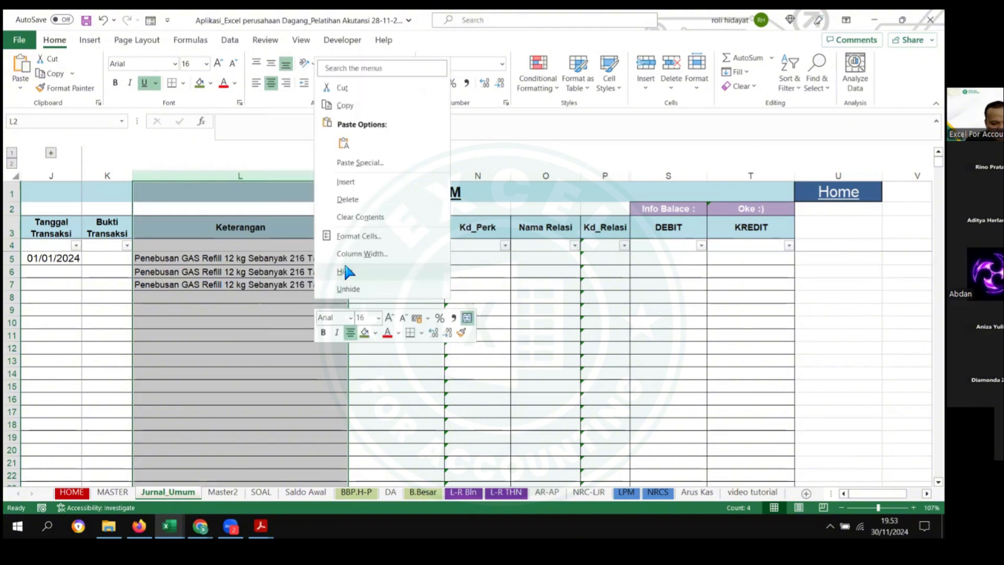
{"action": "left_click", "coordinate": [339, 239]}
{"action": "left_click", "coordinate": [225, 215]}
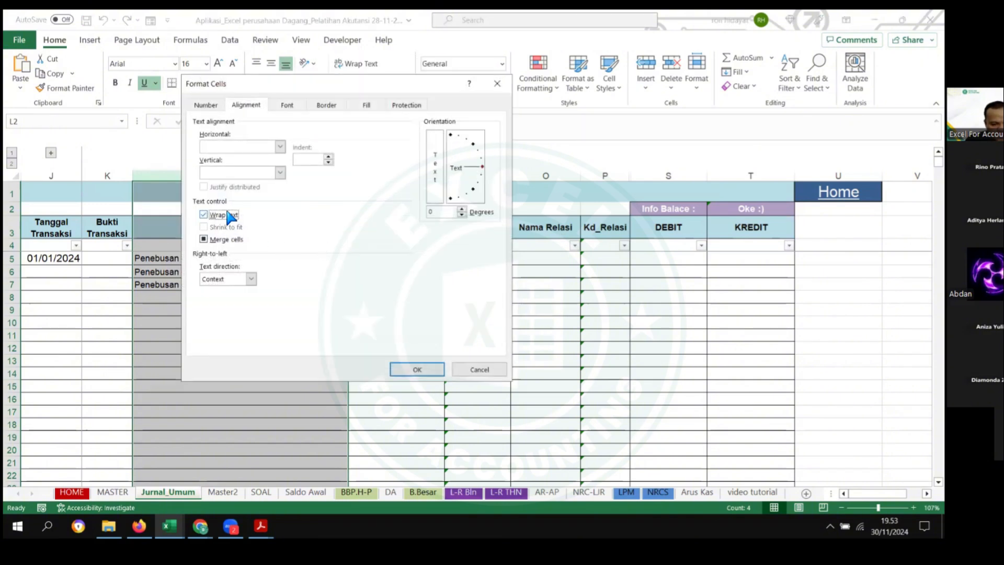
{"action": "left_click", "coordinate": [413, 368]}
{"action": "left_click", "coordinate": [291, 366]}
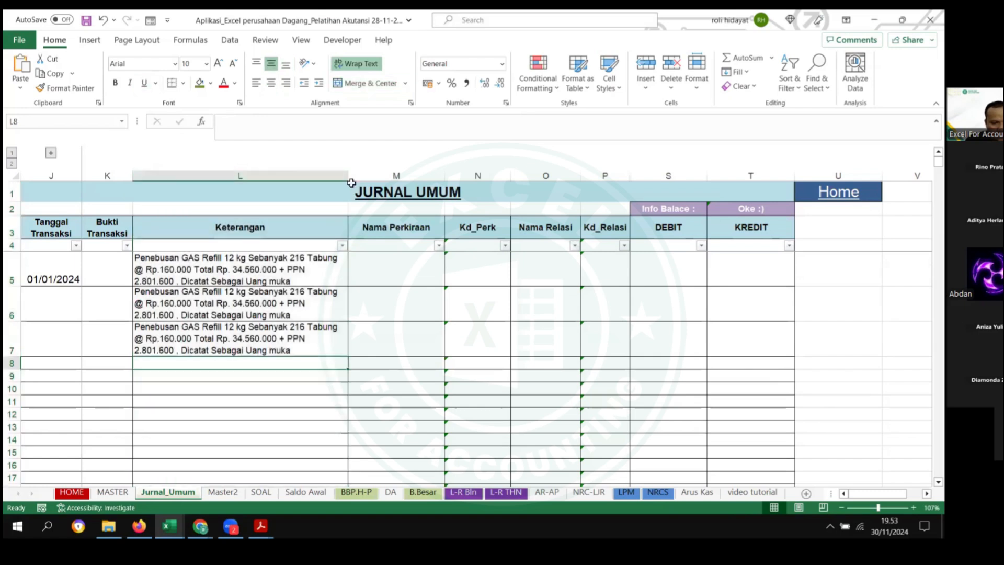
{"action": "left_click_drag", "start_coordinate": [347, 178], "coordinate": [391, 178]}
Step: Copy the transaction date 01/01/2024 from cell J5 into J6 and J7
{"action": "left_click", "coordinate": [74, 280]}
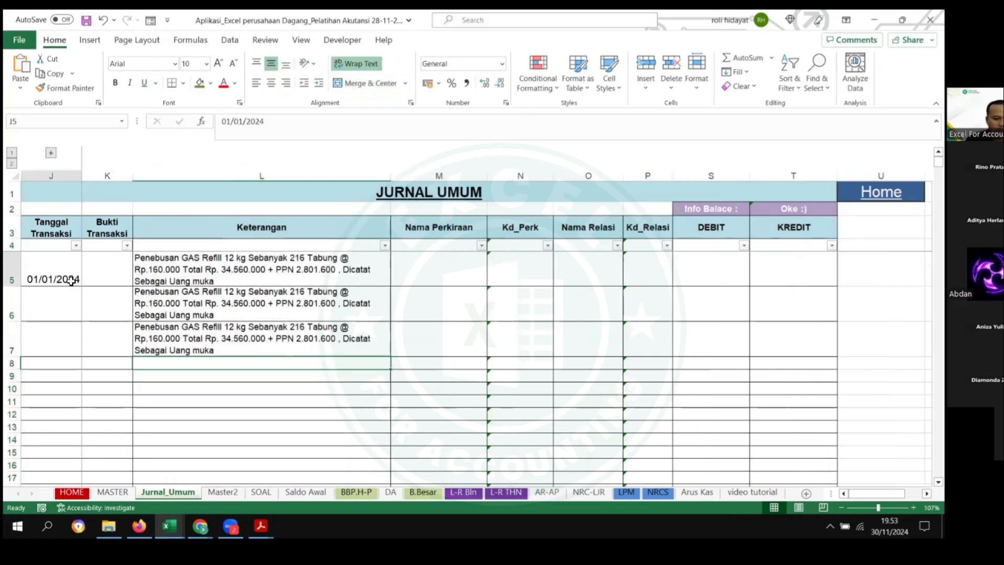
{"action": "key", "text": "ctrl+c"}
{"action": "left_click_drag", "start_coordinate": [52, 304], "coordinate": [53, 343]}
{"action": "key", "text": "ctrl+v"}
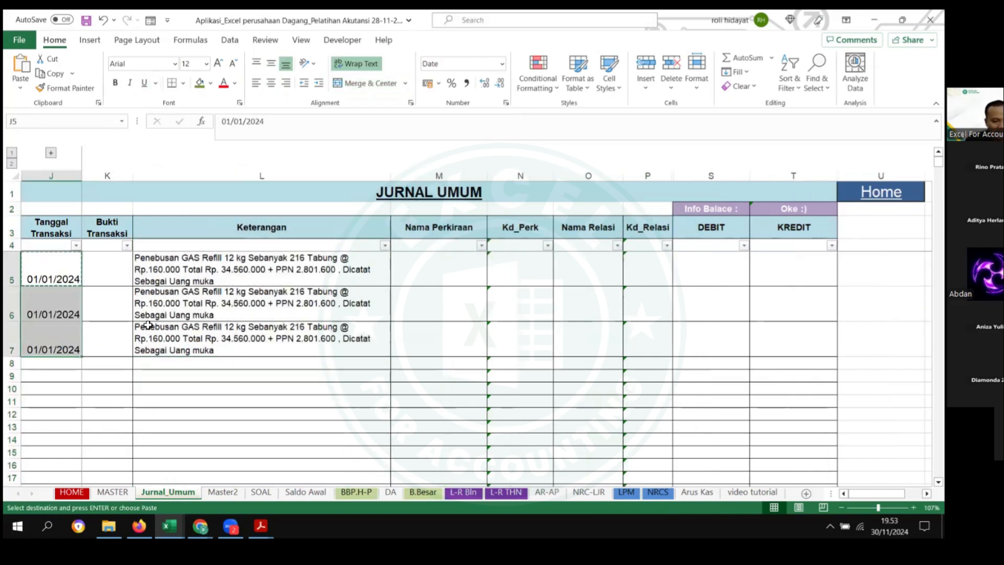
Step: Clear the extra journal line's date and description from cells J7 to L7, leaving two lines for transaction 1
{"action": "left_click", "coordinate": [327, 270]}
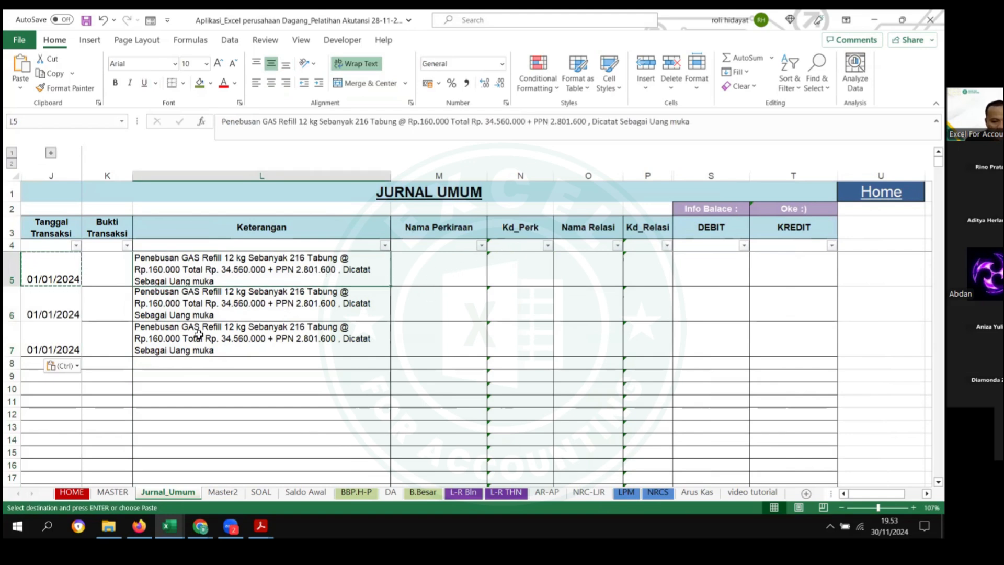
{"action": "left_click_drag", "start_coordinate": [67, 335], "coordinate": [312, 335]}
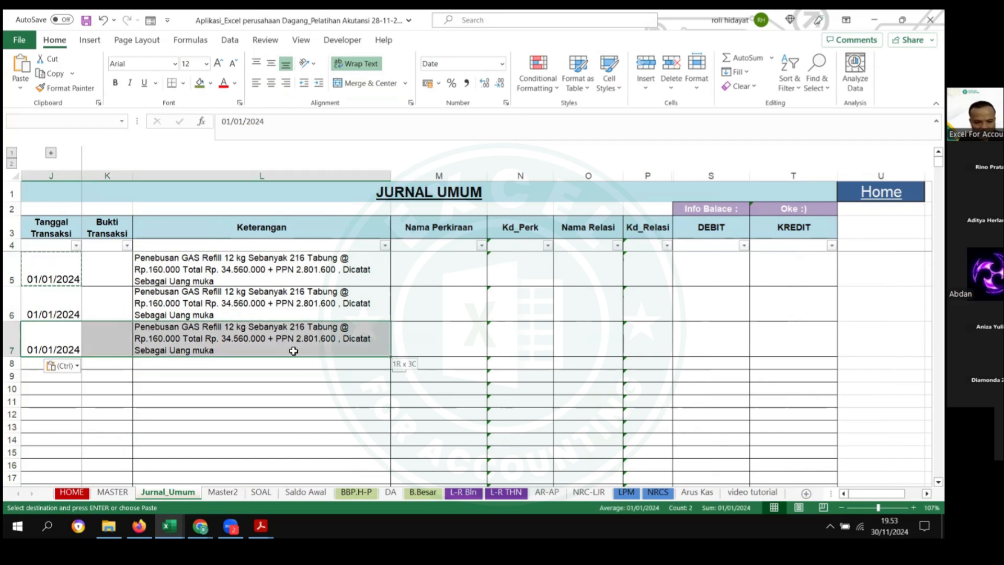
{"action": "key", "text": "Delete"}
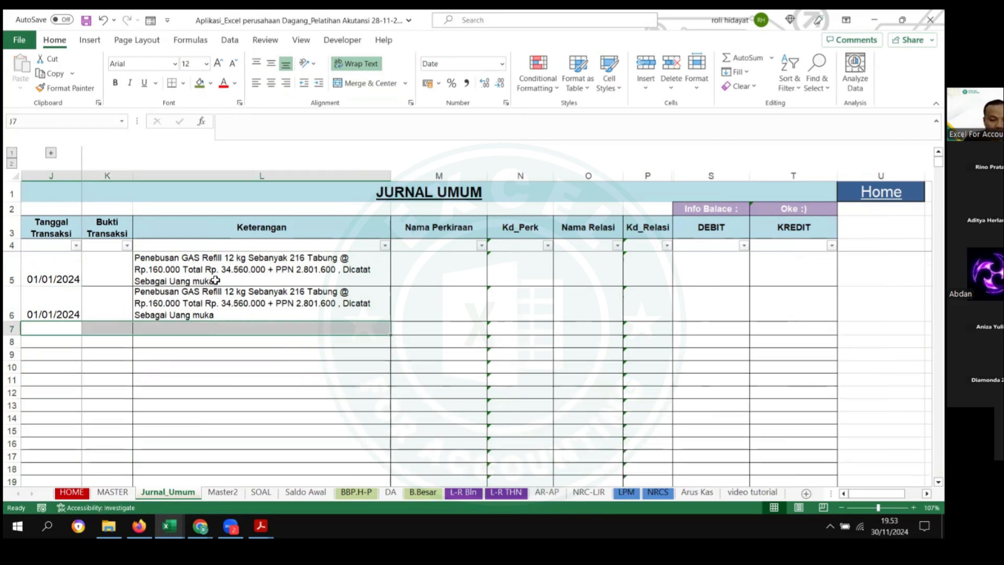
{"action": "left_click_drag", "start_coordinate": [77, 296], "coordinate": [352, 302]}
{"action": "left_click", "coordinate": [343, 340]}
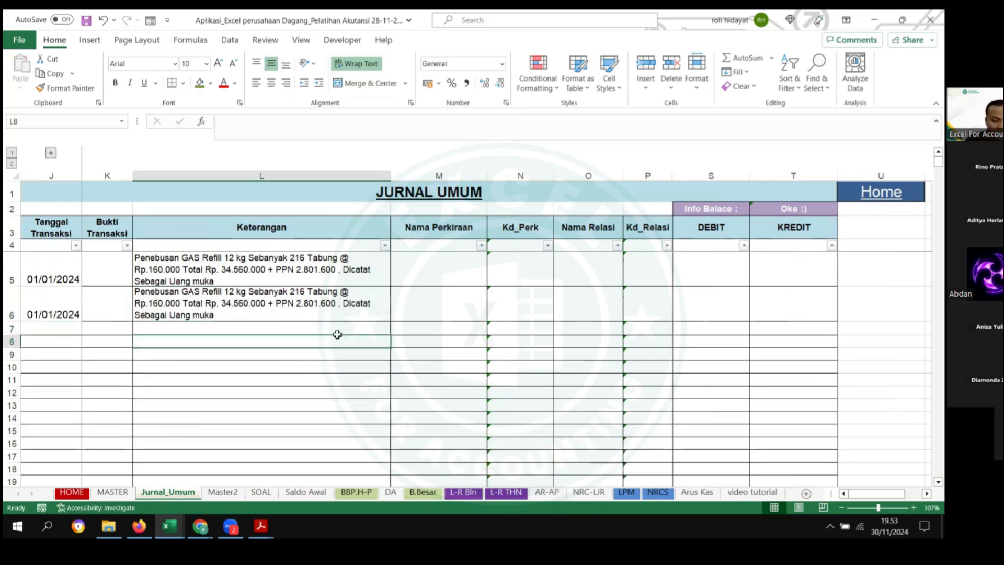
Step: Enter transaction 1's purchase amount, 34560000, in cell D5 of the SOAL sheet and widen column D
{"action": "left_click", "coordinate": [124, 271]}
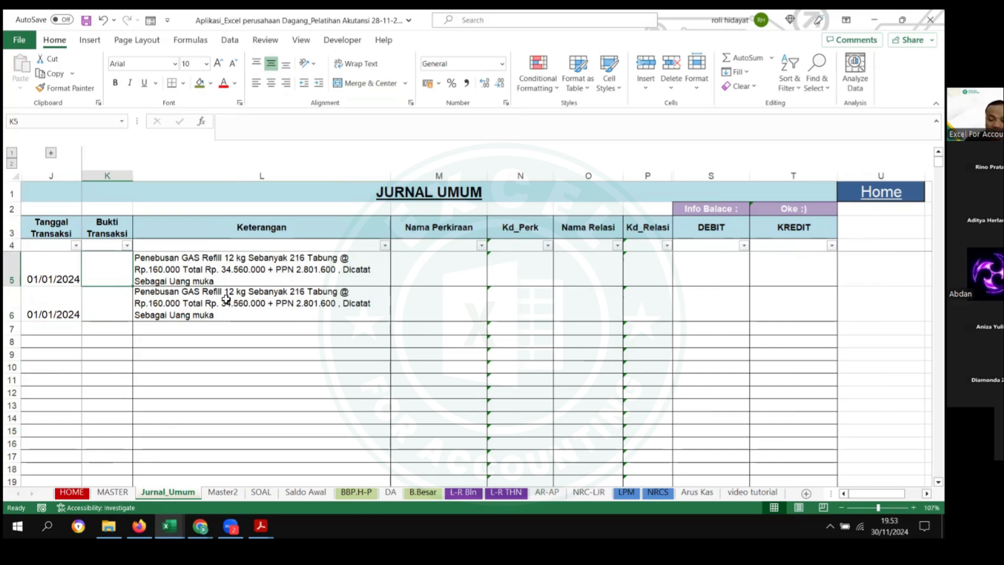
{"action": "left_click", "coordinate": [223, 493]}
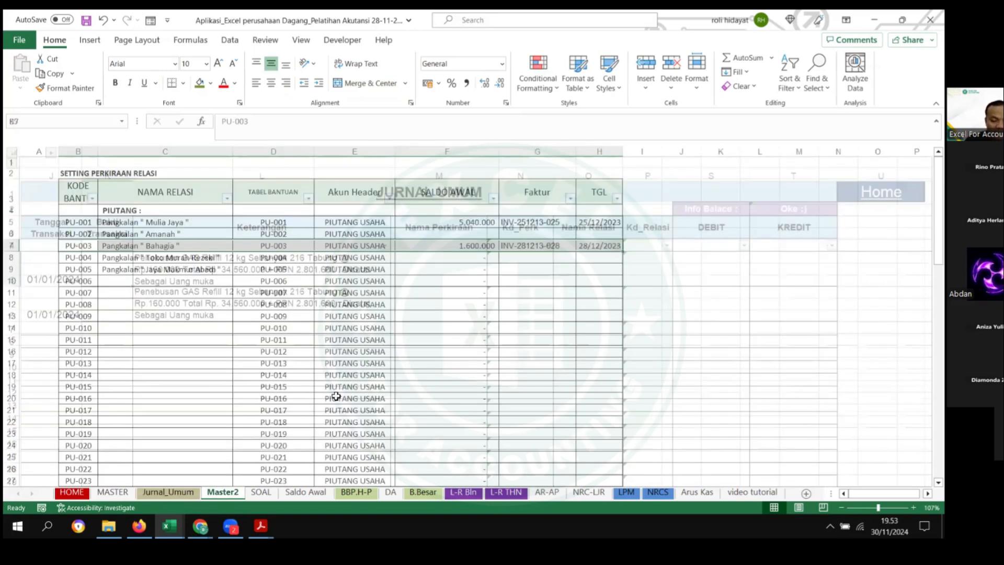
{"action": "left_click", "coordinate": [261, 493]}
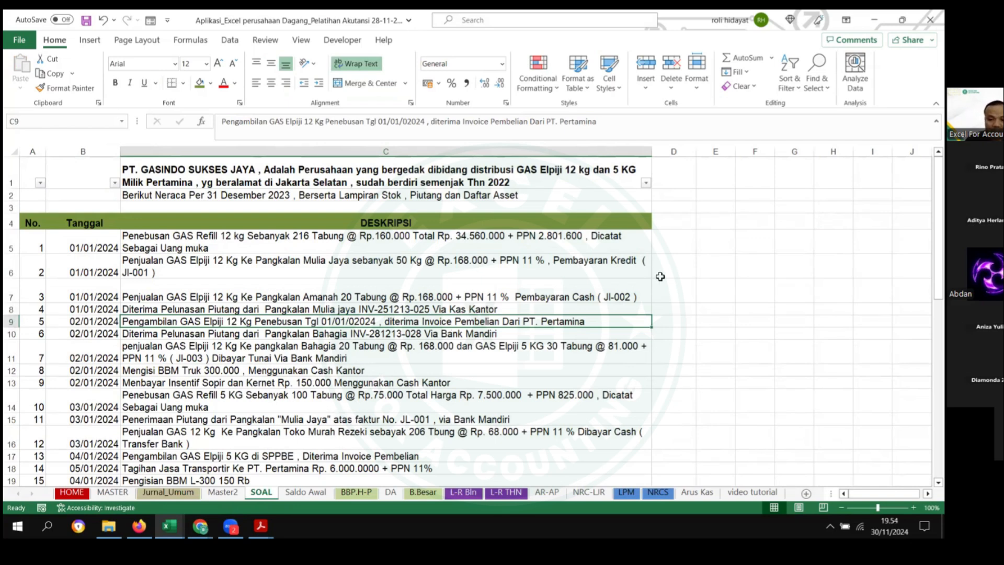
{"action": "left_click", "coordinate": [698, 243]}
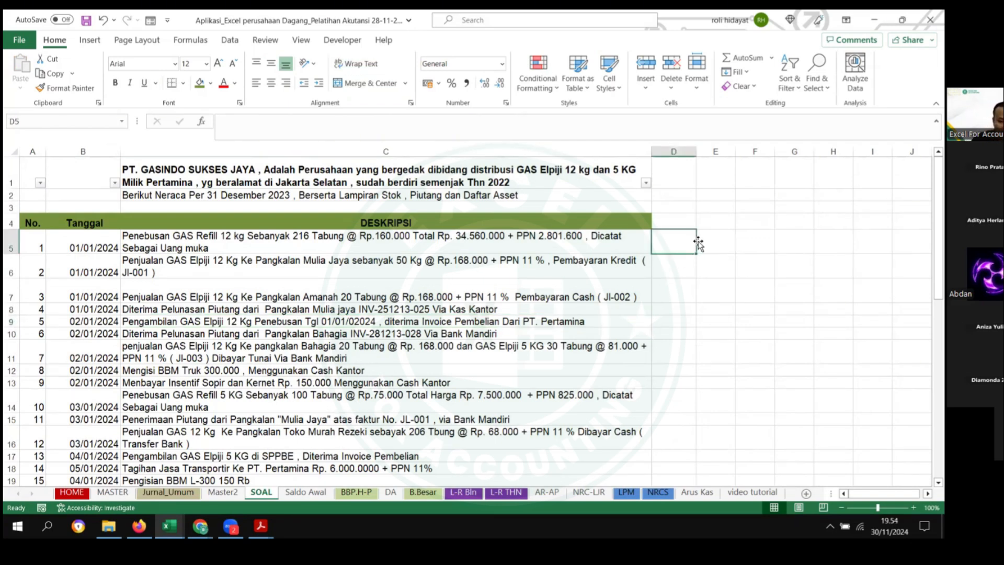
{"action": "type", "text": "3456"}
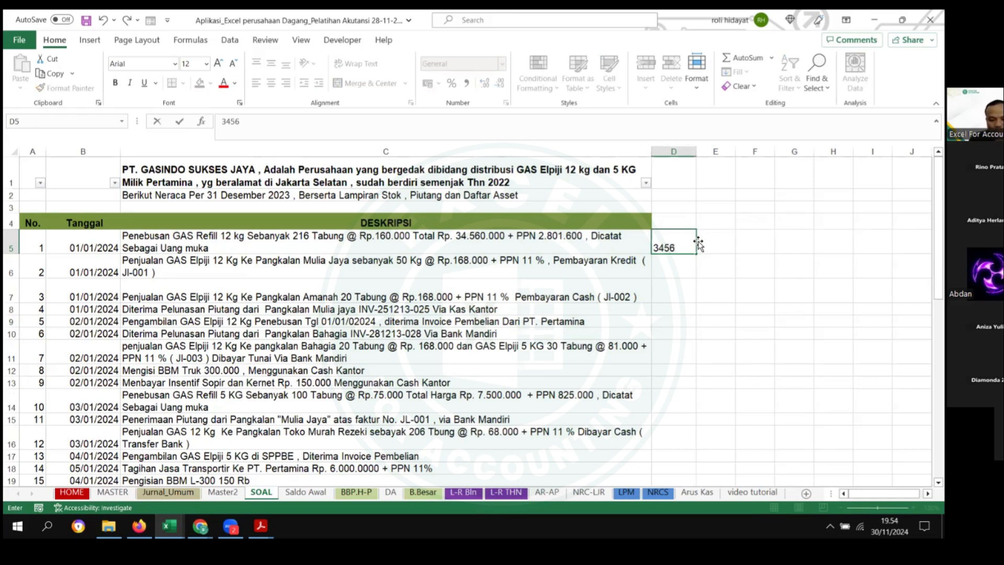
{"action": "type", "text": "0000"}
{"action": "key", "text": "ctrl+Return"}
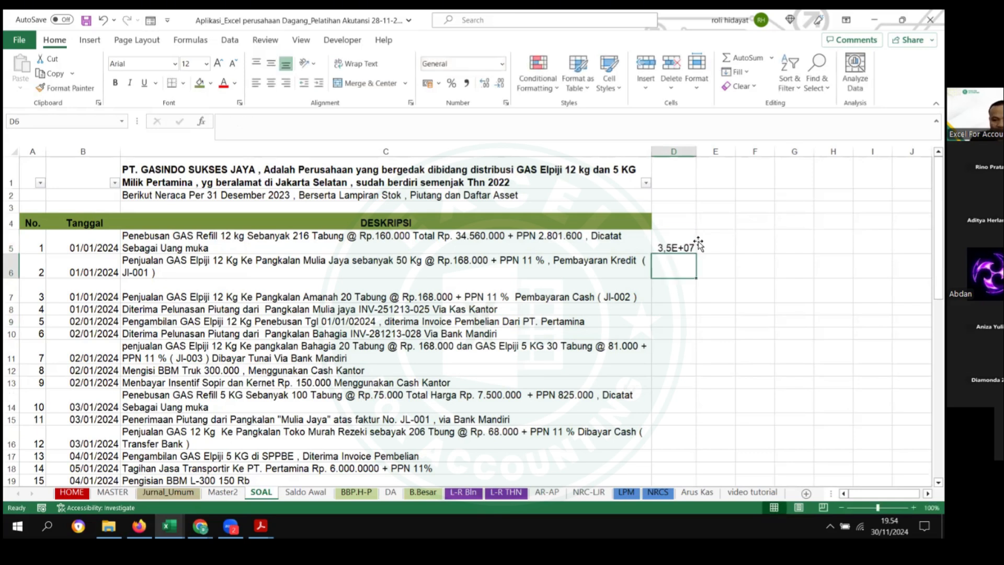
{"action": "left_click_drag", "start_coordinate": [697, 152], "coordinate": [728, 153]}
Step: Enter transaction 1's PPN amount, 2801600, in cell E5 of SOAL
{"action": "left_click", "coordinate": [751, 255]}
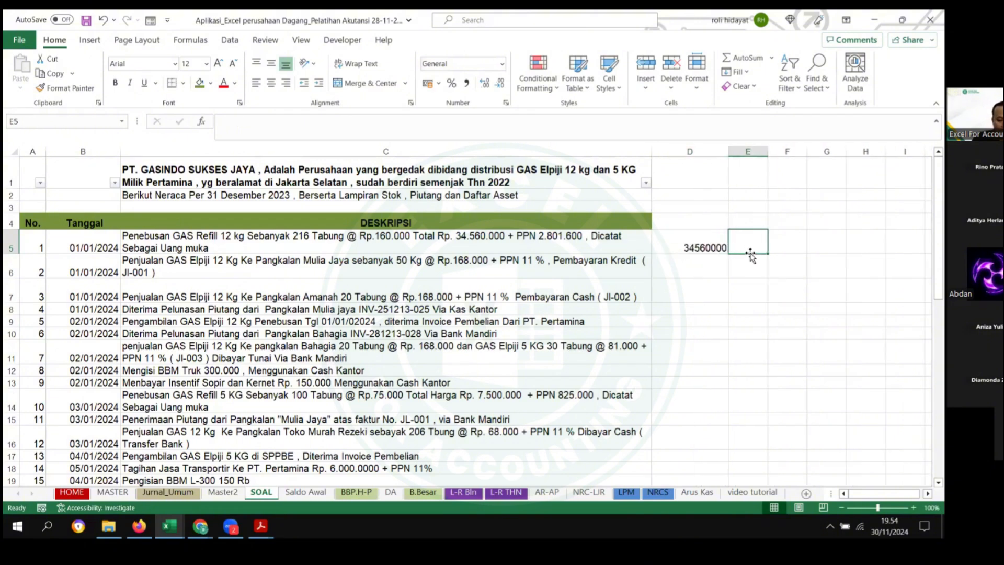
{"action": "type", "text": "28"}
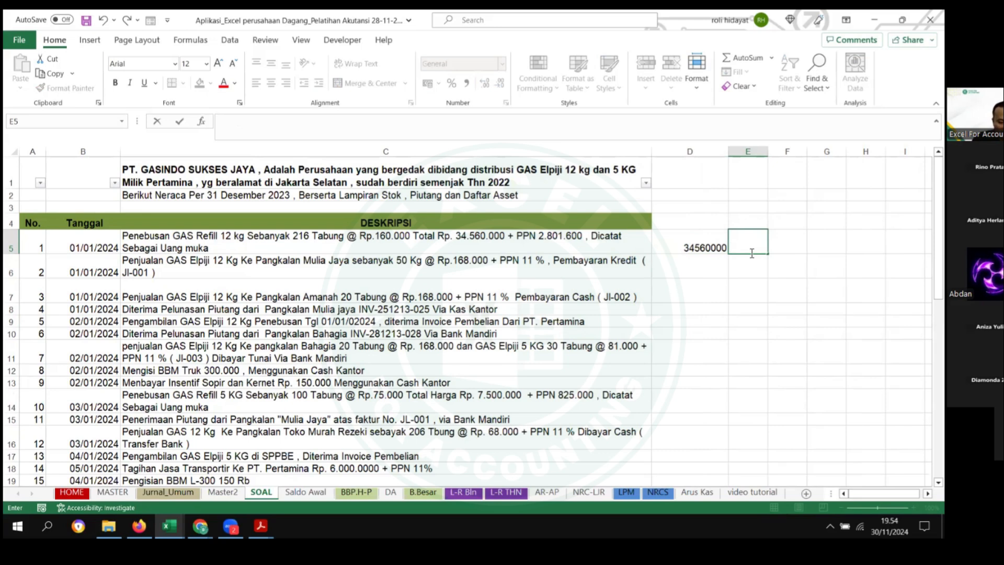
{"action": "type", "text": "2801600"}
{"action": "key", "text": "Return"}
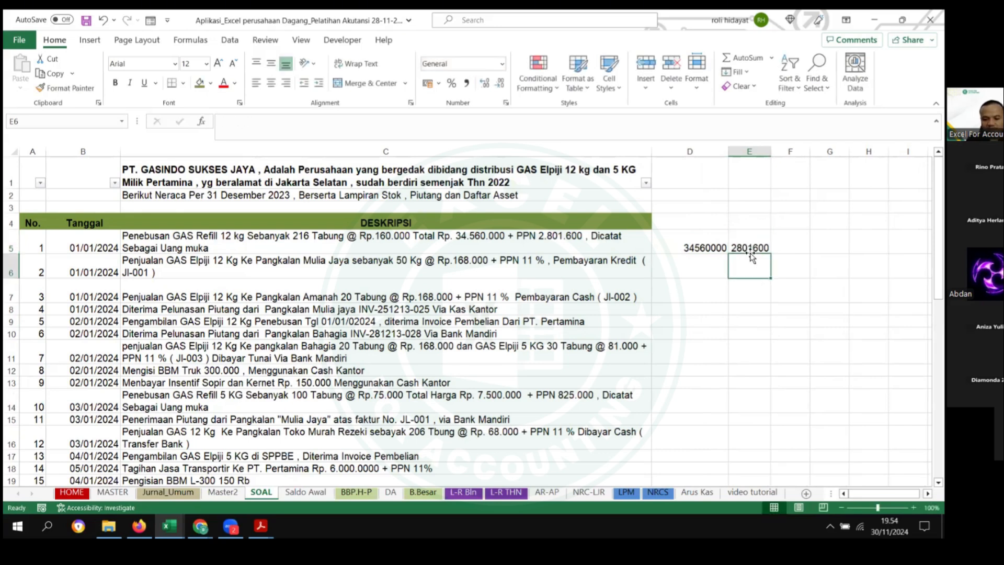
Step: Add the purchase amount and PPN in cell F5 with the formula =D5+E5
{"action": "key", "text": "Up"}
{"action": "key", "text": "Right"}
{"action": "type", "text": "="}
{"action": "key", "text": "Left"}
{"action": "key", "text": "Left"}
{"action": "type", "text": "+"}
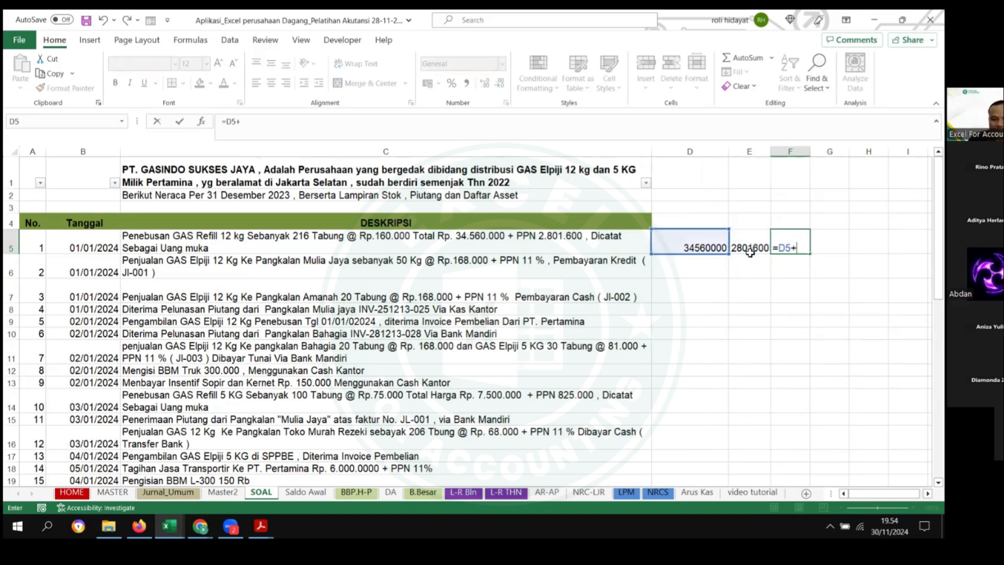
{"action": "left_click", "coordinate": [750, 252]}
{"action": "key", "text": "Return"}
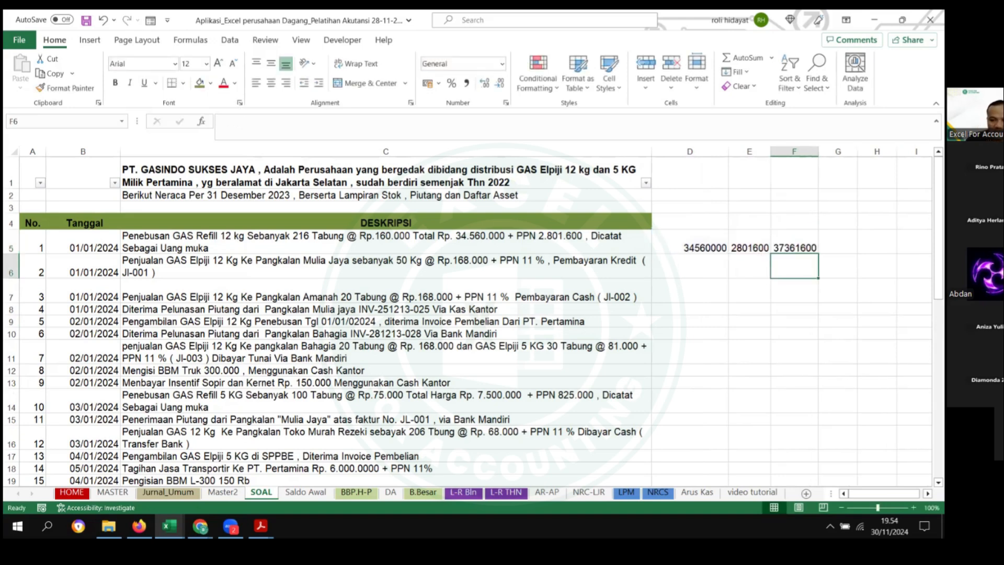
Step: Apply the comma number style to cells D5 to F6 and copy the total in F5
{"action": "left_click_drag", "start_coordinate": [702, 247], "coordinate": [795, 269]}
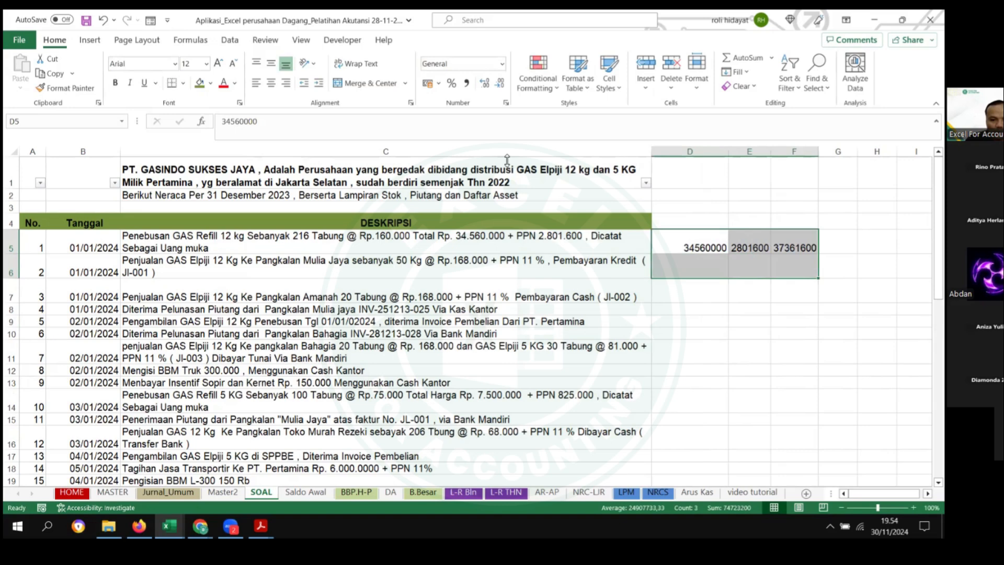
{"action": "left_click", "coordinate": [467, 83]}
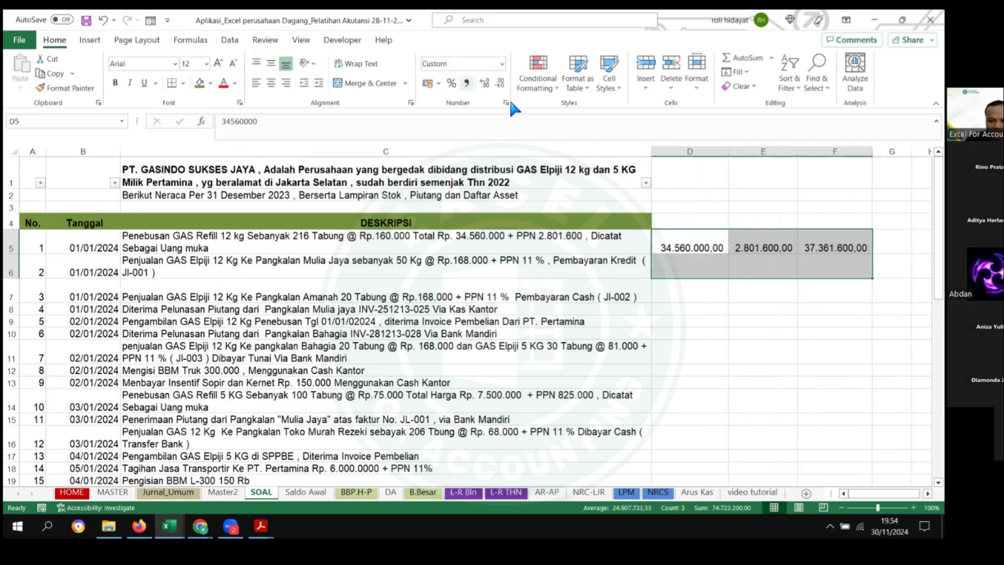
{"action": "left_click_drag", "start_coordinate": [717, 309], "coordinate": [873, 292]}
{"action": "mouse_move", "coordinate": [811, 248]}
{"action": "left_mouse_down"}
{"action": "mouse_move", "coordinate": [929, 265]}
{"action": "mouse_move", "coordinate": [810, 267]}
{"action": "left_mouse_up"}
{"action": "left_click", "coordinate": [218, 250]}
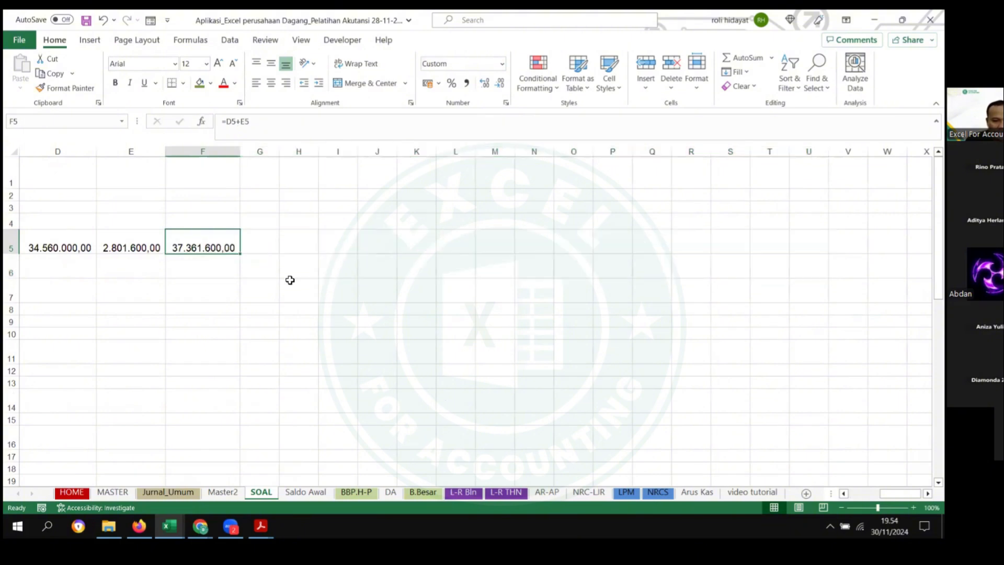
{"action": "key", "text": "ctrl+c"}
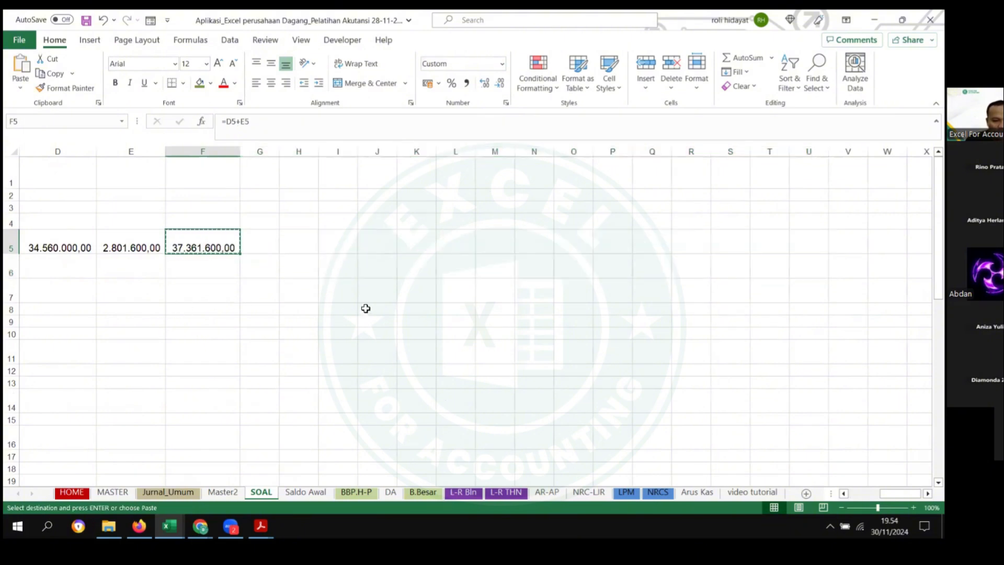
{"action": "left_click_drag", "start_coordinate": [366, 309], "coordinate": [31, 309]}
{"action": "left_click", "coordinate": [835, 267]}
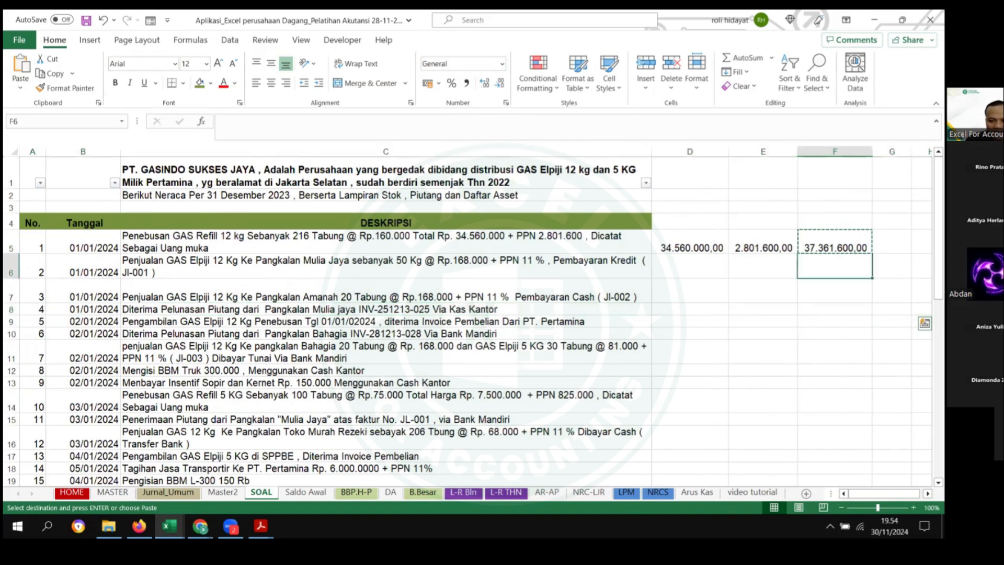
{"action": "left_click_drag", "start_coordinate": [816, 266], "coordinate": [764, 266]}
{"action": "left_click_drag", "start_coordinate": [690, 321], "coordinate": [898, 292]}
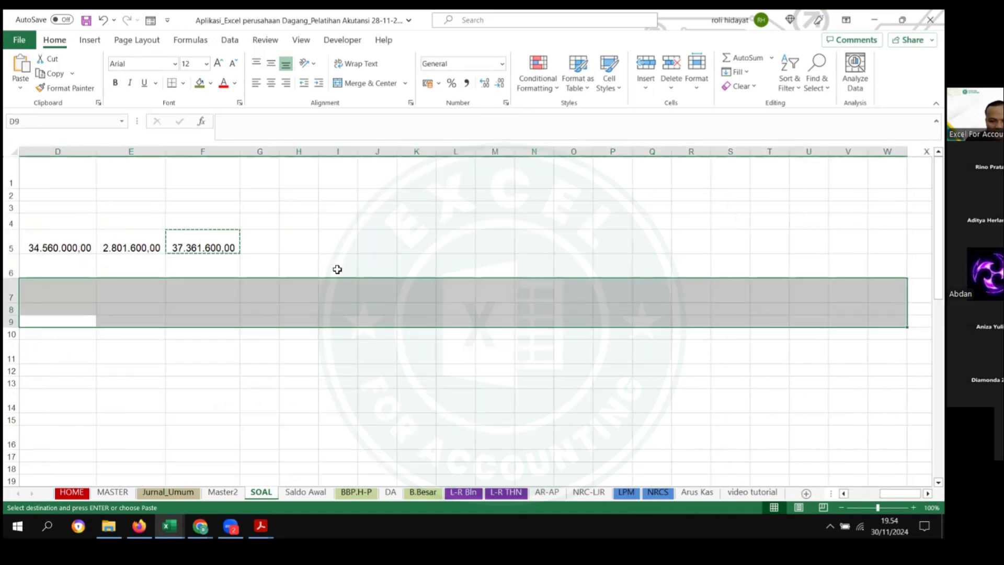
{"action": "left_click", "coordinate": [194, 238]}
{"action": "left_click_drag", "start_coordinate": [300, 313], "coordinate": [130, 308]}
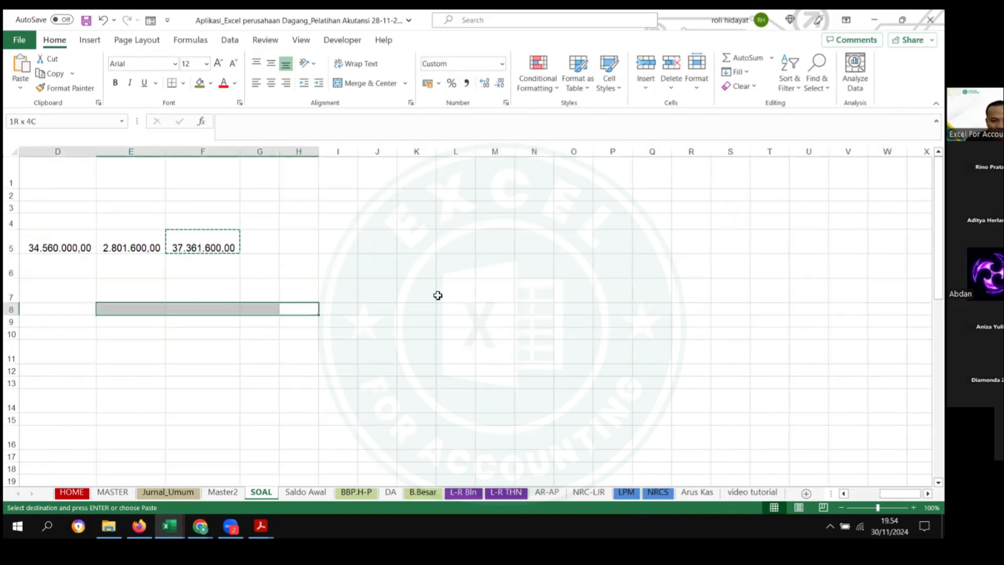
{"action": "left_click_drag", "start_coordinate": [438, 295], "coordinate": [32, 297]}
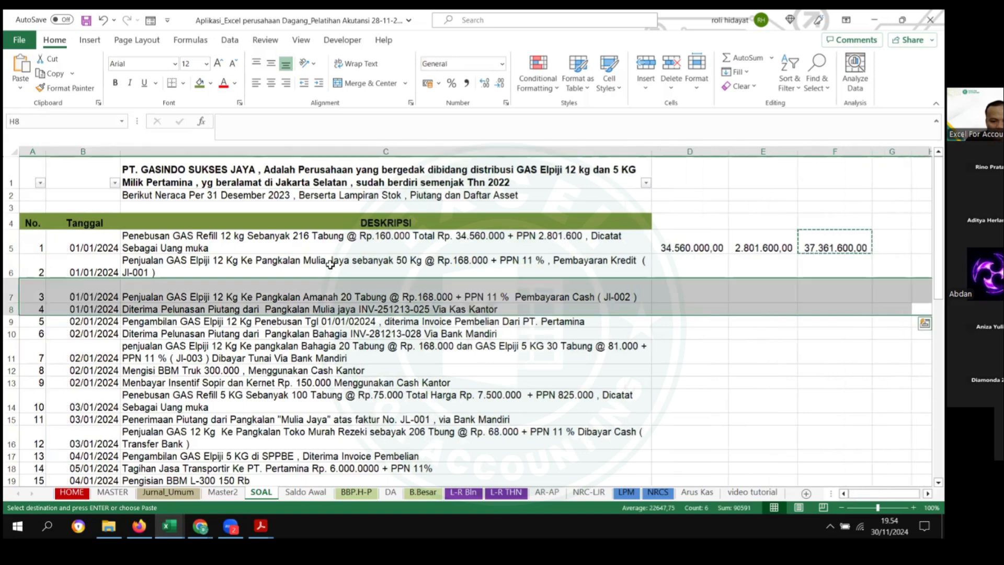
Step: Paste transaction 1's copied total, 37361600, as a value into debit cell S5 of Jurnal_Umum
{"action": "left_click", "coordinate": [243, 245]}
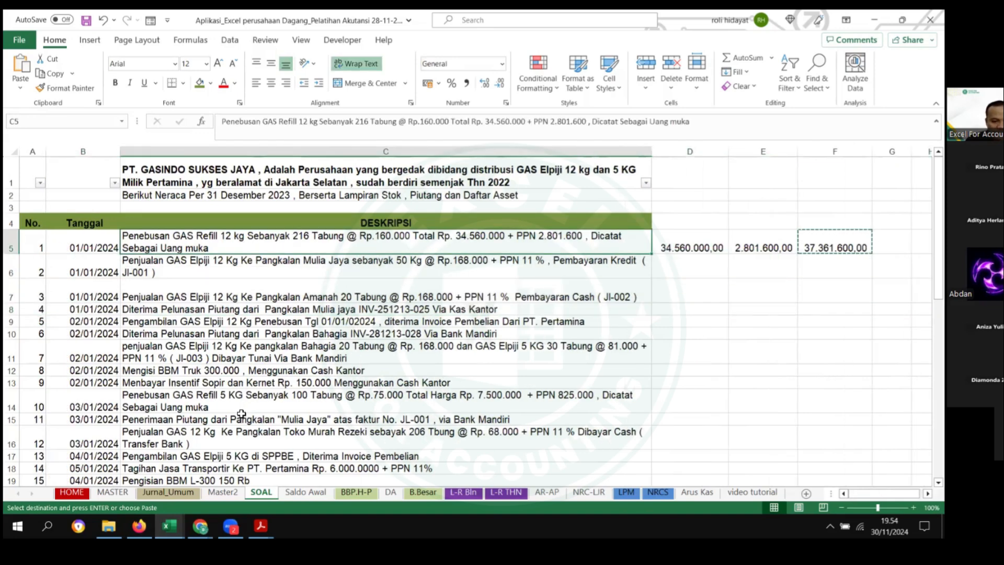
{"action": "left_click", "coordinate": [227, 497]}
{"action": "key", "text": "ctrl+Page_Up"}
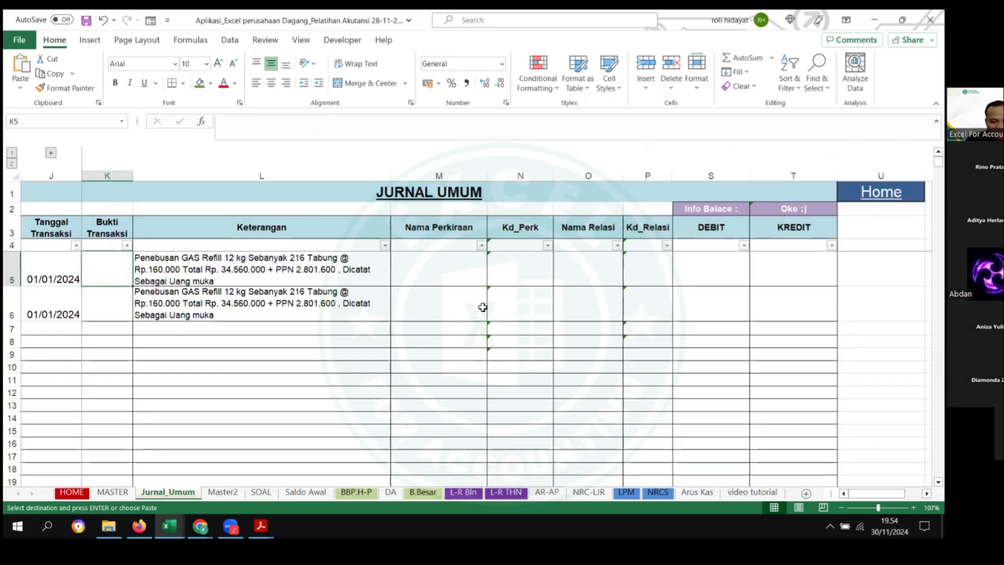
{"action": "left_click_drag", "start_coordinate": [687, 270], "coordinate": [510, 273]}
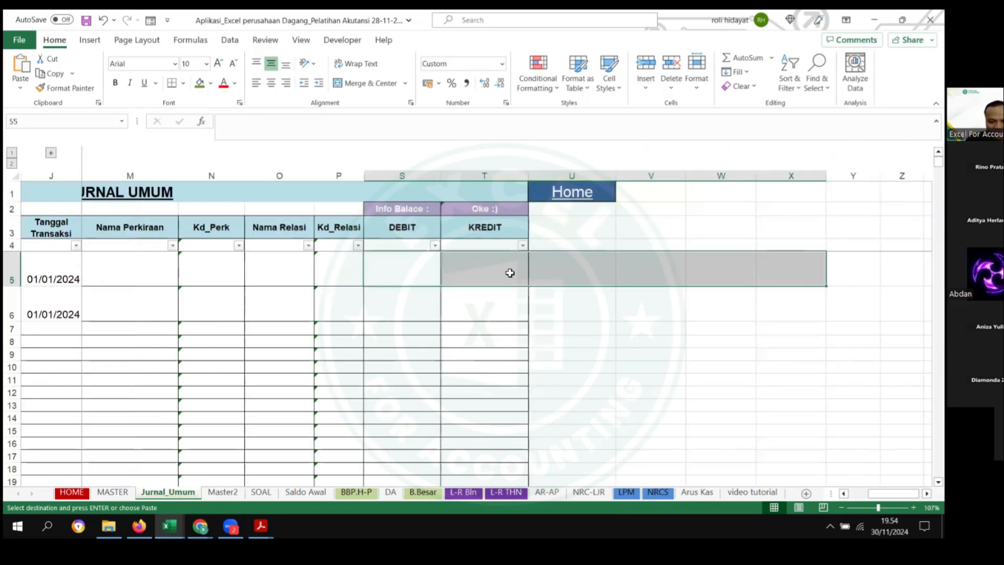
{"action": "right_click", "coordinate": [401, 268]}
{"action": "left_click", "coordinate": [364, 309]}
{"action": "left_click", "coordinate": [410, 274]}
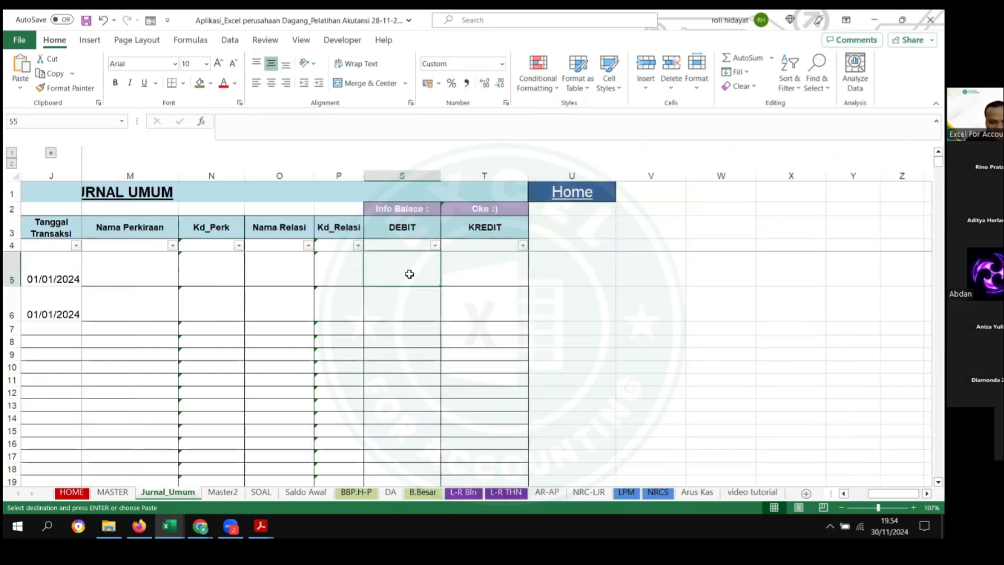
{"action": "right_click", "coordinate": [410, 274]}
{"action": "left_click", "coordinate": [457, 209]}
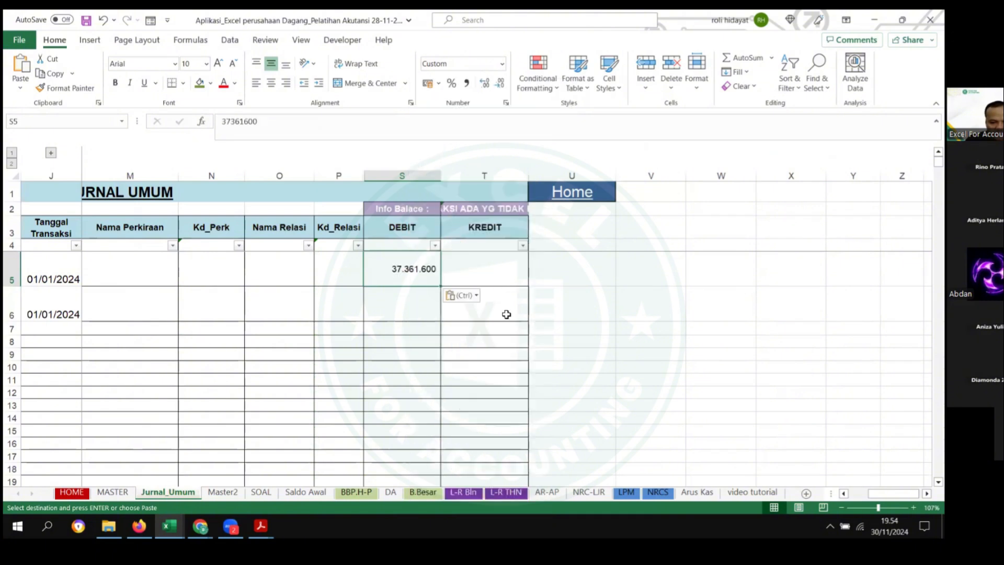
Step: Enter the matching credit in cell T6 of Jurnal_Umum with the formula =S5
{"action": "left_click", "coordinate": [503, 313]}
{"action": "type", "text": "37.361.600,00"}
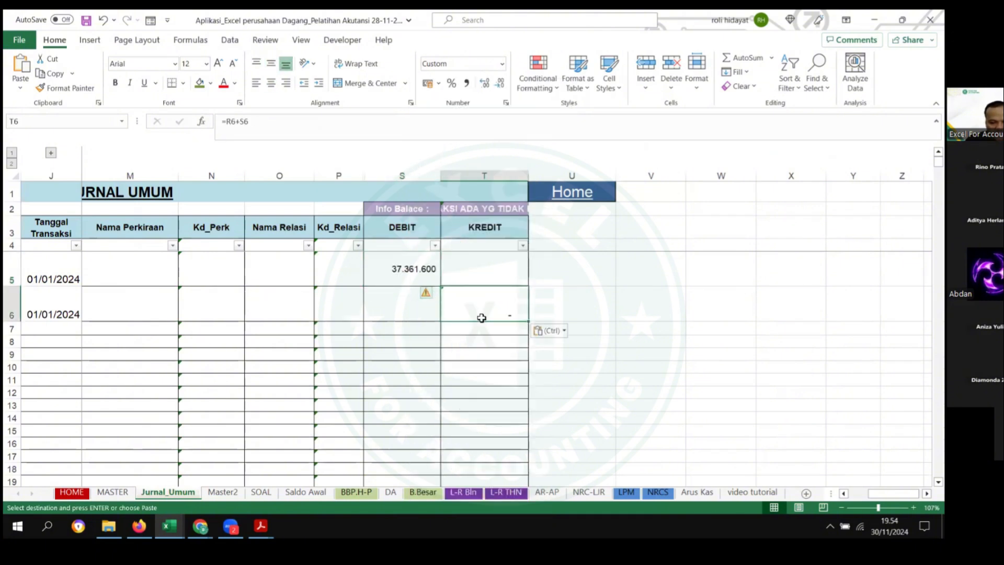
{"action": "type", "text": "="}
{"action": "left_click", "coordinate": [390, 269]}
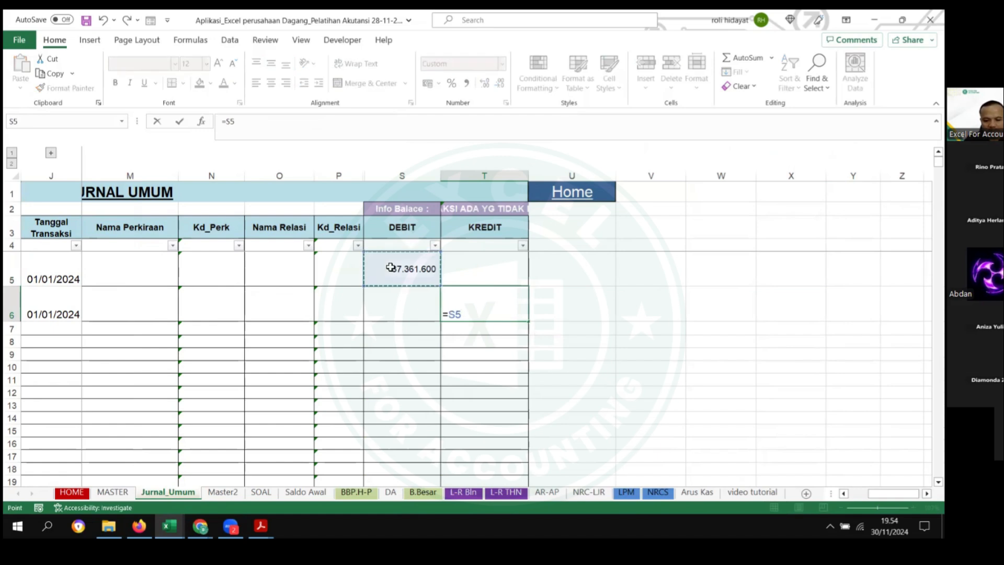
{"action": "key", "text": "Return"}
{"action": "left_click_drag", "start_coordinate": [327, 392], "coordinate": [42, 368]}
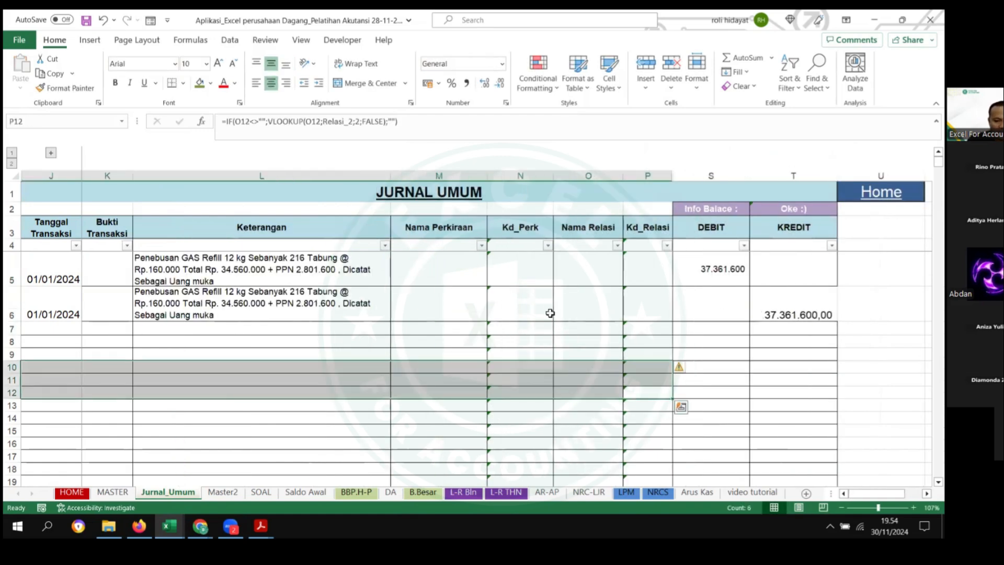
Step: Choose Uang Muka Pembelian as the account name in cell M5 for transaction 1's debit line
{"action": "left_click", "coordinate": [467, 276]}
{"action": "left_click", "coordinate": [493, 281]}
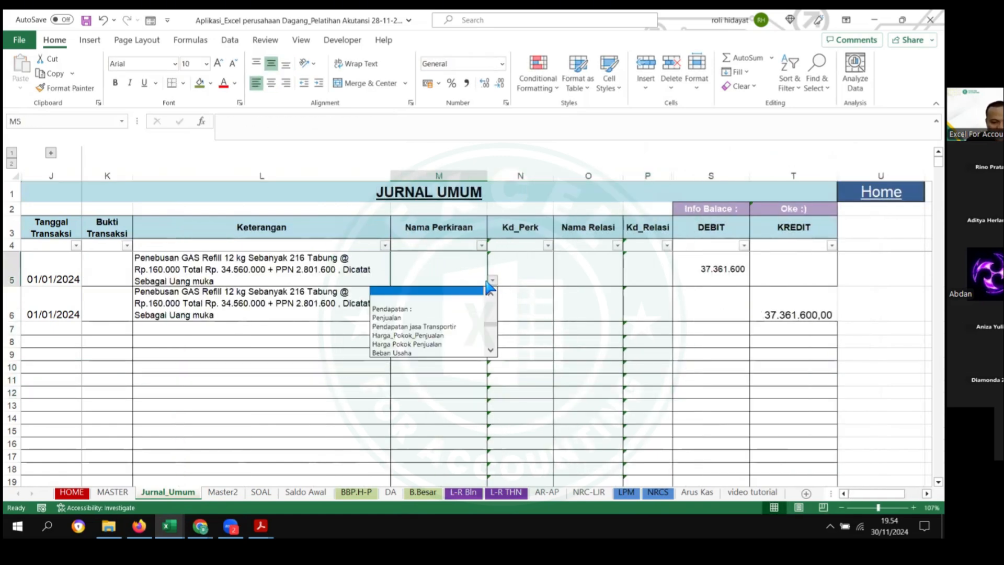
{"action": "scroll", "coordinate": [492, 327], "scroll_direction": "up", "scroll_amount": 1}
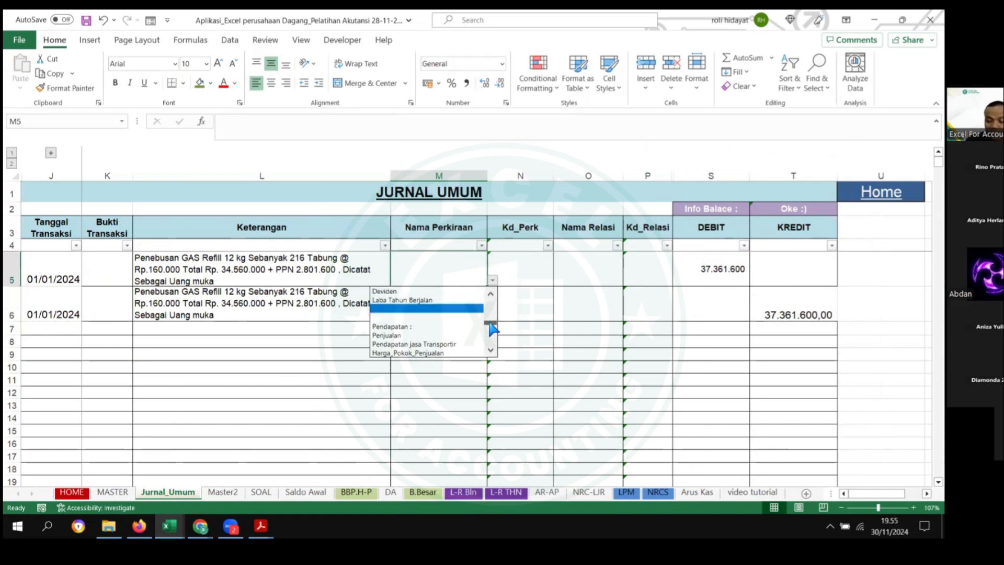
{"action": "scroll", "coordinate": [491, 327], "scroll_direction": "up", "scroll_amount": 1}
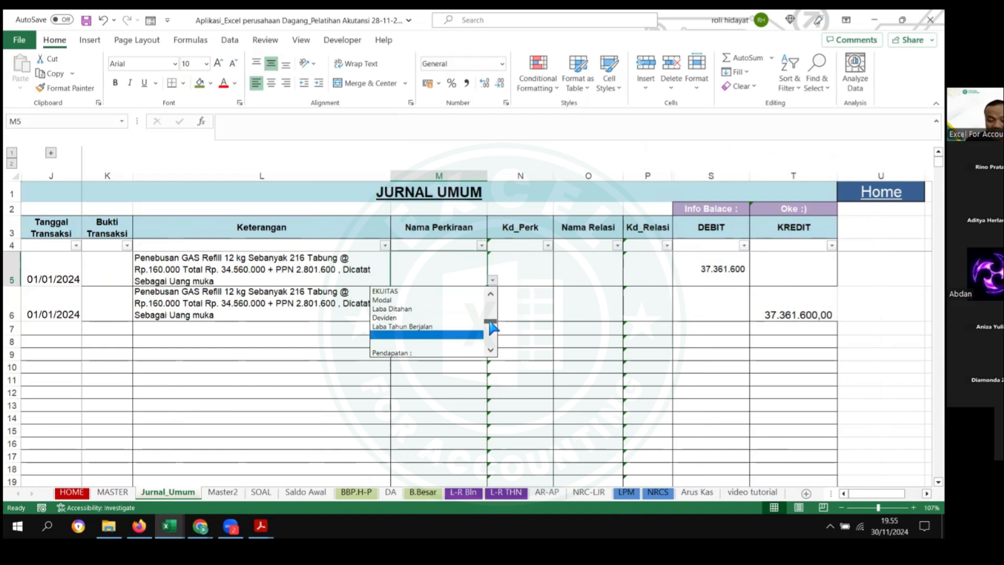
{"action": "left_click_drag", "start_coordinate": [492, 327], "coordinate": [494, 297]}
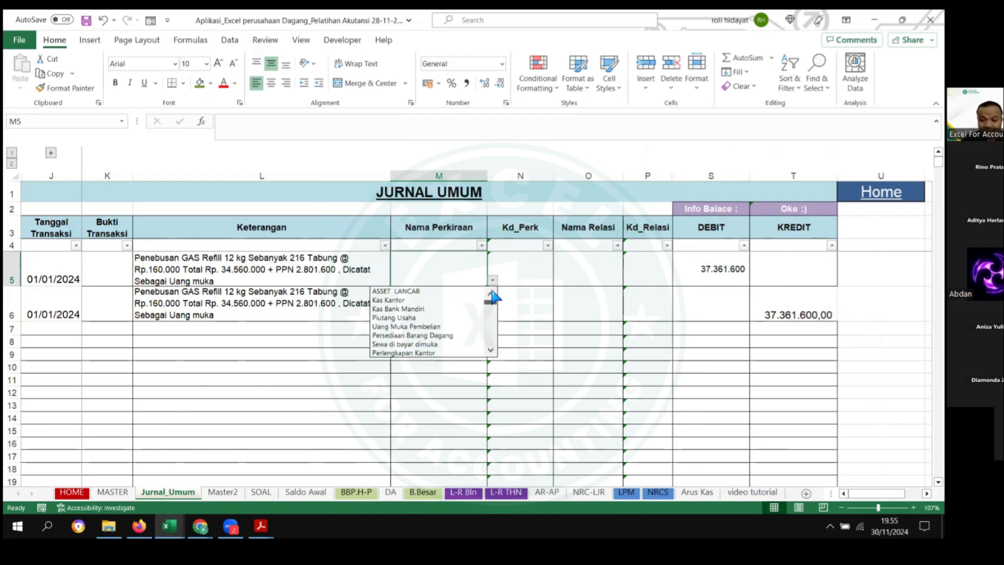
{"action": "left_click", "coordinate": [415, 327]}
Step: Choose Kas Bank Mandiri as the account name in cell M6 for transaction 1's credit line
{"action": "left_click", "coordinate": [474, 310]}
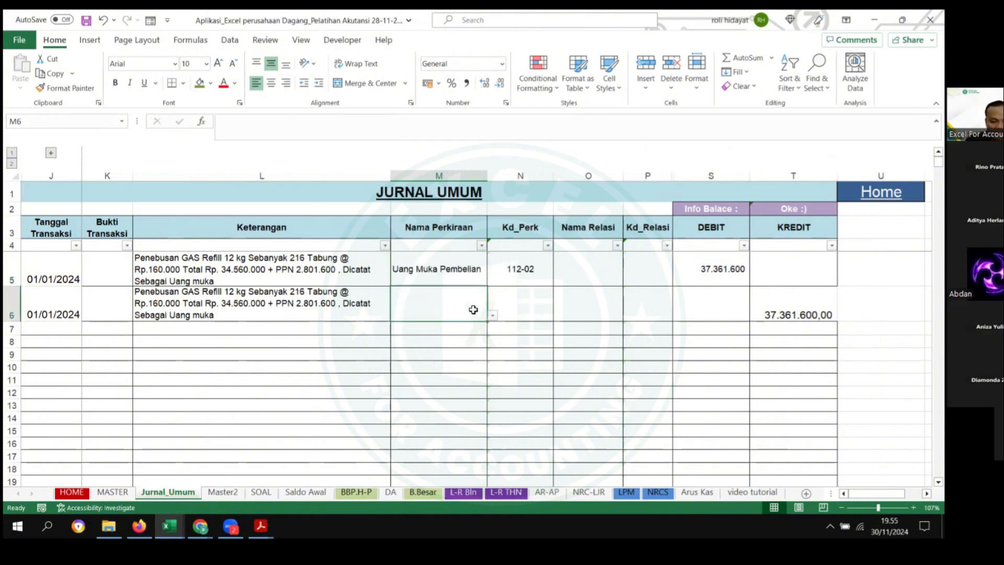
{"action": "left_click", "coordinate": [491, 315]}
{"action": "left_click_drag", "start_coordinate": [495, 358], "coordinate": [495, 337]}
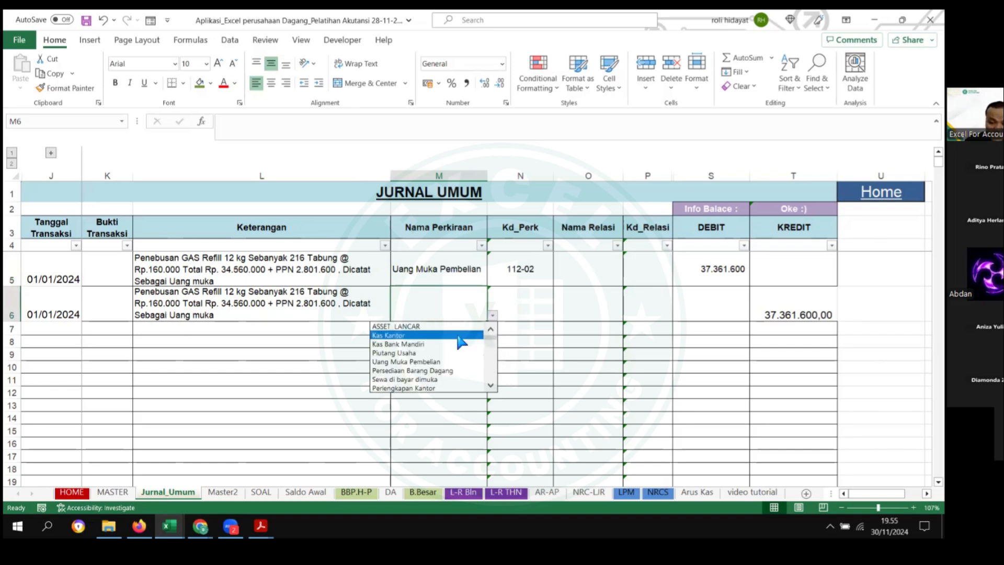
{"action": "left_click", "coordinate": [417, 344]}
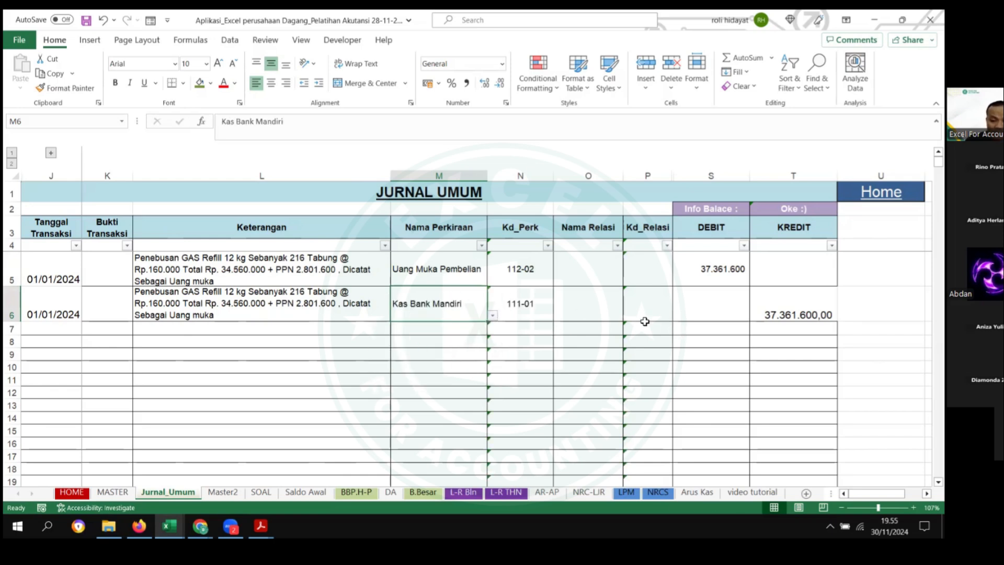
{"action": "left_click_drag", "start_coordinate": [74, 272], "coordinate": [713, 292]}
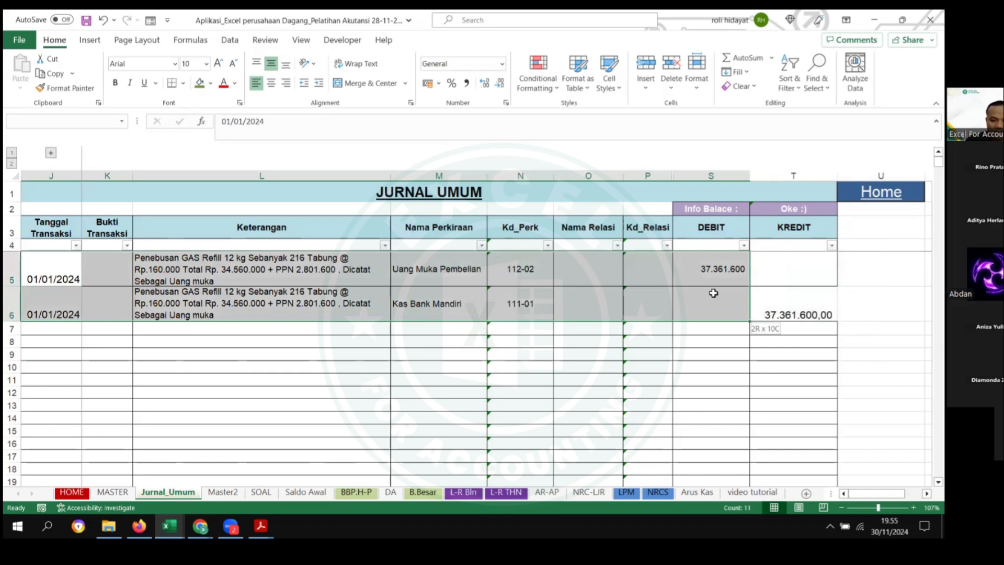
{"action": "left_click", "coordinate": [426, 309]}
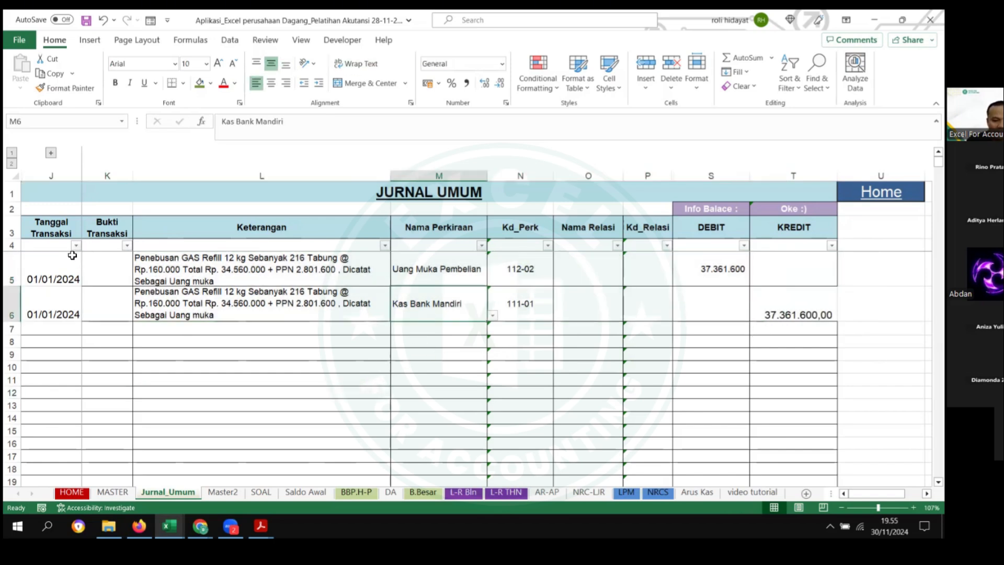
{"action": "left_click_drag", "start_coordinate": [73, 259], "coordinate": [731, 320]}
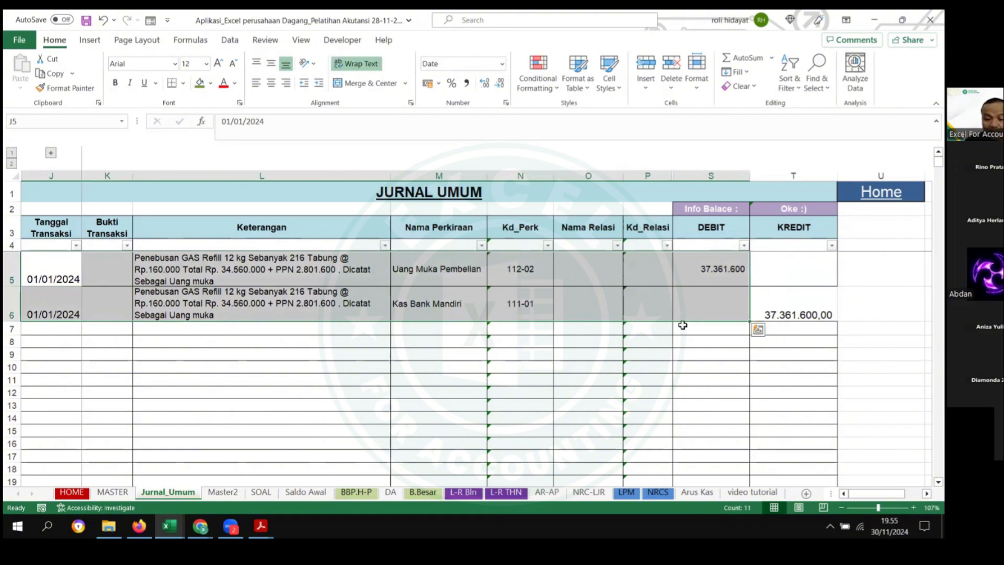
{"action": "left_click", "coordinate": [329, 392]}
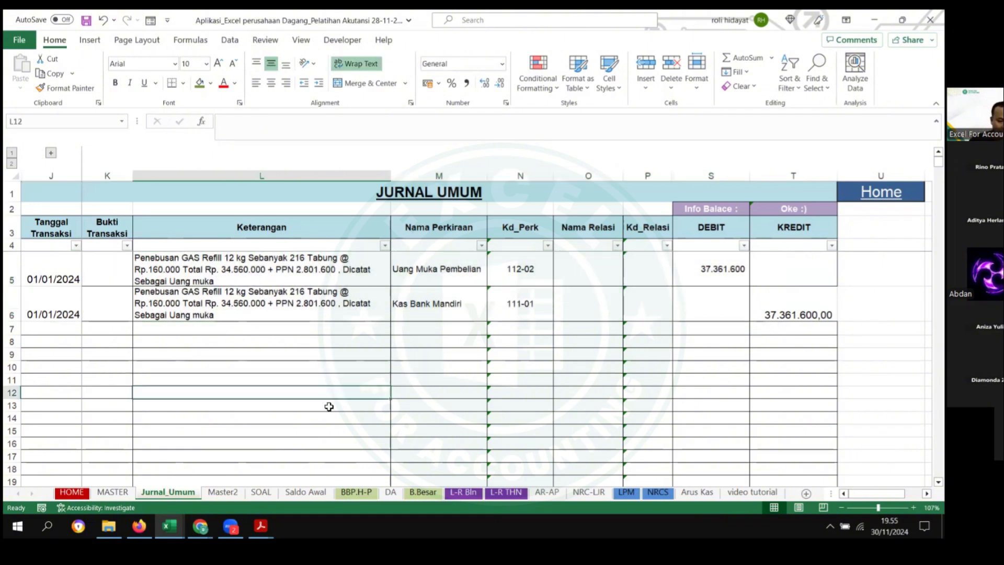
Step: Move transaction 1's amounts in row 5 of the SOAL sheet one column over, so they start in cell E5
{"action": "left_click", "coordinate": [261, 492]}
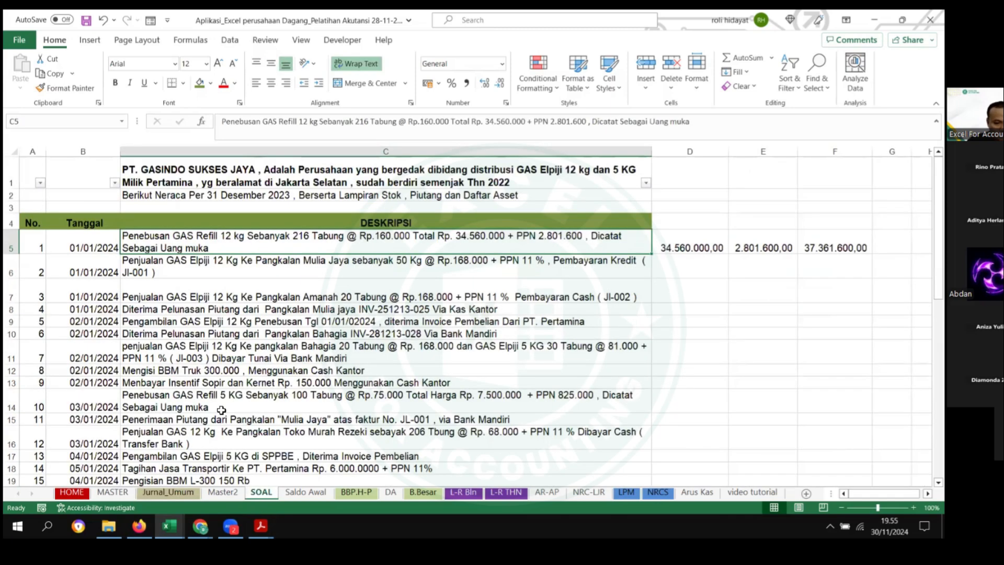
{"action": "left_click", "coordinate": [699, 243]}
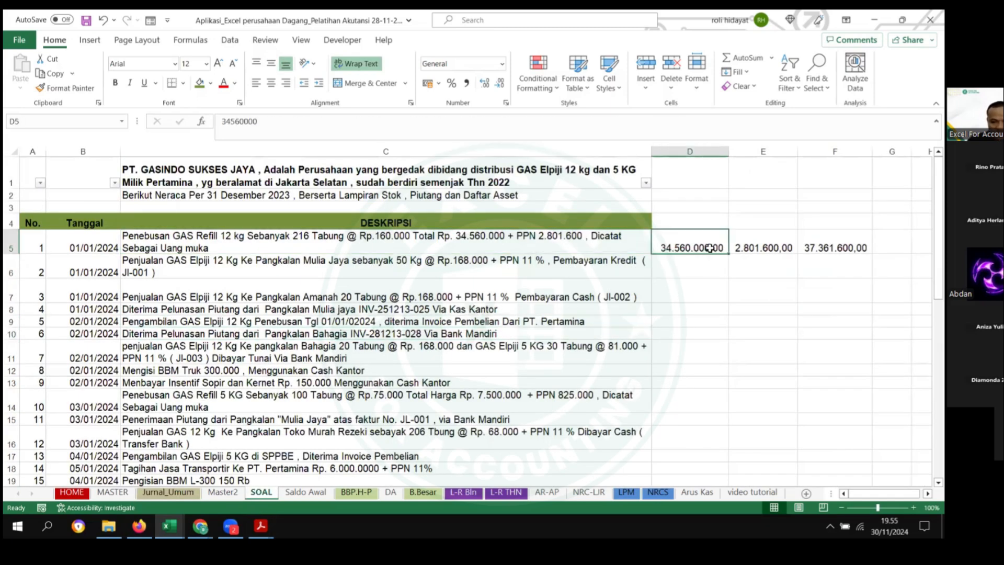
{"action": "left_click_drag", "start_coordinate": [698, 243], "coordinate": [892, 246]}
{"action": "key", "text": "ctrl+x"}
{"action": "left_click", "coordinate": [764, 249]}
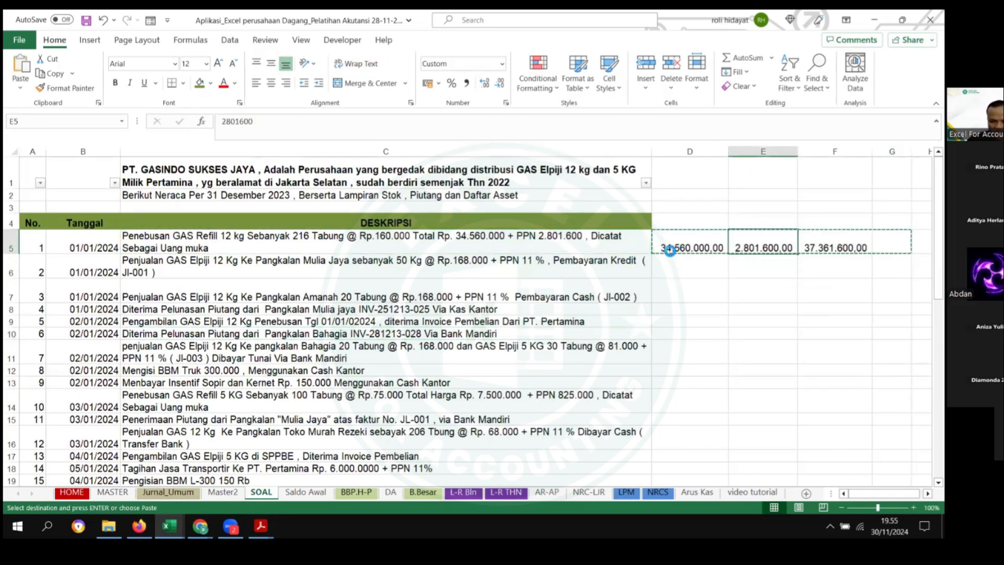
{"action": "key", "text": "ctrl+v"}
Step: Mark transaction 1 as OK in cell D5 of SOAL
{"action": "left_click", "coordinate": [679, 241]}
{"action": "type", "text": "O"}
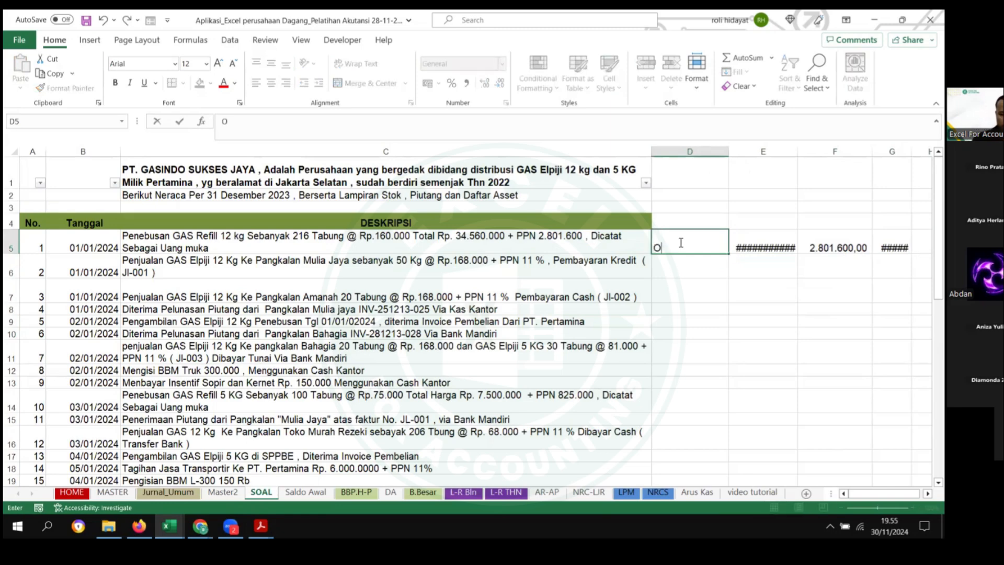
{"action": "left_click", "coordinate": [648, 277]}
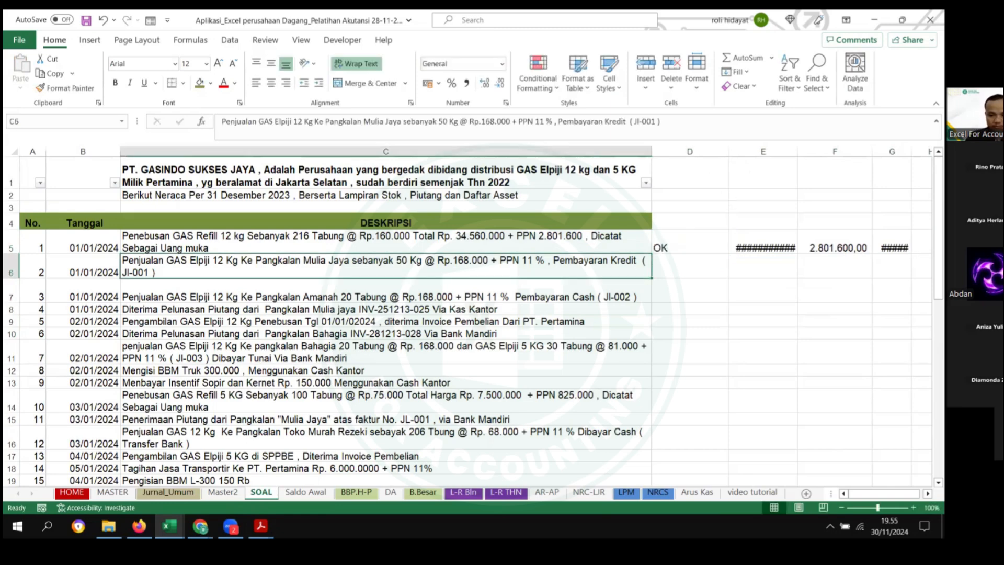
Step: Widen columns E to G of SOAL to fit their amounts
{"action": "left_click_drag", "start_coordinate": [763, 152], "coordinate": [890, 152]}
{"action": "double_click", "coordinate": [797, 151]}
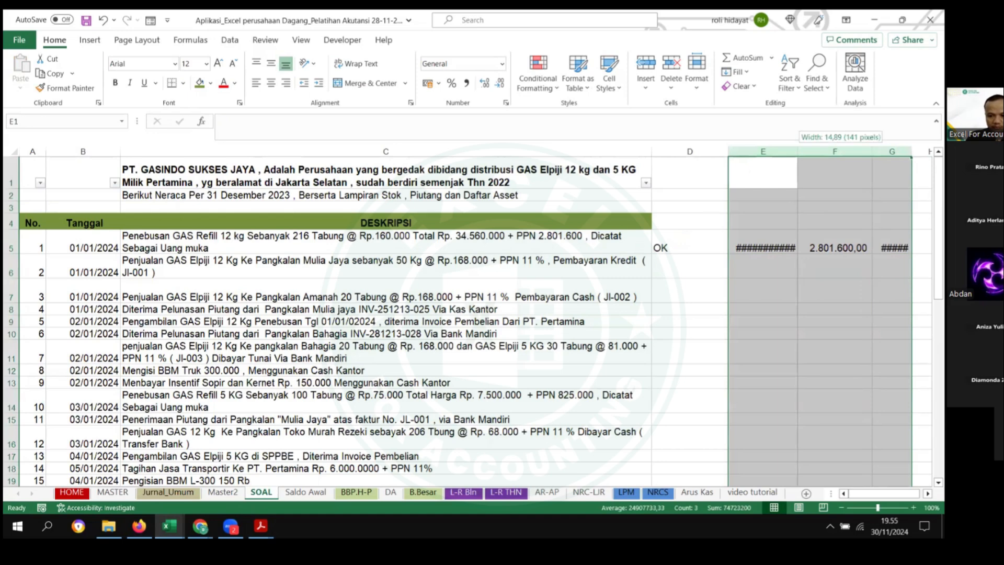
{"action": "left_click", "coordinate": [306, 289]}
Step: Copy transaction 2's description from cell C6 of SOAL into Keterangan cell L8 of Jurnal_Umum
{"action": "left_click", "coordinate": [260, 277]}
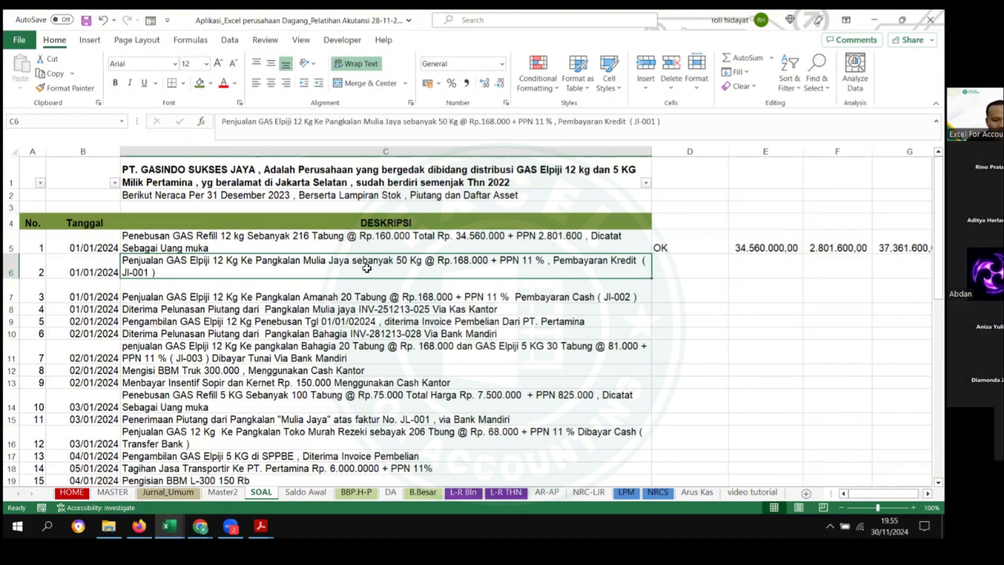
{"action": "triple_click", "coordinate": [676, 125]}
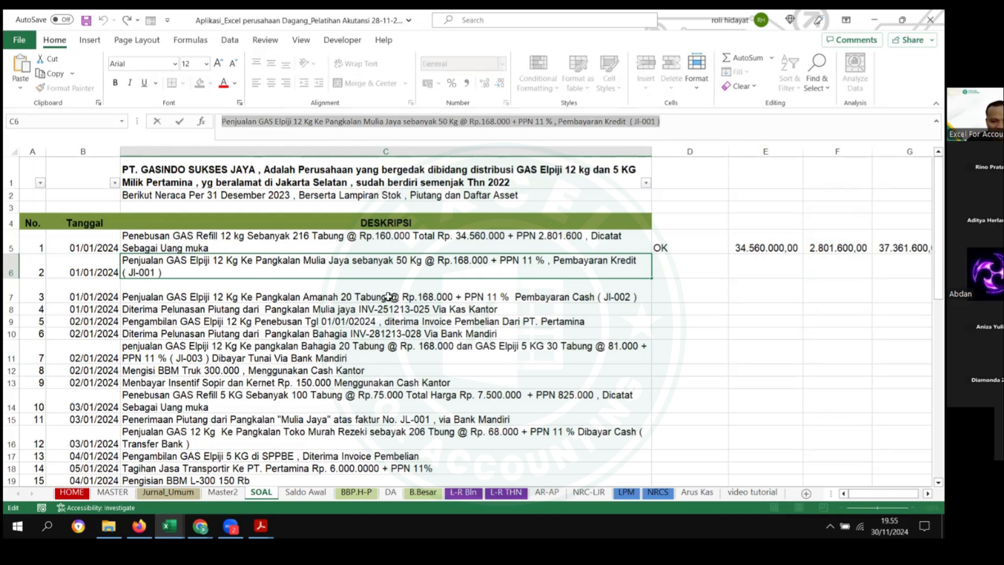
{"action": "key", "text": "Escape"}
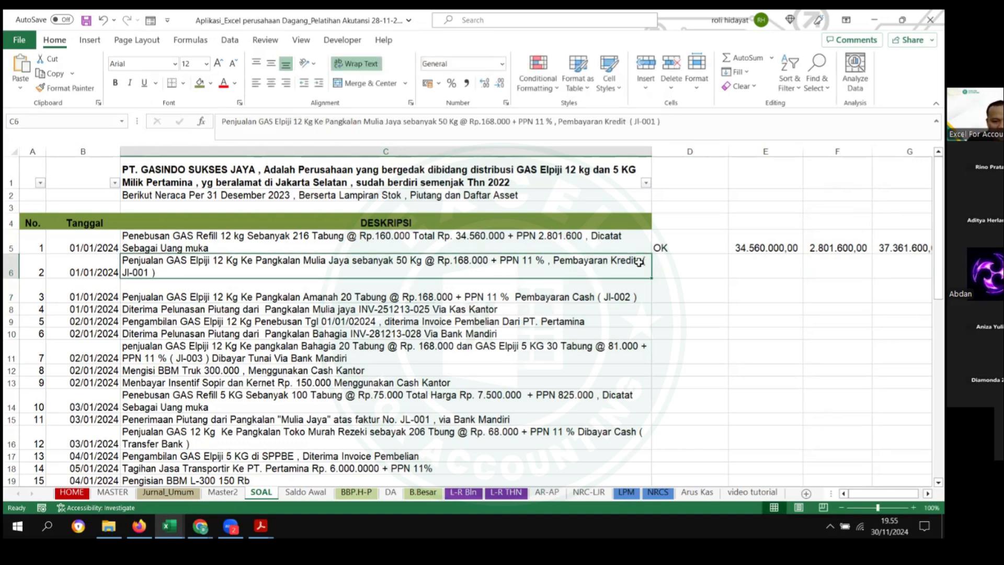
{"action": "left_click", "coordinate": [176, 352]}
{"action": "left_click", "coordinate": [168, 492]}
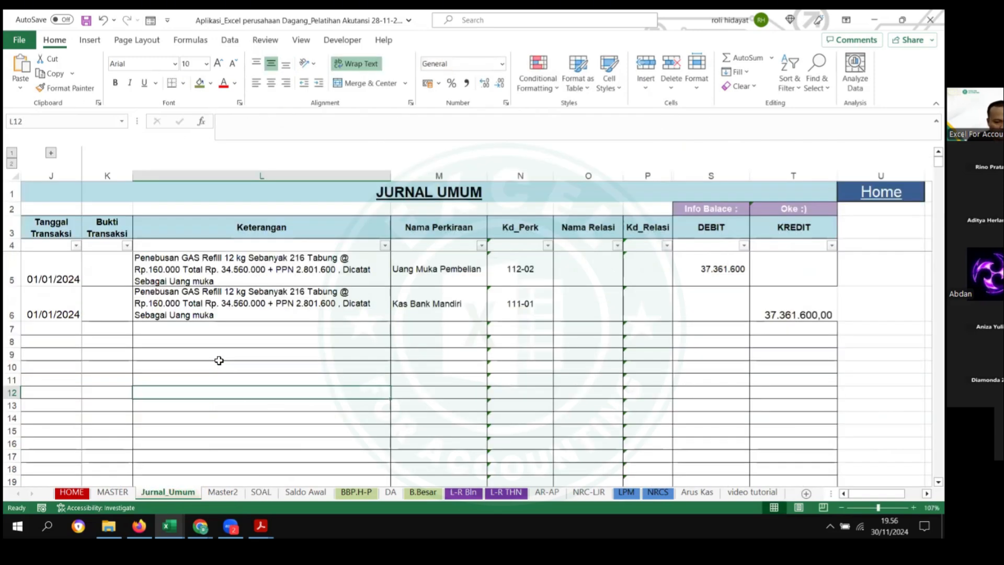
{"action": "left_click", "coordinate": [195, 340]}
{"action": "key", "text": "ctrl+v"}
{"action": "left_click_drag", "start_coordinate": [171, 366], "coordinate": [170, 367]}
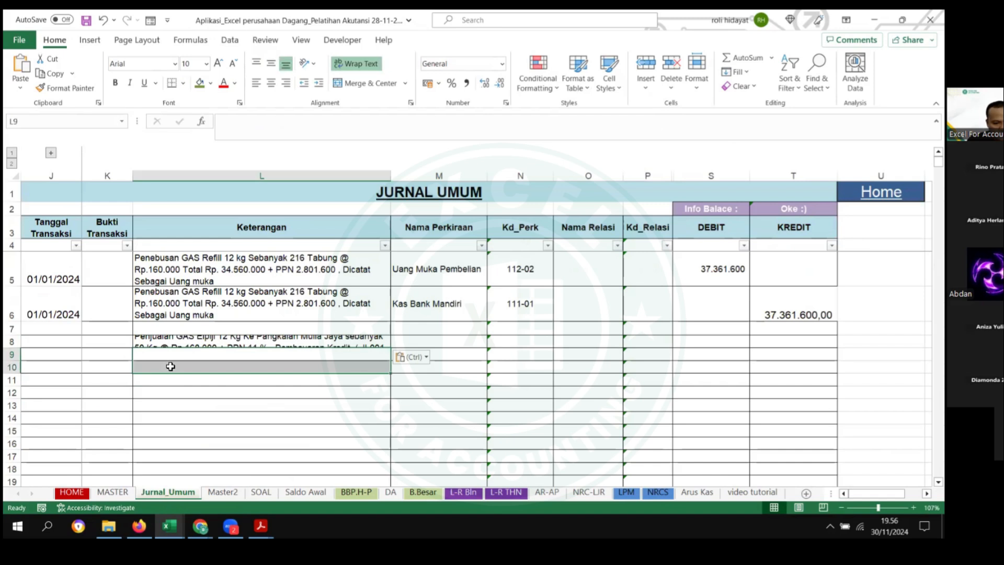
{"action": "key", "text": "ctrl+v"}
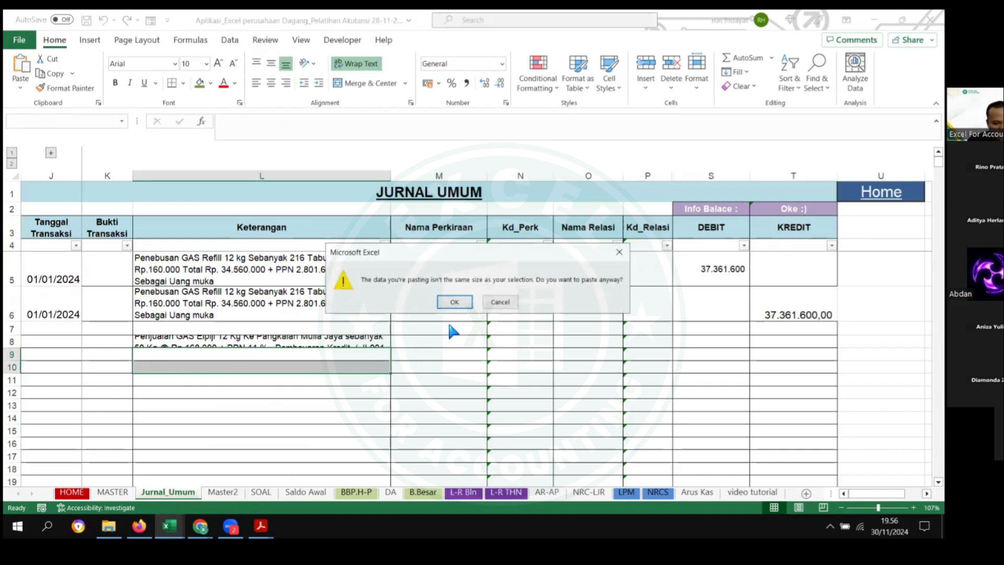
{"action": "left_click", "coordinate": [501, 302]}
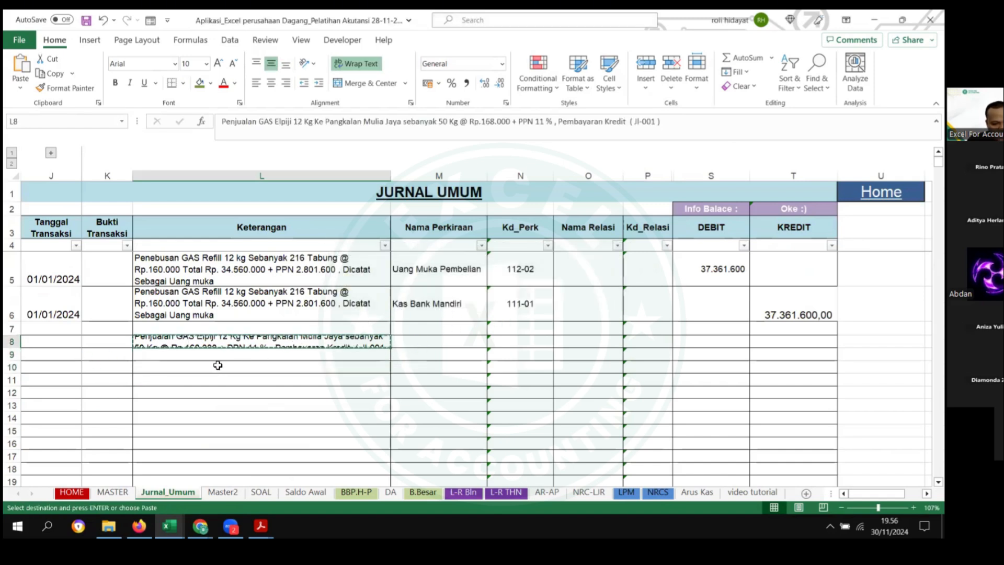
Step: Paste transaction 2's description from L8 into L9 and L10, and fit the heights of rows 8 to 10 to the text
{"action": "left_click", "coordinate": [192, 370]}
{"action": "type", "text": "Penjualan GAS Elpiji 12 Kg Ke Pangkalan Mulia Jaya sebanyak 50 Kg @ Rp.168.000 + PPN 11 % , Pembayaran Kredit  ( Jl-001 )"}
{"action": "left_click", "coordinate": [170, 357]}
{"action": "type", "text": "Penjualan GAS Elpiji 12 Kg Ke Pangkalan Mulia Jaya sebanyak 50 Kg @ Rp.168.000 + PPN 11 % , Pembayaran Kredit  ( Jl-001 )"}
{"action": "key", "text": "Down"}
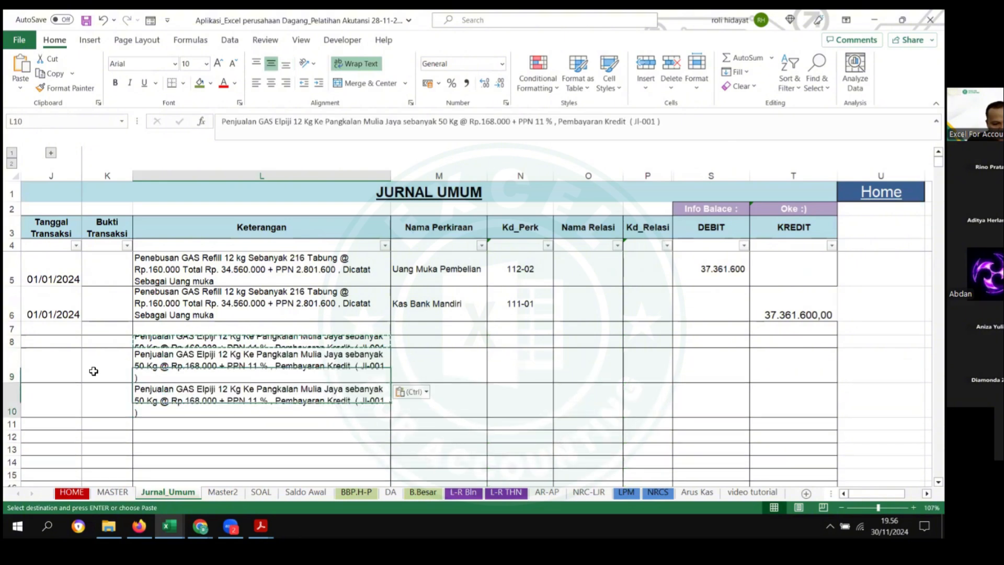
{"action": "left_click_drag", "start_coordinate": [14, 342], "coordinate": [18, 417]}
{"action": "left_click", "coordinate": [211, 387]}
Step: Copy the transaction date 01/01/2024 from cell J6 into cells J8 to J10 for transaction 2
{"action": "left_click", "coordinate": [63, 316]}
{"action": "key", "text": "ctrl+c"}
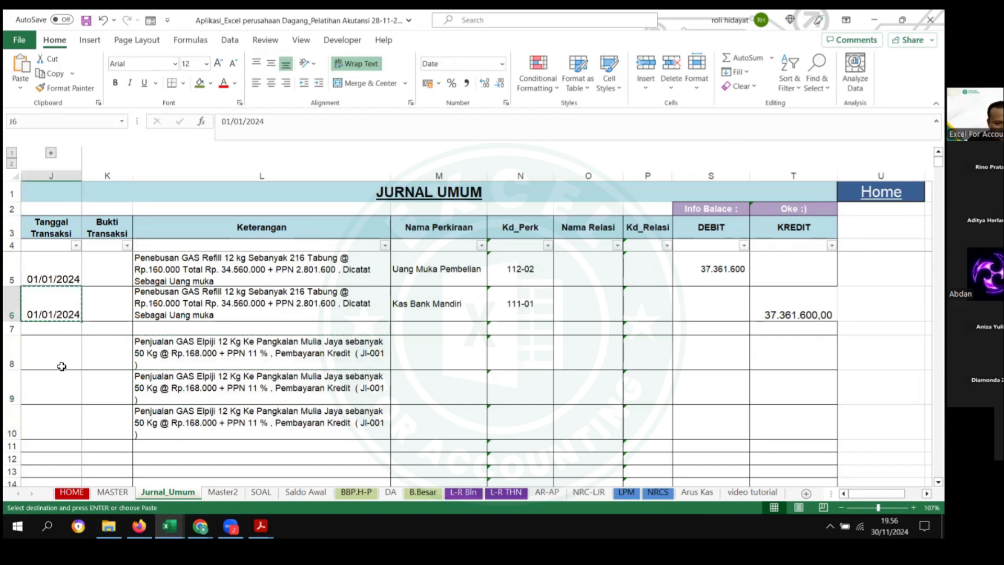
{"action": "left_click_drag", "start_coordinate": [63, 365], "coordinate": [72, 421]}
{"action": "key", "text": "ctrl+v"}
{"action": "left_click", "coordinate": [314, 412]}
{"action": "left_click", "coordinate": [460, 341]}
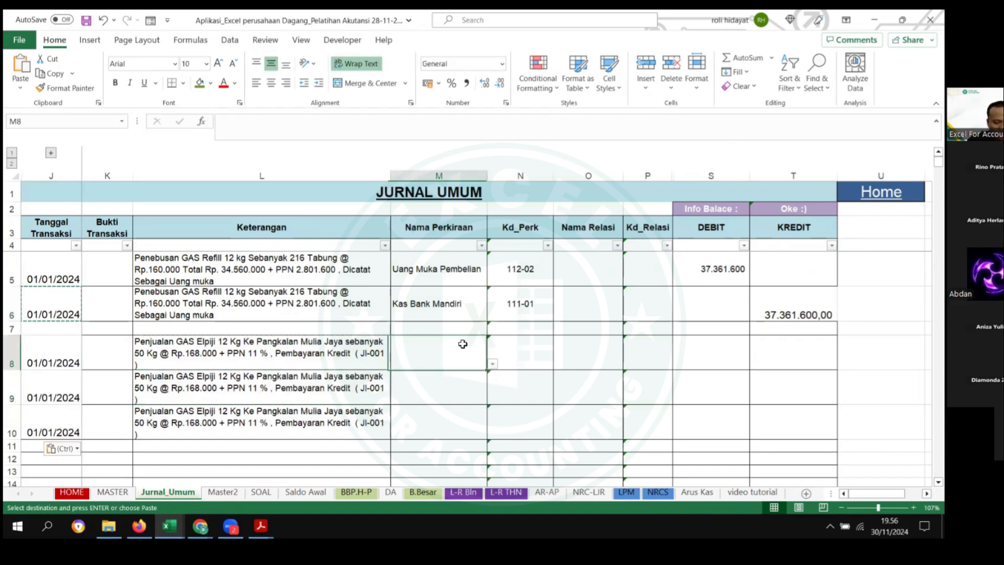
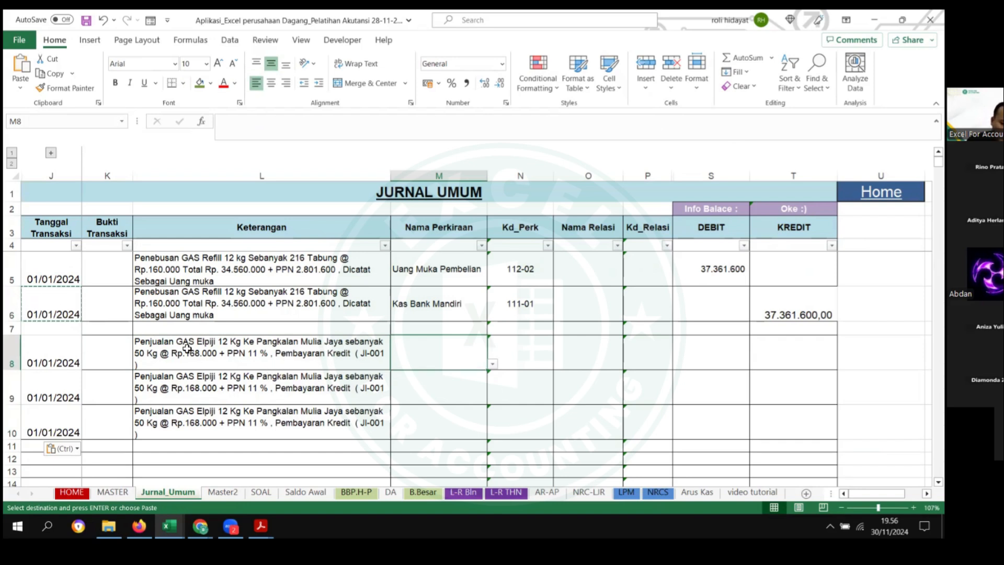
Step: Set transaction 2's account names in Nama Perkiraan to Piutang Usaha in M8 and Penjualan in M9
{"action": "left_click", "coordinate": [339, 343]}
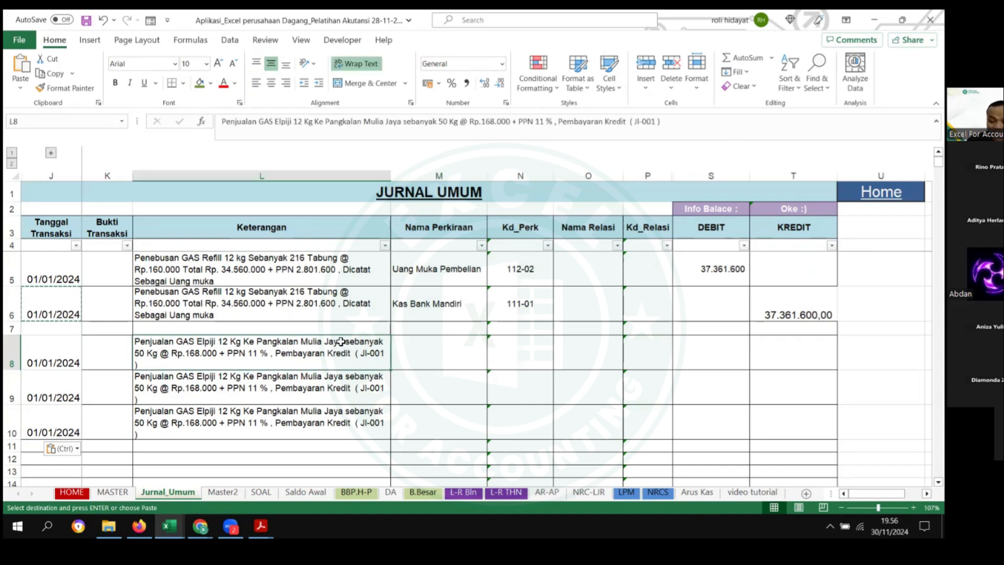
{"action": "left_click", "coordinate": [423, 352]}
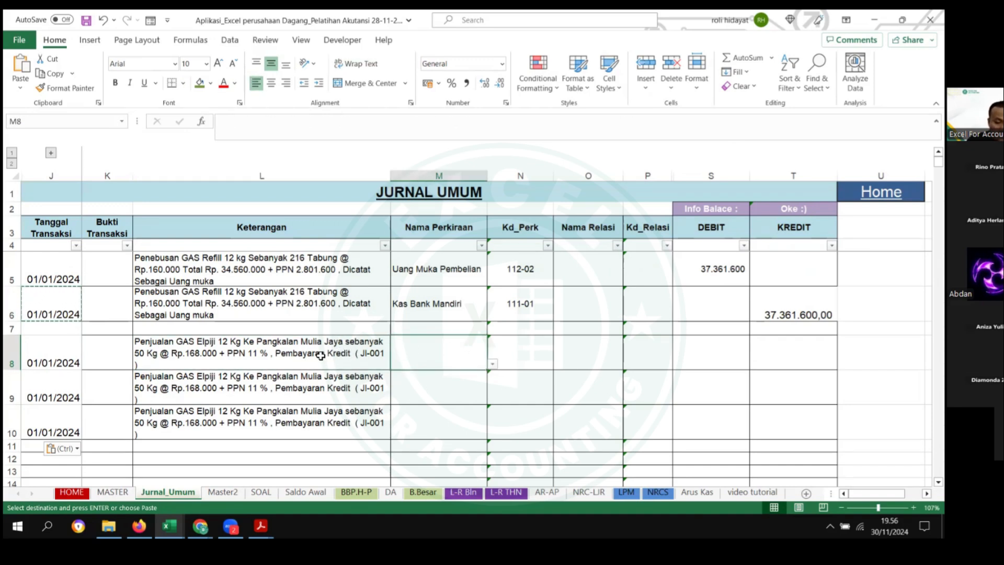
{"action": "left_click", "coordinate": [492, 363]}
{"action": "left_click_drag", "start_coordinate": [489, 401], "coordinate": [493, 385]}
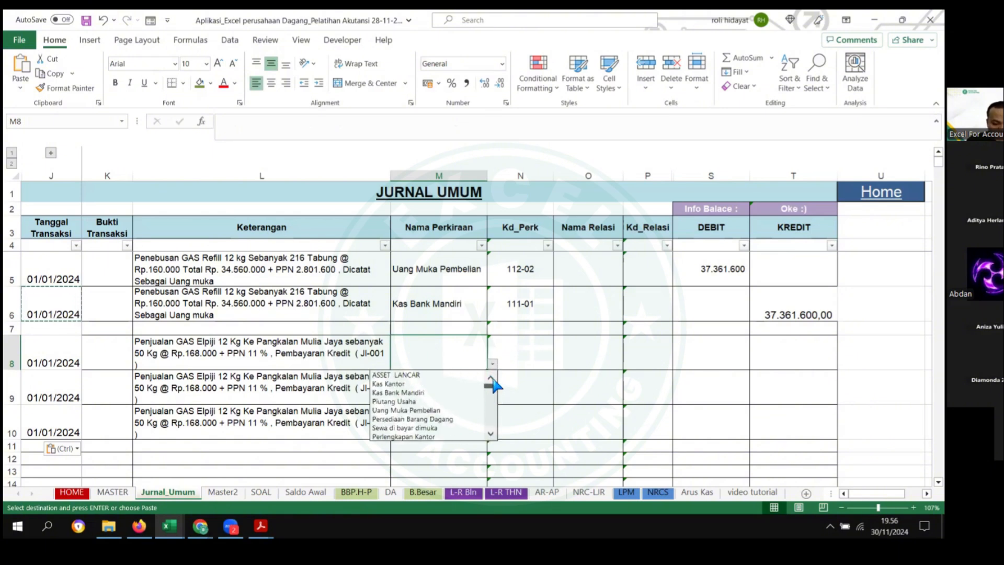
{"action": "left_click", "coordinate": [408, 402]}
{"action": "left_click", "coordinate": [454, 397]}
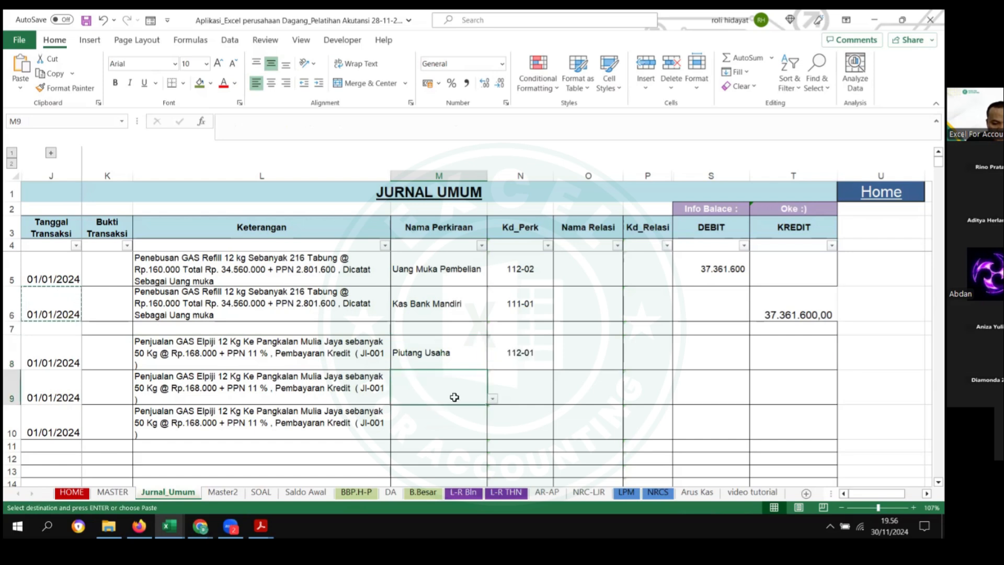
{"action": "left_click", "coordinate": [492, 399]}
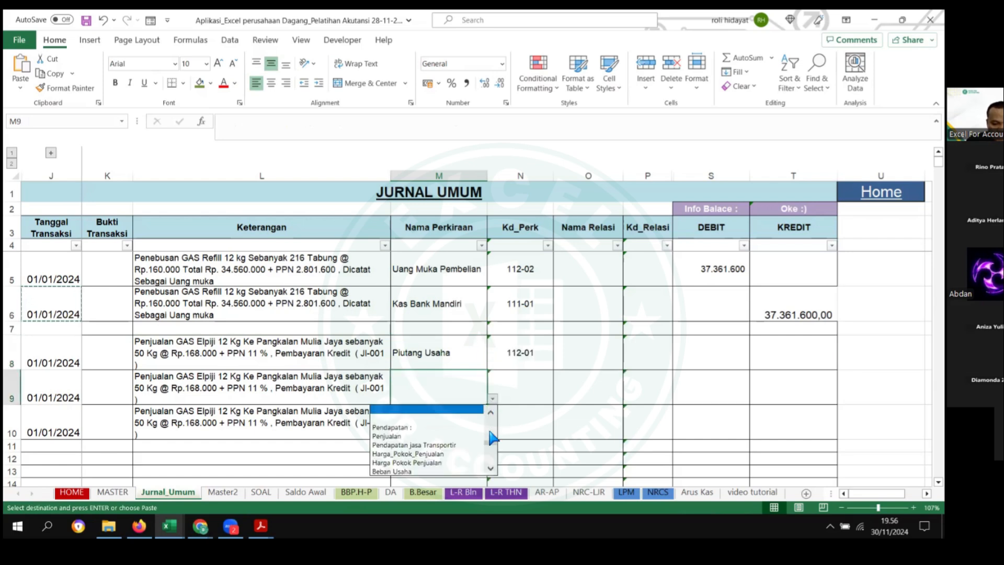
{"action": "left_click_drag", "start_coordinate": [489, 430], "coordinate": [490, 445]}
{"action": "left_click", "coordinate": [413, 453]}
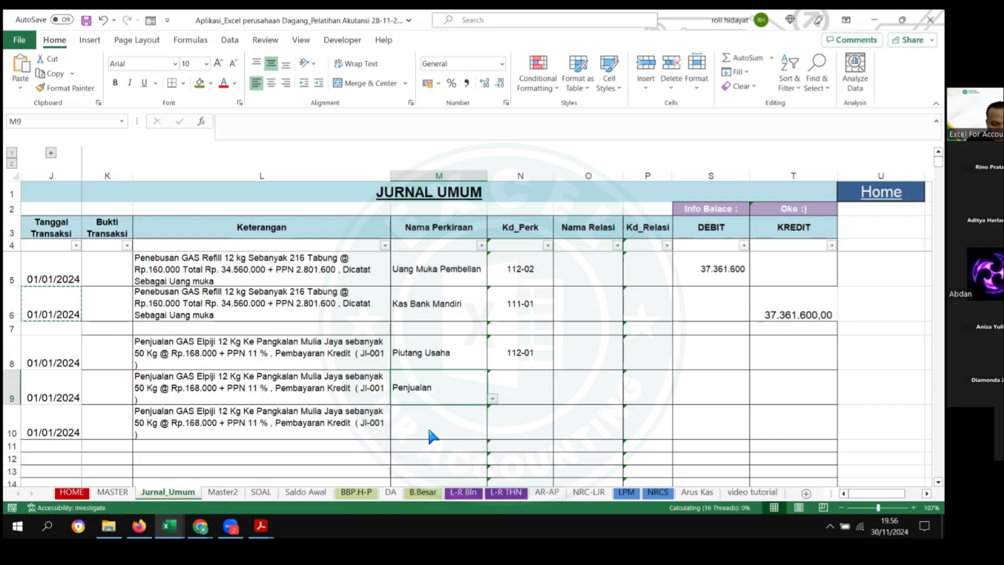
Step: Set the account name in Nama Perkiraan cell M10 to Utang PPN
{"action": "left_click", "coordinate": [430, 422]}
{"action": "left_click", "coordinate": [493, 434]}
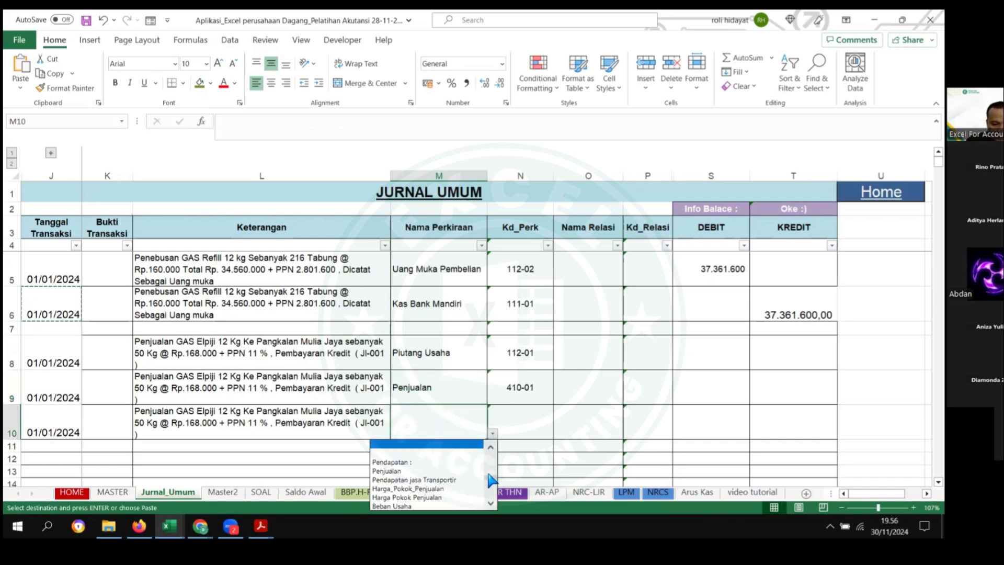
{"action": "scroll", "coordinate": [492, 478], "scroll_direction": "up", "scroll_amount": 3}
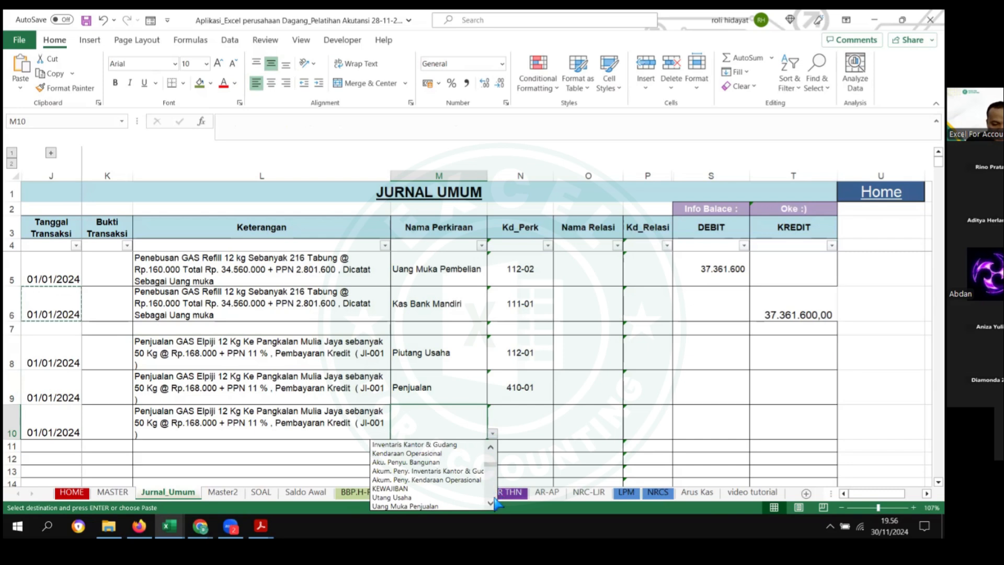
{"action": "scroll", "coordinate": [491, 503], "scroll_direction": "down", "scroll_amount": 5}
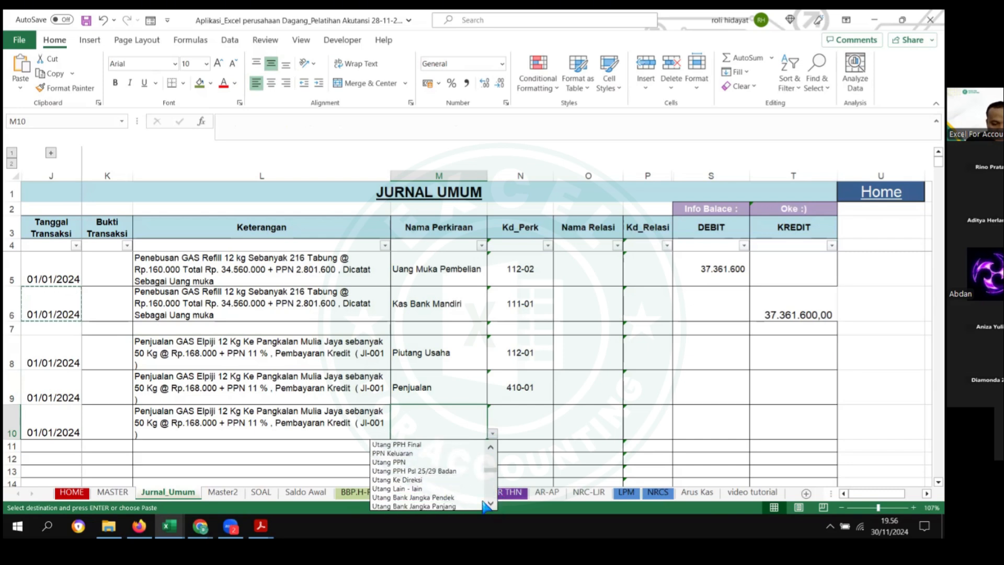
{"action": "left_click", "coordinate": [410, 462]}
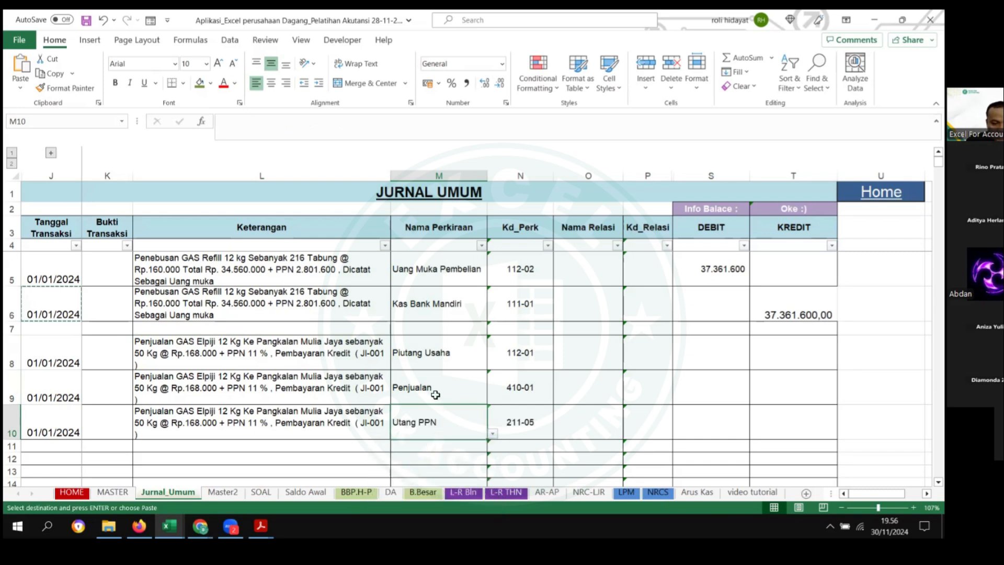
Step: Change the account name in Nama Perkiraan cell M10 to PPN Keluaran
{"action": "left_click", "coordinate": [491, 430]}
{"action": "left_click", "coordinate": [451, 426]}
{"action": "left_click", "coordinate": [493, 434]}
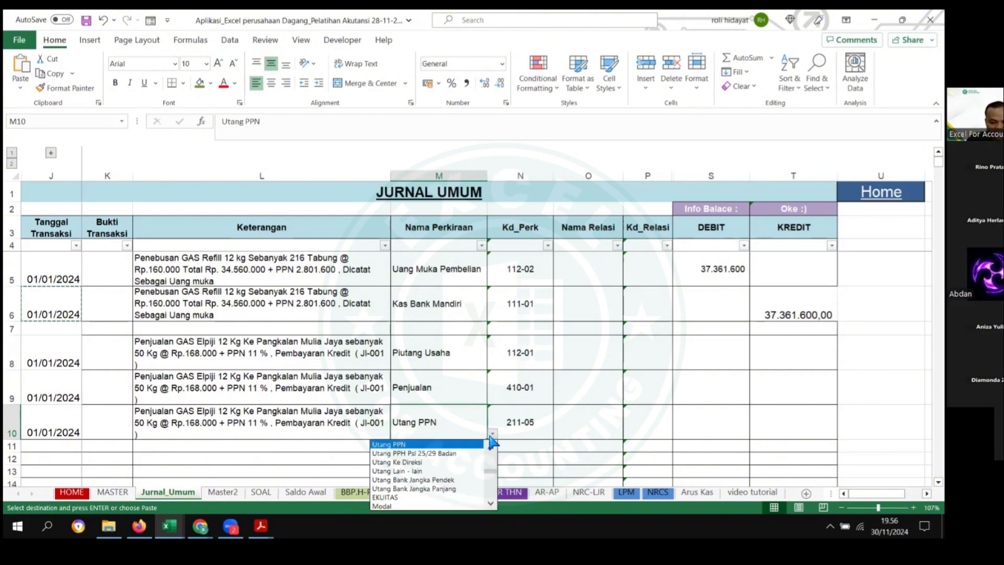
{"action": "left_click", "coordinate": [491, 445]}
{"action": "left_click", "coordinate": [491, 446]}
{"action": "left_click", "coordinate": [412, 454]}
{"action": "key", "text": "Right"}
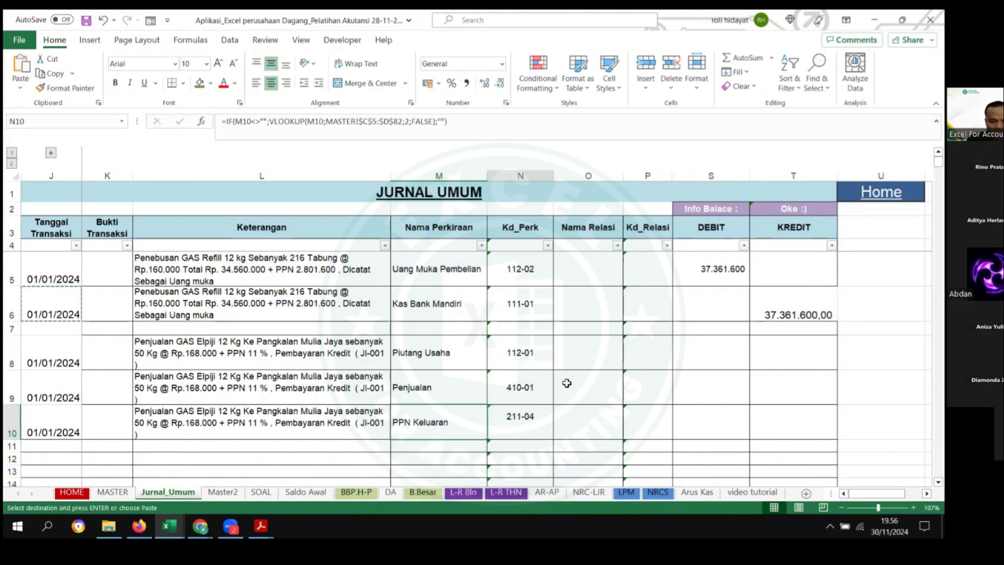
{"action": "left_click", "coordinate": [581, 362]}
{"action": "key", "text": "Right"}
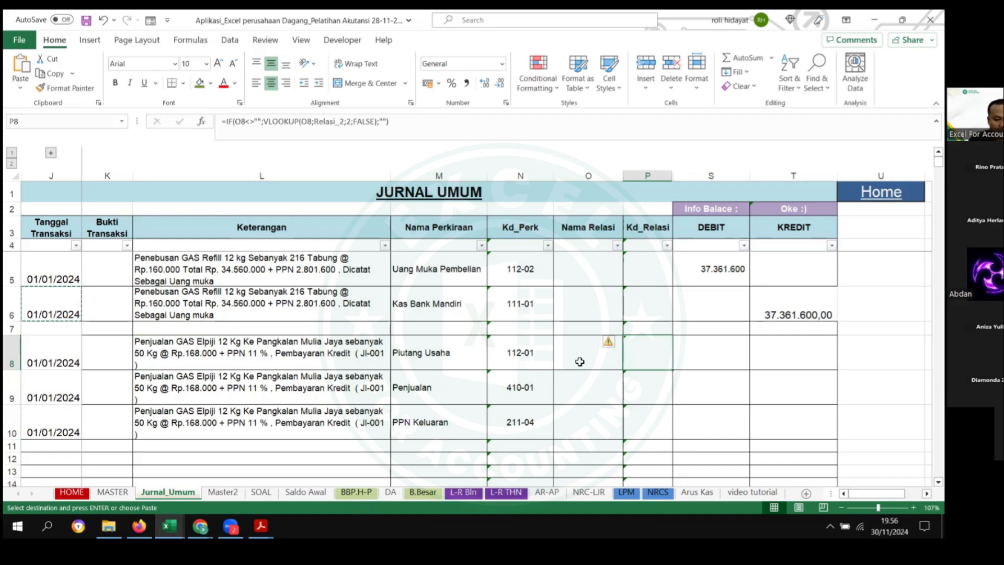
{"action": "key", "text": "Right"}
{"action": "key", "text": "Right"}
{"action": "key", "text": "Right"}
{"action": "key", "text": "Right"}
{"action": "key", "text": "Left"}
{"action": "key", "text": "Left"}
{"action": "key", "text": "Left"}
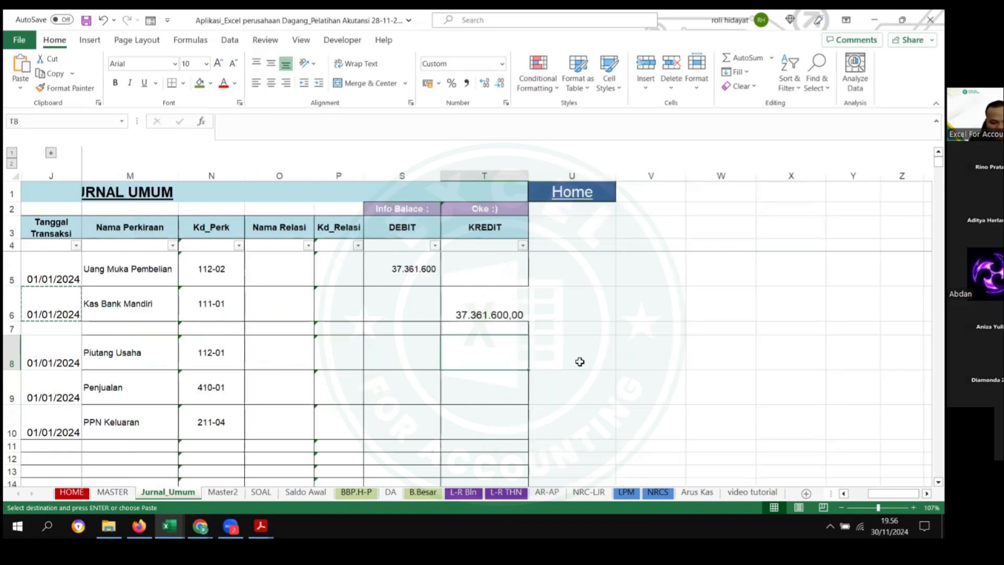
{"action": "key", "text": "Right"}
{"action": "key", "text": "Left"}
{"action": "key", "text": "Right"}
{"action": "key", "text": "Right"}
{"action": "key", "text": "Down"}
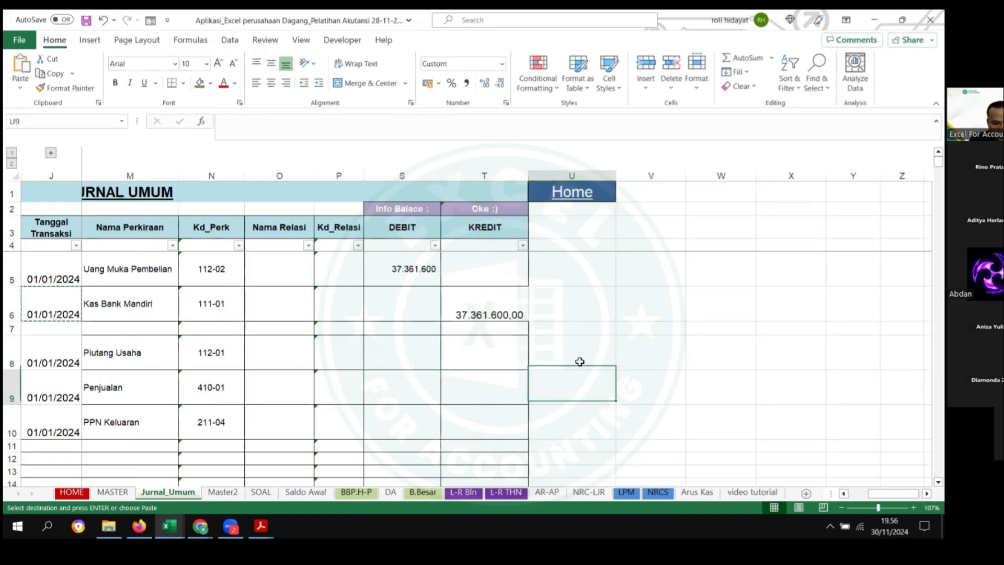
{"action": "key", "text": "Left"}
{"action": "key", "text": "Left"}
{"action": "key", "text": "Left"}
{"action": "key", "text": "Left"}
{"action": "key", "text": "Left"}
{"action": "key", "text": "Left"}
{"action": "key", "text": "Left"}
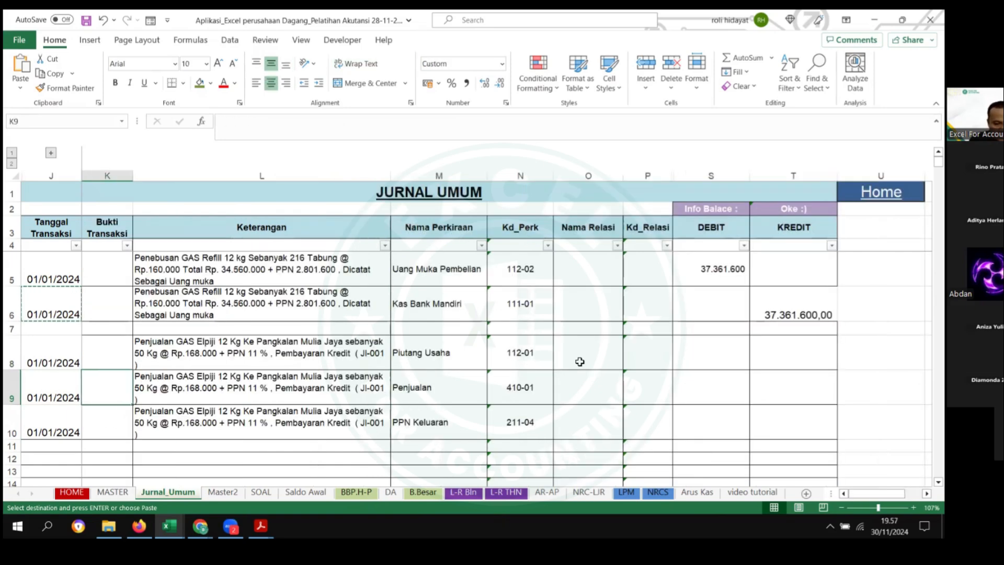
Step: Enter the sales credit in KREDIT cell T9 of the Penjualan row as the formula =168000*50
{"action": "key", "text": "Right"}
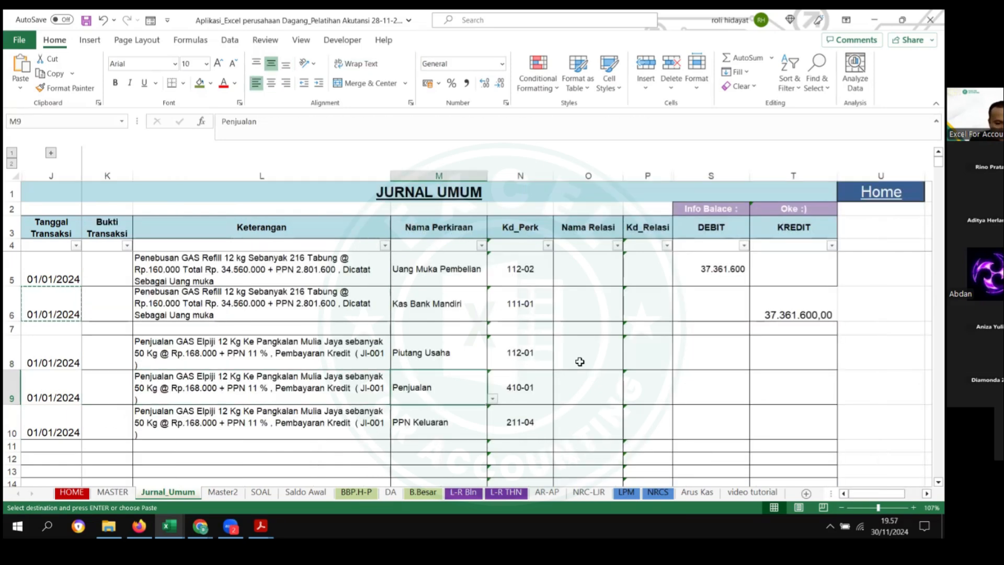
{"action": "key", "text": "Right"}
{"action": "key", "text": "Right"}
{"action": "key", "text": "Right"}
{"action": "key", "text": "Right"}
{"action": "key", "text": "Right"}
{"action": "key", "text": "Right"}
{"action": "key", "text": "Right"}
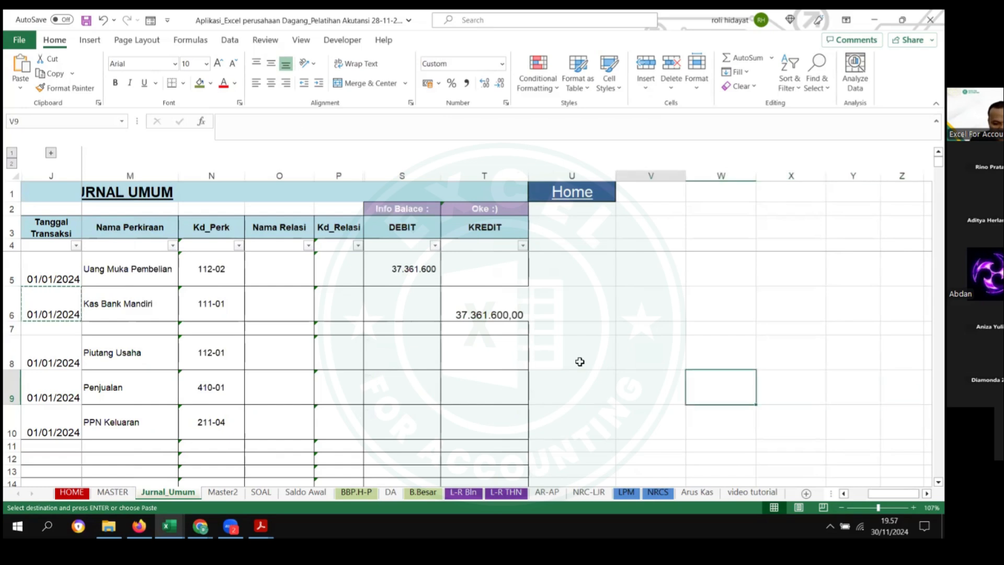
{"action": "key", "text": "Left"}
{"action": "key", "text": "Left"}
{"action": "type", "text": "="}
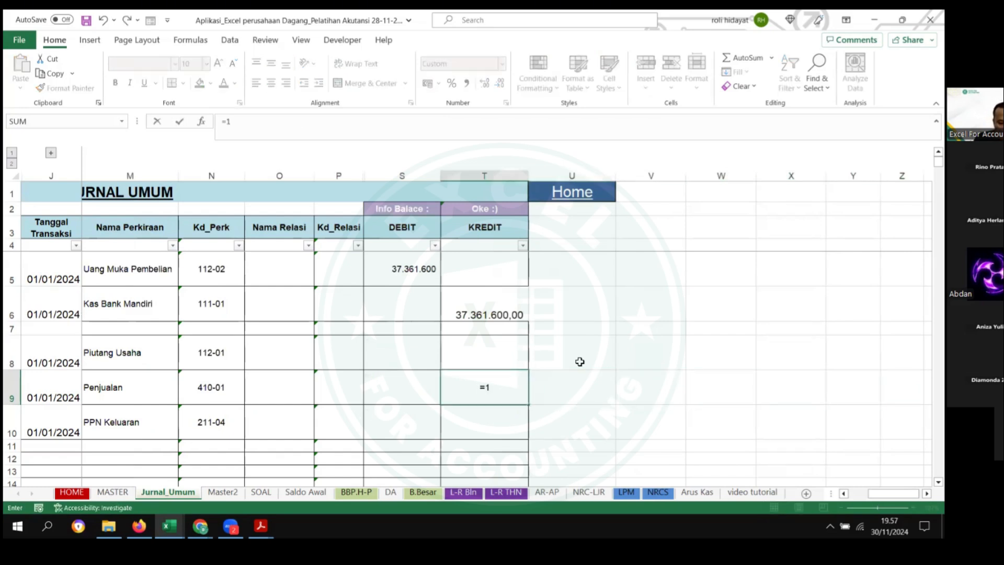
{"action": "type", "text": "168000"}
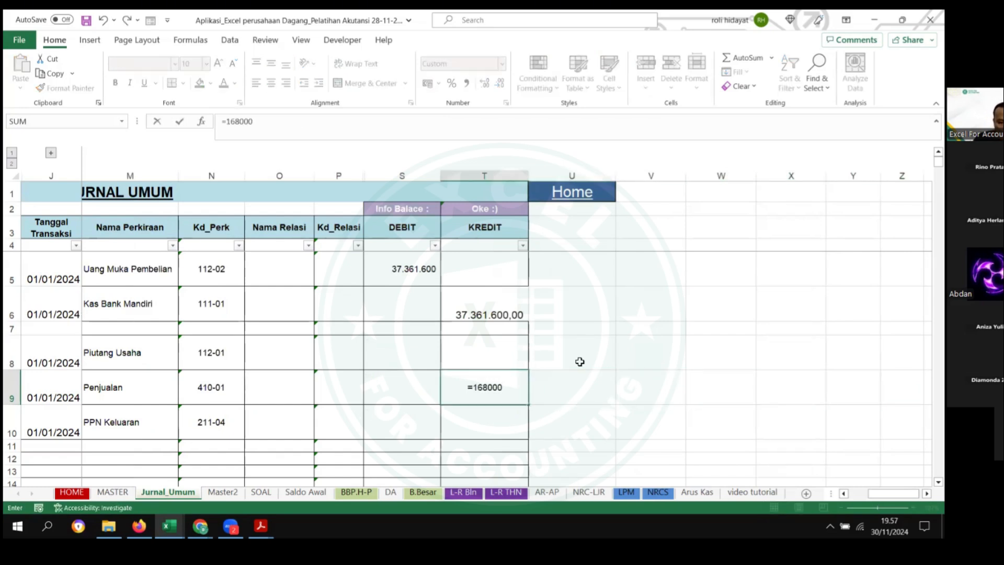
{"action": "type", "text": "*"}
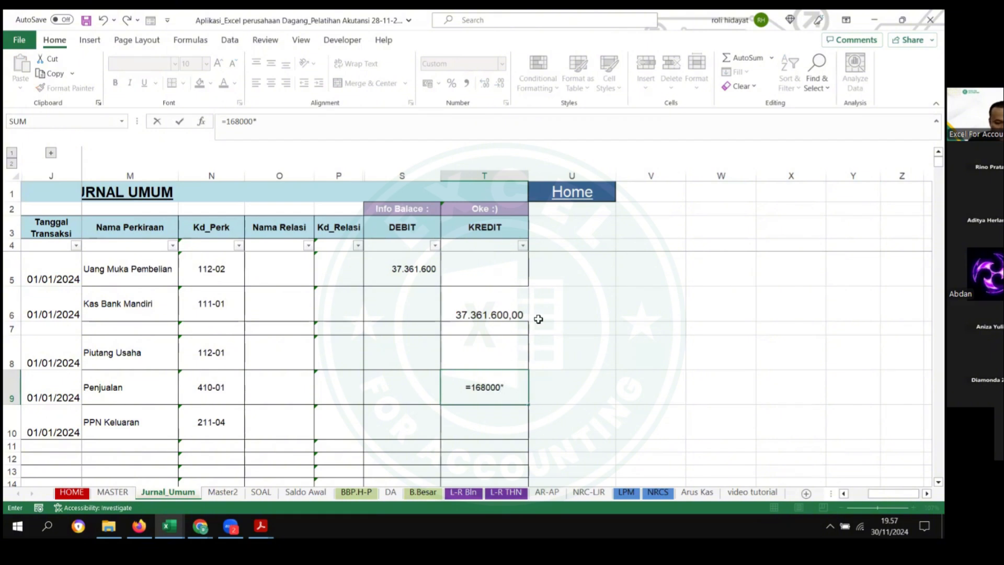
{"action": "type", "text": "50"}
{"action": "key", "text": "Return"}
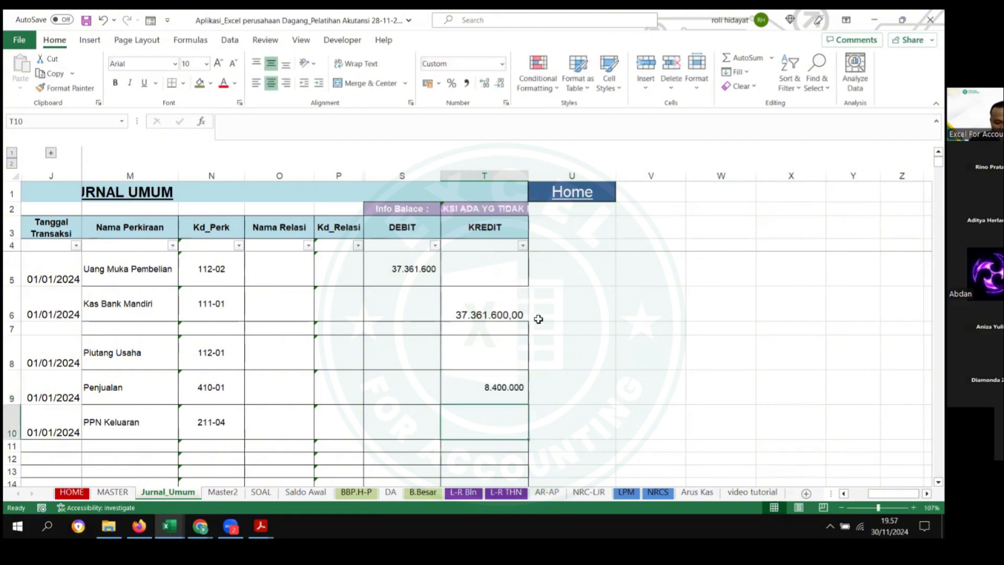
Step: Change the unit after the quantity 50 to Tbg in transaction 2's description in Keterangan cell L9
{"action": "key", "text": "Up"}
{"action": "key", "text": "Left"}
{"action": "key", "text": "Left"}
{"action": "key", "text": "Left"}
{"action": "key", "text": "Left"}
{"action": "key", "text": "Left"}
{"action": "key", "text": "Left"}
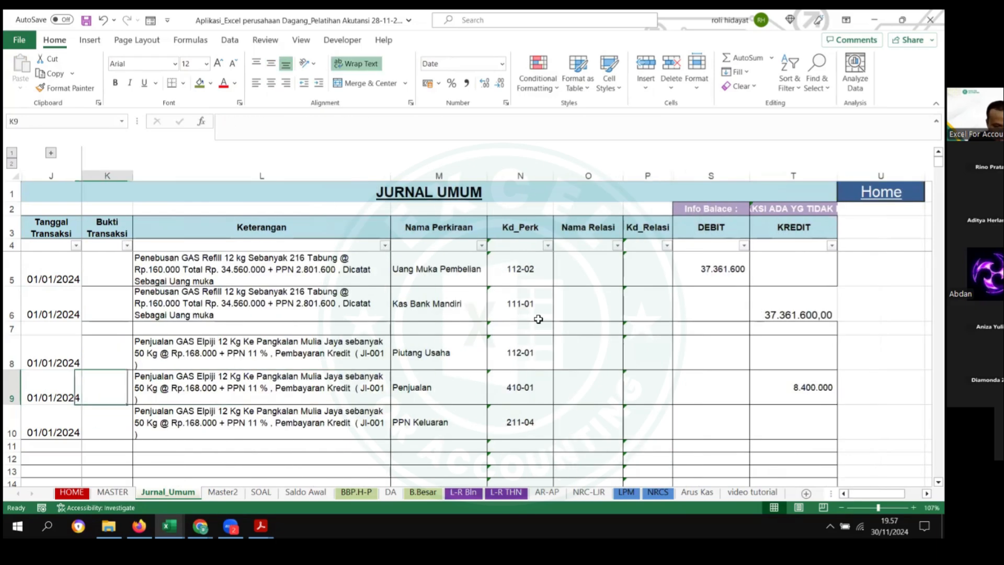
{"action": "key", "text": "Right"}
{"action": "key", "text": "Right"}
{"action": "key", "text": "Right"}
{"action": "key", "text": "Left"}
{"action": "key", "text": "Left"}
{"action": "key", "text": "Left"}
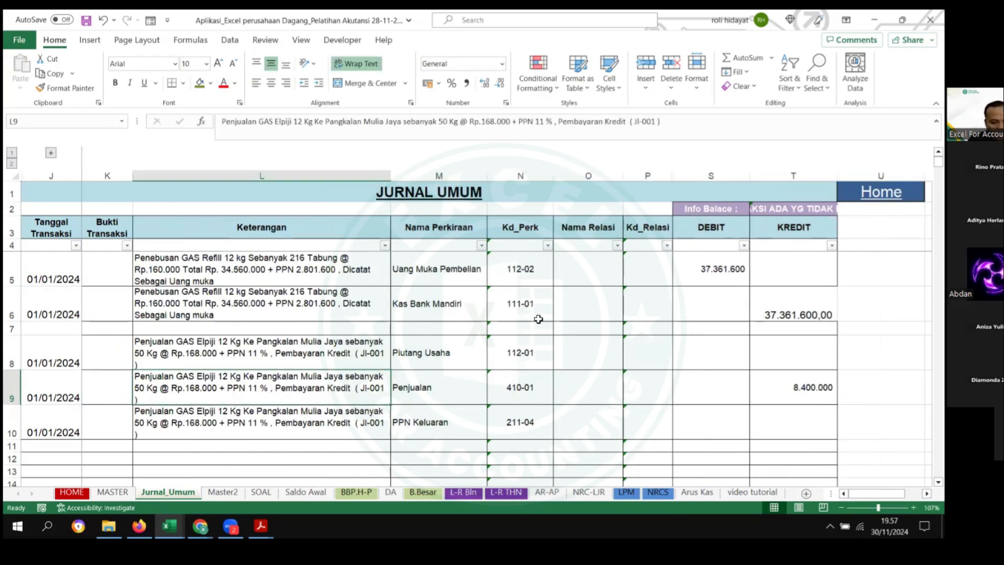
{"action": "double_click", "coordinate": [156, 387]}
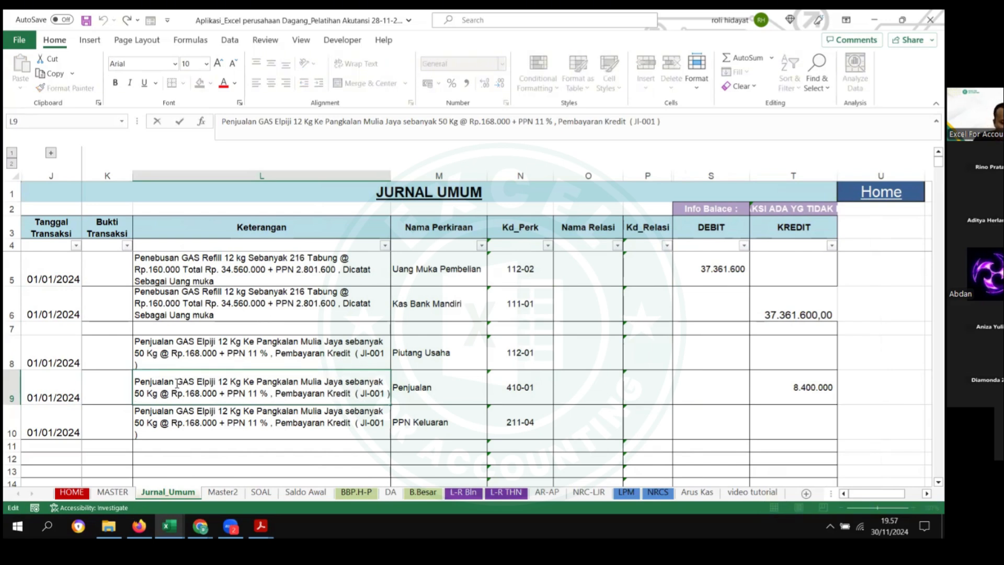
{"action": "key", "text": "BackSpace"}
{"action": "key", "text": "BackSpace"}
{"action": "key", "text": "BackSpace"}
{"action": "type", "text": "tBG"}
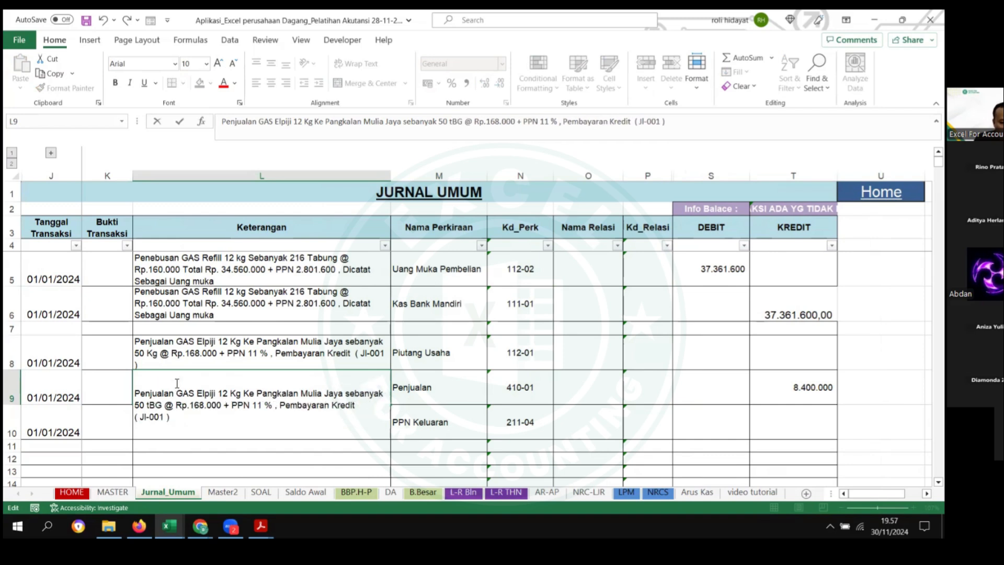
{"action": "key", "text": "BackSpace"}
{"action": "key", "text": "BackSpace"}
{"action": "key", "text": "BackSpace"}
{"action": "type", "text": "Tbg"}
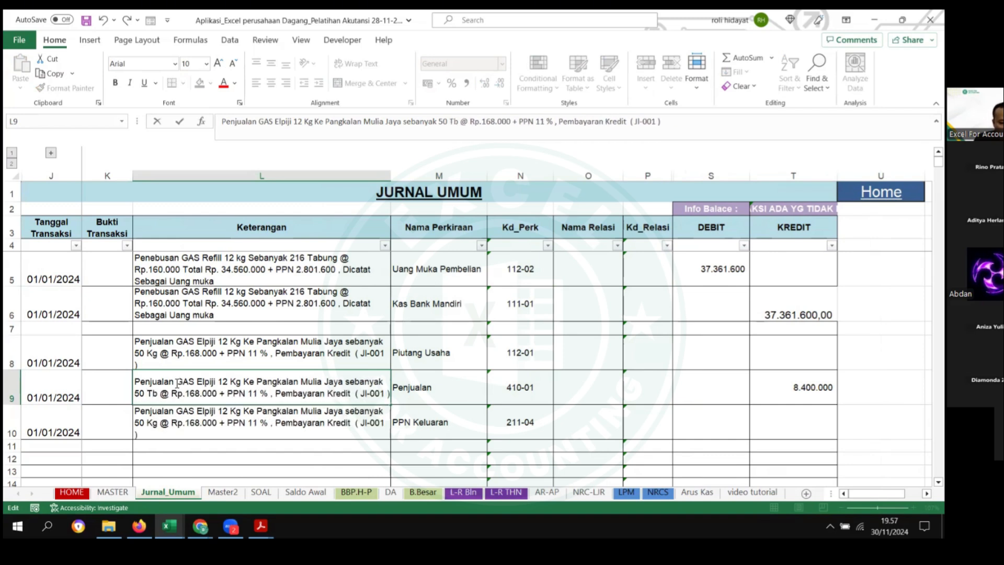
{"action": "key", "text": "Return"}
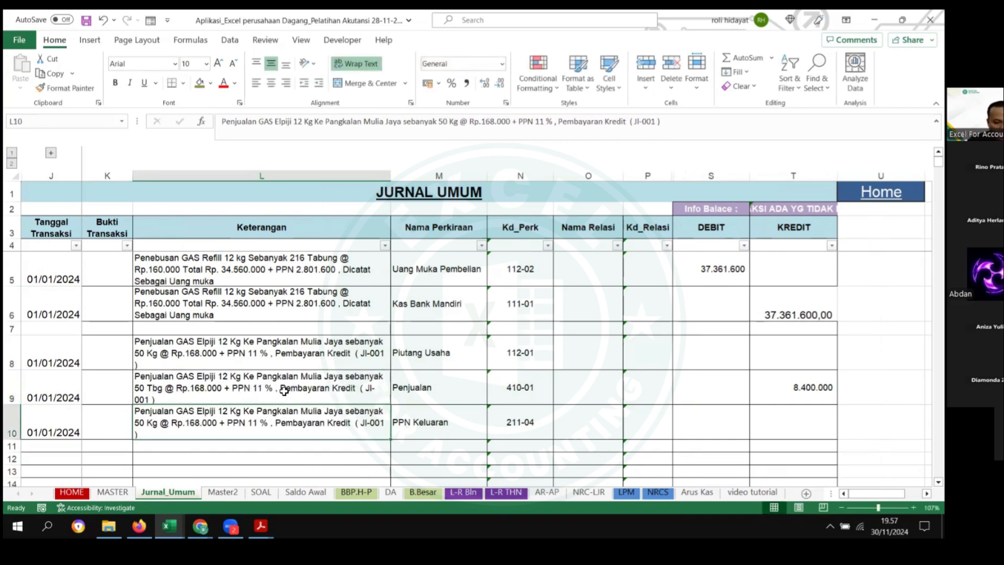
Step: Copy the corrected description from L9 into the transaction's other two Keterangan cells, L8 and L10
{"action": "left_click", "coordinate": [283, 391]}
{"action": "key", "text": "ctrl+c"}
{"action": "left_click", "coordinate": [231, 364]}
{"action": "key", "text": "ctrl+v"}
{"action": "left_click", "coordinate": [187, 422]}
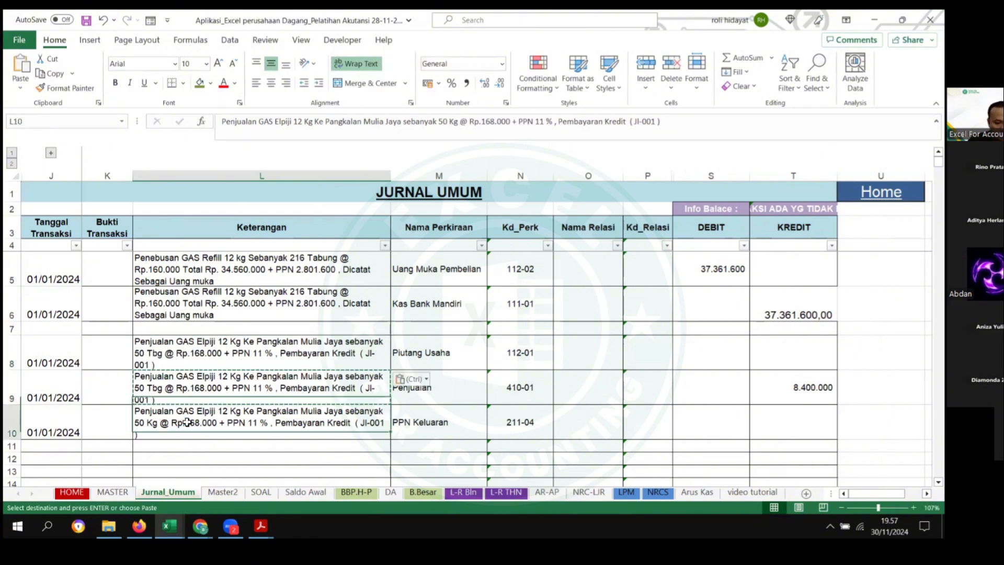
{"action": "key", "text": "ctrl+v"}
{"action": "left_click", "coordinate": [495, 378]}
{"action": "key", "text": "Right"}
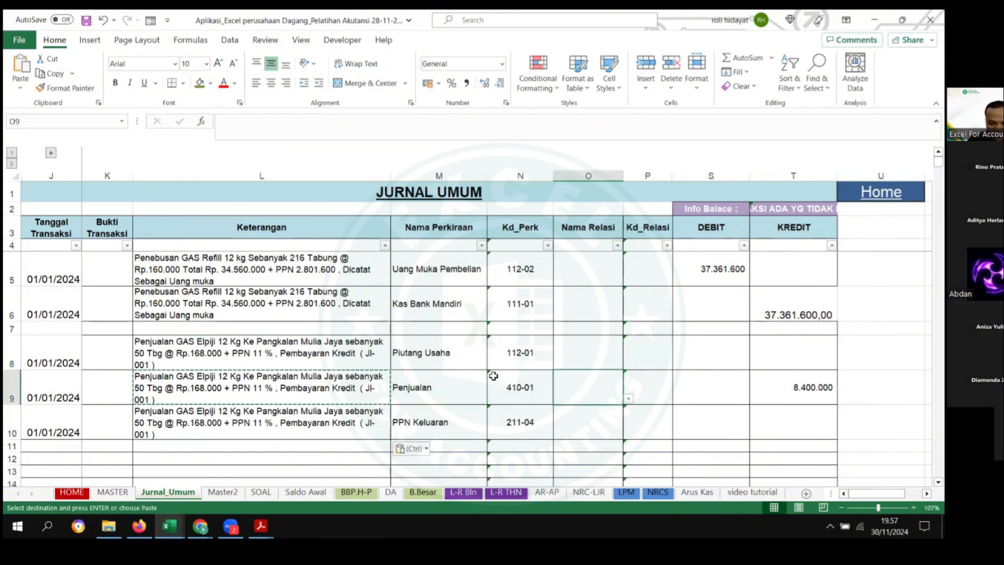
{"action": "key", "text": "Left"}
{"action": "key", "text": "Left"}
{"action": "key", "text": "Left"}
{"action": "key", "text": "Left"}
{"action": "key", "text": "Right"}
{"action": "key", "text": "Right"}
{"action": "key", "text": "Right"}
{"action": "key", "text": "Left"}
{"action": "key", "text": "Left"}
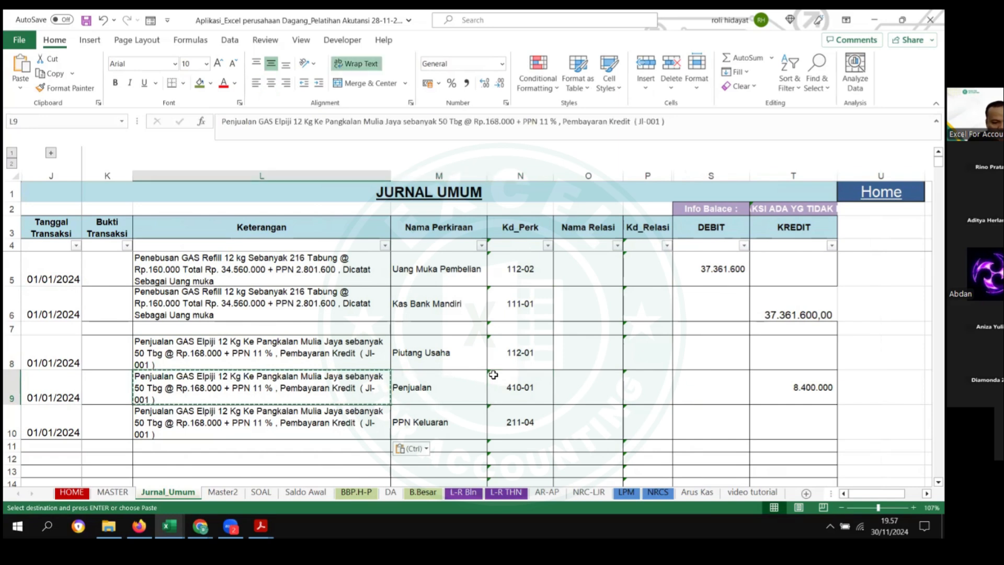
{"action": "key", "text": "Right"}
{"action": "key", "text": "Right"}
{"action": "key", "text": "Right"}
{"action": "key", "text": "Right"}
{"action": "key", "text": "Right"}
{"action": "key", "text": "Right"}
{"action": "key", "text": "Right"}
{"action": "key", "text": "Right"}
{"action": "key", "text": "Right"}
{"action": "key", "text": "Right"}
{"action": "key", "text": "Left"}
{"action": "key", "text": "Left"}
{"action": "key", "text": "Left"}
{"action": "key", "text": "Left"}
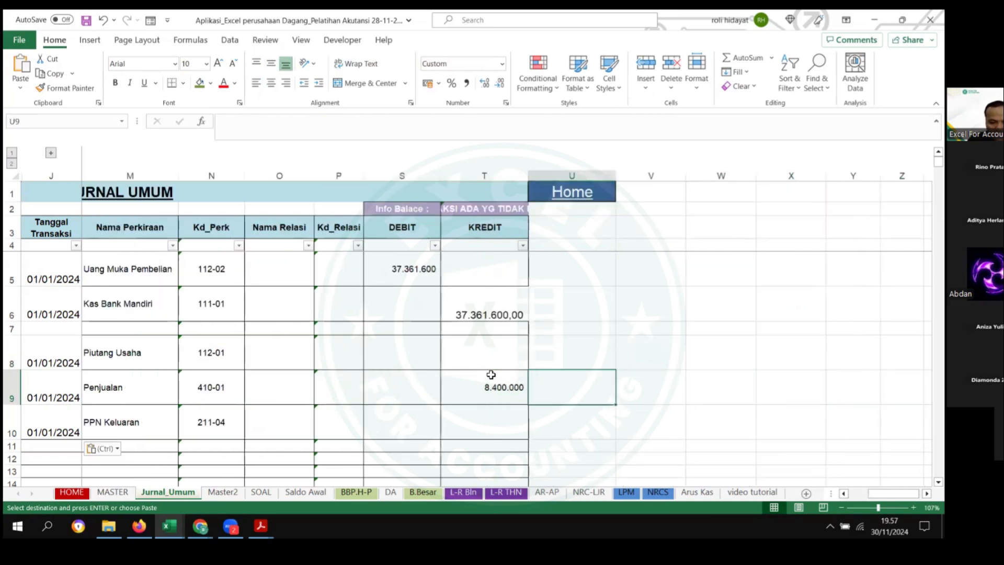
Step: Enter the output tax in KREDIT cell T10 of the PPN Keluaran row as 11% of the Penjualan credit in T9
{"action": "left_click", "coordinate": [485, 380]}
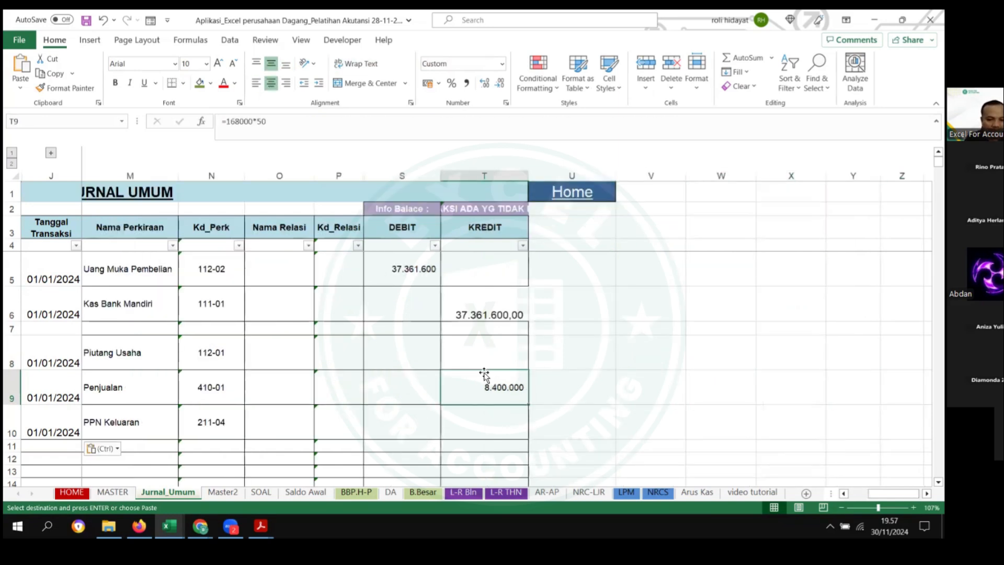
{"action": "key", "text": "Down"}
{"action": "type", "text": "=T9"}
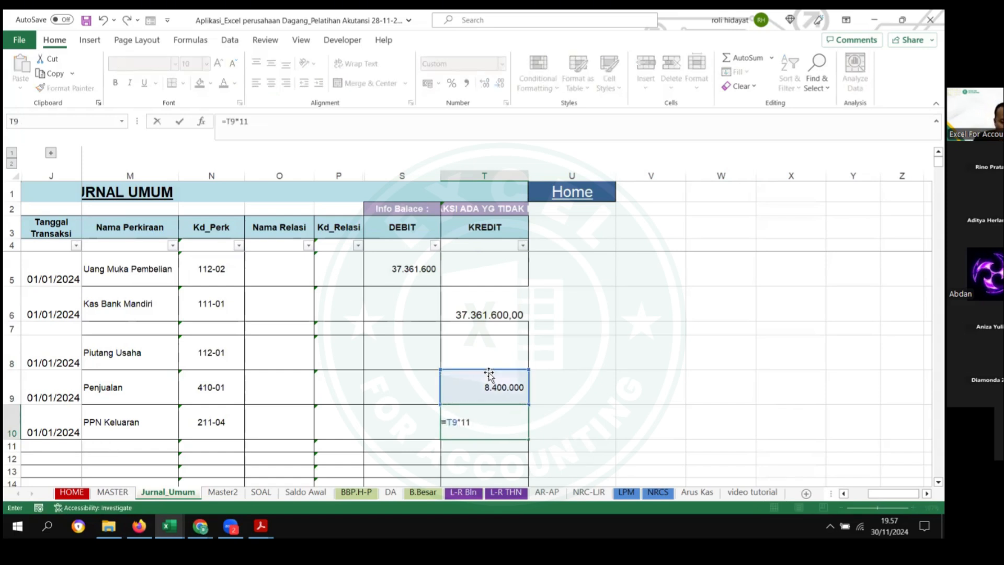
{"action": "key", "text": "Return"}
{"action": "key", "text": "Up"}
{"action": "key", "text": "Left"}
{"action": "key", "text": "Left"}
{"action": "key", "text": "Left"}
{"action": "key", "text": "Left"}
{"action": "key", "text": "Left"}
{"action": "key", "text": "Left"}
{"action": "key", "text": "Left"}
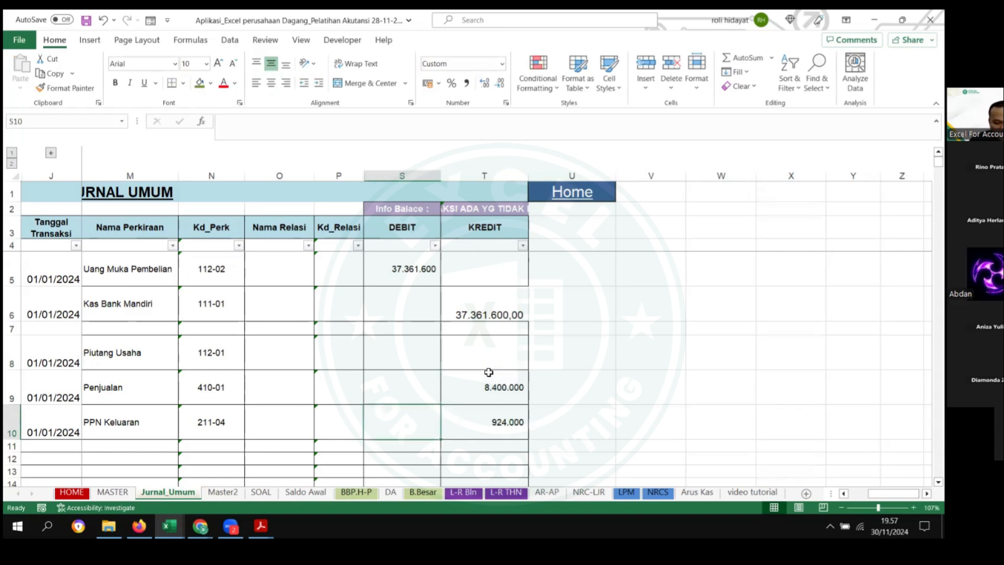
{"action": "key", "text": "Right"}
{"action": "key", "text": "Right"}
{"action": "key", "text": "Right"}
{"action": "key", "text": "Right"}
{"action": "key", "text": "Right"}
{"action": "key", "text": "Right"}
{"action": "key", "text": "Right"}
{"action": "key", "text": "Right"}
{"action": "key", "text": "Right"}
{"action": "key", "text": "Right"}
{"action": "key", "text": "Right"}
{"action": "key", "text": "Right"}
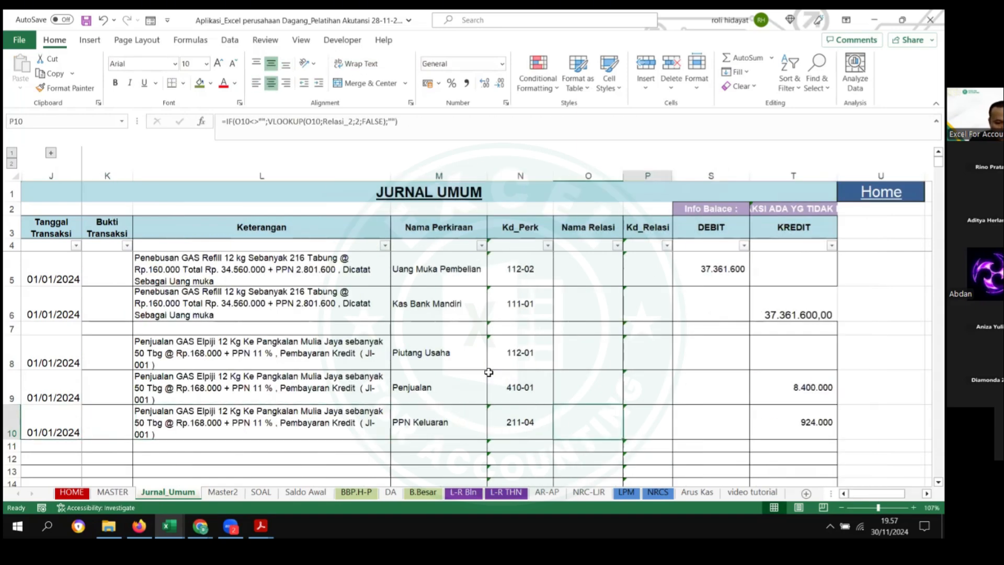
Step: Try to enter the sum of the Penjualan and PPN Keluaran credits in DEBIT cell S8 of the Piutang Usaha row
{"action": "key", "text": "Left"}
{"action": "key", "text": "Left"}
{"action": "key", "text": "Left"}
{"action": "key", "text": "Left"}
{"action": "key", "text": "Left"}
{"action": "key", "text": "Up"}
{"action": "key", "text": "Up"}
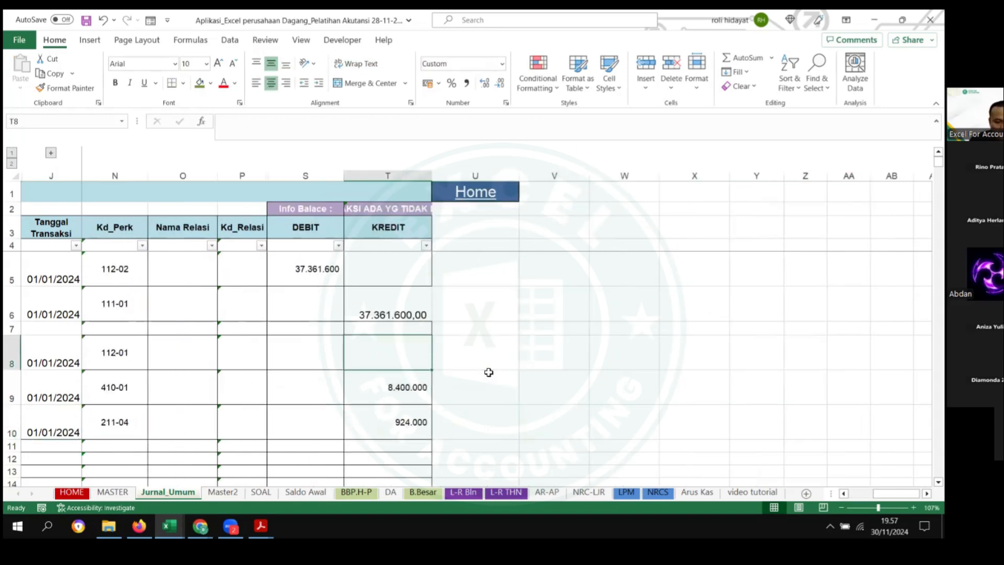
{"action": "key", "text": "Left"}
{"action": "type", "text": "+"}
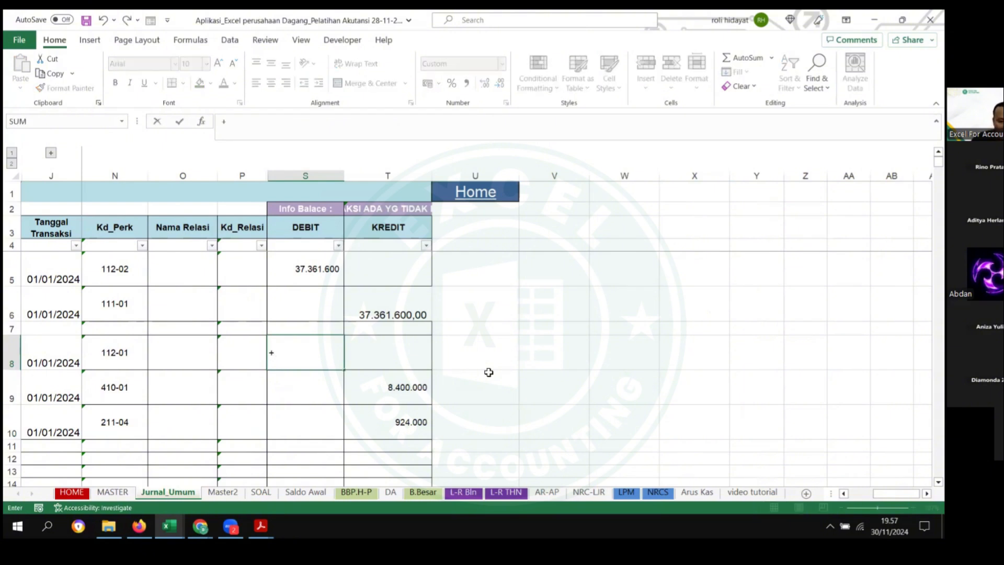
{"action": "key", "text": "Down"}
{"action": "key", "text": "Right"}
{"action": "type", "text": "+"}
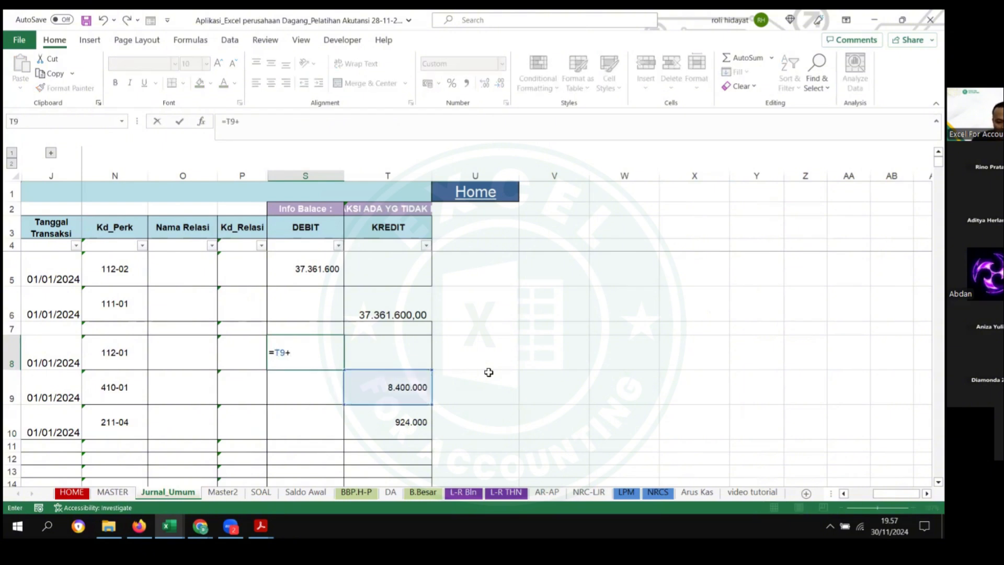
{"action": "key", "text": "Down"}
{"action": "key", "text": "Down"}
{"action": "key", "text": "Return"}
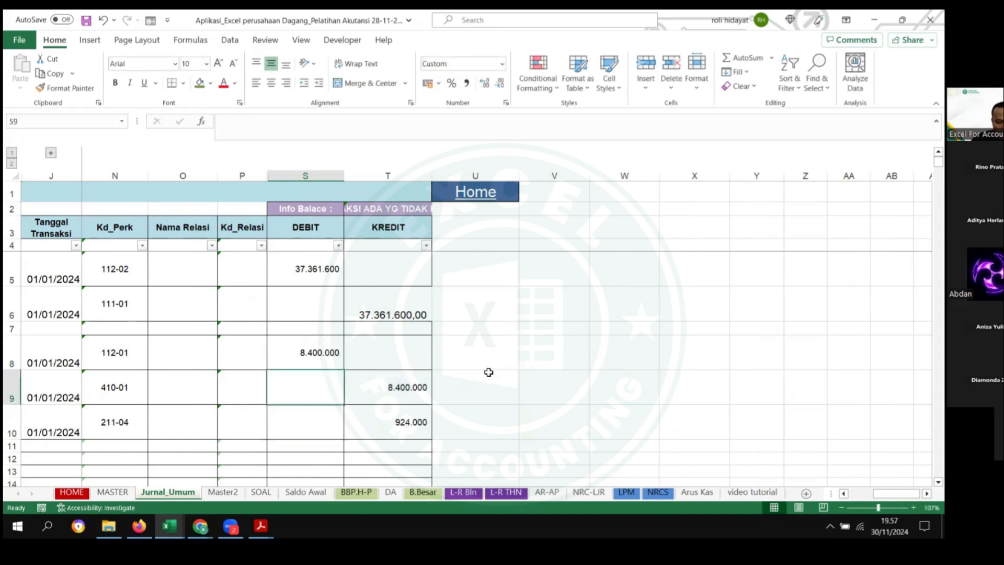
Step: Set DEBIT cell S8 of the Piutang Usaha row to the formula =T9+T10
{"action": "key", "text": "Up"}
{"action": "type", "text": "="}
{"action": "key", "text": "Down"}
{"action": "key", "text": "Right"}
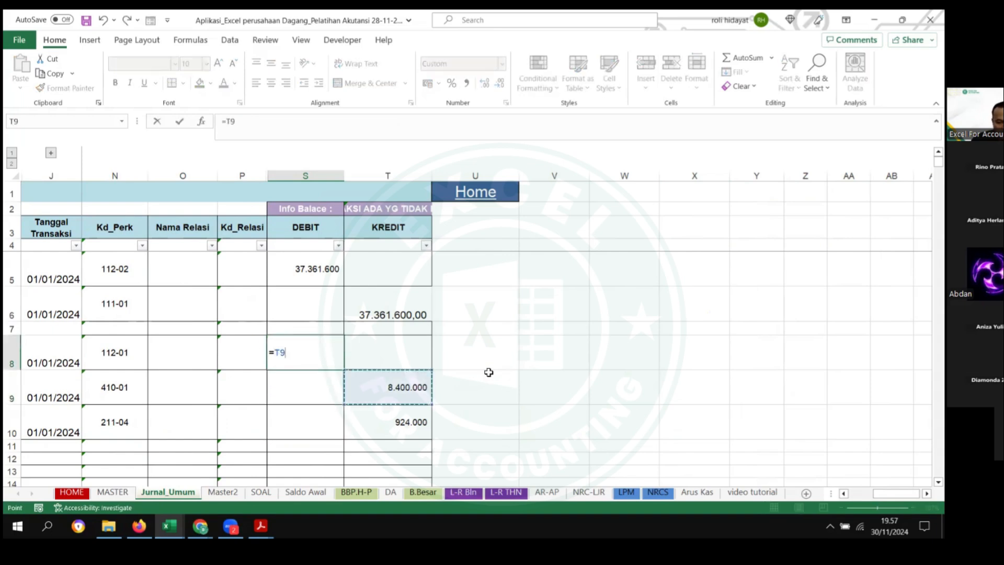
{"action": "type", "text": "+"}
{"action": "key", "text": "Down"}
{"action": "key", "text": "Down"}
{"action": "key", "text": "Right"}
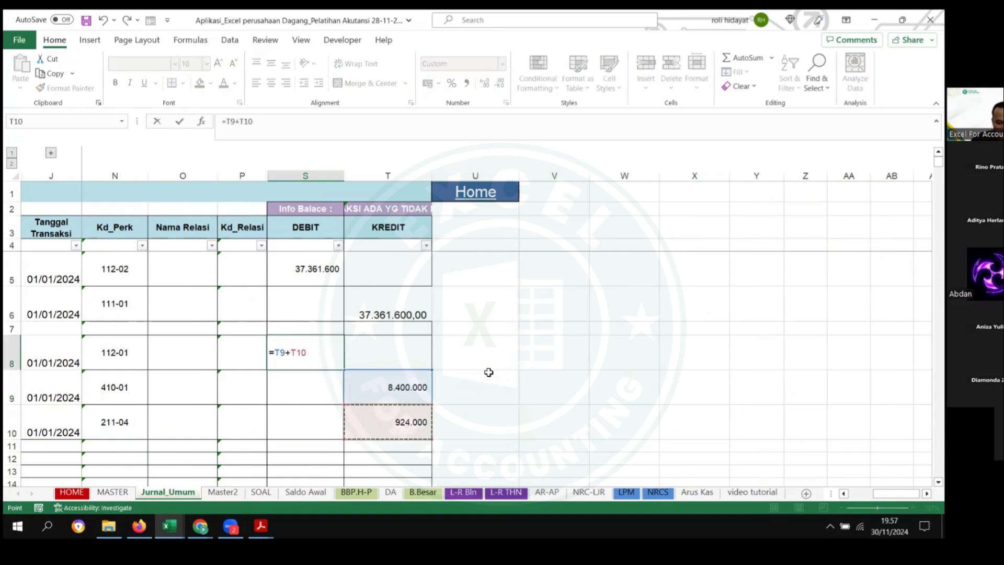
{"action": "key", "text": "Return"}
{"action": "key", "text": "Up"}
{"action": "key", "text": "Left"}
{"action": "key", "text": "Left"}
{"action": "key", "text": "Left"}
{"action": "key", "text": "Left"}
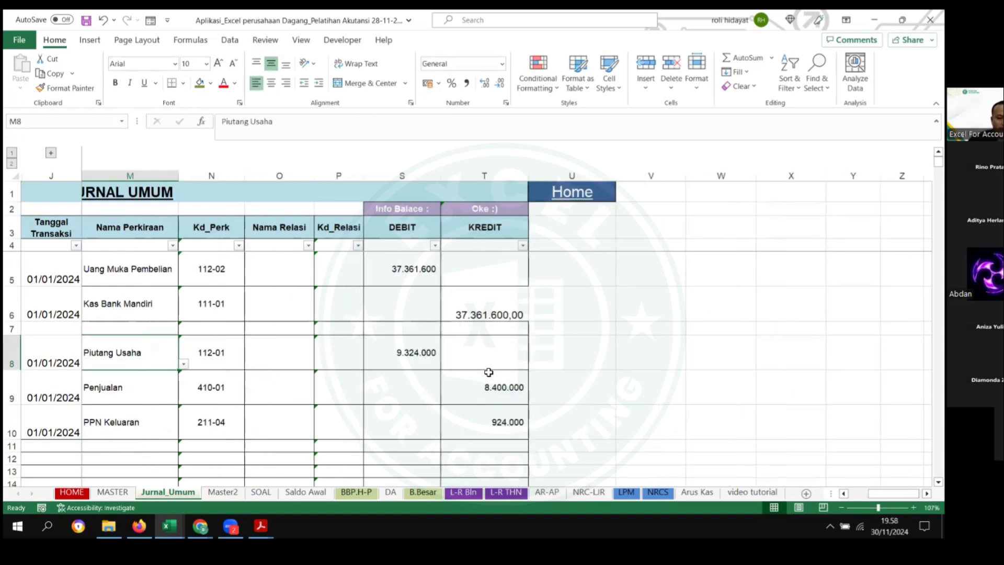
Step: Narrow the Keterangan column L slightly
{"action": "left_click_drag", "start_coordinate": [279, 353], "coordinate": [7, 377]}
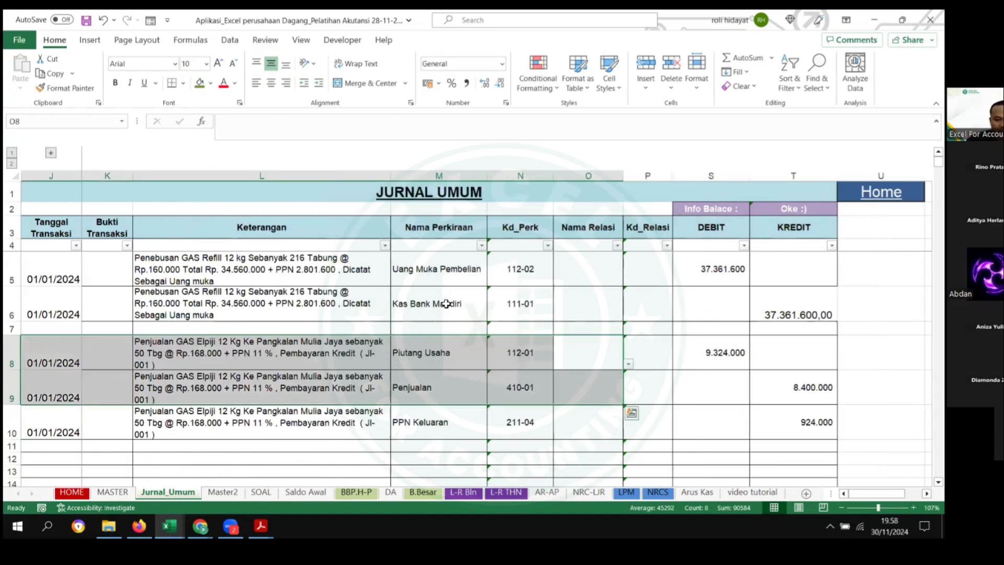
{"action": "scroll", "coordinate": [412, 308], "scroll_direction": "down", "scroll_amount": 1}
{"action": "left_click", "coordinate": [238, 291]}
{"action": "left_click_drag", "start_coordinate": [391, 176], "coordinate": [372, 177]}
{"action": "left_click", "coordinate": [493, 281]}
{"action": "left_click_drag", "start_coordinate": [490, 344], "coordinate": [432, 341]}
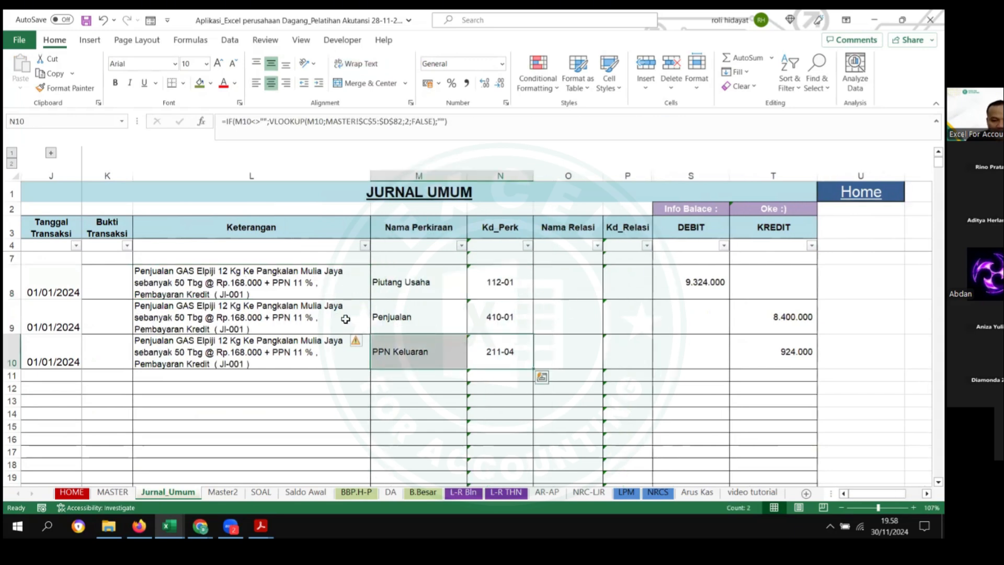
Step: Set Nama Relasi cell O8 of the Piutang Usaha row to Pangkalan " Mulia Jaya " and save the workbook
{"action": "left_click", "coordinate": [246, 289]}
{"action": "left_click_drag", "start_coordinate": [63, 285], "coordinate": [745, 285]}
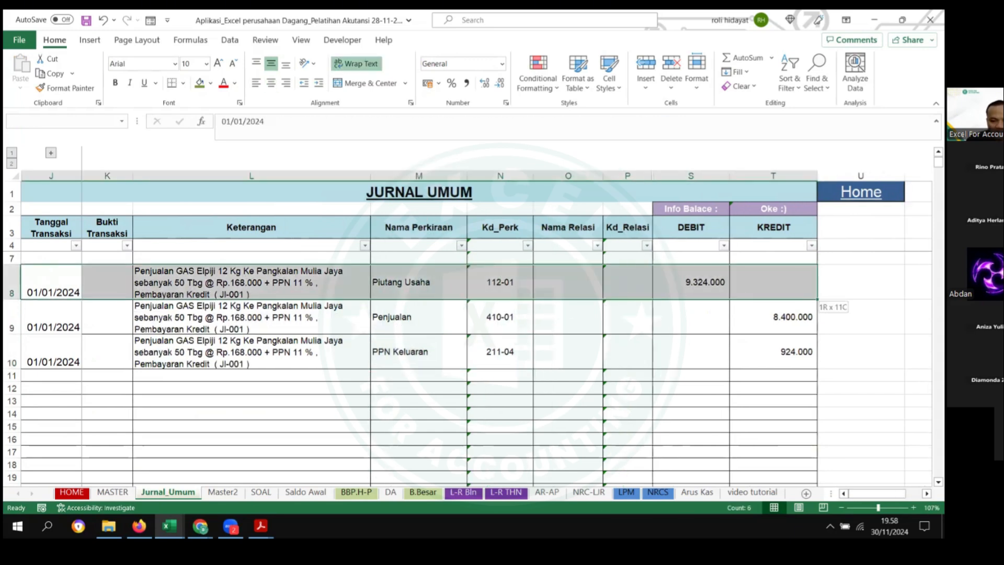
{"action": "left_click", "coordinate": [575, 285]}
{"action": "left_click", "coordinate": [608, 294]}
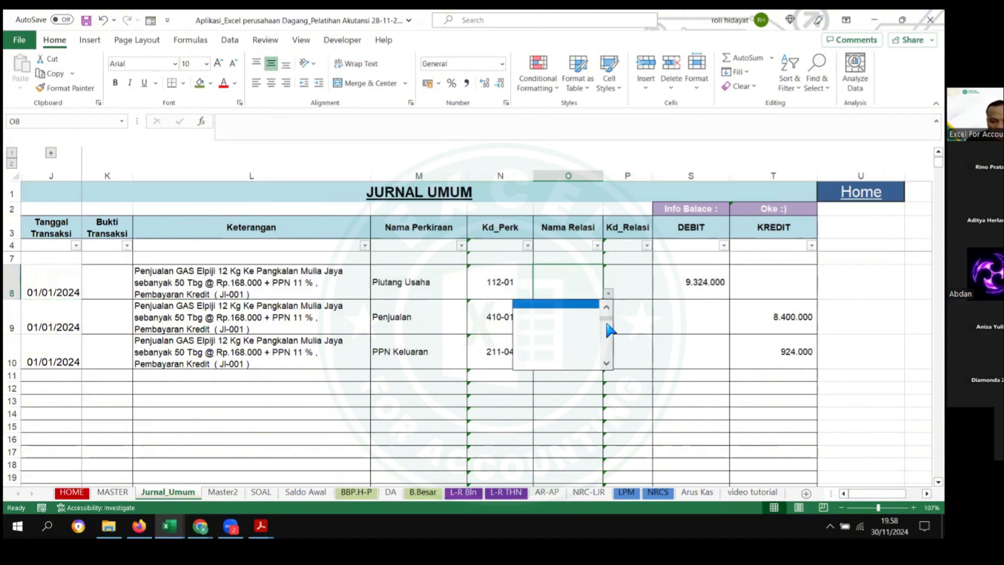
{"action": "scroll", "coordinate": [607, 316], "scroll_direction": "up", "scroll_amount": 2}
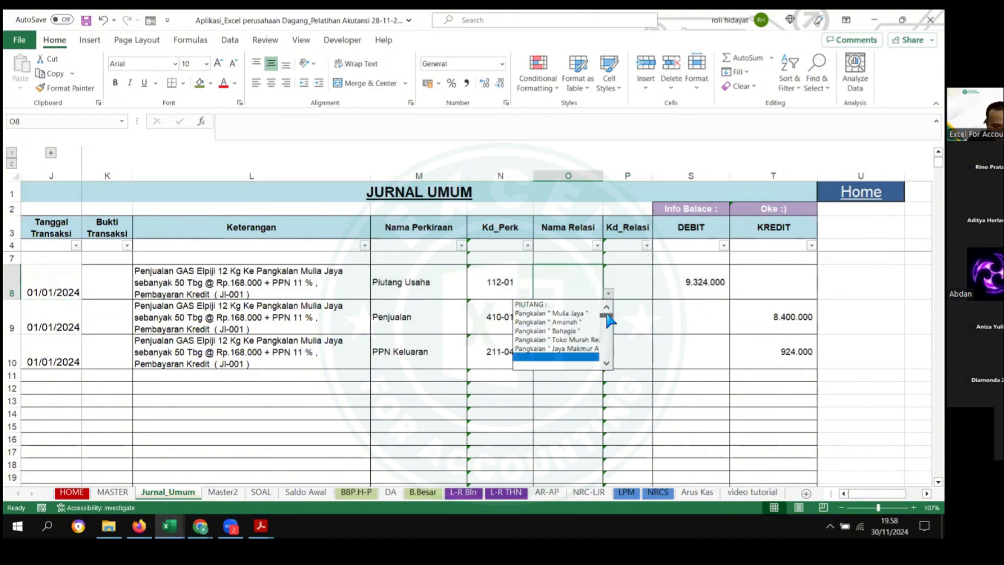
{"action": "left_click", "coordinate": [571, 313]}
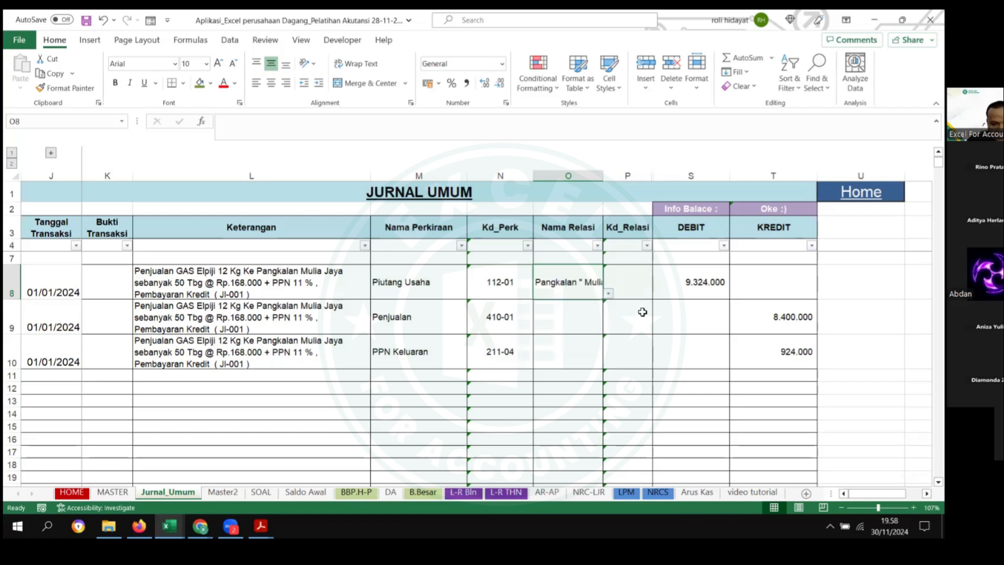
{"action": "left_click", "coordinate": [713, 285]}
{"action": "key", "text": "ctrl+s"}
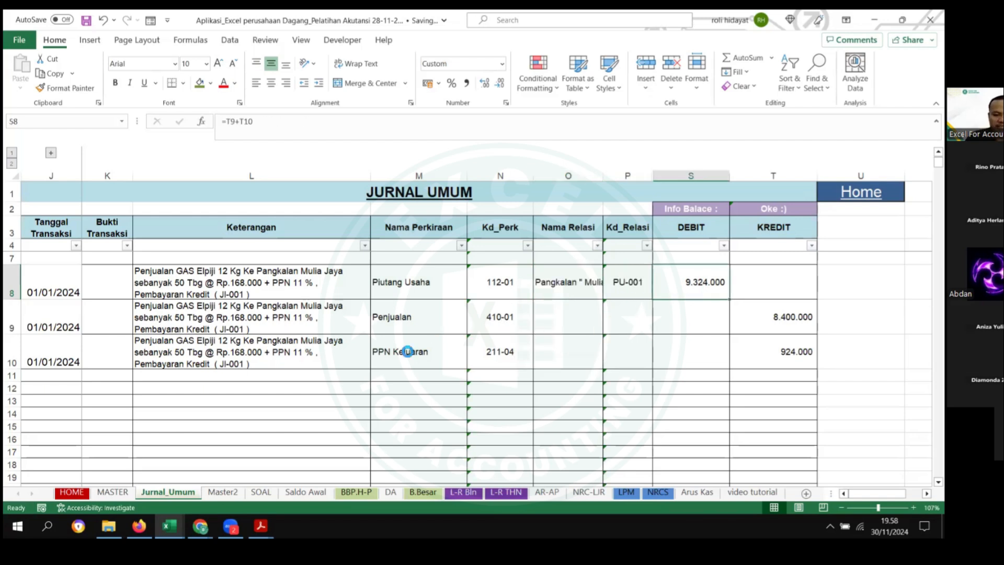
{"action": "left_click", "coordinate": [359, 373]}
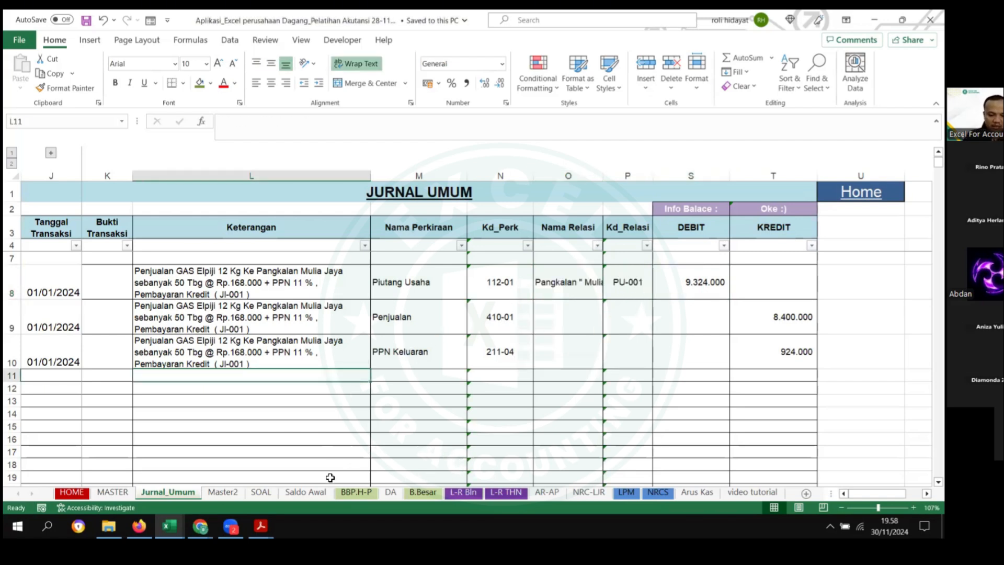
Step: Show Pangkalan " Mulia Jaya " in the subsidiary ledger on the BBP.H-P sheet and examine its opening balance and sale entry
{"action": "left_click", "coordinate": [355, 492]}
{"action": "left_click", "coordinate": [329, 251]}
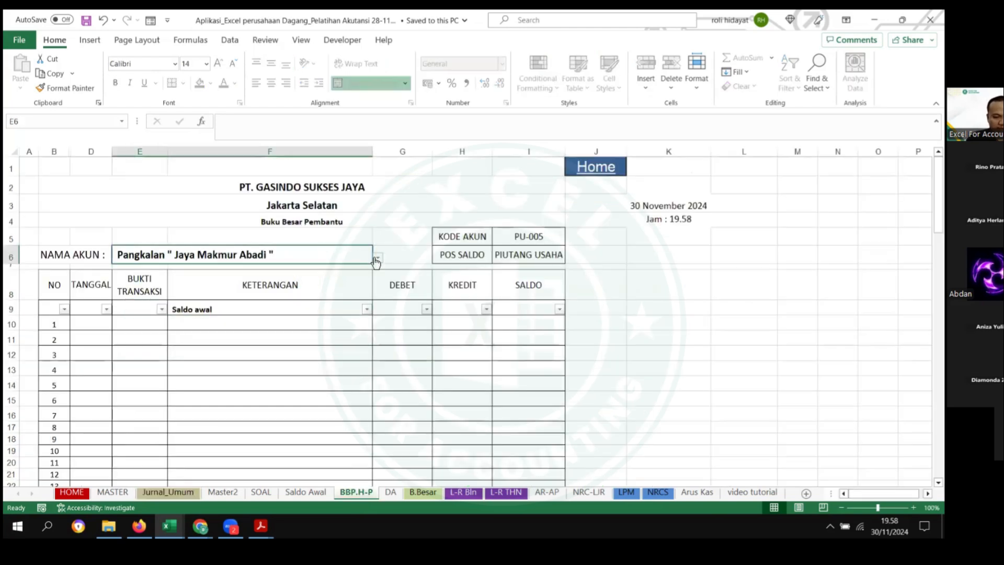
{"action": "left_click", "coordinate": [378, 257]}
{"action": "left_click", "coordinate": [224, 277]}
{"action": "left_click_drag", "start_coordinate": [421, 383], "coordinate": [444, 385]}
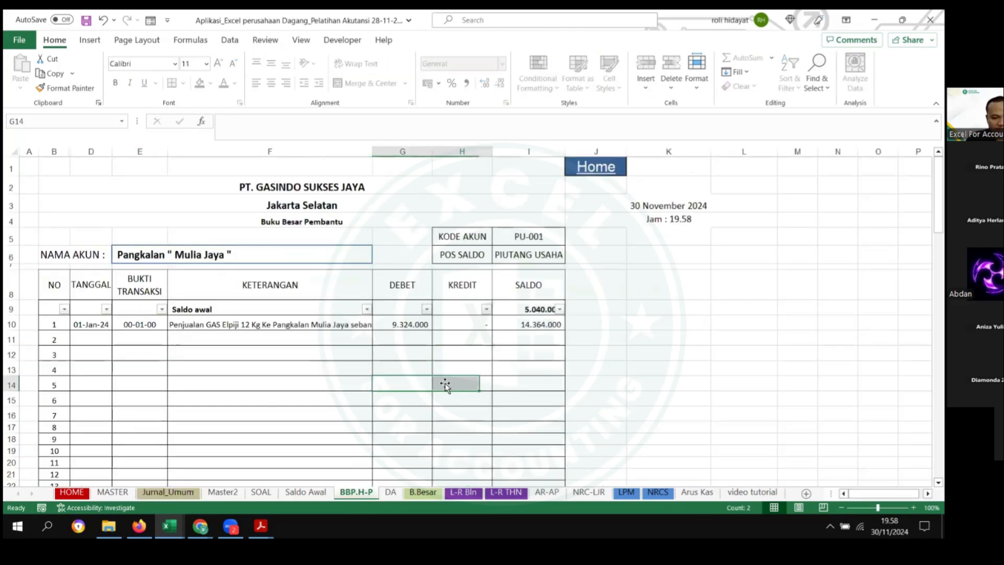
{"action": "left_click", "coordinate": [525, 307]}
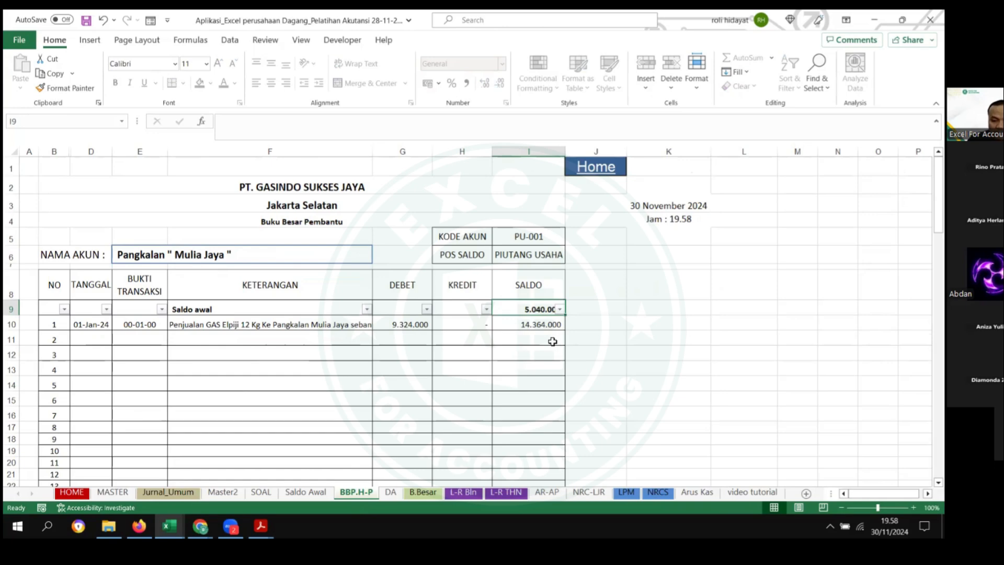
{"action": "left_click", "coordinate": [312, 372]}
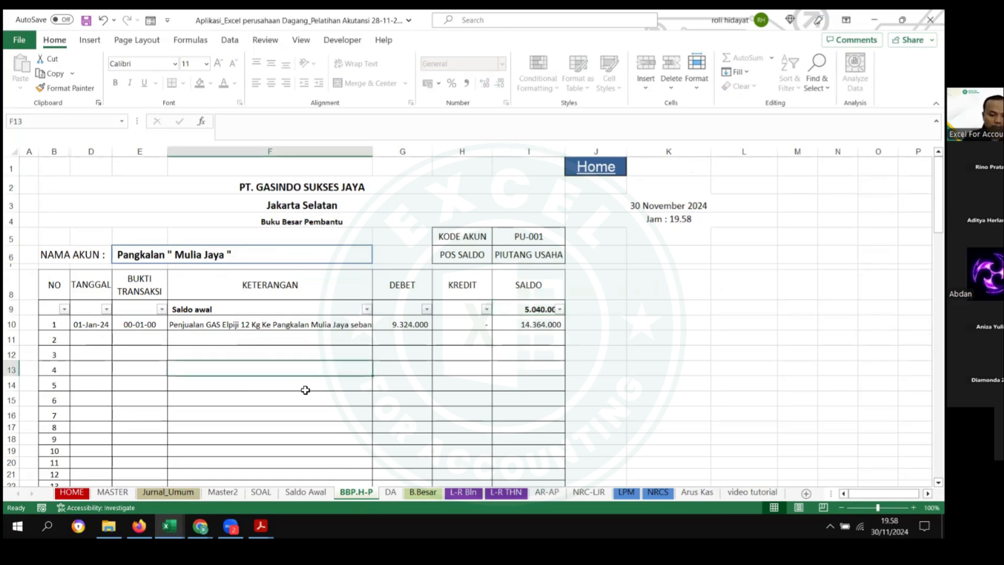
Step: Mark transaction 2 as OK on the SOAL sheet by copying the status from D5 to D6
{"action": "left_click", "coordinate": [222, 492]}
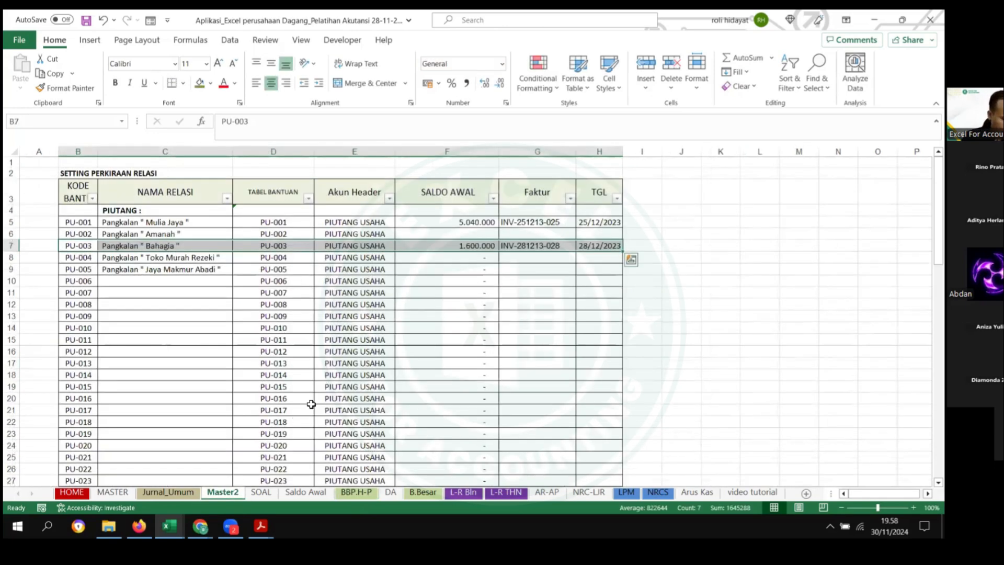
{"action": "left_click", "coordinate": [671, 262]}
{"action": "left_click", "coordinate": [677, 247]}
{"action": "key", "text": "ctrl+c"}
{"action": "key", "text": "Down"}
{"action": "key", "text": "ctrl+v"}
Step: Copy transaction 3's description text from SOAL cell C7 and return to the Jurnal_Umum sheet
{"action": "left_click", "coordinate": [354, 299]}
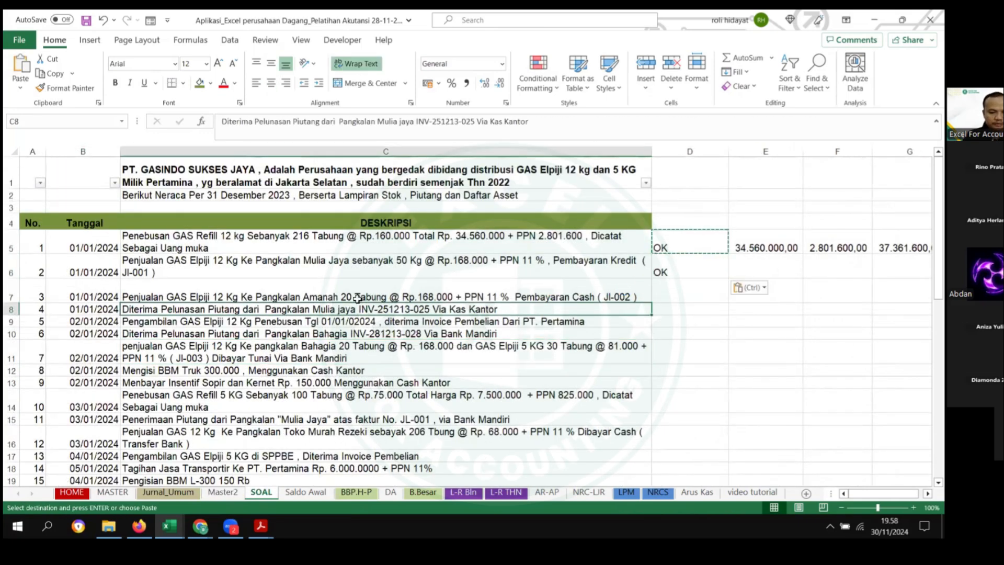
{"action": "left_click_drag", "start_coordinate": [631, 124], "coordinate": [205, 126]}
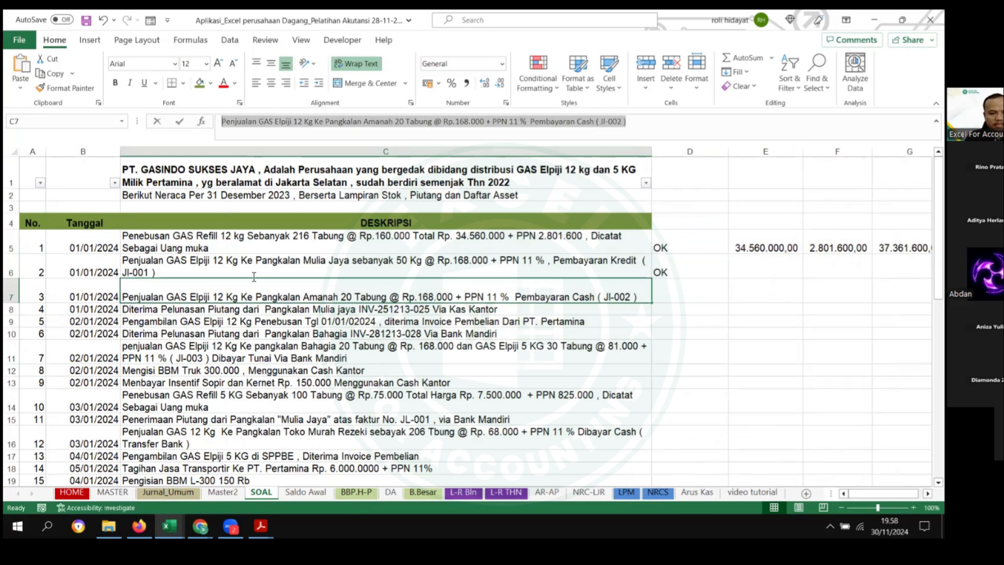
{"action": "left_click", "coordinate": [292, 320]}
{"action": "left_click", "coordinate": [227, 296]}
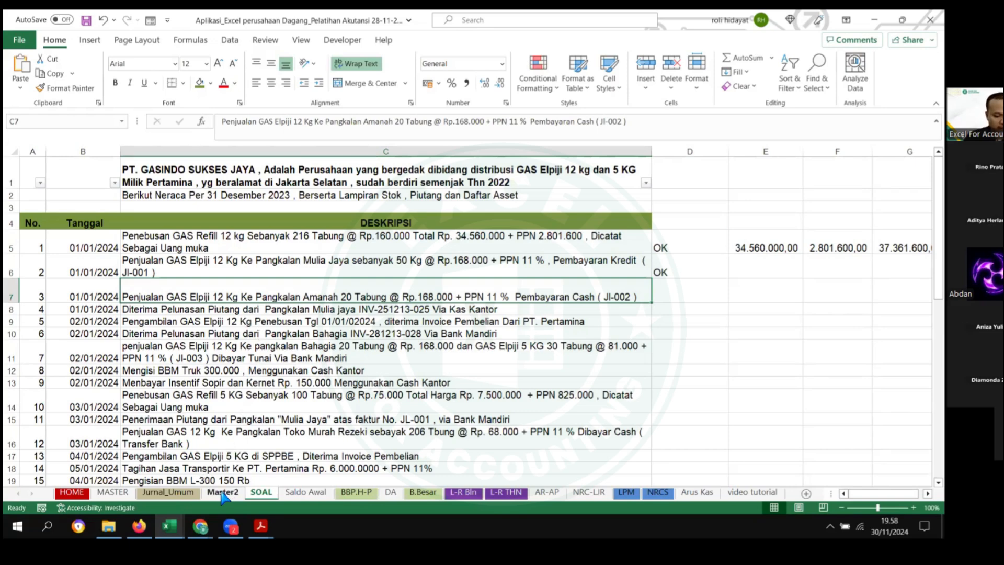
{"action": "key", "text": "ctrl+Page_Up"}
{"action": "key", "text": "ctrl+Page_Up"}
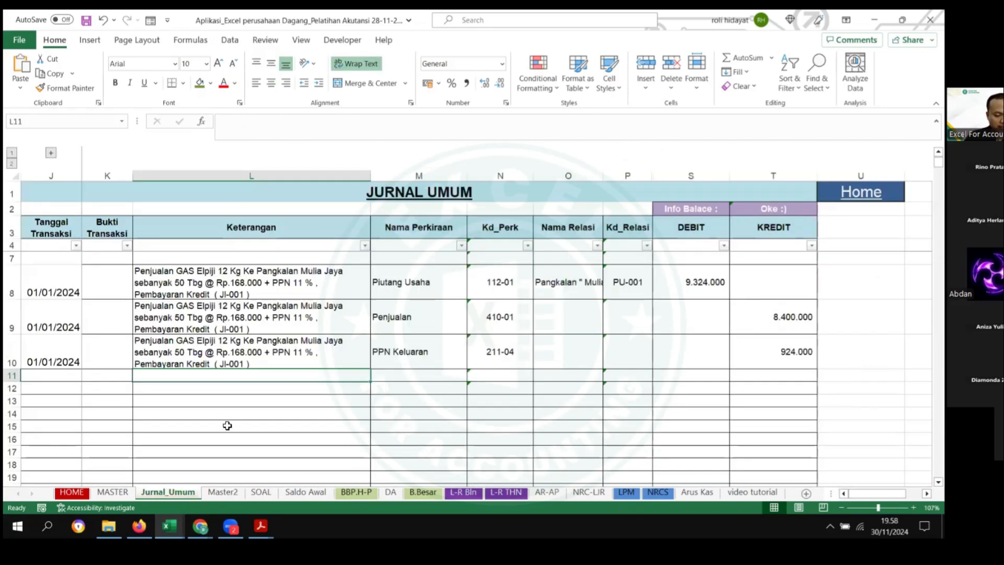
{"action": "left_click_drag", "start_coordinate": [211, 393], "coordinate": [231, 408]}
{"action": "key", "text": "ctrl+v"}
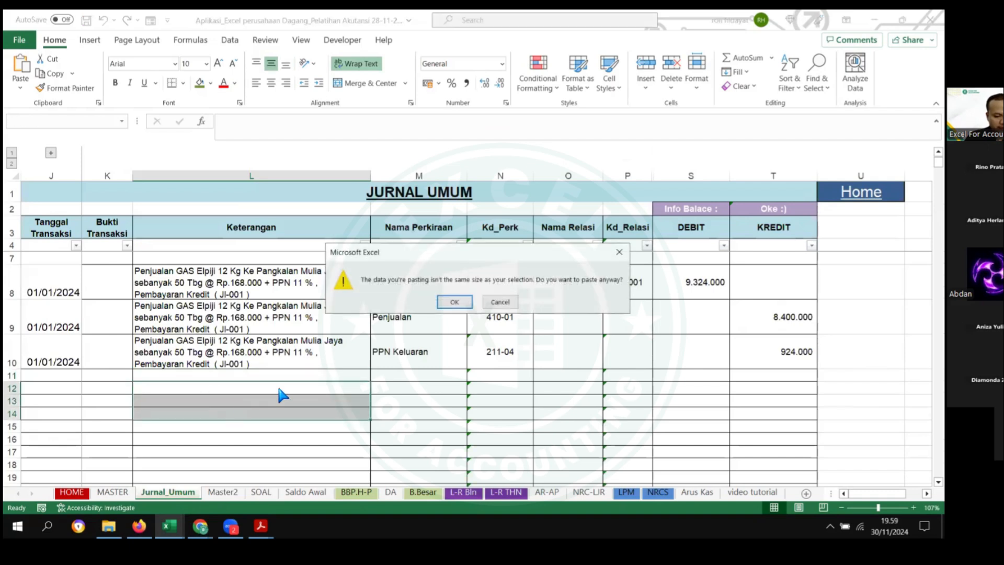
{"action": "left_click", "coordinate": [501, 303]}
Step: Paste transaction 3's description into Keterangan cell L12 and fit row 12's height to the wrapped text
{"action": "left_click", "coordinate": [209, 390]}
{"action": "key", "text": "ctrl+v"}
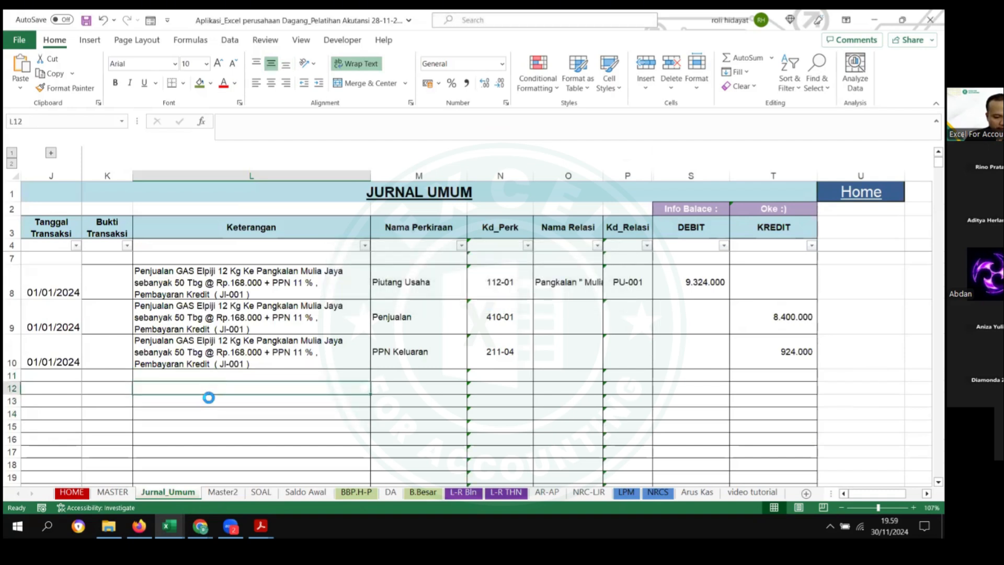
{"action": "double_click", "coordinate": [12, 395]}
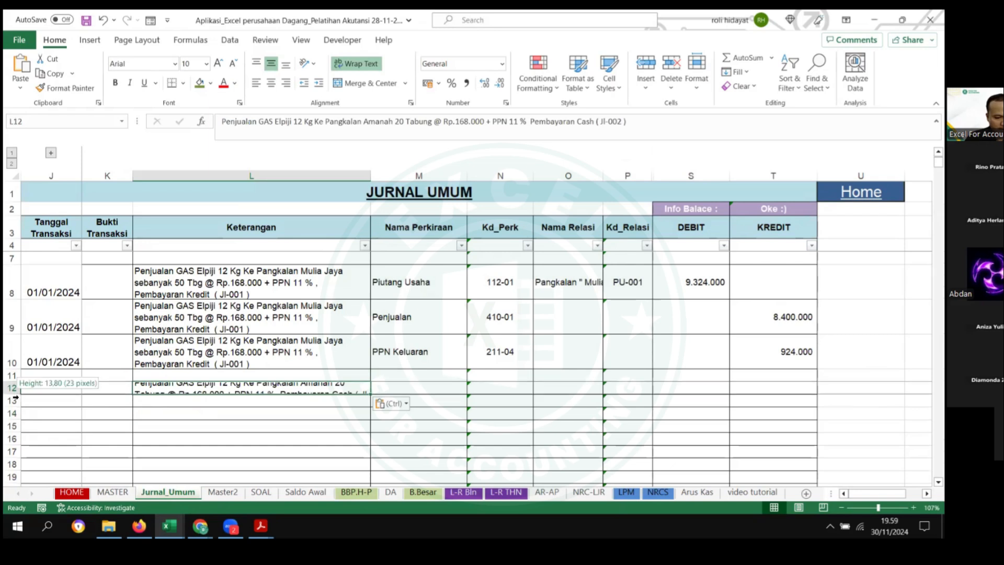
Step: Copy transaction 3's description from L12 into Keterangan cells L13 and L14
{"action": "key", "text": "ctrl+c"}
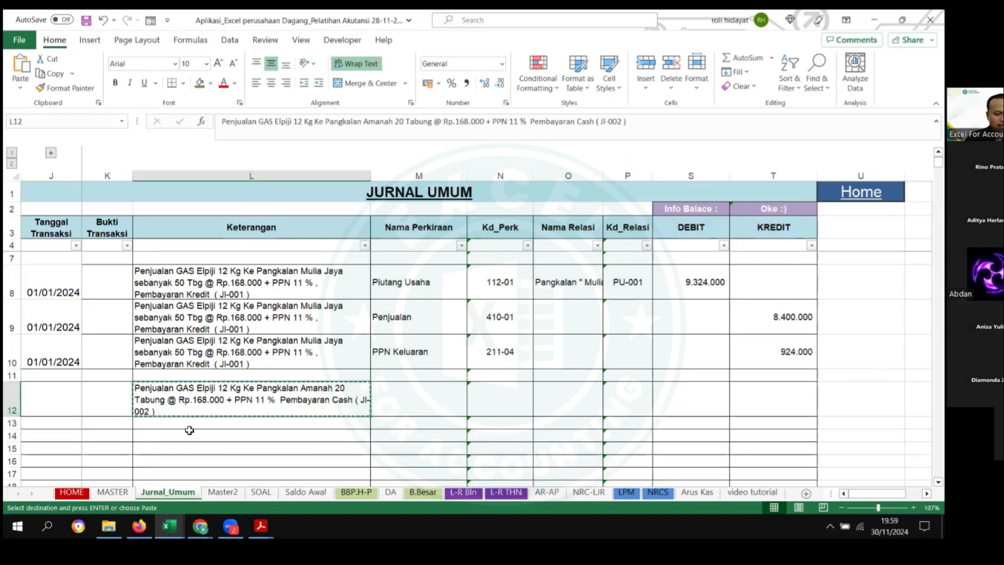
{"action": "left_click_drag", "start_coordinate": [189, 425], "coordinate": [188, 435]}
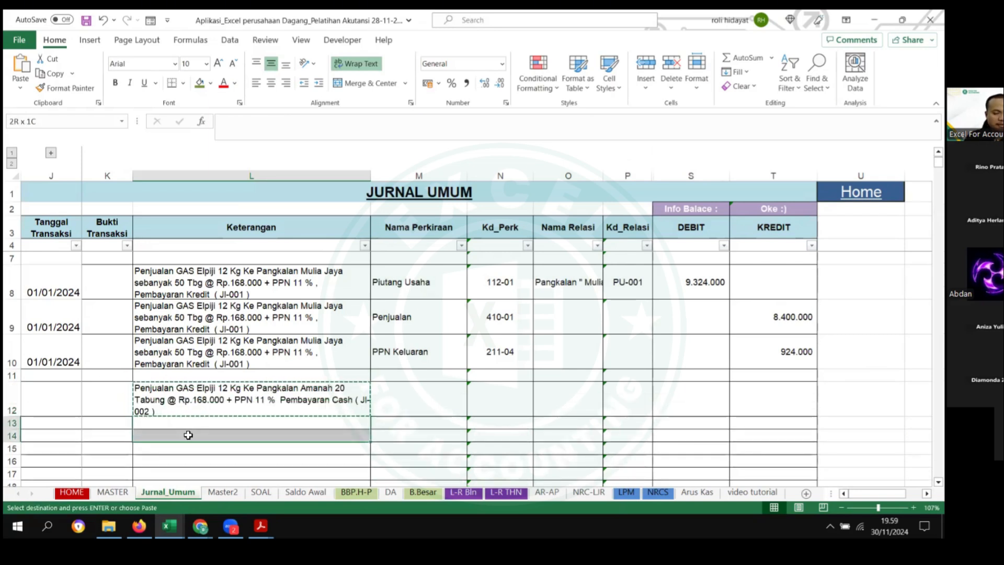
{"action": "scroll", "coordinate": [199, 424], "scroll_direction": "down", "scroll_amount": 1}
{"action": "key", "text": "ctrl+v"}
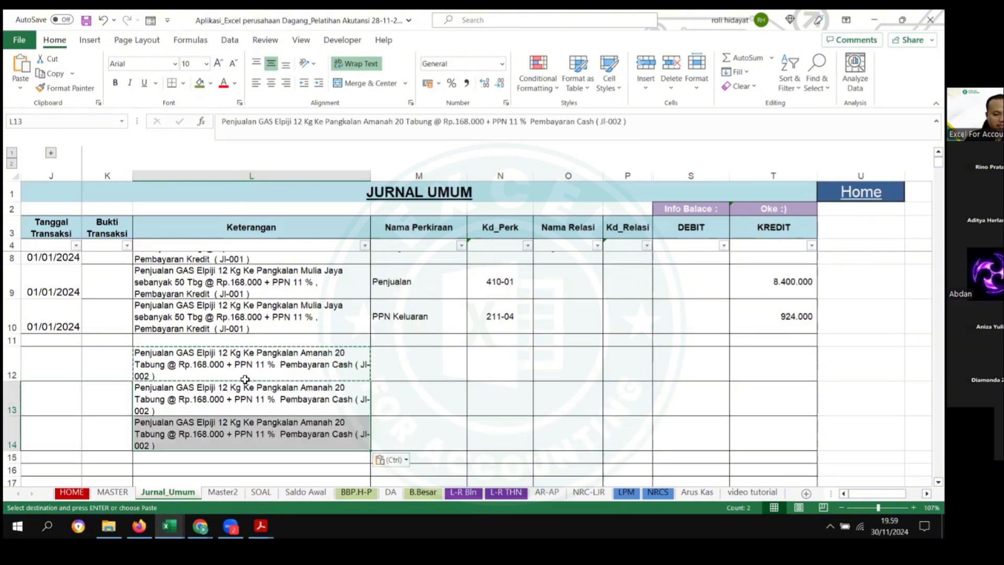
Step: Copy the transaction date 01/01/2024 from J10 into Tanggal Transaksi cells J12 to J14
{"action": "left_click", "coordinate": [57, 324]}
{"action": "key", "text": "ctrl+c"}
{"action": "left_click_drag", "start_coordinate": [74, 373], "coordinate": [76, 426]}
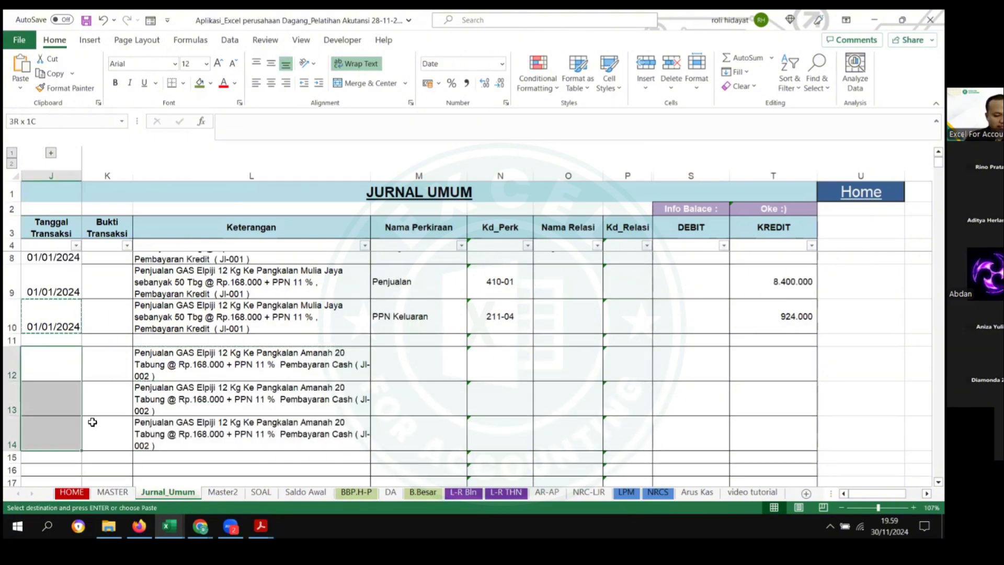
{"action": "key", "text": "ctrl+v"}
Step: Copy the account names Piutang Usaha, Penjualan and PPN Keluaran from M8:M10 into Nama Perkiraan cells M12:M14
{"action": "scroll", "coordinate": [421, 355], "scroll_direction": "up", "scroll_amount": 1}
{"action": "left_click_drag", "start_coordinate": [413, 290], "coordinate": [415, 366]}
{"action": "key", "text": "ctrl+c"}
{"action": "scroll", "coordinate": [414, 369], "scroll_direction": "down", "scroll_amount": 1}
{"action": "left_click", "coordinate": [417, 389]}
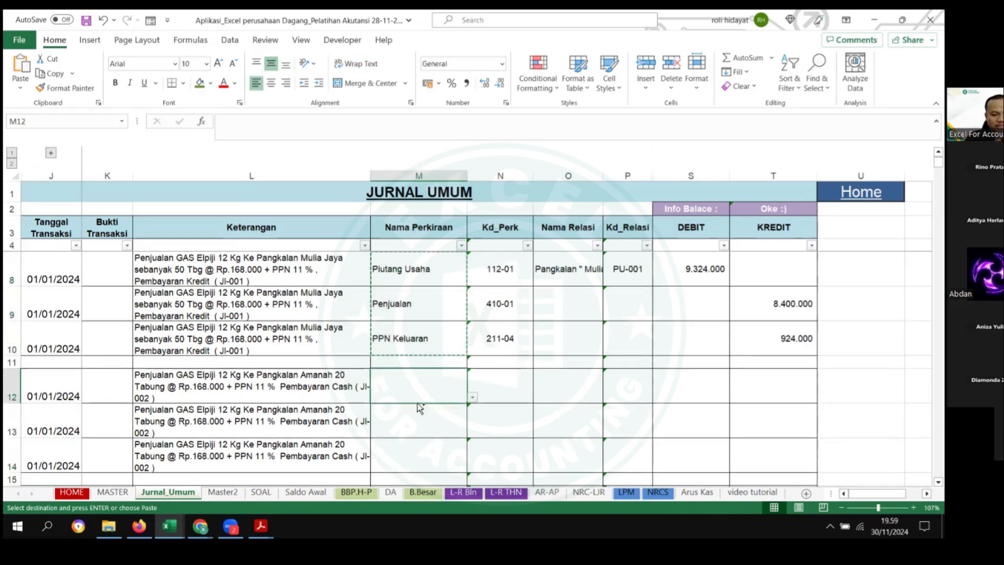
{"action": "key", "text": "ctrl+v"}
{"action": "scroll", "coordinate": [422, 395], "scroll_direction": "down", "scroll_amount": 1}
{"action": "left_click", "coordinate": [422, 315]}
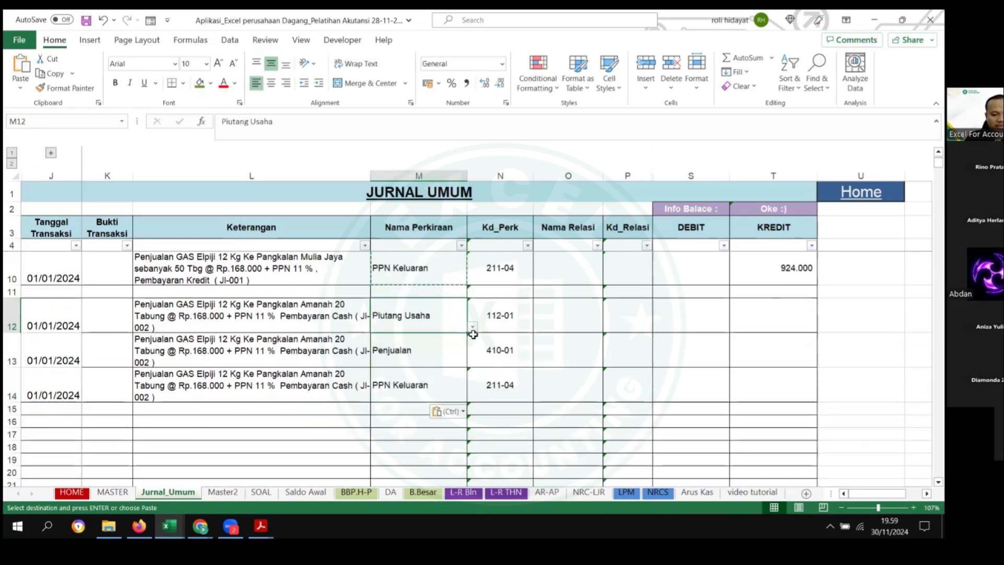
{"action": "left_click", "coordinate": [473, 327]}
{"action": "scroll", "coordinate": [470, 353], "scroll_direction": "up", "scroll_amount": 1}
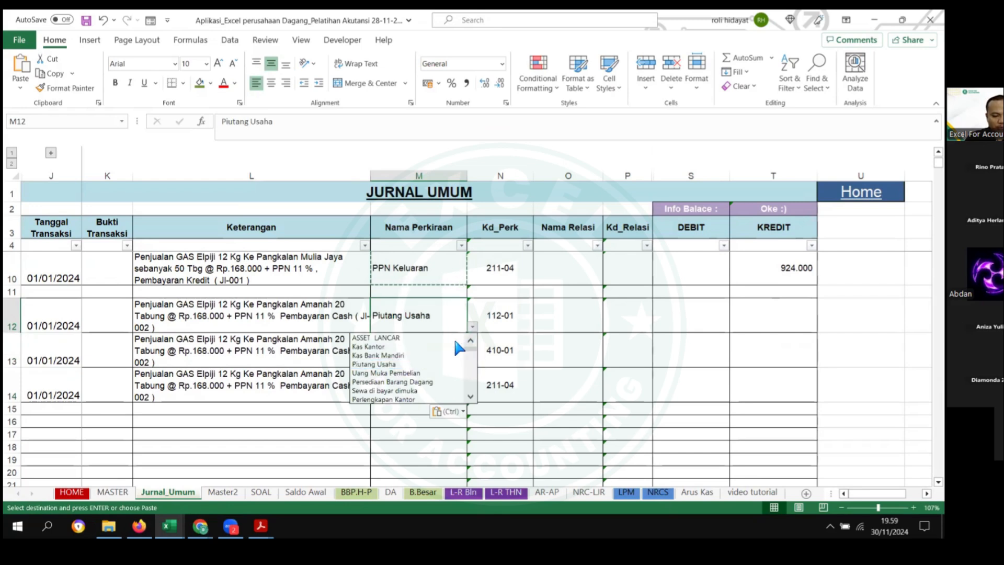
{"action": "key", "text": "Escape"}
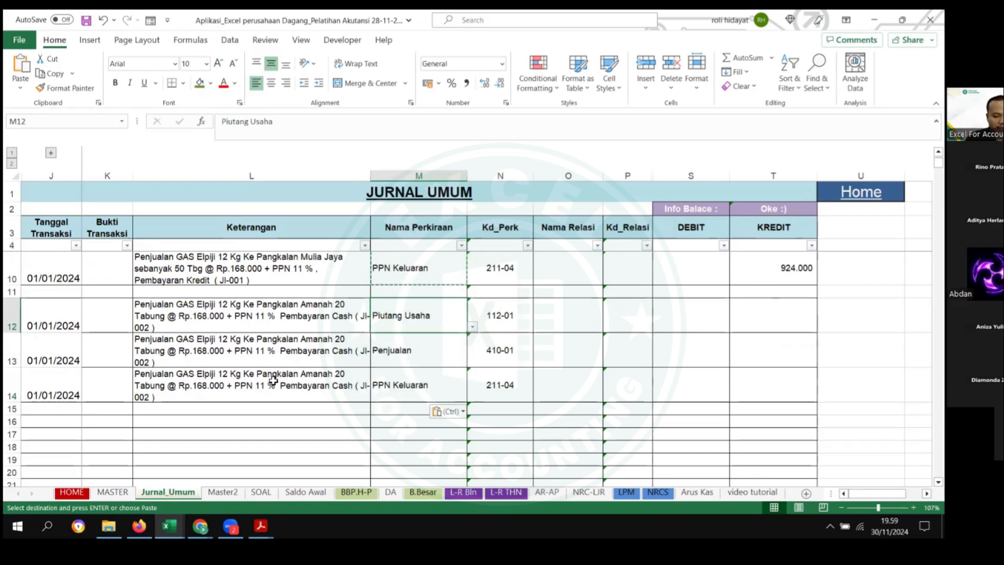
{"action": "left_click", "coordinate": [290, 387]}
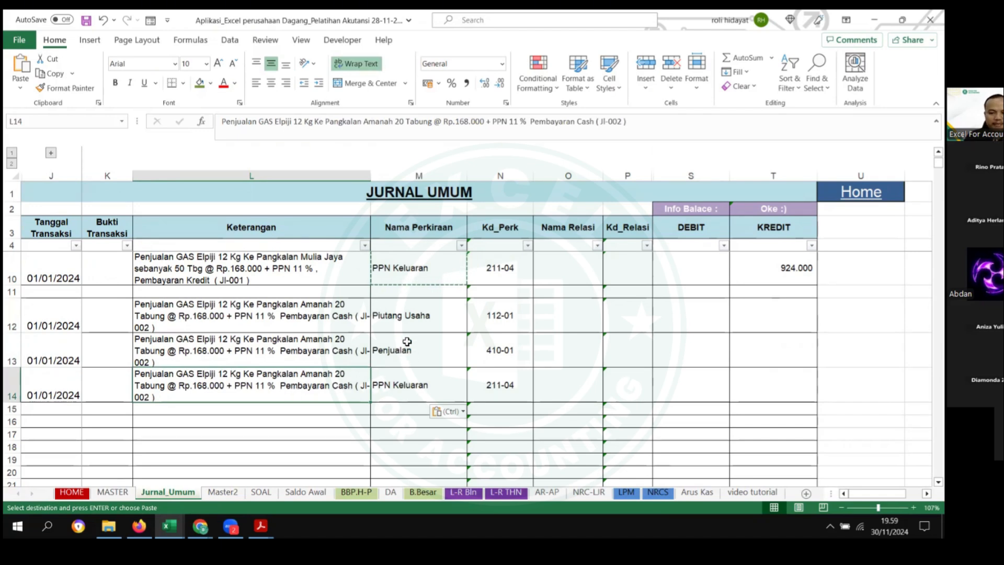
Step: Change the account name in Nama Perkiraan cell M12 to Kas Kantor
{"action": "left_click", "coordinate": [449, 325]}
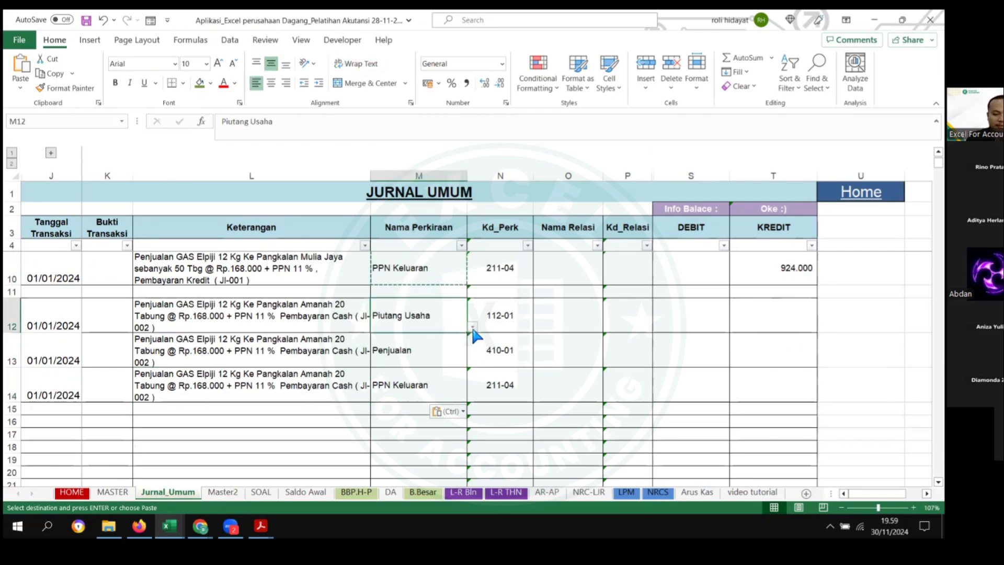
{"action": "left_click", "coordinate": [472, 327]}
{"action": "scroll", "coordinate": [472, 353], "scroll_direction": "up", "scroll_amount": 1}
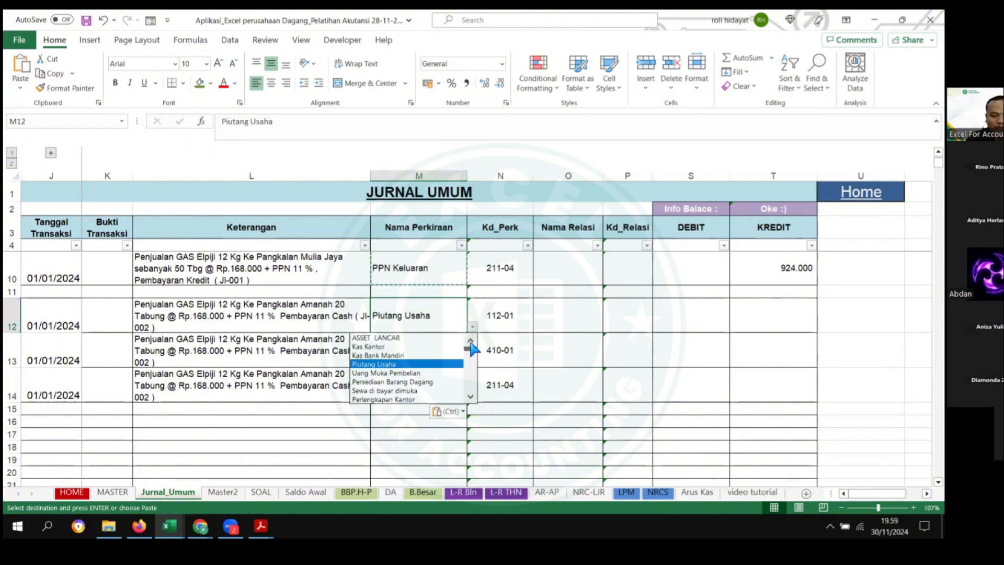
{"action": "left_click", "coordinate": [389, 346]}
{"action": "left_click", "coordinate": [309, 303]}
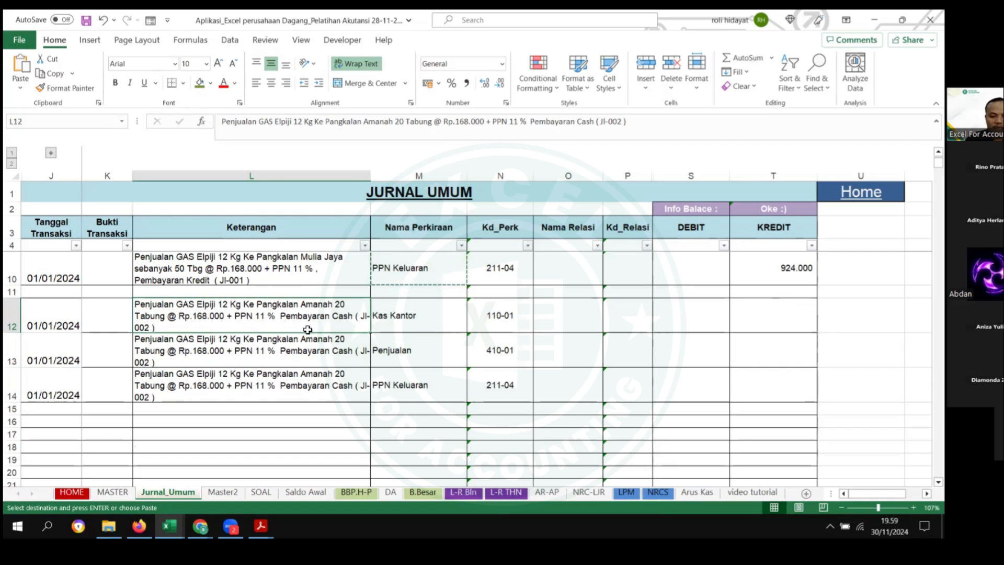
{"action": "left_click_drag", "start_coordinate": [294, 321], "coordinate": [721, 323]}
{"action": "left_click", "coordinate": [684, 354]}
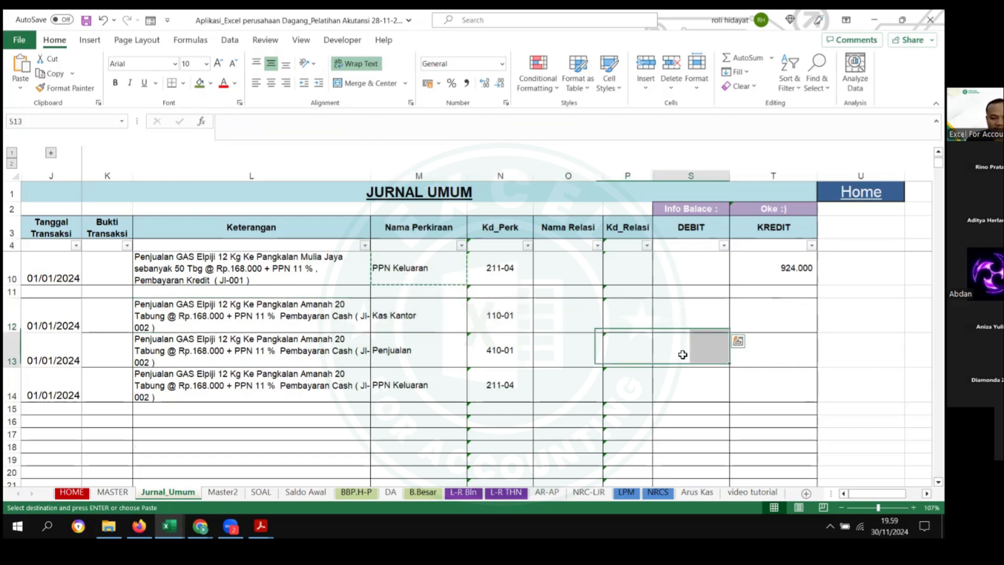
{"action": "left_click", "coordinate": [203, 320]}
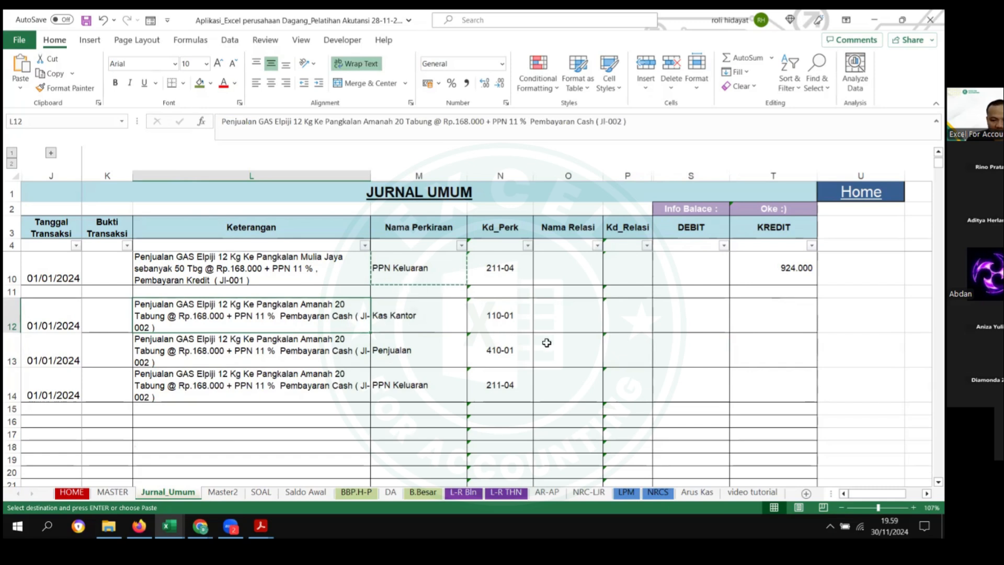
{"action": "left_click", "coordinate": [759, 357]}
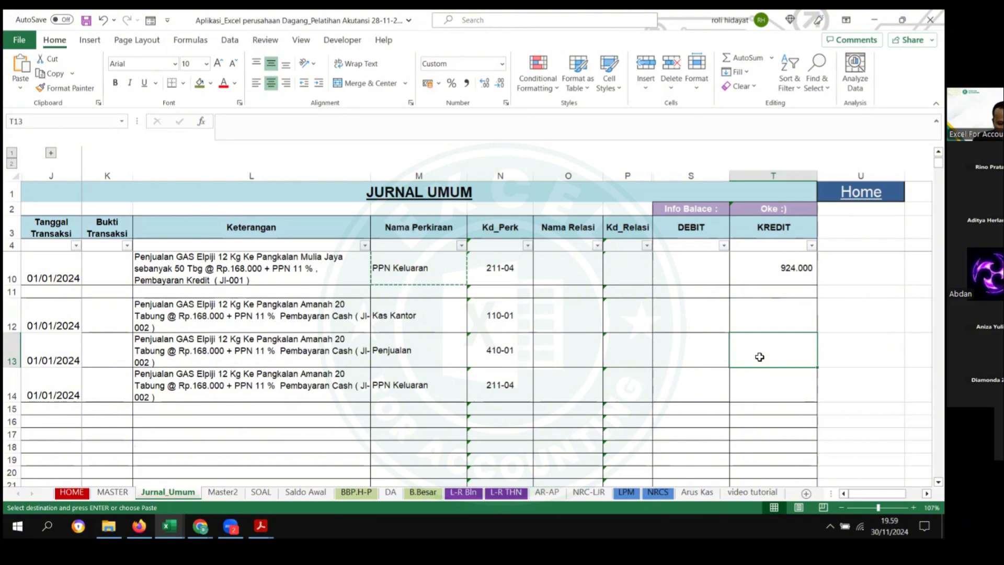
{"action": "type", "text": "20"}
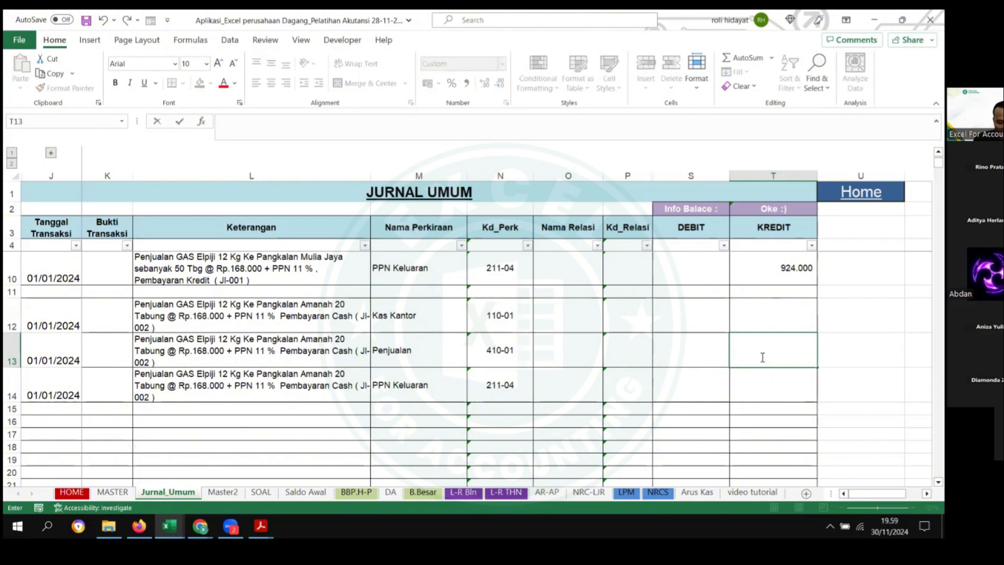
{"action": "type", "text": "="}
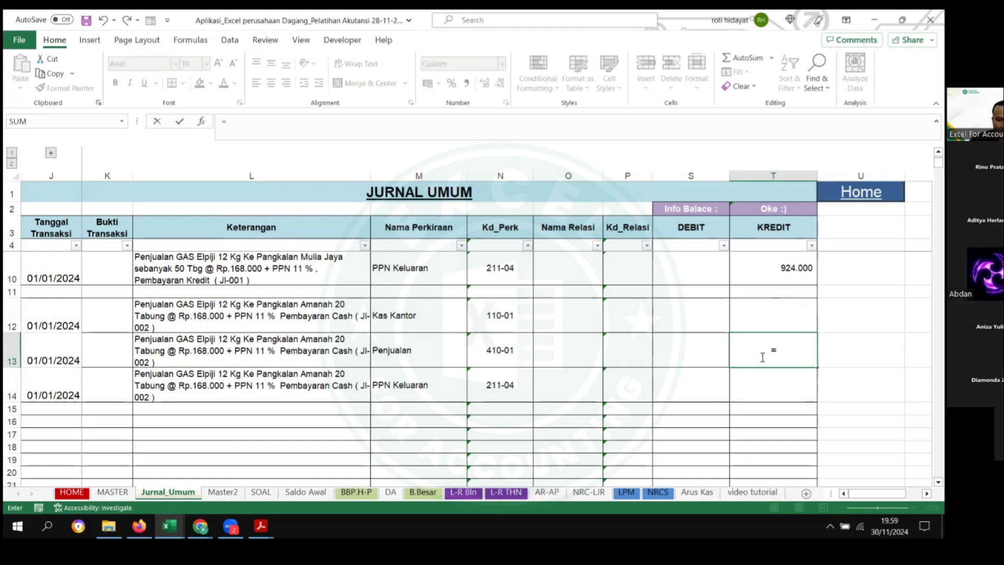
{"action": "scroll", "coordinate": [347, 356], "scroll_direction": "up", "scroll_amount": 1}
{"action": "scroll", "coordinate": [347, 359], "scroll_direction": "down", "scroll_amount": 1}
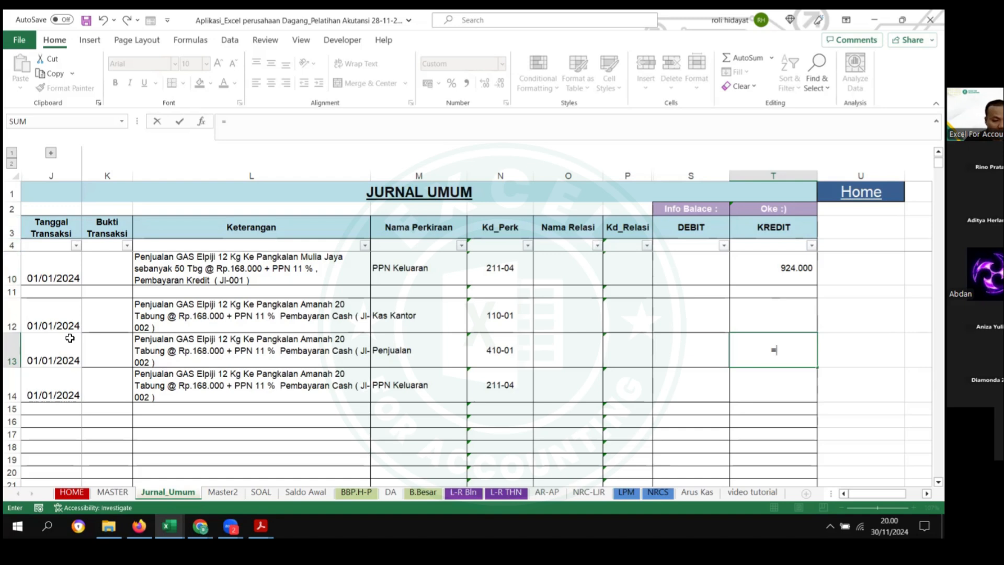
{"action": "left_click_drag", "start_coordinate": [55, 321], "coordinate": [769, 386]}
{"action": "key", "text": "Escape"}
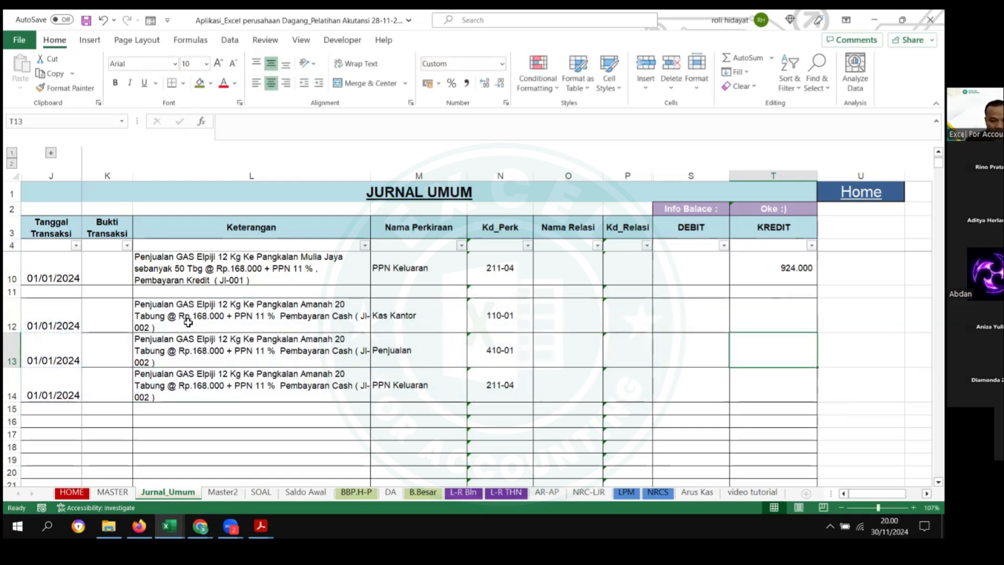
Step: Duplicate the Pangkalan Amanah sales entries in J12:T14 into the empty rows starting at J15
{"action": "left_click_drag", "start_coordinate": [77, 312], "coordinate": [762, 388]}
{"action": "left_click_drag", "start_coordinate": [527, 408], "coordinate": [526, 408]}
{"action": "key", "text": "ctrl+c"}
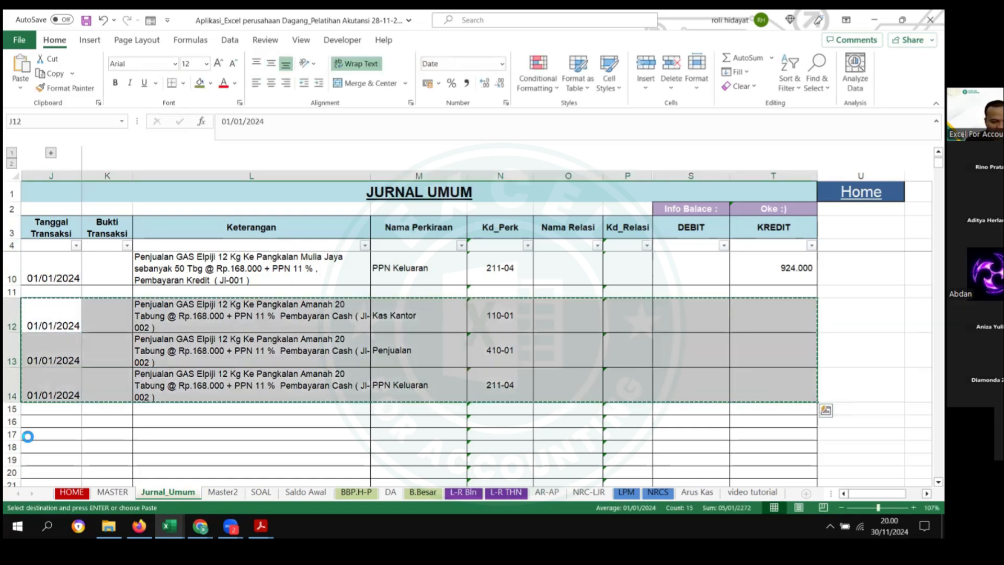
{"action": "left_click", "coordinate": [46, 407]}
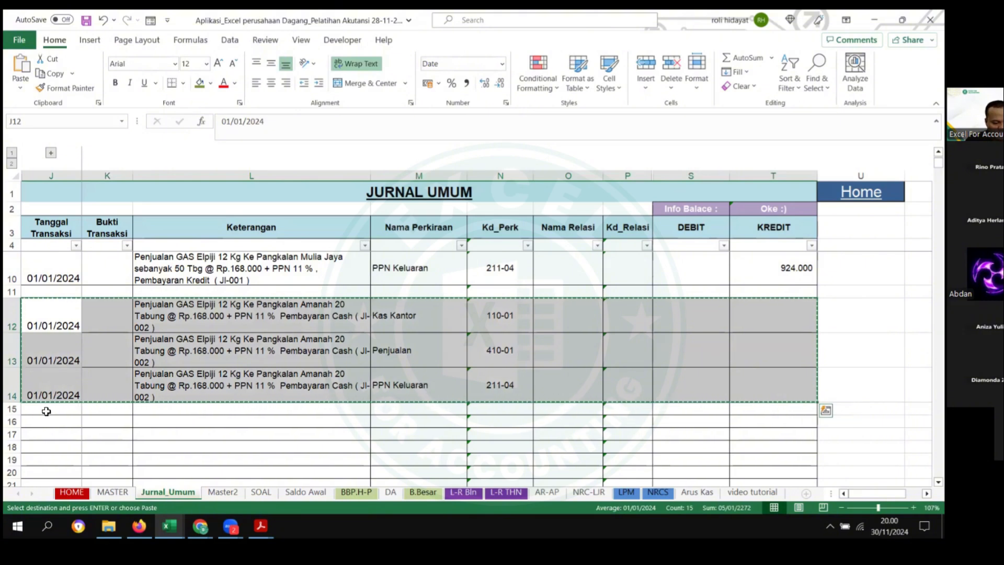
{"action": "key", "text": "ctrl+v"}
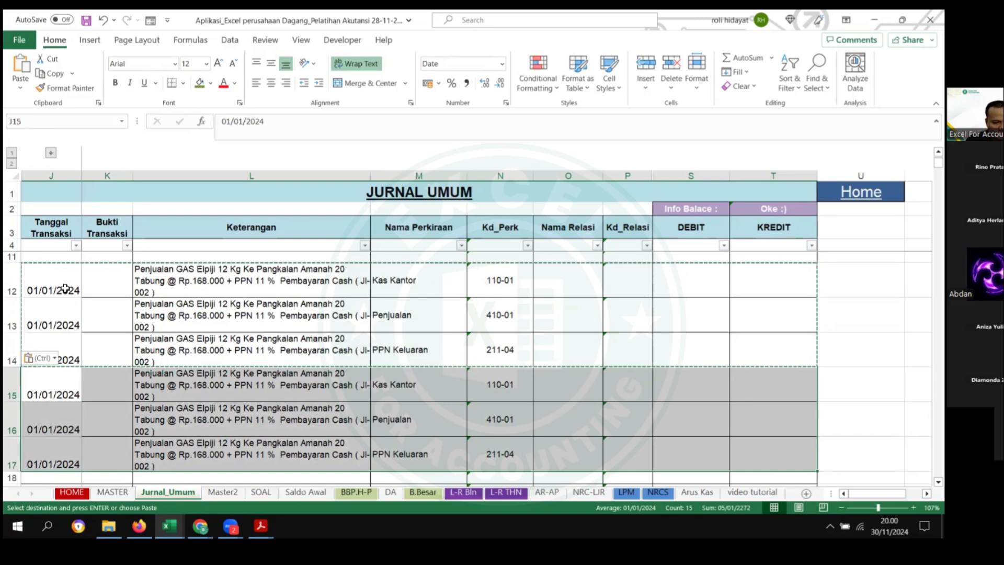
Step: Clear the dates, descriptions and account names in J12:M14 of the general journal
{"action": "left_click_drag", "start_coordinate": [67, 294], "coordinate": [407, 345]}
{"action": "key", "text": "Escape"}
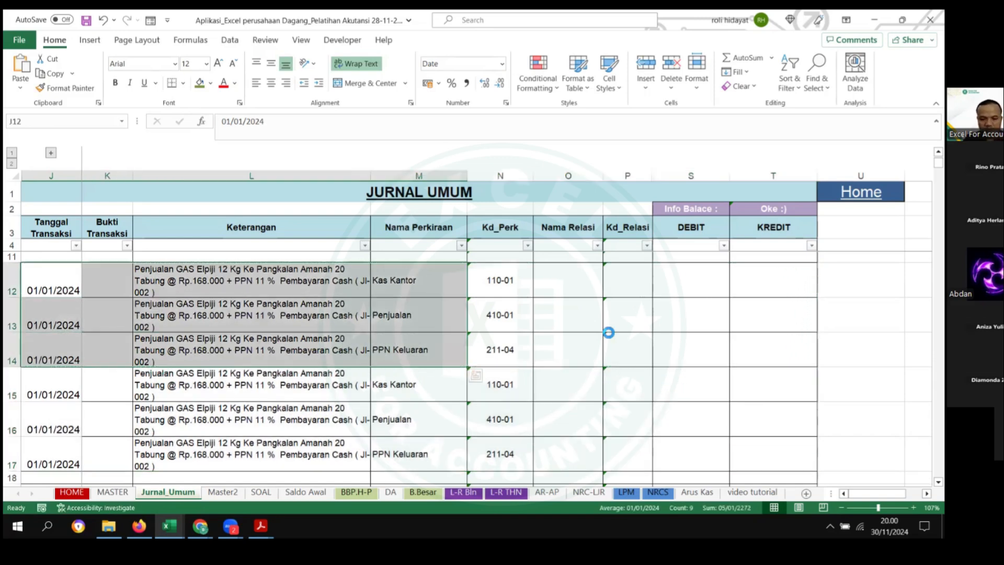
{"action": "key", "text": "Delete"}
{"action": "scroll", "coordinate": [471, 317], "scroll_direction": "up", "scroll_amount": 1}
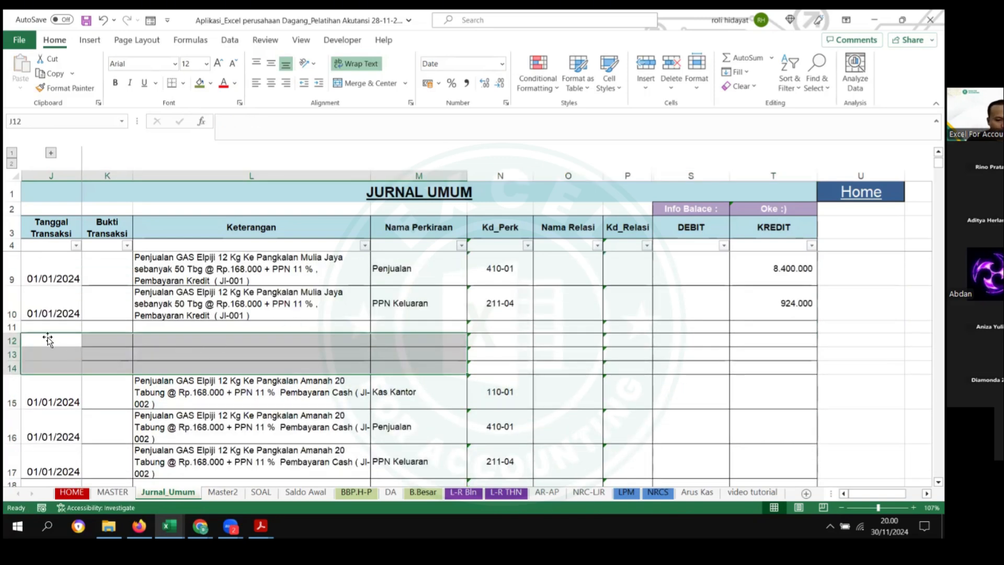
Step: Copy the transaction date from J10 into J12 and J13
{"action": "left_click", "coordinate": [60, 314]}
{"action": "key", "text": "ctrl+c"}
{"action": "left_click", "coordinate": [60, 340]}
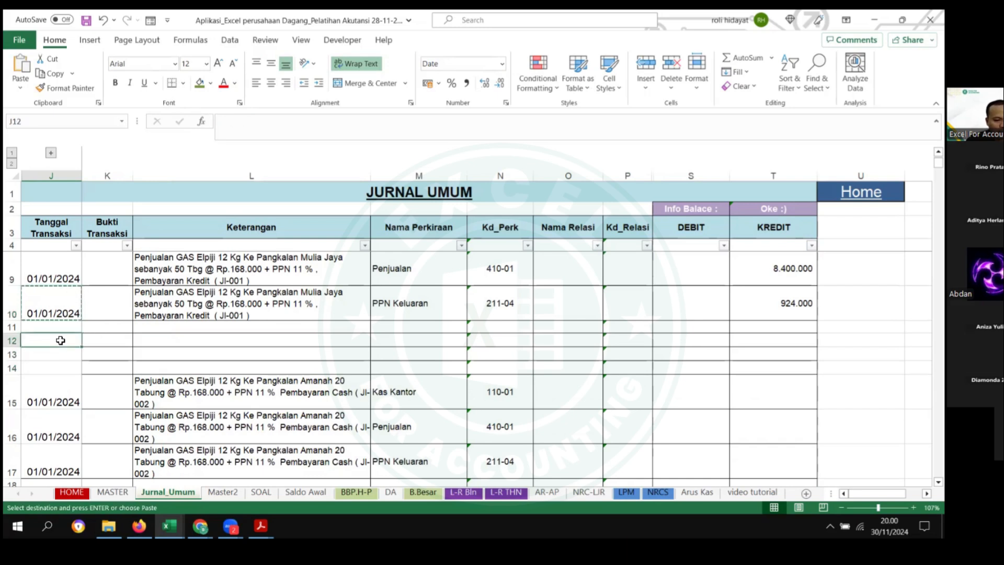
{"action": "key", "text": "ctrl+v"}
{"action": "key", "text": "Down"}
{"action": "key", "text": "ctrl+v"}
{"action": "left_click", "coordinate": [186, 340]}
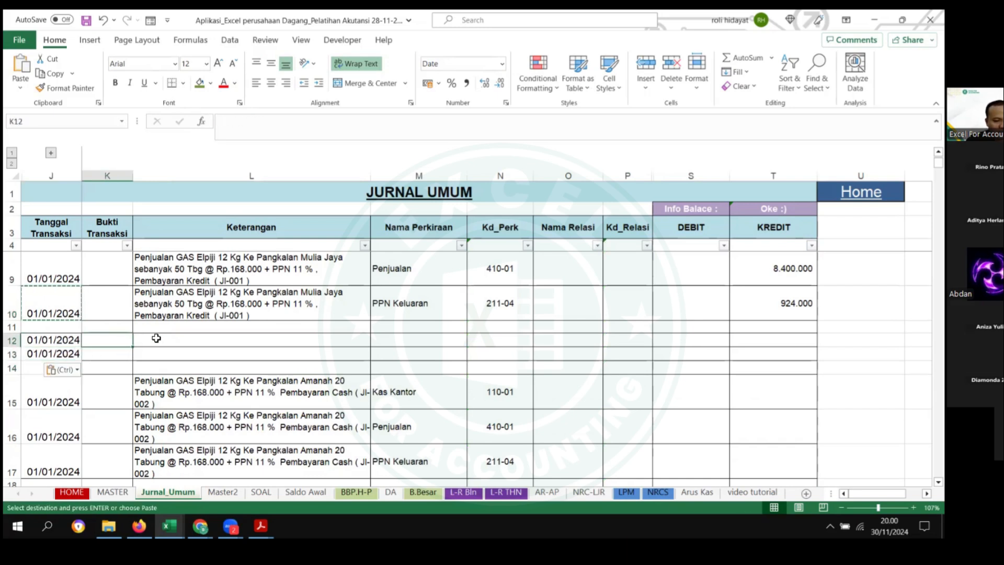
Step: Enter JL-001 as the transaction proof in K8 for the Mulia Jaya receivable entry
{"action": "scroll", "coordinate": [123, 328], "scroll_direction": "up", "scroll_amount": 1}
{"action": "left_click", "coordinate": [118, 290]}
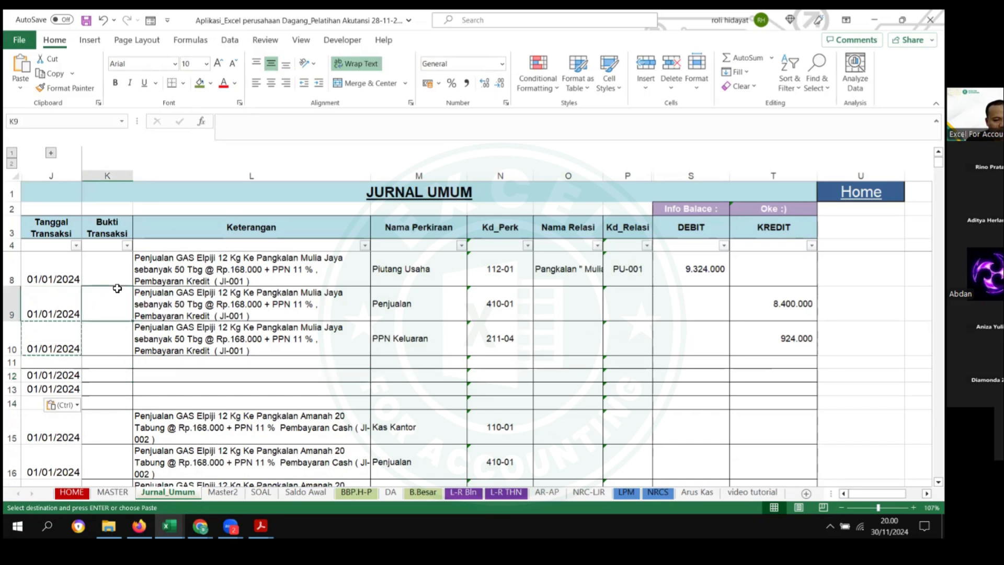
{"action": "left_click", "coordinate": [120, 276]}
{"action": "type", "text": "JL"}
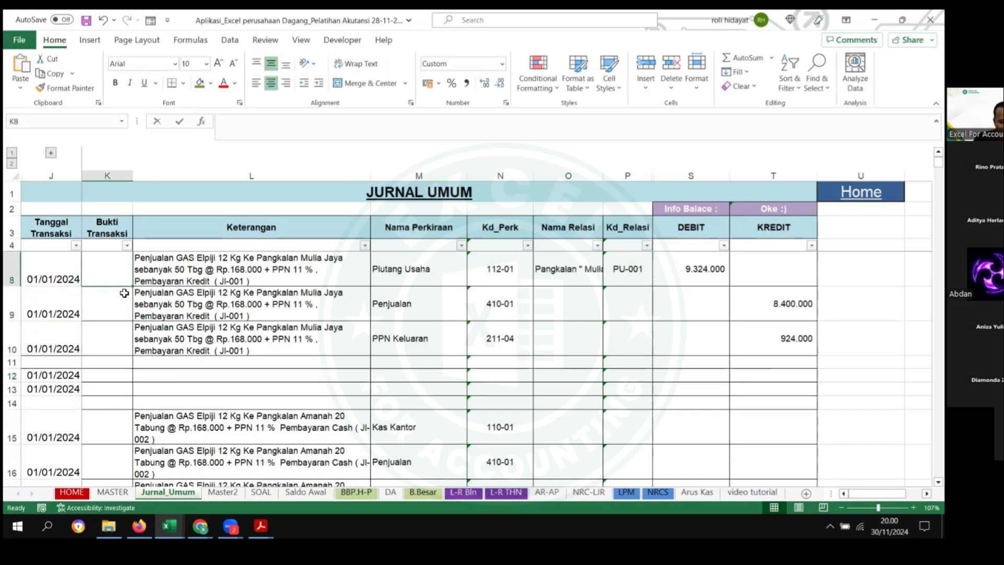
{"action": "type", "text": "-001"}
{"action": "key", "text": "Return"}
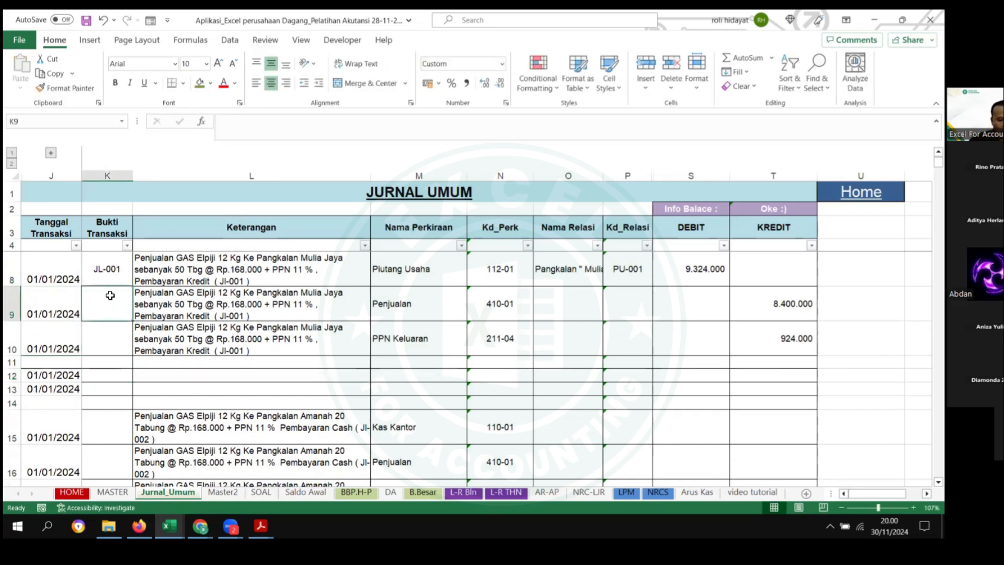
Step: Copy the JL-001 proof number into K9:K10 and save the workbook
{"action": "left_click", "coordinate": [106, 268]}
{"action": "key", "text": "ctrl+c"}
{"action": "left_click_drag", "start_coordinate": [117, 319], "coordinate": [119, 337]}
{"action": "key", "text": "ctrl+v"}
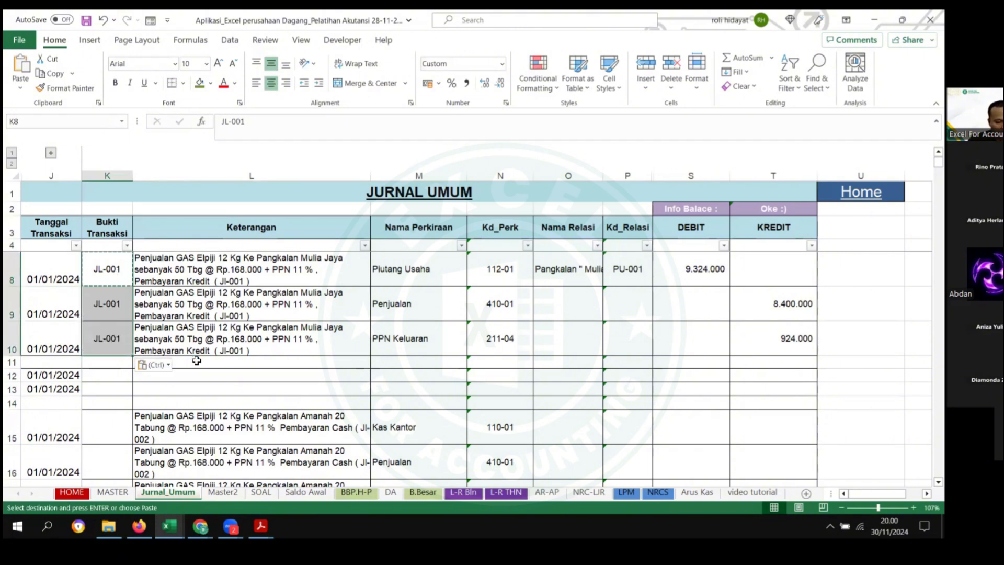
{"action": "left_click", "coordinate": [225, 362]}
{"action": "left_click", "coordinate": [322, 389]}
{"action": "key", "text": "ctrl+s"}
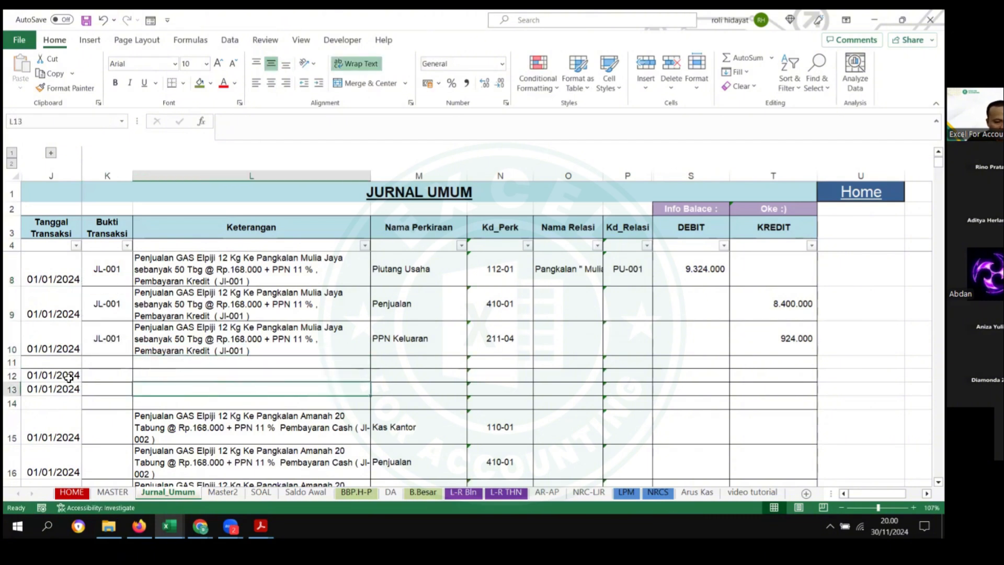
Step: On the SOAL sheet, insert a new column before the DESKRIPSI column and narrow it slightly
{"action": "left_click", "coordinate": [74, 375]}
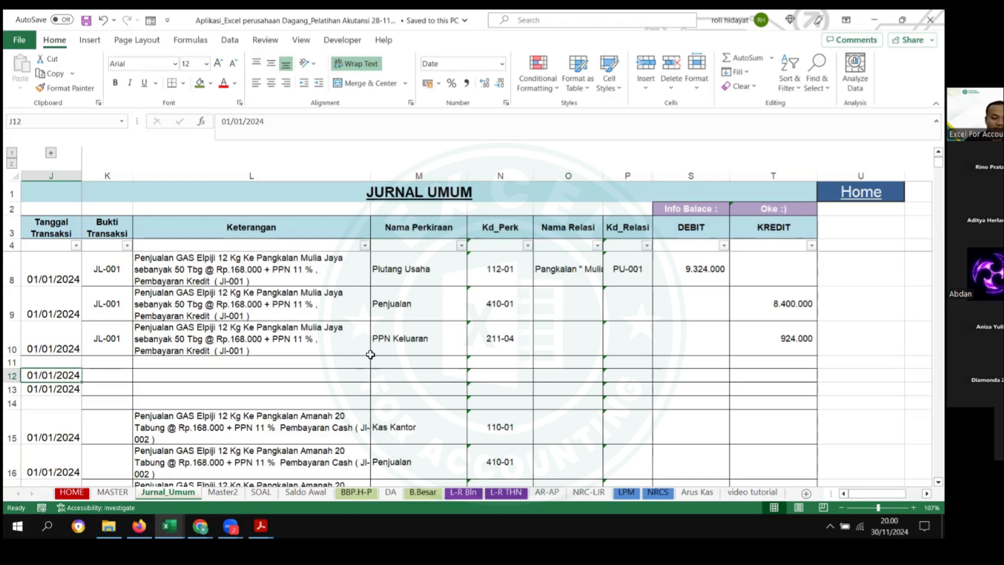
{"action": "left_click", "coordinate": [230, 493]}
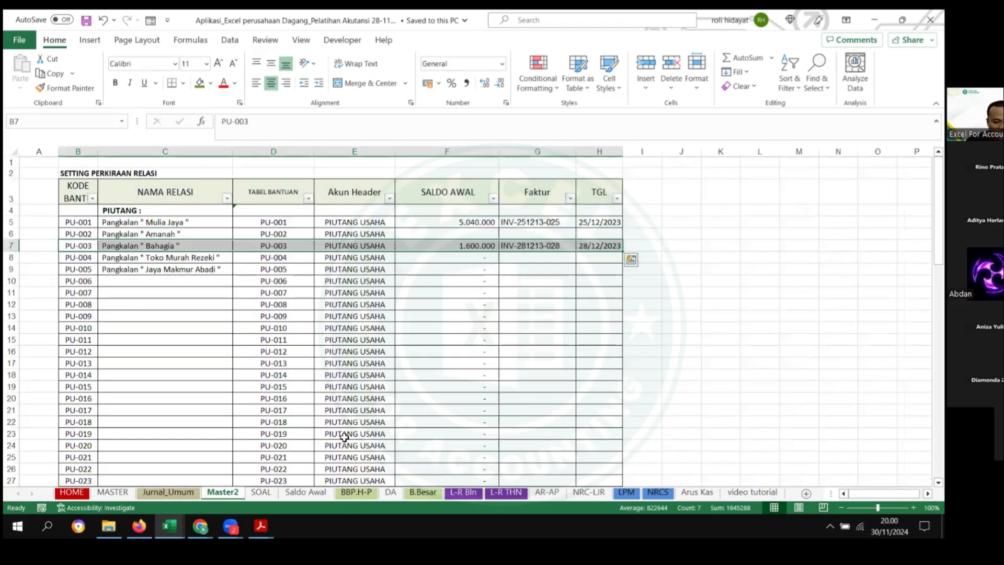
{"action": "left_click", "coordinate": [261, 493]}
{"action": "left_click", "coordinate": [80, 298]}
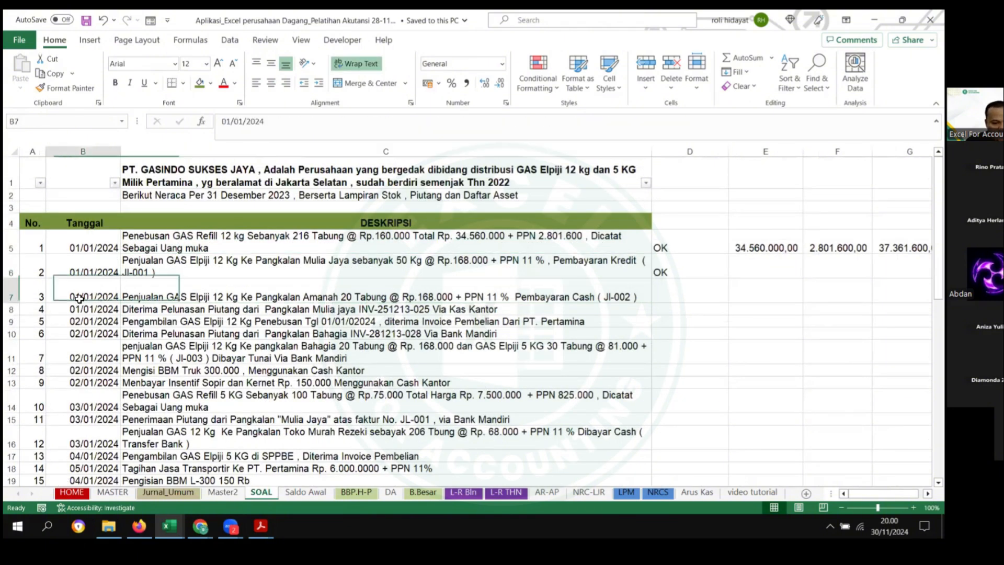
{"action": "left_click_drag", "start_coordinate": [79, 297], "coordinate": [469, 297]}
{"action": "left_click", "coordinate": [524, 334]}
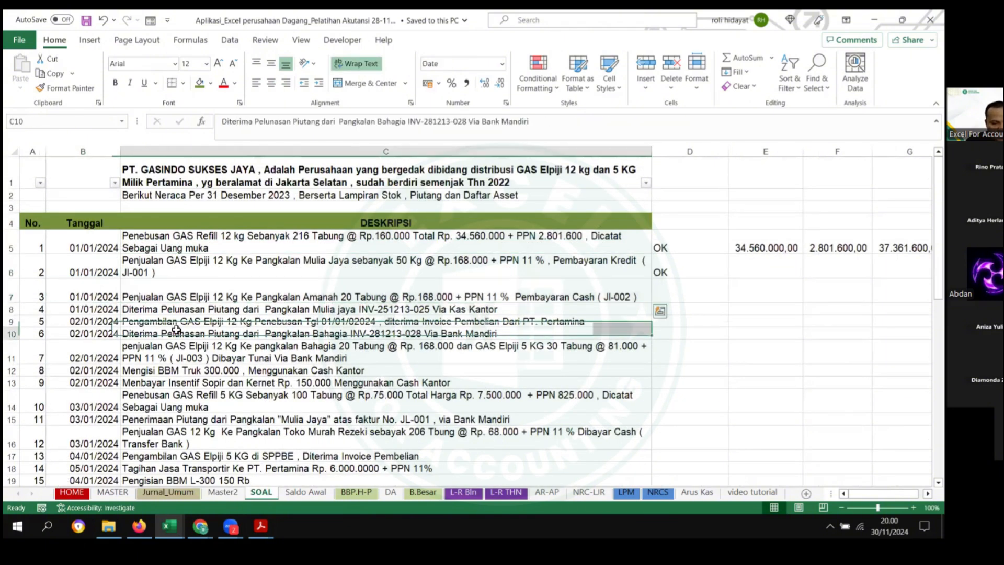
{"action": "left_click", "coordinate": [646, 87]}
{"action": "left_click", "coordinate": [674, 143]}
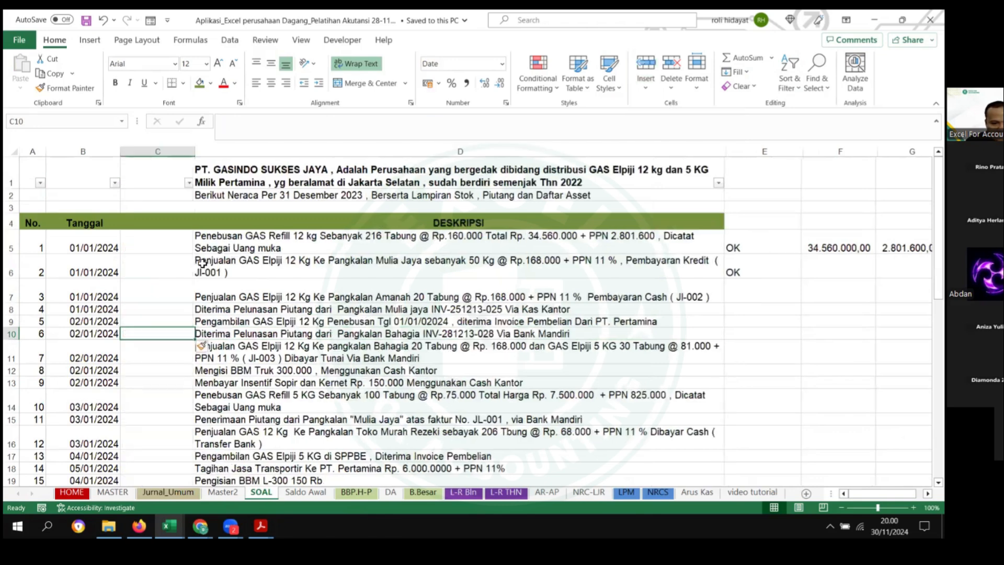
{"action": "left_click_drag", "start_coordinate": [192, 152], "coordinate": [186, 166]}
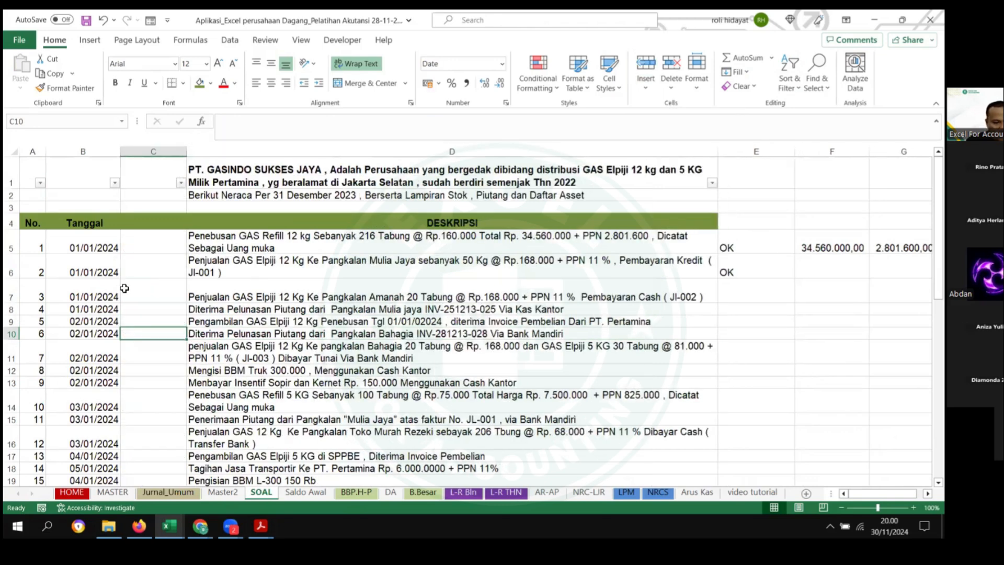
Step: Enter JL-001 in C6 beside transaction 2 and copy its date, proof number and description in B6:D6
{"action": "left_click", "coordinate": [162, 271]}
{"action": "type", "text": "JL"}
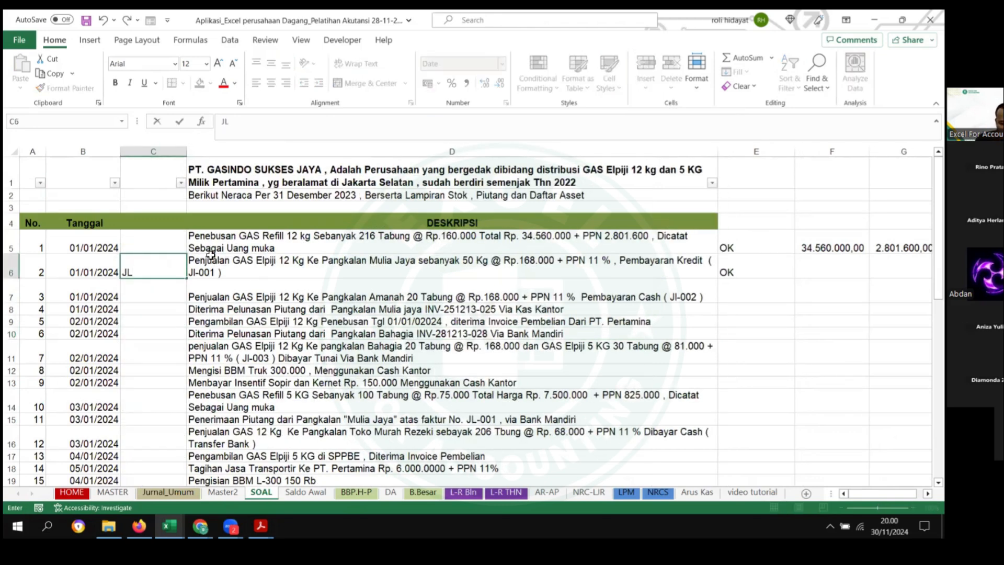
{"action": "type", "text": "-001"}
{"action": "key", "text": "Return"}
{"action": "left_click", "coordinate": [97, 274]}
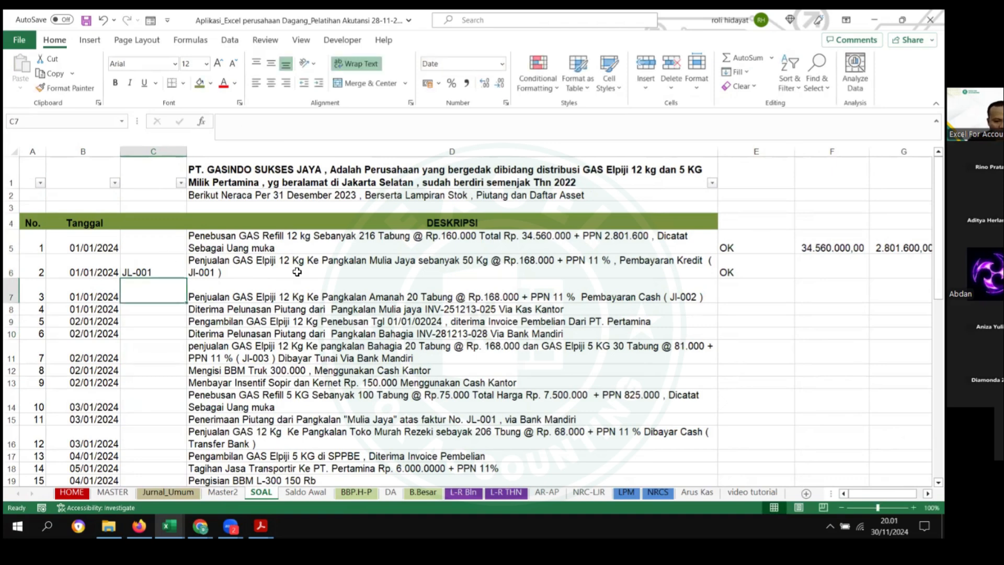
{"action": "left_click", "coordinate": [325, 276], "text": "shift"}
{"action": "key", "text": "ctrl+c"}
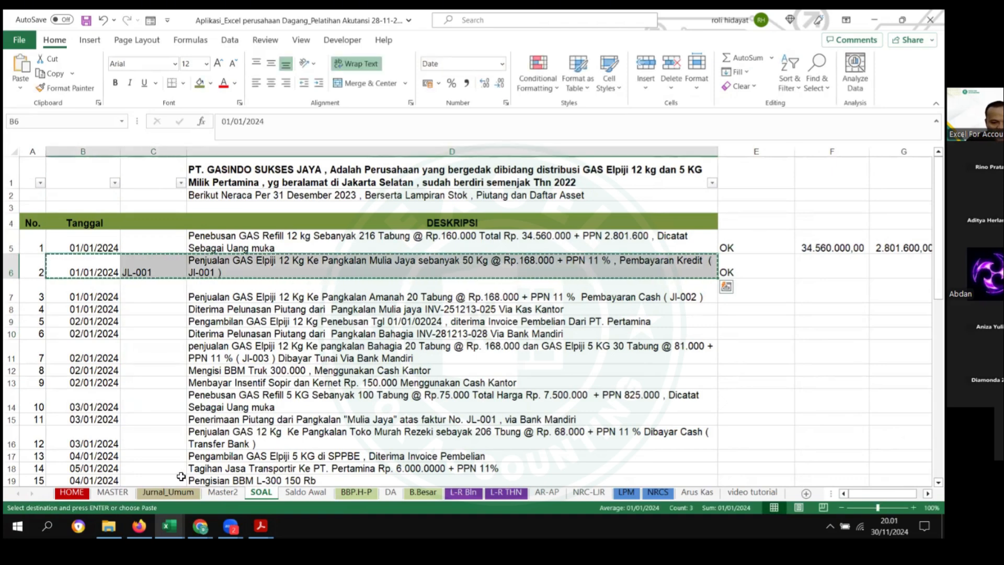
Step: Switch to the stok workbook and rename its Jurnal_Umum sheet to Transaksi
{"action": "left_click", "coordinate": [169, 526]}
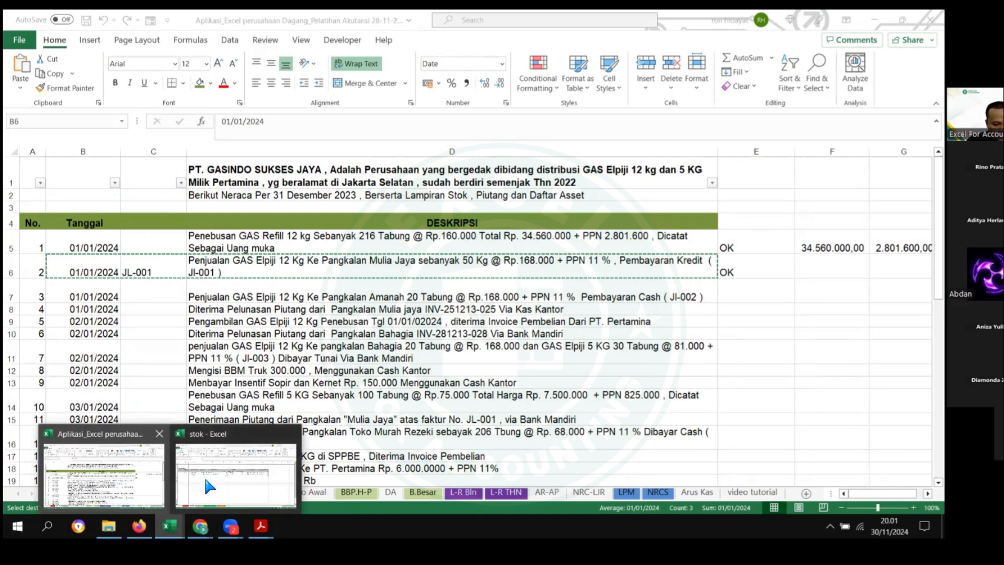
{"action": "left_click", "coordinate": [225, 476]}
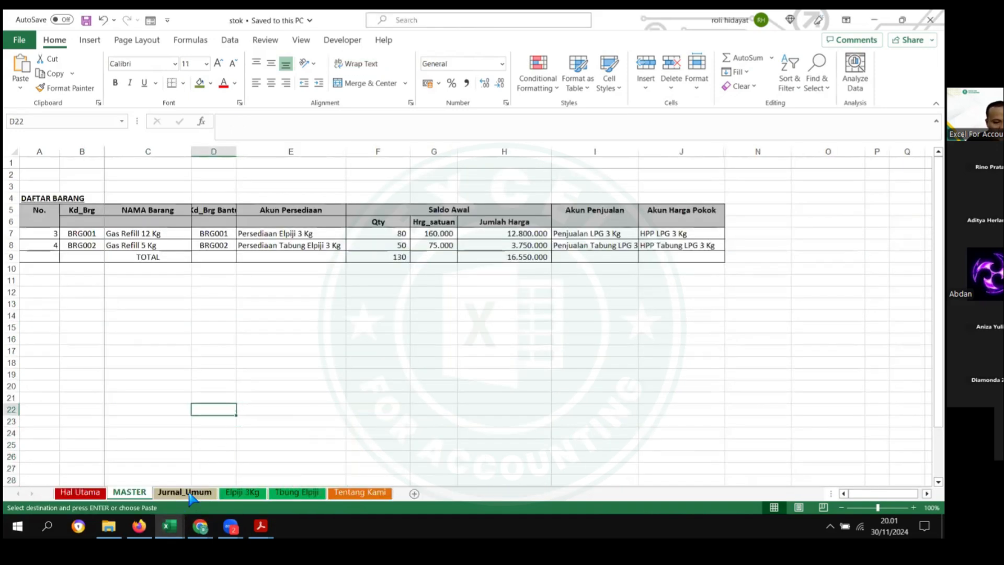
{"action": "left_click", "coordinate": [190, 492]}
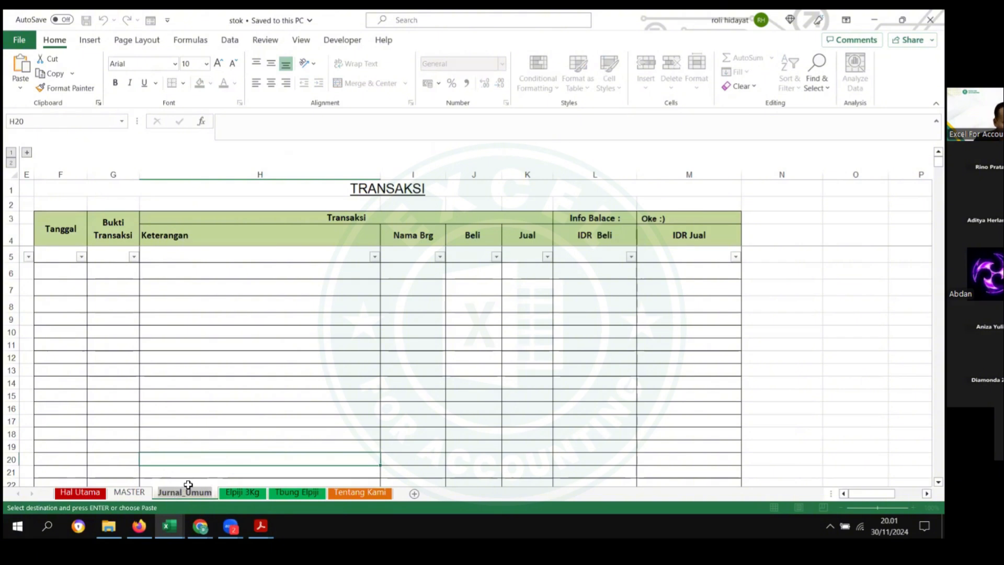
{"action": "type", "text": "Transaski"}
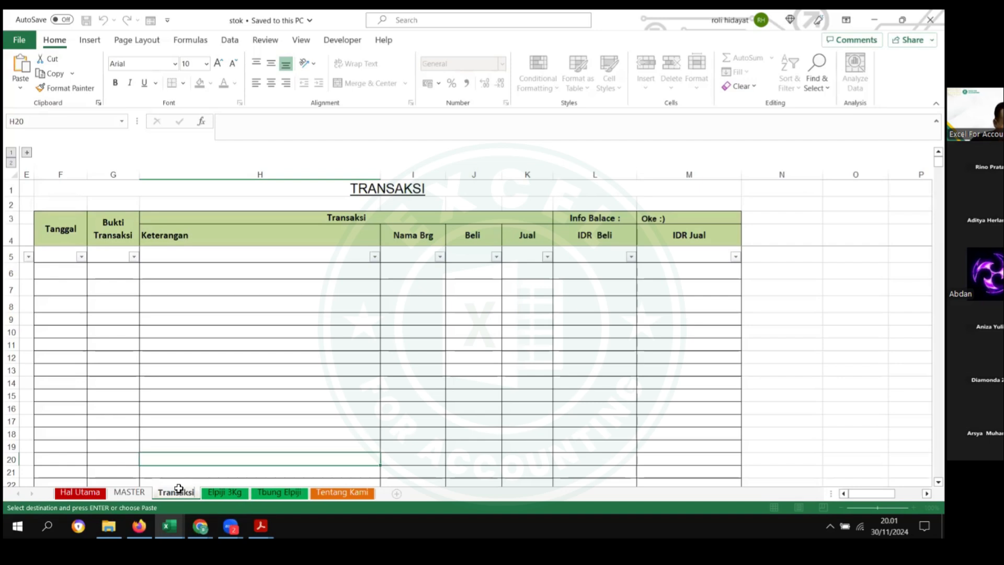
{"action": "left_click", "coordinate": [211, 406]}
Step: Paste the copied SOAL transaction 2 data into the Transaksi sheet of the stok workbook, starting at F6
{"action": "left_click", "coordinate": [170, 526]}
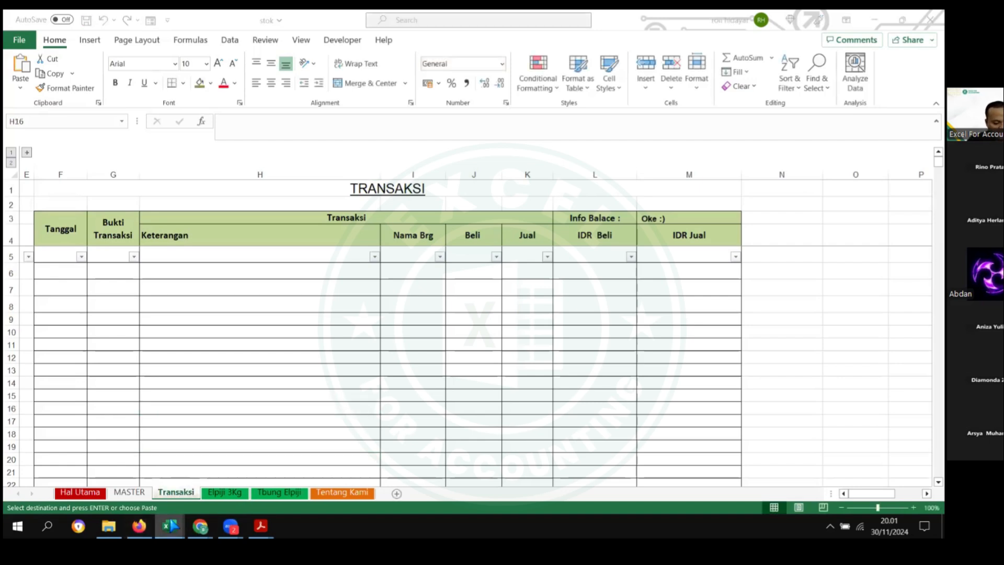
{"action": "left_click", "coordinate": [124, 477]}
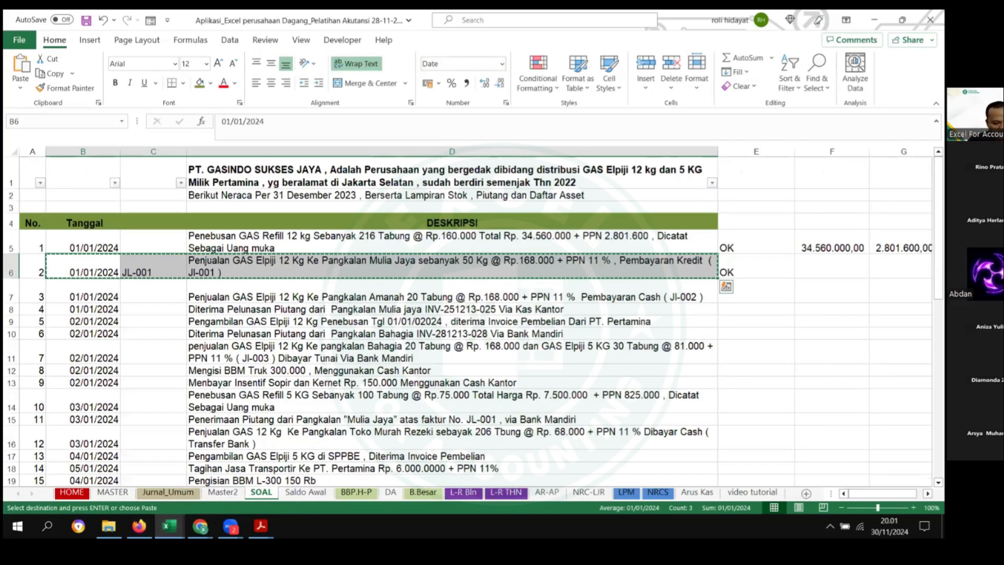
{"action": "mouse_move", "coordinate": [170, 527]}
{"action": "left_click", "coordinate": [225, 483]}
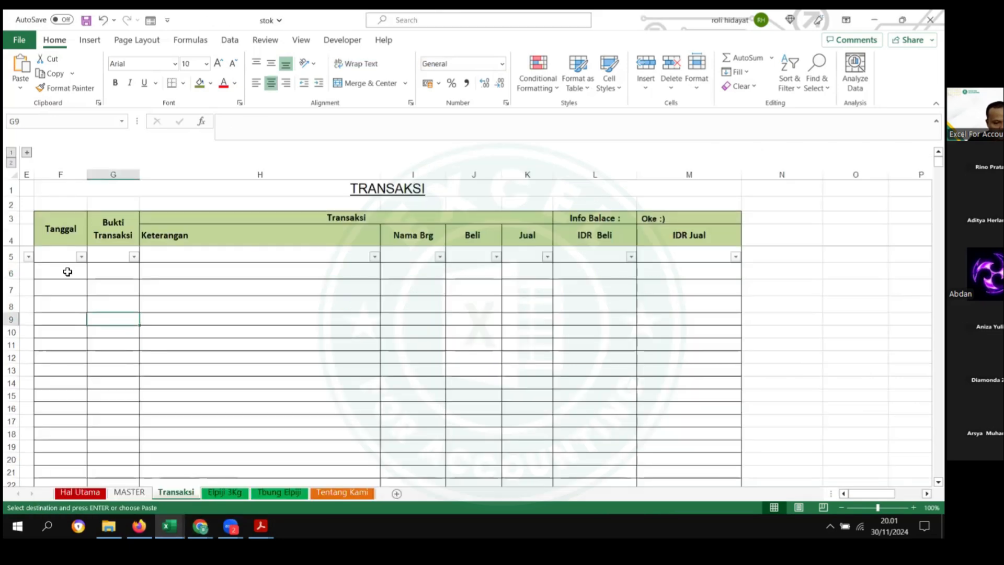
{"action": "key", "text": "ctrl+v"}
{"action": "left_click", "coordinate": [270, 331]}
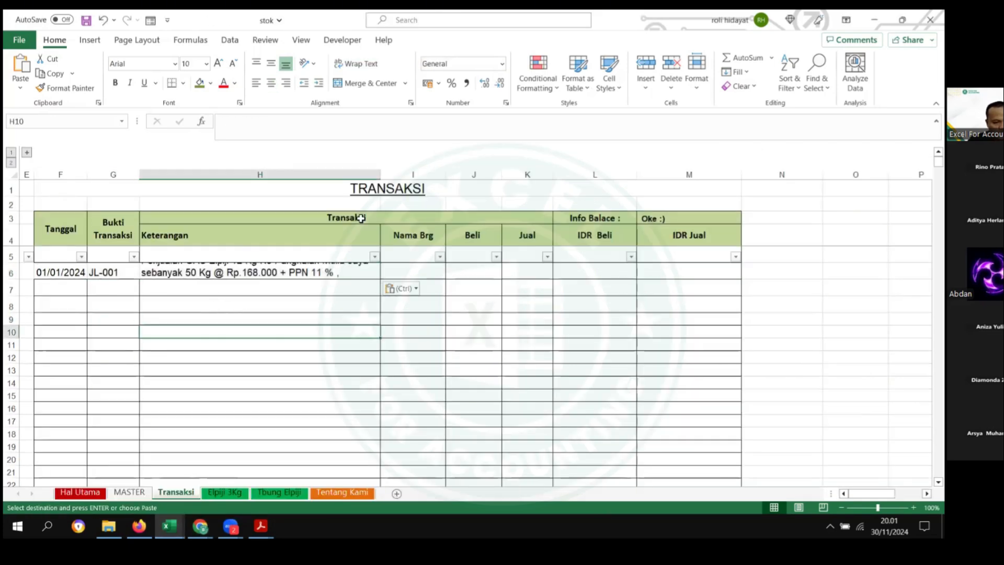
Step: Widen the Keterangan column to fit the description, then narrow it so the text wraps onto two lines
{"action": "double_click", "coordinate": [381, 177]}
{"action": "left_click", "coordinate": [361, 317]}
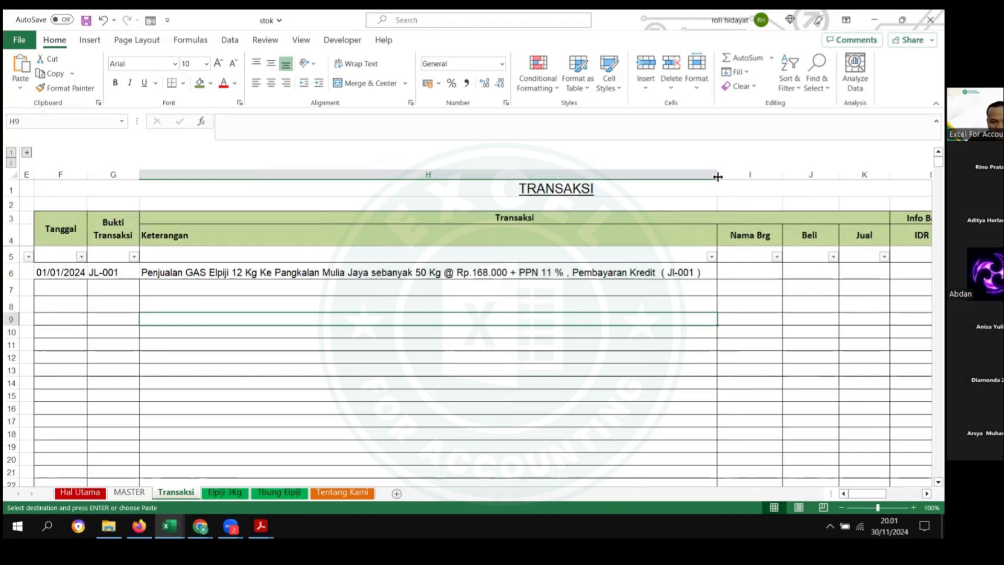
{"action": "left_click_drag", "start_coordinate": [718, 177], "coordinate": [558, 251]}
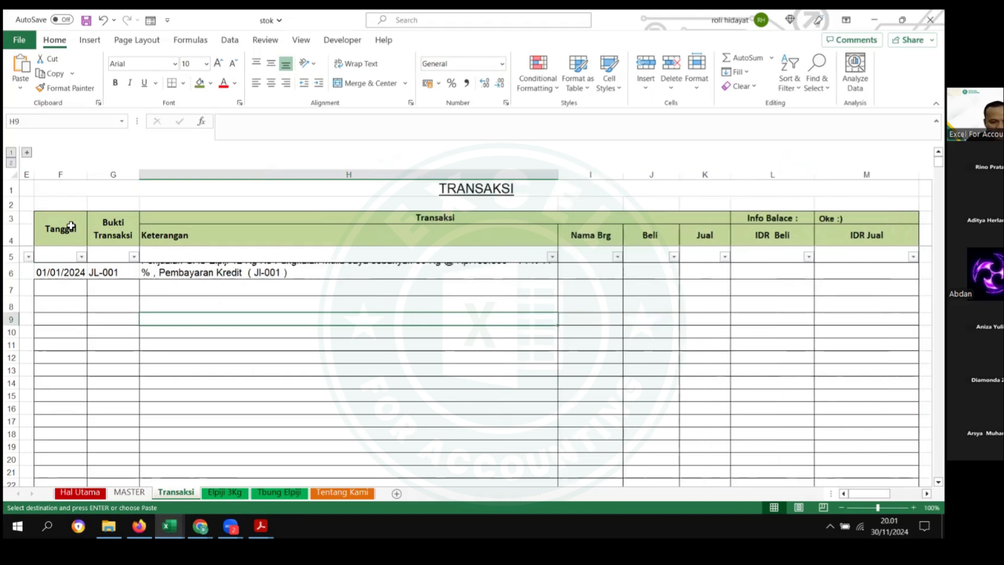
Step: Center the header text in rows 3 to 5 and fit row 6's height to its wrapped description
{"action": "left_click_drag", "start_coordinate": [16, 225], "coordinate": [11, 260]}
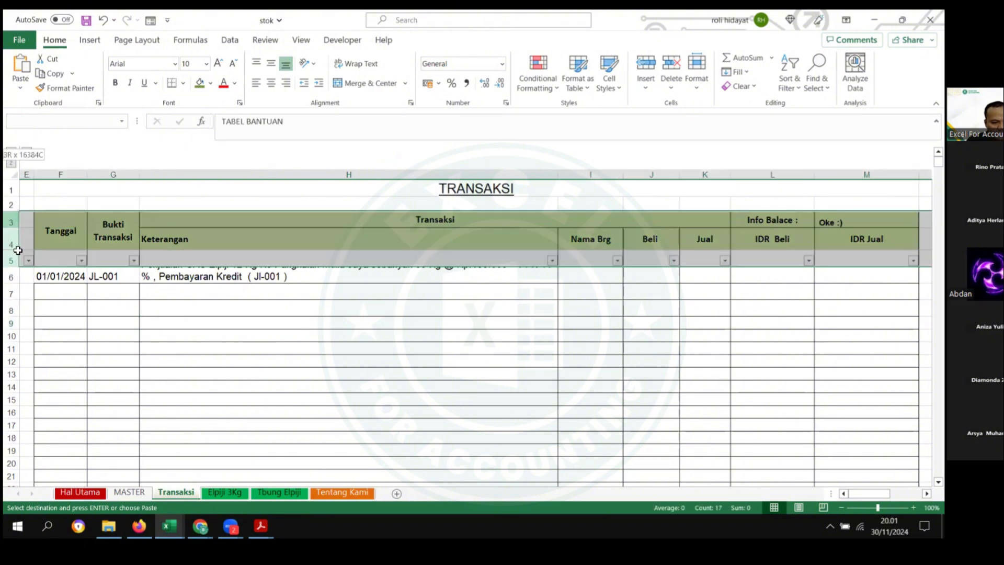
{"action": "left_click", "coordinate": [270, 84]}
{"action": "left_click", "coordinate": [462, 312]}
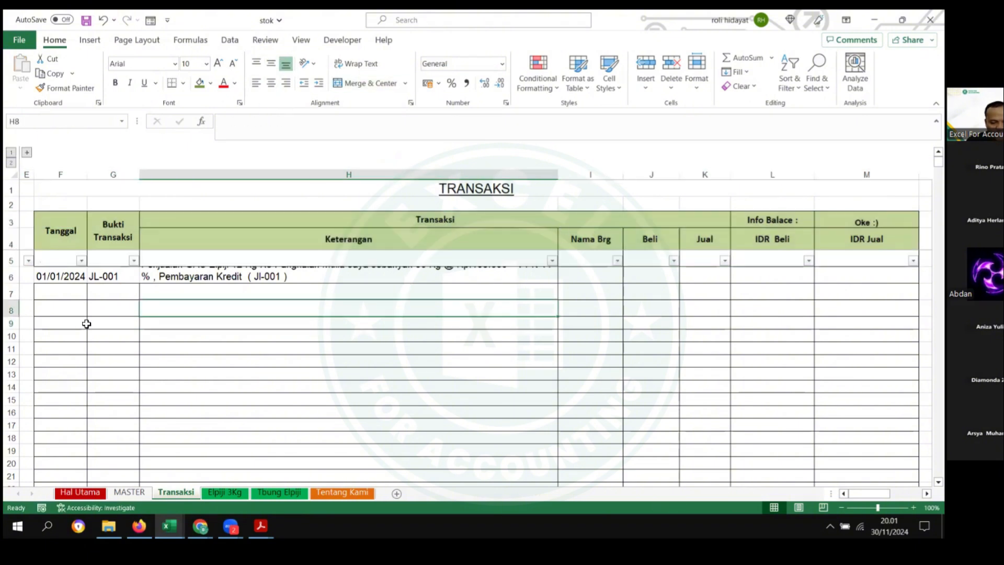
{"action": "double_click", "coordinate": [11, 283]}
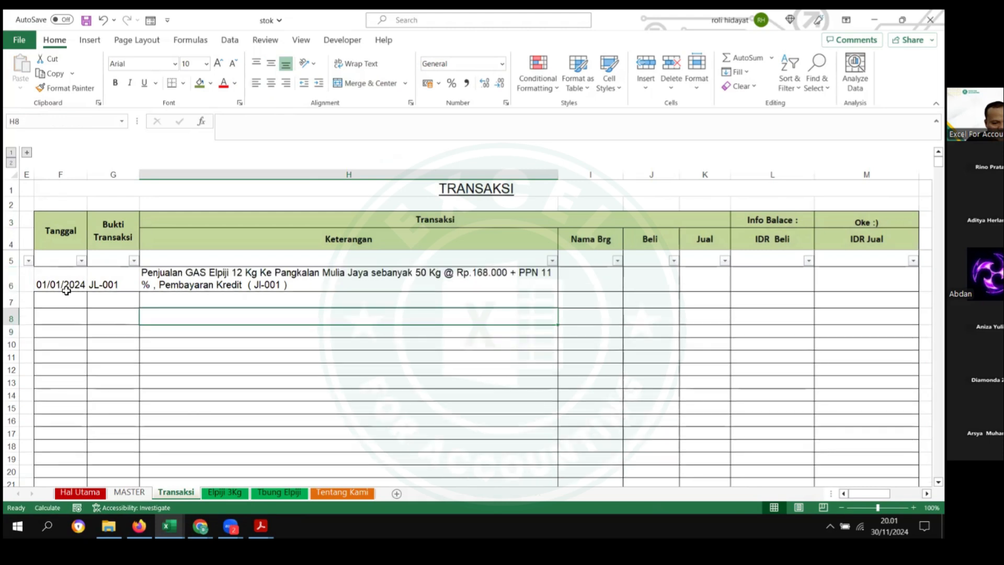
{"action": "left_click", "coordinate": [437, 354]}
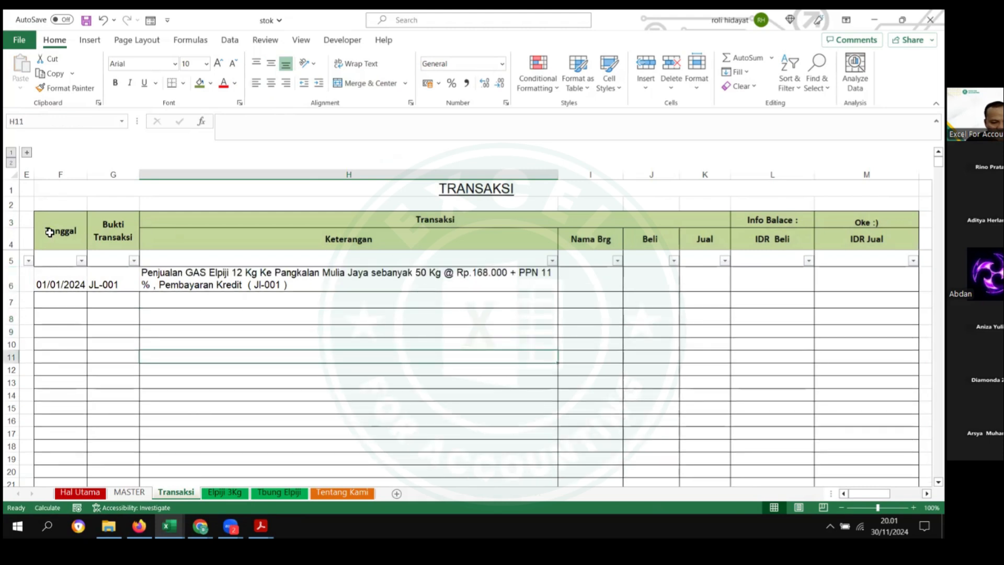
Step: Review the Transaksi sheet's column headers from Tanggal and Bukti Transaksi across to IDR Jual
{"action": "left_click", "coordinate": [50, 232]}
{"action": "left_click", "coordinate": [128, 233]}
{"action": "left_click", "coordinate": [61, 228]}
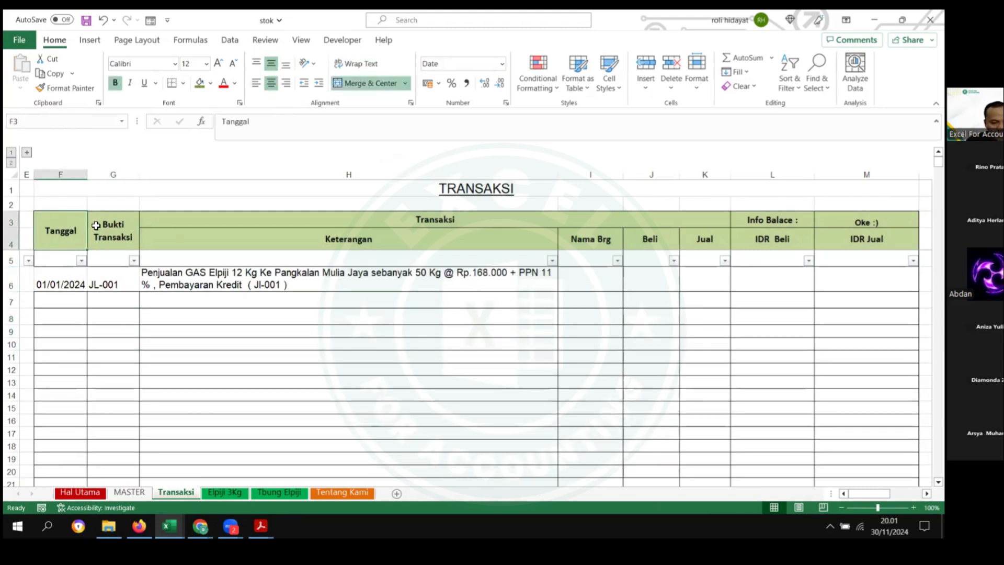
{"action": "left_click", "coordinate": [123, 232]}
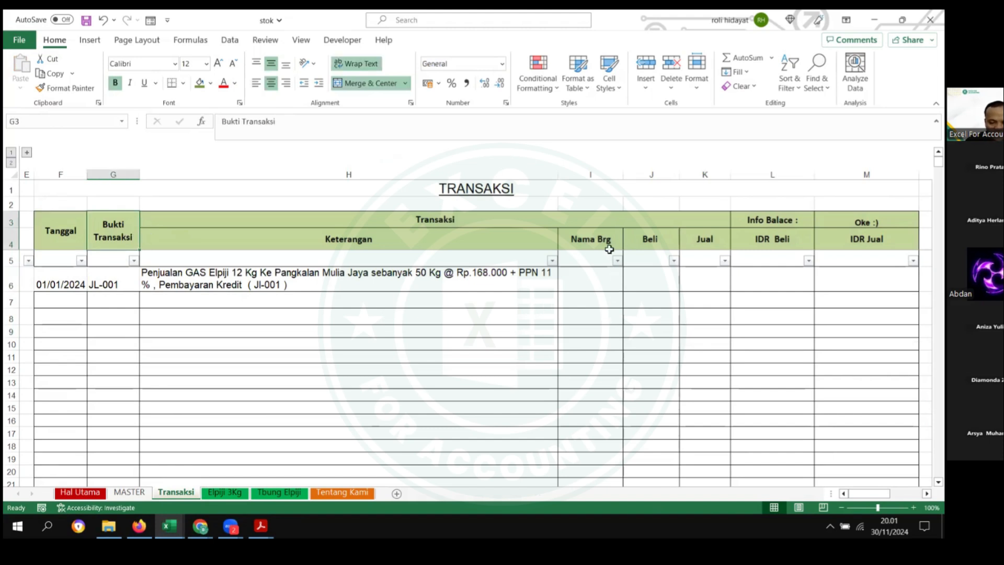
{"action": "left_click", "coordinate": [639, 240]}
{"action": "left_click_drag", "start_coordinate": [660, 241], "coordinate": [879, 239]}
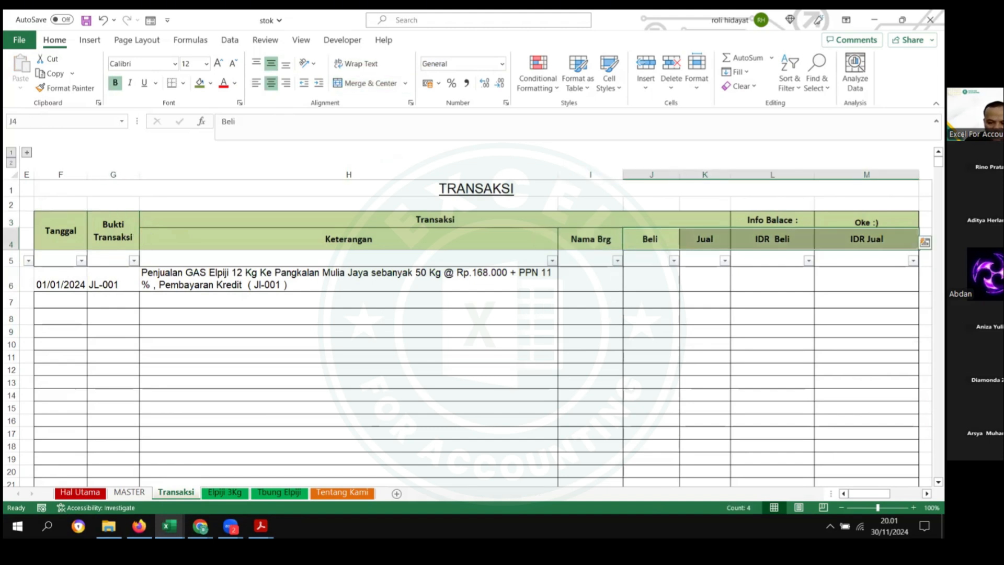
{"action": "left_click_drag", "start_coordinate": [736, 306], "coordinate": [937, 304]}
{"action": "left_click", "coordinate": [250, 241]}
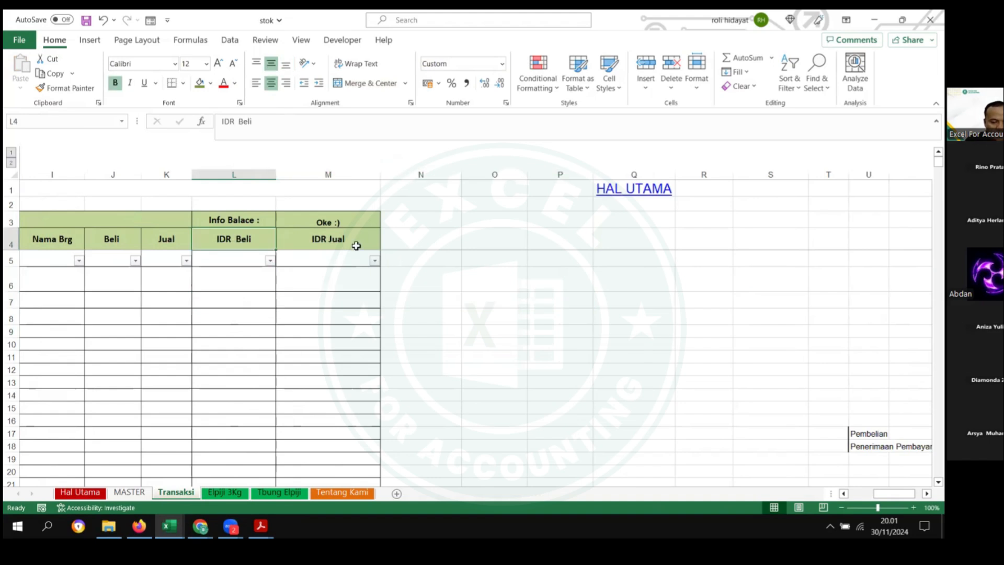
{"action": "left_click", "coordinate": [357, 246]}
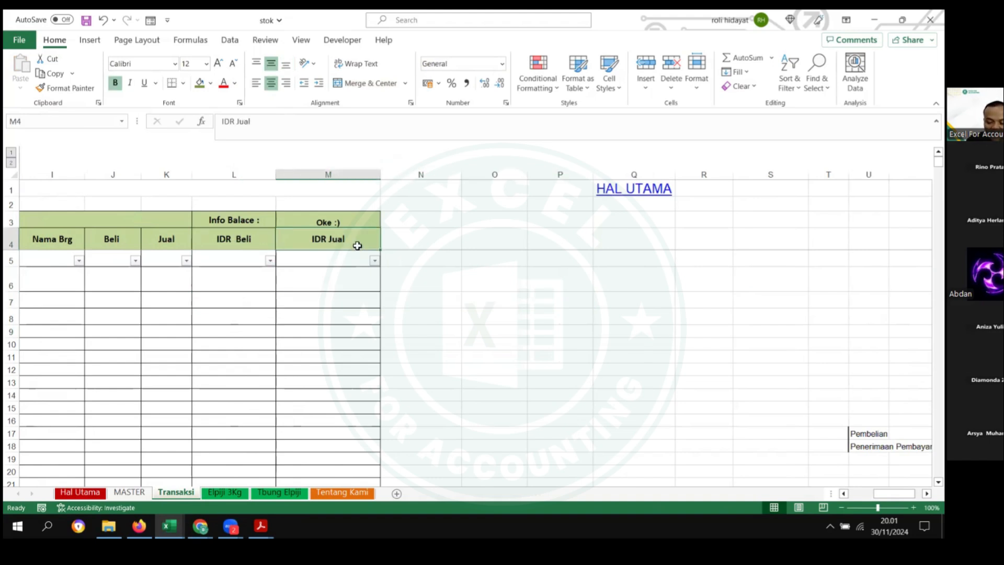
{"action": "key", "text": "Left"}
{"action": "key", "text": "Left"}
{"action": "key", "text": "Left"}
{"action": "key", "text": "Left"}
{"action": "key", "text": "Left"}
{"action": "key", "text": "Left"}
{"action": "key", "text": "Left"}
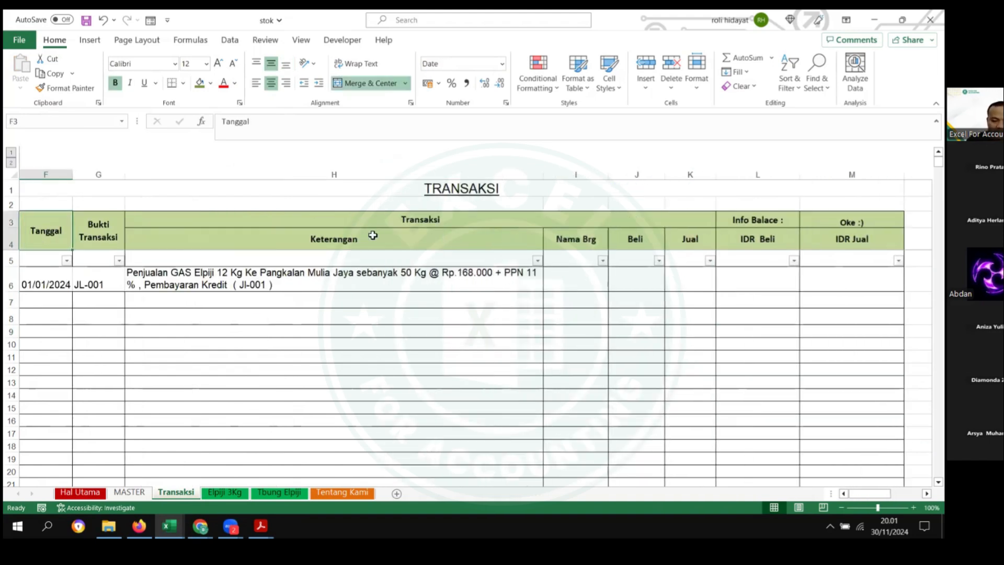
Step: Choose Gas Refill 12 Kg as the Nama Brg for transaction JL-001 and enter 50 as its Jual quantity
{"action": "left_click", "coordinate": [588, 288]}
{"action": "left_click", "coordinate": [614, 285]}
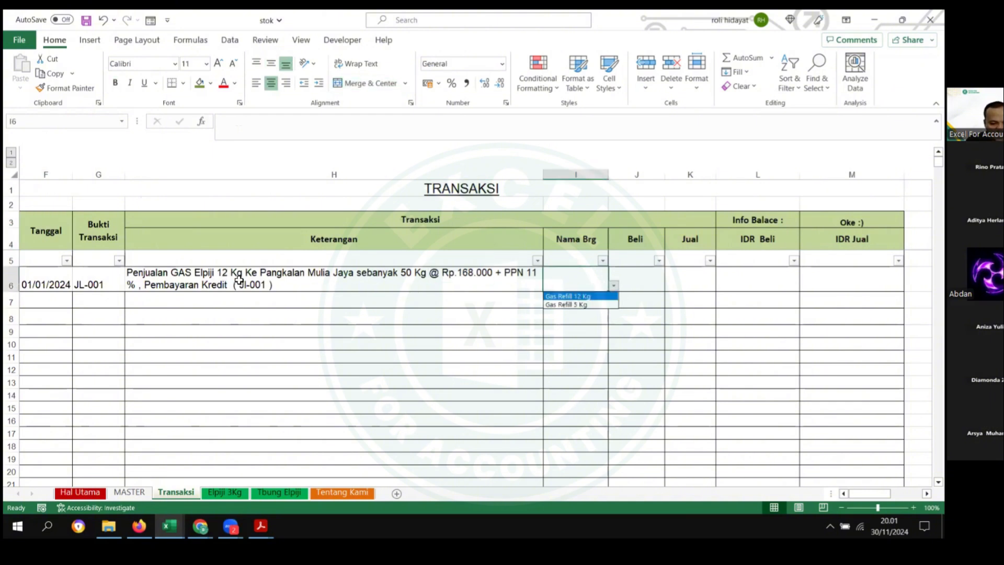
{"action": "left_click", "coordinate": [572, 296]}
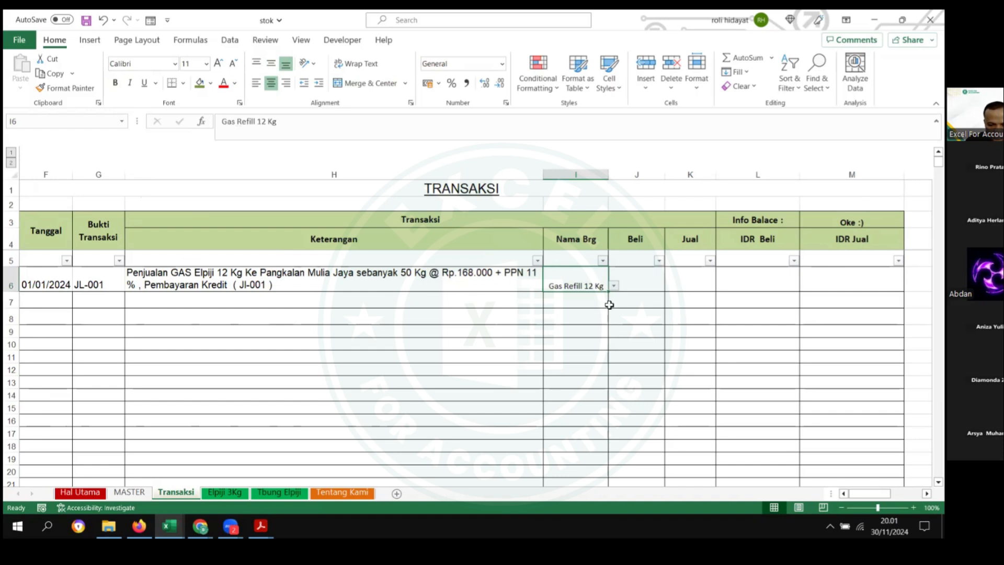
{"action": "left_click", "coordinate": [243, 281]}
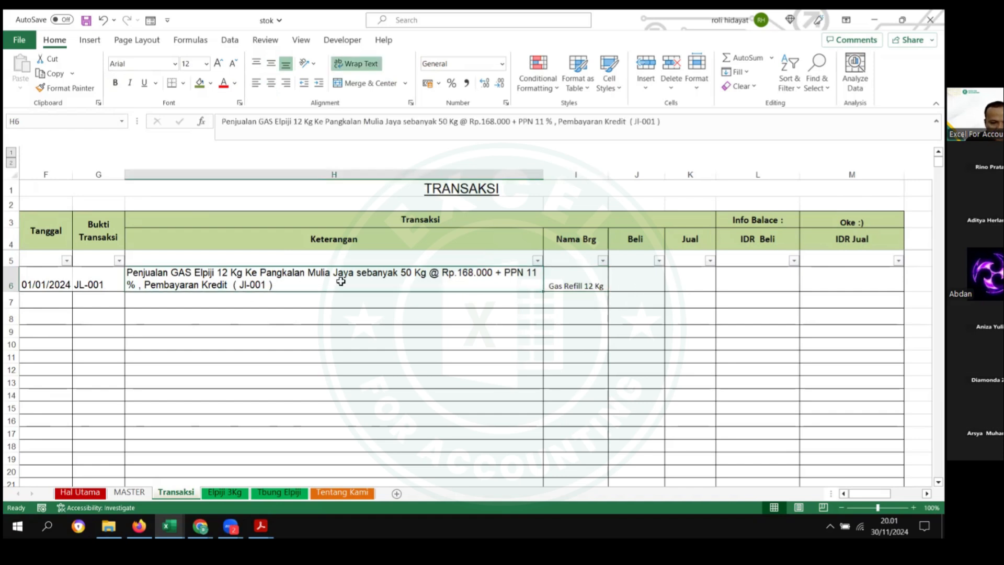
{"action": "left_click", "coordinate": [682, 285]}
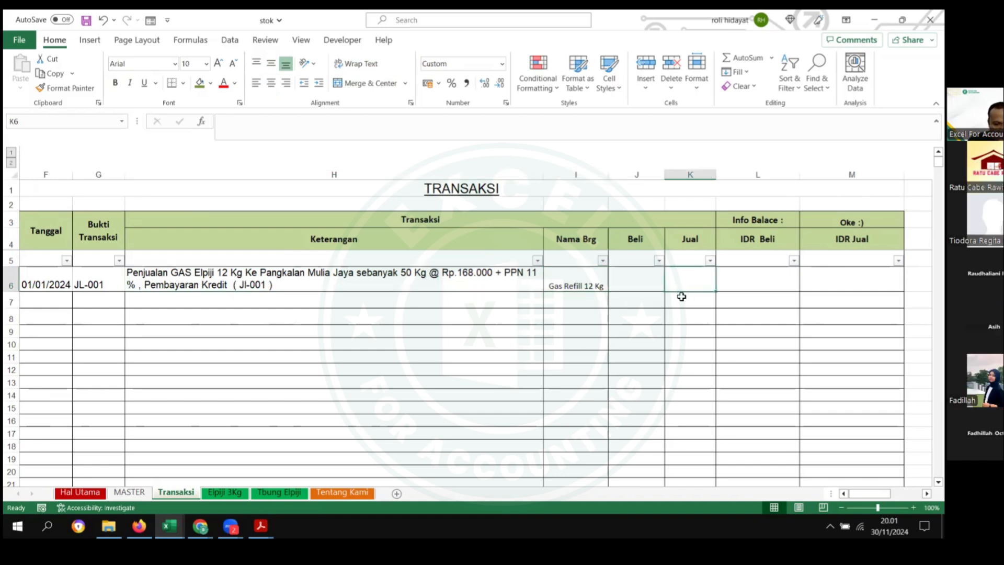
{"action": "type", "text": "50"}
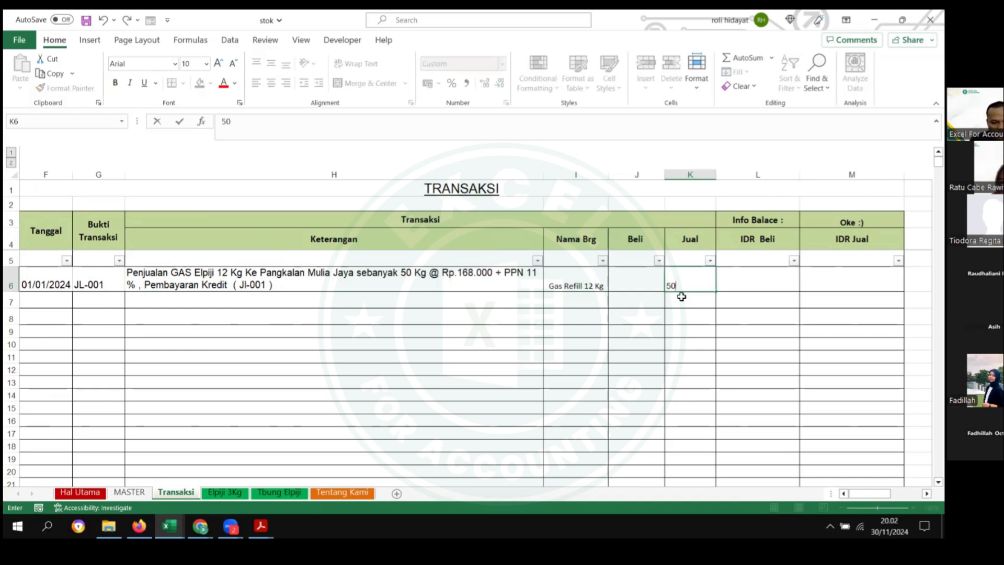
{"action": "key", "text": "Return"}
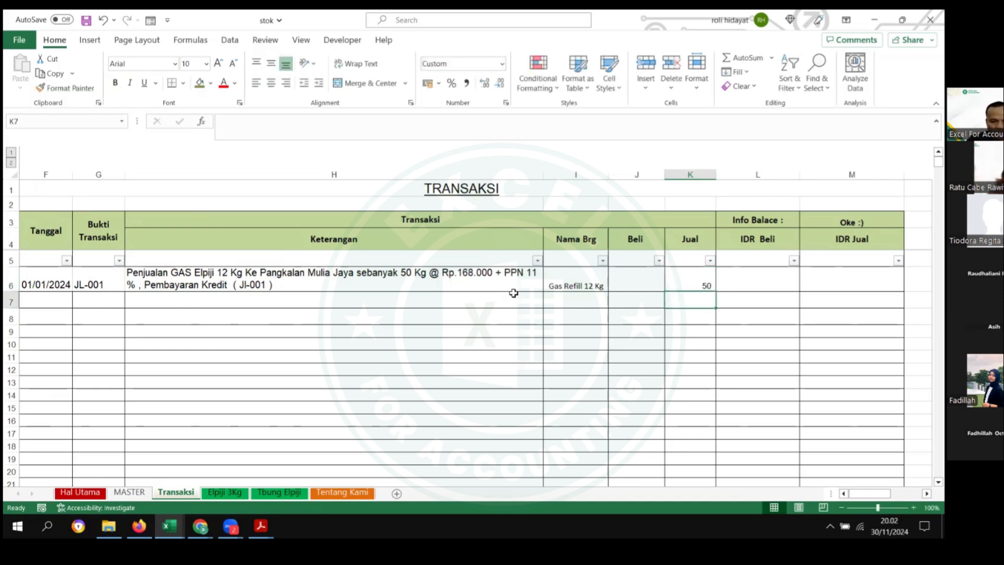
Step: Change the quantity unit after 50 in the JL-001 description from Kg to Tbg
{"action": "double_click", "coordinate": [430, 273]}
{"action": "key", "text": "BackSpace"}
{"action": "key", "text": "BackSpace"}
{"action": "key", "text": "BackSpace"}
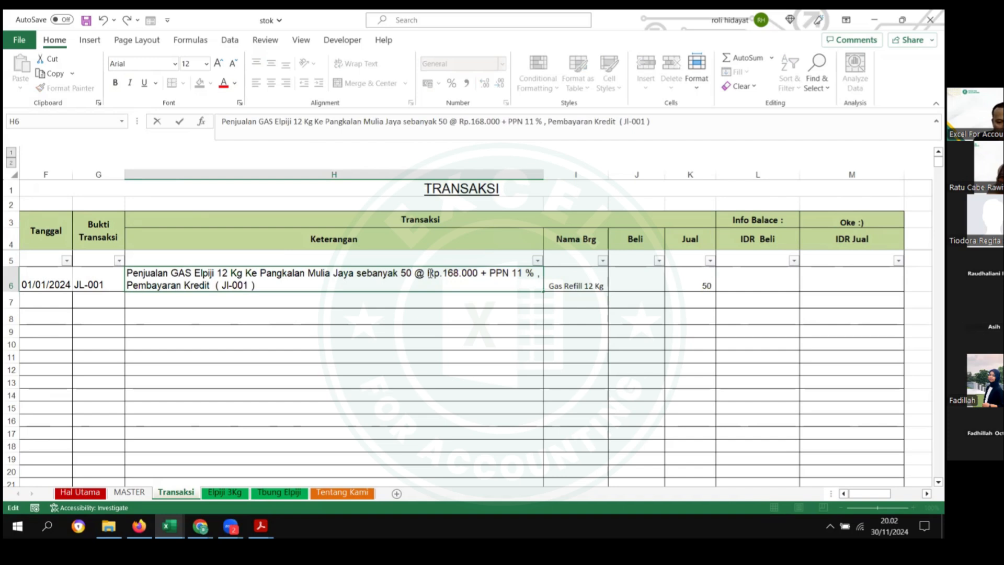
{"action": "type", "text": "Tbg"}
{"action": "key", "text": "Return"}
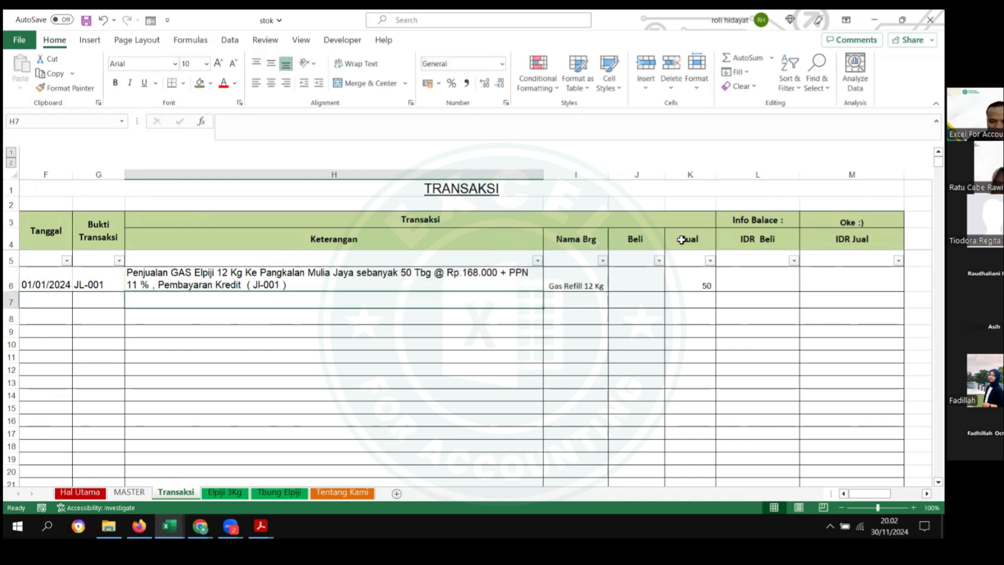
Step: Enter the formula =K6*168000 in cell M6 to calculate the IDR Jual amount of JL-001
{"action": "left_click", "coordinate": [752, 272]}
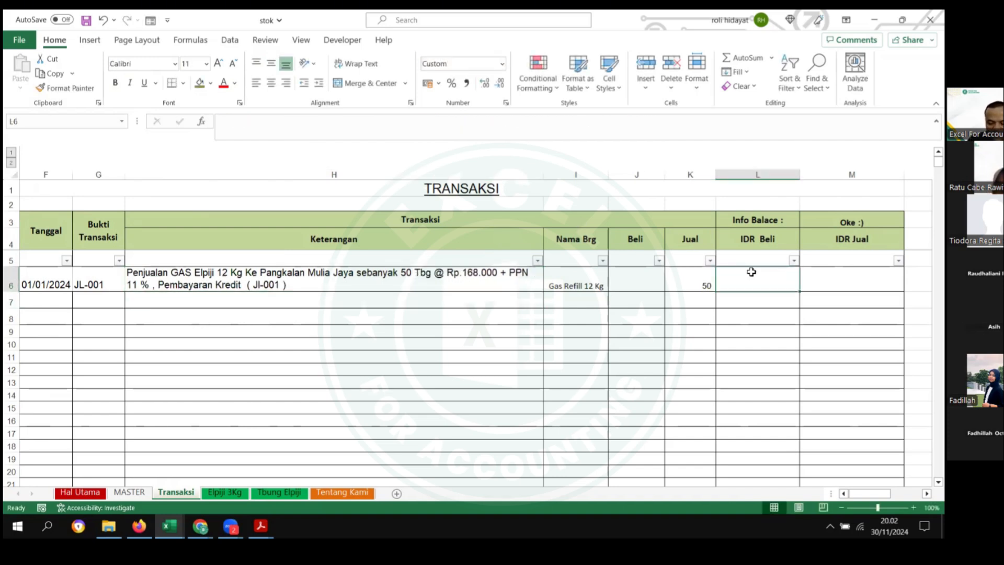
{"action": "scroll", "coordinate": [752, 272], "scroll_direction": "right", "scroll_amount": 3}
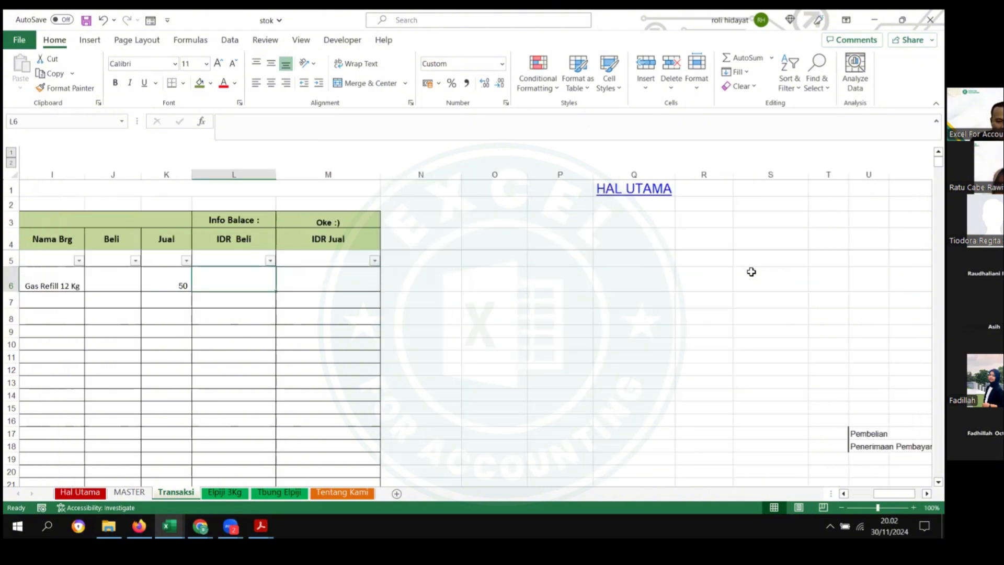
{"action": "key", "text": "Right"}
{"action": "type", "text": "="}
{"action": "key", "text": "Left"}
{"action": "key", "text": "Left"}
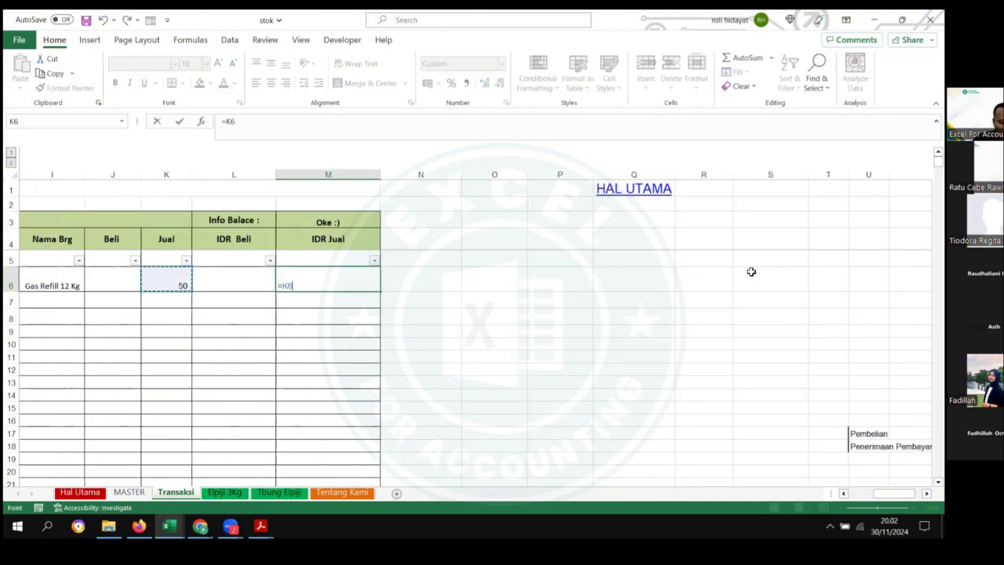
{"action": "type", "text": "*168000"}
{"action": "key", "text": "Return"}
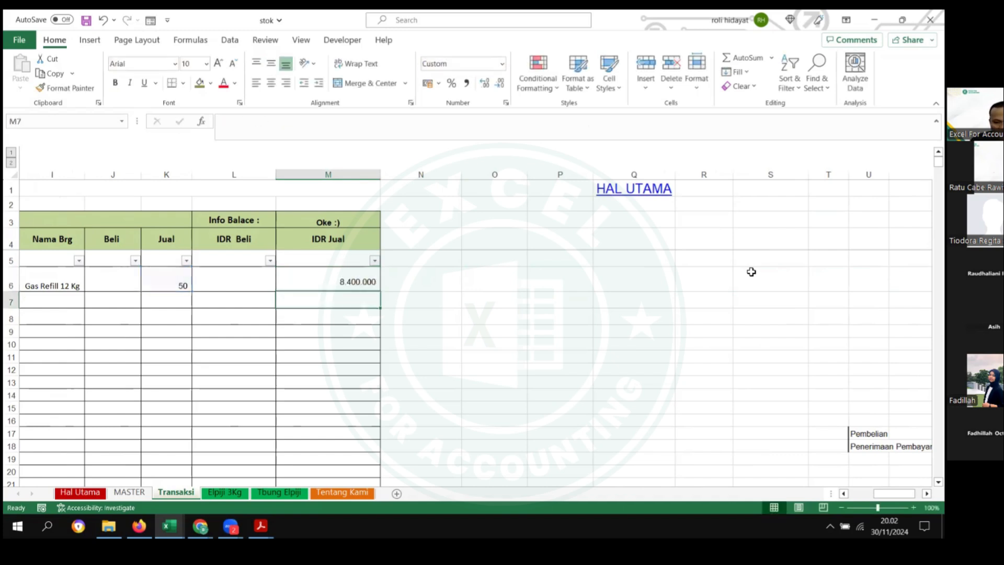
Step: Narrow the Keterangan column on the Transaksi sheet, keeping the JL-001 description wrapped on two lines
{"action": "key", "text": "Up"}
{"action": "key", "text": "Left"}
{"action": "key", "text": "Left"}
{"action": "key", "text": "Left"}
{"action": "key", "text": "Left"}
{"action": "key", "text": "Left"}
{"action": "key", "text": "Left"}
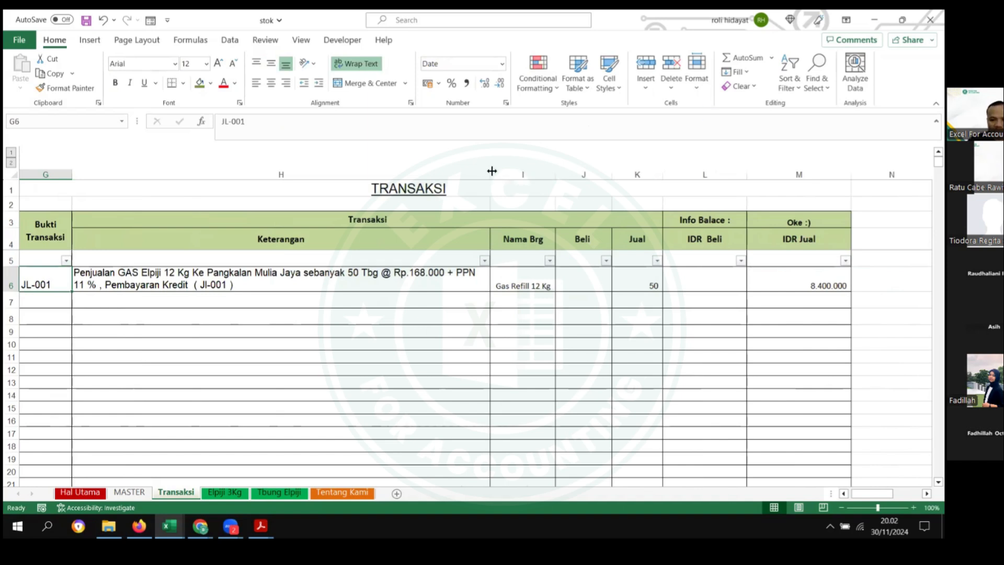
{"action": "left_click_drag", "start_coordinate": [492, 170], "coordinate": [384, 333]}
{"action": "left_click", "coordinate": [230, 526]}
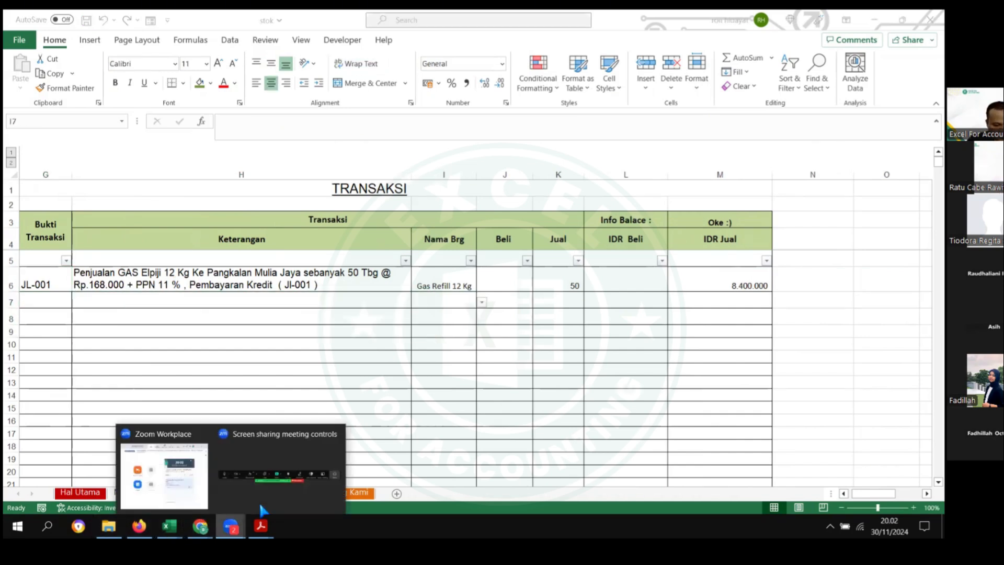
{"action": "left_click", "coordinate": [260, 484]}
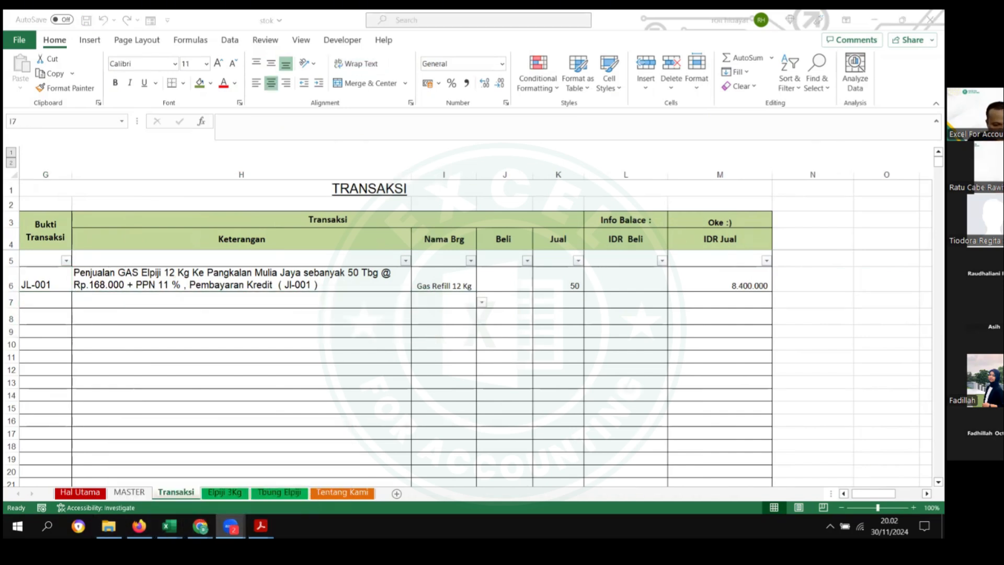
{"action": "left_click", "coordinate": [231, 526]}
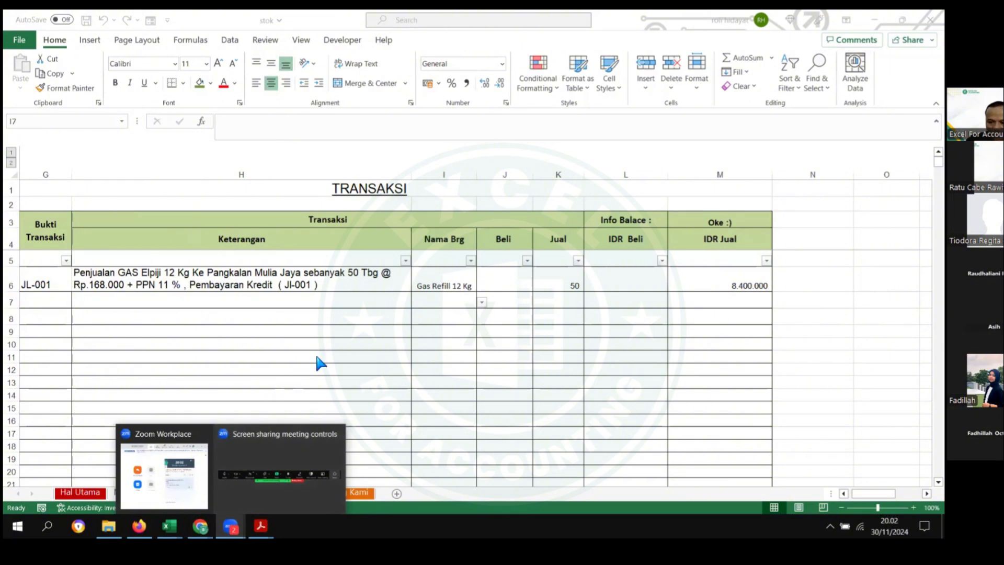
{"action": "left_click", "coordinate": [377, 339]}
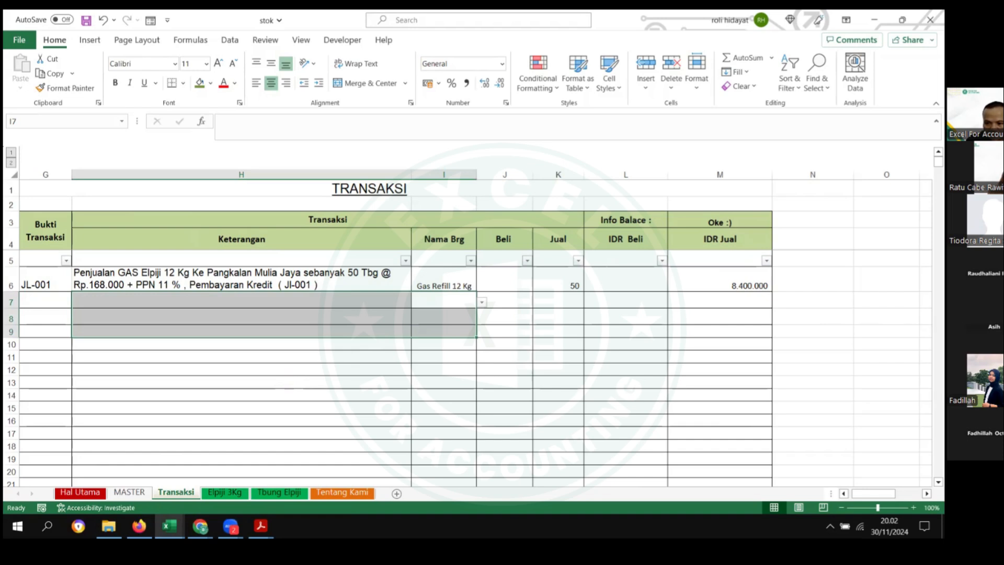
Step: Review the JL-001 entries in row 6, from the date through the item name, Jual quantity and IDR Jual formula
{"action": "left_click", "coordinate": [617, 285]}
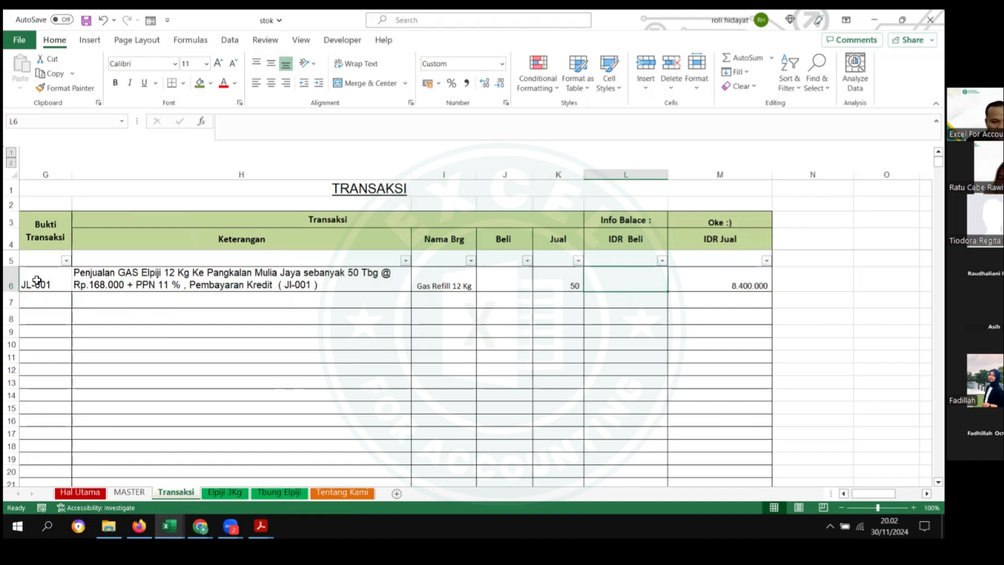
{"action": "left_click_drag", "start_coordinate": [94, 370], "coordinate": [7, 345]}
{"action": "left_click_drag", "start_coordinate": [67, 279], "coordinate": [748, 279]}
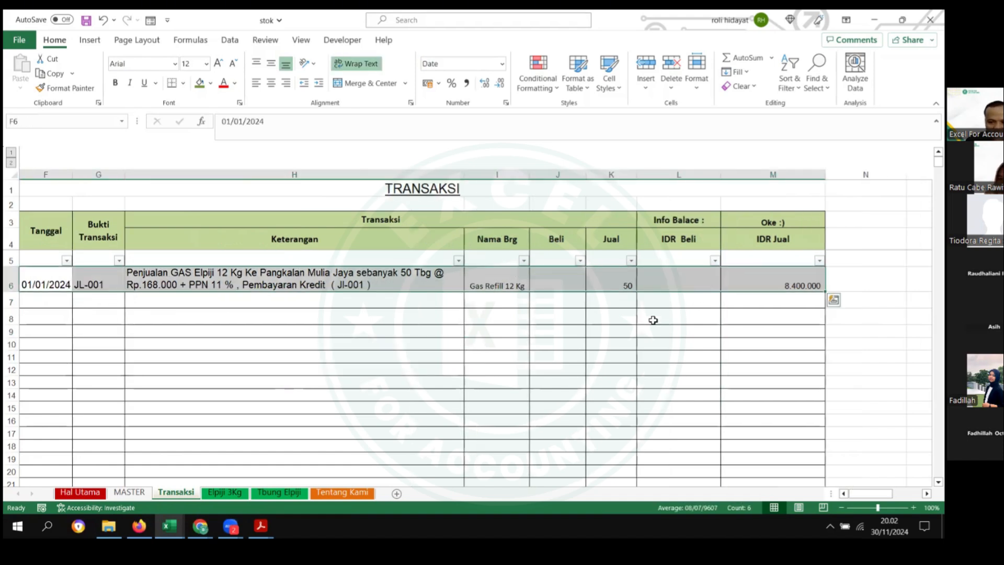
{"action": "left_click", "coordinate": [500, 281]}
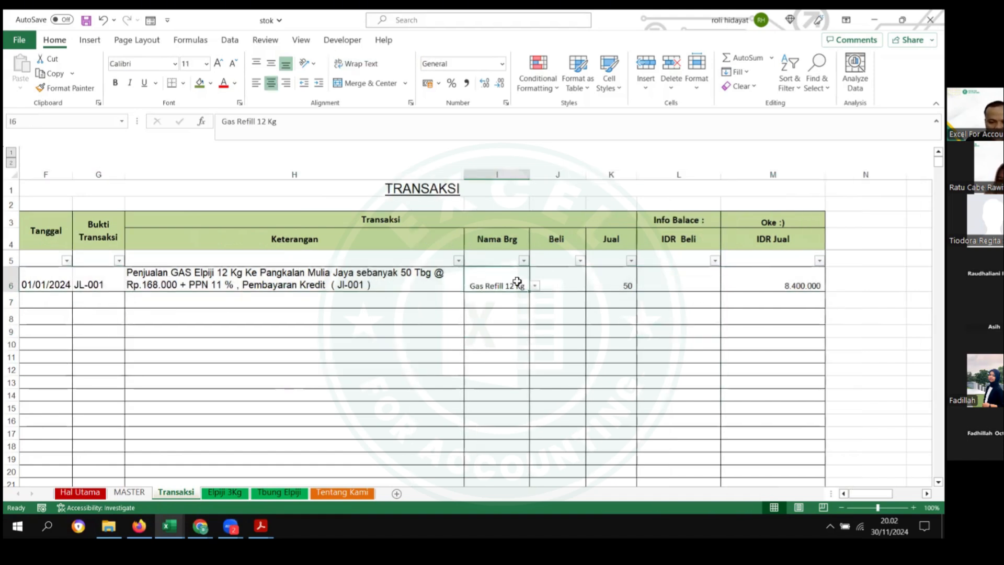
{"action": "left_click", "coordinate": [604, 288]}
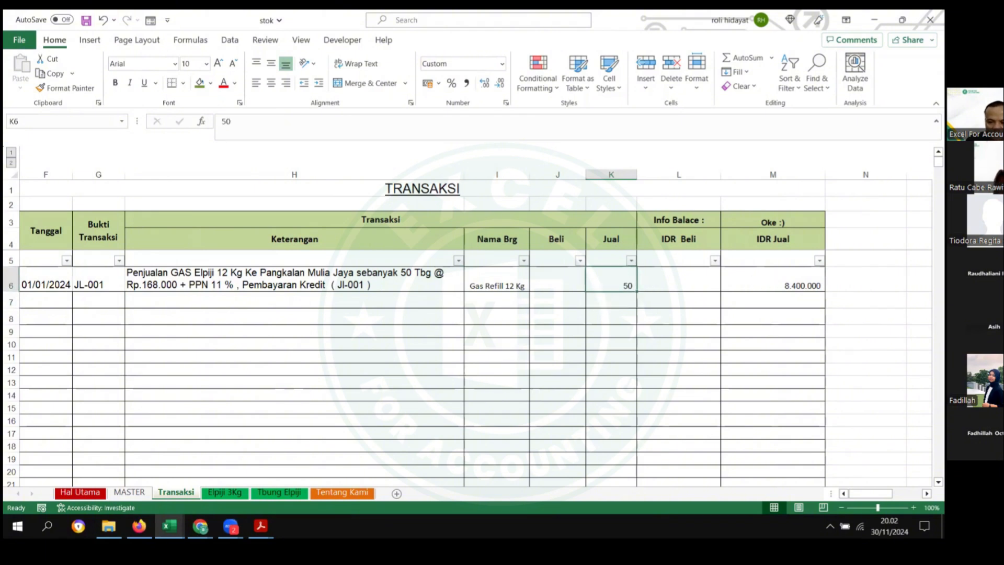
{"action": "left_click", "coordinate": [764, 284]}
{"action": "left_click_drag", "start_coordinate": [763, 300], "coordinate": [762, 310]}
{"action": "left_click", "coordinate": [765, 286]}
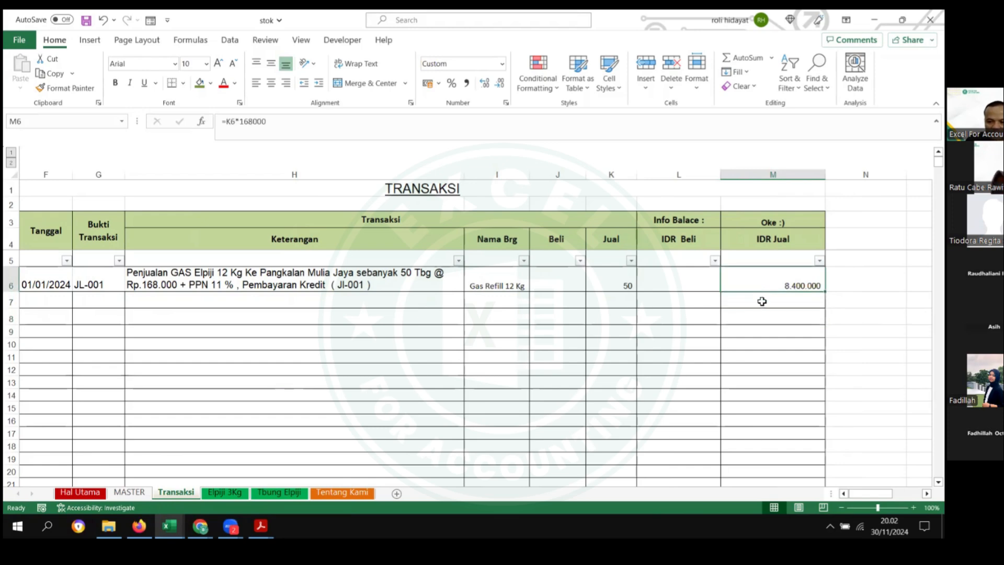
{"action": "left_click_drag", "start_coordinate": [338, 394], "coordinate": [343, 446]}
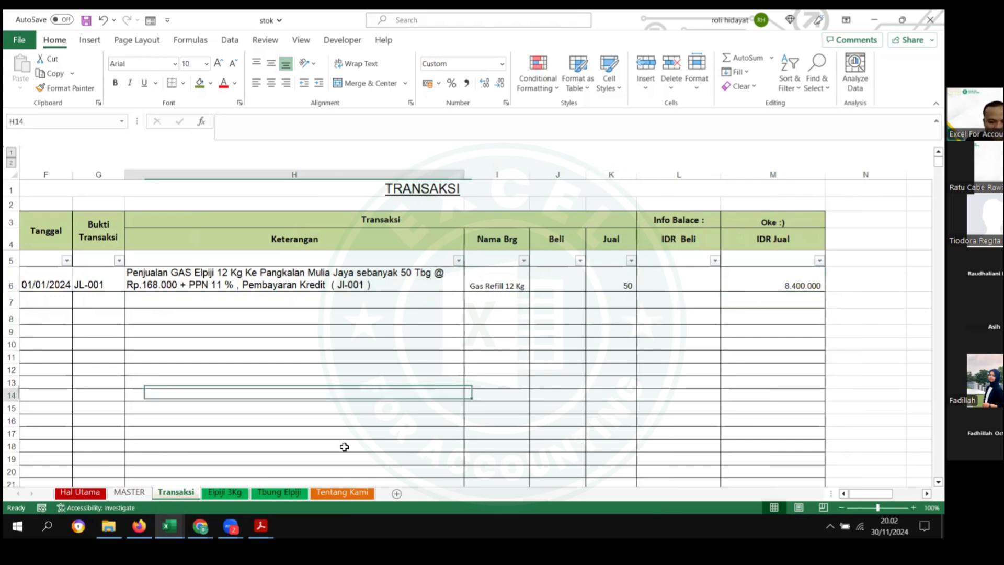
Step: Open the Elpiji 3Kg sheet and check how sale JL-001 is carried into the Gas Refill 12 Kg stock card, including its Keluar amount
{"action": "key", "text": "ctrl+Page_Down"}
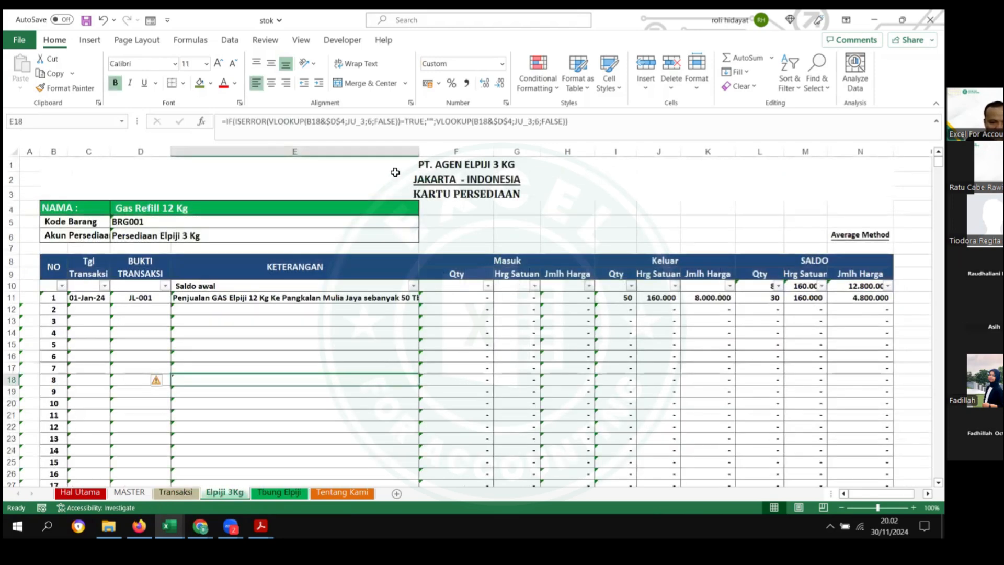
{"action": "left_click", "coordinate": [176, 493]}
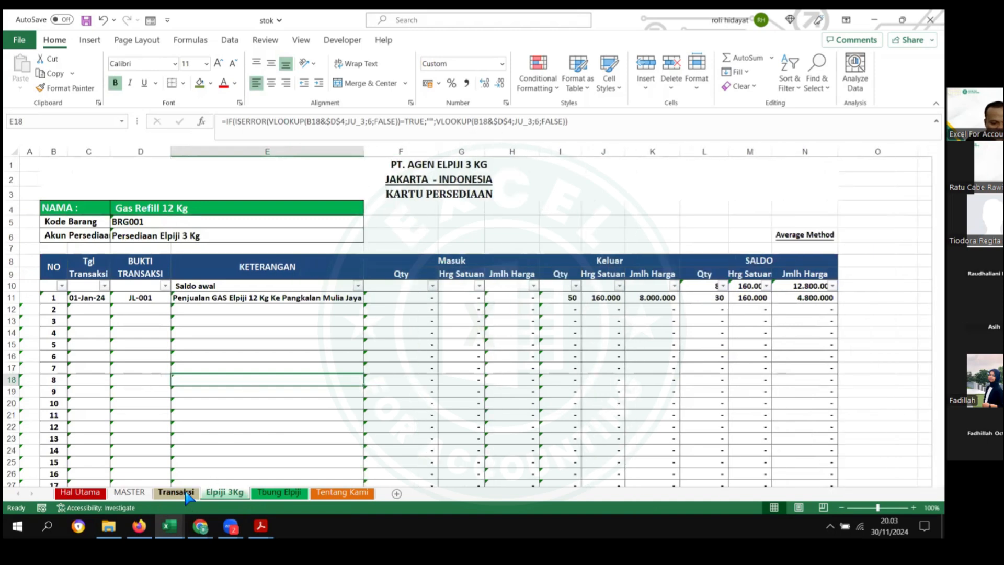
{"action": "left_click", "coordinate": [236, 492]}
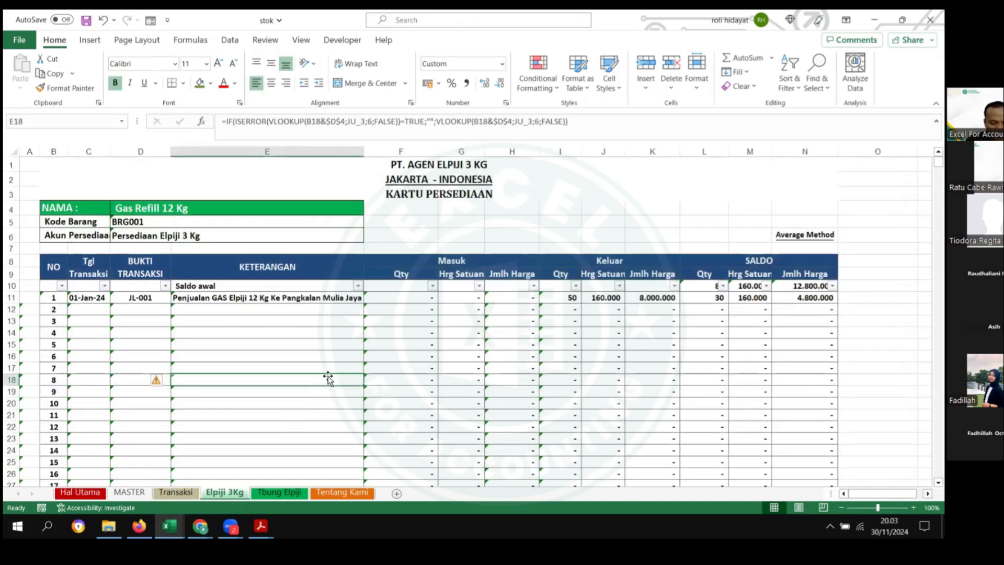
{"action": "left_click", "coordinate": [295, 209]}
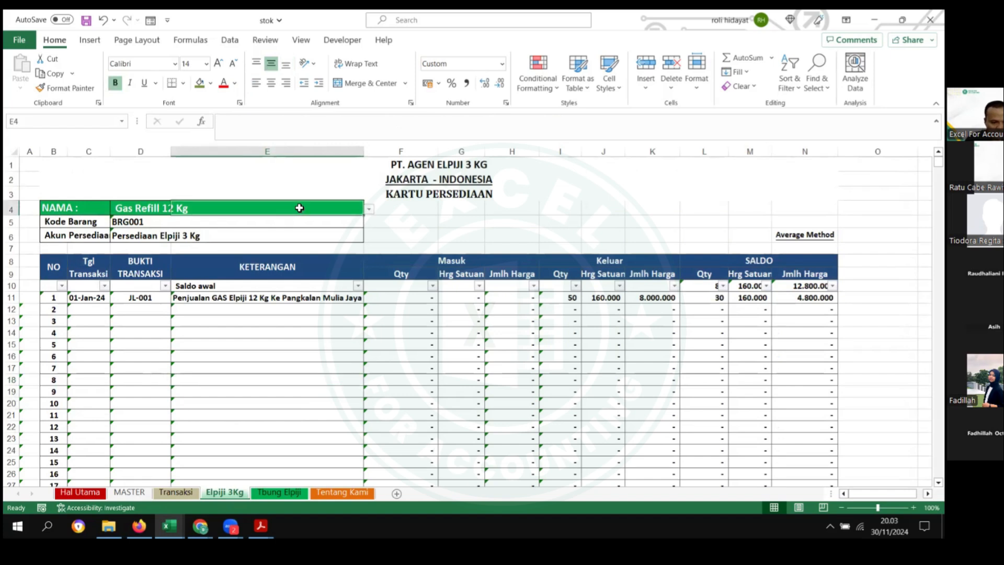
{"action": "left_click", "coordinate": [147, 208]}
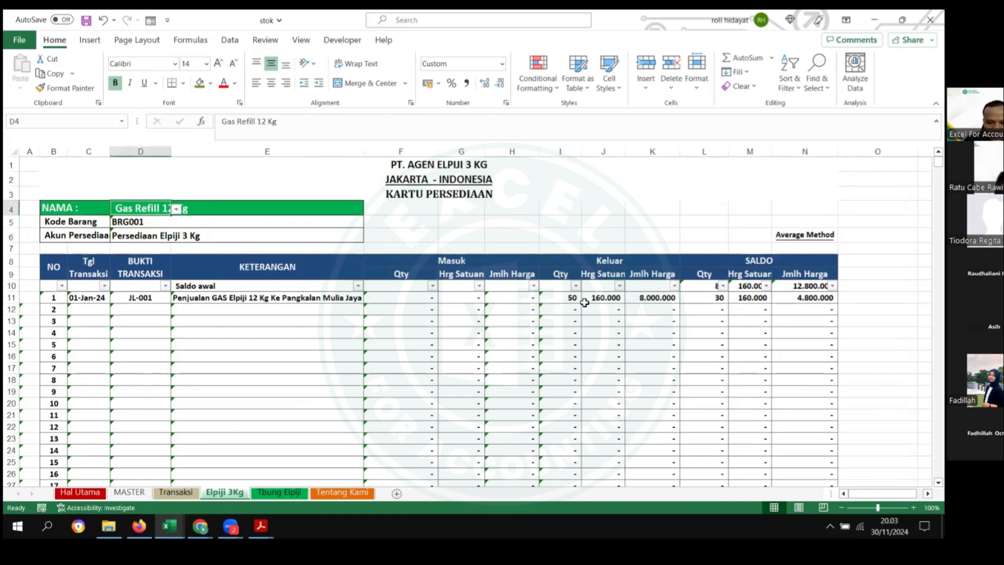
{"action": "left_click", "coordinate": [647, 302]}
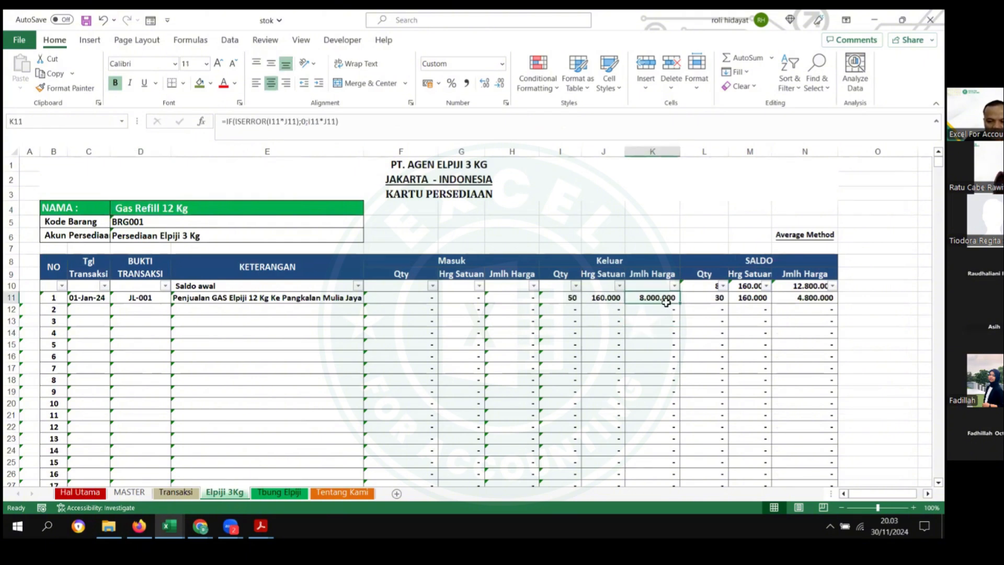
{"action": "key", "text": "ctrl+c"}
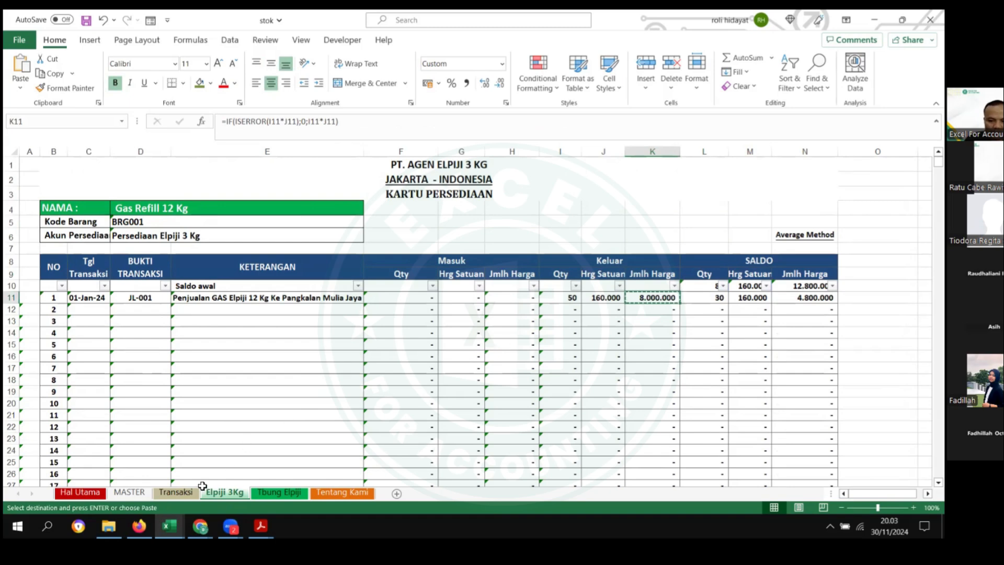
{"action": "left_click", "coordinate": [170, 525]}
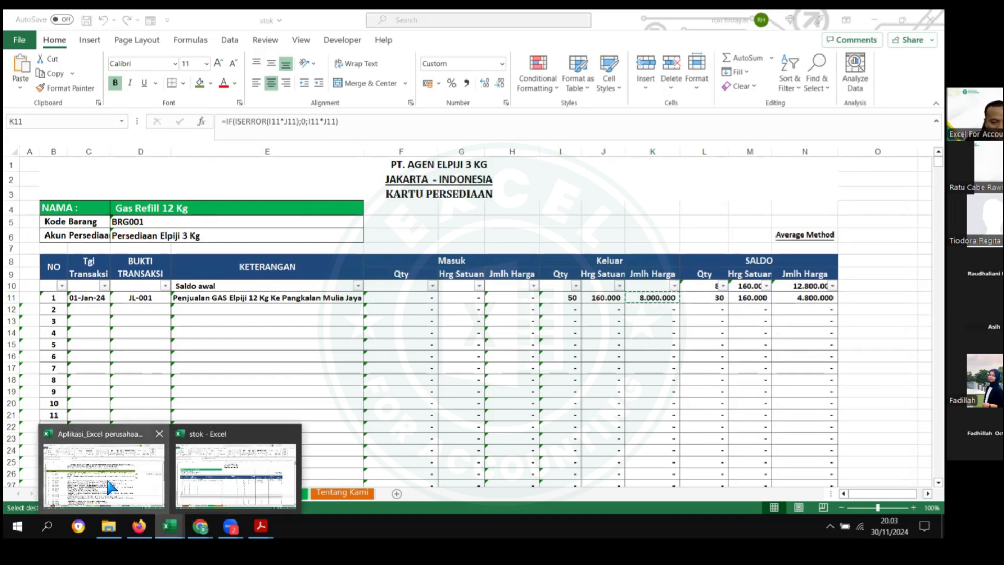
{"action": "left_click", "coordinate": [157, 497]}
{"action": "left_click", "coordinate": [168, 492]}
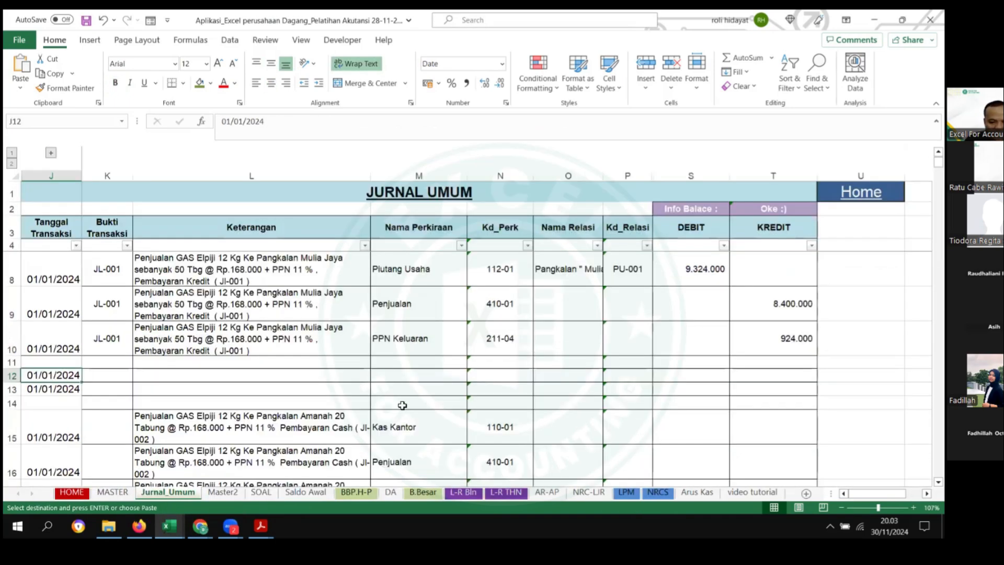
{"action": "left_click_drag", "start_coordinate": [317, 334], "coordinate": [565, 341]}
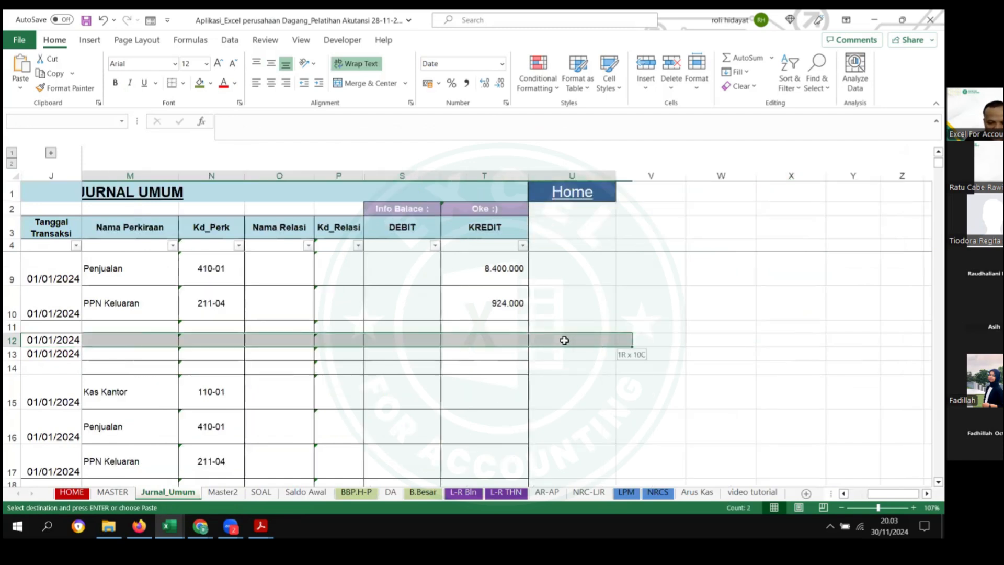
{"action": "key", "text": "ctrl+v"}
{"action": "double_click", "coordinate": [399, 340]}
{"action": "right_click", "coordinate": [400, 342]}
{"action": "left_click", "coordinate": [381, 379]}
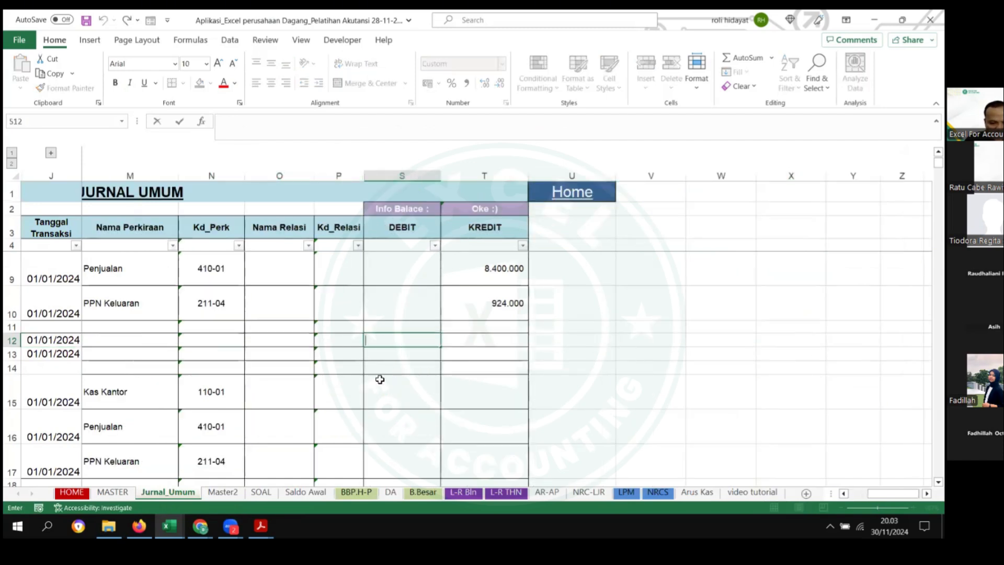
{"action": "key", "text": "Escape"}
{"action": "right_click", "coordinate": [403, 342]}
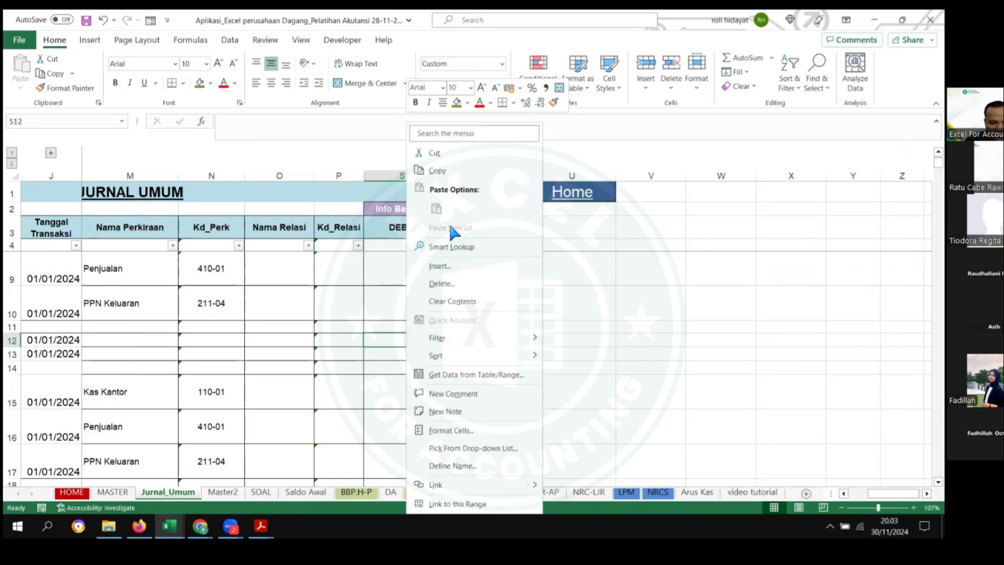
Step: Copy JL-001's Keluar Jmlh Harga amount from the stok stock card and paste it as a value into debit cell S12 of Jurnal_Umum
{"action": "left_click", "coordinate": [169, 525]}
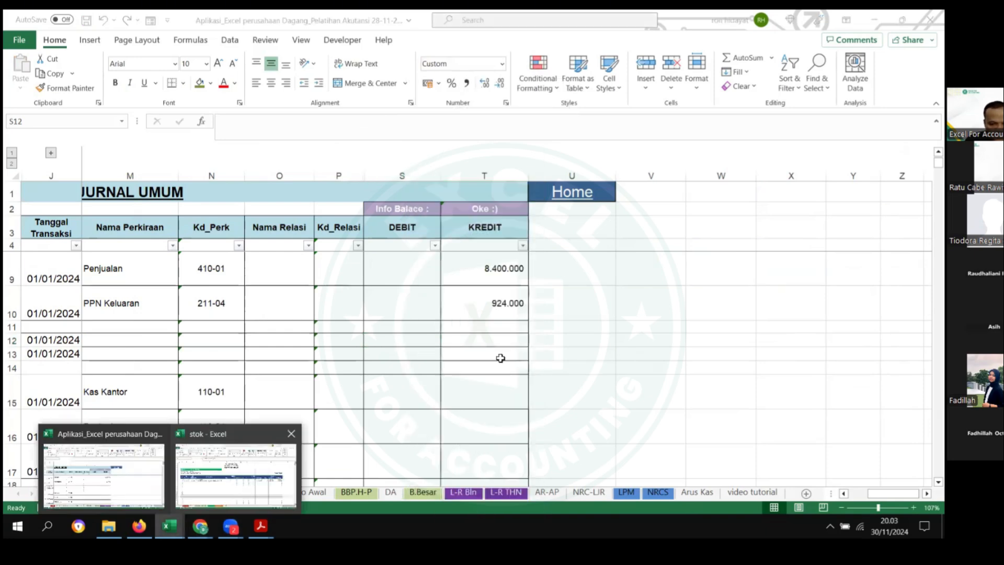
{"action": "left_click", "coordinate": [235, 475]}
{"action": "left_click", "coordinate": [169, 525]}
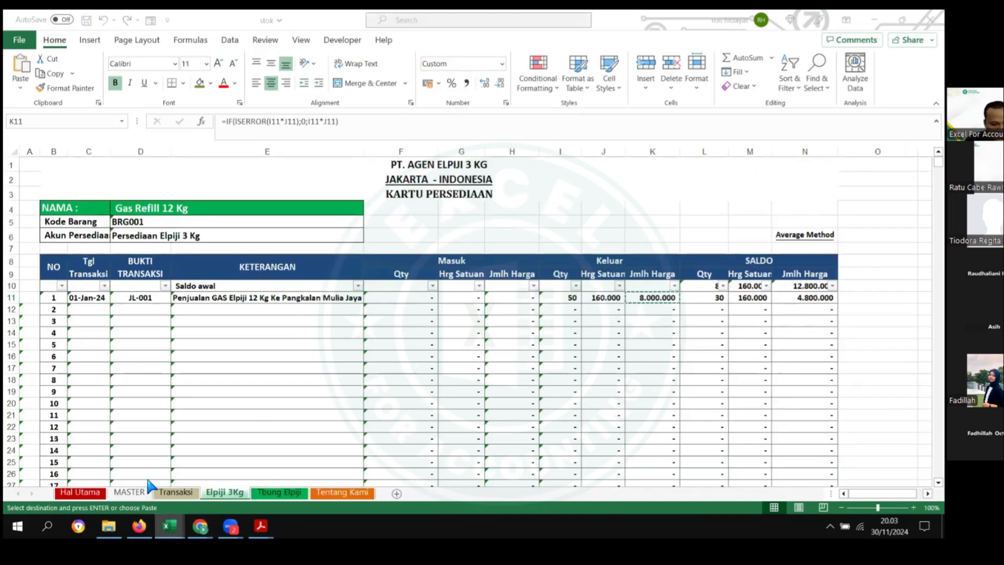
{"action": "left_click", "coordinate": [136, 477]}
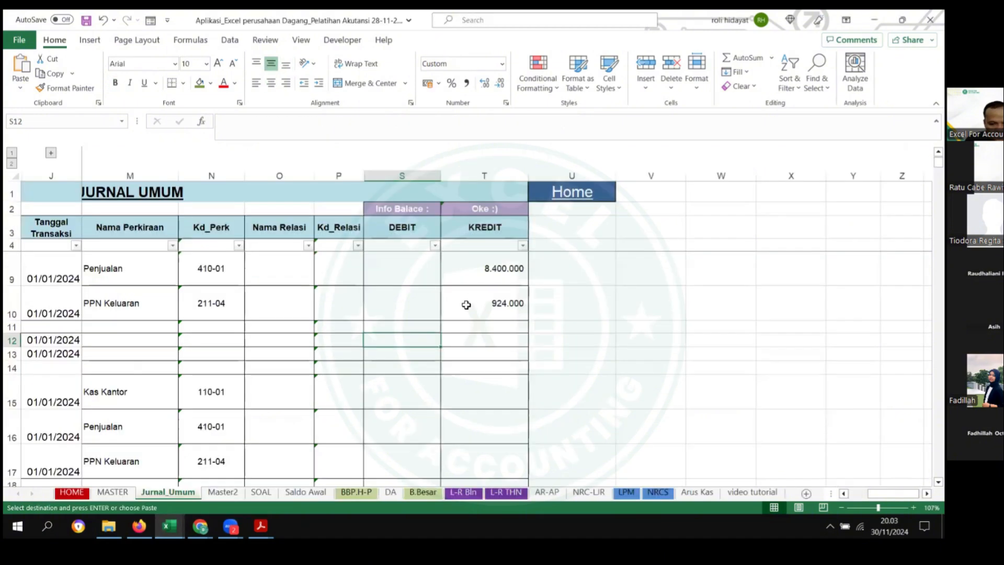
{"action": "right_click", "coordinate": [398, 343]}
{"action": "left_click", "coordinate": [445, 209]}
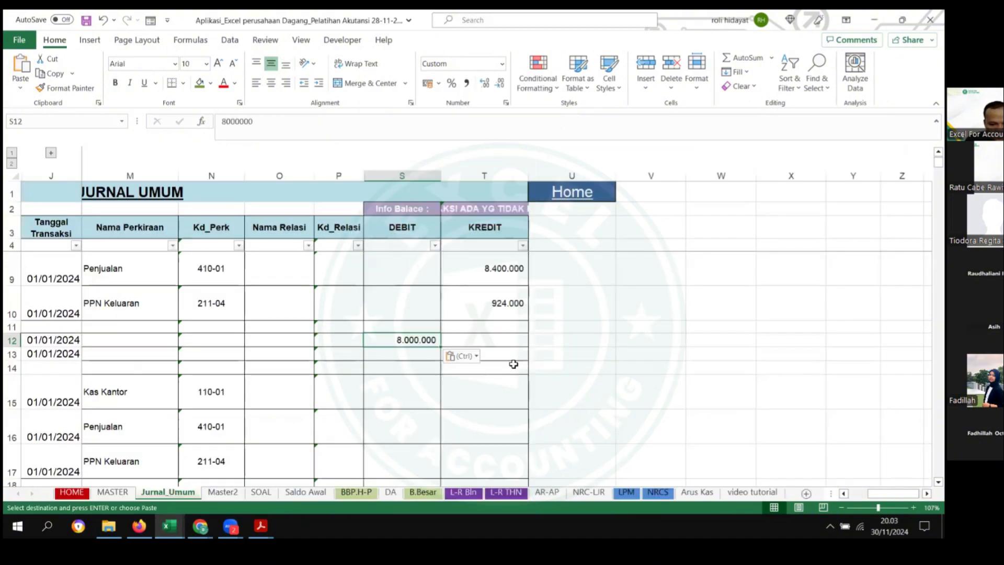
Step: Copy the 8.000.000 debit amount from row 12 into credit cell T13
{"action": "key", "text": "ctrl+c"}
{"action": "left_click", "coordinate": [510, 357]}
{"action": "key", "text": "ctrl+v"}
Step: Copy proof number JL-001 from row 10 into the Bukti Transaksi cells of rows 12 and 13
{"action": "left_click", "coordinate": [336, 339]}
{"action": "left_click", "coordinate": [211, 341]}
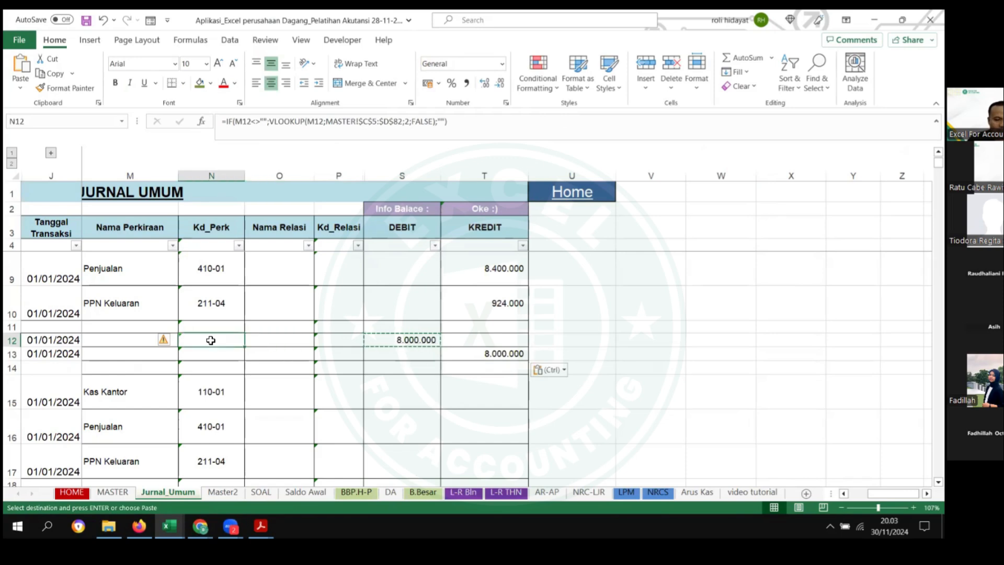
{"action": "key", "text": "Left"}
{"action": "key", "text": "Left"}
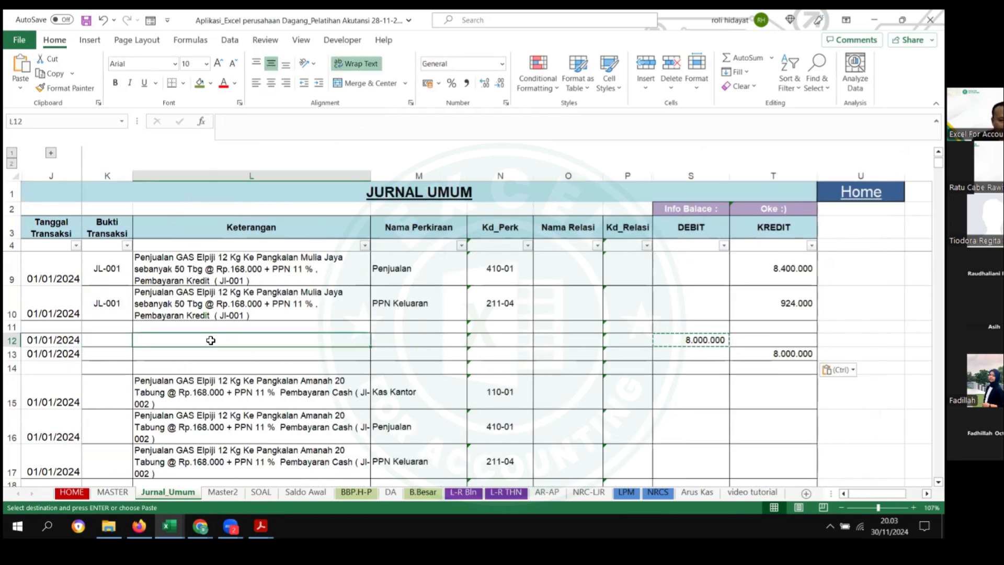
{"action": "left_click", "coordinate": [107, 304]}
{"action": "key", "text": "ctrl+c"}
{"action": "left_click", "coordinate": [95, 340]}
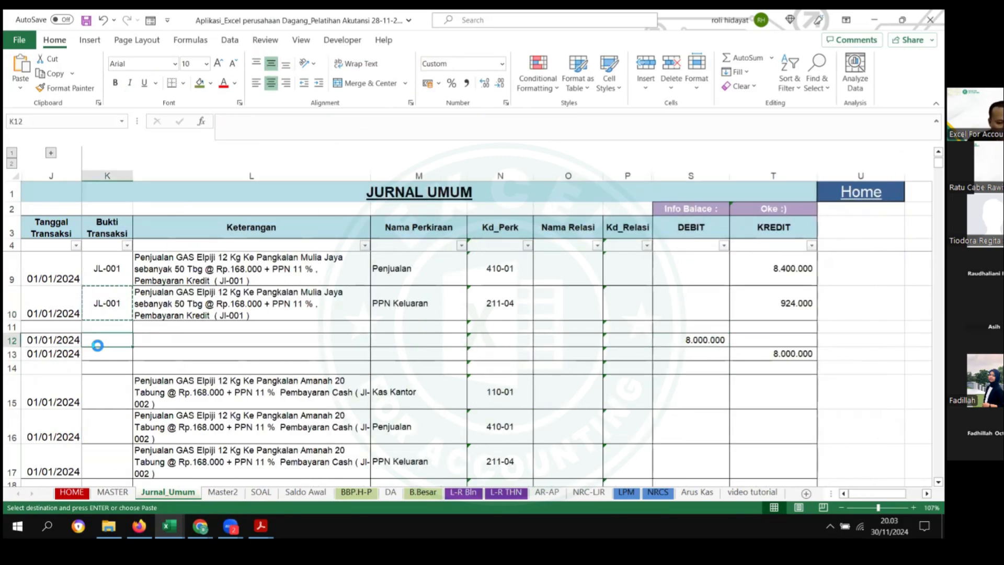
{"action": "key", "text": "ctrl+v"}
{"action": "left_click", "coordinate": [245, 121]}
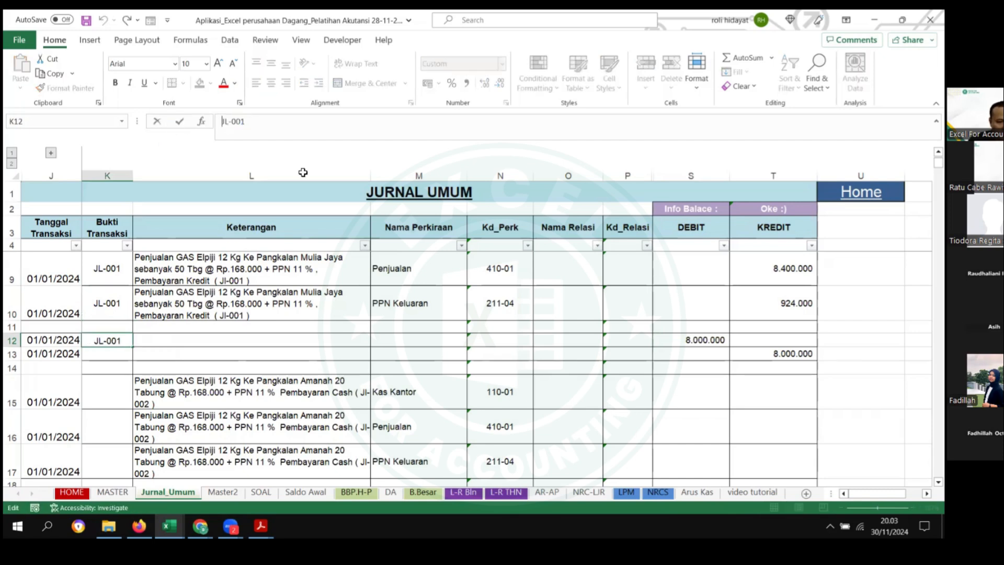
{"action": "left_click", "coordinate": [112, 339]}
{"action": "key", "text": "ctrl+c"}
{"action": "left_click", "coordinate": [103, 354]}
{"action": "key", "text": "ctrl+v"}
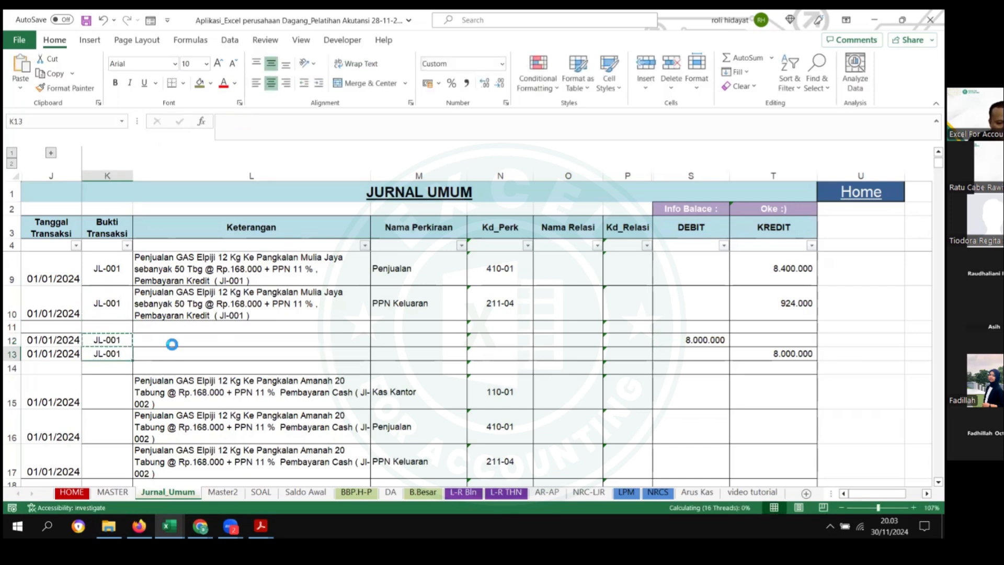
Step: Enter HPP JL-001 as the Keterangan in row 12 and copy it to row 13
{"action": "left_click", "coordinate": [173, 343]}
{"action": "type", "text": "HPP JL-001"}
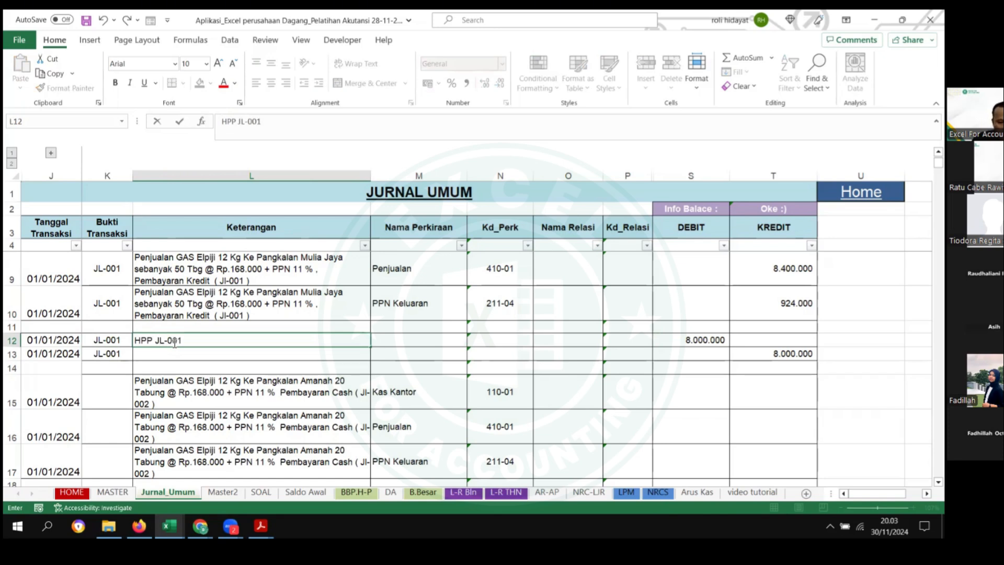
{"action": "left_click", "coordinate": [174, 343]}
{"action": "key", "text": "ctrl+c"}
{"action": "left_click", "coordinate": [164, 356]}
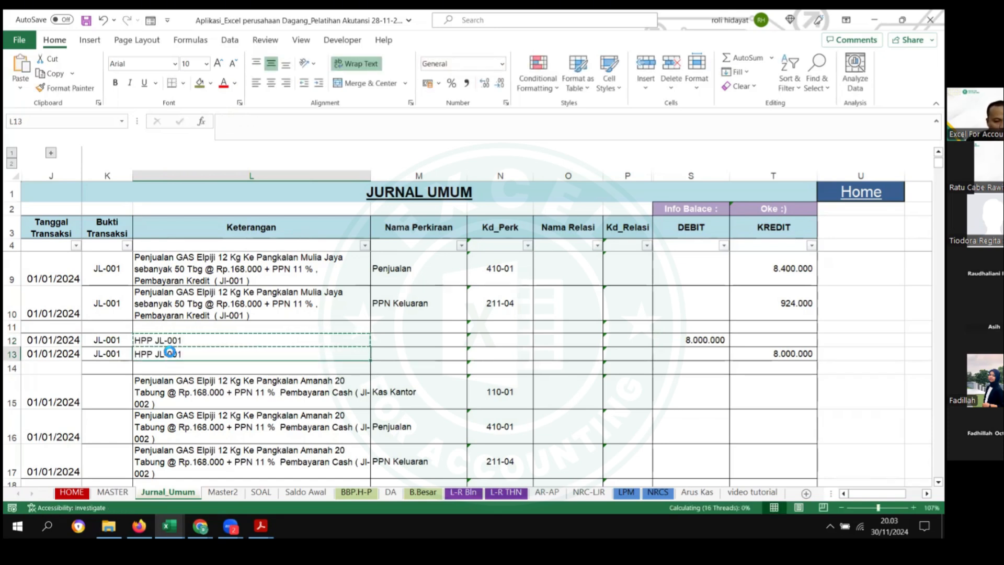
{"action": "key", "text": "ctrl+v"}
{"action": "left_click", "coordinate": [197, 338]}
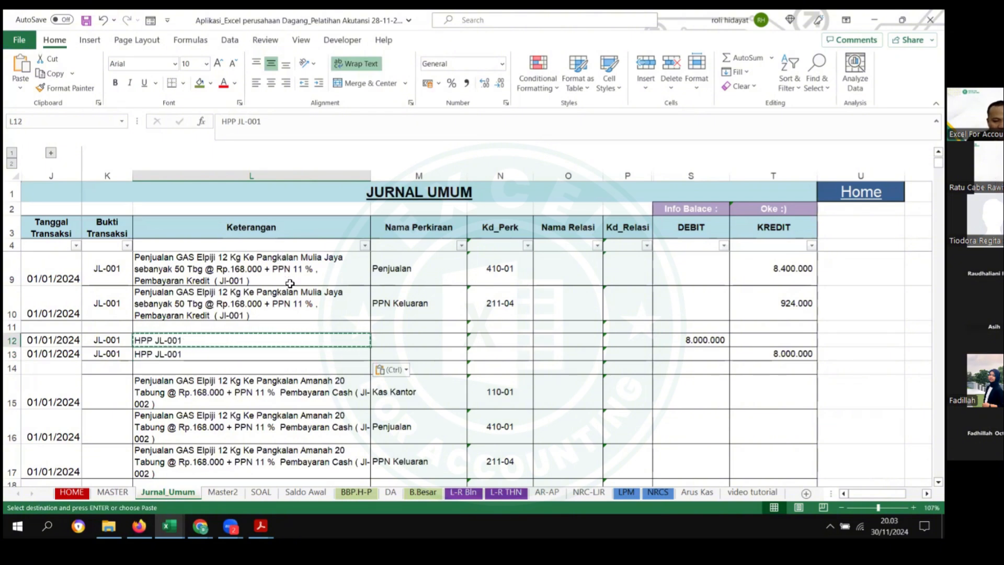
Step: Choose Harga Pokok Penjualan as the Nama Perkiraan in row 12 and Persediaan Barang Dagang in row 13
{"action": "left_click", "coordinate": [424, 341]}
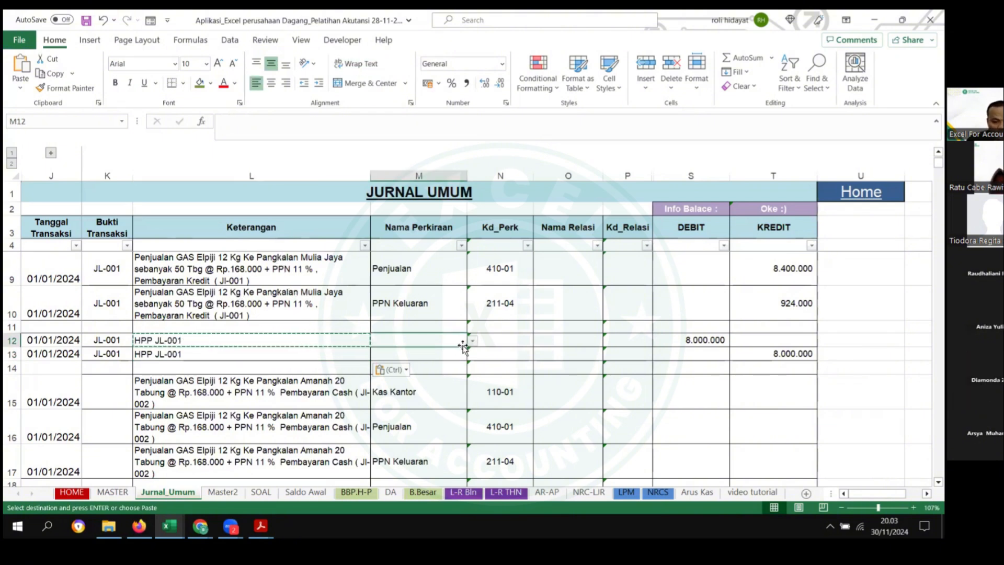
{"action": "left_click", "coordinate": [472, 341]}
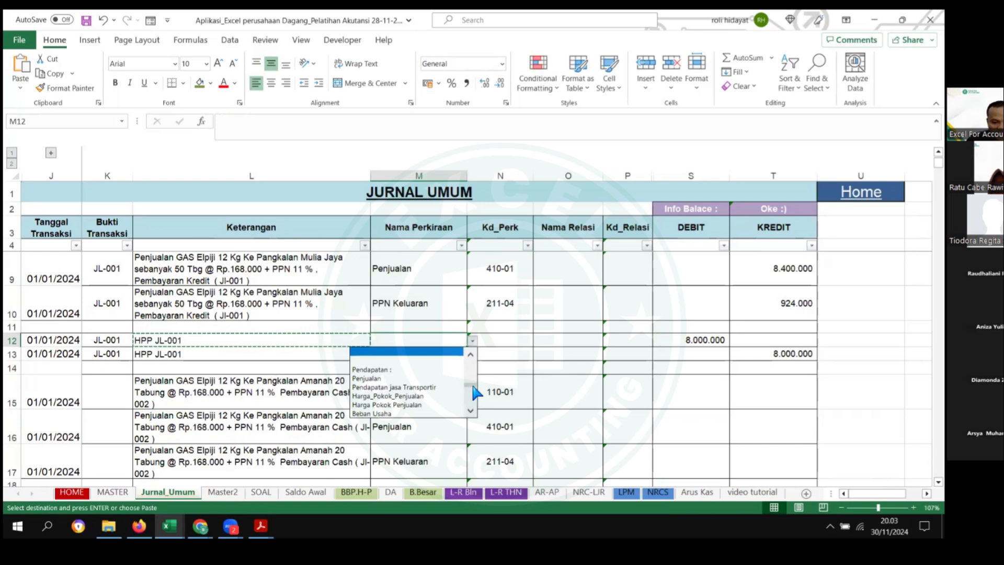
{"action": "left_click", "coordinate": [418, 404]}
{"action": "left_click", "coordinate": [434, 351]}
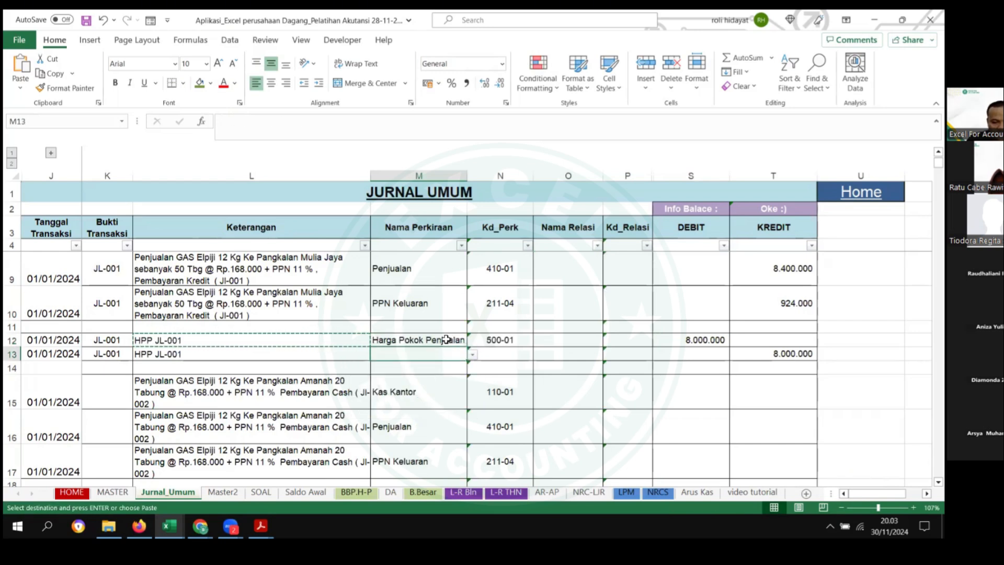
{"action": "left_click", "coordinate": [446, 339]}
{"action": "left_click", "coordinate": [459, 358]}
{"action": "left_click", "coordinate": [472, 355]}
{"action": "left_click_drag", "start_coordinate": [465, 391], "coordinate": [466, 368]}
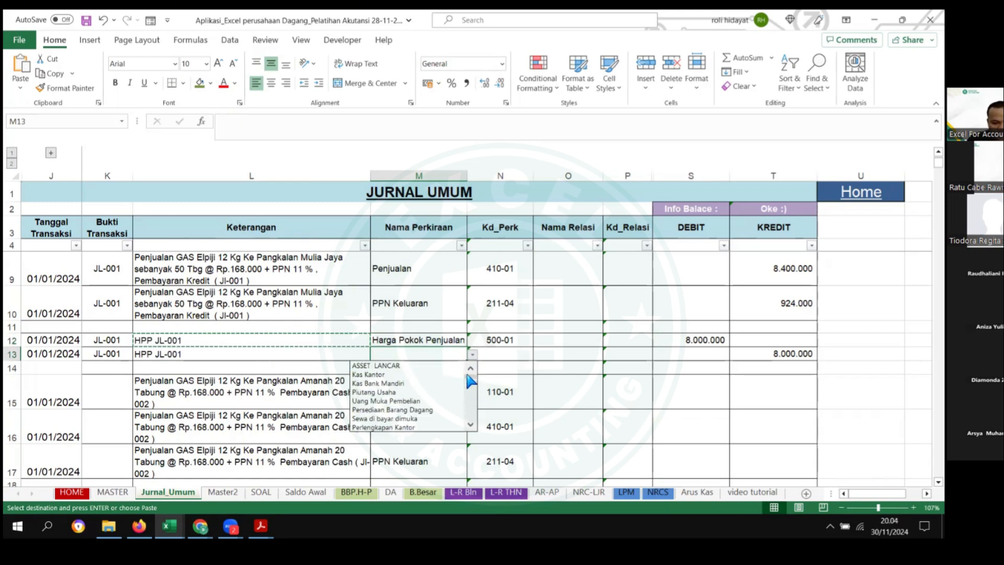
{"action": "left_click", "coordinate": [405, 410]}
{"action": "left_click", "coordinate": [498, 387]}
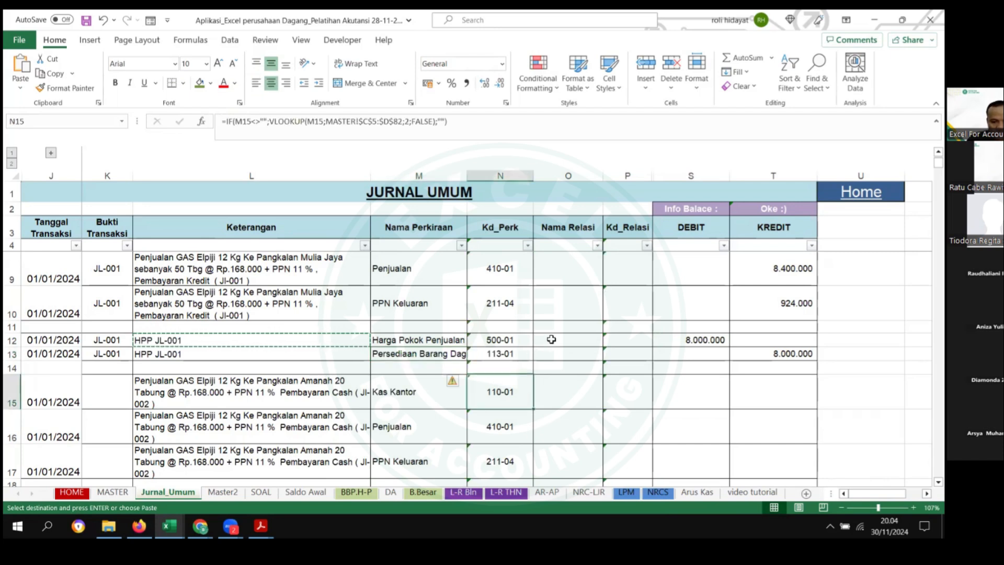
Step: Check on the L-R THN sheet how the JL-001 sale and its HPP entry feed Penjualan, Harga Pokok Penjualan and Laba Kotor
{"action": "left_click_drag", "start_coordinate": [690, 340], "coordinate": [52, 353]}
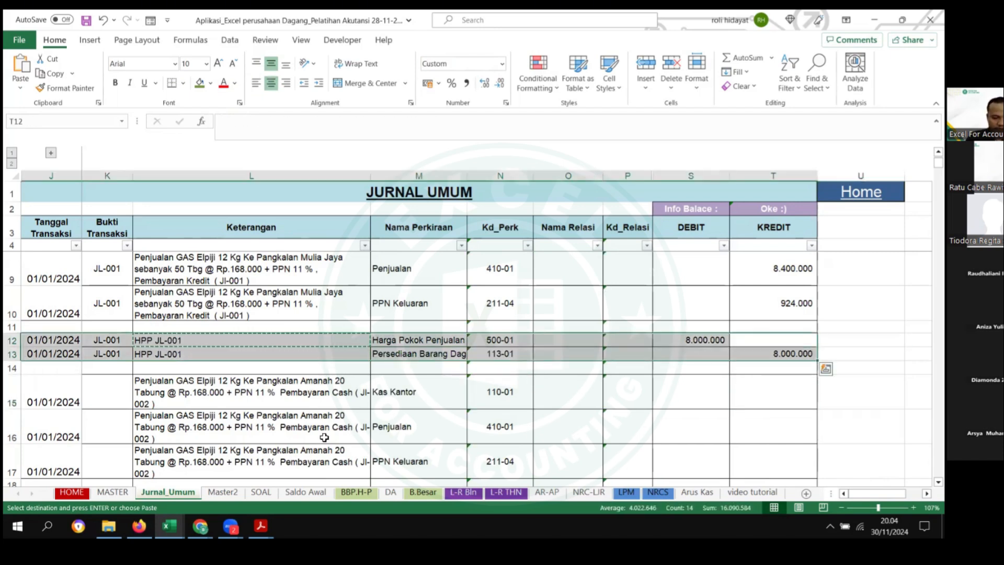
{"action": "left_click", "coordinate": [506, 492]}
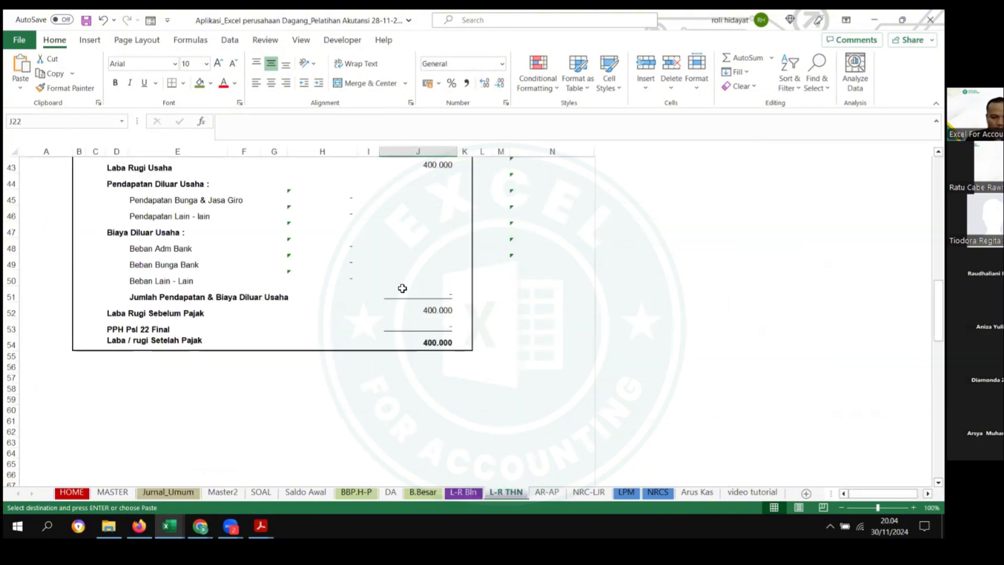
{"action": "scroll", "coordinate": [402, 288], "scroll_direction": "up", "scroll_amount": 14}
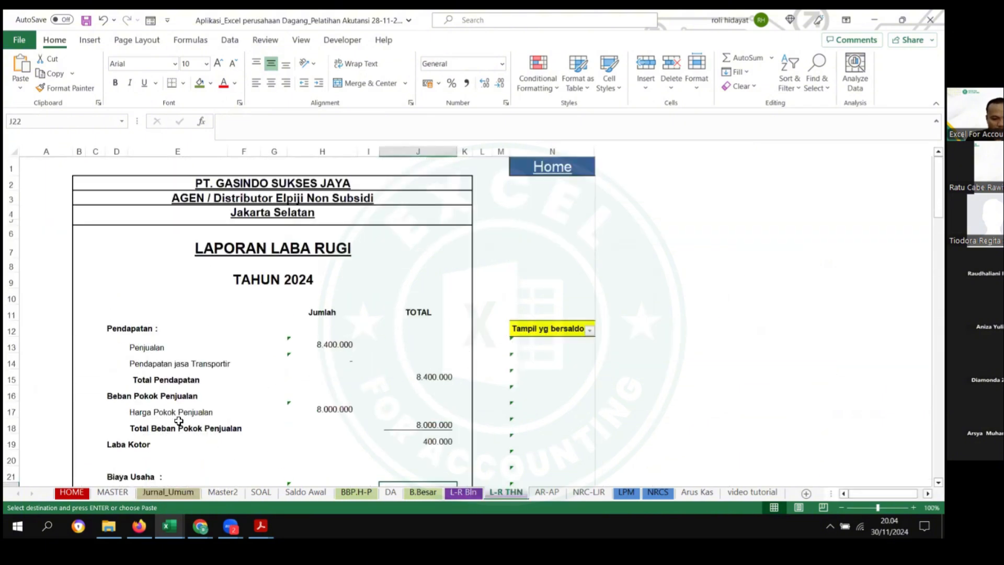
{"action": "scroll", "coordinate": [209, 398], "scroll_direction": "down", "scroll_amount": 1}
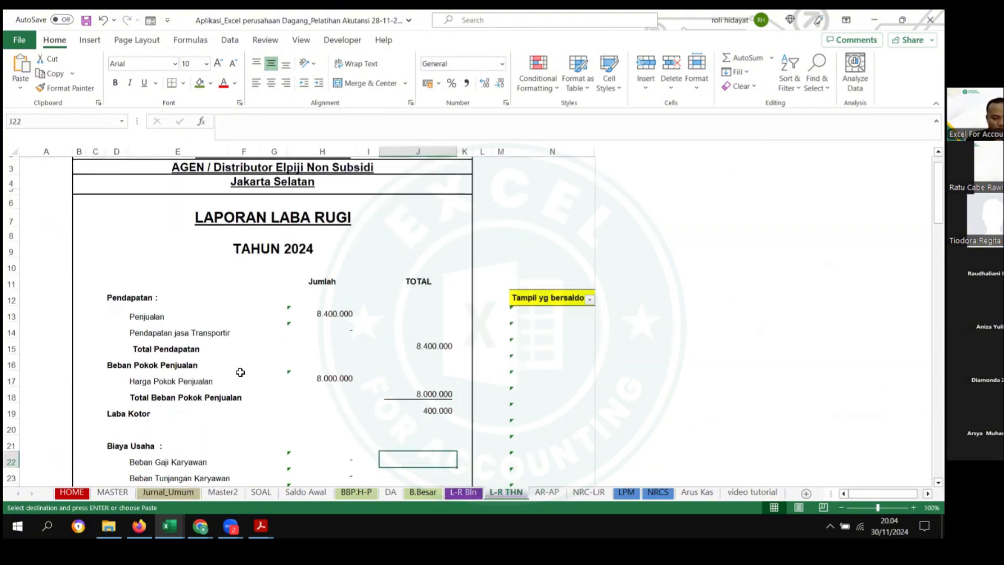
{"action": "left_click", "coordinate": [154, 324]}
{"action": "left_click", "coordinate": [317, 318]}
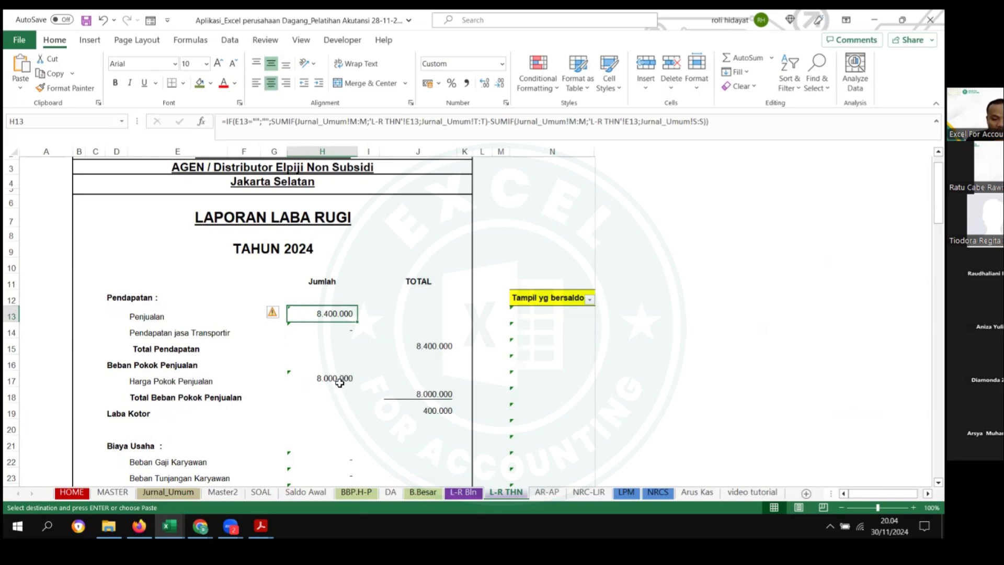
{"action": "scroll", "coordinate": [340, 383], "scroll_direction": "down", "scroll_amount": 1}
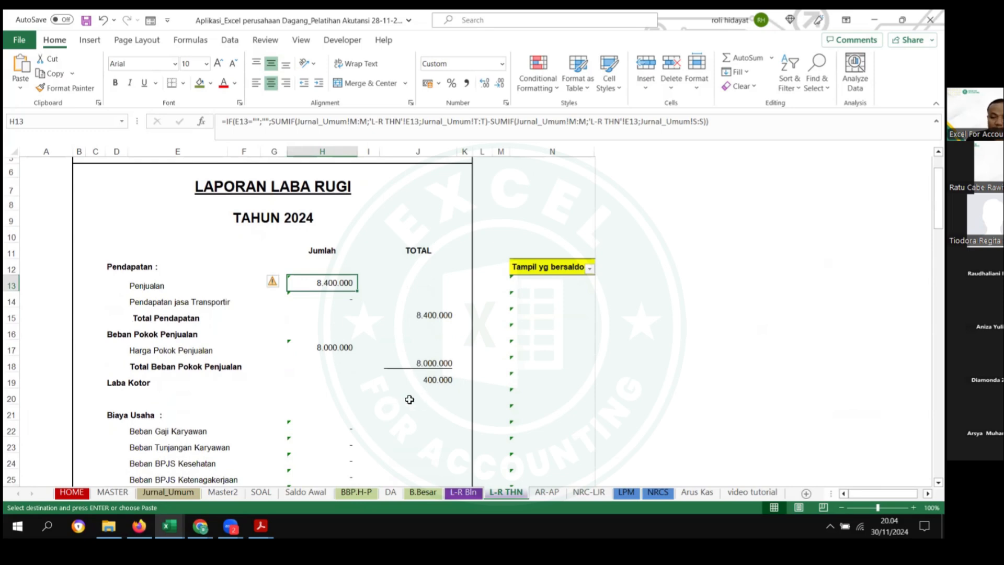
Step: Return to the Jurnal_Umum sheet at the JL-002 entries and save the workbook
{"action": "left_click", "coordinate": [195, 494]}
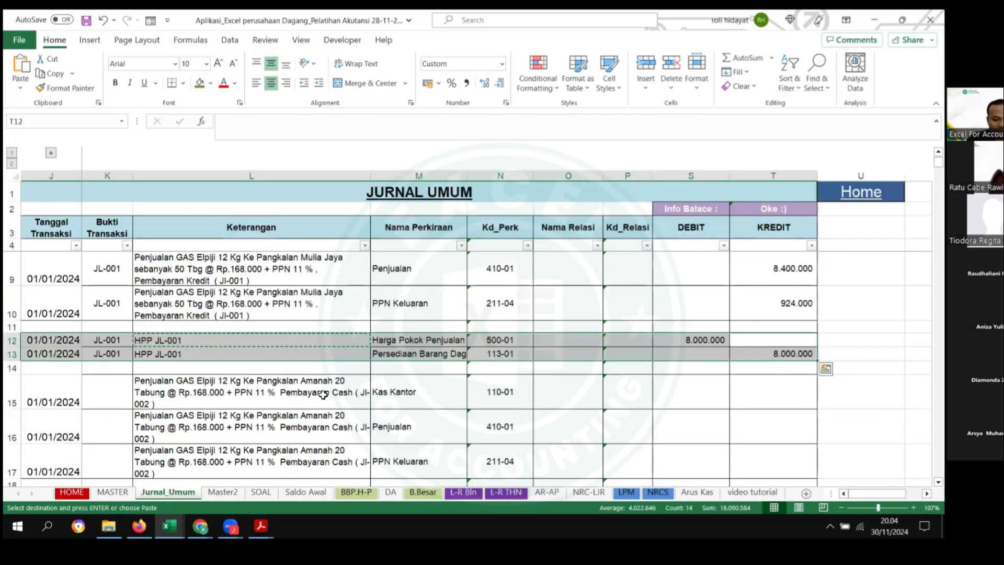
{"action": "scroll", "coordinate": [323, 395], "scroll_direction": "down", "scroll_amount": 2}
{"action": "left_click", "coordinate": [292, 363]}
{"action": "scroll", "coordinate": [238, 362], "scroll_direction": "up", "scroll_amount": 2}
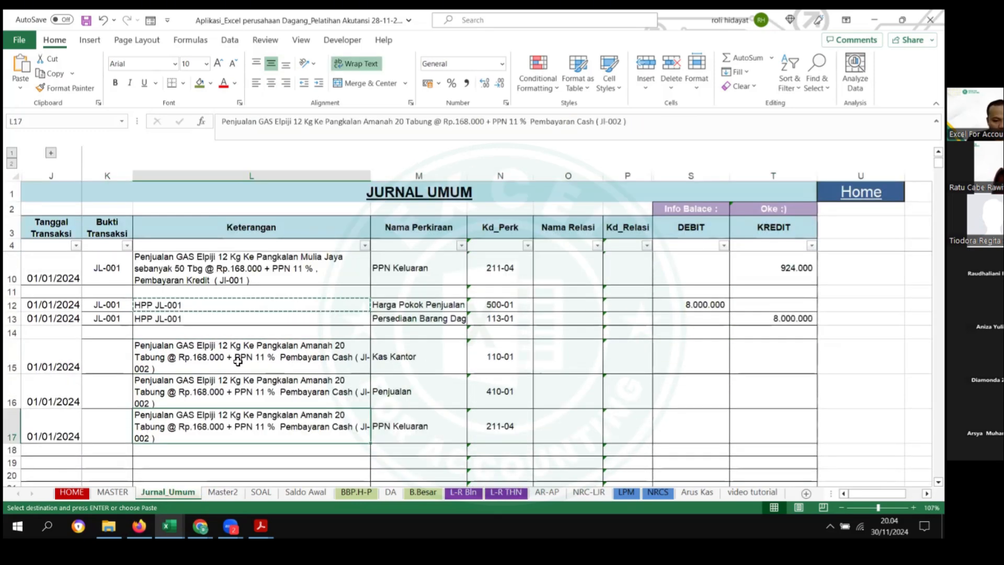
{"action": "key", "text": "ctrl+s"}
Step: Look over the JL-002 sale in rows 15 and 16, from the proof number and description across to the Debit and Kredit cells
{"action": "left_click", "coordinate": [581, 358]}
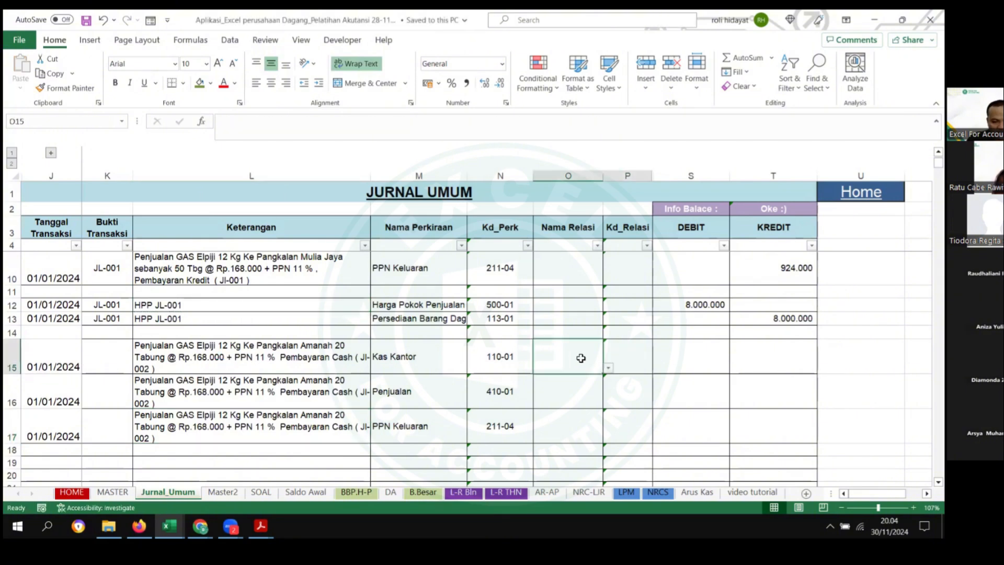
{"action": "scroll", "coordinate": [579, 346], "scroll_direction": "right", "scroll_amount": 2}
{"action": "left_click", "coordinate": [397, 364]}
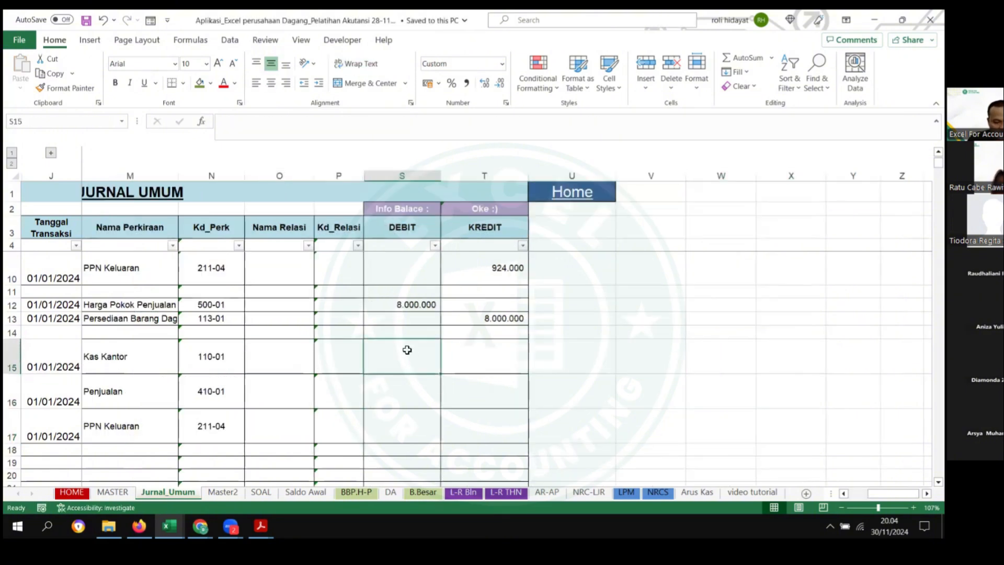
{"action": "key", "text": "Left"}
{"action": "key", "text": "Left"}
{"action": "key", "text": "Left"}
{"action": "key", "text": "Left"}
{"action": "key", "text": "Left"}
{"action": "key", "text": "Down"}
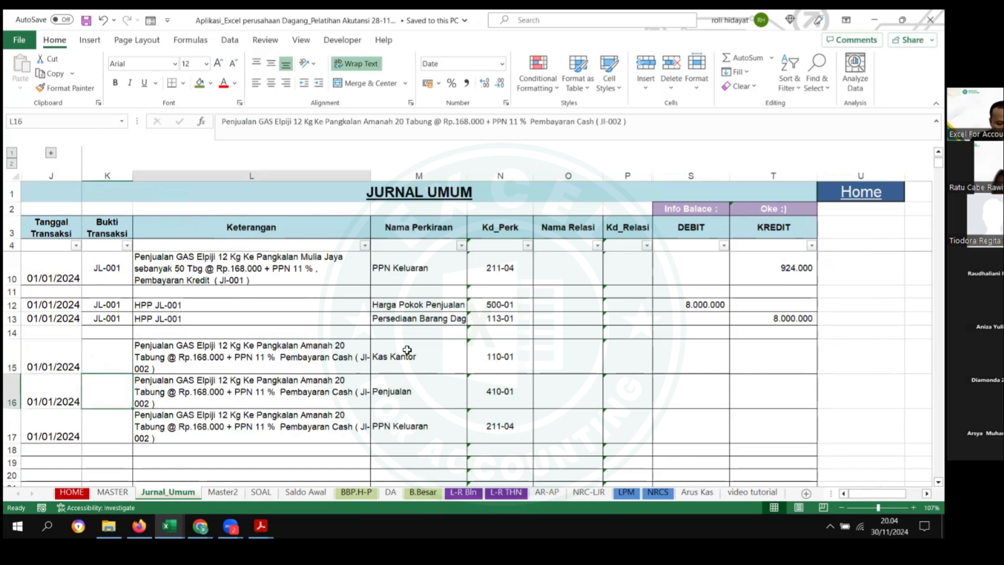
{"action": "key", "text": "Right"}
{"action": "key", "text": "Right"}
{"action": "key", "text": "Right"}
{"action": "key", "text": "Right"}
{"action": "key", "text": "Right"}
{"action": "key", "text": "Right"}
{"action": "key", "text": "Right"}
{"action": "key", "text": "Left"}
{"action": "key", "text": "Left"}
{"action": "key", "text": "Left"}
{"action": "key", "text": "Left"}
{"action": "key", "text": "Left"}
{"action": "key", "text": "Left"}
{"action": "key", "text": "Left"}
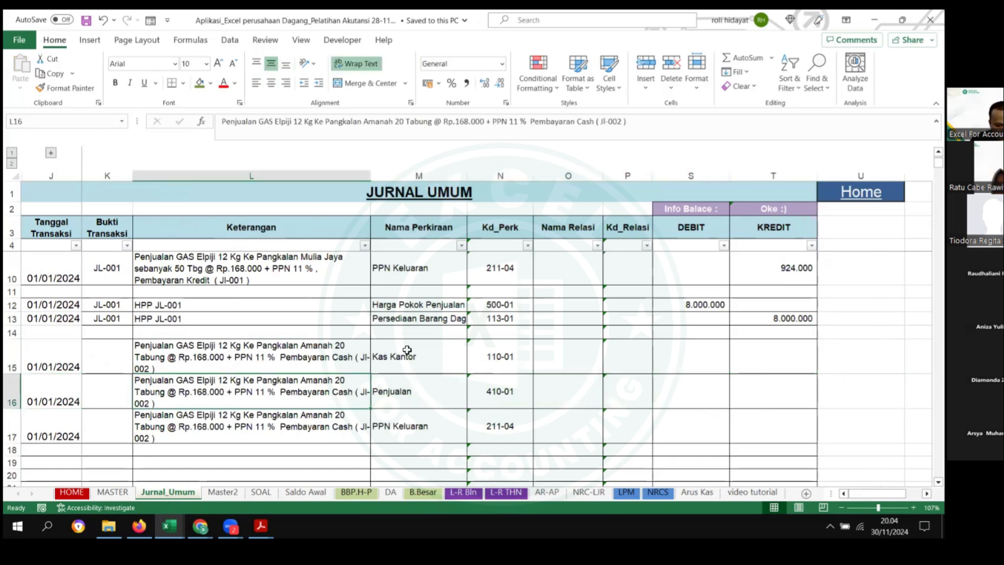
Step: Enter =20*168000 as the Penjualan credit in row 16 and 11 % of that amount as the PPN Keluaran credit in row 17
{"action": "key", "text": "Right"}
{"action": "key", "text": "Right"}
{"action": "key", "text": "Right"}
{"action": "key", "text": "Right"}
{"action": "key", "text": "Right"}
{"action": "key", "text": "Right"}
{"action": "key", "text": "Right"}
{"action": "key", "text": "Right"}
{"action": "key", "text": "Right"}
{"action": "key", "text": "Right"}
{"action": "key", "text": "Right"}
{"action": "key", "text": "Right"}
{"action": "key", "text": "Left"}
{"action": "key", "text": "Left"}
{"action": "key", "text": "Left"}
{"action": "key", "text": "Left"}
{"action": "key", "text": "Left"}
{"action": "key", "text": "Left"}
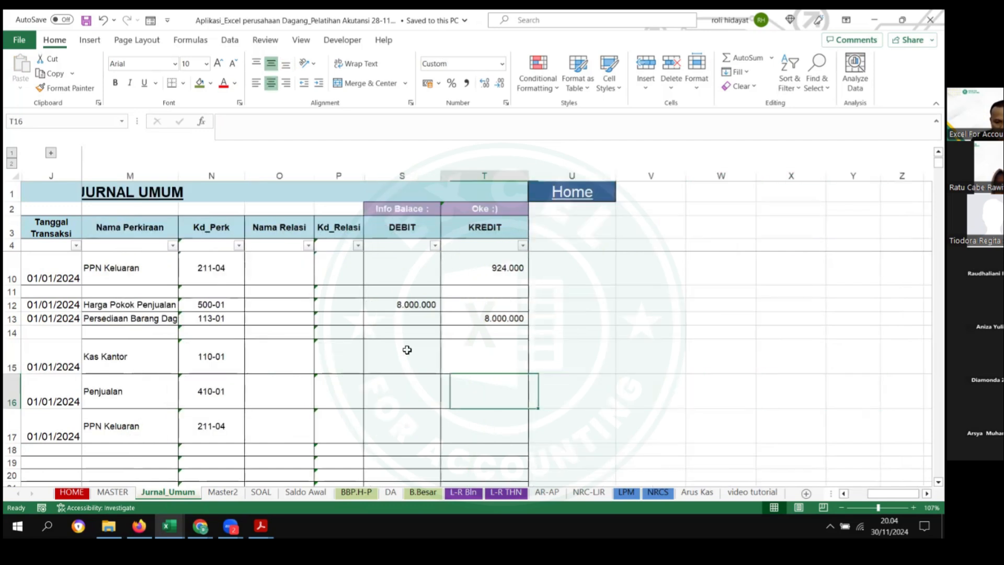
{"action": "type", "text": "=20*16"}
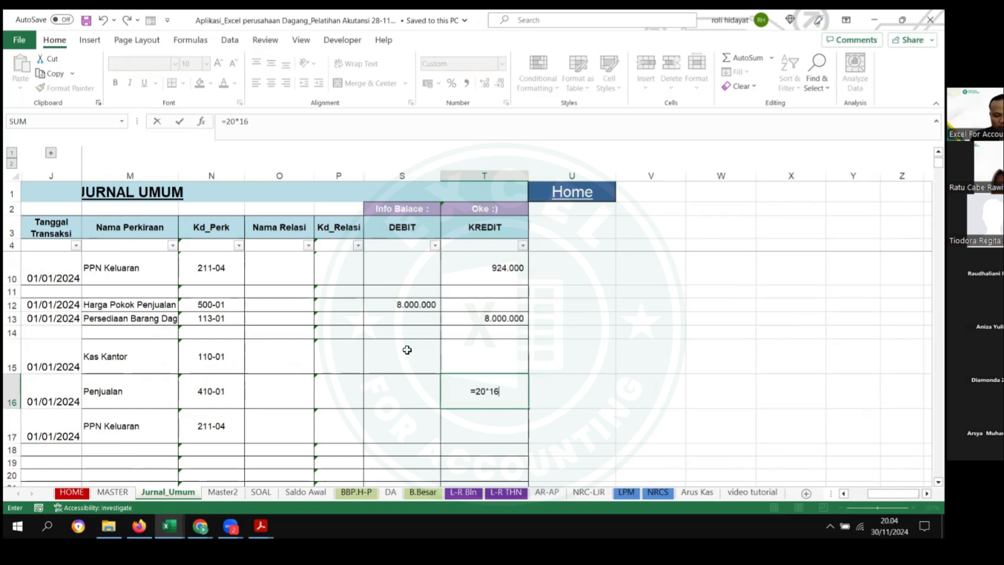
{"action": "type", "text": "8000"}
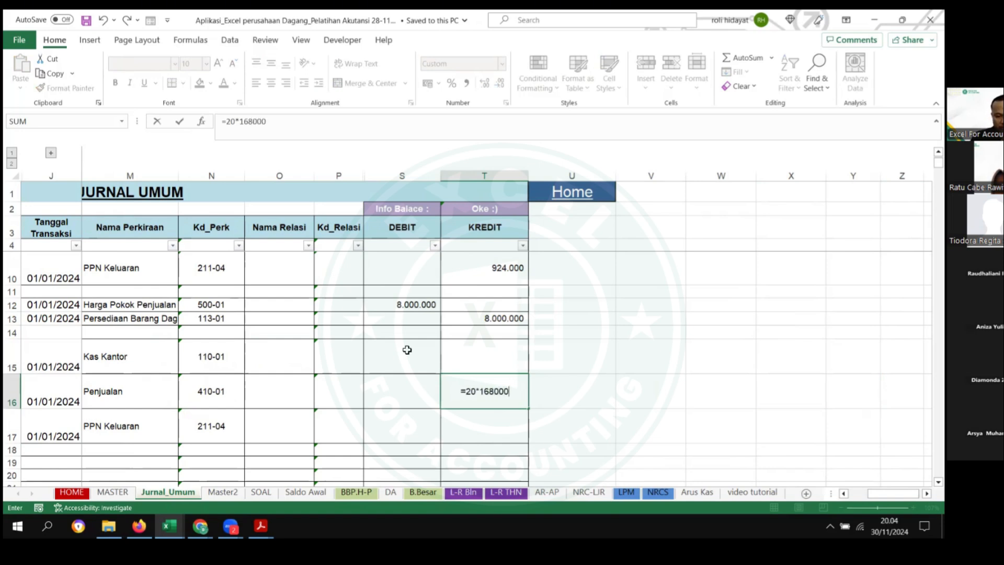
{"action": "key", "text": "Return"}
{"action": "type", "text": "="}
{"action": "key", "text": "Up"}
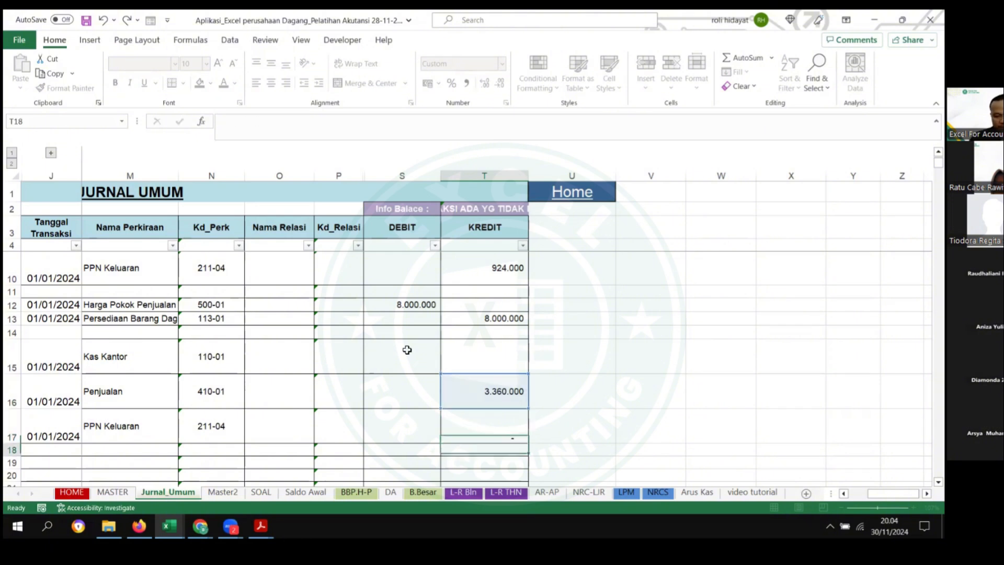
{"action": "key", "text": "Return"}
Step: Enter the Kas Kantor debit in row 15 as the sum of the two credits, =T16+T17
{"action": "left_click", "coordinate": [419, 352]}
{"action": "type", "text": "="}
{"action": "key", "text": "Right"}
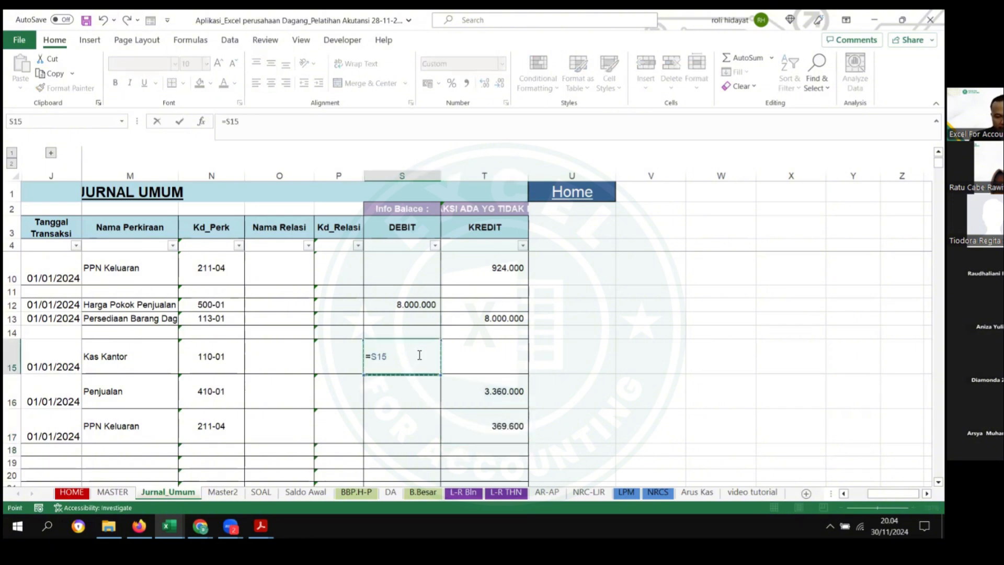
{"action": "key", "text": "Down"}
{"action": "type", "text": "+"}
{"action": "key", "text": "Down"}
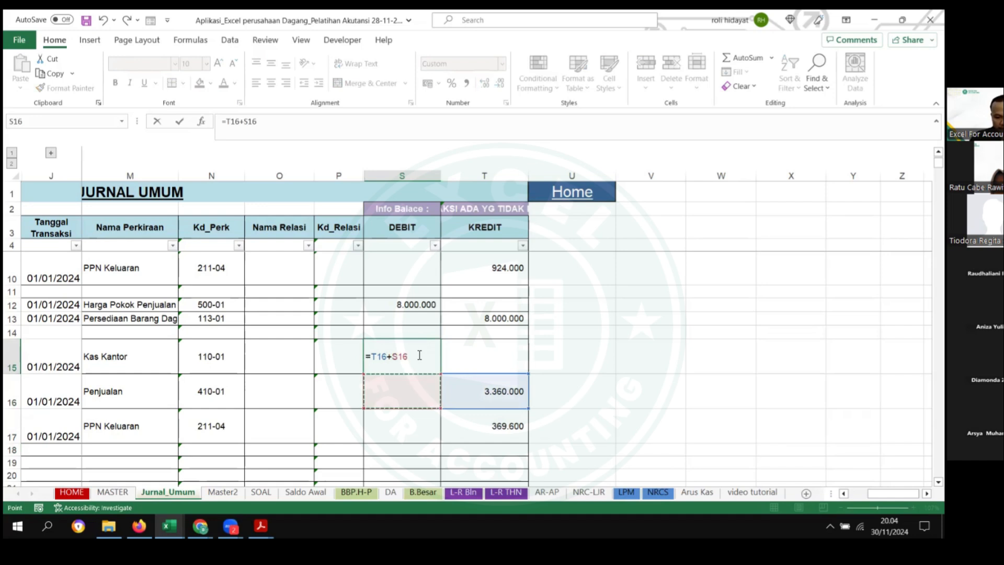
{"action": "key", "text": "Down"}
{"action": "key", "text": "Right"}
{"action": "key", "text": "Return"}
{"action": "key", "text": "Up"}
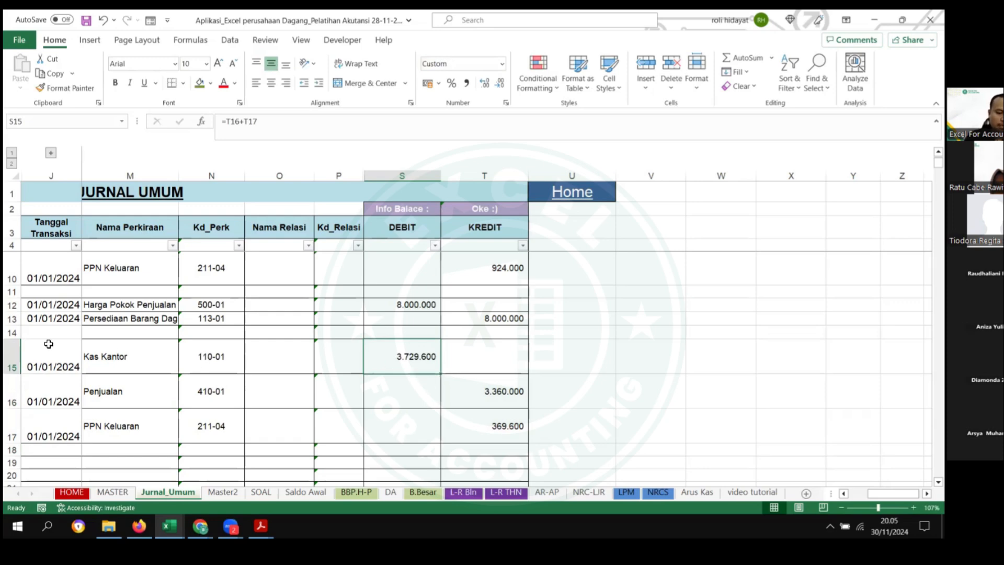
Step: Choose Pangkalan " Amanah " as the Nama Relasi in row 15 and copy it to rows 16 and 17
{"action": "left_click_drag", "start_coordinate": [49, 343], "coordinate": [7, 345]}
{"action": "left_click_drag", "start_coordinate": [279, 356], "coordinate": [50, 358]}
{"action": "scroll", "coordinate": [443, 341], "scroll_direction": "down", "scroll_amount": 1}
{"action": "left_click", "coordinate": [576, 361]}
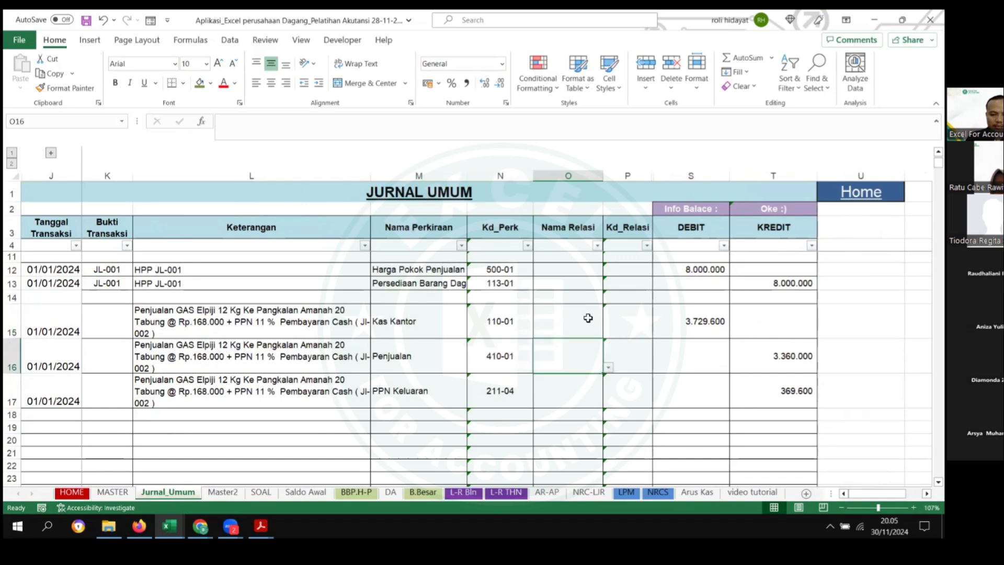
{"action": "left_click", "coordinate": [588, 320]}
{"action": "left_click", "coordinate": [313, 324]}
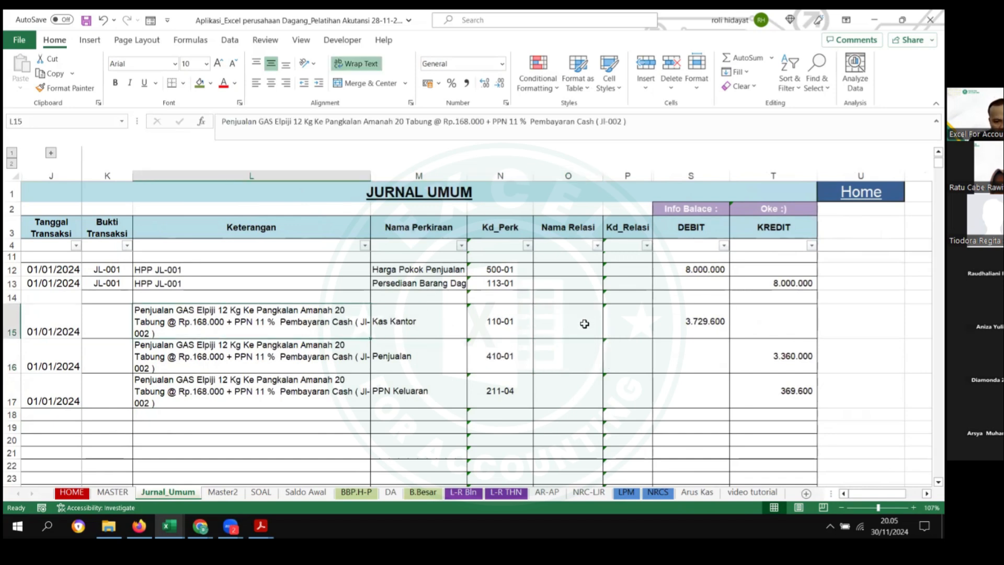
{"action": "left_click", "coordinate": [567, 313]}
{"action": "left_click", "coordinate": [608, 333]}
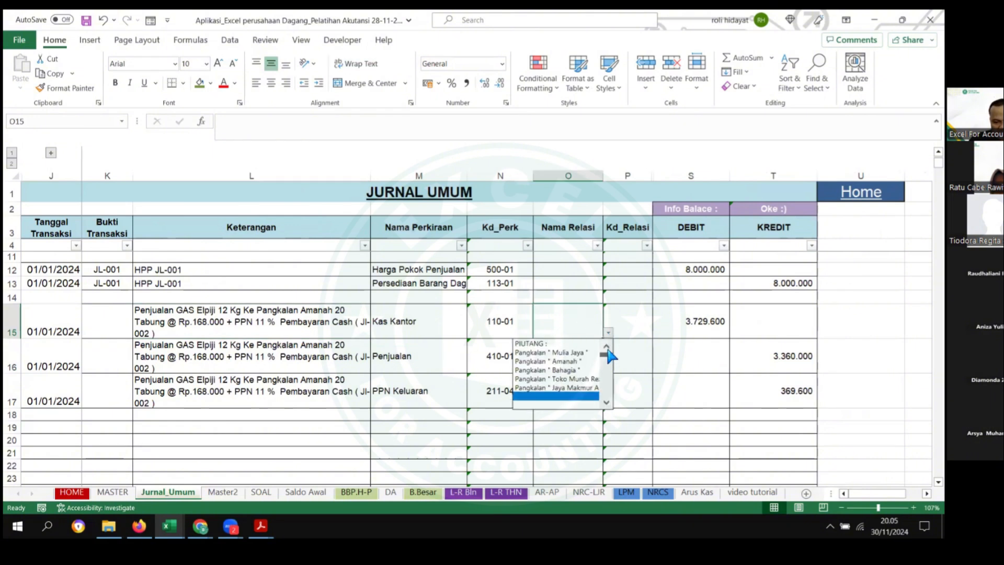
{"action": "left_click", "coordinate": [570, 362]}
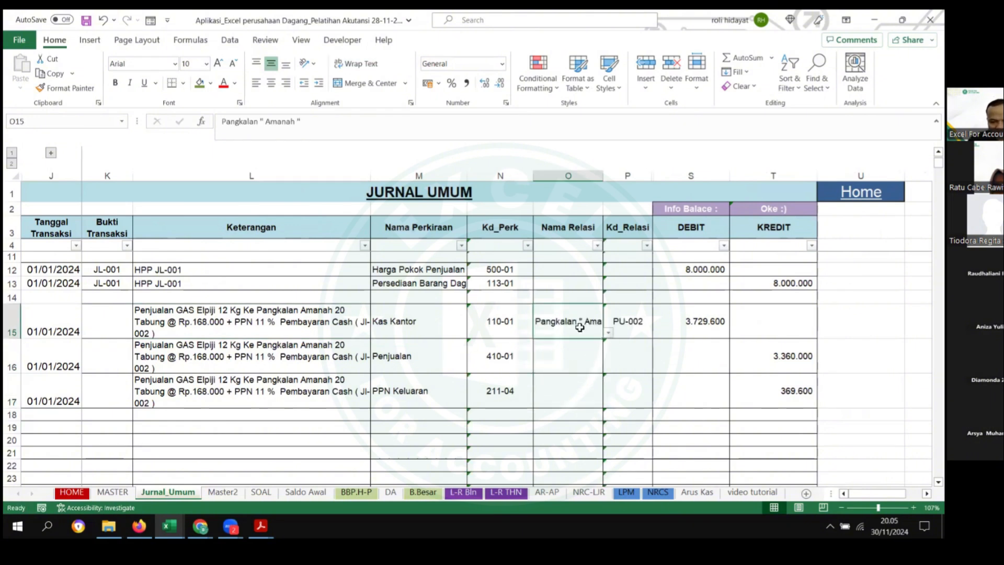
{"action": "key", "text": "ctrl+c"}
{"action": "left_click_drag", "start_coordinate": [575, 349], "coordinate": [588, 389]}
{"action": "key", "text": "ctrl+v"}
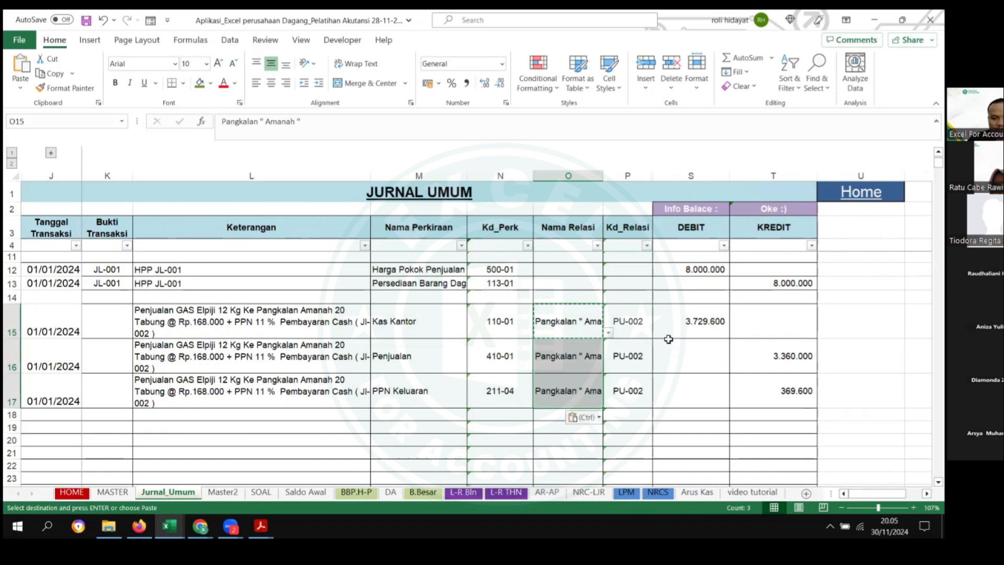
Step: Narrow the Nama Perkiraan column slightly
{"action": "left_click", "coordinate": [691, 327]}
{"action": "left_click_drag", "start_coordinate": [467, 175], "coordinate": [453, 175]}
{"action": "left_click_drag", "start_coordinate": [533, 309], "coordinate": [549, 397]}
{"action": "left_click", "coordinate": [686, 378]}
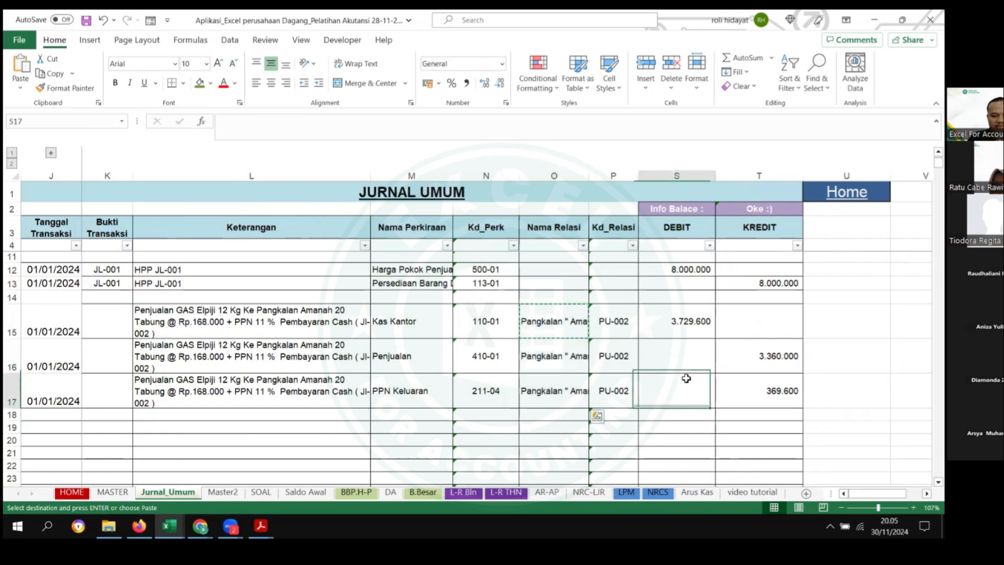
Step: Show the Pangkalan " Amanah " account on the BBP.H-P sheet and check its Debet, Kredit and Saldo for the cash sale
{"action": "left_click", "coordinate": [363, 493]}
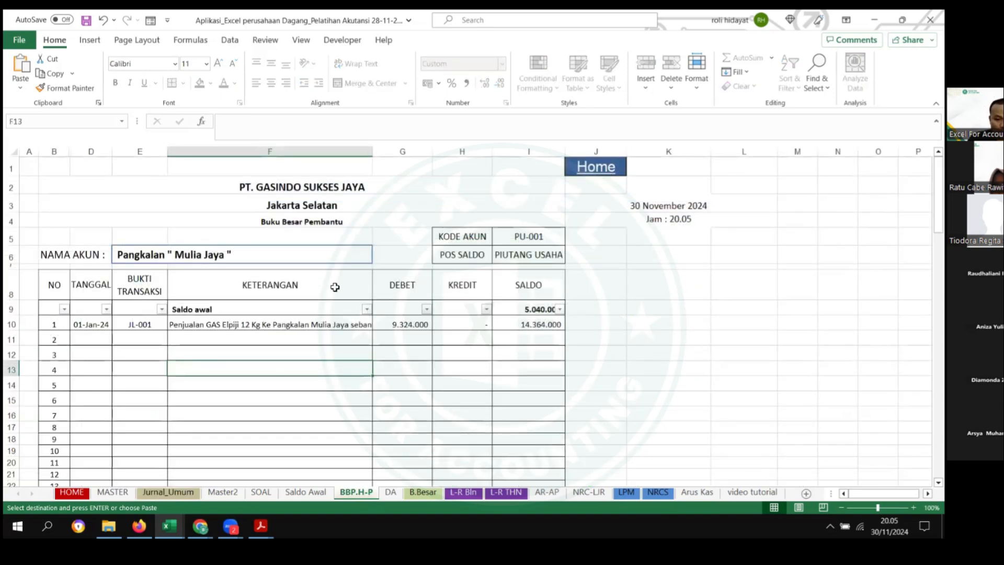
{"action": "left_click", "coordinate": [366, 255]}
{"action": "left_click", "coordinate": [378, 259]}
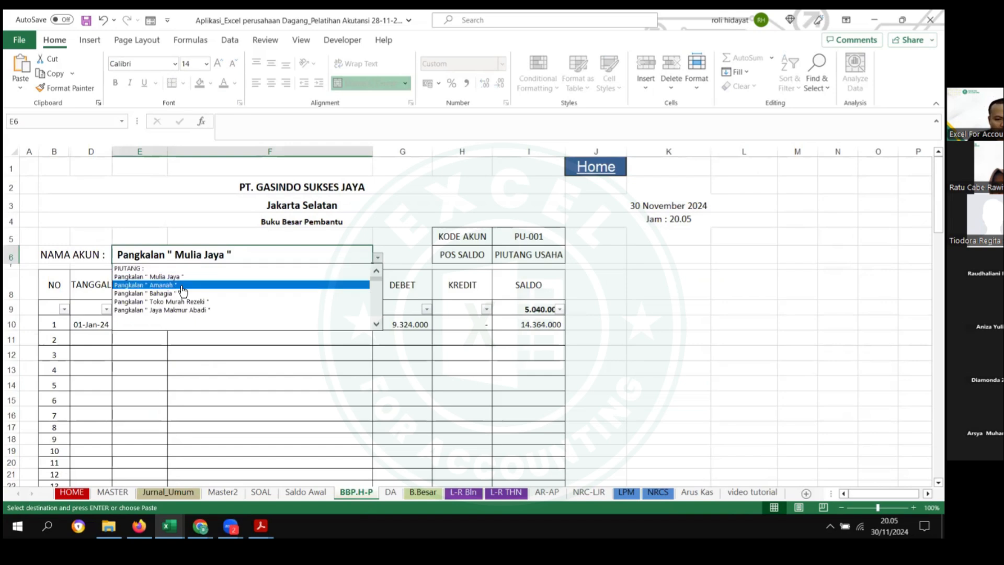
{"action": "left_click", "coordinate": [202, 285]}
{"action": "left_click", "coordinate": [413, 324]}
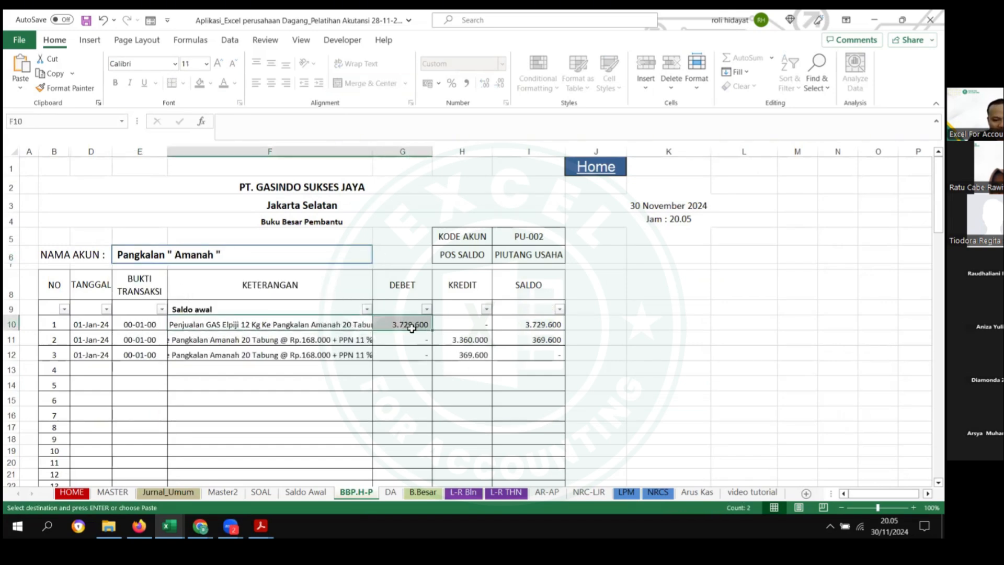
{"action": "left_click_drag", "start_coordinate": [480, 341], "coordinate": [525, 354]}
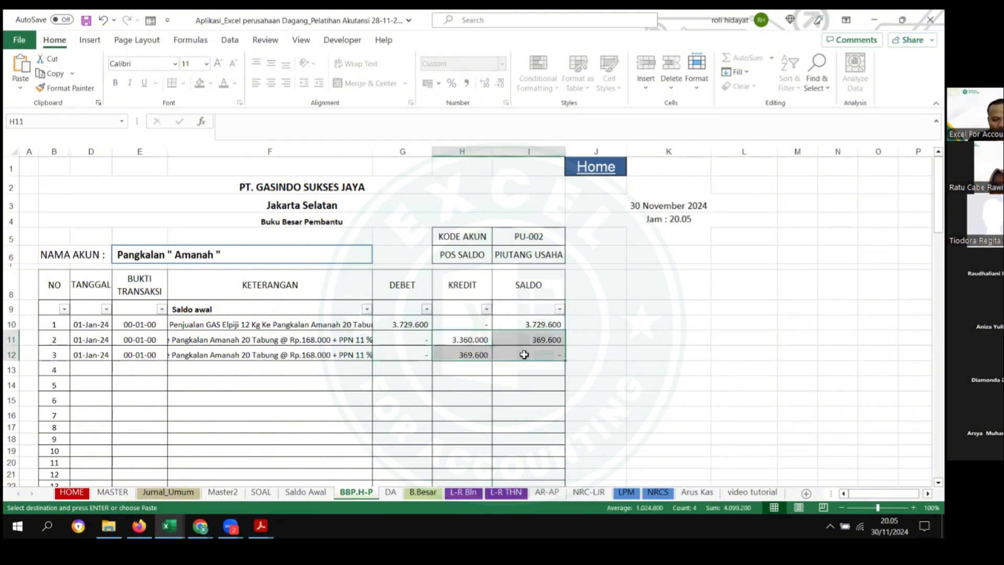
{"action": "left_click", "coordinate": [548, 352]}
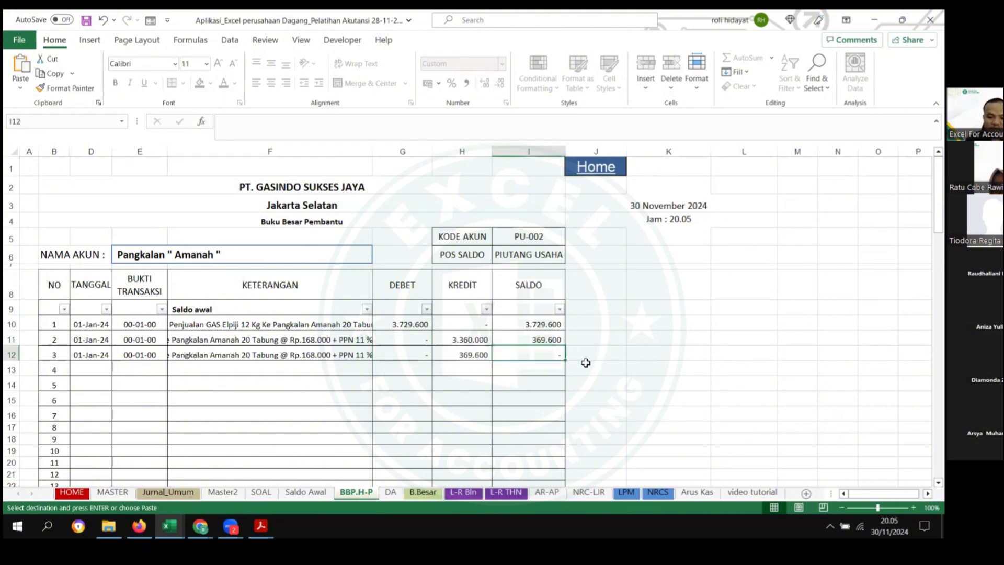
Step: Return to the Jurnal_Umum sheet and enter jl-001 as the Bukti Transaksi for rows 15 to 17
{"action": "left_click", "coordinate": [178, 492]}
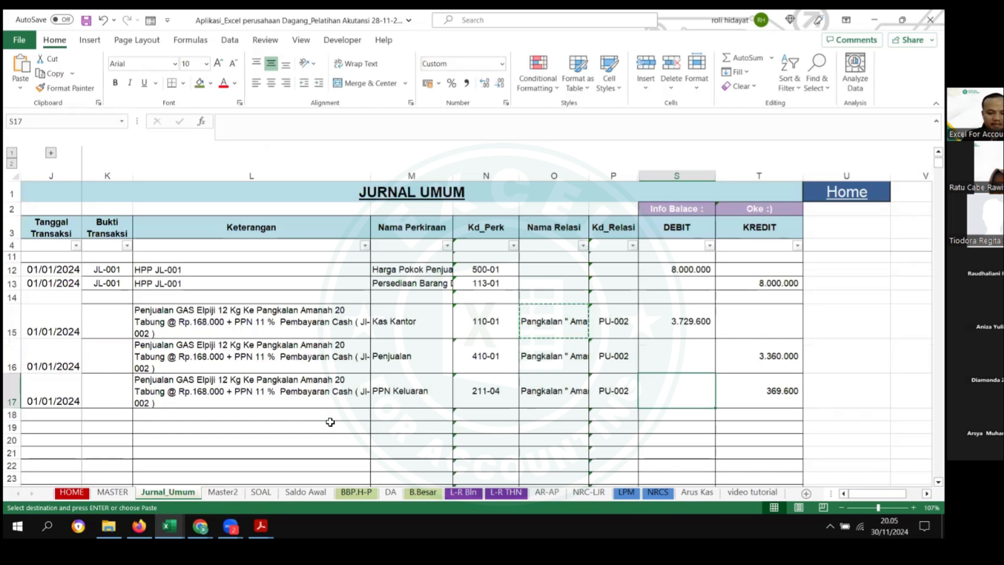
{"action": "left_click", "coordinate": [330, 422]}
{"action": "scroll", "coordinate": [157, 444], "scroll_direction": "down", "scroll_amount": 1}
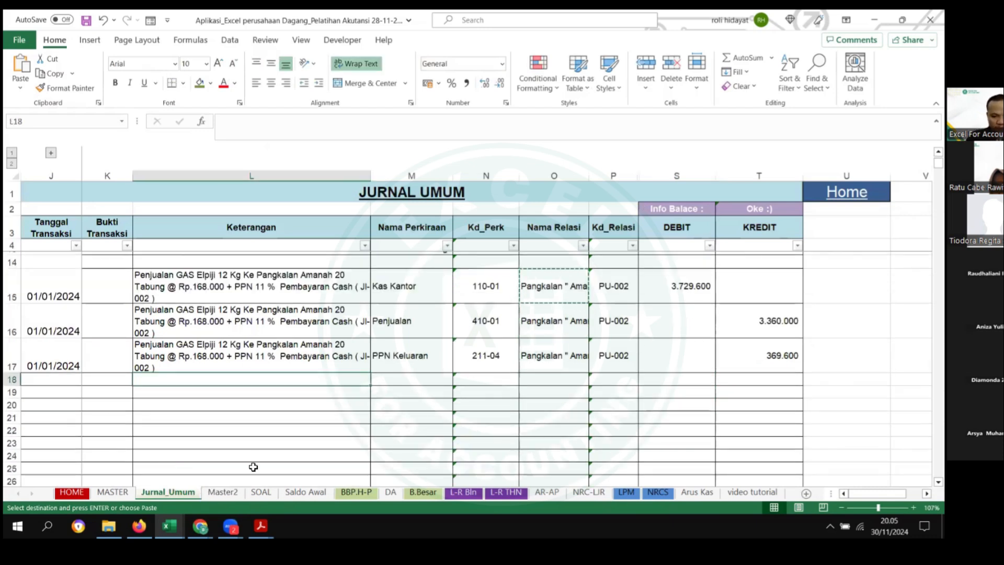
{"action": "left_click", "coordinate": [105, 284]}
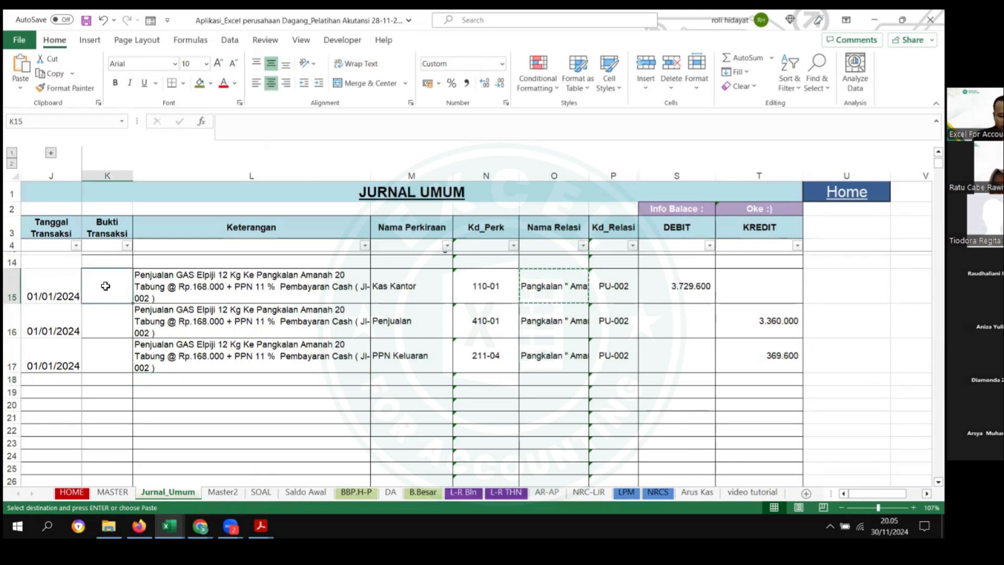
{"action": "type", "text": "jl-001"}
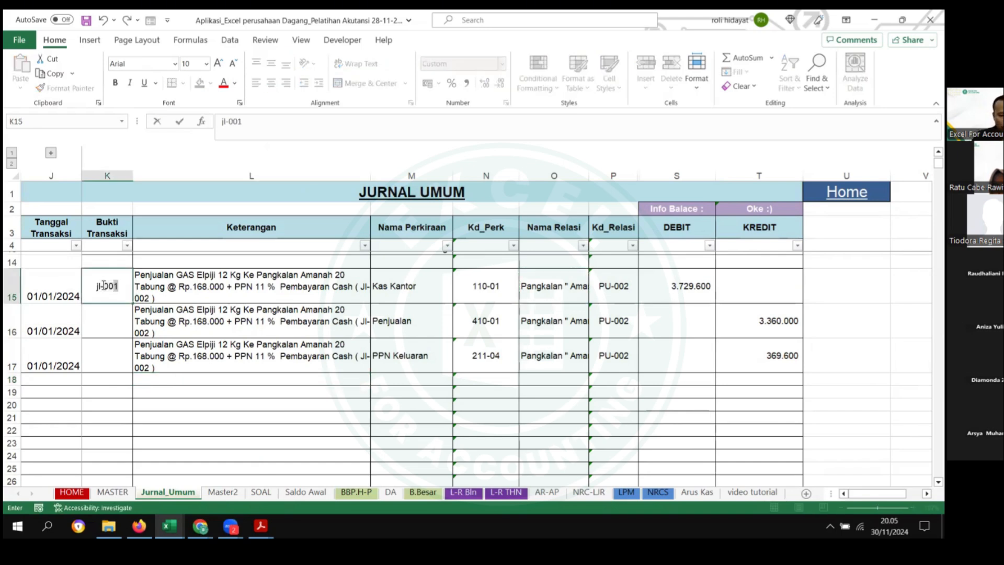
{"action": "key", "text": "Return"}
{"action": "left_click", "coordinate": [105, 286]}
{"action": "key", "text": "ctrl+c"}
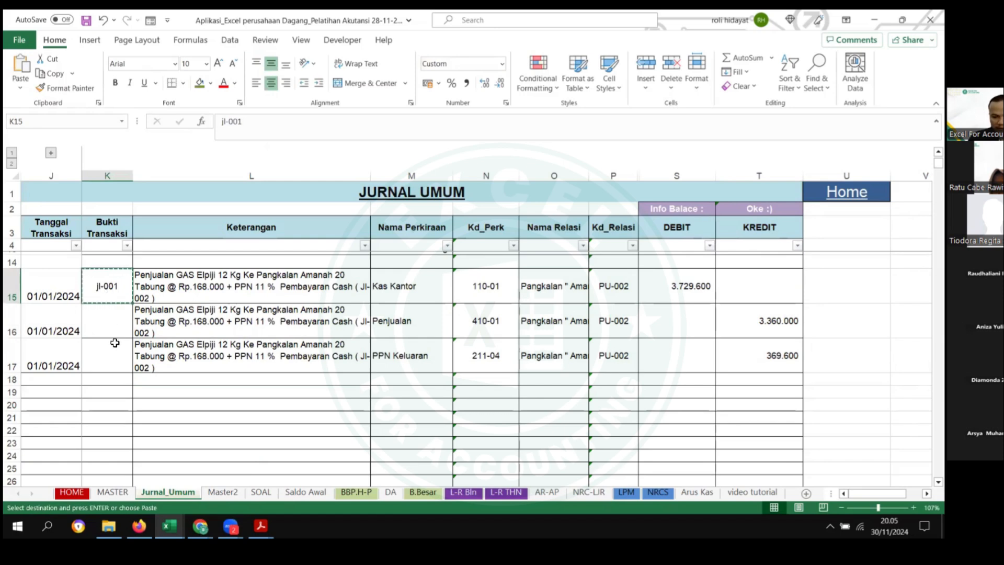
{"action": "left_click_drag", "start_coordinate": [113, 330], "coordinate": [116, 350]}
{"action": "key", "text": "ctrl+v"}
{"action": "left_click", "coordinate": [199, 348]}
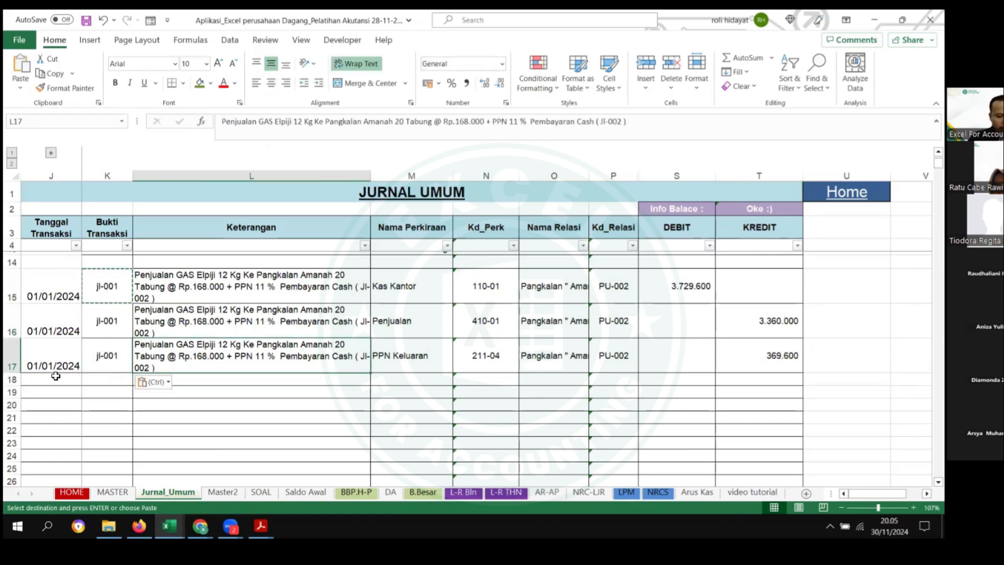
Step: Copy the 01/01/2024 transaction dates from rows 16 and 17 to rows 19 and 20
{"action": "left_click_drag", "start_coordinate": [58, 361], "coordinate": [59, 330]}
{"action": "key", "text": "ctrl+c"}
{"action": "left_click", "coordinate": [70, 396]}
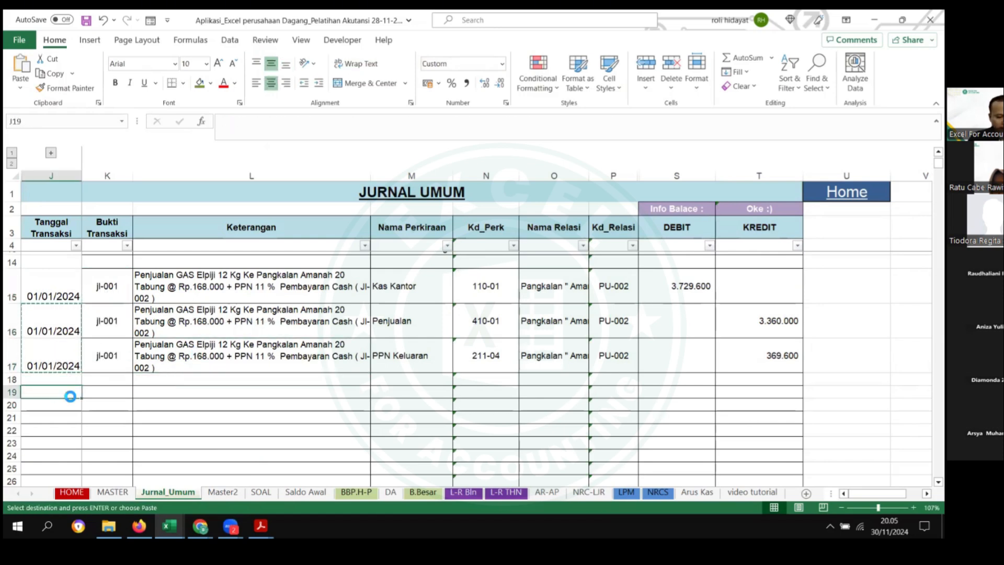
{"action": "key", "text": "ctrl+v"}
Step: Copy the HPP descriptions from rows 12 and 13 to rows 19 and 20 and change both to HPP JL-002
{"action": "scroll", "coordinate": [197, 367], "scroll_direction": "up", "scroll_amount": 2}
{"action": "left_click_drag", "start_coordinate": [189, 306], "coordinate": [194, 324]}
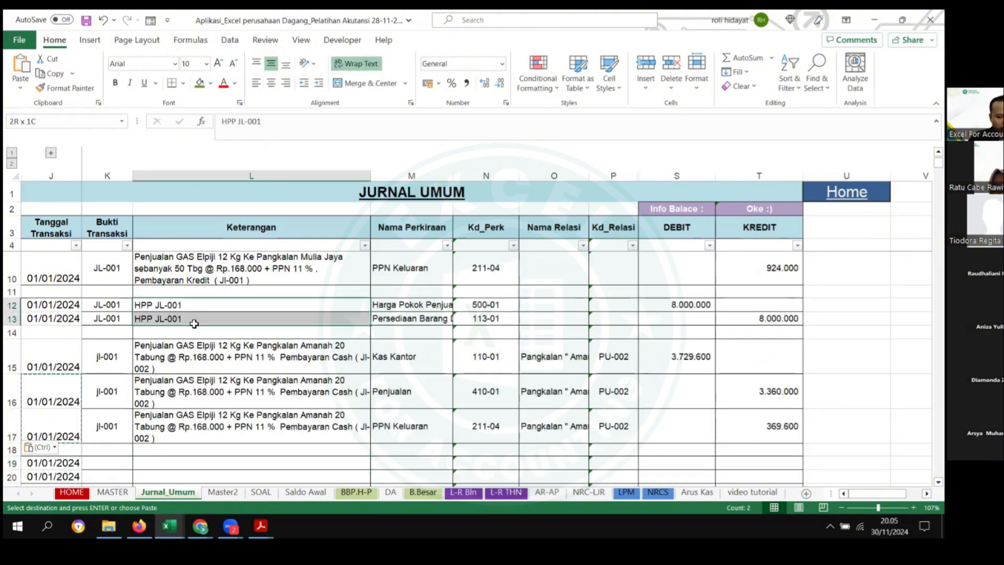
{"action": "key", "text": "ctrl+c"}
{"action": "scroll", "coordinate": [194, 324], "scroll_direction": "down", "scroll_amount": 2}
{"action": "left_click", "coordinate": [159, 393]}
{"action": "key", "text": "ctrl+v"}
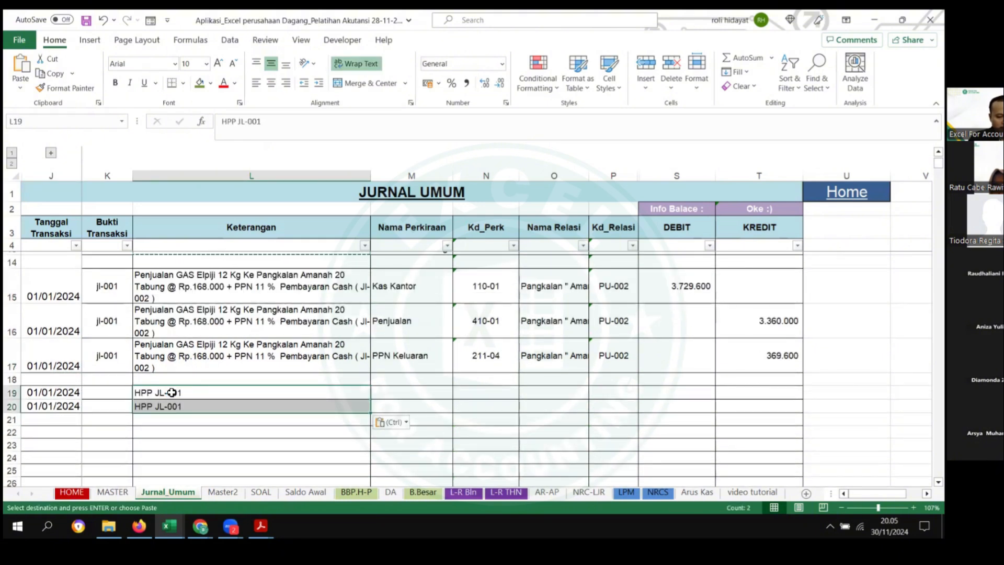
{"action": "double_click", "coordinate": [184, 392]}
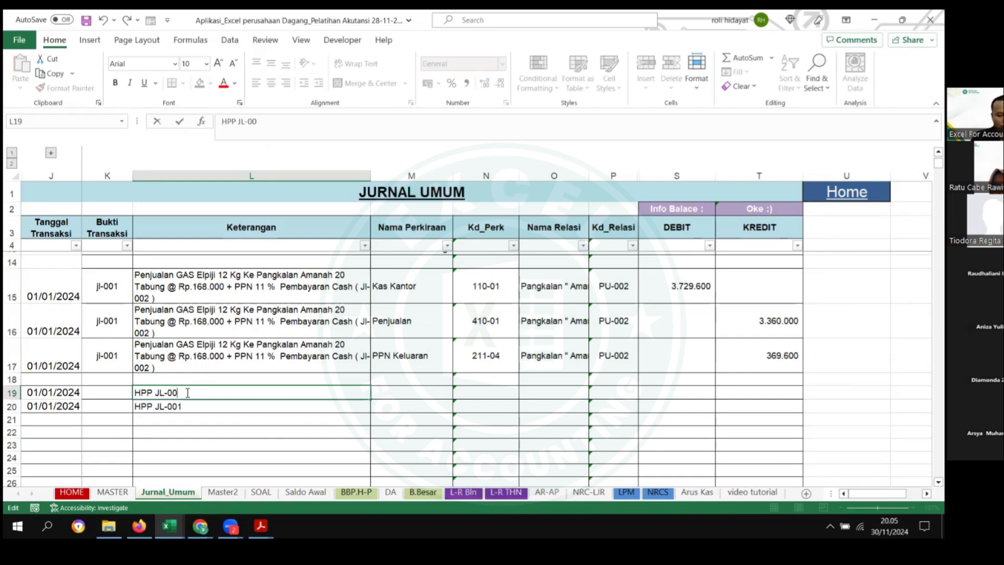
{"action": "type", "text": "2"}
{"action": "key", "text": "Return"}
{"action": "key", "text": "Up"}
{"action": "key", "text": "ctrl+c"}
{"action": "key", "text": "Down"}
{"action": "key", "text": "ctrl+v"}
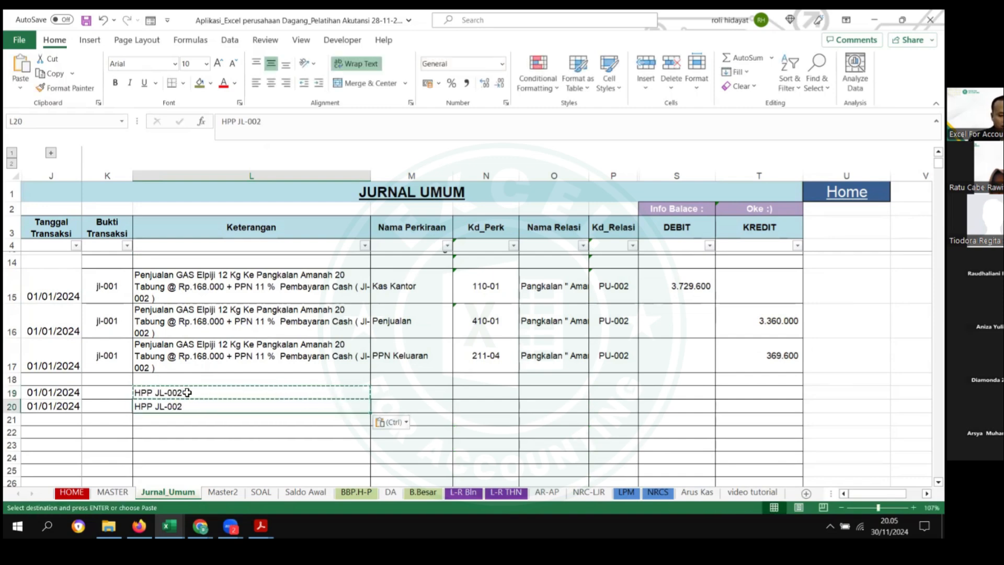
Step: Copy the Harga Pokok Penjualan and Persediaan Barang Dagang account names from rows 12 and 13 to rows 19 and 20
{"action": "scroll", "coordinate": [455, 408], "scroll_direction": "up", "scroll_amount": 2}
{"action": "left_click", "coordinate": [413, 340]}
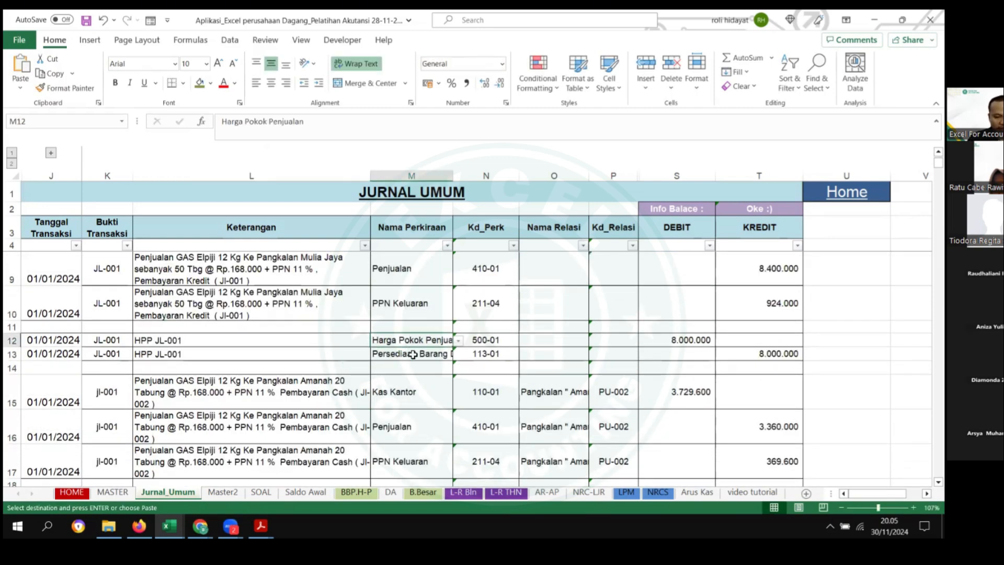
{"action": "left_click", "coordinate": [413, 355], "text": "shift"}
{"action": "scroll", "coordinate": [400, 400], "scroll_direction": "down", "scroll_amount": 2}
{"action": "left_click", "coordinate": [392, 380]}
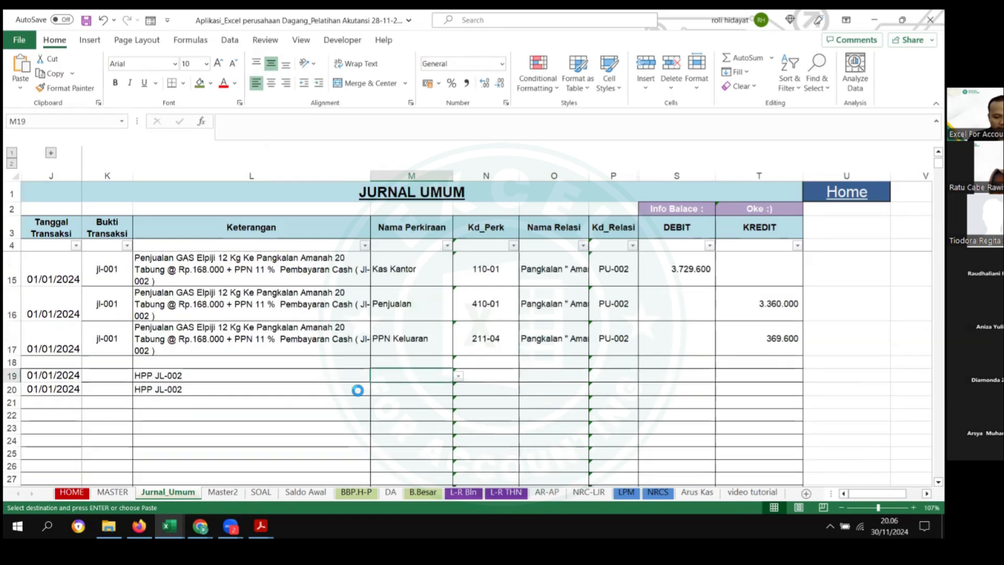
{"action": "key", "text": "ctrl+v"}
Step: Copy the date, proof number and description from journal row 15 to row 7 of the Transaksi sheet in the stok workbook
{"action": "left_click", "coordinate": [225, 389]}
{"action": "scroll", "coordinate": [75, 321], "scroll_direction": "up", "scroll_amount": 1}
{"action": "left_click_drag", "start_coordinate": [74, 321], "coordinate": [210, 308]}
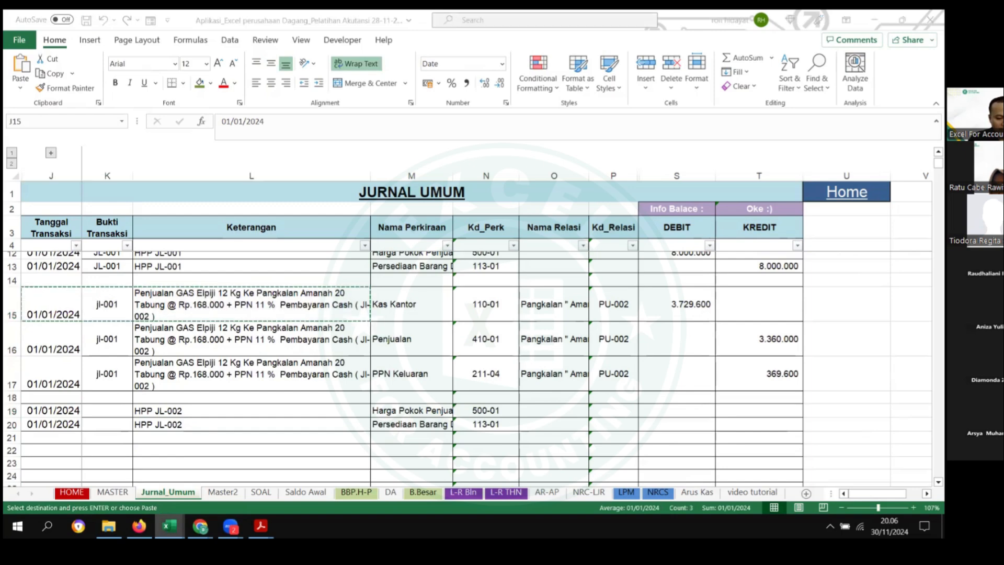
{"action": "mouse_move", "coordinate": [169, 526]}
{"action": "left_click", "coordinate": [240, 469]}
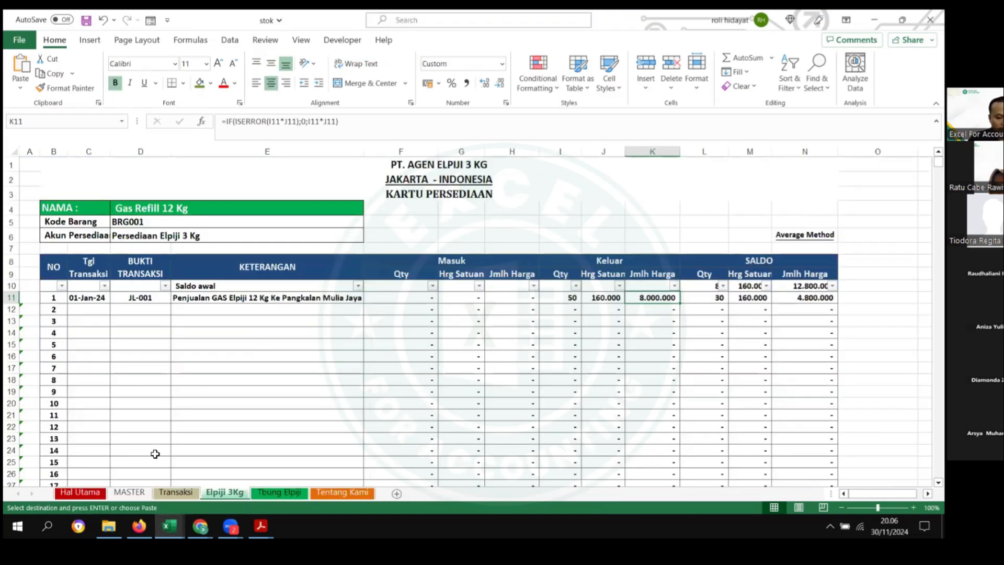
{"action": "left_click", "coordinate": [176, 492]}
{"action": "left_click", "coordinate": [66, 296]}
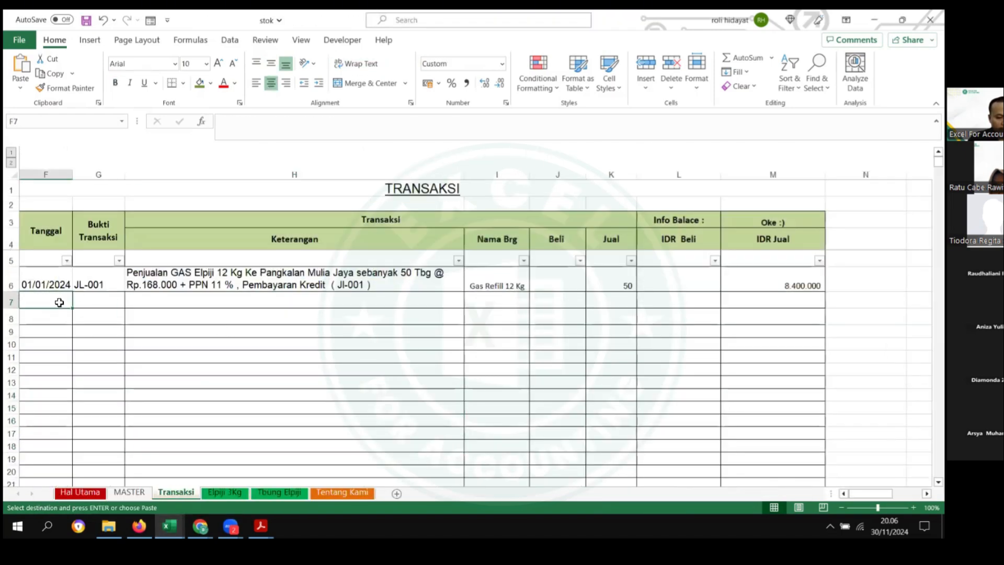
{"action": "key", "text": "ctrl+v"}
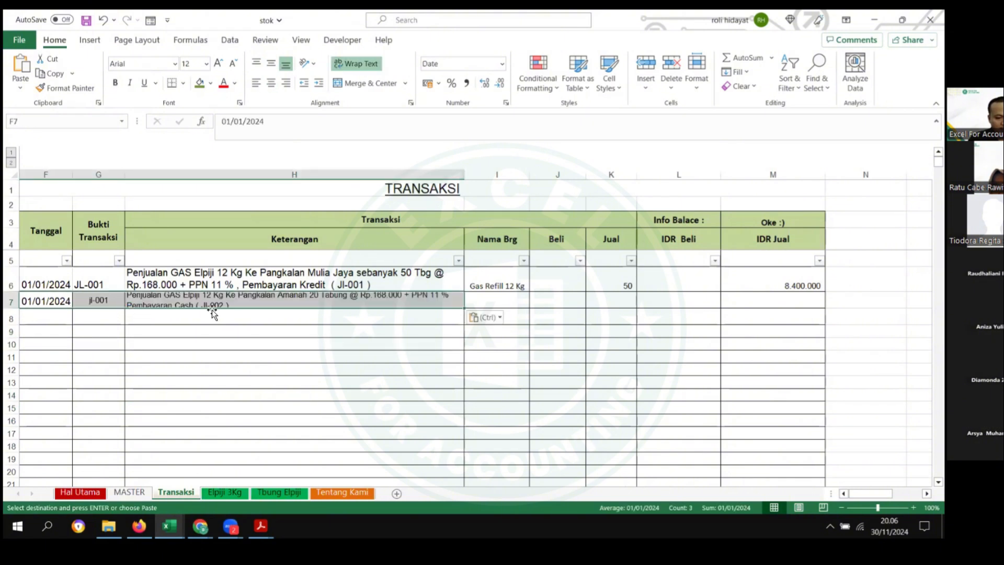
Step: Copy the item name Gas Refill 12 Kg into row 7 of the Transaksi sheet and enter 20 as its Jual quantity
{"action": "left_click", "coordinate": [514, 301]}
{"action": "key", "text": "Up"}
{"action": "key", "text": "ctrl+c"}
{"action": "left_click", "coordinate": [500, 303]}
{"action": "key", "text": "ctrl+v"}
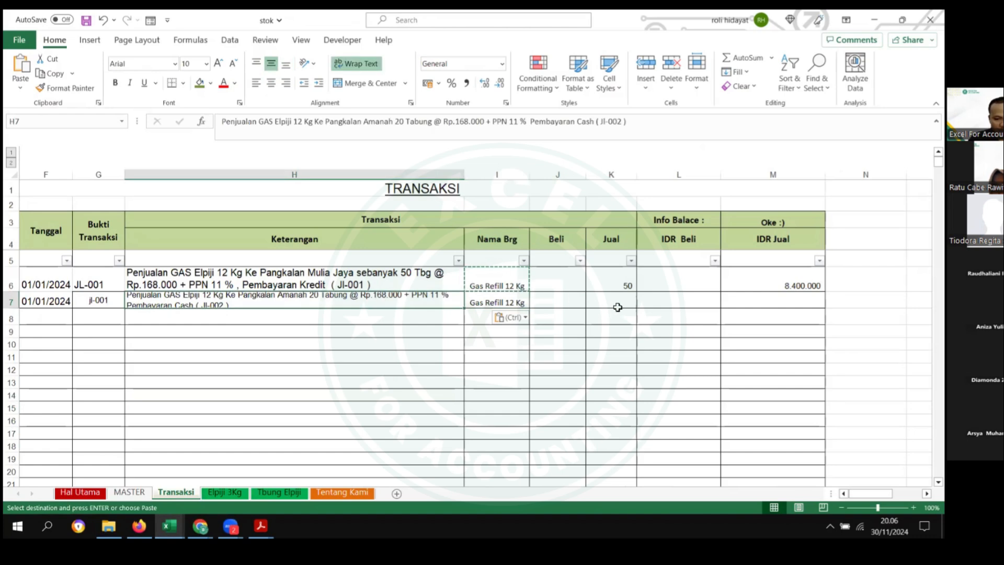
{"action": "left_click", "coordinate": [617, 305]}
{"action": "type", "text": "20"}
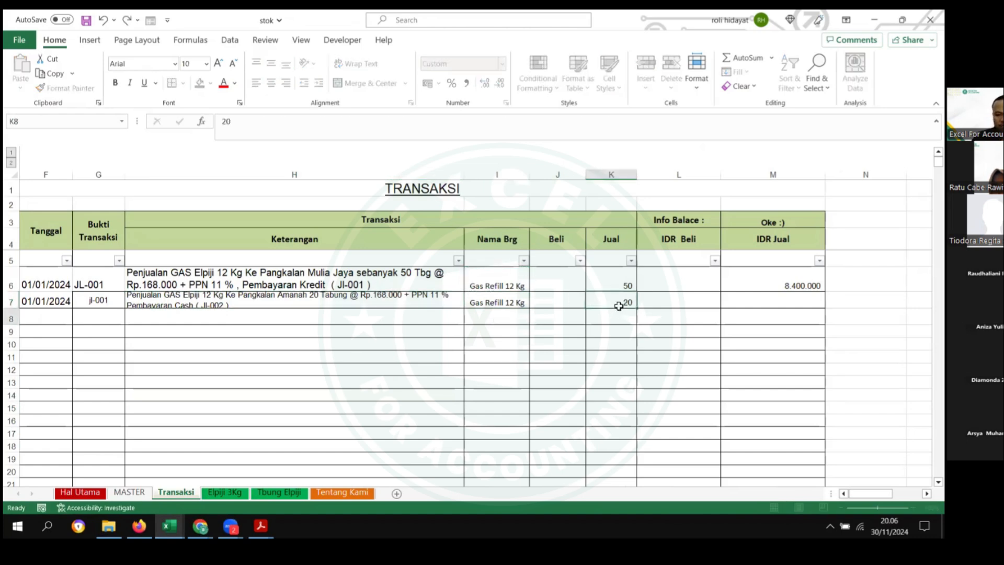
Step: Enter the formula =20*168000 as the IDR Jual amount of the row 7 sale
{"action": "key", "text": "Tab"}
{"action": "key", "text": "Tab"}
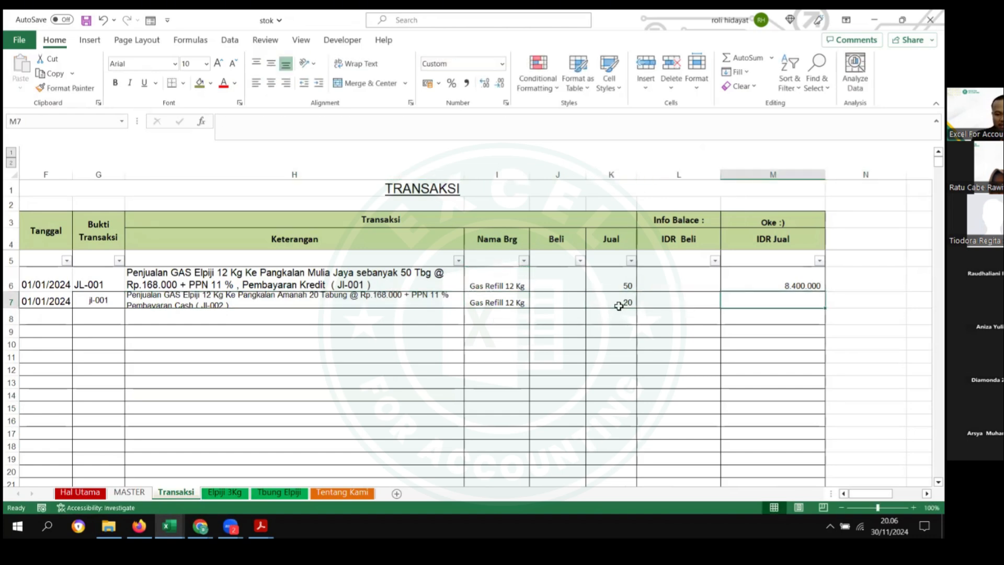
{"action": "type", "text": "=20"}
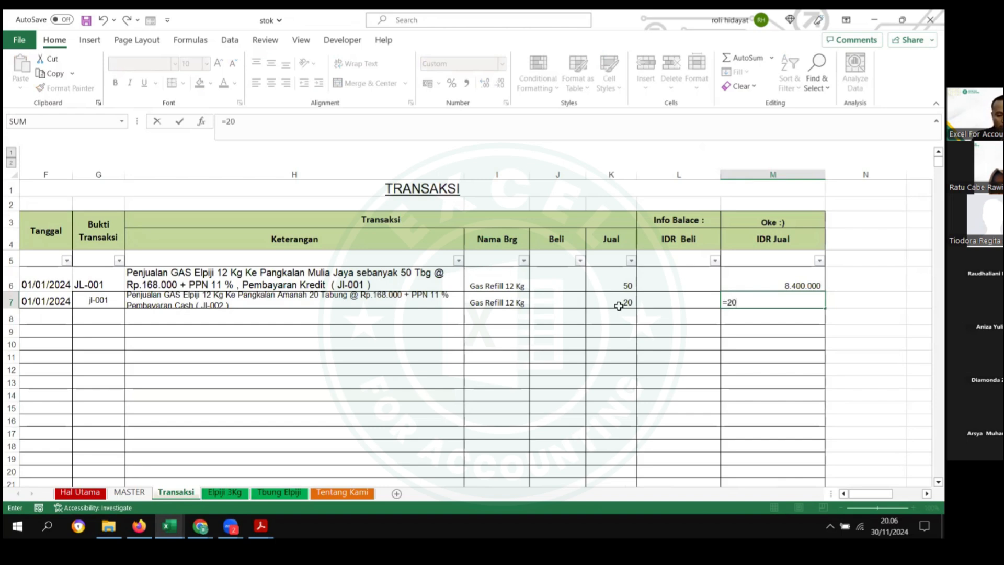
{"action": "type", "text": "*168000"}
{"action": "key", "text": "Return"}
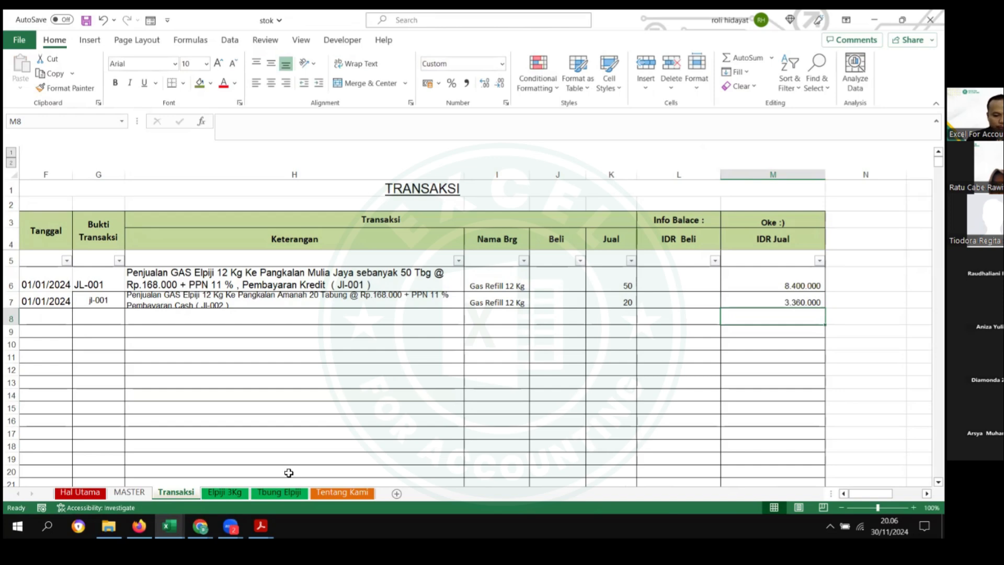
Step: Copy the second sale's Keluar Jmlh Harga from the Gas Refill 12 Kg stock card as a value into the journal's row 19 debit
{"action": "left_click", "coordinate": [230, 493]}
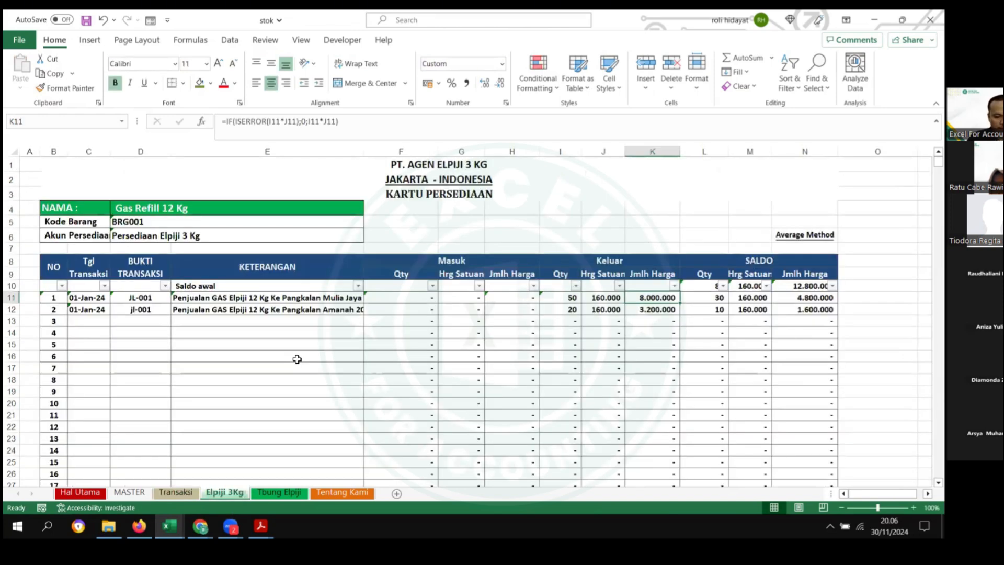
{"action": "left_click", "coordinate": [665, 312]}
{"action": "key", "text": "ctrl+c"}
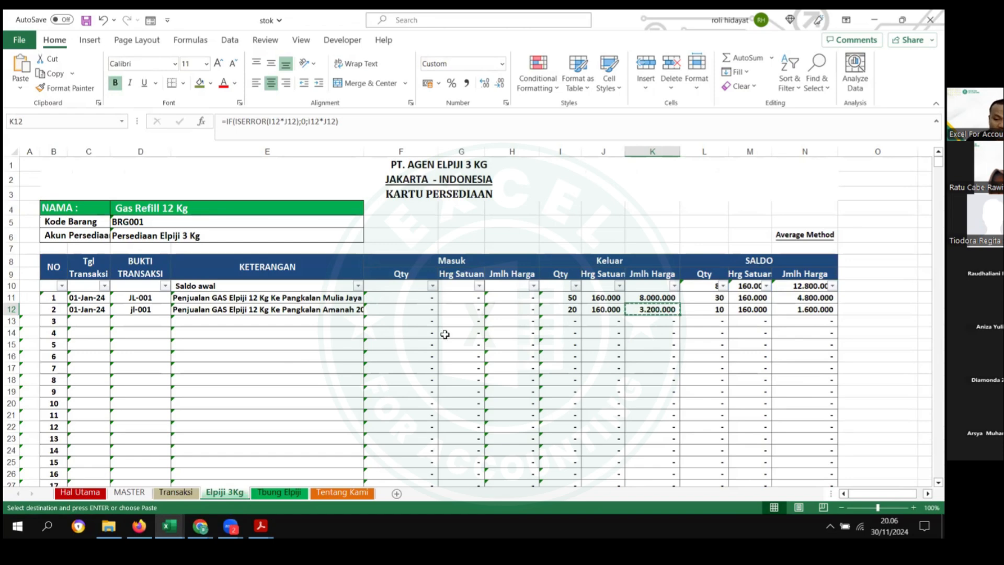
{"action": "mouse_move", "coordinate": [169, 525]}
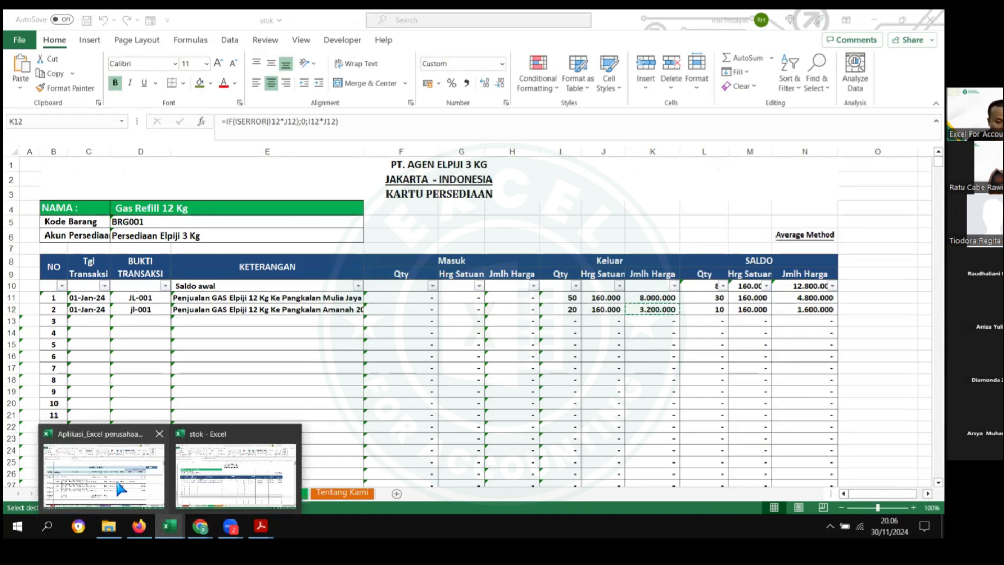
{"action": "left_click", "coordinate": [122, 486]}
{"action": "scroll", "coordinate": [601, 401], "scroll_direction": "down", "scroll_amount": 2}
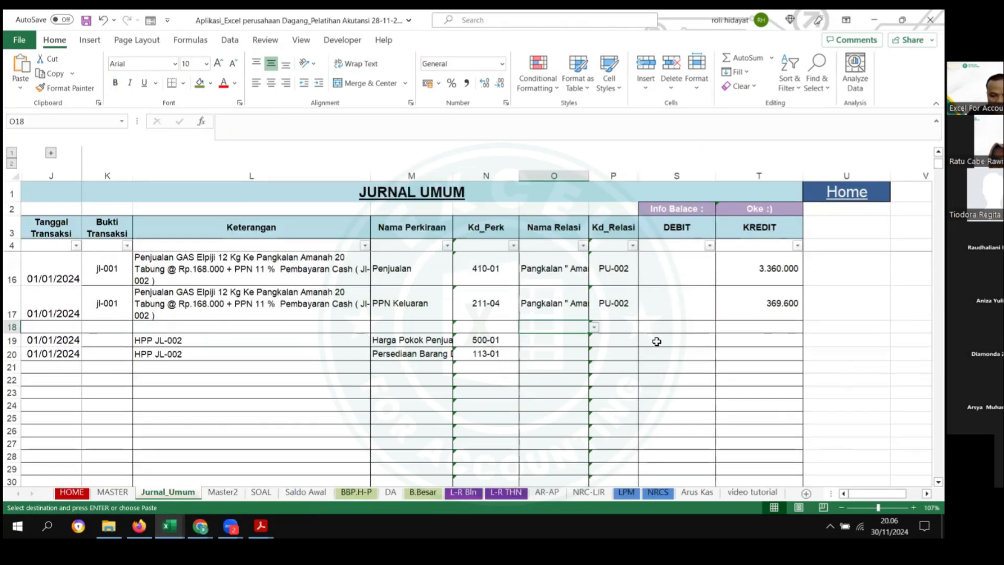
{"action": "left_click", "coordinate": [661, 341]}
{"action": "right_click", "coordinate": [670, 340]}
{"action": "left_click", "coordinate": [683, 206]}
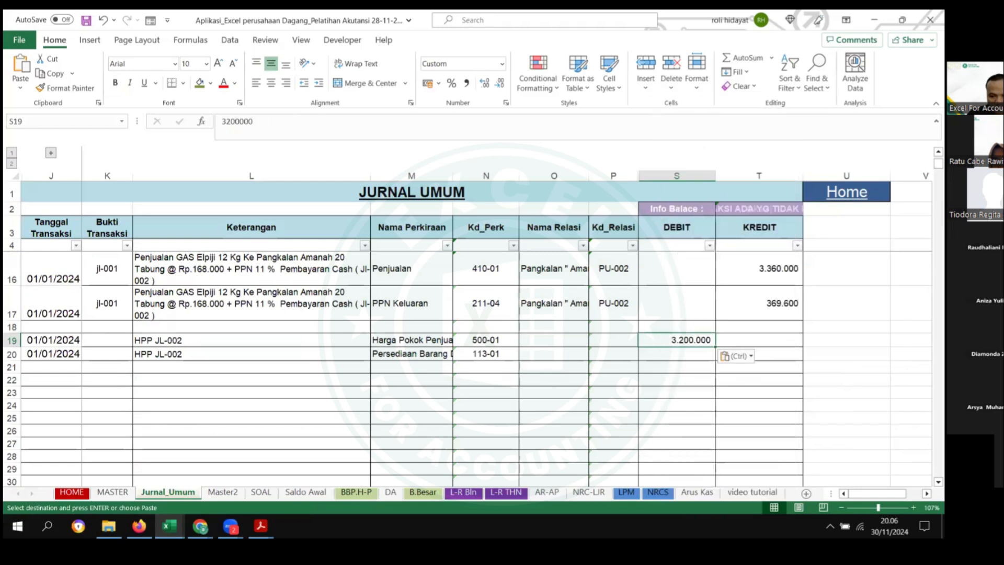
Step: Copy the debit amount of row 19 to the Persediaan Barang Dagang credit in row 20
{"action": "key", "text": "ctrl+c"}
{"action": "left_click", "coordinate": [760, 354]}
{"action": "key", "text": "ctrl+v"}
{"action": "left_click", "coordinate": [626, 382]}
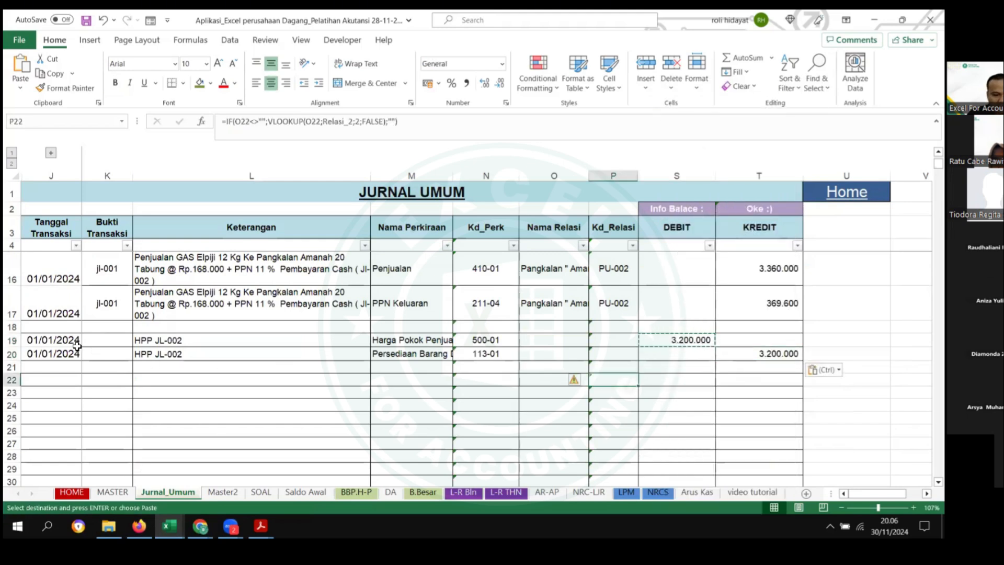
Step: Check the HPP JL-002 posting in the Persediaan Barang Dagang ledger on the B.Besar sheet and return to the stok workbook
{"action": "left_click_drag", "start_coordinate": [38, 343], "coordinate": [779, 356]}
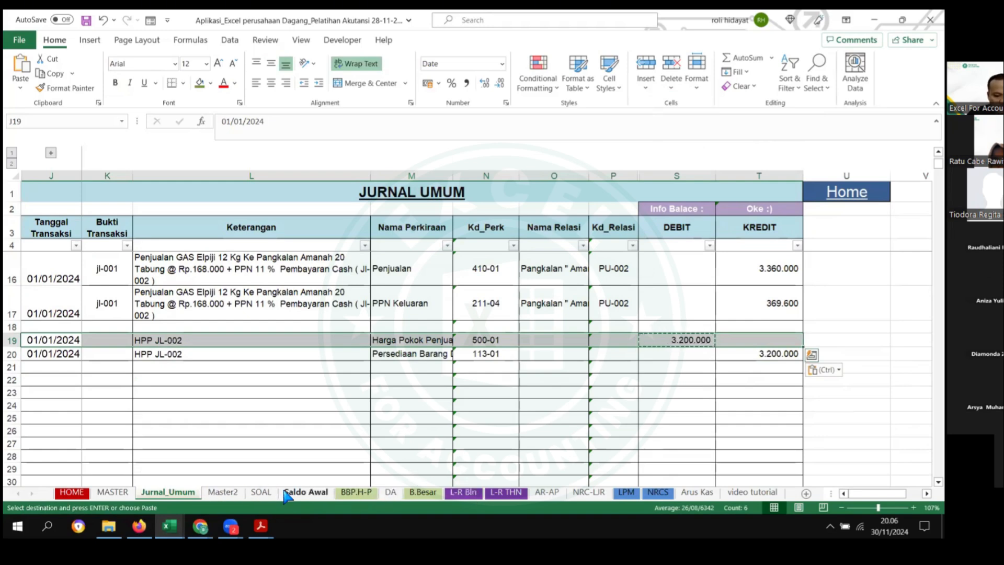
{"action": "left_click", "coordinate": [428, 492]}
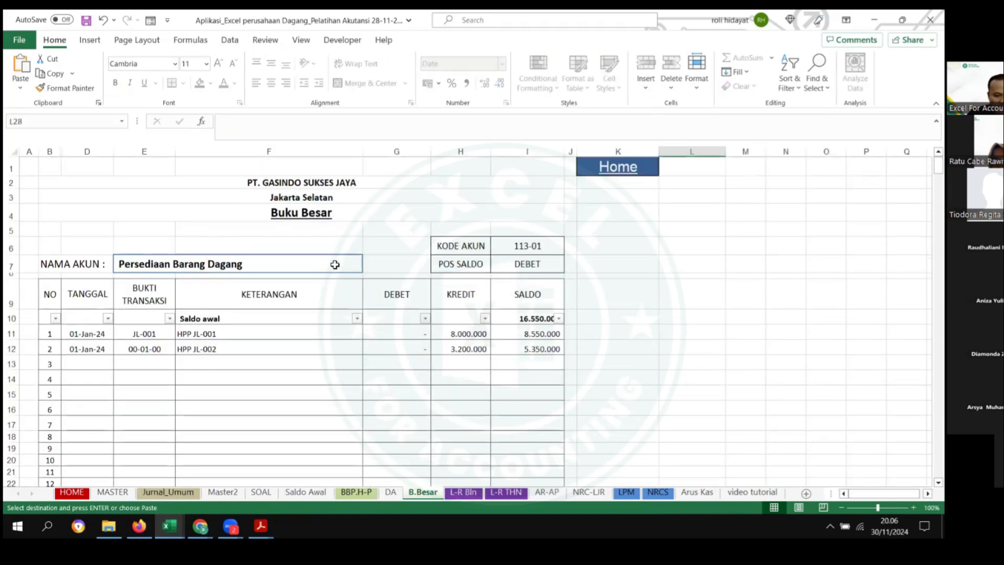
{"action": "left_click", "coordinate": [323, 360]}
{"action": "scroll", "coordinate": [378, 359], "scroll_direction": "down", "scroll_amount": 1}
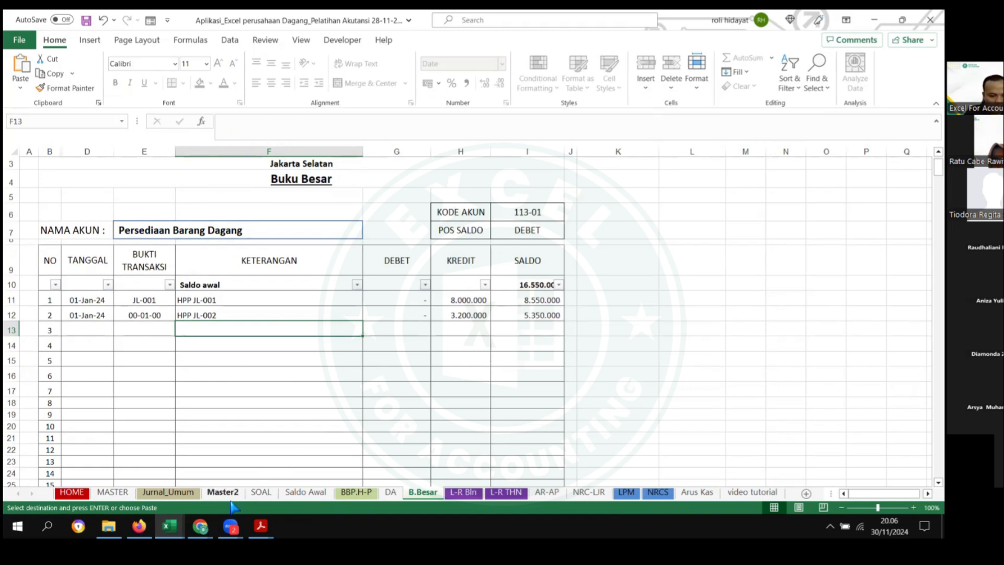
{"action": "left_click", "coordinate": [169, 526]}
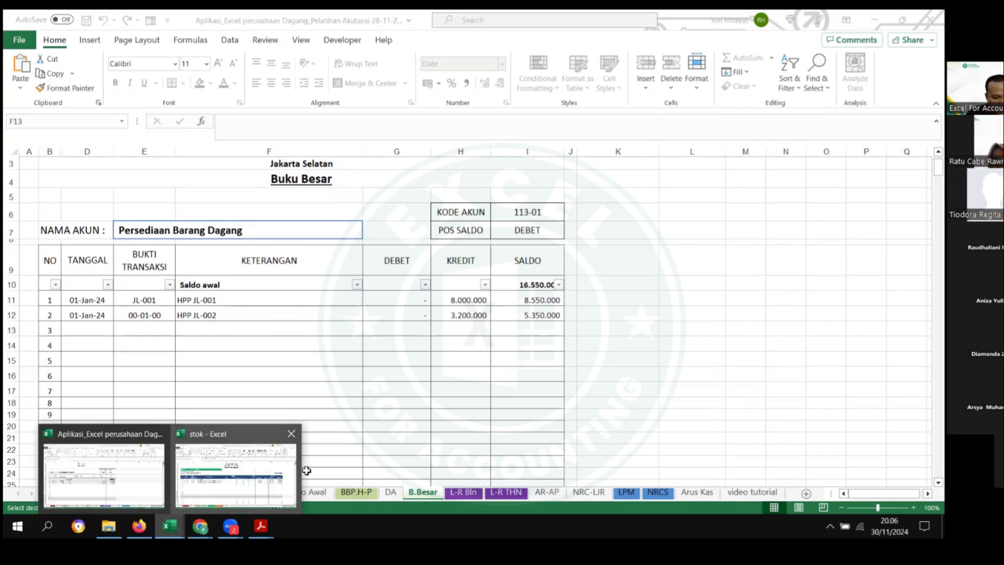
{"action": "left_click", "coordinate": [185, 489]}
{"action": "right_click", "coordinate": [225, 493]}
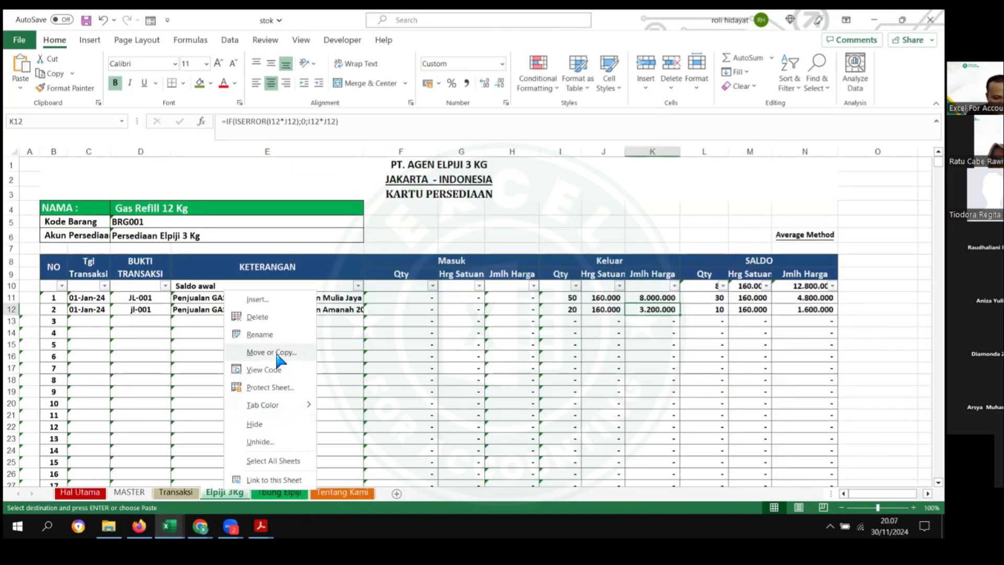
{"action": "left_click", "coordinate": [276, 353]}
{"action": "left_click", "coordinate": [224, 324]}
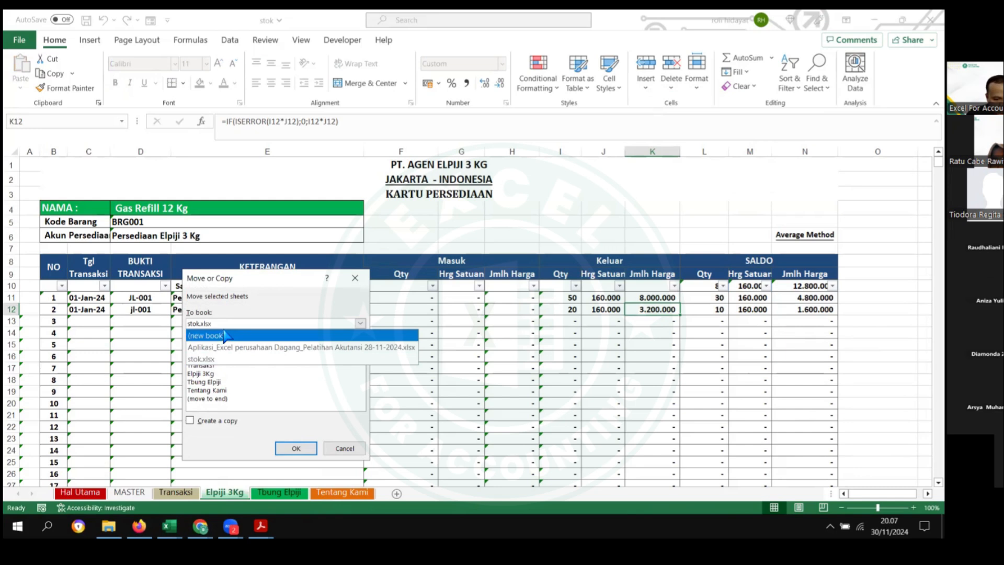
{"action": "left_click", "coordinate": [456, 405]}
{"action": "left_click", "coordinate": [214, 320]}
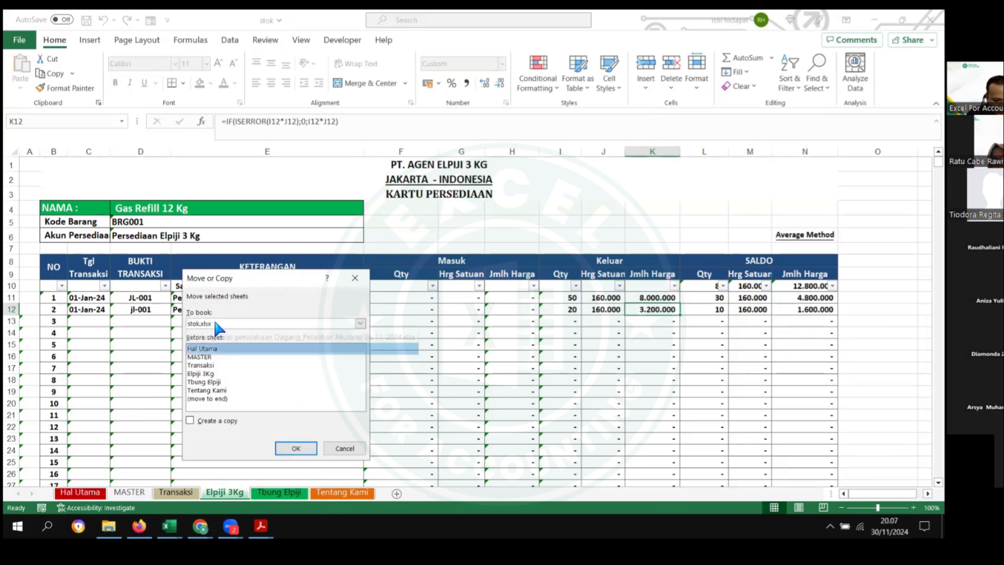
{"action": "left_click", "coordinate": [550, 325]}
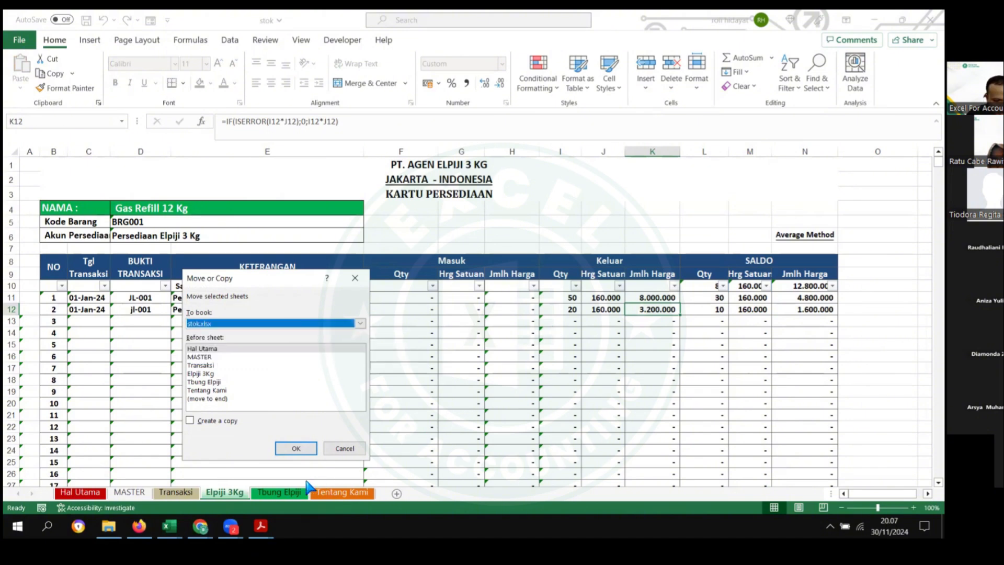
{"action": "key", "text": "Escape"}
Step: Set the item name of the stock card on the Tbung Elpiji sheet to Gas Refill 5 Kg
{"action": "left_click", "coordinate": [270, 494]}
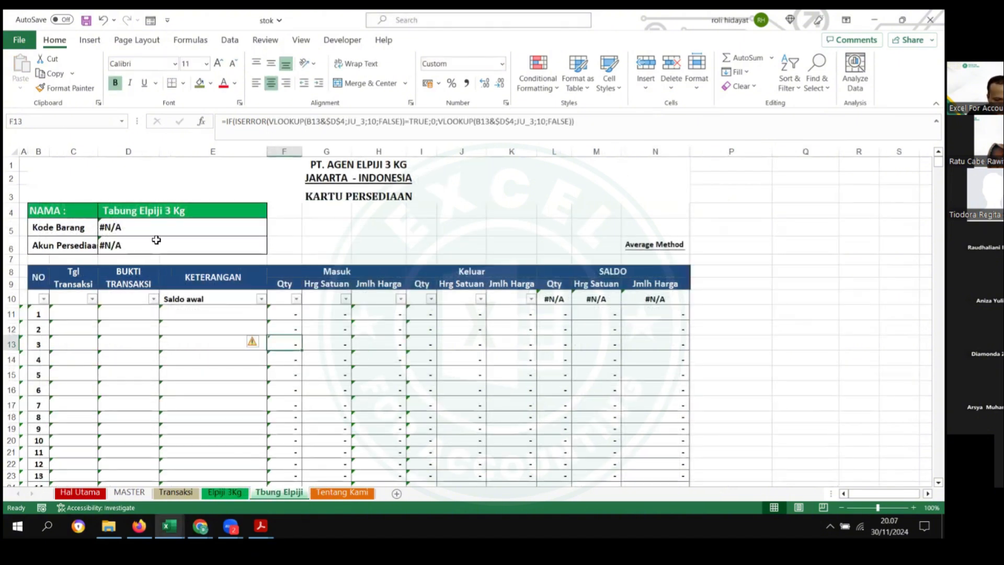
{"action": "left_click", "coordinate": [172, 209]}
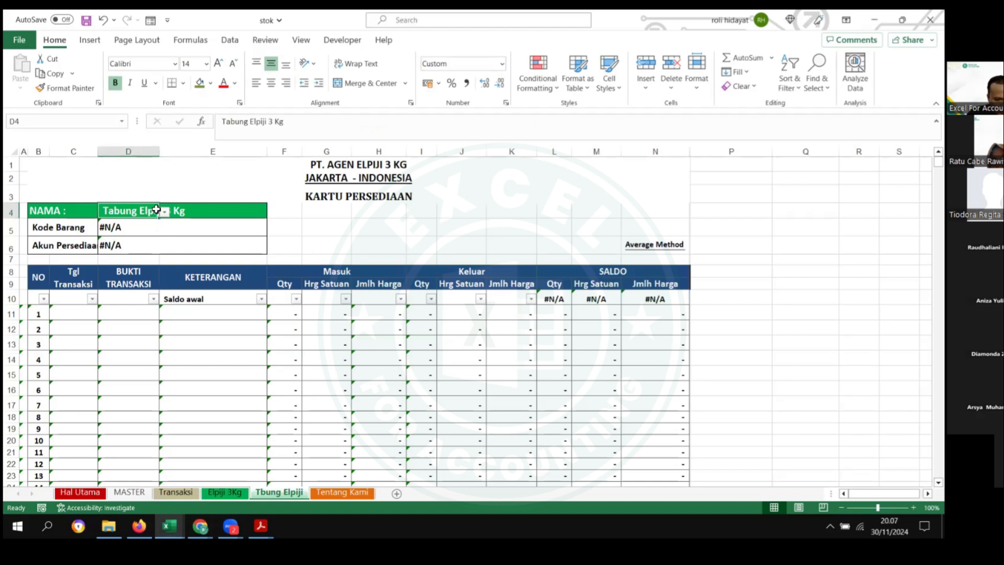
{"action": "left_click", "coordinate": [165, 212]}
{"action": "left_click", "coordinate": [105, 231]}
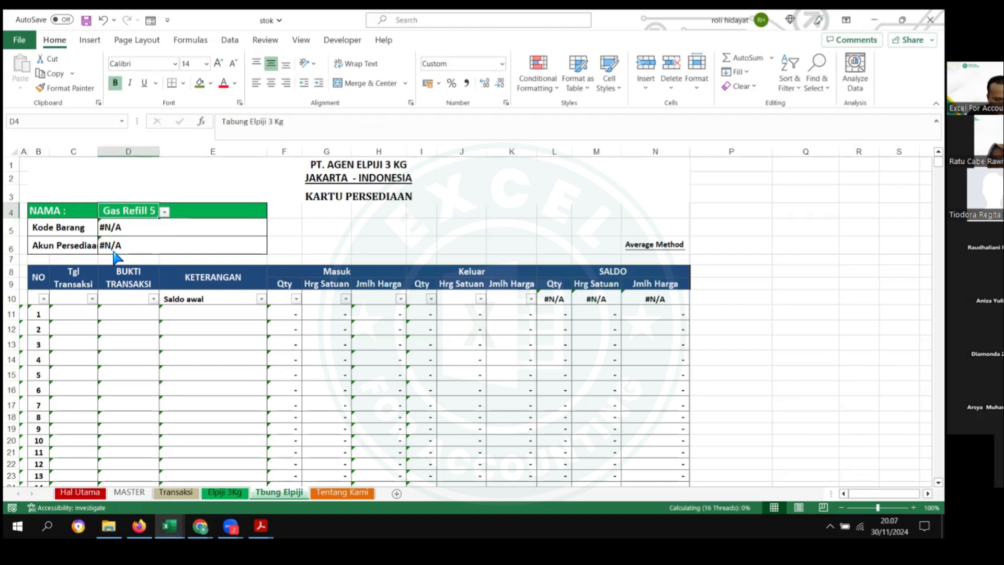
{"action": "left_click", "coordinate": [211, 345]}
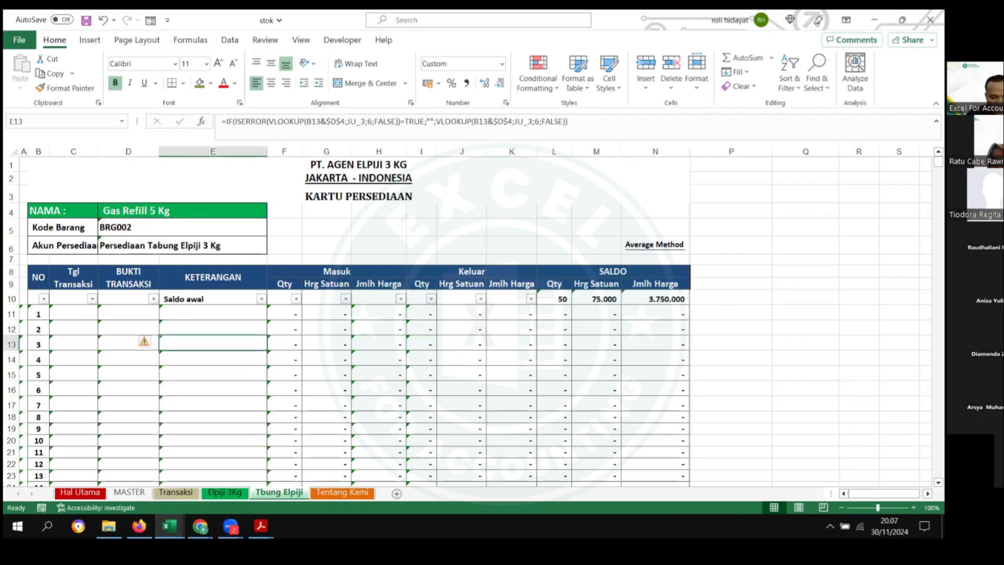
{"action": "left_click", "coordinate": [707, 332]}
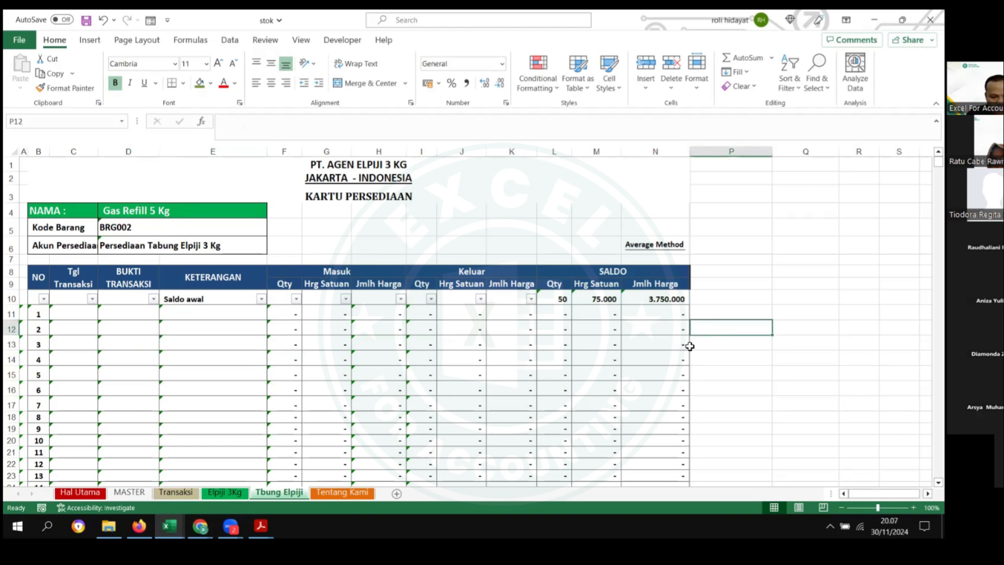
Step: Rename the Elpiji 3Kg sheet to Elpiji 12 Kg
{"action": "double_click", "coordinate": [282, 494]}
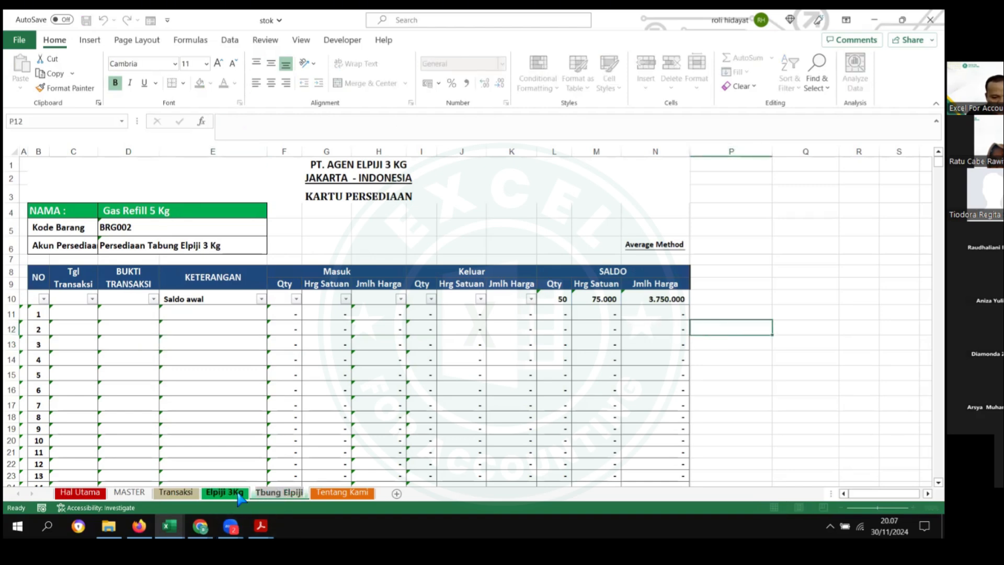
{"action": "left_click", "coordinate": [243, 491]}
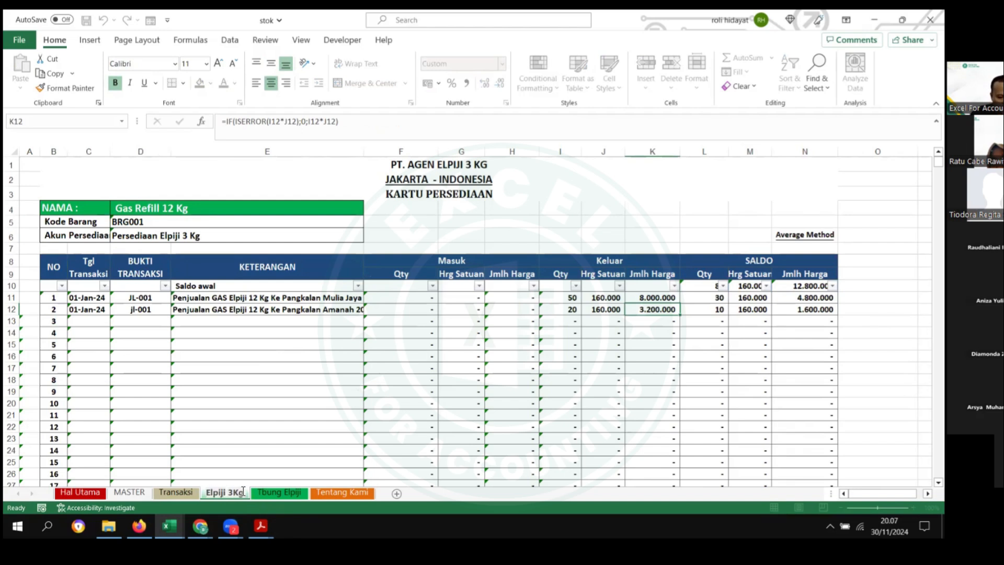
{"action": "key", "text": "BackSpace"}
{"action": "type", "text": "12v"}
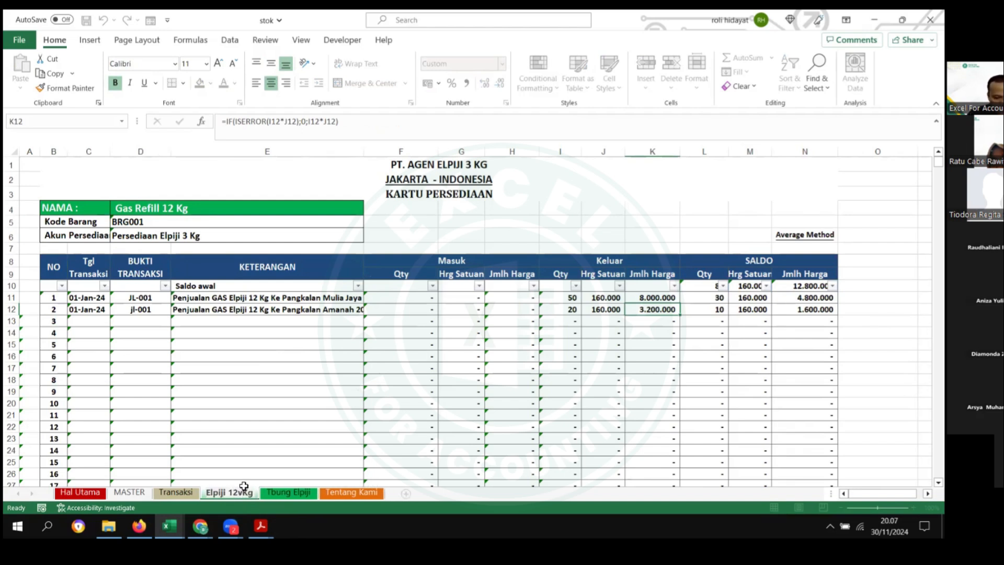
{"action": "key", "text": "BackSpace"}
{"action": "key", "text": "Return"}
Step: Rename the Tbung Elpiji sheet to elpiji 5 Kg
{"action": "double_click", "coordinate": [283, 492]}
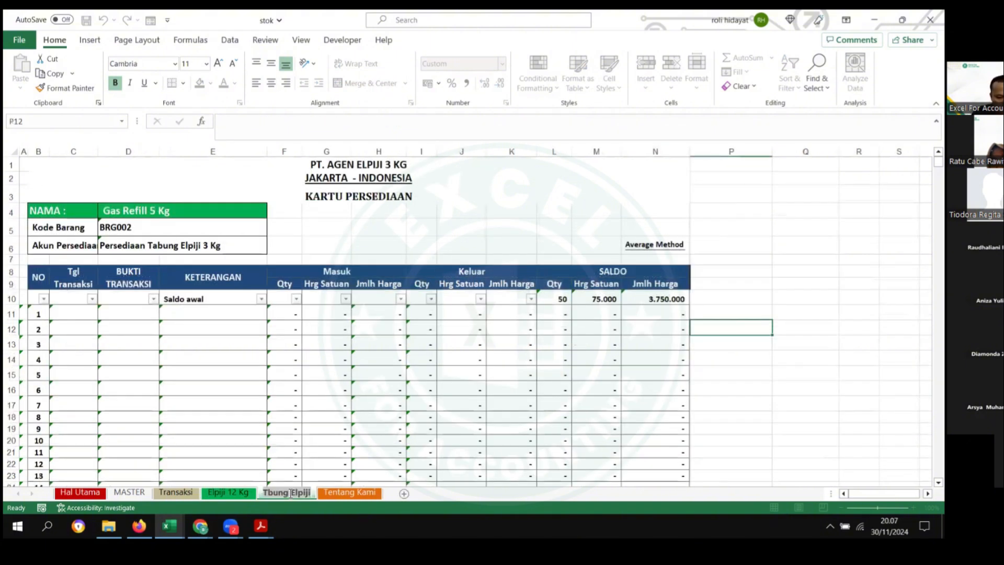
{"action": "key", "text": "BackSpace"}
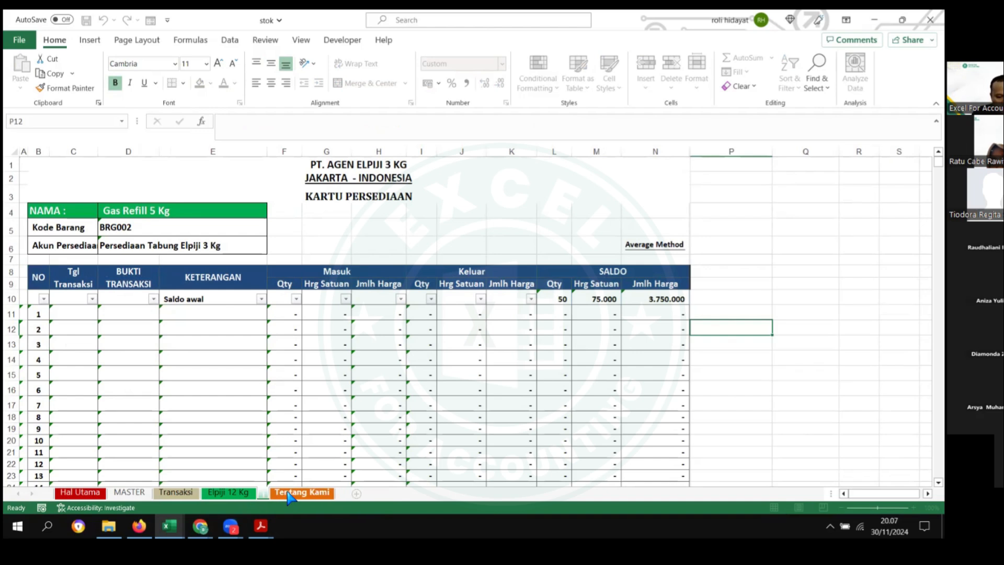
{"action": "type", "text": "elpiji"}
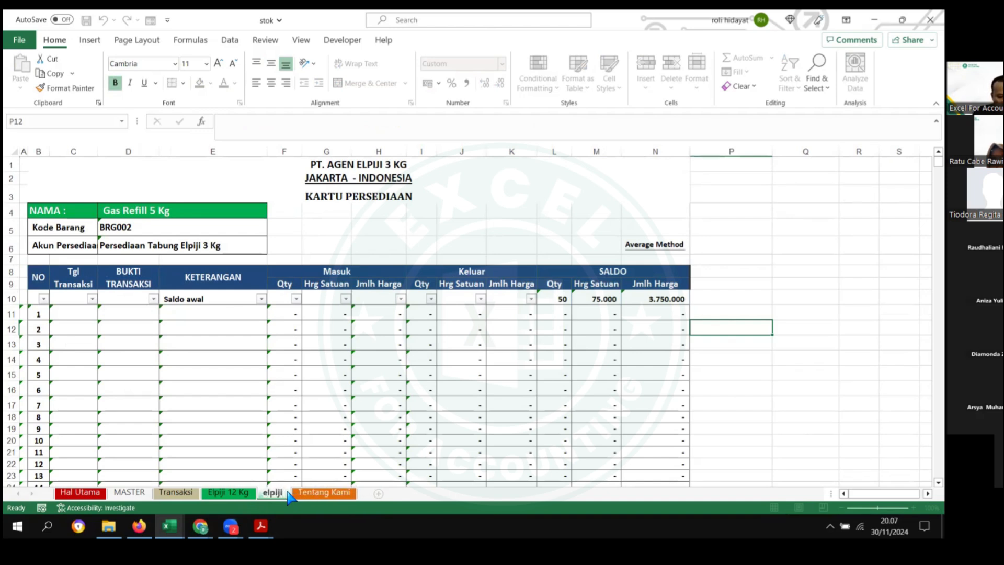
{"action": "type", "text": " 5 Kg"}
{"action": "left_click", "coordinate": [402, 451]}
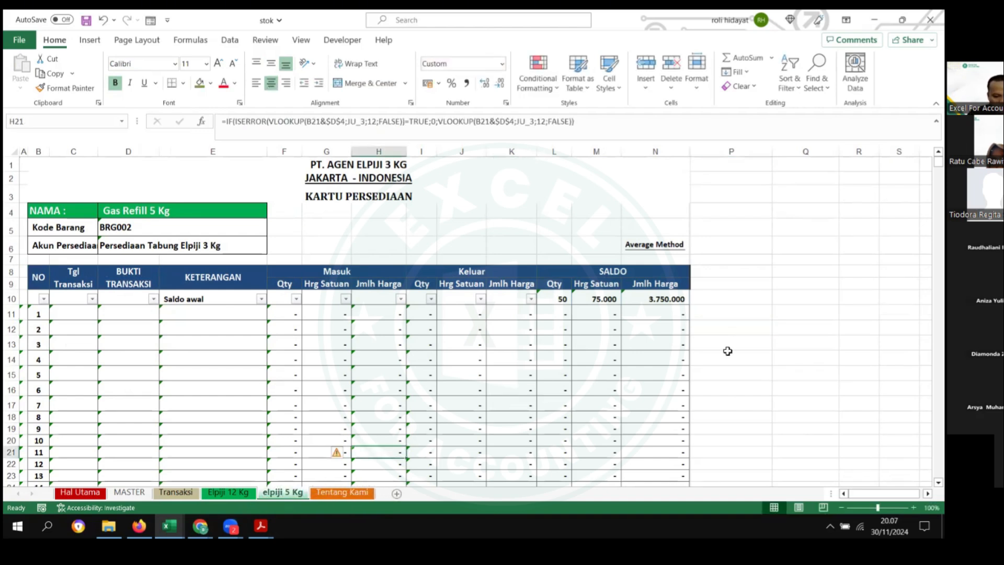
Step: In cell P10 of the elpiji 5 Kg sheet, add its N10 balance to the Elpiji 12 Kg sheet's N12 balance
{"action": "left_click", "coordinate": [722, 298]}
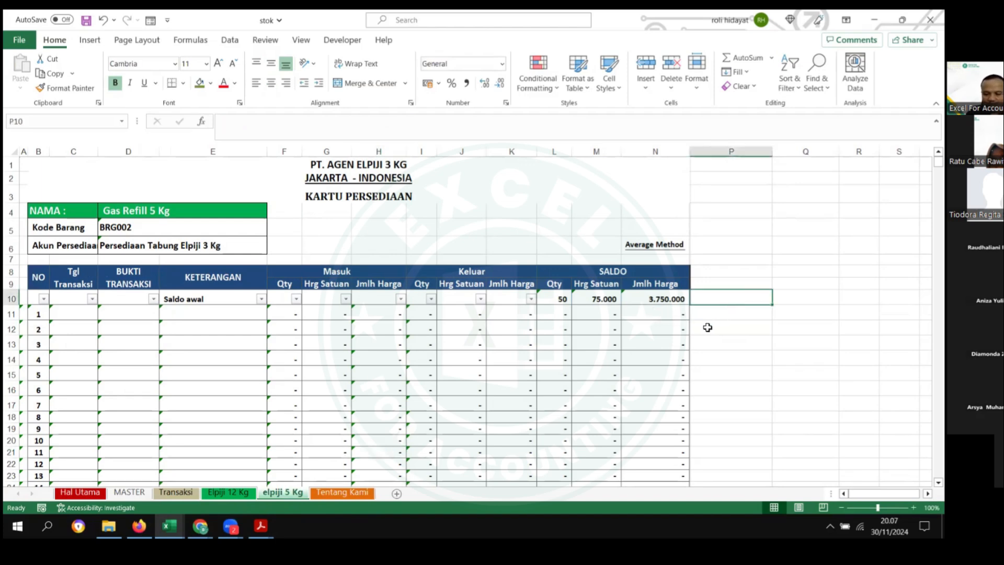
{"action": "type", "text": "="}
{"action": "left_click", "coordinate": [669, 309]}
{"action": "type", "text": "+"}
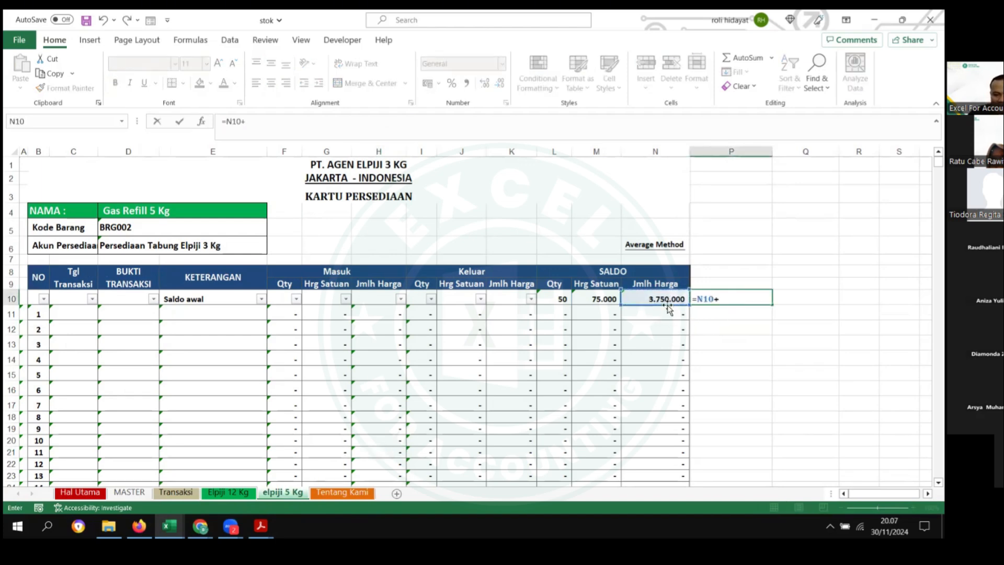
{"action": "left_click", "coordinate": [229, 492]}
{"action": "left_click", "coordinate": [681, 333]}
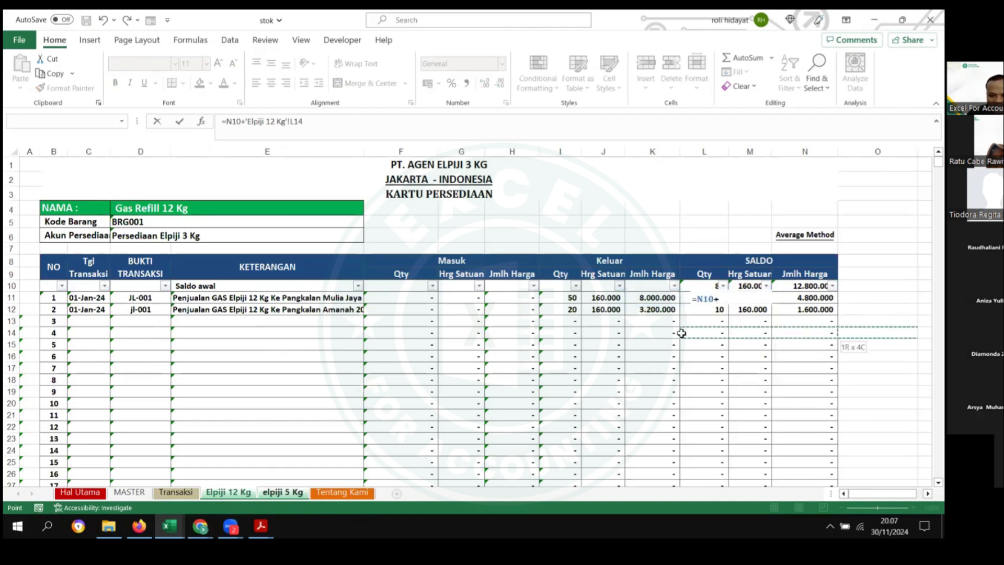
{"action": "scroll", "coordinate": [686, 337], "scroll_direction": "right", "scroll_amount": 3}
{"action": "left_click", "coordinate": [670, 310]}
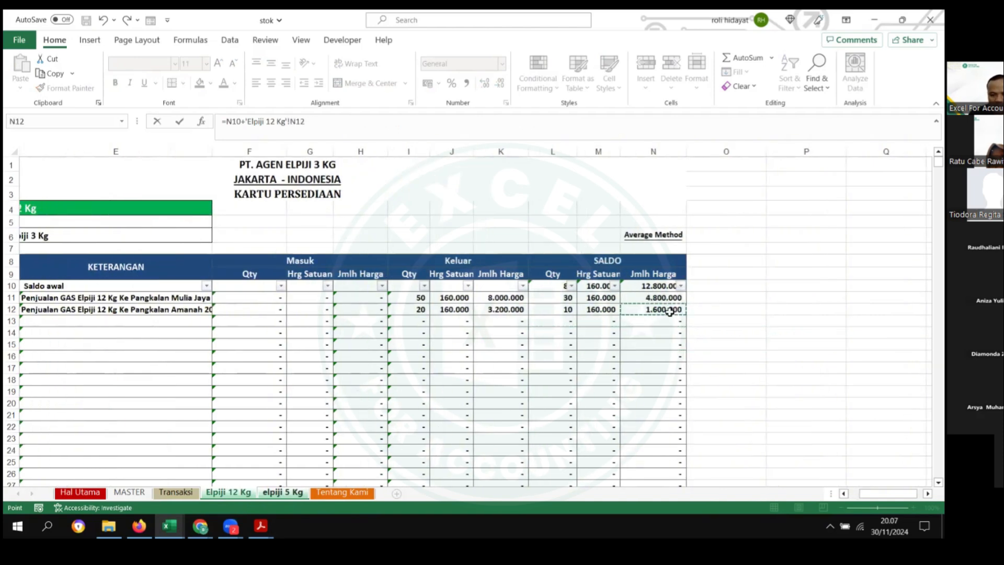
{"action": "key", "text": "Return"}
{"action": "left_click", "coordinate": [751, 296]}
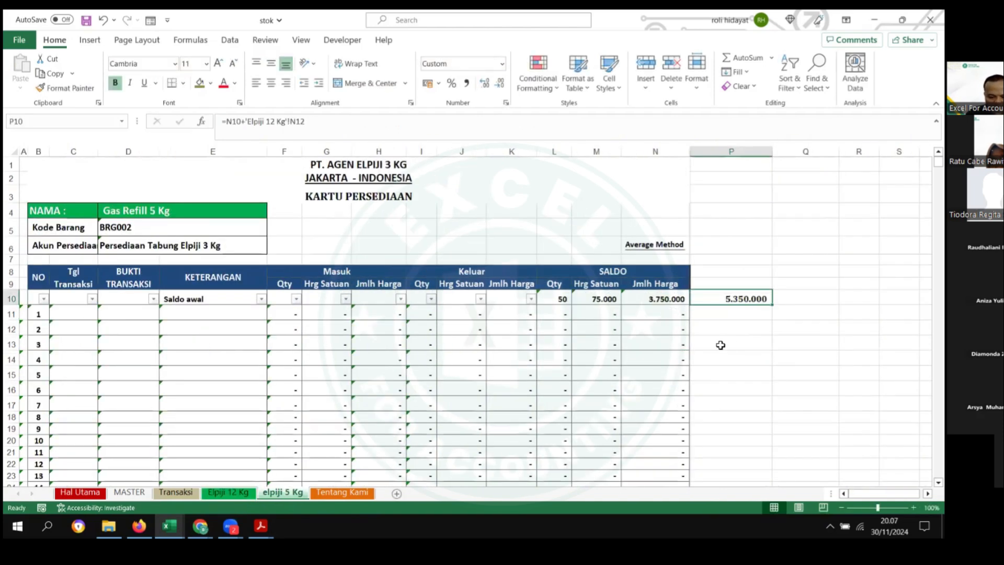
{"action": "key", "text": "ctrl+b"}
{"action": "key", "text": "ctrl+b"}
Step: Compare the combined stock total with the Persediaan Barang Dagang balance on the accounting workbook's B.Besar sheet
{"action": "left_click", "coordinate": [264, 521]}
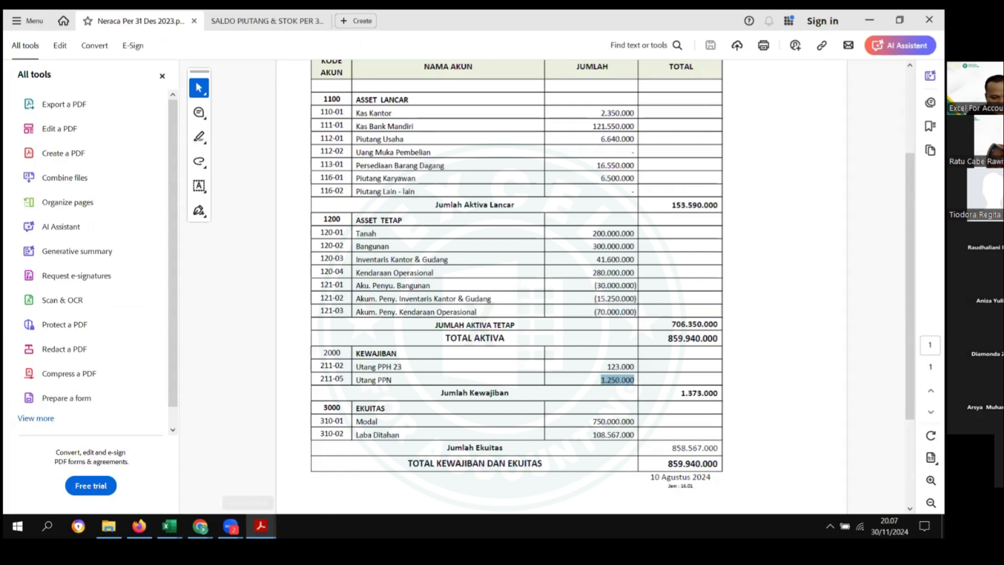
{"action": "left_click", "coordinate": [170, 526]}
{"action": "left_click", "coordinate": [110, 479]}
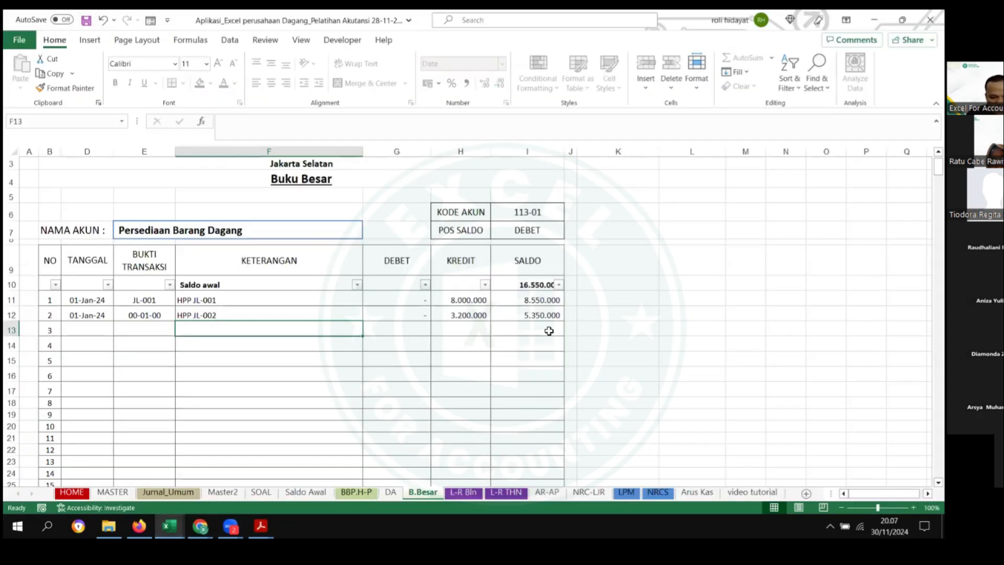
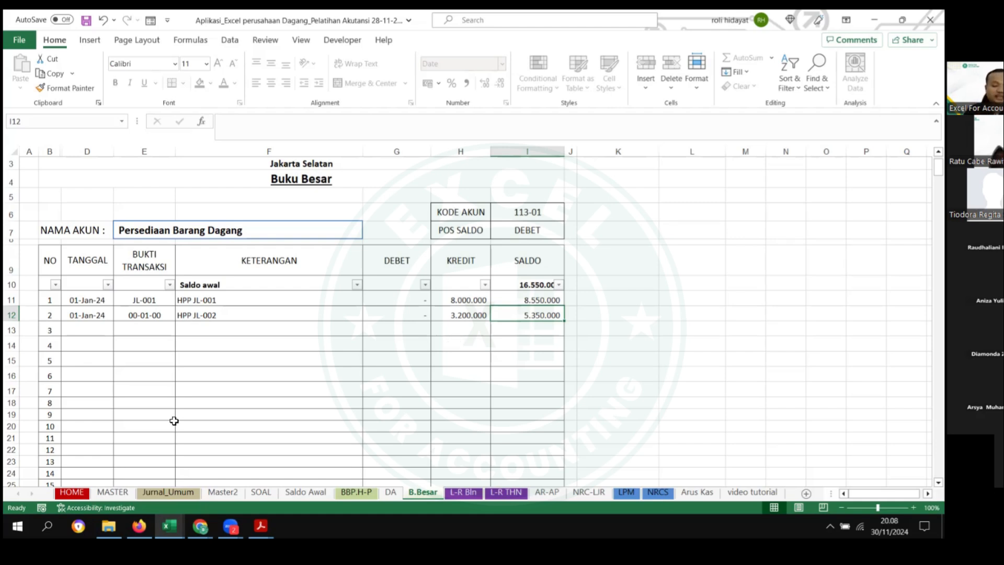
{"action": "left_click", "coordinate": [275, 360]}
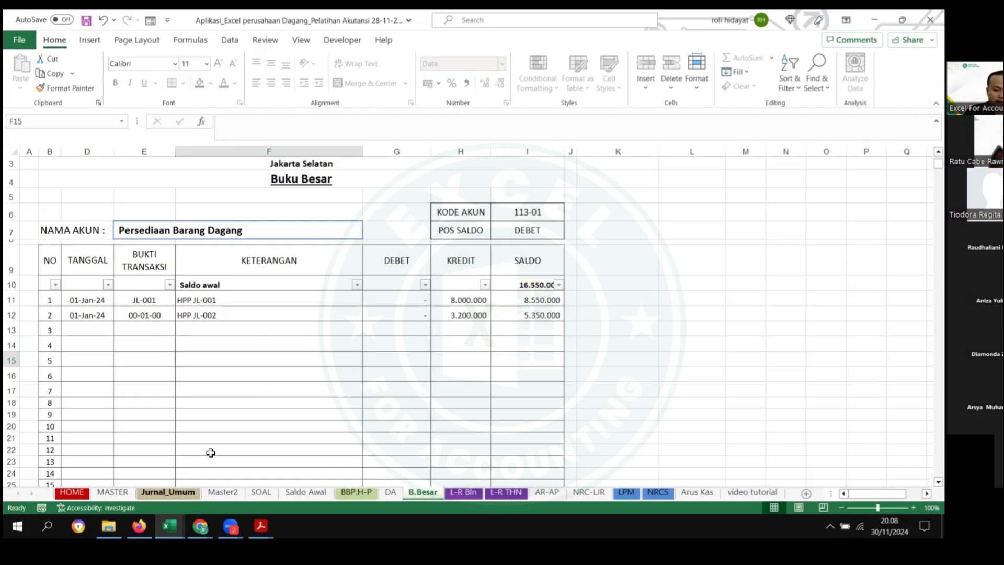
Step: Mark transaction 3 on the SOAL sheet as OK in E7 by copying the mark from the row above
{"action": "left_click", "coordinate": [168, 492]}
{"action": "left_click", "coordinate": [325, 408]}
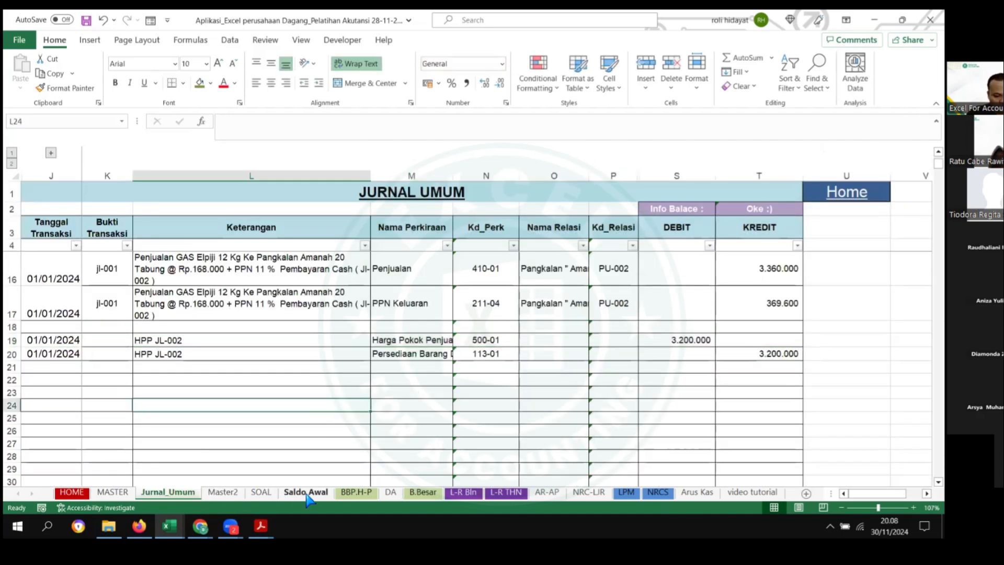
{"action": "left_click", "coordinate": [230, 494]}
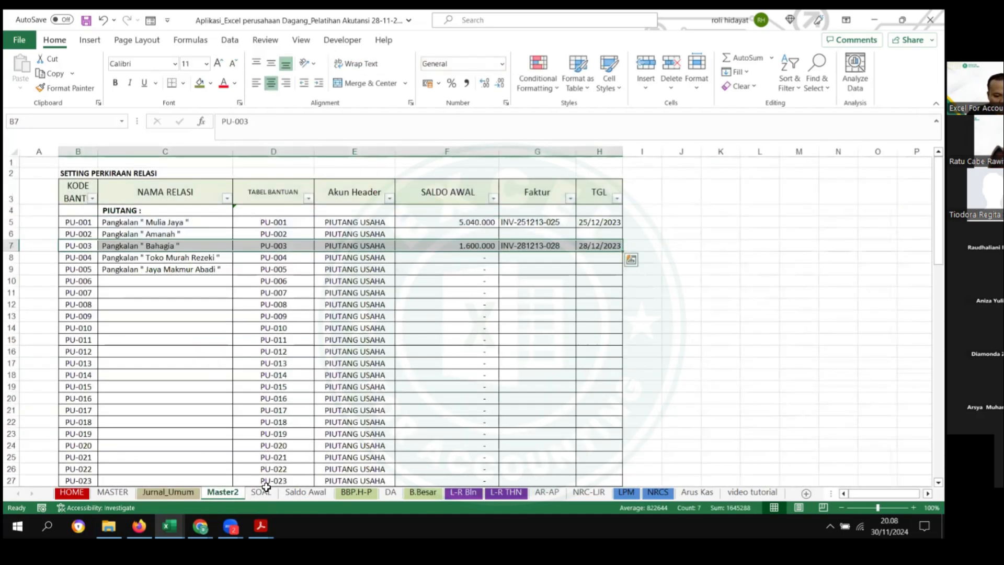
{"action": "left_click", "coordinate": [261, 492]}
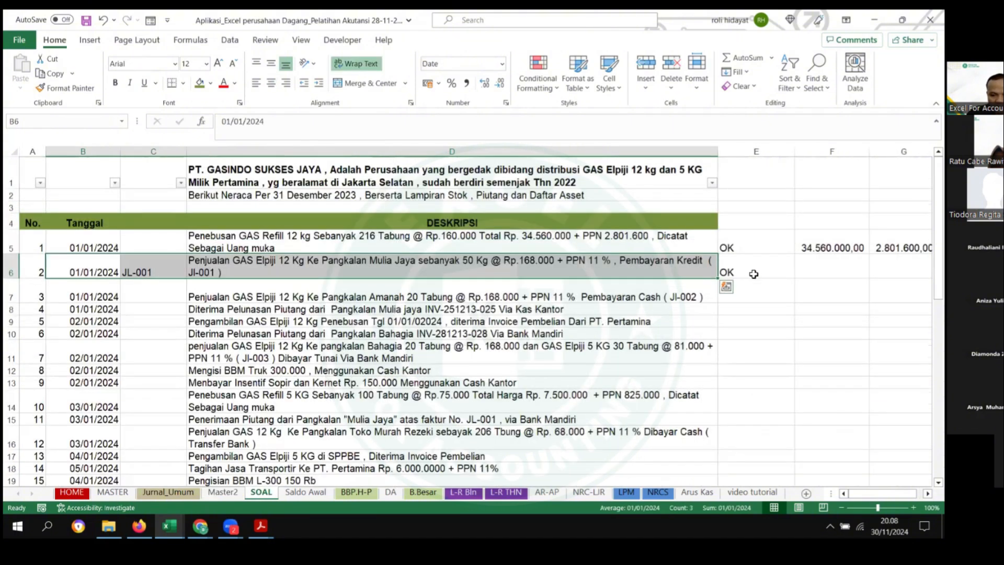
{"action": "left_click", "coordinate": [753, 274]}
{"action": "key", "text": "ctrl+c"}
{"action": "left_click", "coordinate": [746, 295]}
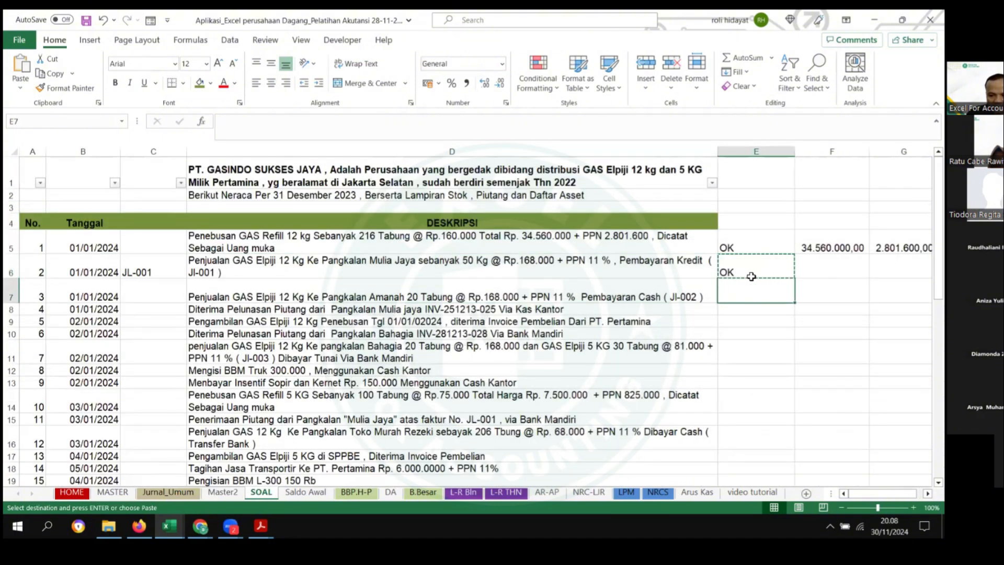
{"action": "key", "text": "ctrl+v"}
{"action": "scroll", "coordinate": [100, 292], "scroll_direction": "down", "scroll_amount": 1}
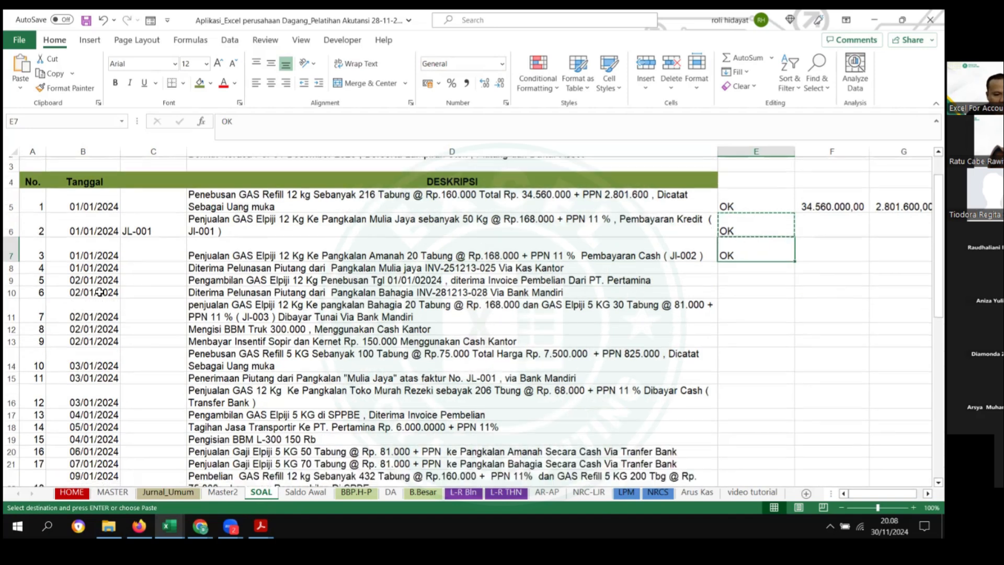
Step: Enter the document number JL-002 for transaction 3 in cell C7 of the SOAL sheet
{"action": "left_click", "coordinate": [162, 248]}
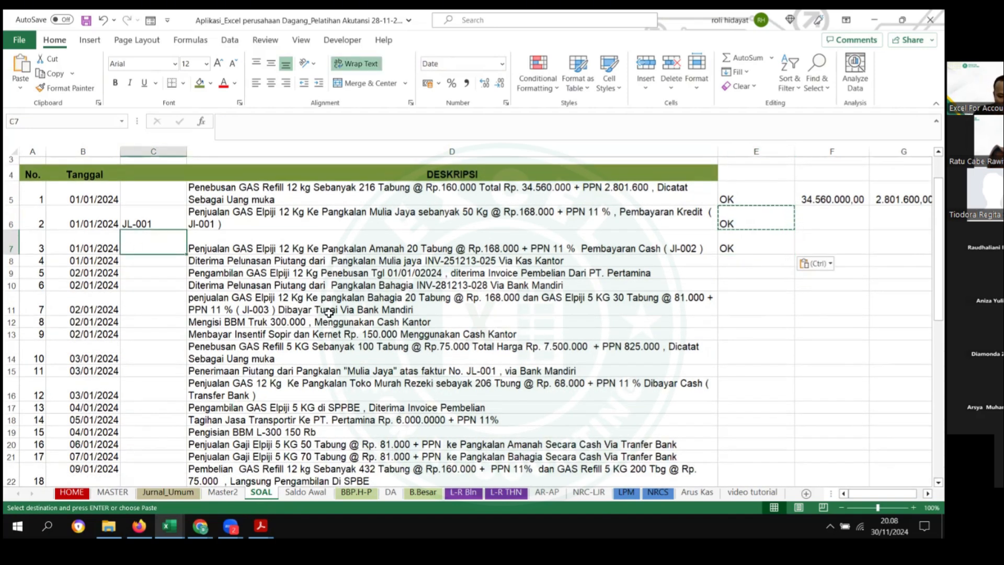
{"action": "type", "text": "JL-001"}
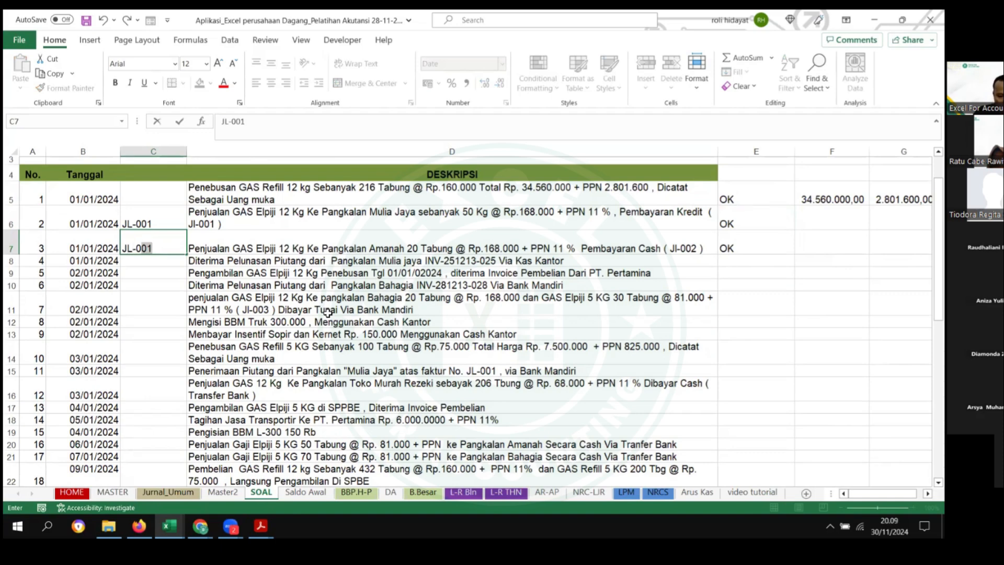
{"action": "key", "text": "BackSpace"}
{"action": "type", "text": "2"}
{"action": "key", "text": "Return"}
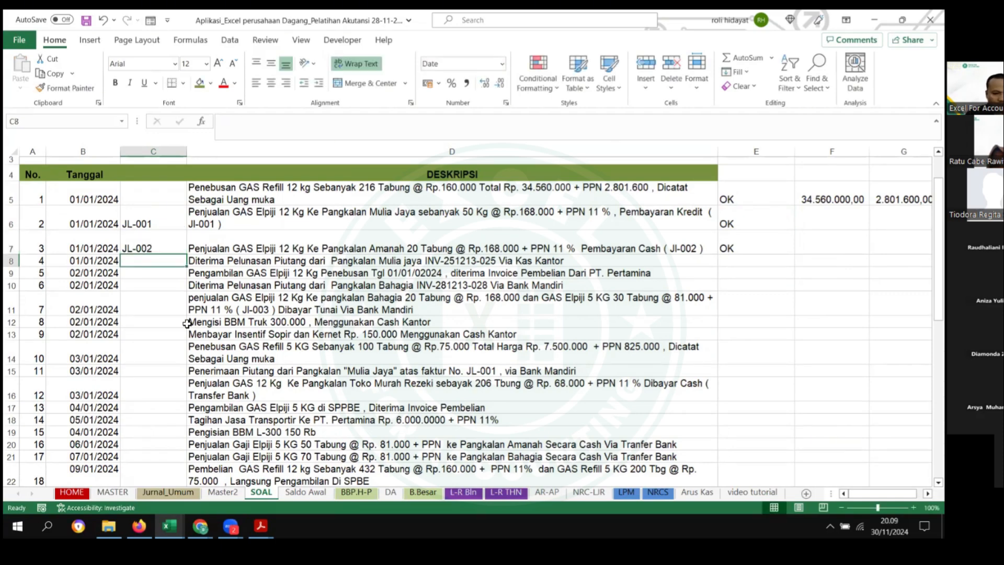
Step: Copy transaction 4's date and description from the SOAL sheet into rows 22 and 23 of the Jurnal_Umum sheet
{"action": "left_click_drag", "start_coordinate": [82, 262], "coordinate": [321, 261]}
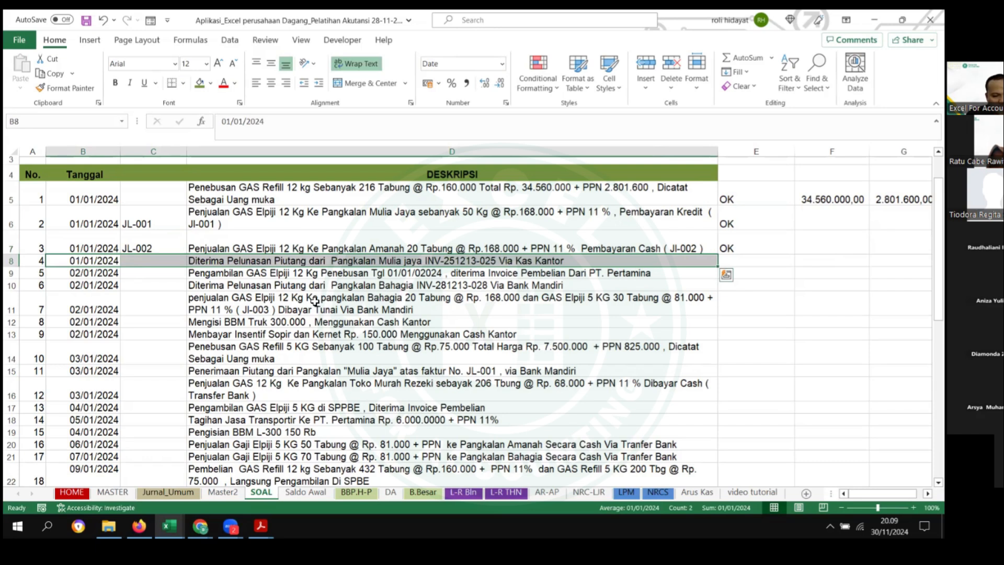
{"action": "key", "text": "ctrl+c"}
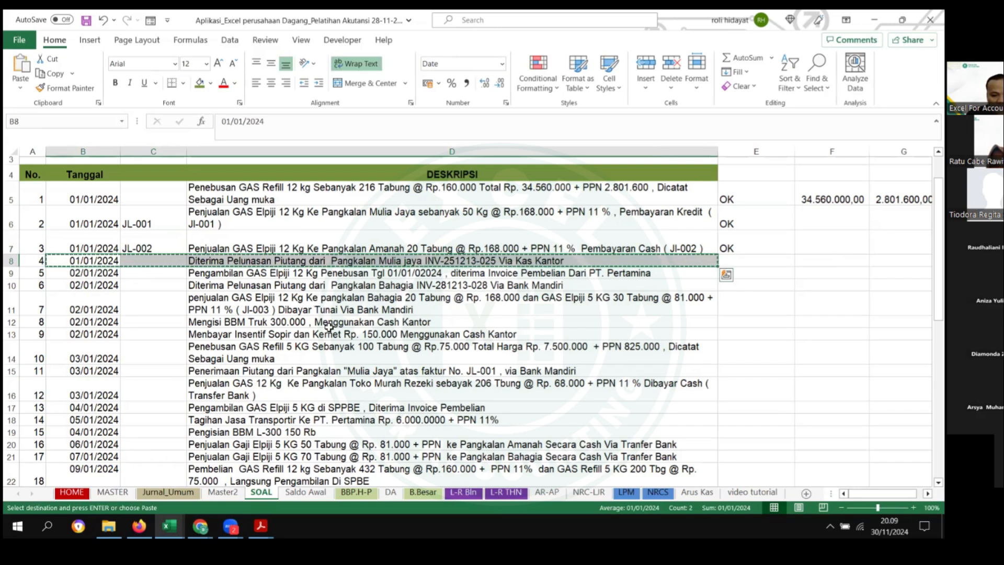
{"action": "left_click", "coordinate": [168, 492]}
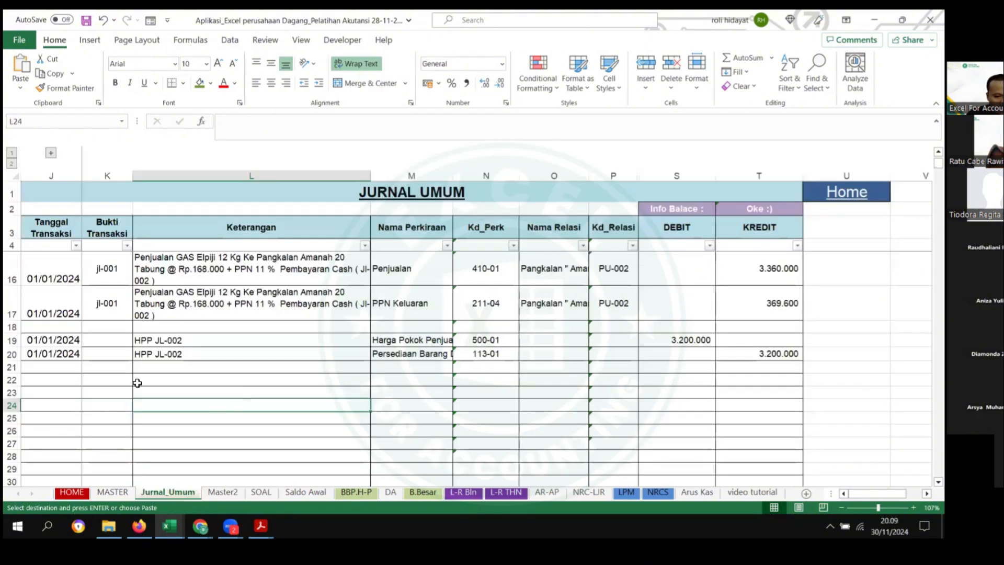
{"action": "left_click", "coordinate": [53, 381]}
{"action": "key", "text": "ctrl+v"}
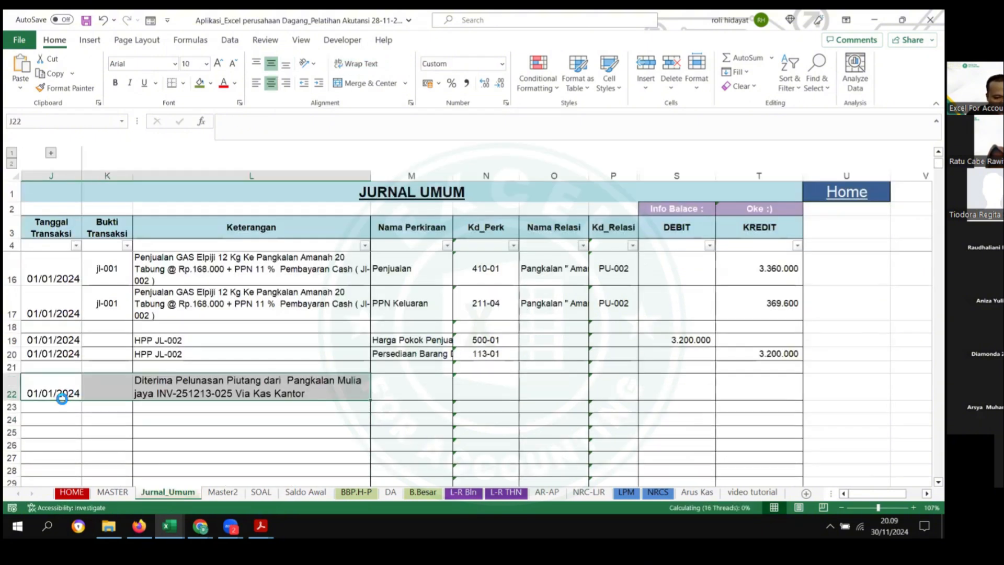
{"action": "left_click", "coordinate": [49, 408]}
{"action": "key", "text": "Return"}
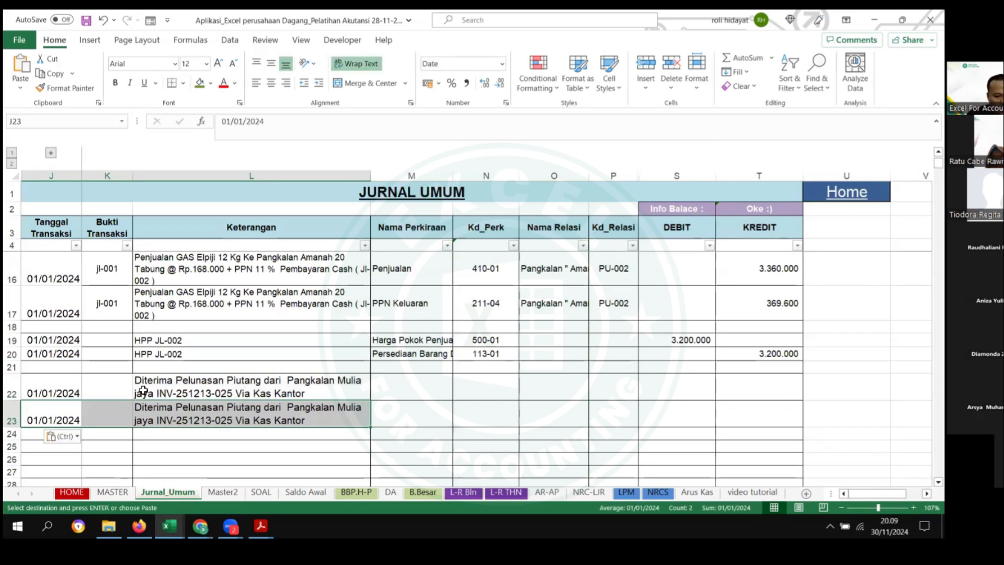
{"action": "left_click", "coordinate": [117, 388]}
{"action": "scroll", "coordinate": [157, 397], "scroll_direction": "down", "scroll_amount": 1}
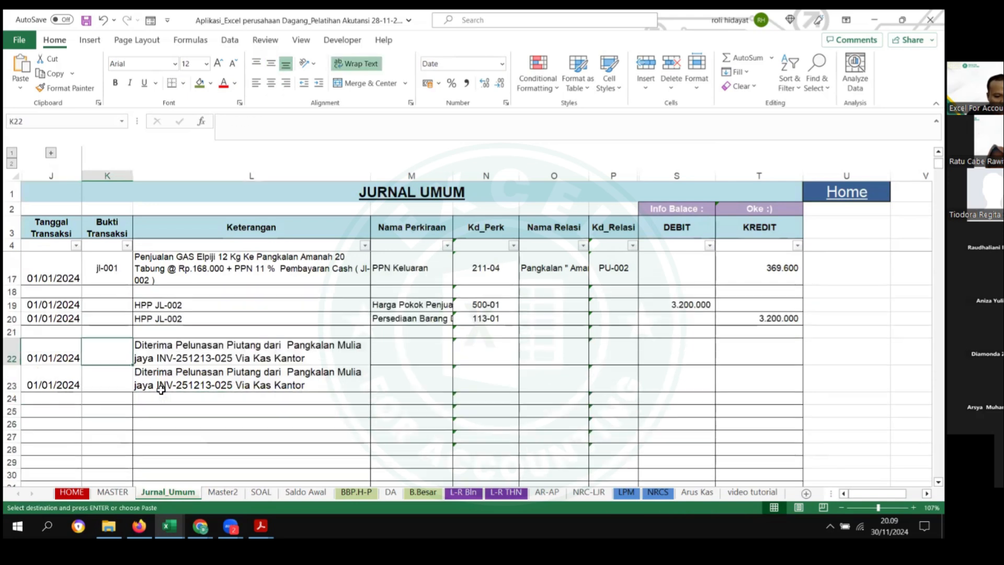
Step: Look up Pangkalan Mulia Jaya's opening receivable, invoice number and invoice date on the Saldo Awal and Master2 sheets
{"action": "left_click", "coordinate": [218, 359]}
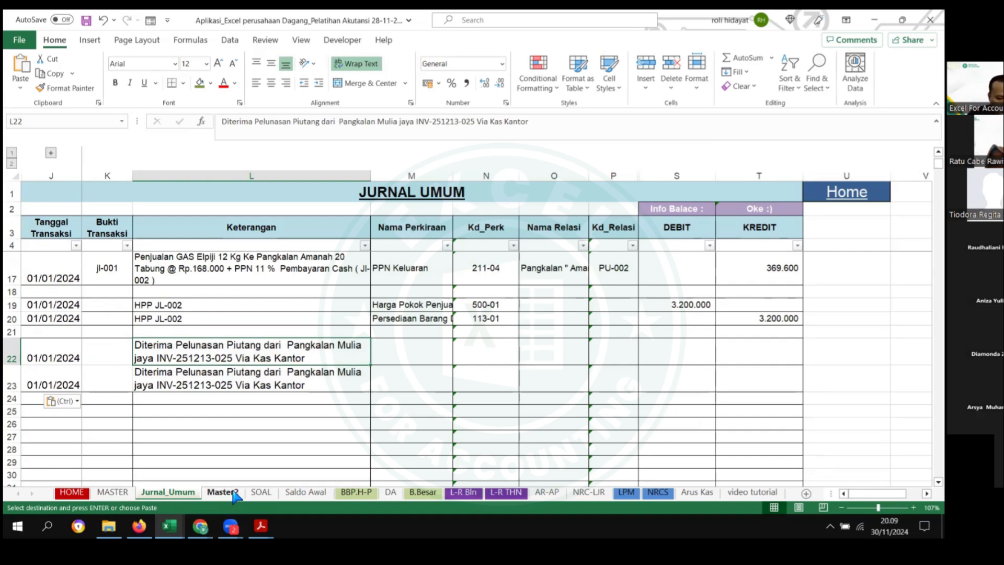
{"action": "left_click", "coordinate": [261, 492]}
{"action": "scroll", "coordinate": [357, 368], "scroll_direction": "up", "scroll_amount": 3}
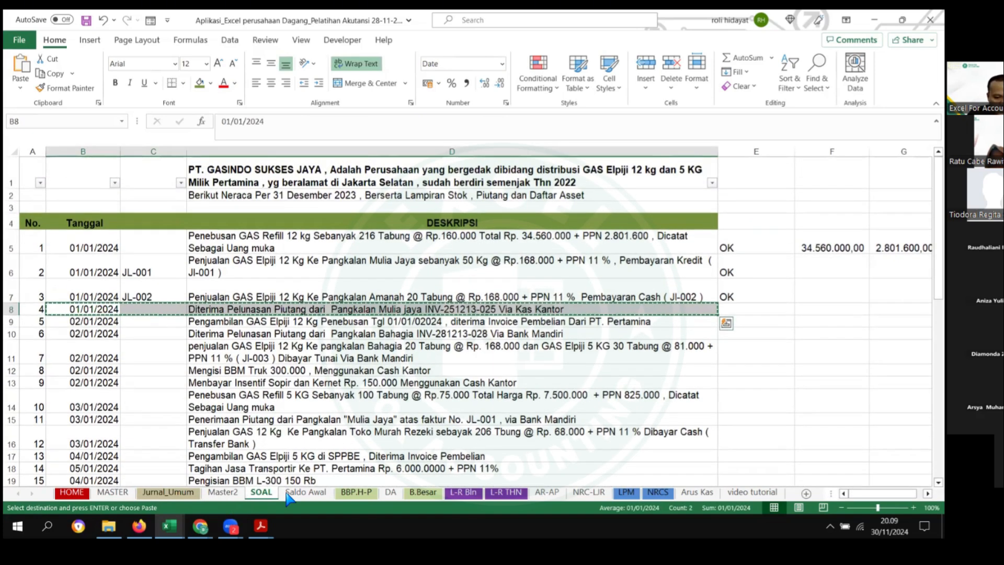
{"action": "left_click", "coordinate": [306, 492]}
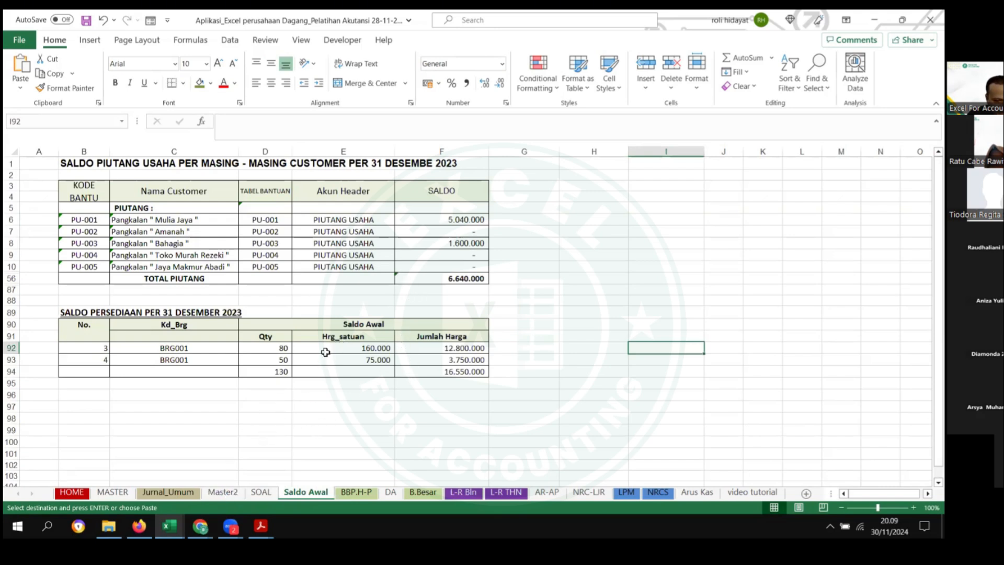
{"action": "left_click", "coordinate": [223, 493]}
{"action": "left_click", "coordinate": [540, 271]}
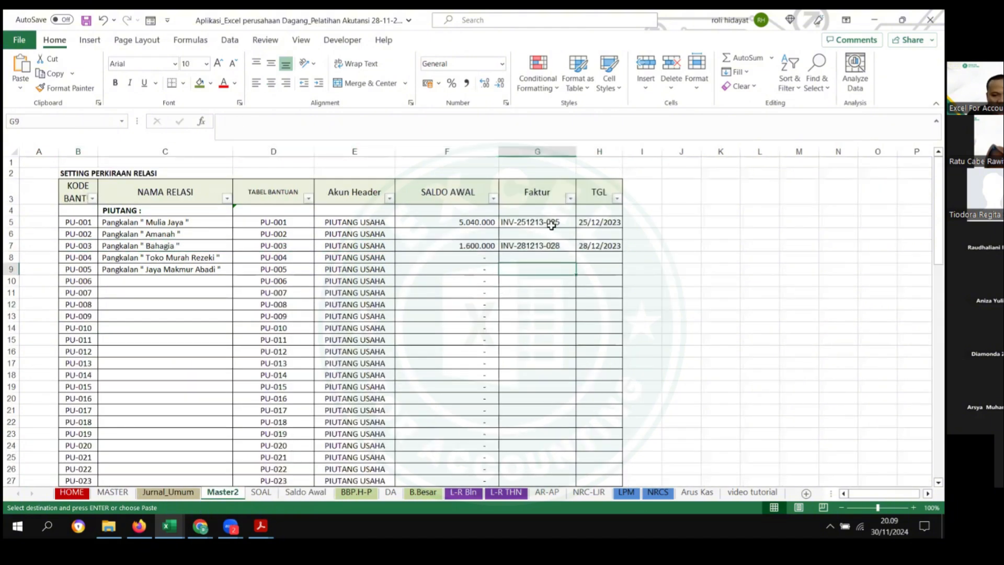
{"action": "left_click_drag", "start_coordinate": [140, 215], "coordinate": [294, 222]}
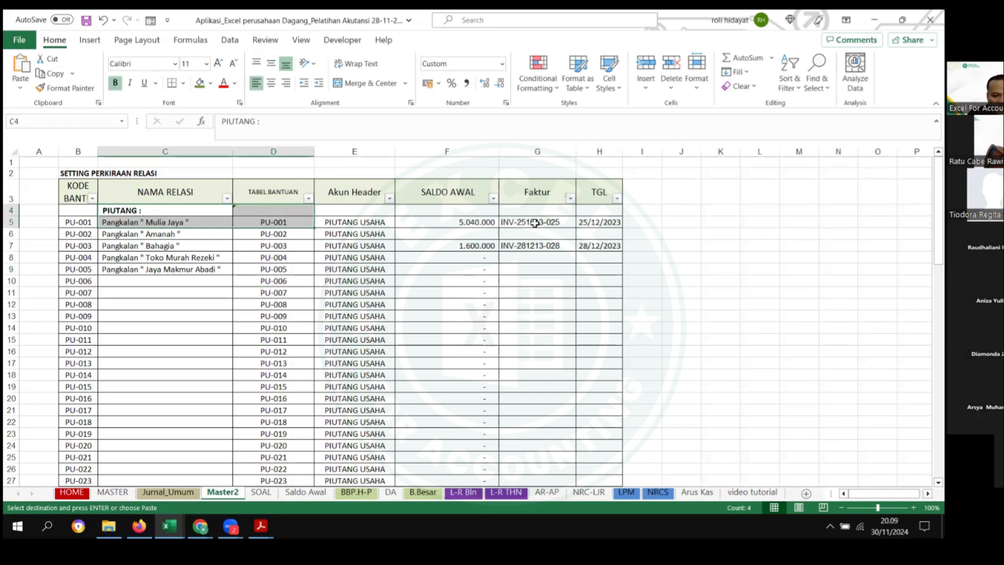
{"action": "left_click_drag", "start_coordinate": [556, 223], "coordinate": [556, 280]}
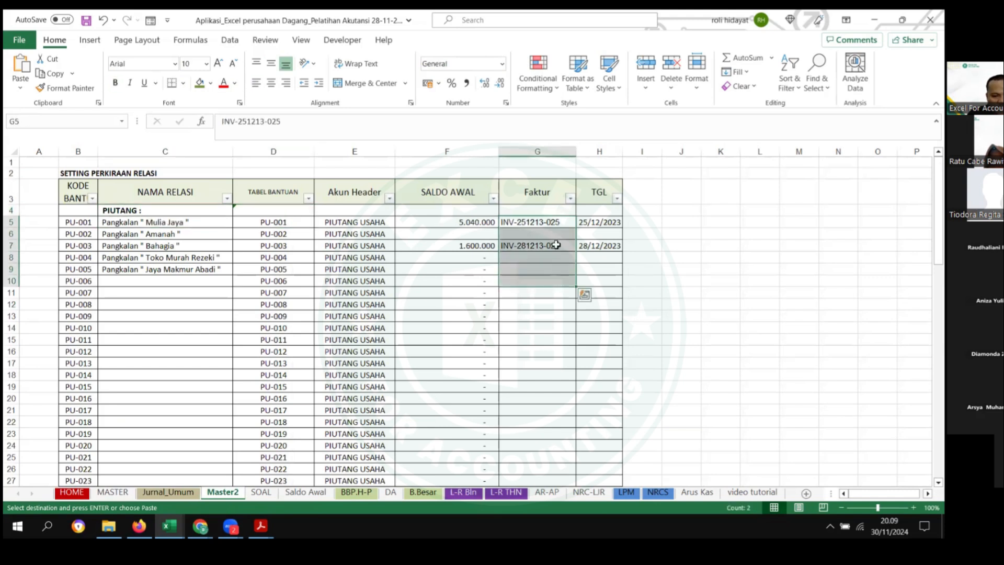
{"action": "left_click", "coordinate": [583, 222]}
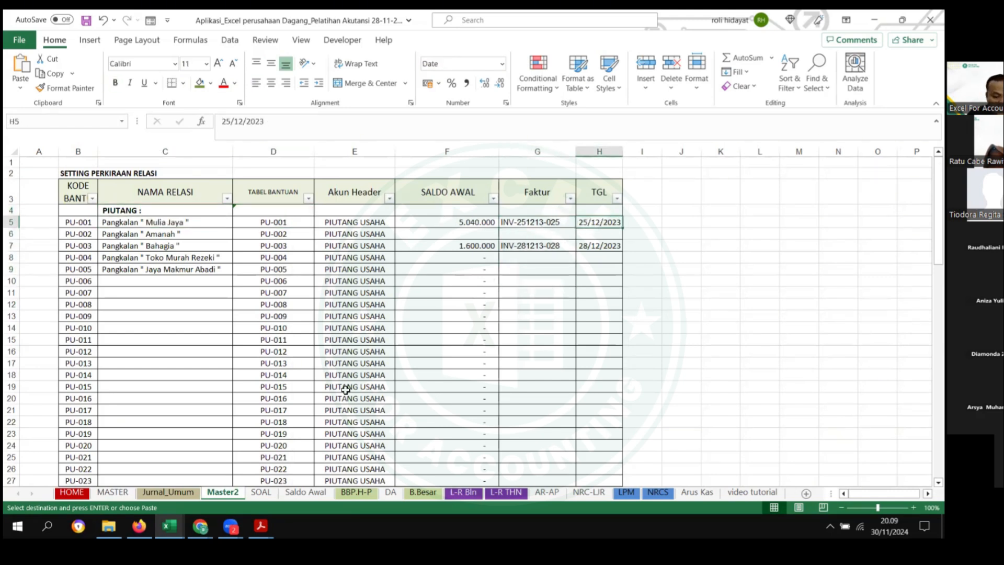
Step: Set the account name for row 22 of the Jurnal_Umum sheet to Kas Kantor
{"action": "left_click", "coordinate": [164, 492]}
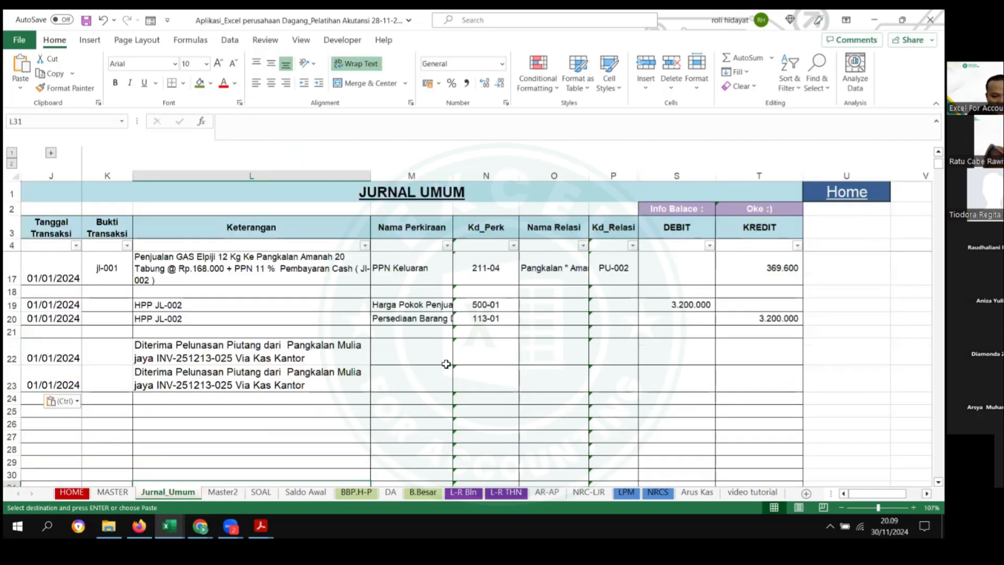
{"action": "left_click", "coordinate": [421, 351]}
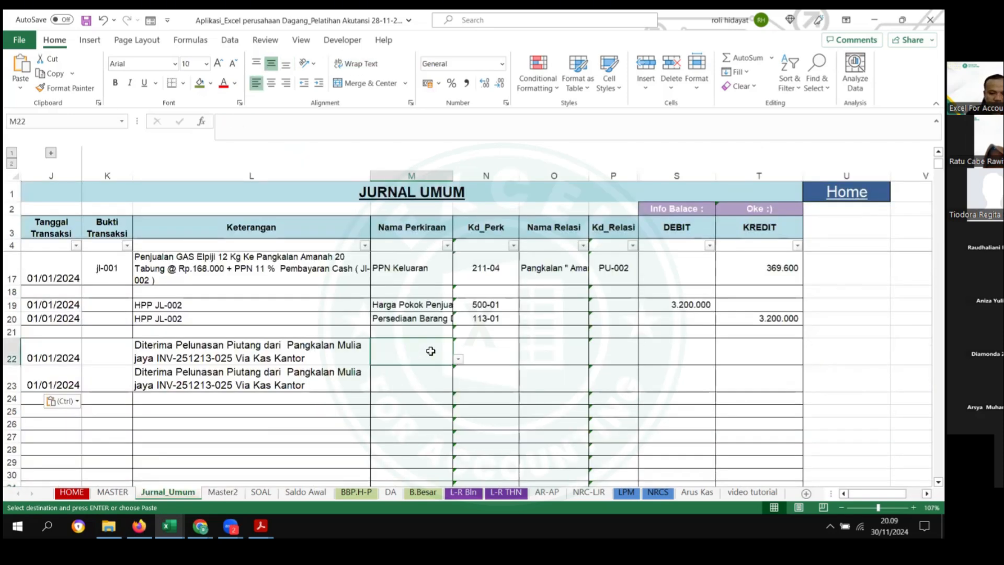
{"action": "left_click", "coordinate": [267, 360]}
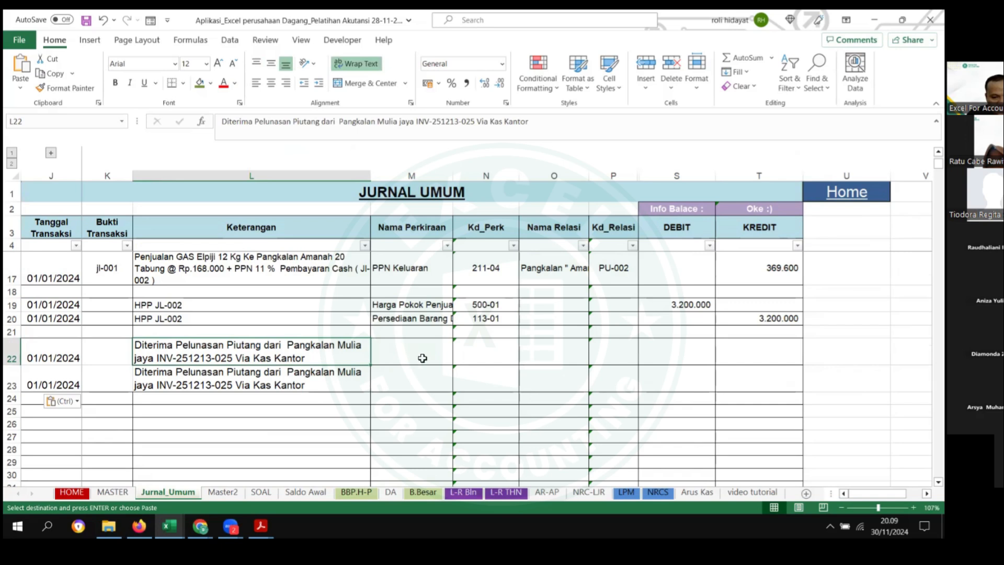
{"action": "left_click", "coordinate": [423, 358]}
{"action": "left_click", "coordinate": [458, 359]}
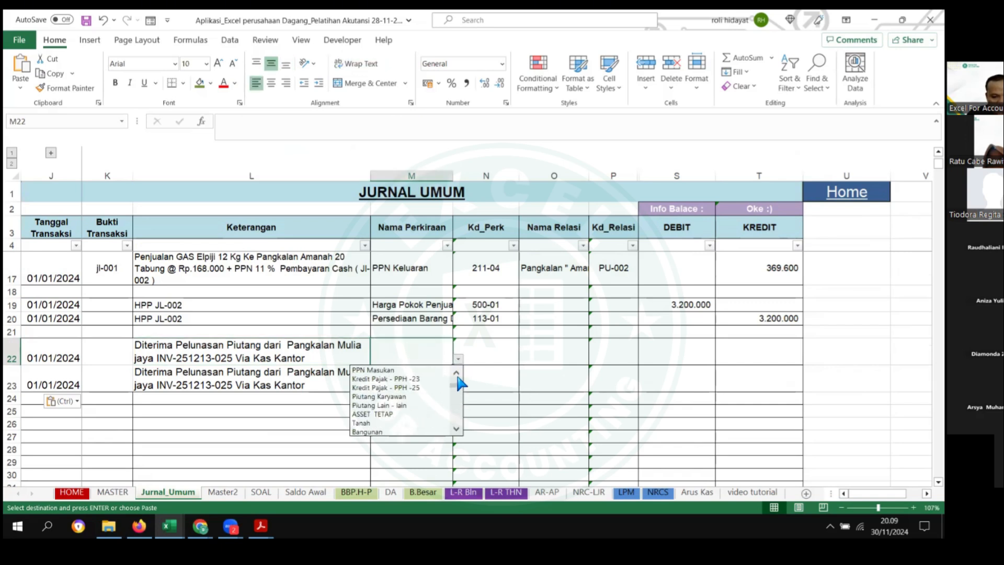
{"action": "left_click", "coordinate": [395, 388]}
{"action": "left_click", "coordinate": [458, 358]}
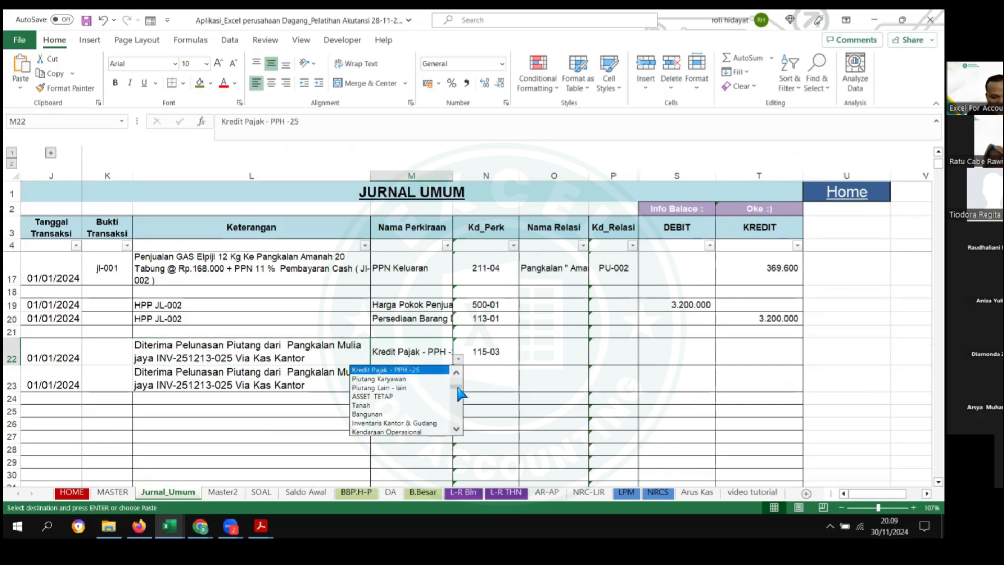
{"action": "left_click_drag", "start_coordinate": [457, 387], "coordinate": [456, 377]}
{"action": "left_click", "coordinate": [388, 379]}
Step: Set row 23's account name to Piutang Usaha and its relation name to Pangkalan Mulia Jaya in the journal
{"action": "left_click", "coordinate": [407, 372]}
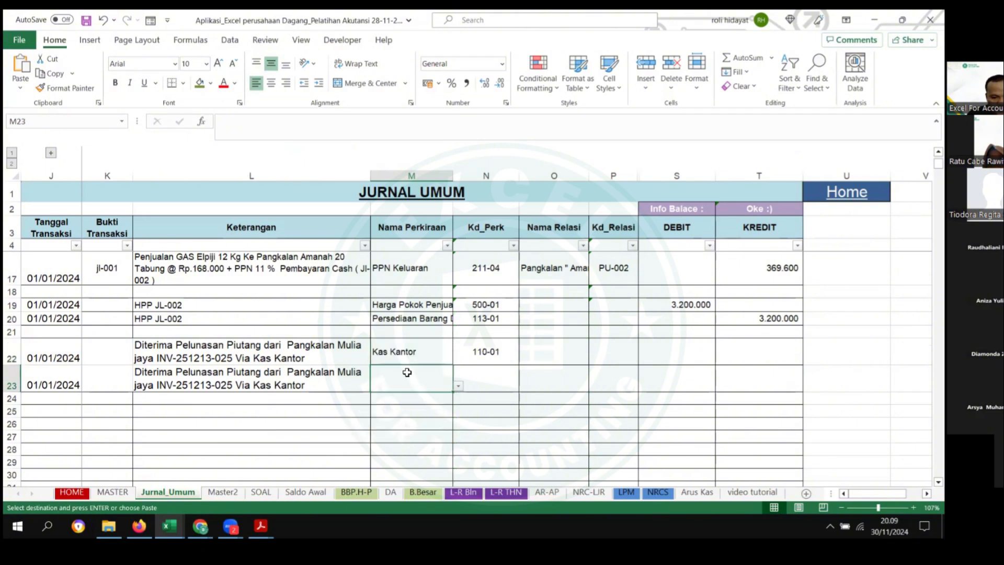
{"action": "left_click", "coordinate": [458, 386]}
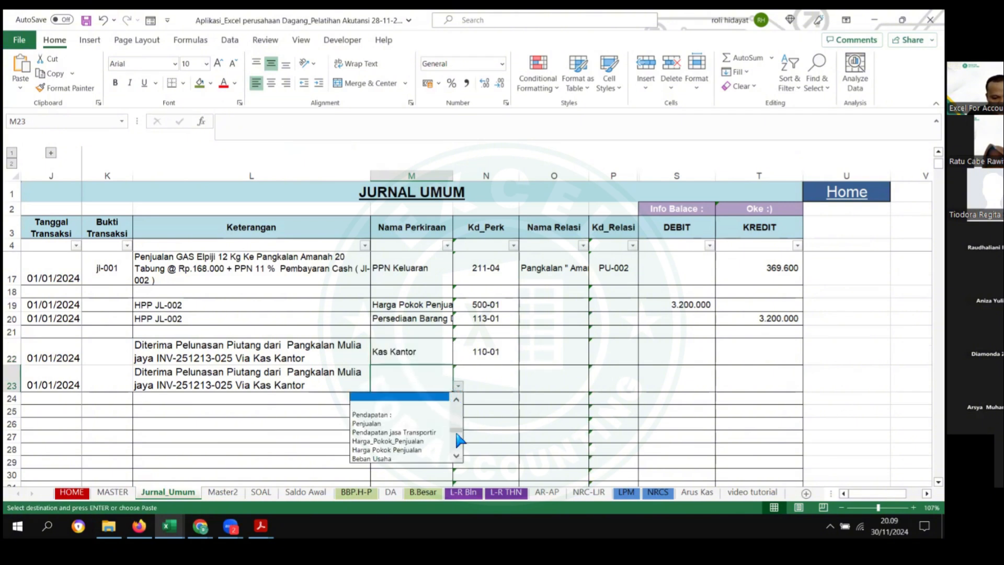
{"action": "left_click_drag", "start_coordinate": [457, 439], "coordinate": [456, 410]}
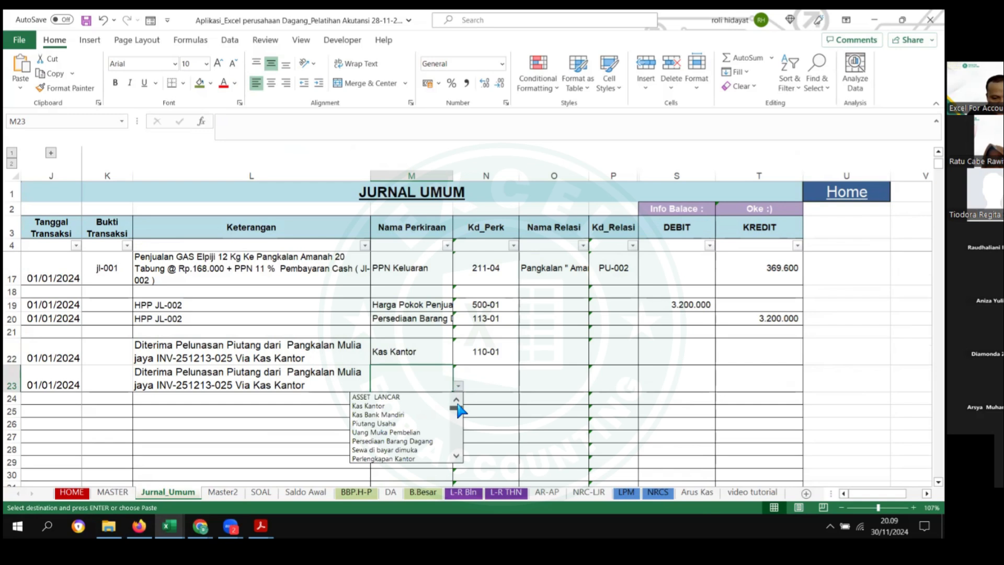
{"action": "left_click", "coordinate": [407, 424]}
{"action": "left_click", "coordinate": [487, 399]}
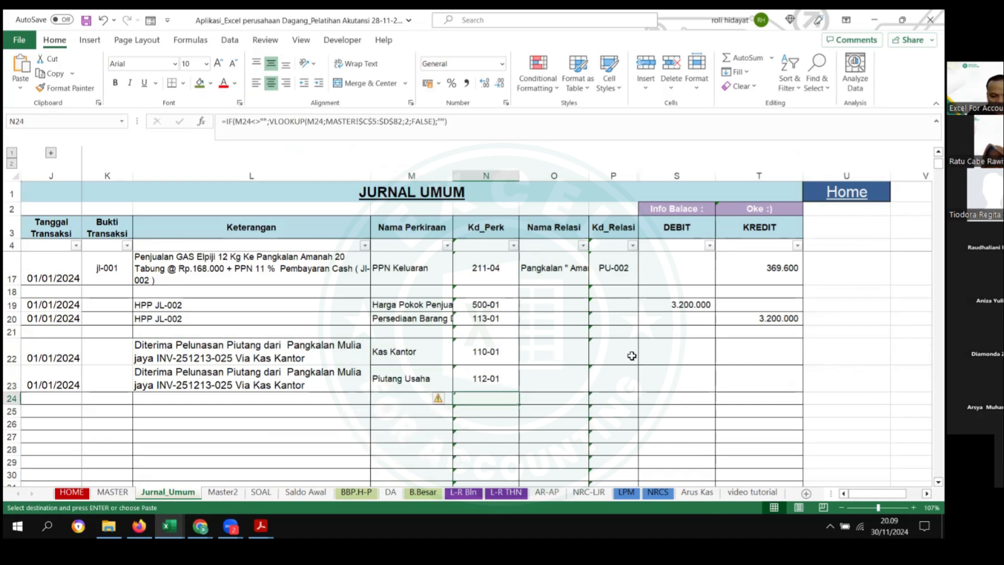
{"action": "left_click", "coordinate": [581, 377]}
{"action": "left_click", "coordinate": [594, 387]}
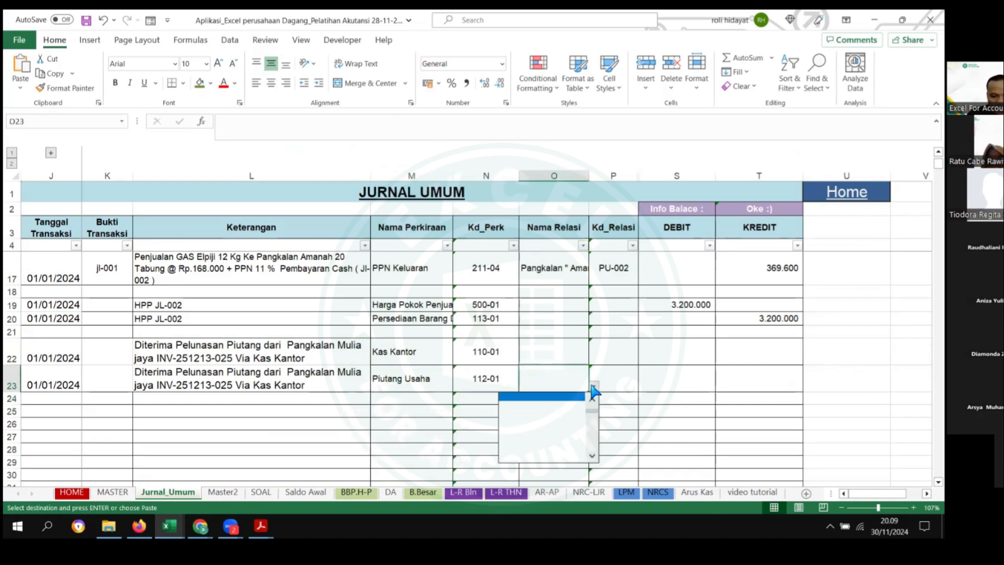
{"action": "left_click_drag", "start_coordinate": [598, 423], "coordinate": [594, 409]}
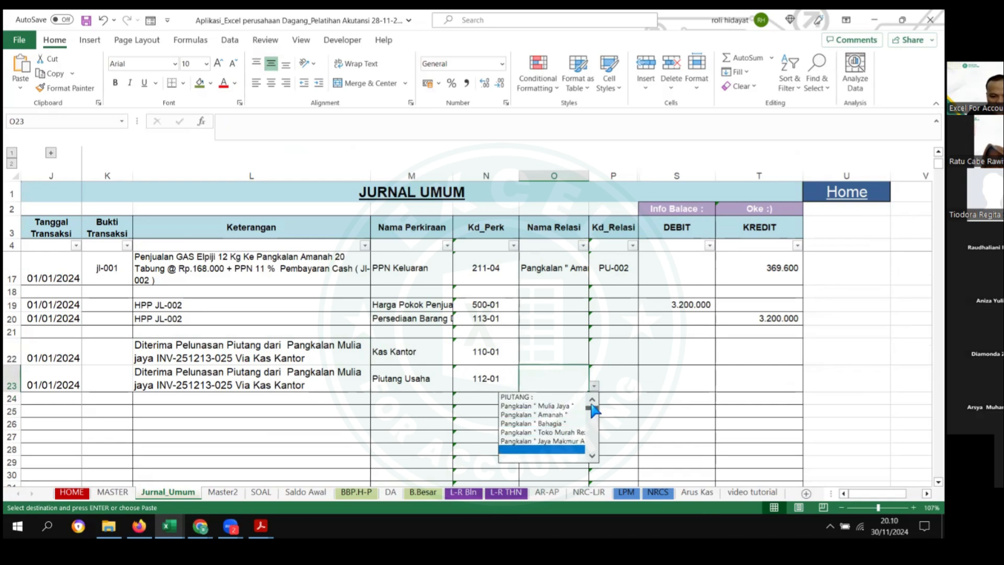
{"action": "left_click", "coordinate": [554, 406]}
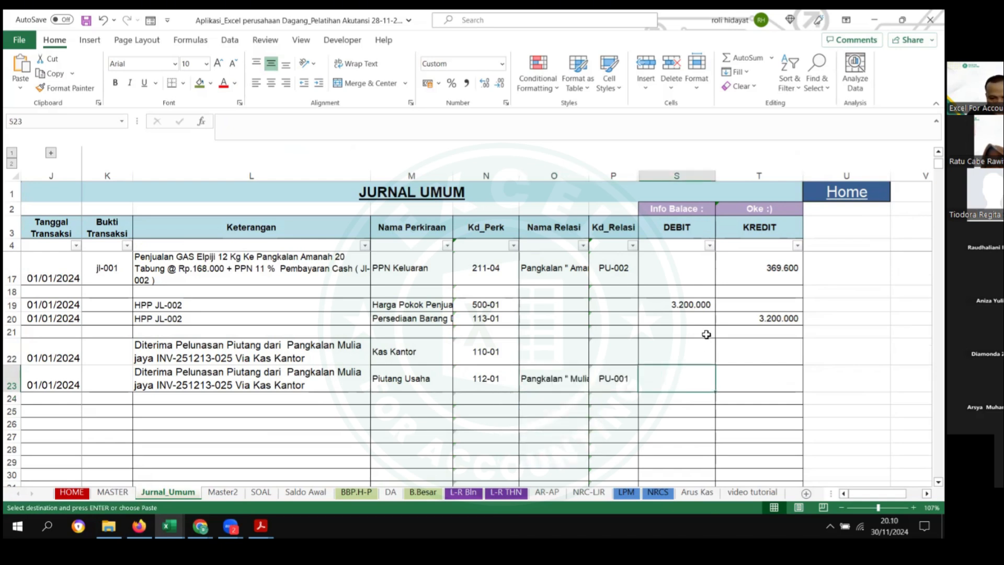
Step: Copy Pangkalan Mulia Jaya's opening balance of 5.040.000 from the Master2 sheet into the debit cell S22 of Jurnal_Umum as values only
{"action": "left_click", "coordinate": [668, 347]}
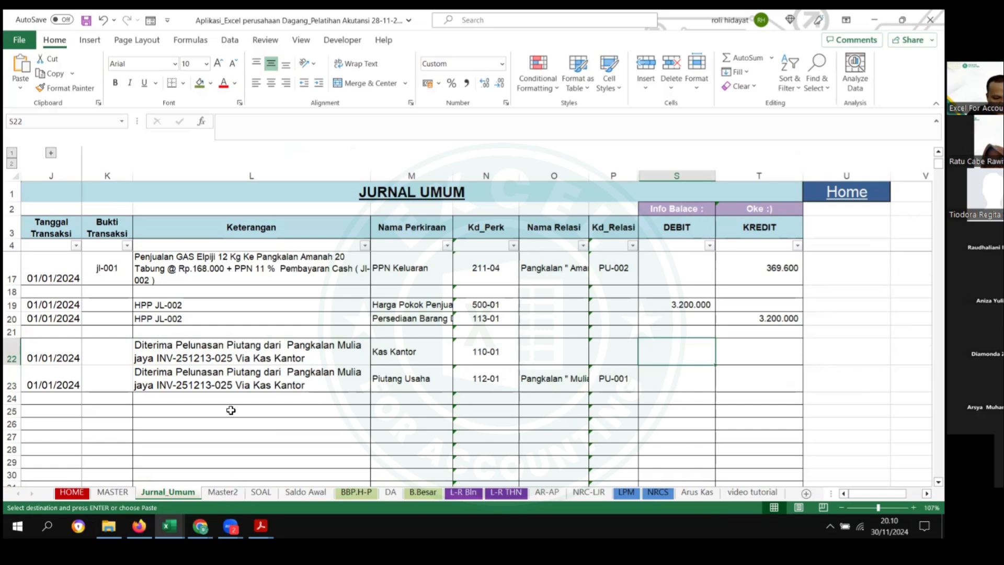
{"action": "left_click", "coordinate": [221, 384]}
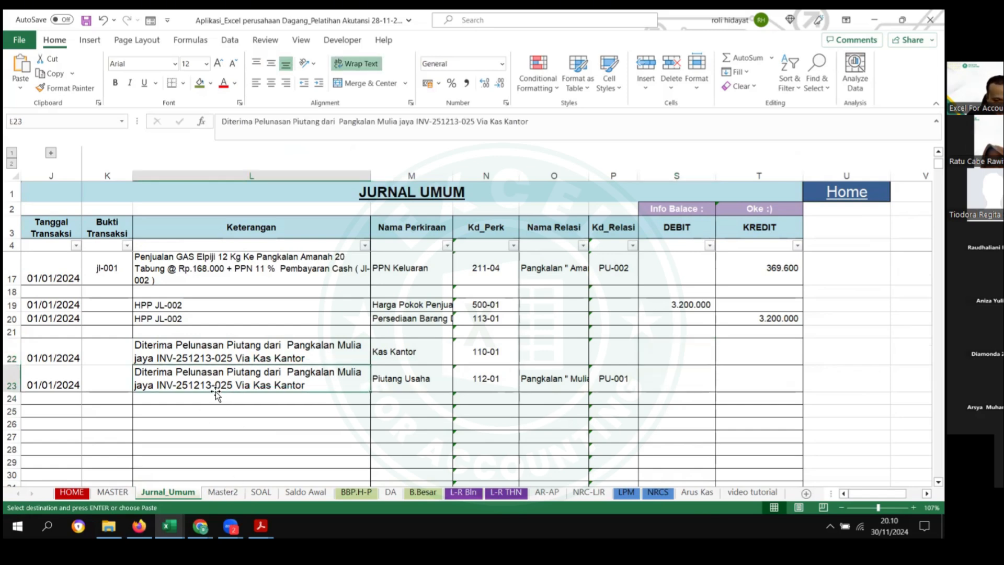
{"action": "left_click", "coordinate": [223, 493]}
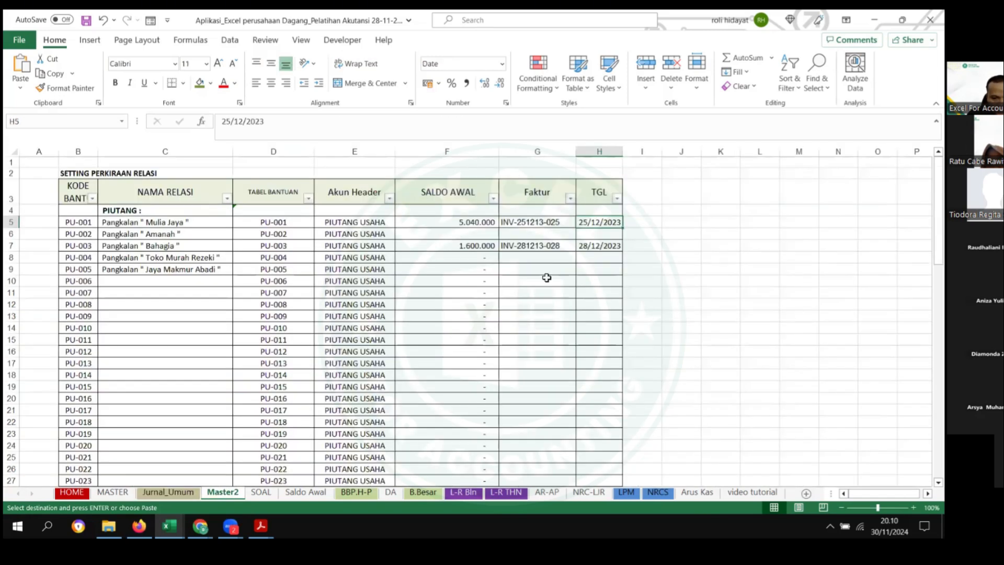
{"action": "left_click", "coordinate": [482, 225]}
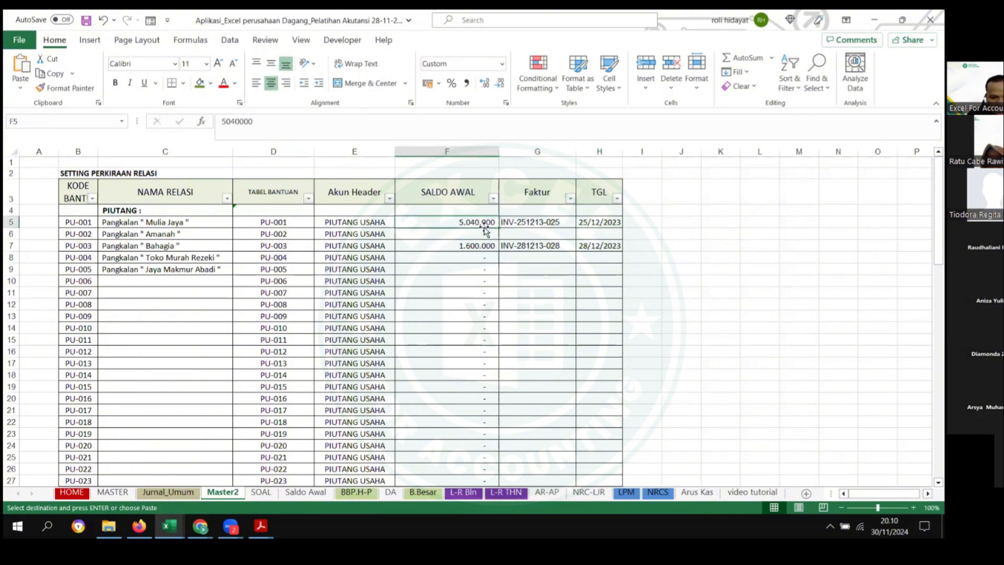
{"action": "key", "text": "ctrl+c"}
{"action": "key", "text": "ctrl+Page_Up"}
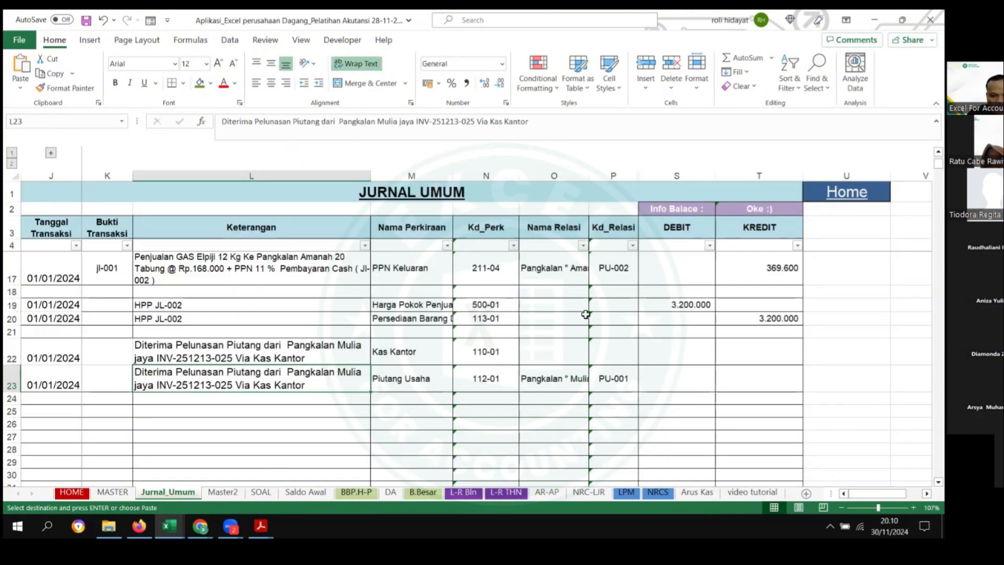
{"action": "left_click", "coordinate": [697, 363]}
{"action": "right_click", "coordinate": [697, 363]}
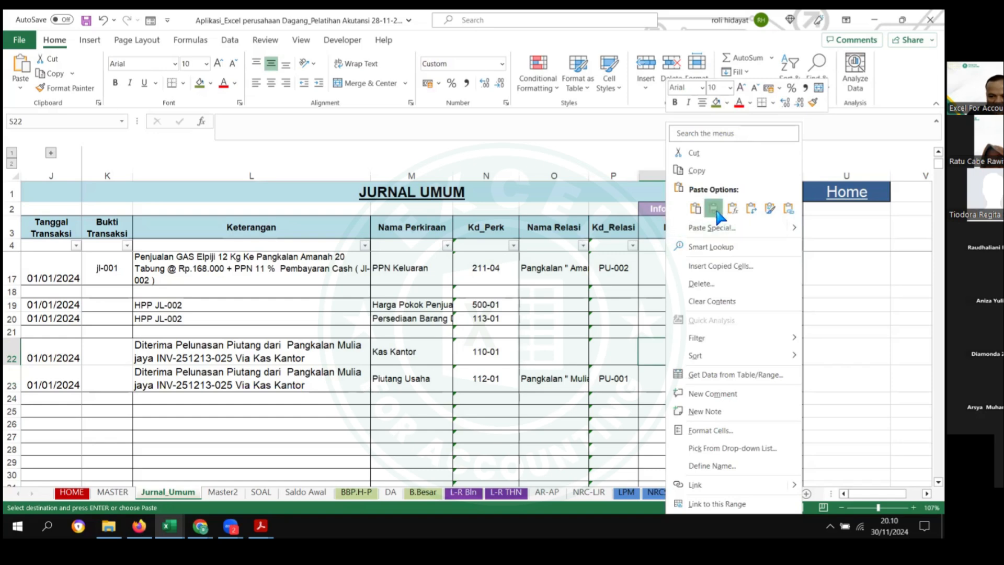
{"action": "left_click", "coordinate": [722, 214]}
Step: Copy the 5.040.000 debit of row 22 into the credit cell of the Piutang Usaha line, T23
{"action": "scroll", "coordinate": [745, 353], "scroll_direction": "down", "scroll_amount": 1}
{"action": "key", "text": "ctrl+c"}
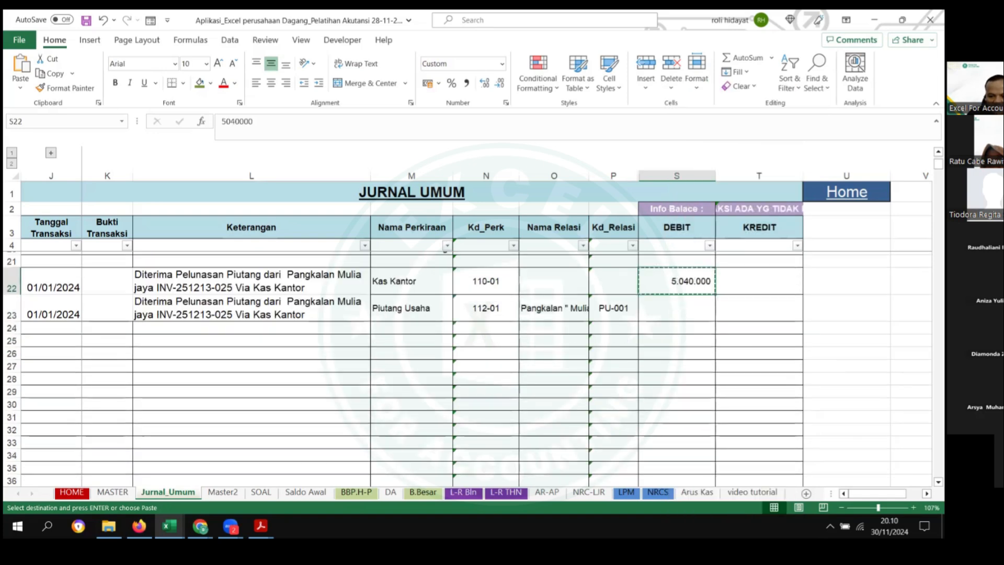
{"action": "left_click", "coordinate": [749, 314]}
{"action": "key", "text": "ctrl+v"}
{"action": "left_click", "coordinate": [494, 316]}
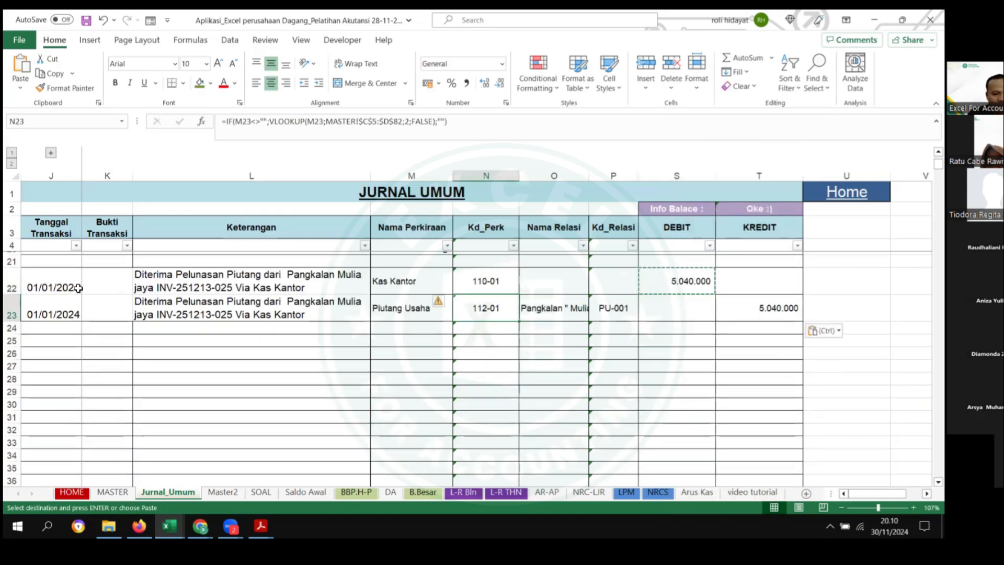
{"action": "left_click_drag", "start_coordinate": [79, 287], "coordinate": [740, 309]}
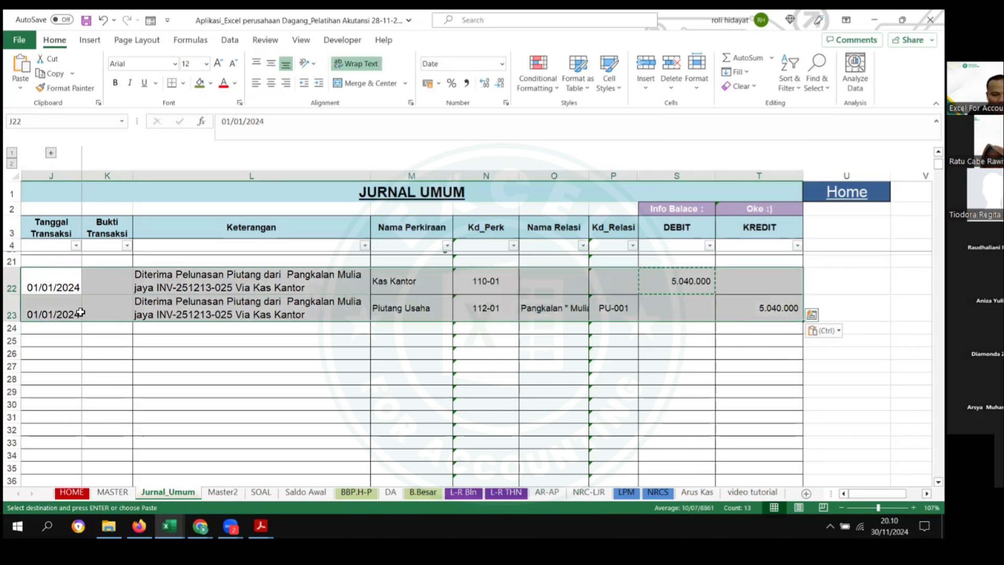
Step: Enter the transaction document number KM-010124-01 in K22 and copy it to K23
{"action": "left_click", "coordinate": [113, 286]}
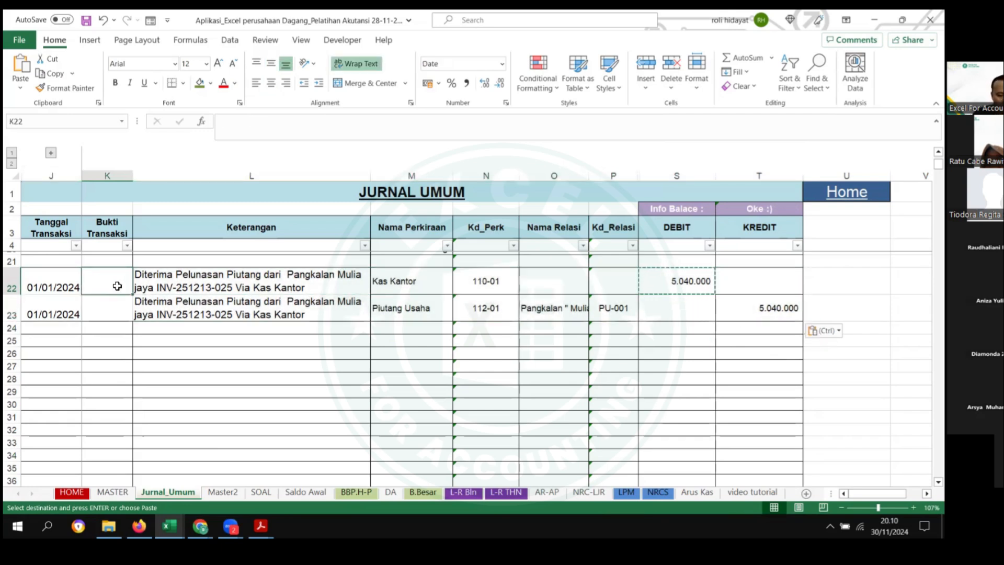
{"action": "type", "text": "TR"}
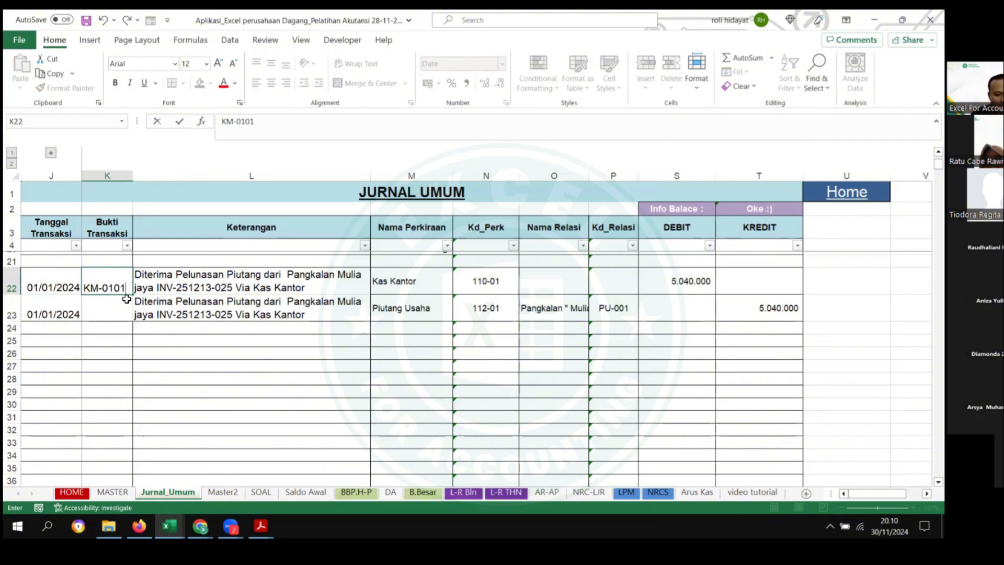
{"action": "type", "text": "4-01"}
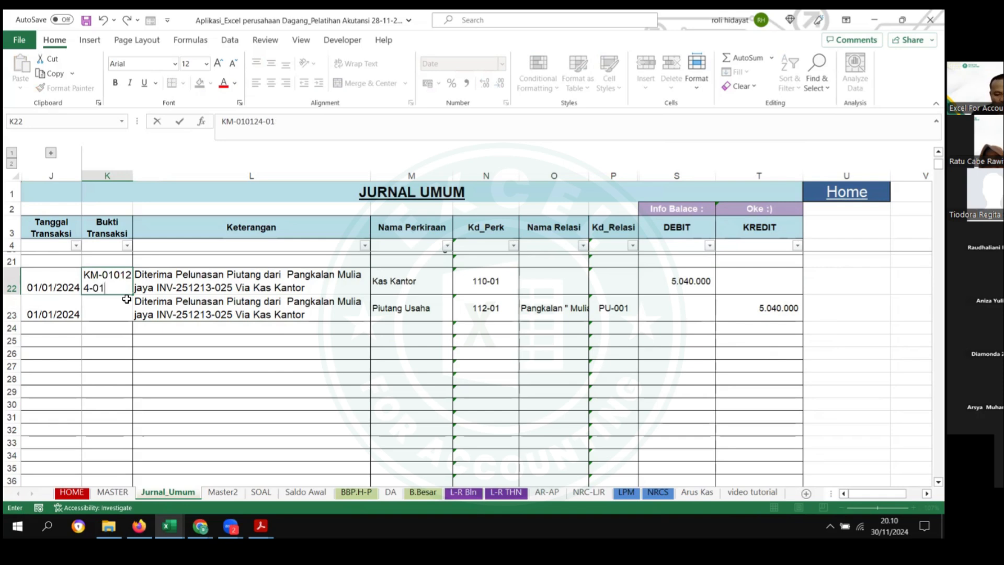
{"action": "key", "text": "Return"}
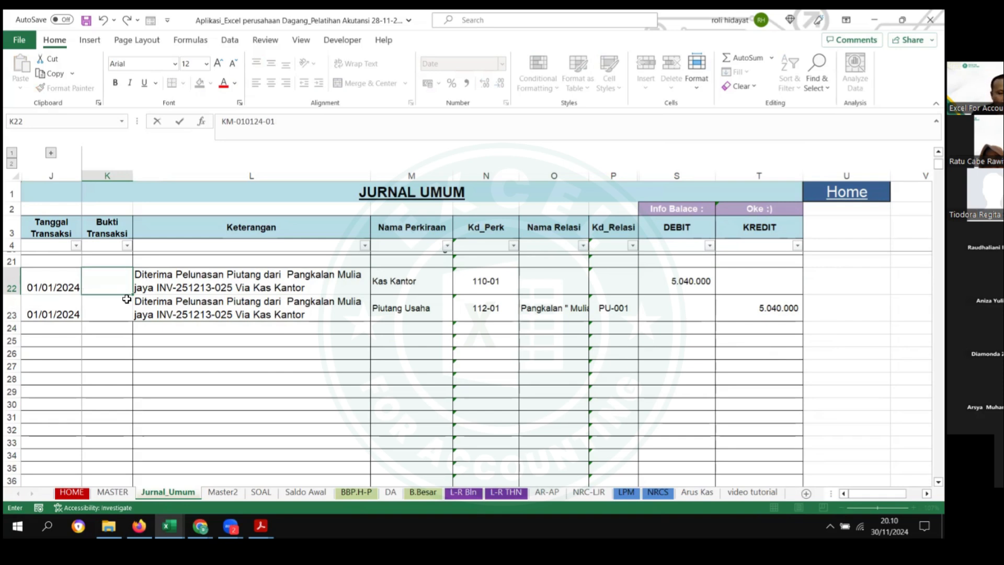
{"action": "key", "text": "Up"}
{"action": "key", "text": "ctrl+c"}
{"action": "key", "text": "Down"}
{"action": "key", "text": "ctrl+v"}
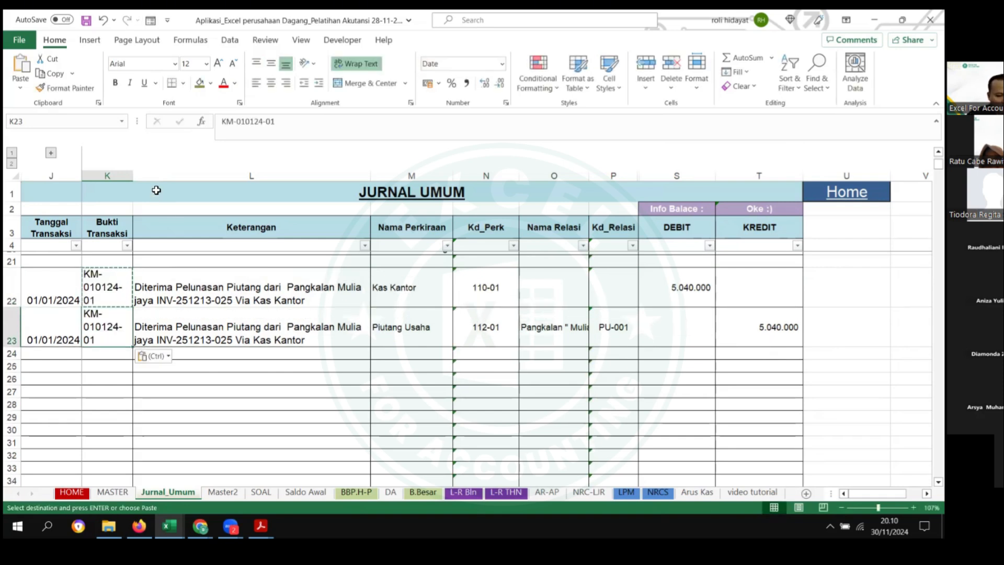
Step: Widen the Bukti Transaksi column slightly and save the workbook
{"action": "left_click_drag", "start_coordinate": [132, 176], "coordinate": [153, 175]}
{"action": "left_click", "coordinate": [218, 366]}
{"action": "left_click", "coordinate": [329, 404]}
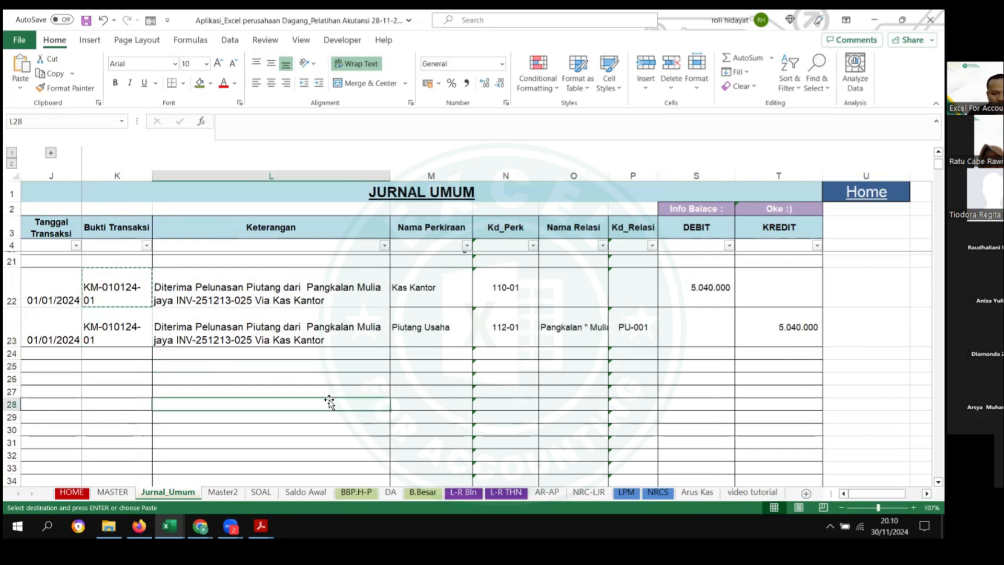
{"action": "key", "text": "ctrl+s"}
Step: Display Pangkalan Mulia Jaya's subsidiary ledger on the BBP.H-P sheet and check its sale, payment and balance entries
{"action": "left_click", "coordinate": [357, 493]}
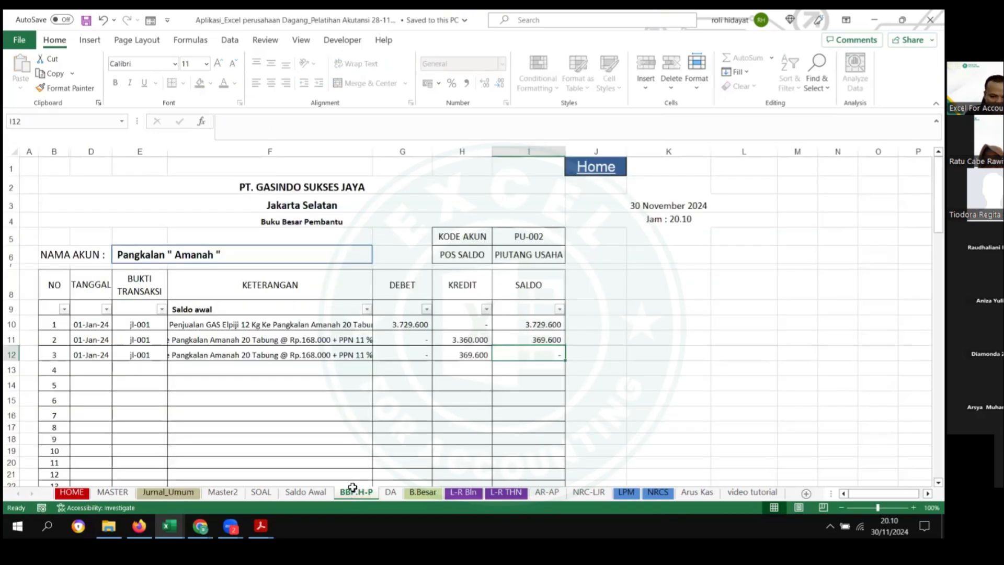
{"action": "left_click", "coordinate": [351, 251]}
{"action": "left_click", "coordinate": [378, 257]}
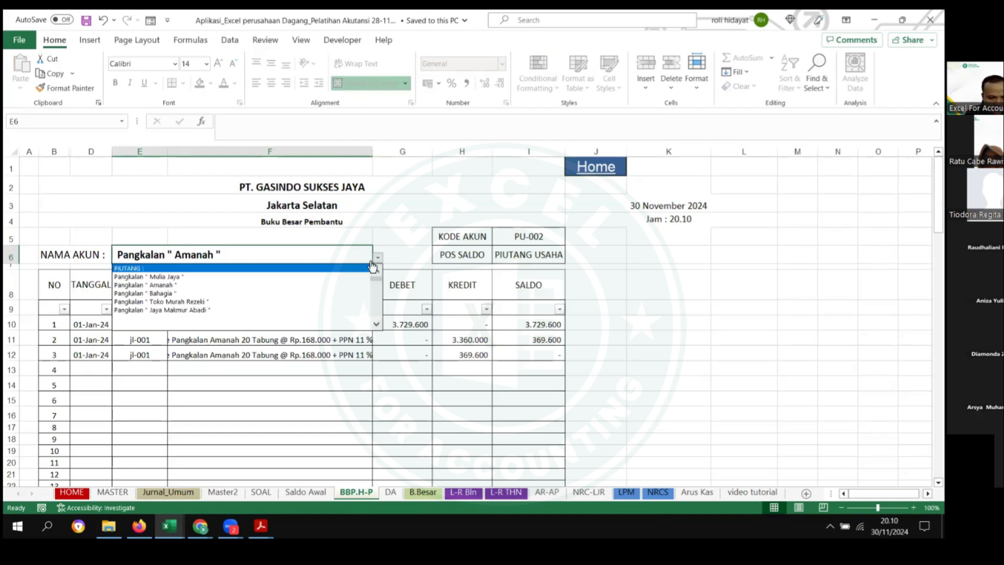
{"action": "left_click", "coordinate": [241, 286]}
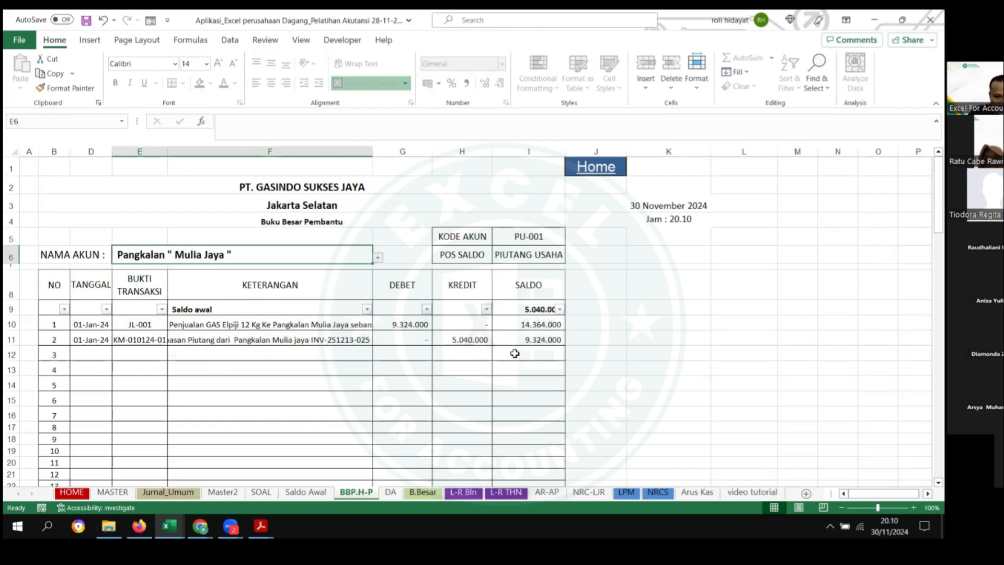
{"action": "left_click", "coordinate": [517, 320]}
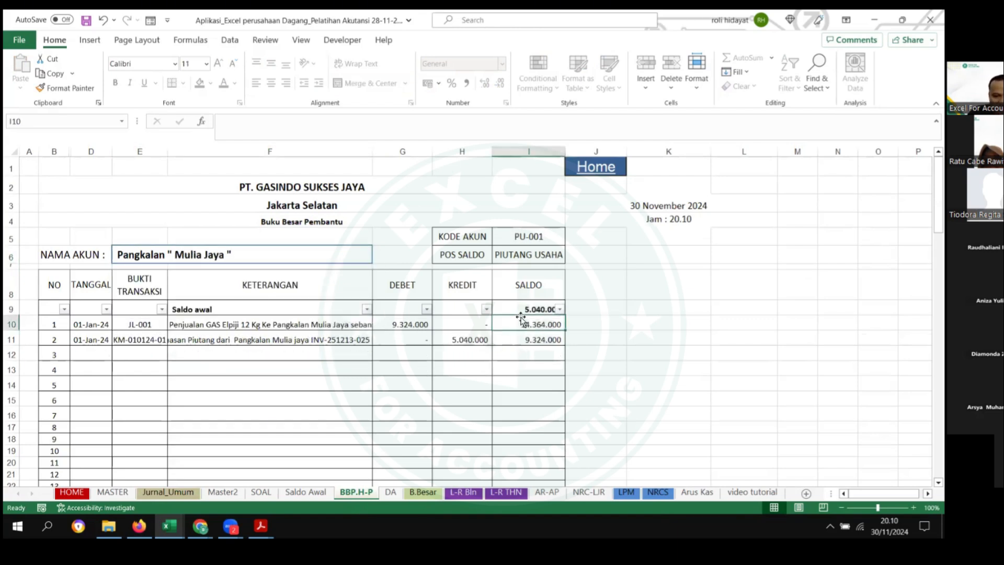
{"action": "left_click", "coordinate": [470, 338]}
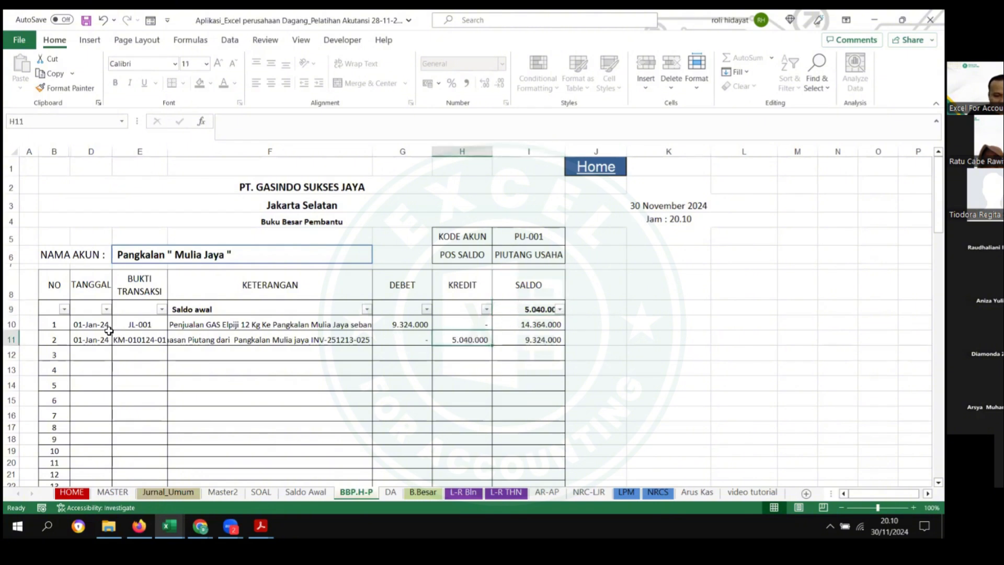
{"action": "left_click_drag", "start_coordinate": [109, 330], "coordinate": [359, 325]}
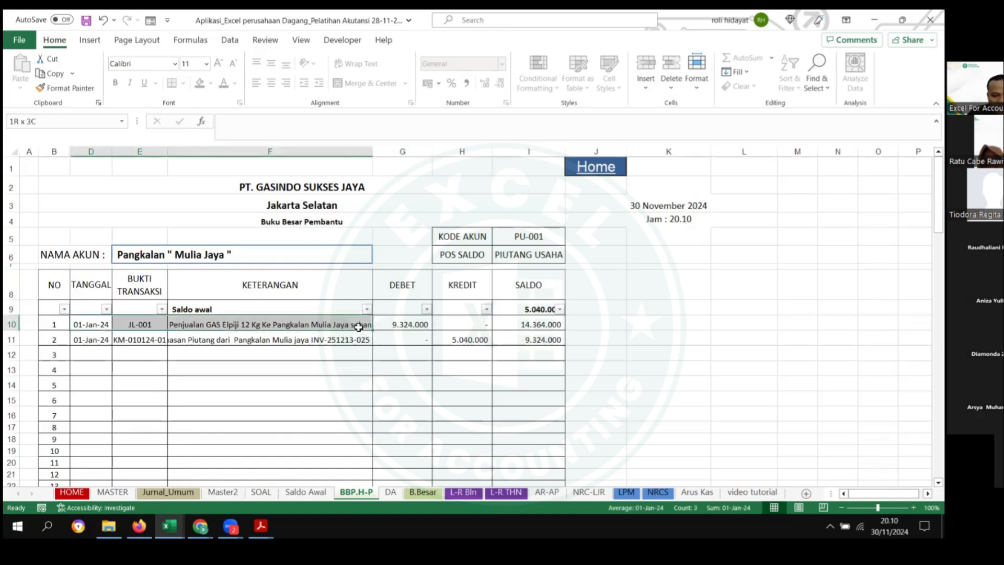
Step: On the SOAL sheet, mark transaction 4 as OK in E8 by copying the status of transaction 3
{"action": "left_click", "coordinate": [188, 492]}
{"action": "left_click", "coordinate": [224, 493]}
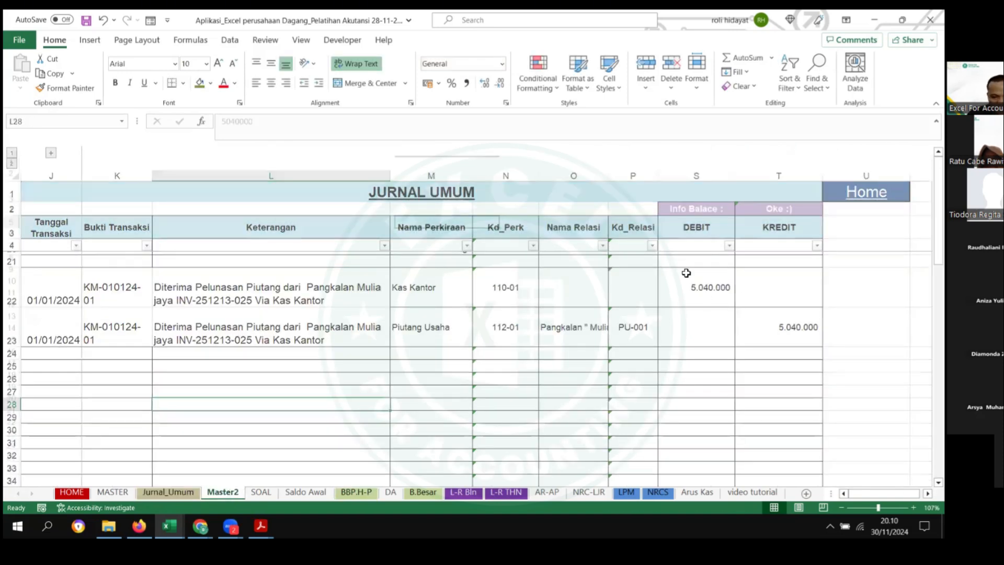
{"action": "left_click", "coordinate": [261, 492]}
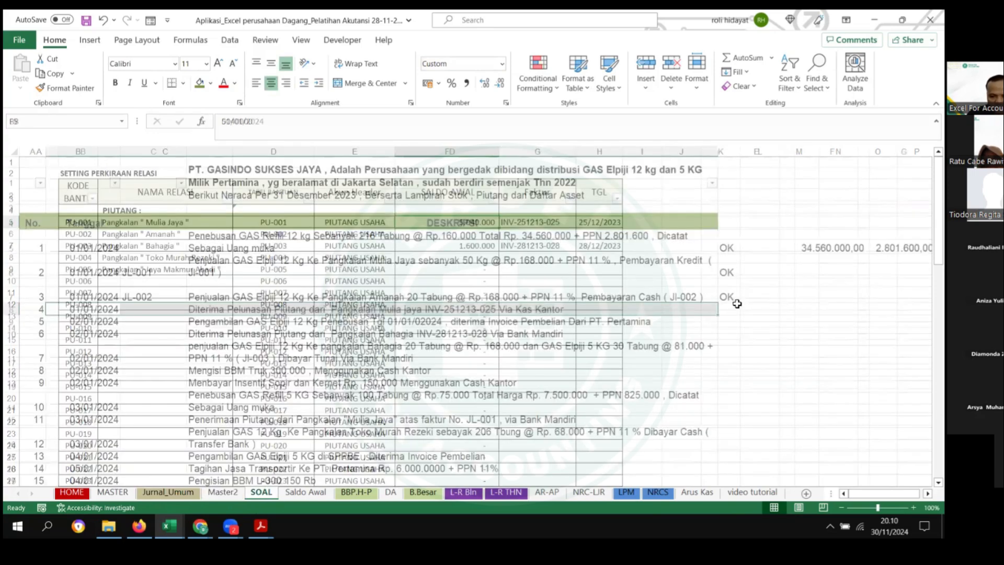
{"action": "key", "text": "ctrl+c"}
{"action": "key", "text": "Down"}
Step: Look through the remaining transactions 5 to 34 on the SOAL sheet that have no OK mark
{"action": "left_click", "coordinate": [715, 345]}
{"action": "scroll", "coordinate": [410, 277], "scroll_direction": "down", "scroll_amount": 7}
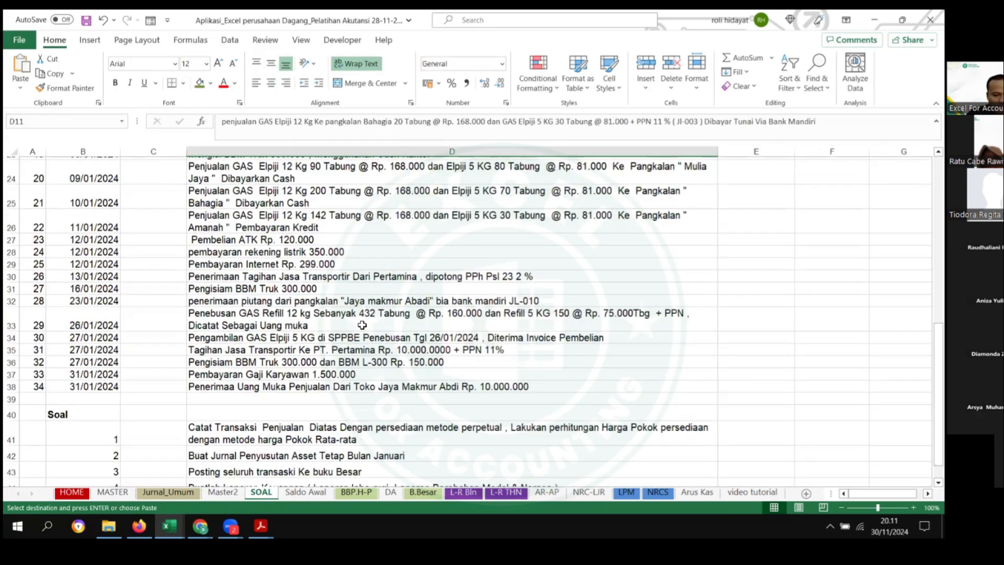
{"action": "scroll", "coordinate": [409, 277], "scroll_direction": "up", "scroll_amount": 7}
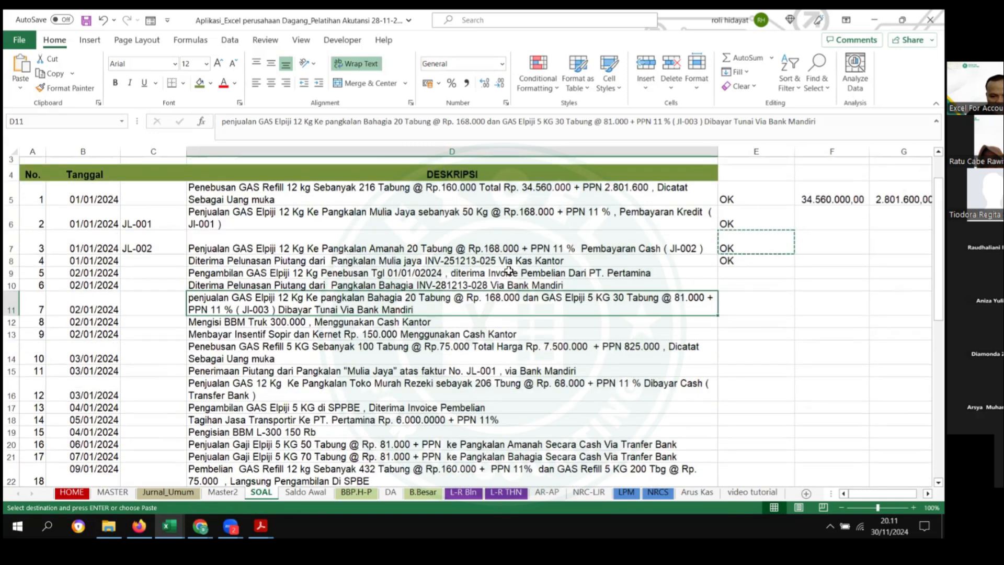
{"action": "left_click_drag", "start_coordinate": [510, 262], "coordinate": [469, 467]}
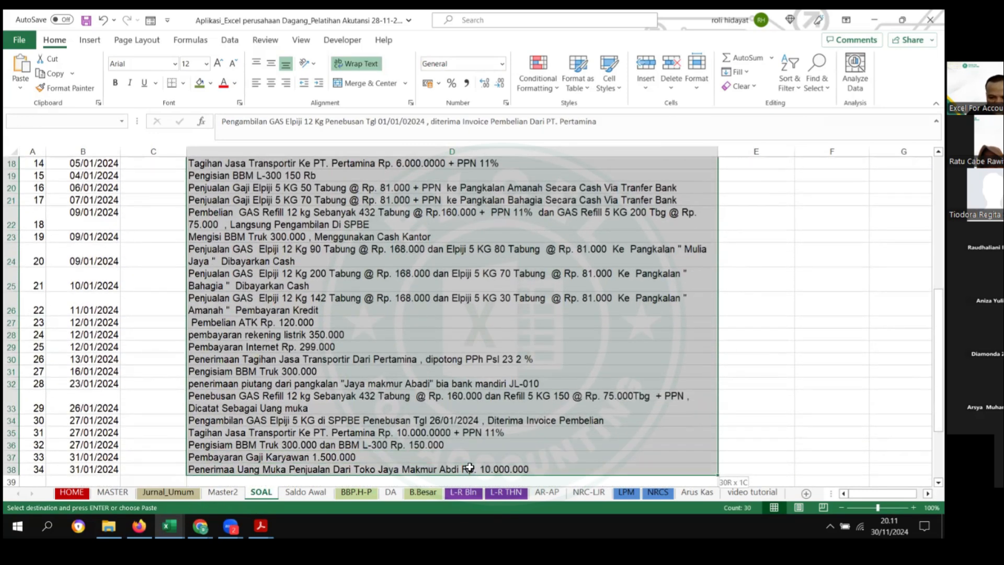
{"action": "left_click_drag", "start_coordinate": [609, 467], "coordinate": [608, 468]}
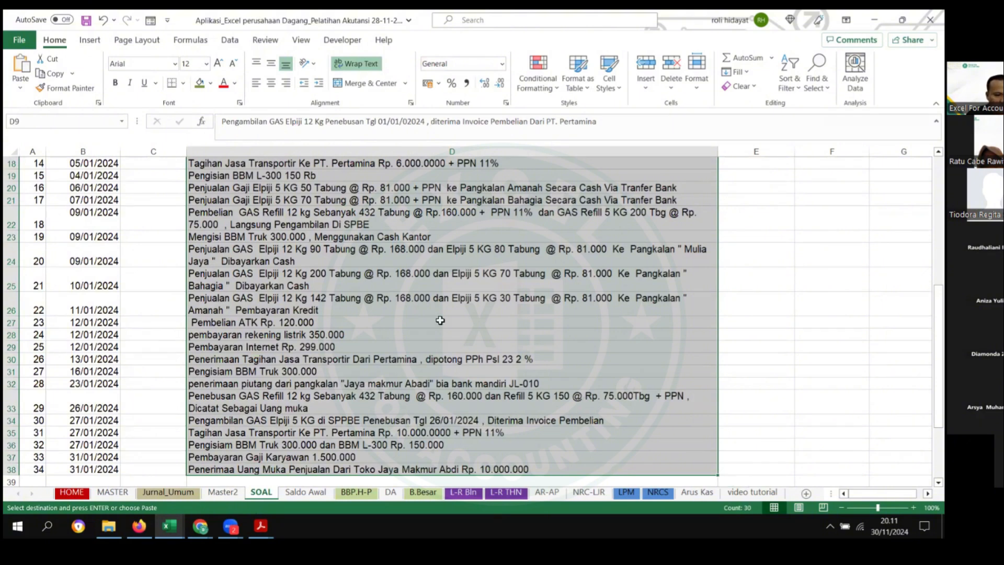
{"action": "scroll", "coordinate": [498, 299], "scroll_direction": "up", "scroll_amount": 6}
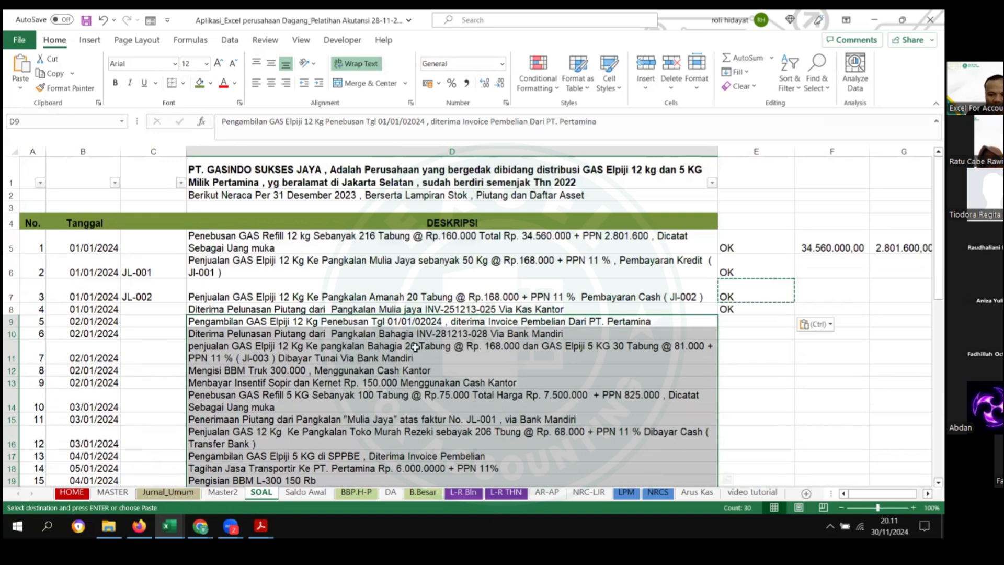
{"action": "left_click", "coordinate": [307, 326]}
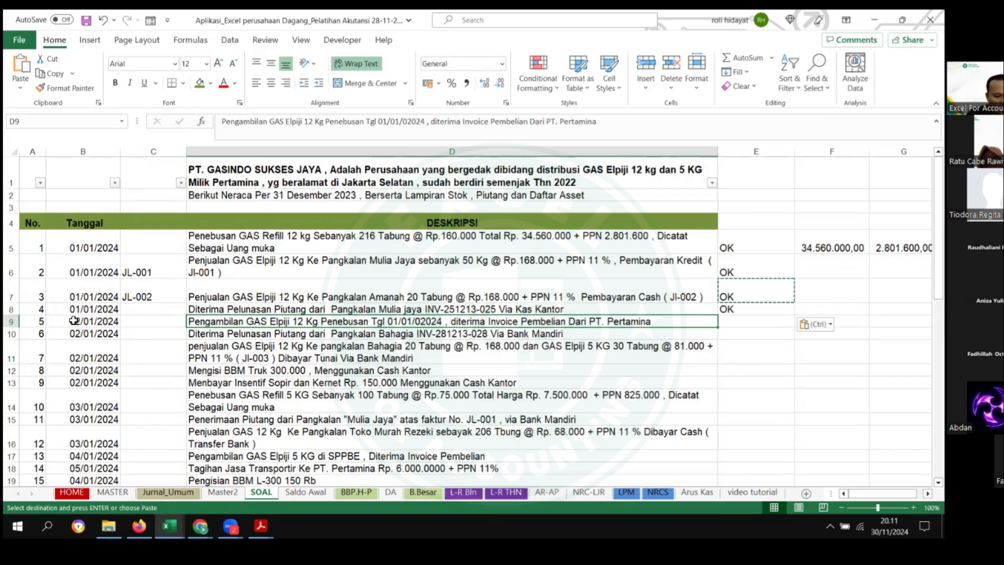
Step: Copy the date and description of transaction 5, B9:D9, and compare that transaction with the advance purchase in transaction 1
{"action": "left_click_drag", "start_coordinate": [74, 321], "coordinate": [366, 327]}
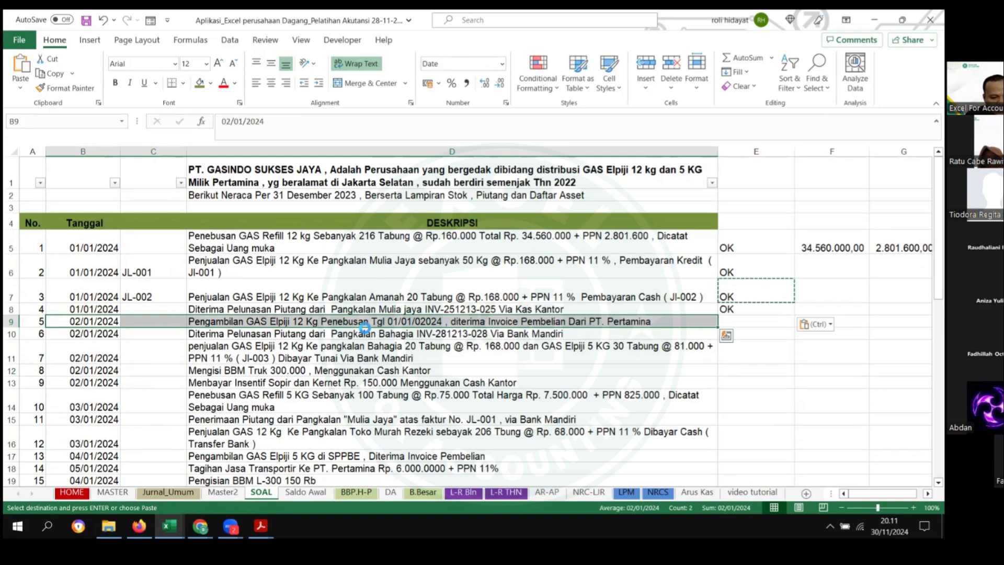
{"action": "key", "text": "ctrl+c"}
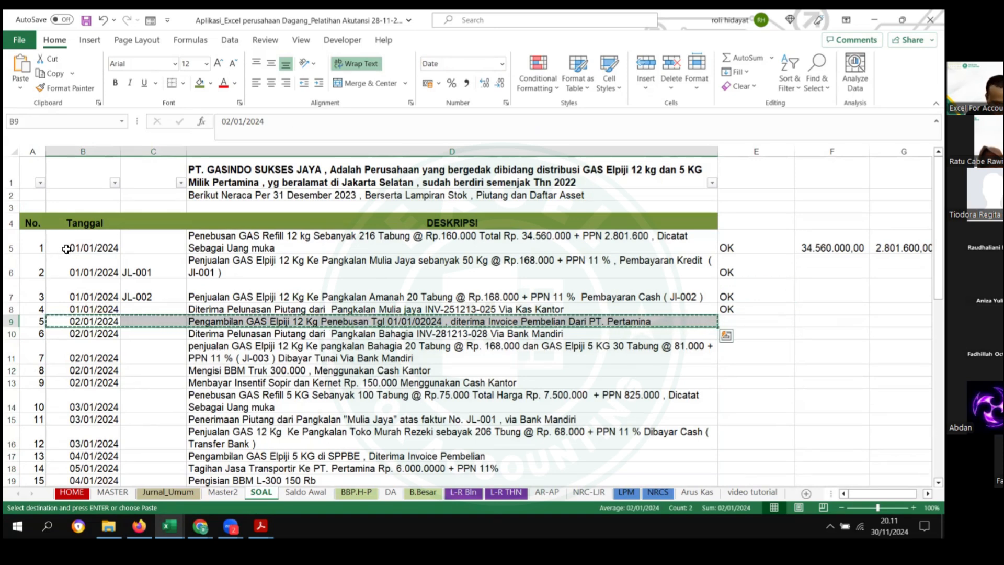
{"action": "left_click_drag", "start_coordinate": [68, 244], "coordinate": [272, 238]}
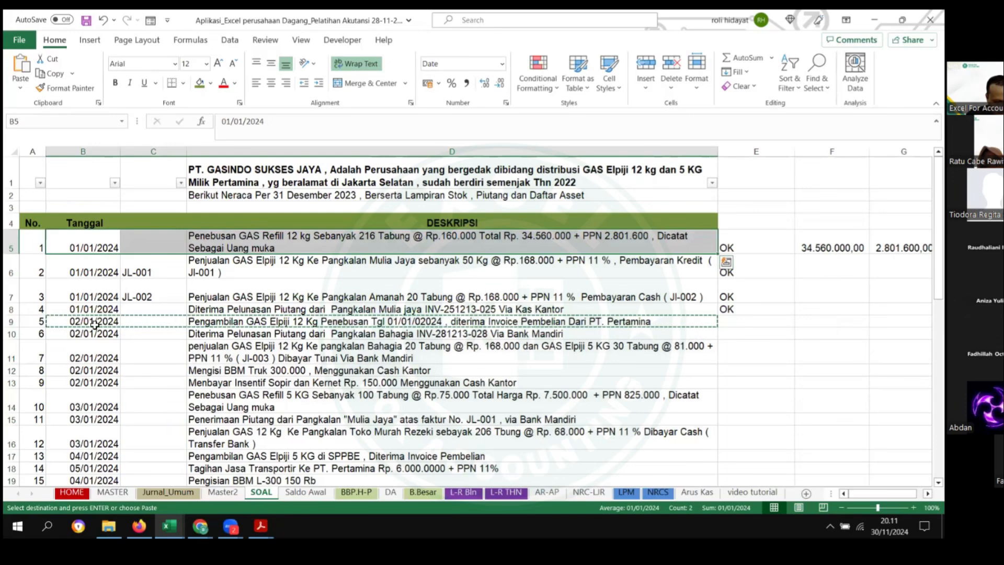
{"action": "left_click", "coordinate": [73, 321]}
{"action": "key", "text": "ctrl+v"}
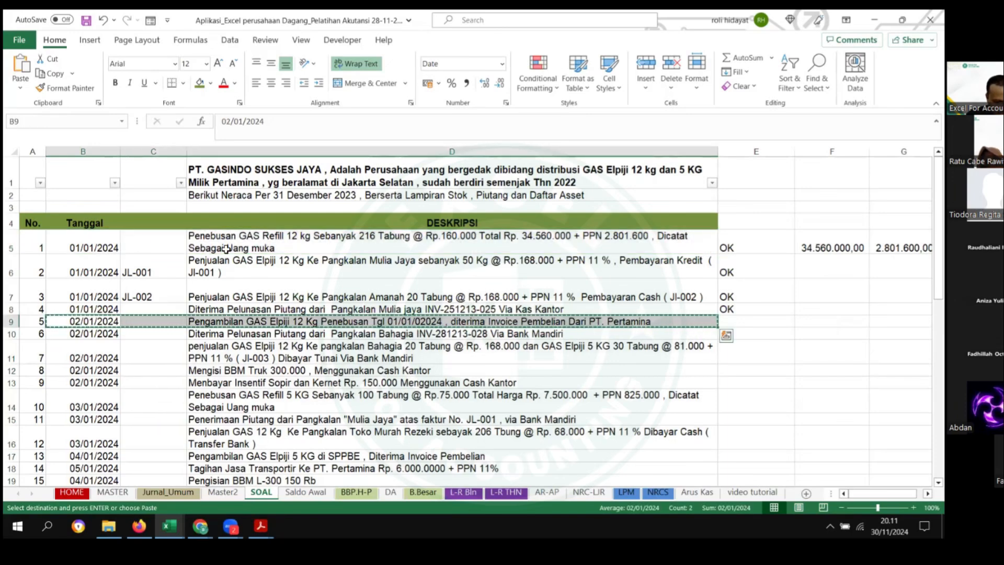
{"action": "left_click_drag", "start_coordinate": [67, 244], "coordinate": [272, 244]}
{"action": "key", "text": "ctrl+v"}
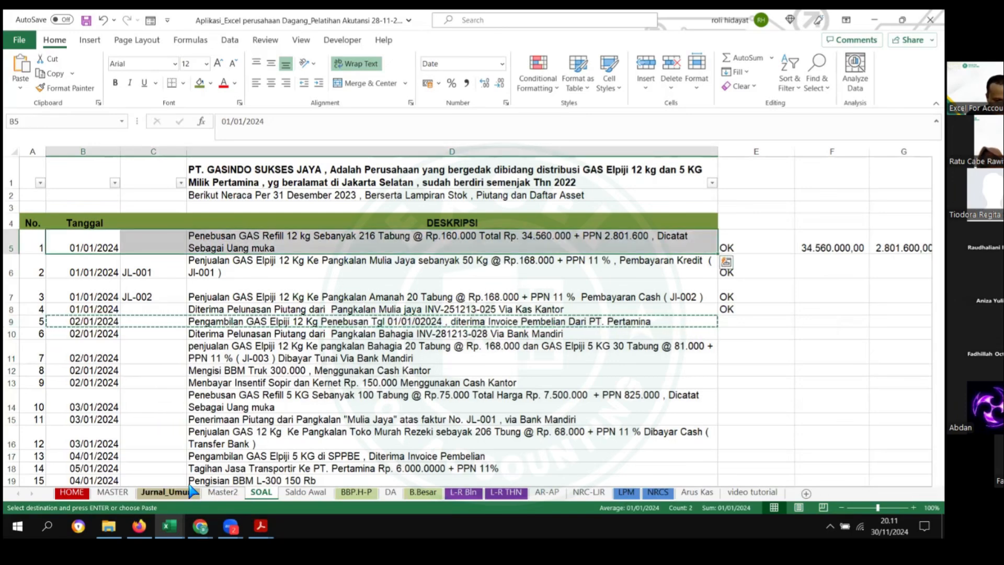
Step: Paste transaction 5's date and description into rows 25, 26 and 27 of the Jurnal_Umum sheet
{"action": "left_click", "coordinate": [183, 493]}
{"action": "left_click", "coordinate": [67, 369]}
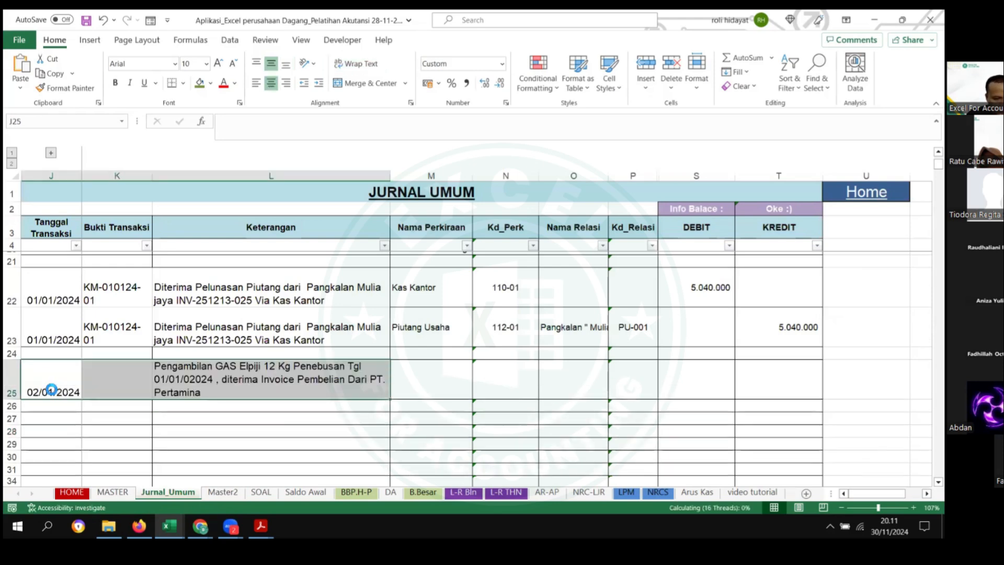
{"action": "key", "text": "ctrl+v"}
{"action": "left_click", "coordinate": [53, 408]}
{"action": "key", "text": "ctrl+v"}
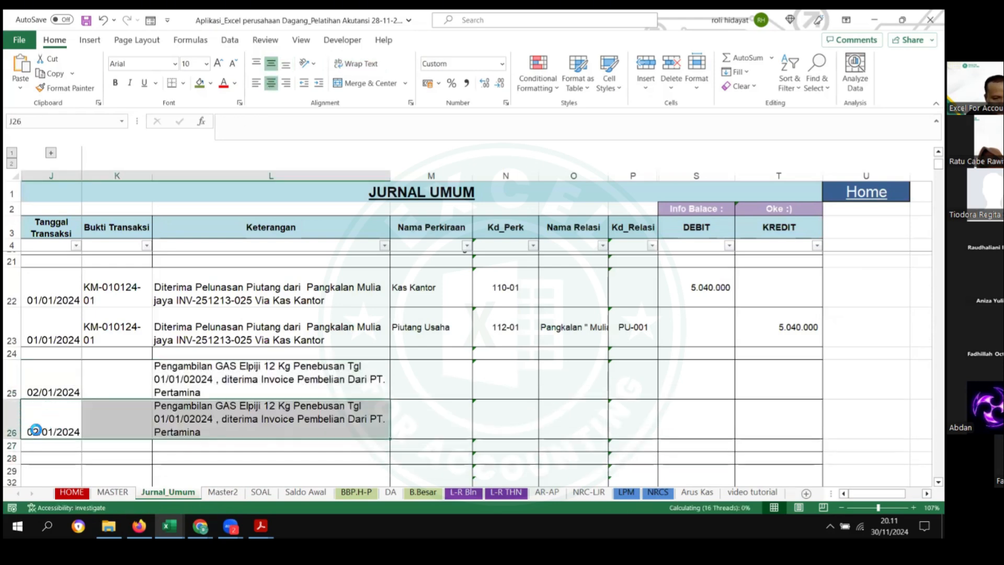
{"action": "scroll", "coordinate": [30, 421], "scroll_direction": "down", "scroll_amount": 1}
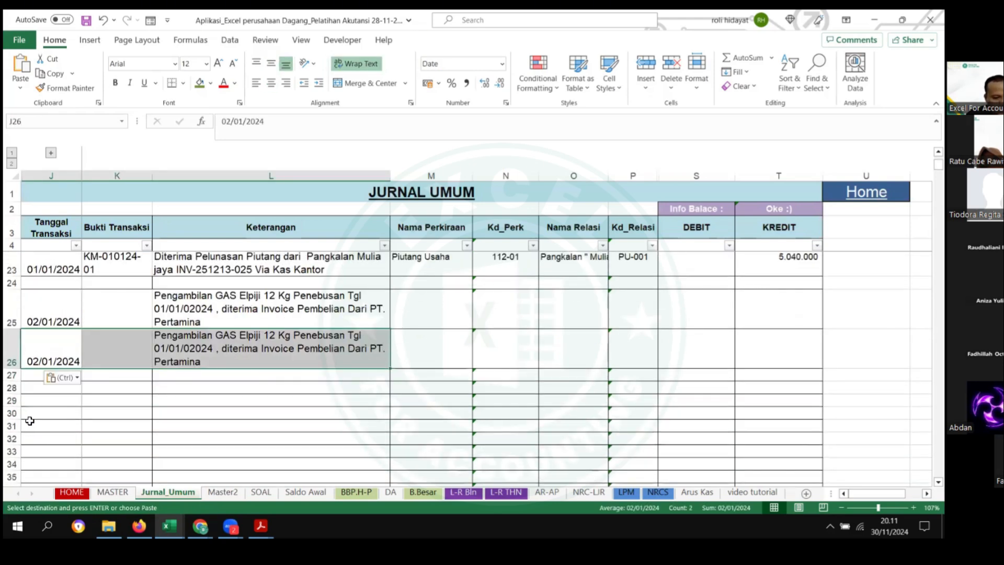
{"action": "left_click", "coordinate": [42, 377]}
{"action": "key", "text": "ctrl+v"}
{"action": "scroll", "coordinate": [139, 384], "scroll_direction": "up", "scroll_amount": 1}
Step: Enter the transaction document number BL-020124-01 in K25
{"action": "left_click", "coordinate": [122, 351]}
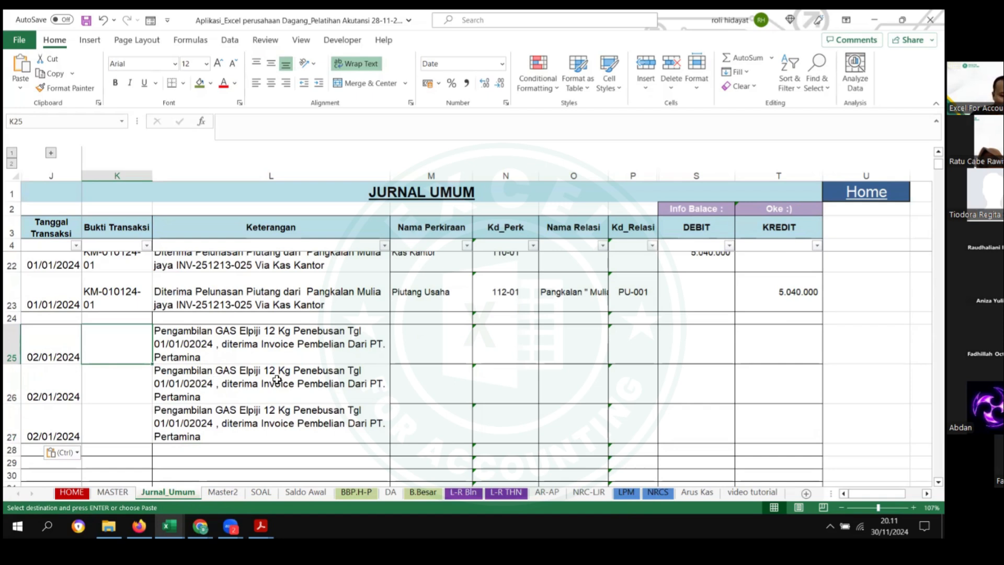
{"action": "left_click", "coordinate": [110, 342]}
{"action": "type", "text": "b"}
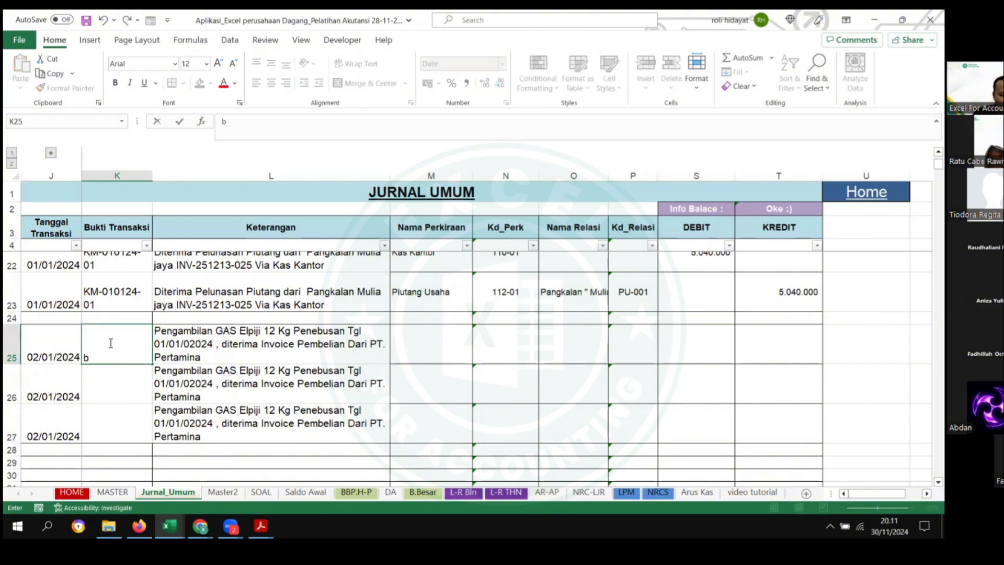
{"action": "type", "text": "L-020124-01"}
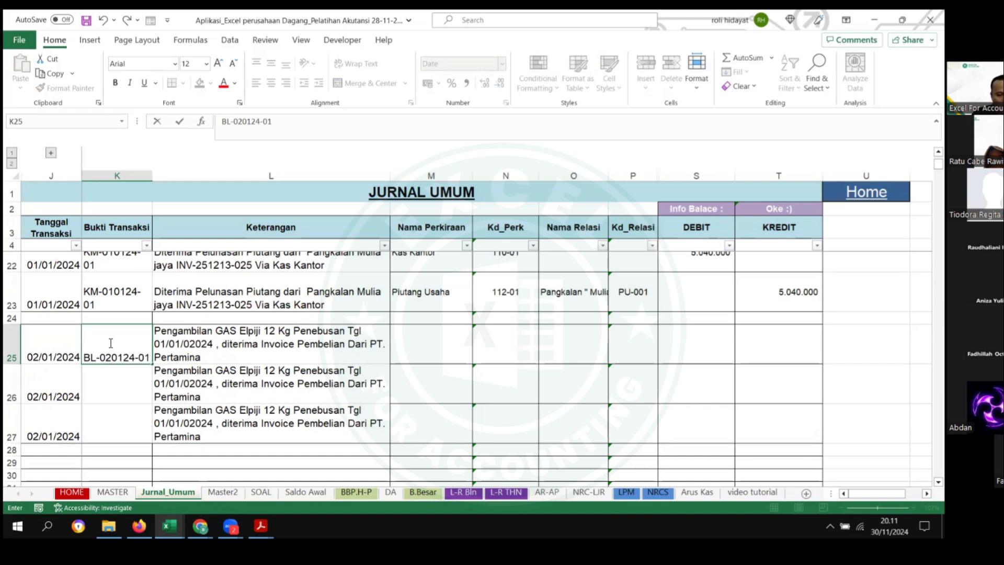
{"action": "key", "text": "Return"}
Step: Copy the document number of K25 to K26 and K27
{"action": "key", "text": "Up"}
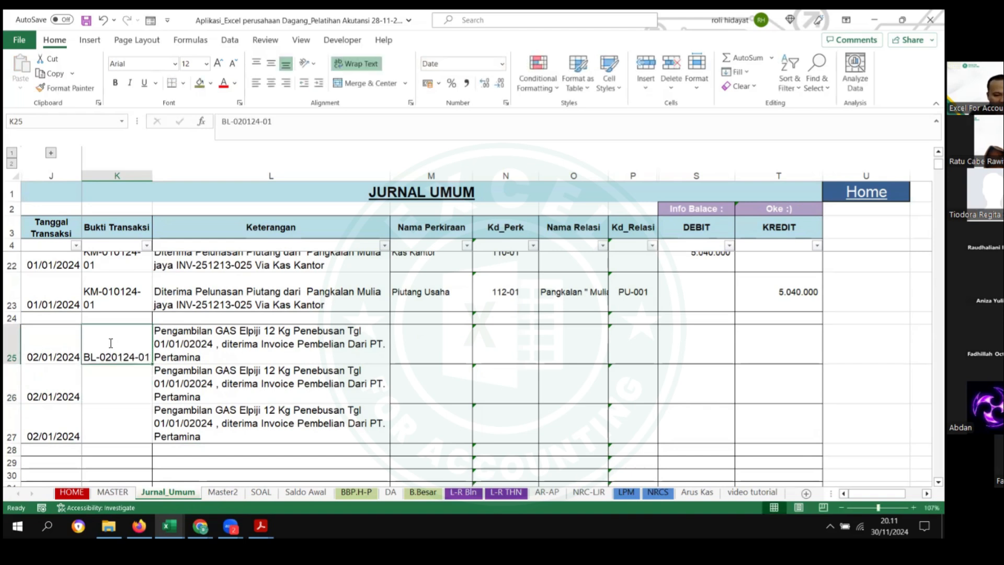
{"action": "type", "text": "C"}
{"action": "key", "text": "Escape"}
{"action": "key", "text": "ctrl+c"}
{"action": "key", "text": "shift+Down"}
{"action": "key", "text": "shift+Down"}
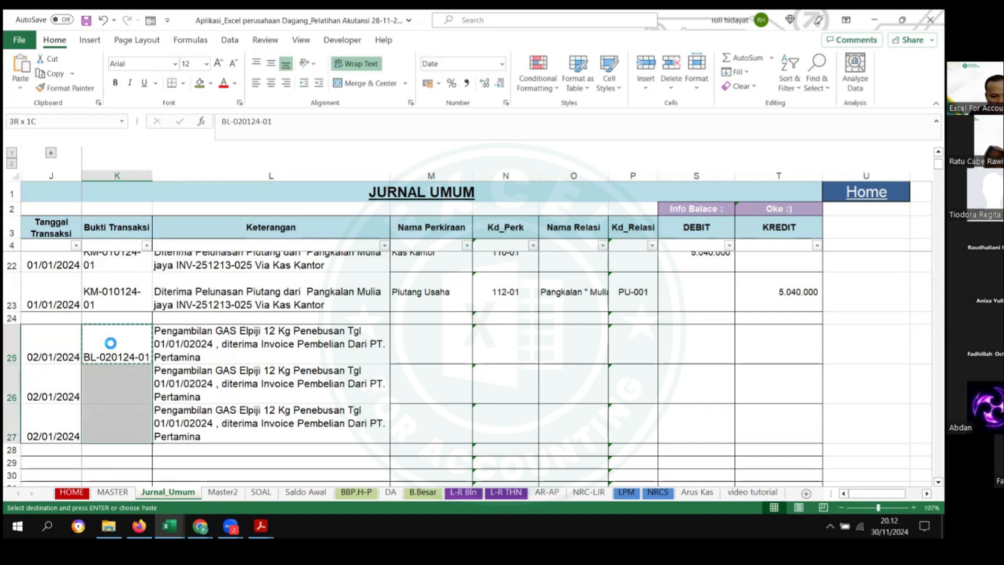
{"action": "key", "text": "ctrl+v"}
Step: Consult the advance purchase entry in row 5 and choose Persediaan Barang Dagang as the account in M25
{"action": "left_click", "coordinate": [297, 360]}
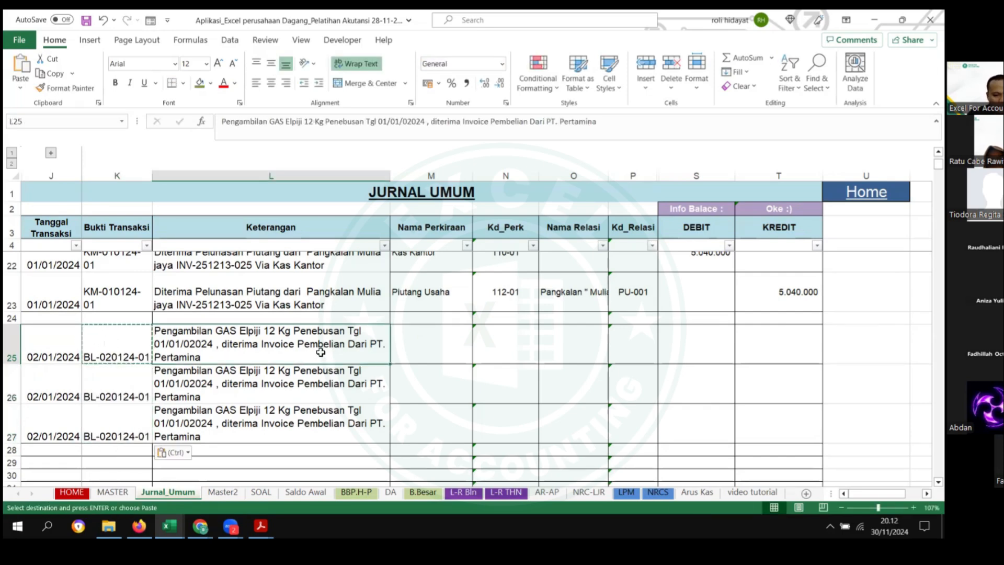
{"action": "scroll", "coordinate": [319, 358], "scroll_direction": "up", "scroll_amount": 1}
{"action": "scroll", "coordinate": [320, 358], "scroll_direction": "up", "scroll_amount": 5}
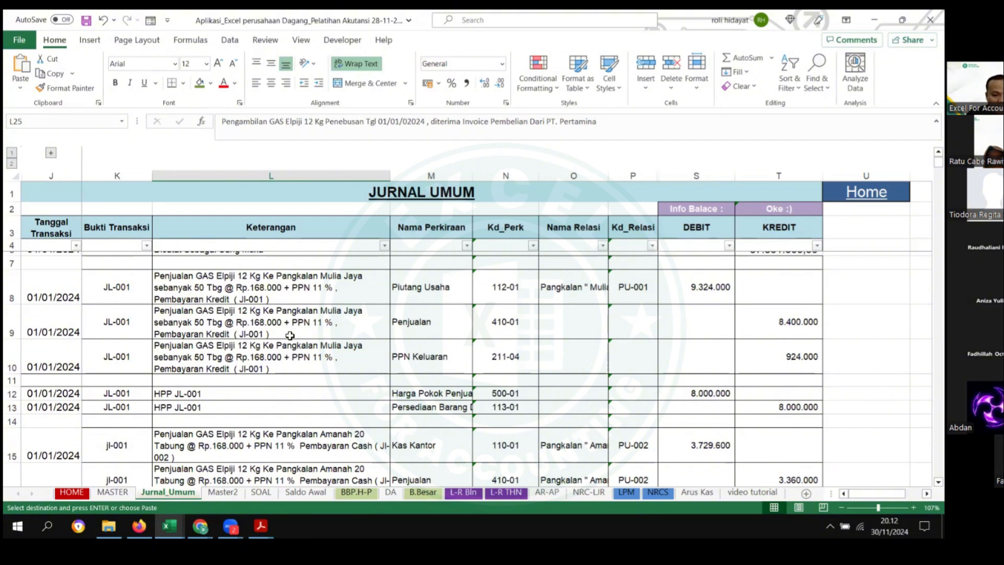
{"action": "scroll", "coordinate": [292, 335], "scroll_direction": "up", "scroll_amount": 1}
{"action": "left_click", "coordinate": [318, 282]}
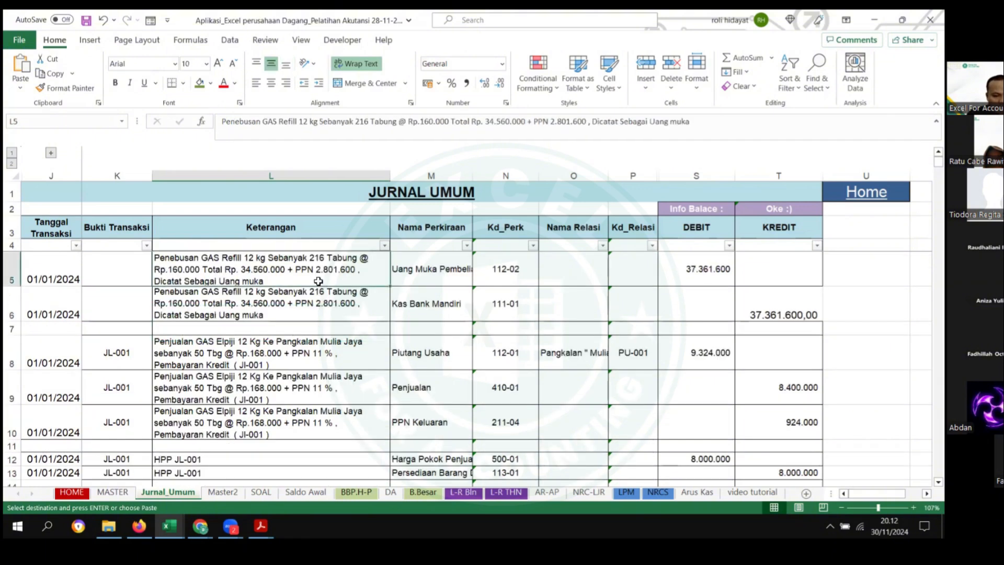
{"action": "scroll", "coordinate": [282, 339], "scroll_direction": "down", "scroll_amount": 6}
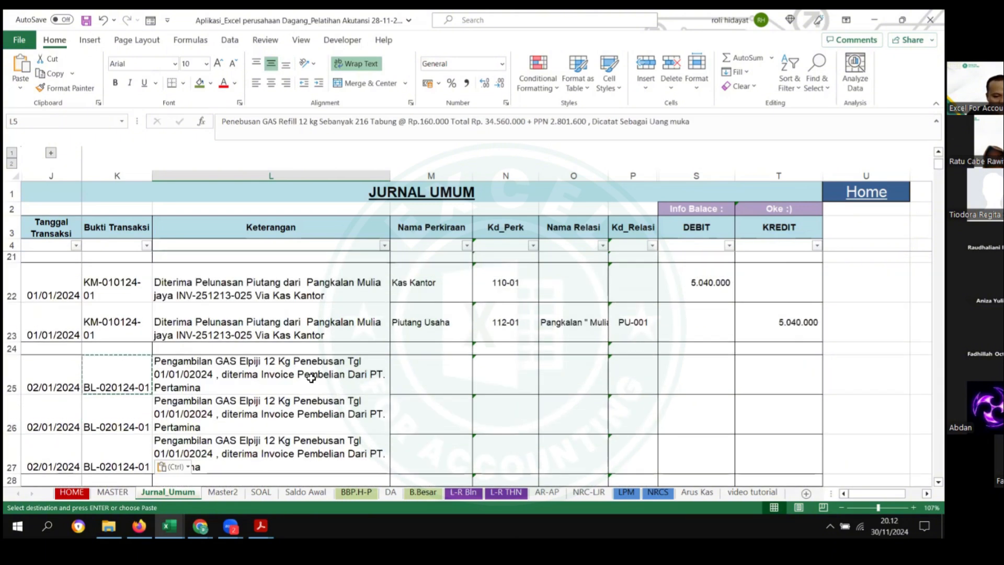
{"action": "left_click", "coordinate": [471, 312]}
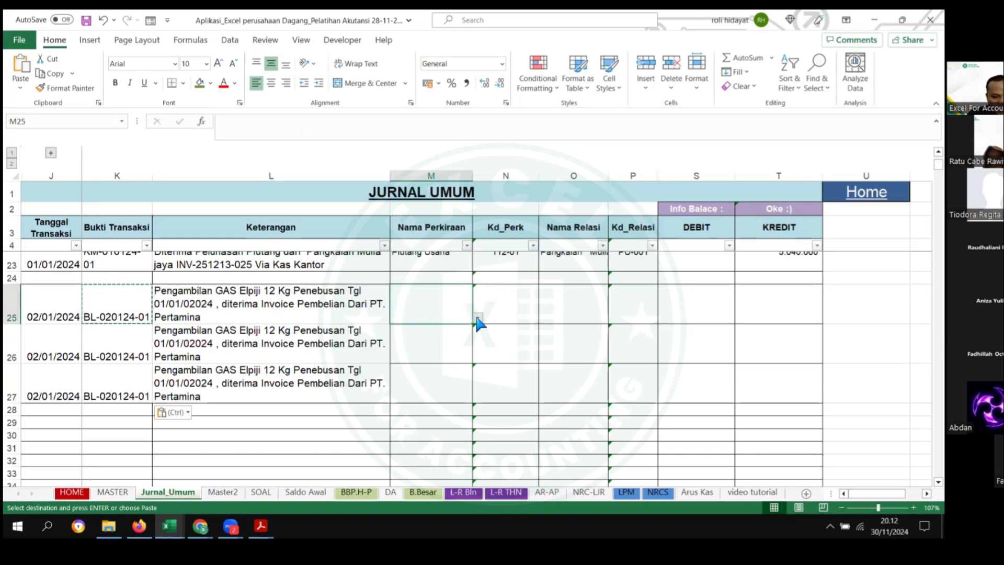
{"action": "left_click", "coordinate": [477, 317]}
{"action": "scroll", "coordinate": [472, 349], "scroll_direction": "up", "scroll_amount": 3}
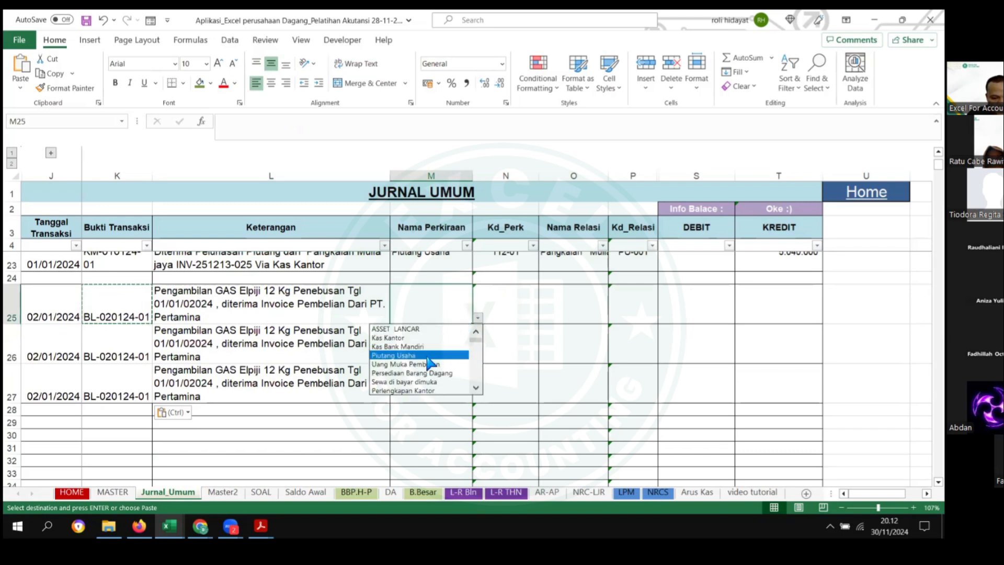
{"action": "left_click", "coordinate": [421, 373]}
Step: Choose PPN Masukan as the account of the second journal line, M26
{"action": "left_click", "coordinate": [441, 351]}
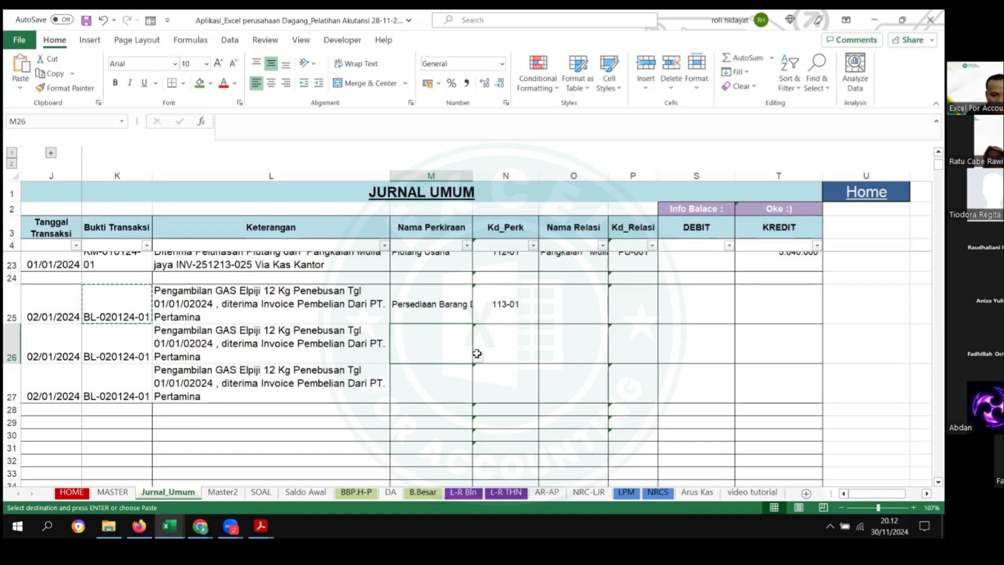
{"action": "left_click", "coordinate": [477, 357]}
{"action": "scroll", "coordinate": [476, 387], "scroll_direction": "up", "scroll_amount": 3}
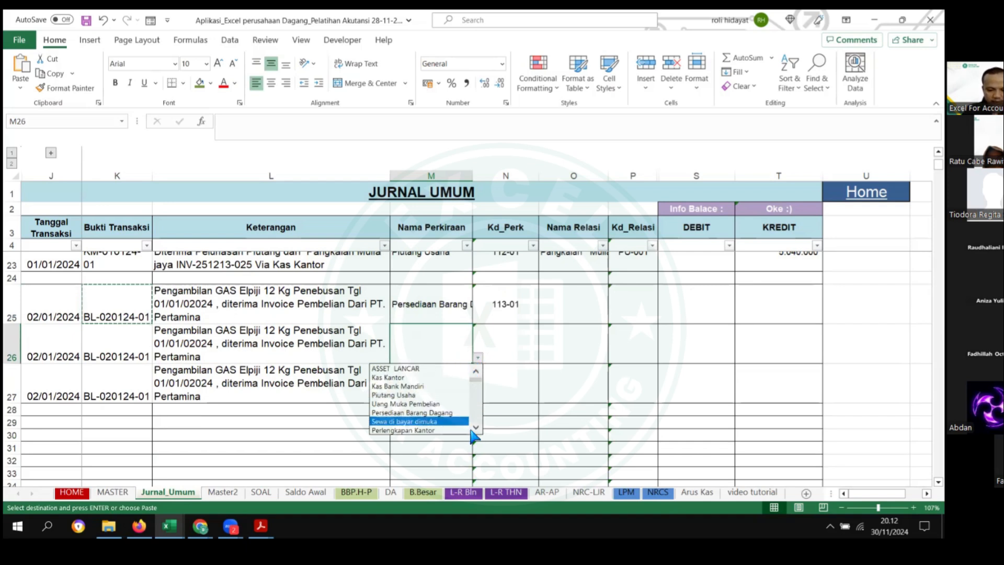
{"action": "scroll", "coordinate": [470, 426], "scroll_direction": "down", "scroll_amount": 2}
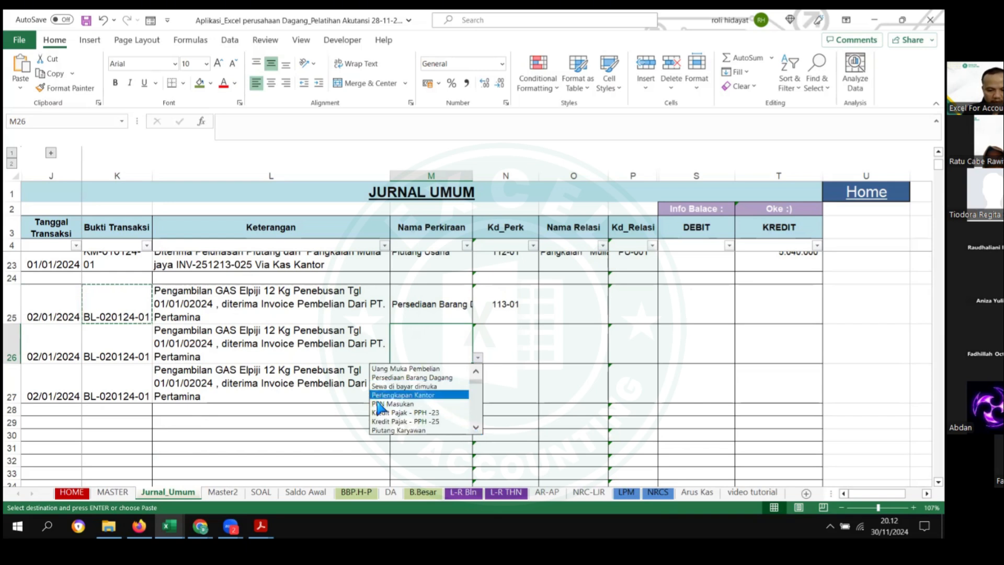
{"action": "left_click", "coordinate": [379, 404]}
Step: Choose Uang Muka Pembelian as the account of the third journal line, M27
{"action": "left_click", "coordinate": [436, 379]}
{"action": "left_click", "coordinate": [478, 398]}
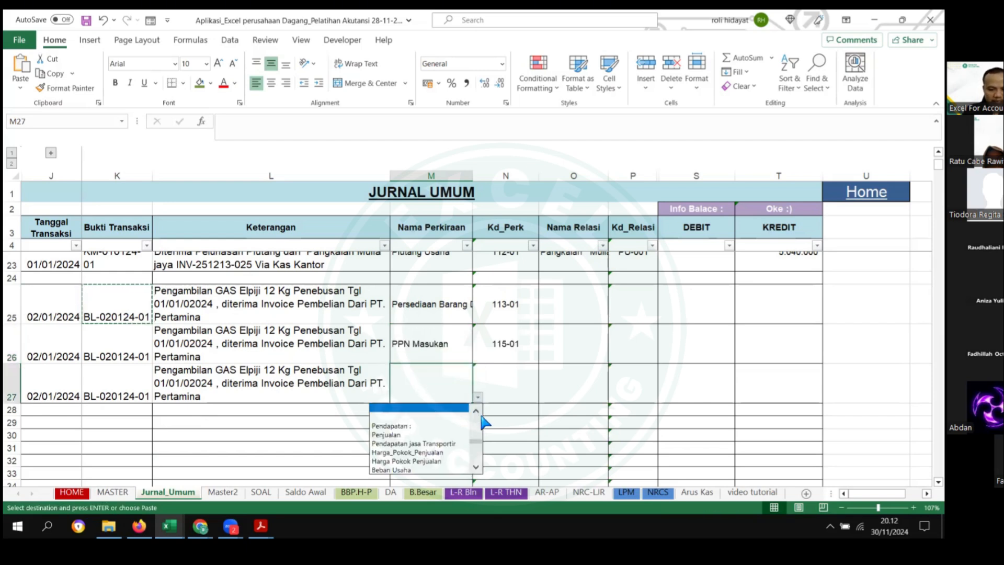
{"action": "scroll", "coordinate": [475, 438], "scroll_direction": "up", "scroll_amount": 3}
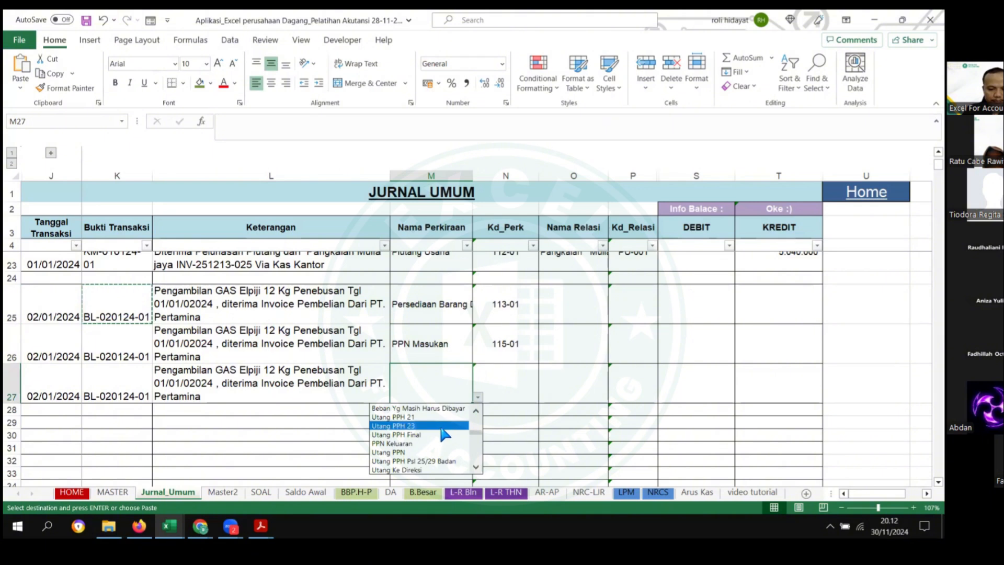
{"action": "scroll", "coordinate": [476, 429], "scroll_direction": "up", "scroll_amount": 3}
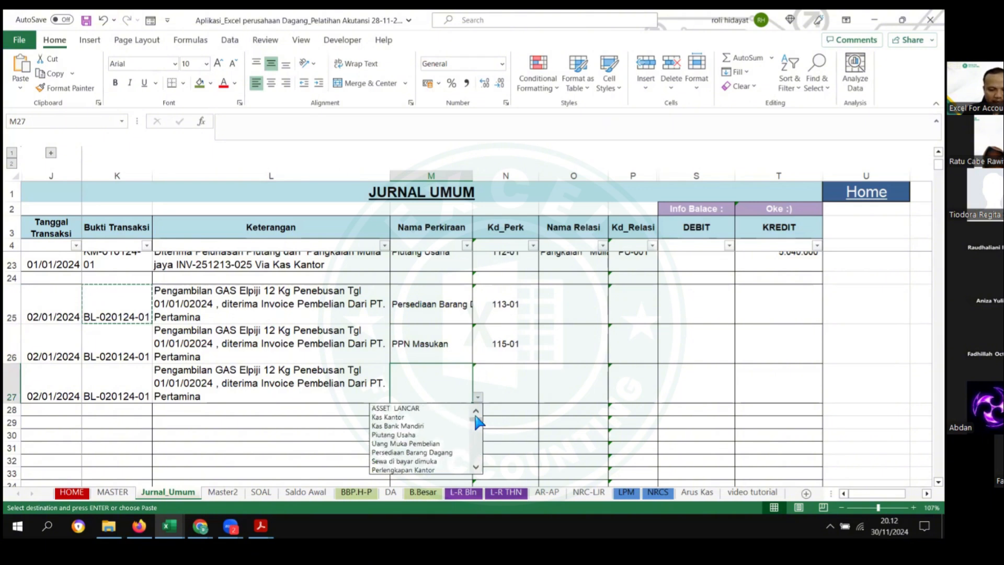
{"action": "left_click", "coordinate": [450, 421]}
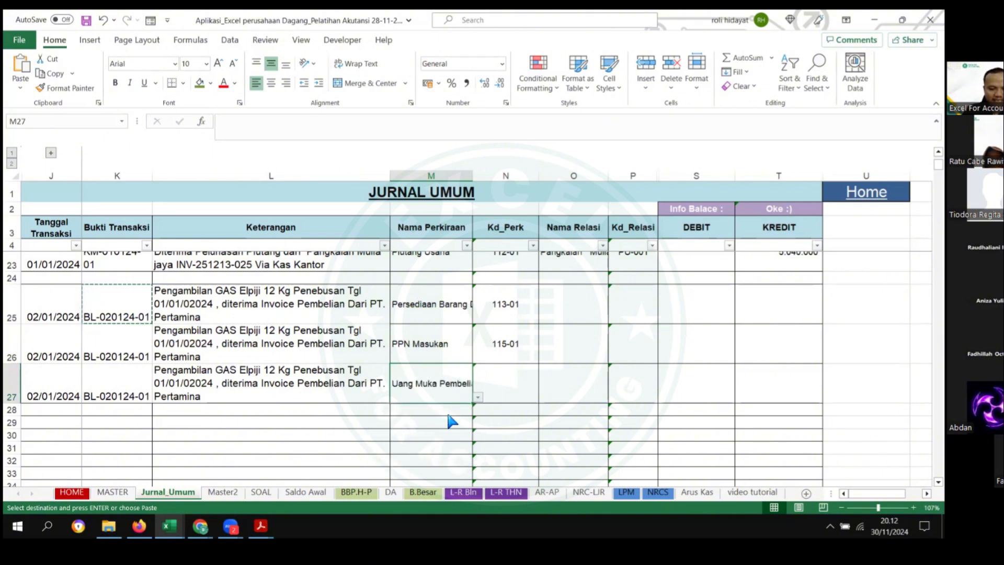
{"action": "left_click", "coordinate": [505, 306]}
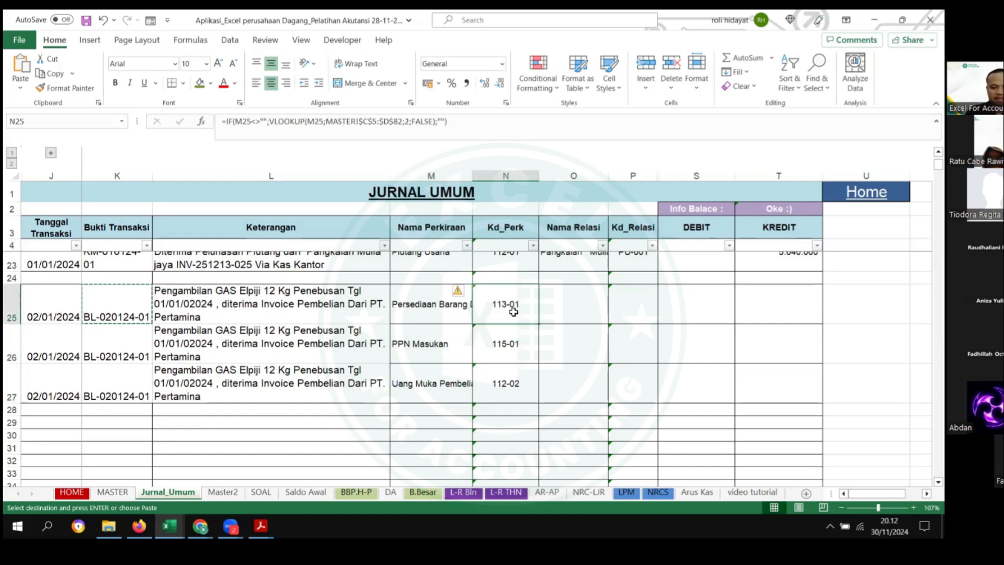
Step: Copy the advance payment's credit amount in T6 and paste it as a value into T27, the Uang Muka Pembelian line
{"action": "key", "text": "Right"}
{"action": "key", "text": "Right"}
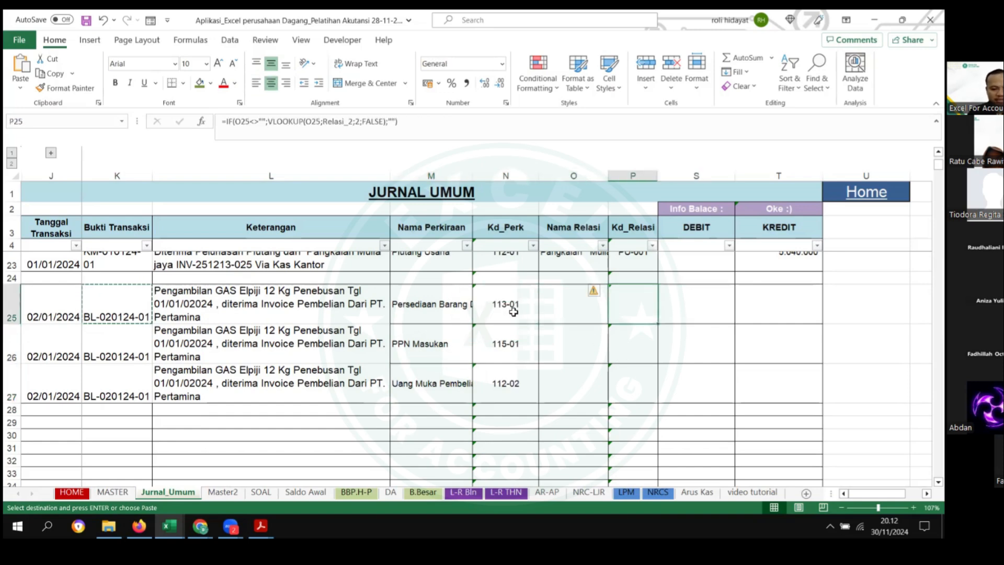
{"action": "scroll", "coordinate": [514, 312], "scroll_direction": "up", "scroll_amount": 6}
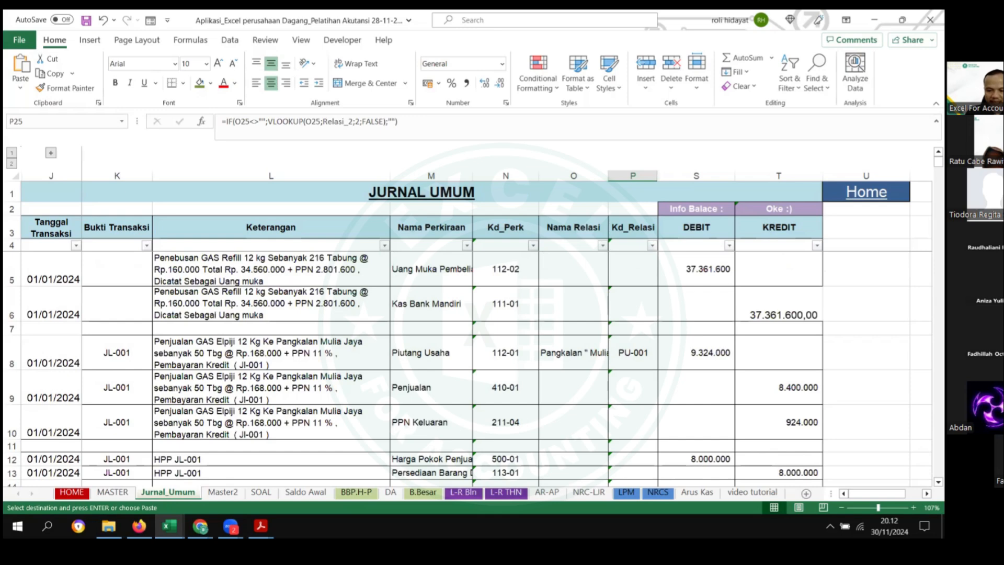
{"action": "left_click", "coordinate": [779, 314]}
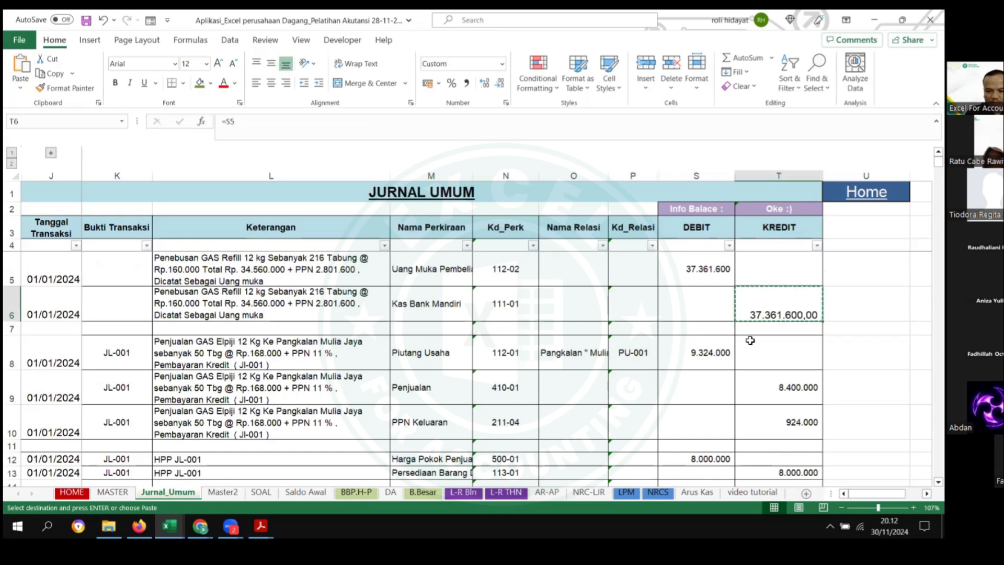
{"action": "scroll", "coordinate": [612, 369], "scroll_direction": "down", "scroll_amount": 4}
{"action": "scroll", "coordinate": [611, 369], "scroll_direction": "down", "scroll_amount": 3}
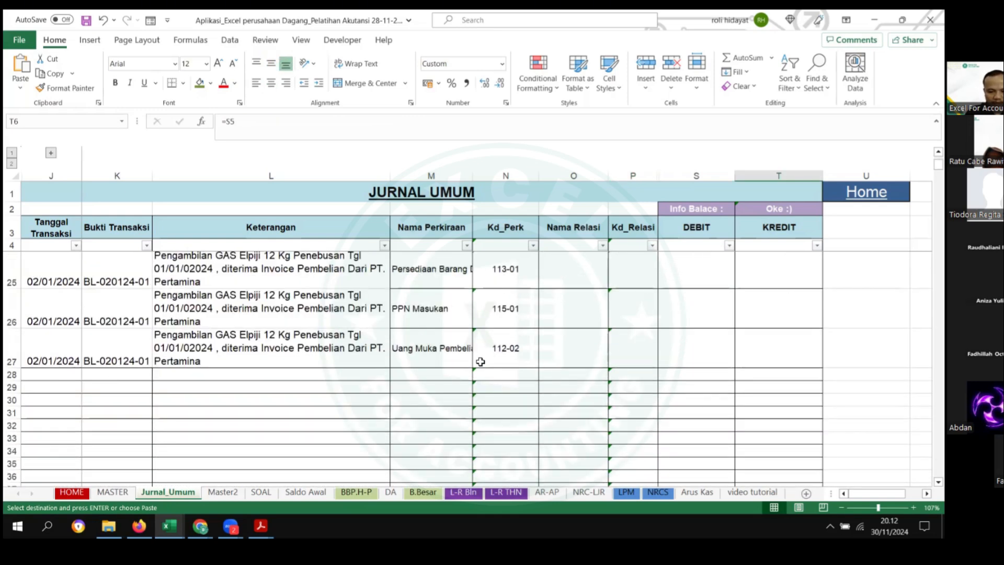
{"action": "left_click_drag", "start_coordinate": [486, 350], "coordinate": [588, 356]}
{"action": "left_click", "coordinate": [469, 360]}
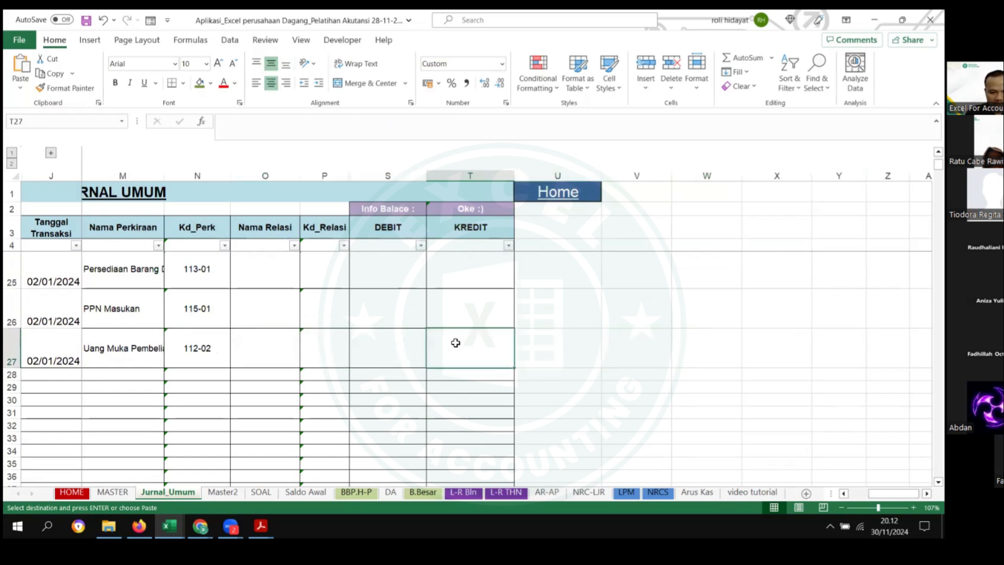
{"action": "right_click", "coordinate": [456, 341]}
{"action": "left_click", "coordinate": [499, 215]}
Step: Enter the formula =160000*216 as the debit amount of the Persediaan Barang Dagang line in S25
{"action": "left_click", "coordinate": [397, 271]}
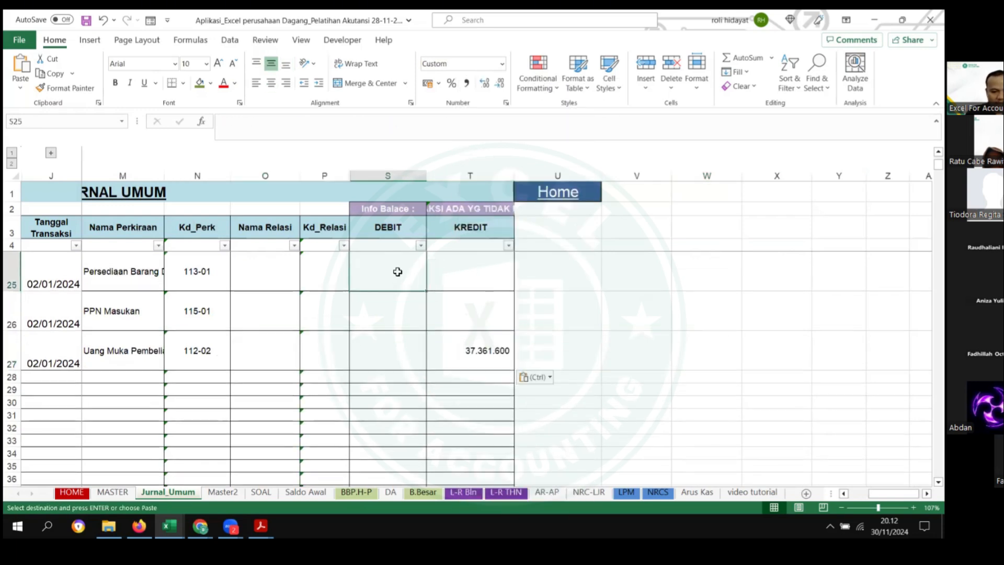
{"action": "key", "text": "Left"}
{"action": "key", "text": "Left"}
{"action": "key", "text": "Left"}
{"action": "key", "text": "Left"}
{"action": "key", "text": "Left"}
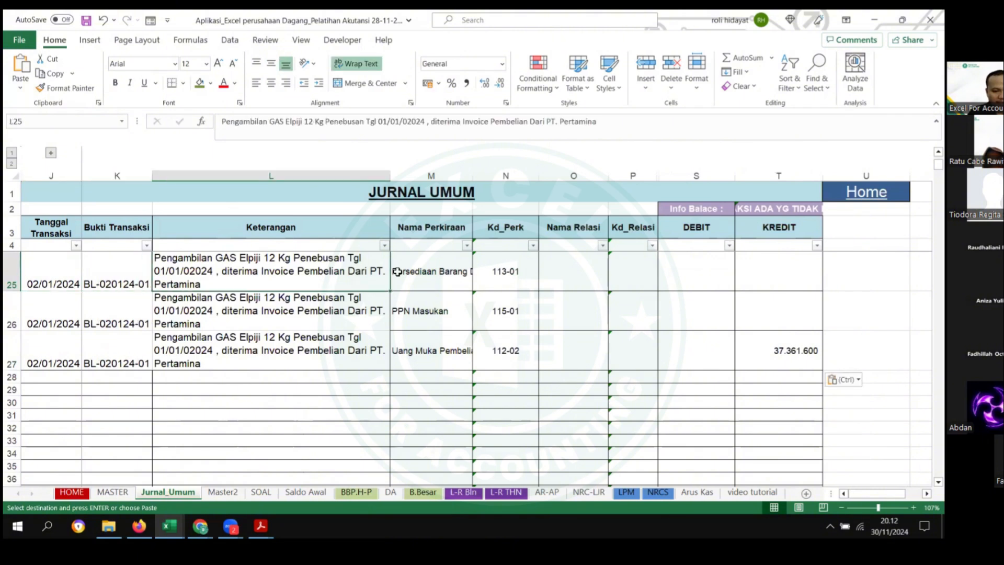
{"action": "key", "text": "Right"}
{"action": "key", "text": "Right"}
{"action": "key", "text": "Right"}
{"action": "key", "text": "Right"}
{"action": "key", "text": "Right"}
{"action": "key", "text": "Right"}
{"action": "key", "text": "Right"}
{"action": "key", "text": "Left"}
{"action": "key", "text": "Left"}
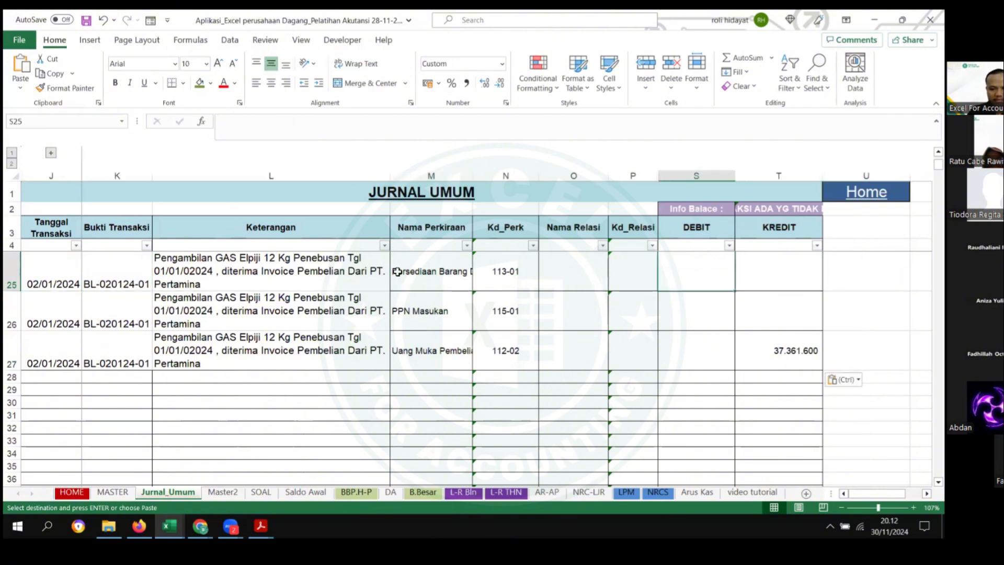
{"action": "type", "text": "=160000*216"}
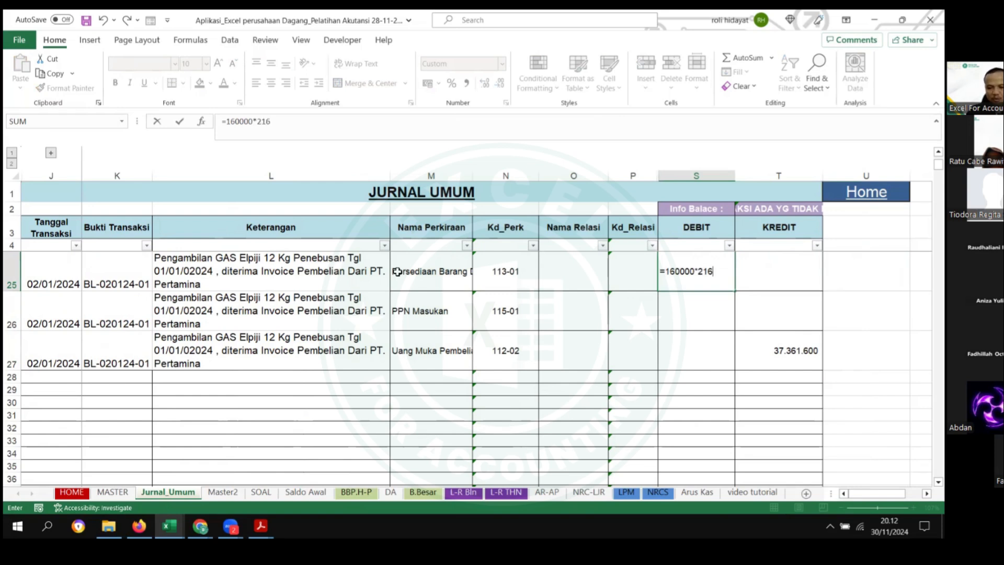
{"action": "key", "text": "Return"}
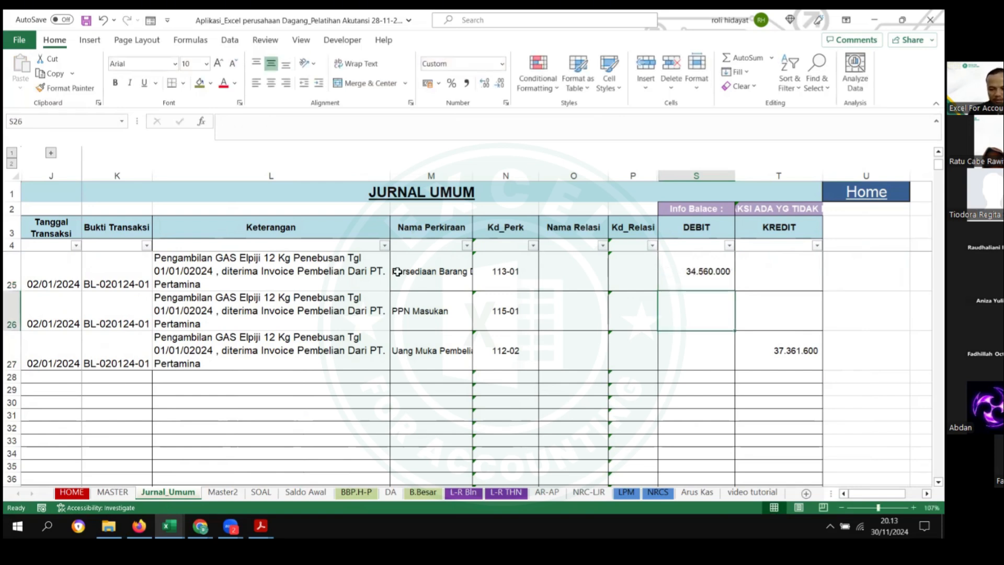
Step: Enter the formula =S25*11% as the debit amount of the PPN Masukan line in S26
{"action": "type", "text": "="}
{"action": "key", "text": "Up"}
{"action": "type", "text": "*1"}
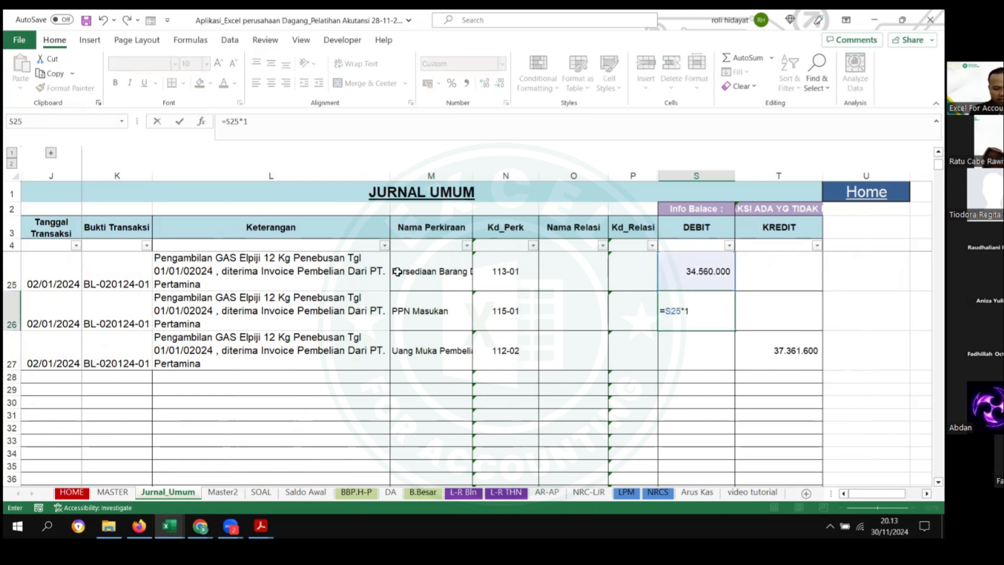
{"action": "type", "text": "1%"}
{"action": "key", "text": "Return"}
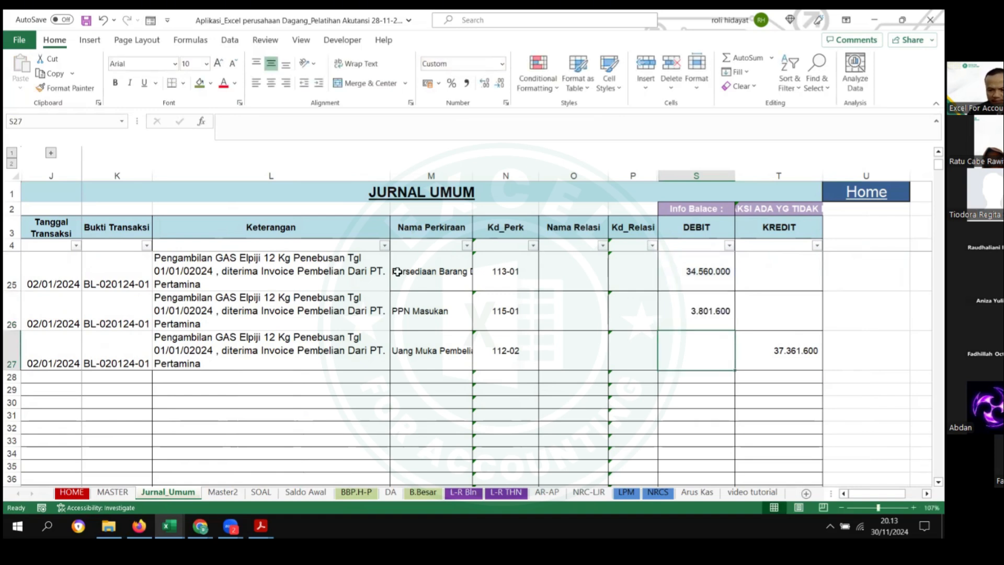
Step: Check the sum of debits S25 and S26 against the credit in T27 and consult the advance purchase description in L6
{"action": "key", "text": "Right"}
{"action": "key", "text": "Right"}
{"action": "key", "text": "Right"}
{"action": "key", "text": "Left"}
{"action": "key", "text": "Left"}
{"action": "key", "text": "Up"}
{"action": "key", "text": "Left"}
{"action": "key", "text": "Up"}
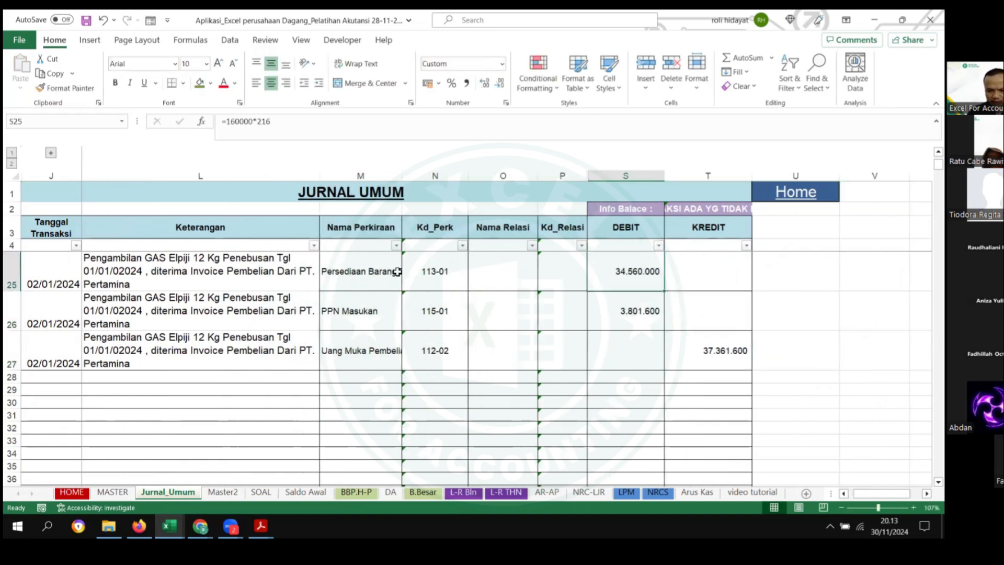
{"action": "key", "text": "shift+Down"}
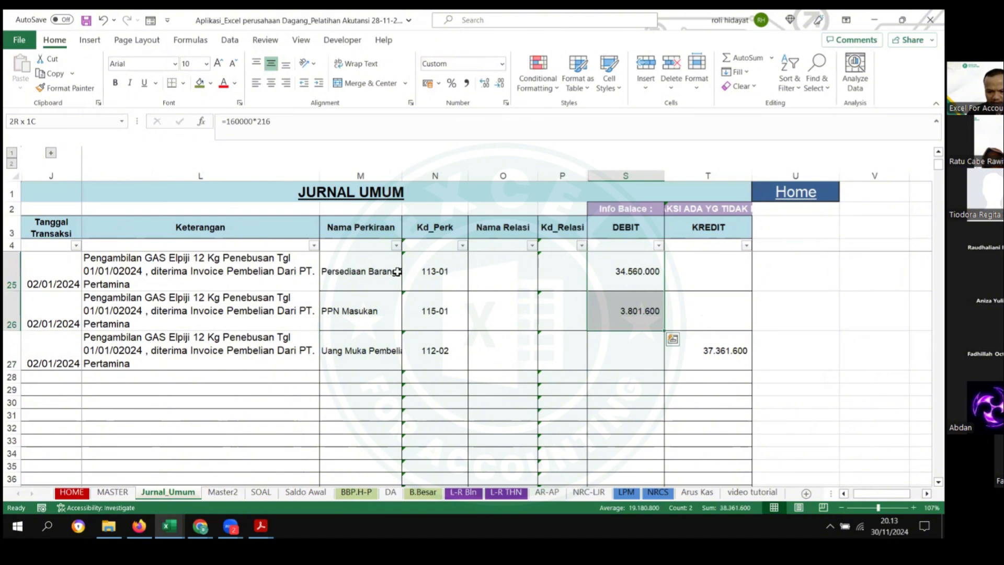
{"action": "scroll", "coordinate": [349, 343], "scroll_direction": "up", "scroll_amount": 7}
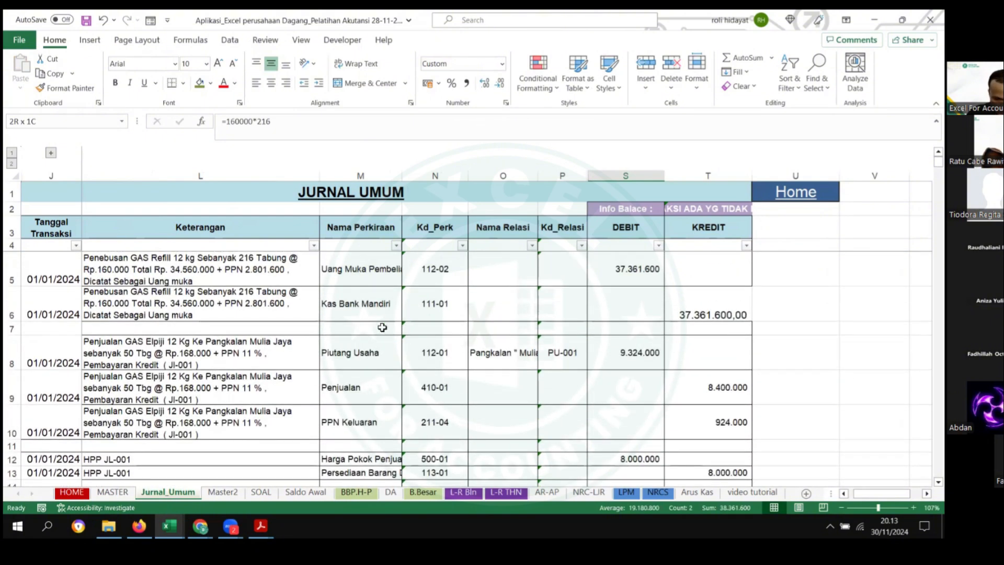
{"action": "left_click", "coordinate": [271, 298]}
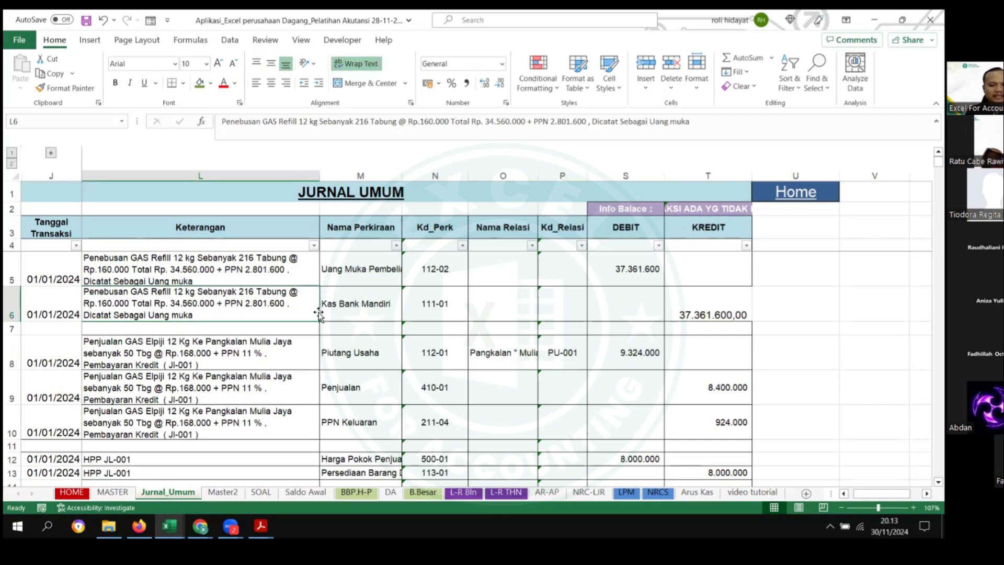
Step: Enter the unit price 160.000 in U6 and the quantity 216 in V6 beside the advance purchase entry
{"action": "key", "text": "Right"}
{"action": "key", "text": "Right"}
{"action": "key", "text": "Right"}
{"action": "key", "text": "Right"}
{"action": "key", "text": "Right"}
{"action": "key", "text": "Right"}
{"action": "key", "text": "Right"}
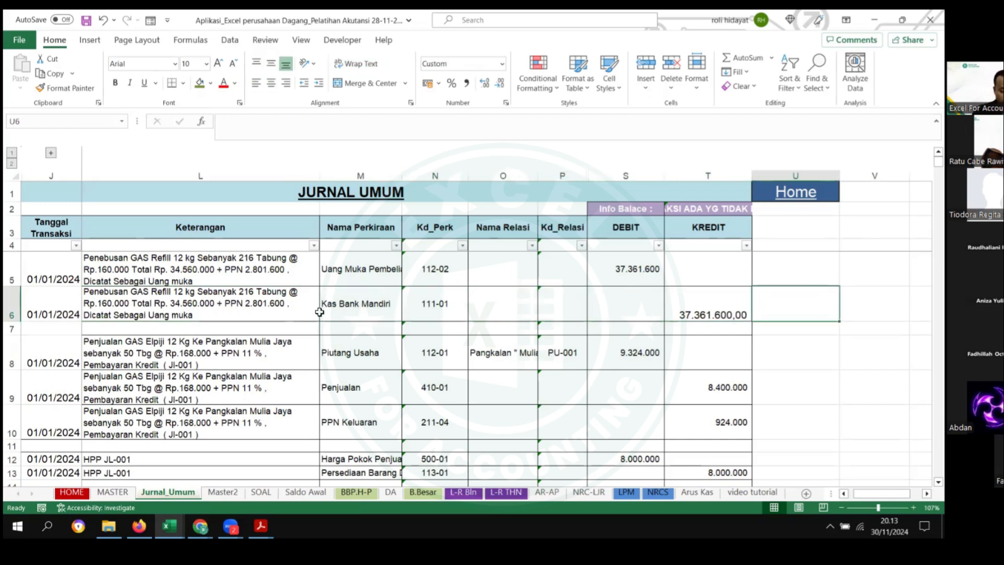
{"action": "type", "text": "16"}
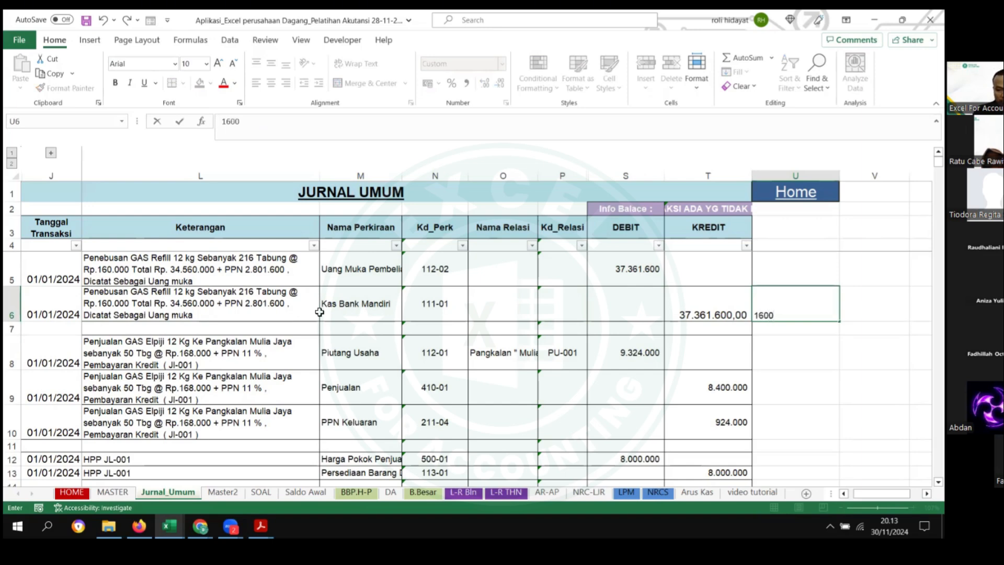
{"action": "type", "text": "0.000"}
{"action": "key", "text": "Right"}
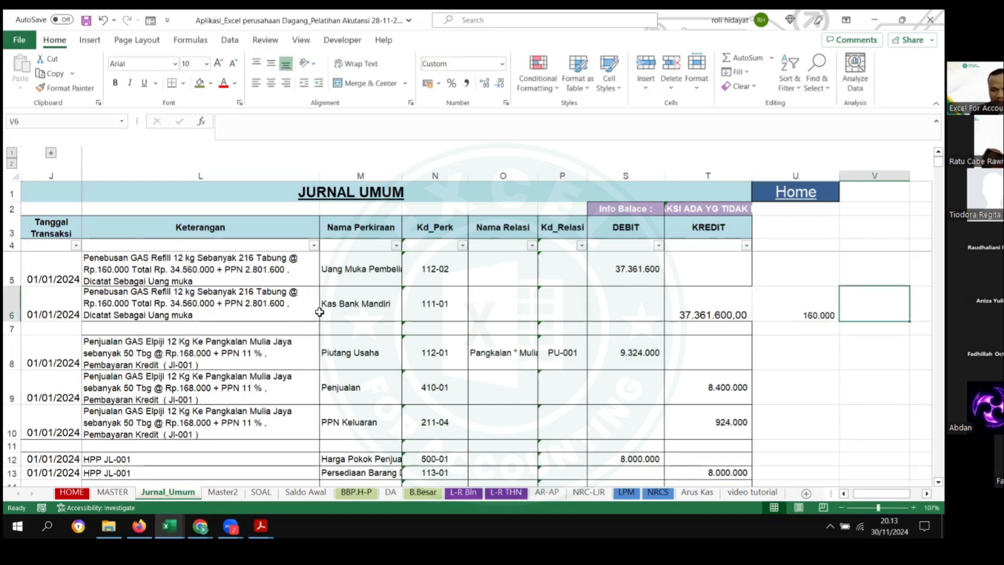
{"action": "type", "text": "2"}
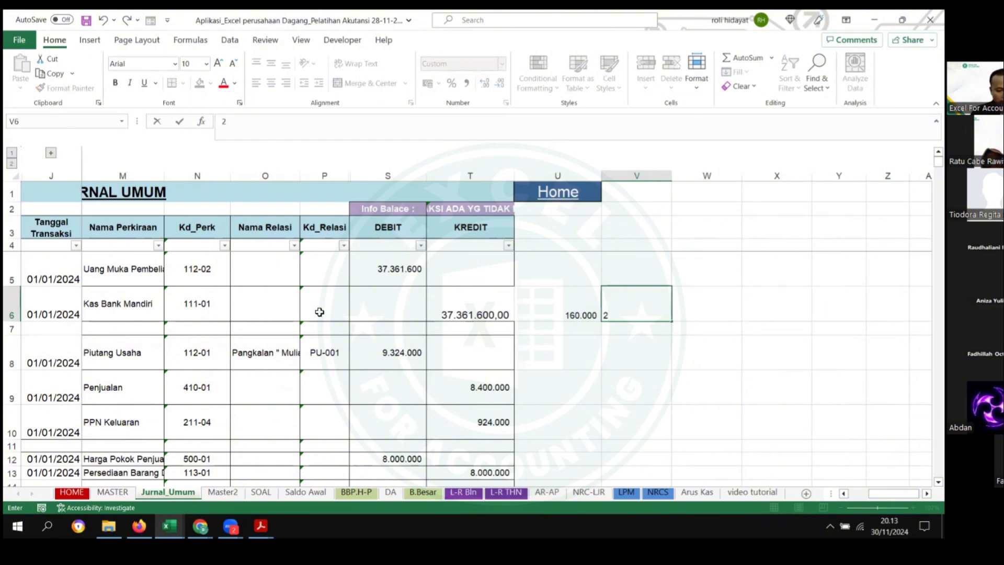
{"action": "type", "text": "16"}
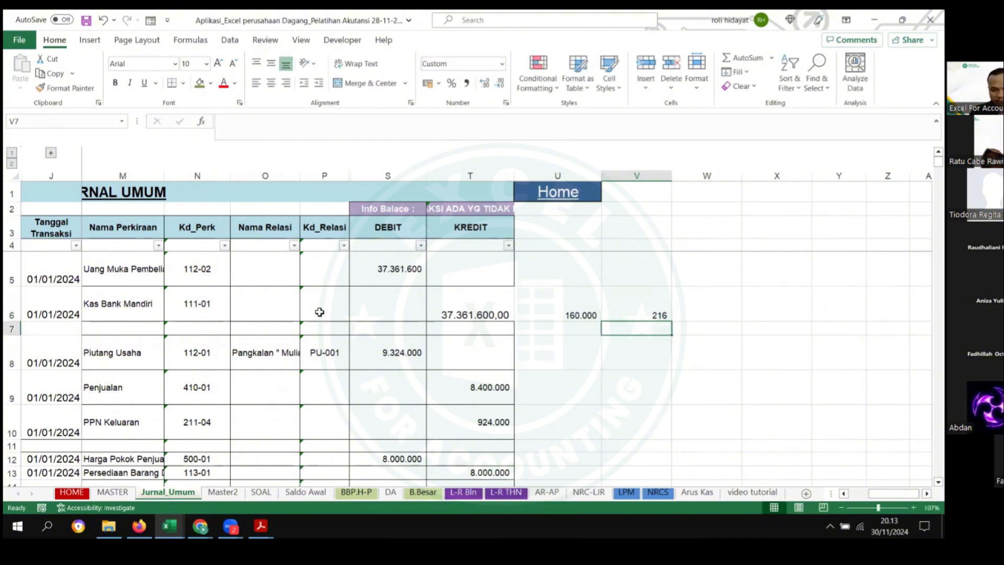
Step: Consult the description in L6 again and calculate price times quantity in W6 with =U6*V6
{"action": "key", "text": "Left"}
{"action": "key", "text": "Home"}
{"action": "key", "text": "Right"}
{"action": "key", "text": "Right"}
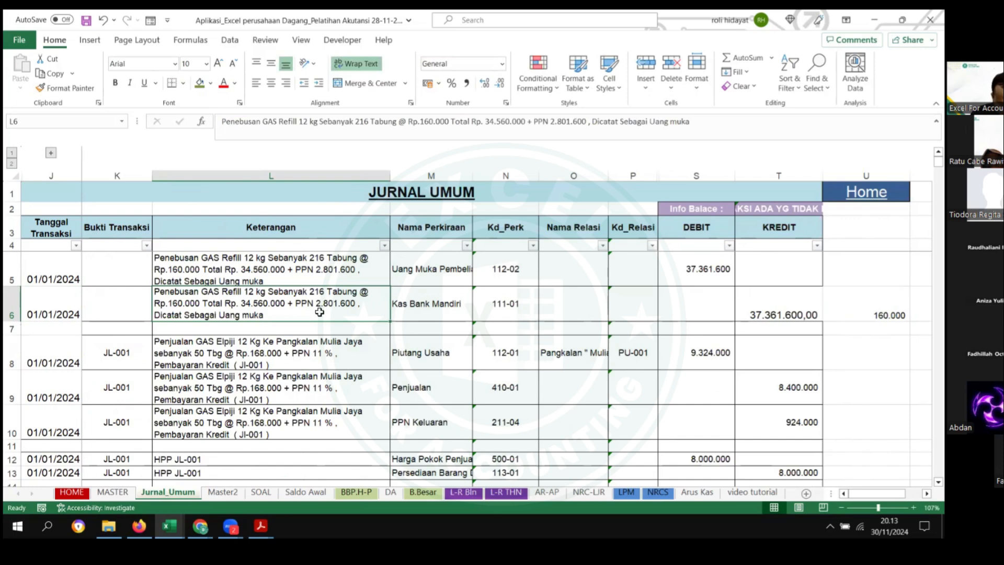
{"action": "key", "text": "Right"}
{"action": "key", "text": "Right"}
{"action": "key", "text": "Right"}
{"action": "key", "text": "Right"}
{"action": "key", "text": "Right"}
{"action": "key", "text": "Right"}
{"action": "key", "text": "Right"}
{"action": "key", "text": "Right"}
{"action": "key", "text": "Right"}
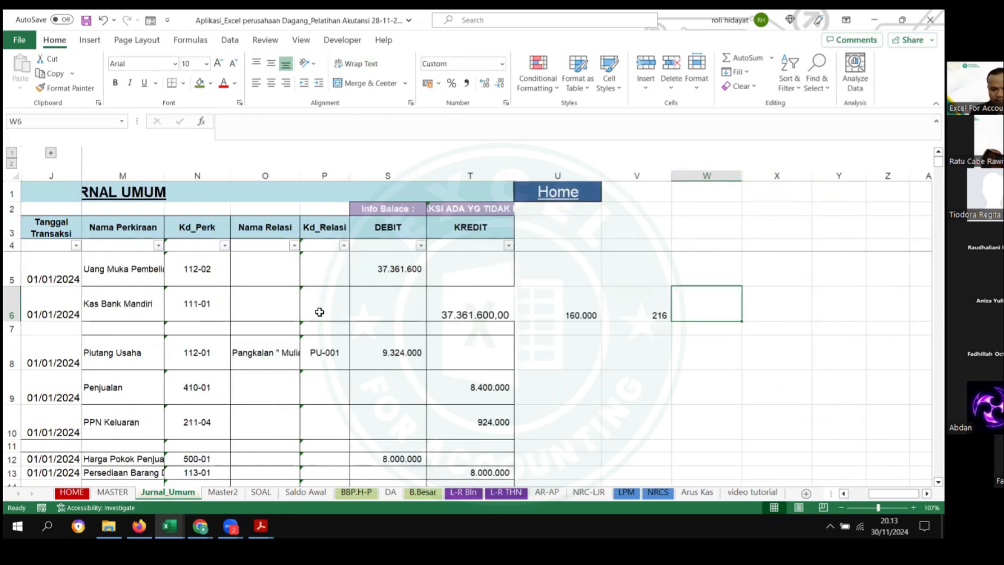
{"action": "type", "text": "="}
{"action": "key", "text": "Left"}
{"action": "key", "text": "Left"}
{"action": "type", "text": "+"}
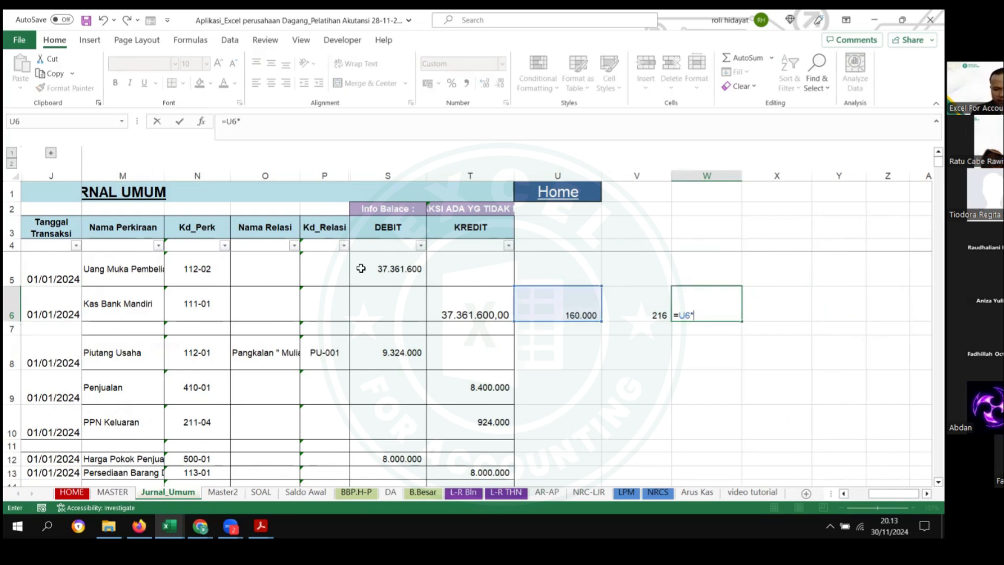
{"action": "key", "text": "Left"}
{"action": "key", "text": "Return"}
Step: Calculate the 11% PPN on the purchase amount in W7 with =W6*11%
{"action": "type", "text": "="}
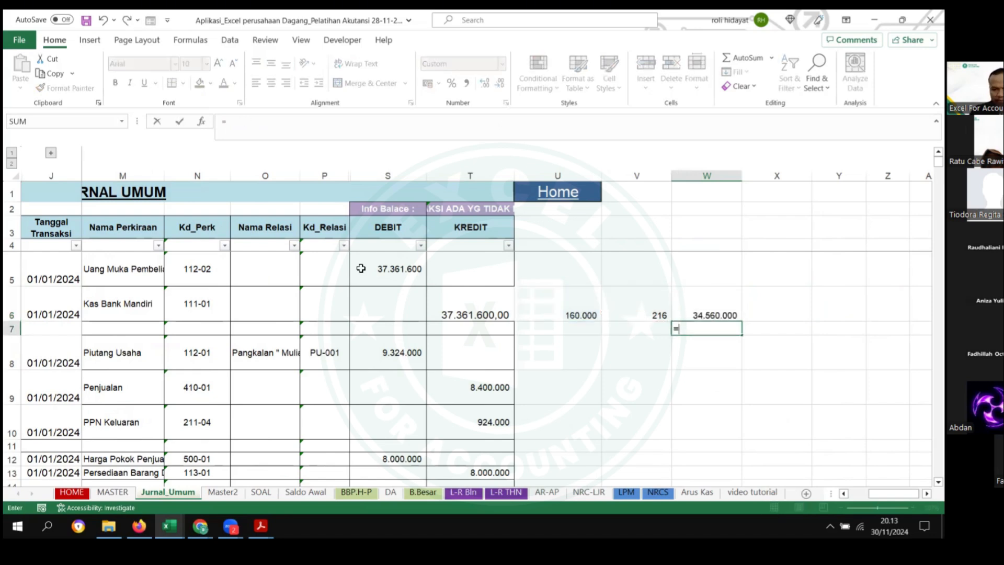
{"action": "key", "text": "Up"}
{"action": "type", "text": "*"}
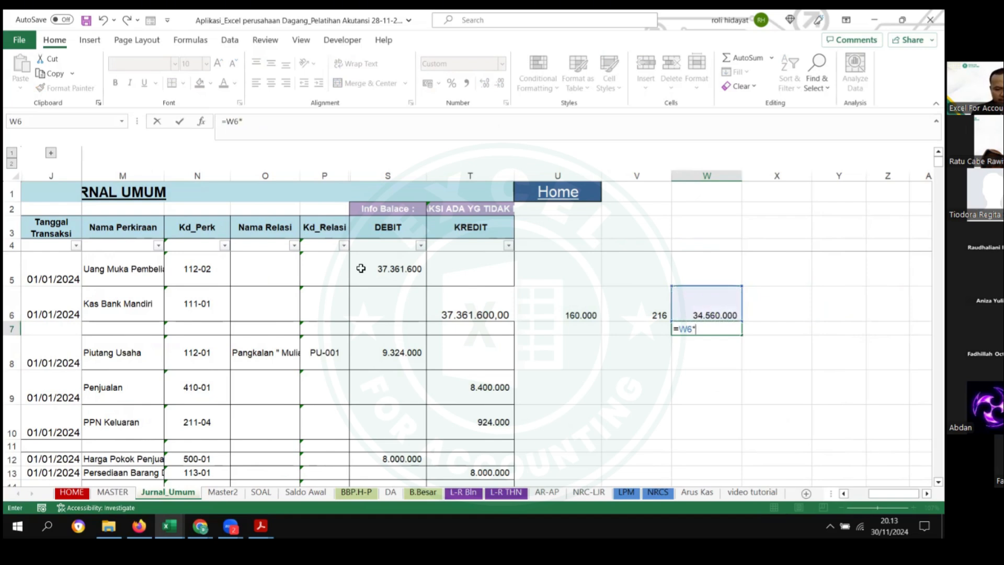
{"action": "key", "text": "Return"}
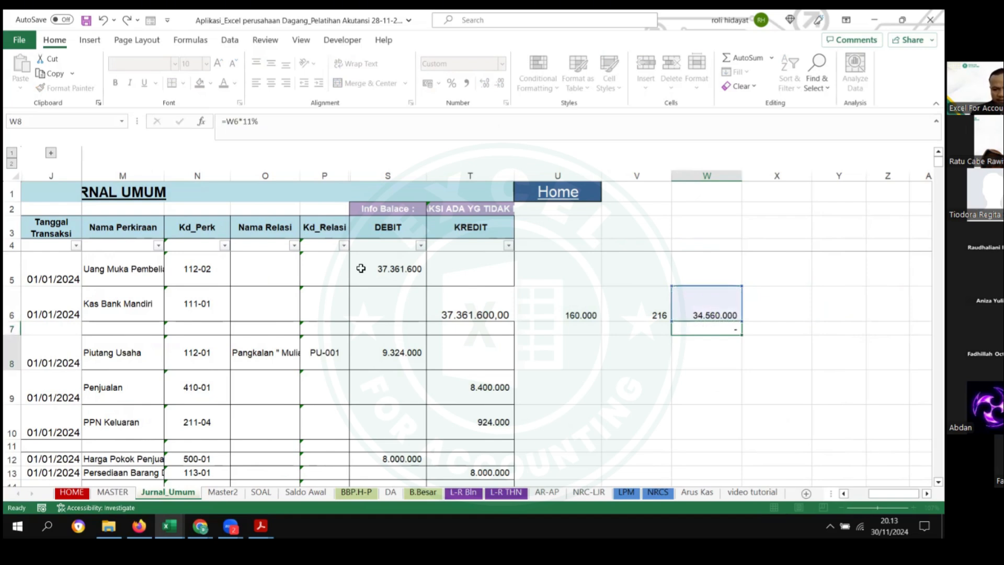
Step: Add the purchase amount in W6 and the PPN in W7 to get the total in W8
{"action": "type", "text": "="}
{"action": "key", "text": "Up"}
{"action": "key", "text": "Up"}
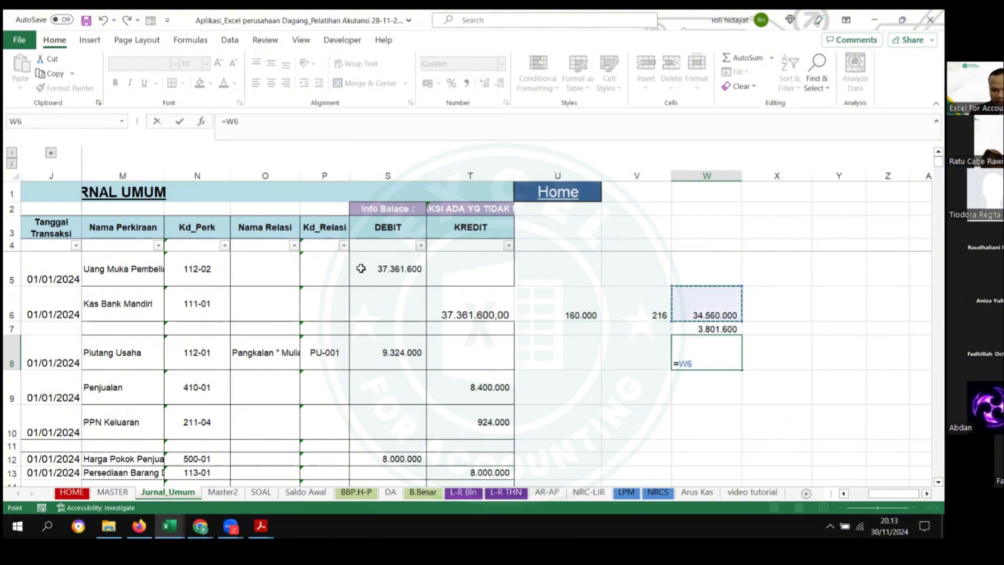
{"action": "type", "text": "+"}
{"action": "key", "text": "Up"}
{"action": "key", "text": "Return"}
Step: Correct the PPN amount in the description of the Kas Bank Mandiri line, L6, to 3.801.600
{"action": "key", "text": "Up"}
{"action": "key", "text": "Up"}
{"action": "key", "text": "Up"}
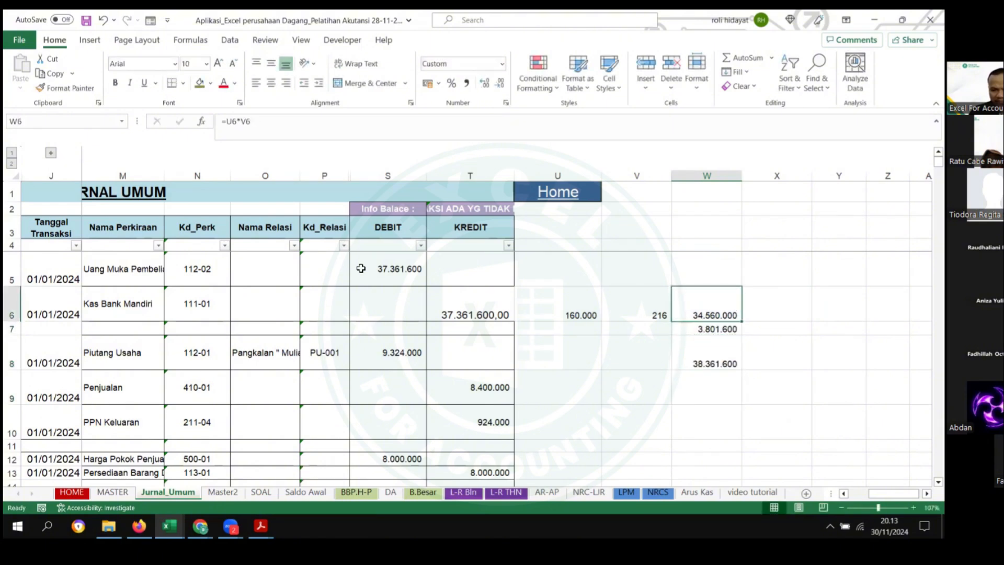
{"action": "key", "text": "Left"}
{"action": "key", "text": "Left"}
{"action": "key", "text": "Left"}
{"action": "key", "text": "Left"}
{"action": "key", "text": "Left"}
{"action": "key", "text": "Left"}
{"action": "key", "text": "Left"}
{"action": "key", "text": "Left"}
{"action": "key", "text": "Left"}
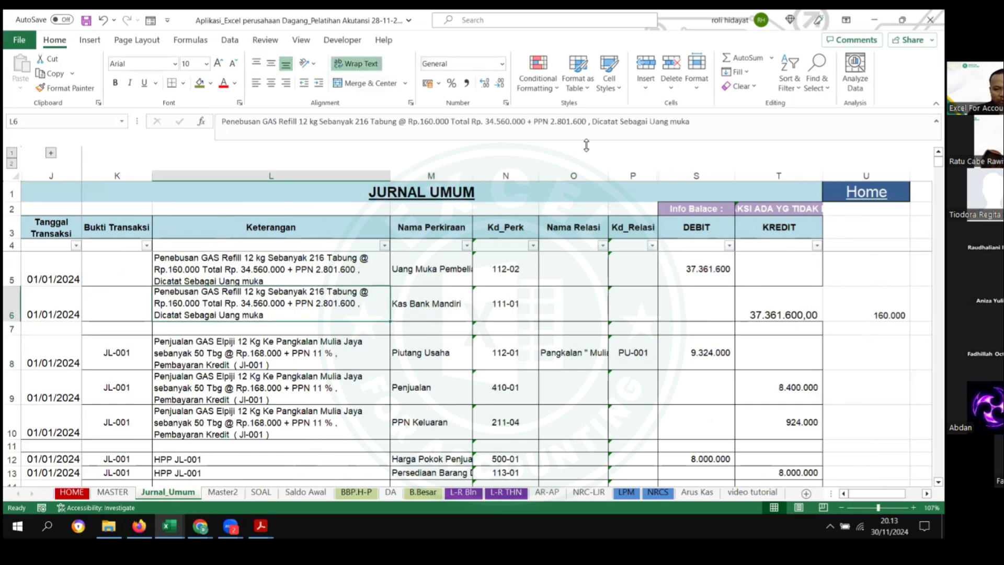
{"action": "left_click", "coordinate": [557, 121]}
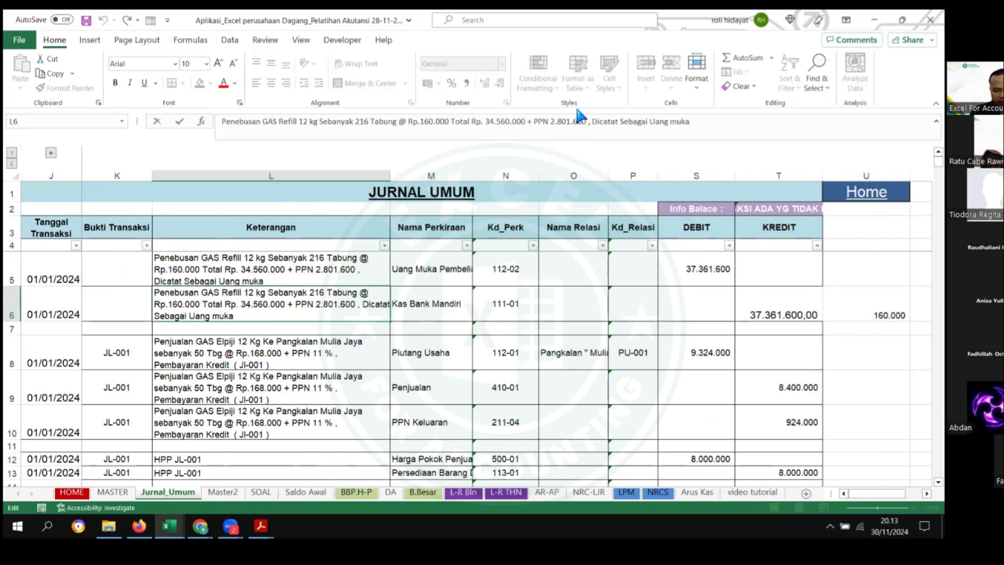
{"action": "key", "text": "BackSpace"}
{"action": "type", "text": "3"}
{"action": "left_click", "coordinate": [406, 313]}
Step: Correct the PPN amount in the description of the Uang Muka Pembelian line, L5, to 3.801.600
{"action": "double_click", "coordinate": [316, 271]}
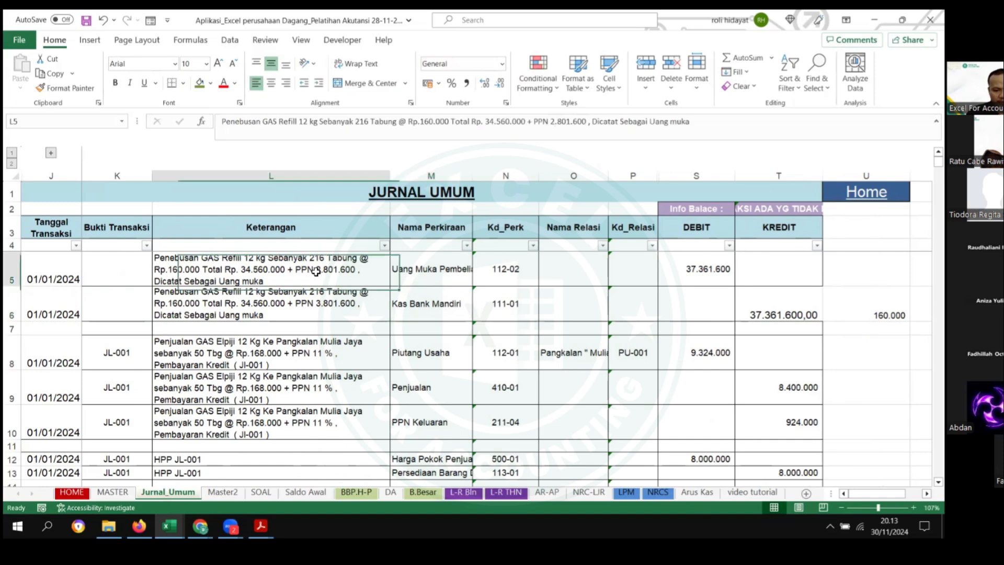
{"action": "key", "text": "BackSpace"}
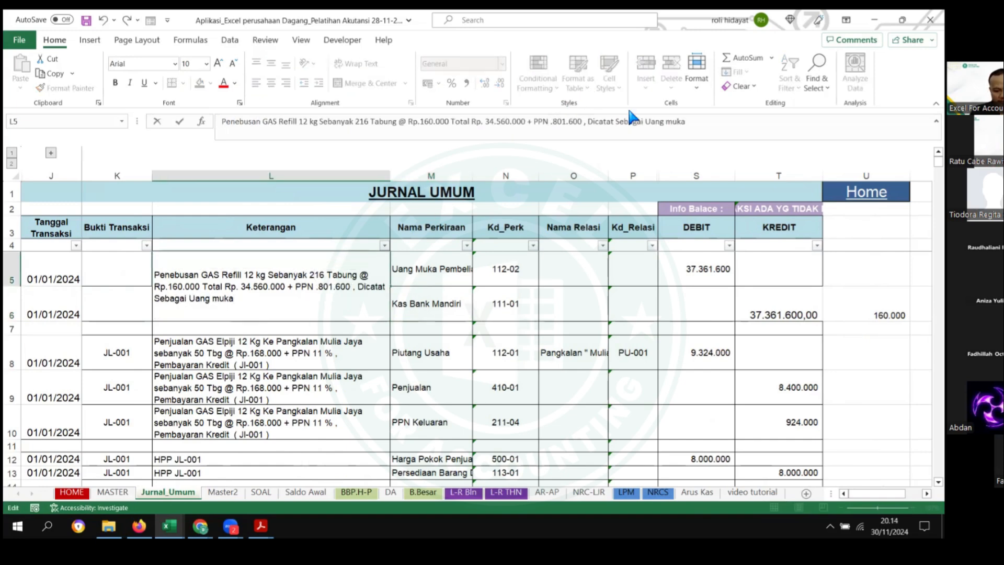
{"action": "type", "text": "3"}
{"action": "key", "text": "Return"}
Step: Copy the total in W8 and paste it as a value into the Uang Muka Pembelian debit, S5
{"action": "key", "text": "Right"}
{"action": "key", "text": "Right"}
{"action": "key", "text": "Right"}
{"action": "key", "text": "Right"}
{"action": "key", "text": "Right"}
{"action": "key", "text": "Right"}
{"action": "key", "text": "Right"}
{"action": "key", "text": "Right"}
{"action": "key", "text": "Right"}
{"action": "key", "text": "Right"}
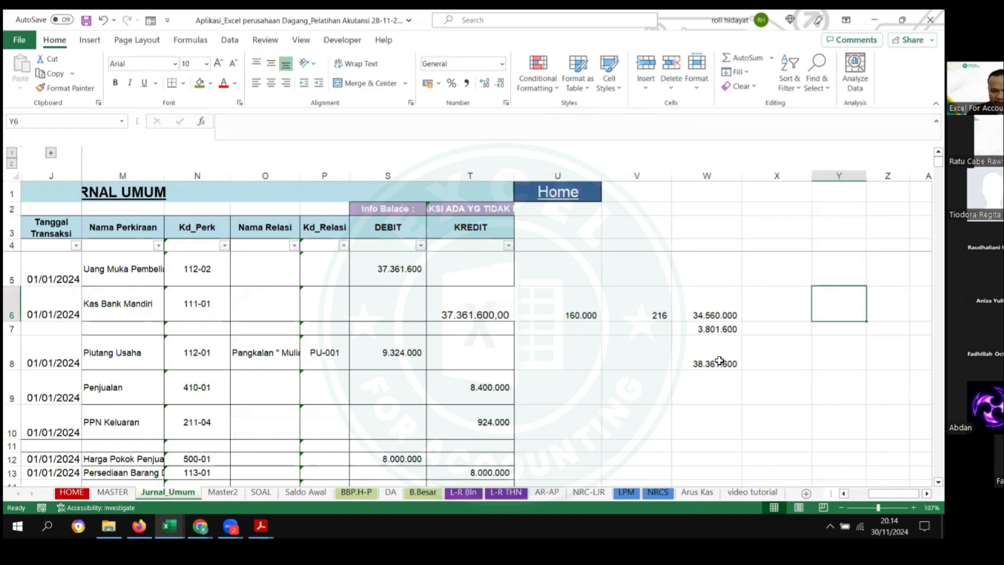
{"action": "left_click", "coordinate": [720, 361]}
{"action": "key", "text": "ctrl+c"}
{"action": "left_click", "coordinate": [398, 270]}
{"action": "right_click", "coordinate": [397, 269]}
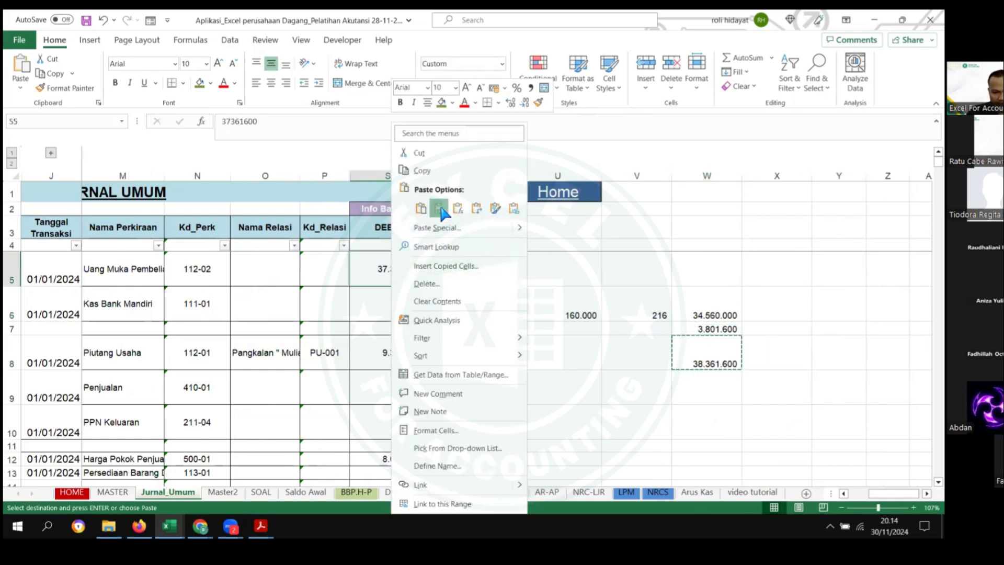
{"action": "left_click", "coordinate": [440, 209]}
Step: Copy the S5 amount and paste it as a value into the credits of Kas Bank Mandiri, T6, and Uang Muka Pembelian, T27
{"action": "key", "text": "ctrl+c"}
{"action": "right_click", "coordinate": [473, 313]}
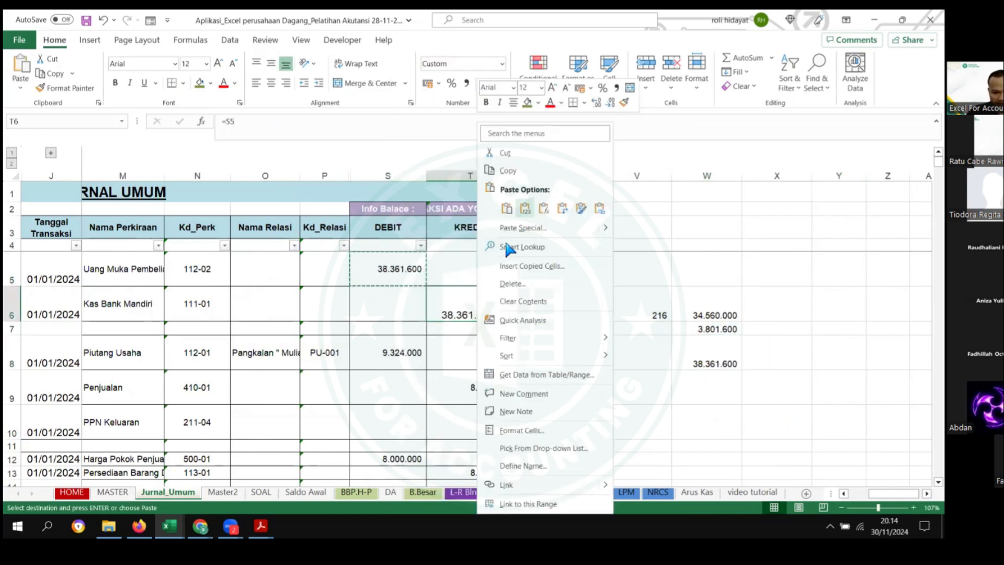
{"action": "left_click", "coordinate": [525, 210]}
{"action": "scroll", "coordinate": [500, 396], "scroll_direction": "down", "scroll_amount": 2}
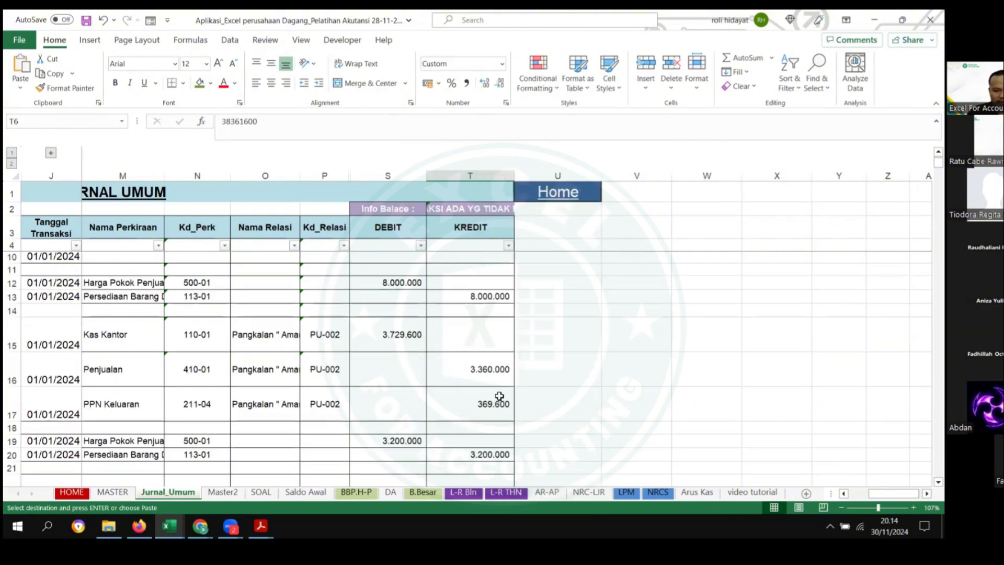
{"action": "scroll", "coordinate": [499, 396], "scroll_direction": "down", "scroll_amount": 5}
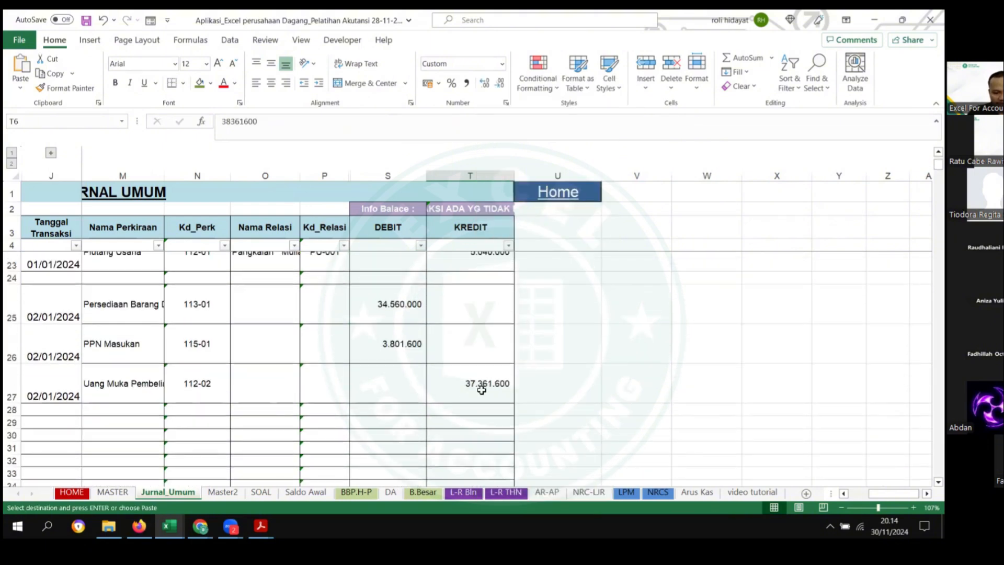
{"action": "right_click", "coordinate": [481, 389]}
{"action": "left_click", "coordinate": [533, 210]}
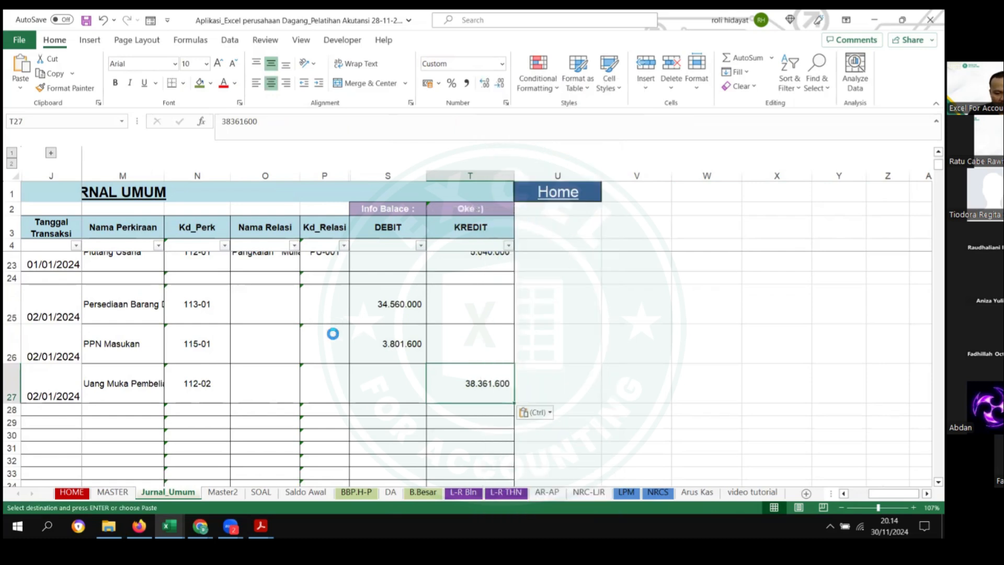
Step: Check the Persediaan and PPN Masukan debit formulas in S25 and S26, the balance indicator and the purchase entry's rows
{"action": "scroll", "coordinate": [332, 333], "scroll_direction": "up", "scroll_amount": 1}
{"action": "double_click", "coordinate": [399, 341]}
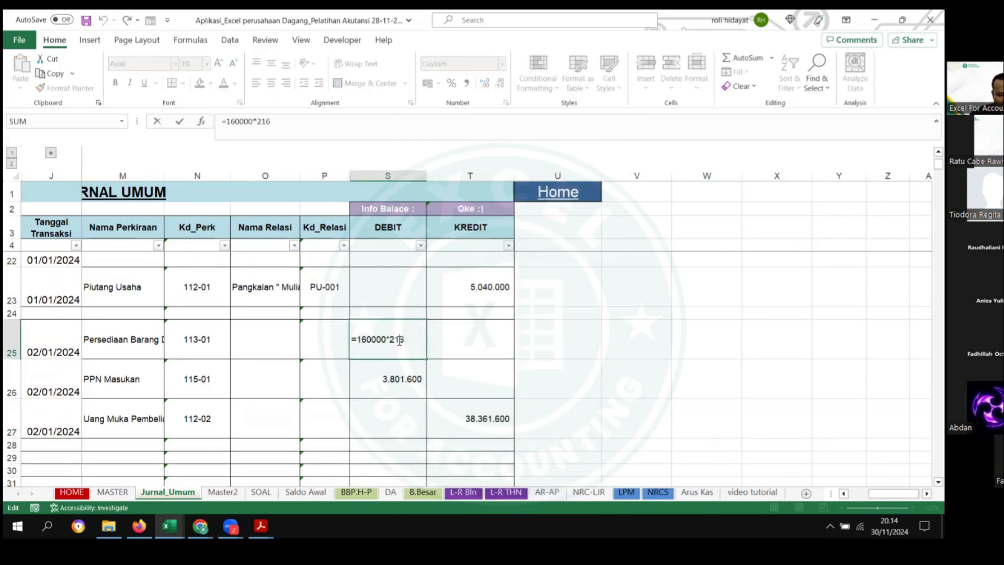
{"action": "key", "text": "Escape"}
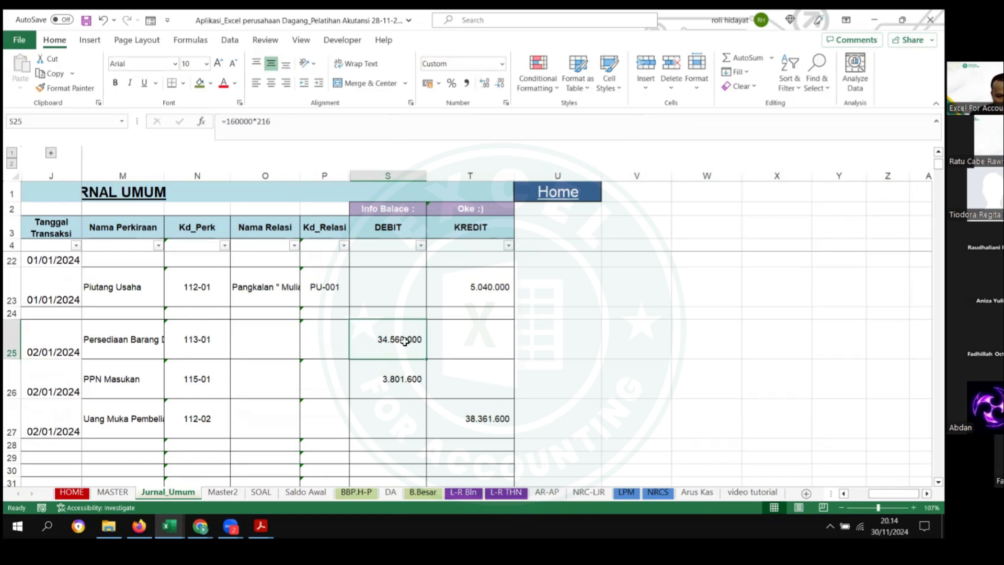
{"action": "double_click", "coordinate": [400, 379]}
{"action": "key", "text": "Escape"}
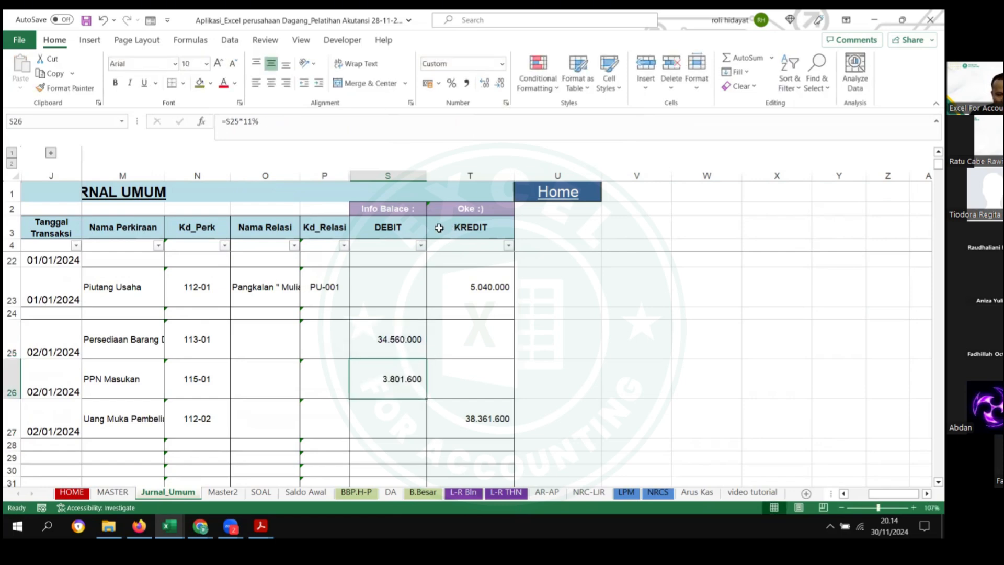
{"action": "left_click_drag", "start_coordinate": [415, 207], "coordinate": [487, 207]}
{"action": "left_click_drag", "start_coordinate": [241, 420], "coordinate": [9, 408]}
{"action": "scroll", "coordinate": [358, 382], "scroll_direction": "down", "scroll_amount": 1}
{"action": "scroll", "coordinate": [355, 377], "scroll_direction": "up", "scroll_amount": 1}
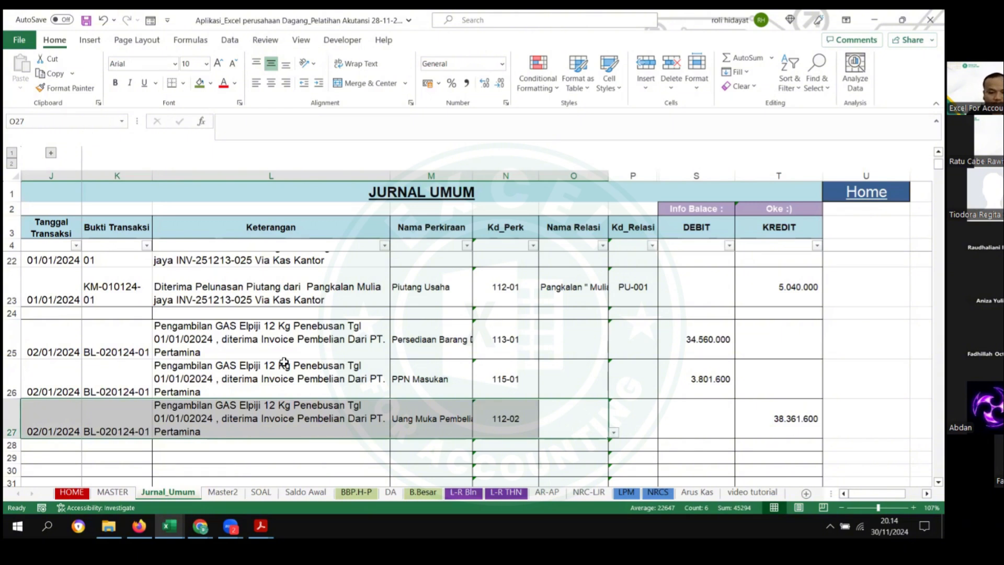
Step: Copy the date, voucher number and description in J25:L25 to F8 on the Transaksi sheet of the stok workbook
{"action": "left_click_drag", "start_coordinate": [57, 346], "coordinate": [296, 355]}
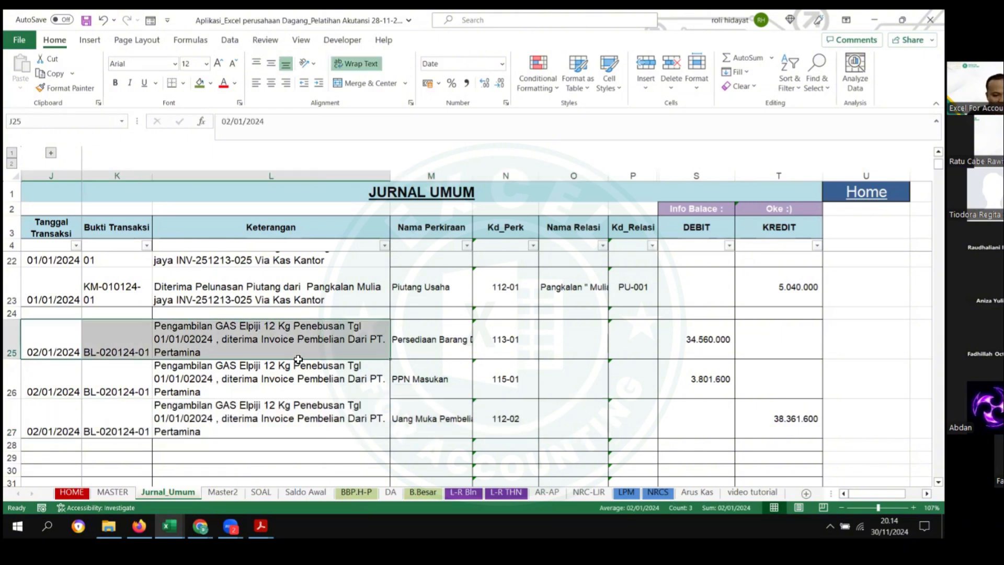
{"action": "key", "text": "ctrl+c"}
{"action": "mouse_move", "coordinate": [169, 526]}
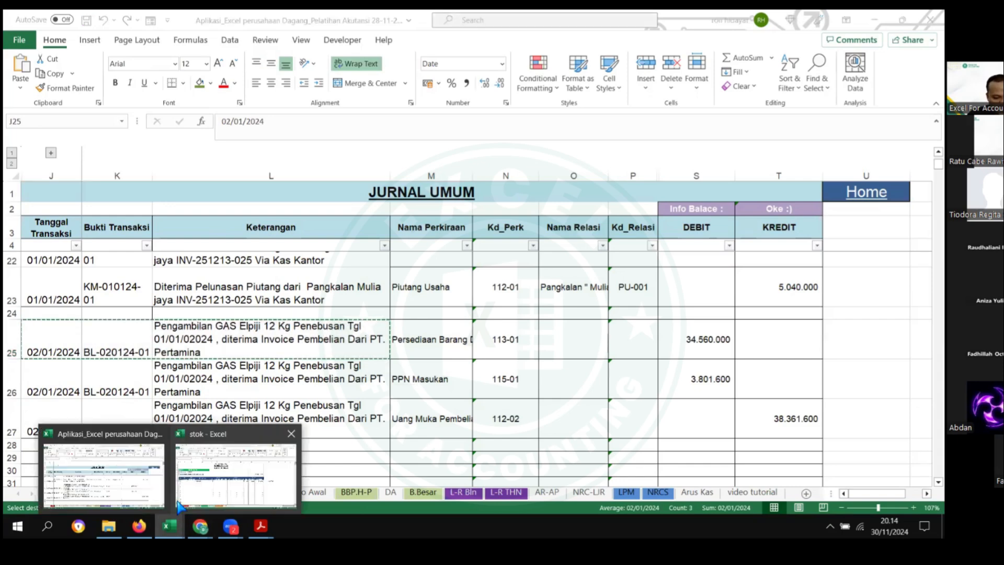
{"action": "left_click", "coordinate": [248, 488]}
{"action": "left_click", "coordinate": [175, 492]}
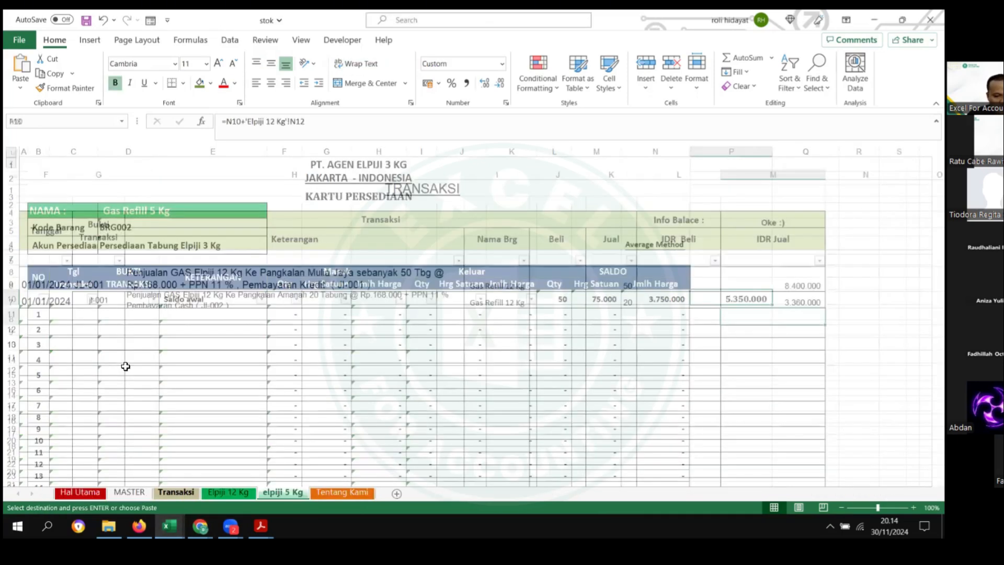
{"action": "left_click", "coordinate": [58, 317]}
{"action": "key", "text": "ctrl+v"}
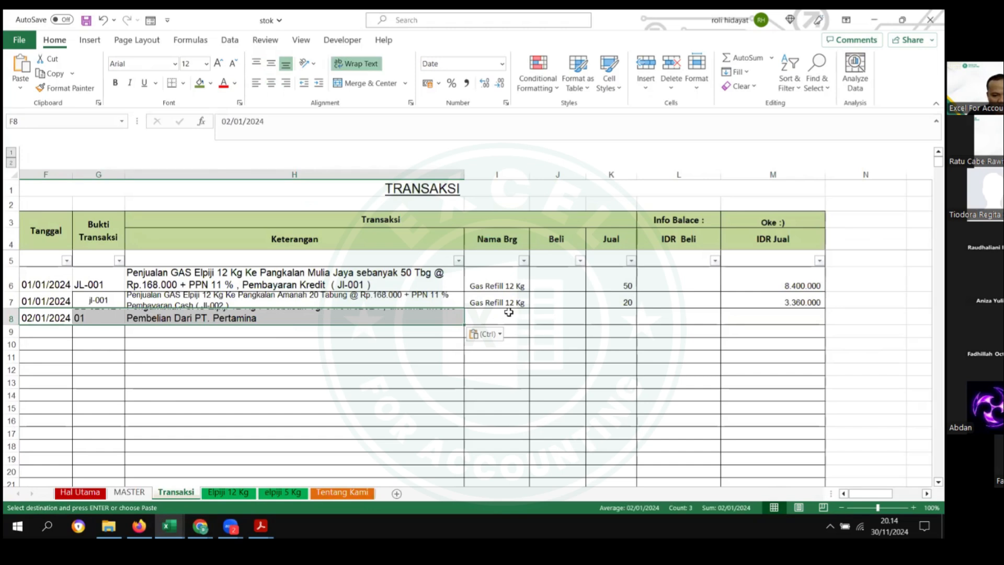
Step: Copy the item name Gas Refill 12 Kg from I7 to the purchase row's Nama Brg cell, I8
{"action": "left_click", "coordinate": [510, 316]}
{"action": "left_click", "coordinate": [516, 303]}
{"action": "key", "text": "ctrl+c"}
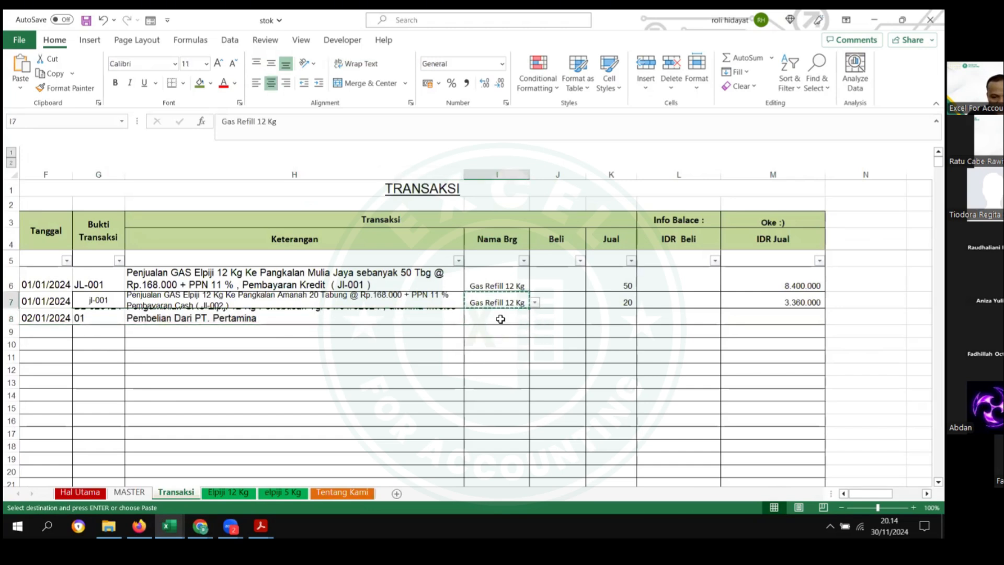
{"action": "left_click", "coordinate": [498, 317]}
{"action": "key", "text": "ctrl+v"}
Step: Enter 216 as the purchased quantity in the Beli column of the Pertamina row, J8
{"action": "left_click", "coordinate": [683, 305]}
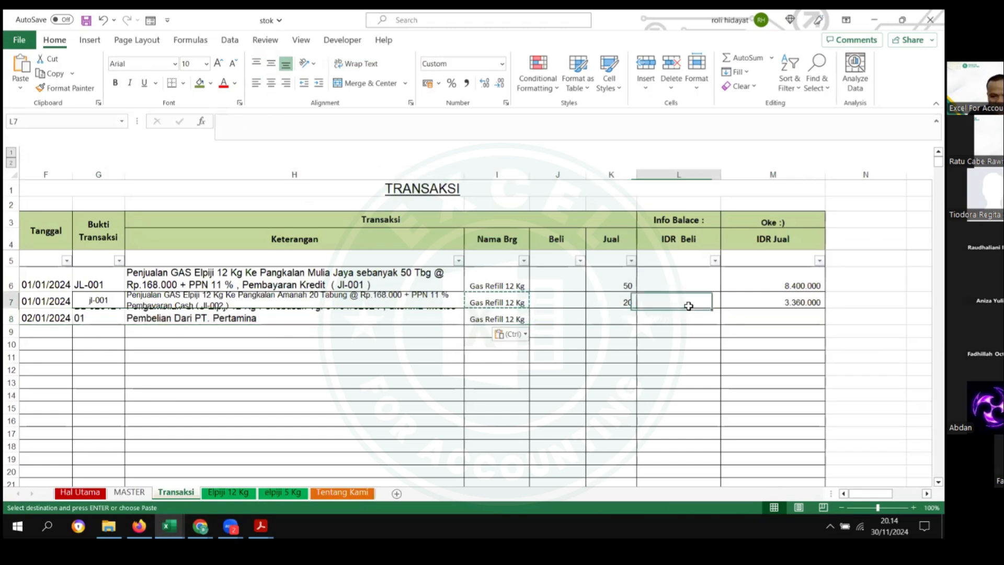
{"action": "left_click", "coordinate": [626, 304]}
{"action": "left_click", "coordinate": [558, 318]}
{"action": "key", "text": "Escape"}
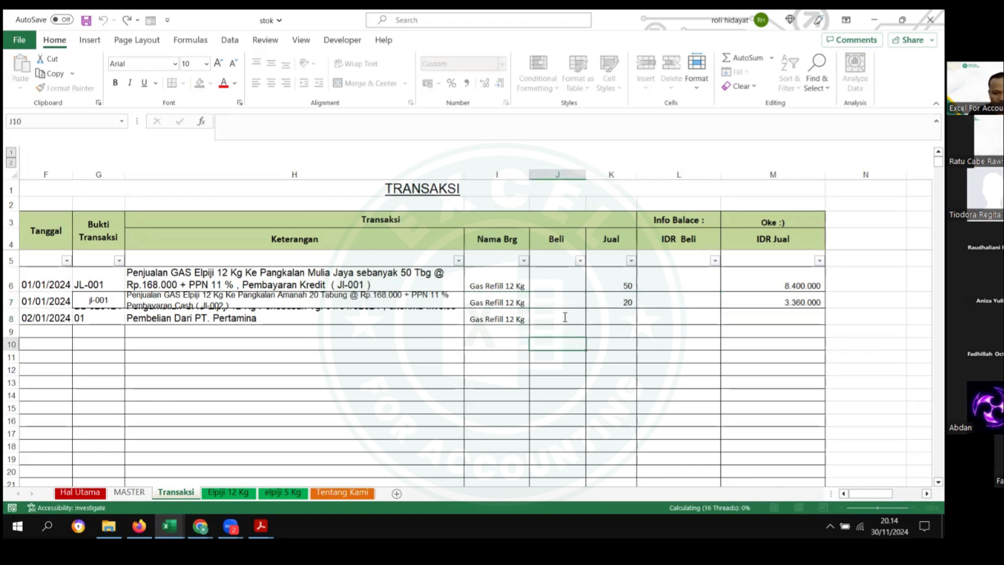
{"action": "type", "text": "216"}
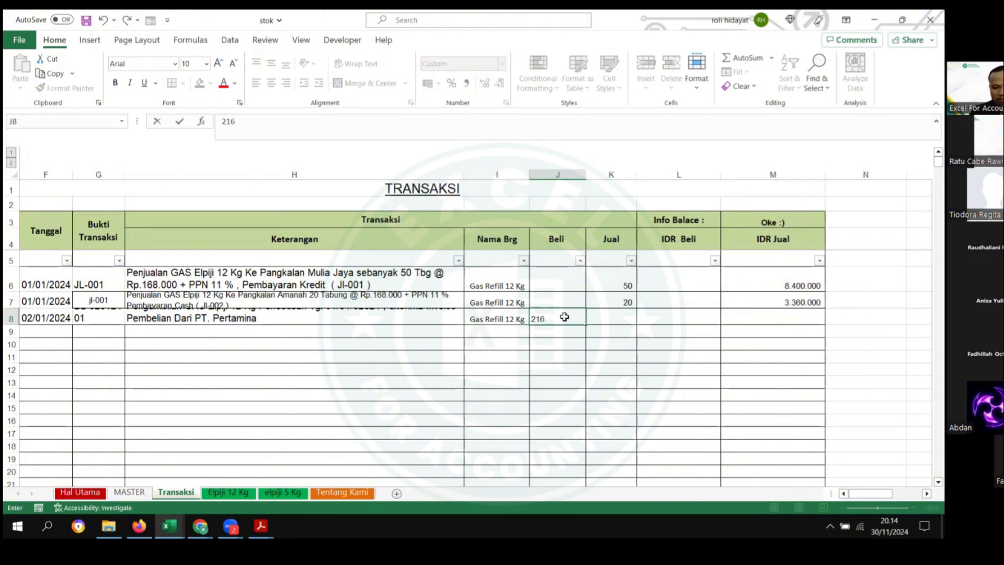
{"action": "key", "text": "Tab"}
Step: Calculate the purchase value in the IDR Beli cell, L8, with =J8*160000
{"action": "key", "text": "Tab"}
{"action": "type", "text": "="}
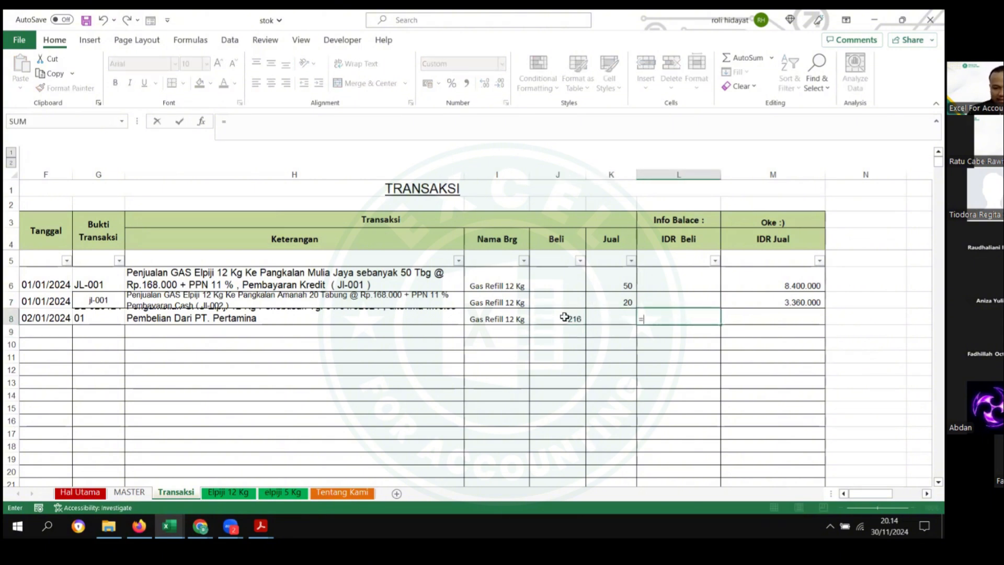
{"action": "left_click", "coordinate": [565, 317]}
{"action": "type", "text": "*"}
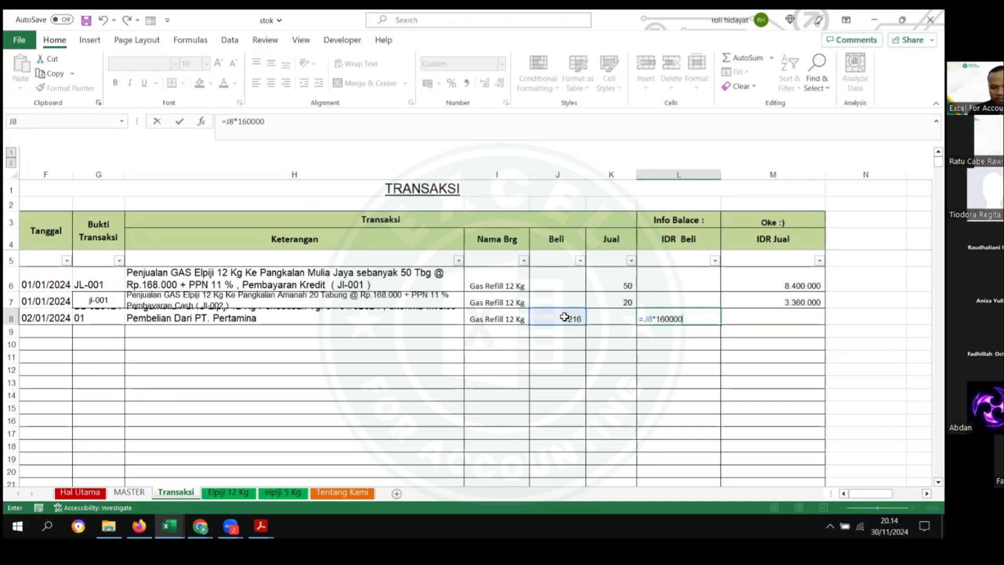
{"action": "key", "text": "Return"}
{"action": "left_click", "coordinate": [659, 314]}
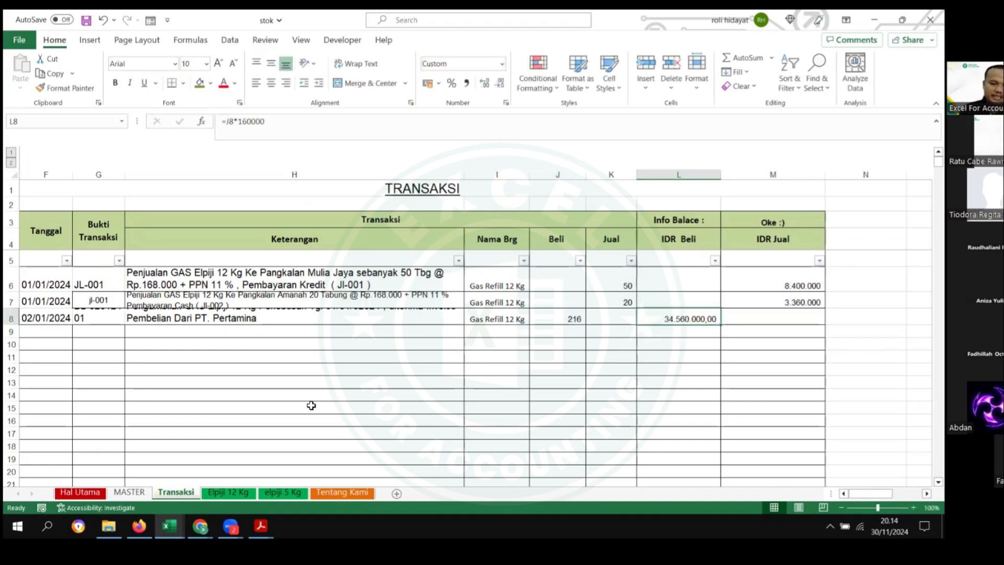
Step: Check the Pertamina purchase line and its stock balance on the Elpiji 12 Kg card, narrowing the KETERANGAN column
{"action": "left_click", "coordinate": [245, 492]}
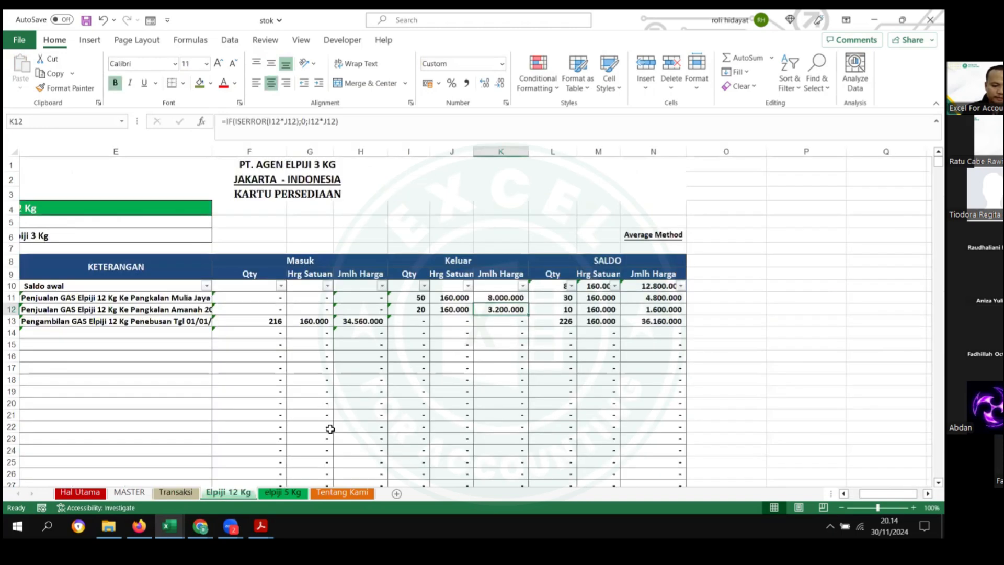
{"action": "left_click_drag", "start_coordinate": [265, 318], "coordinate": [27, 321]}
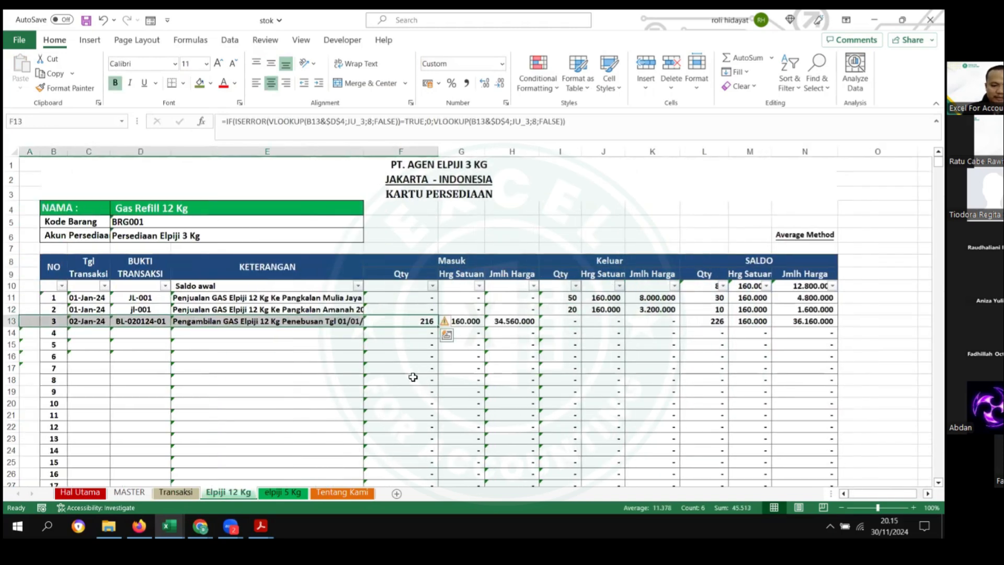
{"action": "left_click", "coordinate": [497, 379]}
{"action": "left_click_drag", "start_coordinate": [364, 158], "coordinate": [315, 158]}
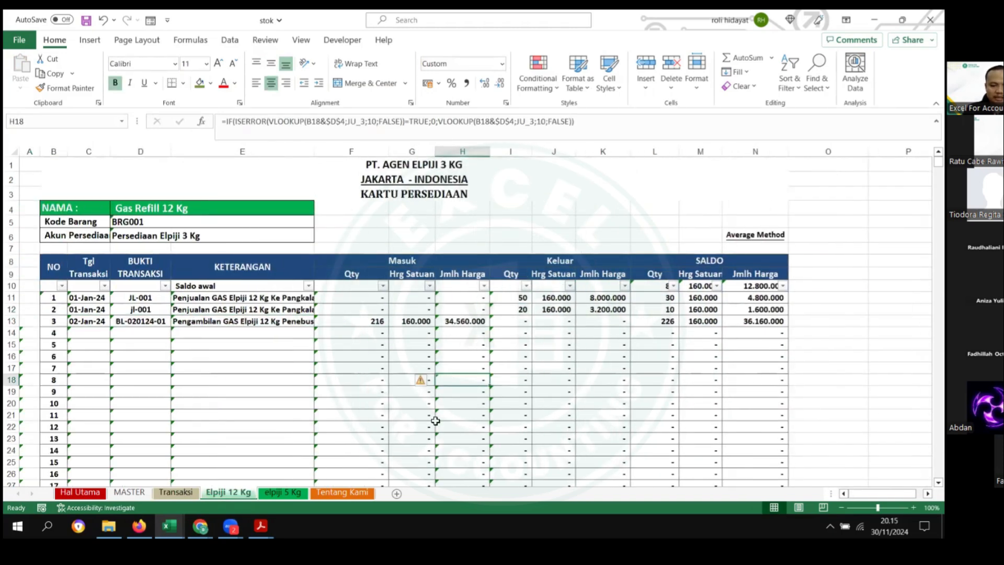
{"action": "left_click", "coordinate": [675, 324]}
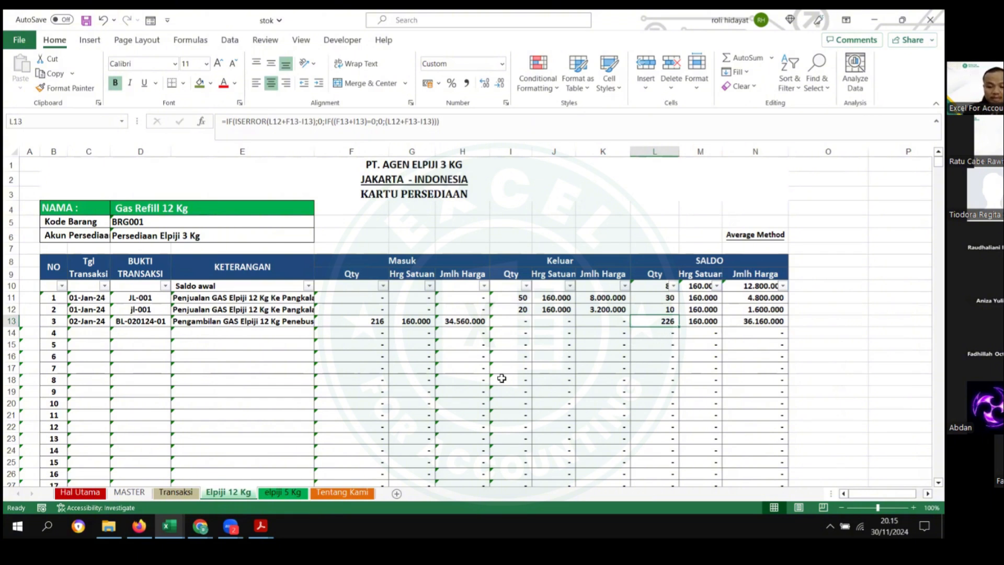
{"action": "left_click", "coordinate": [238, 406]}
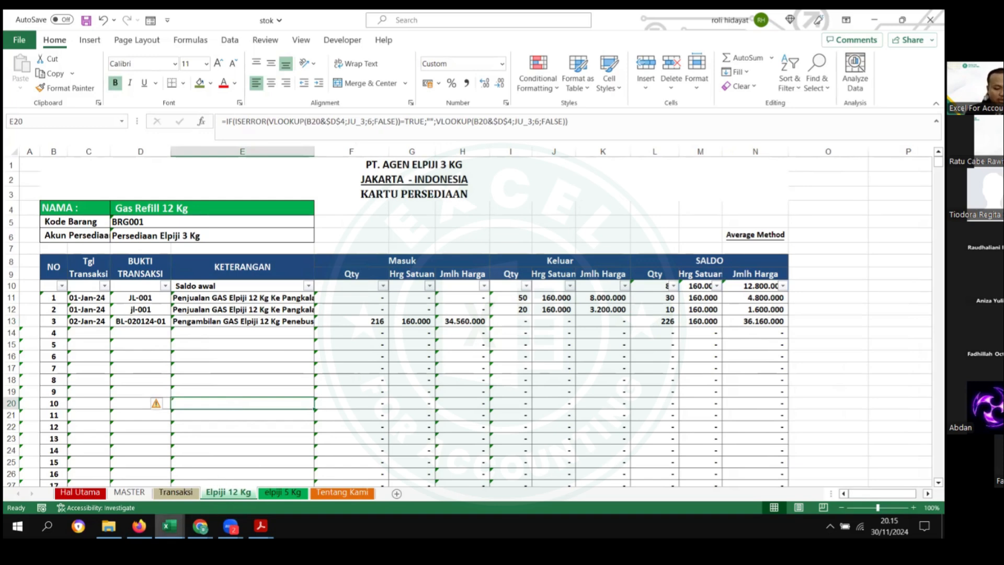
{"action": "mouse_move", "coordinate": [170, 526]}
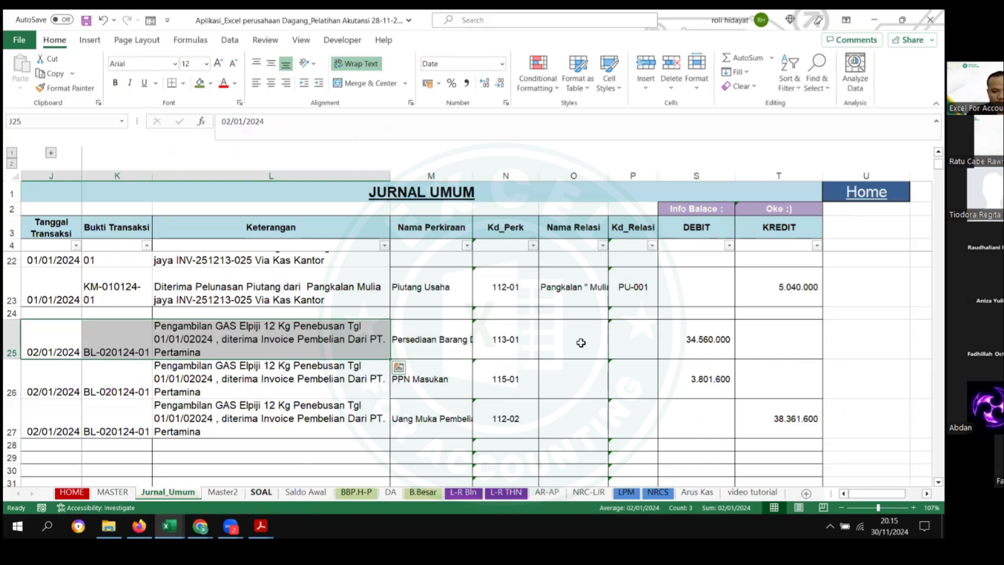
Step: Mark transaction 5 as OK in column E of the SOAL sheet by copying the mark from the row above
{"action": "left_click", "coordinate": [261, 492]}
{"action": "left_click", "coordinate": [728, 309]}
{"action": "key", "text": "ctrl+c"}
{"action": "left_click", "coordinate": [735, 322]}
{"action": "key", "text": "ctrl+v"}
{"action": "left_click", "coordinate": [523, 356]}
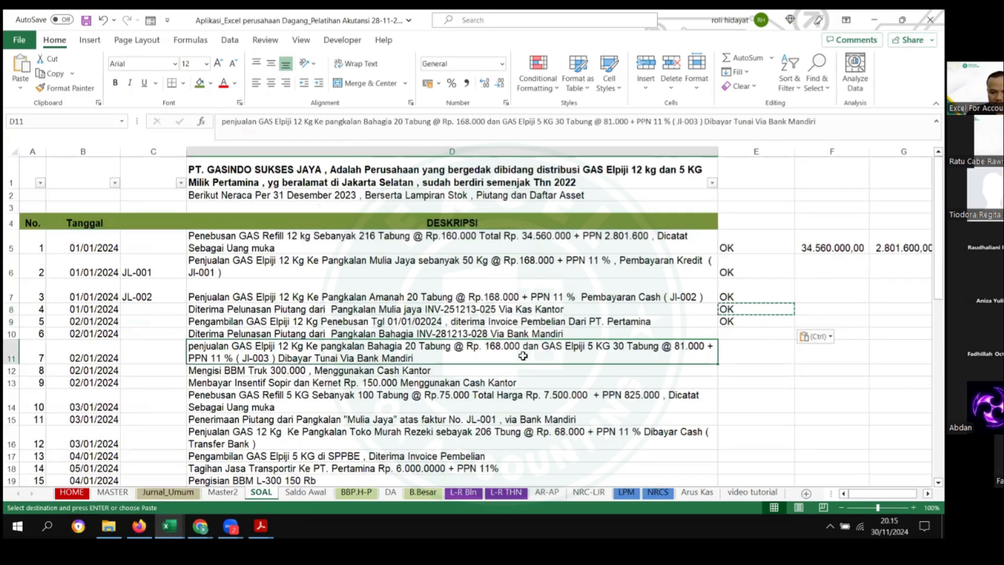
Step: Copy the date and description of transaction 6 from the SOAL sheet into rows 29 and 30 of Jurnal_Umum
{"action": "scroll", "coordinate": [397, 396], "scroll_direction": "down", "scroll_amount": 1}
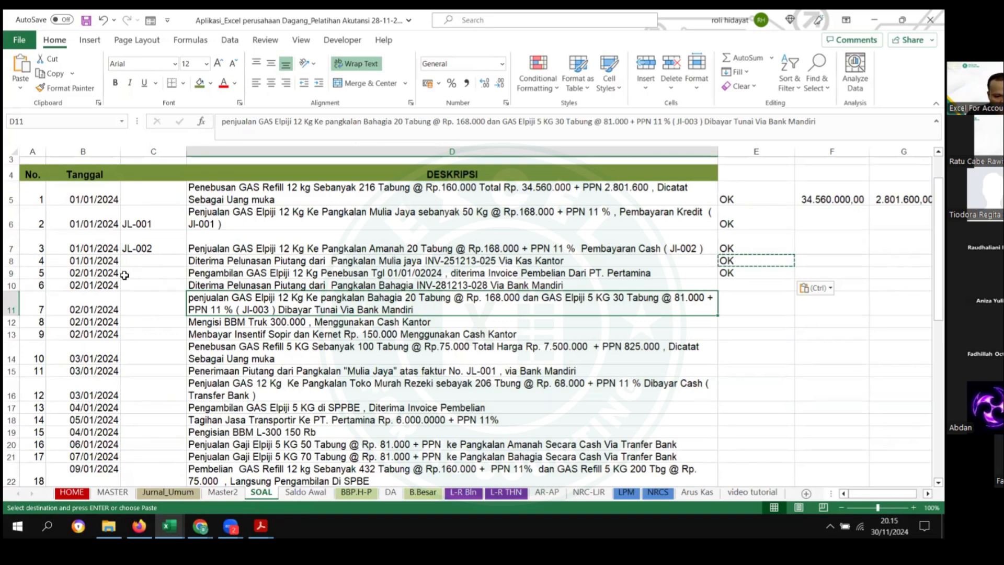
{"action": "left_click_drag", "start_coordinate": [513, 286], "coordinate": [83, 288]}
{"action": "key", "text": "ctrl+c"}
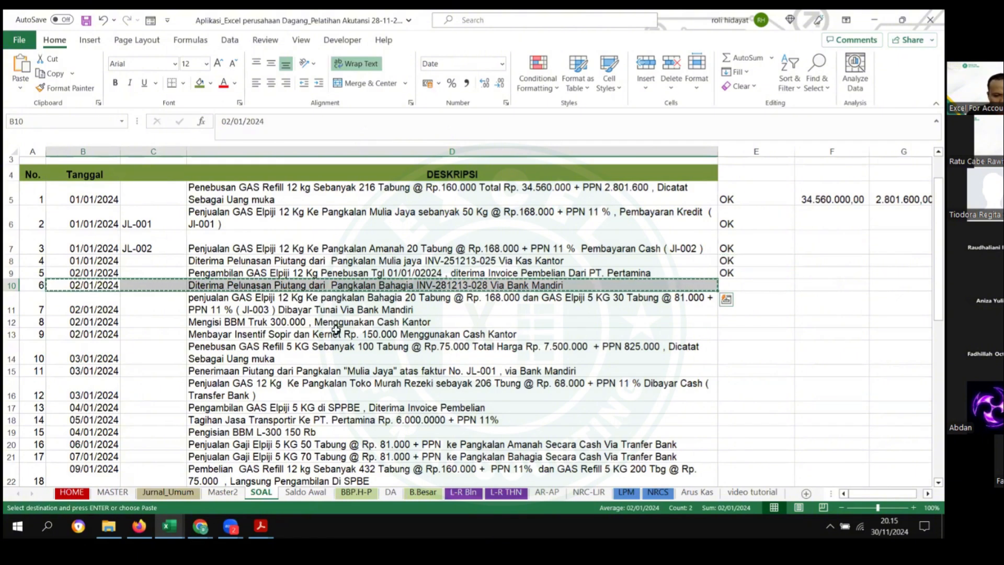
{"action": "left_click", "coordinate": [168, 493]}
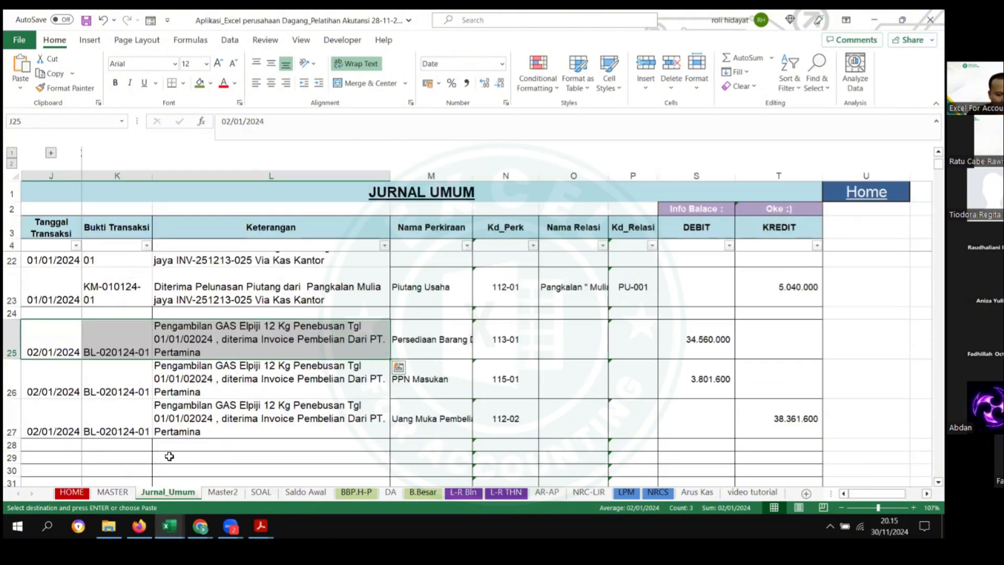
{"action": "scroll", "coordinate": [116, 398], "scroll_direction": "down", "scroll_amount": 2}
{"action": "left_click", "coordinate": [58, 363]}
{"action": "key", "text": "ctrl+v"}
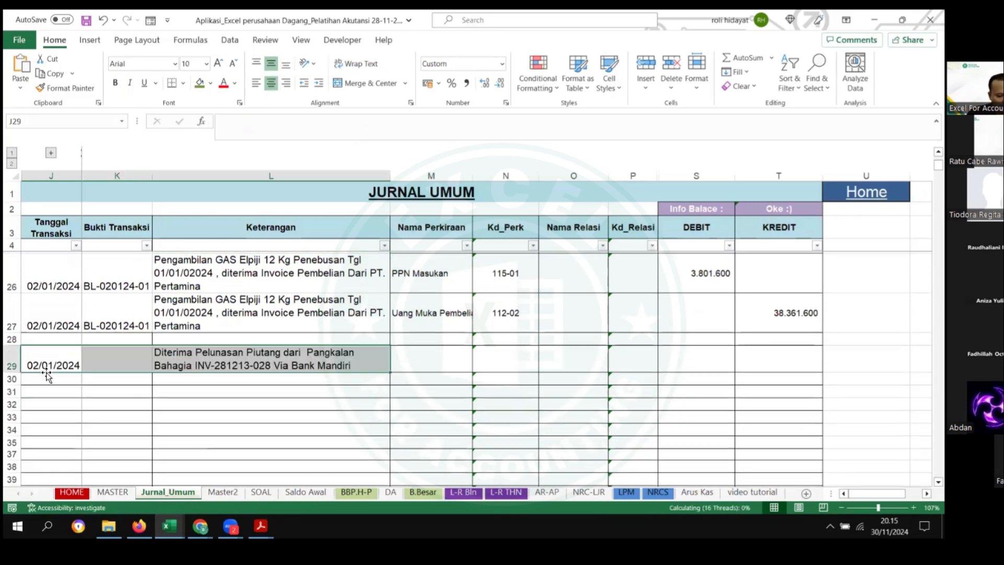
{"action": "left_click", "coordinate": [36, 383]}
{"action": "key", "text": "ctrl+v"}
Step: Copy the voucher number from row 22 into the Bukti Transaksi cell of row 29 and change it to KM-020124-01
{"action": "scroll", "coordinate": [112, 367], "scroll_direction": "up", "scroll_amount": 2}
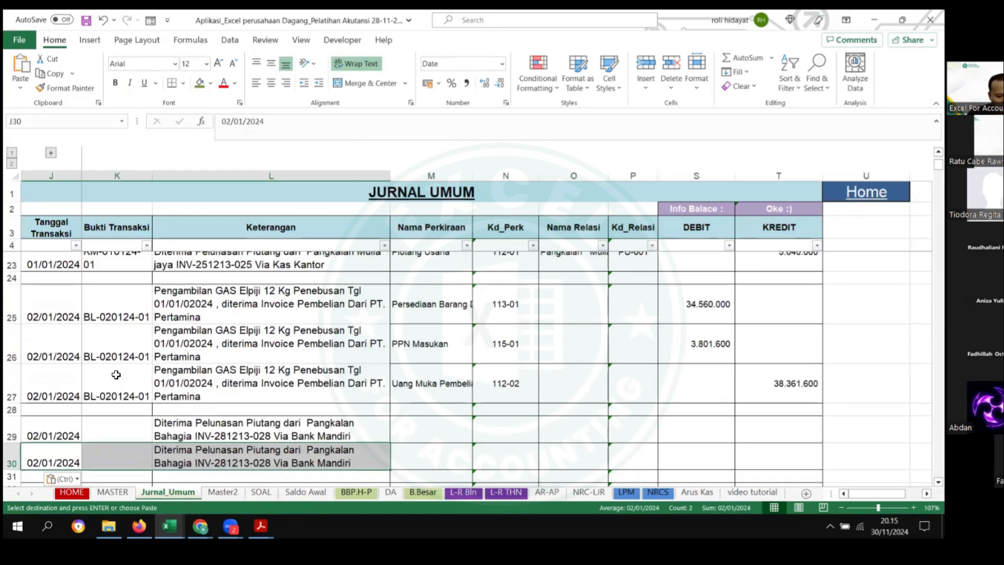
{"action": "left_click", "coordinate": [117, 299]}
{"action": "key", "text": "ctrl+c"}
{"action": "scroll", "coordinate": [114, 374], "scroll_direction": "down", "scroll_amount": 3}
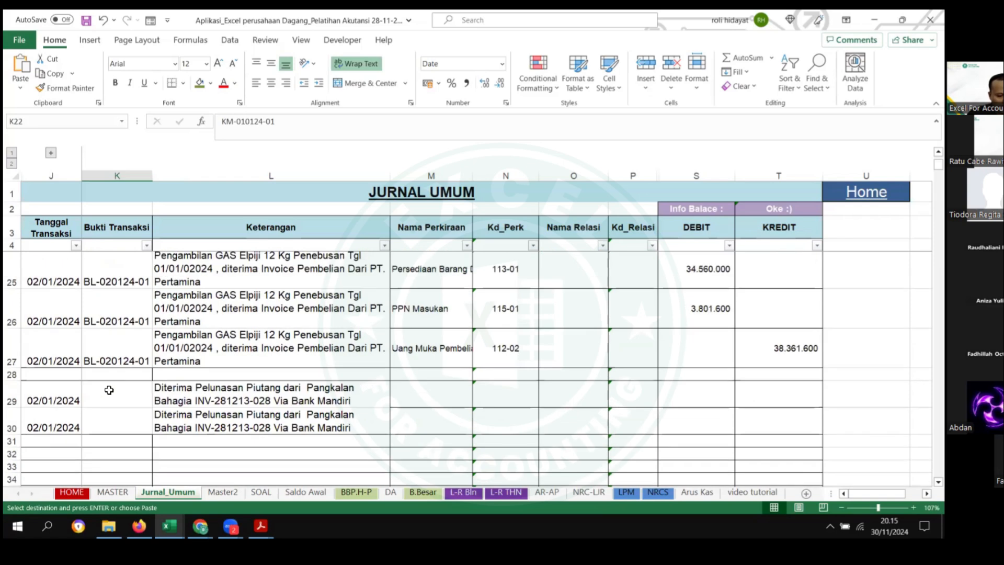
{"action": "left_click", "coordinate": [108, 399]}
{"action": "key", "text": "ctrl+v"}
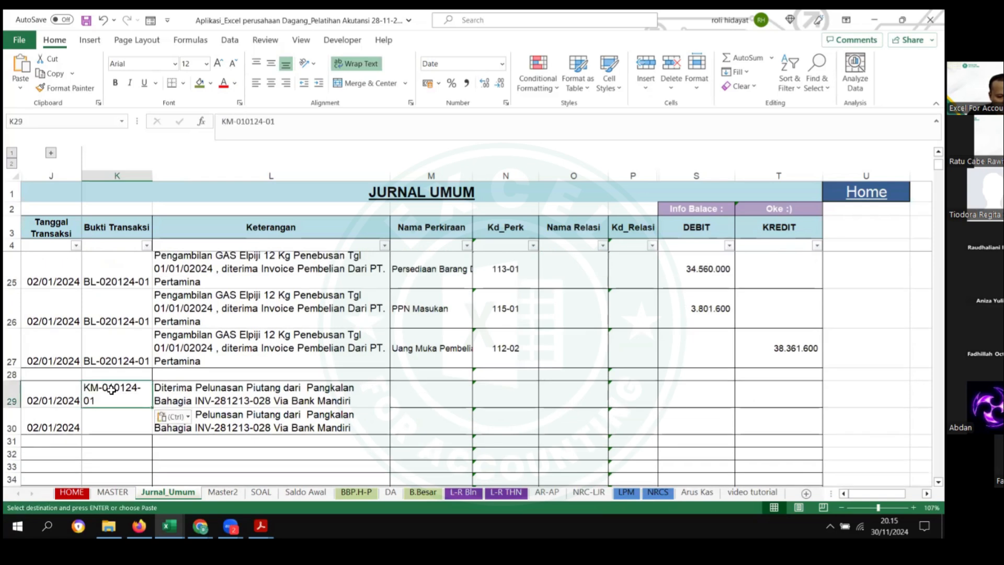
{"action": "double_click", "coordinate": [112, 389]}
{"action": "key", "text": "BackSpace"}
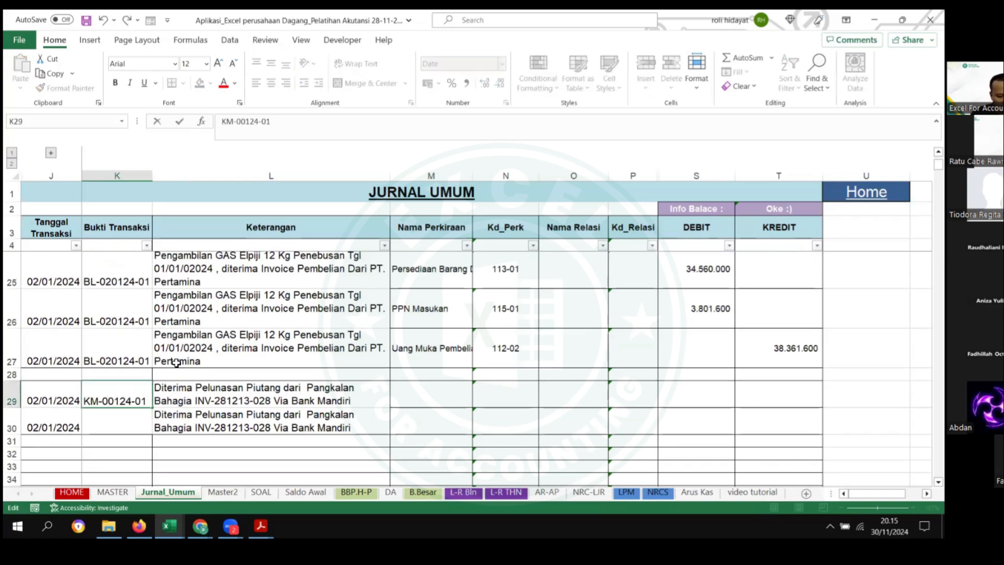
{"action": "type", "text": "2"}
{"action": "key", "text": "Return"}
Step: Copy voucher number KM-020124-01 from row 29 into the Bukti Transaksi cell of row 30
{"action": "key", "text": "Up"}
{"action": "key", "text": "ctrl+c"}
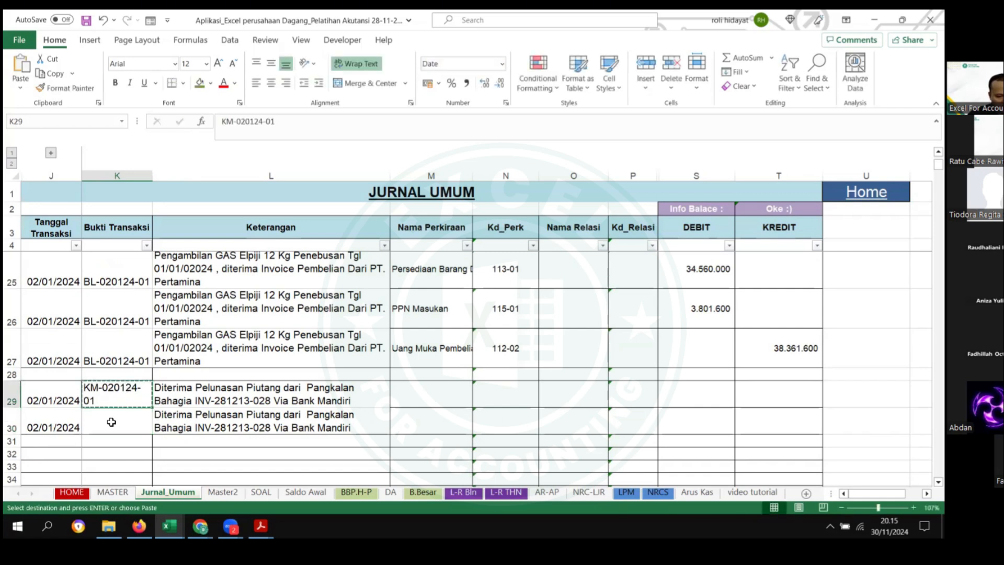
{"action": "key", "text": "Down"}
{"action": "key", "text": "ctrl+v"}
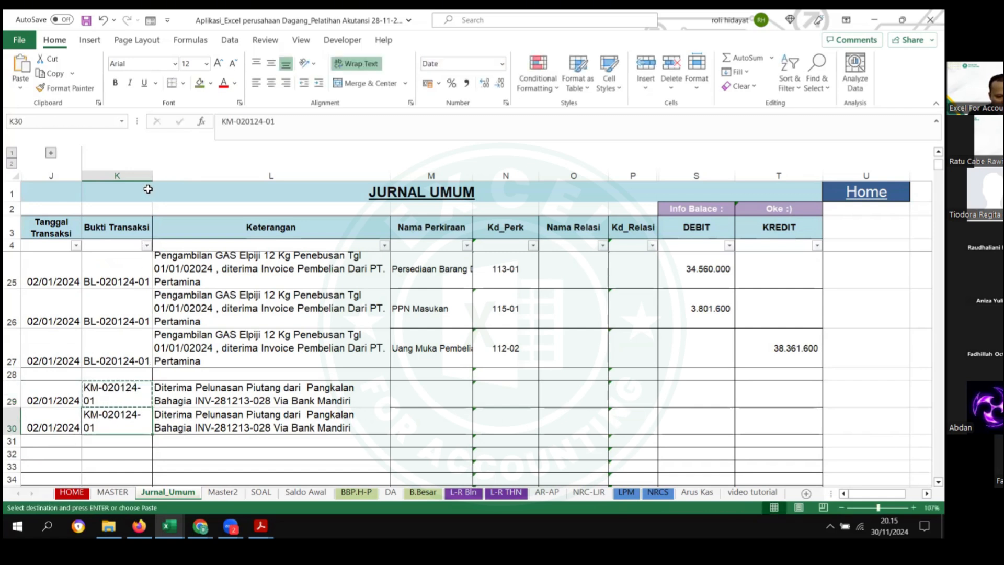
Step: Set the font size of the whole Bukti Transaksi column to 10
{"action": "left_click", "coordinate": [121, 176]}
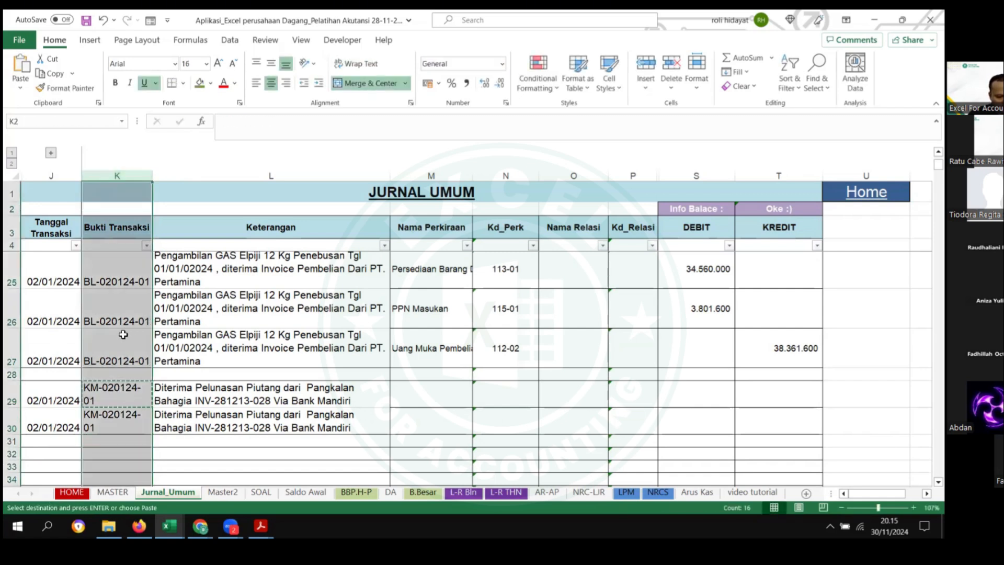
{"action": "left_click", "coordinate": [190, 64]}
{"action": "type", "text": "12"}
{"action": "key", "text": "Return"}
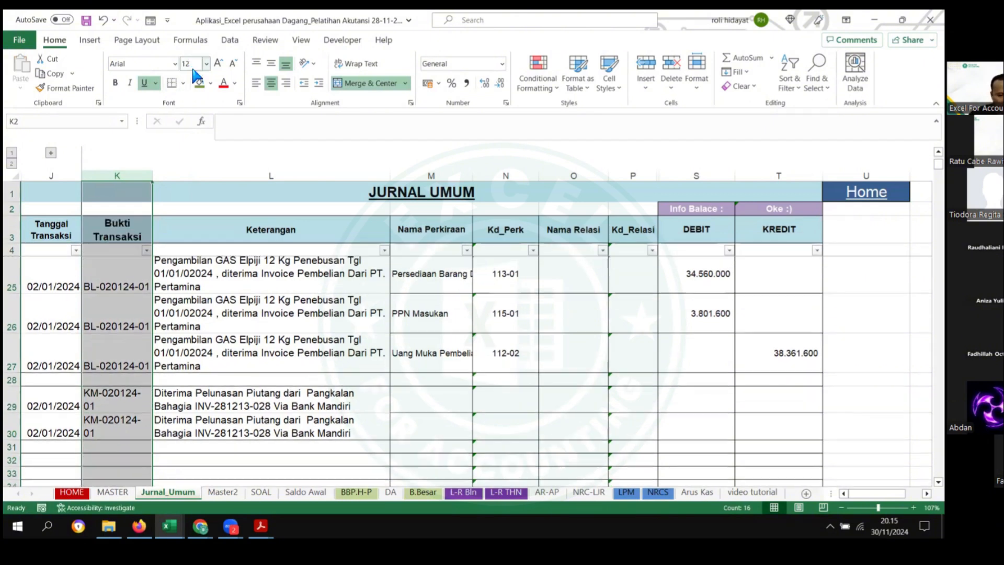
{"action": "left_click", "coordinate": [199, 68]}
{"action": "key", "text": "Return"}
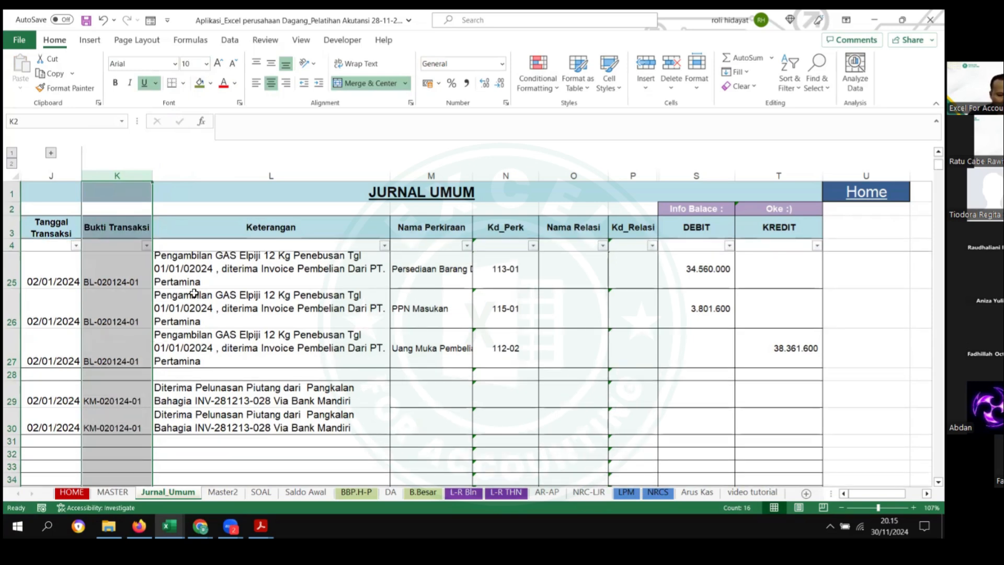
Step: Copy the account names Kas Kantor and Piutang Usaha from rows 22 and 23 into the Nama Perkiraan cells of rows 29 and 30
{"action": "left_click", "coordinate": [269, 395]}
{"action": "left_click", "coordinate": [416, 404]}
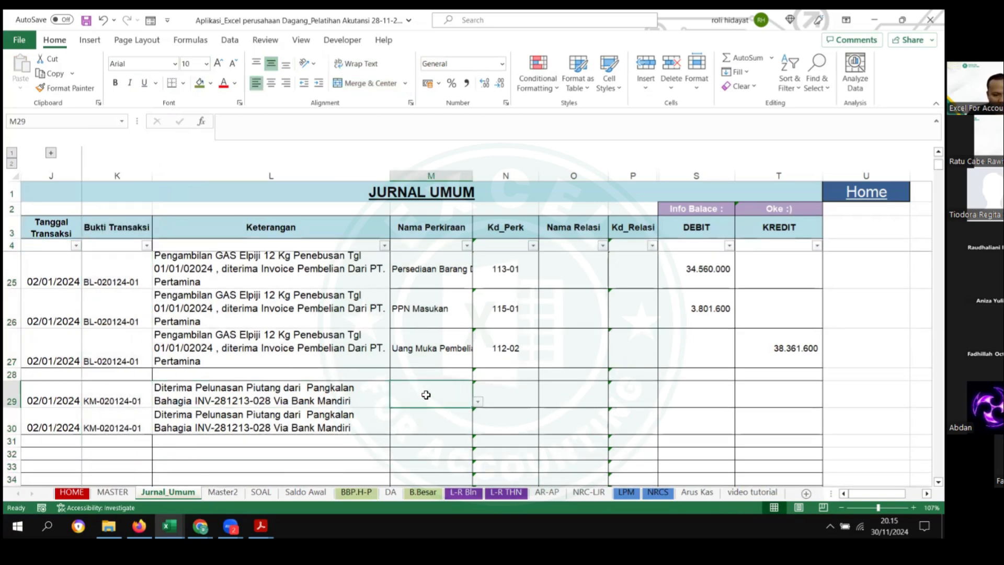
{"action": "scroll", "coordinate": [452, 357], "scroll_direction": "up", "scroll_amount": 1}
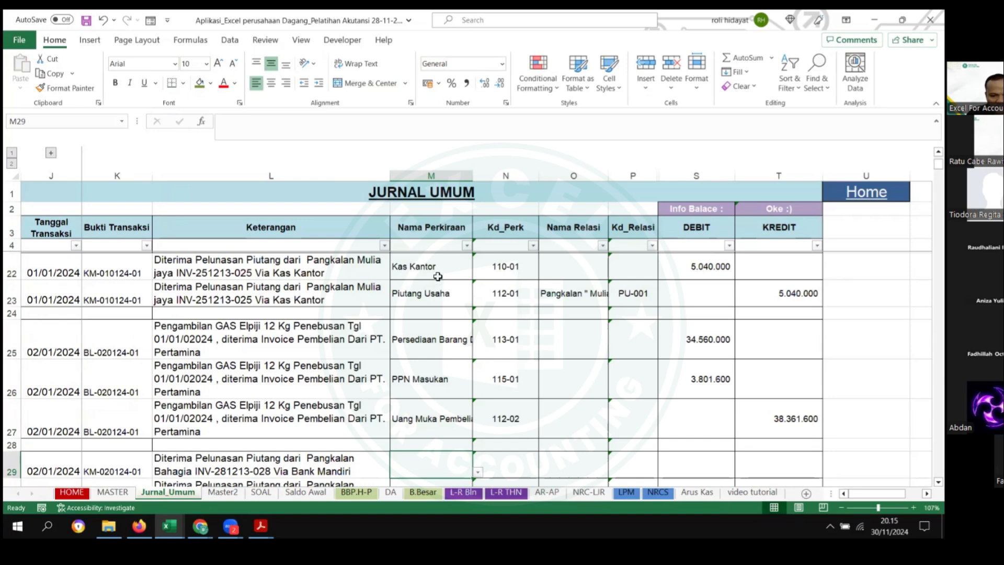
{"action": "left_click_drag", "start_coordinate": [438, 276], "coordinate": [439, 295]}
{"action": "key", "text": "ctrl+c"}
{"action": "scroll", "coordinate": [439, 345], "scroll_direction": "down", "scroll_amount": 1}
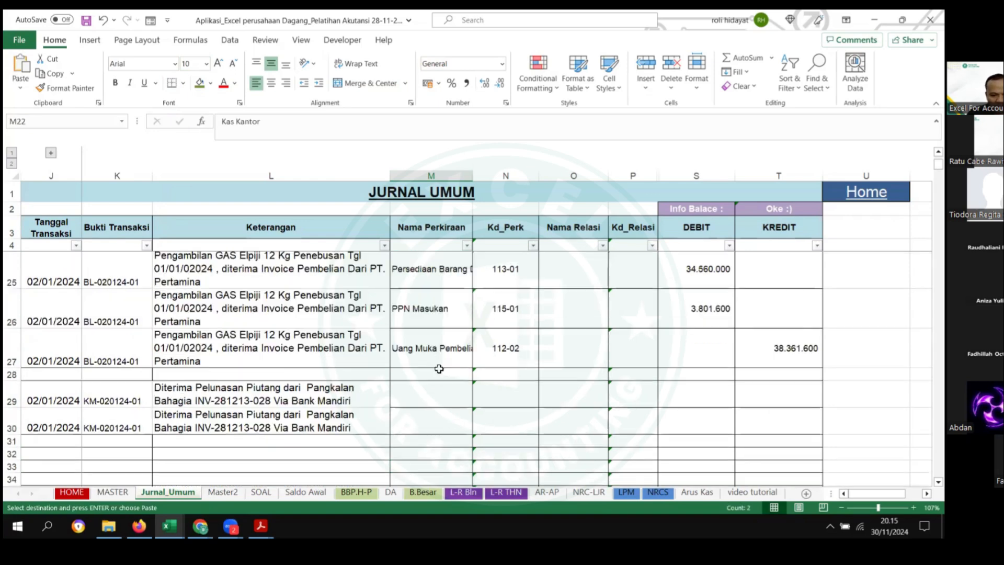
{"action": "left_click", "coordinate": [431, 399]}
{"action": "key", "text": "ctrl+v"}
Step: Change the Nama Perkiraan account in row 29 to Kas Bank Mandiri
{"action": "left_click", "coordinate": [291, 400]}
{"action": "scroll", "coordinate": [261, 409], "scroll_direction": "down", "scroll_amount": 1}
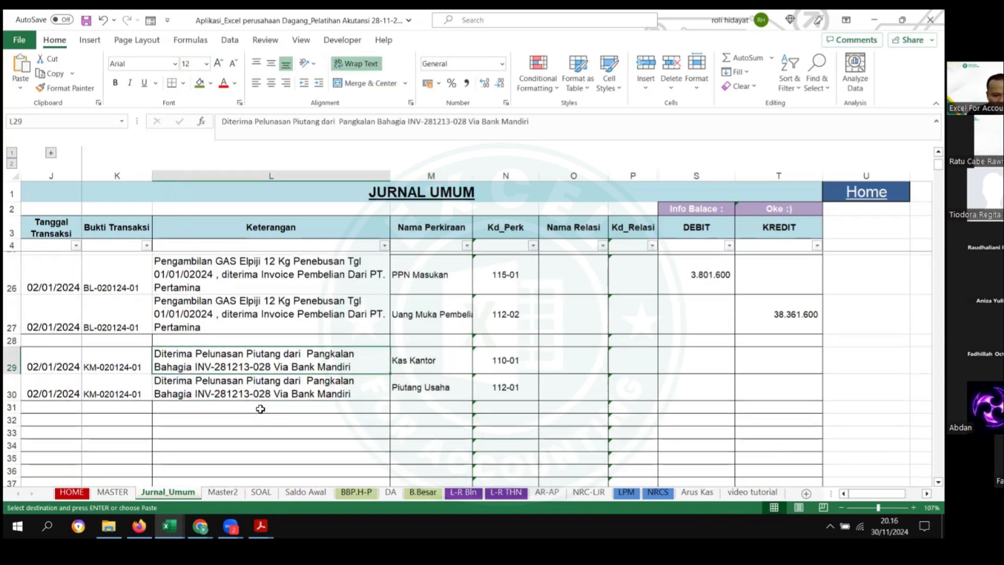
{"action": "left_click", "coordinate": [459, 361]}
{"action": "left_click", "coordinate": [478, 366]}
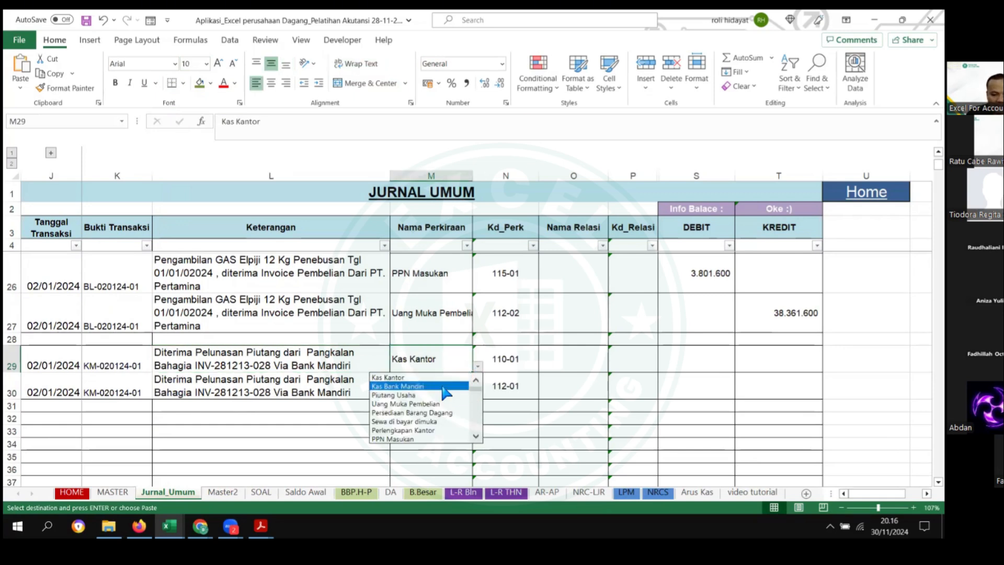
{"action": "left_click", "coordinate": [397, 386]}
{"action": "left_click", "coordinate": [654, 352]}
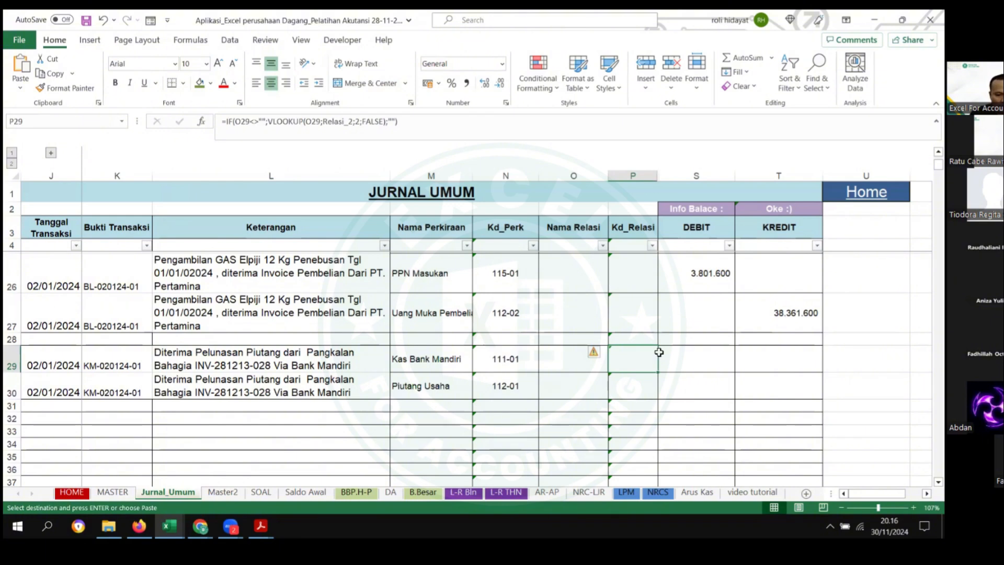
{"action": "left_click", "coordinate": [225, 492]}
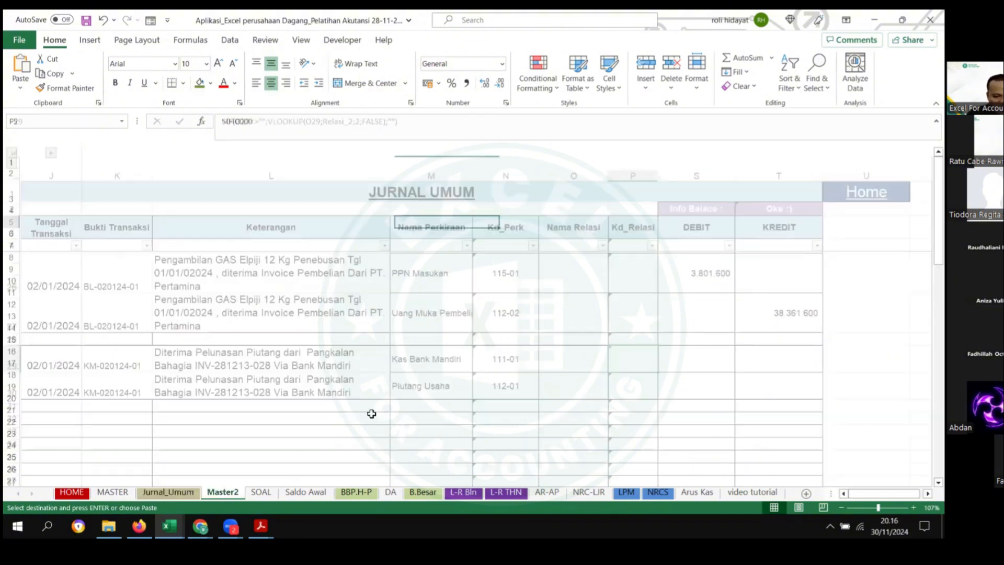
{"action": "left_click", "coordinate": [188, 493]}
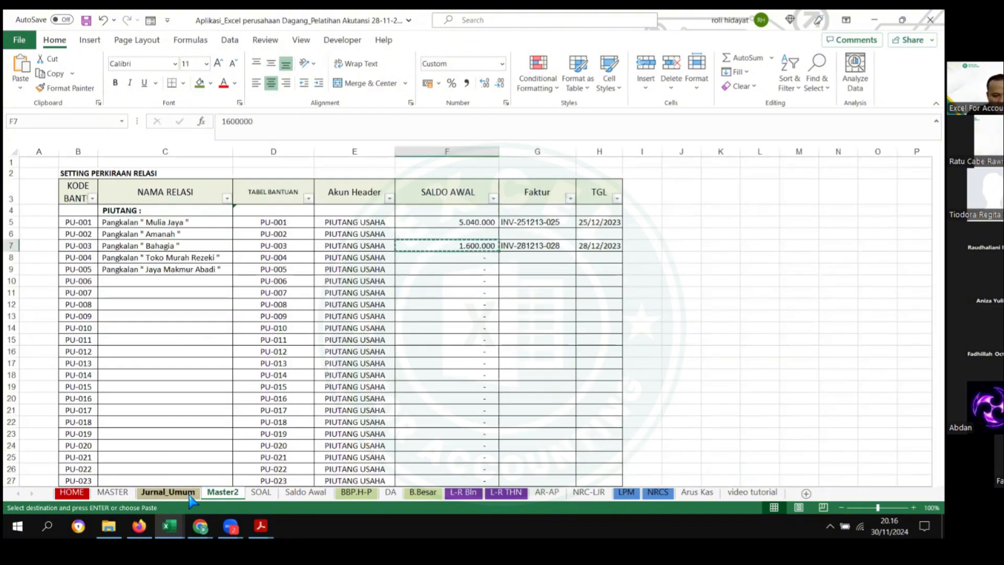
{"action": "left_click_drag", "start_coordinate": [688, 360], "coordinate": [863, 362]}
{"action": "key", "text": "Escape"}
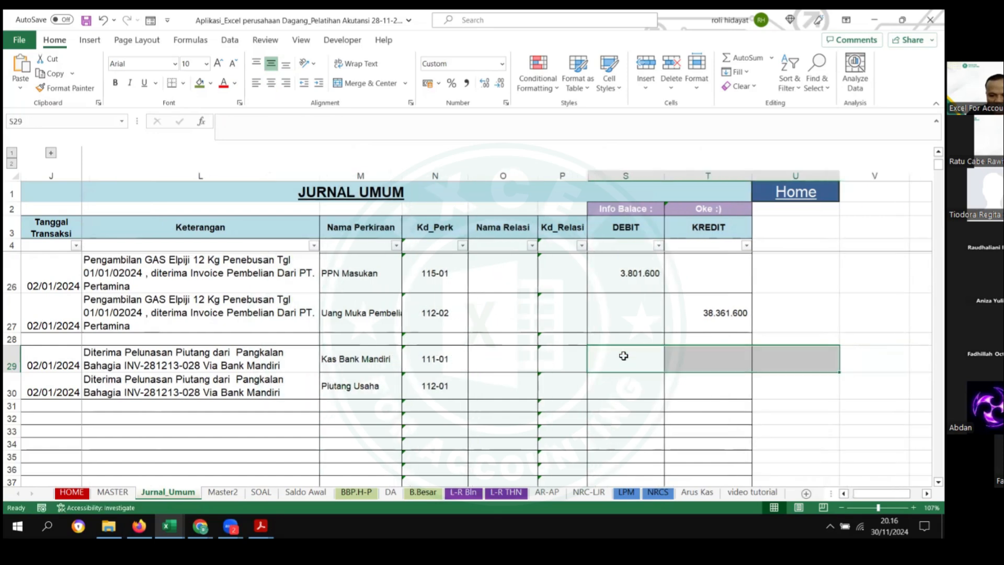
{"action": "left_click", "coordinate": [602, 366]}
{"action": "right_click", "coordinate": [620, 356]}
{"action": "key", "text": "Escape"}
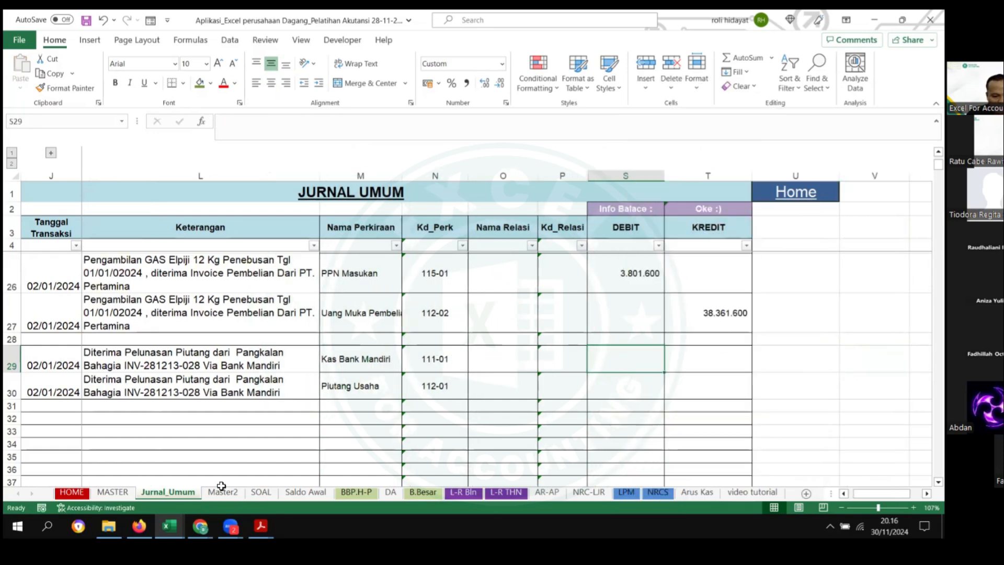
Step: Copy Pangkalan "Bahagia"'s opening balance of 1.600.000 from Master2 as a value into the row 29 debit, and into the row 30 credit
{"action": "left_click", "coordinate": [223, 492]}
{"action": "key", "text": "ctrl+c"}
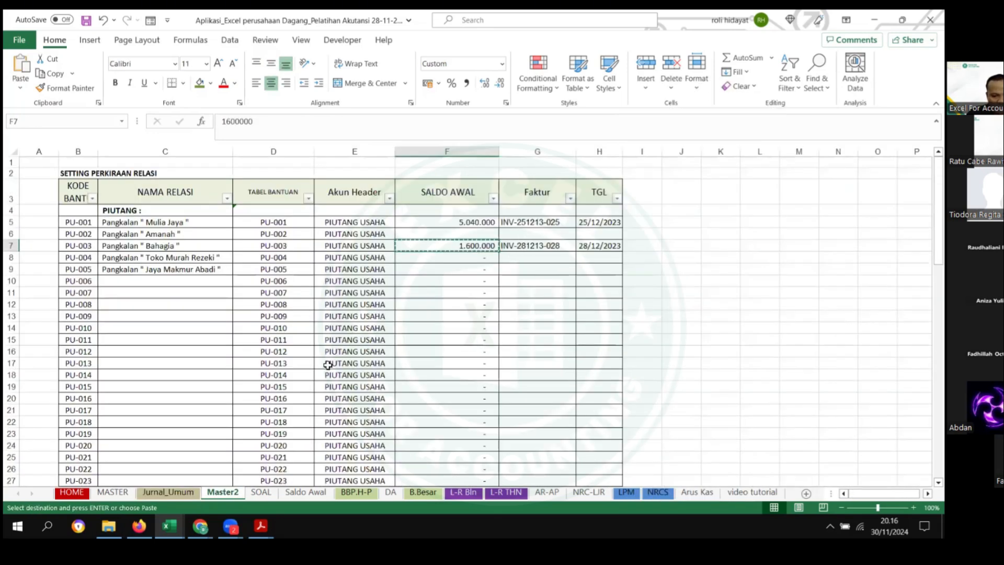
{"action": "left_click", "coordinate": [187, 494]}
{"action": "right_click", "coordinate": [629, 366]}
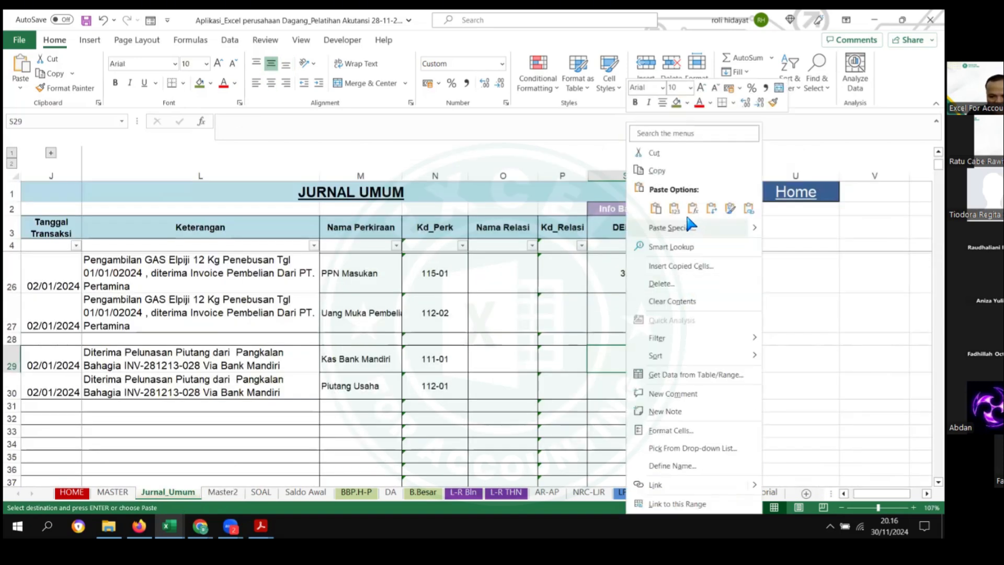
{"action": "left_click", "coordinate": [675, 207]}
{"action": "left_click", "coordinate": [711, 384]}
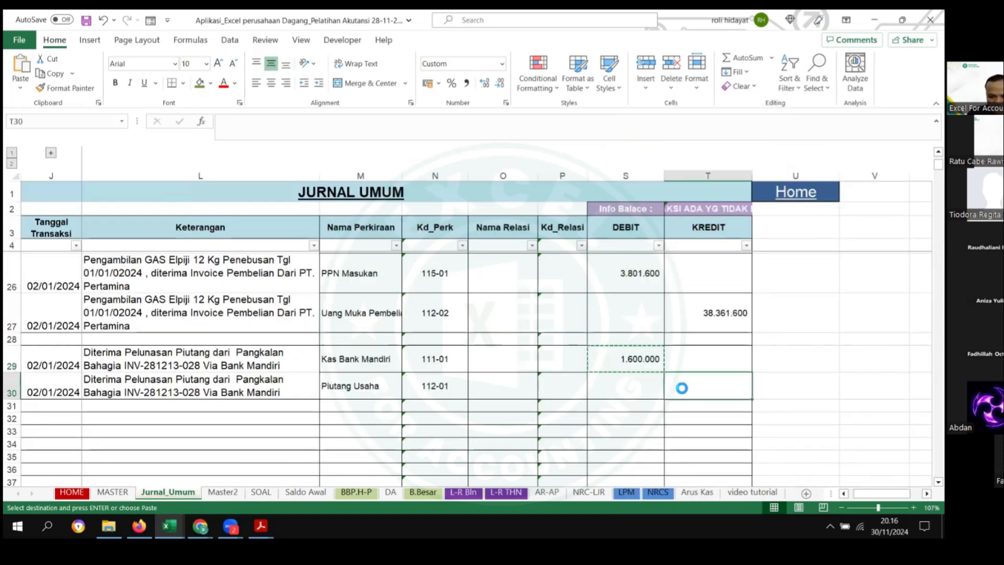
{"action": "key", "text": "ctrl+v"}
{"action": "left_click", "coordinate": [626, 387]}
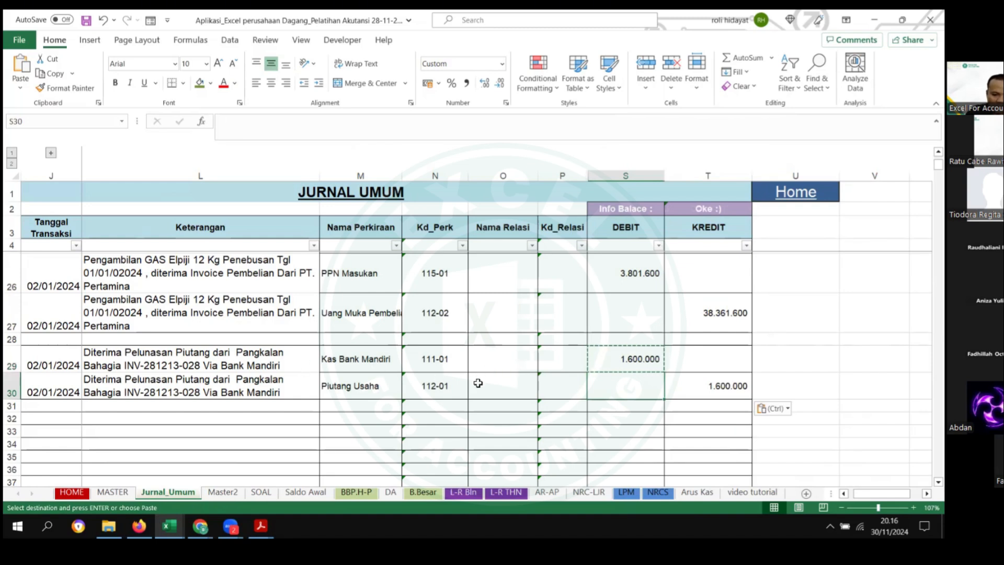
Step: Choose Pangkalan "Bahagia" as the Nama Relasi for the Piutang Usaha entry in row 30
{"action": "left_click", "coordinate": [489, 384]}
{"action": "left_click", "coordinate": [544, 393]}
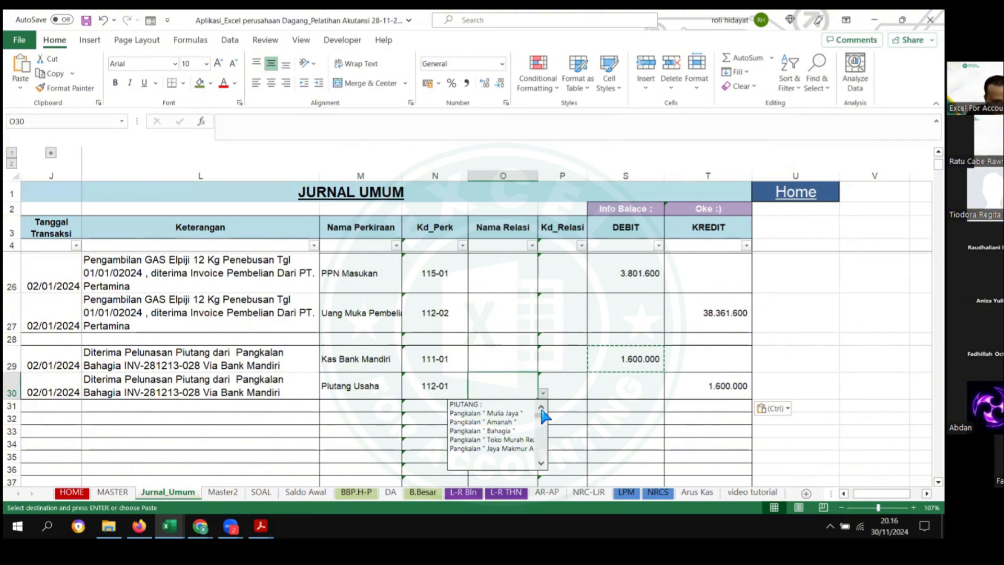
{"action": "left_click", "coordinate": [483, 433]}
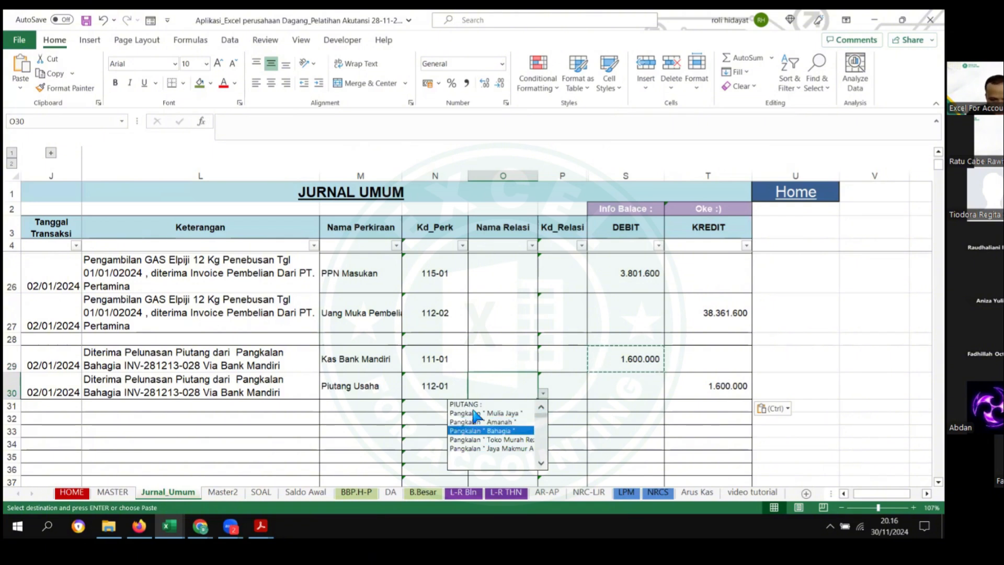
{"action": "left_click", "coordinate": [593, 389]}
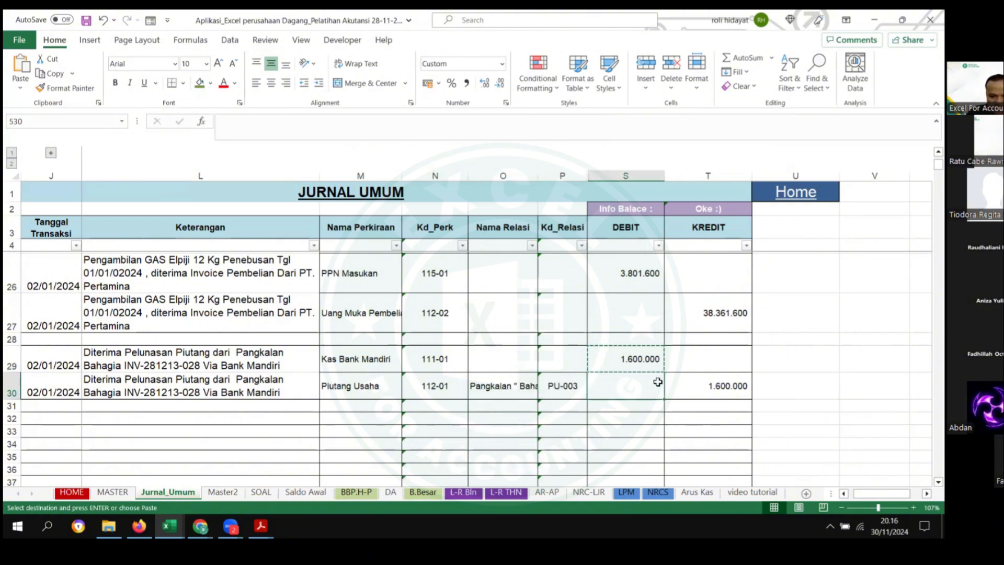
Step: Display the subsidiary ledger of Pangkalan "Bahagia" on the BBP.H-P sheet and check its opening balance and repayment entry
{"action": "left_click", "coordinate": [357, 492]}
{"action": "left_click", "coordinate": [366, 257]}
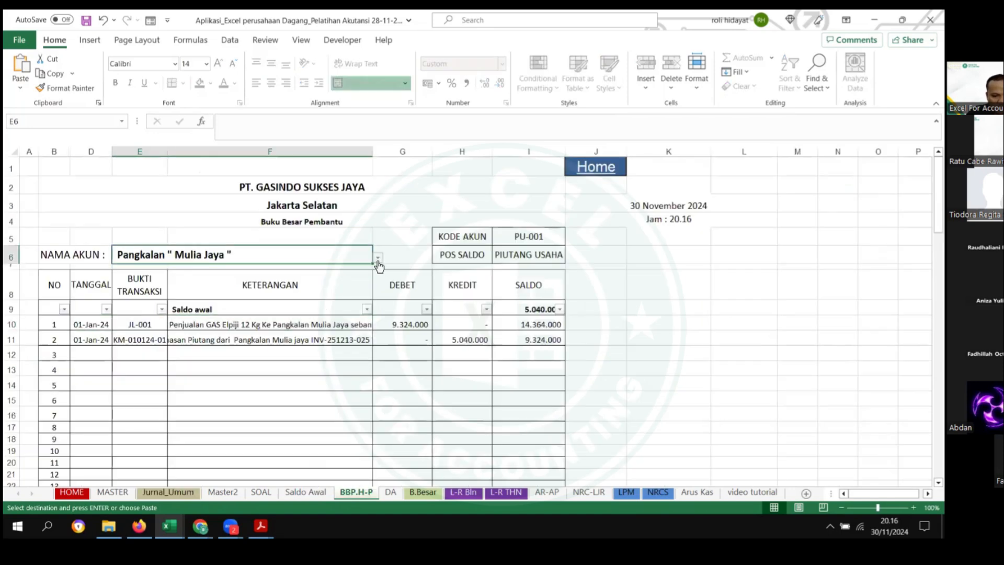
{"action": "left_click", "coordinate": [376, 259]}
{"action": "left_click", "coordinate": [160, 293]}
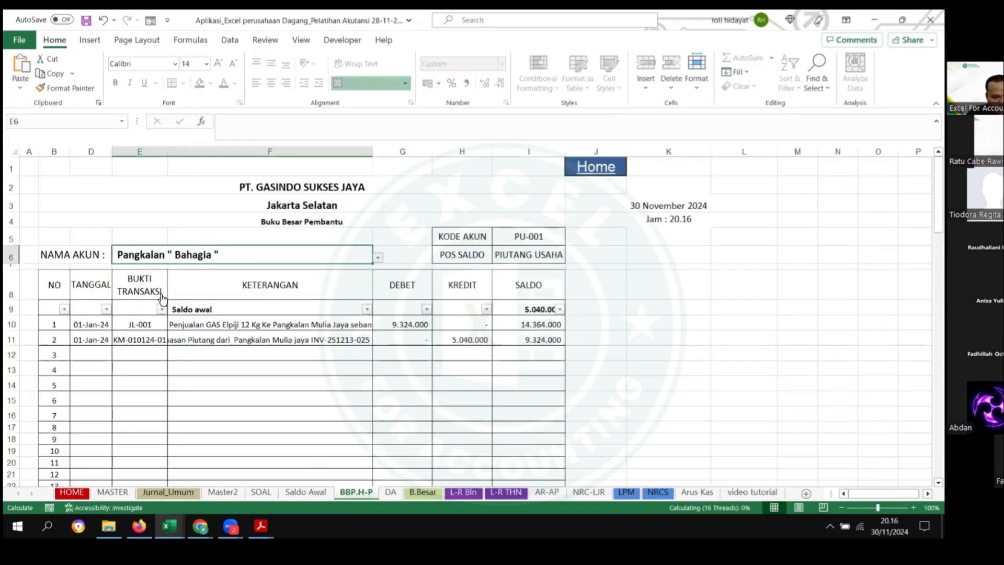
{"action": "left_click_drag", "start_coordinate": [555, 325], "coordinate": [178, 304]}
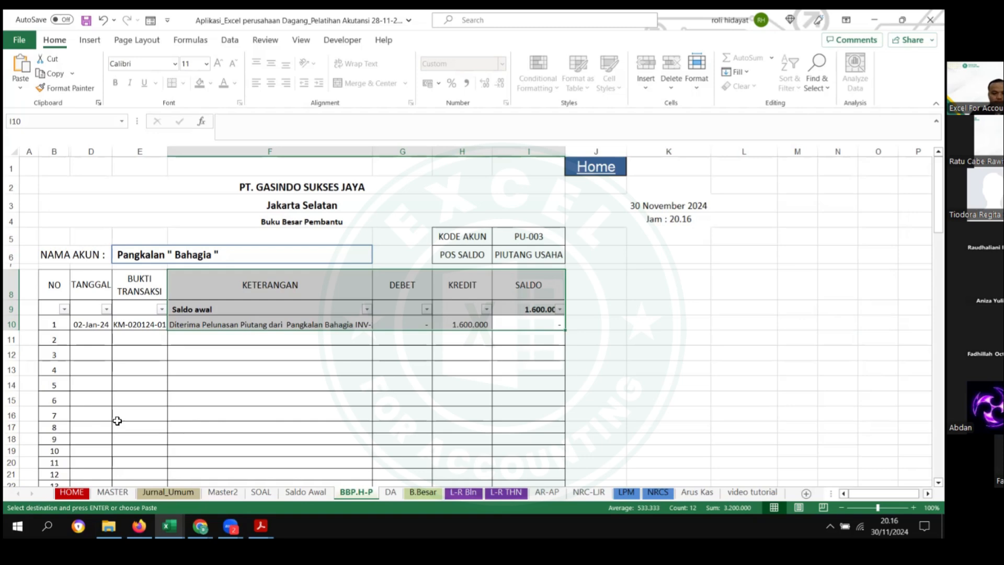
{"action": "left_click", "coordinate": [220, 428]}
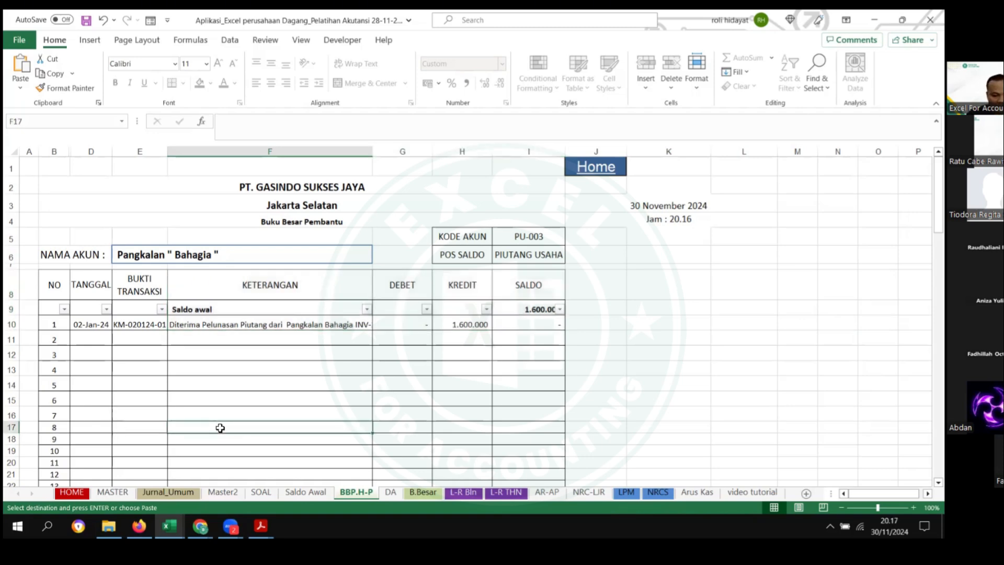
Step: On the SOAL sheet, mark transaction 6 as OK by copying the mark from the row above
{"action": "left_click", "coordinate": [232, 496]}
{"action": "left_click", "coordinate": [260, 495]}
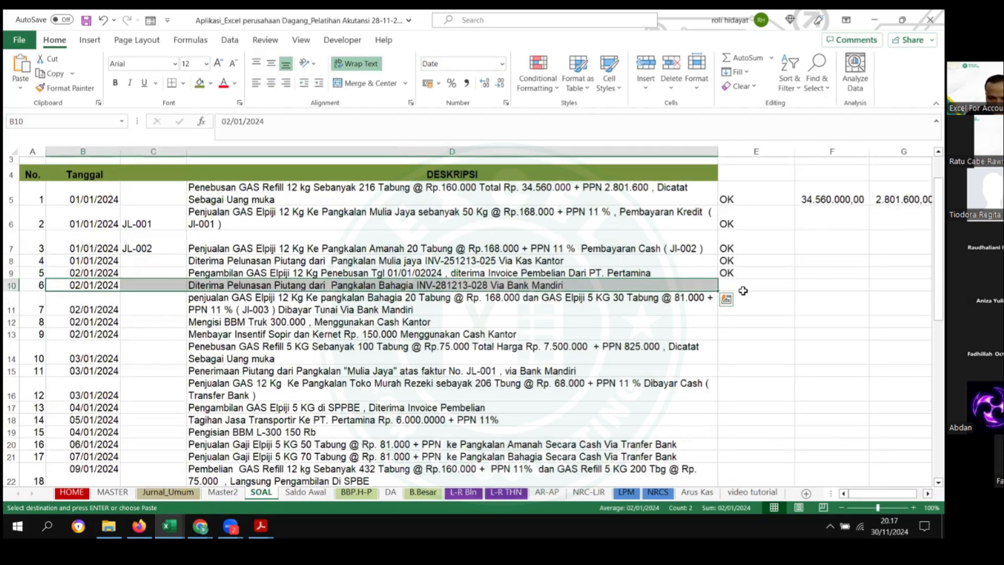
{"action": "left_click", "coordinate": [739, 274]}
{"action": "key", "text": "ctrl+c"}
{"action": "left_click", "coordinate": [738, 287]}
{"action": "key", "text": "ctrl+v"}
{"action": "left_click_drag", "start_coordinate": [734, 218], "coordinate": [735, 275]}
{"action": "left_click_drag", "start_coordinate": [732, 192], "coordinate": [736, 286]}
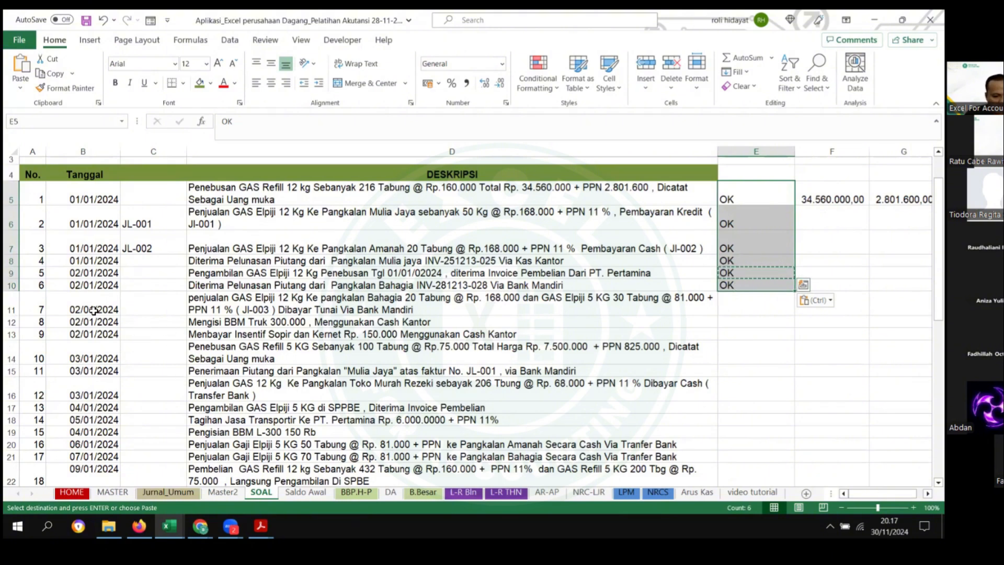
Step: Label the two products of transaction 7 beside its description, ELPIJI 12 KG in F11 and ELPIJI 5 KG in F12
{"action": "left_click_drag", "start_coordinate": [93, 311], "coordinate": [235, 310]}
{"action": "key", "text": "ctrl+c"}
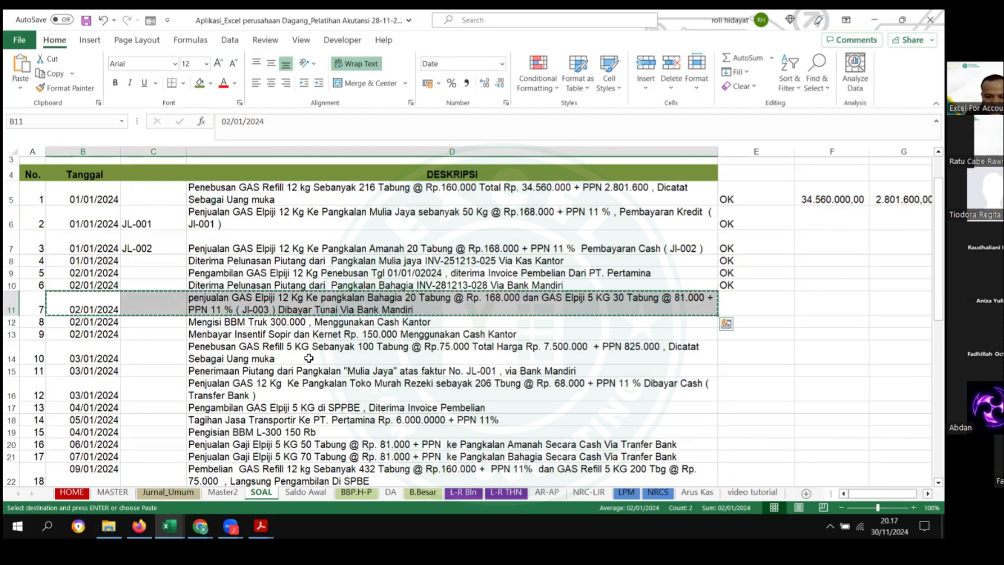
{"action": "key", "text": "Right"}
{"action": "key", "text": "Right"}
{"action": "key", "text": "Right"}
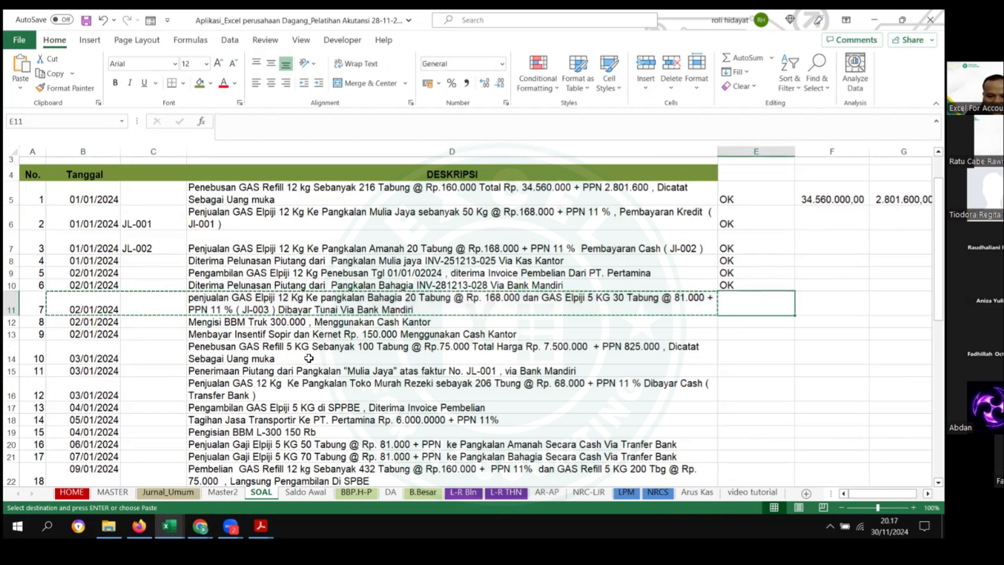
{"action": "key", "text": "Left"}
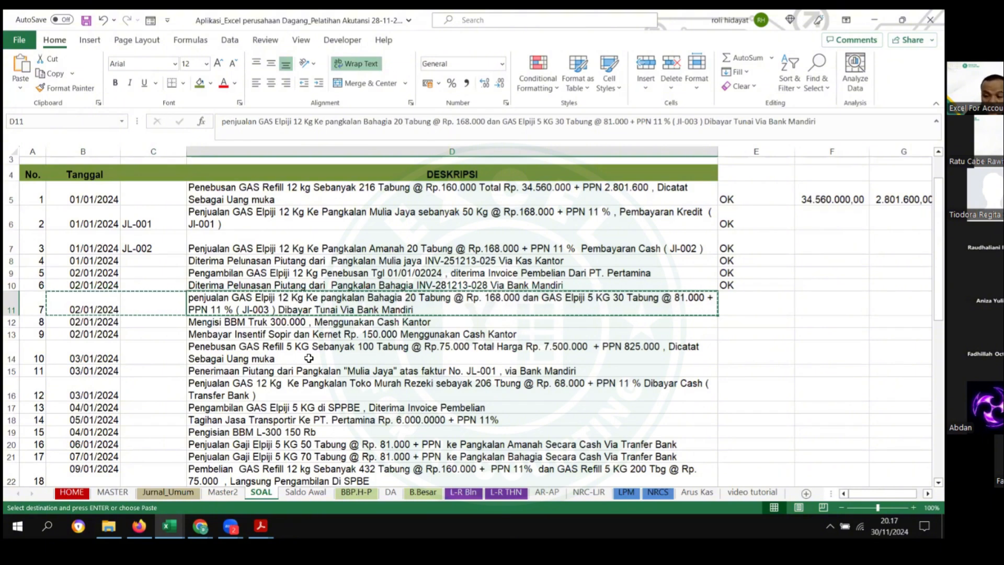
{"action": "key", "text": "Right"}
{"action": "key", "text": "Right"}
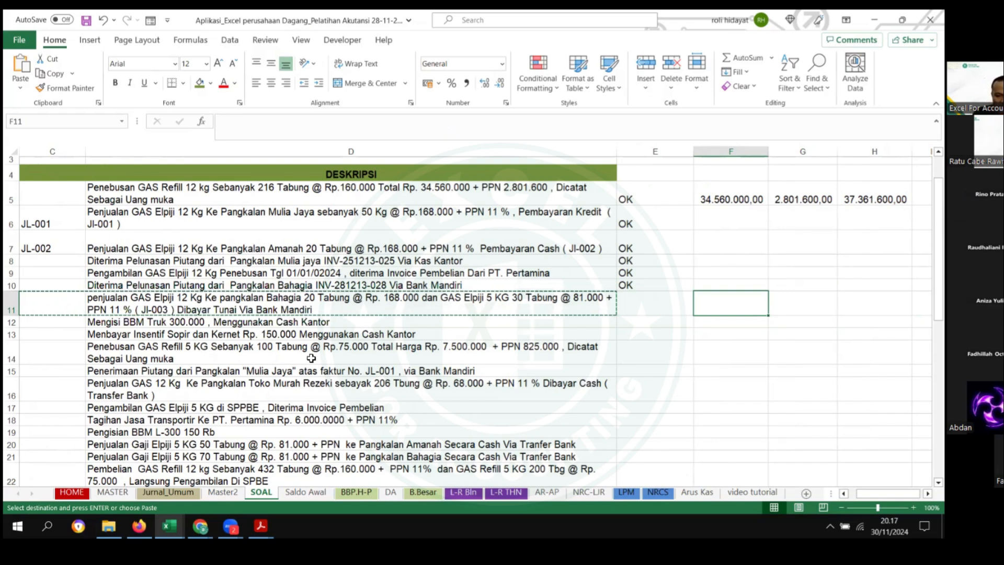
{"action": "type", "text": "ELPIJI 12 KG"}
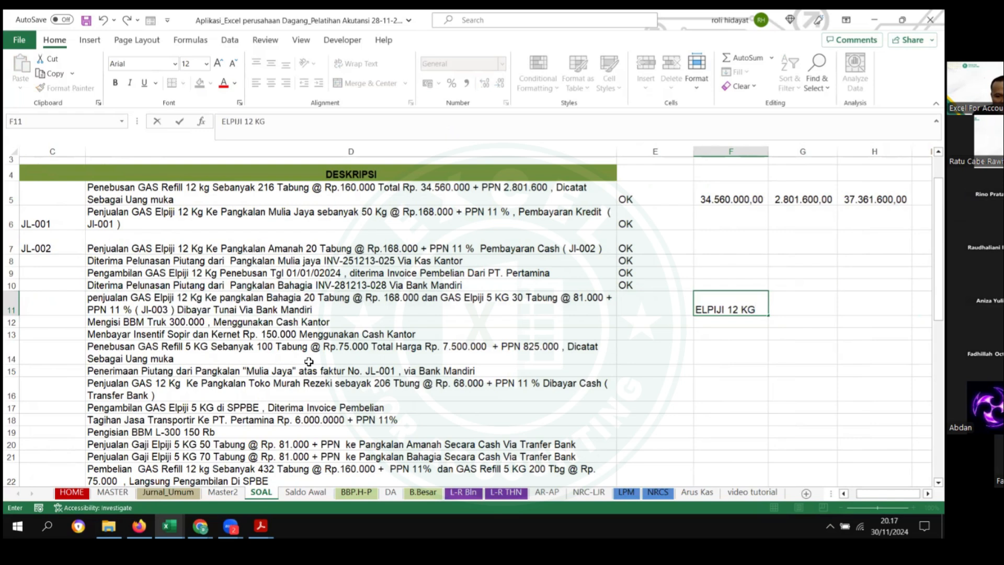
{"action": "key", "text": "Return"}
{"action": "type", "text": "E"}
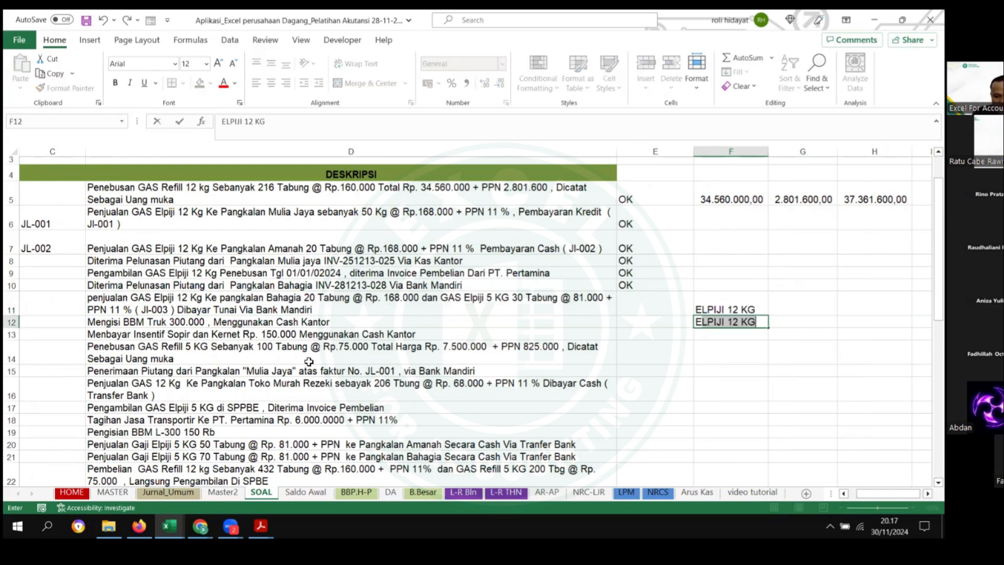
{"action": "type", "text": "LPIJI 5"}
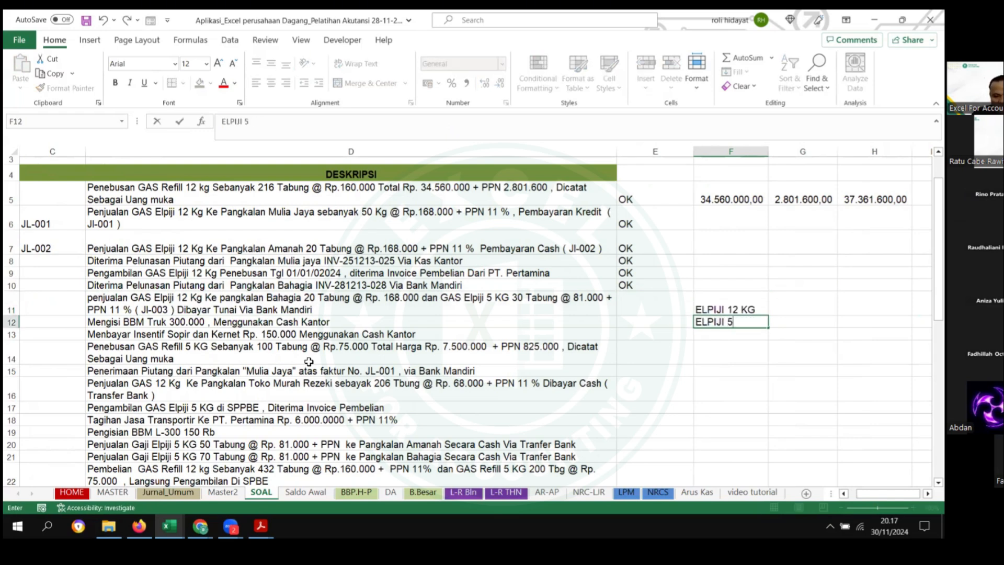
{"action": "key", "text": "Return"}
Step: Enter the quantity 20 for ELPIJI 12 KG in G11, as given in transaction 7's description
{"action": "key", "text": "Up"}
{"action": "key", "text": "Right"}
{"action": "key", "text": "Up"}
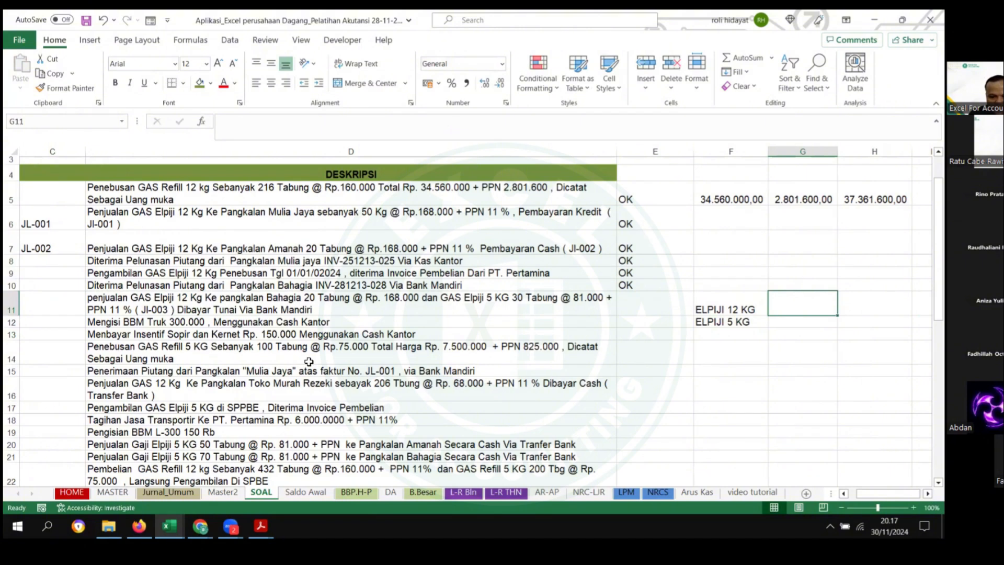
{"action": "key", "text": "Left"}
{"action": "key", "text": "Left"}
{"action": "key", "text": "Left"}
{"action": "key", "text": "Left"}
{"action": "key", "text": "Right"}
{"action": "key", "text": "Right"}
{"action": "key", "text": "Right"}
{"action": "key", "text": "Right"}
{"action": "type", "text": "20"}
{"action": "key", "text": "Return"}
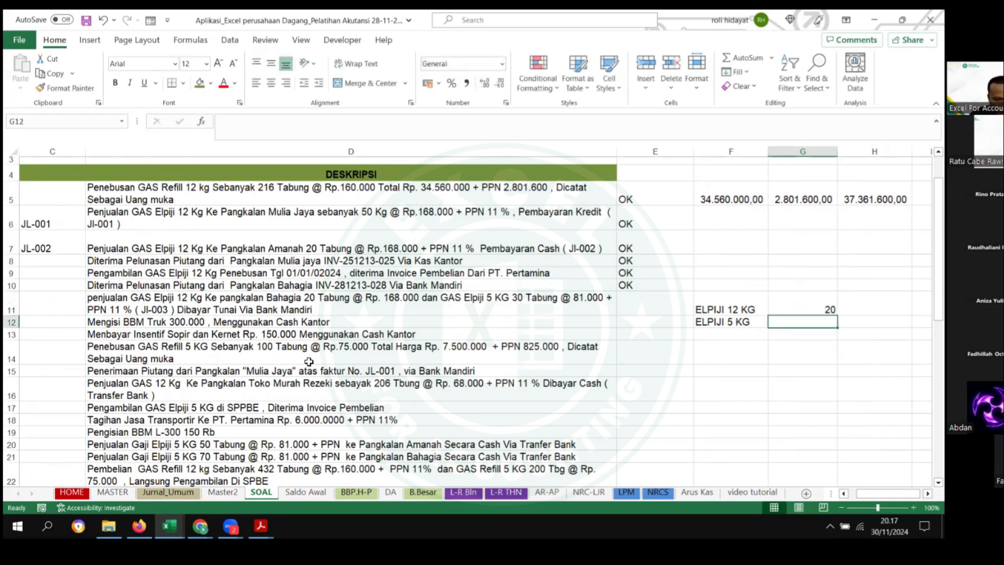
Step: Enter the quantity 30 for ELPIJI 5 KG in G12
{"action": "key", "text": "Left"}
{"action": "key", "text": "Left"}
{"action": "key", "text": "Left"}
{"action": "key", "text": "Left"}
{"action": "key", "text": "Up"}
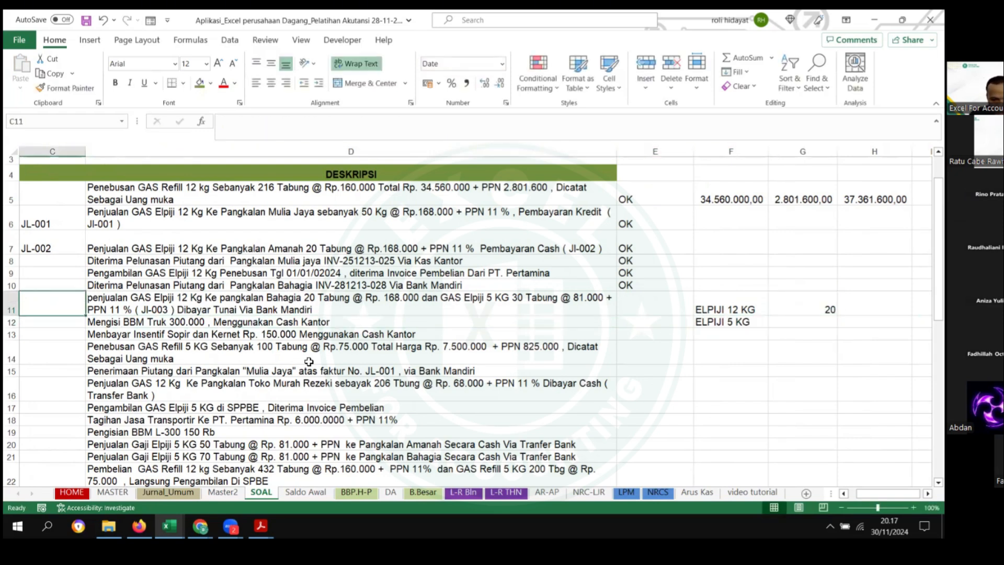
{"action": "key", "text": "Right"}
{"action": "key", "text": "Right"}
{"action": "key", "text": "Right"}
{"action": "key", "text": "Down"}
{"action": "key", "text": "Right"}
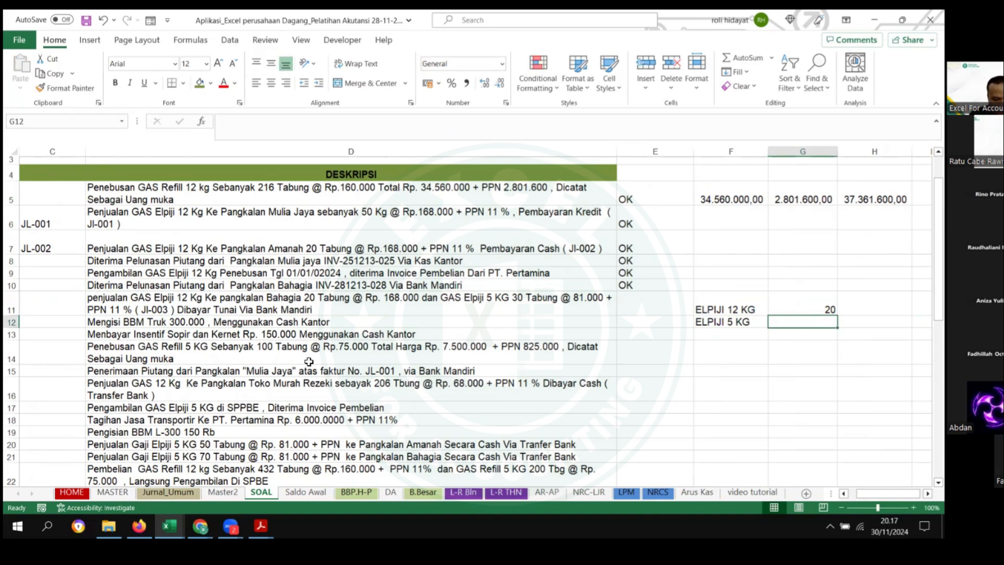
{"action": "type", "text": "30"}
{"action": "key", "text": "Return"}
Step: Enter the unit price 168000 for ELPIJI 12 KG in H11, as given in transaction 7's description
{"action": "key", "text": "Up"}
{"action": "key", "text": "Up"}
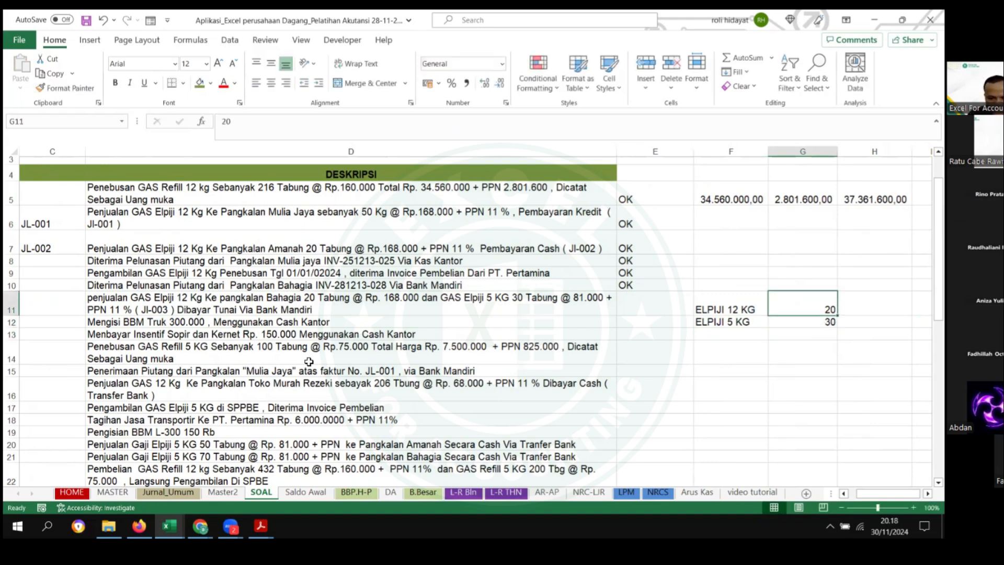
{"action": "key", "text": "Right"}
{"action": "key", "text": "Right"}
{"action": "key", "text": "Right"}
{"action": "key", "text": "Left"}
{"action": "key", "text": "Left"}
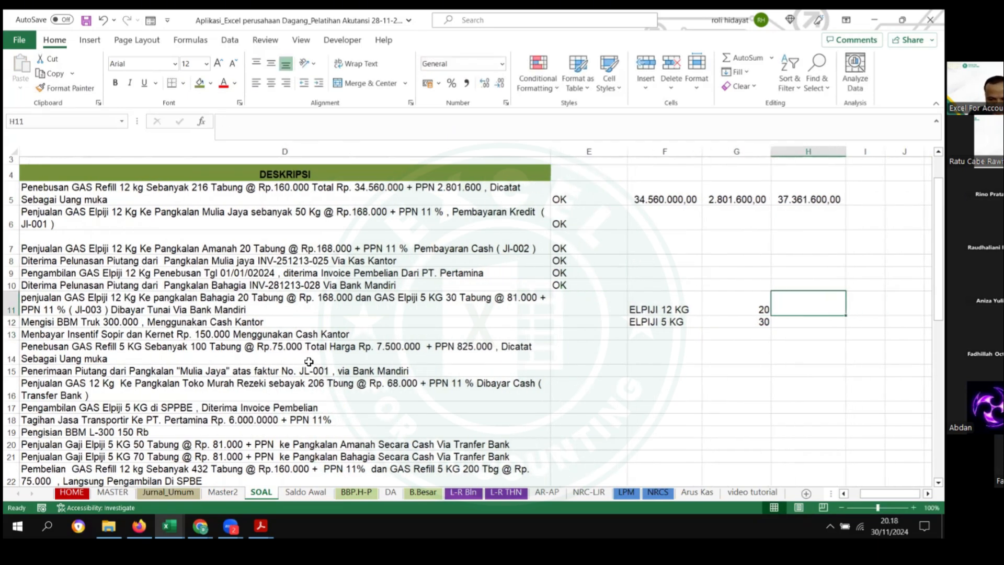
{"action": "key", "text": "Left"}
{"action": "key", "text": "Left"}
{"action": "key", "text": "Left"}
{"action": "key", "text": "Left"}
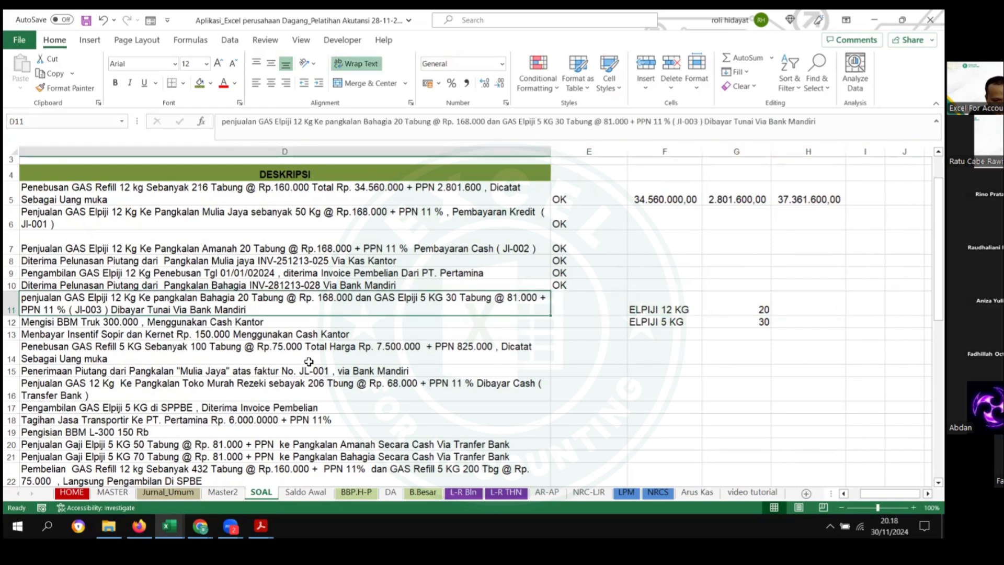
{"action": "key", "text": "Right"}
{"action": "key", "text": "Right"}
{"action": "key", "text": "Right"}
{"action": "key", "text": "Right"}
{"action": "type", "text": "1"}
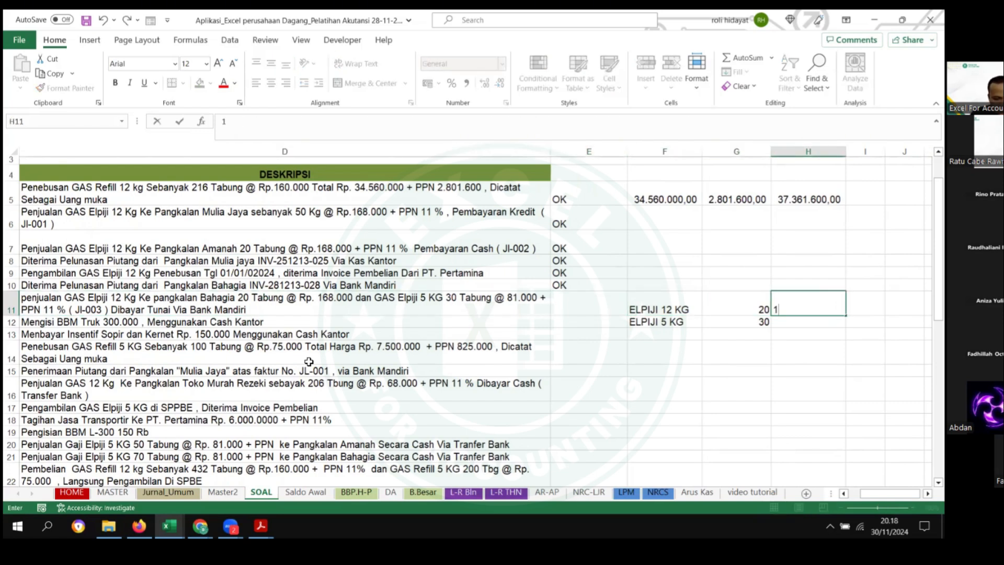
{"action": "type", "text": "68000"}
{"action": "key", "text": "Return"}
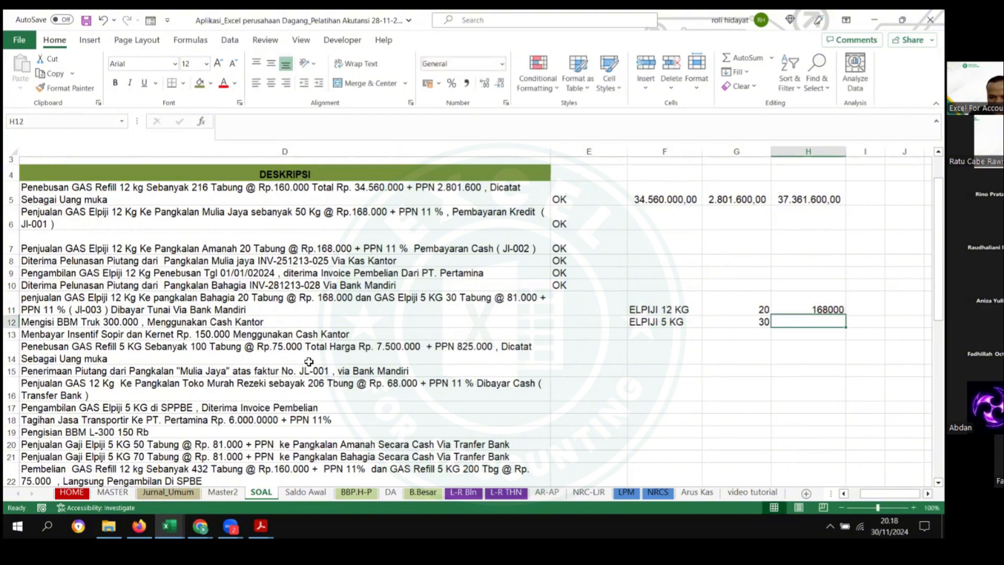
Step: Enter the unit price 81000 for ELPIJI 5 KG in H12
{"action": "key", "text": "Left"}
{"action": "key", "text": "Left"}
{"action": "key", "text": "Left"}
{"action": "key", "text": "Up"}
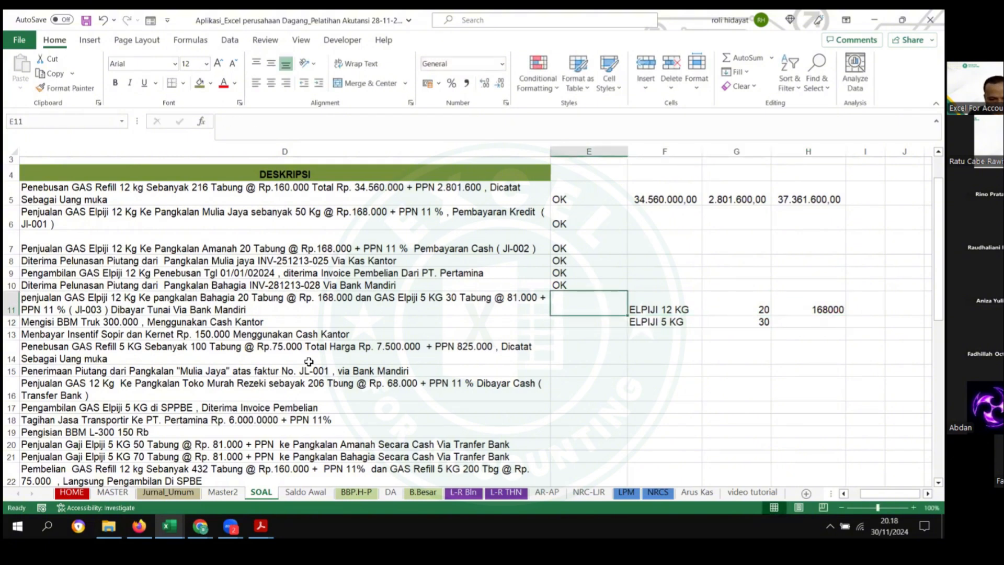
{"action": "key", "text": "Left"}
{"action": "key", "text": "Right"}
{"action": "key", "text": "Right"}
{"action": "key", "text": "Right"}
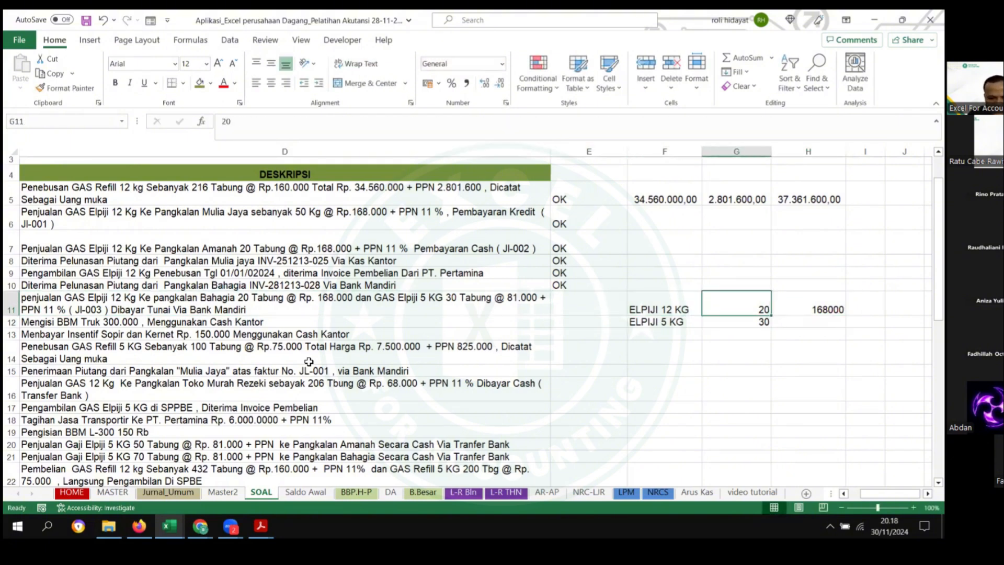
{"action": "key", "text": "Left"}
{"action": "key", "text": "Left"}
{"action": "key", "text": "Right"}
{"action": "key", "text": "Right"}
{"action": "key", "text": "Right"}
{"action": "key", "text": "Down"}
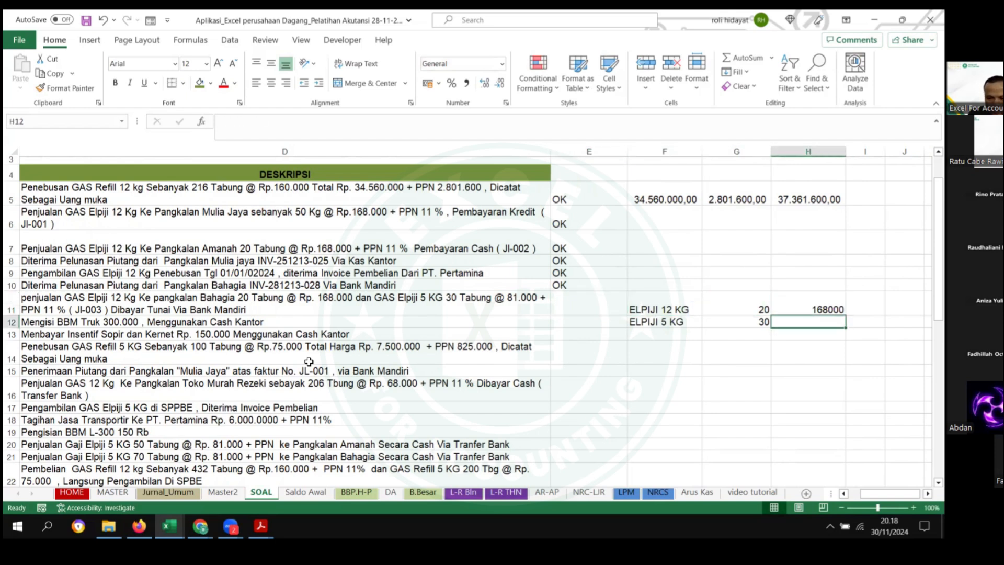
{"action": "key", "text": "Right"}
{"action": "key", "text": "Left"}
{"action": "type", "text": "81000"}
{"action": "key", "text": "Return"}
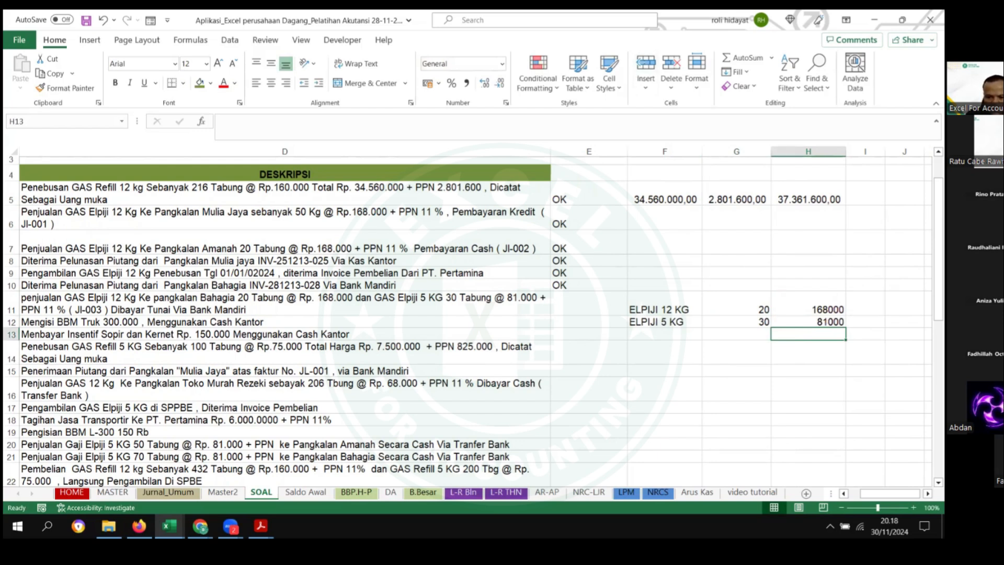
Step: Calculate the sales amount in I11 as quantity times unit price (=G11*H11) and fill the formula down to I12
{"action": "key", "text": "Up"}
{"action": "key", "text": "Up"}
{"action": "key", "text": "Right"}
{"action": "type", "text": "="}
{"action": "key", "text": "Left"}
{"action": "key", "text": "Left"}
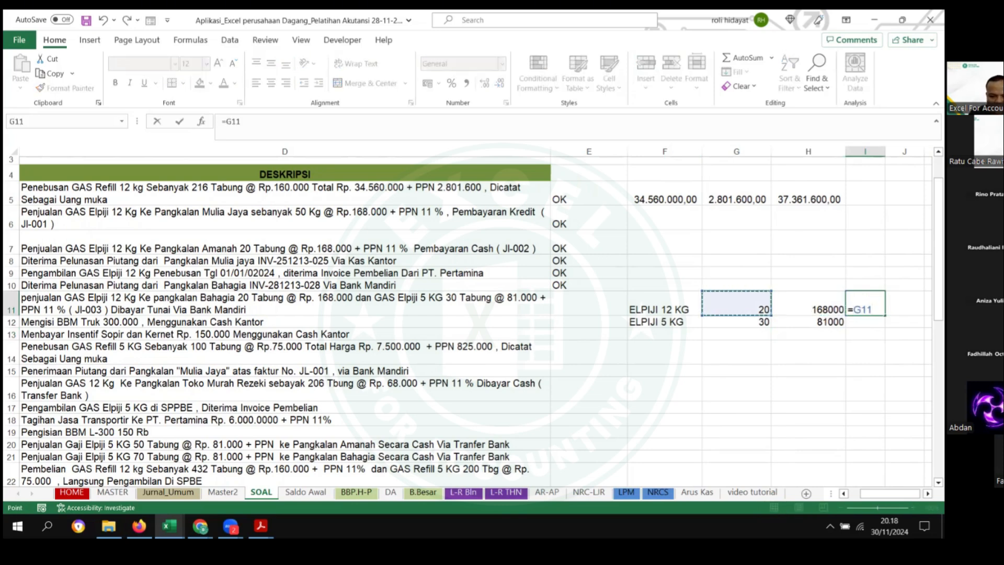
{"action": "type", "text": "*"}
{"action": "key", "text": "Left"}
{"action": "key", "text": "Return"}
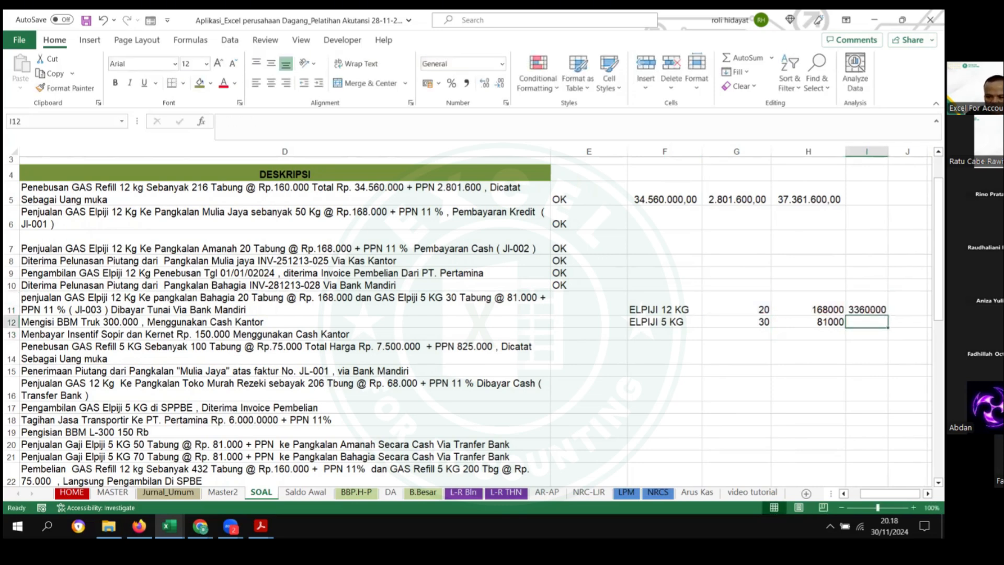
{"action": "key", "text": "Up"}
{"action": "left_click_drag", "start_coordinate": [888, 315], "coordinate": [888, 325]}
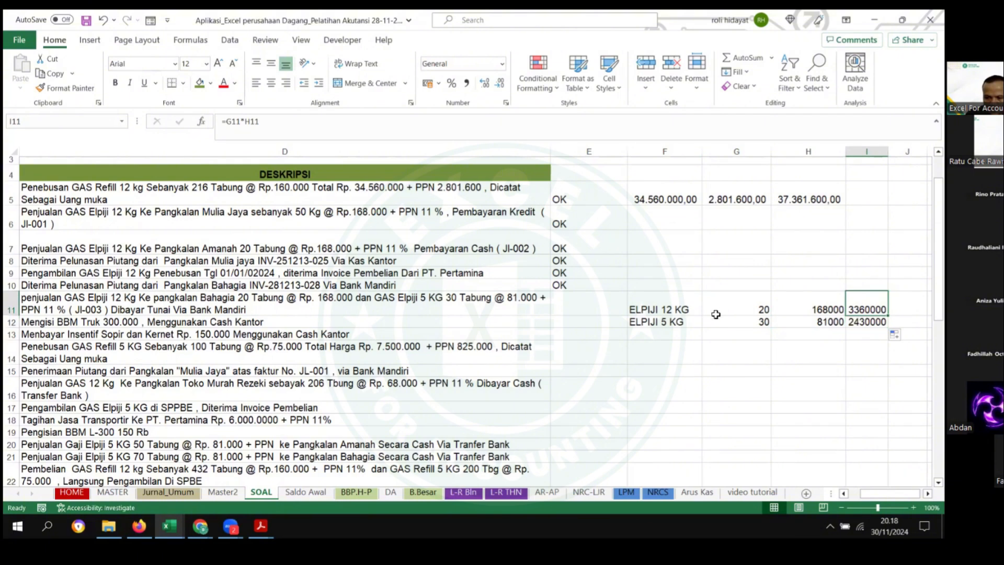
Step: Apply the comma number format to the quantities, prices and amounts in G11:I12
{"action": "left_click", "coordinate": [757, 304]}
{"action": "left_click_drag", "start_coordinate": [757, 304], "coordinate": [867, 322]}
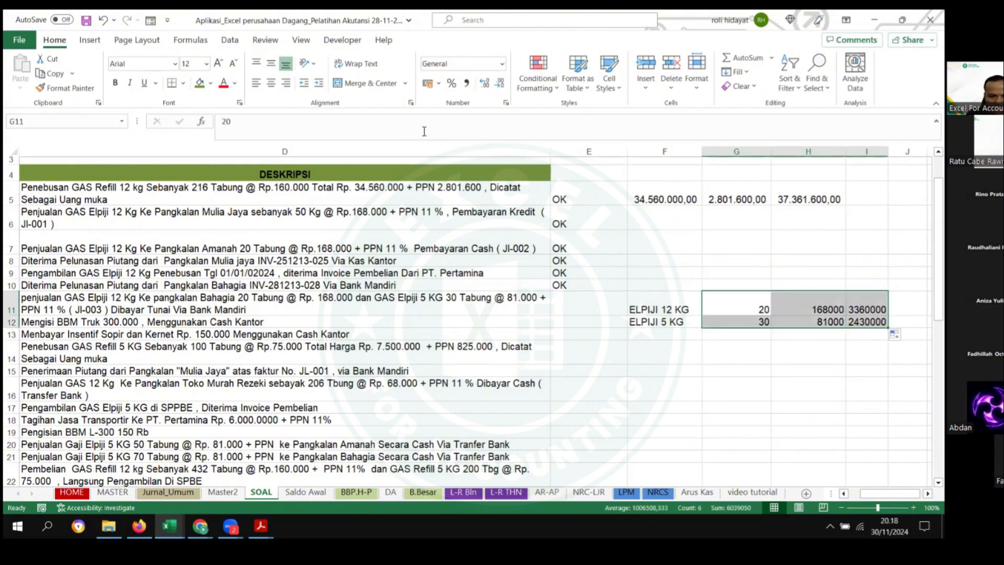
{"action": "left_click", "coordinate": [466, 84]}
{"action": "left_click", "coordinate": [881, 334]}
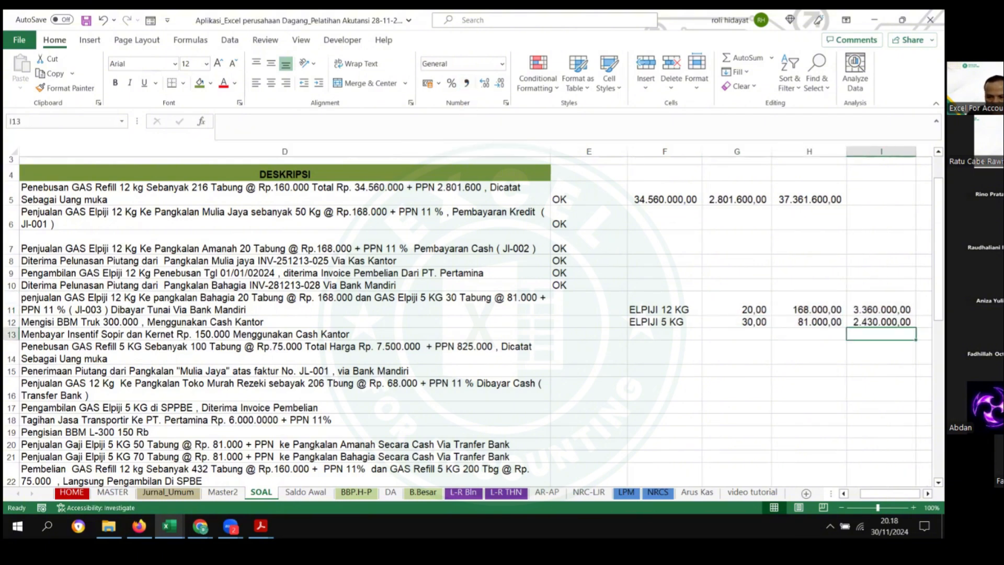
{"action": "type", "text": "="}
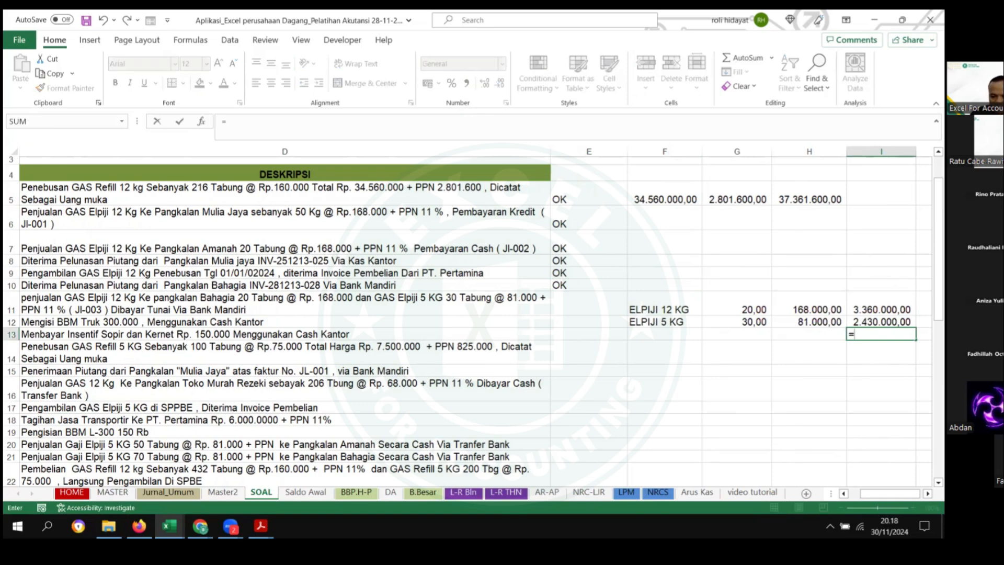
{"action": "key", "text": "Escape"}
Step: Calculate the 11% PPN on the sales amount in J11 (=I11*11%) and copy the formula to J12
{"action": "key", "text": "Up"}
{"action": "key", "text": "Up"}
{"action": "key", "text": "Right"}
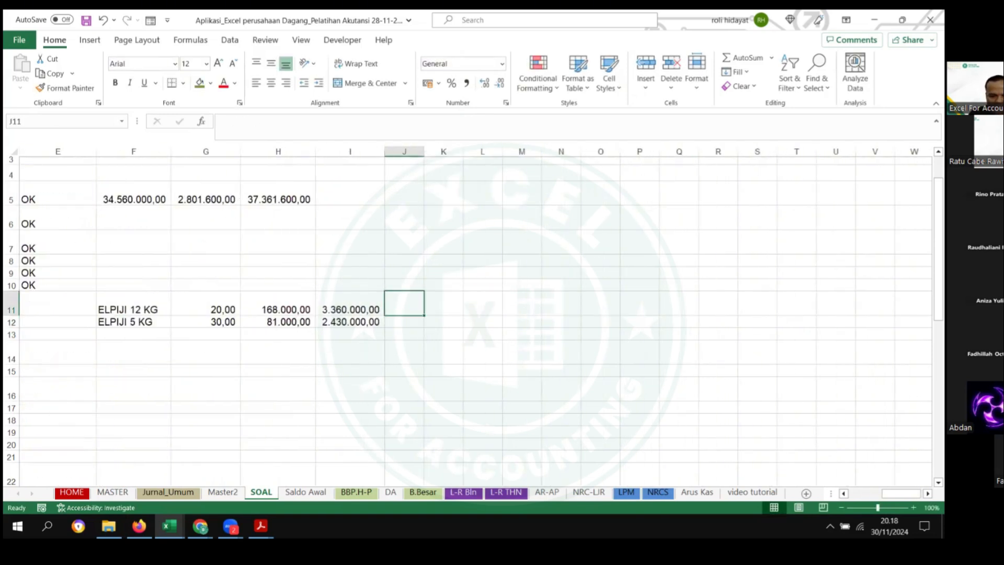
{"action": "type", "text": "="}
{"action": "key", "text": "Left"}
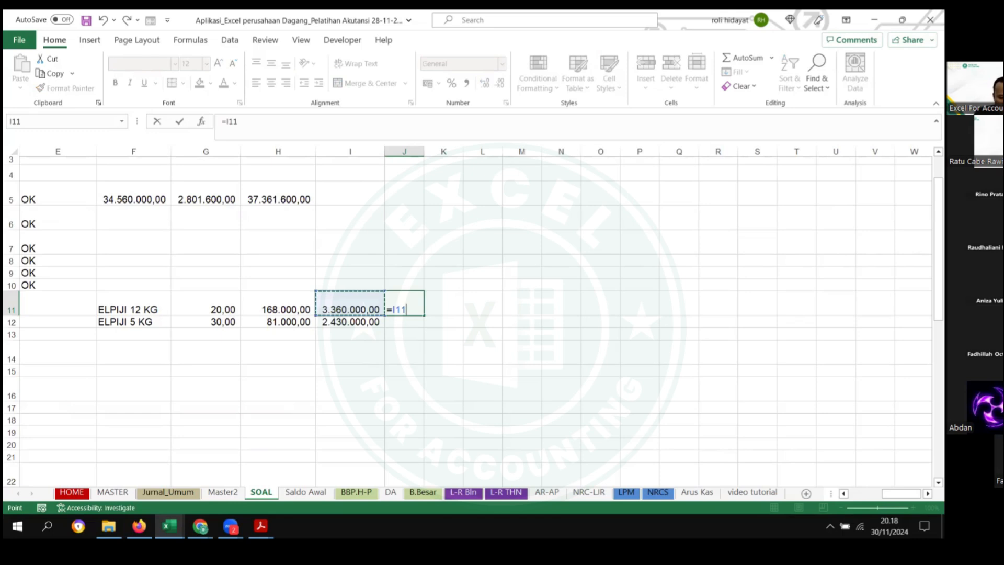
{"action": "type", "text": "*"}
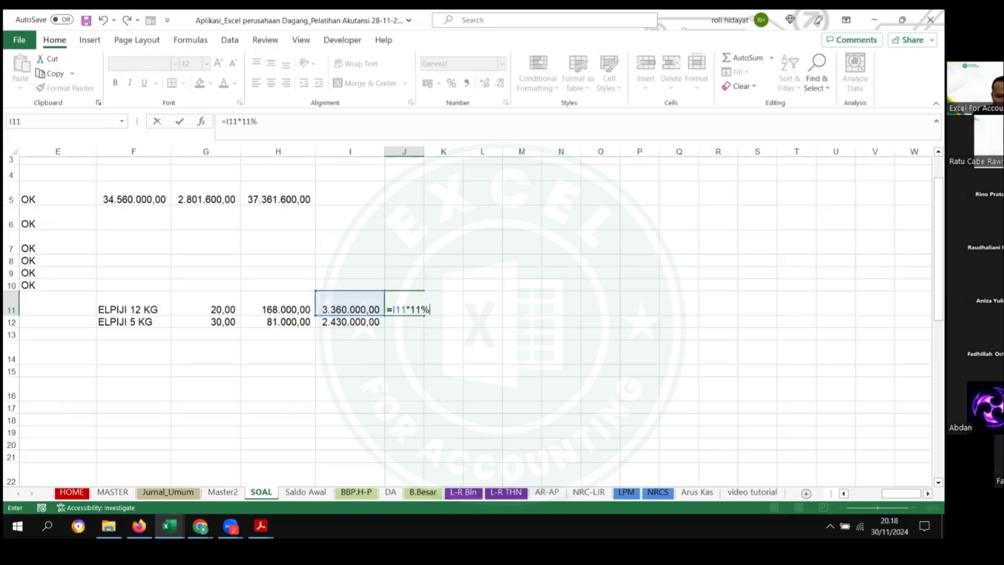
{"action": "type", "text": "11%"}
{"action": "key", "text": "Return"}
{"action": "key", "text": "Up"}
{"action": "key", "text": "ctrl+c"}
{"action": "key", "text": "Down"}
{"action": "key", "text": "ctrl+v"}
Step: Add amount and PPN in K11 (=I11+J11) and copy the formula to K12 for the 5 kg product
{"action": "key", "text": "Up"}
{"action": "key", "text": "Right"}
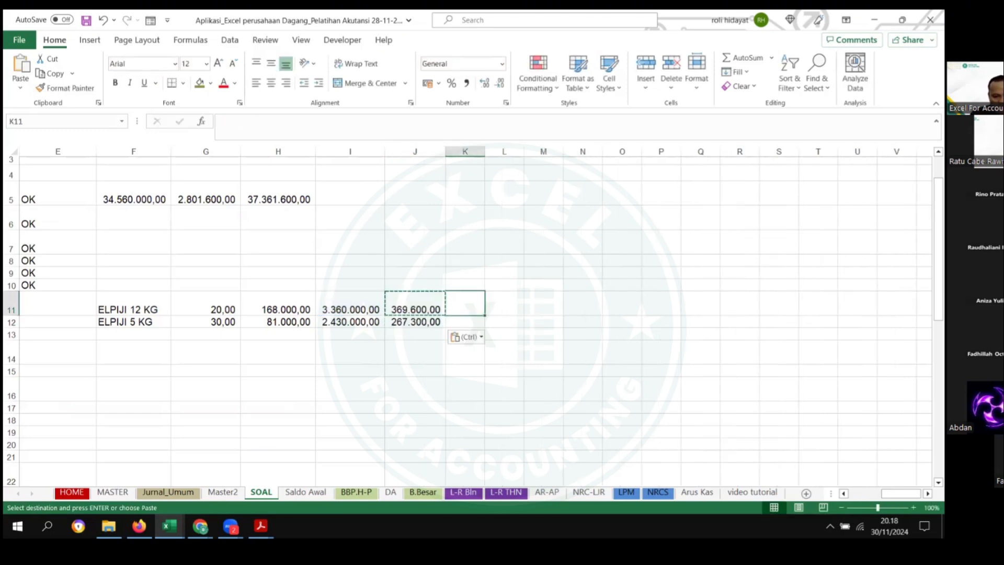
{"action": "key", "text": "Escape"}
{"action": "type", "text": "="}
{"action": "key", "text": "Left"}
{"action": "key", "text": "Left"}
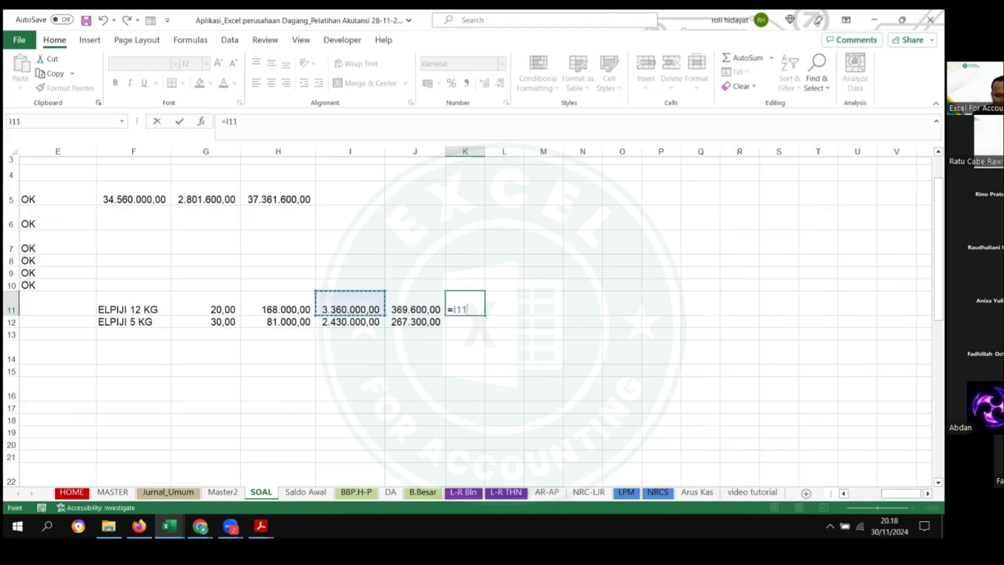
{"action": "type", "text": "+"}
{"action": "key", "text": "Left"}
{"action": "key", "text": "Return"}
{"action": "key", "text": "Up"}
{"action": "key", "text": "ctrl+c"}
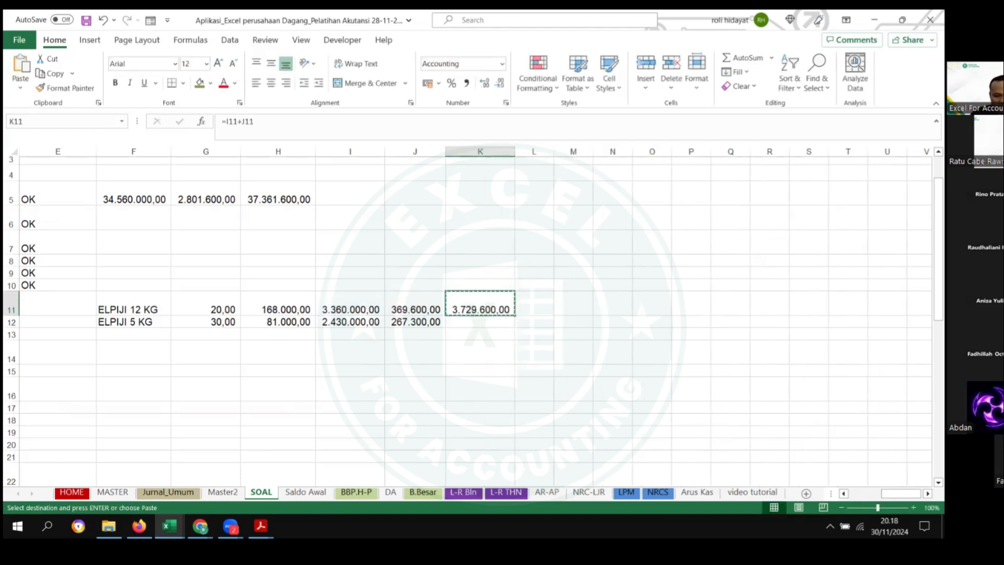
{"action": "key", "text": "Down"}
{"action": "key", "text": "ctrl+v"}
{"action": "key", "text": "Down"}
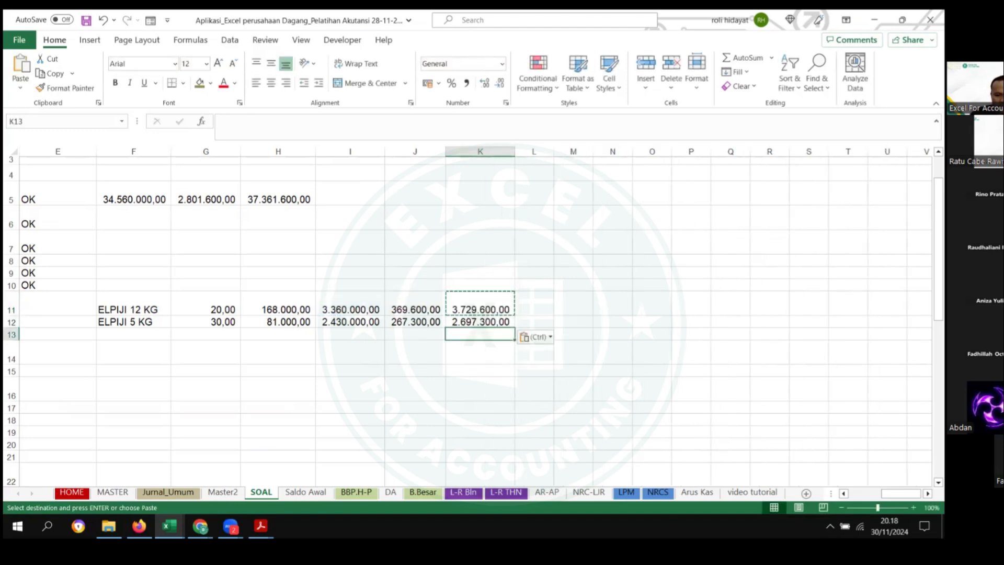
Step: Total the amounts including PPN in K13 with AutoSum (=SUM(K11:K12)) and copy the sum formula to I13 and J13
{"action": "left_click", "coordinate": [730, 57]}
{"action": "key", "text": "Return"}
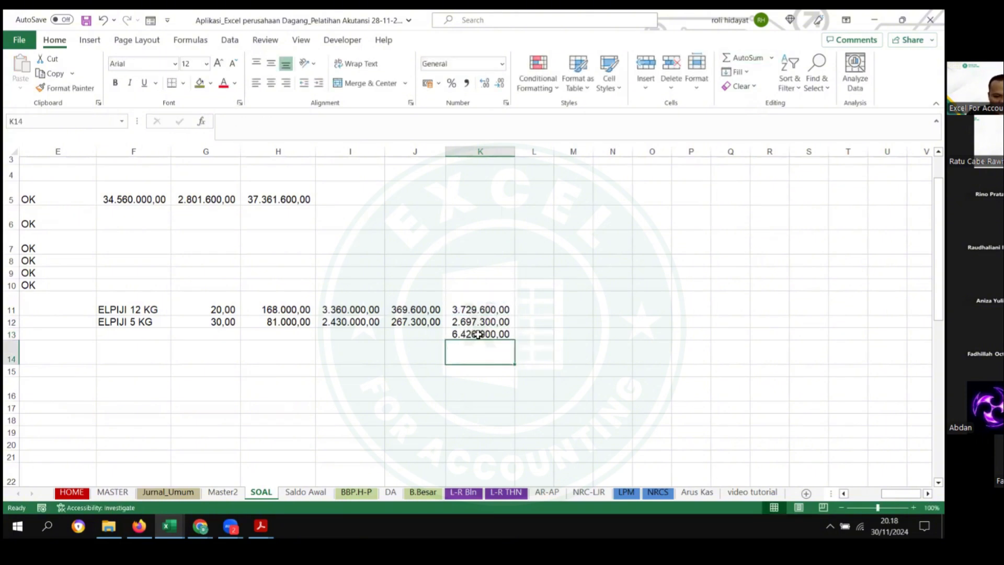
{"action": "key", "text": "Up"}
{"action": "key", "text": "ctrl+c"}
{"action": "left_click", "coordinate": [361, 338]}
{"action": "key", "text": "ctrl+v"}
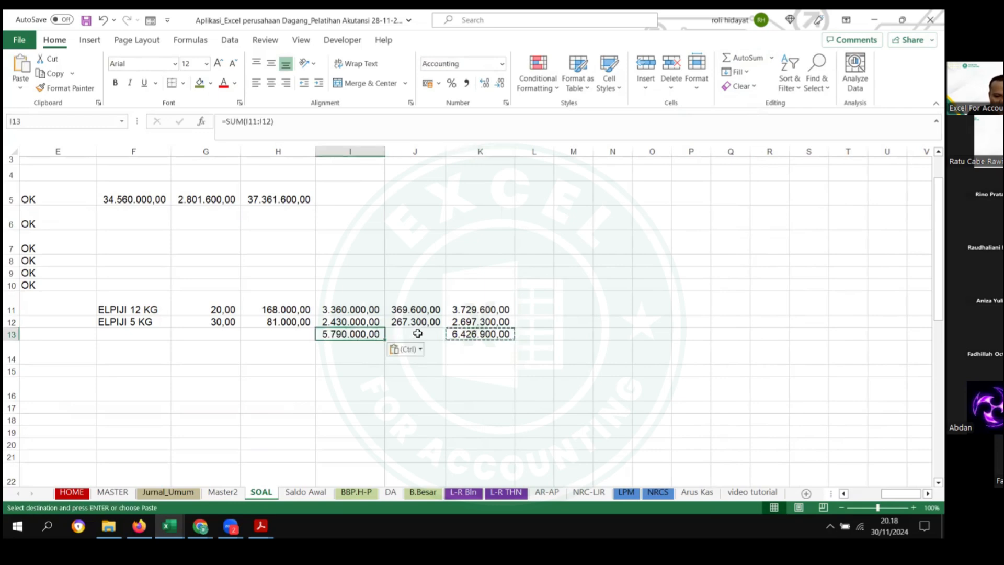
{"action": "left_click", "coordinate": [417, 333]}
{"action": "key", "text": "ctrl+v"}
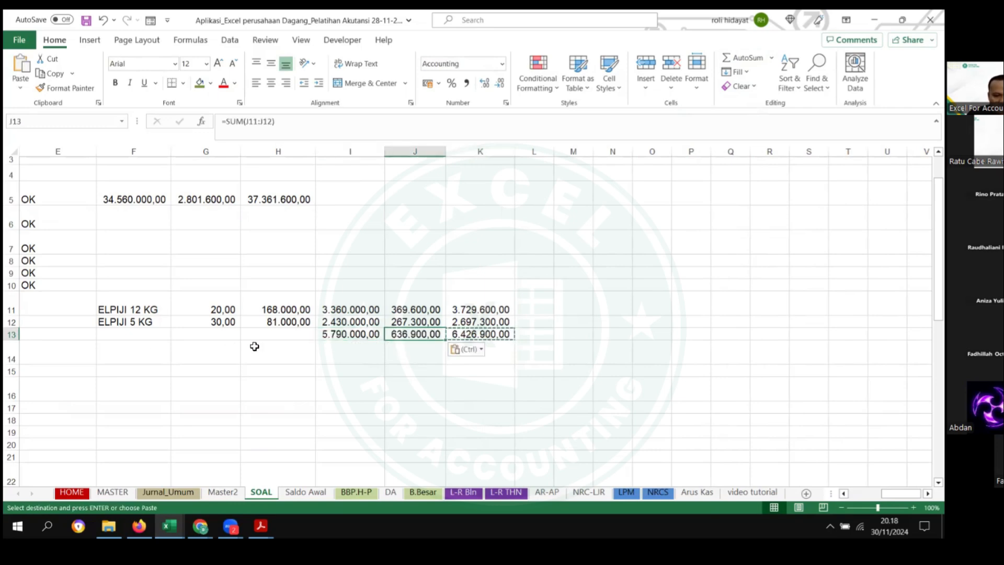
Step: Copy transaction 7's date and description (B11:D11) from the SOAL sheet into the Jurnal_Umum sheet starting at J32
{"action": "left_click_drag", "start_coordinate": [254, 346], "coordinate": [8, 346]}
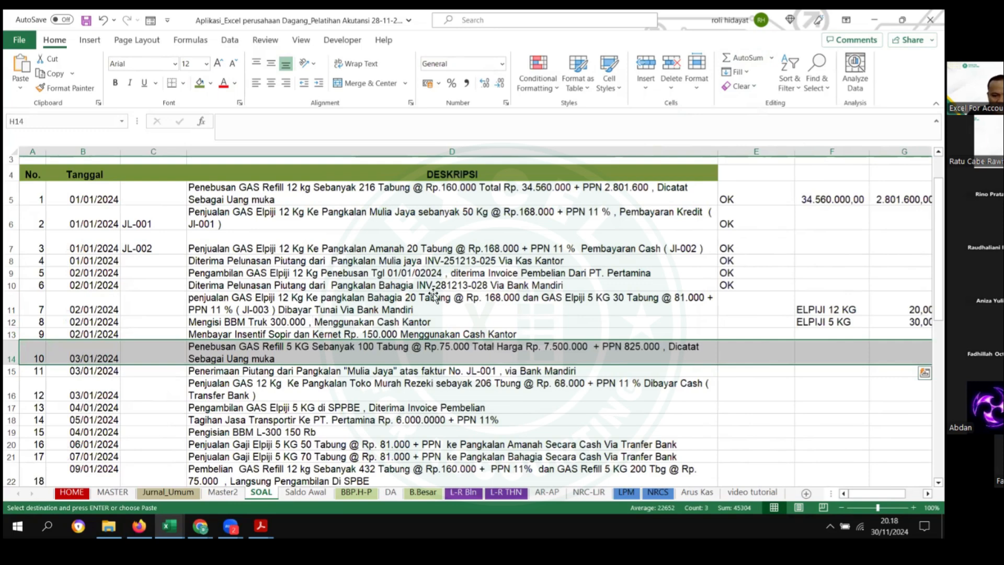
{"action": "left_click", "coordinate": [434, 296]}
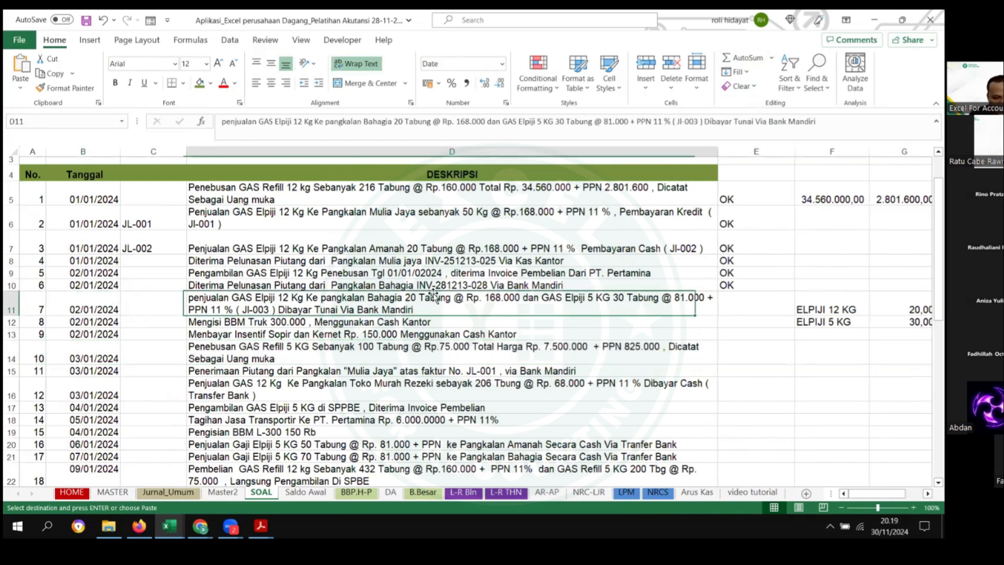
{"action": "key", "text": "Left"}
{"action": "key", "text": "Left"}
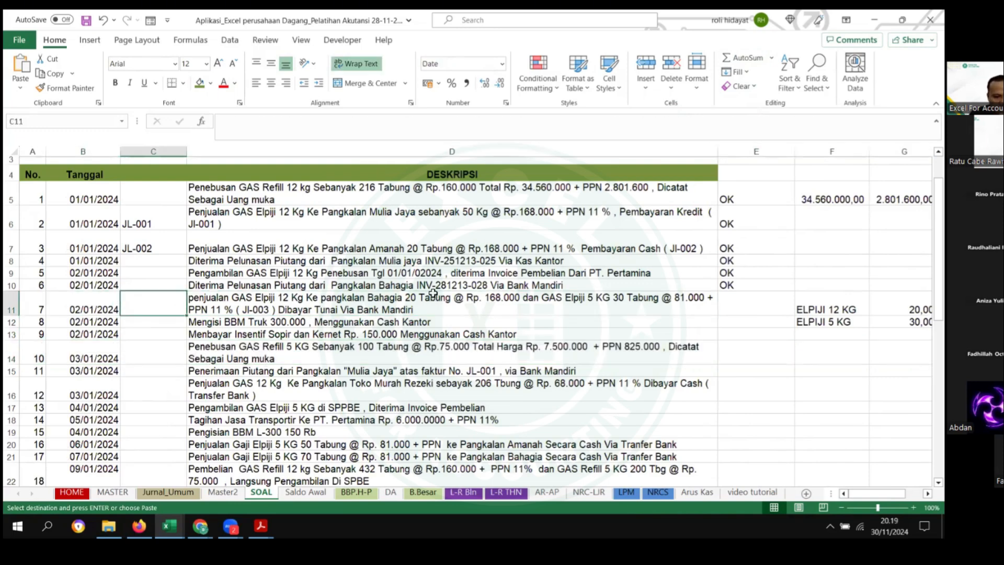
{"action": "key", "text": "shift+Right"}
{"action": "key", "text": "shift+Right"}
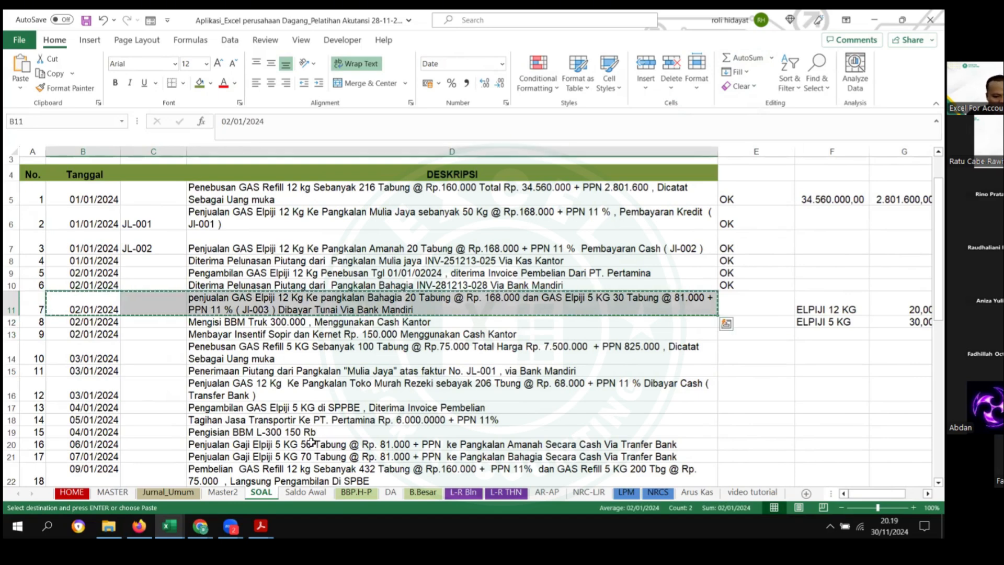
{"action": "left_click", "coordinate": [176, 493]}
{"action": "scroll", "coordinate": [145, 375], "scroll_direction": "down", "scroll_amount": 3}
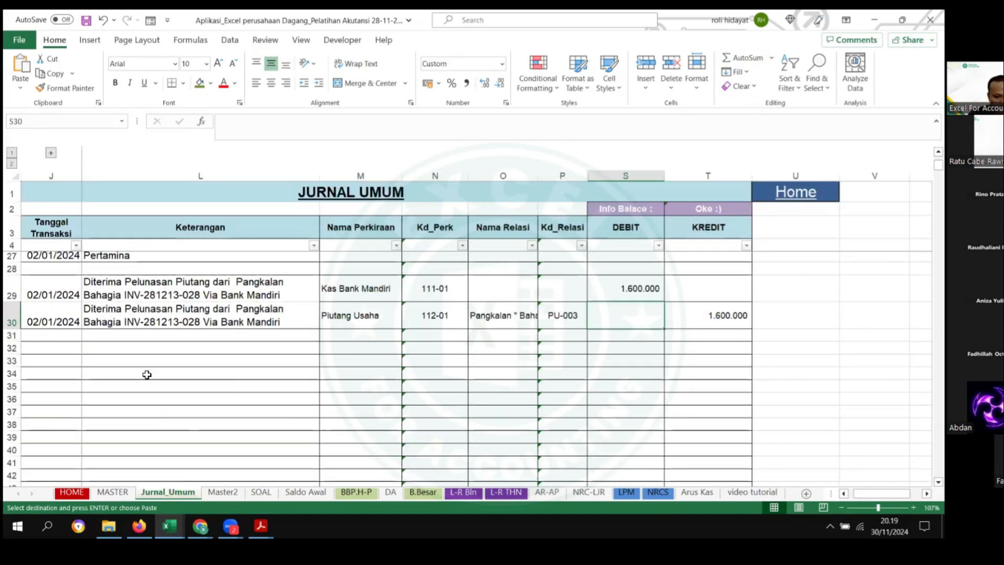
{"action": "left_click", "coordinate": [67, 349]}
{"action": "key", "text": "ctrl+v"}
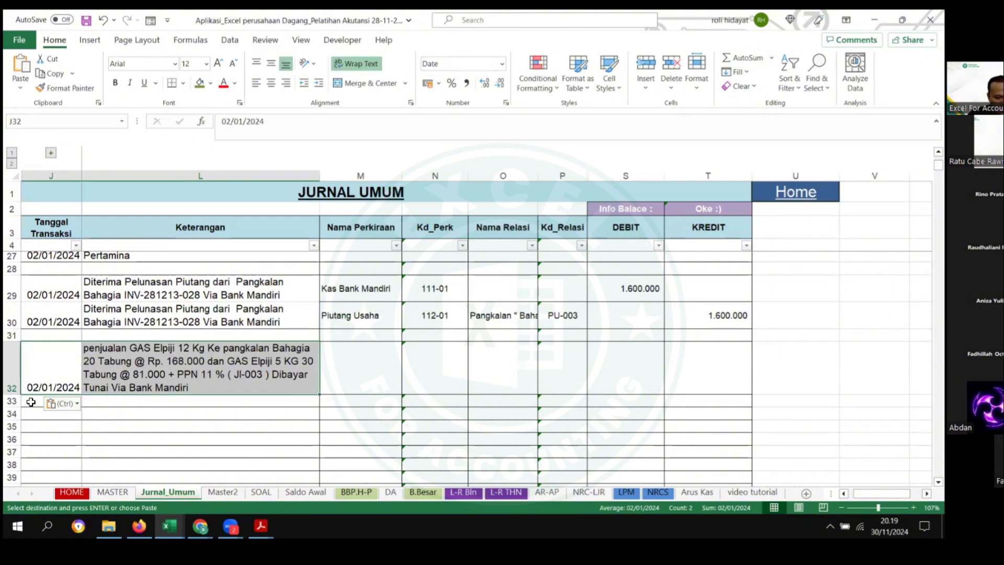
Step: Repeat transaction 7's date and description in journal rows 33 and 34
{"action": "left_click", "coordinate": [53, 402]}
{"action": "key", "text": "ctrl+v"}
{"action": "scroll", "coordinate": [78, 403], "scroll_direction": "down", "scroll_amount": 1}
{"action": "left_click", "coordinate": [50, 390]}
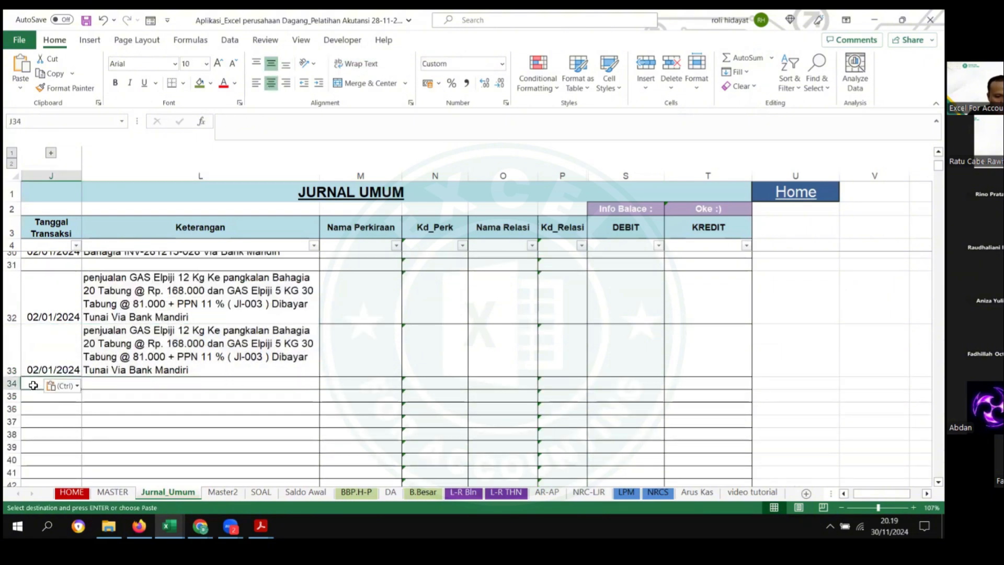
{"action": "key", "text": "ctrl+v"}
Step: Copy the account names Piutang Usaha, Penjualan and PPN Keluaran from the JL-001 sale (M8:M10) into M32:M34
{"action": "left_click", "coordinate": [363, 309]}
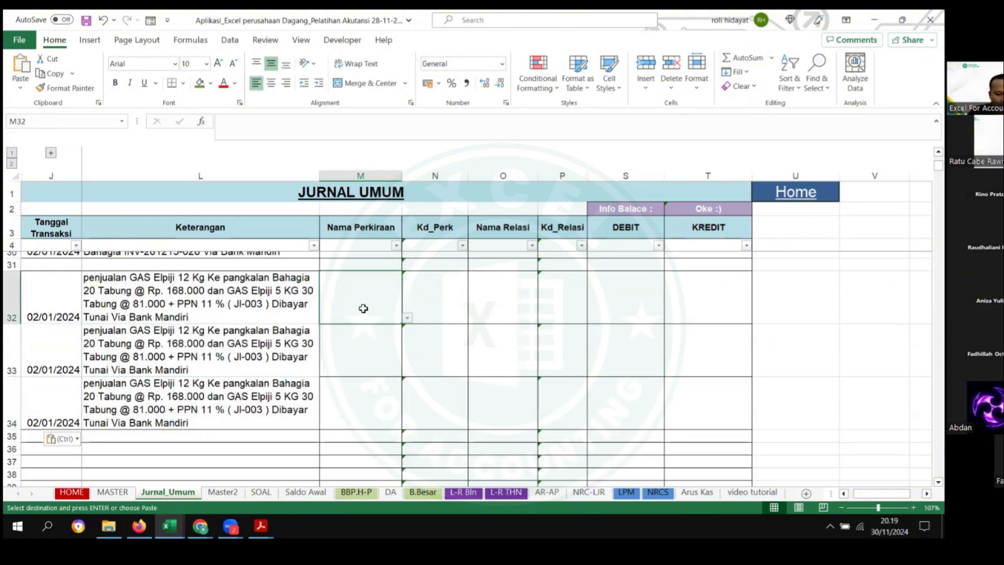
{"action": "scroll", "coordinate": [387, 293], "scroll_direction": "up", "scroll_amount": 2}
{"action": "scroll", "coordinate": [411, 295], "scroll_direction": "up", "scroll_amount": 5}
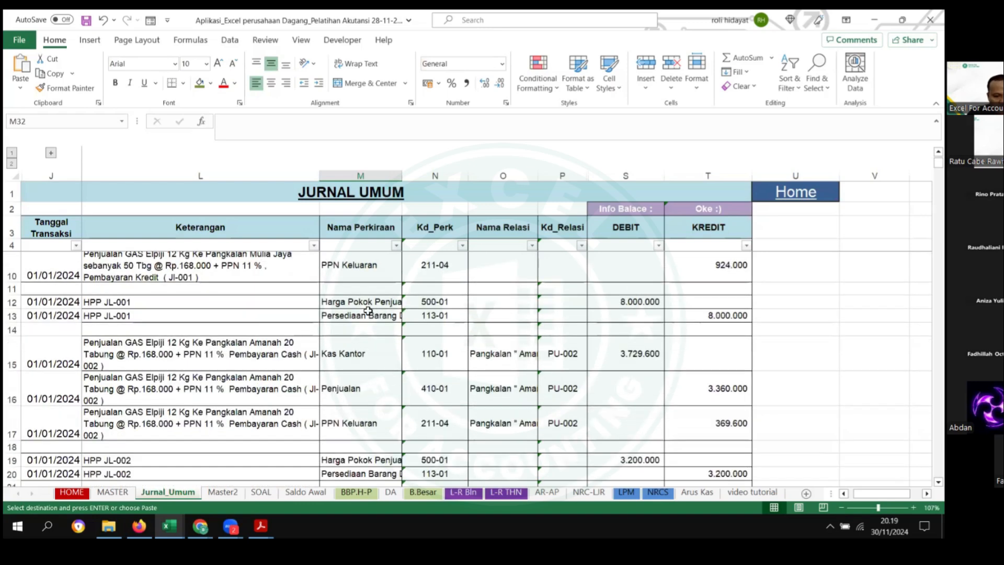
{"action": "scroll", "coordinate": [367, 313], "scroll_direction": "down", "scroll_amount": 1}
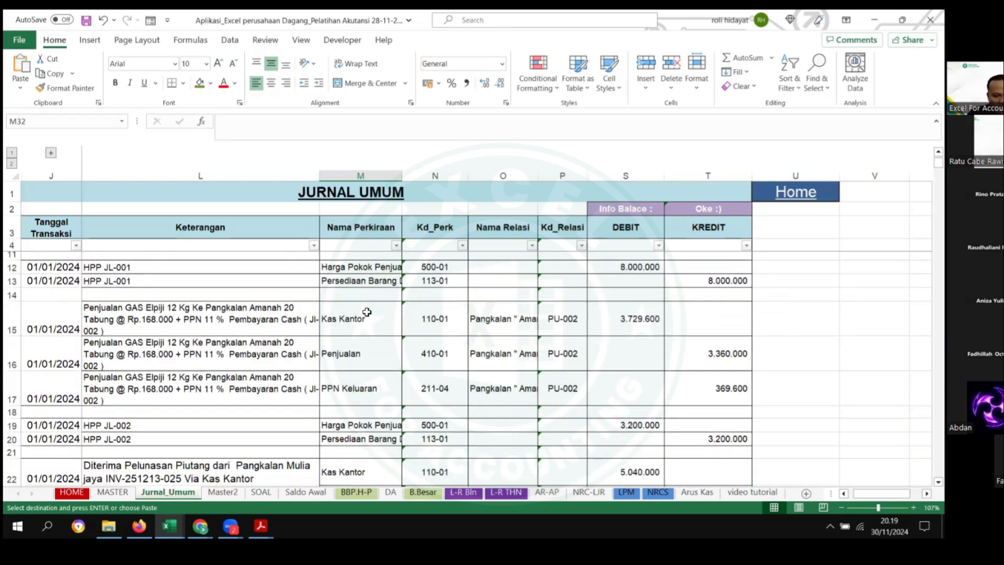
{"action": "scroll", "coordinate": [368, 311], "scroll_direction": "up", "scroll_amount": 5}
{"action": "scroll", "coordinate": [370, 309], "scroll_direction": "down", "scroll_amount": 1}
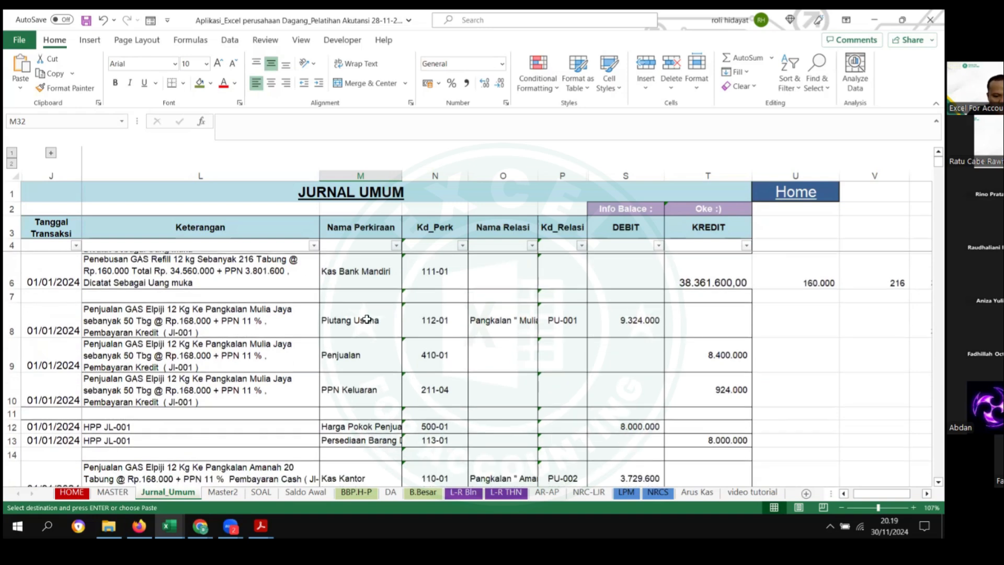
{"action": "left_click_drag", "start_coordinate": [368, 317], "coordinate": [360, 376]}
{"action": "scroll", "coordinate": [360, 375], "scroll_direction": "down", "scroll_amount": 7}
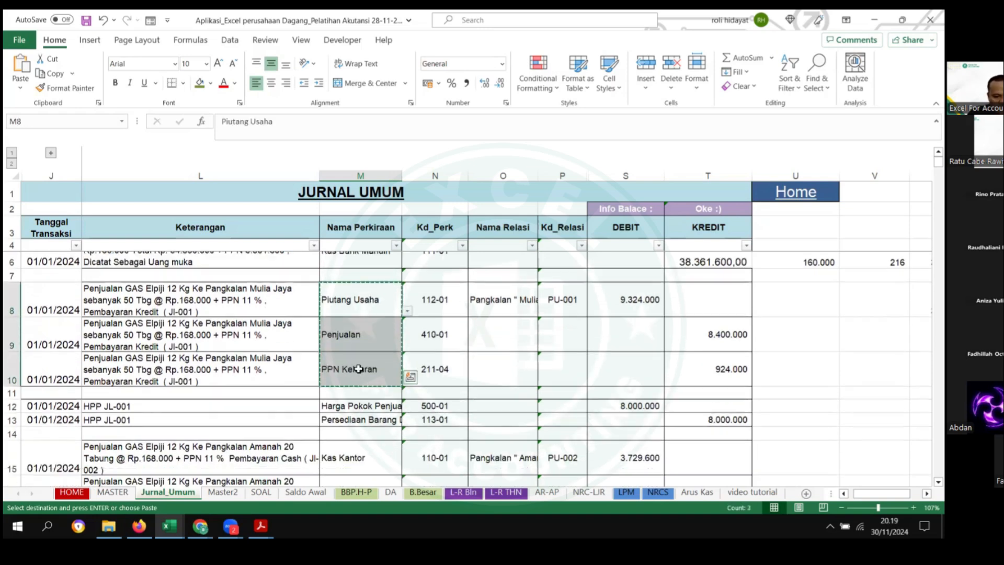
{"action": "scroll", "coordinate": [352, 362], "scroll_direction": "down", "scroll_amount": 2}
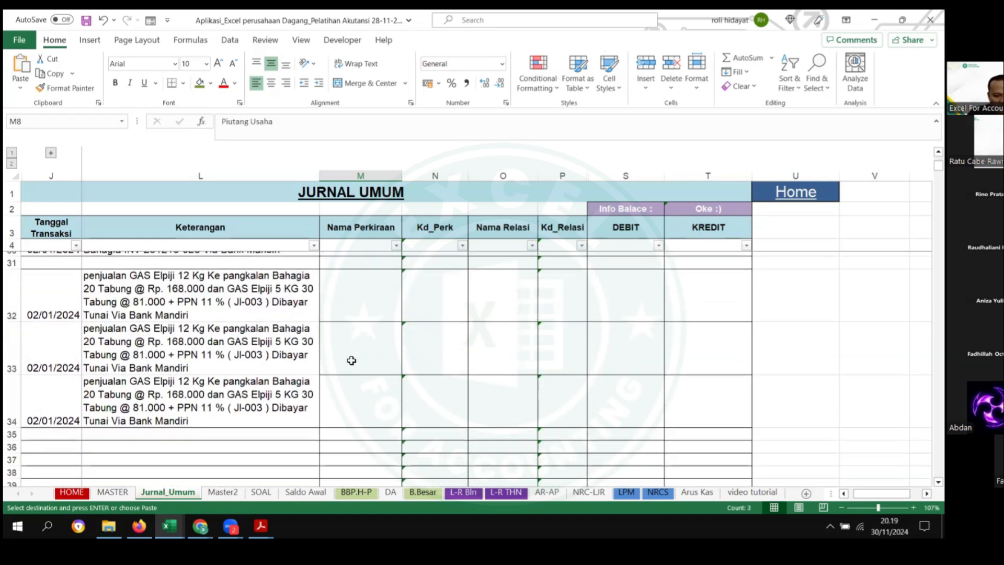
{"action": "left_click", "coordinate": [356, 272]}
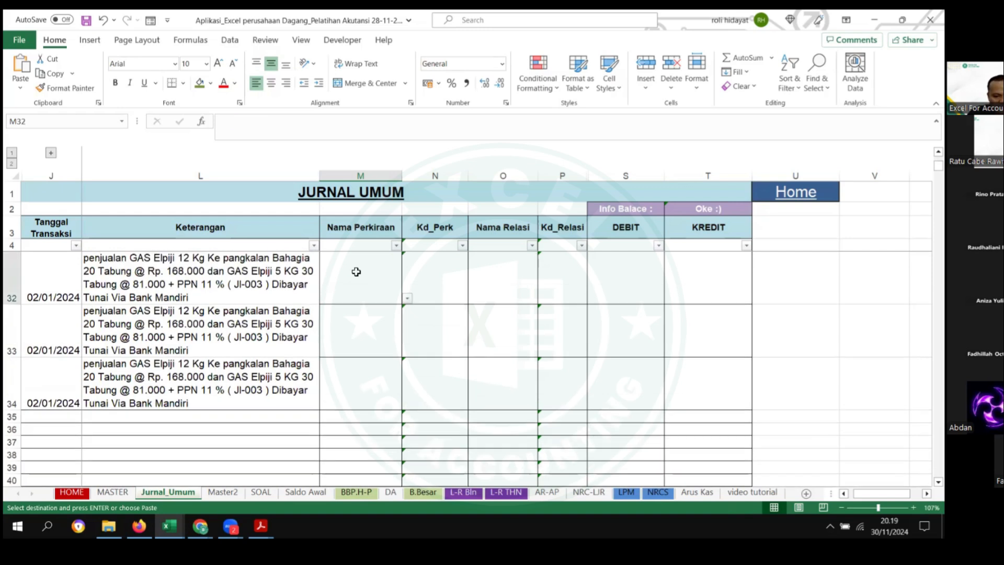
{"action": "left_click", "coordinate": [363, 333]}
{"action": "left_click", "coordinate": [356, 375]}
Step: Change the account name in M32 to Kas Bank Mandiri
{"action": "left_click", "coordinate": [375, 278]}
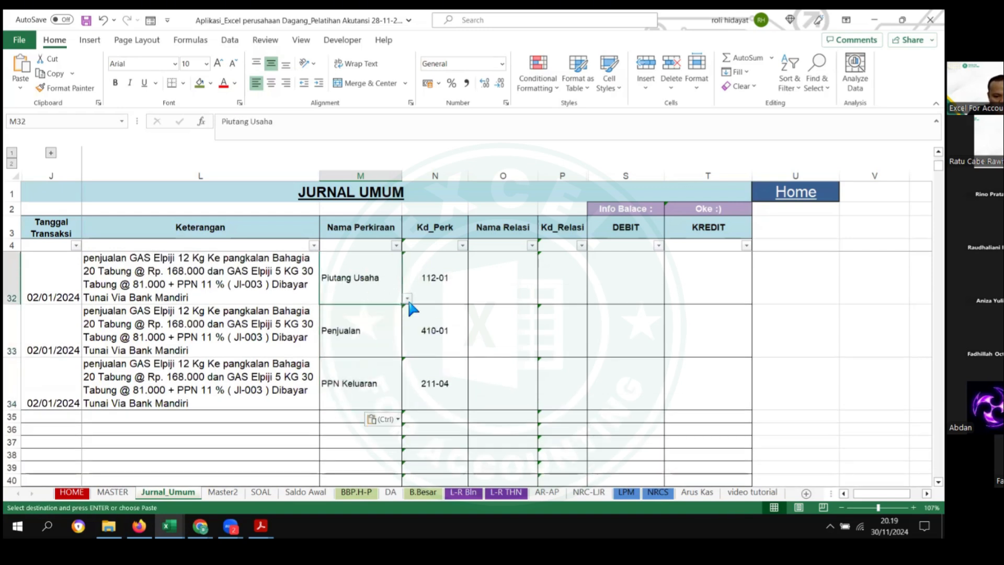
{"action": "left_click", "coordinate": [407, 297]}
{"action": "left_click", "coordinate": [350, 328]}
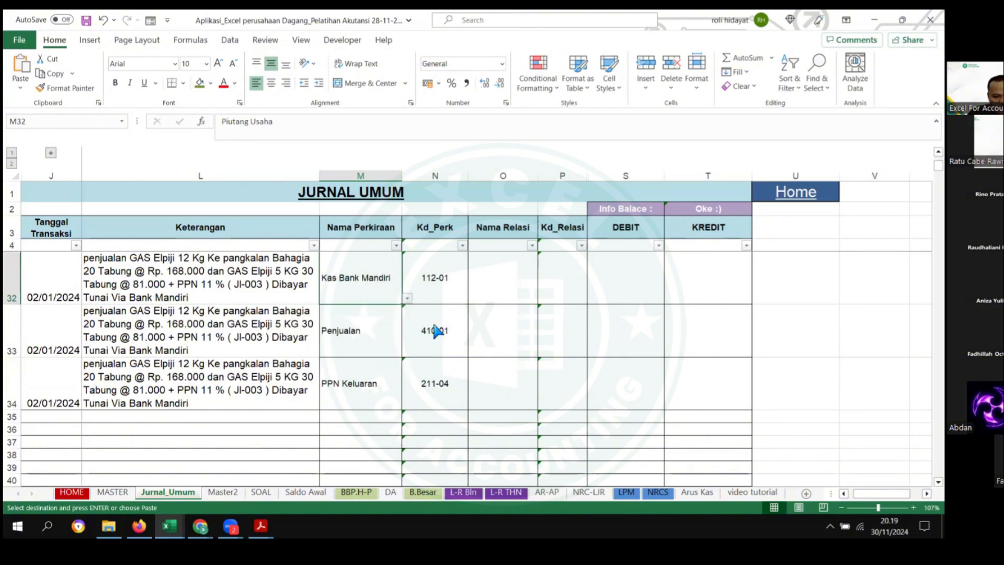
{"action": "left_click", "coordinate": [510, 342]}
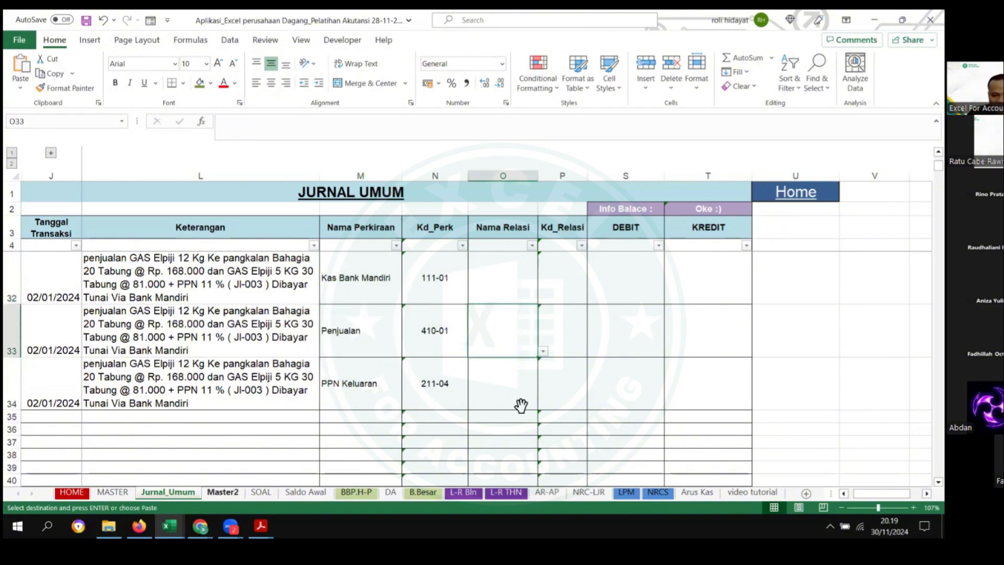
Step: Copy the sales total in I13 of the SOAL sheet and paste it as a value into Penjualan's credit cell T33 in Jurnal_Umum
{"action": "left_click", "coordinate": [231, 492]}
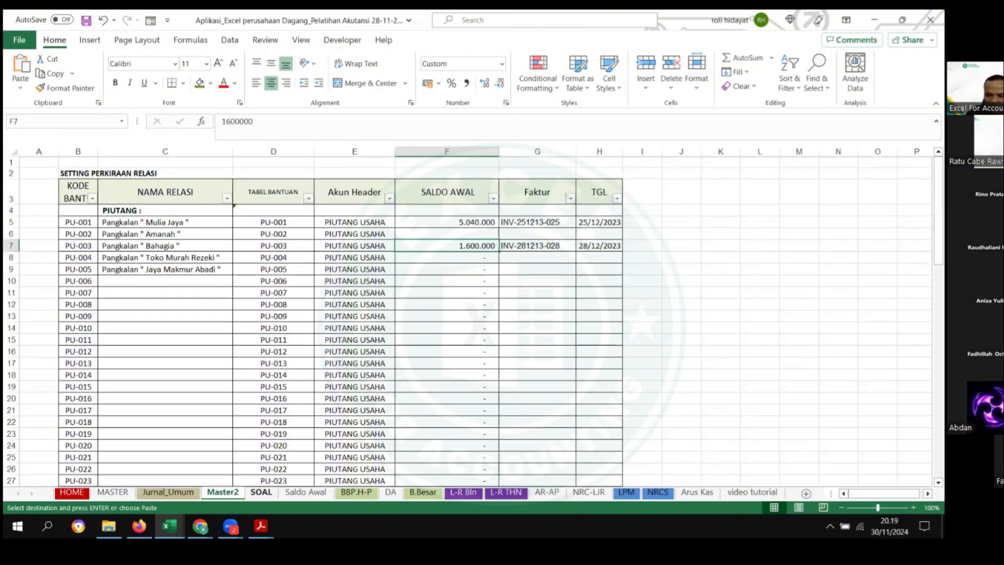
{"action": "key", "text": "ctrl+Page_Down"}
{"action": "left_click", "coordinate": [358, 334]}
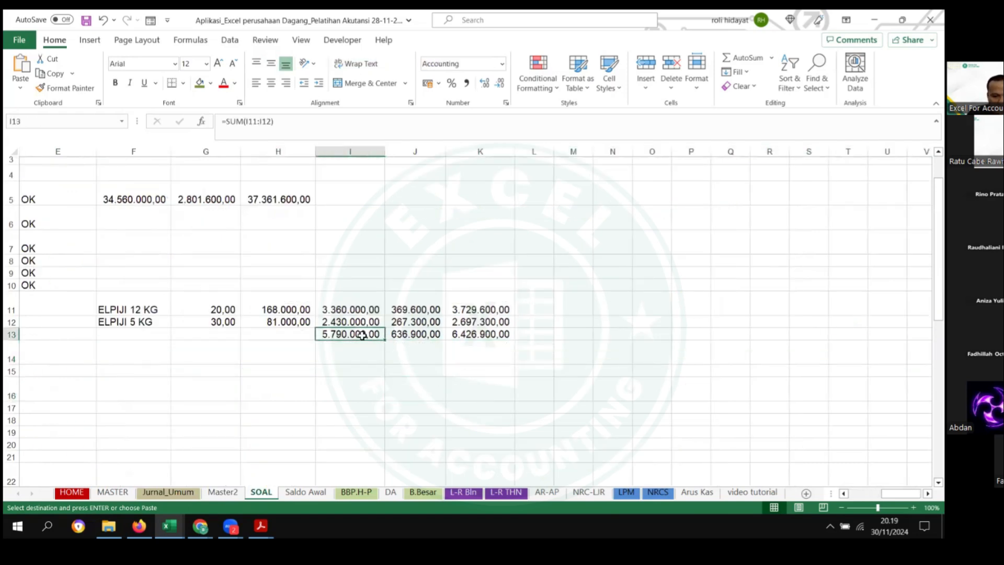
{"action": "key", "text": "ctrl+c"}
{"action": "left_click", "coordinate": [168, 492]}
{"action": "left_click", "coordinate": [385, 286]}
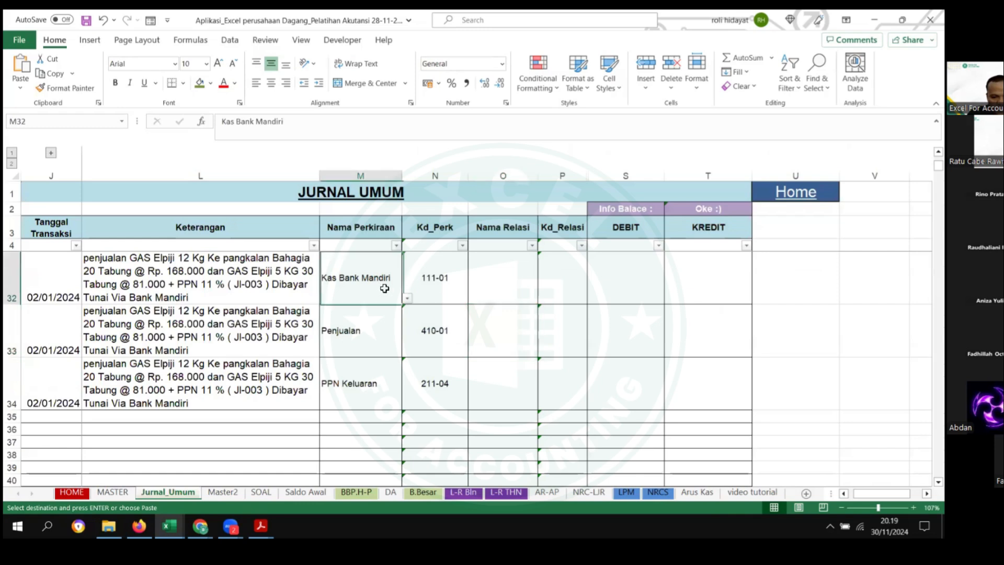
{"action": "left_click_drag", "start_coordinate": [344, 344], "coordinate": [648, 333]}
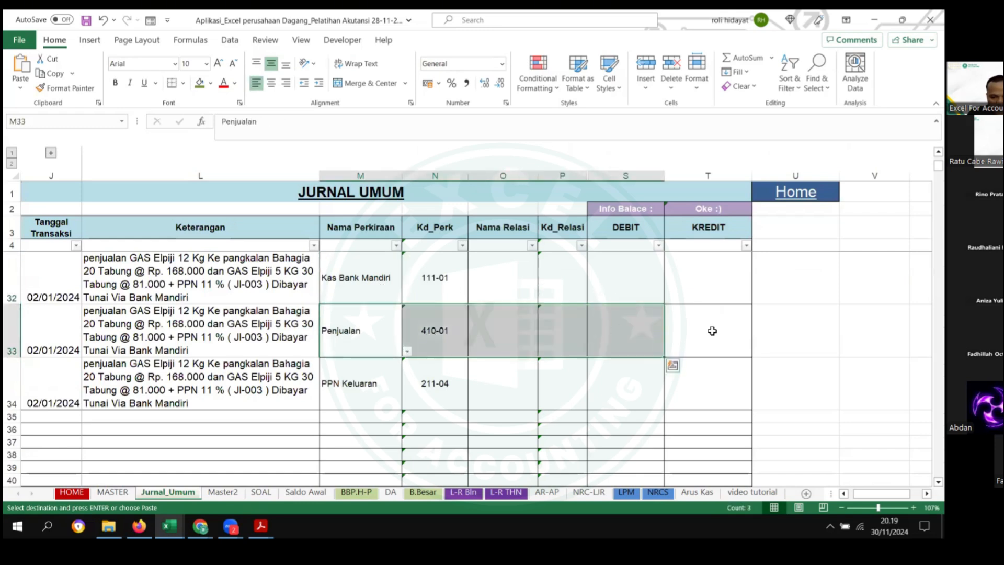
{"action": "right_click", "coordinate": [689, 331]}
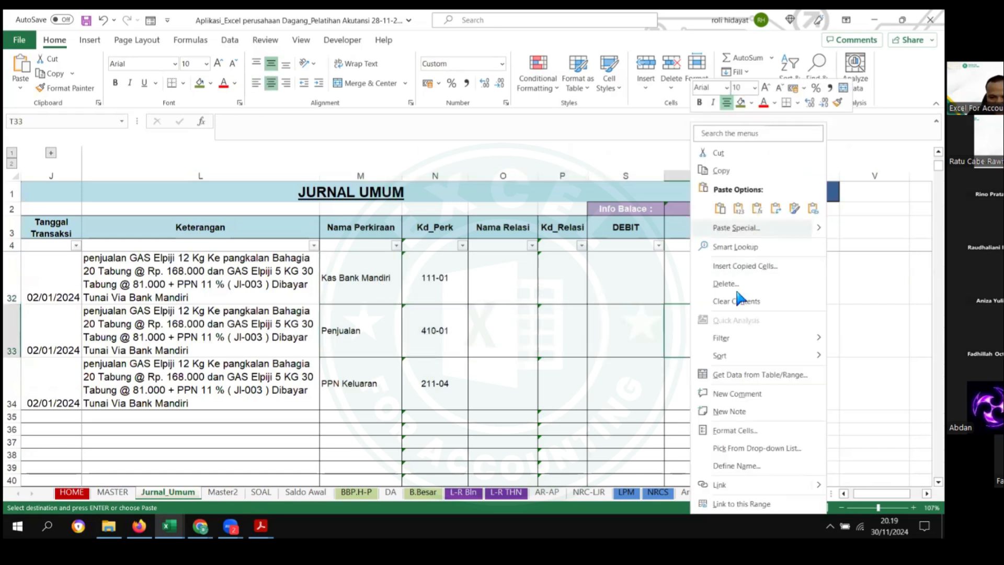
{"action": "left_click", "coordinate": [738, 208]}
Step: Calculate the PPN Keluaran credit in T34 as 11% of the sales credit (=T33*11%)
{"action": "left_click", "coordinate": [707, 380]}
{"action": "type", "text": "="}
{"action": "key", "text": "Up"}
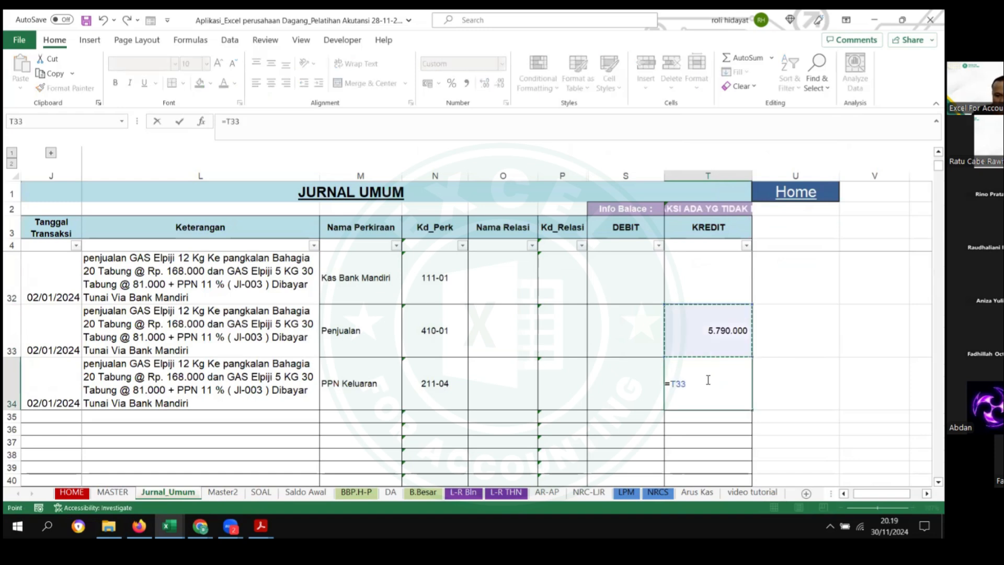
{"action": "type", "text": "*11%"}
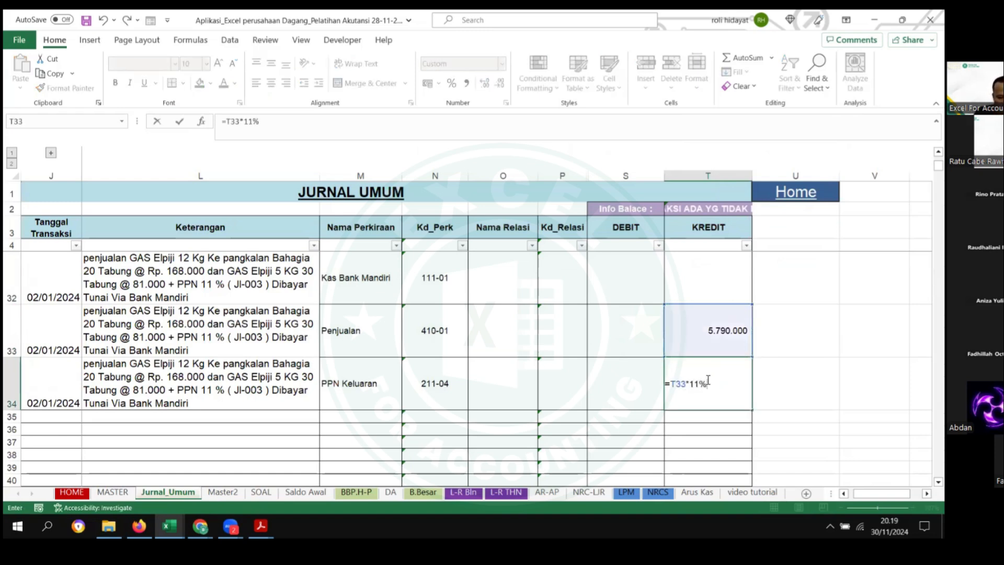
{"action": "key", "text": "Return"}
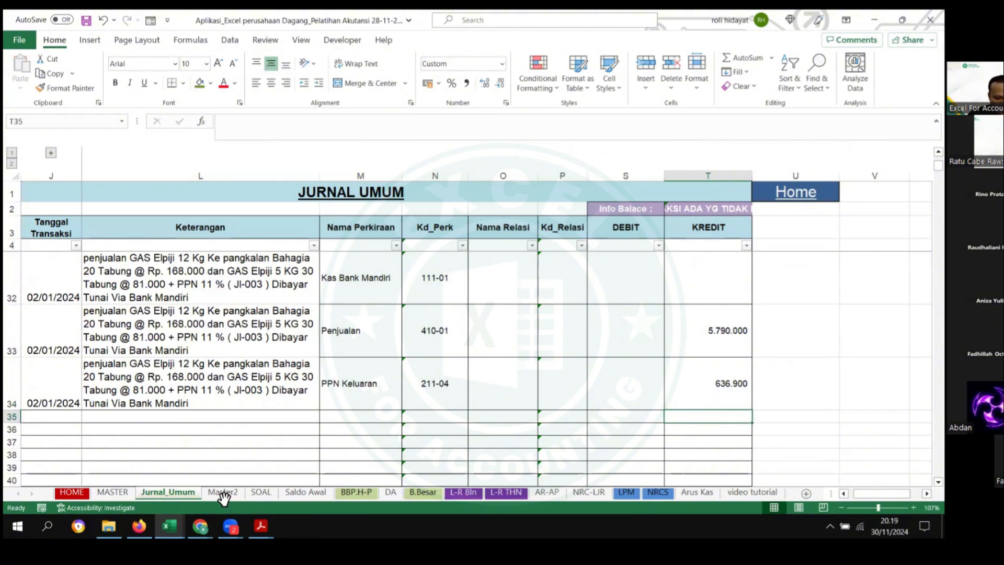
Step: Check the sale's total including PPN in K13 of the SOAL sheet and enter the Kas Bank Mandiri debit in S32 as =T33+T34
{"action": "left_click", "coordinate": [222, 492]}
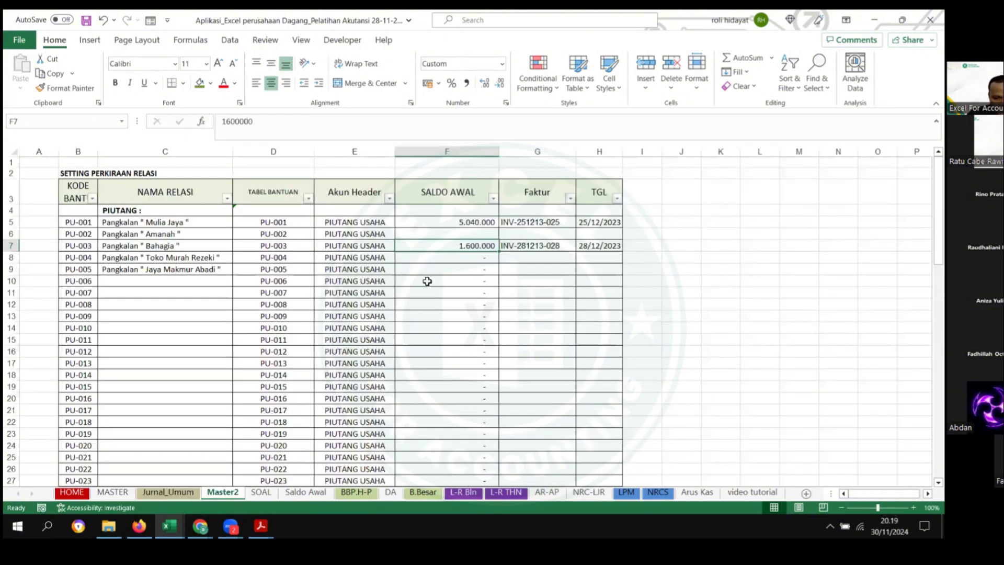
{"action": "left_click", "coordinate": [261, 492]}
{"action": "left_click", "coordinate": [474, 333]}
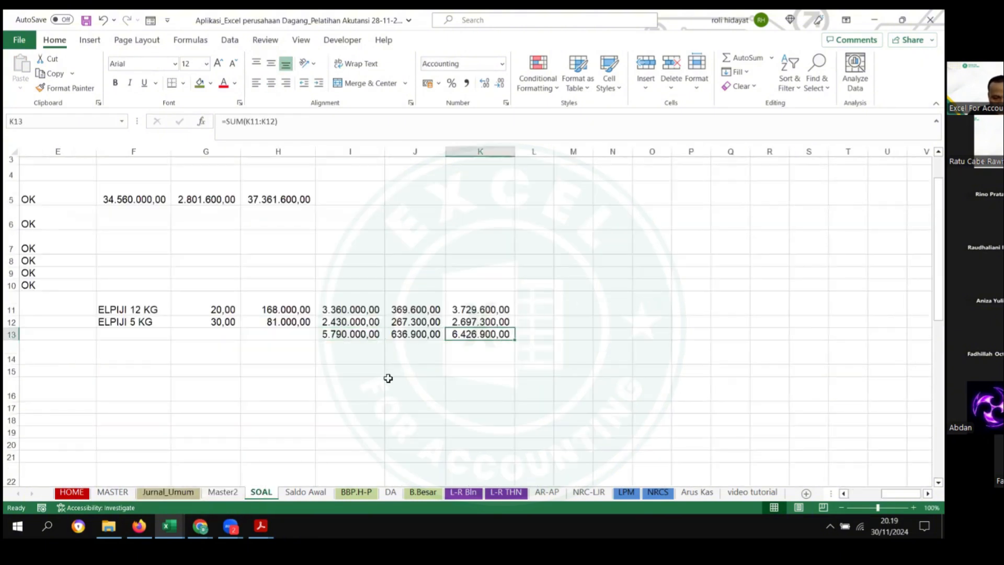
{"action": "left_click", "coordinate": [189, 494]}
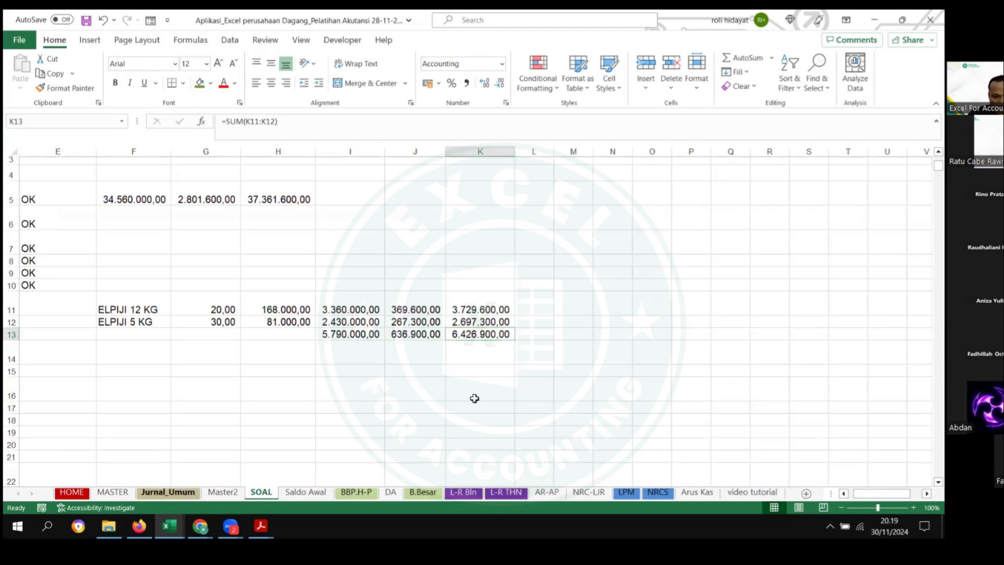
{"action": "left_click", "coordinate": [624, 290]}
{"action": "type", "text": "="}
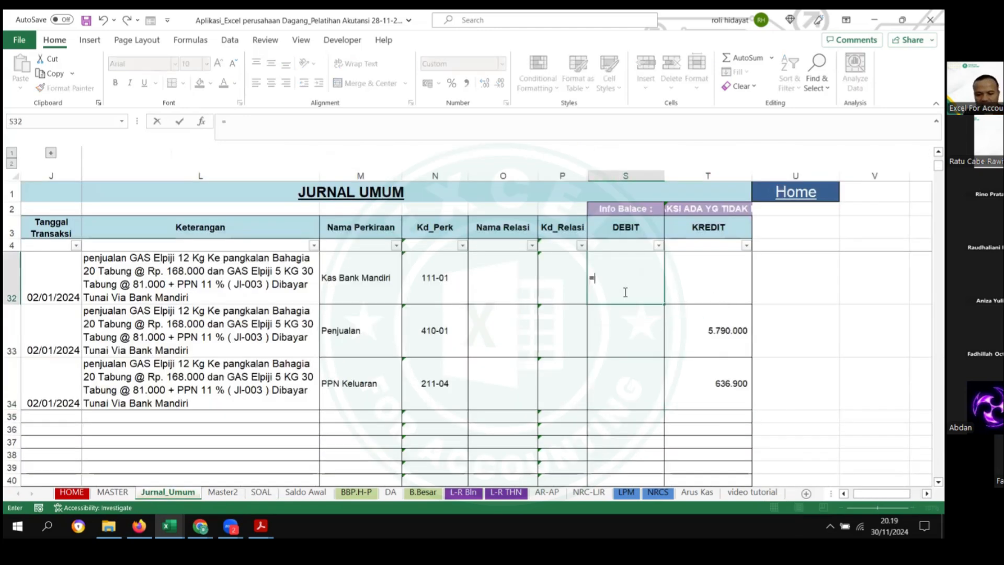
{"action": "key", "text": "Down"}
{"action": "key", "text": "Right"}
{"action": "type", "text": "+"}
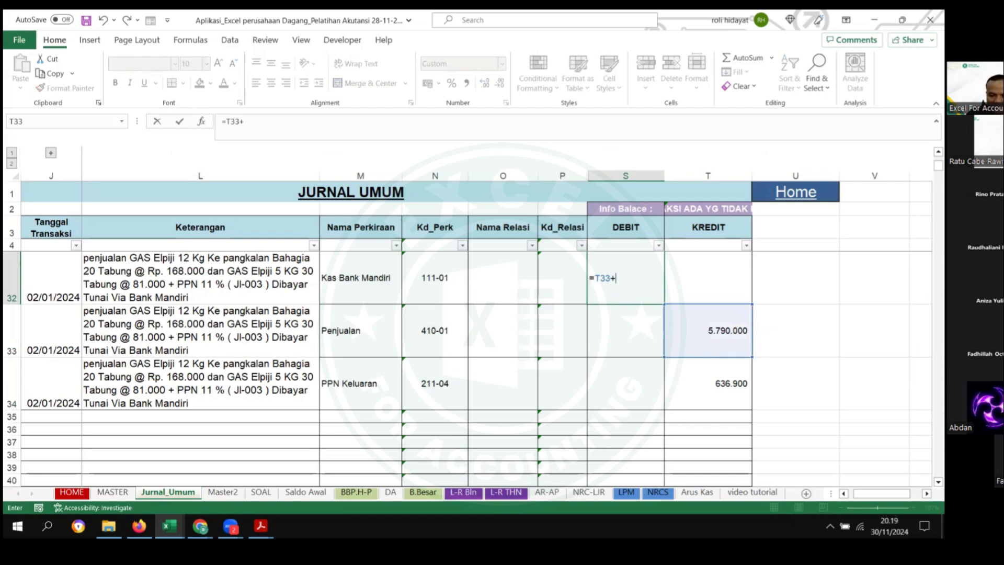
{"action": "left_click", "coordinate": [733, 383]}
{"action": "key", "text": "Return"}
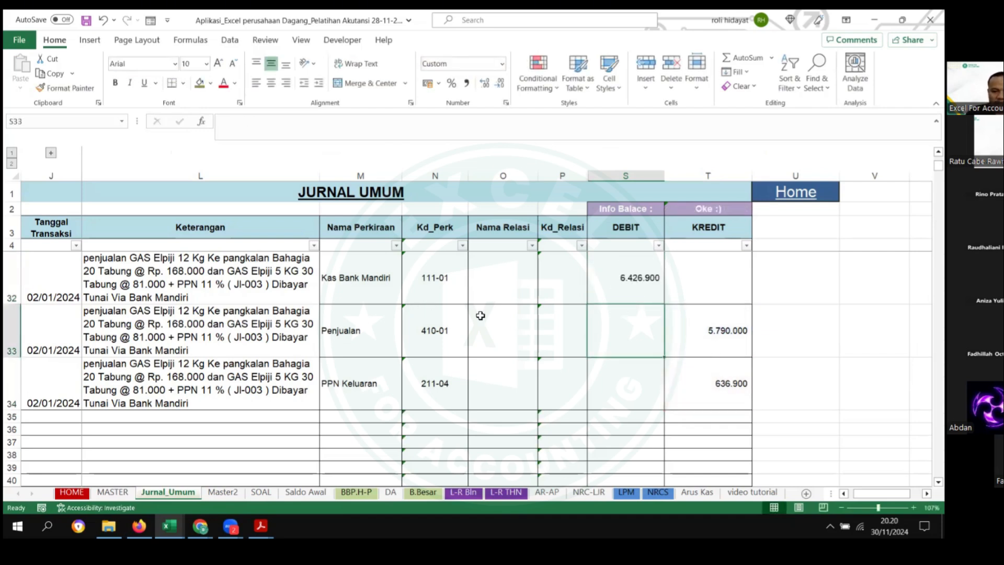
{"action": "left_click", "coordinate": [92, 274]}
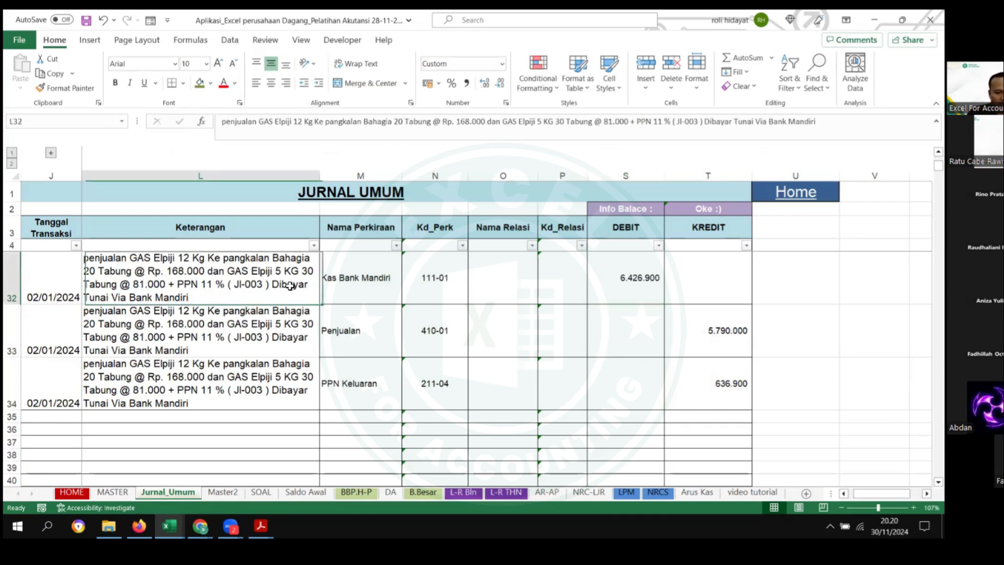
Step: Set Nama Relasi in O32 to Pangkalan " Bahagia " and copy it to O33:O34
{"action": "left_click", "coordinate": [490, 285]}
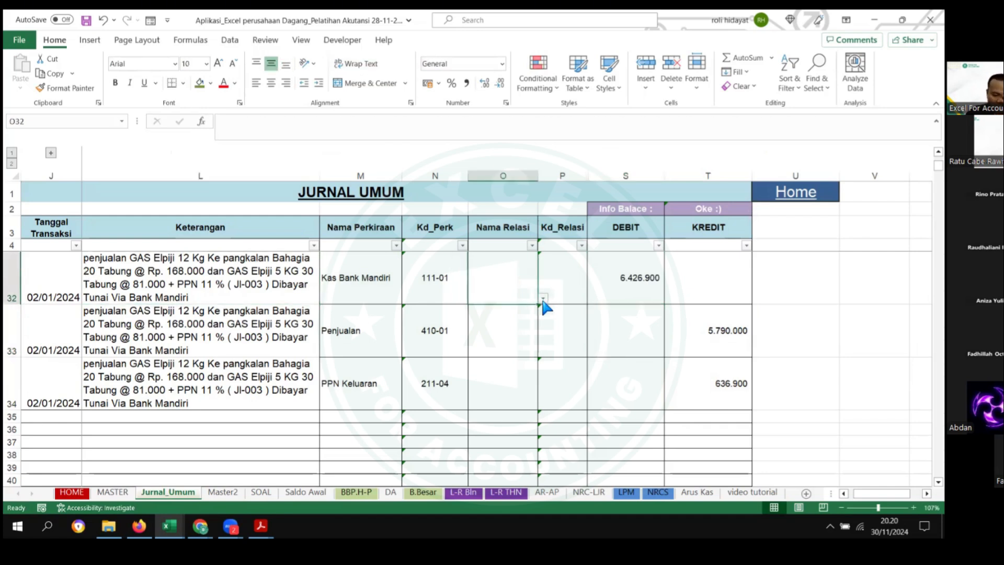
{"action": "left_click", "coordinate": [543, 299]}
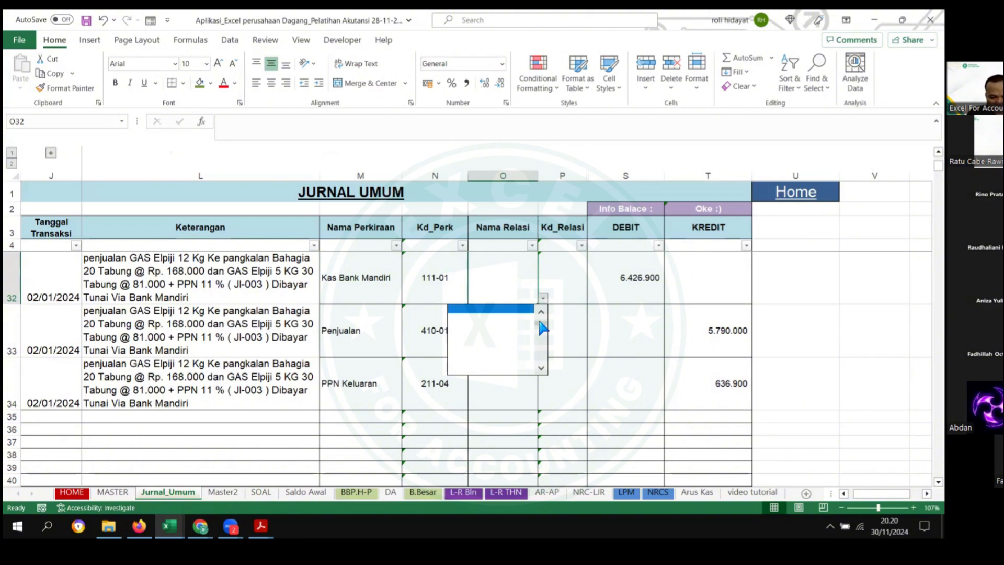
{"action": "left_click", "coordinate": [489, 333]}
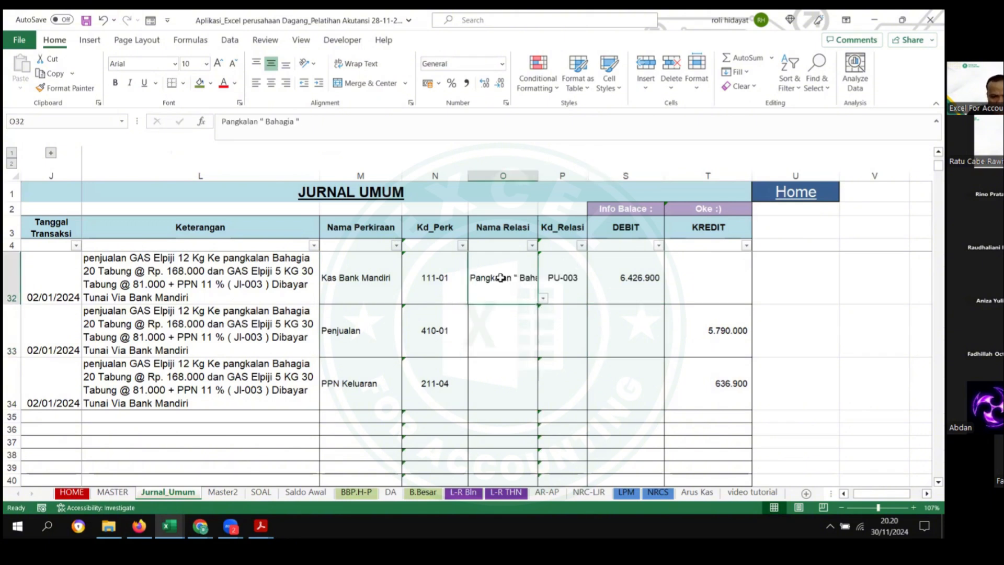
{"action": "key", "text": "ctrl+c"}
{"action": "left_click_drag", "start_coordinate": [500, 277], "coordinate": [493, 375]}
{"action": "key", "text": "ctrl+v"}
{"action": "scroll", "coordinate": [558, 332], "scroll_direction": "down", "scroll_amount": 1}
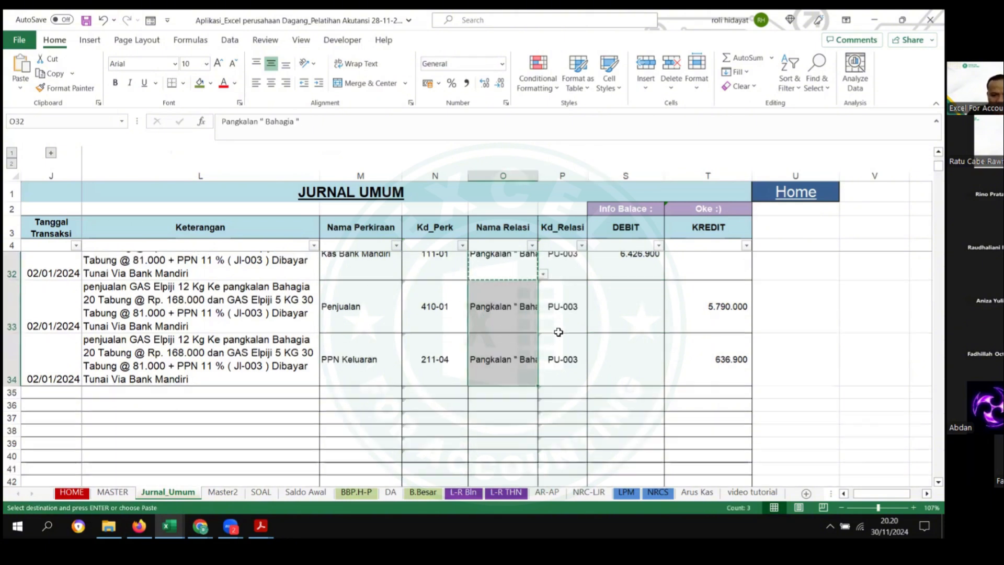
{"action": "left_click", "coordinate": [704, 326]}
{"action": "scroll", "coordinate": [637, 318], "scroll_direction": "up", "scroll_amount": 1}
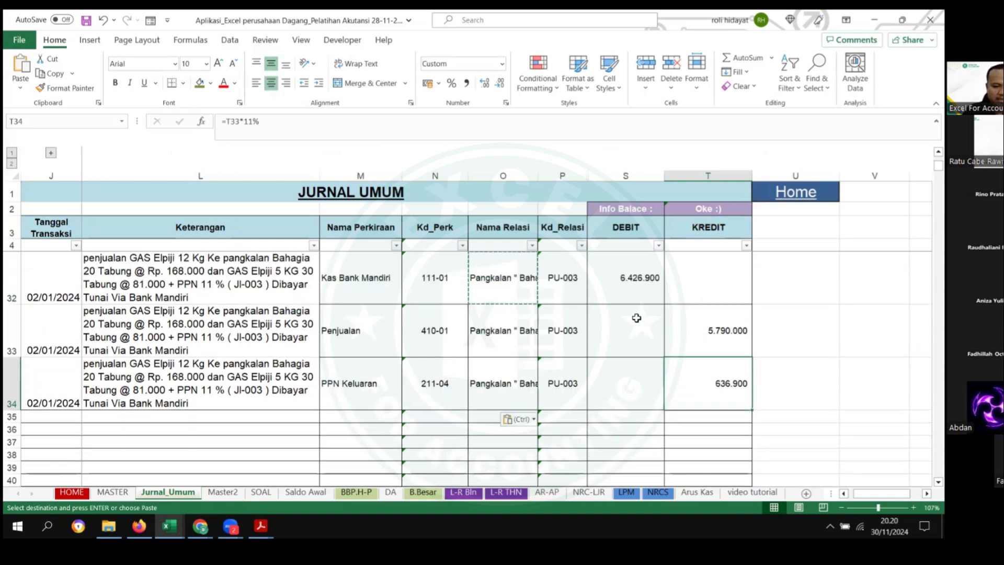
Step: Enter the transaction proof number JL-003 in the Bukti Transaksi cell K32
{"action": "mouse_move", "coordinate": [637, 318]}
{"action": "left_mouse_down"}
{"action": "mouse_move", "coordinate": [9, 292]}
{"action": "mouse_move", "coordinate": [78, 298]}
{"action": "left_mouse_up"}
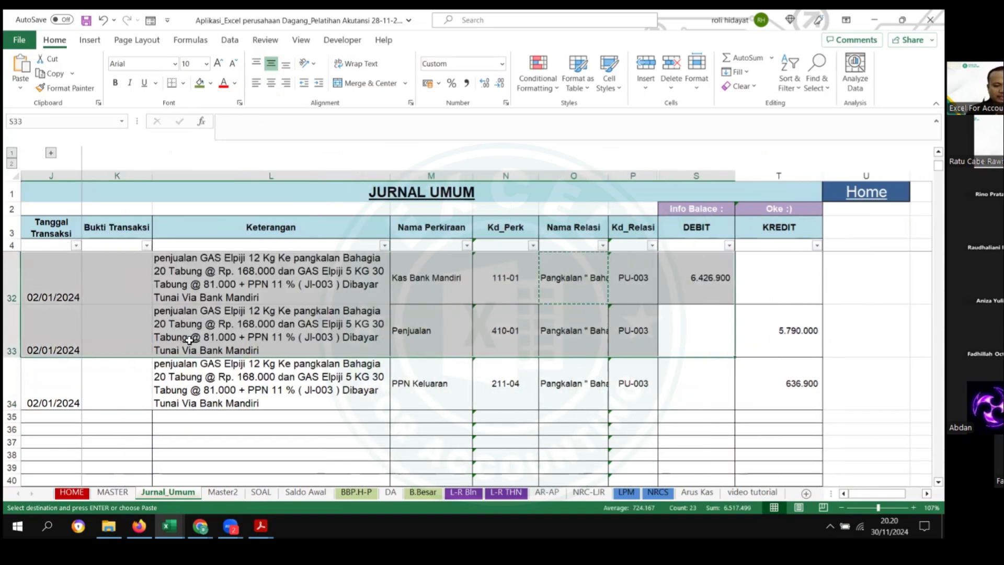
{"action": "scroll", "coordinate": [178, 329], "scroll_direction": "down", "scroll_amount": 1}
{"action": "scroll", "coordinate": [157, 304], "scroll_direction": "up", "scroll_amount": 1}
{"action": "left_click", "coordinate": [140, 288]}
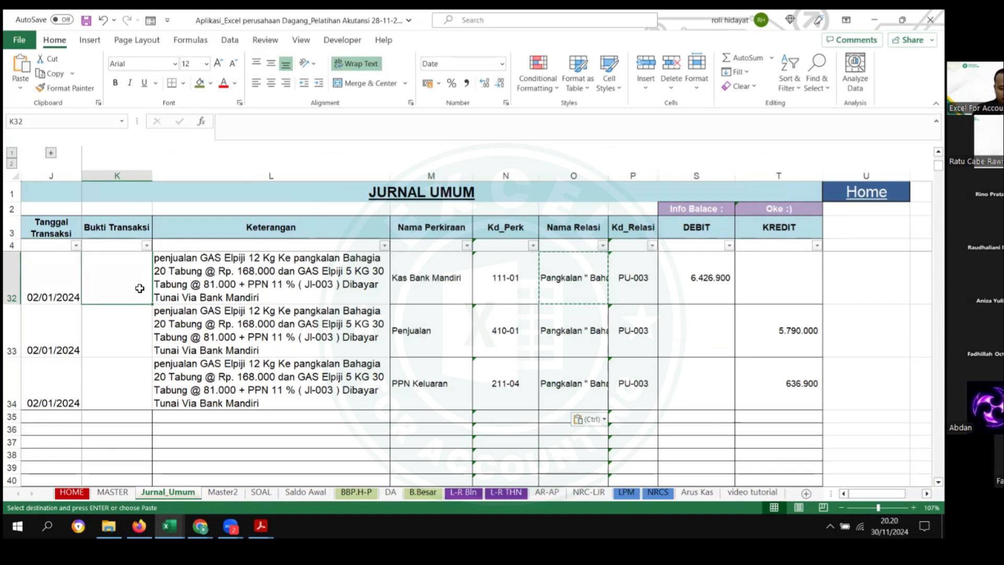
{"action": "type", "text": "JL-003"}
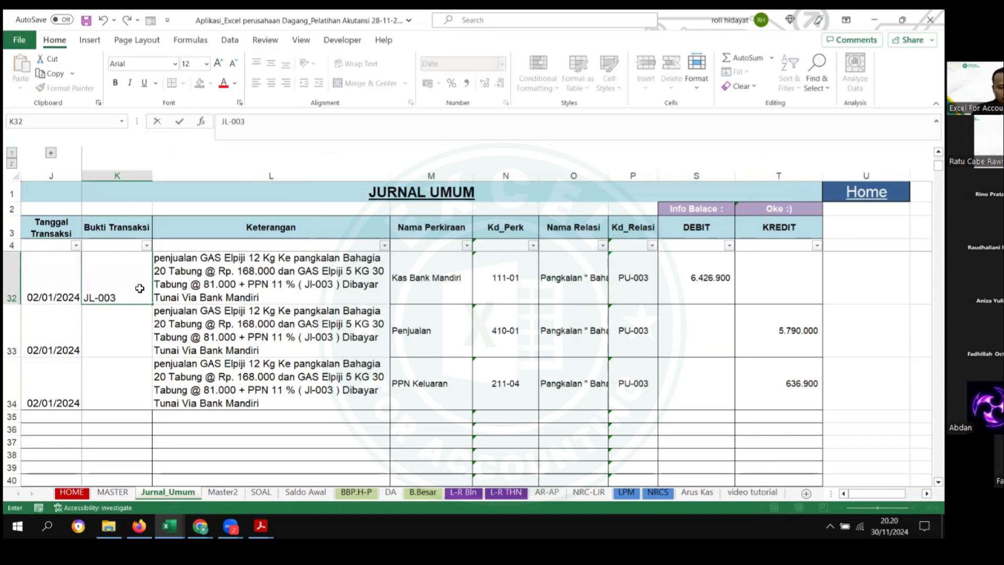
{"action": "key", "text": "Return"}
Step: Copy JL-003 from K32 to K33:K34 and save the workbook
{"action": "key", "text": "Up"}
{"action": "key", "text": "ctrl+c"}
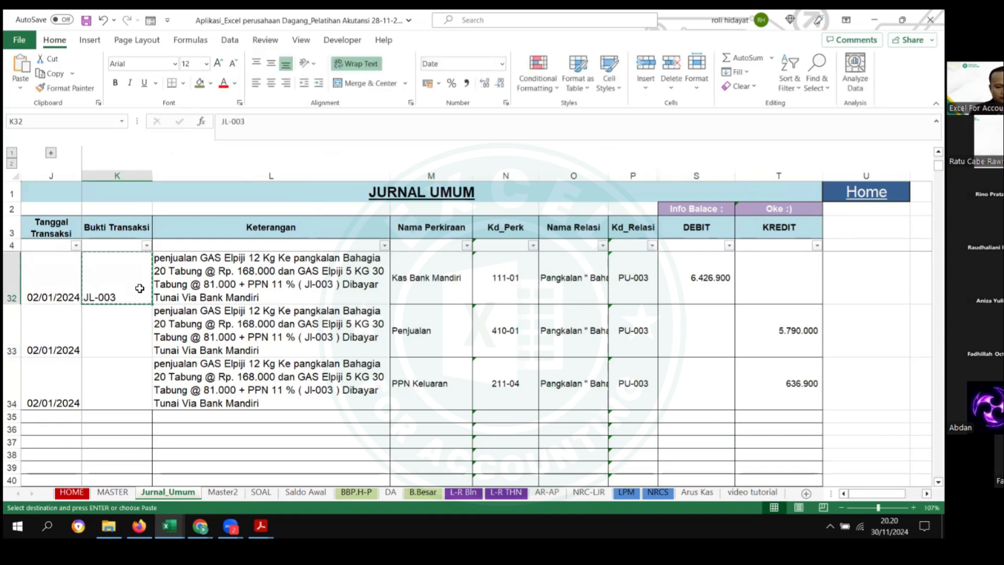
{"action": "key", "text": "shift+Down"}
{"action": "key", "text": "shift+Down"}
{"action": "key", "text": "ctrl+v"}
{"action": "scroll", "coordinate": [308, 334], "scroll_direction": "down", "scroll_amount": 3}
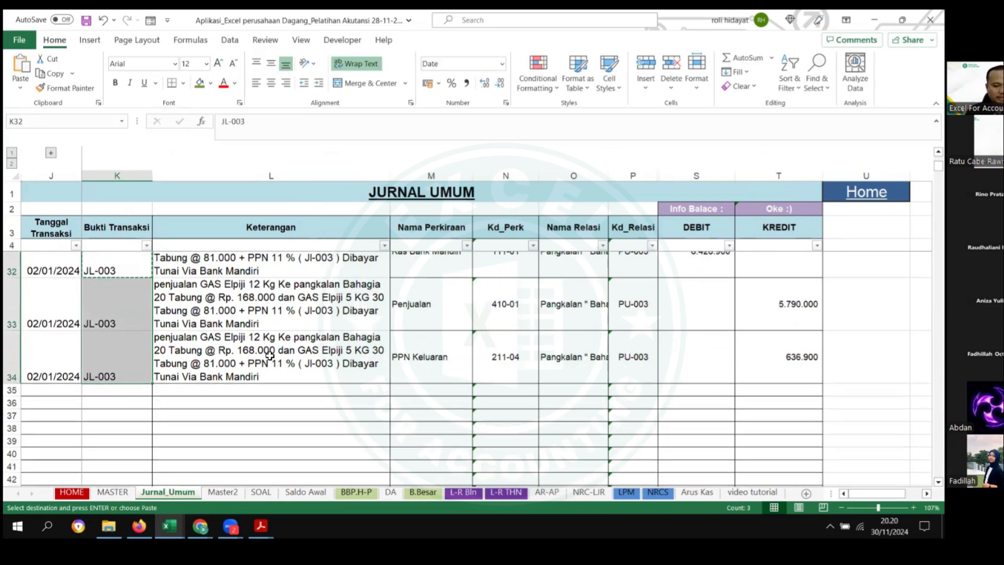
{"action": "left_click", "coordinate": [271, 358]}
{"action": "key", "text": "ctrl+s"}
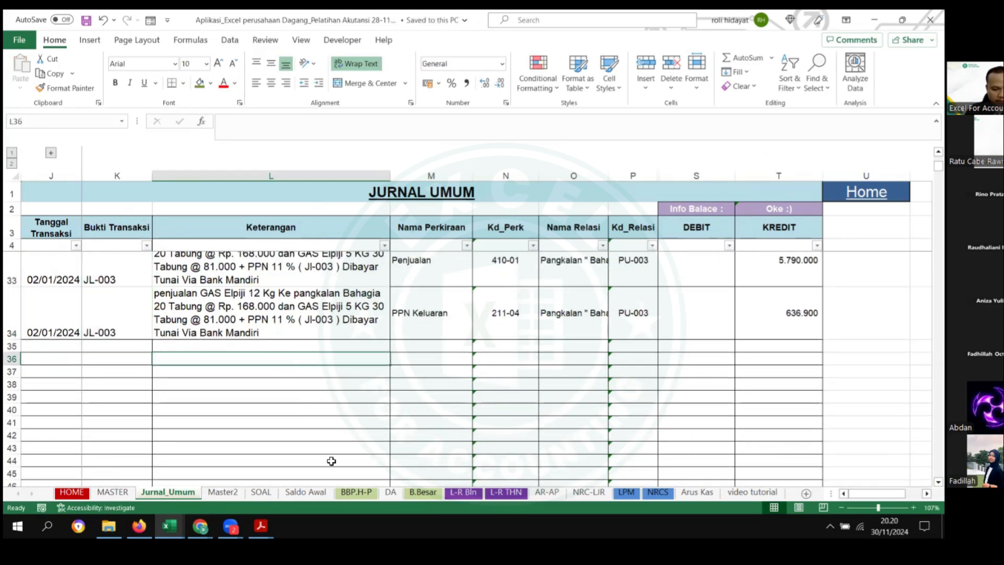
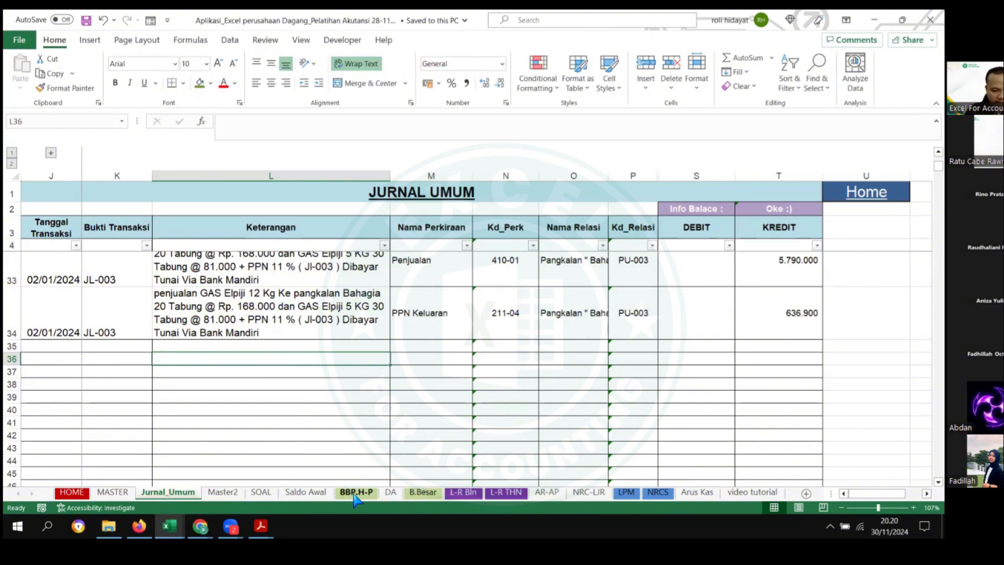
Step: Review the JL-003 rows of Pangkalan " Bahagia " in the subsidiary ledger on the BBP.H-P sheet
{"action": "left_click", "coordinate": [356, 492]}
{"action": "scroll", "coordinate": [343, 228], "scroll_direction": "down", "scroll_amount": 1}
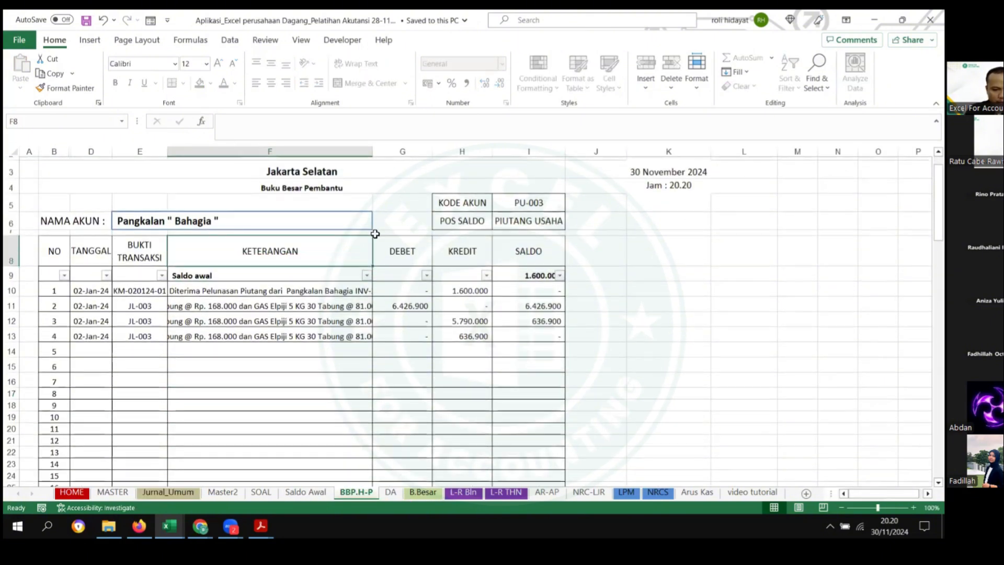
{"action": "left_click", "coordinate": [369, 223]}
{"action": "left_click", "coordinate": [377, 225]}
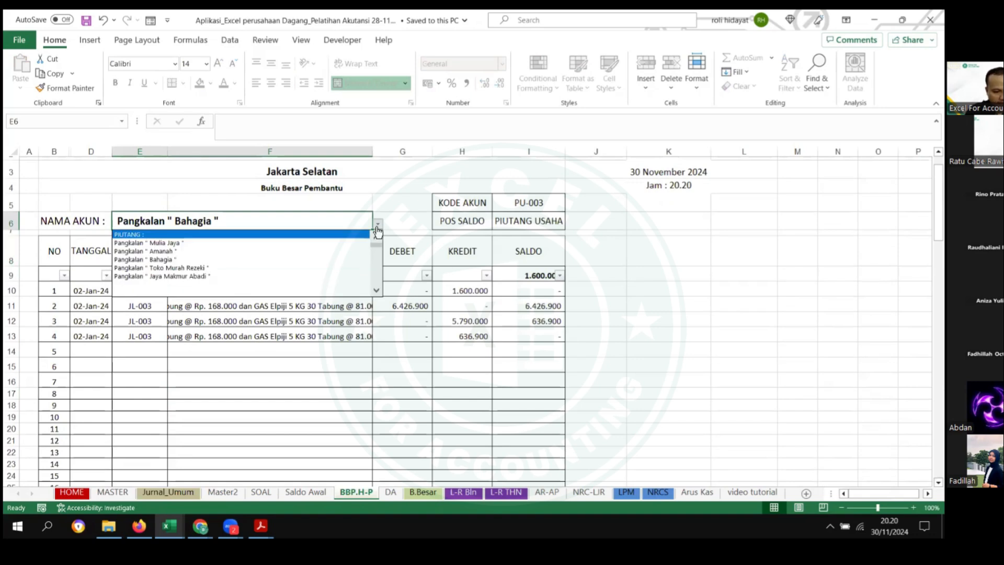
{"action": "left_click", "coordinate": [191, 259]}
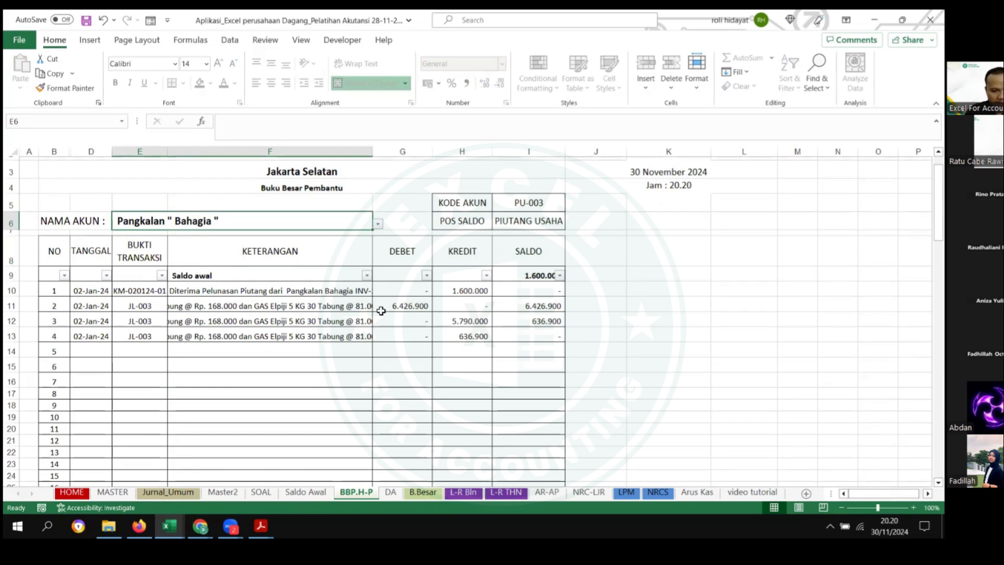
{"action": "left_click_drag", "start_coordinate": [92, 304], "coordinate": [502, 336]}
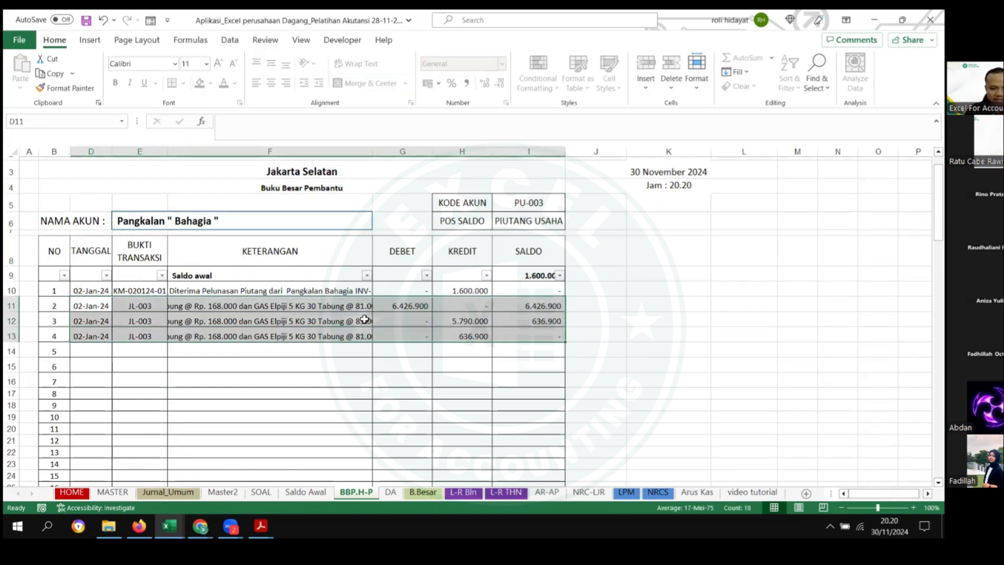
{"action": "left_click", "coordinate": [416, 305]}
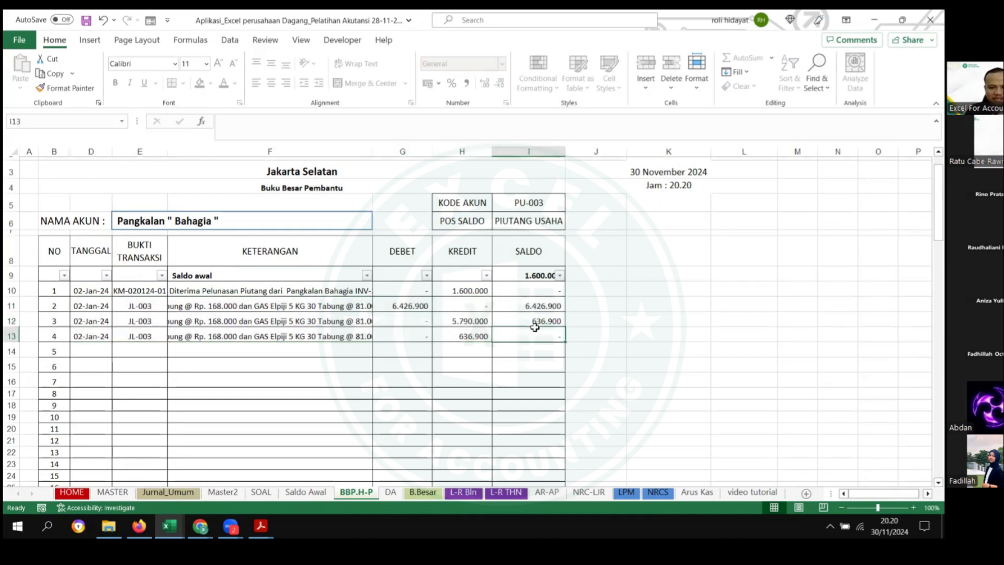
{"action": "left_click_drag", "start_coordinate": [534, 328], "coordinate": [124, 327]}
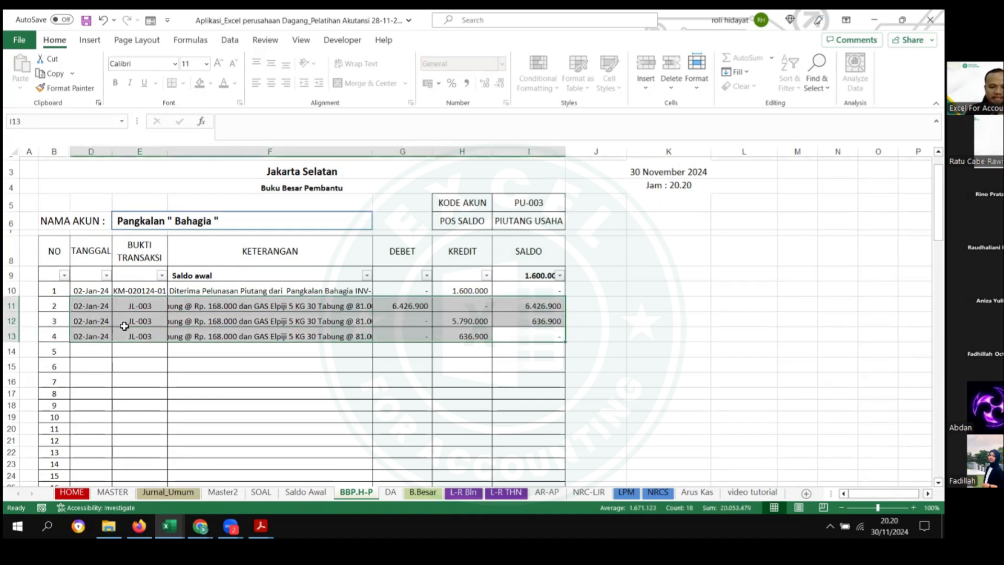
{"action": "left_click", "coordinate": [185, 486]}
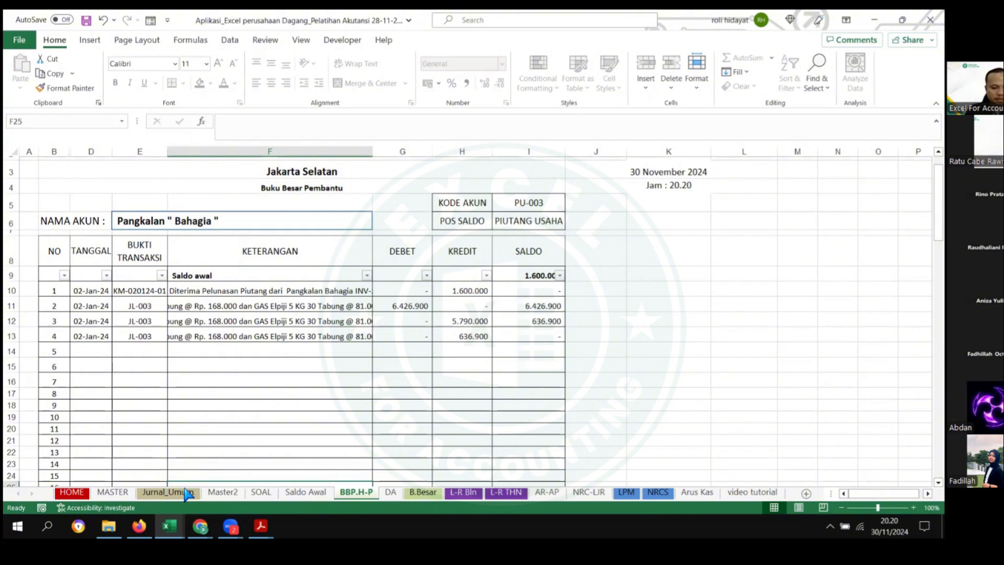
Step: Copy the two HPP JL-002 rows, 19 and 20, of Jurnal_Umum and paste them into rows 36 and 37
{"action": "left_click", "coordinate": [173, 492]}
{"action": "scroll", "coordinate": [331, 339], "scroll_direction": "up", "scroll_amount": 3}
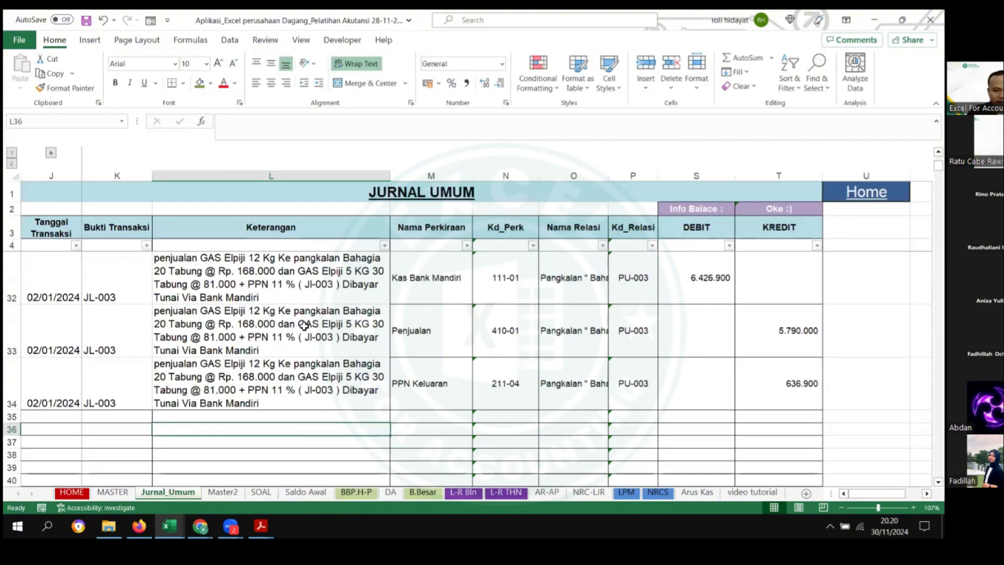
{"action": "scroll", "coordinate": [302, 326], "scroll_direction": "up", "scroll_amount": 1}
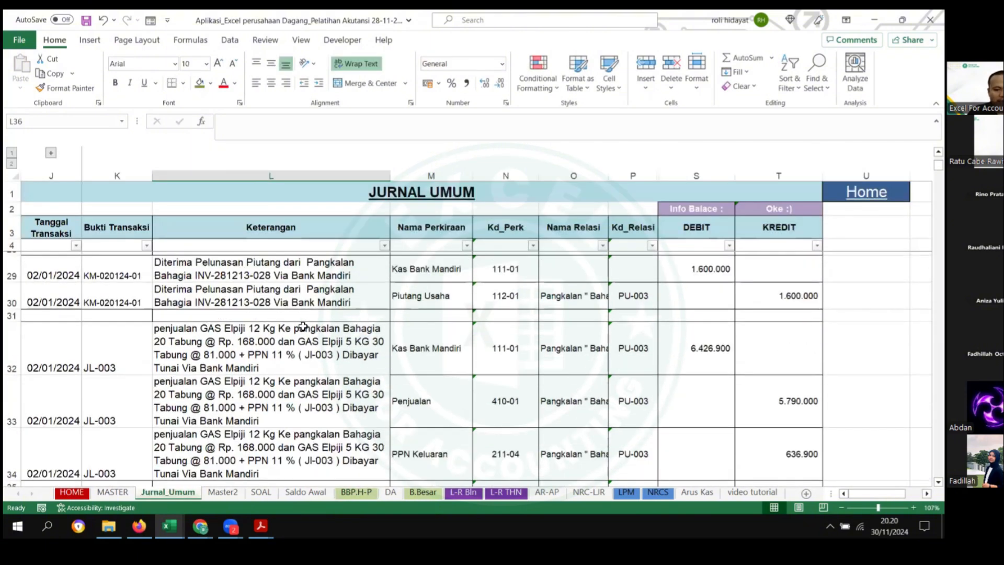
{"action": "scroll", "coordinate": [303, 325], "scroll_direction": "up", "scroll_amount": 7}
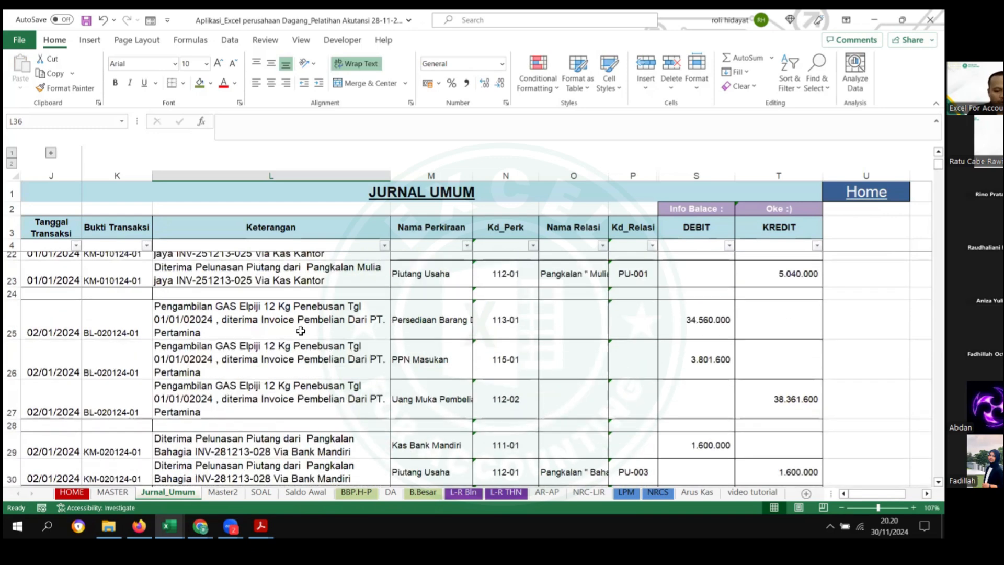
{"action": "scroll", "coordinate": [230, 327], "scroll_direction": "down", "scroll_amount": 7}
{"action": "scroll", "coordinate": [229, 325], "scroll_direction": "up", "scroll_amount": 11}
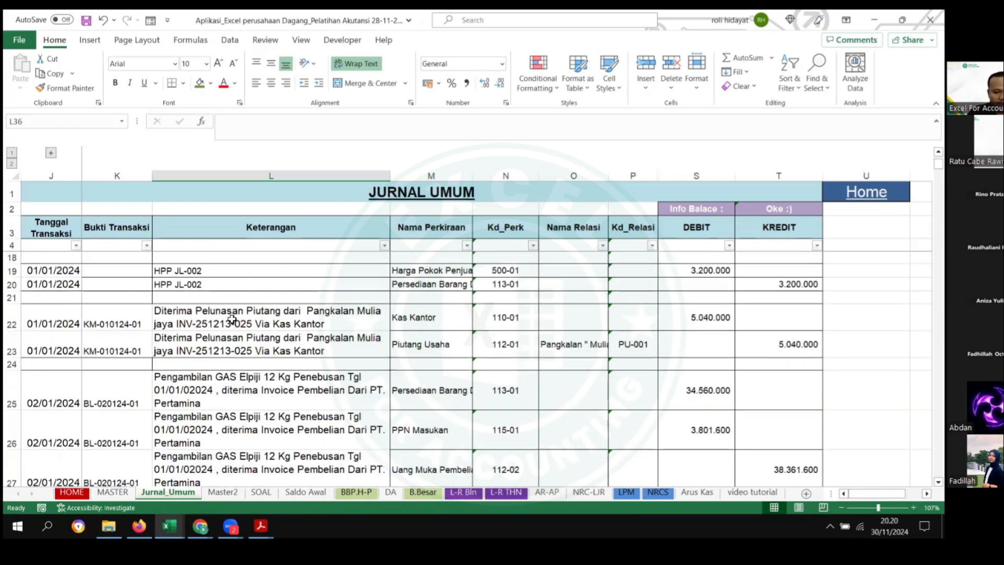
{"action": "scroll", "coordinate": [167, 326], "scroll_direction": "up", "scroll_amount": 1}
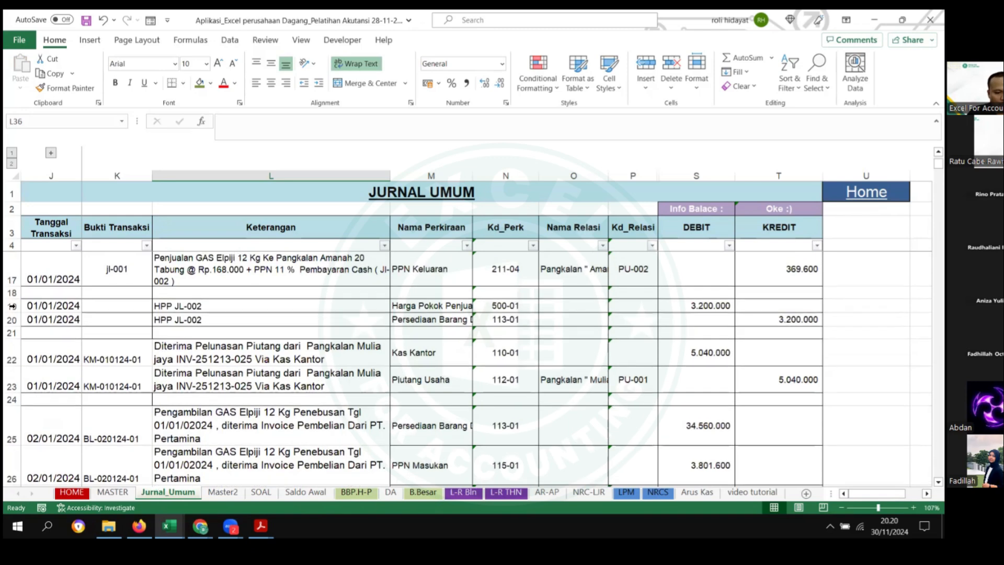
{"action": "key", "text": "ctrl+c"}
{"action": "left_click_drag", "start_coordinate": [13, 323], "coordinate": [12, 337]}
{"action": "scroll", "coordinate": [71, 360], "scroll_direction": "down", "scroll_amount": 6}
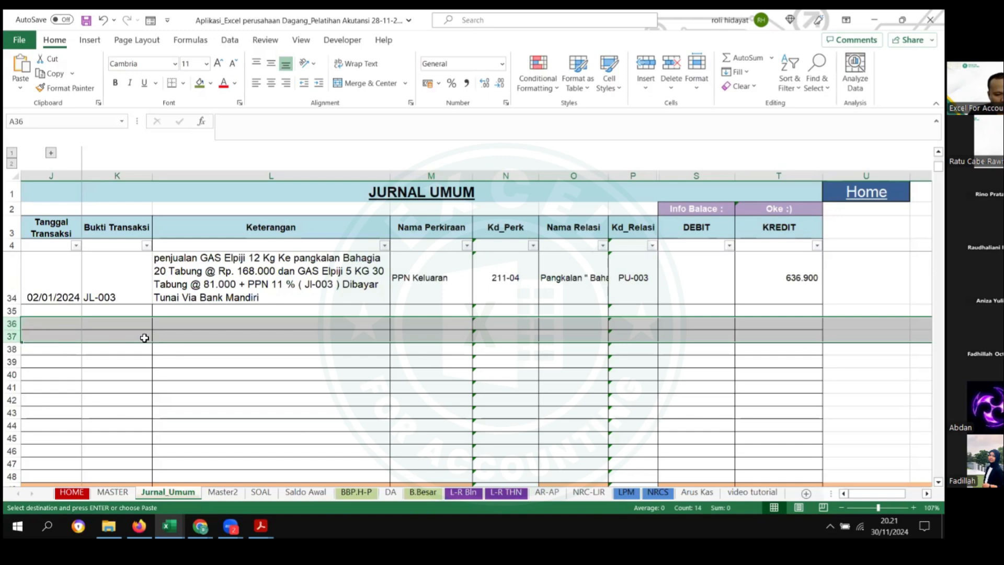
{"action": "scroll", "coordinate": [297, 340], "scroll_direction": "down", "scroll_amount": 1}
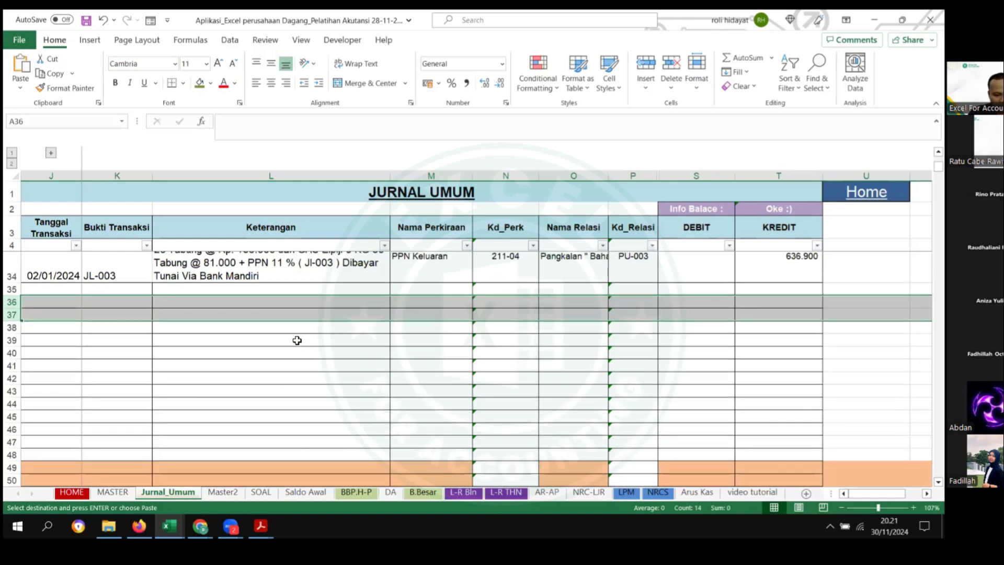
{"action": "key", "text": "ctrl+v"}
{"action": "scroll", "coordinate": [316, 334], "scroll_direction": "up", "scroll_amount": 1}
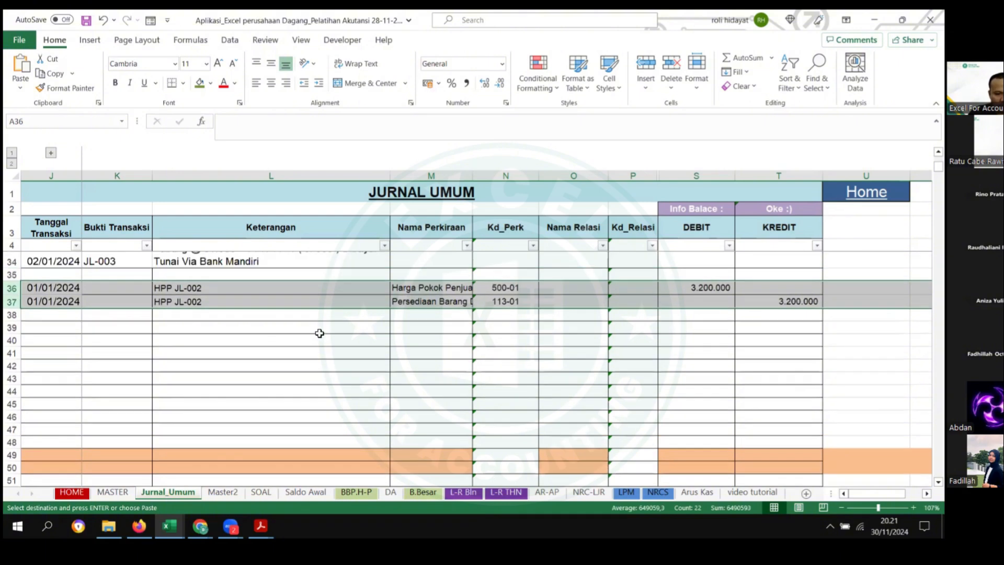
{"action": "scroll", "coordinate": [213, 296], "scroll_direction": "up", "scroll_amount": 1}
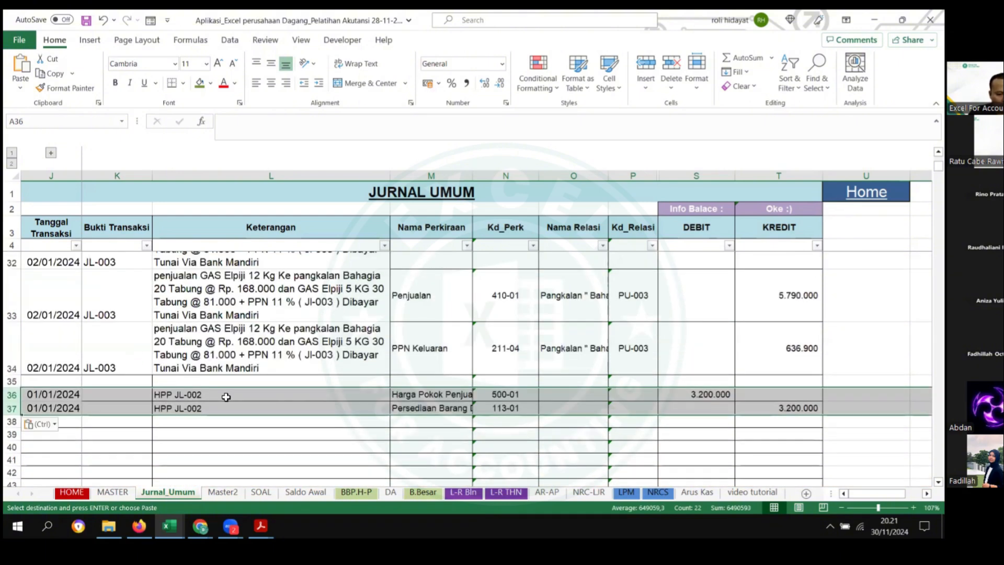
Step: Change the description in L36 to HPP JL-003 and copy it to L37
{"action": "double_click", "coordinate": [228, 399]}
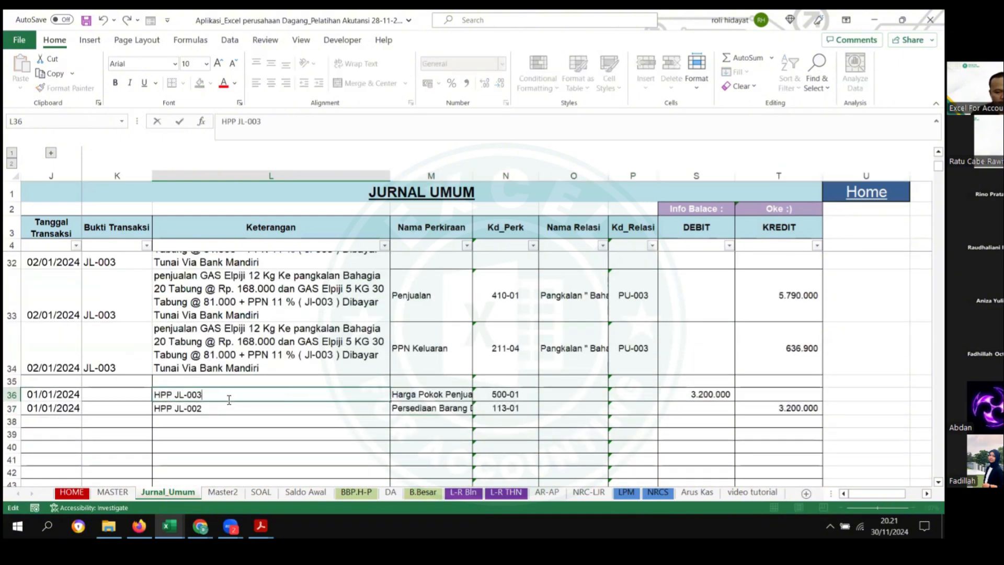
{"action": "type", "text": "3"}
{"action": "key", "text": "Return"}
{"action": "key", "text": "Up"}
{"action": "key", "text": "ctrl+c"}
{"action": "key", "text": "Down"}
{"action": "key", "text": "ctrl+v"}
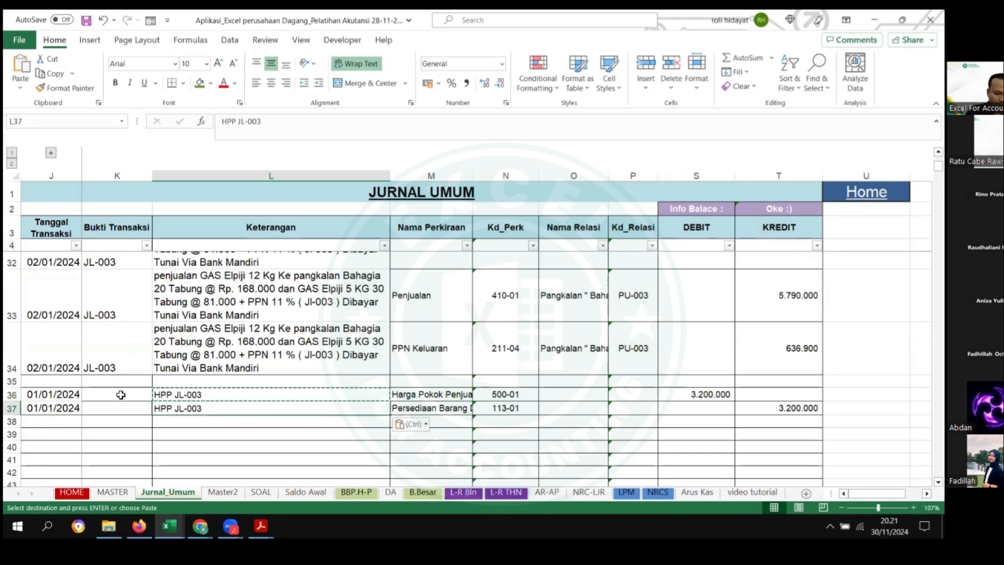
Step: Copy the date 02/01/2024 from J34 to the HPP rows' date cells J36:J37
{"action": "left_click", "coordinate": [52, 361]}
{"action": "key", "text": "ctrl+c"}
{"action": "left_click_drag", "start_coordinate": [52, 394], "coordinate": [53, 408]}
{"action": "key", "text": "ctrl+v"}
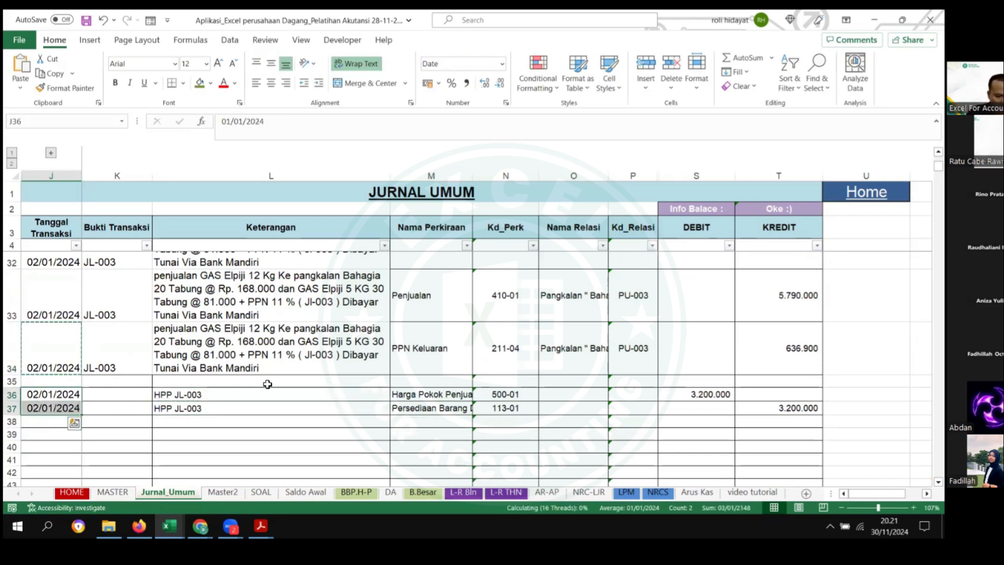
{"action": "scroll", "coordinate": [268, 384], "scroll_direction": "down", "scroll_amount": 1}
{"action": "left_click", "coordinate": [505, 358]}
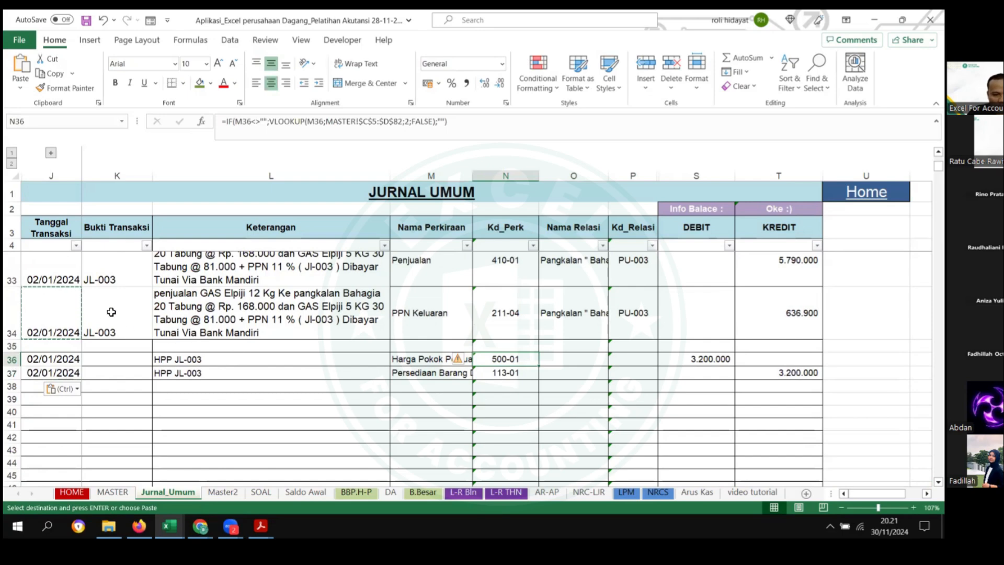
Step: Copy the date, receipt number and description of JL-003 from Jurnal_Umum J32:L33 and paste them at F9 of the stok workbook's Transaksi sheet
{"action": "scroll", "coordinate": [52, 303], "scroll_direction": "up", "scroll_amount": 1}
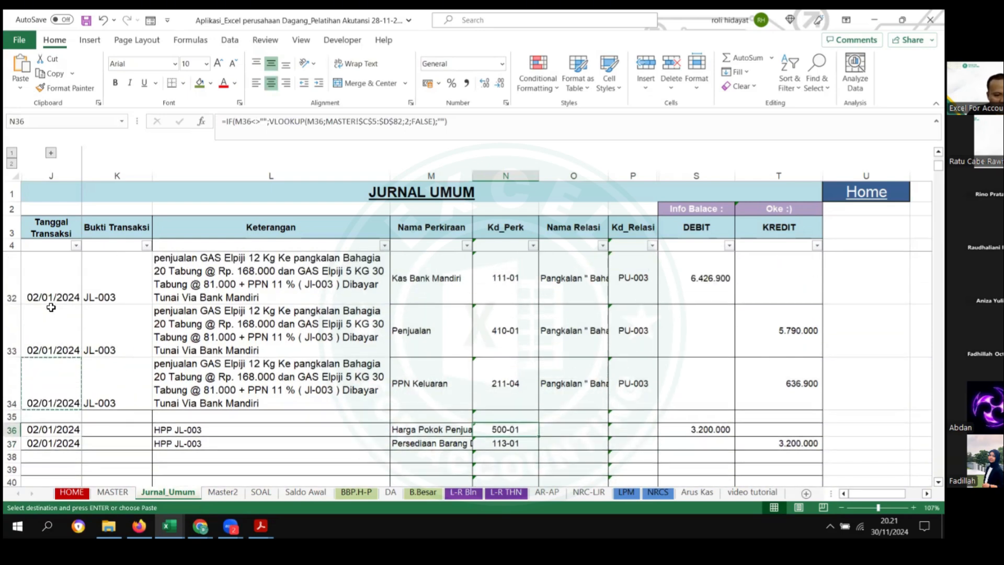
{"action": "left_click_drag", "start_coordinate": [51, 286], "coordinate": [209, 285]}
{"action": "left_click_drag", "start_coordinate": [68, 338], "coordinate": [293, 333]}
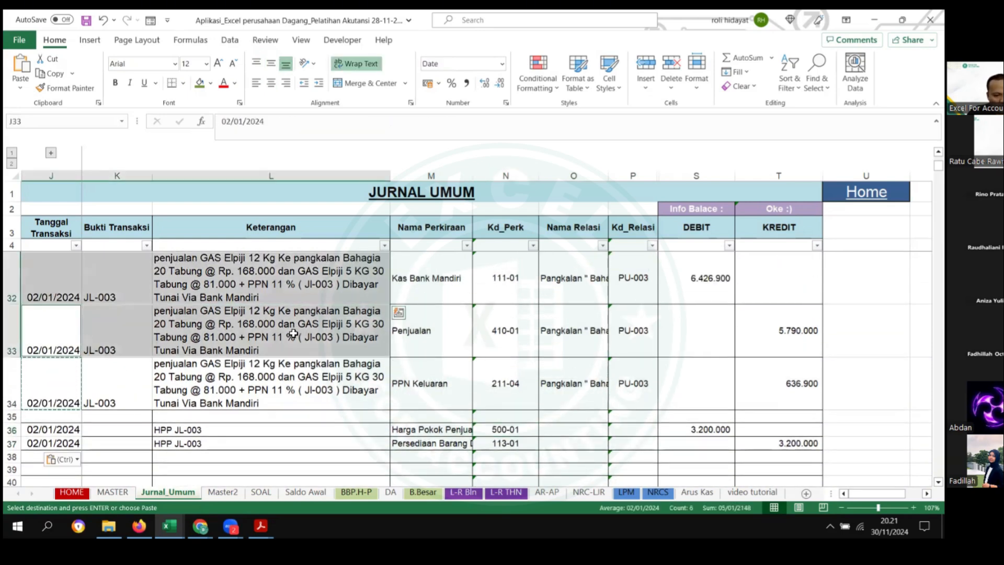
{"action": "key", "text": "ctrl+c"}
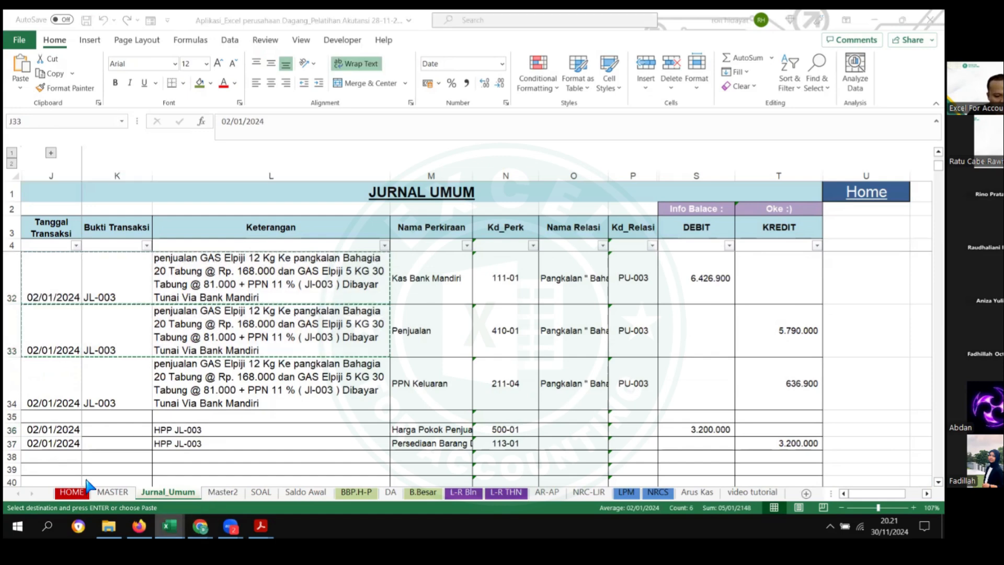
{"action": "mouse_move", "coordinate": [170, 525]}
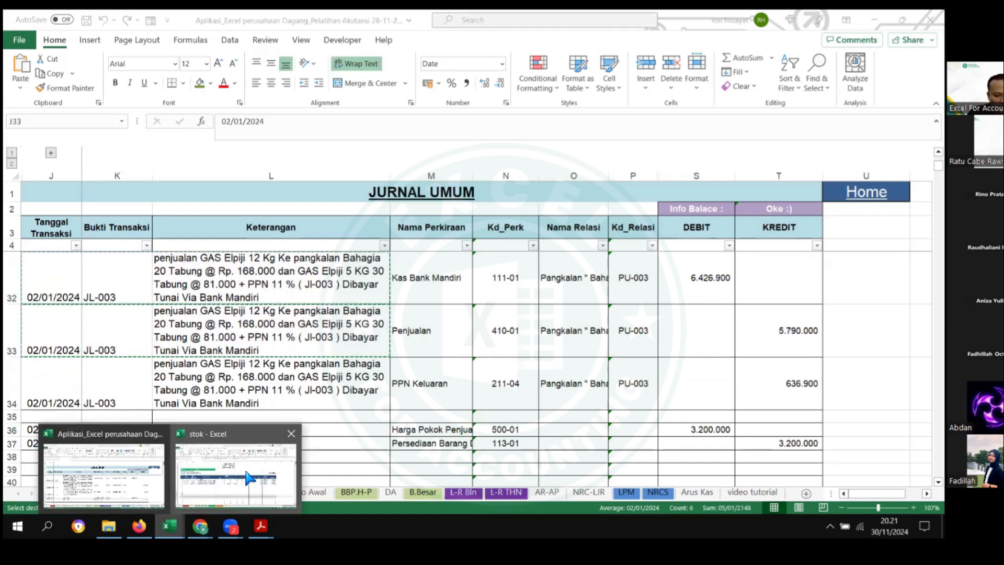
{"action": "left_click", "coordinate": [249, 478]}
{"action": "scroll", "coordinate": [191, 374], "scroll_direction": "down", "scroll_amount": 1}
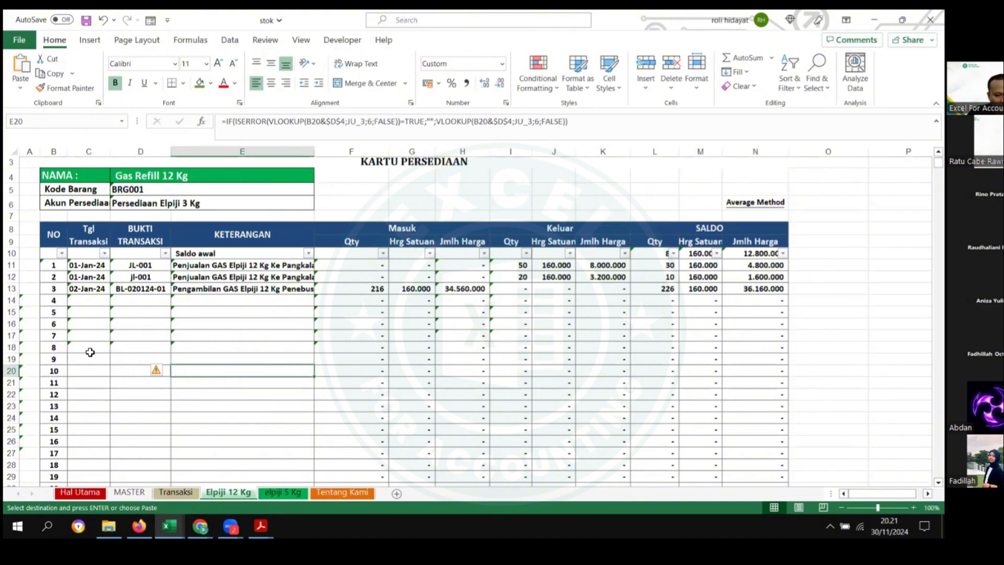
{"action": "key", "text": "ctrl+Page_Up"}
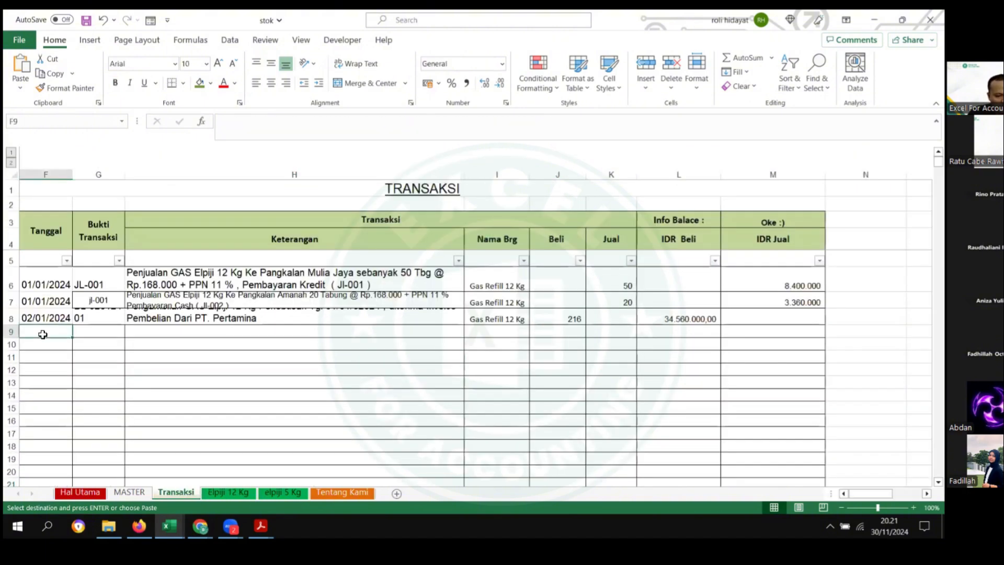
{"action": "key", "text": "ctrl+v"}
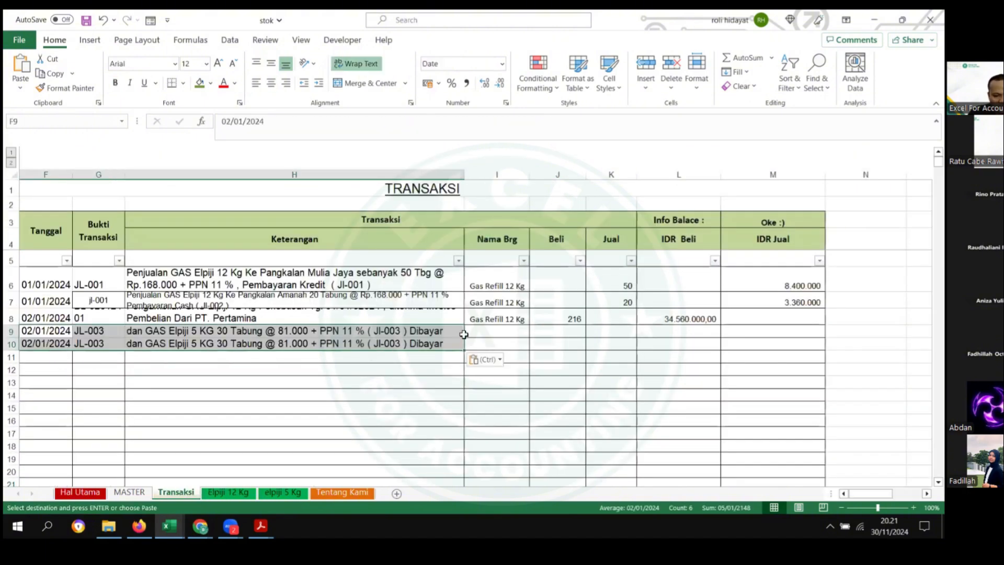
Step: Fill Nama Brg for the JL-003 rows: copy Gas Refill 12 Kg from I8 to I9 and choose Gas Refill 5 Kg in I10
{"action": "left_click", "coordinate": [521, 334]}
{"action": "left_click", "coordinate": [496, 319]}
{"action": "key", "text": "ctrl+c"}
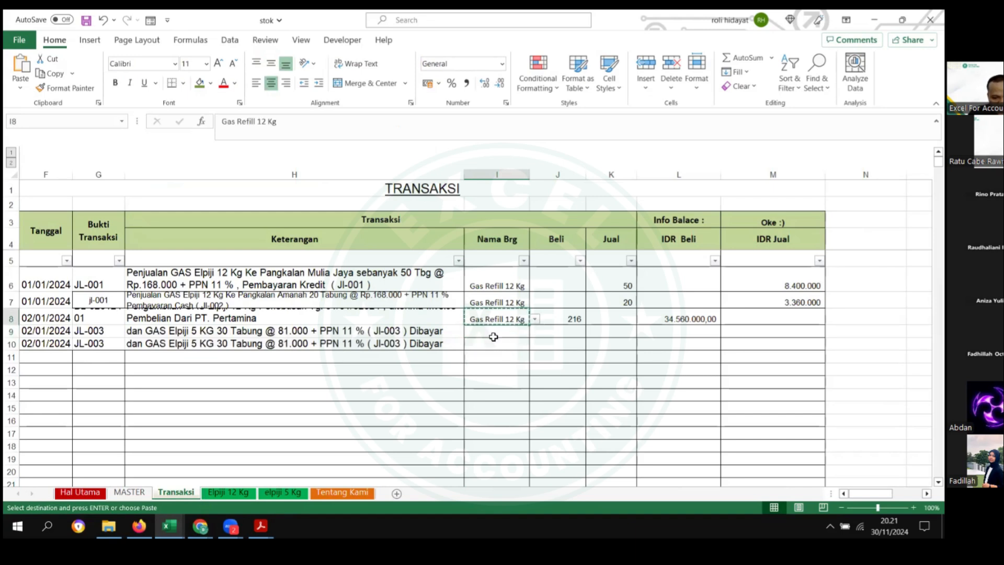
{"action": "left_click", "coordinate": [497, 332]}
{"action": "key", "text": "ctrl+v"}
{"action": "left_click", "coordinate": [525, 345]}
{"action": "left_click", "coordinate": [534, 344]}
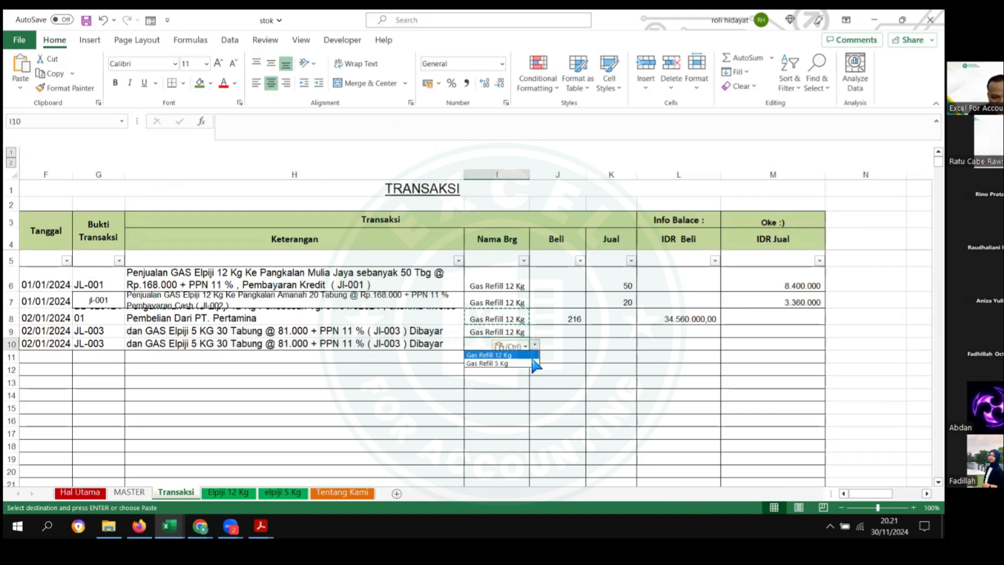
{"action": "left_click", "coordinate": [502, 363]}
Step: Enter a Jual quantity of 30 in K9 and 30 in K10 for the two JL-003 rows
{"action": "left_click", "coordinate": [596, 331]}
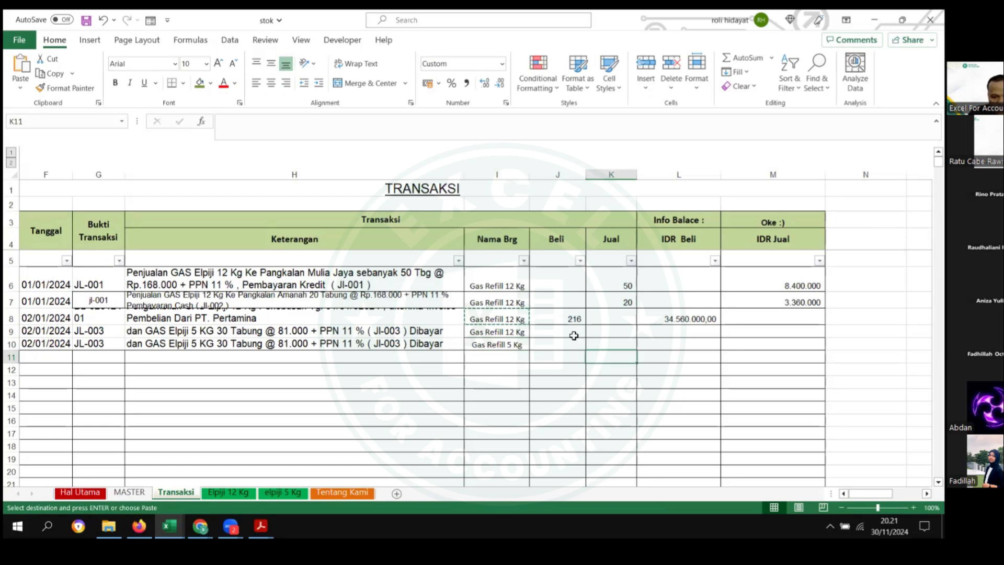
{"action": "left_click", "coordinate": [272, 332]}
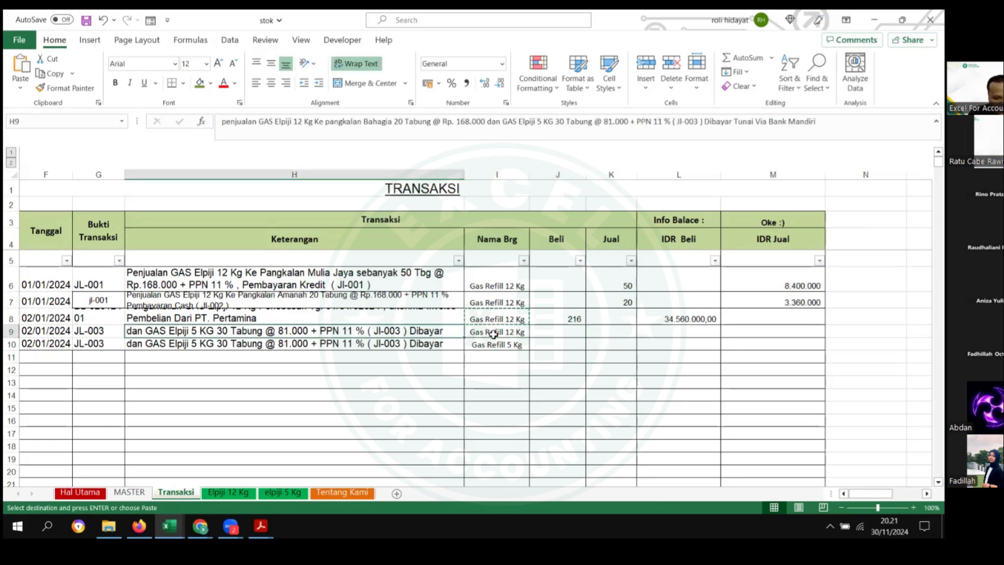
{"action": "left_click", "coordinate": [597, 332]}
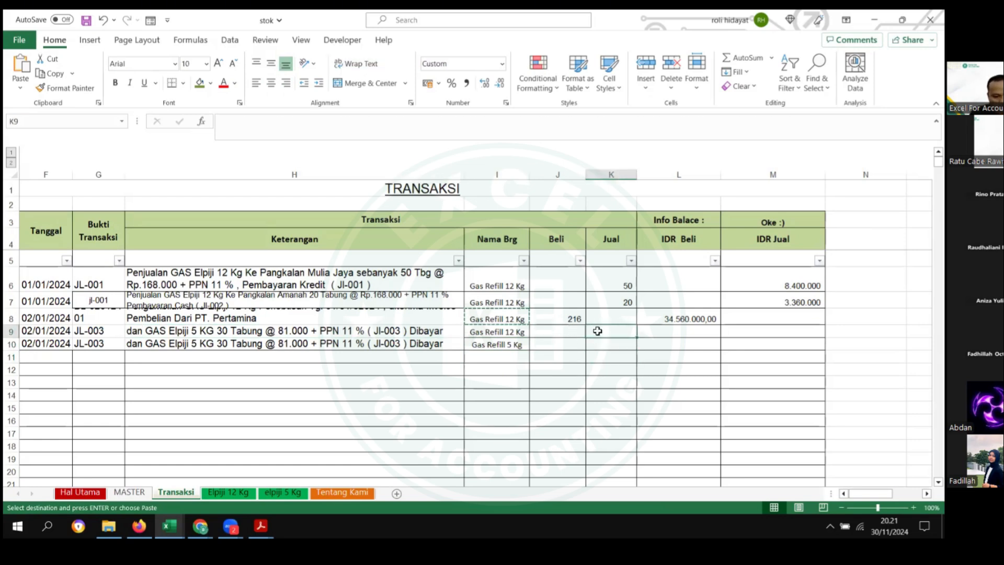
{"action": "type", "text": "30"}
{"action": "key", "text": "Return"}
{"action": "key", "text": "Left"}
{"action": "key", "text": "Left"}
{"action": "key", "text": "Left"}
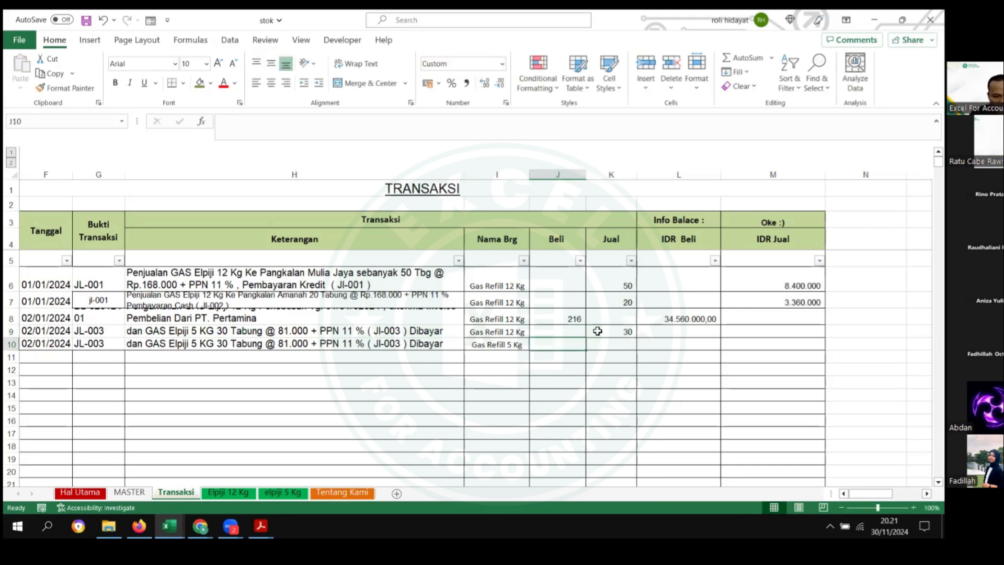
{"action": "key", "text": "Right"}
{"action": "key", "text": "Right"}
{"action": "key", "text": "Right"}
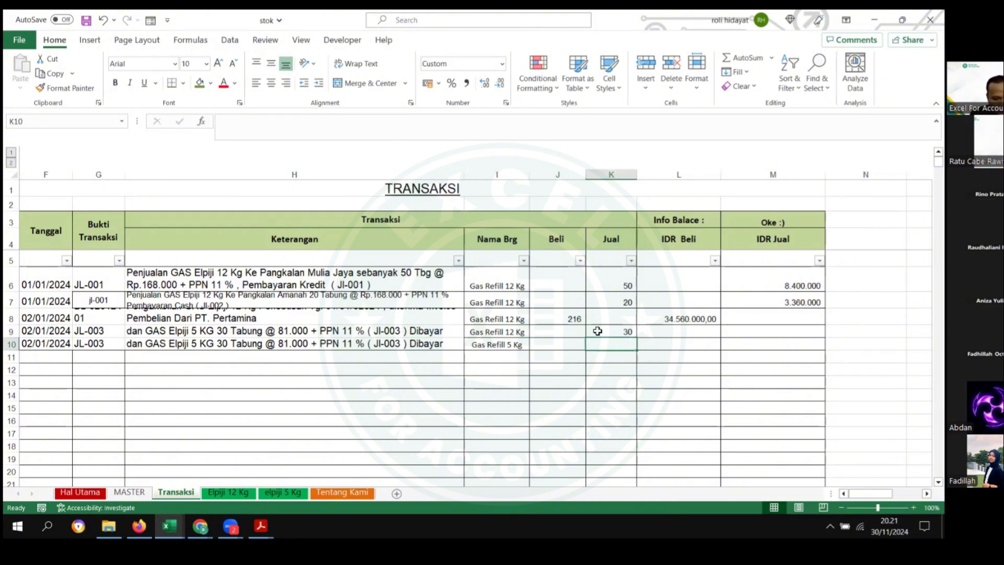
{"action": "type", "text": "30"}
{"action": "key", "text": "Return"}
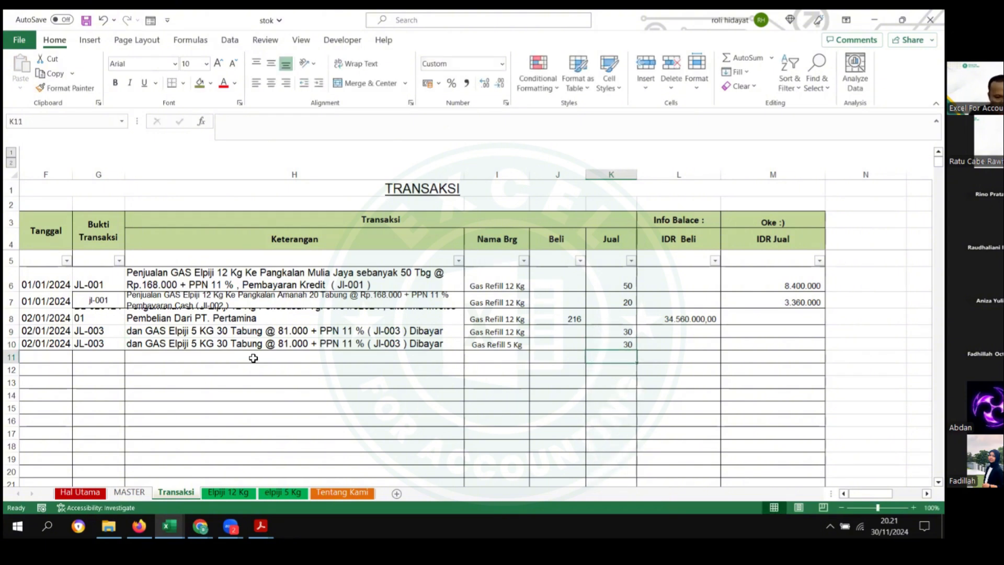
Step: Check the full description in H9, and turn on text wrapping for rows 6 to 13 of the Transaksi sheet
{"action": "double_click", "coordinate": [257, 332]}
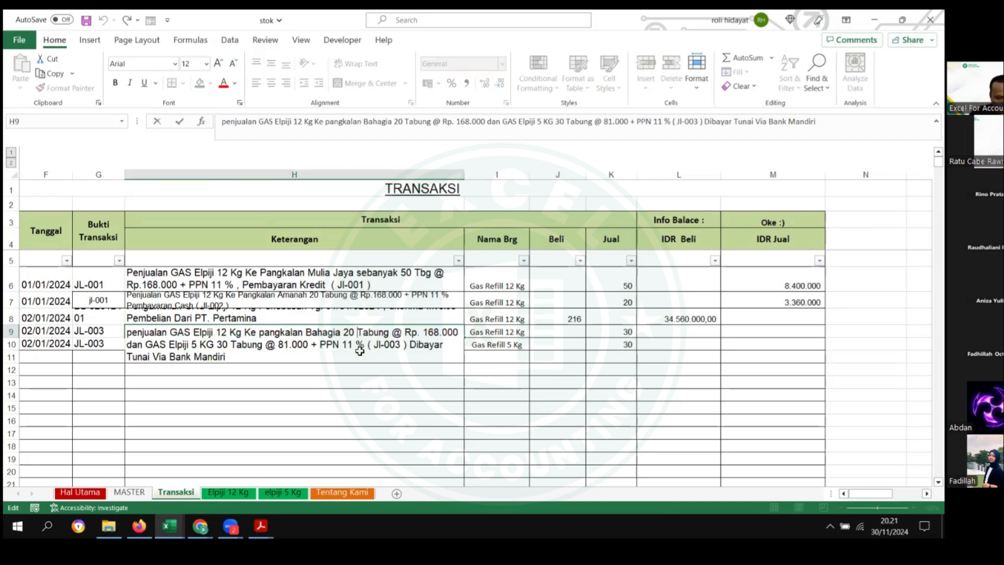
{"action": "key", "text": "Return"}
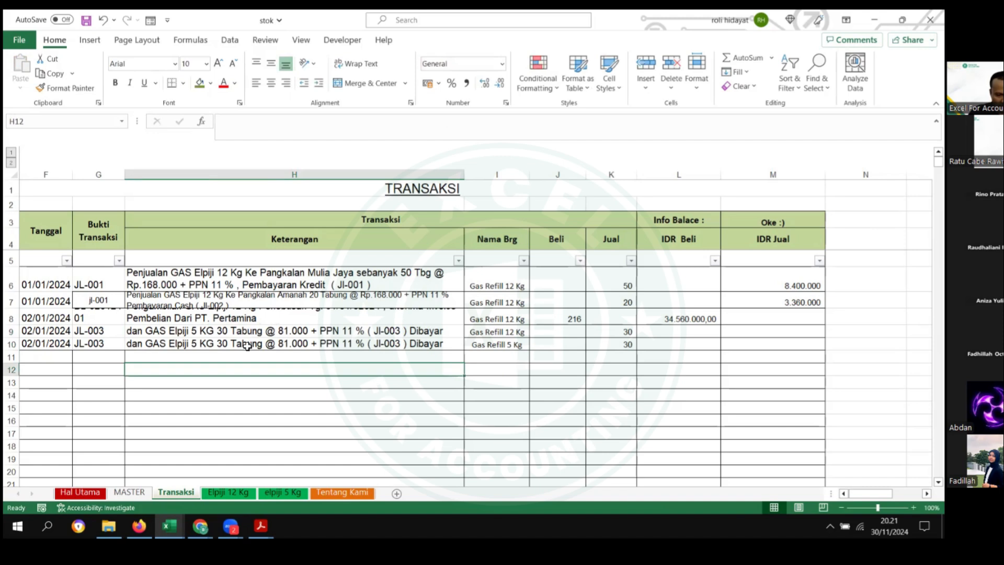
{"action": "left_click_drag", "start_coordinate": [11, 282], "coordinate": [81, 381]}
{"action": "right_click", "coordinate": [178, 362]}
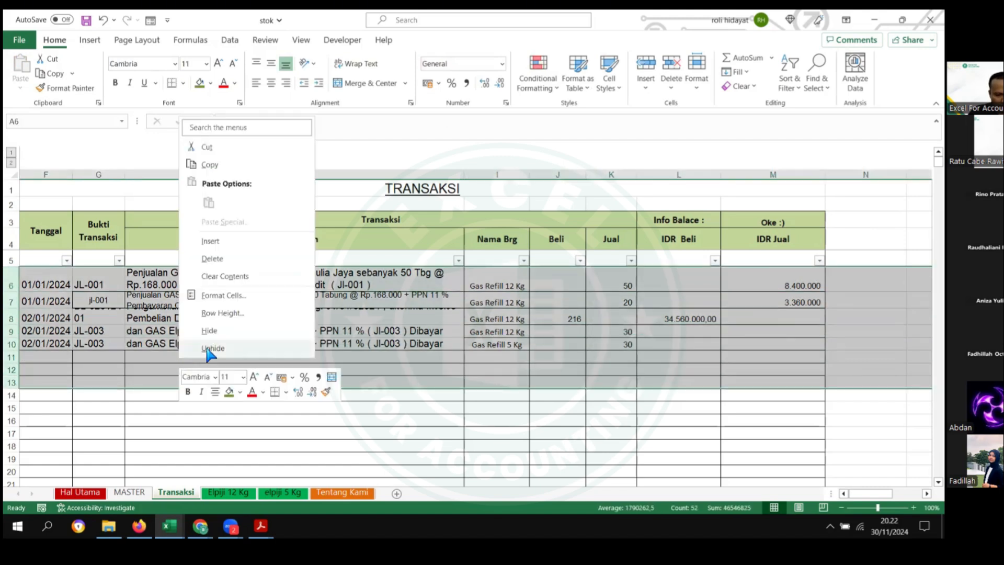
{"action": "left_click", "coordinate": [221, 297]}
{"action": "left_click", "coordinate": [90, 277]}
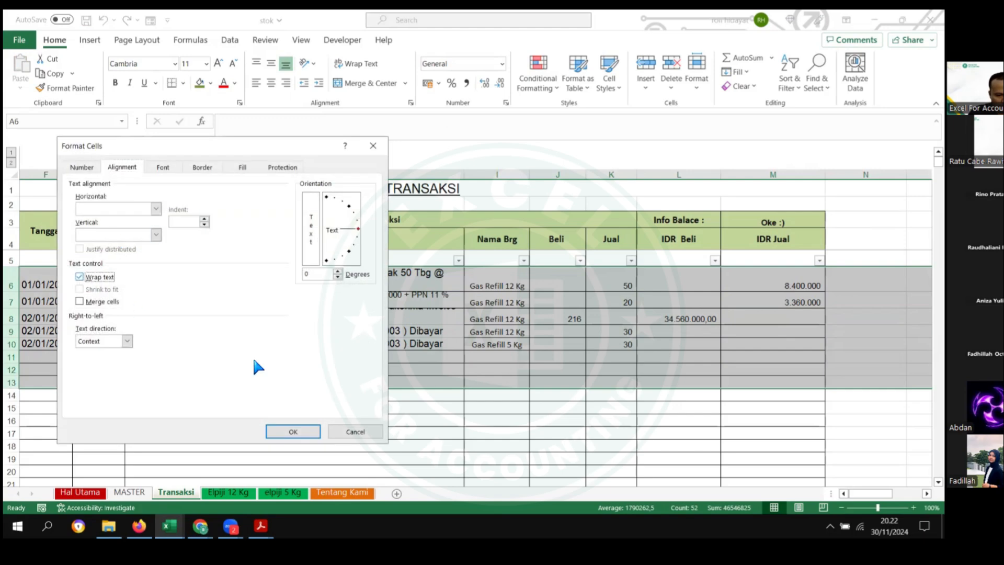
{"action": "left_click", "coordinate": [307, 429]}
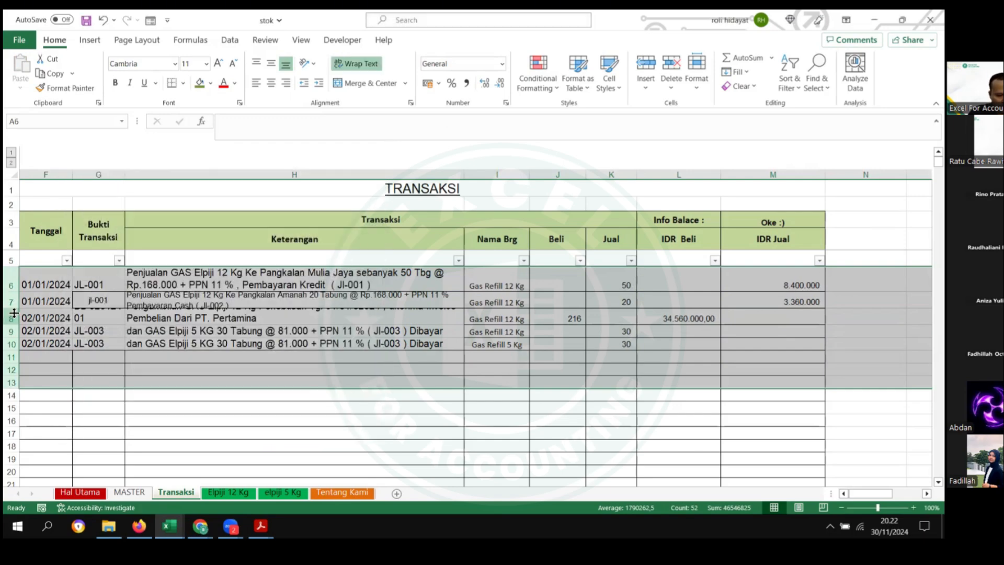
Step: Auto-fit the heights of rows 5 to 12 to their wrapped descriptions
{"action": "left_click_drag", "start_coordinate": [14, 312], "coordinate": [14, 311]}
{"action": "left_click", "coordinate": [14, 311]}
{"action": "left_click", "coordinate": [98, 370]}
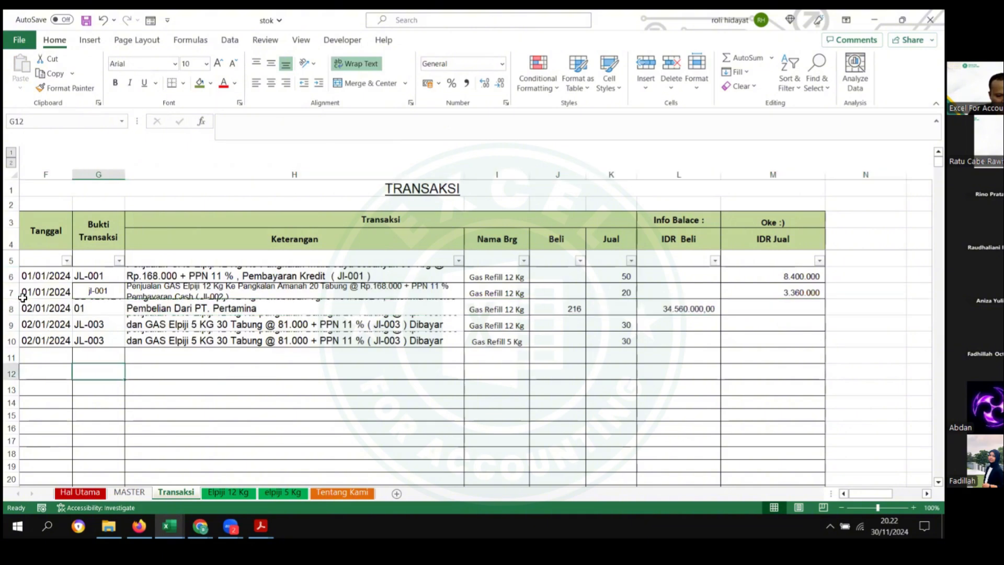
{"action": "left_click_drag", "start_coordinate": [10, 261], "coordinate": [12, 373]}
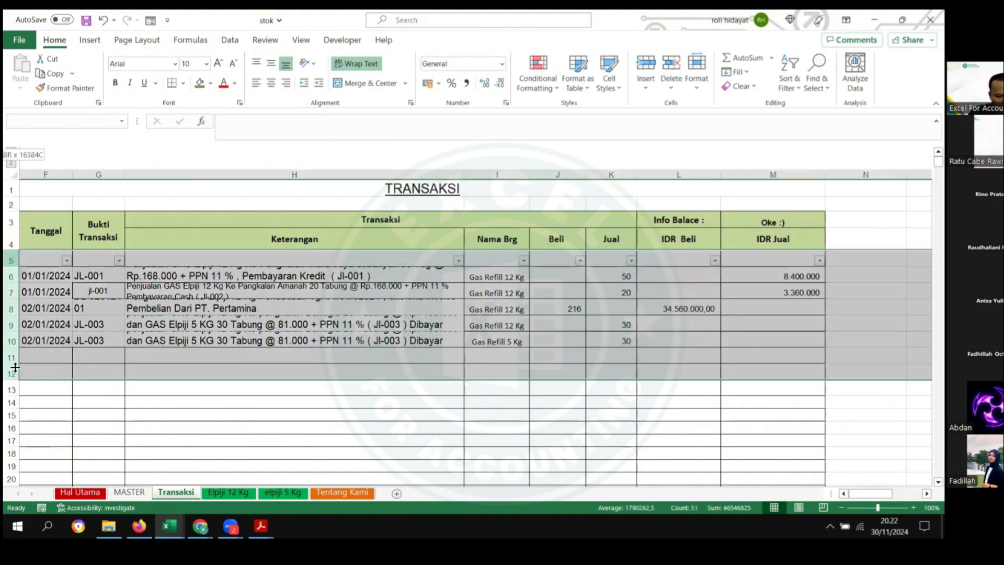
{"action": "double_click", "coordinate": [15, 345]}
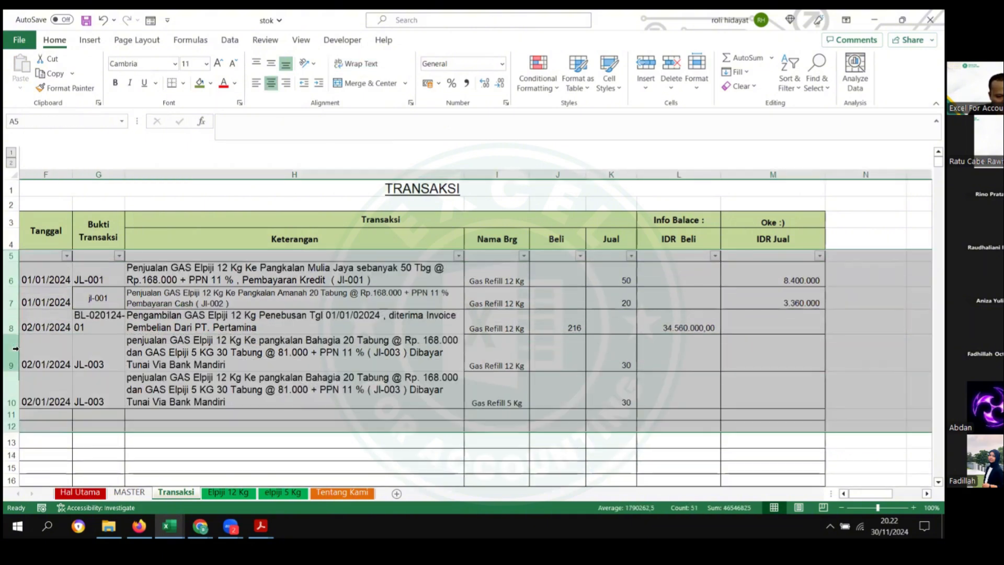
Step: Compare the JL-003 descriptions with the quantities and correct the Gas Refill 12 Kg Jual quantity in K9 to 20
{"action": "left_click", "coordinate": [372, 356]}
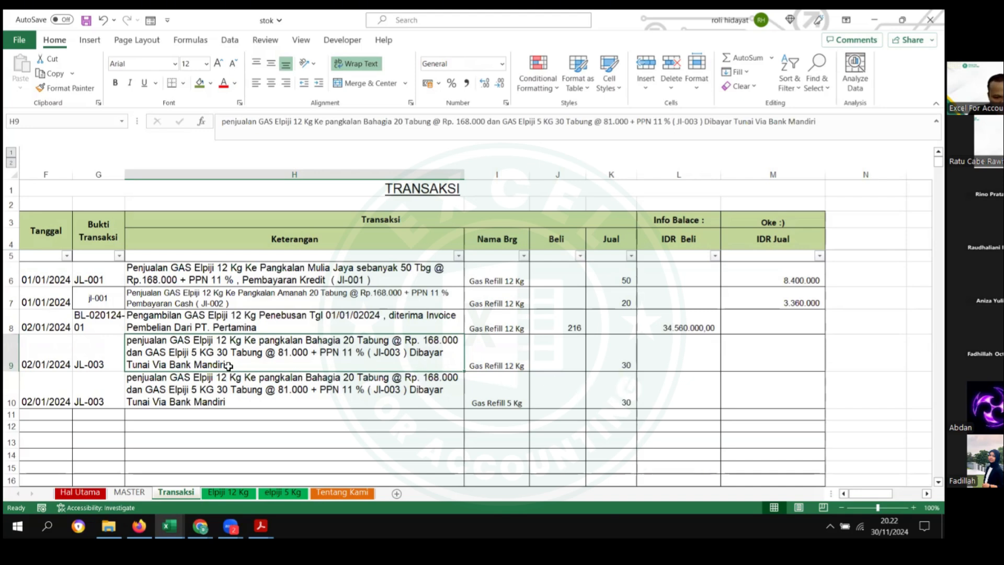
{"action": "left_click", "coordinate": [328, 390]}
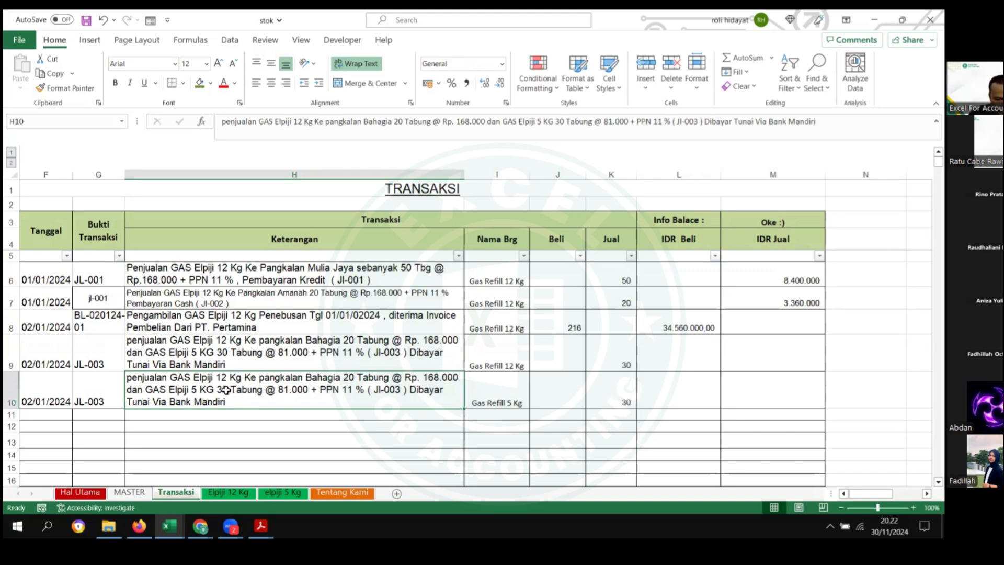
{"action": "left_click", "coordinate": [607, 368]}
{"action": "type", "text": "20"}
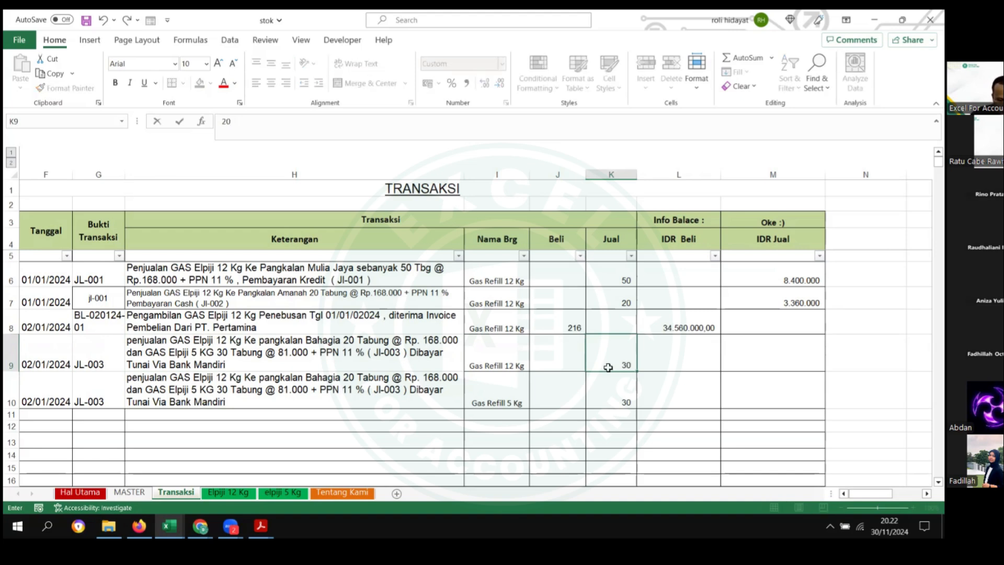
{"action": "key", "text": "Return"}
{"action": "left_click", "coordinate": [318, 381]}
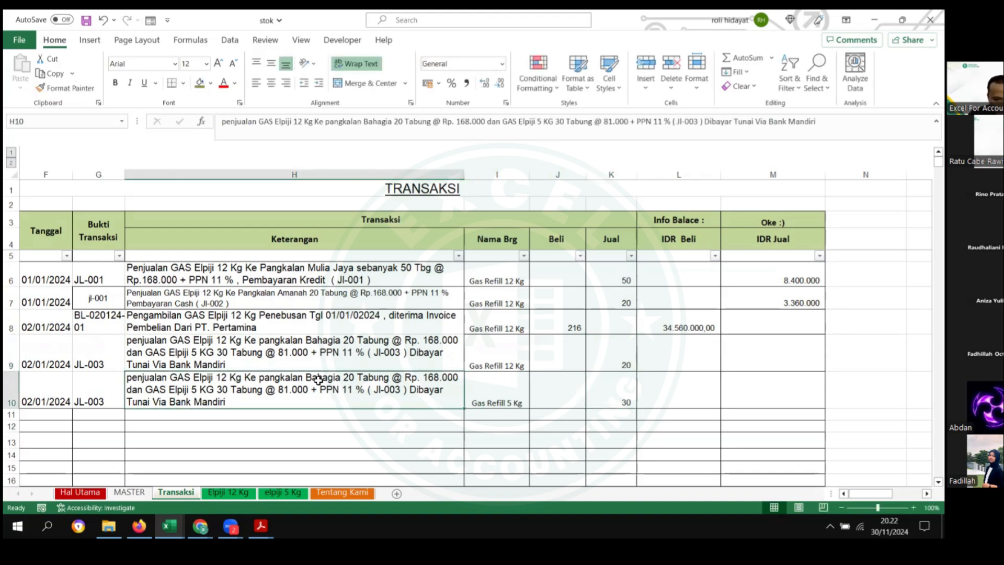
{"action": "left_click", "coordinate": [617, 391]}
Step: Calculate the IDR Jual amount of Gas Refill 12 Kg in M9 with the formula =K9*168000
{"action": "left_click", "coordinate": [774, 354]}
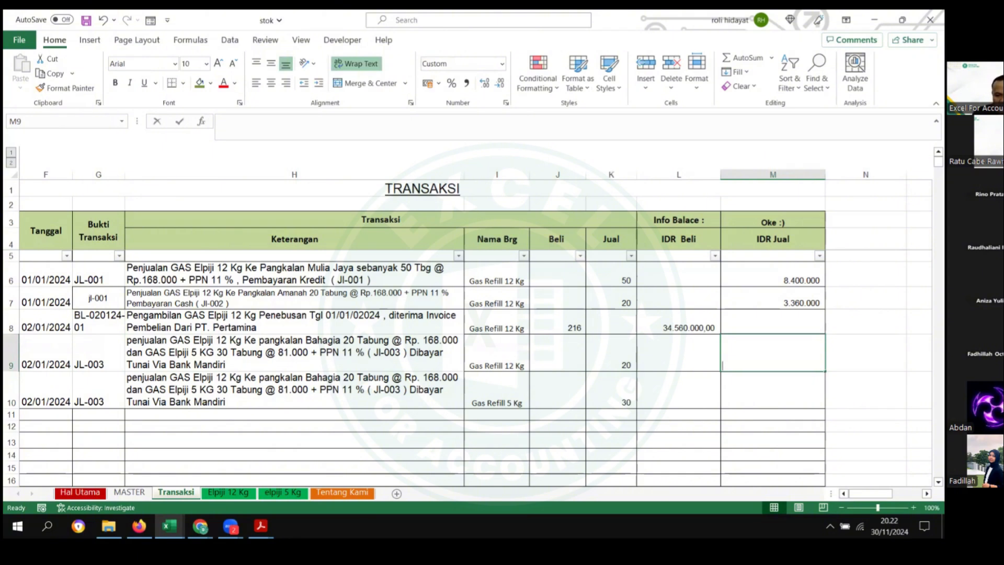
{"action": "type", "text": "="}
{"action": "key", "text": "Left"}
{"action": "key", "text": "Left"}
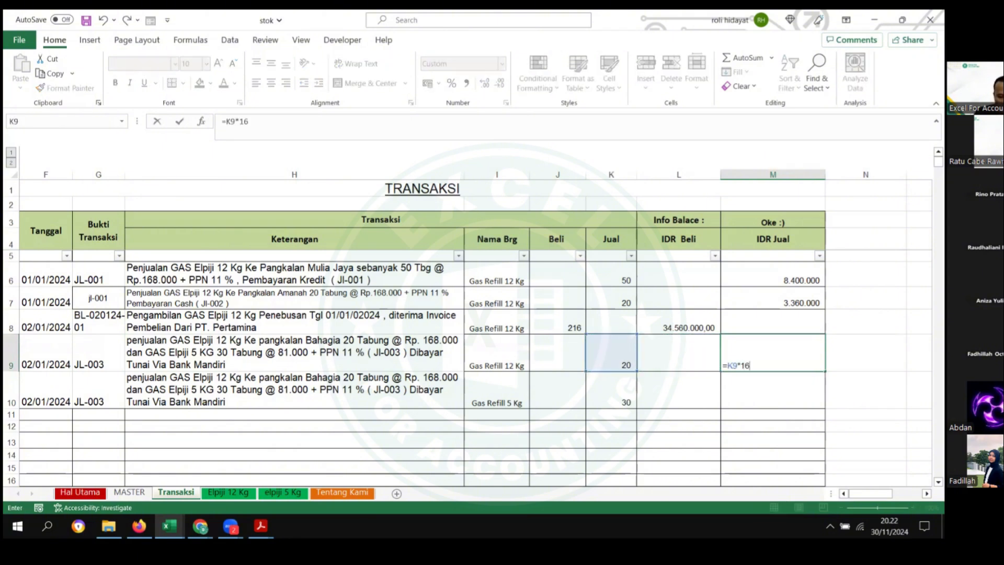
{"action": "type", "text": "*168000"}
{"action": "key", "text": "Return"}
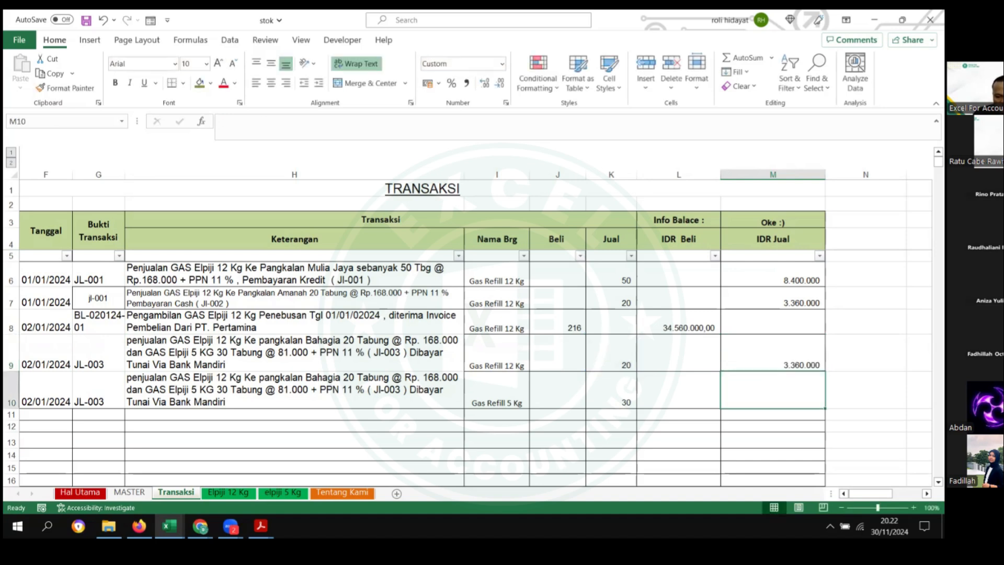
Step: Calculate the IDR Jual amount of Gas Refill 5 Kg in M10 with the formula =K10*81000
{"action": "type", "text": "="}
{"action": "key", "text": "Left"}
{"action": "key", "text": "Left"}
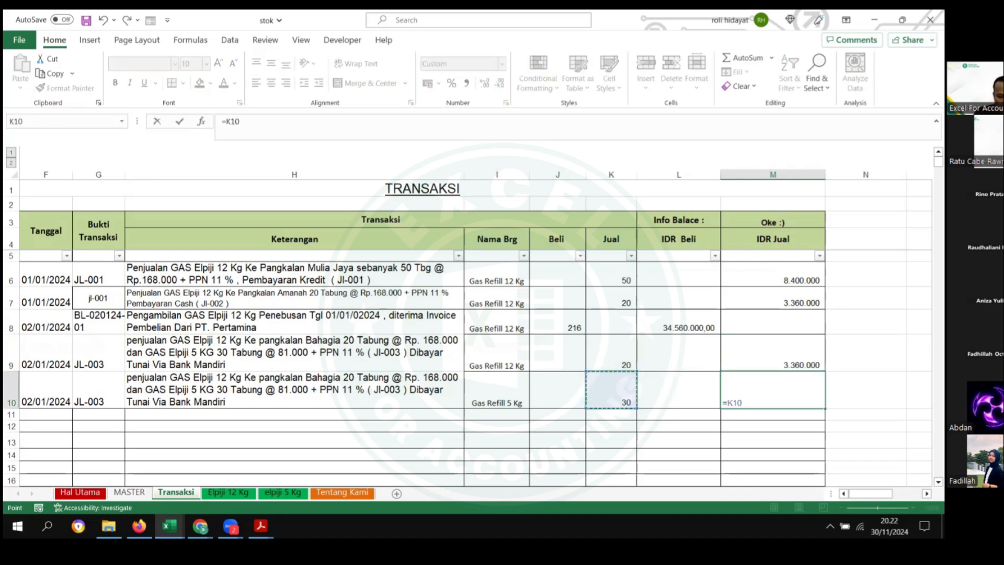
{"action": "type", "text": "*"}
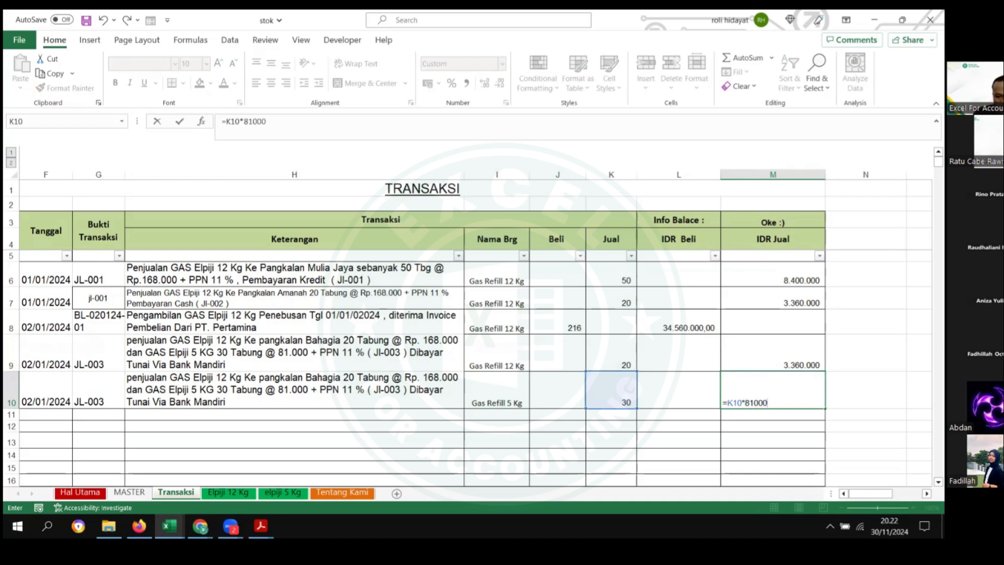
{"action": "type", "text": "81000"}
{"action": "key", "text": "Return"}
Step: Review the JL-003 row of the inventory card on the Elpiji 12 Kg sheet
{"action": "scroll", "coordinate": [648, 377], "scroll_direction": "down", "scroll_amount": 1}
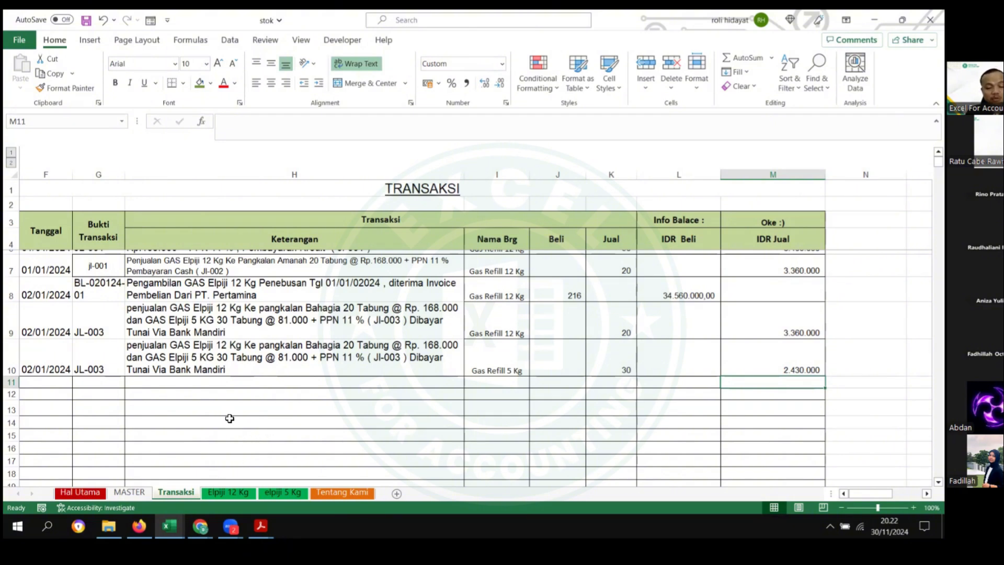
{"action": "left_click", "coordinate": [228, 493]}
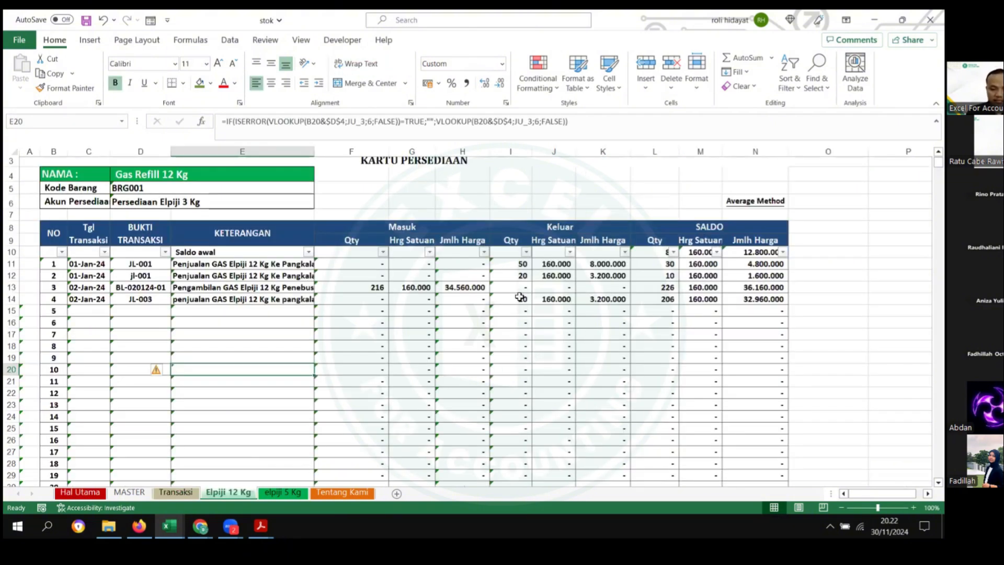
{"action": "left_click", "coordinate": [828, 299]}
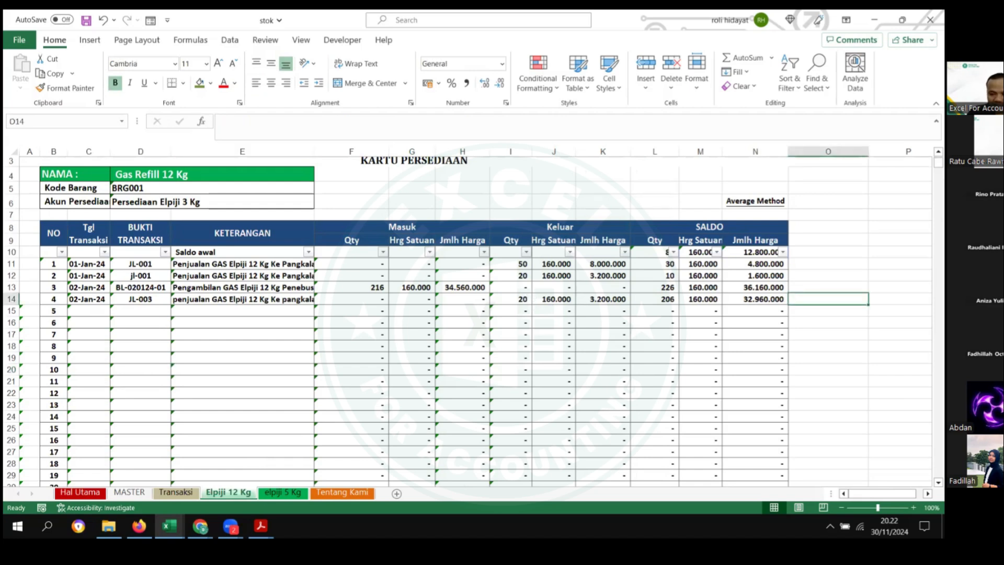
Step: Total the JL-003 outgoing amounts in O14 of the Elpiji 12 Kg sheet with the formula =K14+'elpiji 5 Kg'!K11
{"action": "type", "text": "="}
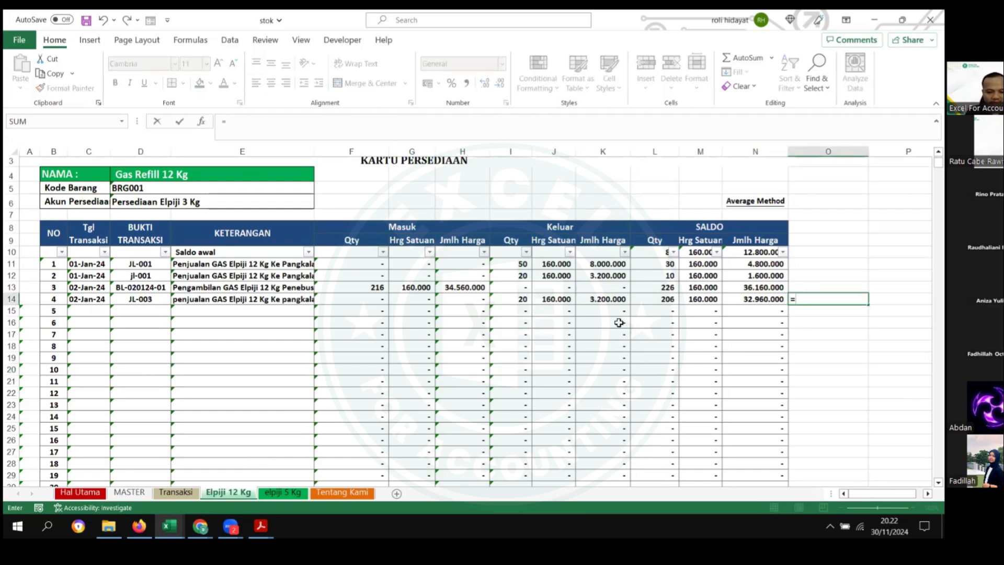
{"action": "left_click", "coordinate": [607, 298]}
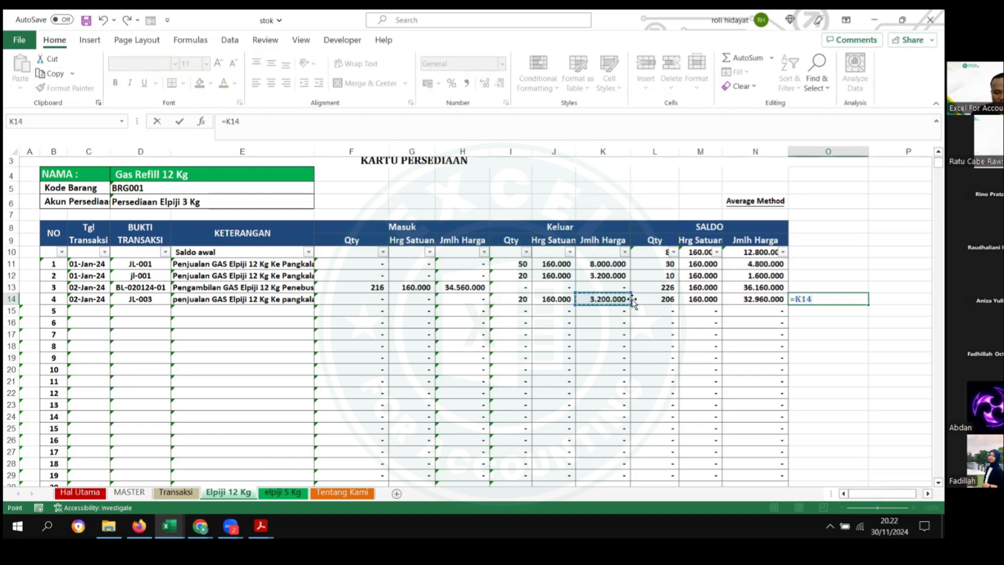
{"action": "type", "text": "+"}
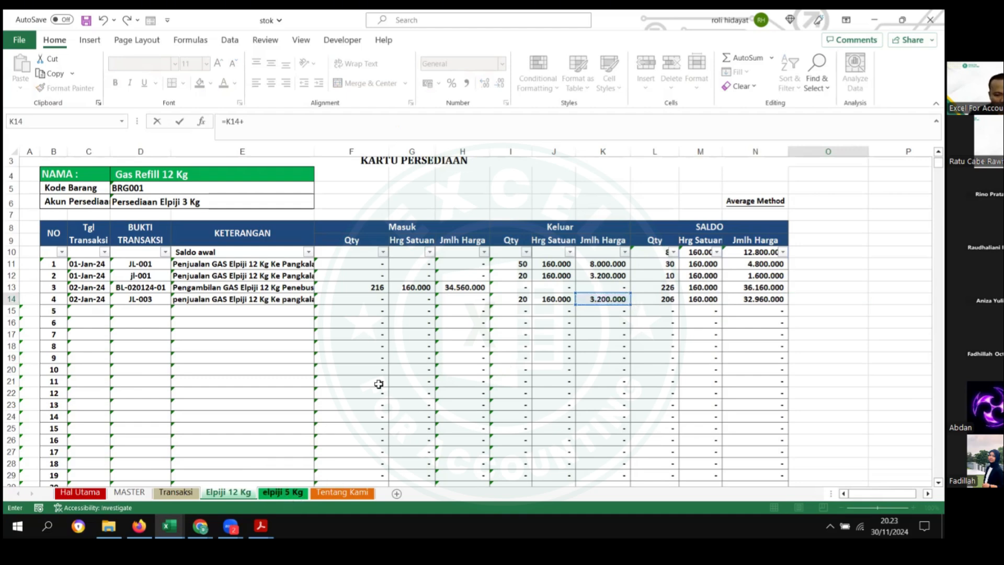
{"action": "key", "text": "ctrl+Page_Down"}
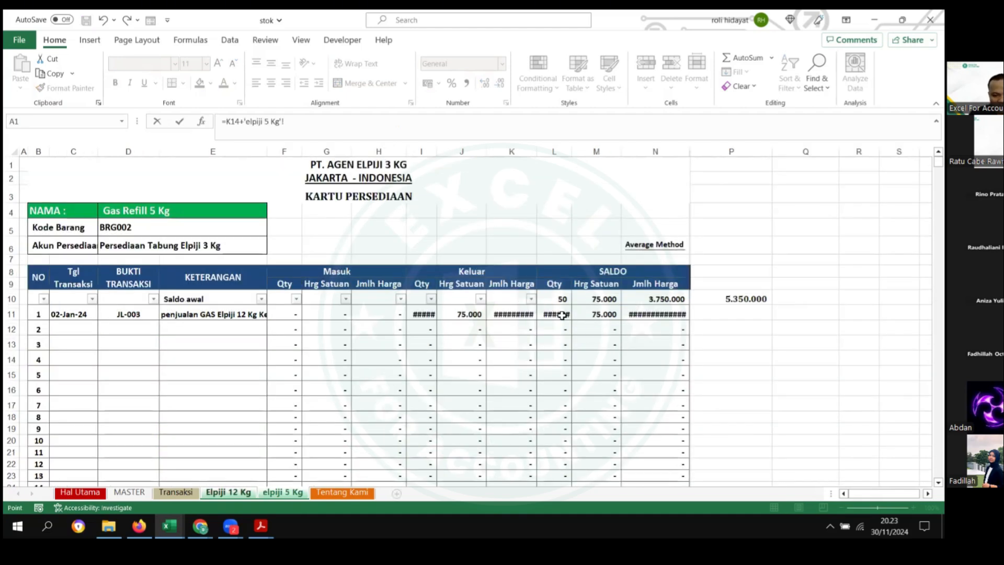
{"action": "left_click", "coordinate": [522, 315]}
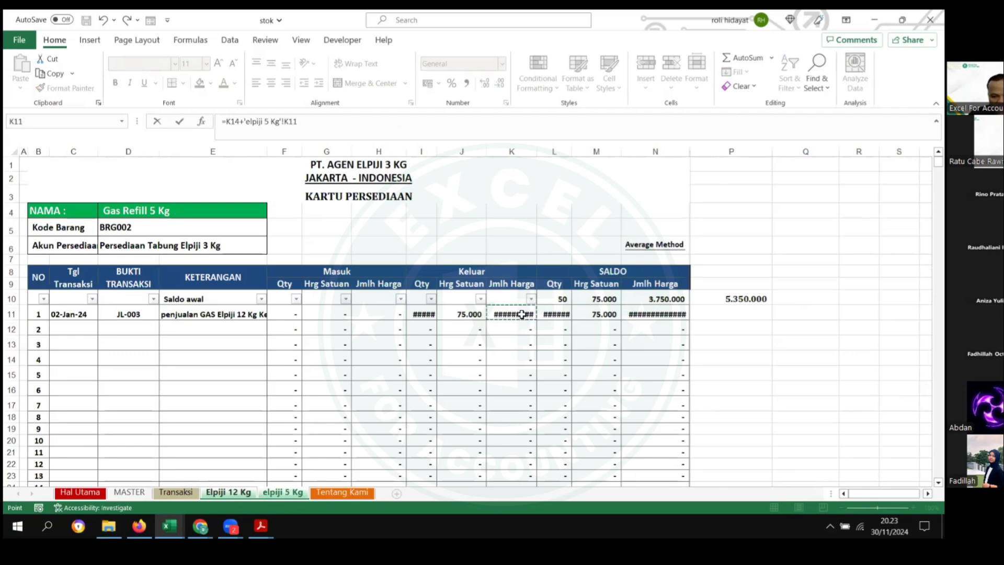
{"action": "key", "text": "Return"}
Step: Fit columns I to N of the elpiji 5 Kg sheet to their contents and compare the JL-003 figures with the Transaksi sheet
{"action": "left_click", "coordinate": [289, 492]}
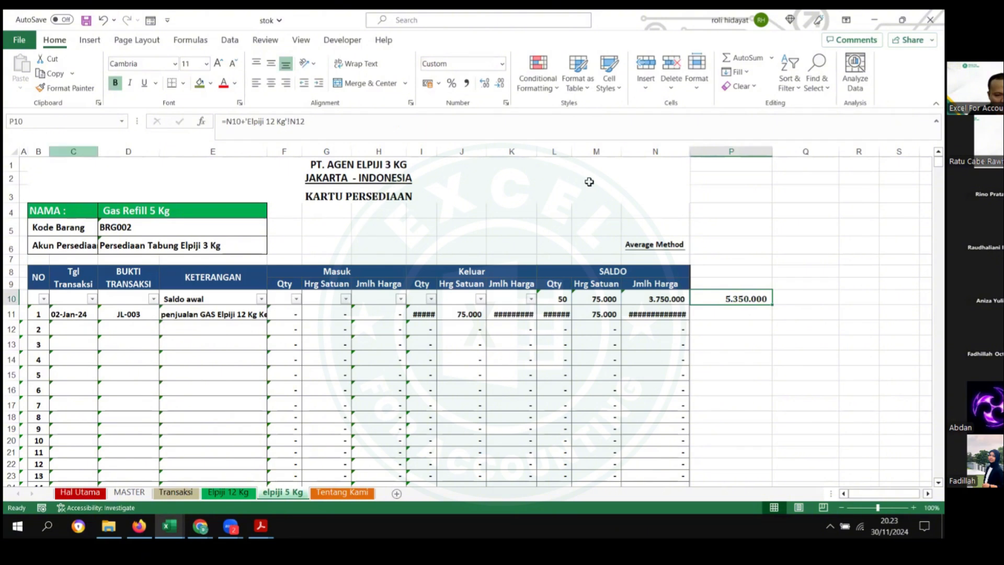
{"action": "left_click_drag", "start_coordinate": [424, 148], "coordinate": [683, 160]}
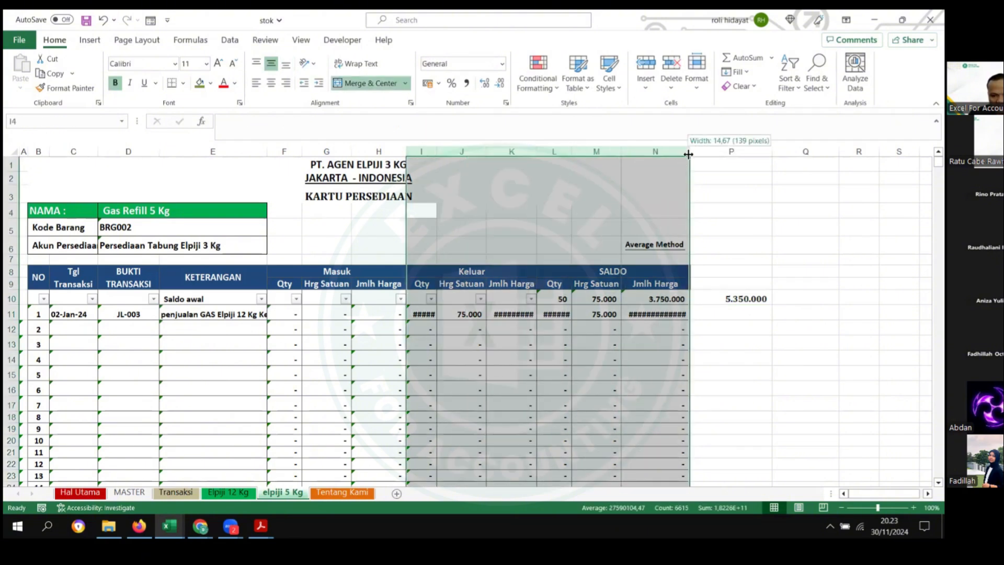
{"action": "double_click", "coordinate": [690, 151]}
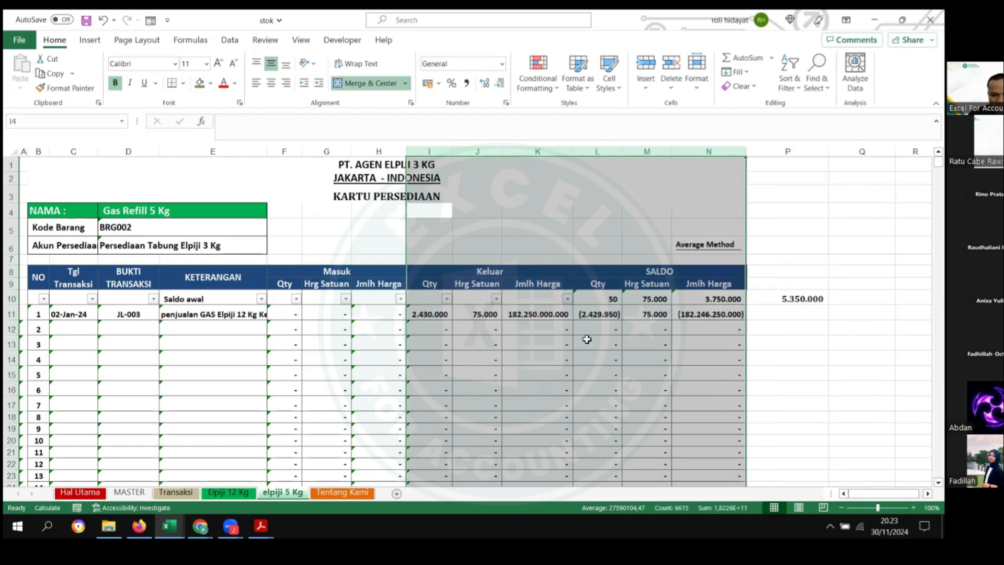
{"action": "left_click", "coordinate": [476, 343]}
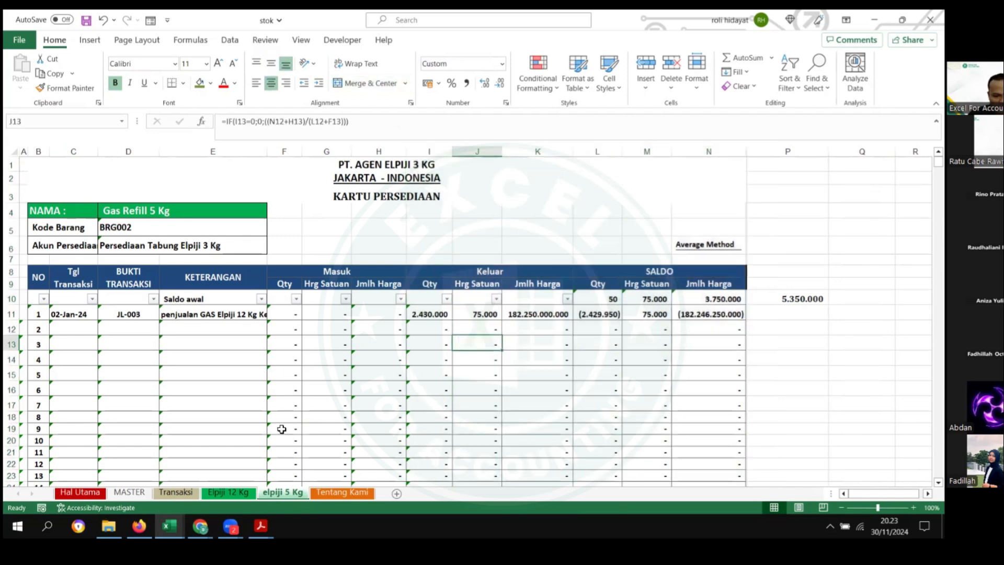
{"action": "left_click", "coordinate": [176, 492]}
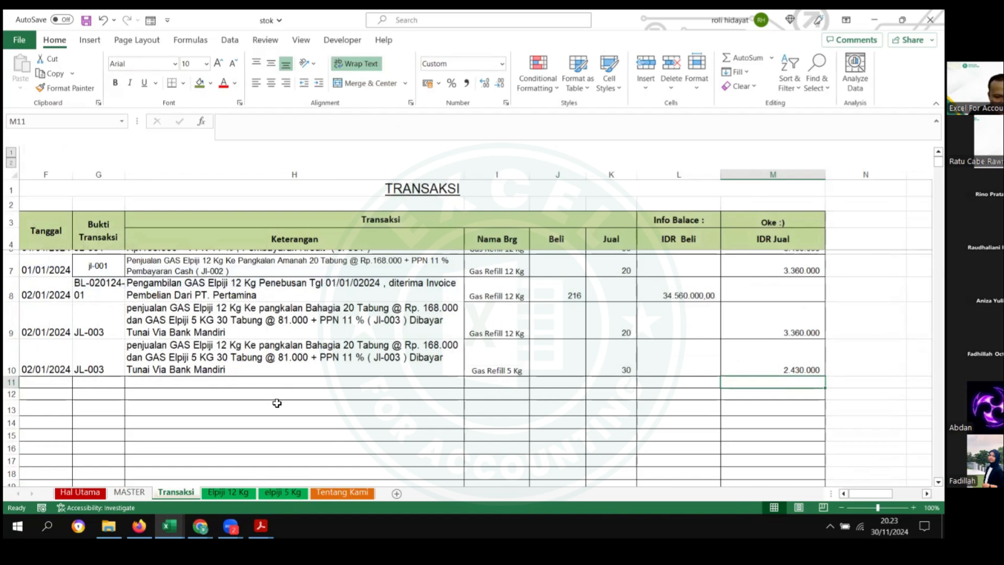
Step: Duplicate the Elpiji 12 Kg sheet within stok.xlsx and place the copy directly after the original
{"action": "left_click", "coordinate": [232, 495]}
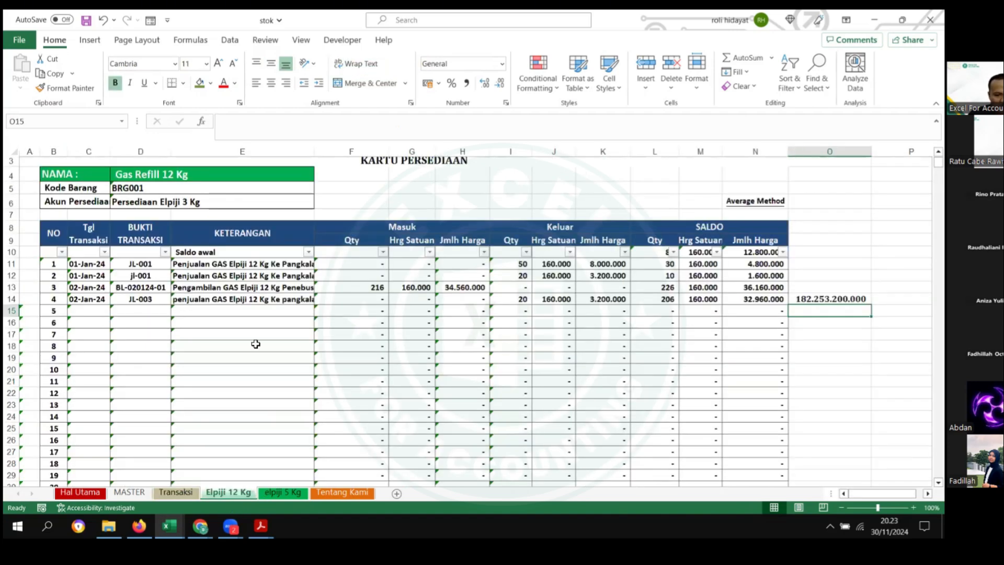
{"action": "right_click", "coordinate": [251, 487]}
{"action": "left_click", "coordinate": [272, 354]}
{"action": "left_click", "coordinate": [230, 328]}
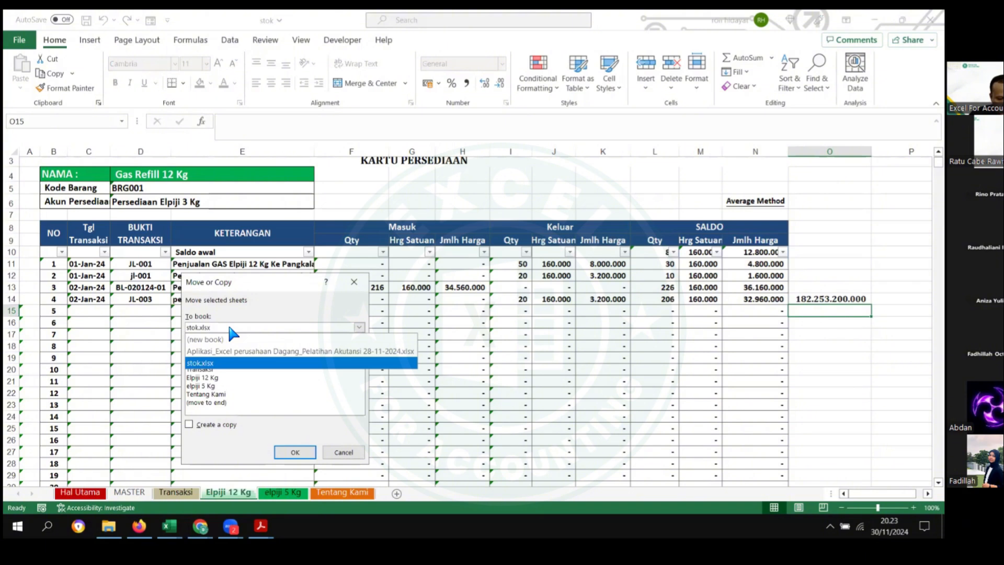
{"action": "left_click", "coordinate": [185, 423]}
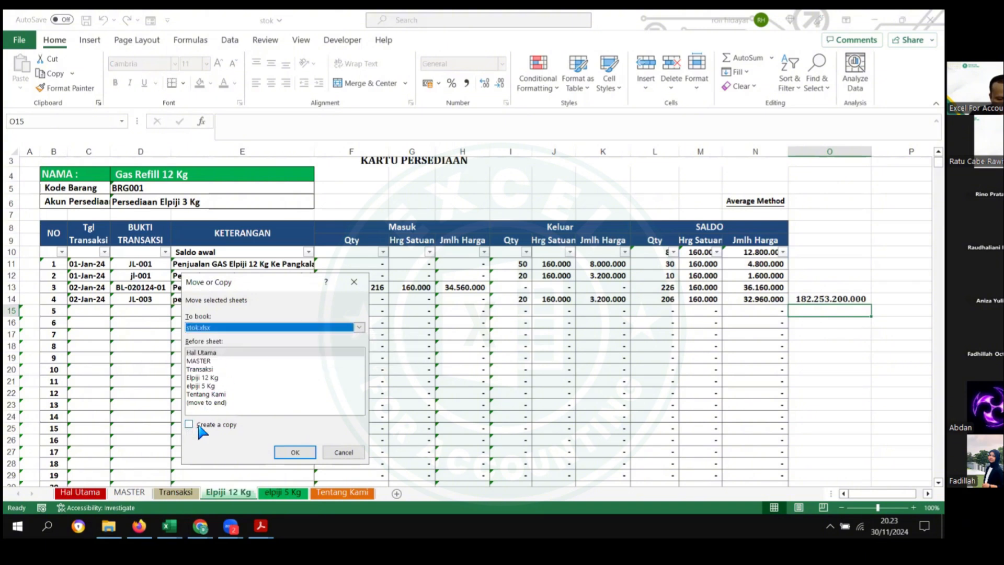
{"action": "left_click", "coordinate": [197, 424]}
{"action": "left_click", "coordinate": [295, 452]}
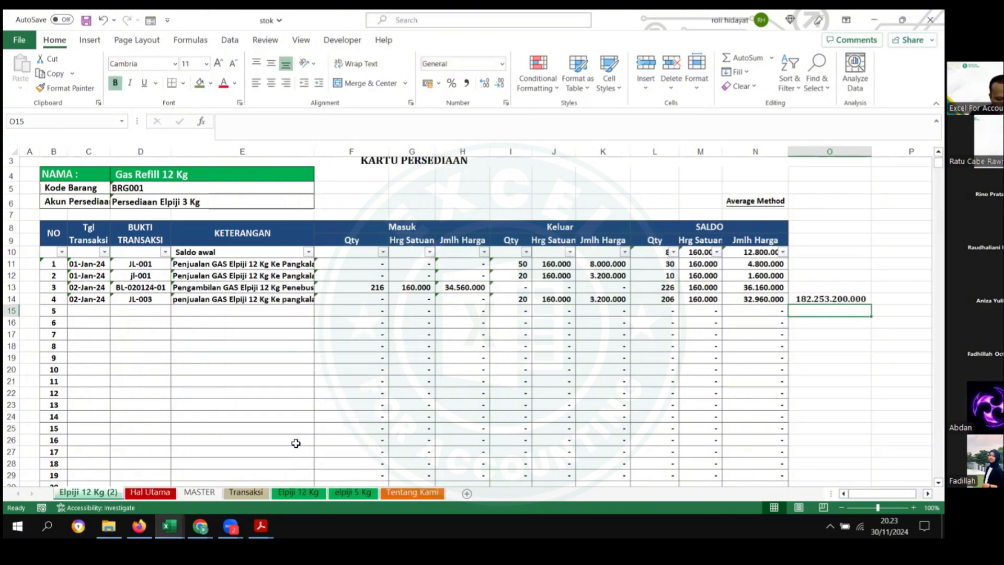
{"action": "left_click_drag", "start_coordinate": [350, 494], "coordinate": [351, 496]}
Step: Delete the faulty elpiji 5 Kg sheet from the stok workbook
{"action": "left_click", "coordinate": [346, 494]}
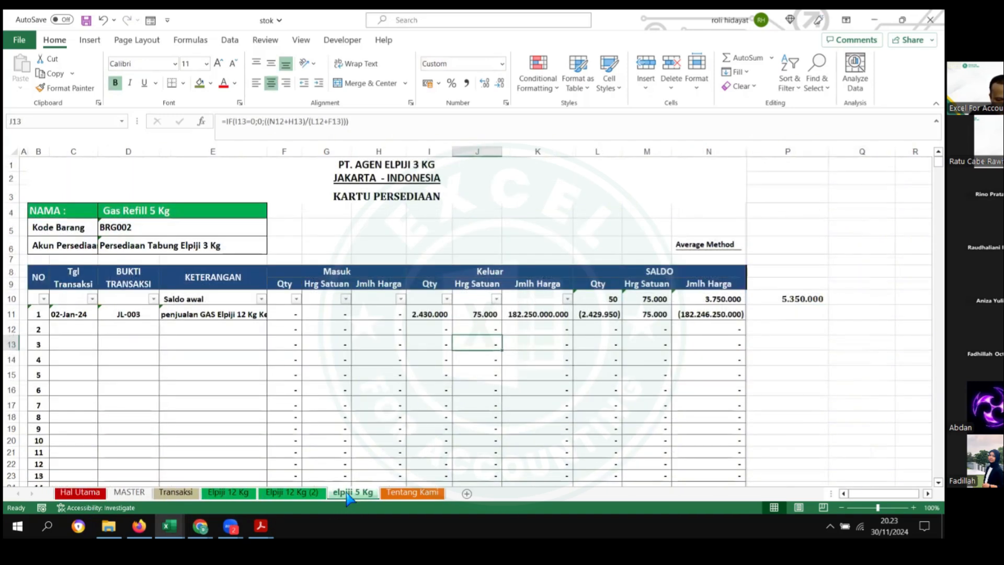
{"action": "right_click", "coordinate": [350, 495]}
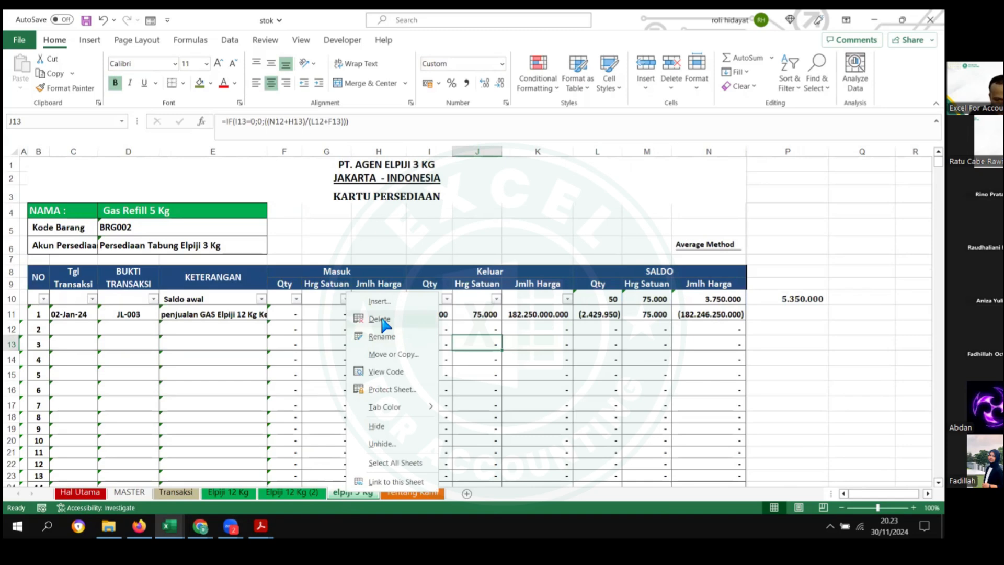
{"action": "left_click", "coordinate": [380, 319]}
{"action": "left_click", "coordinate": [451, 301]}
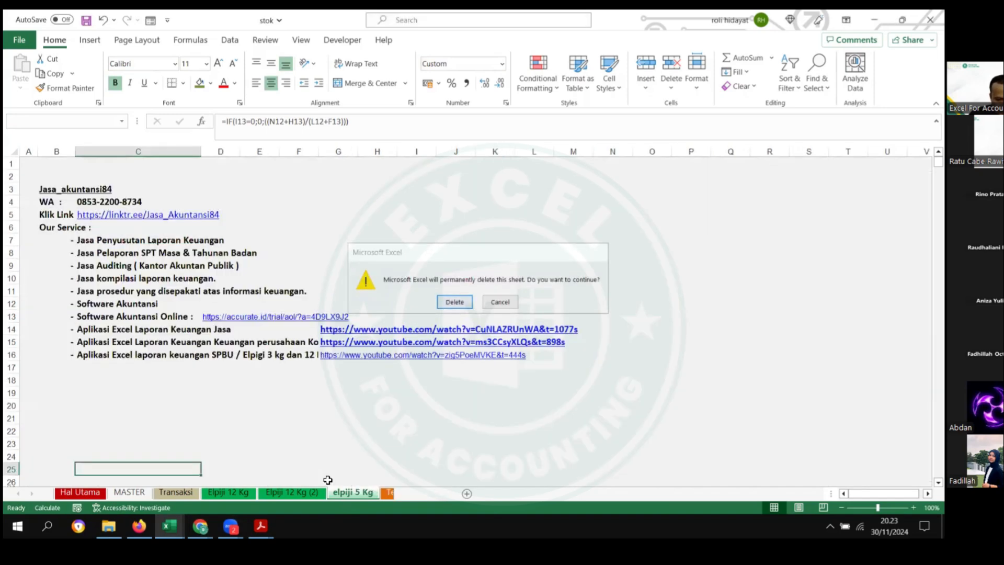
Step: Rename the duplicated Elpiji 12 Kg (2) sheet as ELPIJI 5 KG
{"action": "left_click", "coordinate": [302, 494]}
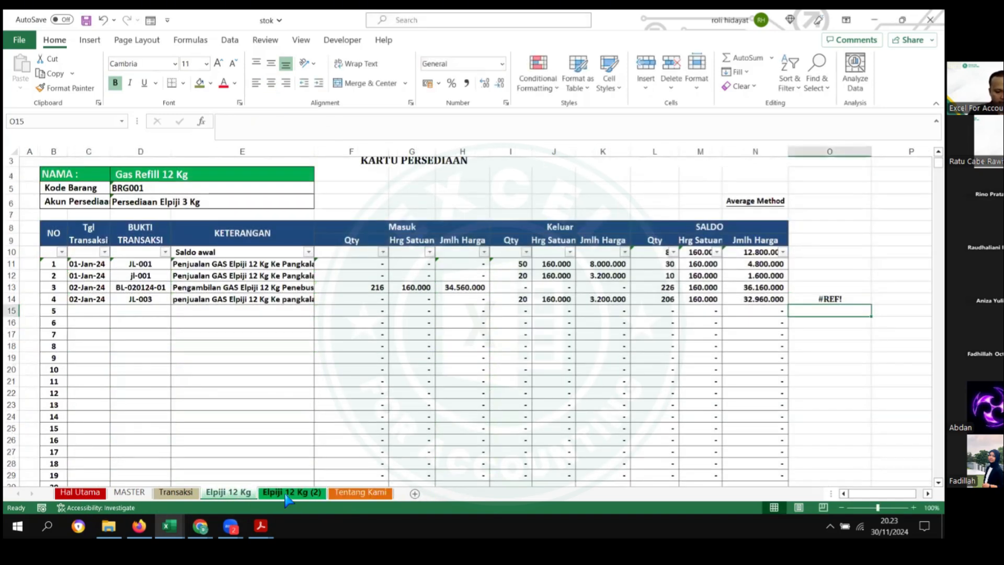
{"action": "double_click", "coordinate": [288, 494]}
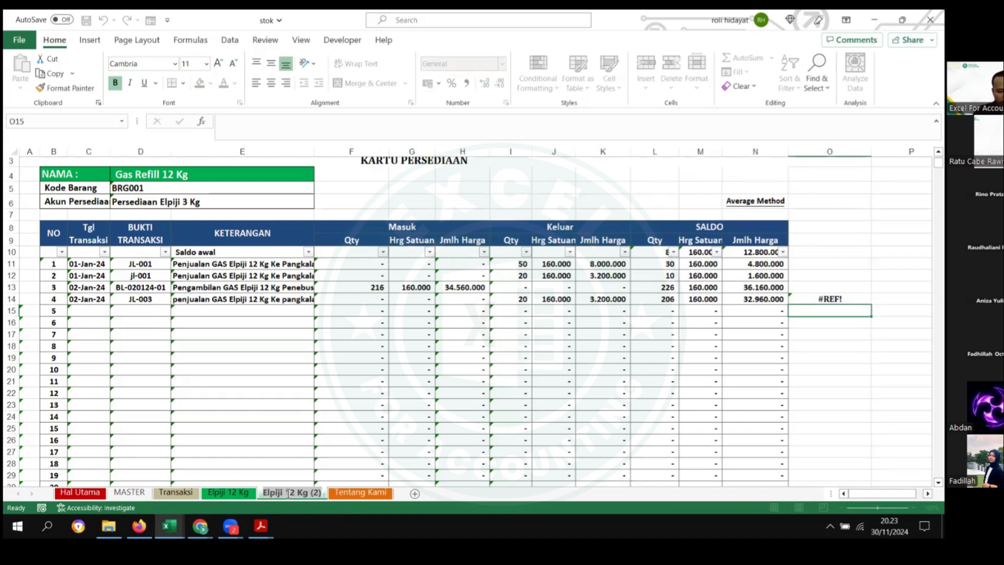
{"action": "type", "text": "EL"}
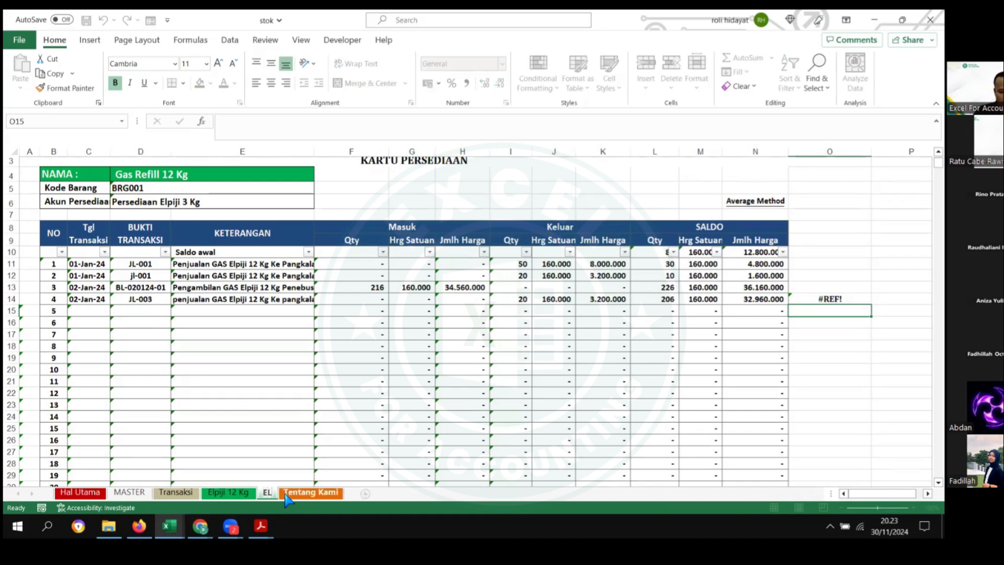
{"action": "type", "text": "PIJI"}
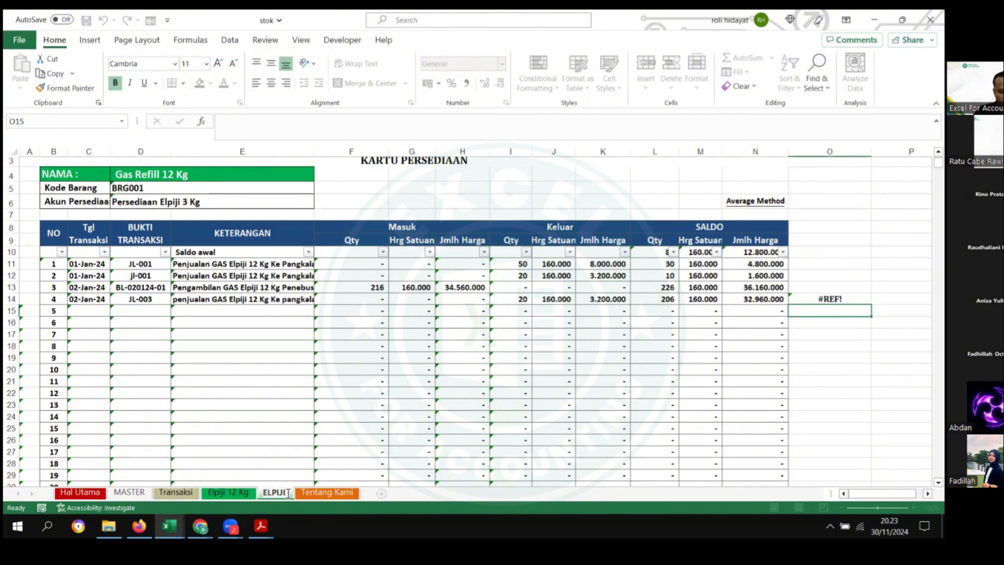
{"action": "type", "text": " 5 KG"}
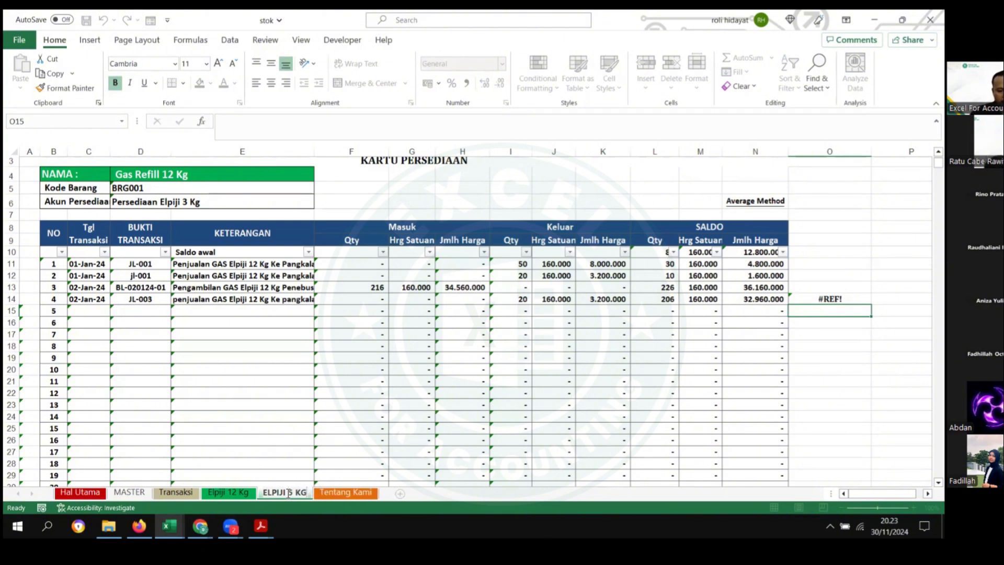
{"action": "left_click", "coordinate": [409, 316]}
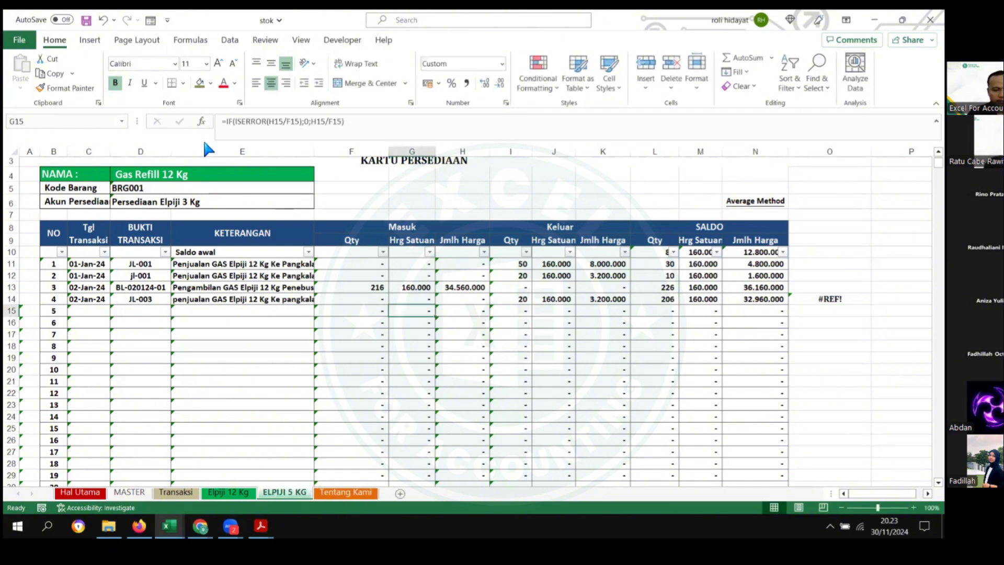
Step: Set the item name in D4 of the ELPIJI 5 KG card to Gas Refill 5 Kg and clear cells O14:O17
{"action": "left_click", "coordinate": [151, 176]}
{"action": "left_click", "coordinate": [178, 176]}
{"action": "left_click", "coordinate": [134, 199]}
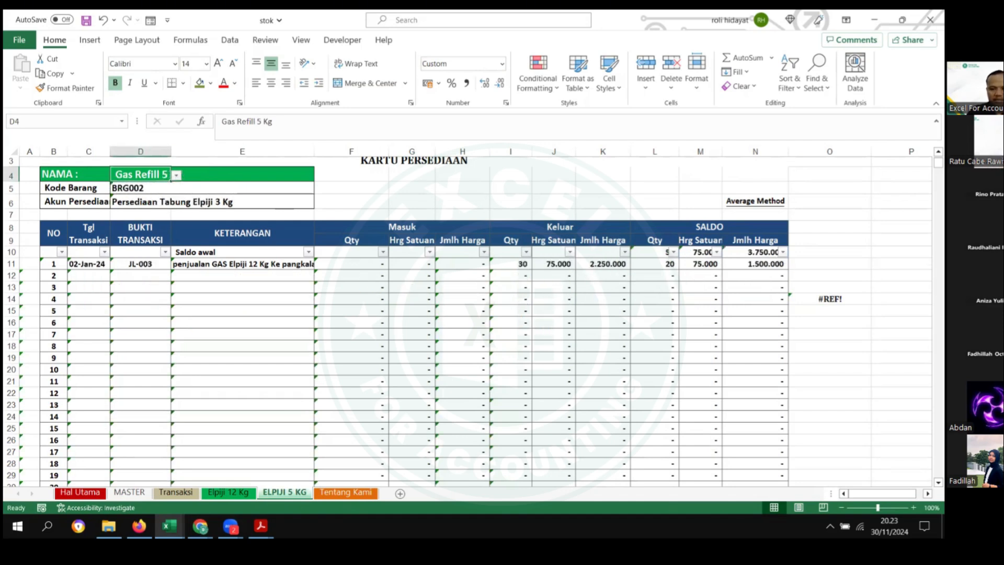
{"action": "left_click_drag", "start_coordinate": [830, 299], "coordinate": [830, 334]}
{"action": "key", "text": "Delete"}
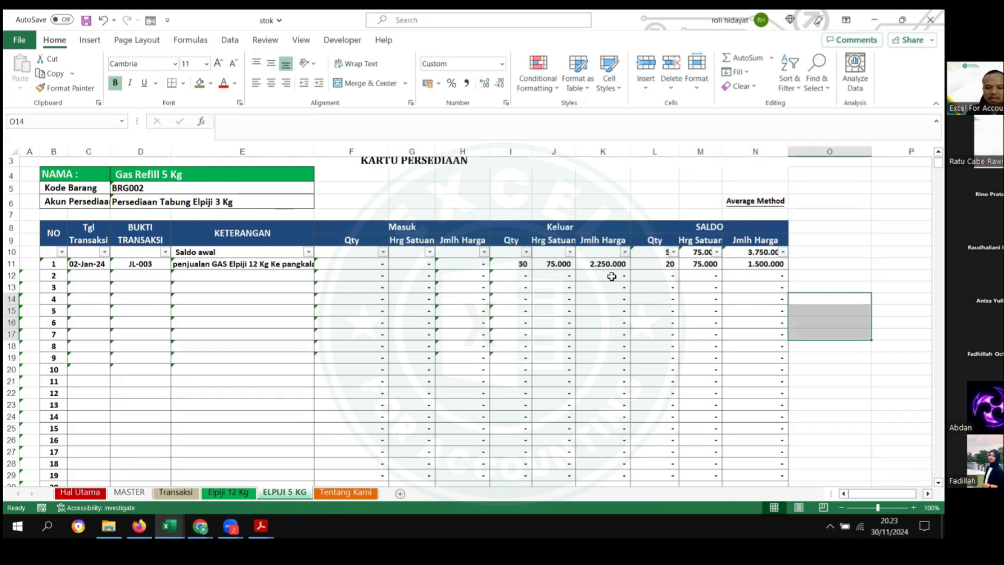
Step: Calculate the JL-003 cost of goods sold in O14 of the Elpiji 12 Kg sheet with the formula =K14+'ELPIJI 5 KG'!K11
{"action": "left_click", "coordinate": [244, 484]}
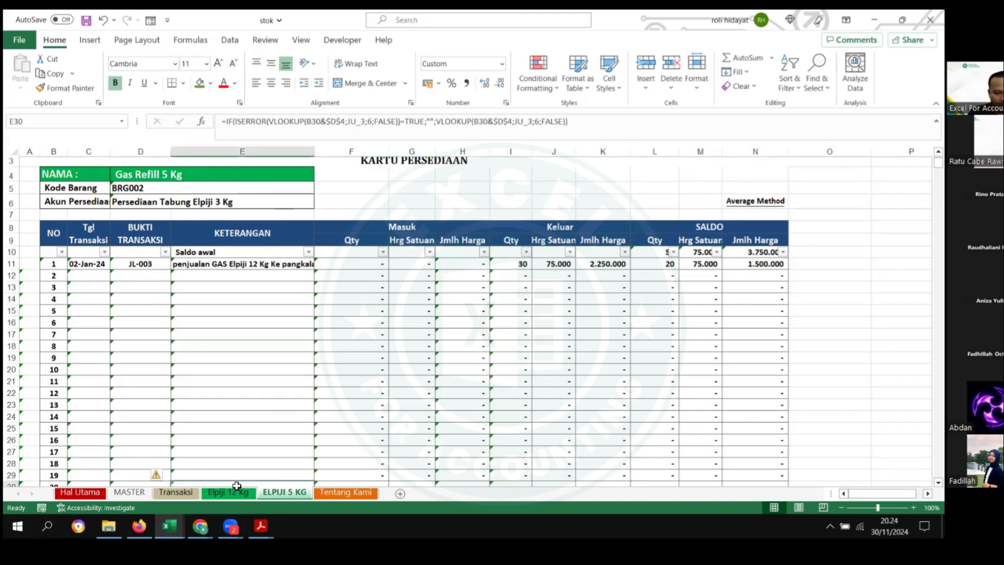
{"action": "left_click", "coordinate": [228, 492]}
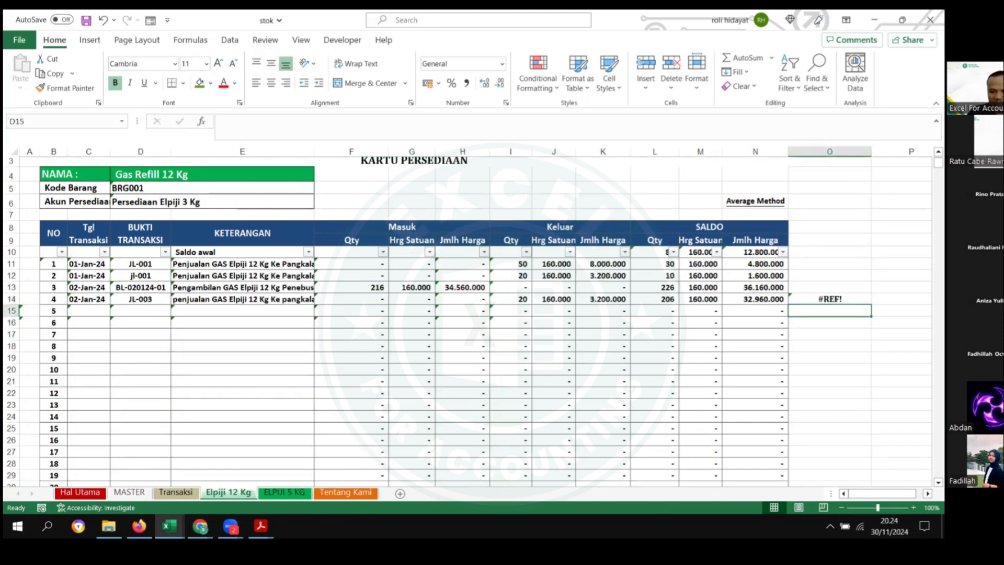
{"action": "left_click", "coordinate": [829, 299]}
{"action": "type", "text": "="}
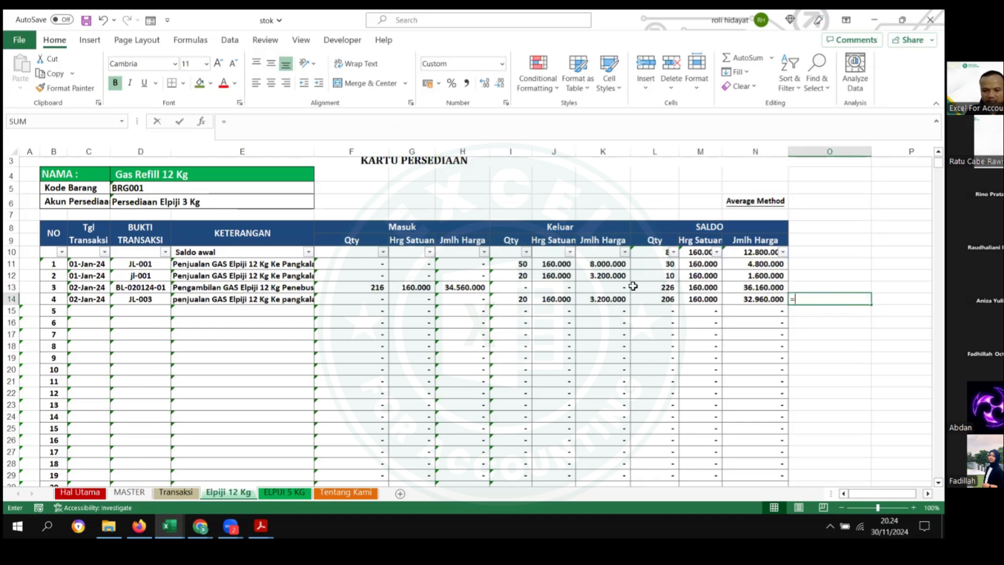
{"action": "left_click", "coordinate": [610, 298]}
{"action": "type", "text": "+"}
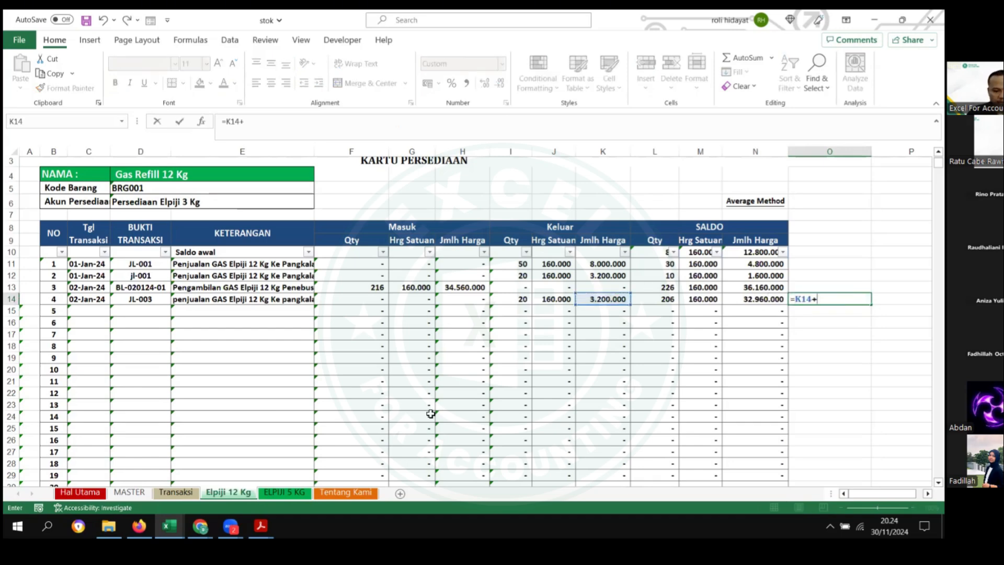
{"action": "left_click", "coordinate": [291, 492]}
{"action": "left_click", "coordinate": [606, 261]}
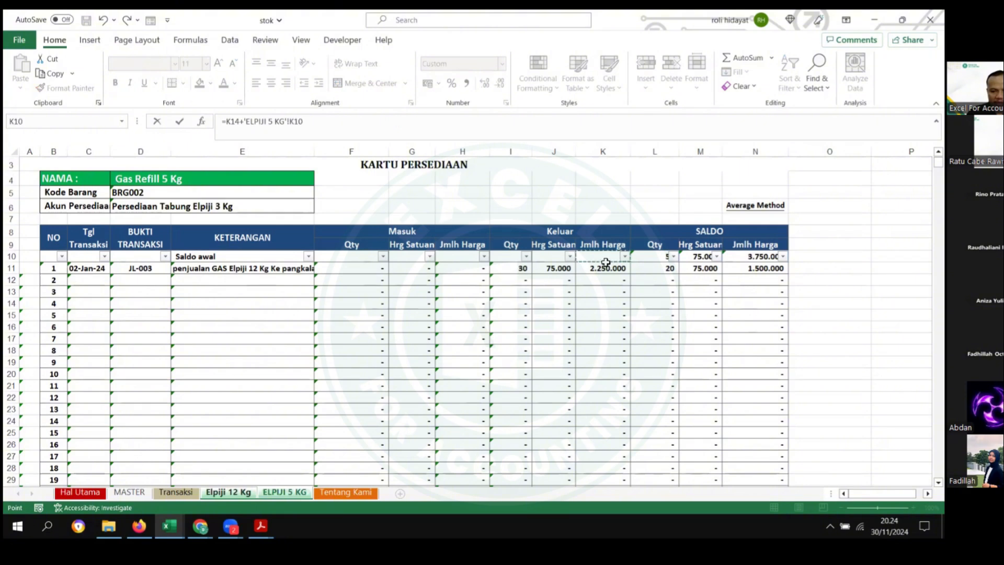
{"action": "left_click", "coordinate": [604, 269]}
{"action": "key", "text": "Return"}
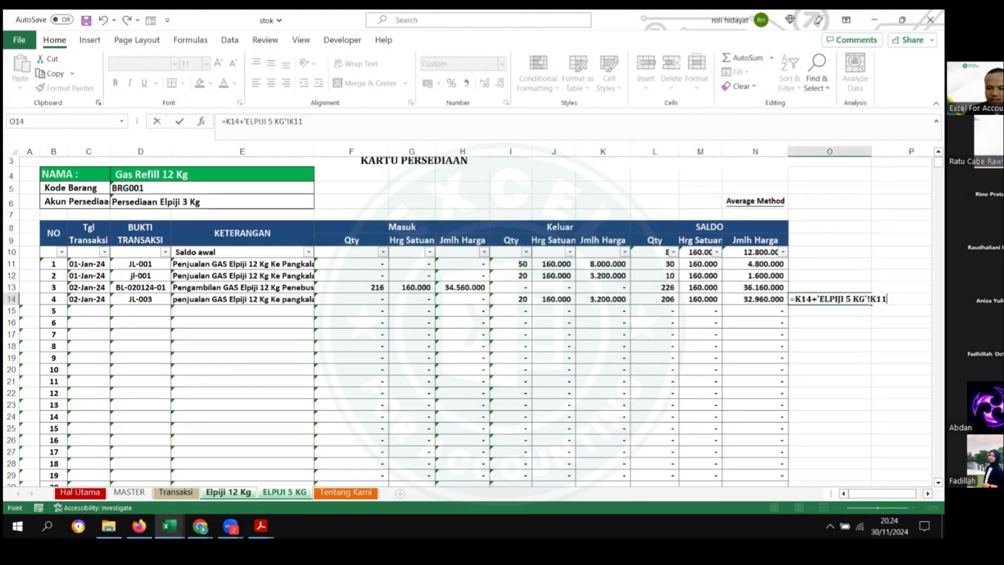
Step: Copy the JL-003 cost total from O14 in the stok workbook and paste it as a value into debit cell S36 of Jurnal_Umum
{"action": "key", "text": "Up"}
{"action": "key", "text": "ctrl+c"}
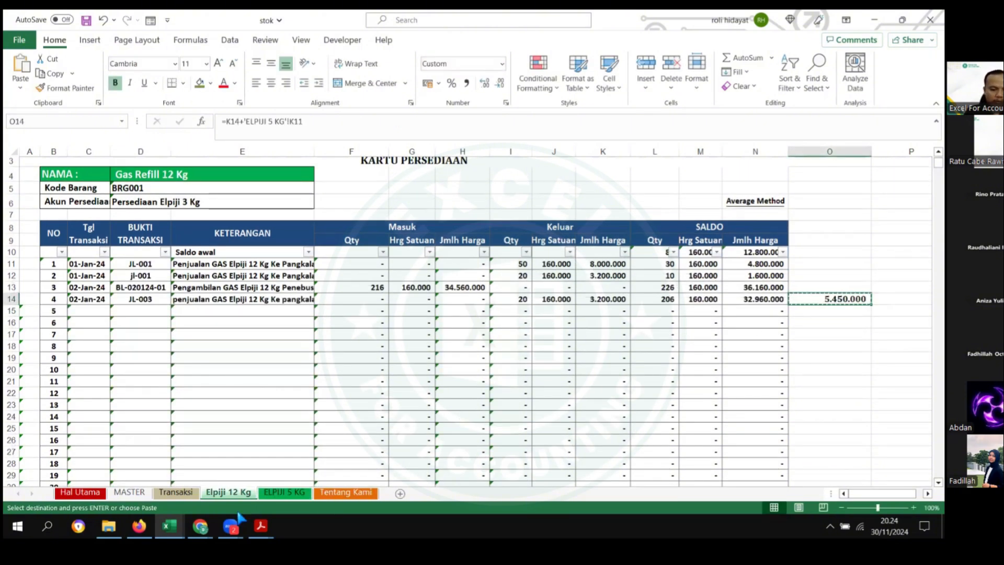
{"action": "left_click", "coordinate": [169, 526]}
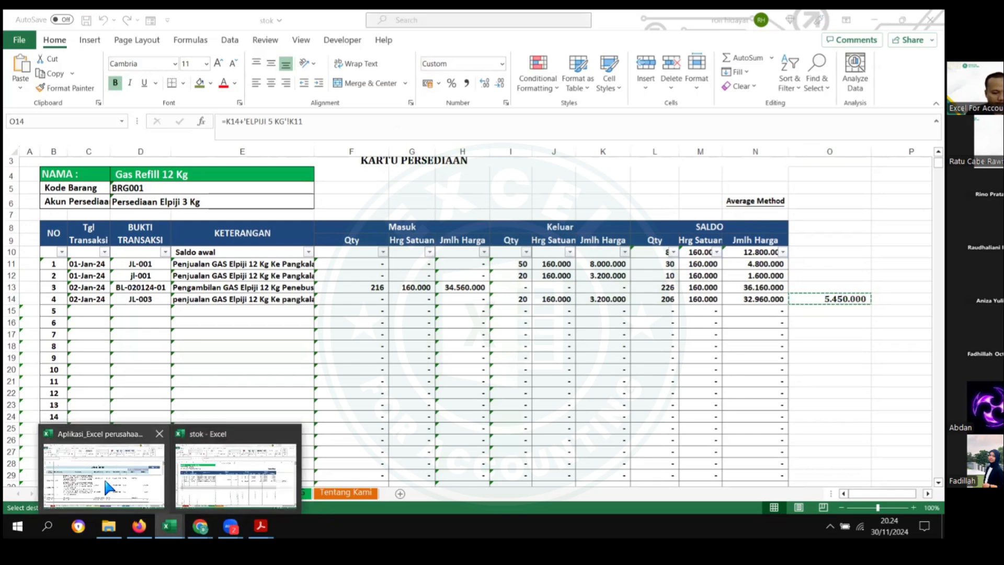
{"action": "left_click", "coordinate": [103, 477]}
{"action": "scroll", "coordinate": [600, 362], "scroll_direction": "down", "scroll_amount": 2}
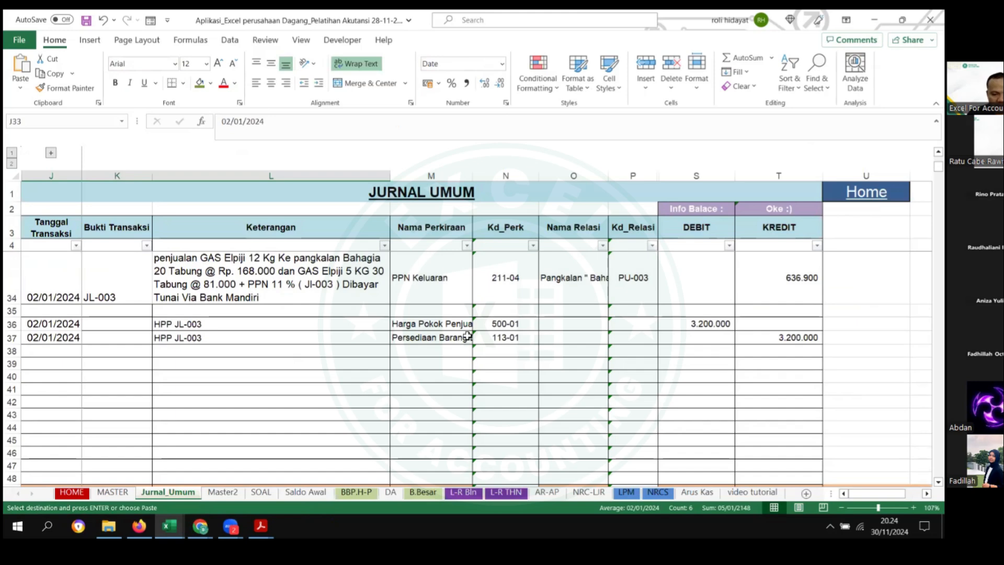
{"action": "scroll", "coordinate": [474, 337], "scroll_direction": "down", "scroll_amount": 2}
{"action": "scroll", "coordinate": [628, 325], "scroll_direction": "up", "scroll_amount": 2}
{"action": "right_click", "coordinate": [699, 323]}
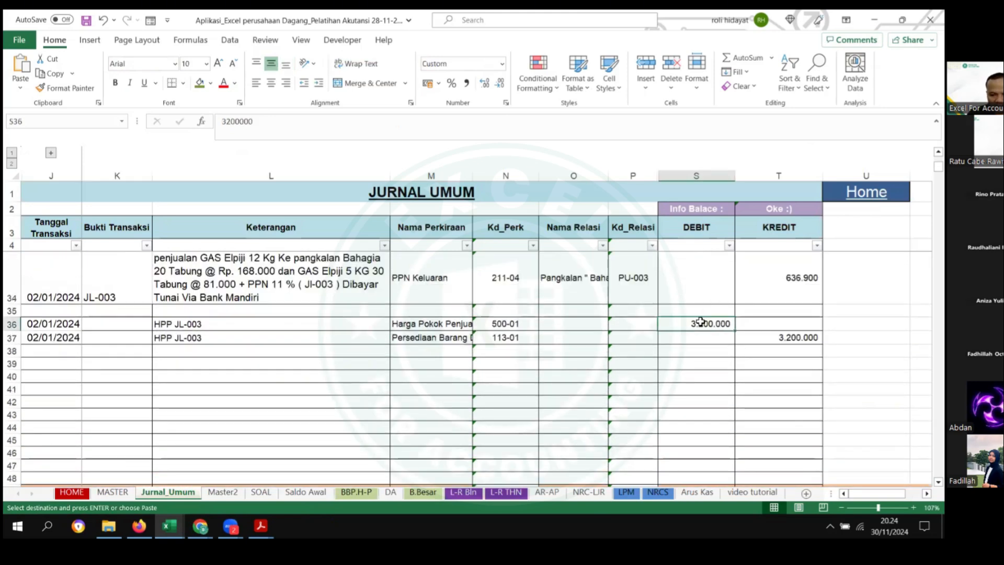
{"action": "left_click", "coordinate": [750, 208]}
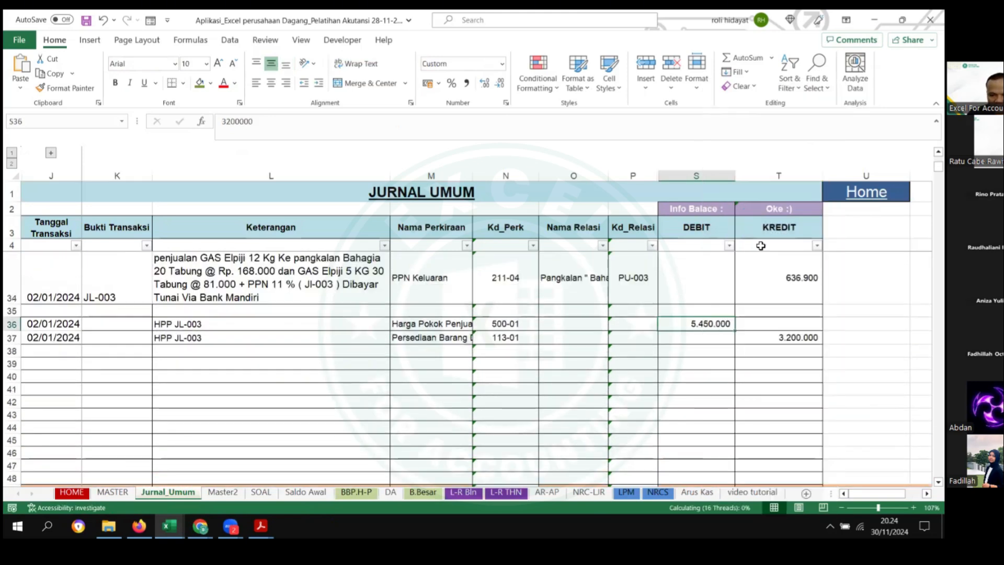
Step: Copy the HPP JL-003 debit amount from S36 into the Persediaan Barang Dagang credit cell T37
{"action": "key", "text": "ctrl+c"}
{"action": "left_click", "coordinate": [778, 338]}
{"action": "key", "text": "ctrl+v"}
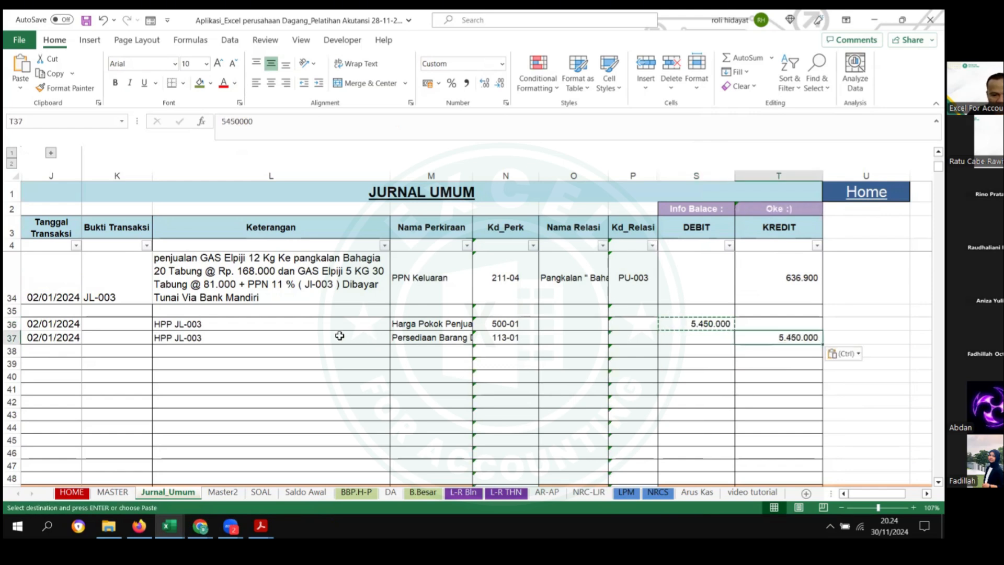
Step: Make the Keterangan column L of the general journal slightly narrower
{"action": "left_click", "coordinate": [314, 323]}
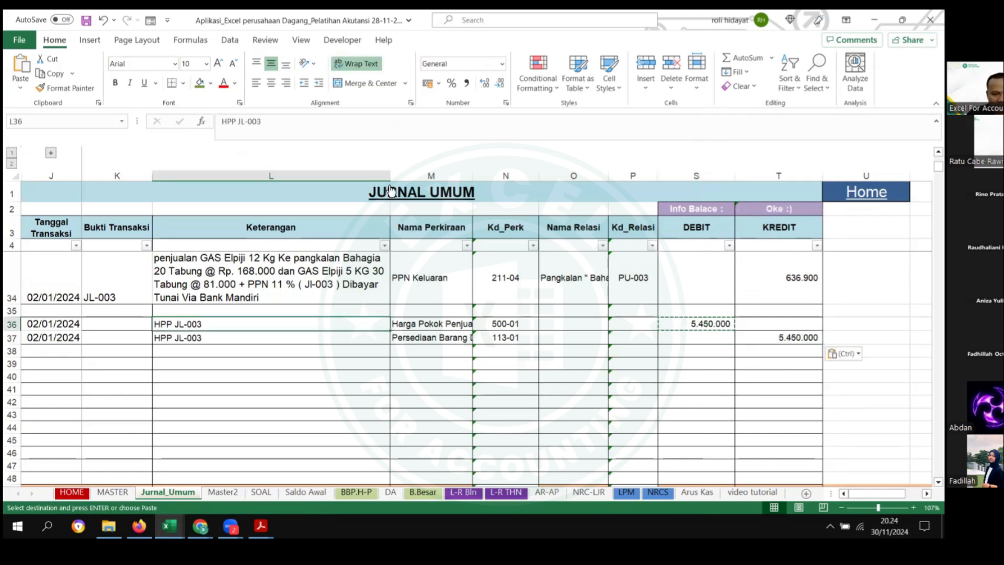
{"action": "left_click_drag", "start_coordinate": [391, 176], "coordinate": [381, 176]}
{"action": "left_click", "coordinate": [314, 311]}
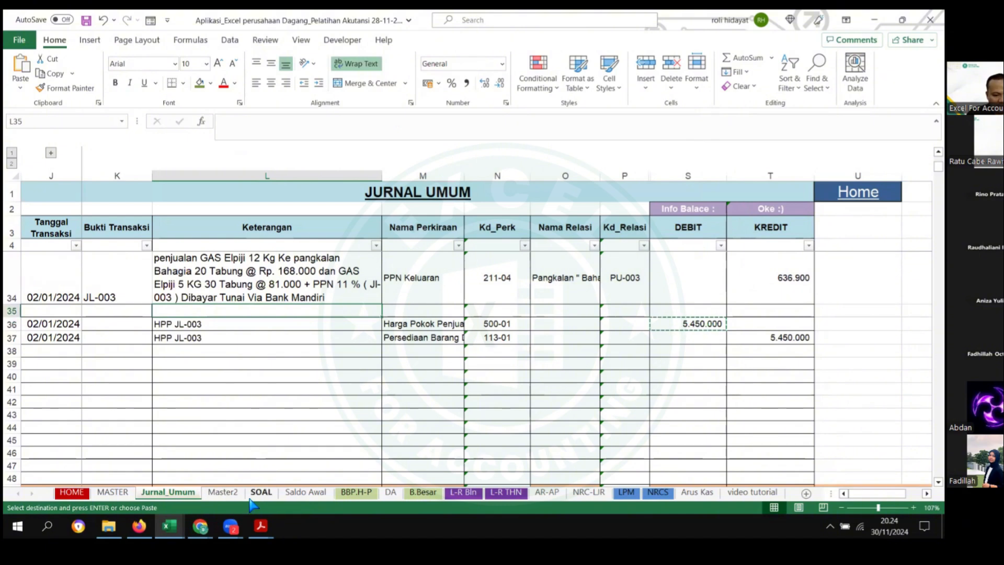
Step: Mark transaction 7 (JL-003) as OK in cell E11 of the SOAL sheet by copying the mark from E9
{"action": "left_click", "coordinate": [264, 494]}
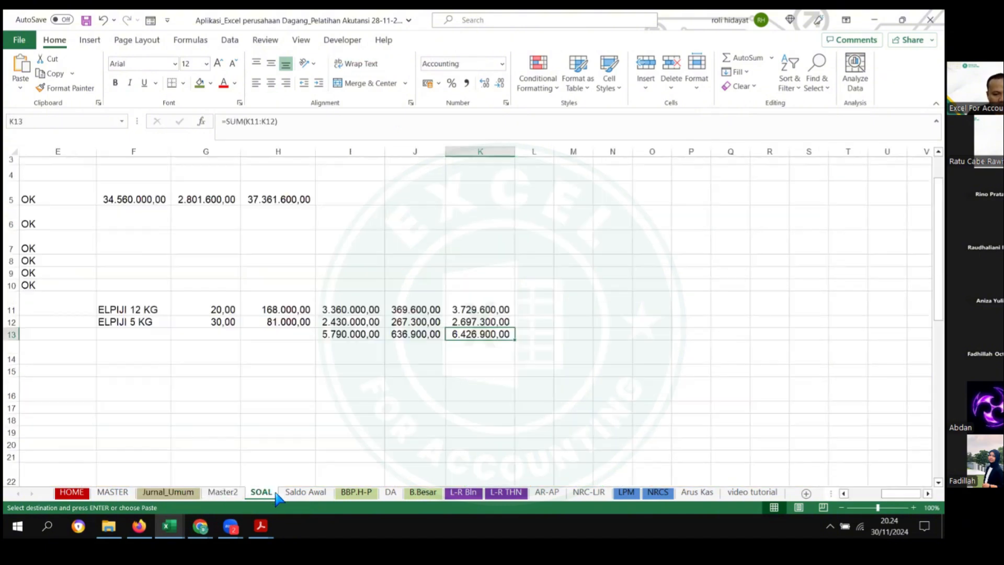
{"action": "left_click_drag", "start_coordinate": [195, 398], "coordinate": [11, 392]}
{"action": "left_click", "coordinate": [751, 275]}
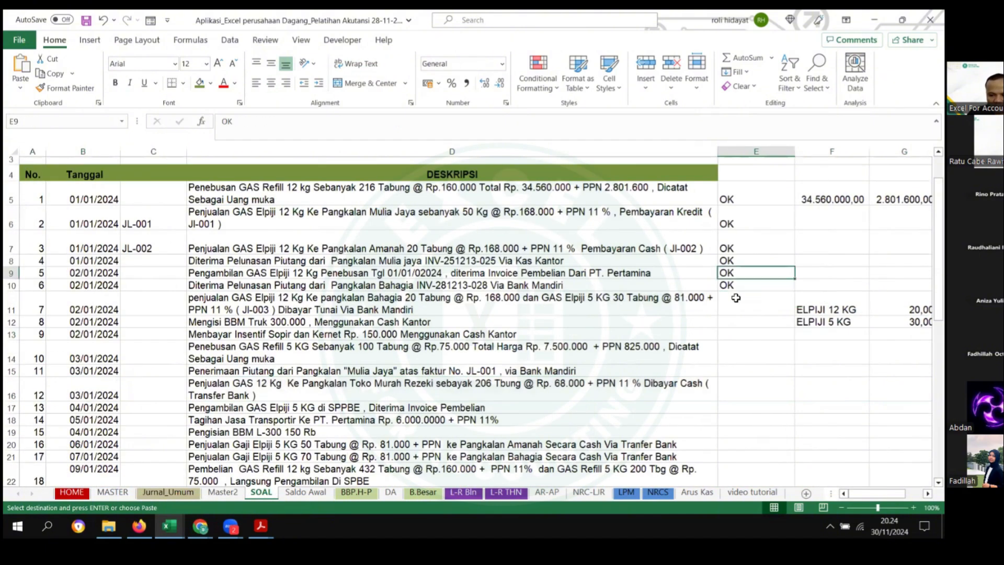
{"action": "left_click", "coordinate": [737, 302]}
{"action": "key", "text": "ctrl+v"}
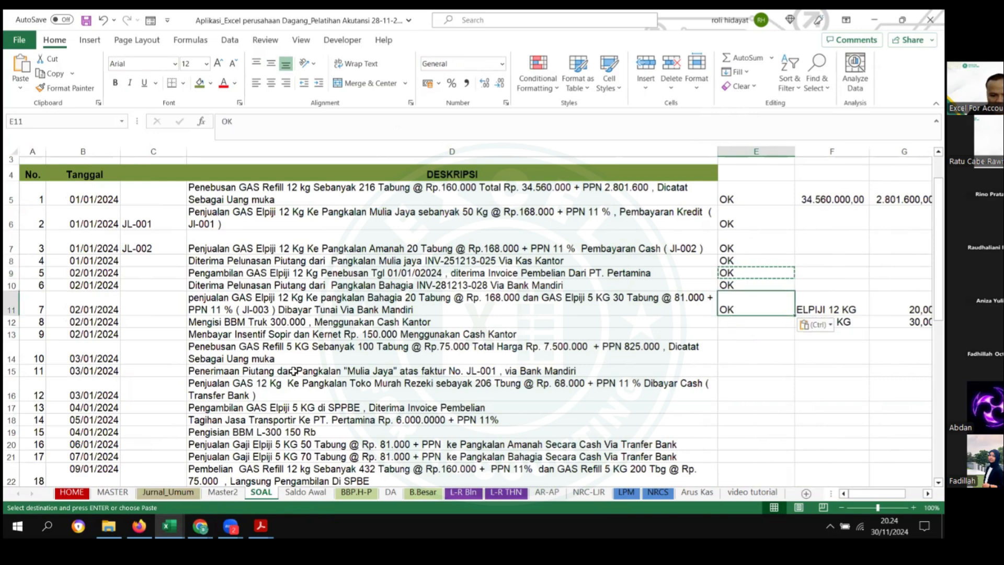
Step: Copy the date and description of transaction 8 (Mengisi BBM Truk) from SOAL into rows 39 and 40 of Jurnal_Umum
{"action": "left_click_drag", "start_coordinate": [83, 325], "coordinate": [193, 323]}
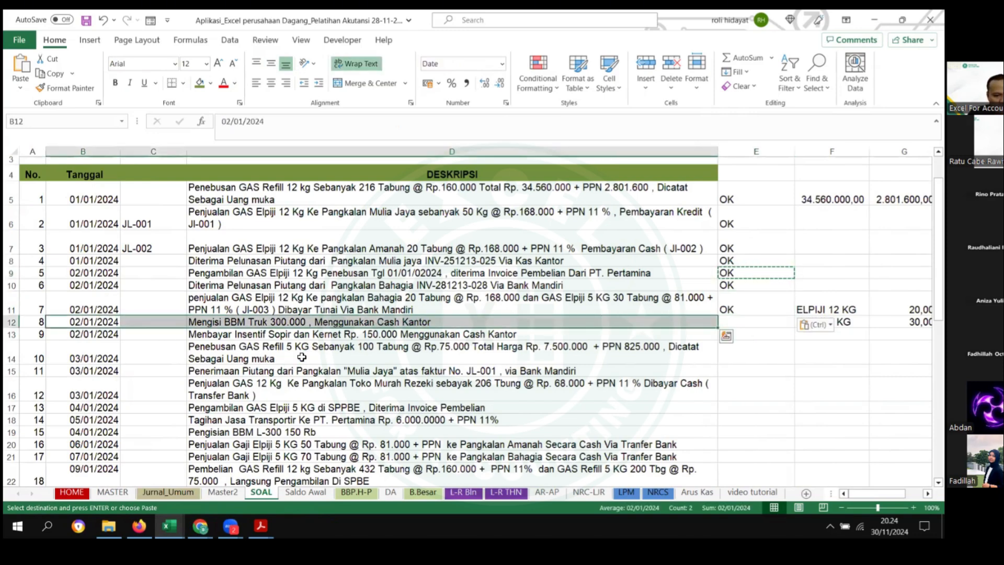
{"action": "key", "text": "ctrl+c"}
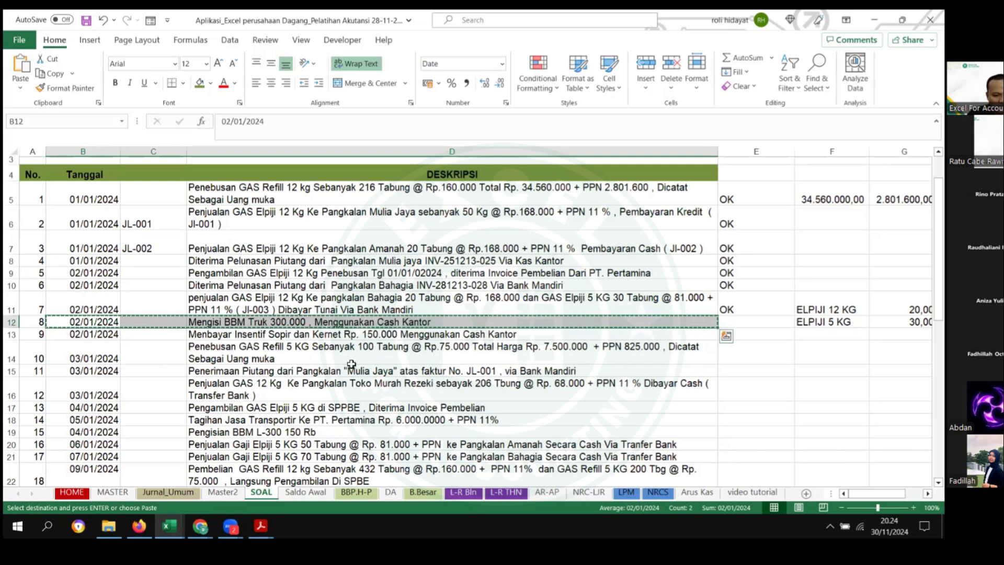
{"action": "left_click", "coordinate": [168, 492]}
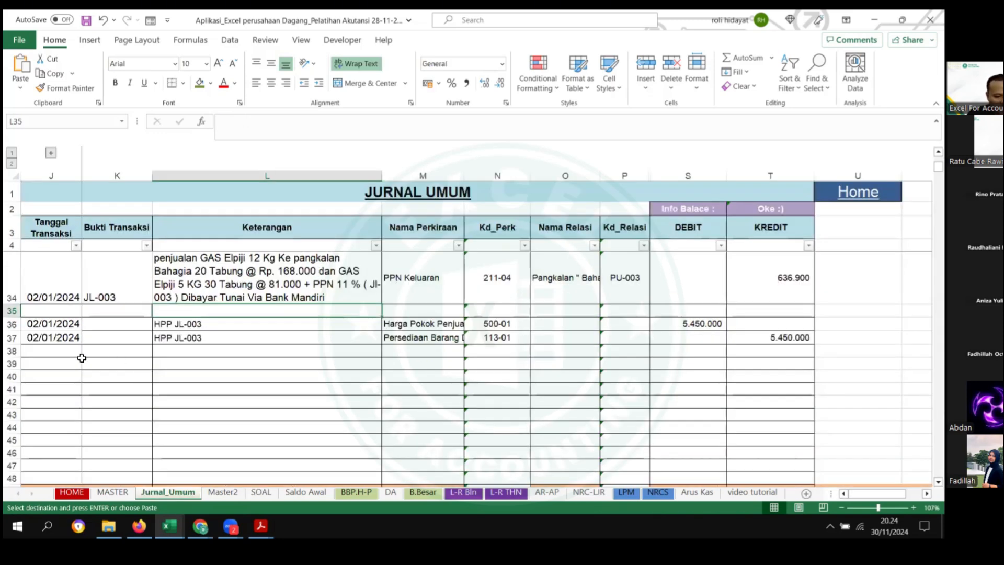
{"action": "scroll", "coordinate": [82, 358], "scroll_direction": "down", "scroll_amount": 1}
{"action": "left_click", "coordinate": [45, 332]}
{"action": "key", "text": "ctrl+v"}
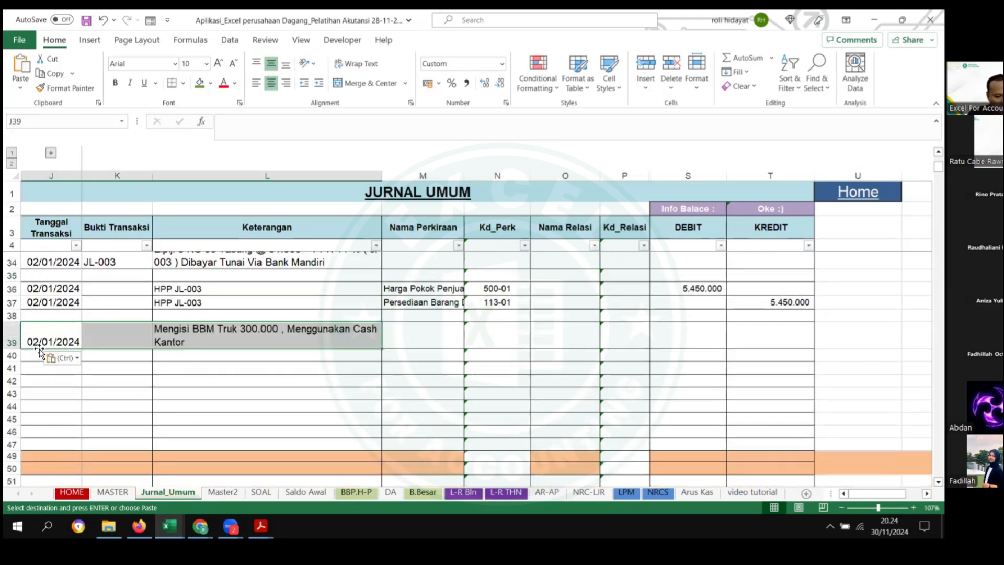
{"action": "left_click", "coordinate": [29, 357]}
{"action": "key", "text": "ctrl+v"}
Step: Assign the account Beban BBM Kendaraan to M39 and Kas Kantor to M40 for the truck fuel entry
{"action": "left_click", "coordinate": [438, 332]}
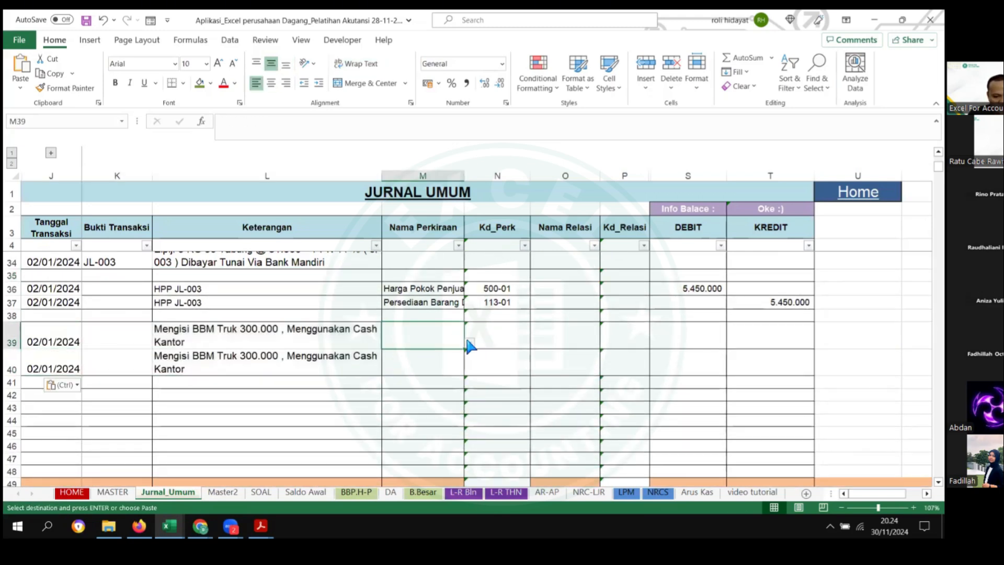
{"action": "left_click", "coordinate": [470, 342]}
{"action": "left_click", "coordinate": [468, 414]}
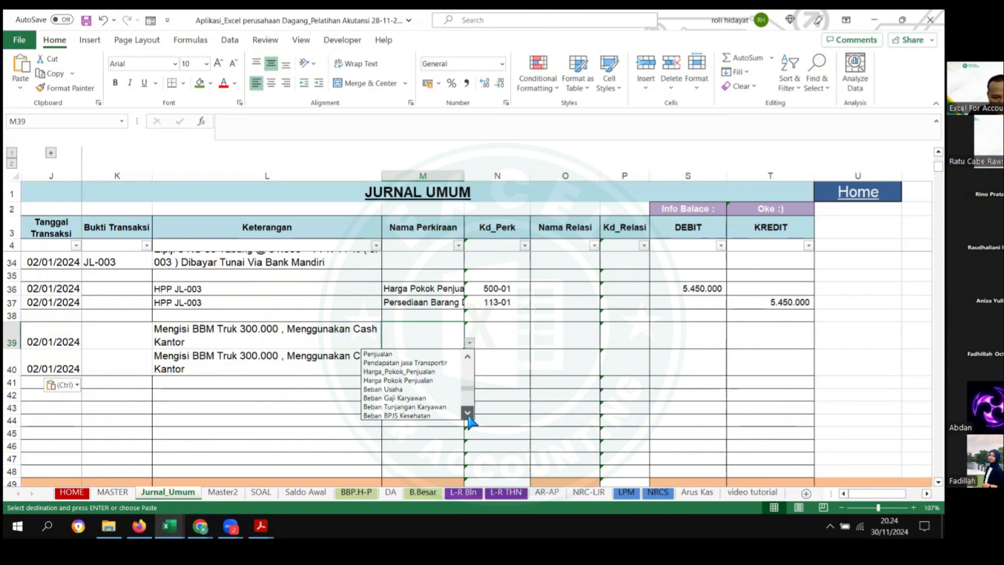
{"action": "left_click", "coordinate": [468, 415]}
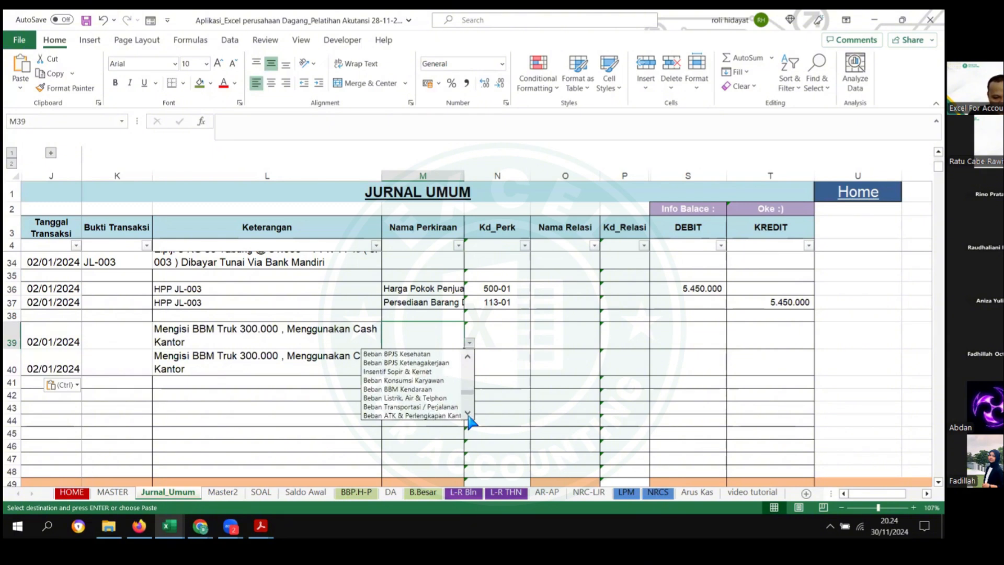
{"action": "left_click", "coordinate": [408, 390]}
{"action": "left_click", "coordinate": [407, 397]}
{"action": "left_click", "coordinate": [432, 357]}
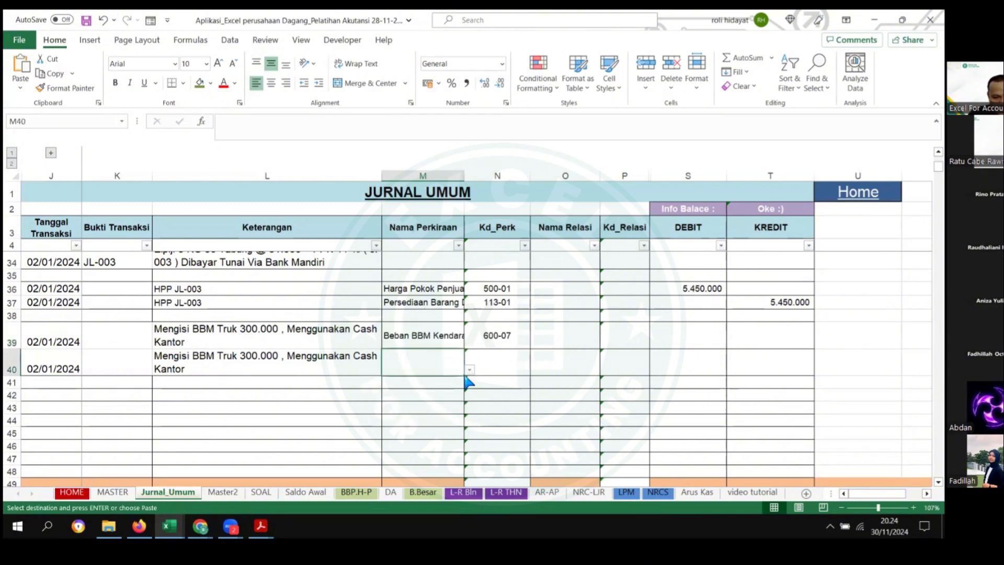
{"action": "left_click", "coordinate": [470, 370]}
{"action": "scroll", "coordinate": [464, 395], "scroll_direction": "down", "scroll_amount": 5}
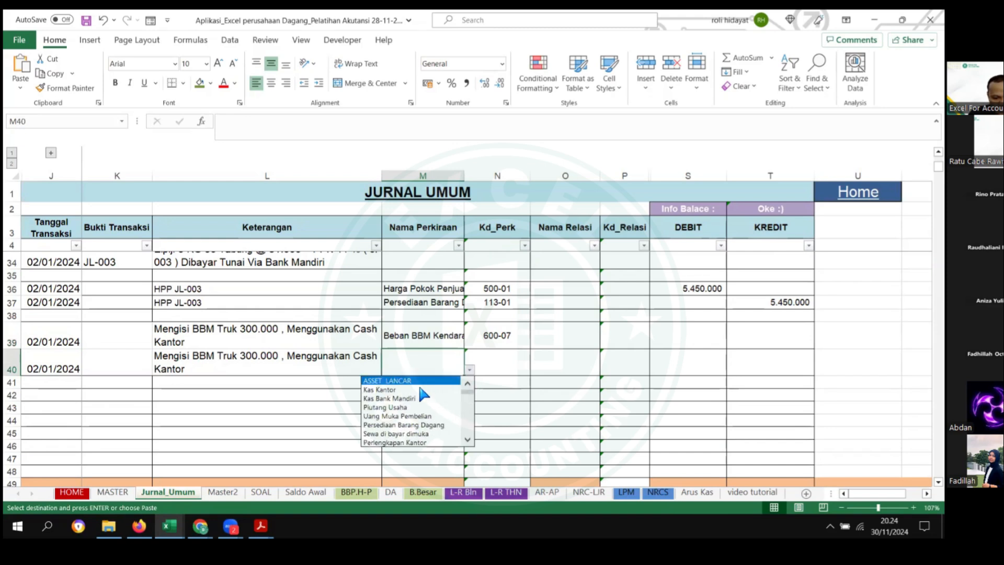
{"action": "left_click", "coordinate": [419, 384]}
Step: Enter 300.000 as the fuel expense debit in S39 and copy it into the Kas Kantor credit in T40
{"action": "left_click", "coordinate": [701, 335]}
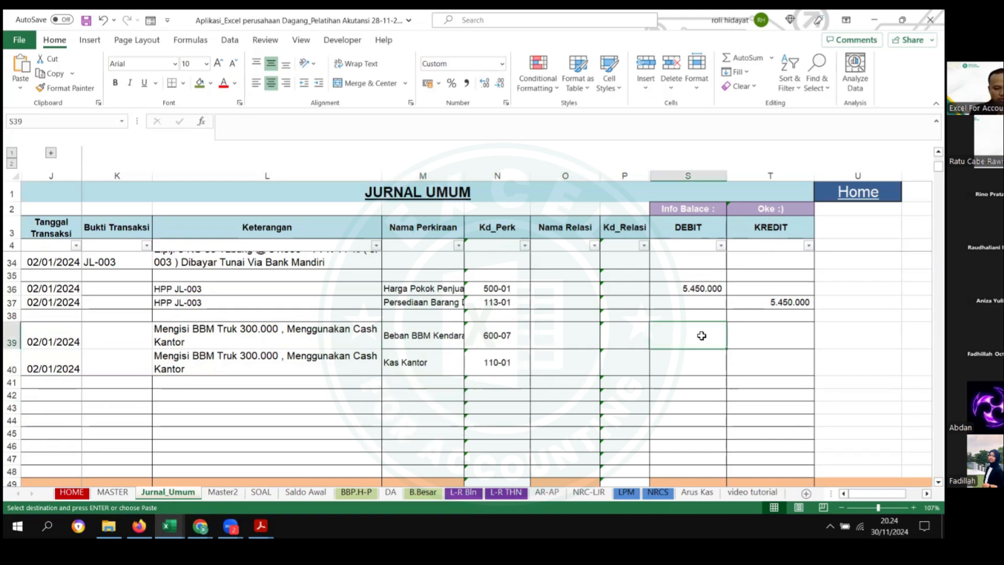
{"action": "type", "text": "300.000"}
{"action": "key", "text": "Return"}
{"action": "key", "text": "Up"}
{"action": "key", "text": "ctrl+c"}
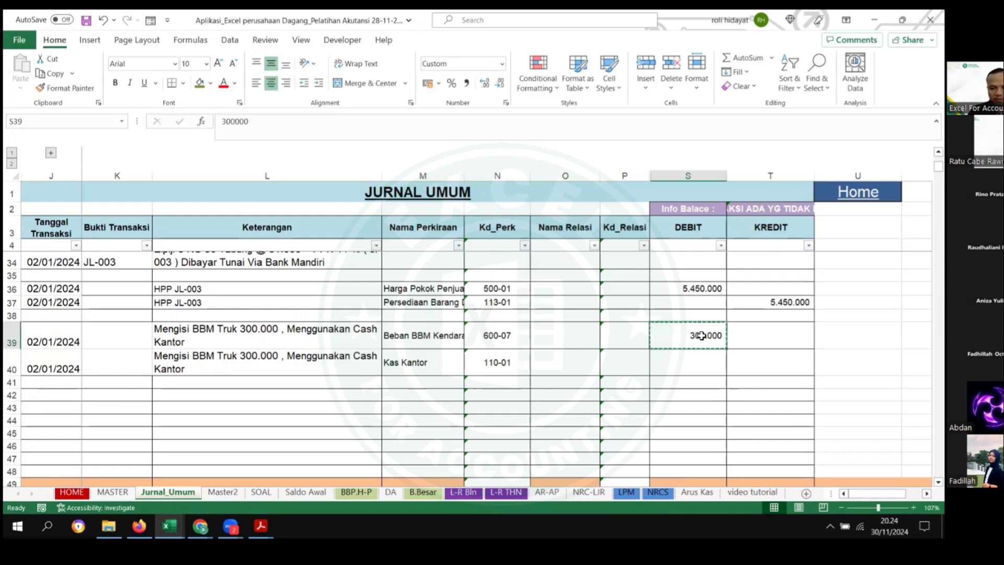
{"action": "key", "text": "Down"}
{"action": "key", "text": "Right"}
{"action": "key", "text": "ctrl+v"}
{"action": "scroll", "coordinate": [366, 365], "scroll_direction": "down", "scroll_amount": 1}
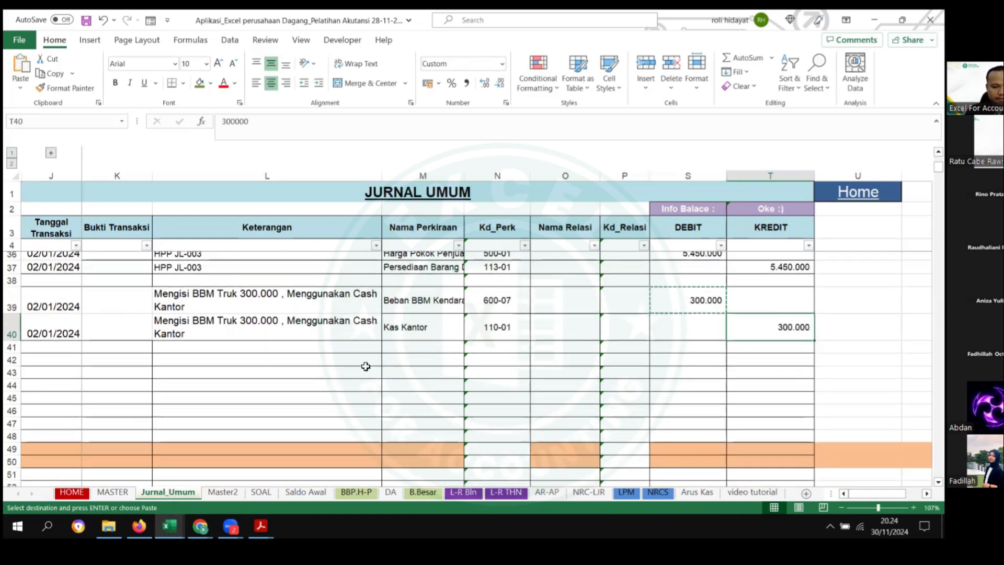
Step: Mark transaction 8 (Mengisi BBM Truk) as OK in cell E12 of the SOAL sheet
{"action": "left_click", "coordinate": [255, 369]}
{"action": "left_click", "coordinate": [233, 494]}
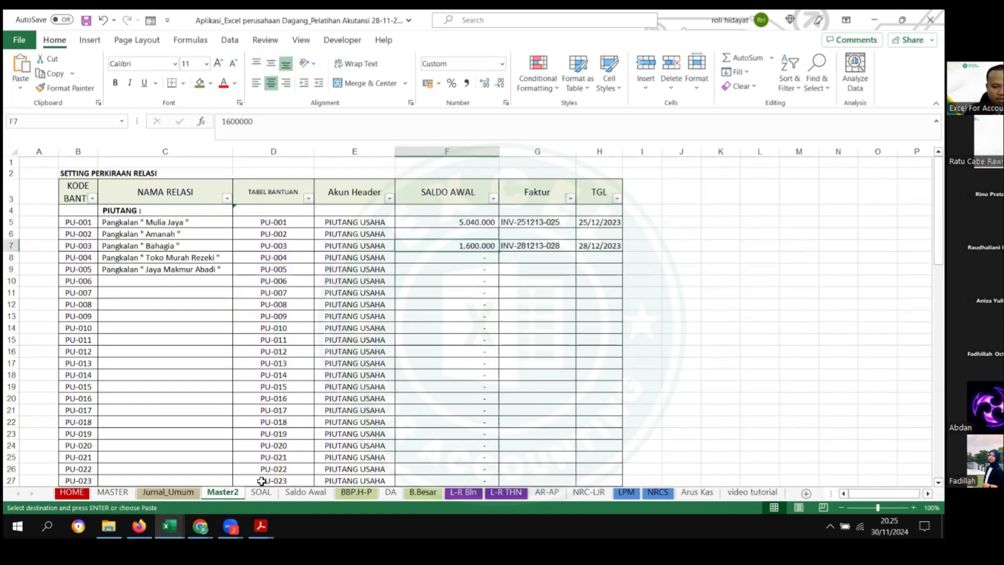
{"action": "left_click", "coordinate": [261, 492]}
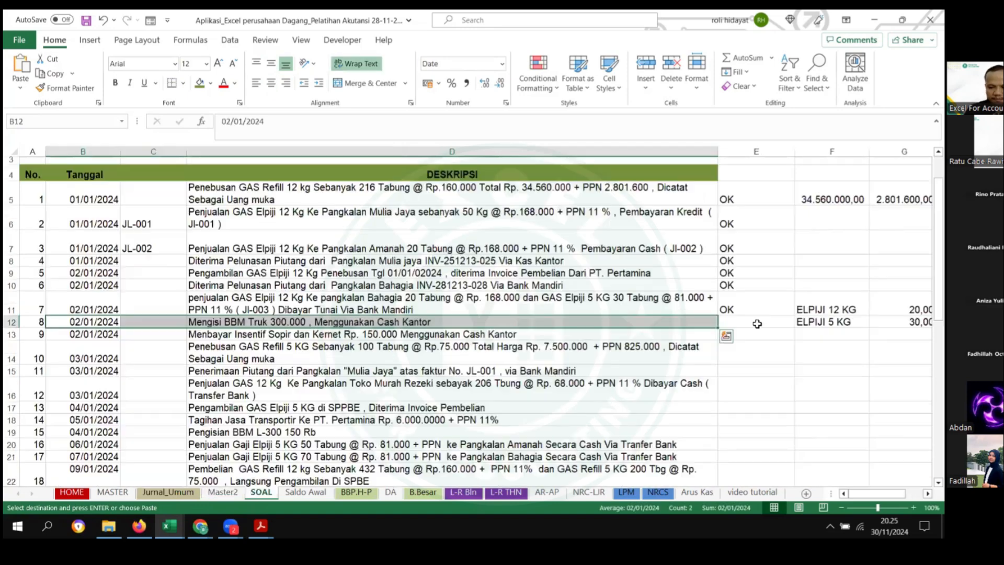
{"action": "left_click", "coordinate": [731, 327]}
{"action": "left_click", "coordinate": [731, 323]}
{"action": "key", "text": "ctrl+v"}
{"action": "left_click", "coordinate": [554, 356]}
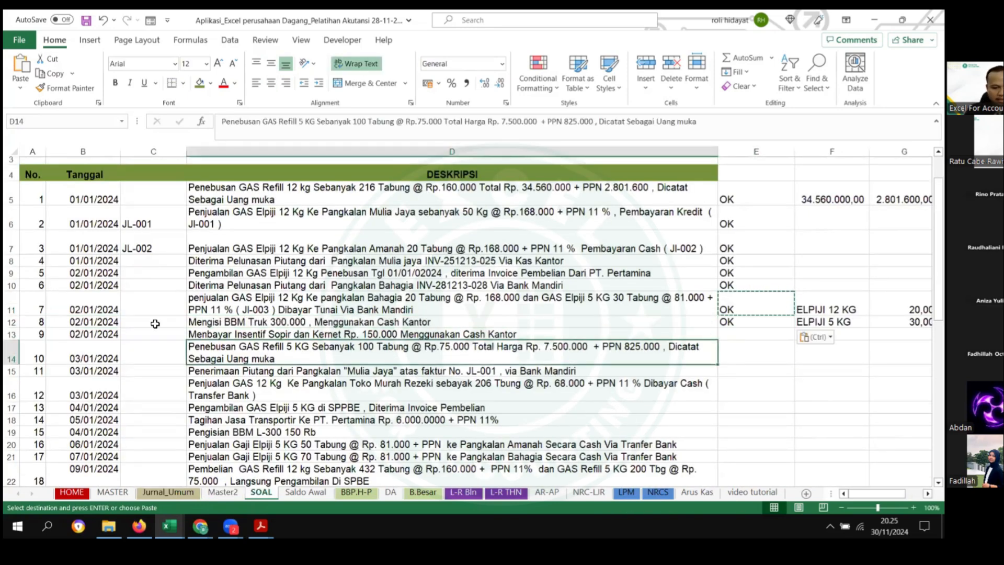
{"action": "left_click_drag", "start_coordinate": [70, 333], "coordinate": [397, 332]}
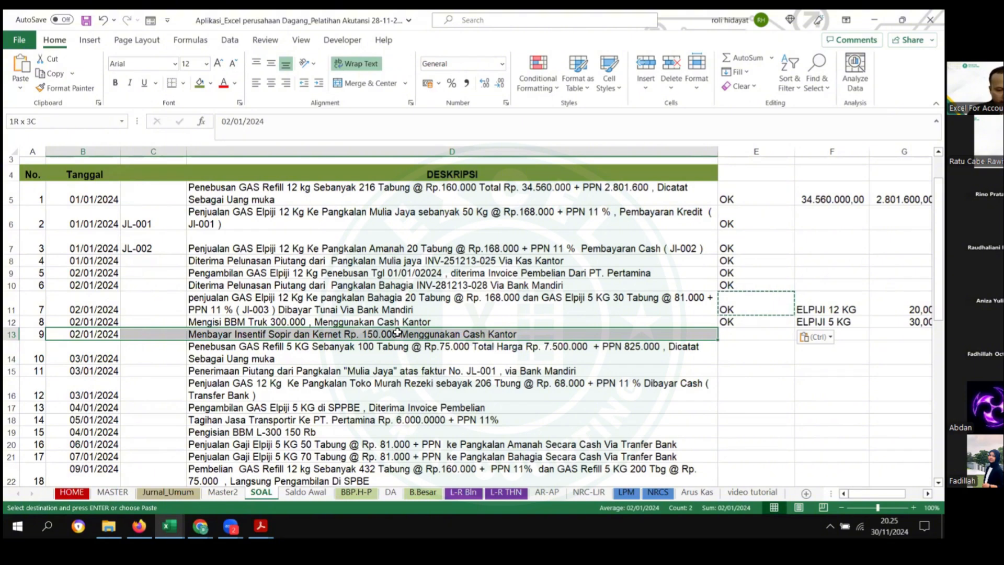
{"action": "scroll", "coordinate": [727, 348], "scroll_direction": "up", "scroll_amount": 1}
{"action": "left_click_drag", "start_coordinate": [737, 236], "coordinate": [736, 373]}
{"action": "scroll", "coordinate": [447, 361], "scroll_direction": "down", "scroll_amount": 2}
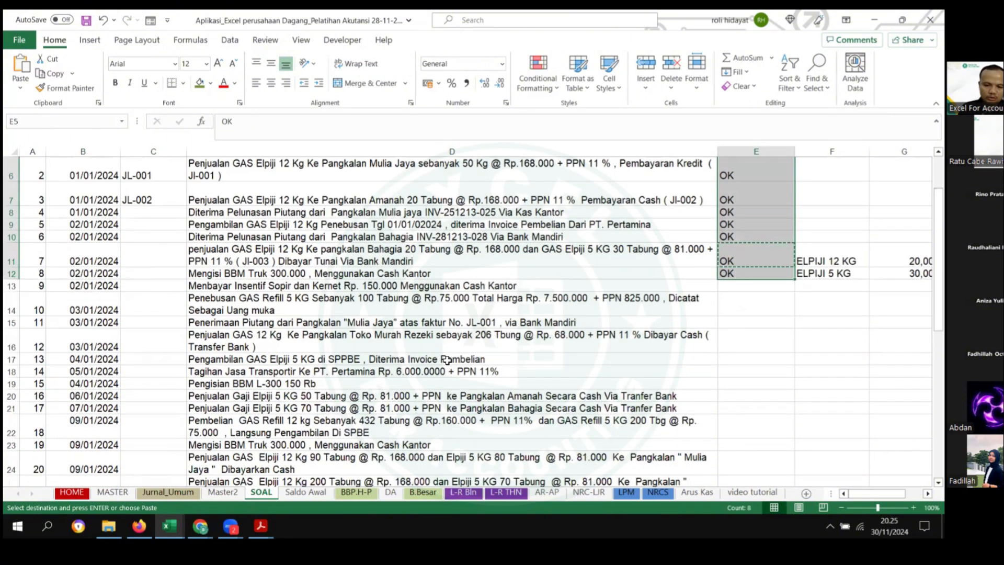
{"action": "key", "text": "ctrl+v"}
Step: Copy the date and description of transaction 9 (Menbayar Insentif Sopir dan Kernet) from SOAL into rows 42 and 43 of Jurnal_Umum
{"action": "left_click_drag", "start_coordinate": [100, 286], "coordinate": [448, 288]}
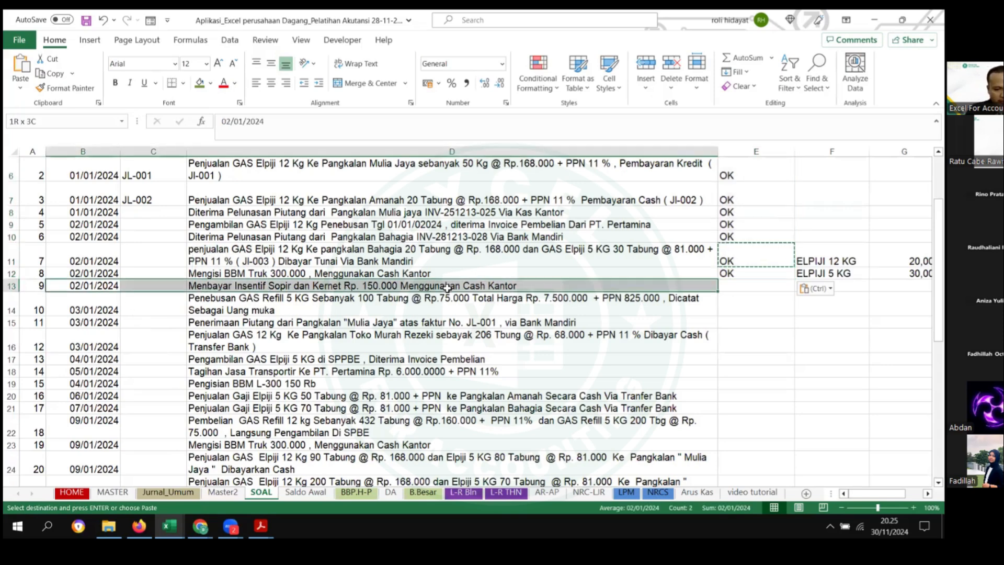
{"action": "key", "text": "ctrl+c"}
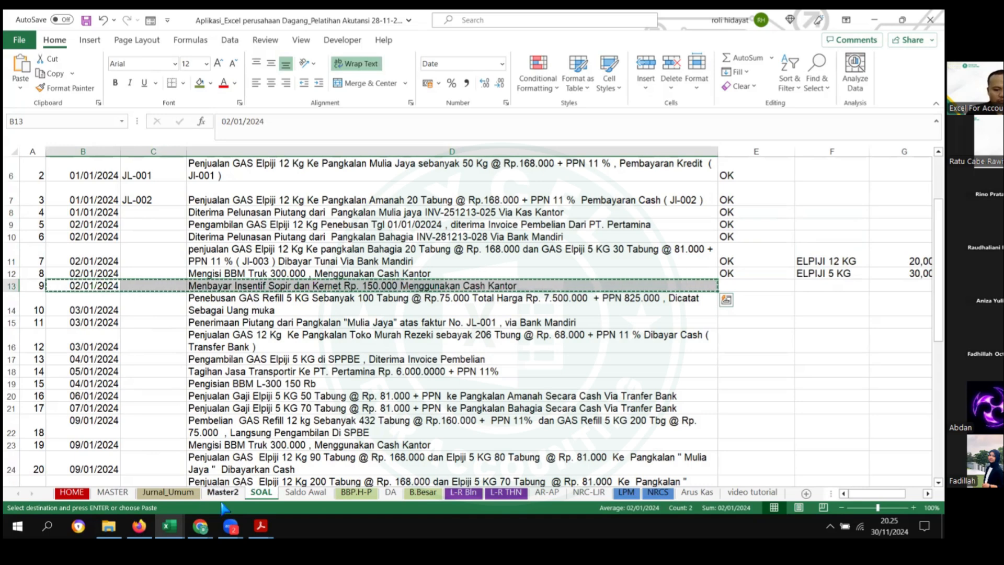
{"action": "left_click", "coordinate": [168, 492]}
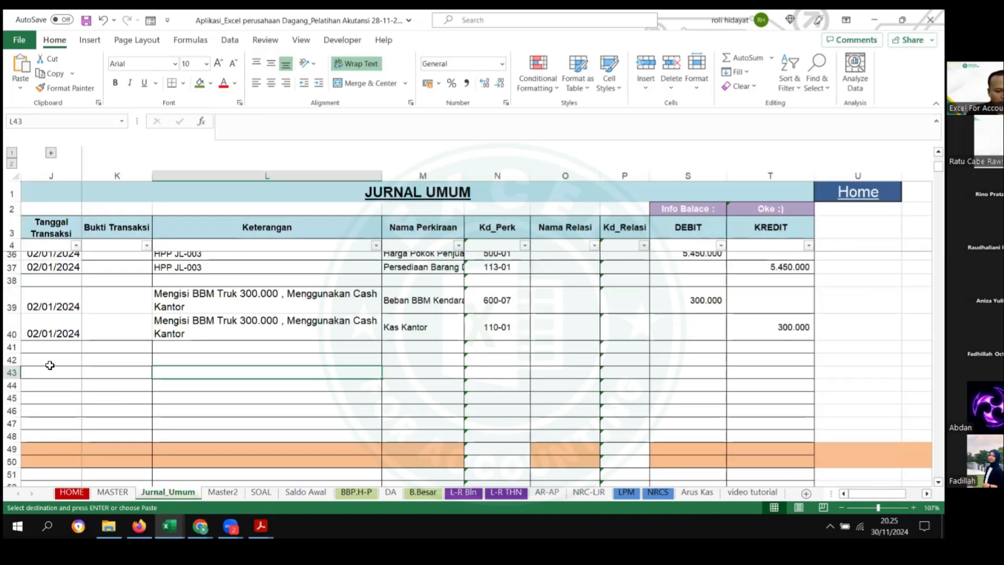
{"action": "left_click", "coordinate": [50, 361]}
{"action": "key", "text": "ctrl+v"}
{"action": "key", "text": "Down"}
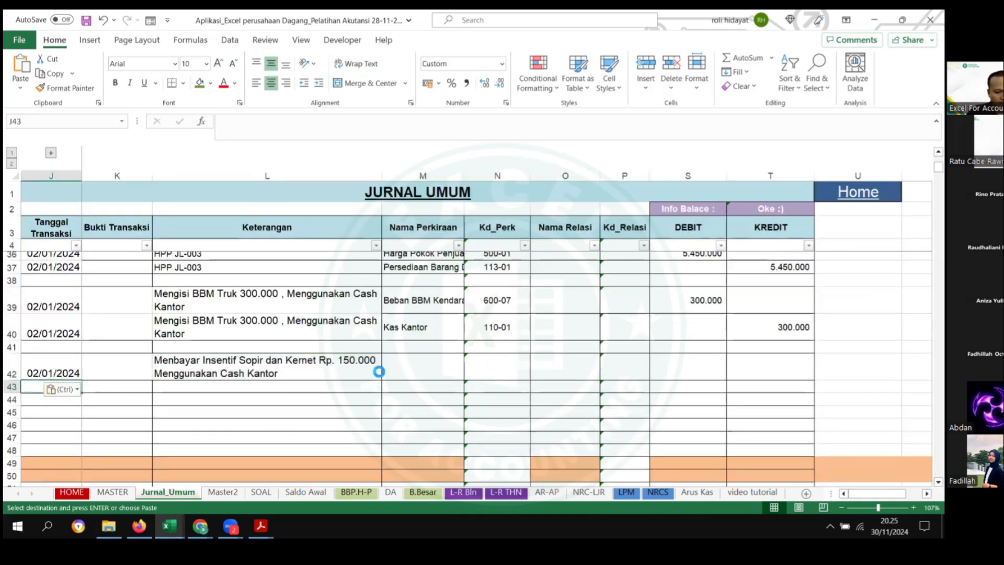
{"action": "key", "text": "ctrl+v"}
Step: Copy the Kas Kantor account from M40 into M43 of the driver incentive entry
{"action": "left_click", "coordinate": [410, 329]}
{"action": "key", "text": "ctrl+c"}
{"action": "left_click", "coordinate": [409, 384]}
{"action": "key", "text": "ctrl+v"}
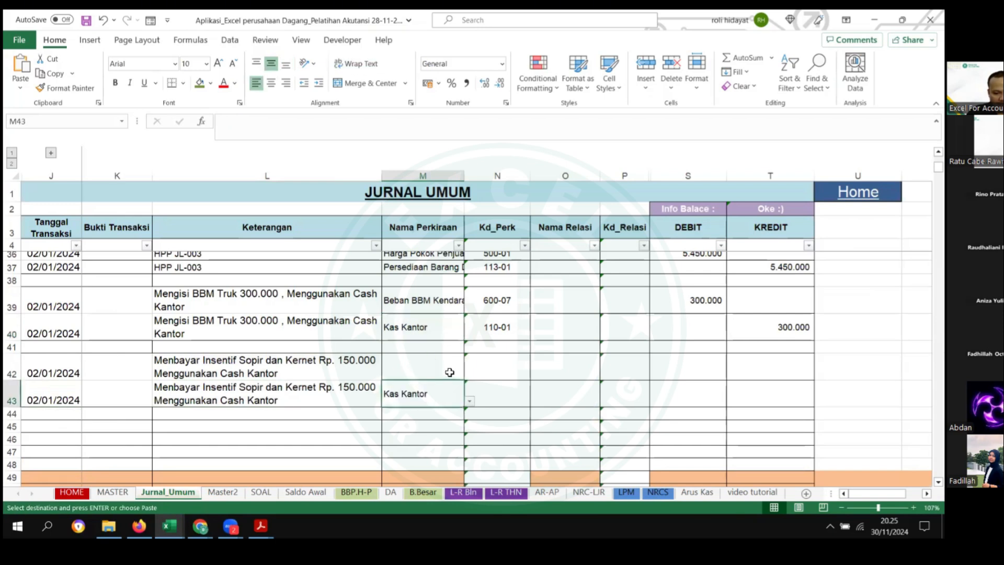
{"action": "left_click", "coordinate": [450, 373]}
{"action": "left_click", "coordinate": [470, 374]}
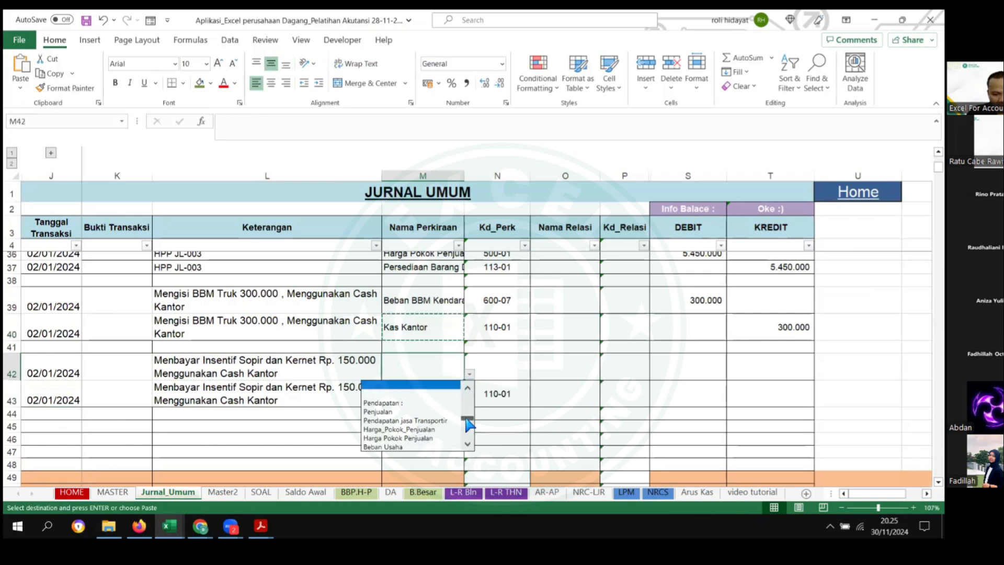
{"action": "scroll", "coordinate": [466, 418], "scroll_direction": "down", "scroll_amount": 2}
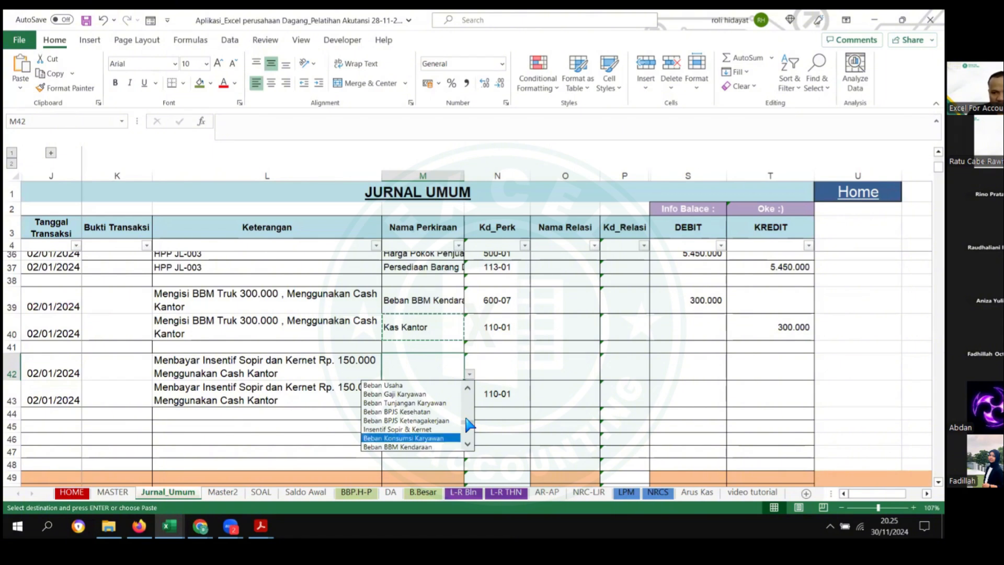
{"action": "key", "text": "Return"}
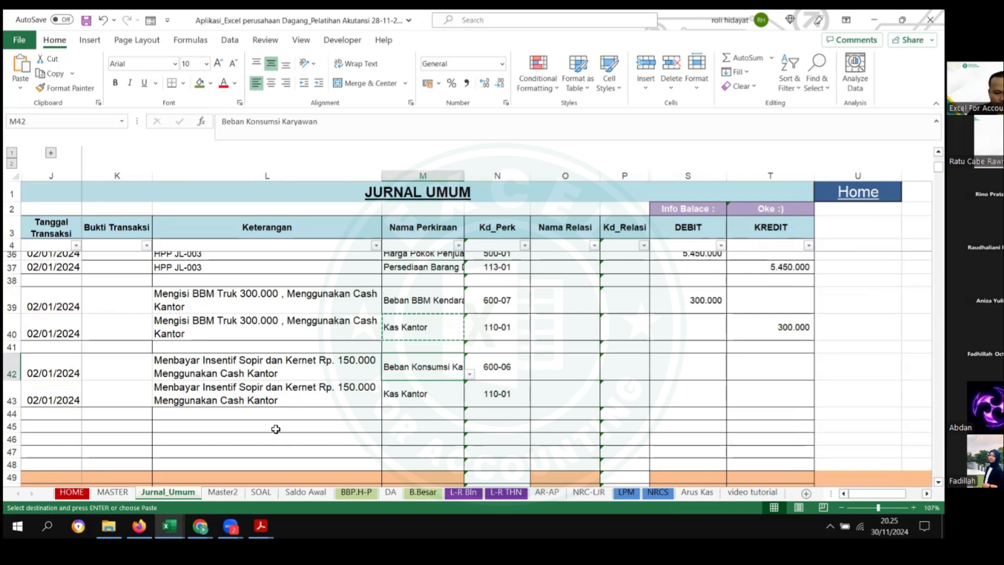
{"action": "left_click", "coordinate": [519, 367]}
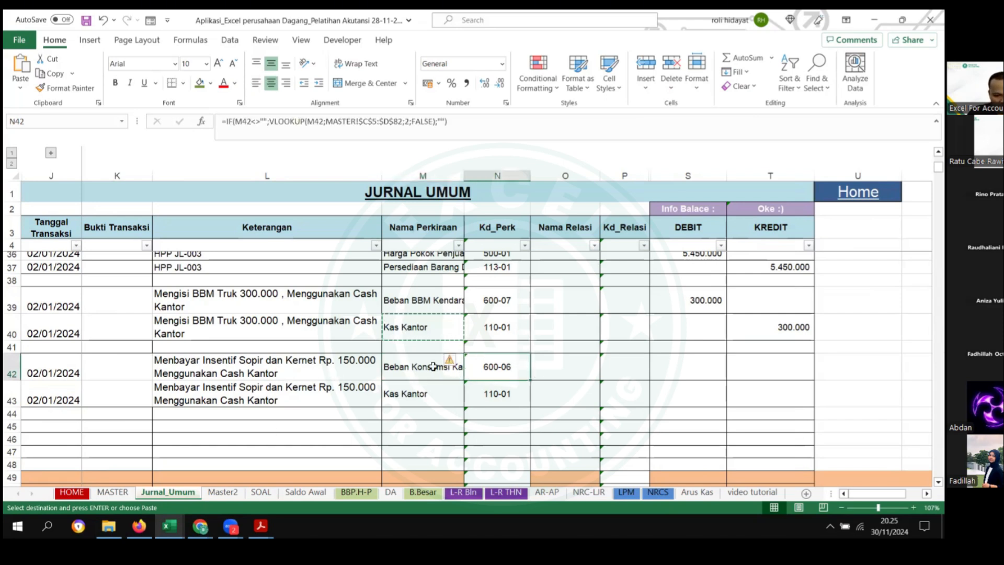
Step: Set the debit account of the driver incentive entry in M42 to Insentif Sopir & Kernet
{"action": "left_click", "coordinate": [467, 369]}
{"action": "left_click", "coordinate": [470, 374]}
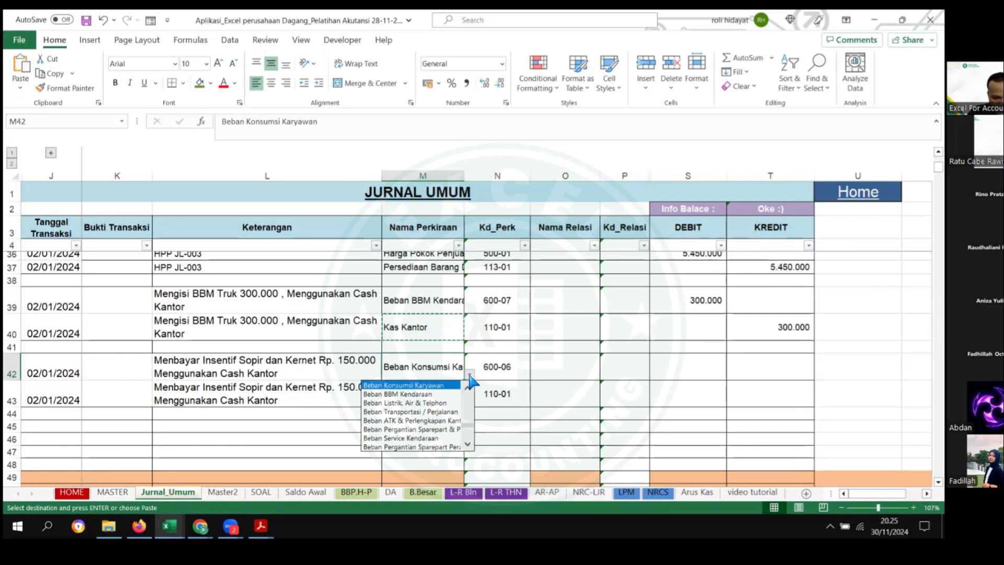
{"action": "left_click", "coordinate": [469, 387]}
{"action": "left_click", "coordinate": [468, 387]}
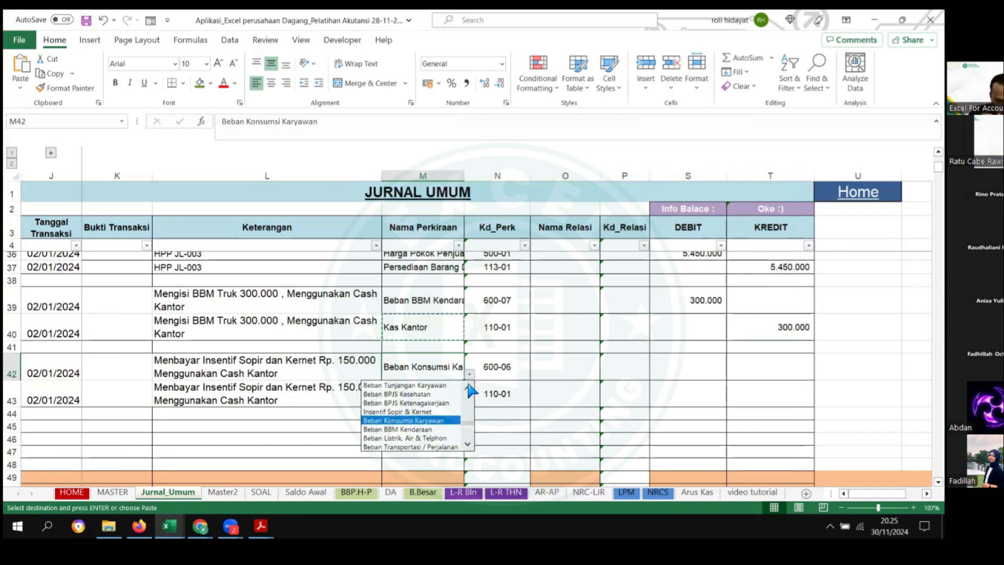
{"action": "left_click", "coordinate": [417, 412]}
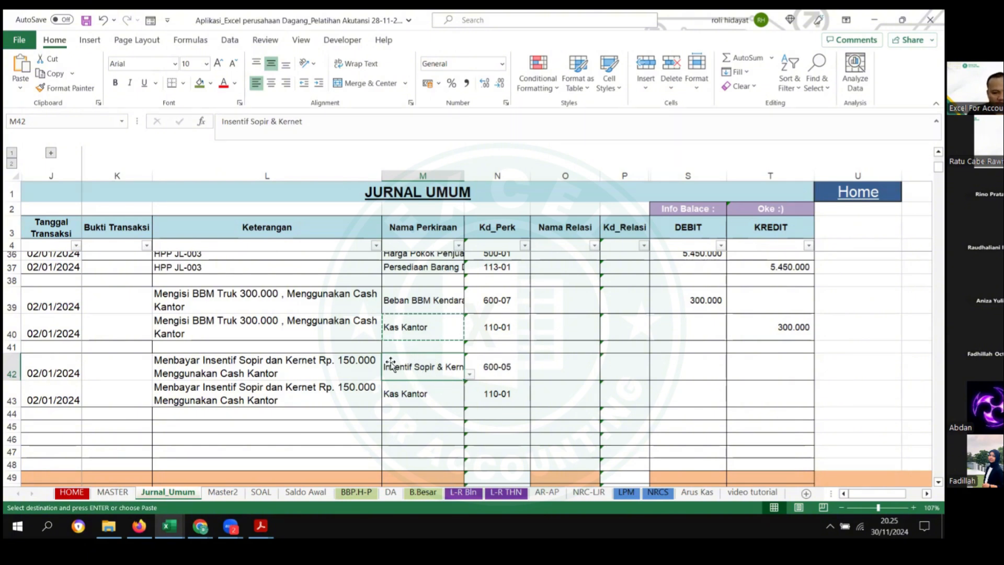
Step: Enter 150.000 as the driver incentive debit in S42 and copy it into the Kas Kantor credit in T43
{"action": "left_click", "coordinate": [656, 358]}
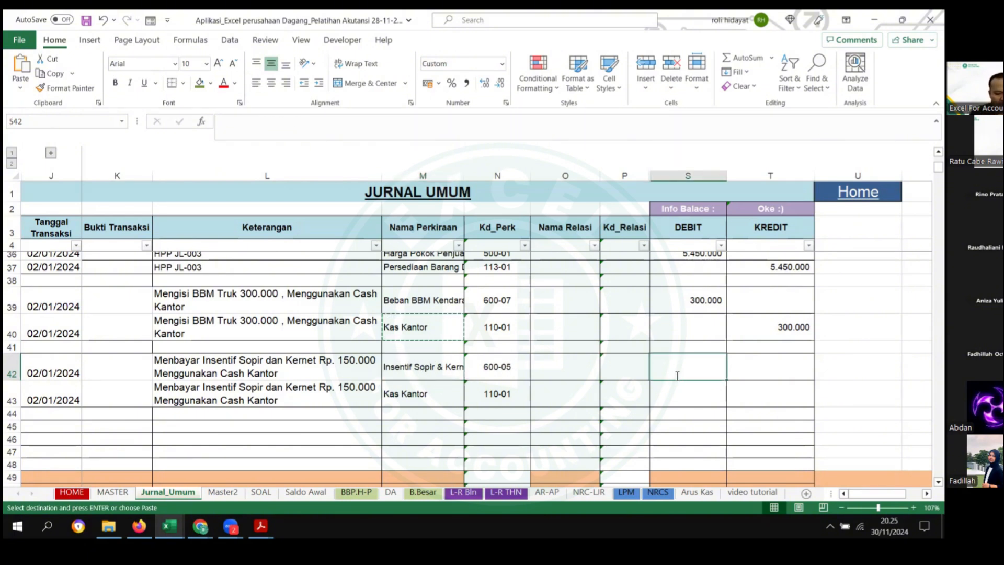
{"action": "type", "text": "150000"}
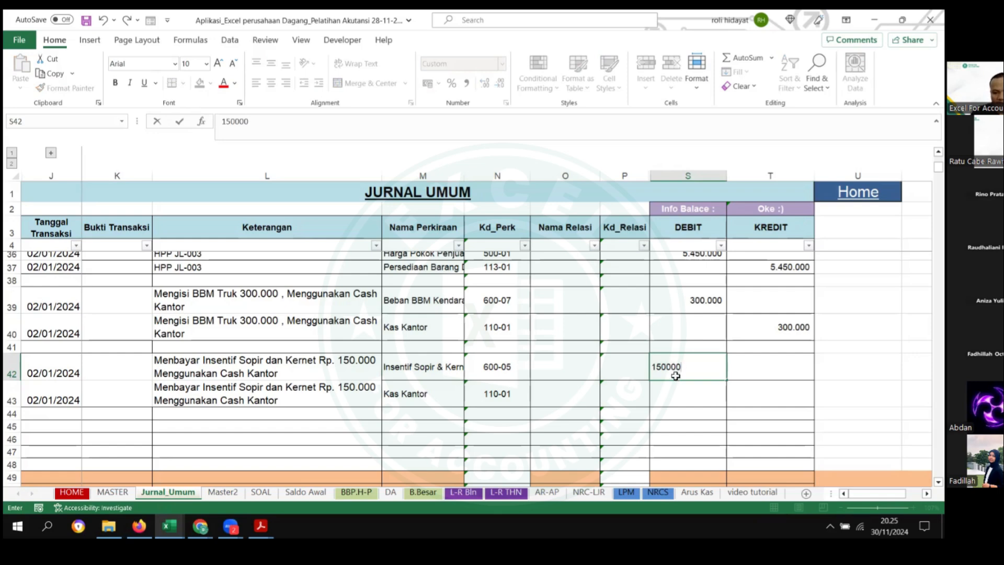
{"action": "key", "text": "Return"}
{"action": "key", "text": "Up"}
{"action": "key", "text": "ctrl+c"}
{"action": "key", "text": "Down"}
{"action": "key", "text": "Right"}
{"action": "key", "text": "ctrl+v"}
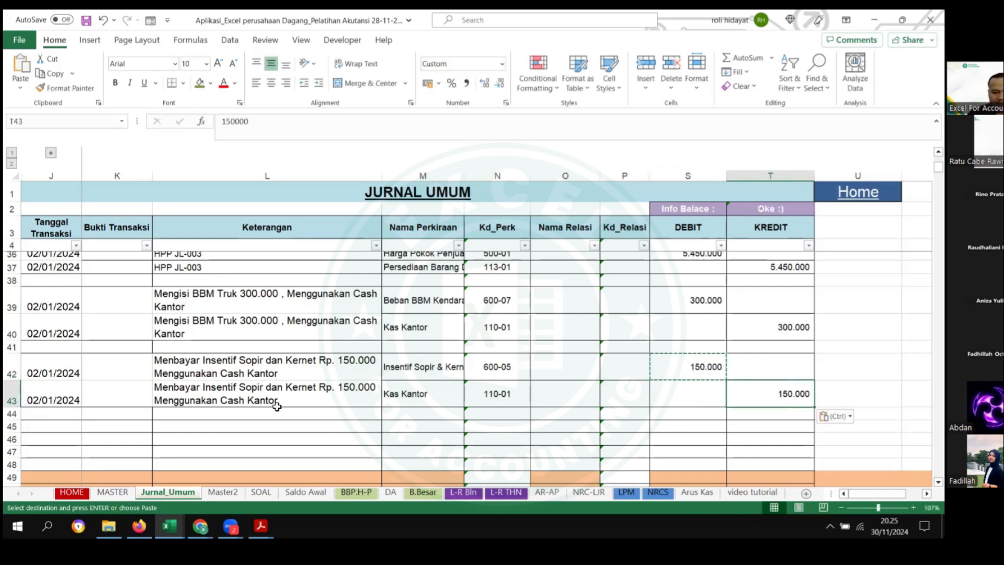
Step: Mark transaction 9 (Menbayar Insentif Sopir dan Kernet) as OK in cell E13 of the SOAL sheet
{"action": "left_click", "coordinate": [225, 492]}
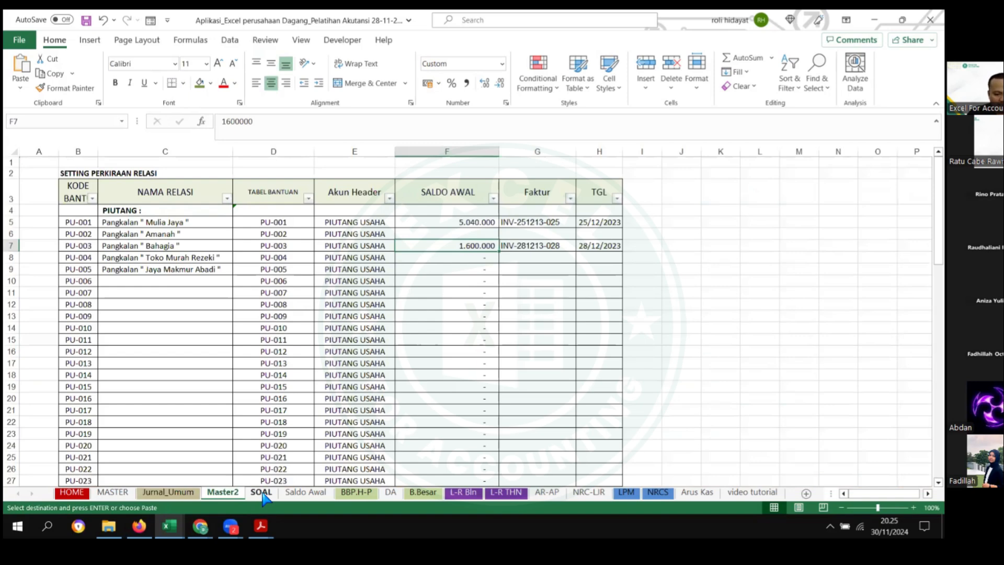
{"action": "left_click", "coordinate": [261, 492]}
{"action": "key", "text": "Down"}
{"action": "key", "text": "ctrl+v"}
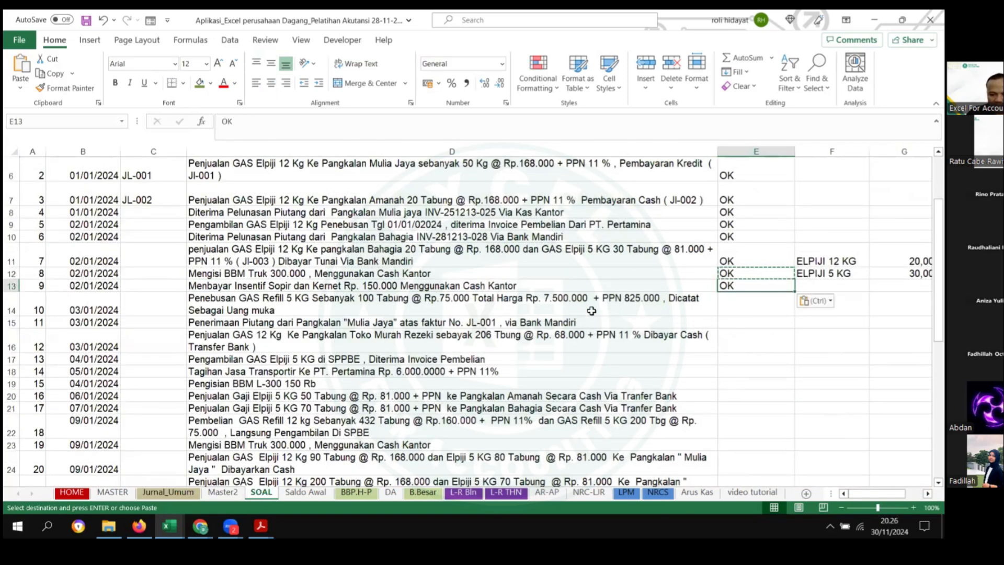
{"action": "scroll", "coordinate": [75, 312], "scroll_direction": "down", "scroll_amount": 4}
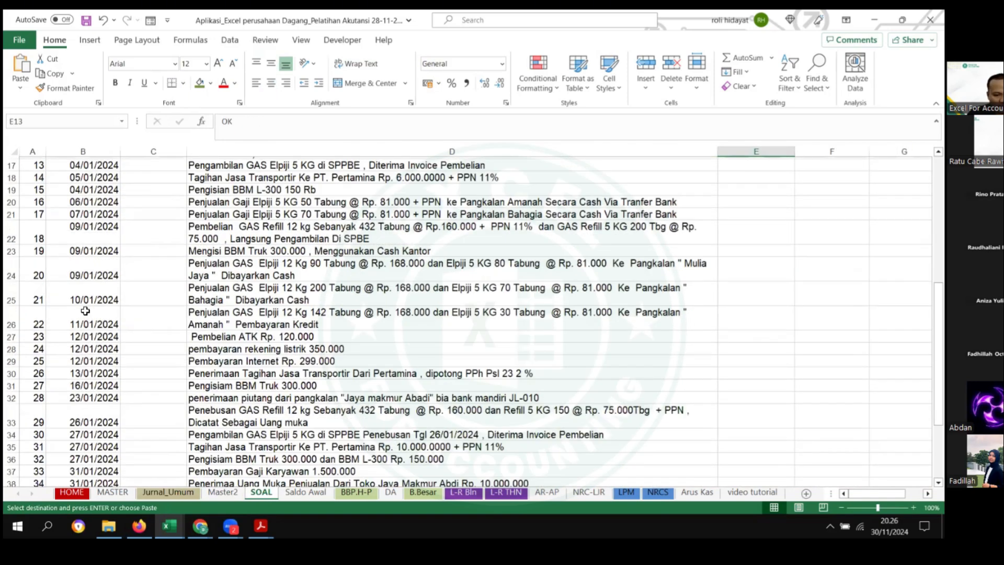
{"action": "scroll", "coordinate": [85, 311], "scroll_direction": "down", "scroll_amount": 3}
{"action": "scroll", "coordinate": [99, 307], "scroll_direction": "up", "scroll_amount": 3}
{"action": "scroll", "coordinate": [230, 304], "scroll_direction": "up", "scroll_amount": 4}
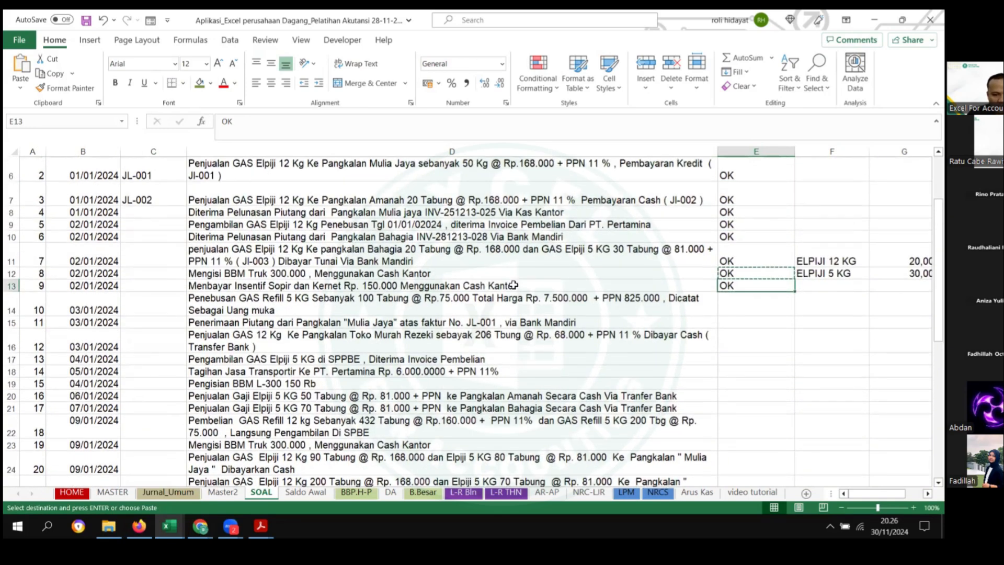
{"action": "left_click_drag", "start_coordinate": [736, 253], "coordinate": [738, 379]}
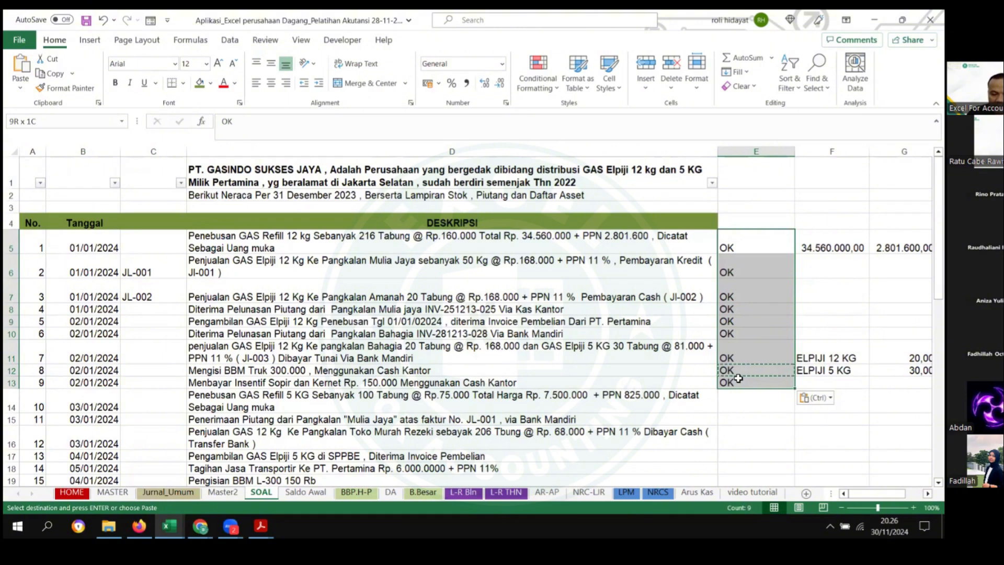
Step: Copy the date and description of transaction 10 (Penebusan GAS Refill 5 KG) from SOAL into rows 45 and 46 of Jurnal_Umum
{"action": "scroll", "coordinate": [596, 314], "scroll_direction": "down", "scroll_amount": 2}
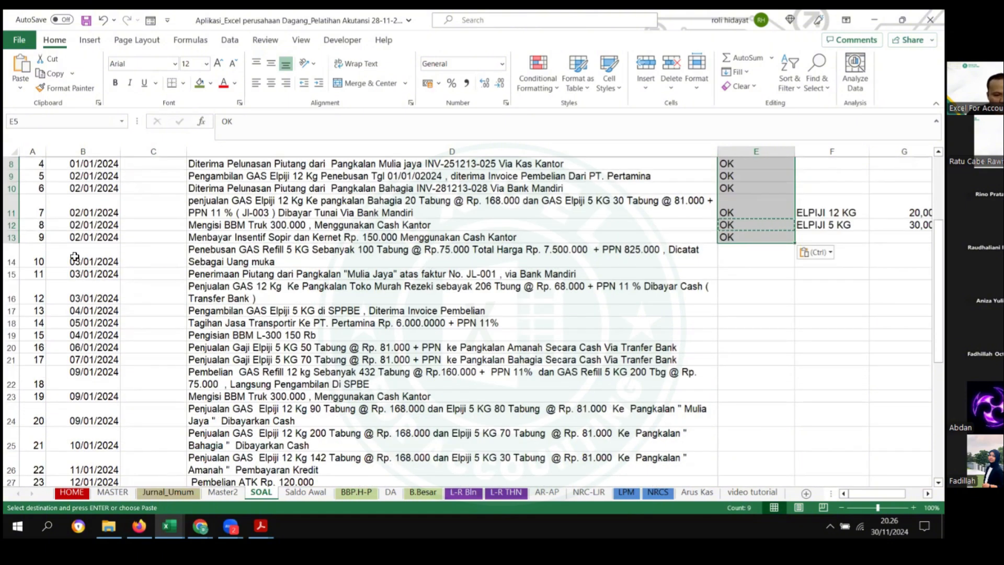
{"action": "left_click_drag", "start_coordinate": [75, 257], "coordinate": [403, 258]}
{"action": "key", "text": "ctrl+c"}
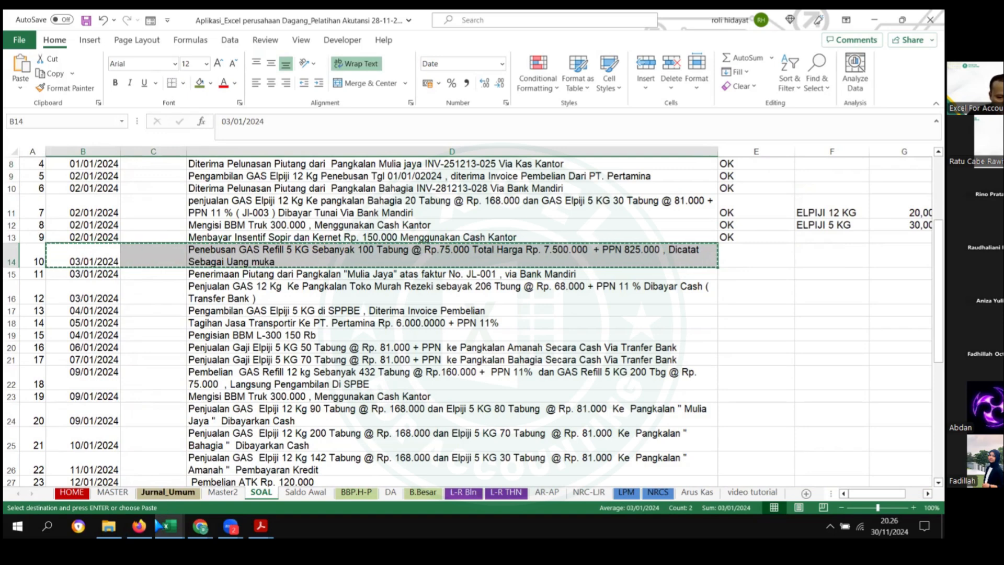
{"action": "left_click", "coordinate": [167, 492]}
{"action": "scroll", "coordinate": [68, 368], "scroll_direction": "down", "scroll_amount": 3}
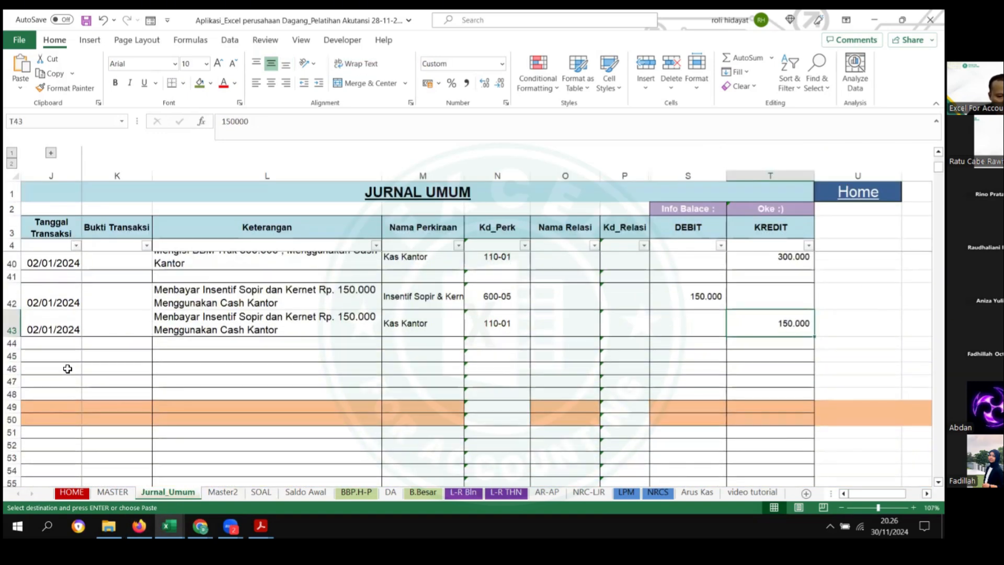
{"action": "left_click", "coordinate": [65, 358]}
{"action": "key", "text": "ctrl+v"}
{"action": "left_click", "coordinate": [48, 420]}
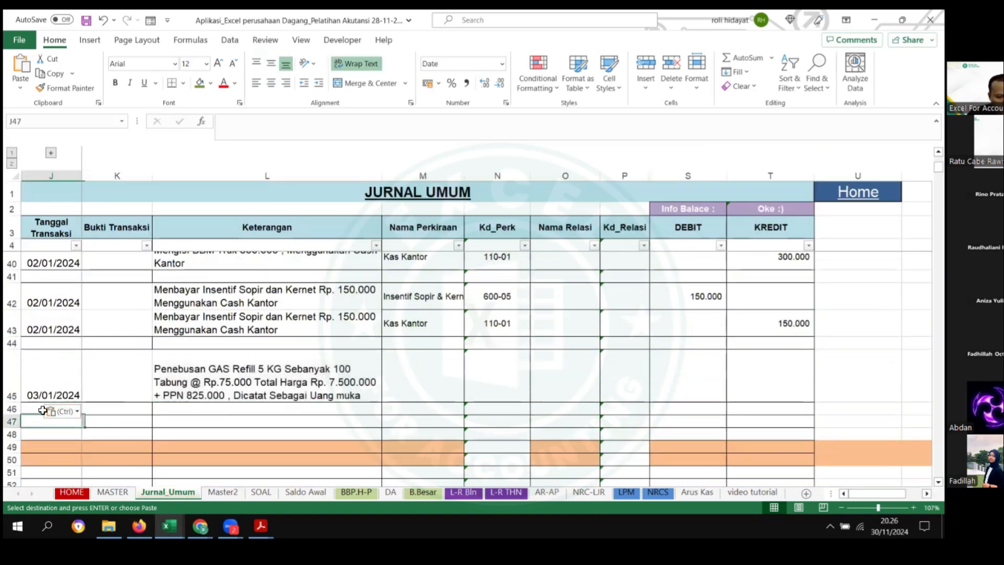
{"action": "left_click", "coordinate": [41, 411]}
{"action": "key", "text": "ctrl+v"}
Step: Copy the Uang Muka Pembelian and Kas Bank Mandiri accounts from M5:M6 into M45:M46 of the gas refill entry
{"action": "scroll", "coordinate": [471, 366], "scroll_direction": "up", "scroll_amount": 3}
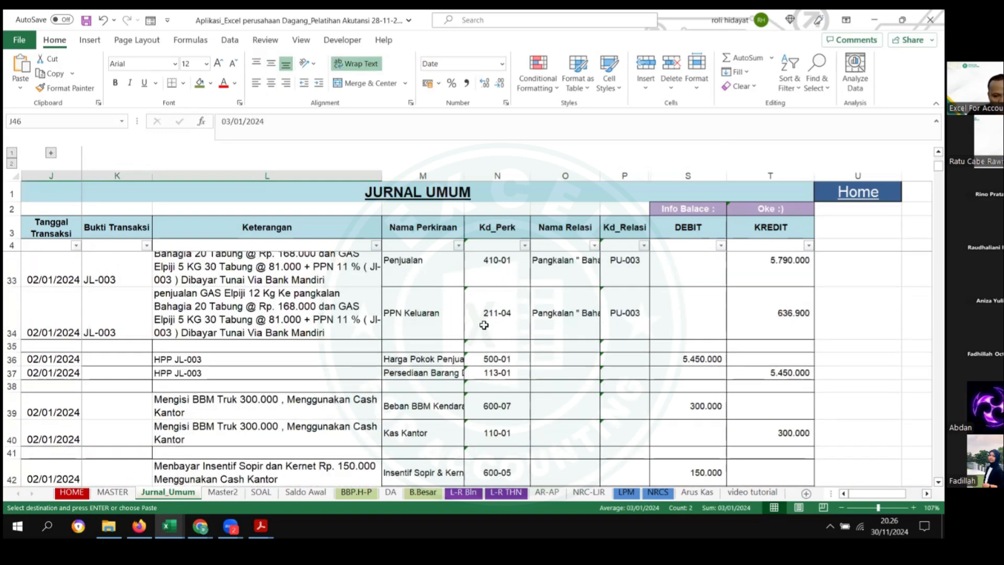
{"action": "scroll", "coordinate": [484, 325], "scroll_direction": "up", "scroll_amount": 9}
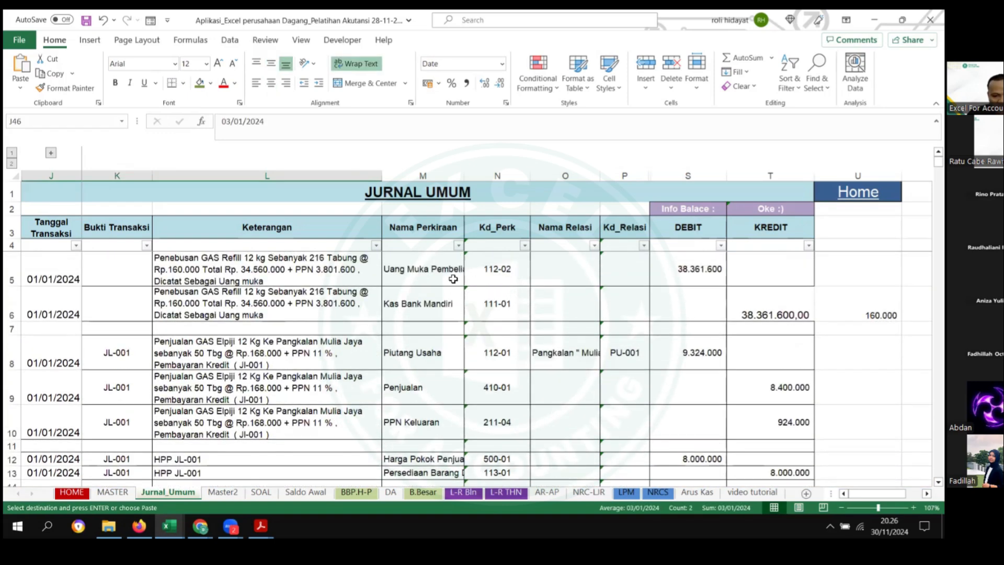
{"action": "left_click", "coordinate": [453, 279]}
{"action": "scroll", "coordinate": [419, 340], "scroll_direction": "down", "scroll_amount": 2}
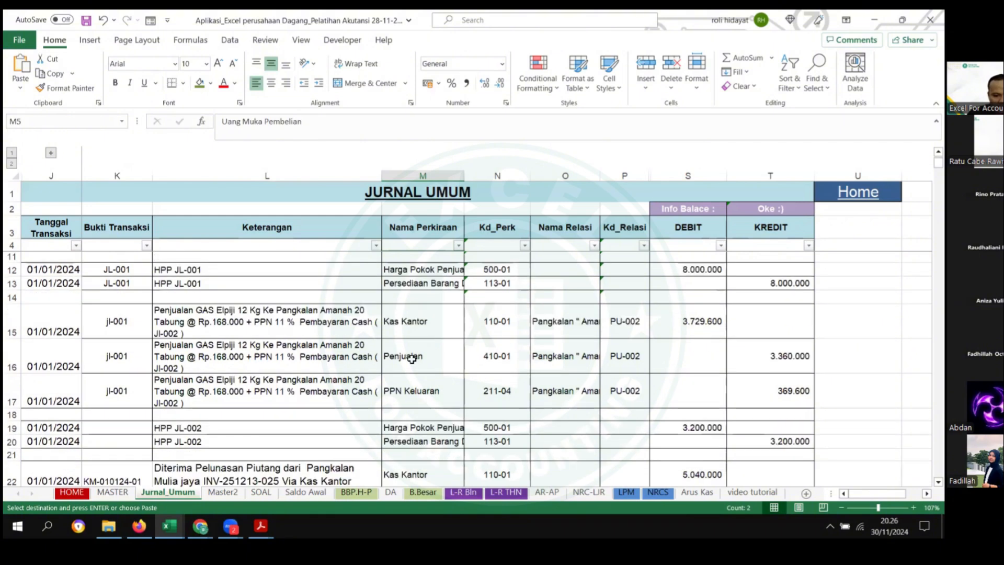
{"action": "scroll", "coordinate": [412, 359], "scroll_direction": "down", "scroll_amount": 7}
{"action": "scroll", "coordinate": [411, 359], "scroll_direction": "down", "scroll_amount": 4}
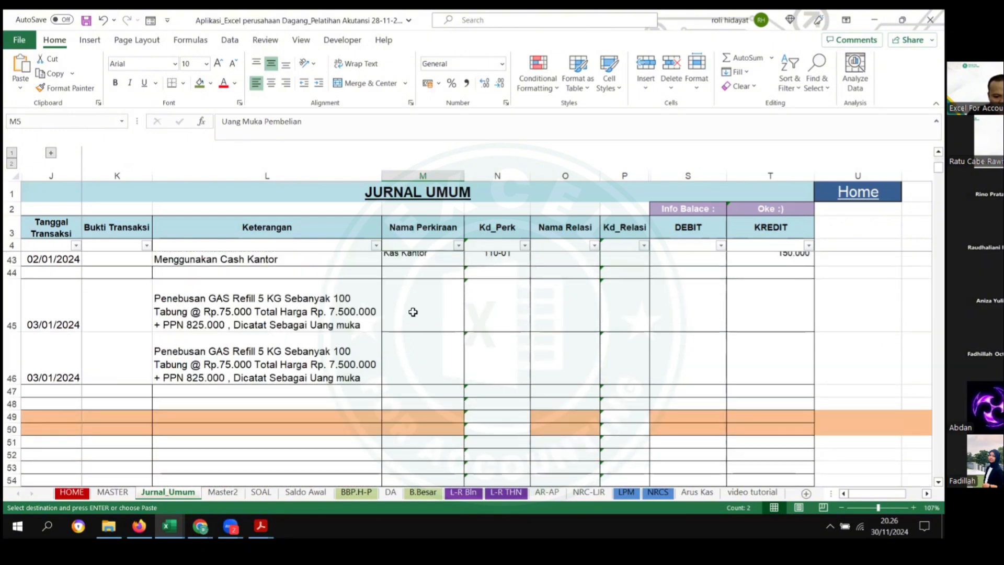
{"action": "left_click", "coordinate": [413, 313]}
{"action": "key", "text": "ctrl+v"}
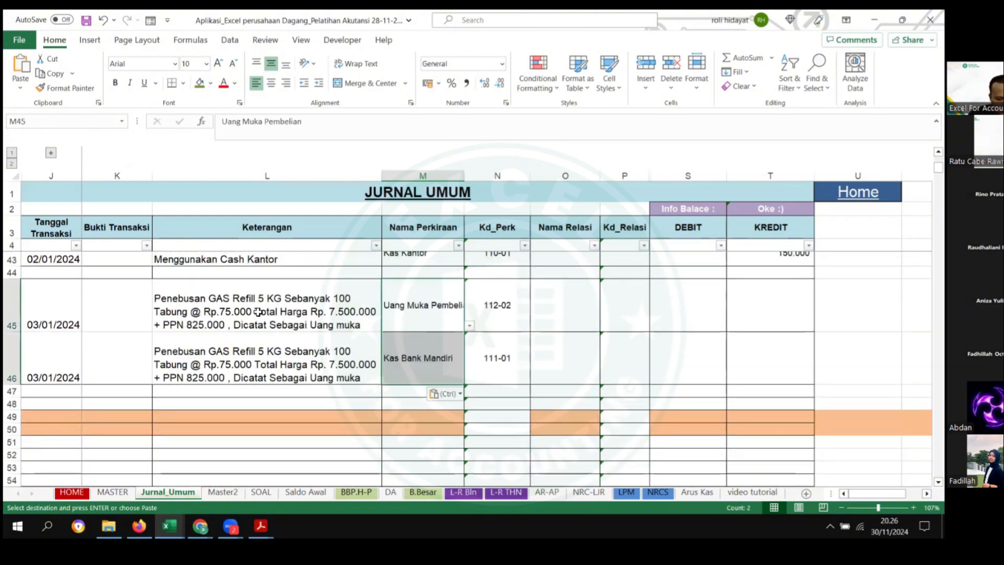
{"action": "left_click", "coordinate": [255, 313]}
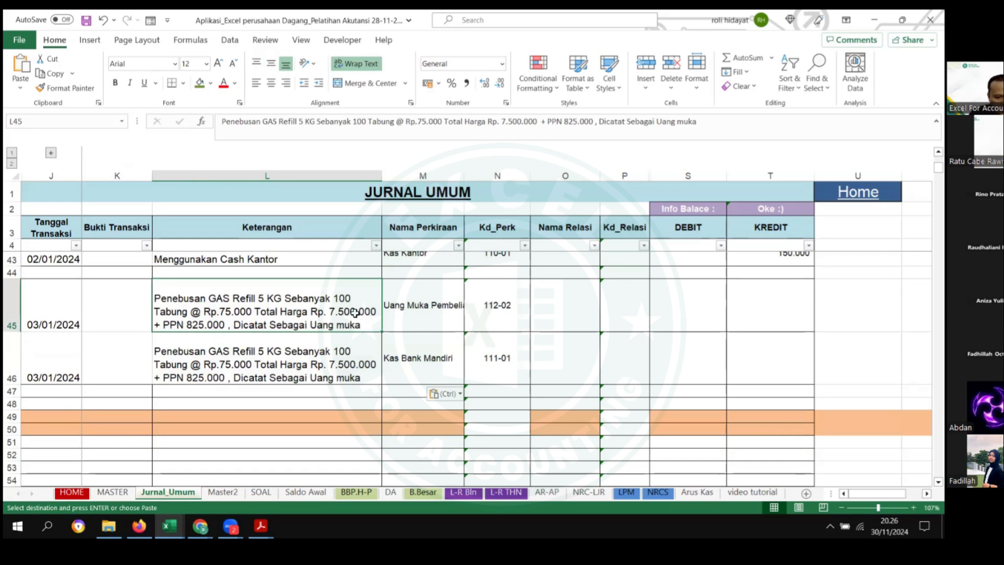
{"action": "key", "text": "Right"}
{"action": "key", "text": "Right"}
{"action": "key", "text": "Right"}
{"action": "key", "text": "Right"}
{"action": "key", "text": "Right"}
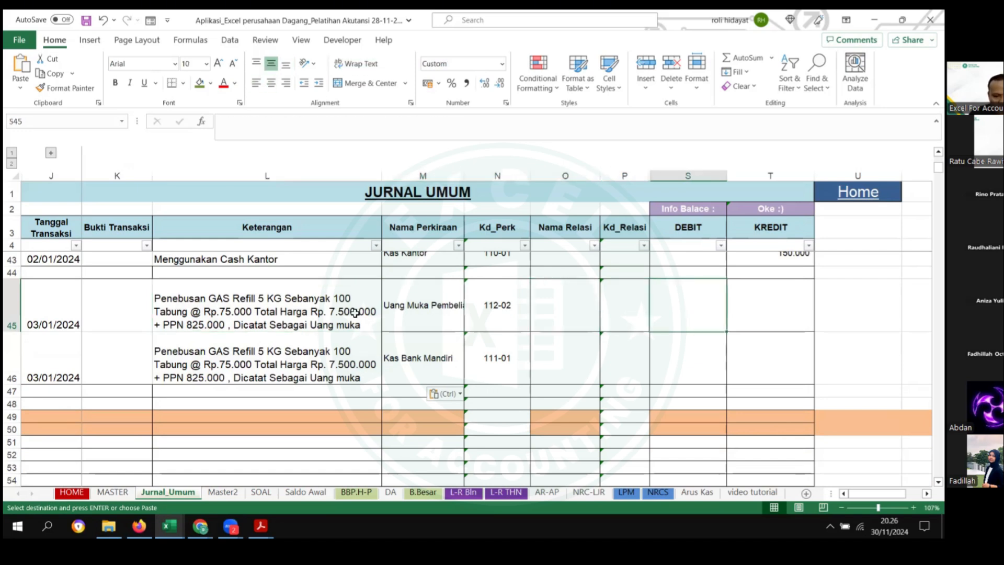
Step: Narrow columns D and E of the SOAL sheet so the calculation cells sit beside the descriptions
{"action": "left_click", "coordinate": [261, 492]}
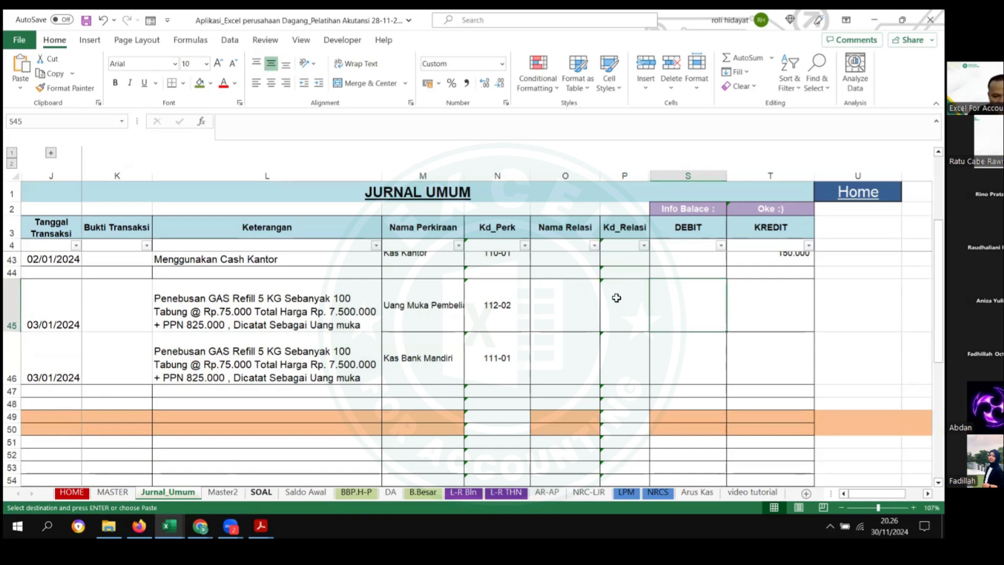
{"action": "key", "text": "Right"}
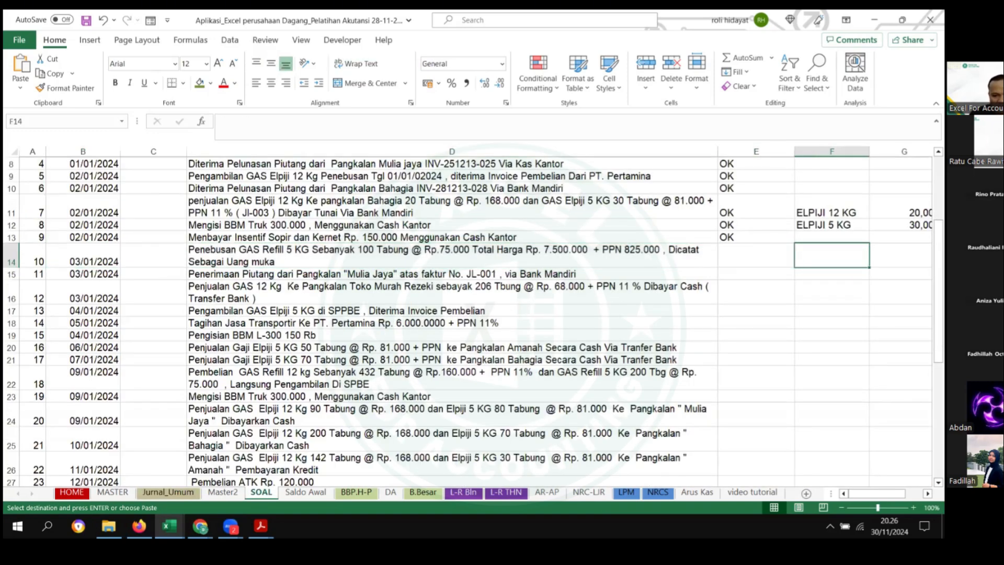
{"action": "key", "text": "Left"}
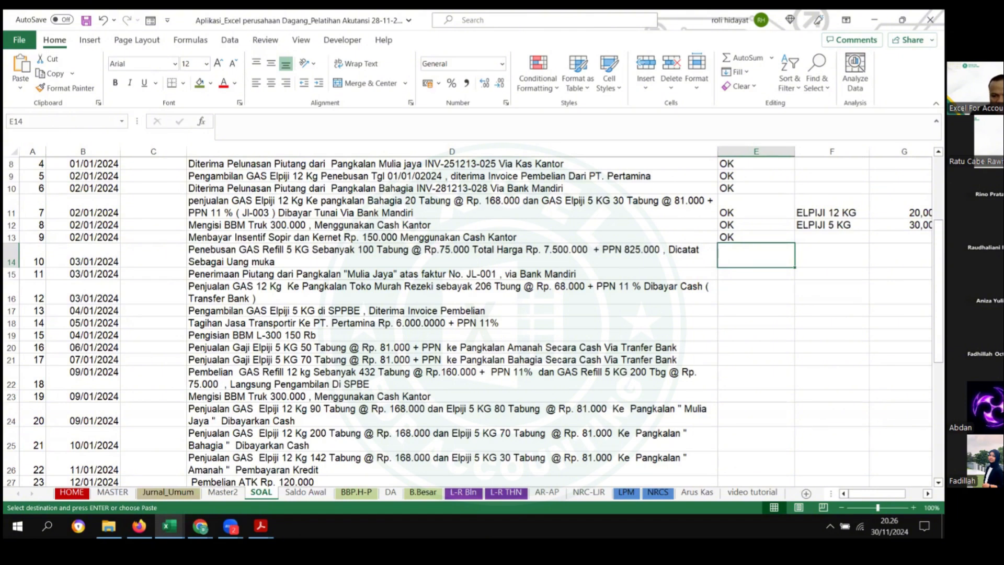
{"action": "key", "text": "Right"}
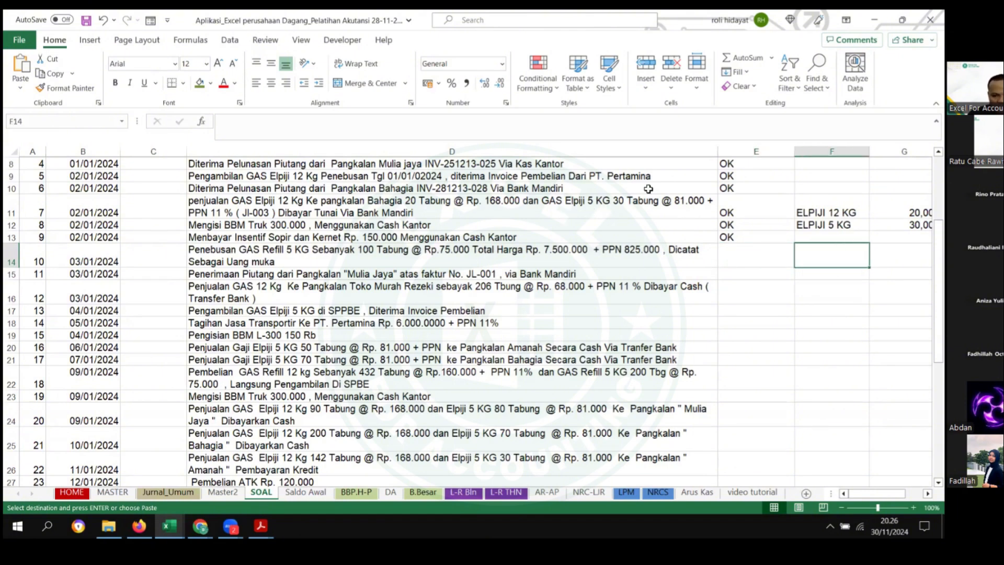
{"action": "left_click_drag", "start_coordinate": [733, 150], "coordinate": [643, 181]}
{"action": "left_click", "coordinate": [678, 282]}
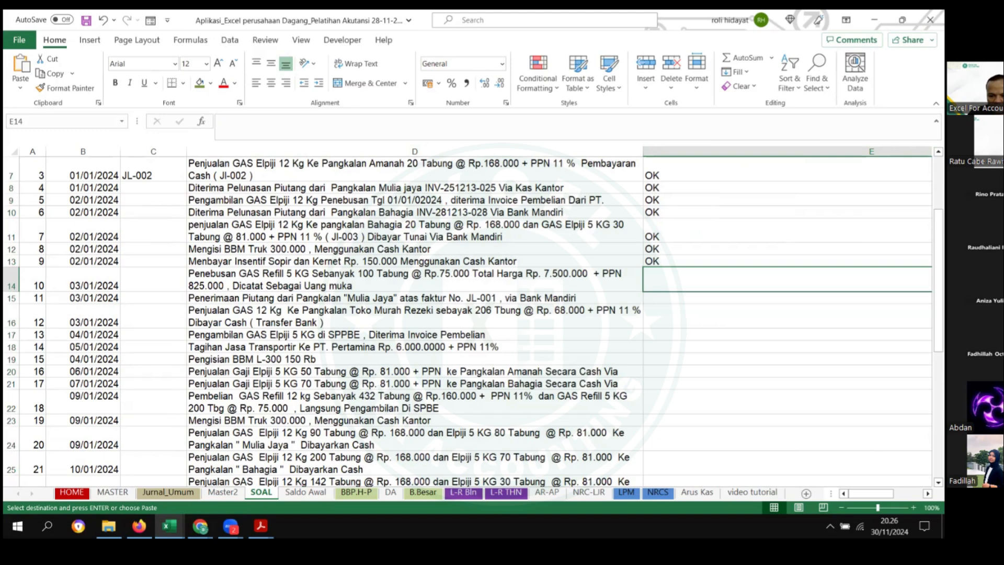
{"action": "left_click", "coordinate": [717, 318]}
{"action": "left_click_drag", "start_coordinate": [879, 188], "coordinate": [937, 189]}
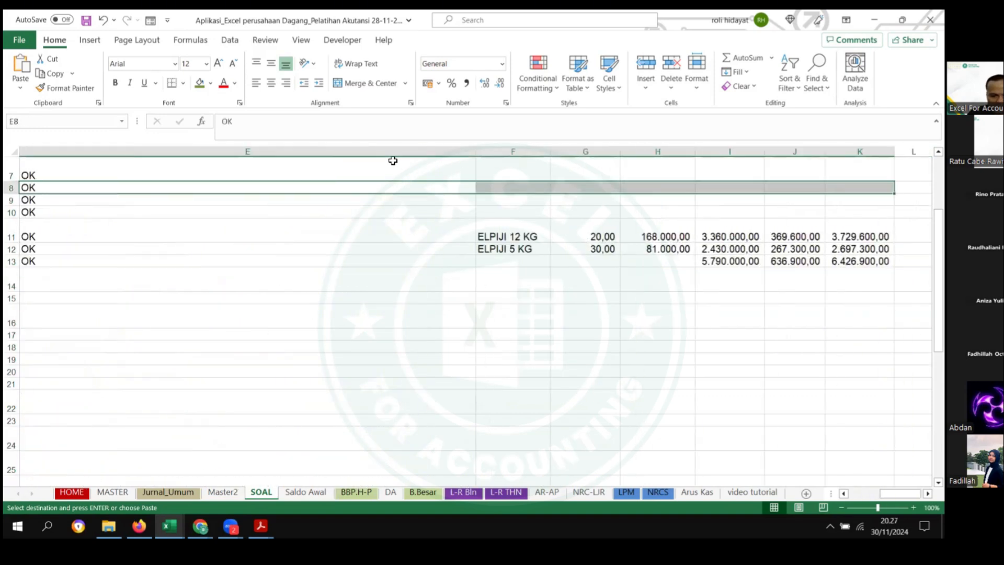
{"action": "left_click_drag", "start_coordinate": [476, 151], "coordinate": [109, 336]}
{"action": "left_click_drag", "start_coordinate": [285, 336], "coordinate": [7, 335]}
Step: Enter the quantity 100 in F14 of SOAL and multiply it by the 75.000 unit price in G14
{"action": "left_click", "coordinate": [727, 281]}
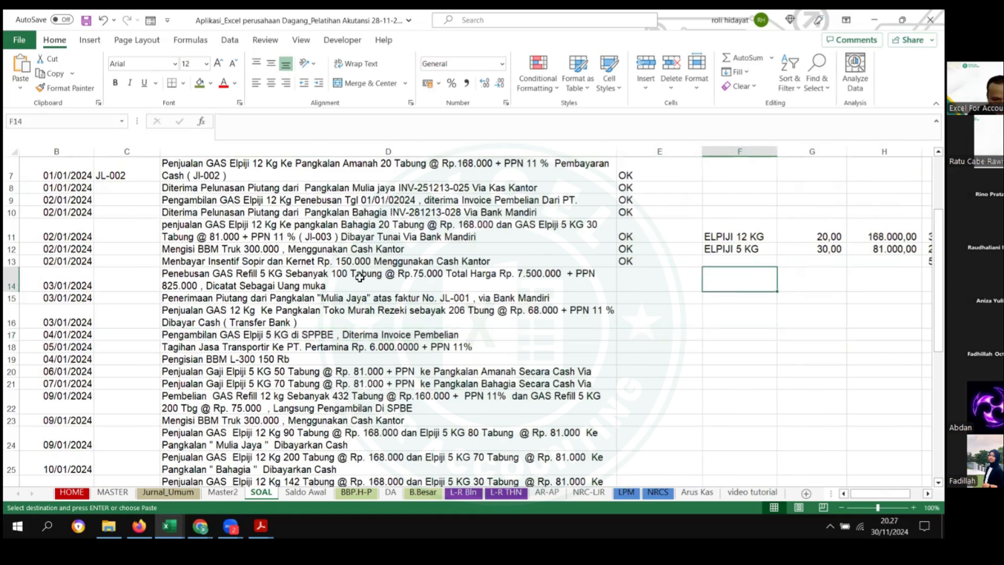
{"action": "type", "text": "100"}
{"action": "key", "text": "Tab"}
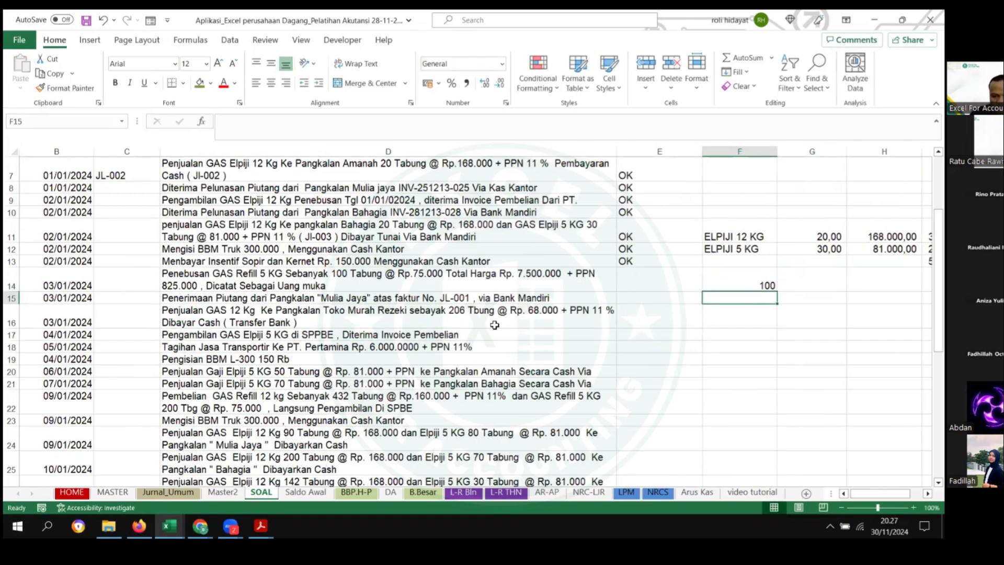
{"action": "type", "text": "="}
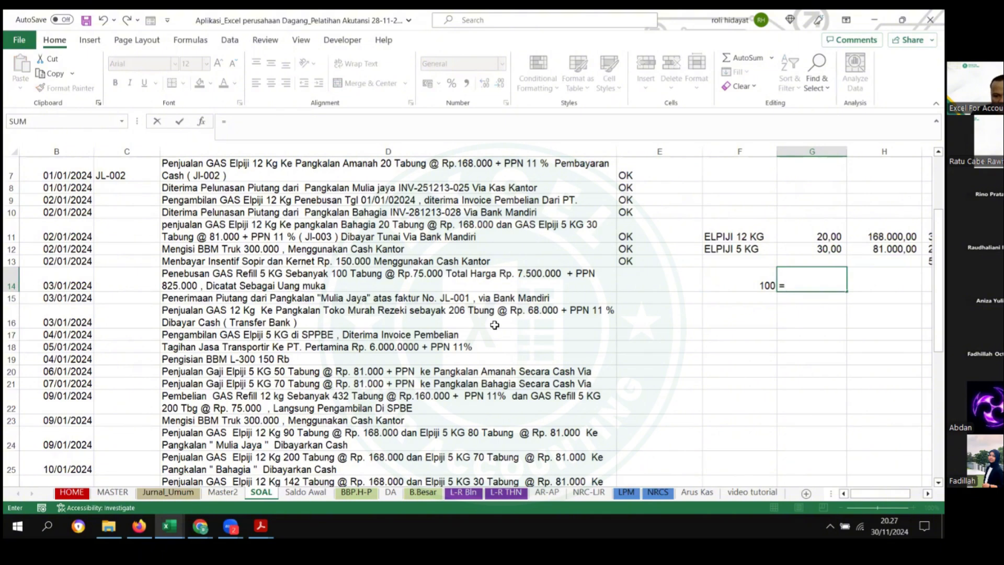
{"action": "key", "text": "Left"}
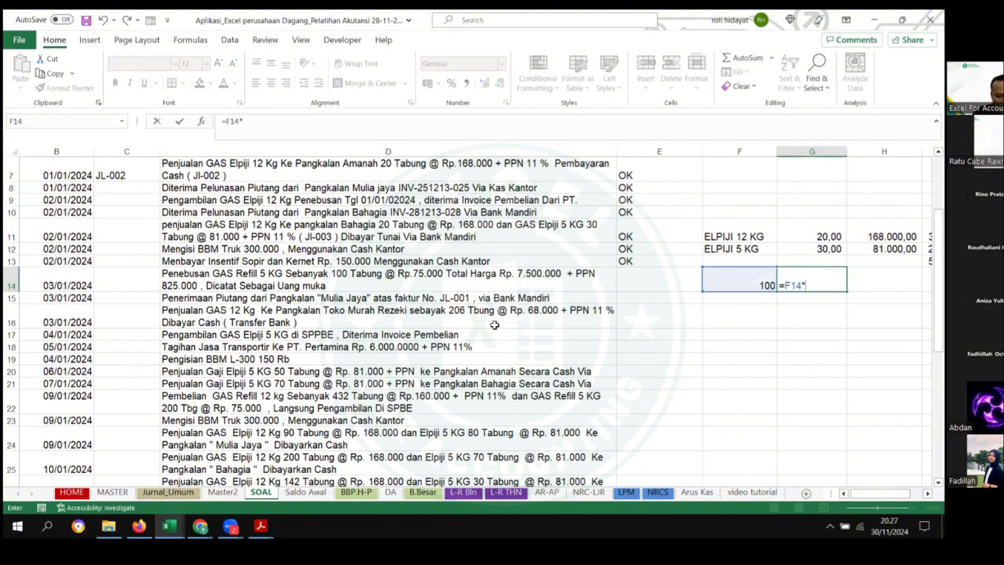
{"action": "key", "text": "Return"}
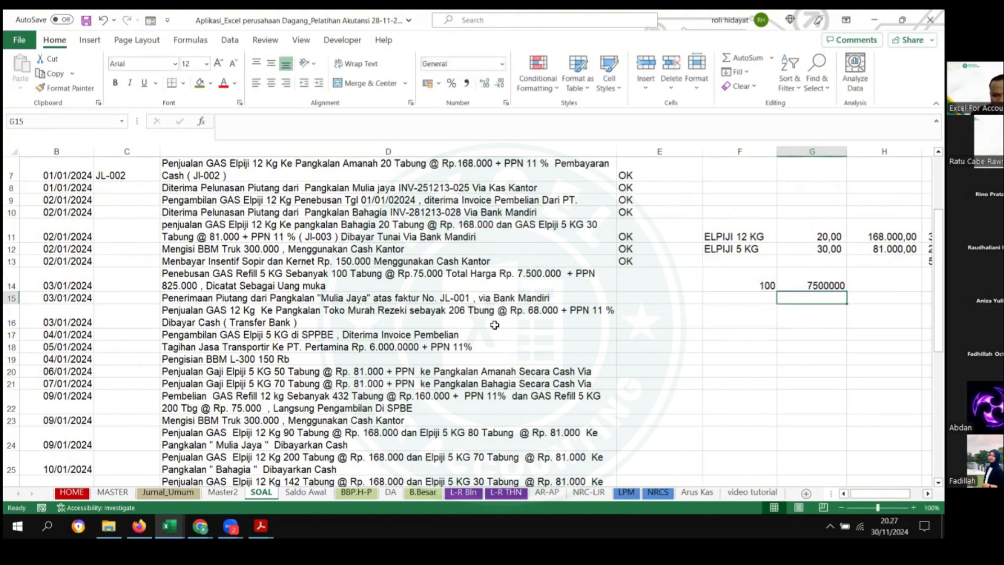
Step: Calculate the 11% PPN on G14 in G15 and sum G14:G15 in G16
{"action": "type", "text": "="}
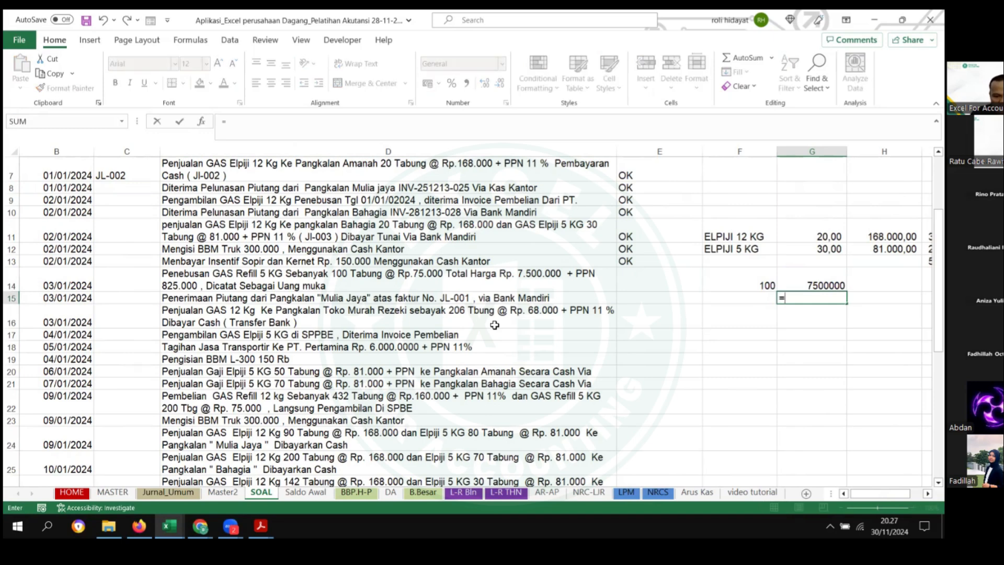
{"action": "key", "text": "Up"}
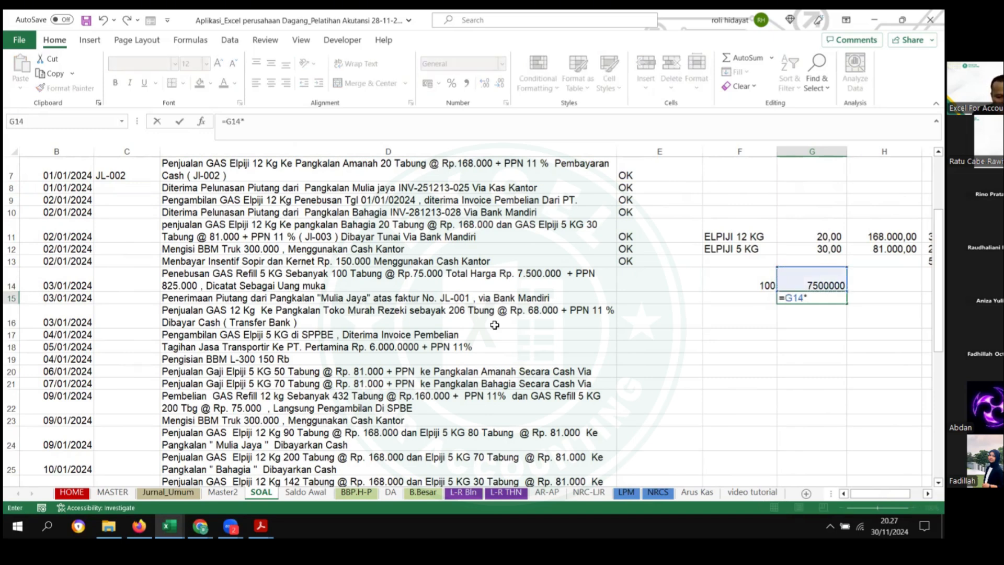
{"action": "key", "text": "Return"}
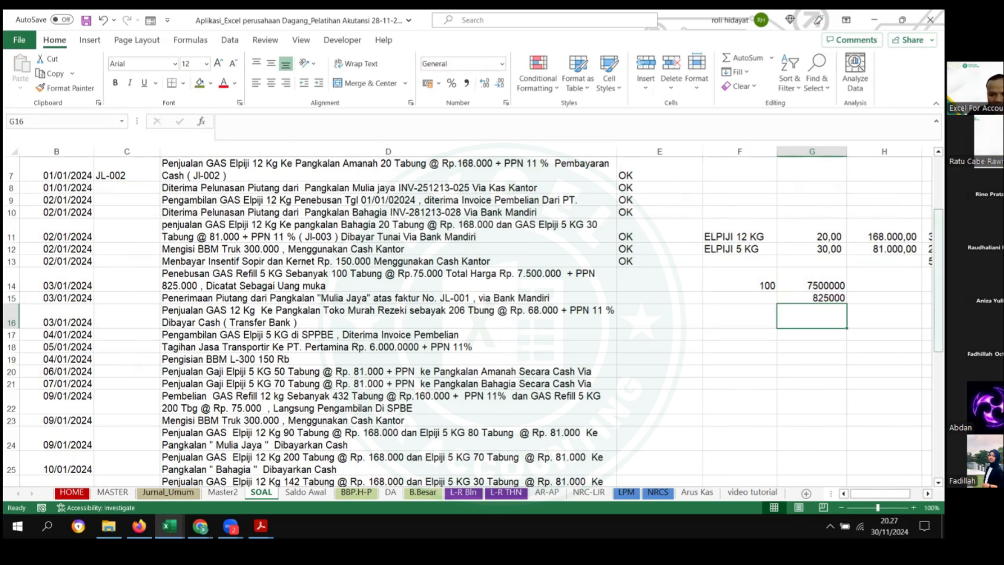
{"action": "left_click", "coordinate": [740, 58]}
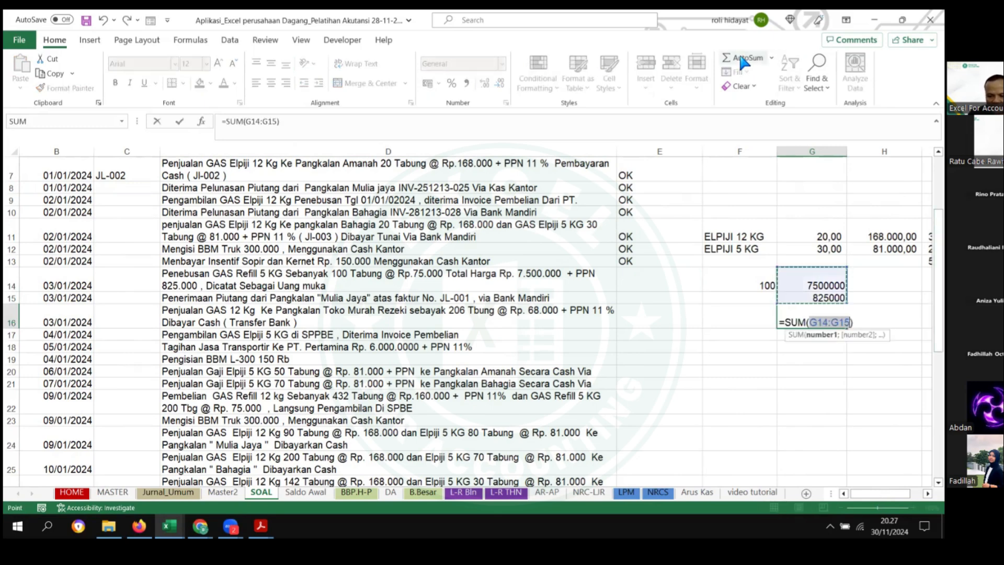
{"action": "left_click", "coordinate": [740, 57]}
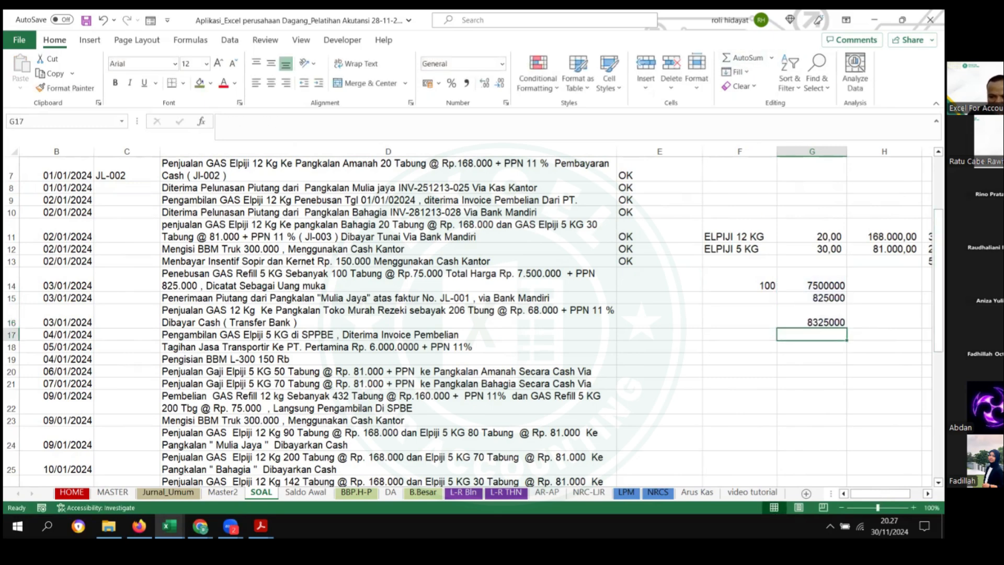
Step: Copy the G16 total into Jurnal_Umum as a value, to debit S45 and credit T46 of the gas refill entry
{"action": "key", "text": "ctrl+c"}
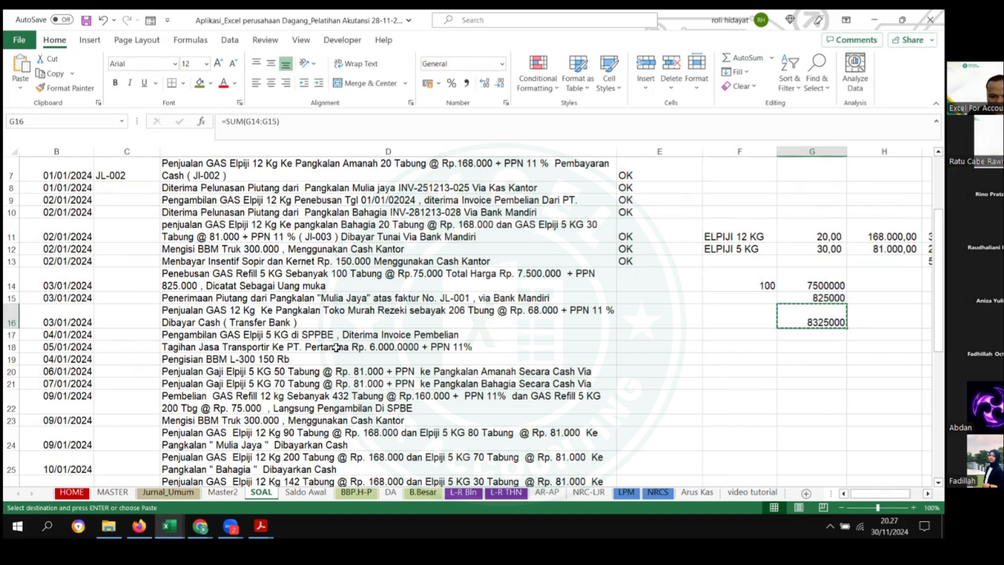
{"action": "left_click_drag", "start_coordinate": [62, 285], "coordinate": [575, 286]}
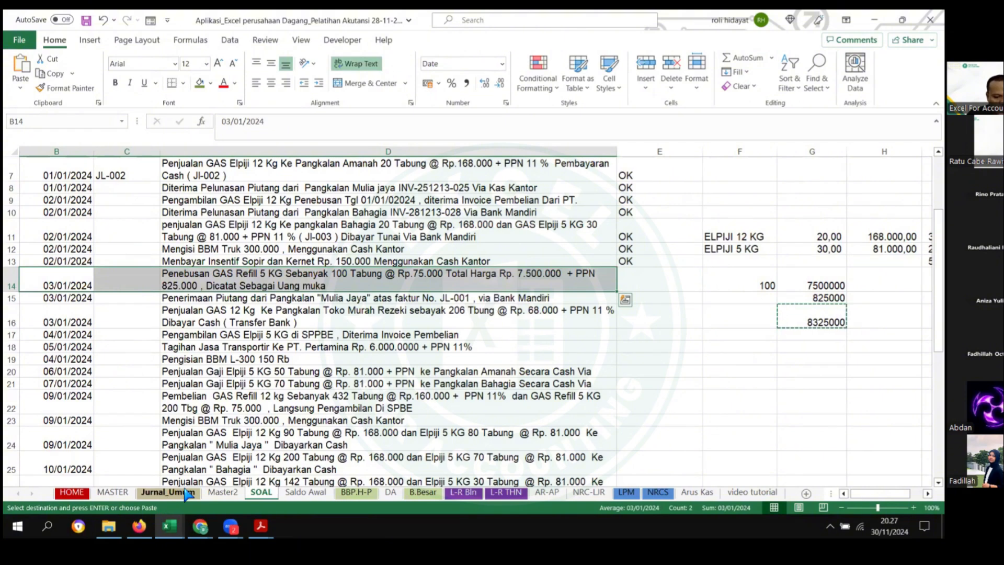
{"action": "left_click", "coordinate": [169, 492]}
{"action": "right_click", "coordinate": [652, 302]}
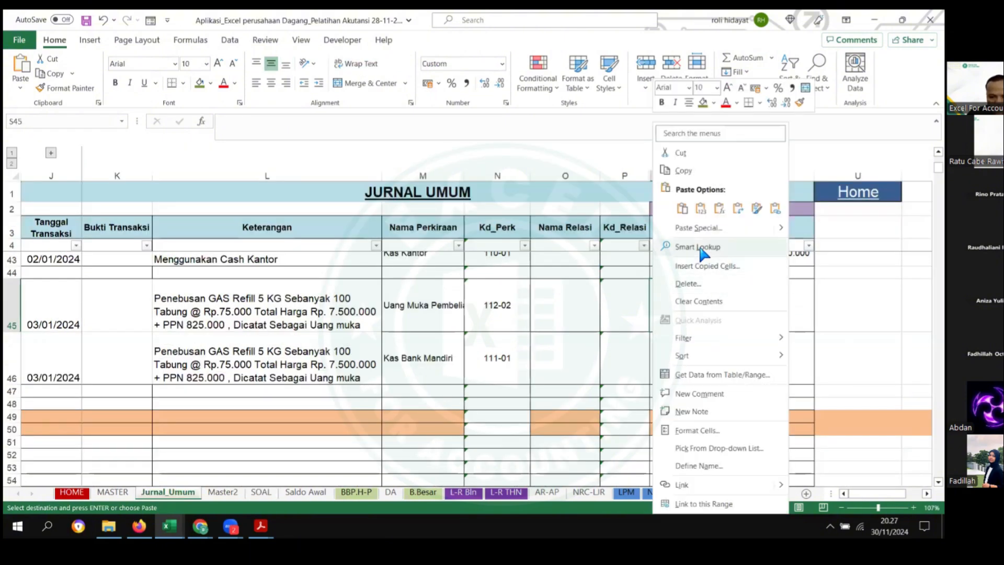
{"action": "left_click", "coordinate": [703, 209]}
{"action": "left_click", "coordinate": [763, 349]}
{"action": "key", "text": "ctrl+v"}
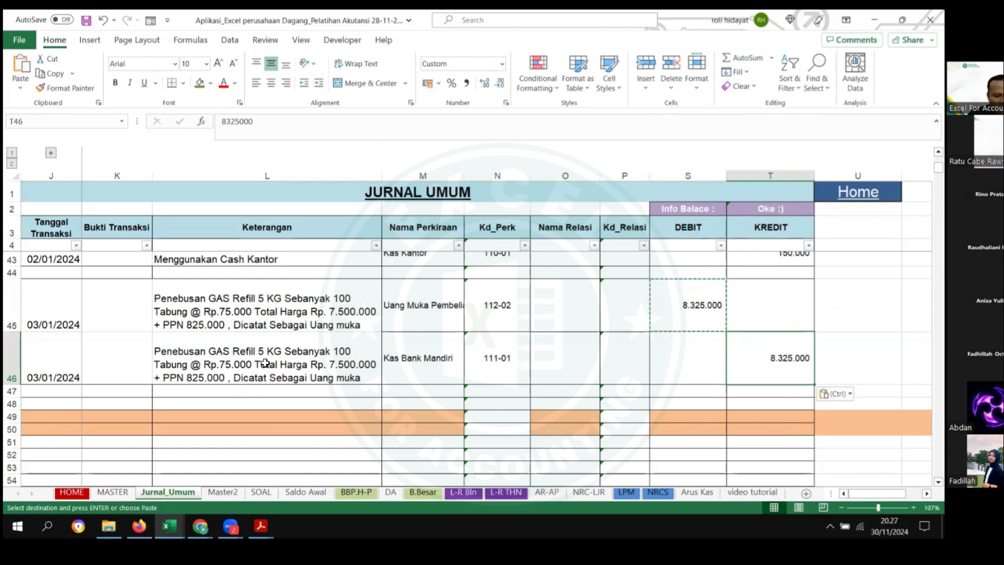
Step: Fill the blank journal row's formatting and formulas from row 47 down over the orange rows 49 and 50, columns J to T
{"action": "scroll", "coordinate": [384, 326], "scroll_direction": "down", "scroll_amount": 1}
{"action": "left_click_drag", "start_coordinate": [63, 356], "coordinate": [732, 437]}
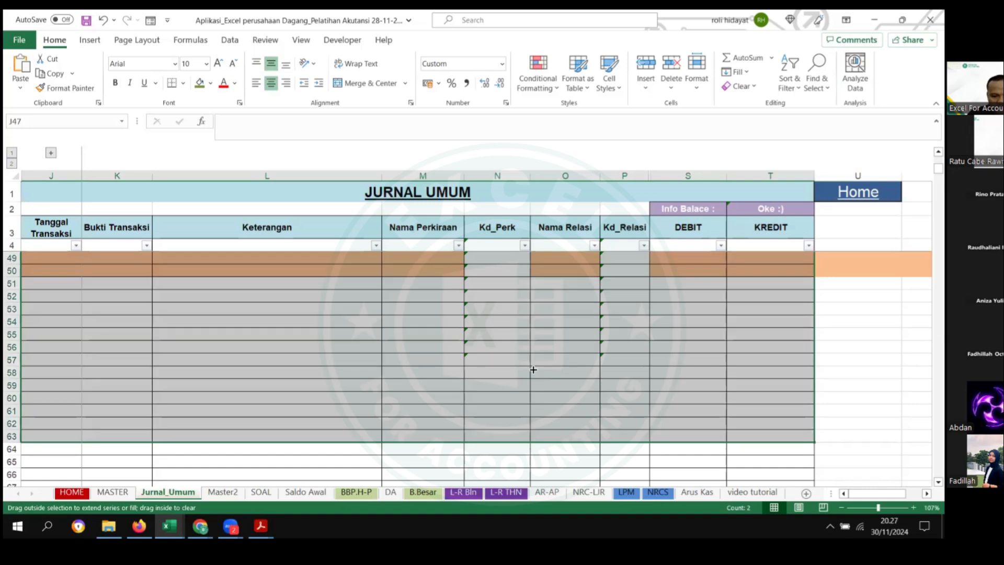
{"action": "left_click", "coordinate": [294, 426]}
Step: Mark transaction 10 (Penebusan GAS Refill 5 KG) as OK in cell E14 of the SOAL sheet
{"action": "left_click", "coordinate": [223, 491]}
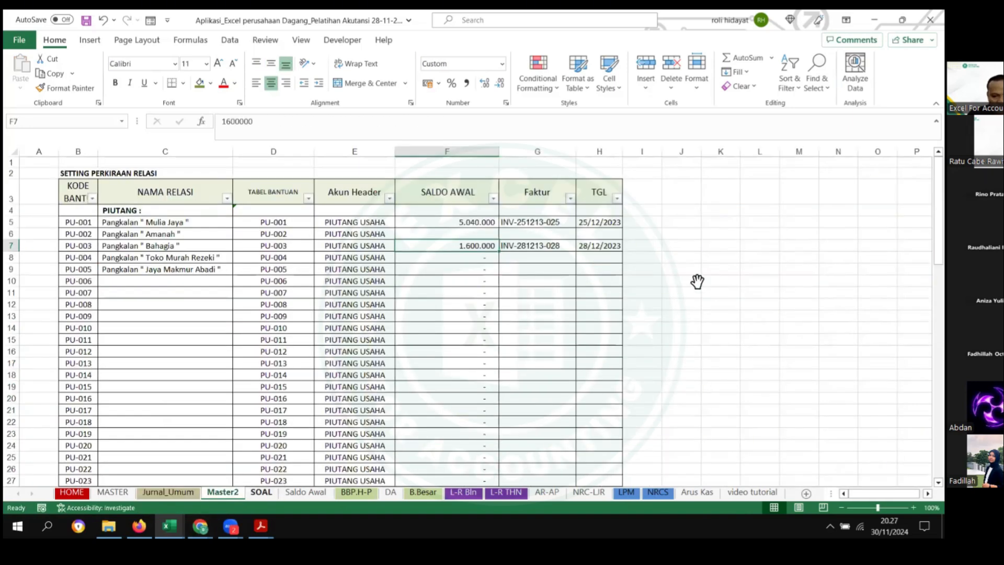
{"action": "key", "text": "ctrl+Page_Down"}
{"action": "left_click", "coordinate": [655, 272]}
{"action": "key", "text": "Up"}
{"action": "key", "text": "ctrl+c"}
{"action": "key", "text": "Down"}
{"action": "key", "text": "ctrl+v"}
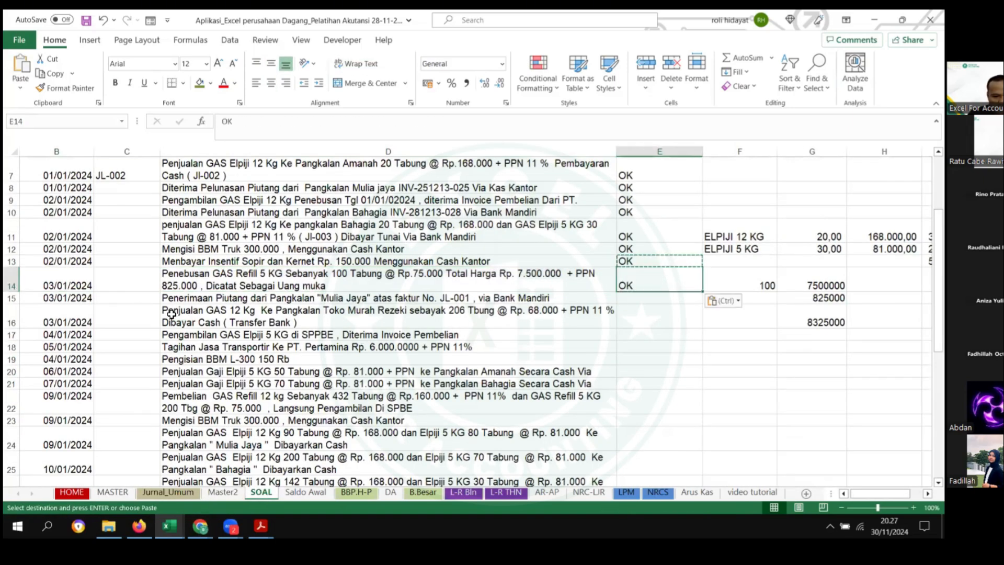
Step: Copy the date and description of the Mulia Jaya receivable receipt from B15:D15 of SOAL into rows 48 and 49 of Jurnal_Umum
{"action": "left_click_drag", "start_coordinate": [79, 299], "coordinate": [251, 298]}
{"action": "key", "text": "ctrl+c"}
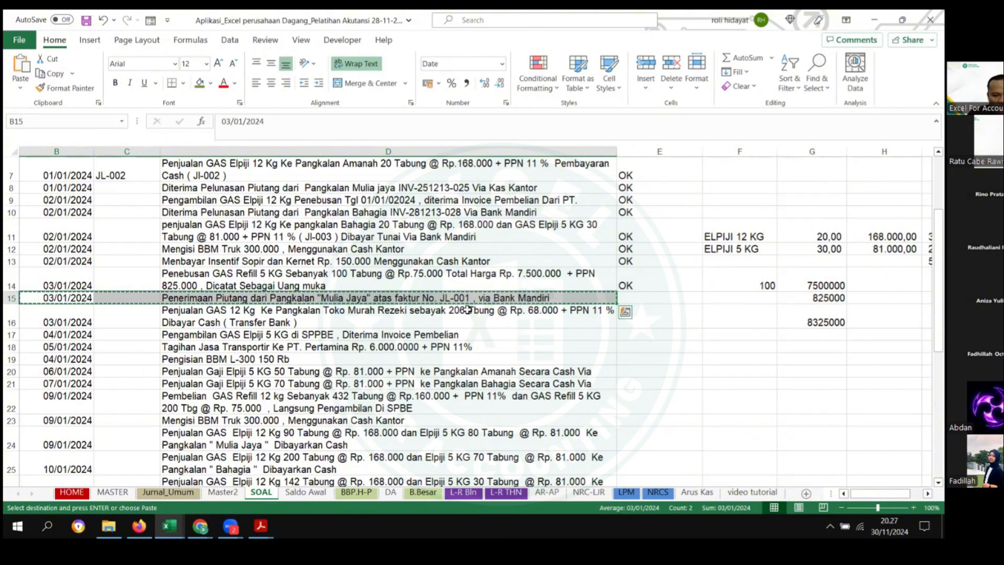
{"action": "left_click", "coordinate": [179, 494]}
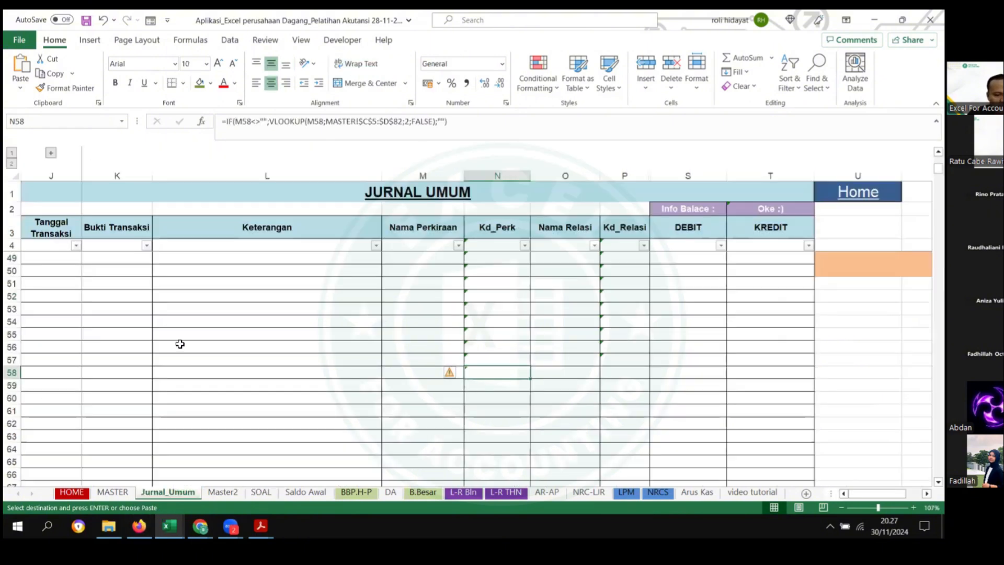
{"action": "scroll", "coordinate": [210, 328], "scroll_direction": "up", "scroll_amount": 1}
{"action": "left_click", "coordinate": [46, 319]}
{"action": "key", "text": "ctrl+v"}
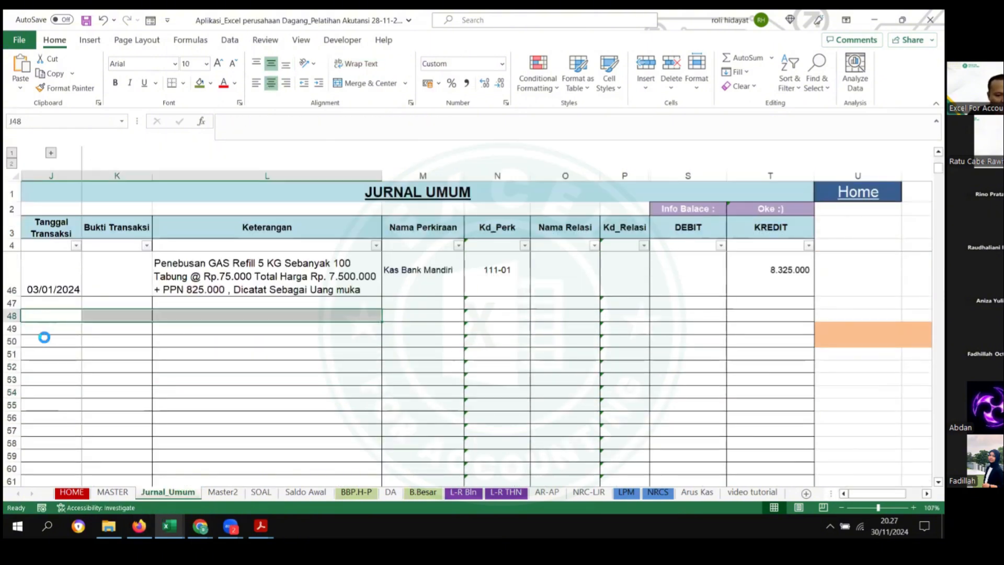
{"action": "left_click", "coordinate": [38, 343]}
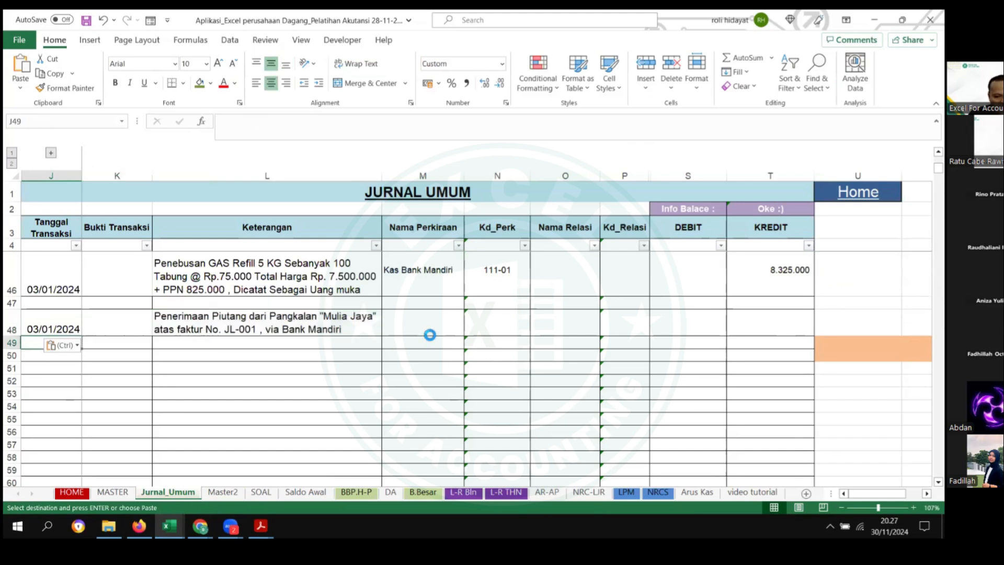
{"action": "key", "text": "ctrl+v"}
Step: Set the account in M48 to Kas Bank Mandiri and the account in M49 to Piutang Usaha
{"action": "left_click", "coordinate": [430, 332]}
{"action": "left_click", "coordinate": [469, 330]}
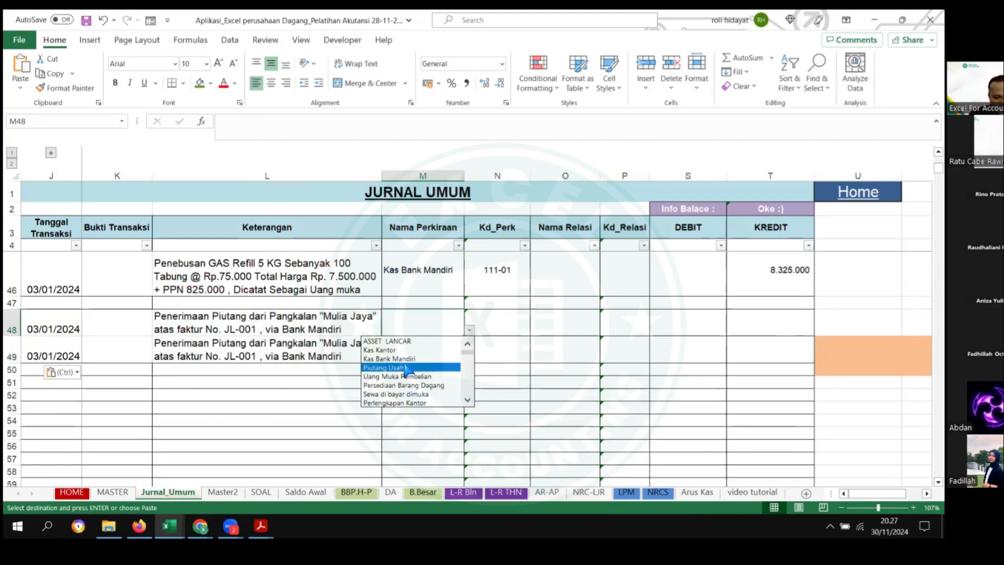
{"action": "left_click", "coordinate": [398, 359]}
{"action": "left_click", "coordinate": [442, 351]}
{"action": "left_click", "coordinate": [470, 360]}
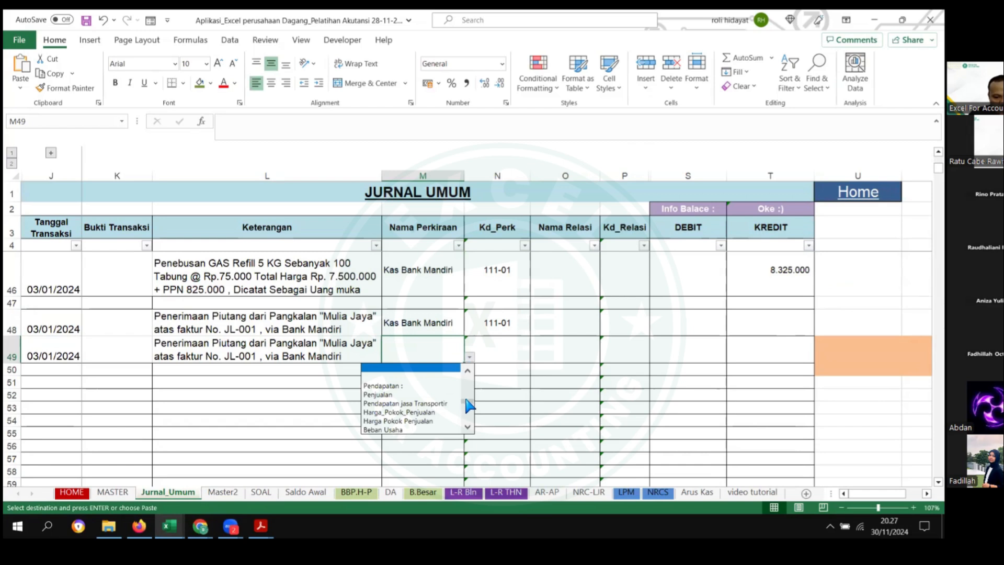
{"action": "scroll", "coordinate": [467, 406], "scroll_direction": "up", "scroll_amount": 3}
{"action": "left_click", "coordinate": [411, 392]}
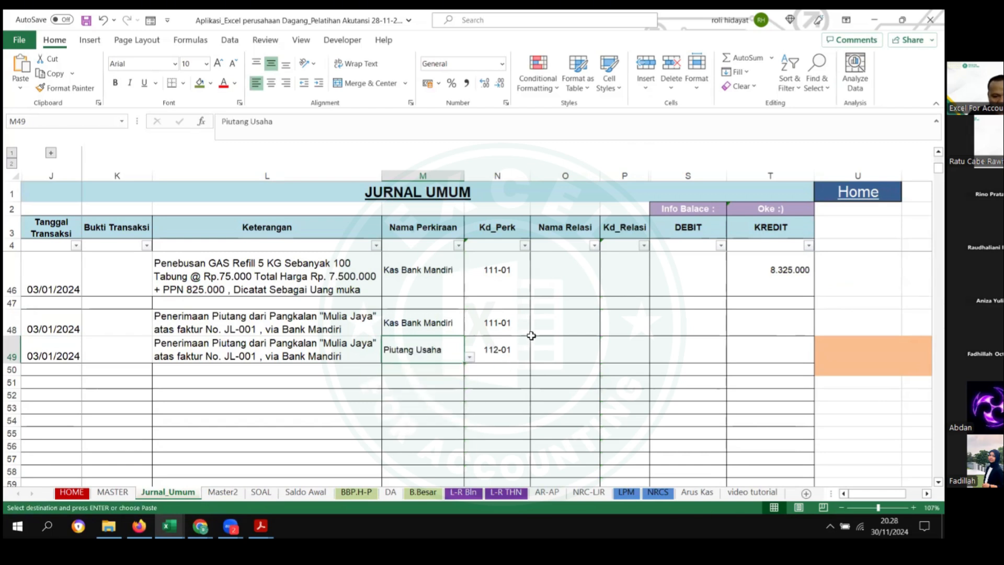
Step: Set the related party of the Piutang Usaha line in O49 to Pangkalan "Mulia Jaya"
{"action": "left_click", "coordinate": [559, 327]}
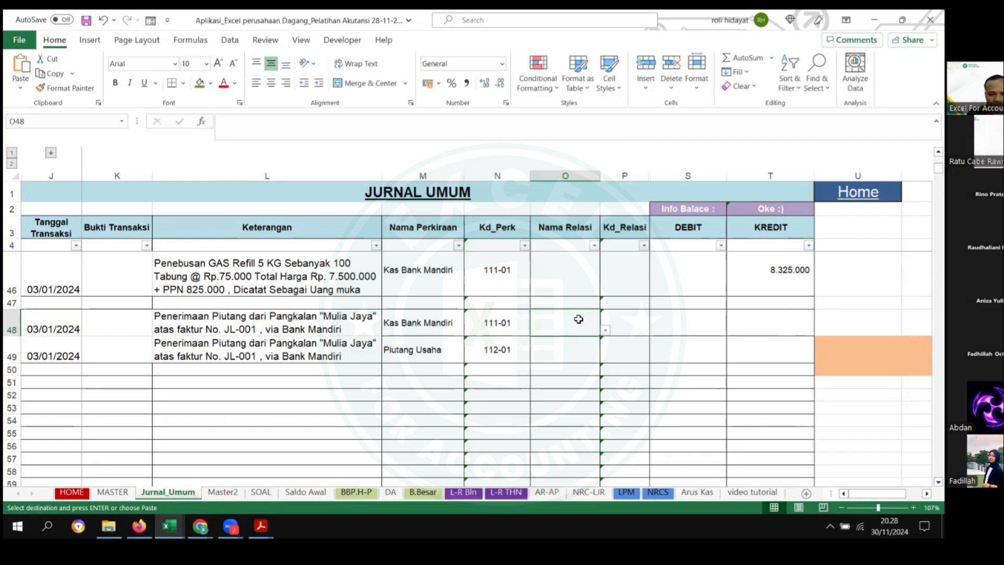
{"action": "left_click", "coordinate": [590, 350]}
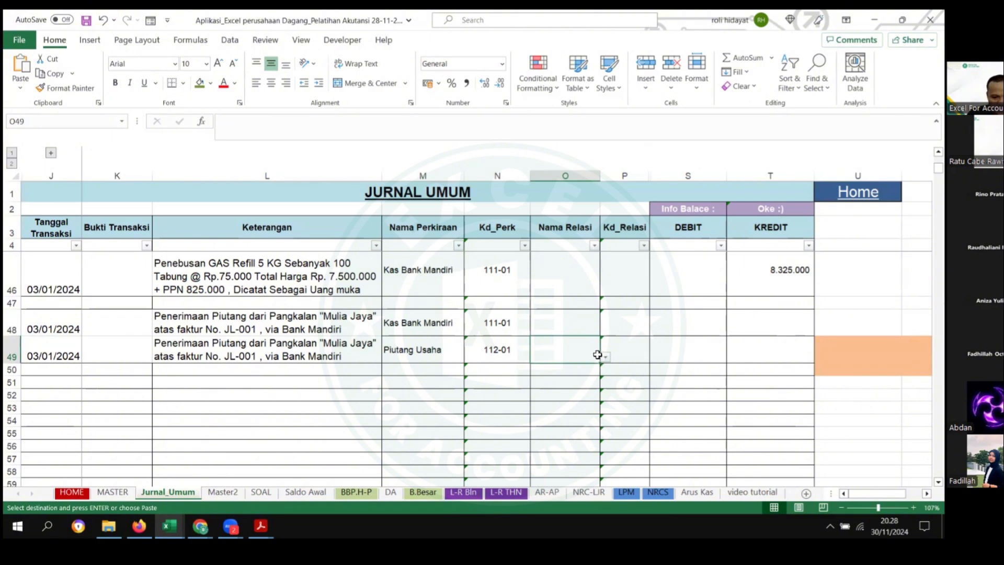
{"action": "left_click", "coordinate": [605, 356]}
{"action": "left_click_drag", "start_coordinate": [604, 383], "coordinate": [604, 372]}
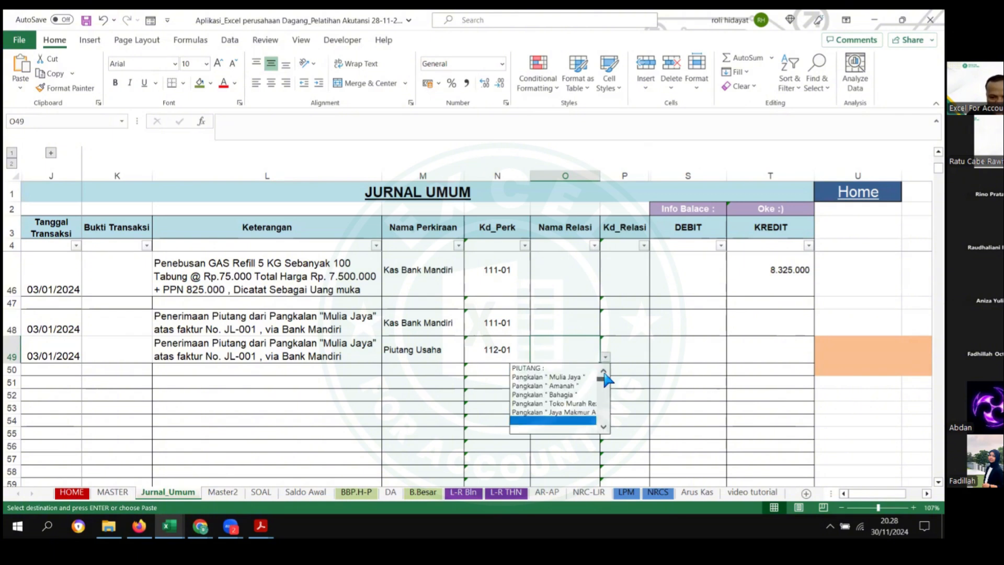
{"action": "left_click", "coordinate": [574, 377]}
Step: Show the Pangkalan "Mulia Jaya" ledger on the BBP.H-P sheet and copy the debit amount of invoice JL-001 from G10
{"action": "left_click", "coordinate": [699, 320]}
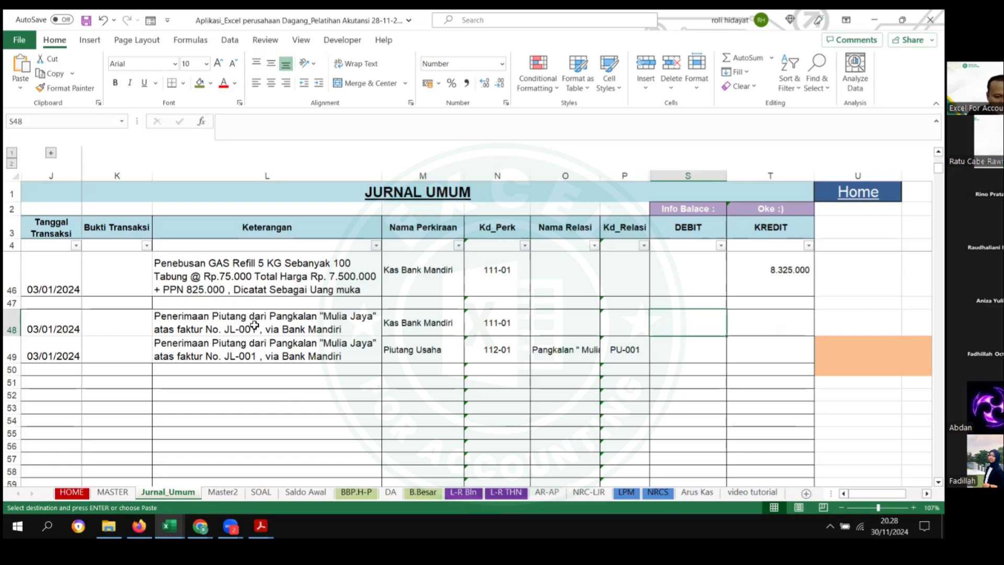
{"action": "left_click", "coordinate": [361, 493]}
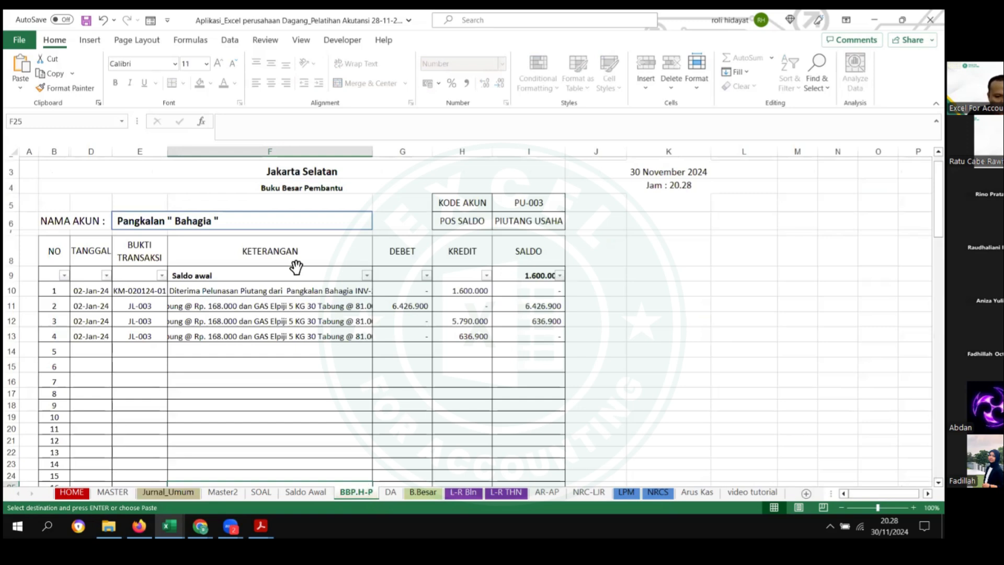
{"action": "left_click", "coordinate": [358, 228]}
{"action": "left_click", "coordinate": [378, 224]}
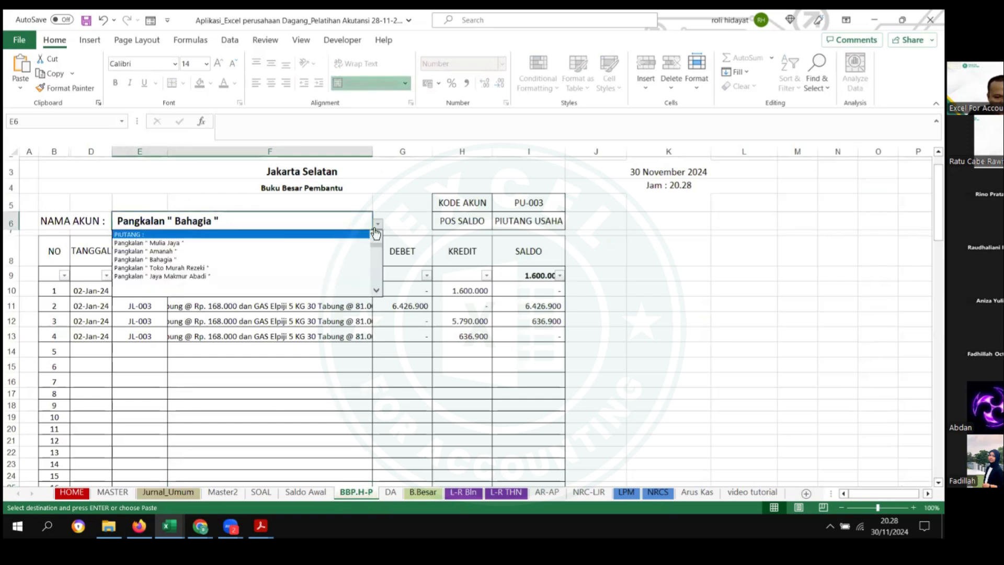
{"action": "left_click", "coordinate": [239, 244]}
{"action": "left_click", "coordinate": [139, 291]}
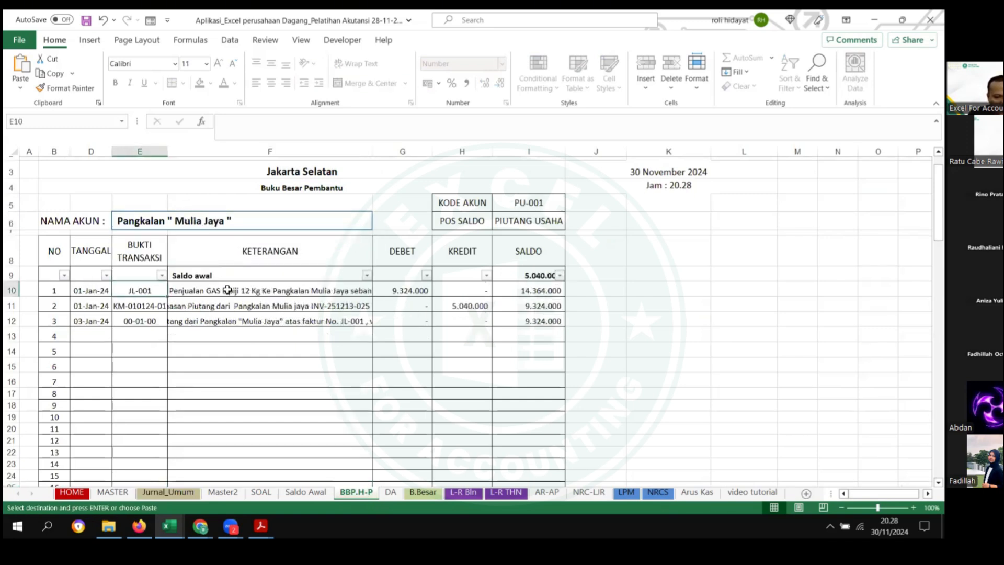
{"action": "left_click", "coordinate": [408, 292]}
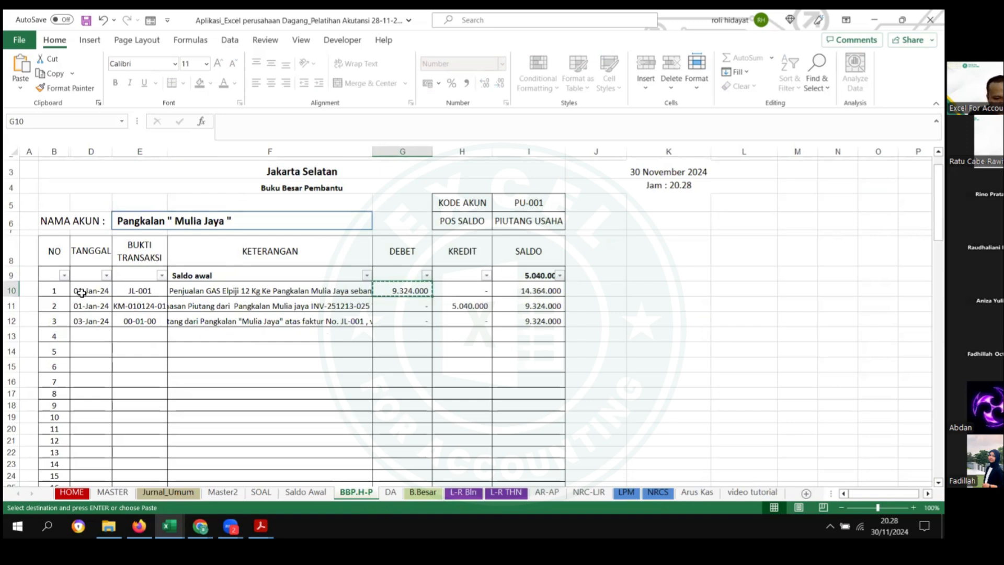
{"action": "left_click", "coordinate": [435, 326]}
{"action": "left_click", "coordinate": [414, 290]}
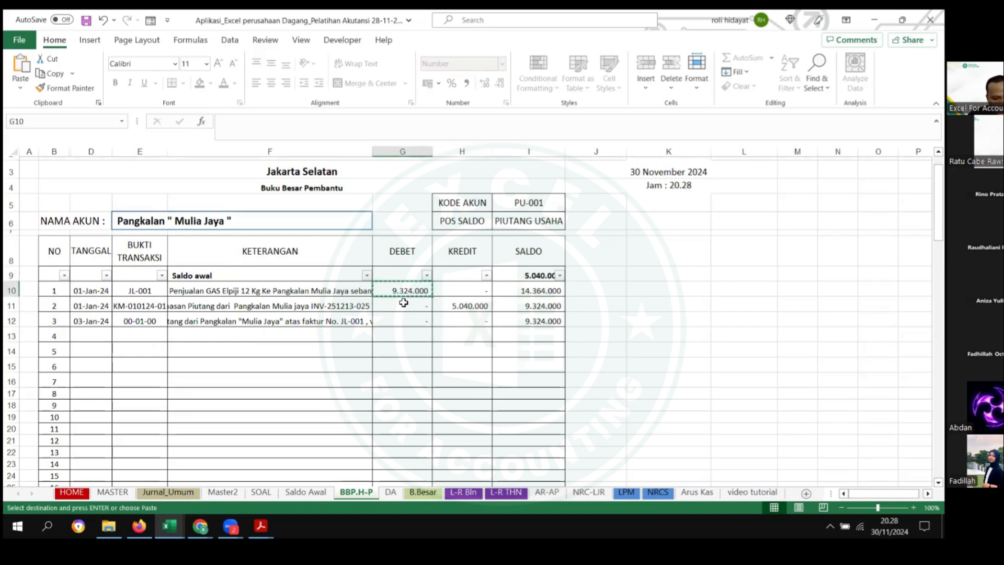
Step: Paste the JL-001 amount as a value into debit S48 of Jurnal_Umum and copy it to credit T49
{"action": "left_click", "coordinate": [181, 491]}
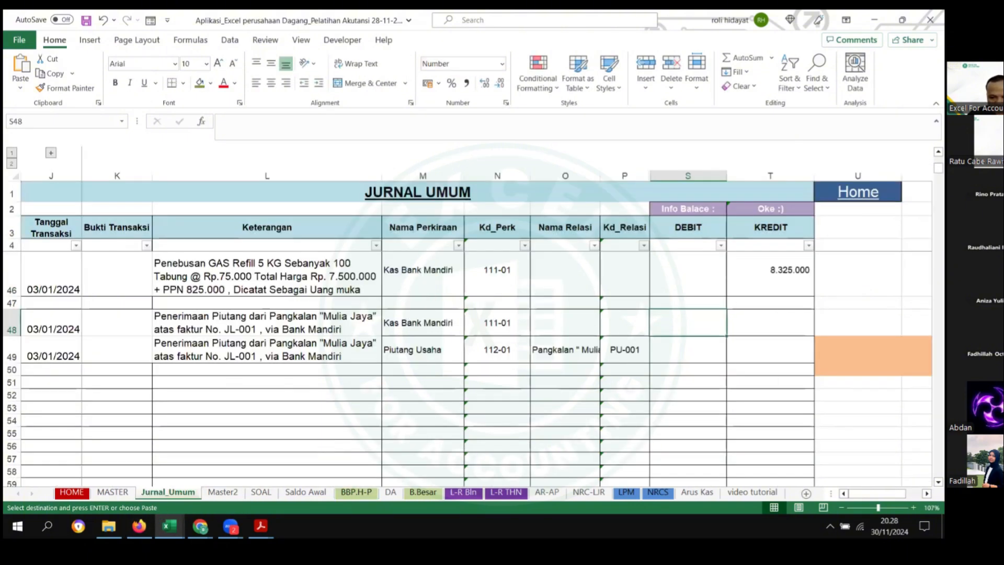
{"action": "right_click", "coordinate": [682, 324]}
{"action": "left_click", "coordinate": [732, 209]}
{"action": "key", "text": "ctrl+c"}
{"action": "left_click", "coordinate": [765, 356]}
{"action": "key", "text": "ctrl+v"}
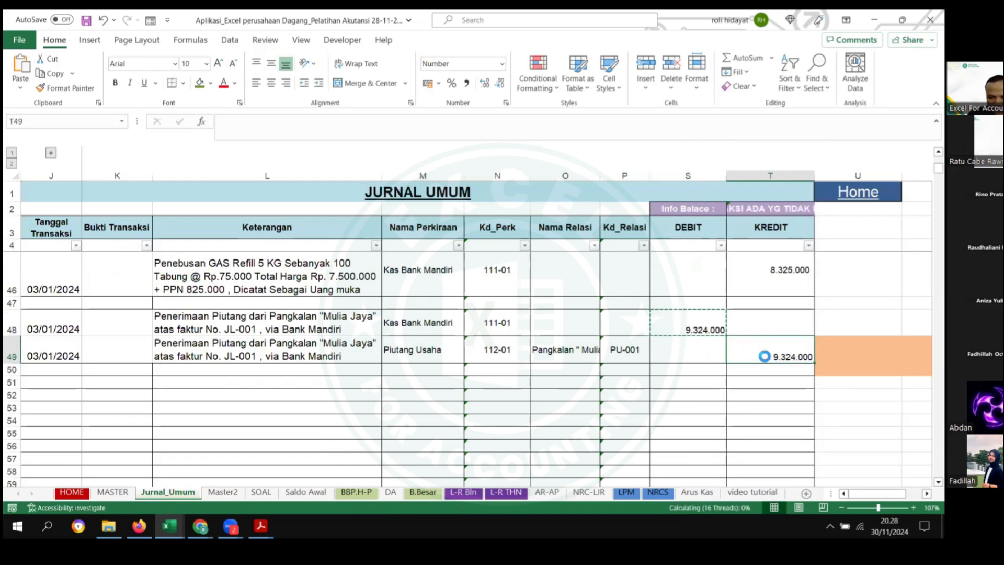
Step: Mark the Mulia Jaya receivable receipt in row 15 of the SOAL sheet as OK by copying E14 into E15
{"action": "left_click", "coordinate": [252, 370]}
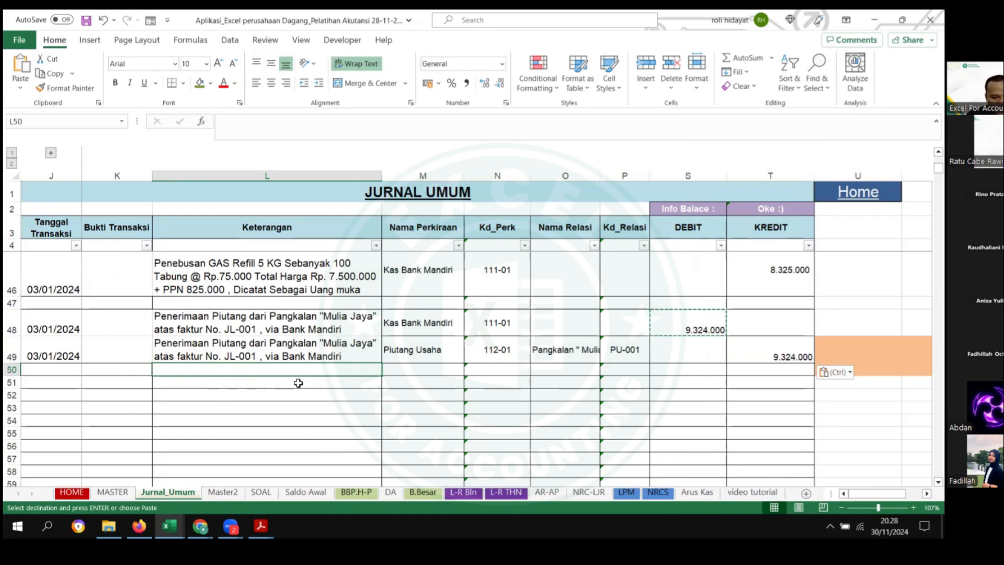
{"action": "left_click", "coordinate": [222, 493]}
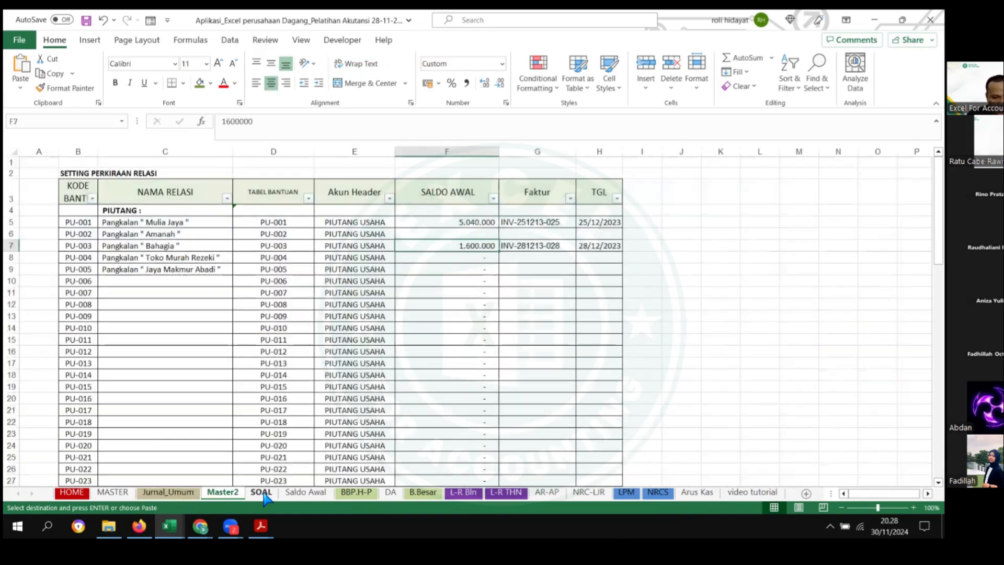
{"action": "left_click", "coordinate": [642, 288]}
{"action": "key", "text": "ctrl+c"}
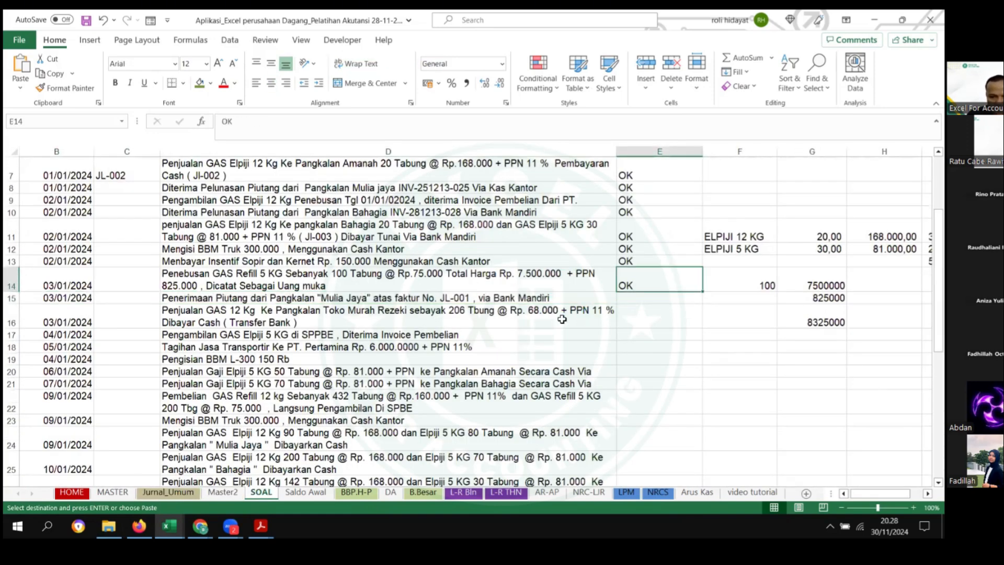
{"action": "key", "text": "Down"}
{"action": "key", "text": "ctrl+v"}
Step: Copy the Toko Murah Rezeki sale in B16:D16 of SOAL into rows 51, 52 and 53 of Jurnal_Umum, starting in column J
{"action": "left_click_drag", "start_coordinate": [80, 326], "coordinate": [366, 322]}
{"action": "key", "text": "ctrl+c"}
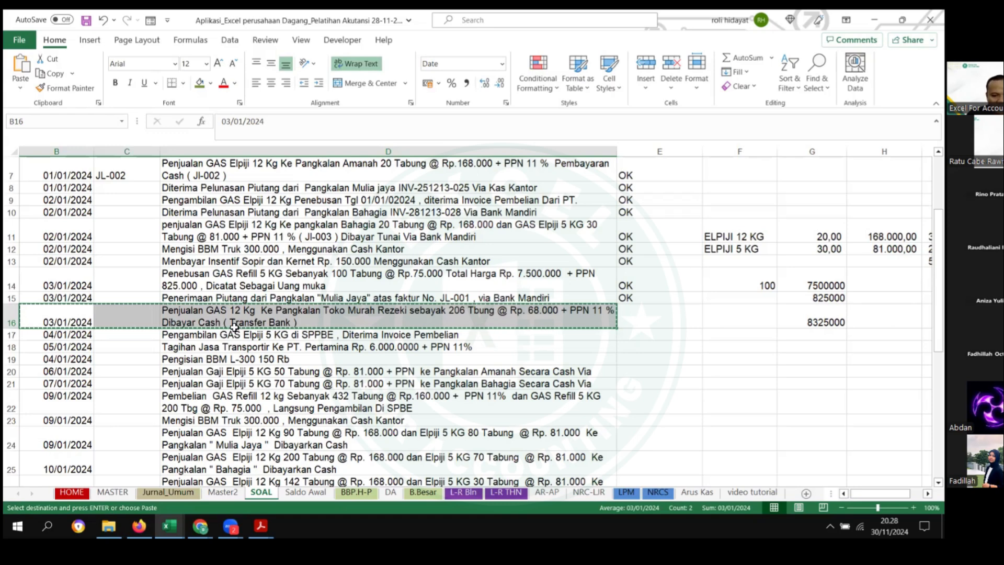
{"action": "left_click", "coordinate": [166, 493]}
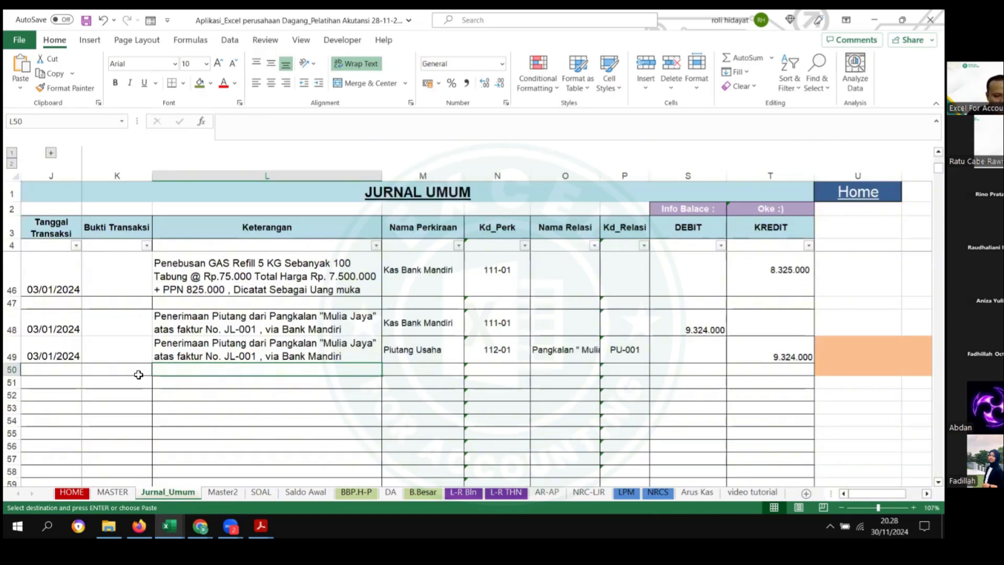
{"action": "scroll", "coordinate": [115, 356], "scroll_direction": "down", "scroll_amount": 3}
{"action": "scroll", "coordinate": [96, 337], "scroll_direction": "up", "scroll_amount": 1}
{"action": "left_click", "coordinate": [58, 312]}
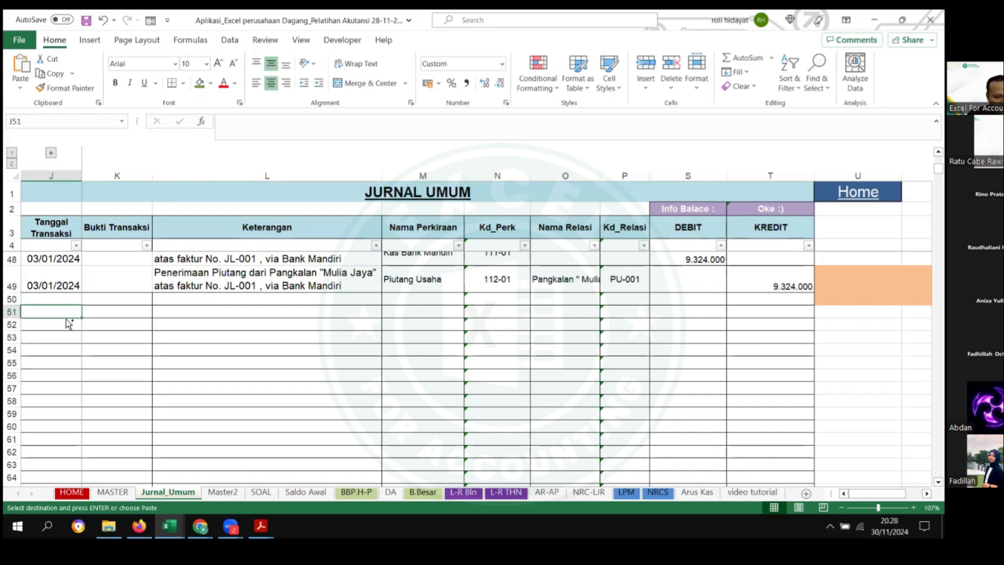
{"action": "key", "text": "ctrl+v"}
{"action": "left_click", "coordinate": [36, 370]}
{"action": "key", "text": "ctrl+v"}
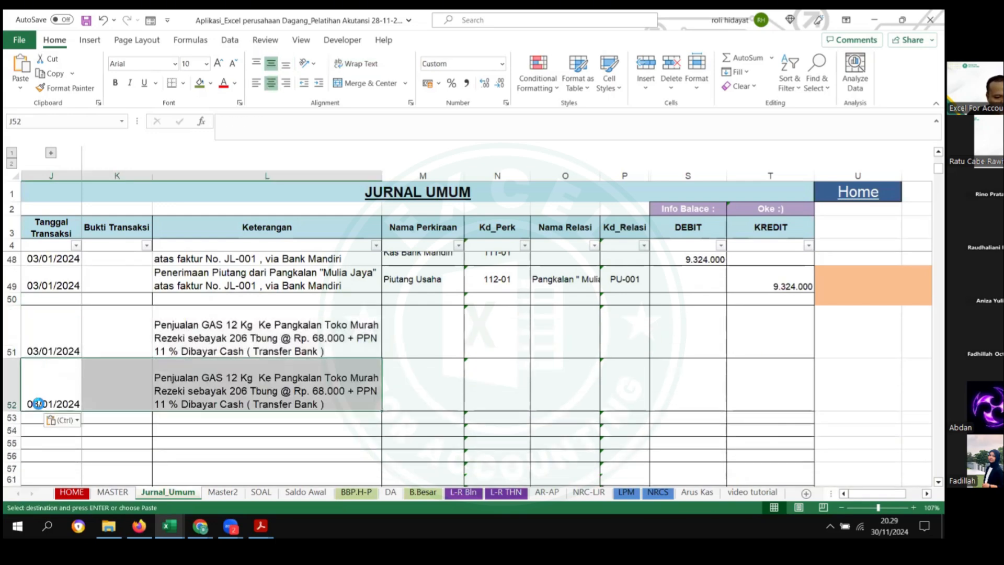
{"action": "key", "text": "ctrl+v"}
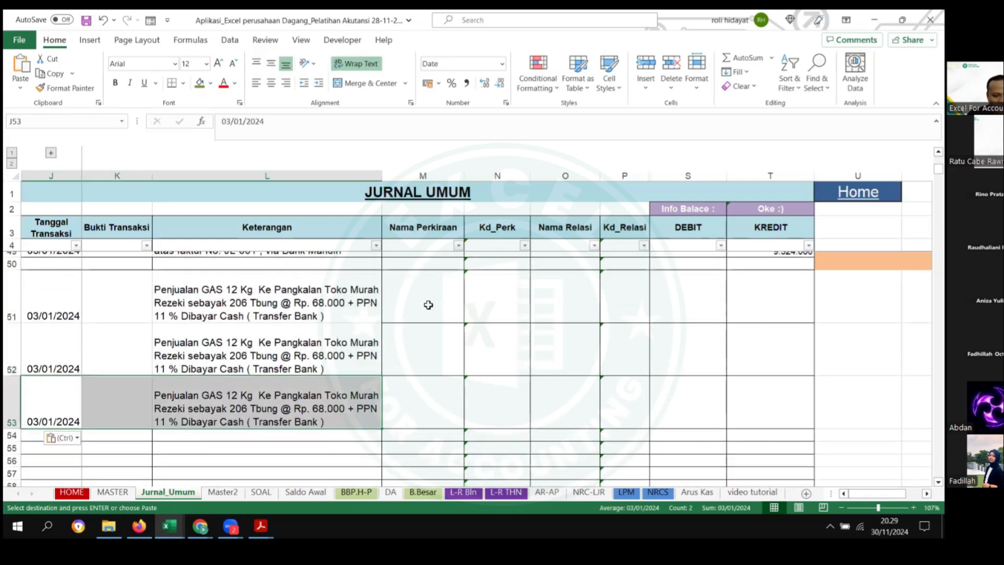
Step: Copy the accounts Kas Bank Mandiri, Penjualan and PPN Keluaran from the JL-003 sale in M32:M34 into M51:M53
{"action": "scroll", "coordinate": [439, 301], "scroll_direction": "up", "scroll_amount": 3}
{"action": "scroll", "coordinate": [439, 300], "scroll_direction": "up", "scroll_amount": 2}
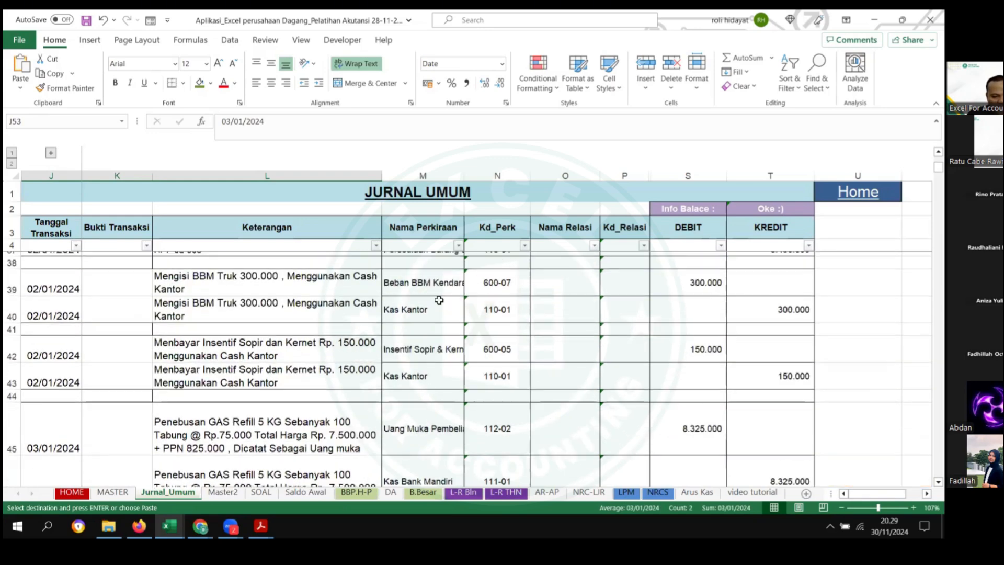
{"action": "scroll", "coordinate": [439, 317], "scroll_direction": "down", "scroll_amount": 3}
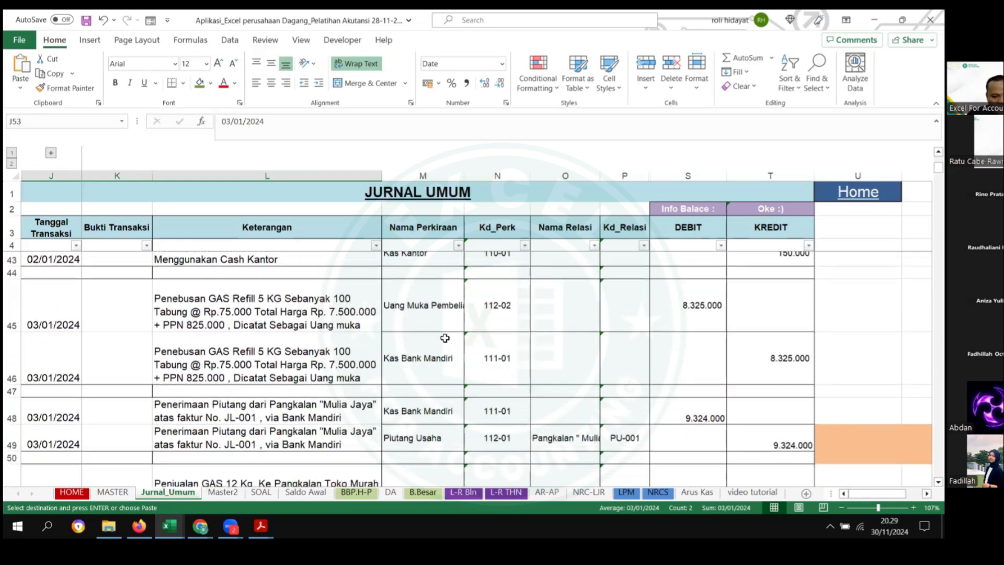
{"action": "scroll", "coordinate": [446, 338], "scroll_direction": "up", "scroll_amount": 5}
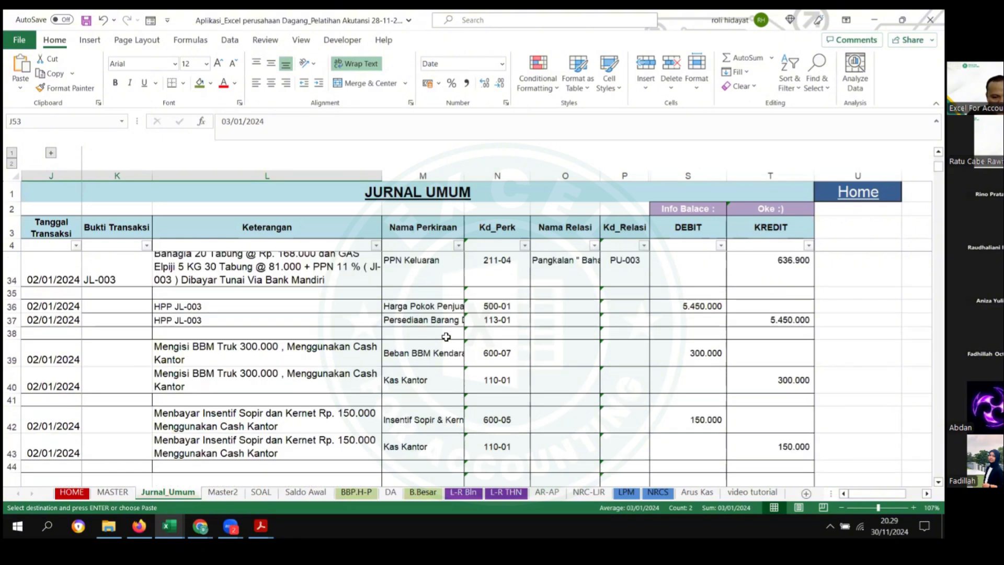
{"action": "scroll", "coordinate": [446, 337], "scroll_direction": "up", "scroll_amount": 1}
{"action": "scroll", "coordinate": [446, 337], "scroll_direction": "down", "scroll_amount": 2}
{"action": "scroll", "coordinate": [446, 337], "scroll_direction": "up", "scroll_amount": 2}
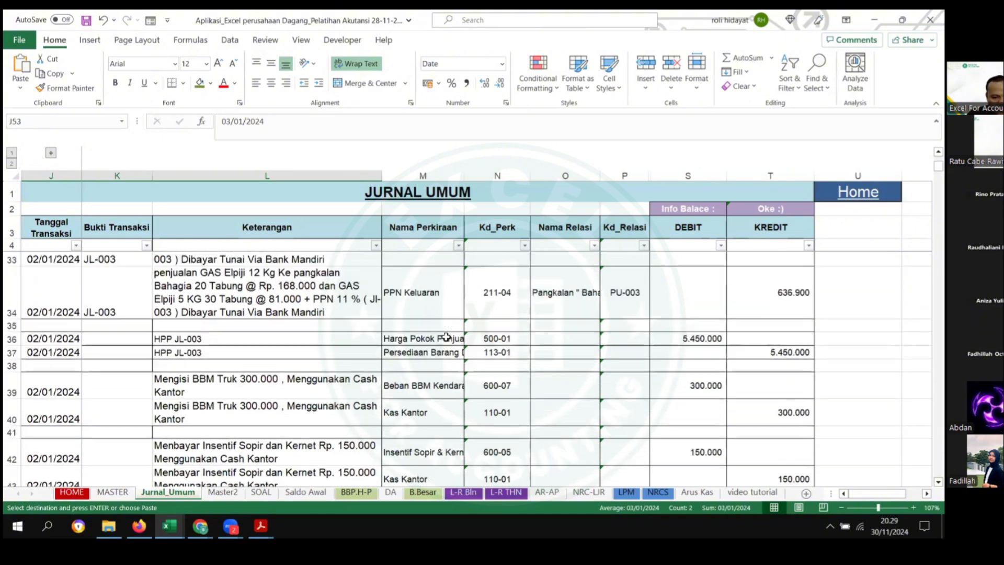
{"action": "scroll", "coordinate": [446, 338], "scroll_direction": "up", "scroll_amount": 1}
{"action": "left_click_drag", "start_coordinate": [439, 298], "coordinate": [442, 376]}
{"action": "key", "text": "ctrl+c"}
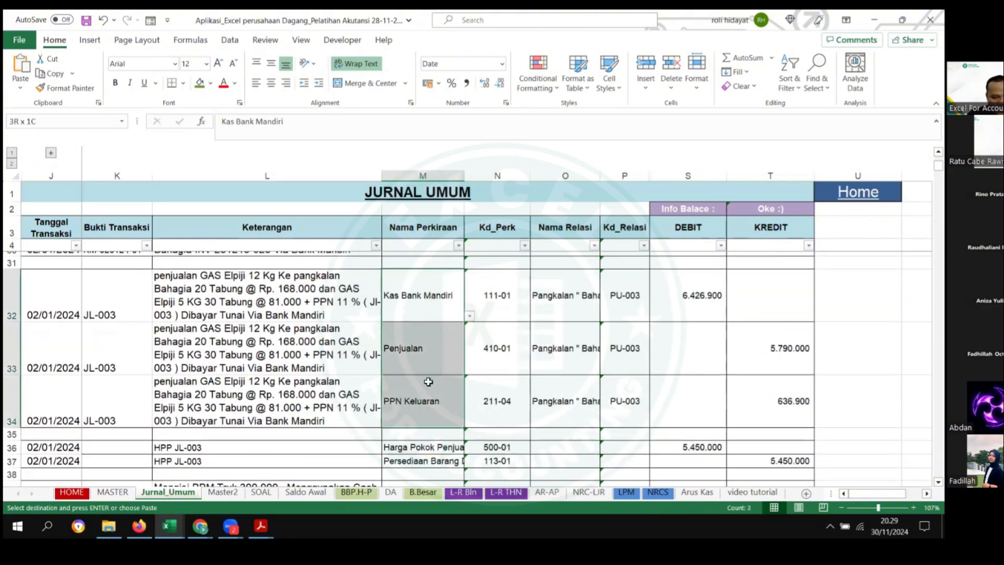
{"action": "scroll", "coordinate": [425, 366], "scroll_direction": "down", "scroll_amount": 7}
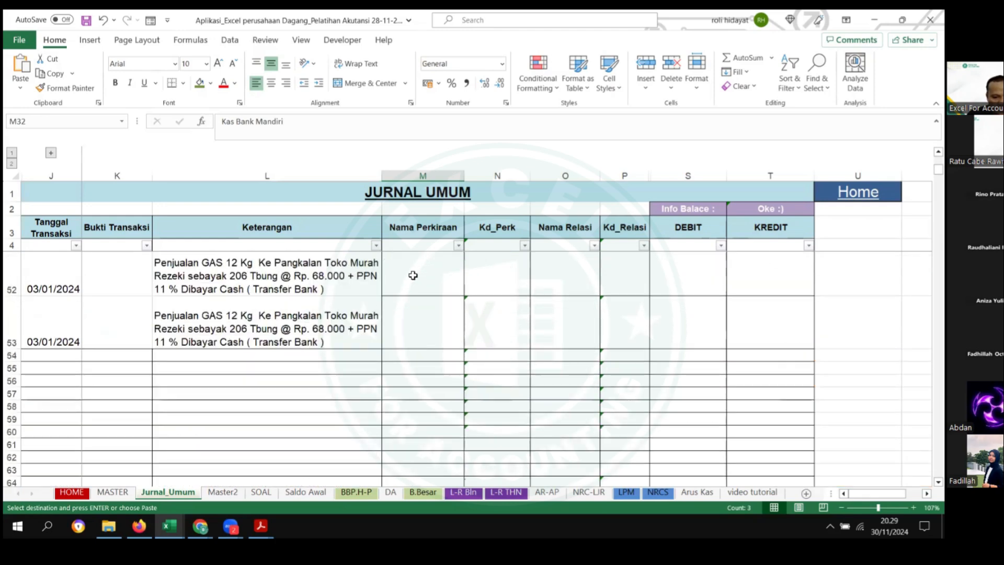
{"action": "scroll", "coordinate": [413, 283], "scroll_direction": "up", "scroll_amount": 1}
{"action": "left_click", "coordinate": [414, 298]}
{"action": "key", "text": "ctrl+v"}
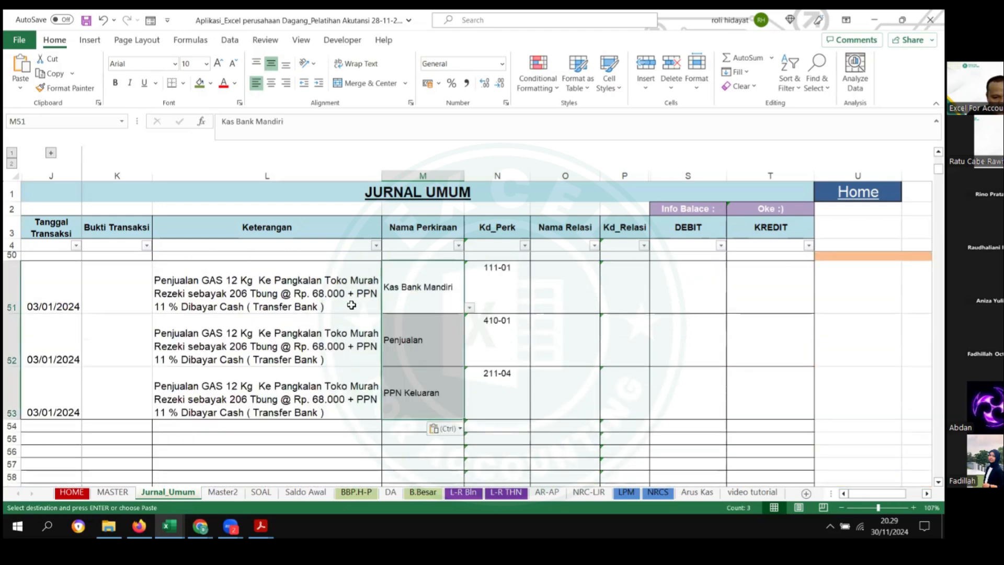
Step: Set the related party in O51 to Pangkalan "Toko Murah Rezeki" and copy it through O53
{"action": "left_click", "coordinate": [267, 291]}
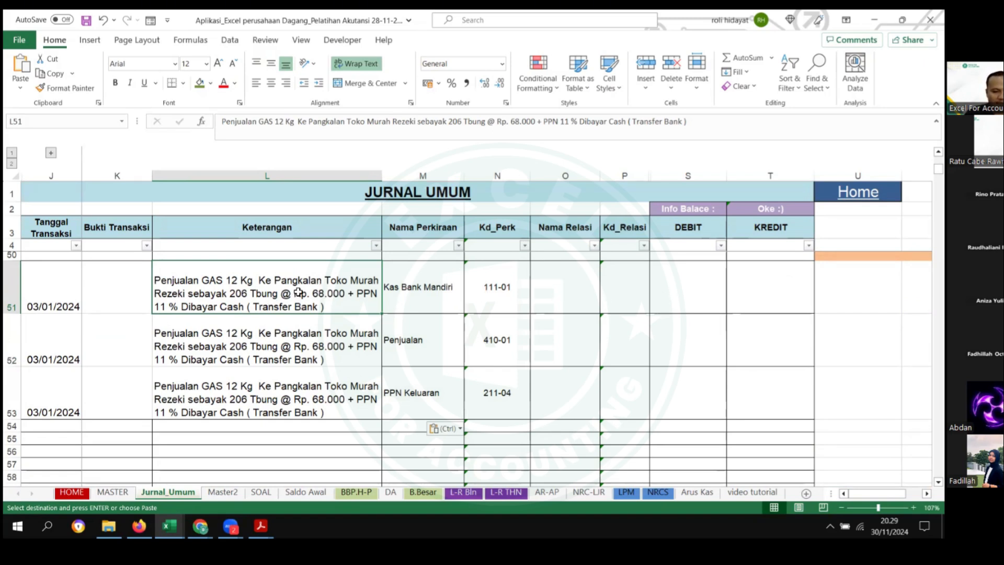
{"action": "left_click", "coordinate": [594, 296]}
{"action": "left_click", "coordinate": [605, 307]}
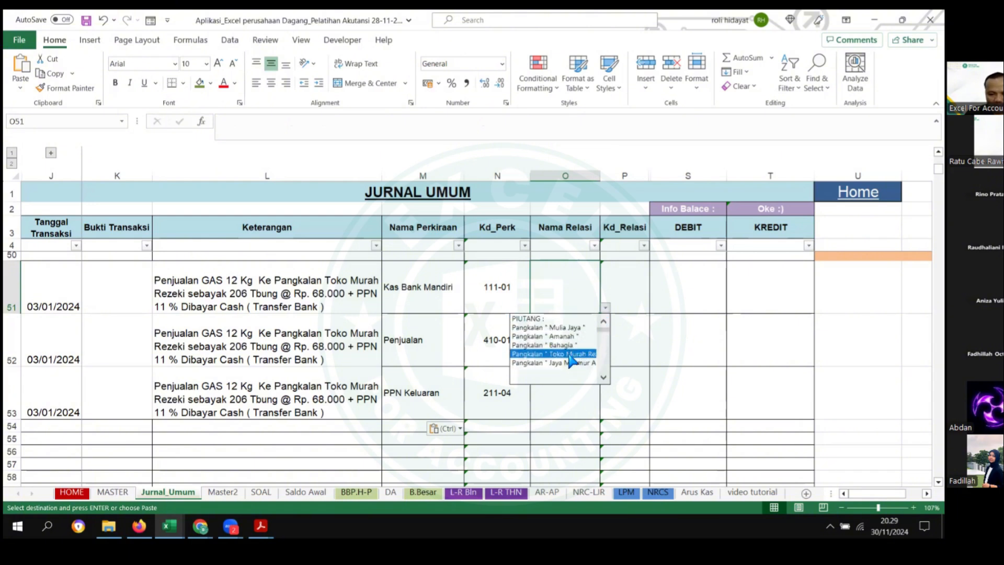
{"action": "left_click", "coordinate": [553, 354]}
{"action": "left_click", "coordinate": [567, 291]}
{"action": "key", "text": "ctrl+c"}
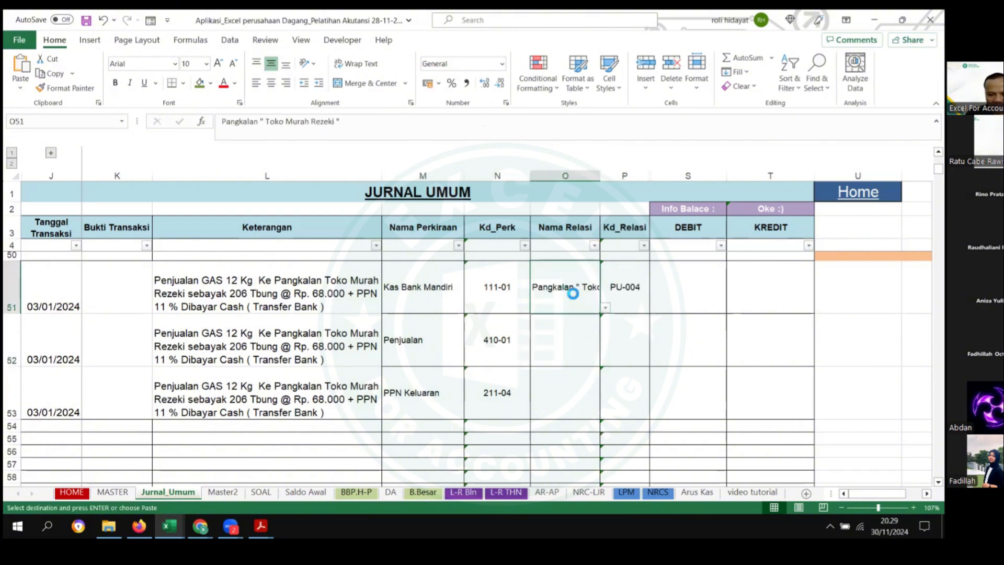
{"action": "left_click_drag", "start_coordinate": [568, 290], "coordinate": [564, 383]}
{"action": "key", "text": "ctrl+v"}
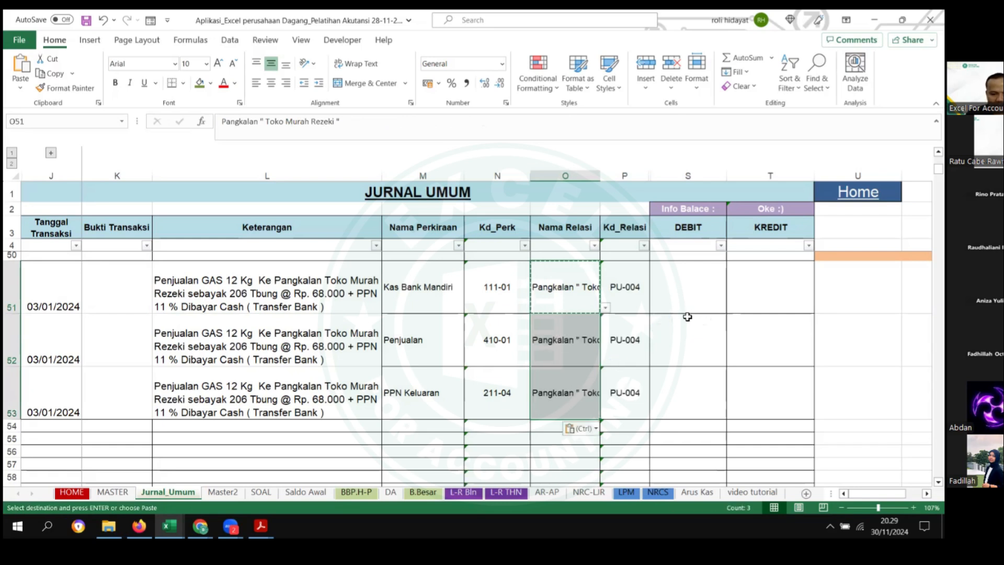
Step: Enter the formula =206*168000 as the Penjualan credit in T52
{"action": "left_click", "coordinate": [356, 349]}
{"action": "left_click", "coordinate": [763, 341]}
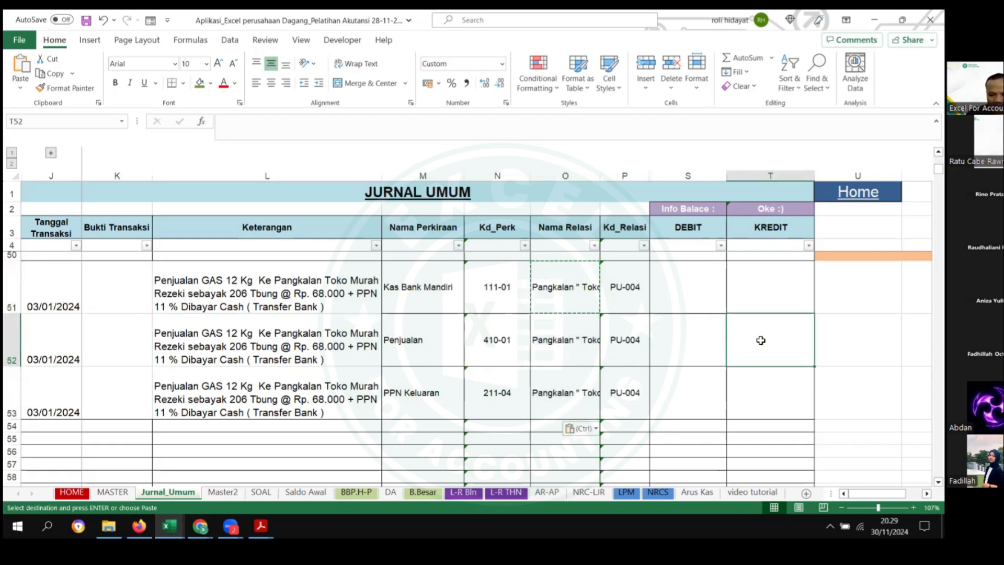
{"action": "double_click", "coordinate": [763, 340]}
{"action": "type", "text": "=206*168000"}
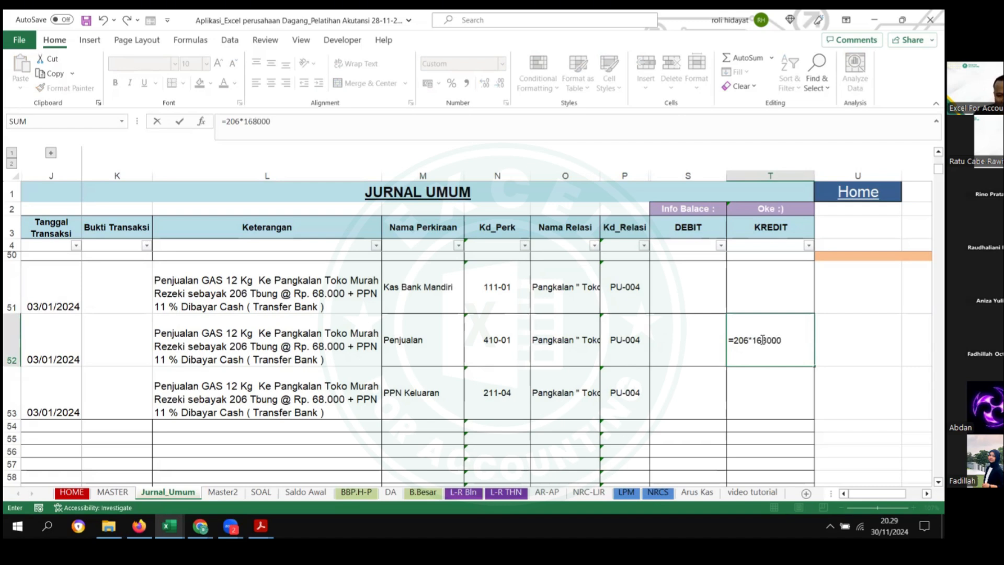
{"action": "key", "text": "Return"}
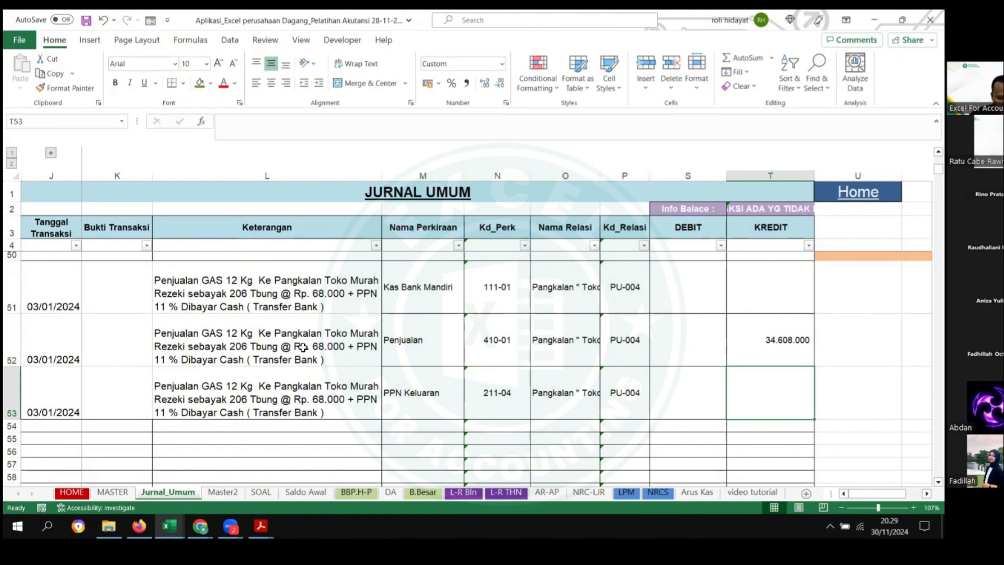
Step: Correct the unit price in the L52 description to Rp. 168.000 and copy the description into L51 and L53
{"action": "left_click", "coordinate": [313, 347]}
{"action": "double_click", "coordinate": [313, 347]}
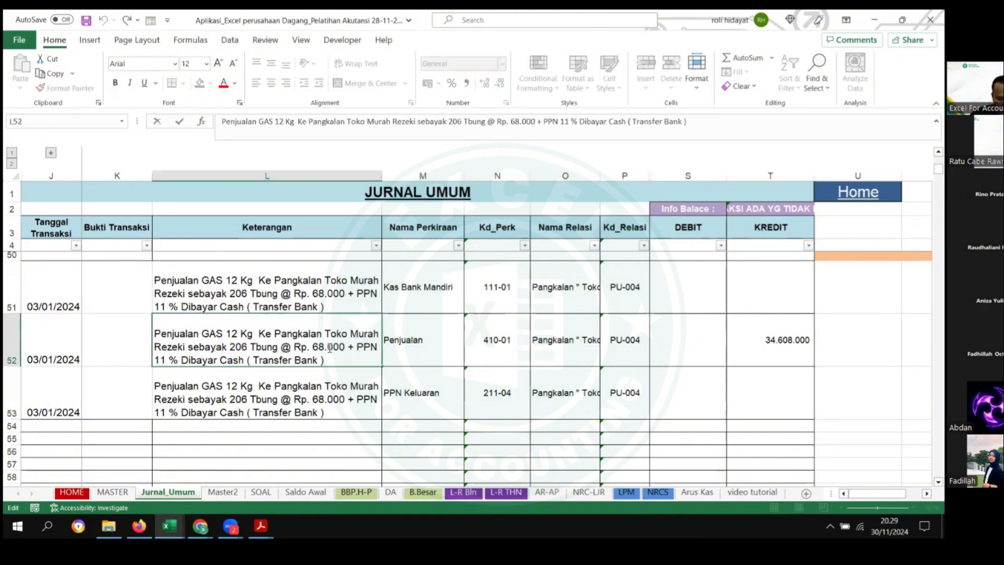
{"action": "type", "text": "1"}
{"action": "key", "text": "Return"}
{"action": "left_click", "coordinate": [310, 358]}
{"action": "key", "text": "ctrl+c"}
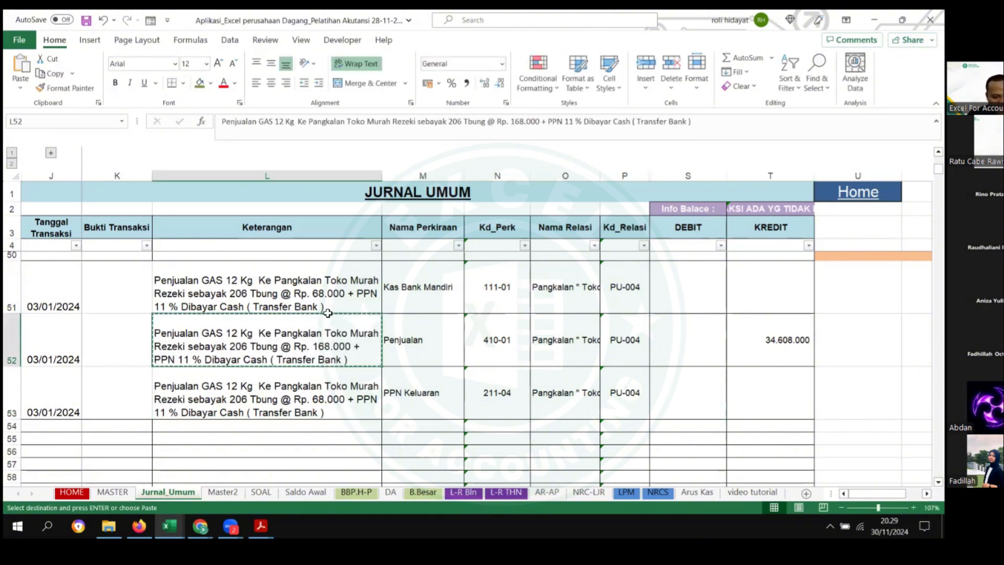
{"action": "key", "text": "Up"}
{"action": "key", "text": "ctrl+v"}
{"action": "left_click", "coordinate": [270, 401]}
{"action": "key", "text": "ctrl+v"}
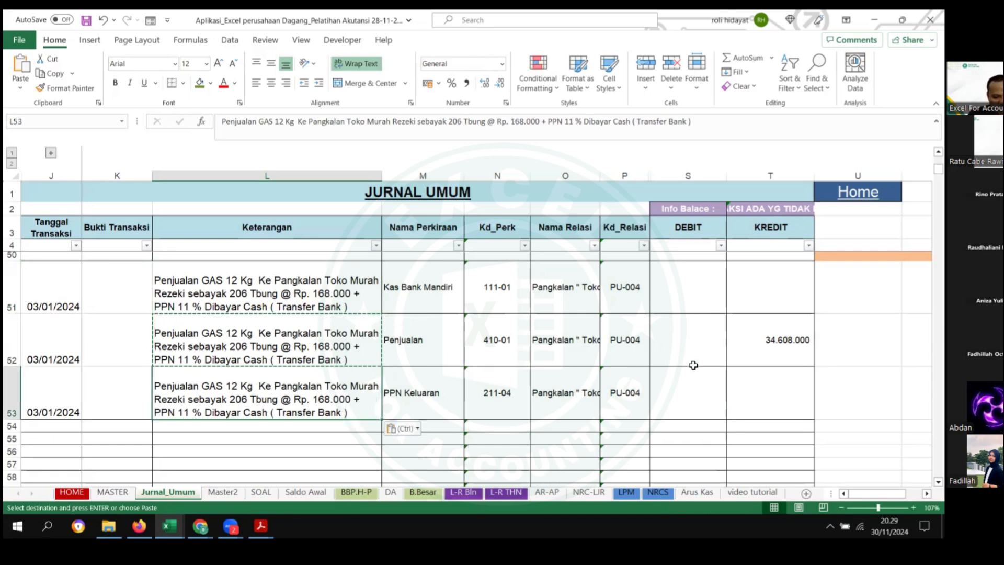
Step: Begin a formula for the PPN Keluaran credit in T53
{"action": "left_click", "coordinate": [764, 390]}
{"action": "type", "text": "="}
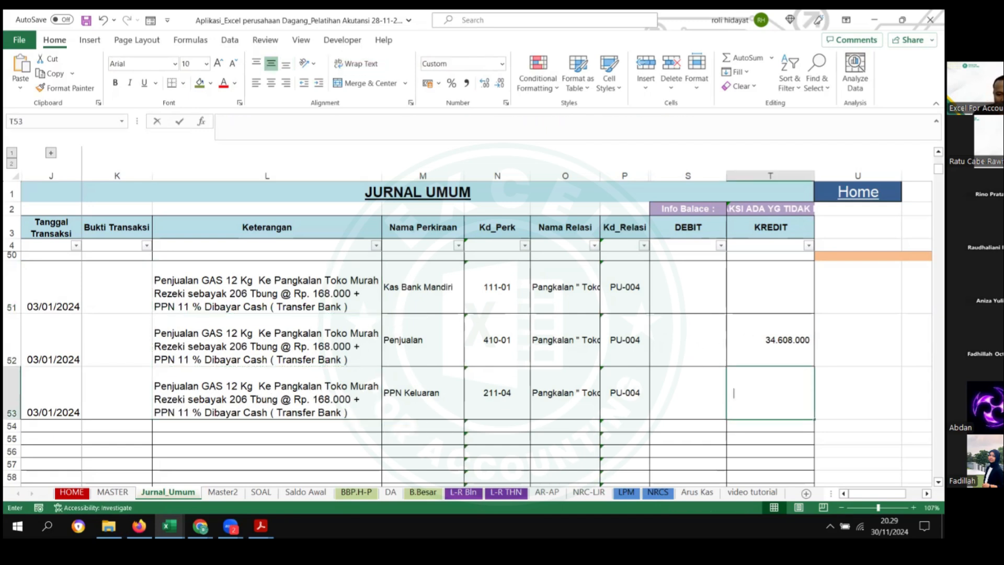
Step: Enter =T52*11% as the credit amount for the PPN Keluaran entry in cell T53
{"action": "key", "text": "Up"}
{"action": "type", "text": "*"}
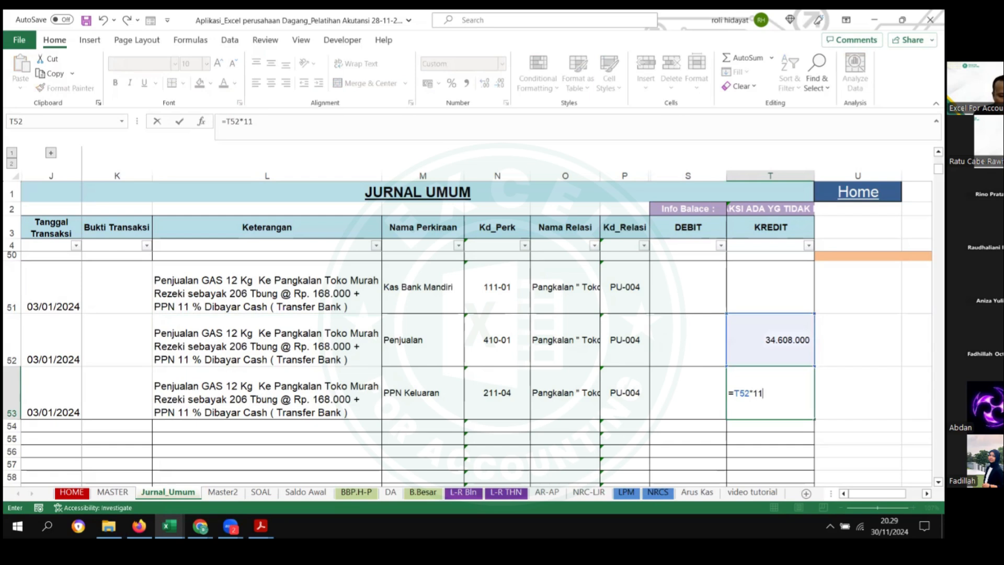
{"action": "type", "text": "11%"}
{"action": "key", "text": "Return"}
Step: Enter =T52+T53 as the debit amount for the Kas Bank Mandiri entry in cell S51
{"action": "left_click", "coordinate": [695, 307]}
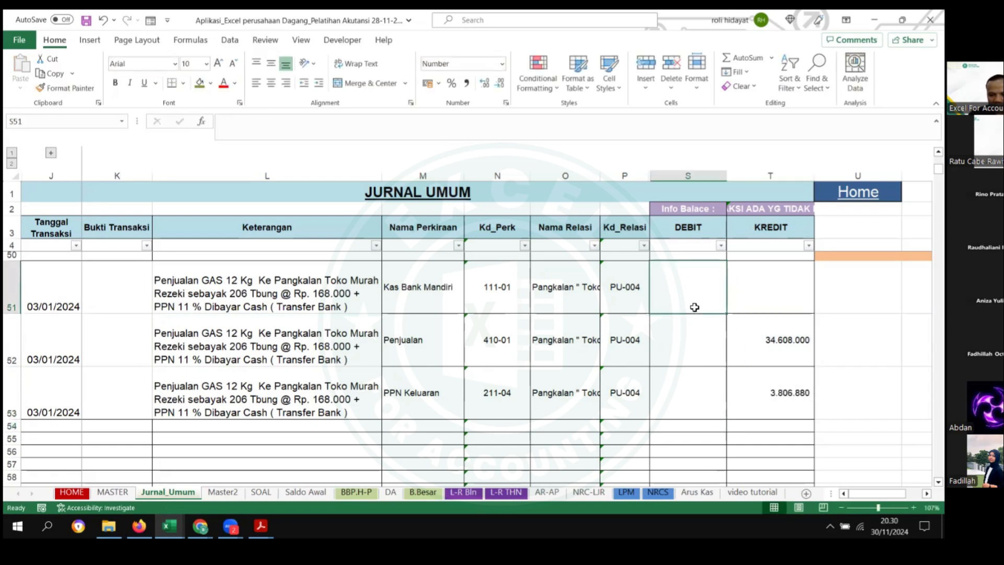
{"action": "type", "text": "="}
{"action": "left_click", "coordinate": [745, 341]}
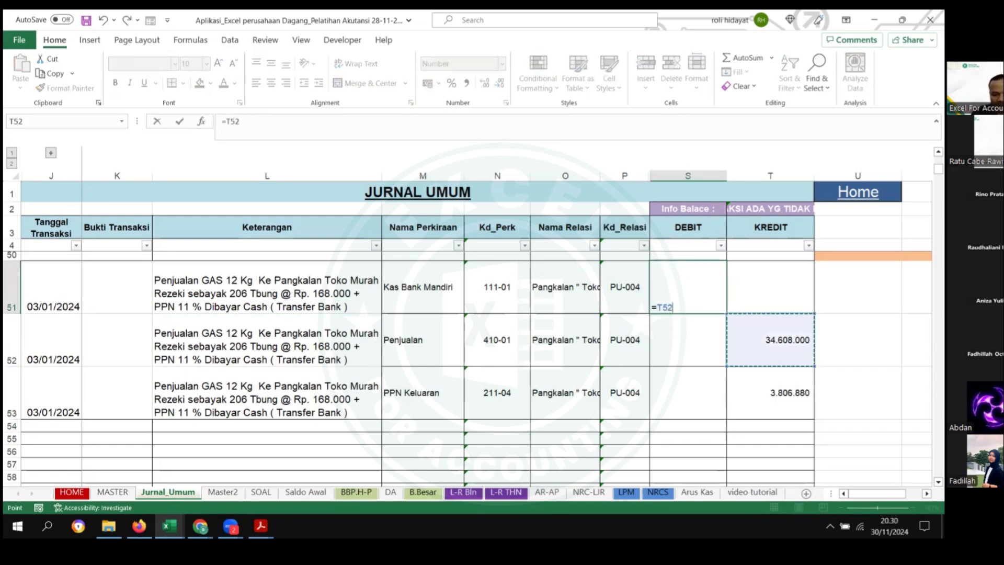
{"action": "type", "text": "+"}
{"action": "left_click", "coordinate": [738, 393]}
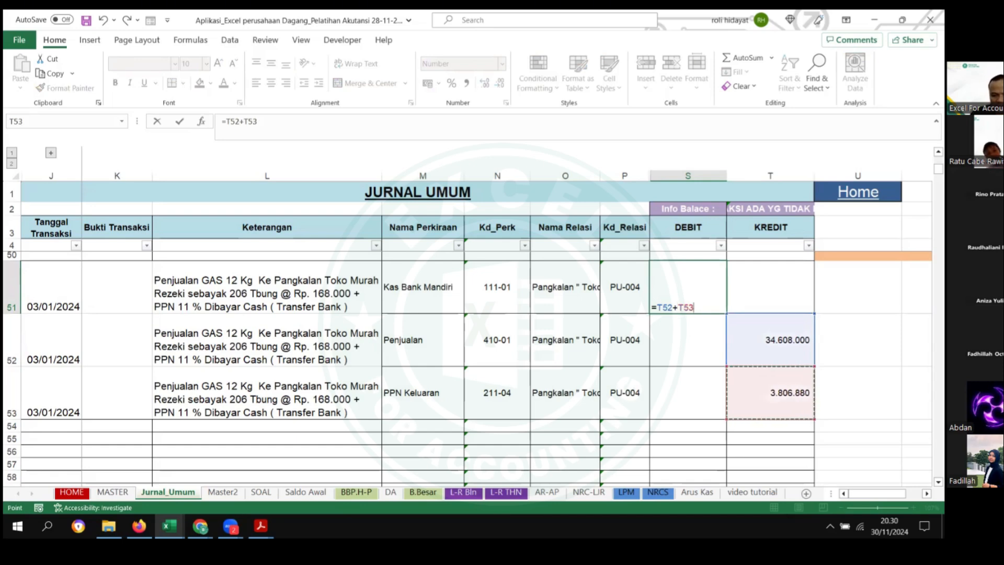
{"action": "key", "text": "Return"}
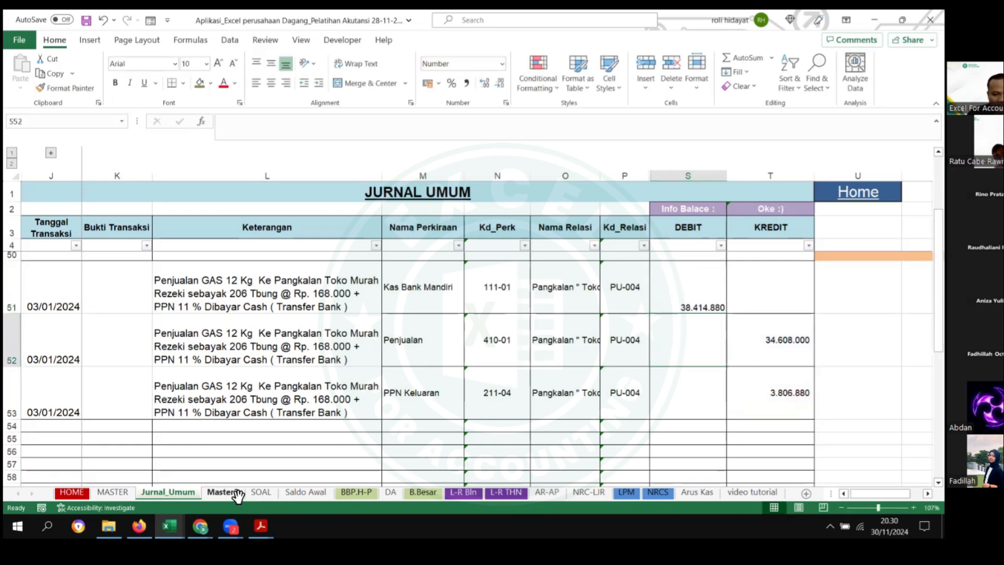
Step: Mark the Toko Murah Rezeki sale in row 16 of the SOAL sheet as OK
{"action": "left_click", "coordinate": [225, 493]}
{"action": "left_click", "coordinate": [257, 492]}
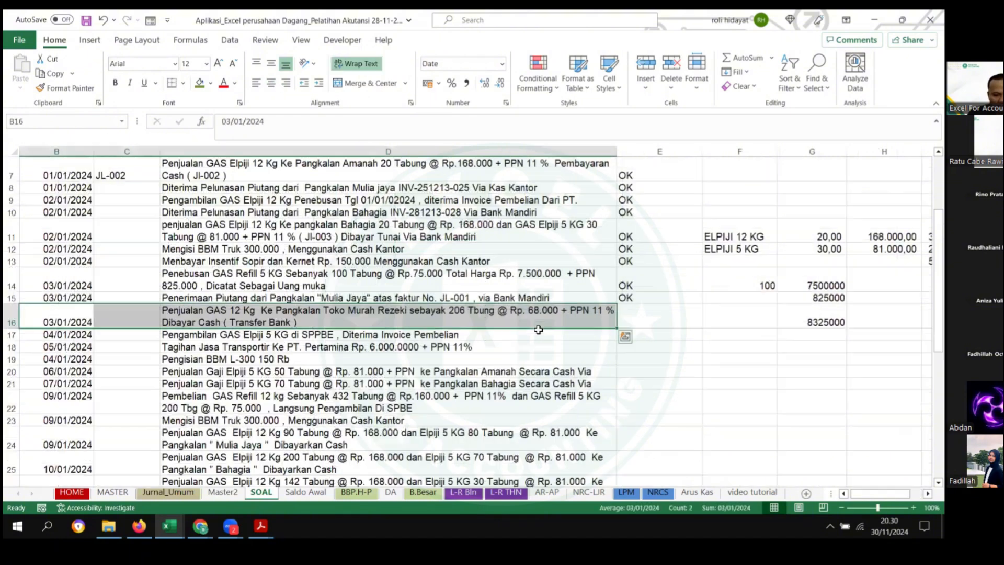
{"action": "left_click", "coordinate": [671, 313]}
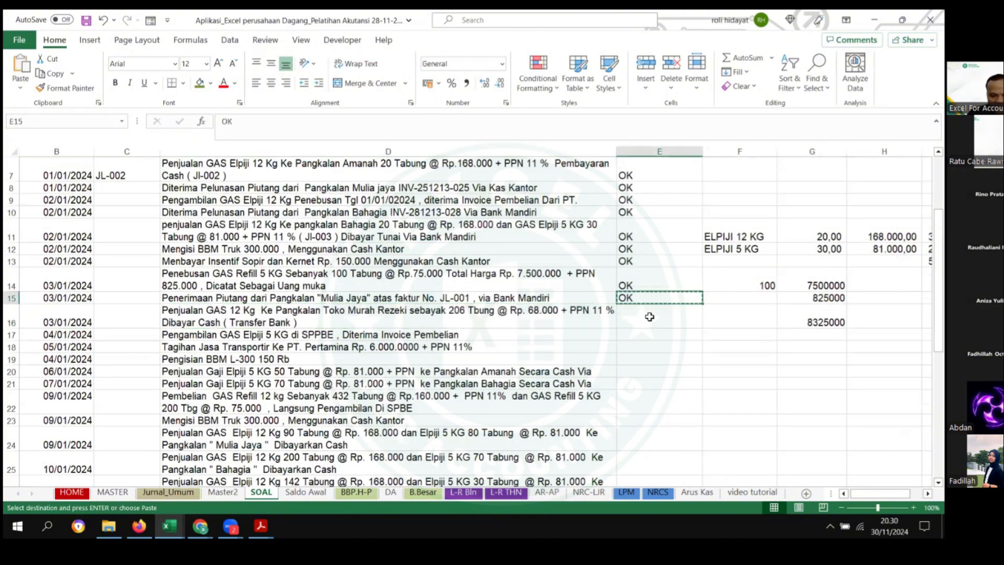
{"action": "type", "text": "OK"}
Step: Correct the unit price in the Toko Murah Rezeki sale description in cell D16 to Rp. 168.000
{"action": "left_click", "coordinate": [529, 310]}
{"action": "double_click", "coordinate": [530, 309]}
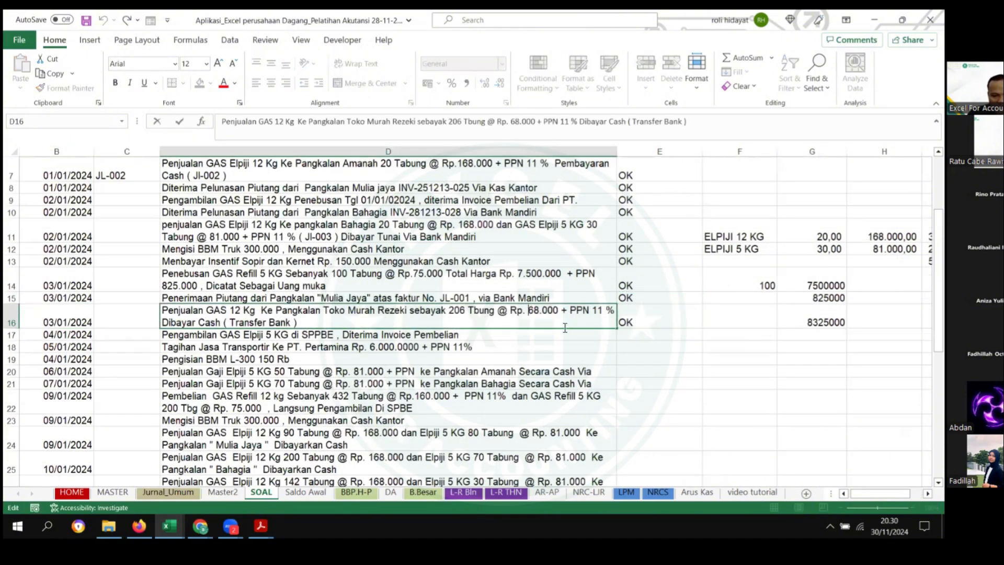
{"action": "type", "text": "1"}
{"action": "left_click", "coordinate": [540, 355]}
{"action": "left_click", "coordinate": [525, 312]}
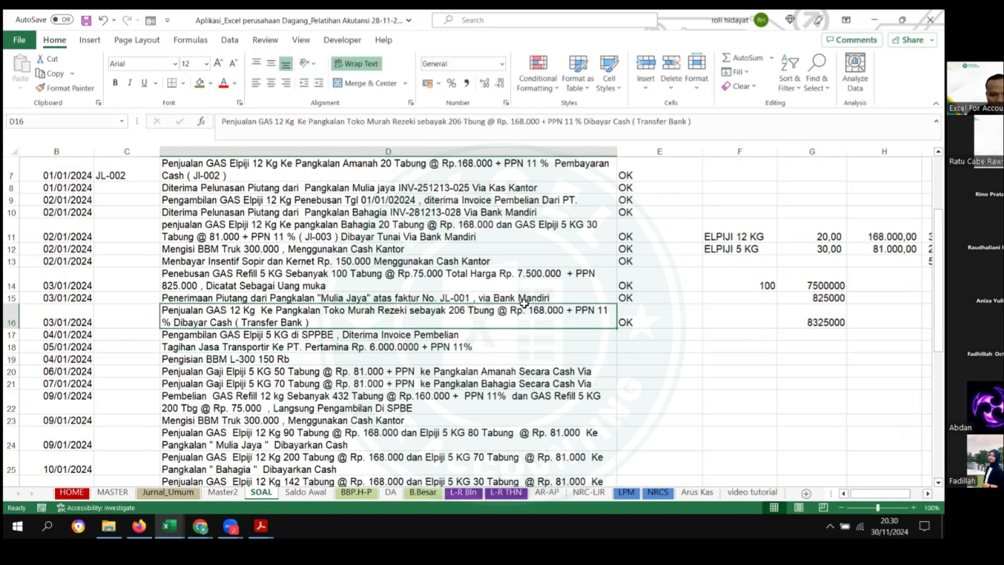
{"action": "scroll", "coordinate": [497, 293], "scroll_direction": "up", "scroll_amount": 2}
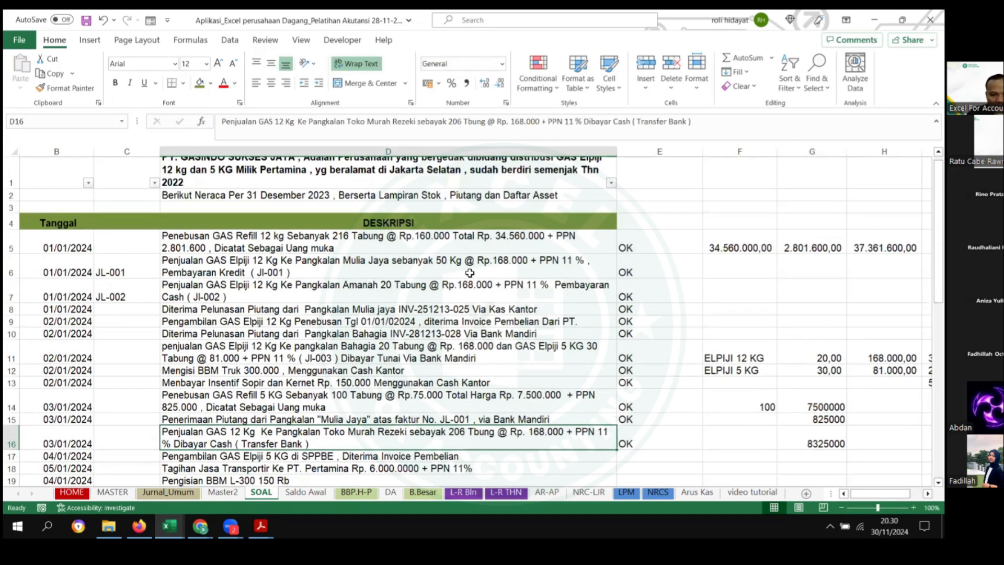
{"action": "left_click", "coordinate": [374, 250]}
{"action": "scroll", "coordinate": [372, 277], "scroll_direction": "down", "scroll_amount": 4}
{"action": "scroll", "coordinate": [369, 304], "scroll_direction": "up", "scroll_amount": 1}
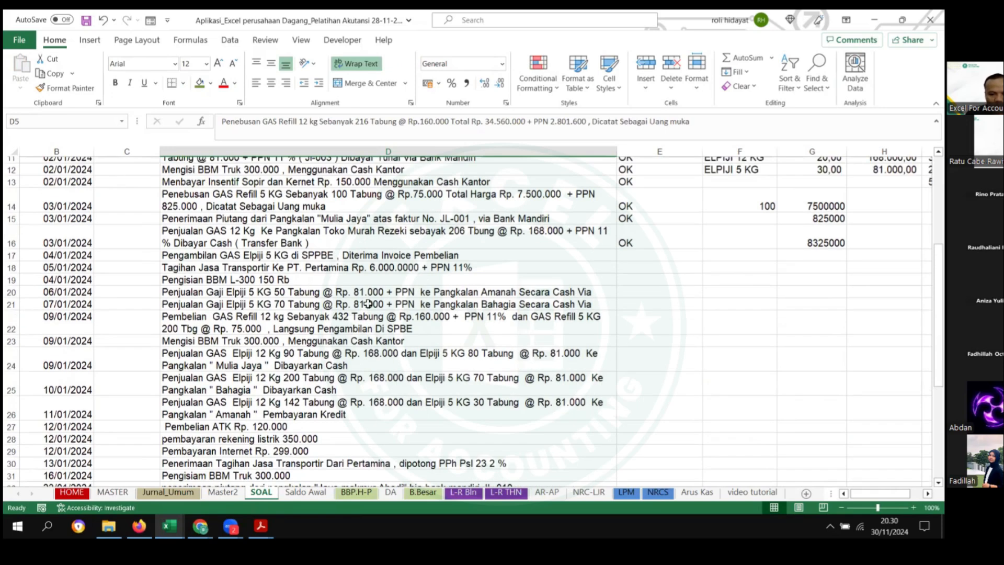
Step: Copy the two HPP JL-003 entries in rows 36 and 37 of Jurnal_Umum into rows 55 and 56
{"action": "left_click", "coordinate": [168, 492]}
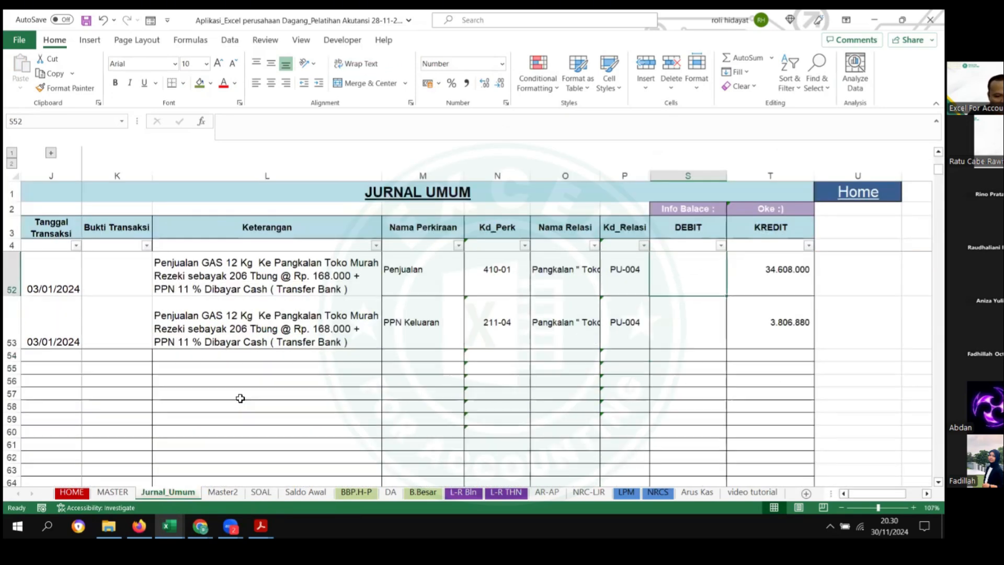
{"action": "scroll", "coordinate": [240, 398], "scroll_direction": "up", "scroll_amount": 3}
{"action": "scroll", "coordinate": [306, 327], "scroll_direction": "up", "scroll_amount": 1}
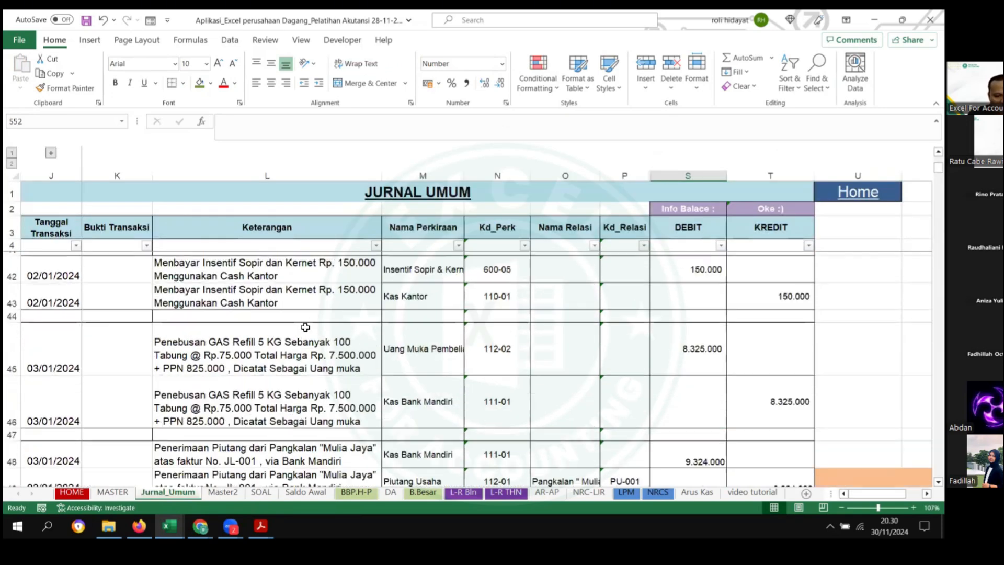
{"action": "scroll", "coordinate": [329, 319], "scroll_direction": "up", "scroll_amount": 2}
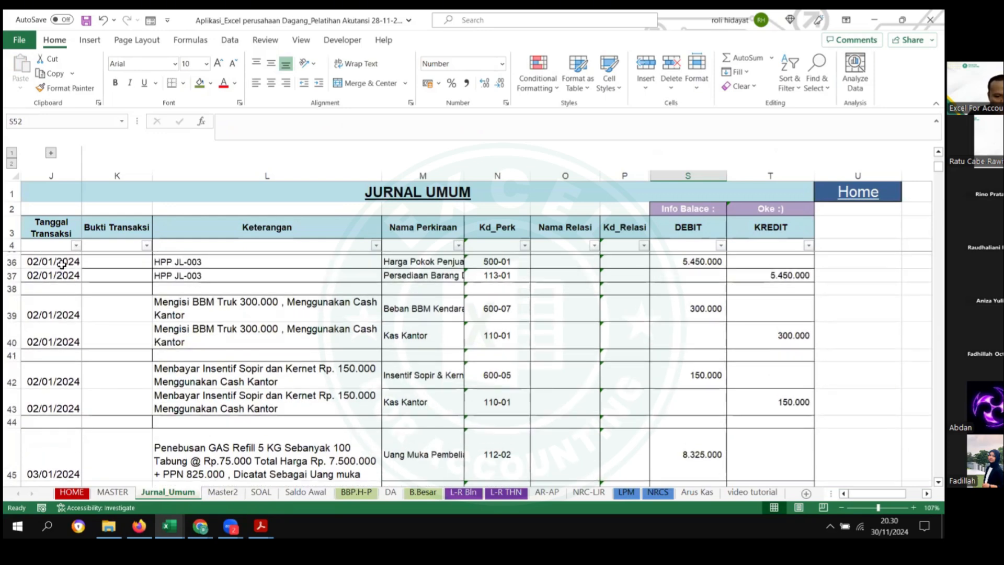
{"action": "left_click_drag", "start_coordinate": [62, 264], "coordinate": [742, 278]}
{"action": "key", "text": "ctrl+c"}
{"action": "scroll", "coordinate": [367, 366], "scroll_direction": "down", "scroll_amount": 5}
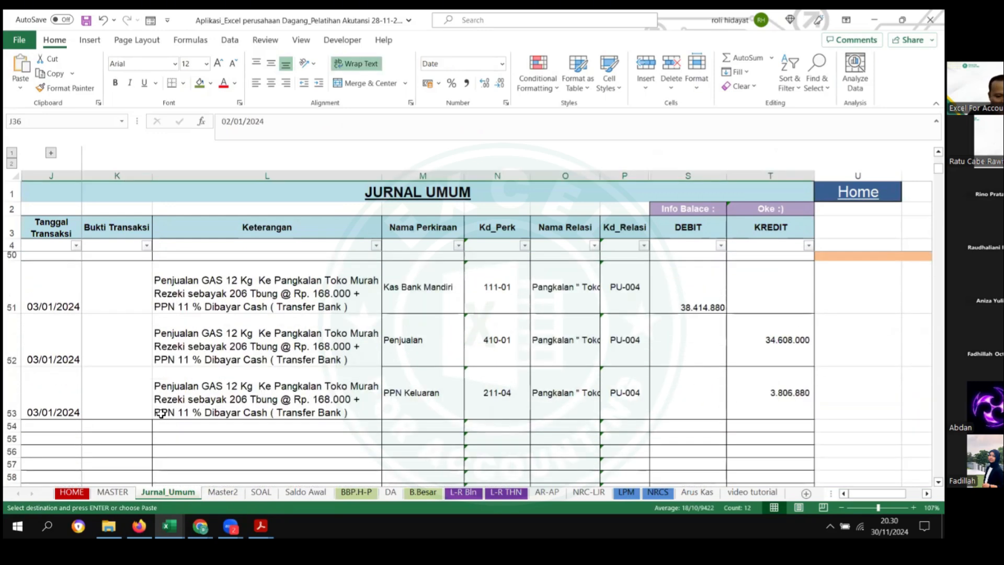
{"action": "scroll", "coordinate": [108, 400], "scroll_direction": "down", "scroll_amount": 1}
{"action": "left_click", "coordinate": [65, 405]}
{"action": "key", "text": "ctrl+v"}
{"action": "scroll", "coordinate": [289, 343], "scroll_direction": "down", "scroll_amount": 2}
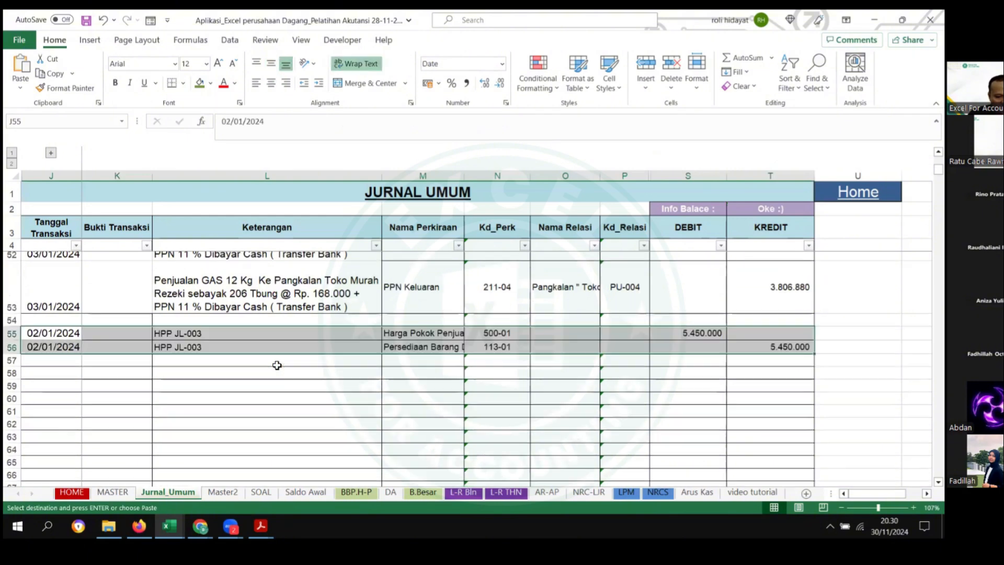
Step: Enter jl-004 as the Bukti Transaksi for all three Toko Murah Rezeki sale entries in rows 51 to 53
{"action": "scroll", "coordinate": [173, 335], "scroll_direction": "up", "scroll_amount": 2}
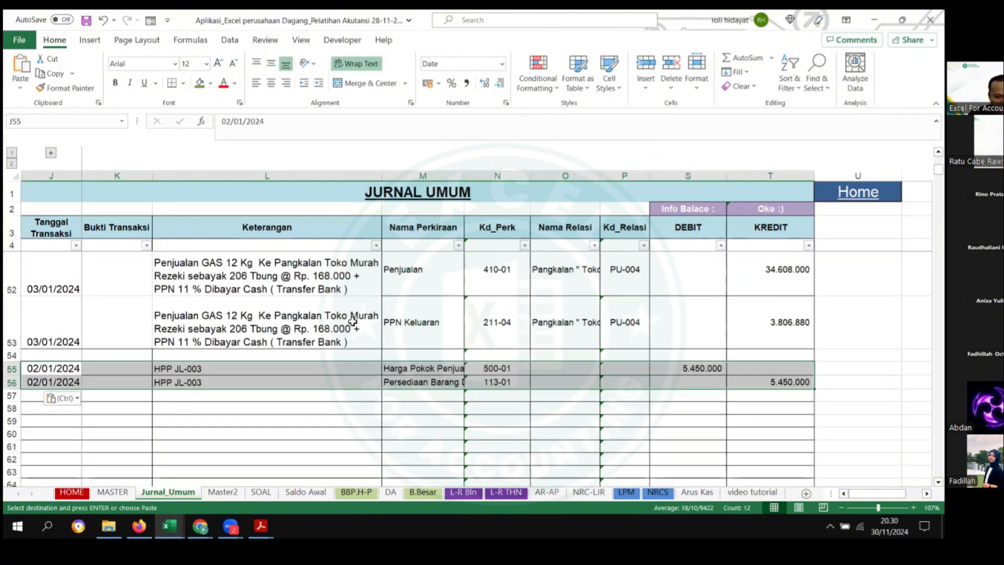
{"action": "scroll", "coordinate": [192, 300], "scroll_direction": "up", "scroll_amount": 1}
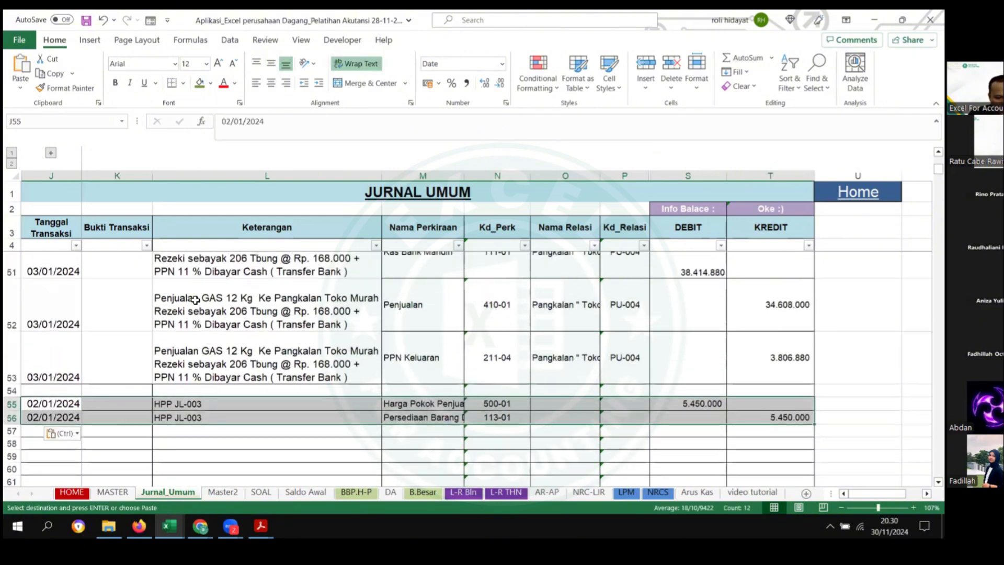
{"action": "scroll", "coordinate": [137, 267], "scroll_direction": "up", "scroll_amount": 1}
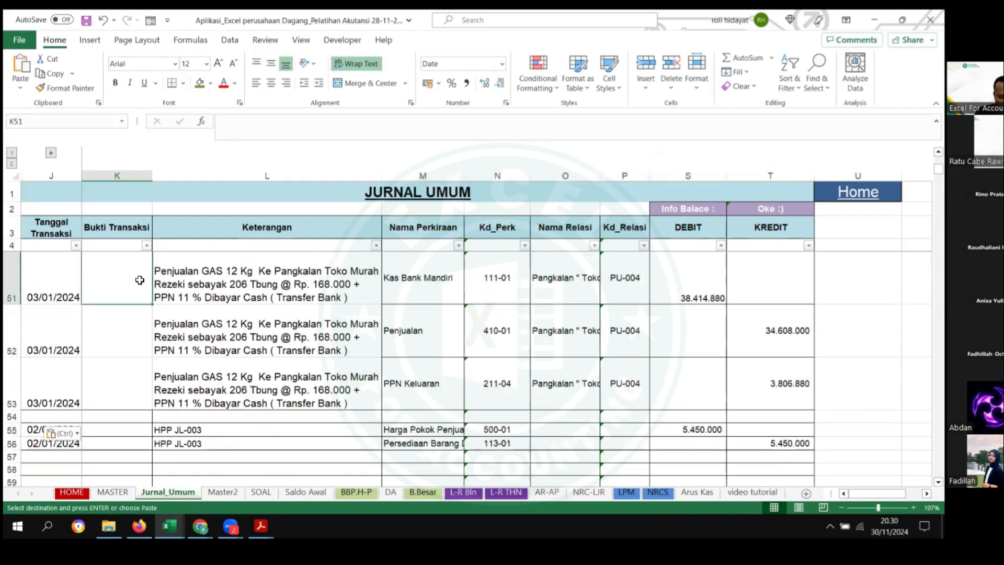
{"action": "left_click", "coordinate": [150, 283]}
{"action": "type", "text": "jl-004"}
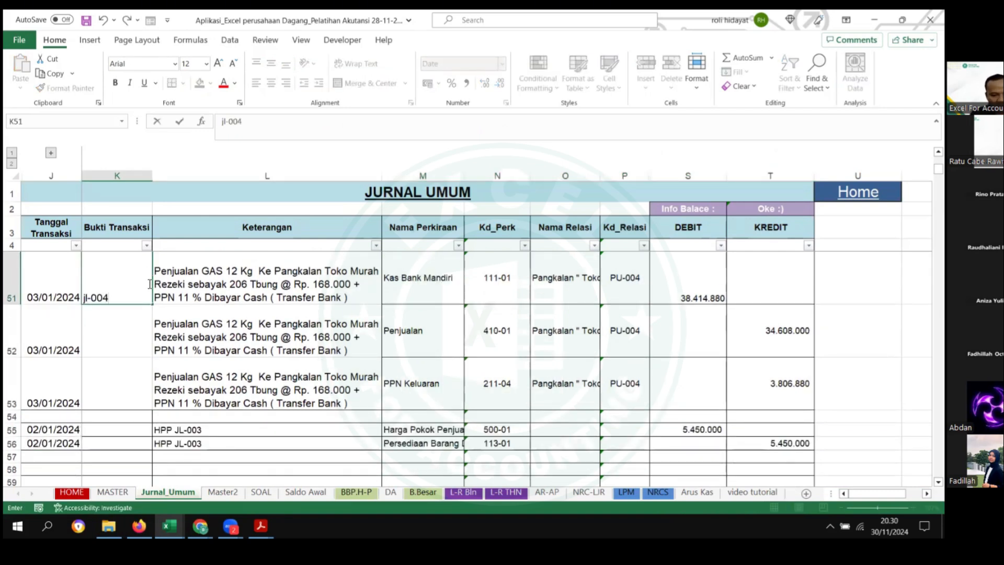
{"action": "key", "text": "Return"}
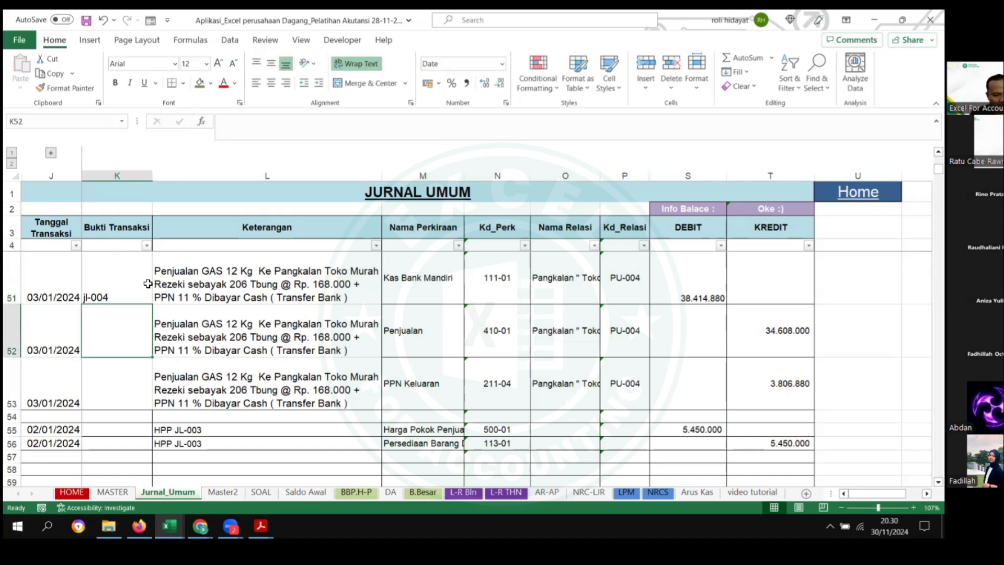
{"action": "left_click", "coordinate": [148, 284]}
{"action": "key", "text": "ctrl+c"}
{"action": "key", "text": "shift+Down"}
{"action": "key", "text": "shift+Down"}
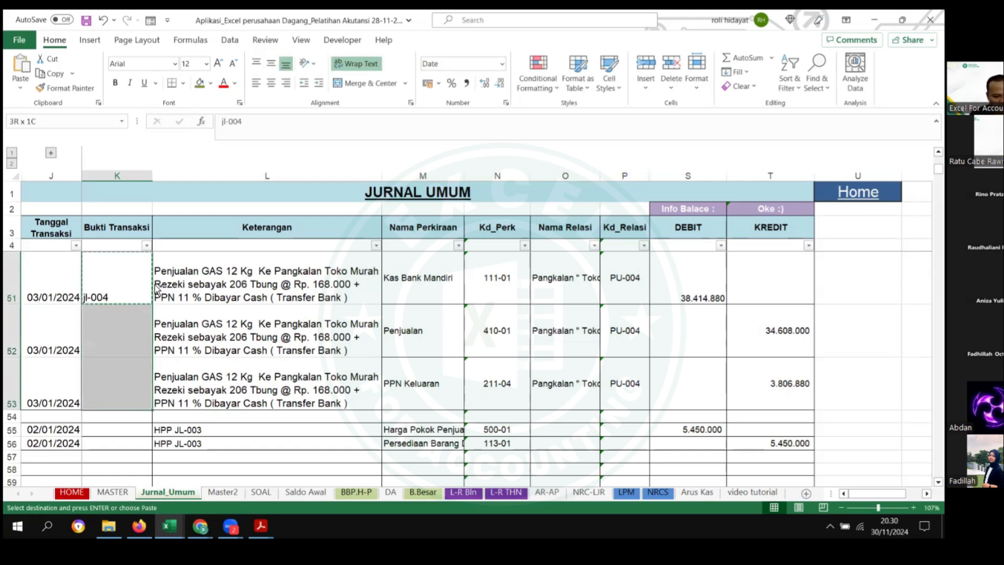
{"action": "key", "text": "ctrl+v"}
Step: Change the Keterangan of both copied HPP entries in rows 55 and 56 to HPP JL-004
{"action": "scroll", "coordinate": [219, 393], "scroll_direction": "down", "scroll_amount": 1}
{"action": "double_click", "coordinate": [219, 392]}
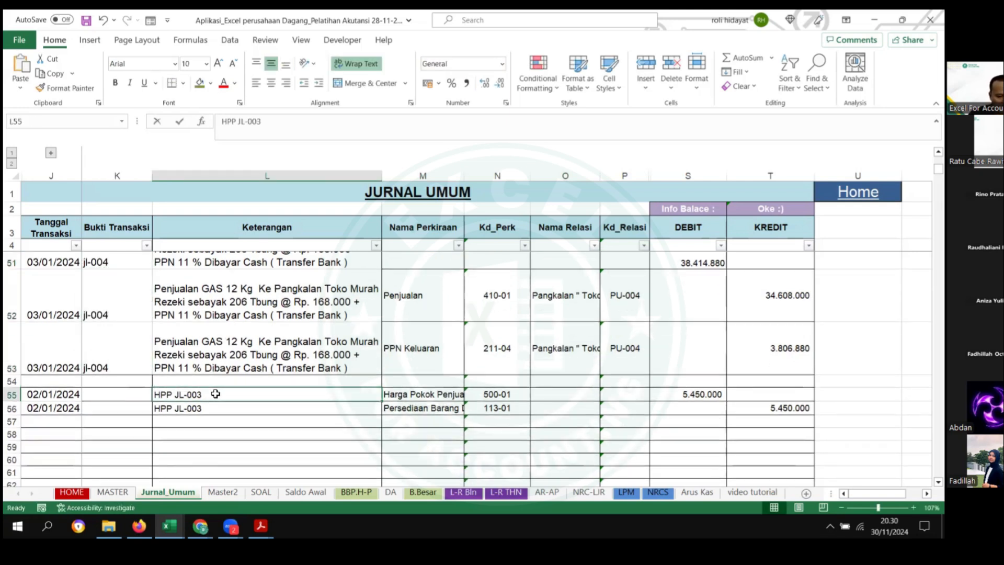
{"action": "type", "text": "4"}
{"action": "key", "text": "Return"}
{"action": "key", "text": "Up"}
{"action": "key", "text": "ctrl+c"}
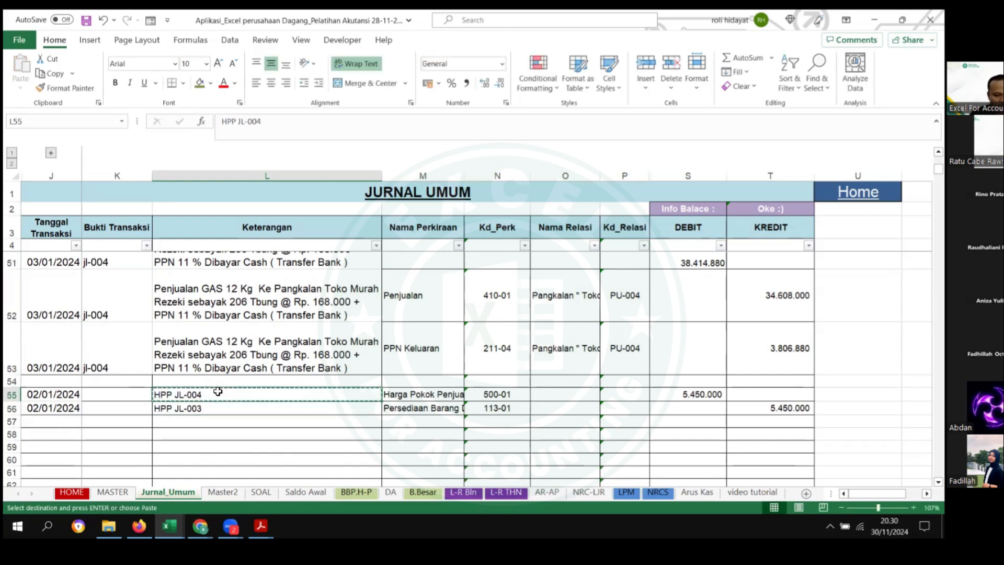
{"action": "key", "text": "Down"}
{"action": "key", "text": "ctrl+v"}
{"action": "scroll", "coordinate": [249, 417], "scroll_direction": "down", "scroll_amount": 2}
{"action": "scroll", "coordinate": [230, 359], "scroll_direction": "up", "scroll_amount": 2}
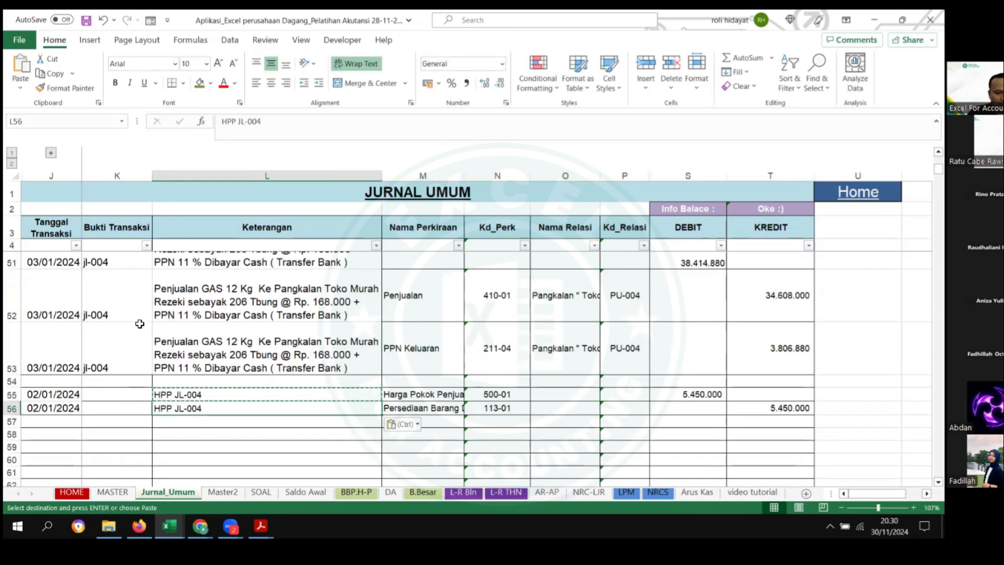
Step: Copy the date, voucher and description from J52:L52 into row 11 of the Transaksi sheet in the stok workbook
{"action": "left_click_drag", "start_coordinate": [51, 307], "coordinate": [263, 306]}
{"action": "key", "text": "ctrl+c"}
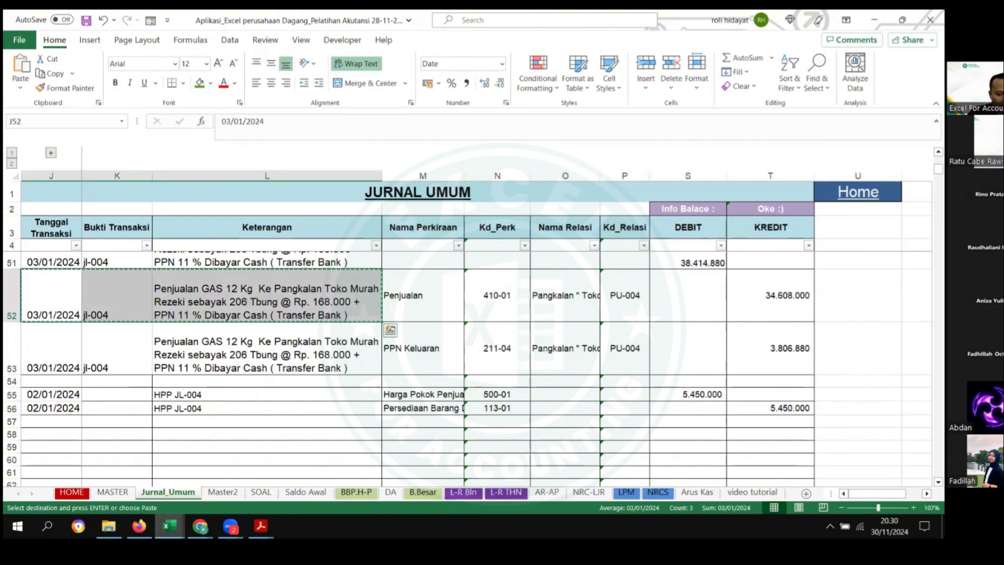
{"action": "left_click", "coordinate": [169, 525]}
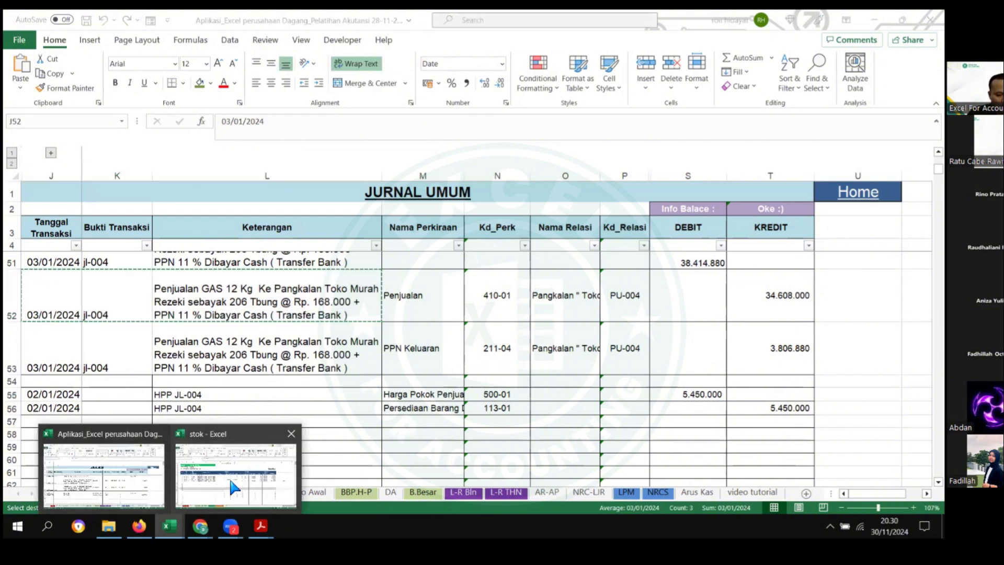
{"action": "left_click", "coordinate": [177, 503]}
{"action": "left_click", "coordinate": [176, 493]}
{"action": "scroll", "coordinate": [88, 356], "scroll_direction": "down", "scroll_amount": 1}
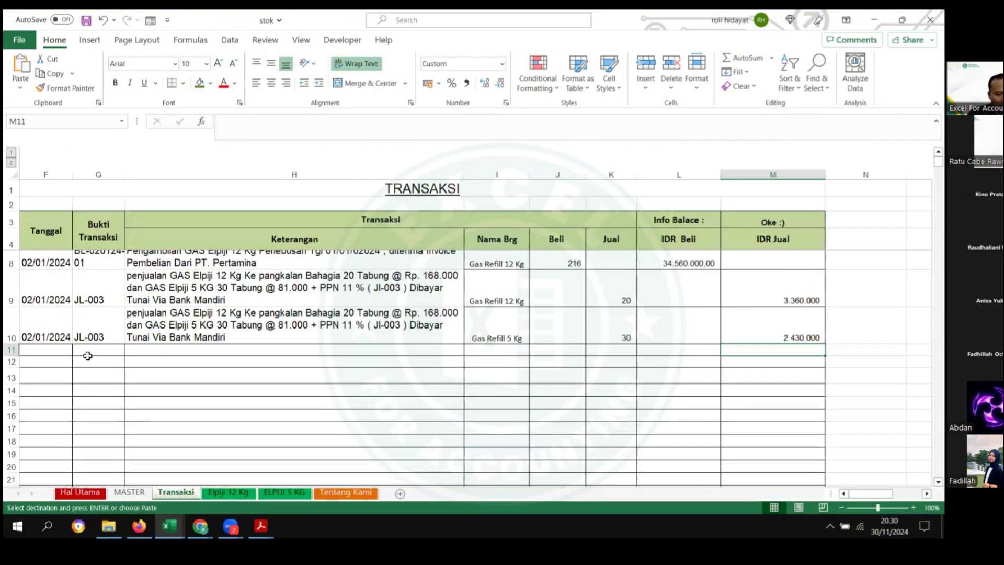
{"action": "left_click_drag", "start_coordinate": [58, 350], "coordinate": [303, 350]}
{"action": "key", "text": "ctrl+v"}
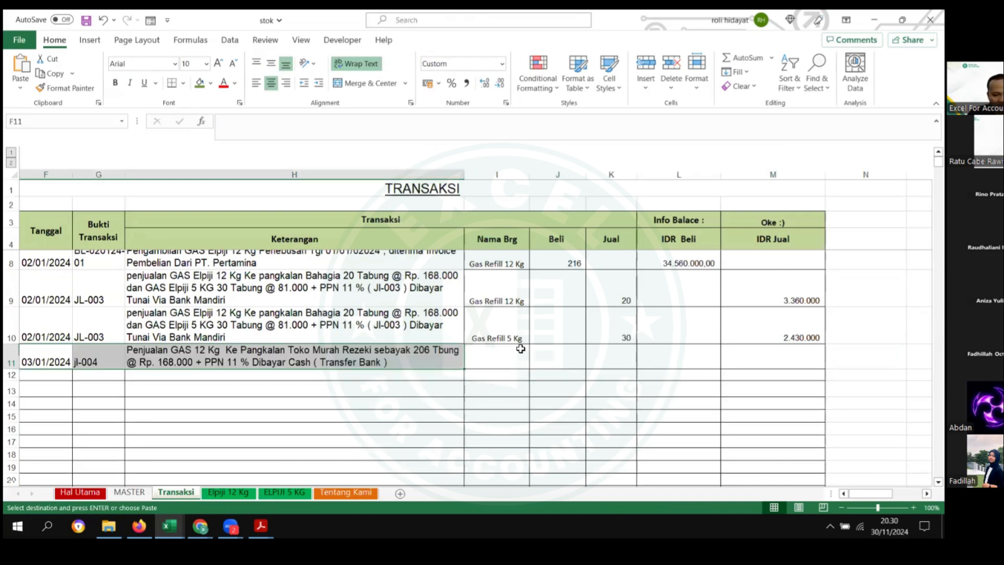
Step: Fill in row 11 with Gas Refill 12 Kg as the item name and 206 as the quantity sold
{"action": "left_click", "coordinate": [521, 339]}
{"action": "scroll", "coordinate": [515, 338], "scroll_direction": "down", "scroll_amount": 1}
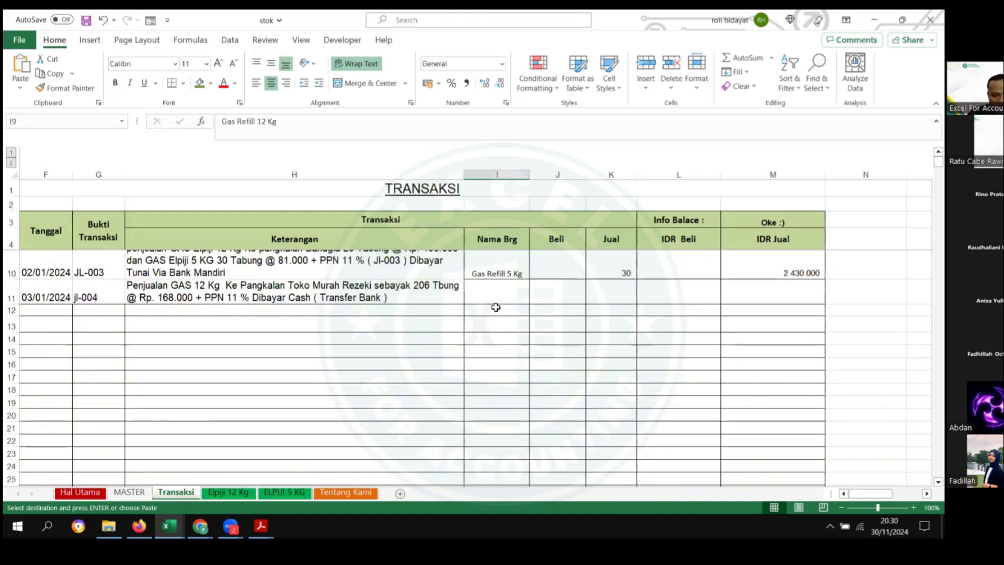
{"action": "left_click", "coordinate": [512, 303]}
{"action": "key", "text": "ctrl+v"}
{"action": "left_click", "coordinate": [622, 296]}
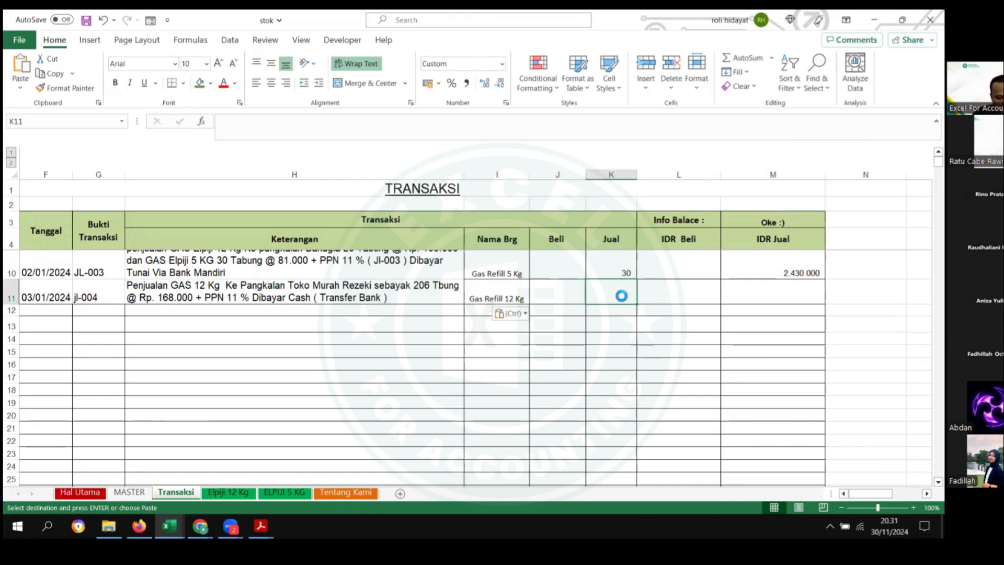
{"action": "type", "text": "206"}
{"action": "key", "text": "Return"}
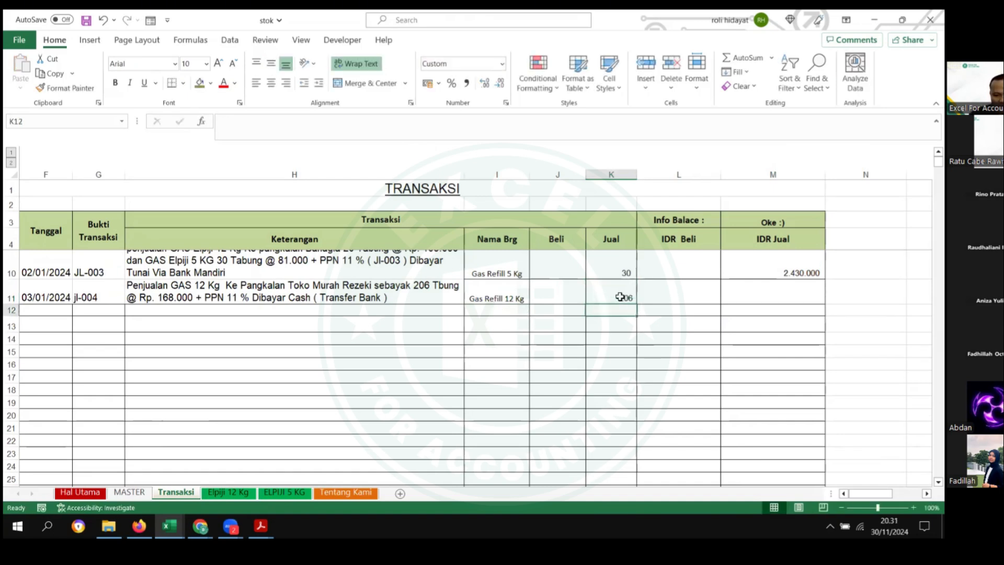
Step: Check the jl-004 sale amount in the Jurnal_Umum workbook by calculating =206*168000 in cell U52, and clear that cell
{"action": "left_click", "coordinate": [169, 525]}
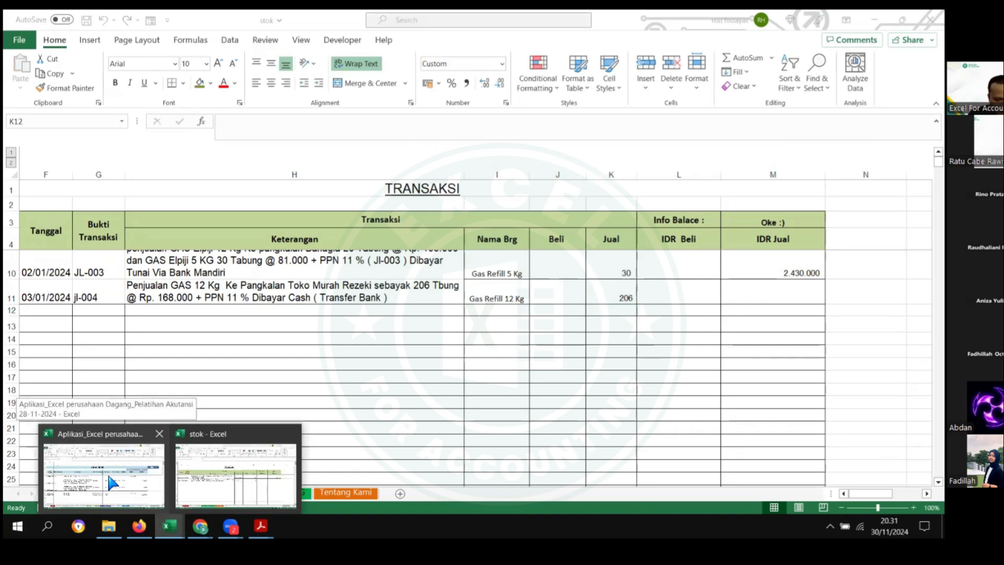
{"action": "left_click", "coordinate": [109, 467]}
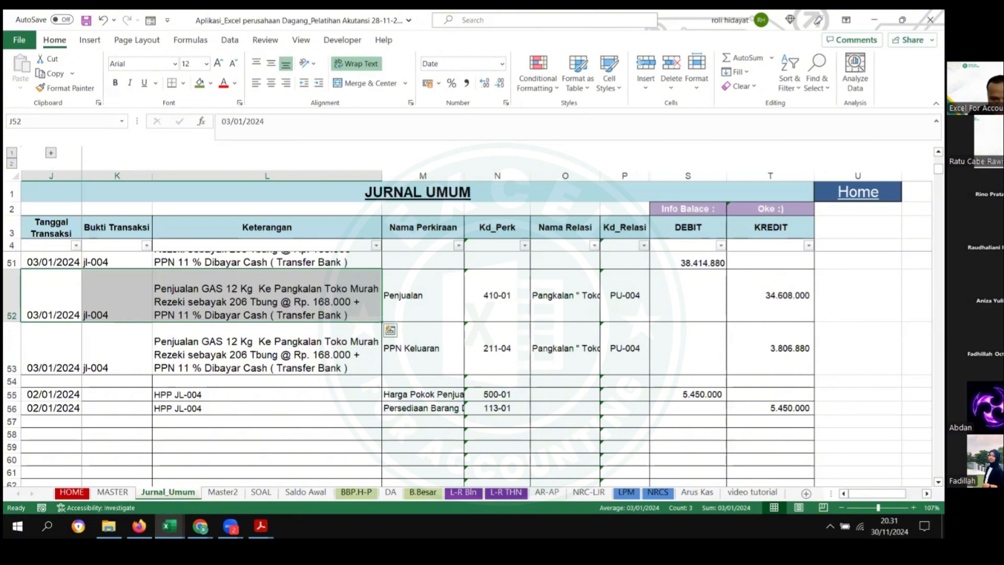
{"action": "left_click", "coordinate": [858, 295]}
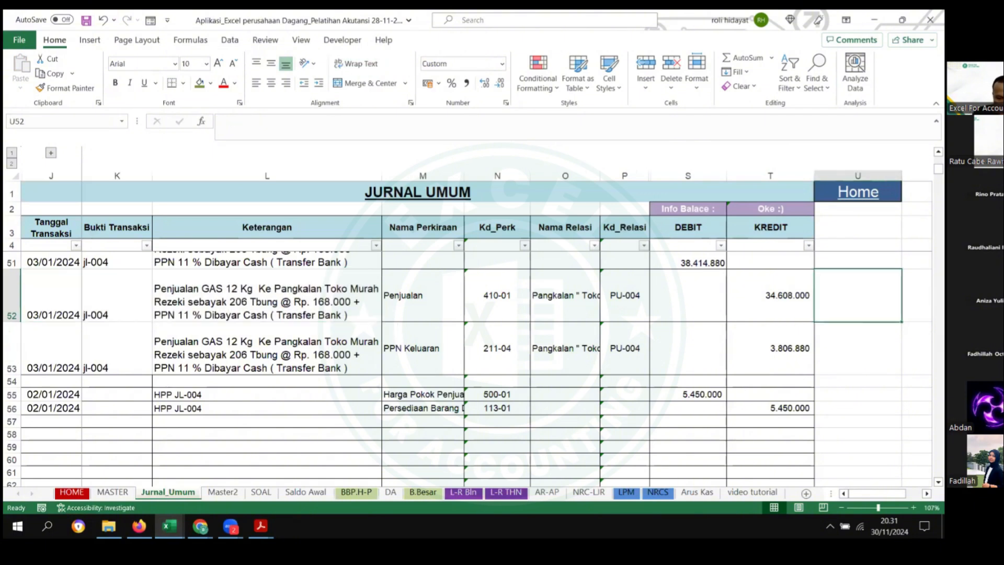
{"action": "type", "text": "=206*1680"}
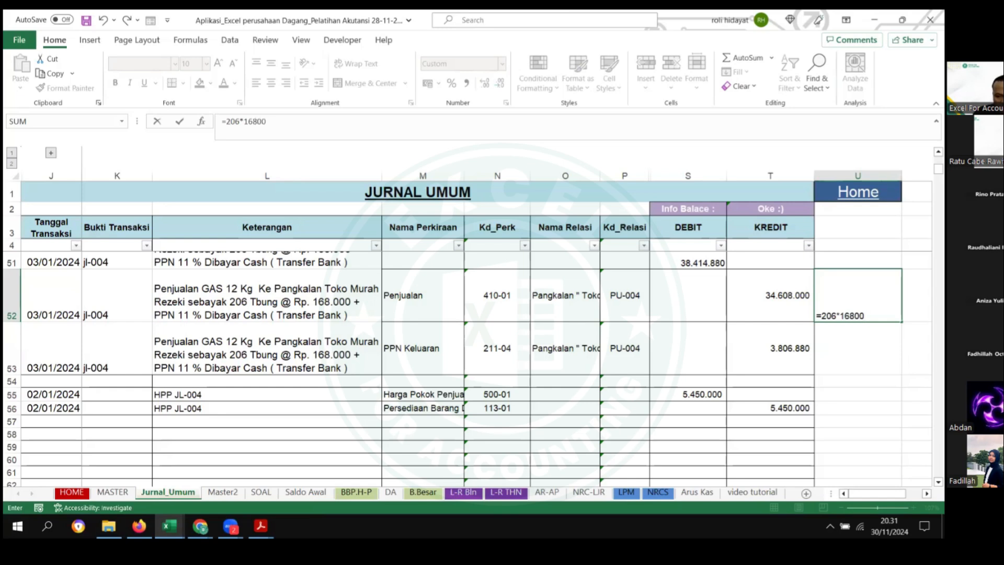
{"action": "type", "text": "0"}
{"action": "key", "text": "Return"}
{"action": "key", "text": "Up"}
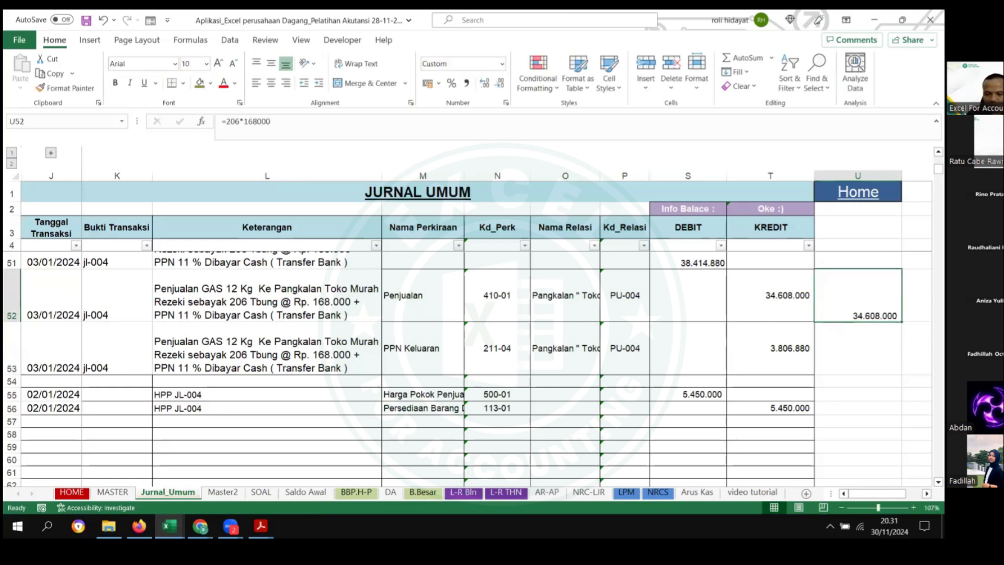
{"action": "key", "text": "Delete"}
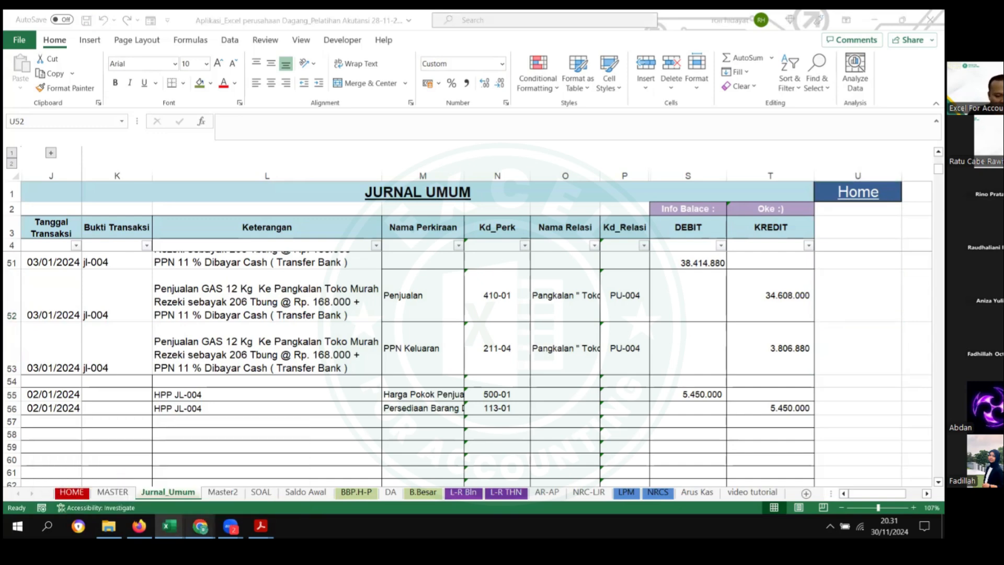
Step: Copy the outgoing Jmlh Harga of the jl-004 row from the Elpiji 12 Kg sheet in the stok workbook
{"action": "mouse_move", "coordinate": [169, 526]}
{"action": "left_click", "coordinate": [209, 482]}
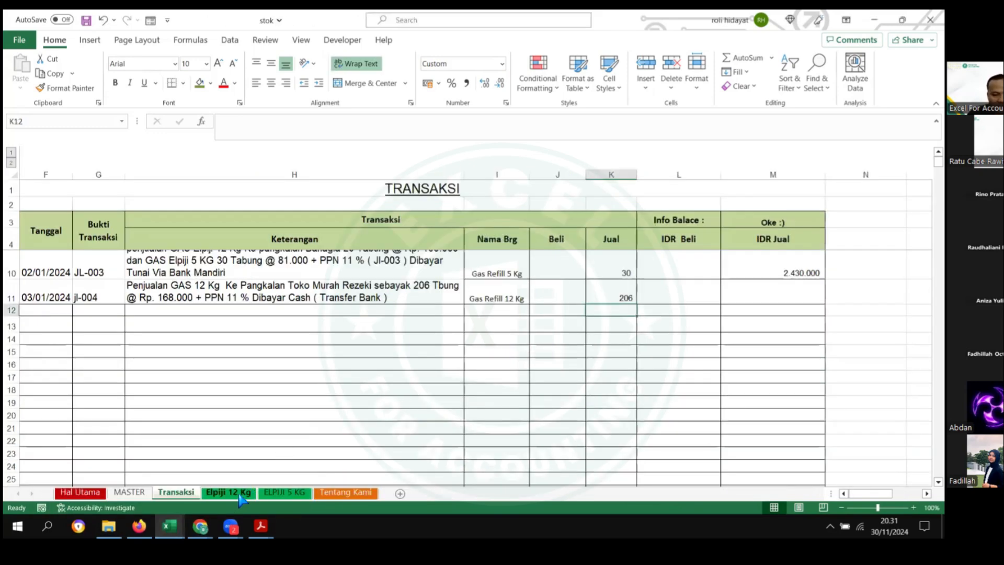
{"action": "left_click", "coordinate": [231, 493]}
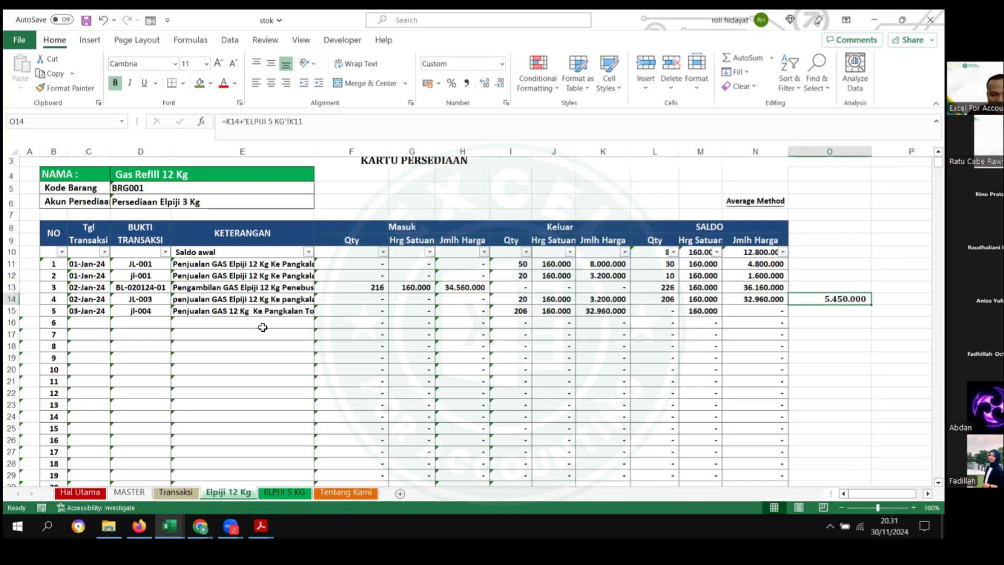
{"action": "left_click_drag", "start_coordinate": [101, 311], "coordinate": [650, 309]}
{"action": "left_click", "coordinate": [701, 358]}
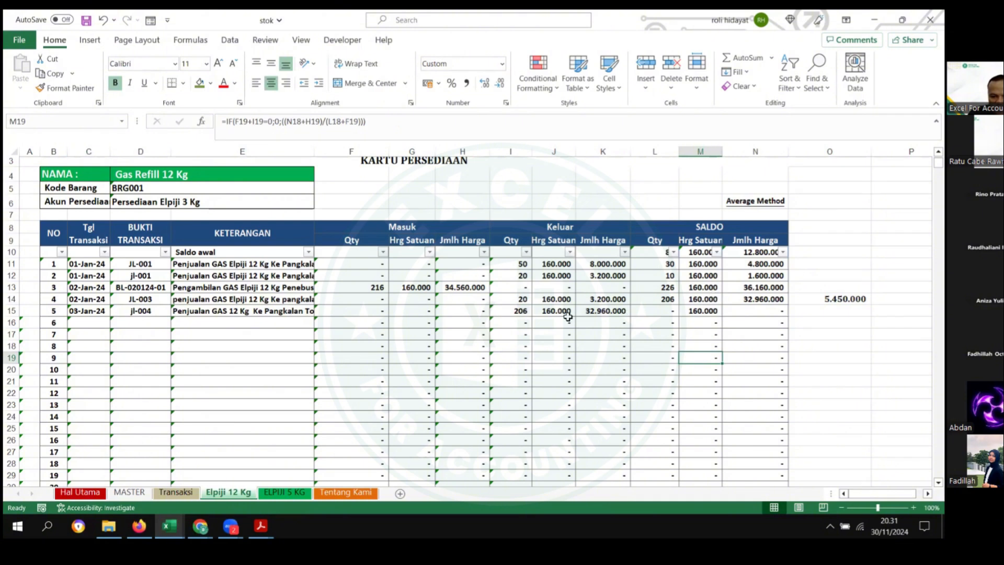
{"action": "left_click", "coordinate": [515, 313]}
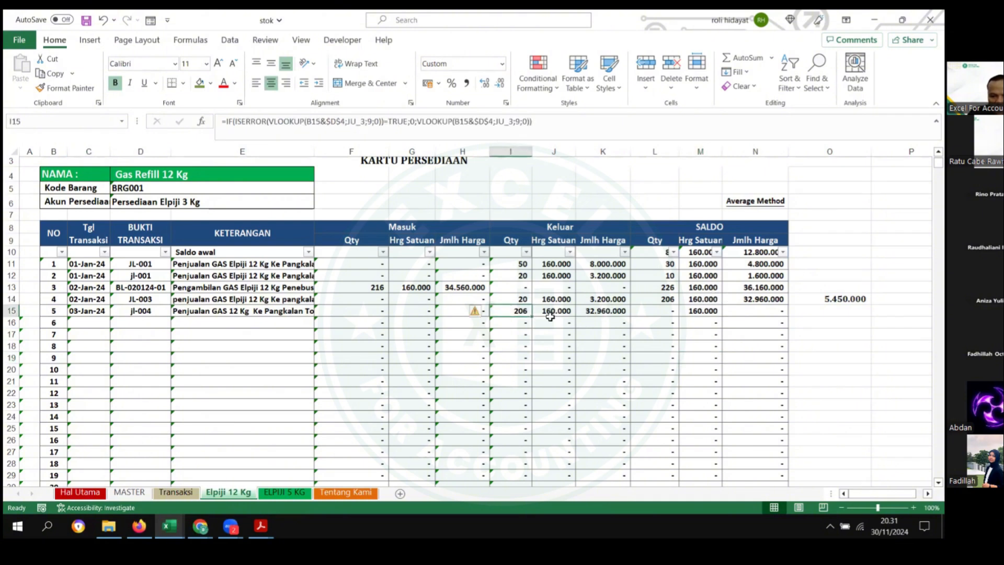
{"action": "left_click", "coordinate": [609, 312]}
{"action": "key", "text": "ctrl+c"}
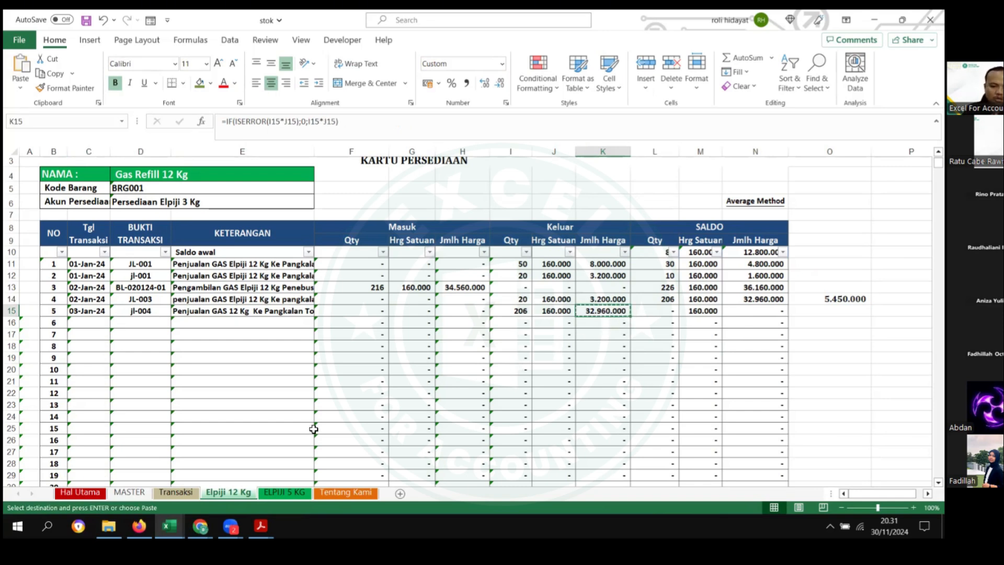
Step: Paste the copied cost as a value into the HPP JL-004 debit in S55 and copy it to the credit in T56
{"action": "mouse_move", "coordinate": [177, 520]}
{"action": "left_click", "coordinate": [115, 473]}
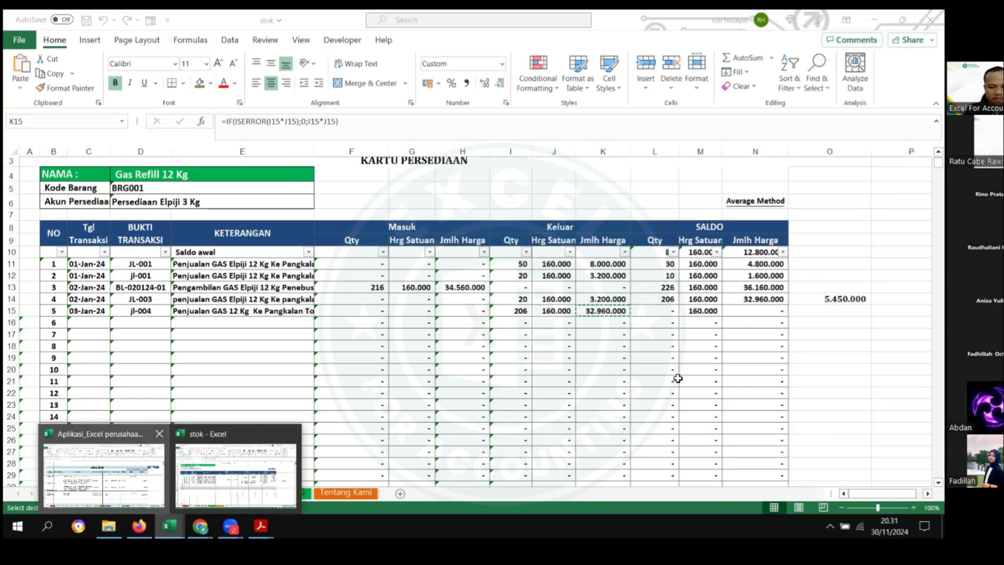
{"action": "scroll", "coordinate": [698, 382], "scroll_direction": "down", "scroll_amount": 1}
{"action": "left_click", "coordinate": [701, 324]}
{"action": "right_click", "coordinate": [702, 324]}
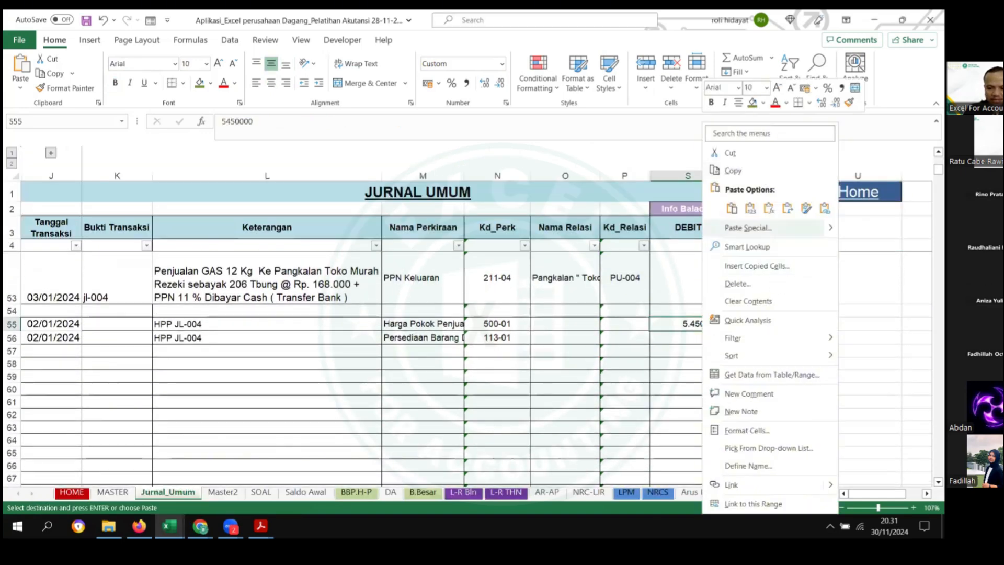
{"action": "key", "text": "Escape"}
{"action": "left_click", "coordinate": [754, 209]}
{"action": "key", "text": "ctrl+c"}
{"action": "left_click", "coordinate": [769, 338]}
{"action": "key", "text": "ctrl+v"}
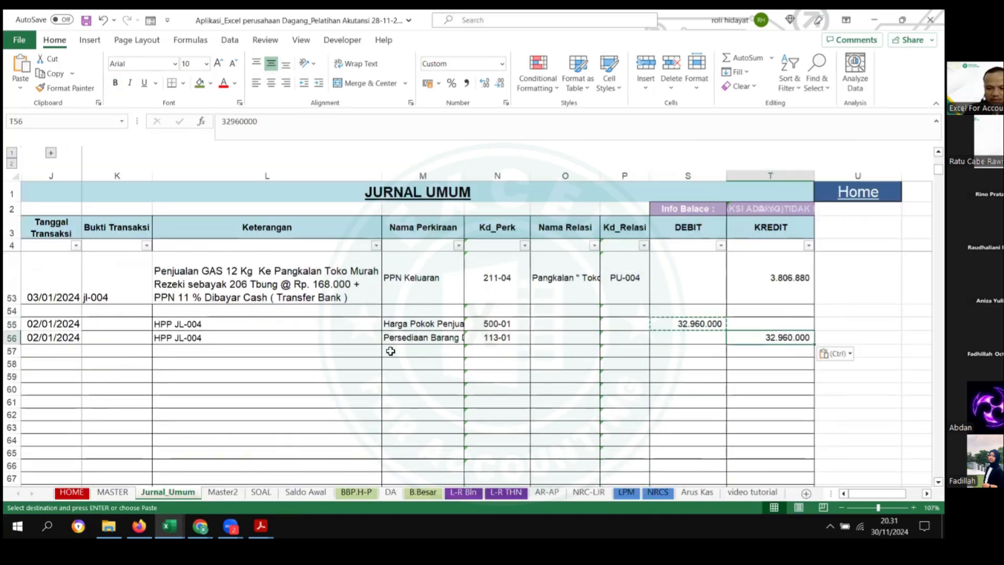
Step: Copy the OK mark from E16 to E17 on the SOAL sheet for the 5 KG gas pickup transaction
{"action": "left_click", "coordinate": [234, 374]}
{"action": "left_click", "coordinate": [261, 493]}
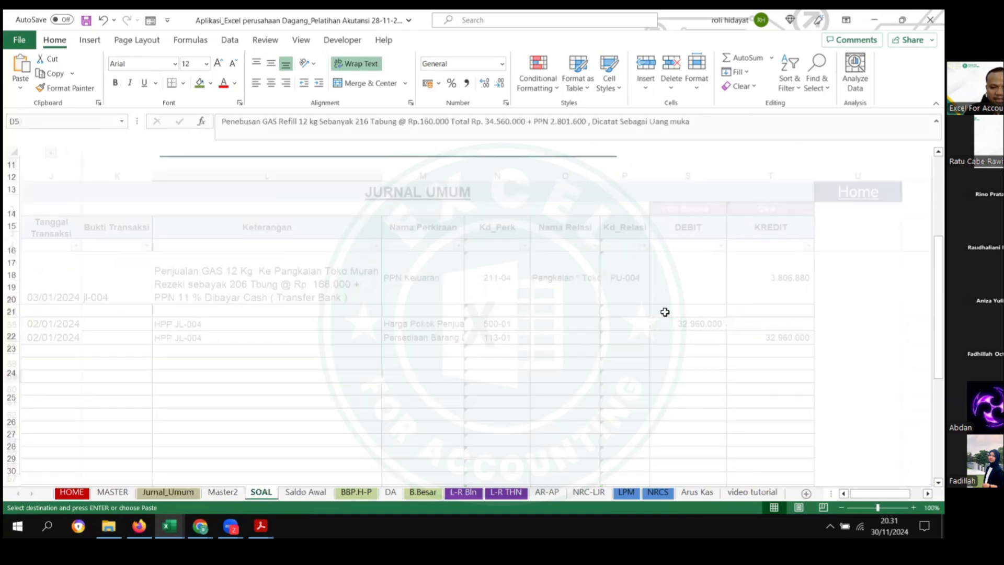
{"action": "left_click", "coordinate": [657, 250]}
{"action": "key", "text": "ctrl+c"}
{"action": "left_click", "coordinate": [638, 265]}
{"action": "key", "text": "ctrl+v"}
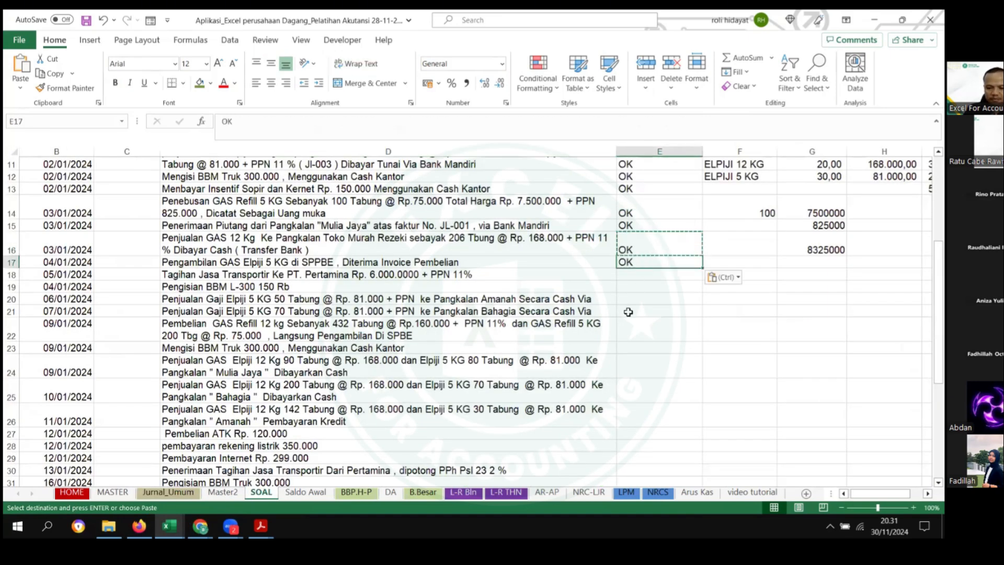
Step: Review the remaining January transactions from 04/01/2024 onward and the Soal questions below them on the SOAL sheet
{"action": "left_click", "coordinate": [649, 310]}
{"action": "scroll", "coordinate": [600, 320], "scroll_direction": "down", "scroll_amount": 1}
{"action": "scroll", "coordinate": [600, 321], "scroll_direction": "down", "scroll_amount": 4}
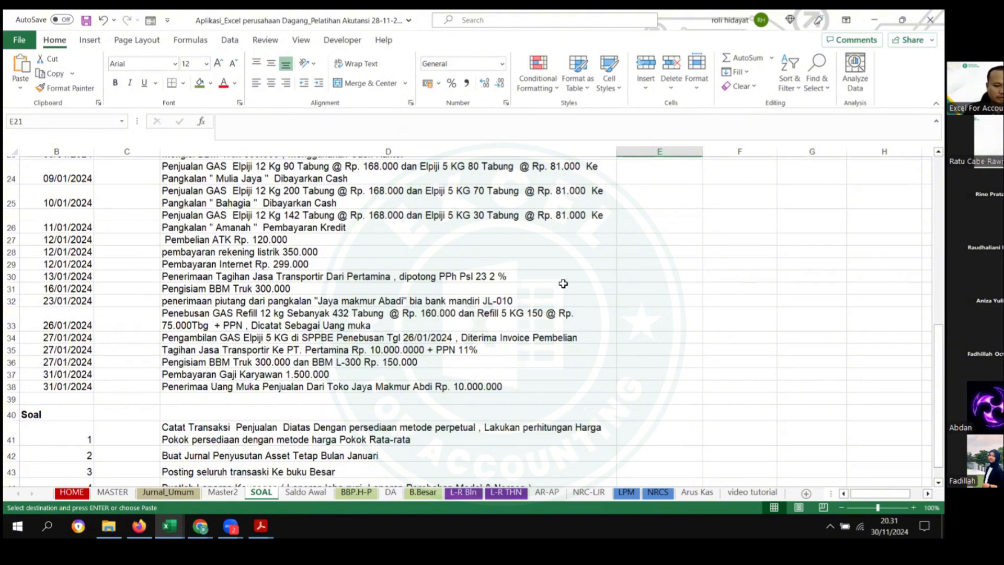
{"action": "scroll", "coordinate": [560, 284], "scroll_direction": "up", "scroll_amount": 5}
{"action": "double_click", "coordinate": [643, 262]}
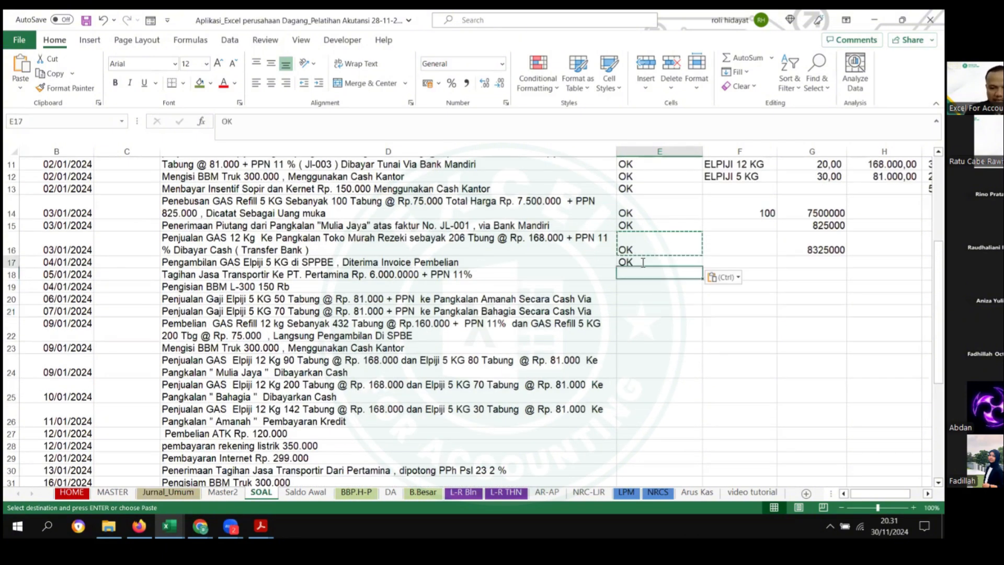
{"action": "left_click", "coordinate": [634, 290]}
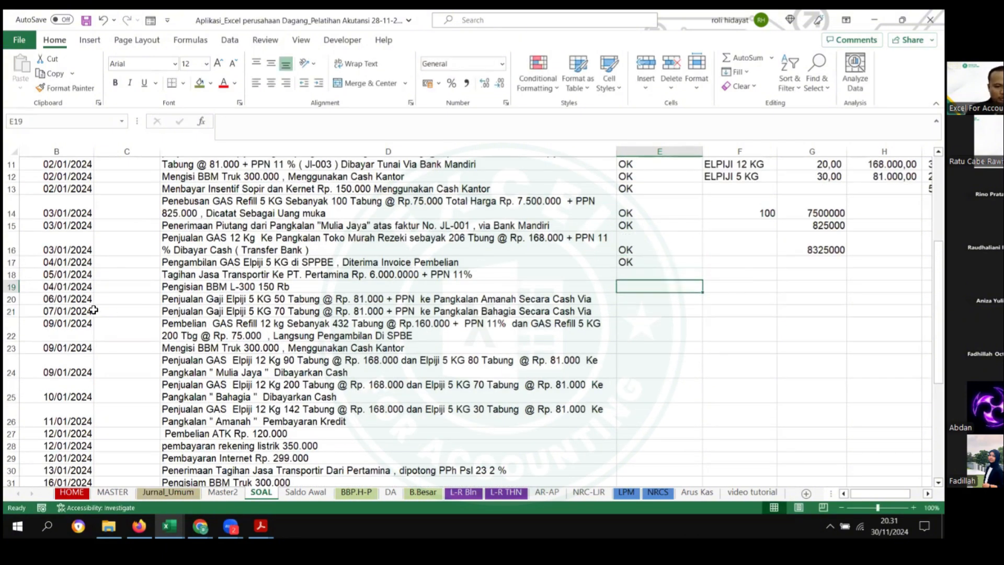
{"action": "left_click_drag", "start_coordinate": [62, 288], "coordinate": [505, 342]}
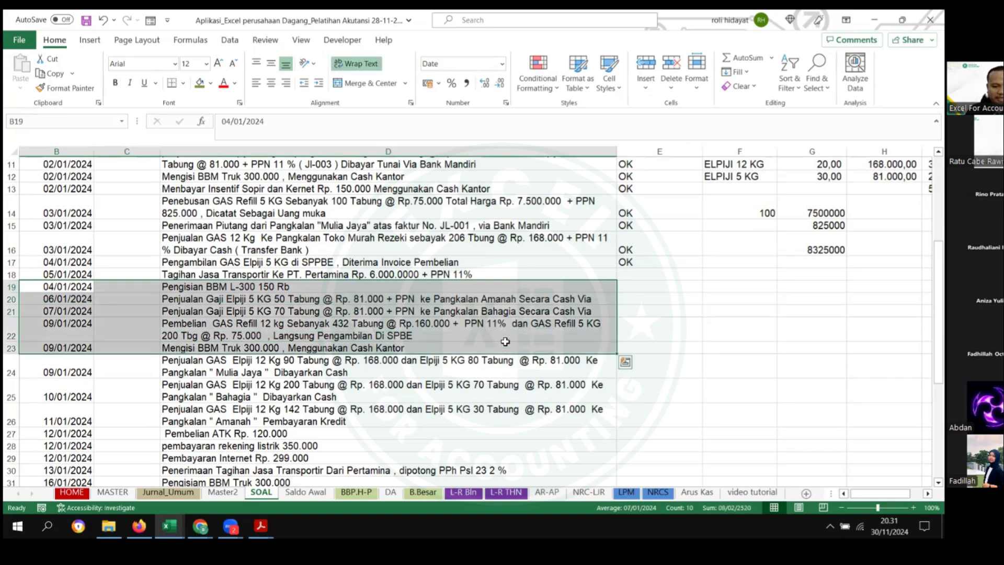
{"action": "scroll", "coordinate": [505, 342], "scroll_direction": "down", "scroll_amount": 3}
{"action": "scroll", "coordinate": [505, 341], "scroll_direction": "up", "scroll_amount": 4}
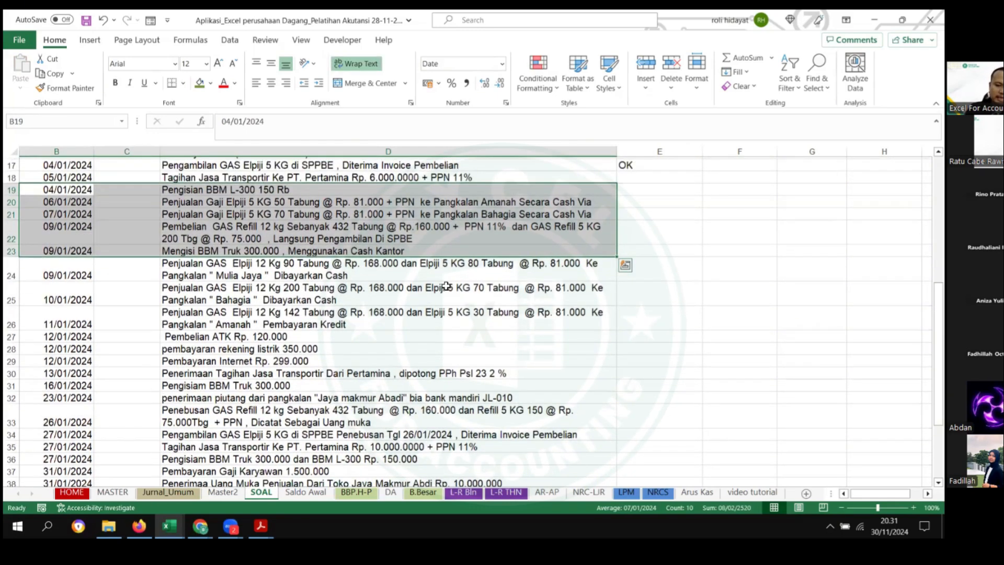
{"action": "scroll", "coordinate": [496, 309], "scroll_direction": "down", "scroll_amount": 4}
{"action": "scroll", "coordinate": [449, 346], "scroll_direction": "up", "scroll_amount": 3}
{"action": "scroll", "coordinate": [295, 369], "scroll_direction": "down", "scroll_amount": 5}
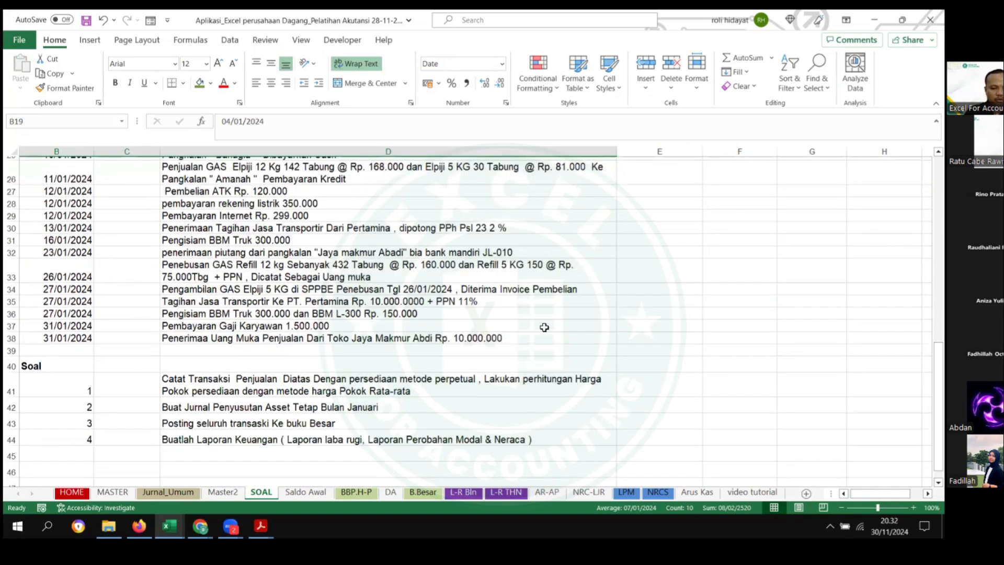
{"action": "scroll", "coordinate": [545, 327], "scroll_direction": "up", "scroll_amount": 6}
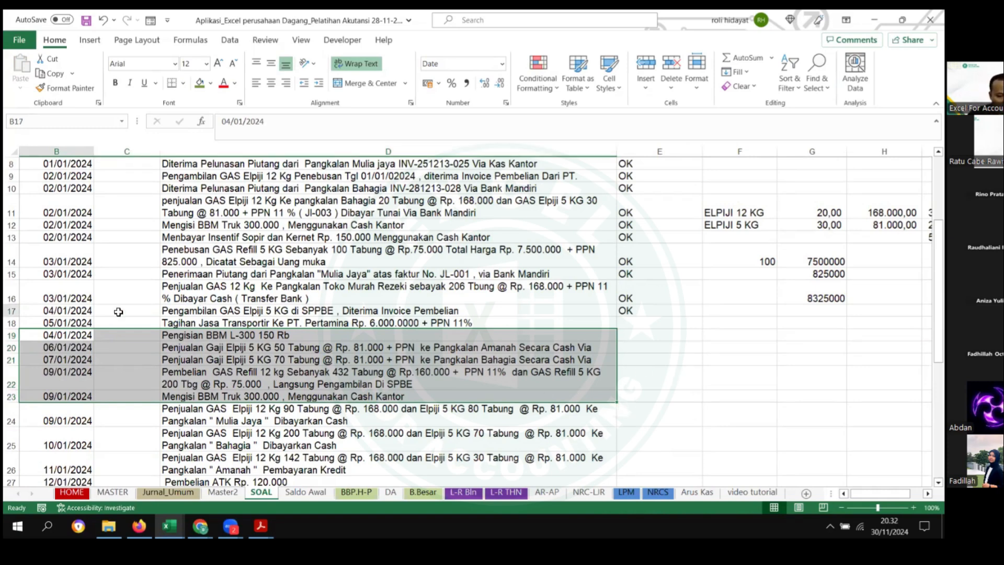
Step: Compare the row 17 gas pickup with the row 14 Penebusan transaction and copy row 17's date and description
{"action": "left_click_drag", "start_coordinate": [41, 316], "coordinate": [407, 317]}
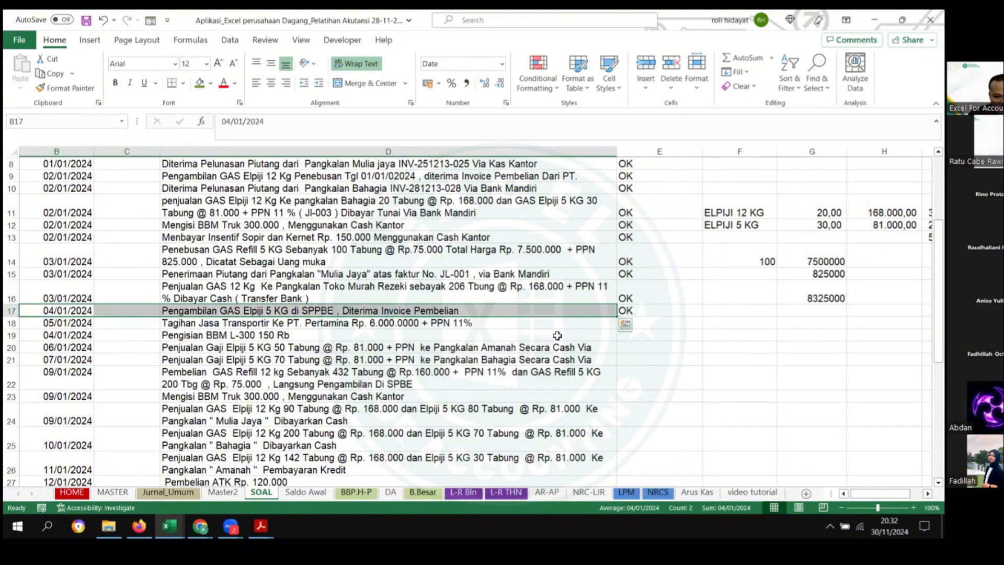
{"action": "left_click", "coordinate": [302, 336]}
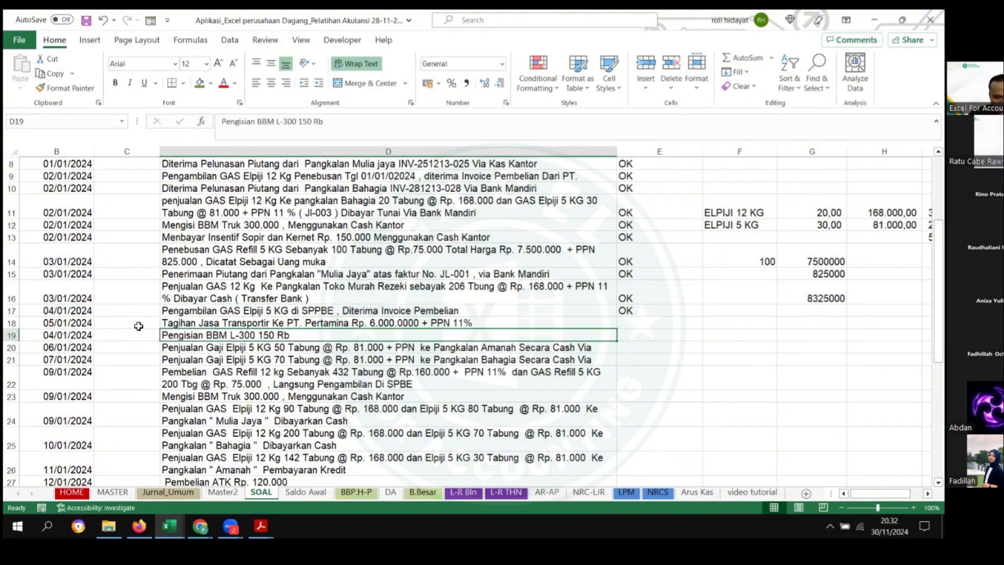
{"action": "left_click_drag", "start_coordinate": [69, 312], "coordinate": [371, 310]}
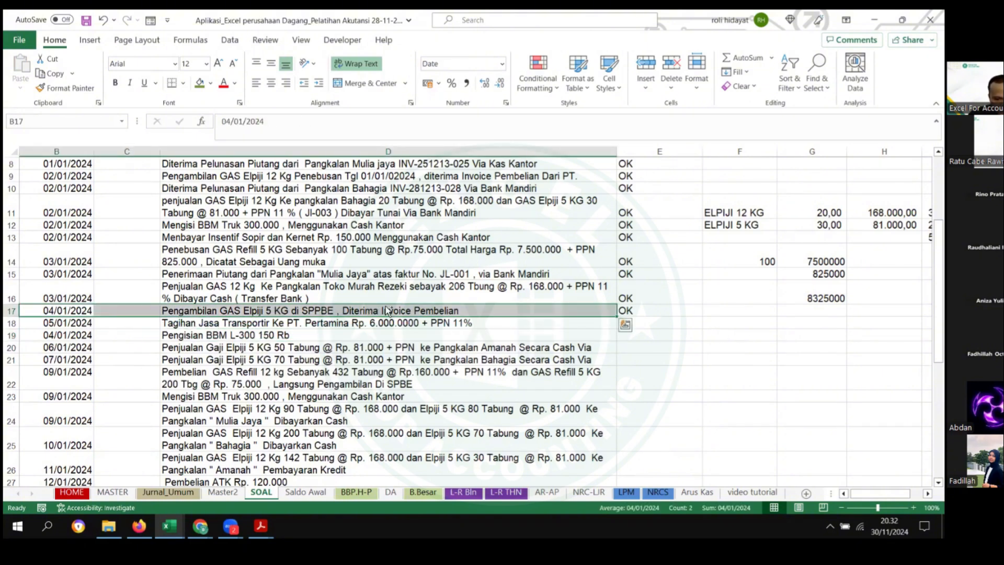
{"action": "key", "text": "ctrl+c"}
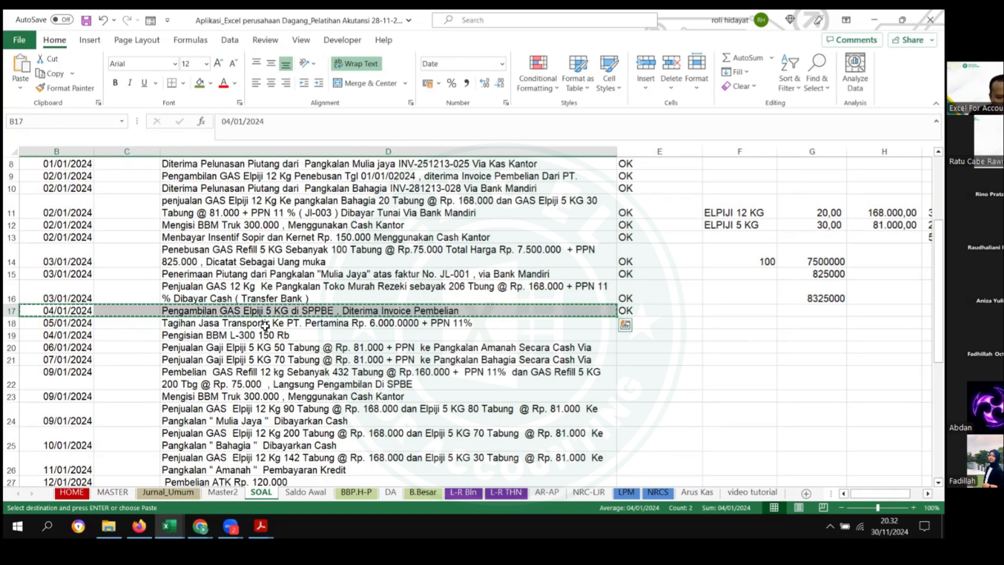
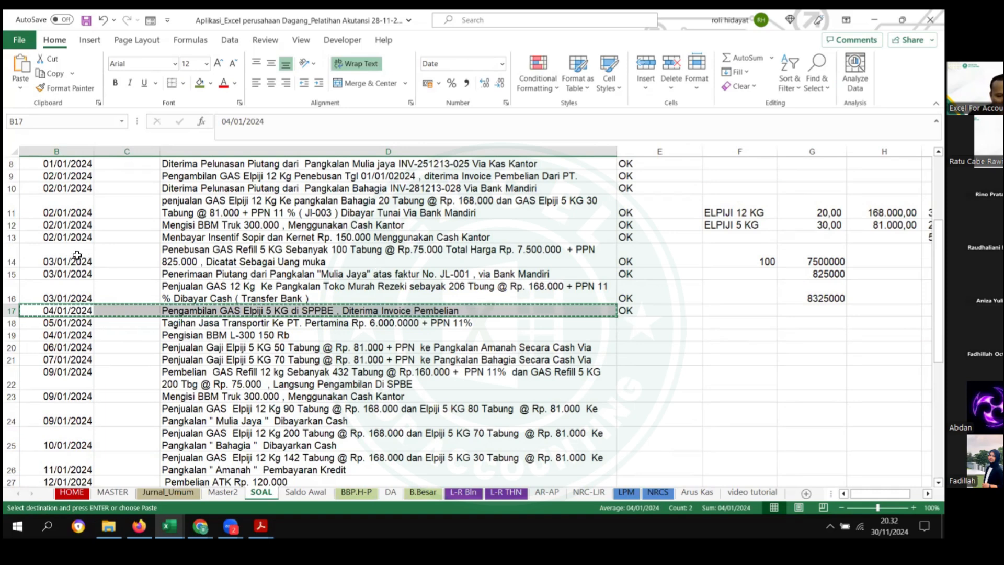
{"action": "left_click_drag", "start_coordinate": [77, 255], "coordinate": [546, 262]}
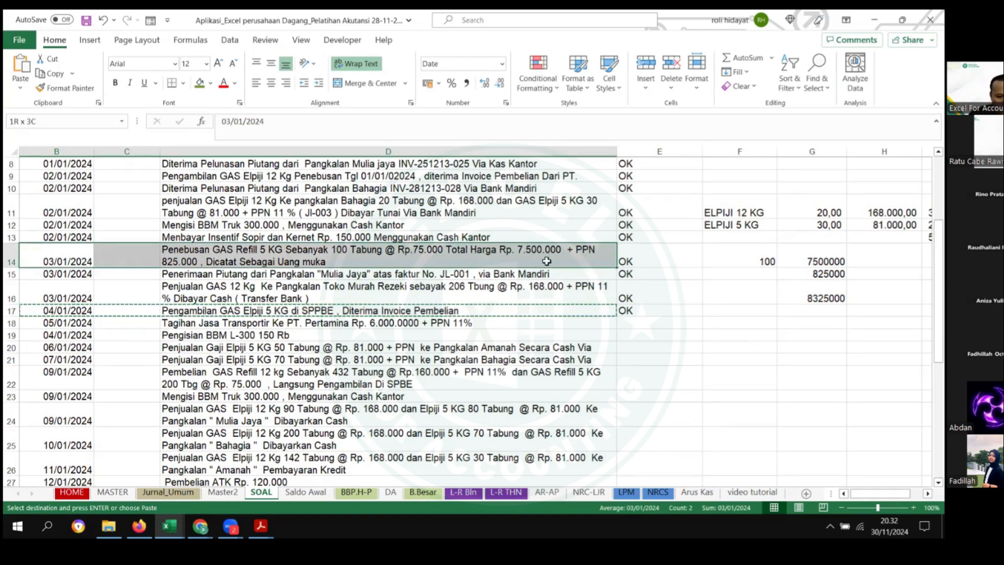
{"action": "left_click_drag", "start_coordinate": [58, 313], "coordinate": [299, 309]}
{"action": "key", "text": "ctrl+c"}
Step: Paste the 04/01/2024 Pengambilan GAS Elpiji 5 KG date and description into rows 58, 59 and 60 of Jurnal_Umum
{"action": "left_click", "coordinate": [171, 493]}
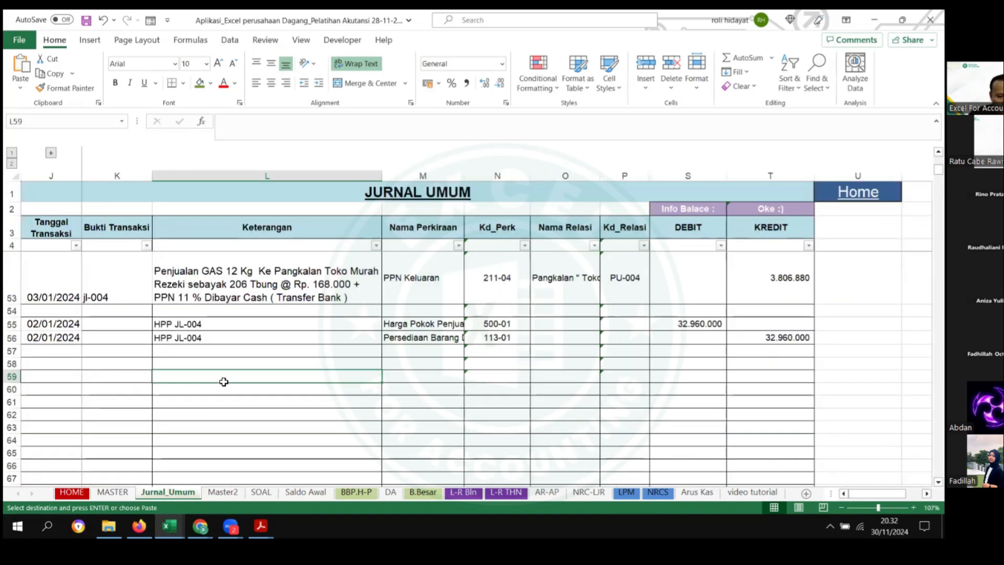
{"action": "scroll", "coordinate": [222, 381], "scroll_direction": "down", "scroll_amount": 3}
{"action": "left_click", "coordinate": [68, 296]}
{"action": "key", "text": "ctrl+v"}
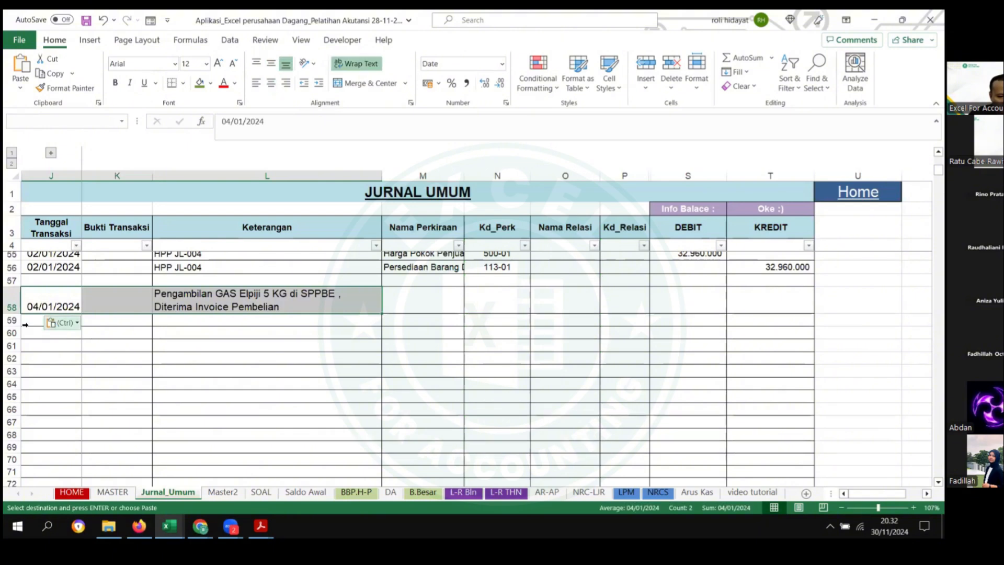
{"action": "left_click", "coordinate": [63, 324]}
{"action": "key", "text": "ctrl+v"}
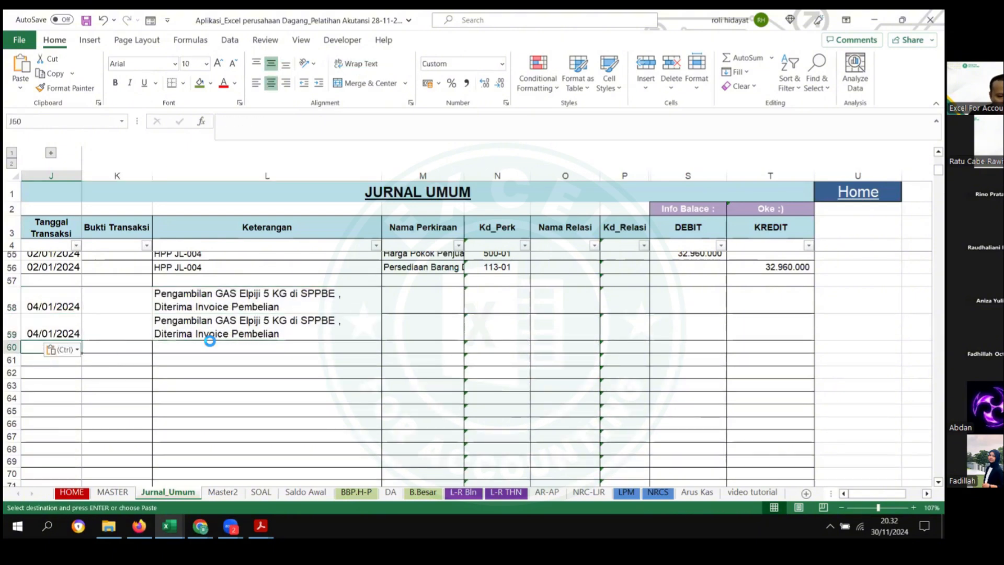
{"action": "left_click", "coordinate": [39, 345]}
{"action": "key", "text": "ctrl+v"}
Step: Look back through the earlier Jurnal_Umum entries for a gas pickup transaction to use as a model
{"action": "scroll", "coordinate": [454, 333], "scroll_direction": "up", "scroll_amount": 2}
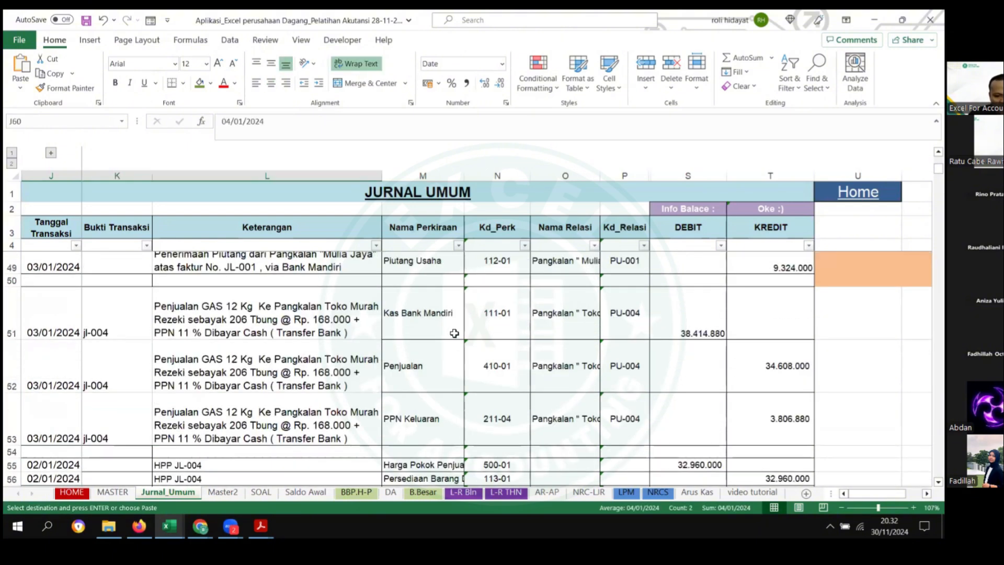
{"action": "scroll", "coordinate": [460, 333], "scroll_direction": "up", "scroll_amount": 2}
{"action": "scroll", "coordinate": [466, 334], "scroll_direction": "up", "scroll_amount": 4}
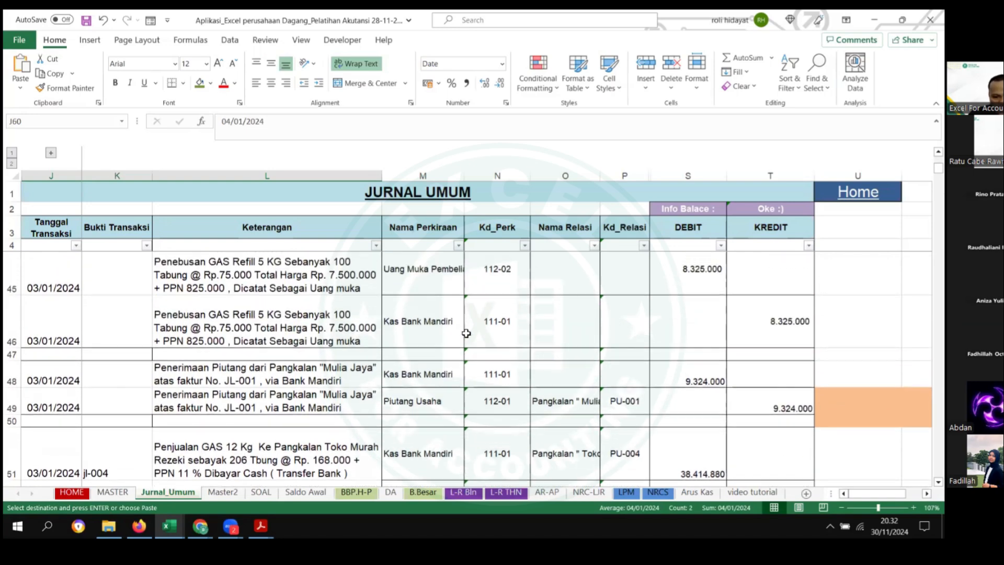
{"action": "scroll", "coordinate": [466, 334], "scroll_direction": "up", "scroll_amount": 1}
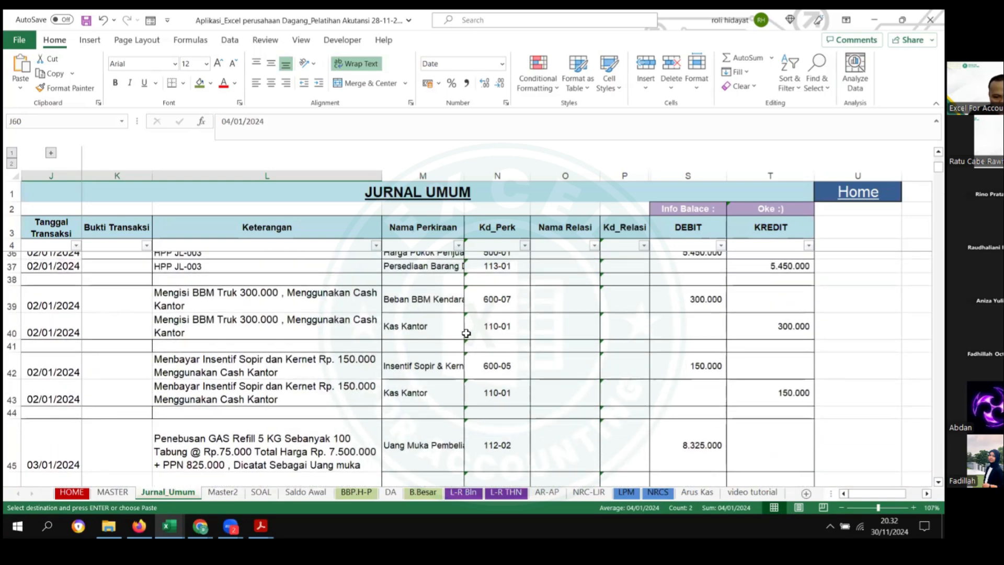
{"action": "scroll", "coordinate": [463, 333], "scroll_direction": "down", "scroll_amount": 4}
{"action": "scroll", "coordinate": [462, 333], "scroll_direction": "down", "scroll_amount": 1}
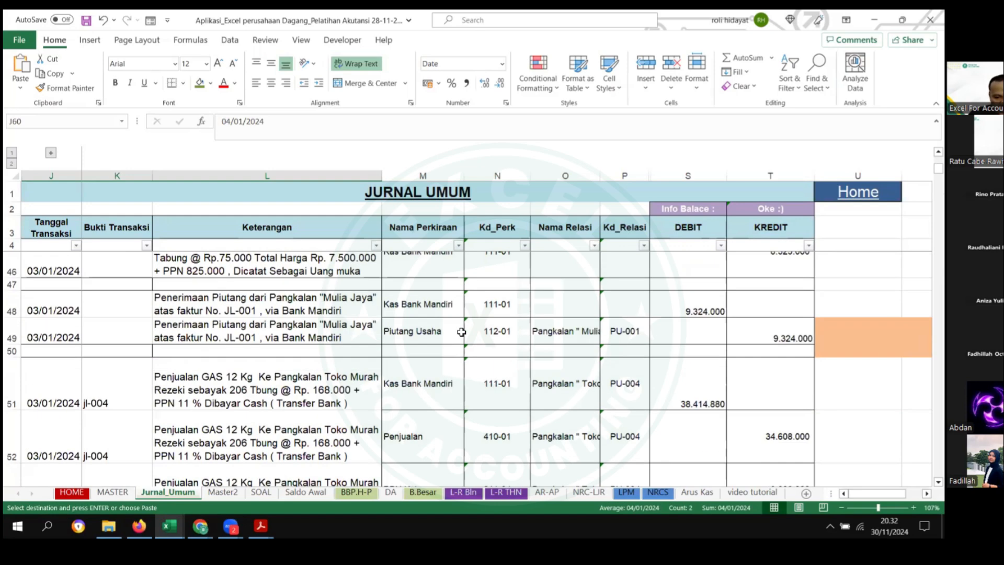
{"action": "scroll", "coordinate": [462, 332], "scroll_direction": "down", "scroll_amount": 1}
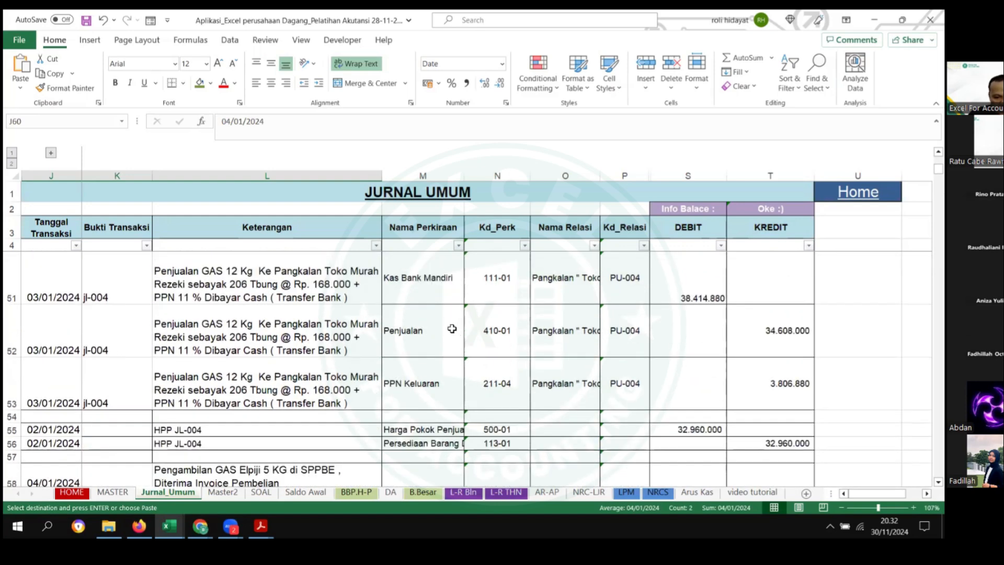
{"action": "scroll", "coordinate": [452, 329], "scroll_direction": "down", "scroll_amount": 1}
{"action": "scroll", "coordinate": [451, 328], "scroll_direction": "up", "scroll_amount": 3}
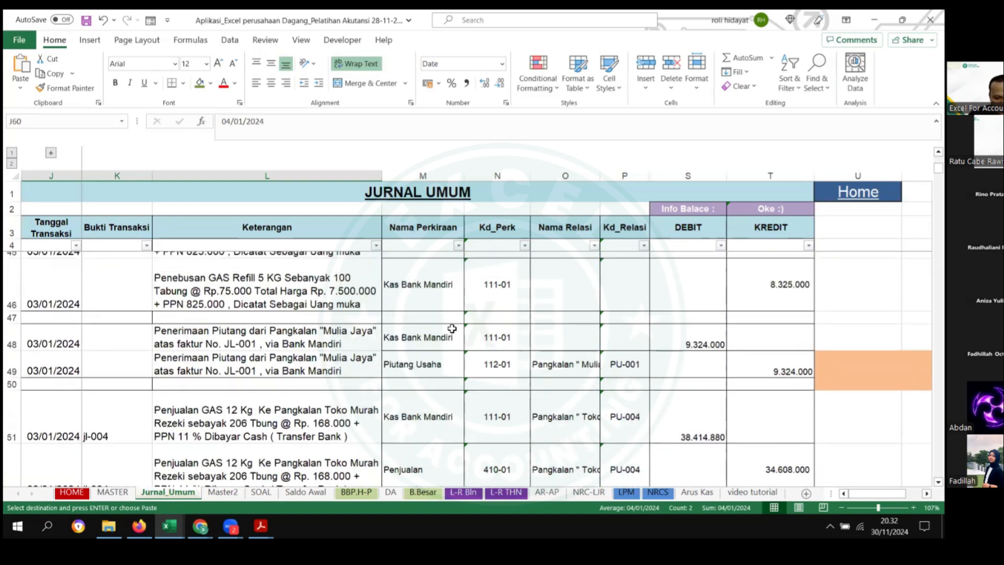
{"action": "scroll", "coordinate": [452, 329], "scroll_direction": "up", "scroll_amount": 1}
{"action": "scroll", "coordinate": [452, 329], "scroll_direction": "up", "scroll_amount": 4}
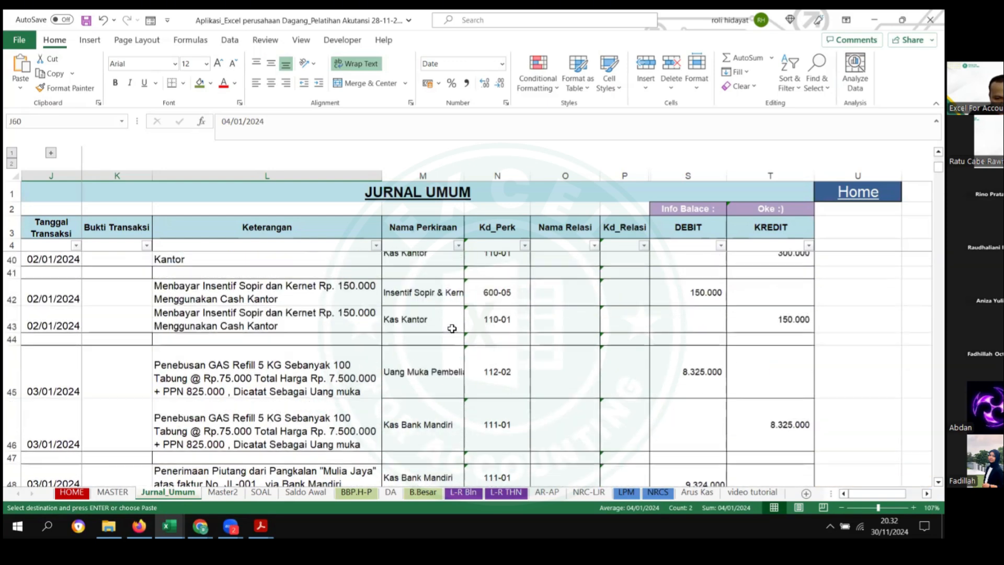
{"action": "scroll", "coordinate": [453, 327], "scroll_direction": "up", "scroll_amount": 4}
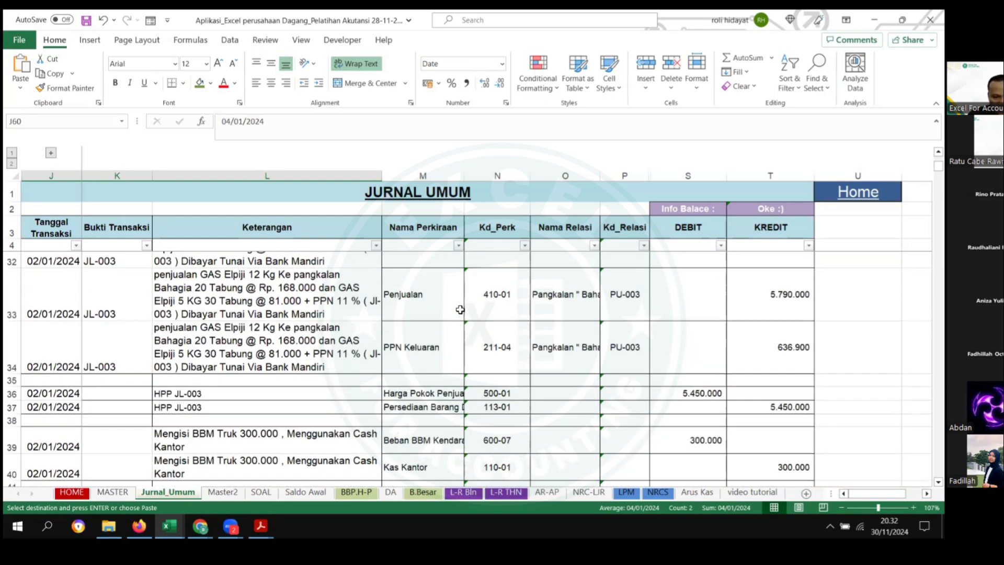
{"action": "scroll", "coordinate": [455, 306], "scroll_direction": "up", "scroll_amount": 1}
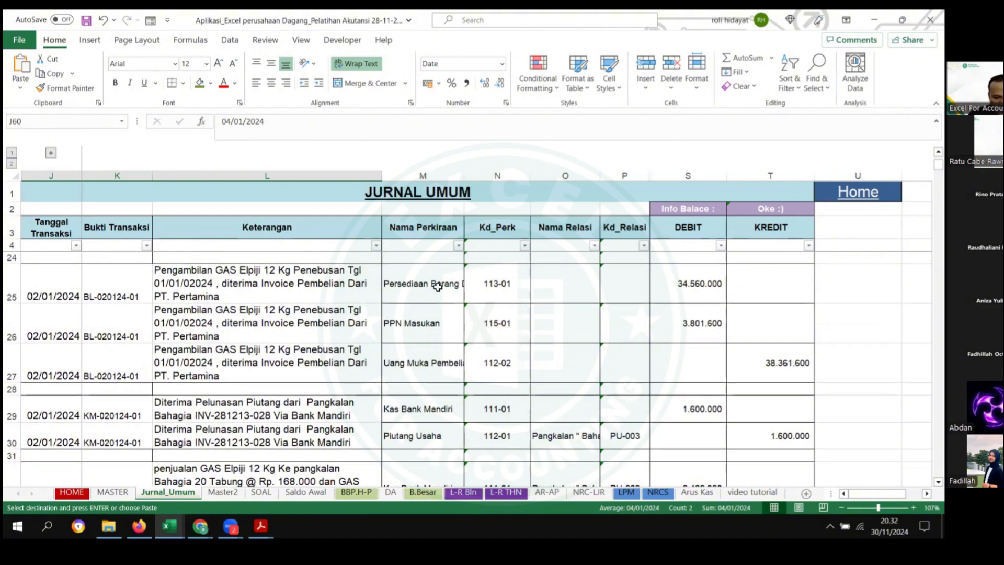
Step: Copy the three account names of the 12 Kg gas pickup entry in M25:M27 into M58:M60
{"action": "left_click_drag", "start_coordinate": [440, 285], "coordinate": [431, 348]}
{"action": "key", "text": "ctrl+c"}
{"action": "scroll", "coordinate": [433, 343], "scroll_direction": "down", "scroll_amount": 2}
{"action": "scroll", "coordinate": [432, 343], "scroll_direction": "down", "scroll_amount": 9}
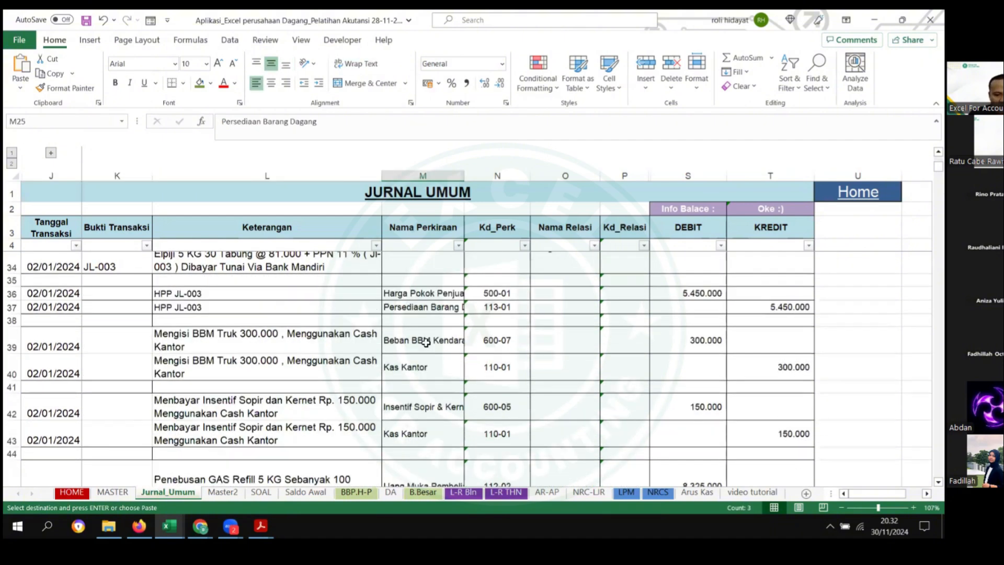
{"action": "left_click", "coordinate": [418, 335]}
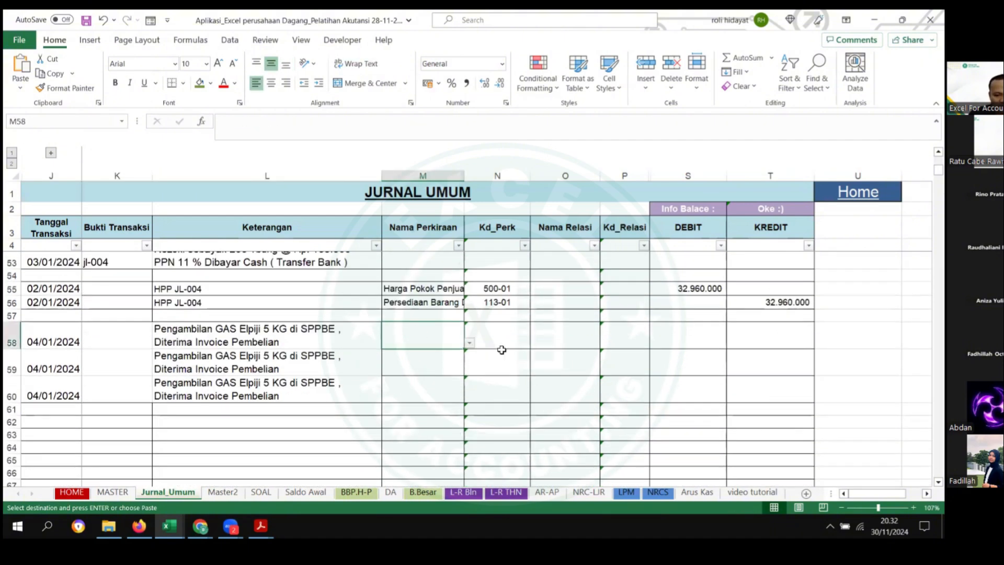
{"action": "key", "text": "ctrl+v"}
Step: Copy the Penebusan 5 KG credit amount from T46 and paste it as a value into T60
{"action": "left_click", "coordinate": [750, 339]}
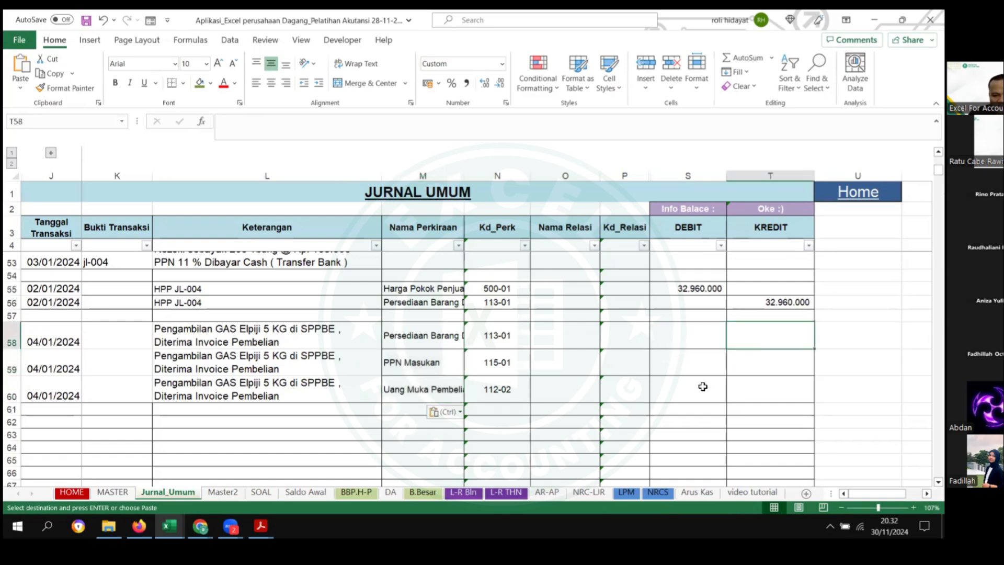
{"action": "left_click", "coordinate": [750, 387]}
{"action": "scroll", "coordinate": [751, 382], "scroll_direction": "up", "scroll_amount": 3}
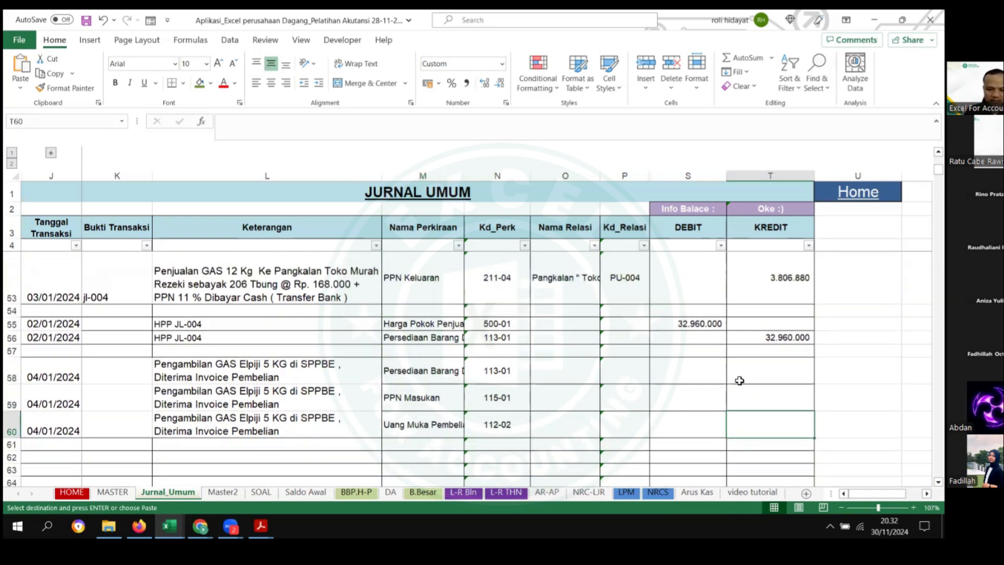
{"action": "scroll", "coordinate": [723, 377], "scroll_direction": "up", "scroll_amount": 2}
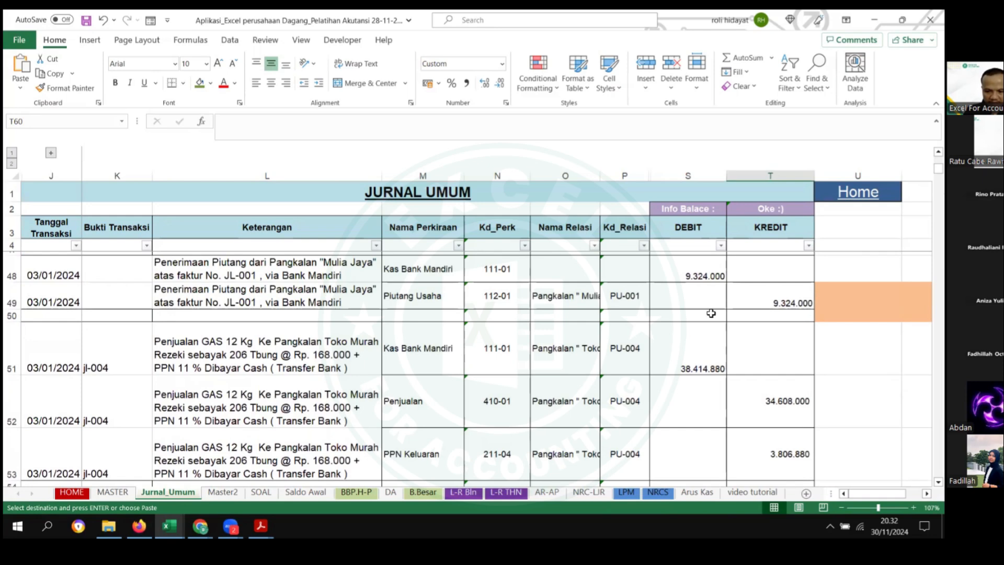
{"action": "scroll", "coordinate": [701, 314], "scroll_direction": "up", "scroll_amount": 2}
{"action": "left_click", "coordinate": [701, 314]}
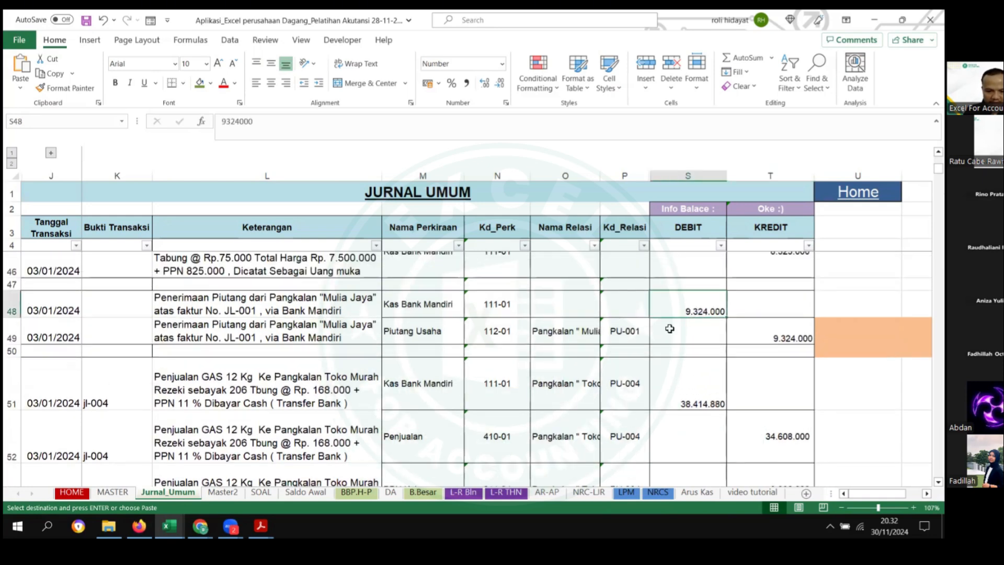
{"action": "scroll", "coordinate": [633, 322], "scroll_direction": "up", "scroll_amount": 2}
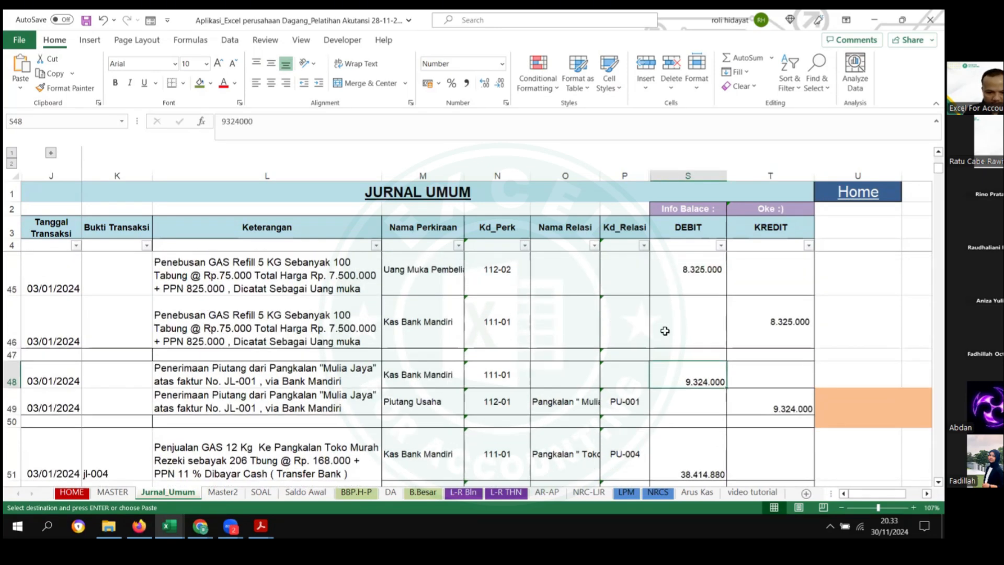
{"action": "left_click", "coordinate": [326, 320]}
{"action": "left_click", "coordinate": [769, 322]}
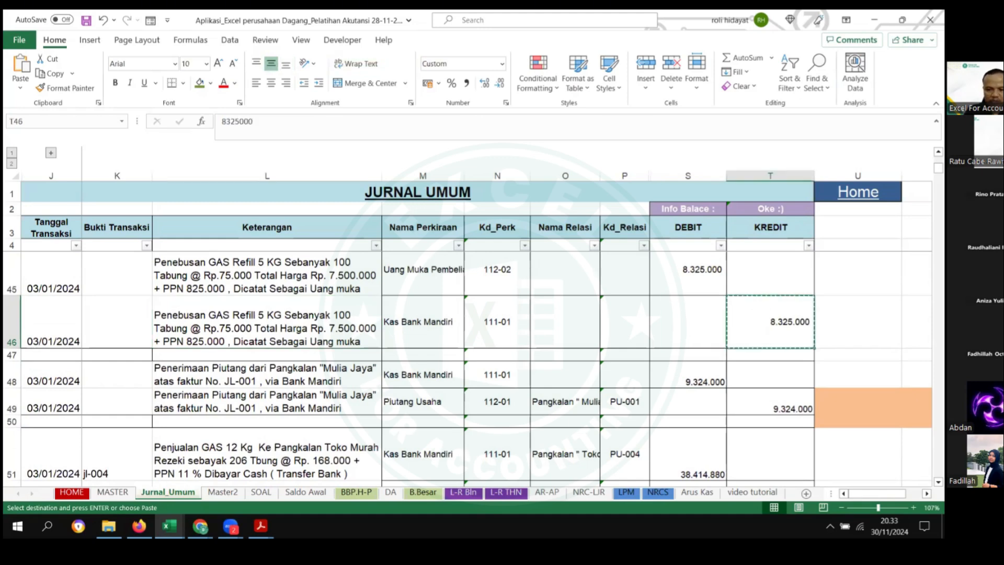
{"action": "scroll", "coordinate": [654, 387], "scroll_direction": "down", "scroll_amount": 5}
{"action": "scroll", "coordinate": [549, 351], "scroll_direction": "up", "scroll_amount": 1}
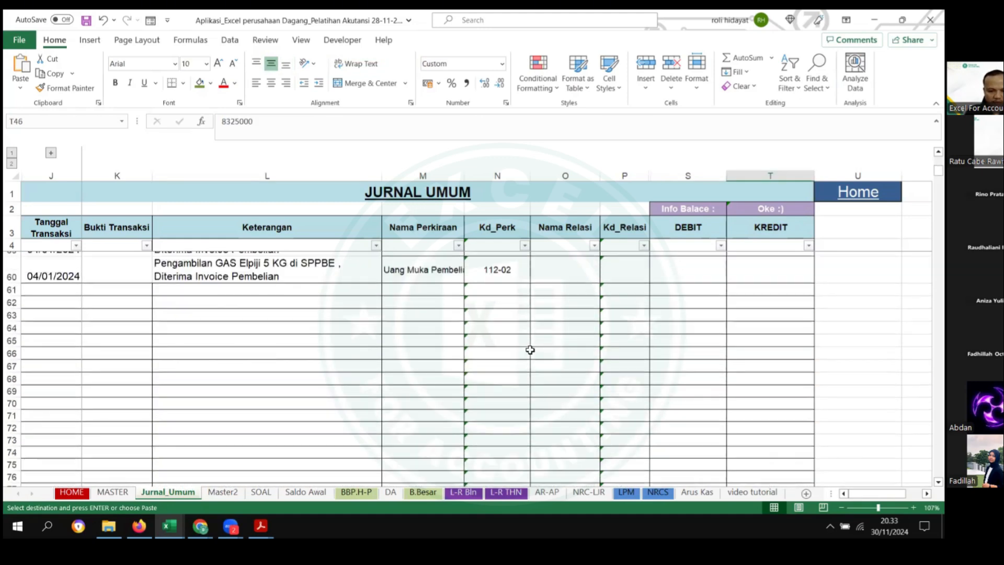
{"action": "left_click", "coordinate": [434, 317]}
{"action": "key", "text": "shift+Right"}
{"action": "right_click", "coordinate": [762, 319]}
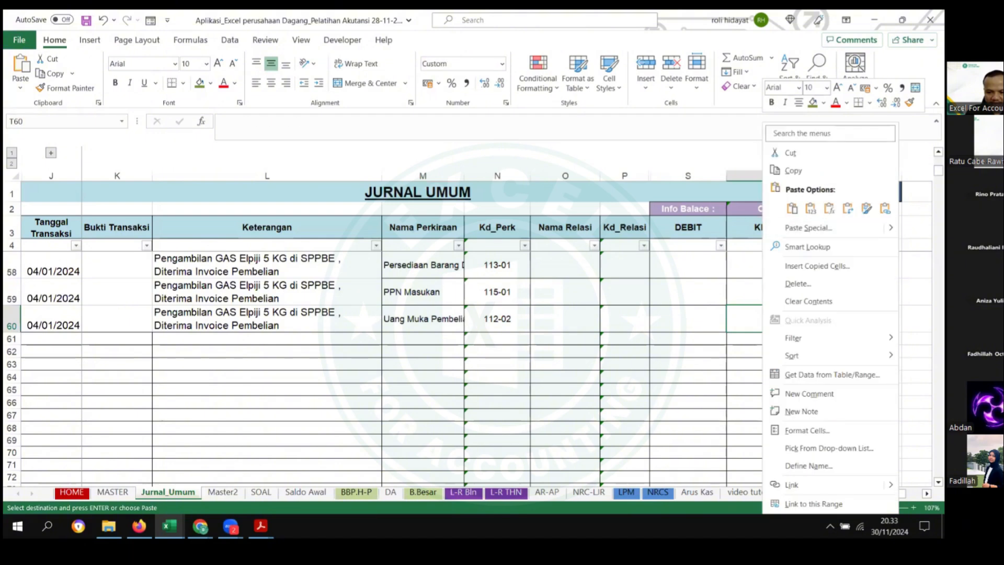
{"action": "left_click", "coordinate": [810, 208]}
Step: Enter =100*75000 as the inventory debit in S58 and =S58*11% as the PPN Masukan debit in S59, and check their sum
{"action": "scroll", "coordinate": [740, 298], "scroll_direction": "up", "scroll_amount": 2}
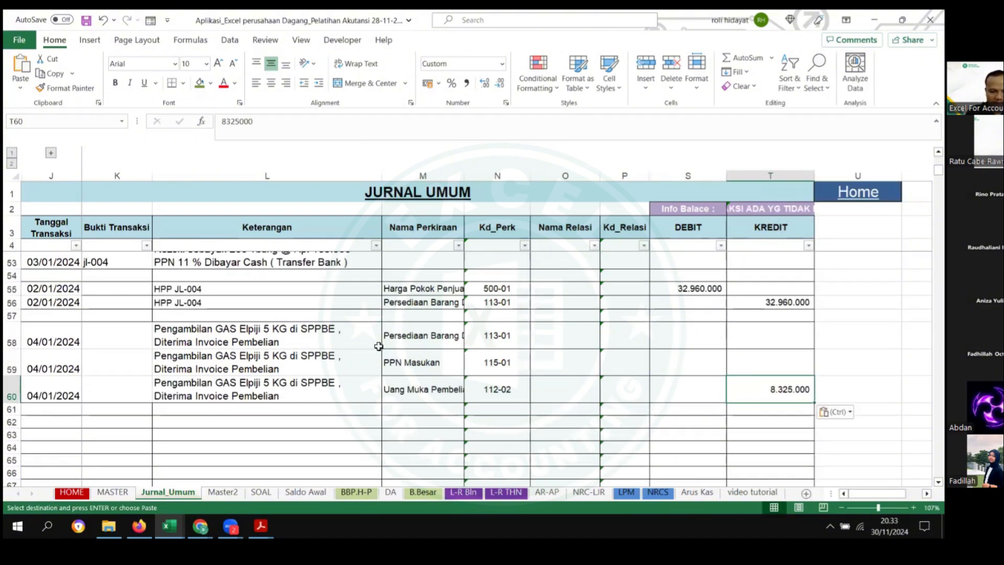
{"action": "left_click", "coordinate": [690, 333]}
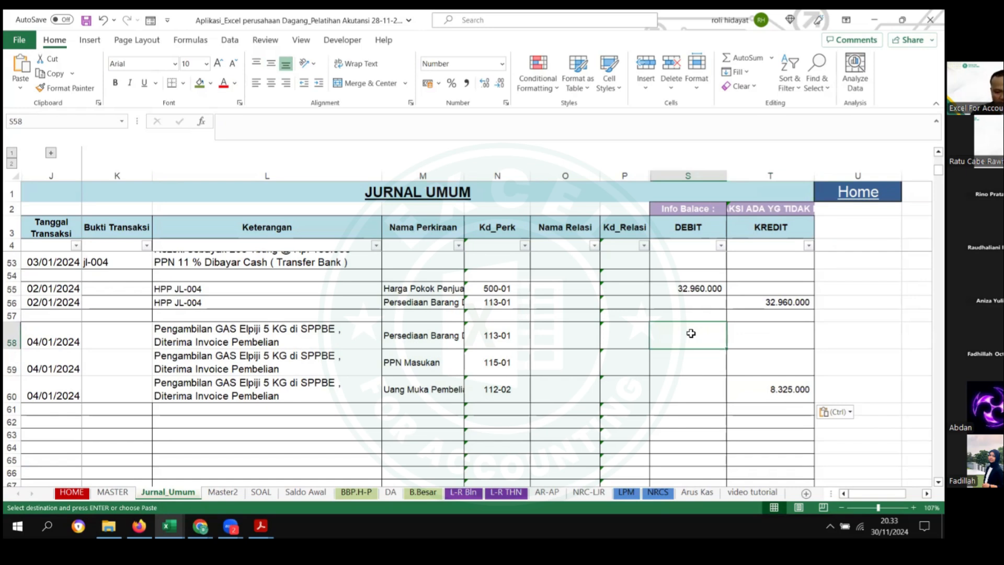
{"action": "type", "text": "=100*7500"}
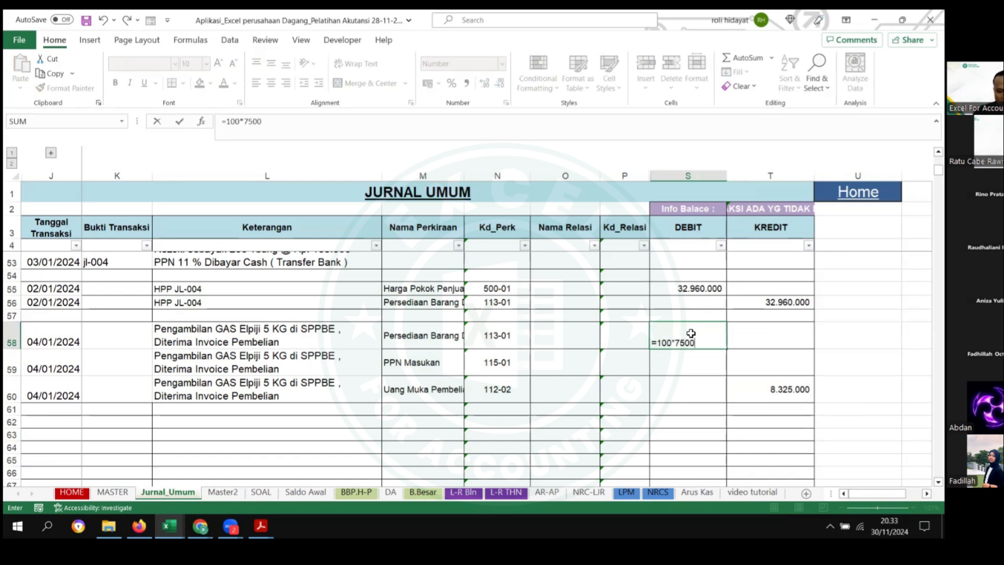
{"action": "key", "text": "Return"}
{"action": "type", "text": "="}
{"action": "left_click", "coordinate": [691, 334]}
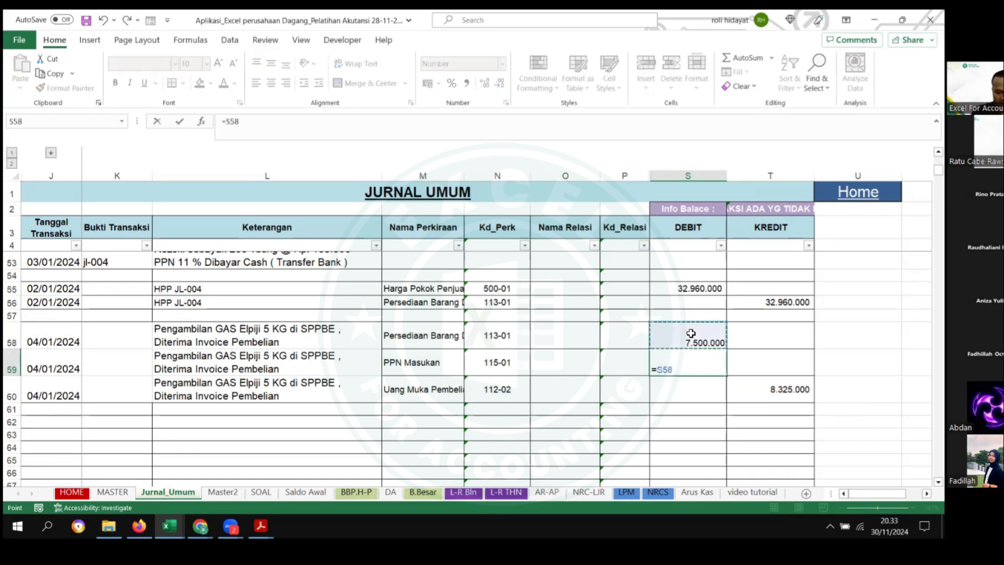
{"action": "type", "text": "*"}
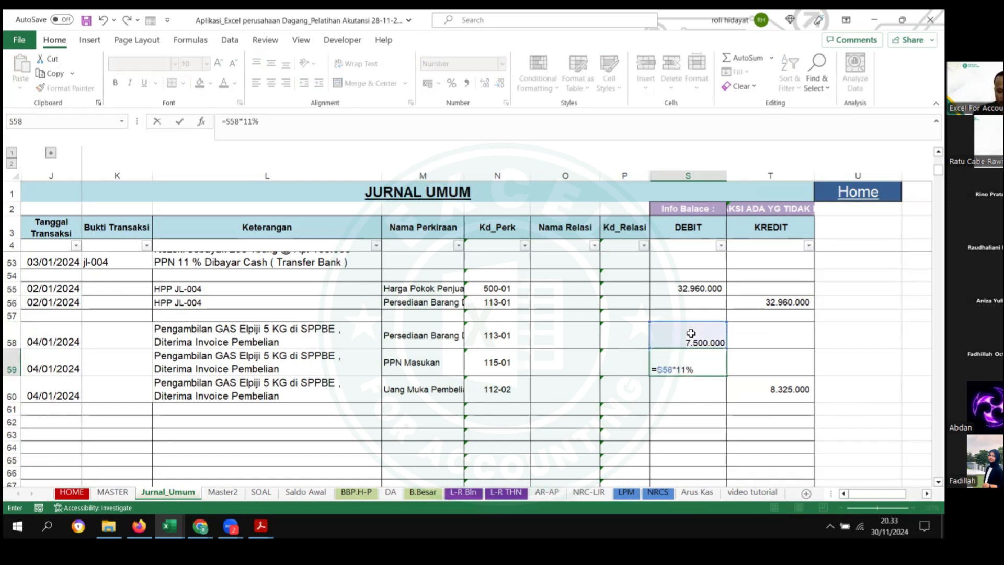
{"action": "key", "text": "Return"}
{"action": "left_click_drag", "start_coordinate": [691, 333], "coordinate": [716, 365]}
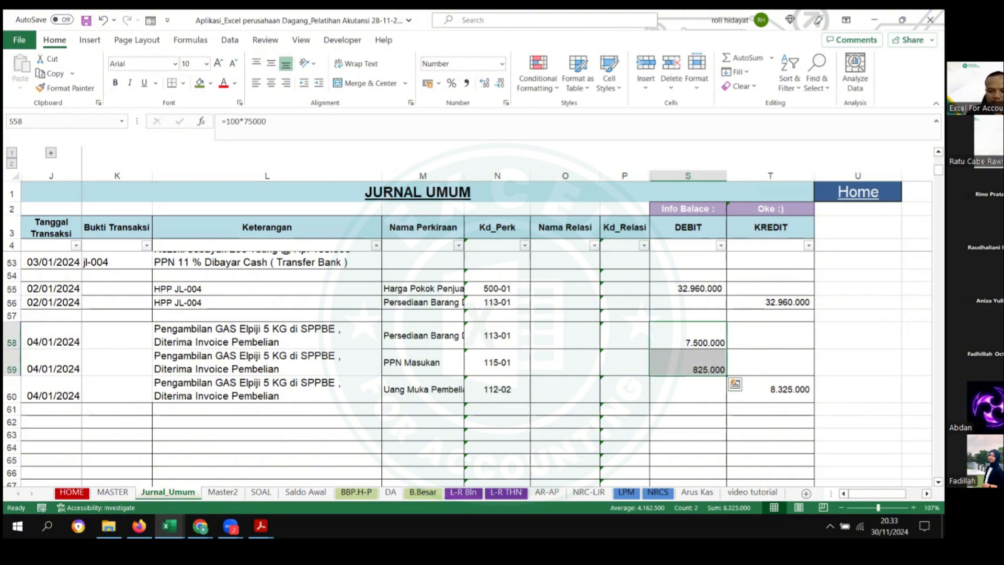
Step: Copy the pickup's date and description from J58:L58 into row 12 of the Transaksi sheet in the stok workbook
{"action": "scroll", "coordinate": [339, 351], "scroll_direction": "down", "scroll_amount": 1}
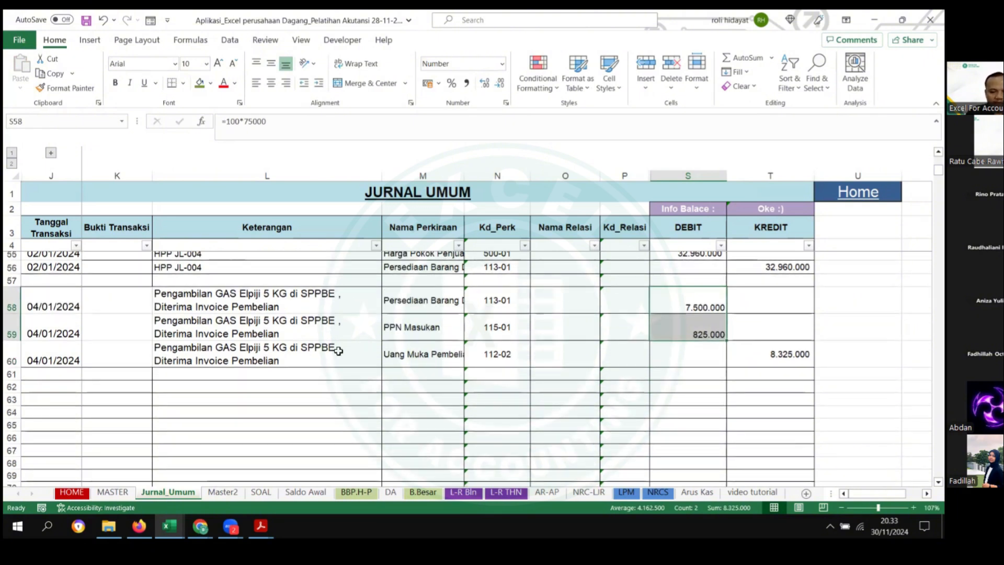
{"action": "left_click_drag", "start_coordinate": [47, 309], "coordinate": [220, 308]}
{"action": "key", "text": "ctrl+c"}
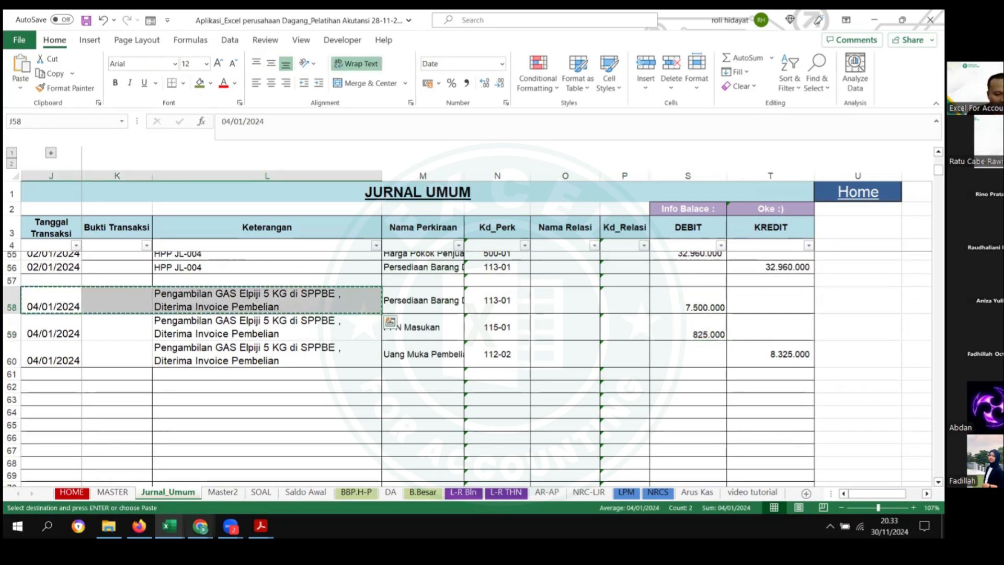
{"action": "left_click", "coordinate": [169, 526]}
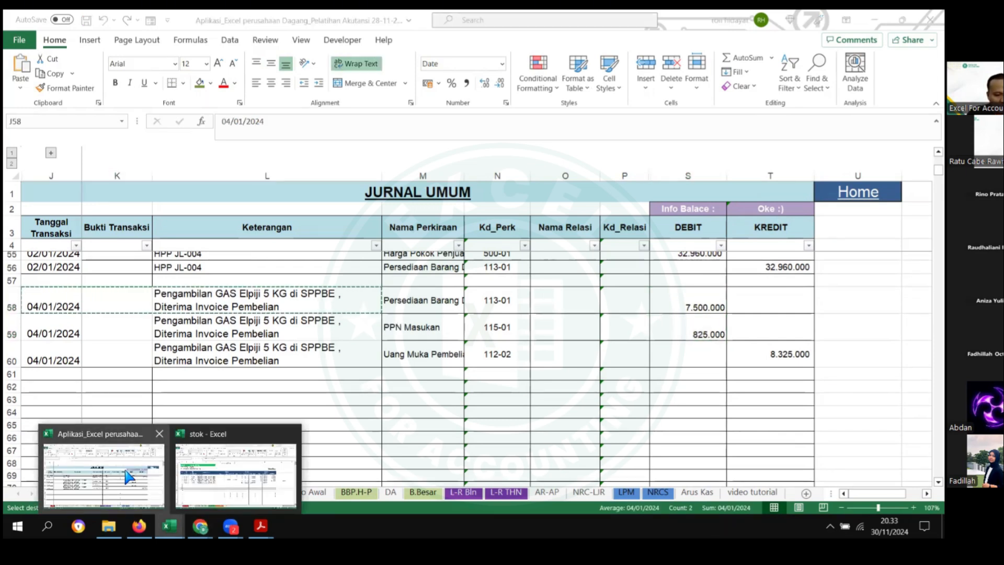
{"action": "left_click", "coordinate": [225, 473]}
{"action": "left_click", "coordinate": [176, 492]}
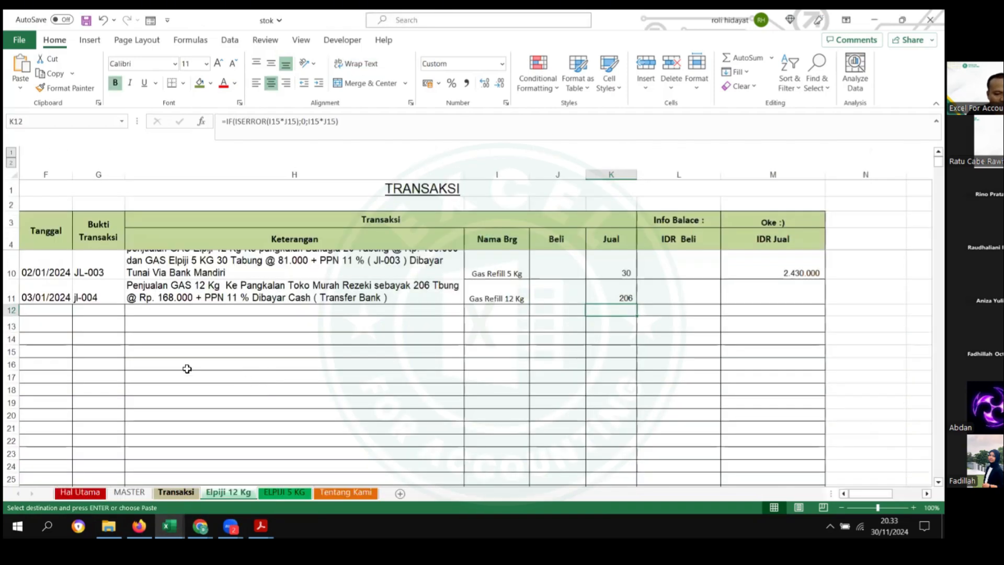
{"action": "left_click_drag", "start_coordinate": [50, 310], "coordinate": [308, 314]}
{"action": "key", "text": "ctrl+v"}
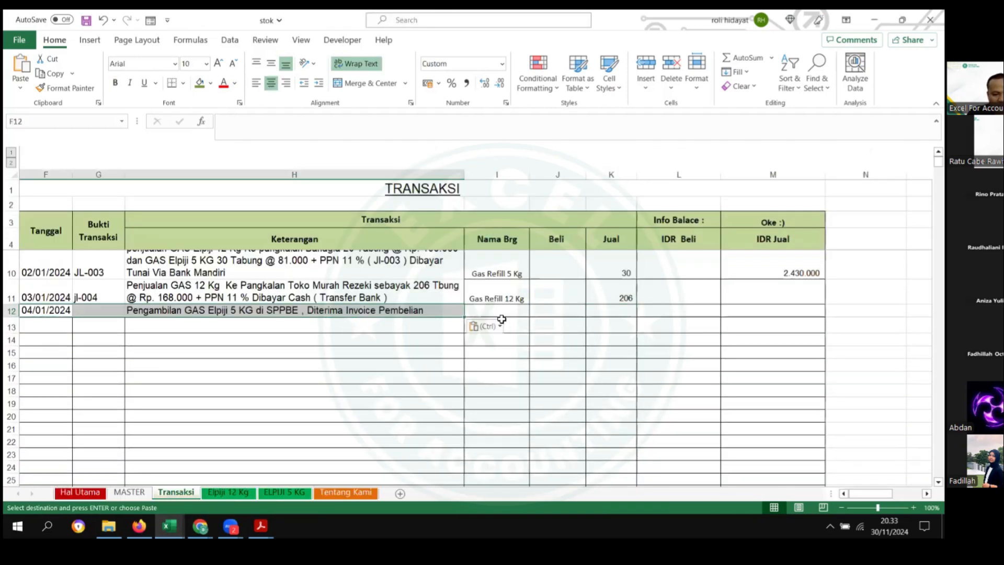
Step: Set the item in Transaksi row 12 to Gas Refill 5 Kg with a Beli quantity of 100
{"action": "left_click", "coordinate": [495, 311]}
{"action": "left_click", "coordinate": [534, 311]}
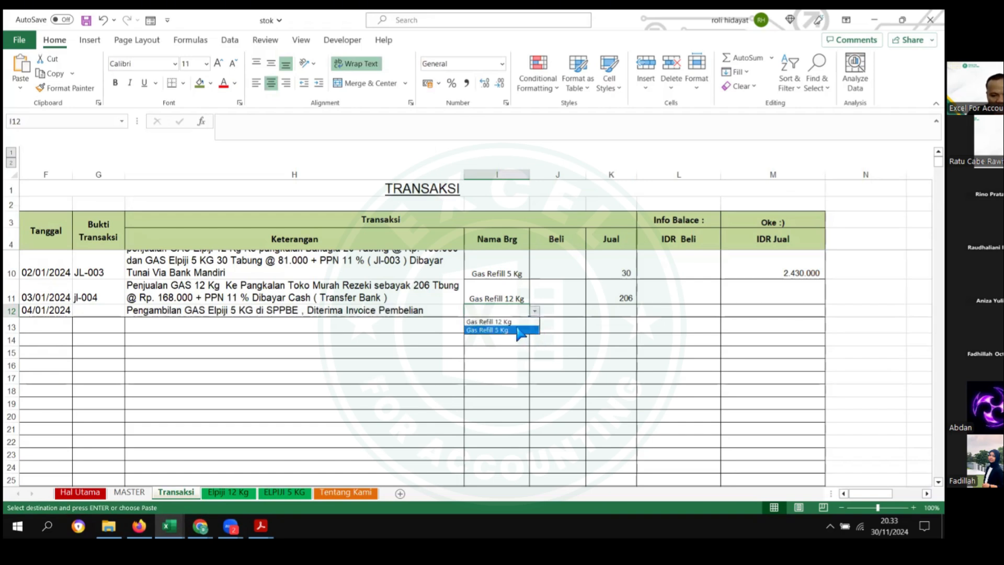
{"action": "left_click", "coordinate": [520, 330]}
{"action": "left_click", "coordinate": [615, 310]}
{"action": "left_click", "coordinate": [548, 309]}
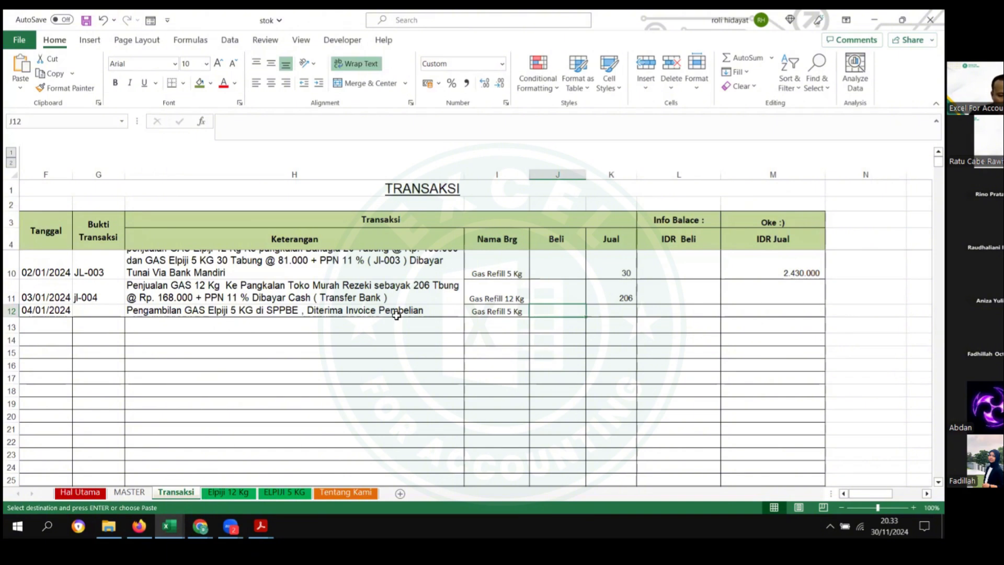
{"action": "type", "text": "100"}
{"action": "key", "text": "Tab"}
Step: Enter =J12*75000 as the IDR Beli amount in L12 of the Transaksi sheet
{"action": "key", "text": "Tab"}
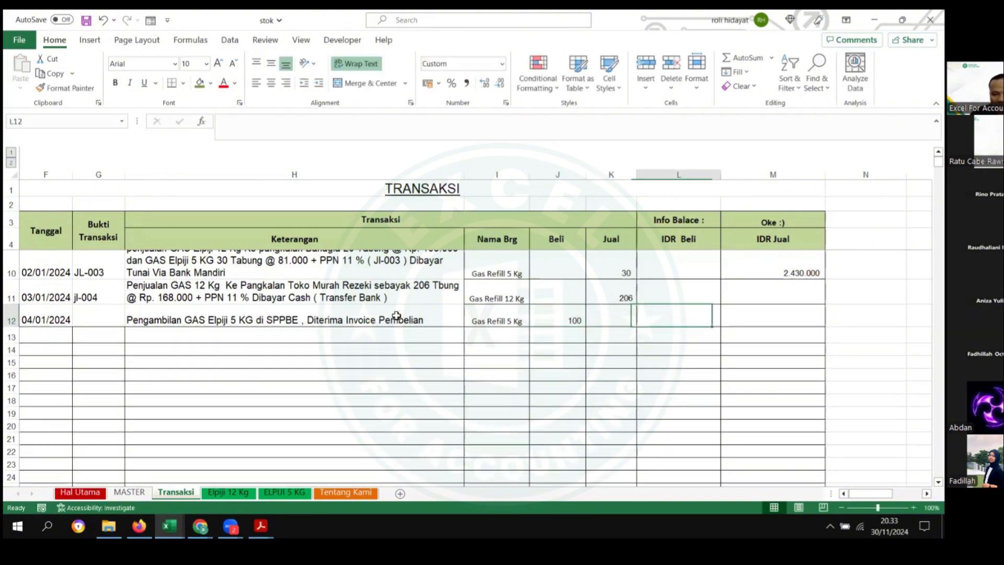
{"action": "type", "text": "="}
{"action": "key", "text": "Left"}
{"action": "key", "text": "Left"}
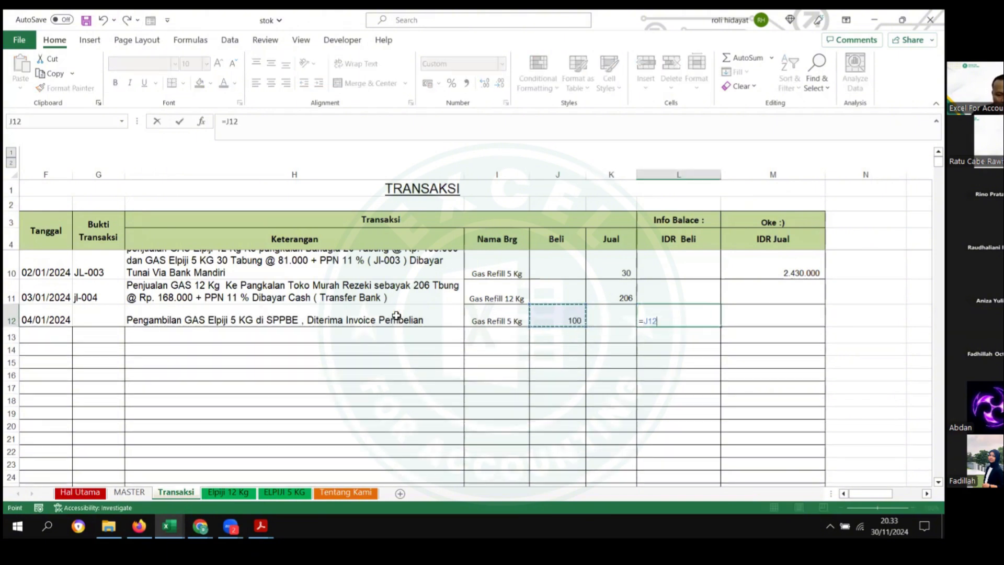
{"action": "type", "text": "*75000"}
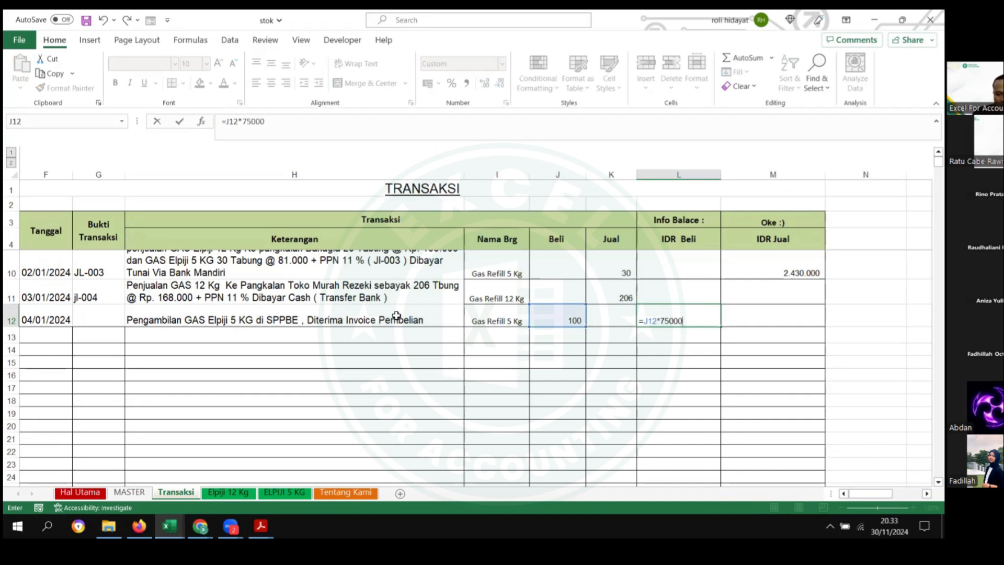
{"action": "key", "text": "Return"}
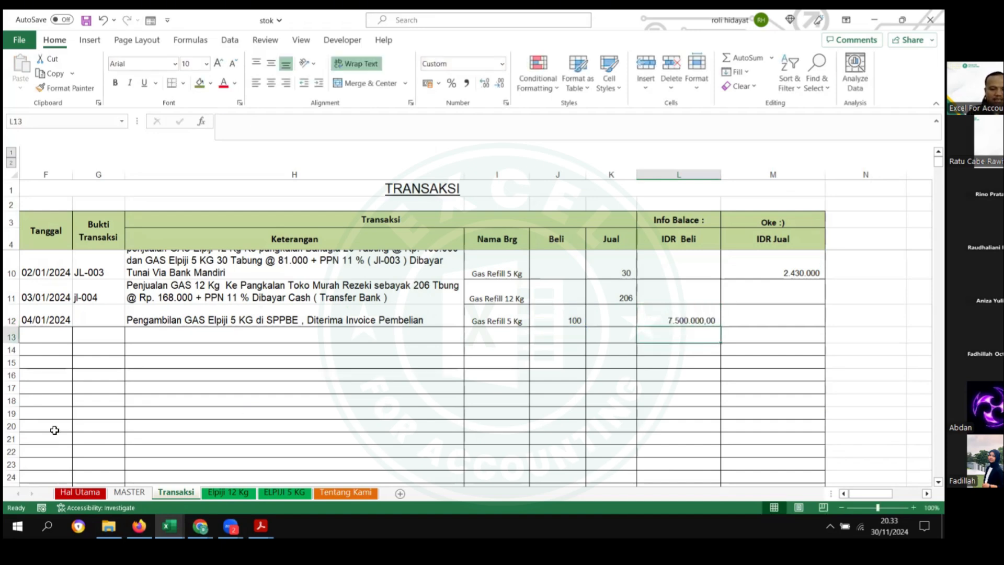
Step: Check the 04-Jan-24 purchase row and its balance in the ELPIJI 5 KG stock card
{"action": "key", "text": "ctrl+Page_Down"}
{"action": "key", "text": "ctrl+Page_Down"}
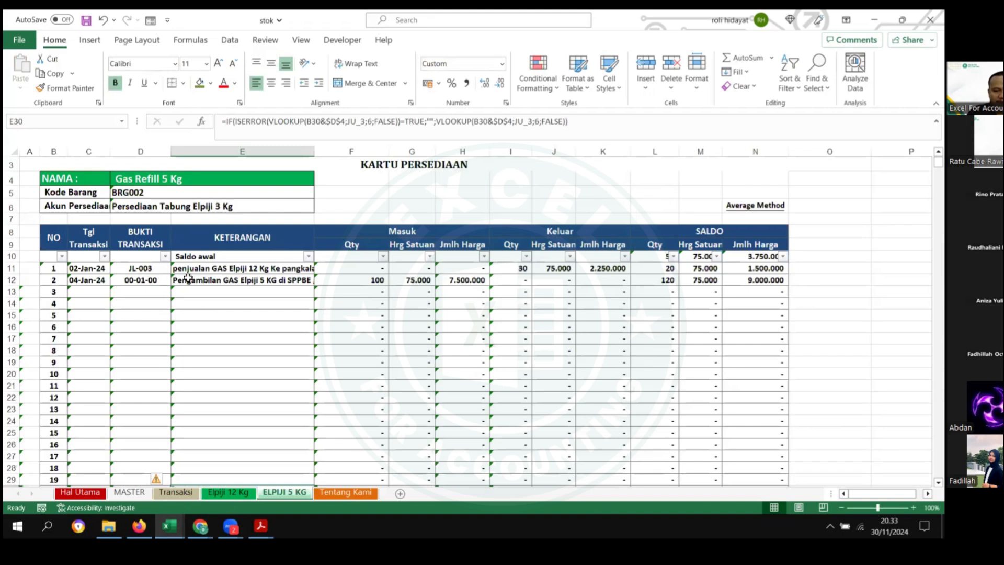
{"action": "left_click_drag", "start_coordinate": [98, 281], "coordinate": [732, 287]}
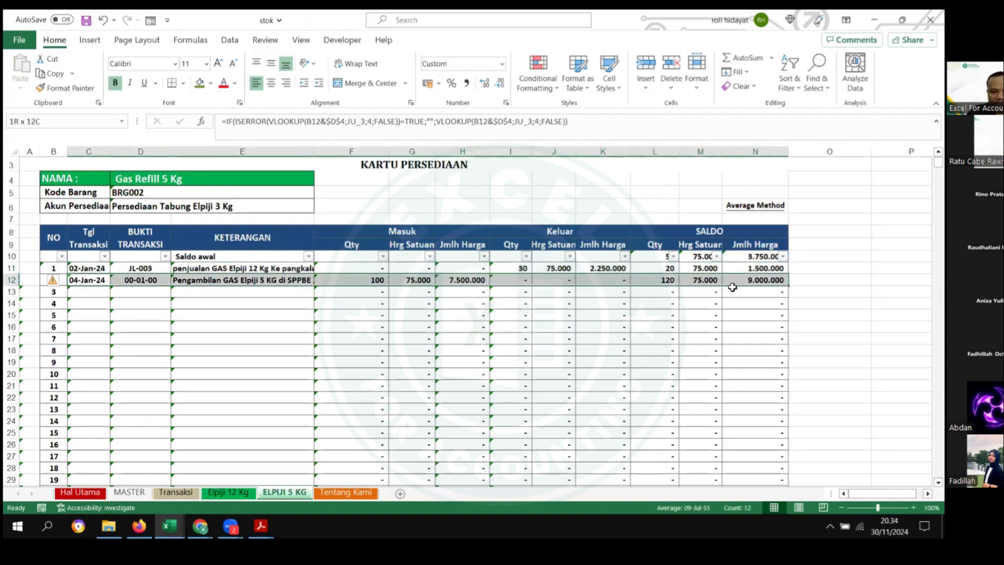
{"action": "left_click", "coordinate": [701, 326]}
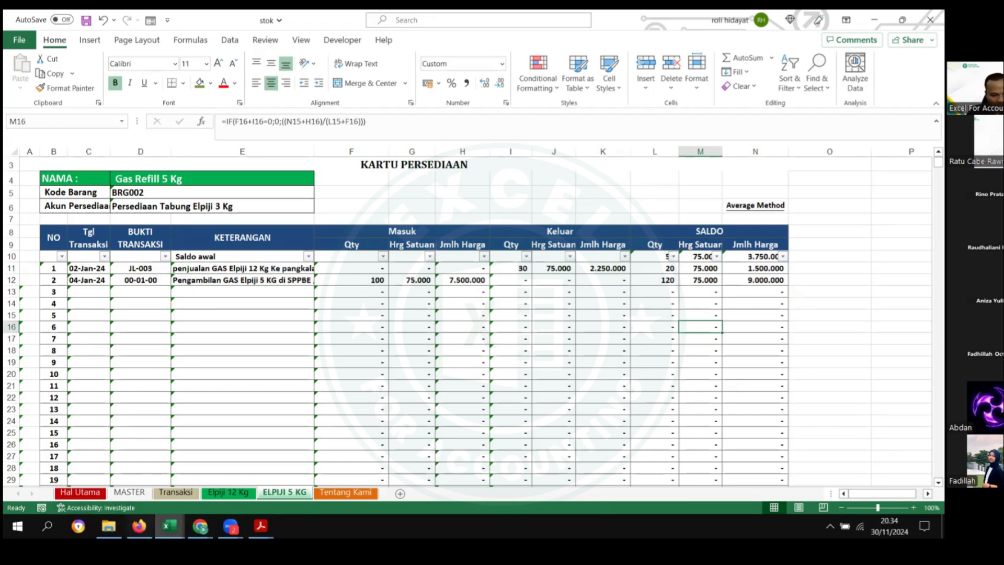
Step: Switch to the accounting workbook and copy the 05/01/2024 Tagihan Jasa Transportir row, B18:D18, from the SOAL sheet
{"action": "left_click", "coordinate": [170, 526]}
{"action": "left_click", "coordinate": [129, 492]}
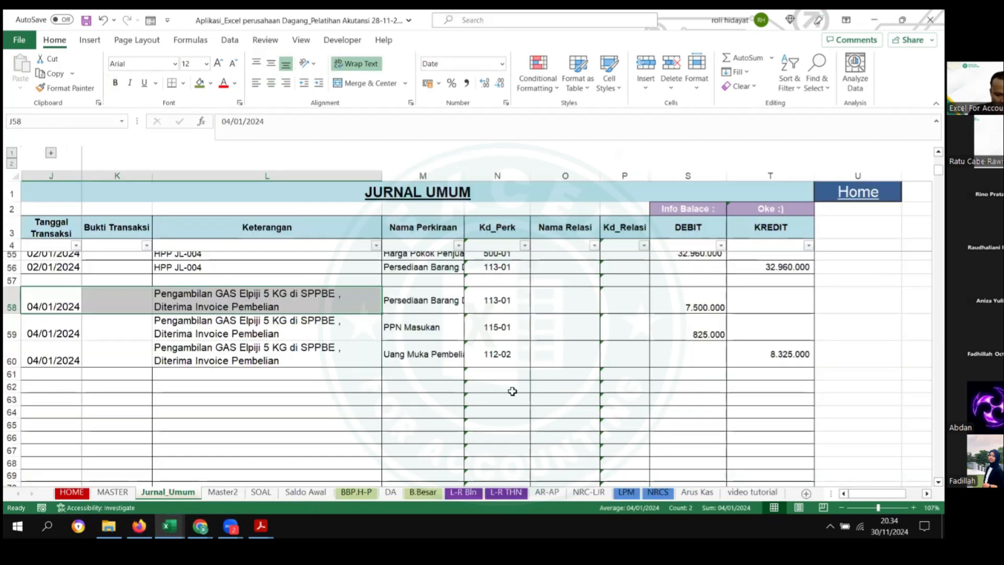
{"action": "left_click", "coordinate": [223, 491]}
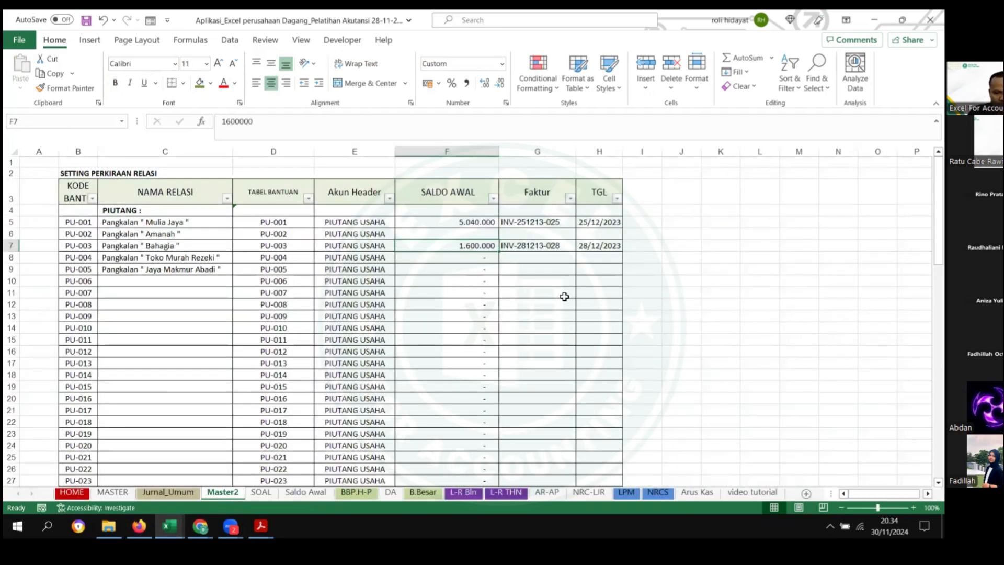
{"action": "left_click", "coordinate": [263, 492]}
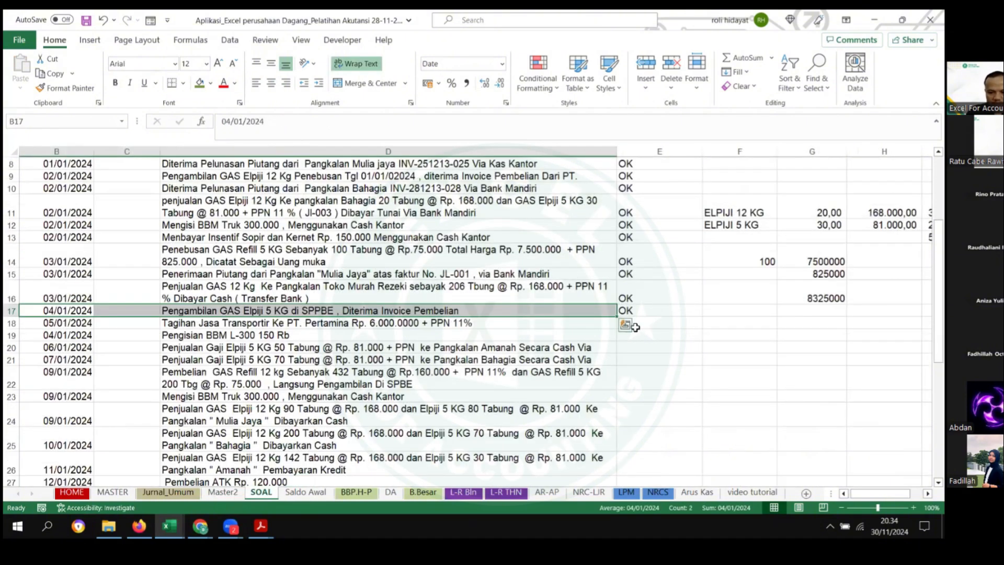
{"action": "left_click", "coordinate": [634, 314]}
{"action": "key", "text": "ctrl+c"}
{"action": "left_click_drag", "start_coordinate": [112, 324], "coordinate": [509, 323]}
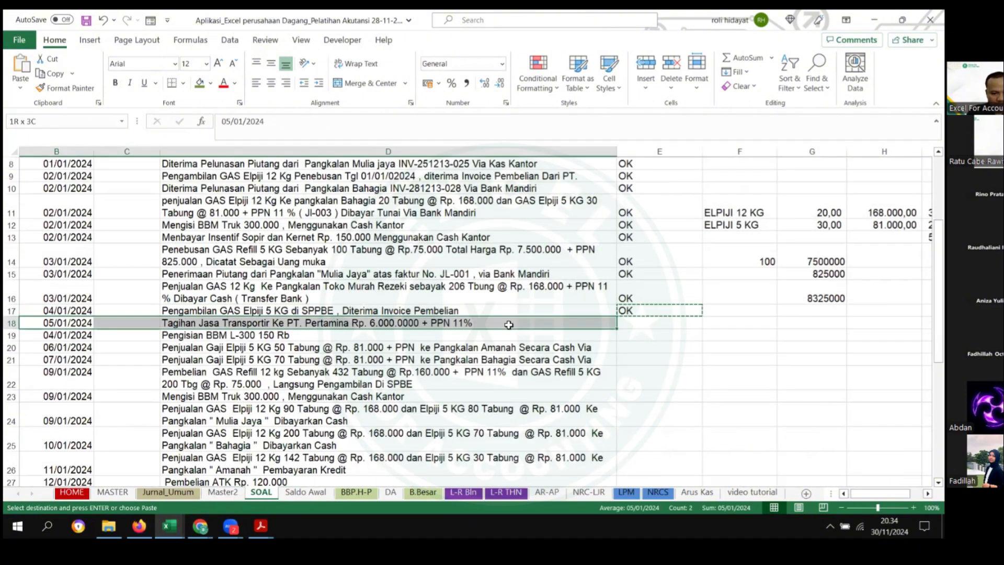
{"action": "left_click", "coordinate": [120, 350]}
{"action": "left_click_drag", "start_coordinate": [88, 323], "coordinate": [294, 324]}
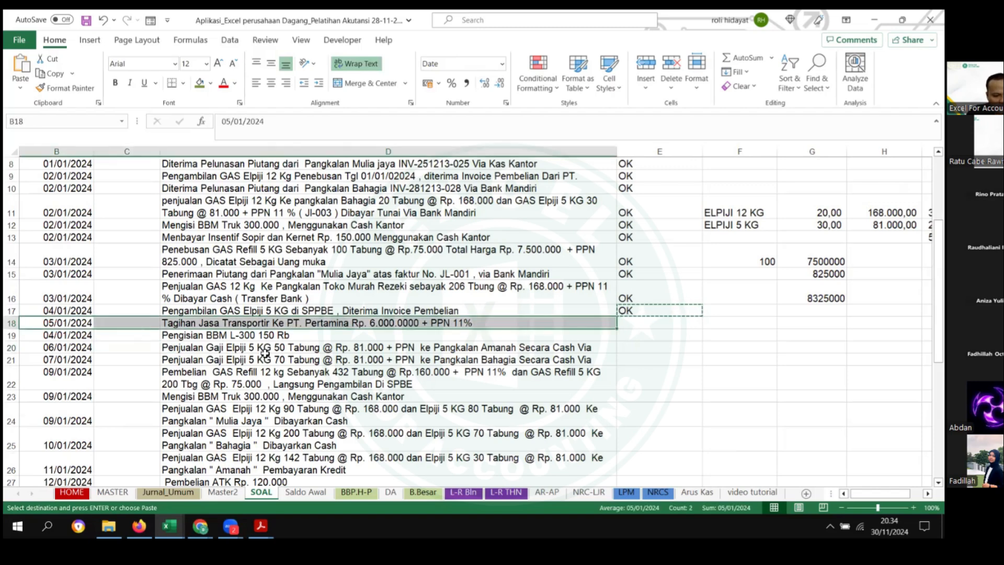
{"action": "key", "text": "ctrl+c"}
{"action": "scroll", "coordinate": [245, 349], "scroll_direction": "down", "scroll_amount": 1}
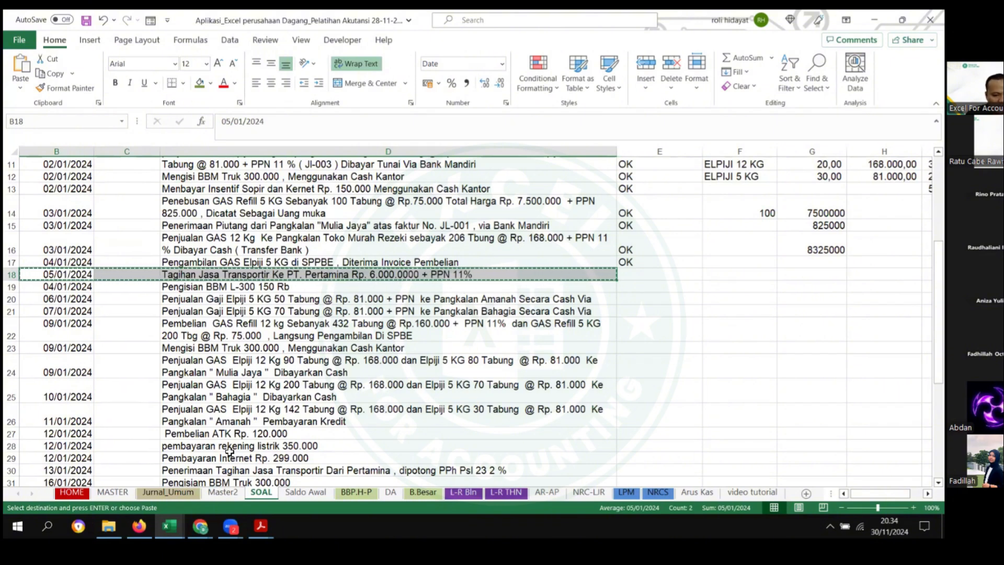
Step: Paste the copied transporter billing date and description into rows 62, 63 and 64 of Jurnal_Umum, starting in column J
{"action": "left_click", "coordinate": [170, 492]}
{"action": "scroll", "coordinate": [186, 426], "scroll_direction": "down", "scroll_amount": 3}
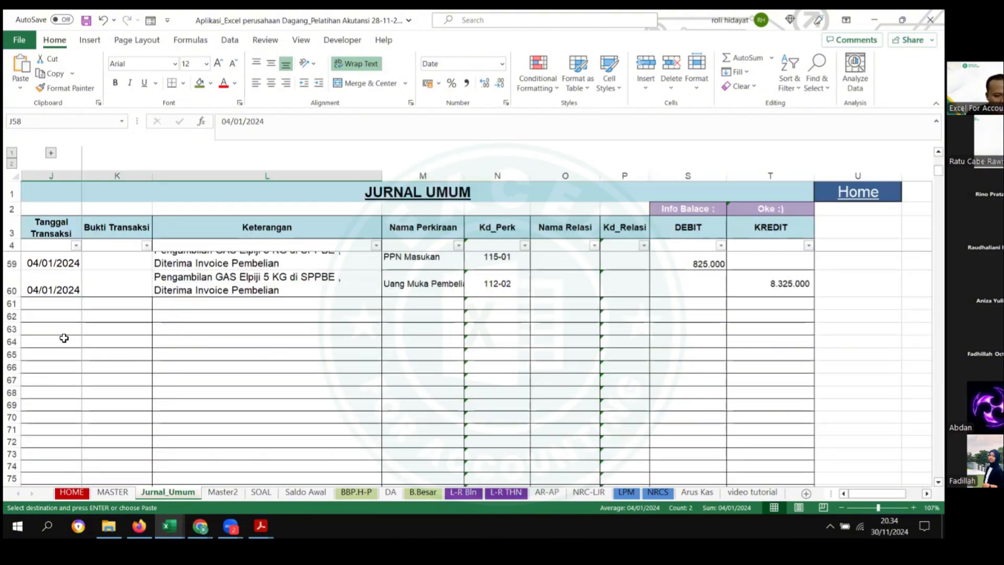
{"action": "left_click", "coordinate": [47, 318]}
{"action": "key", "text": "ctrl+v"}
{"action": "left_click", "coordinate": [47, 344]}
{"action": "key", "text": "ctrl+v"}
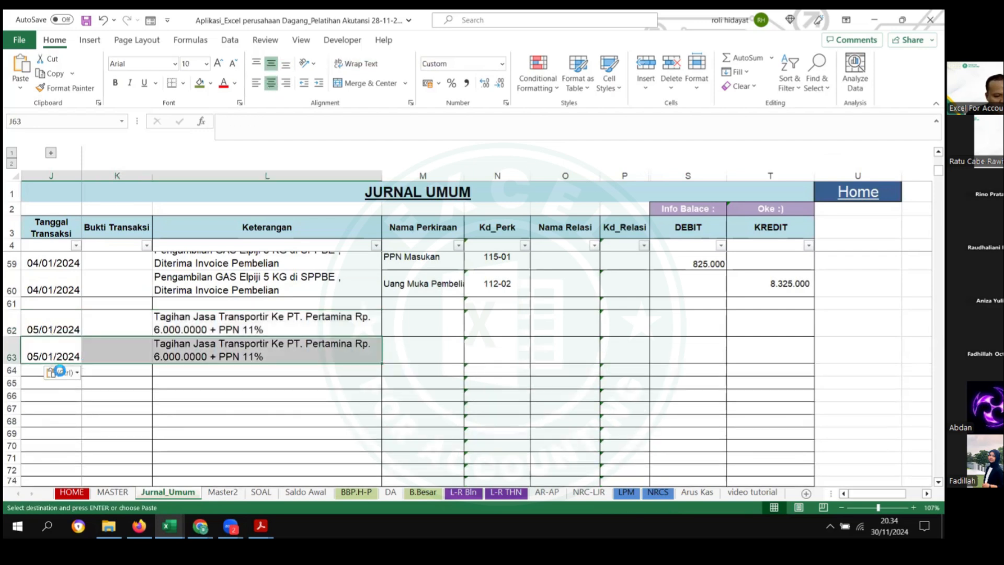
{"action": "left_click", "coordinate": [36, 370]}
{"action": "key", "text": "ctrl+v"}
Step: Set the Nama Perkiraan to Piutang Usaha in M62 and Pendapatan jasa Transportir in M63
{"action": "left_click", "coordinate": [415, 320]}
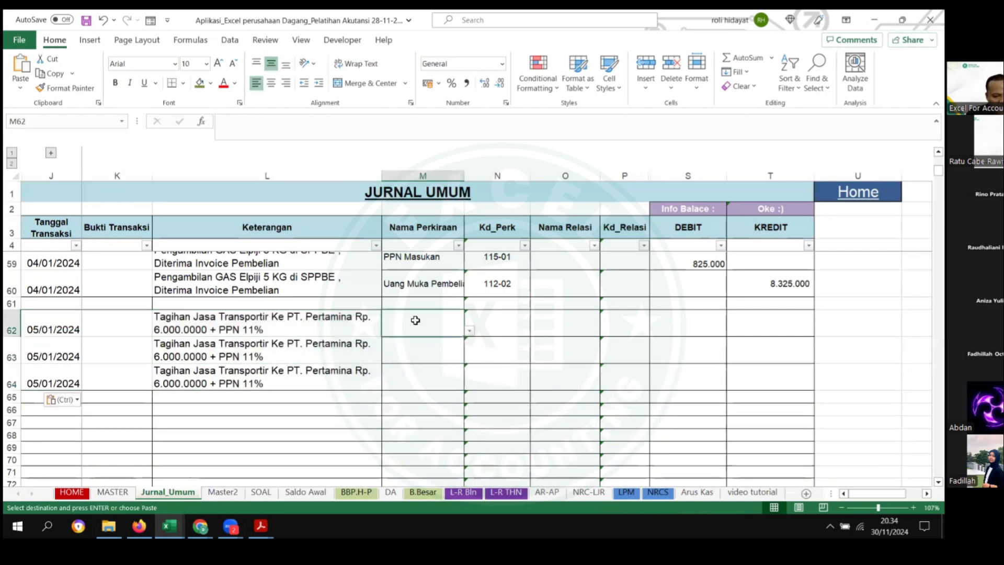
{"action": "scroll", "coordinate": [283, 314], "scroll_direction": "down", "scroll_amount": 1}
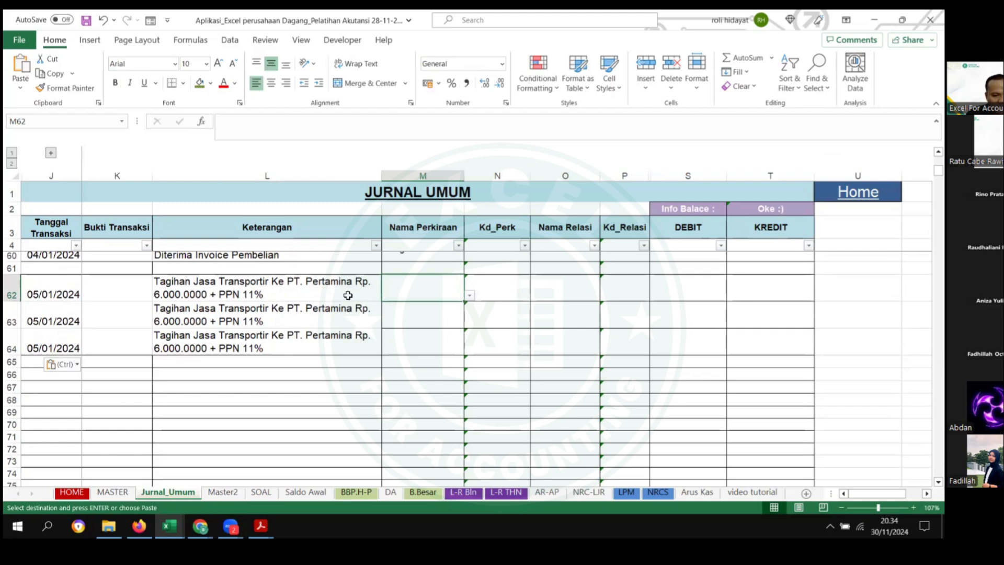
{"action": "left_click", "coordinate": [470, 294]}
{"action": "scroll", "coordinate": [463, 332], "scroll_direction": "down", "scroll_amount": 3}
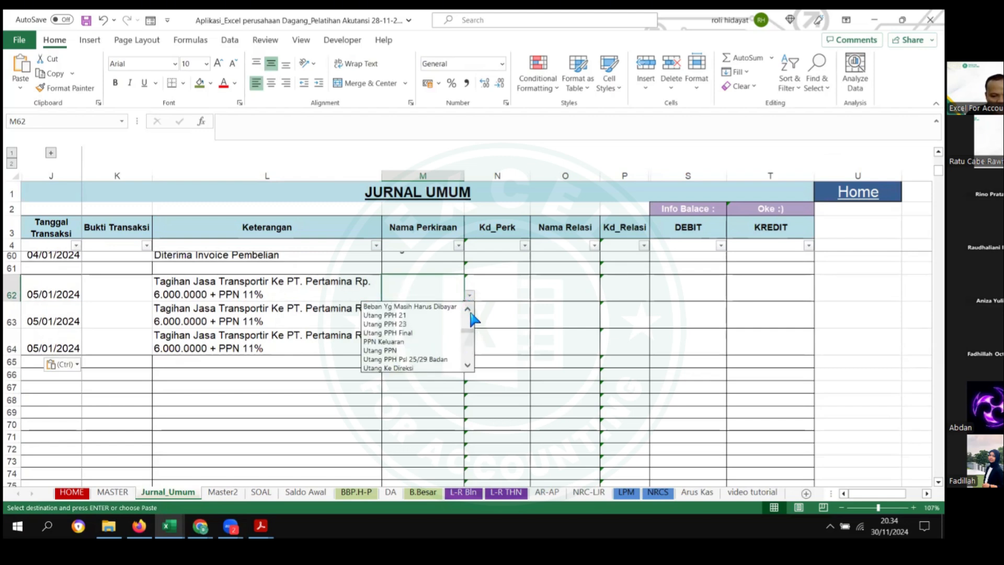
{"action": "scroll", "coordinate": [466, 324], "scroll_direction": "up", "scroll_amount": 3}
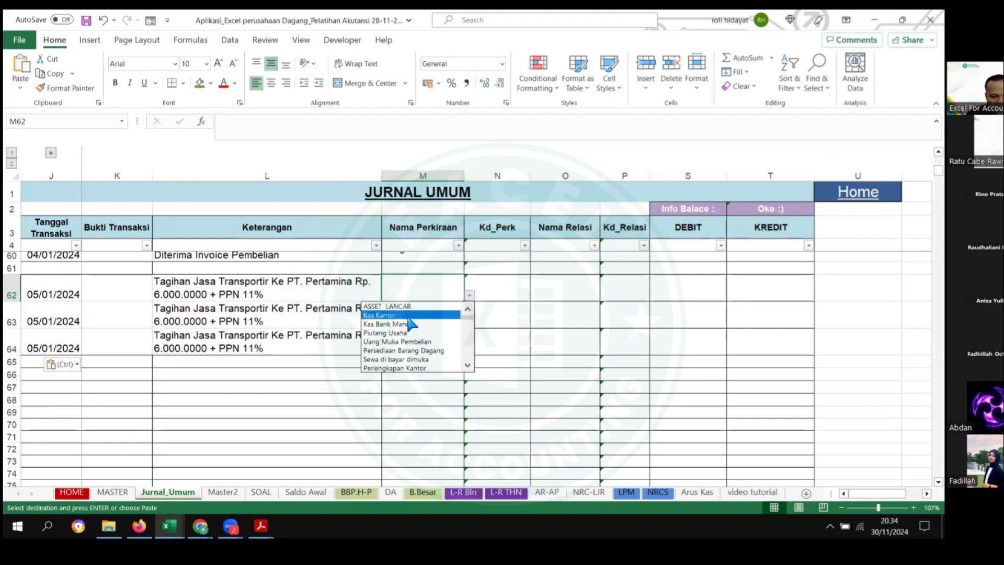
{"action": "left_click", "coordinate": [398, 334]}
{"action": "left_click", "coordinate": [457, 323]}
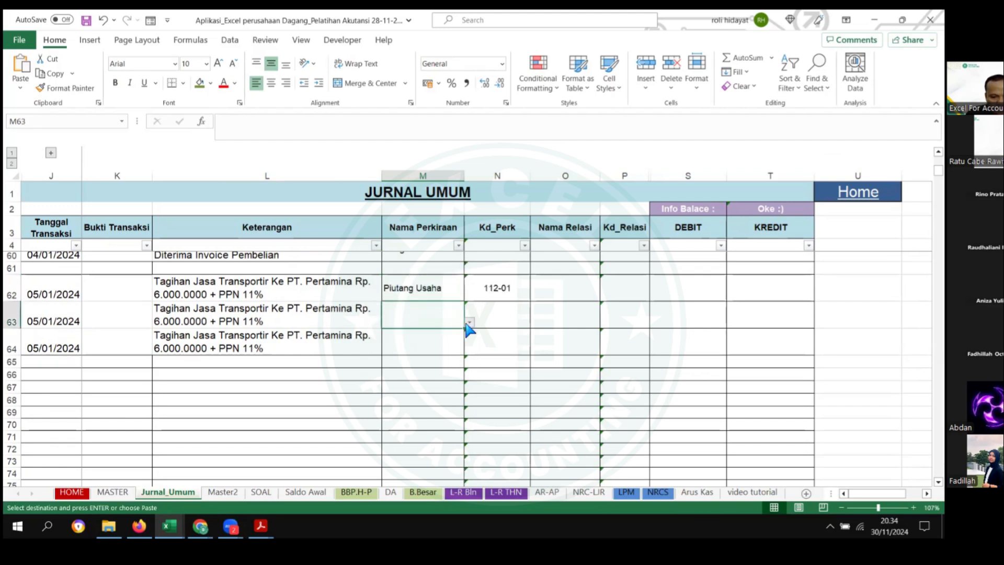
{"action": "left_click", "coordinate": [469, 322]}
{"action": "left_click", "coordinate": [423, 369]}
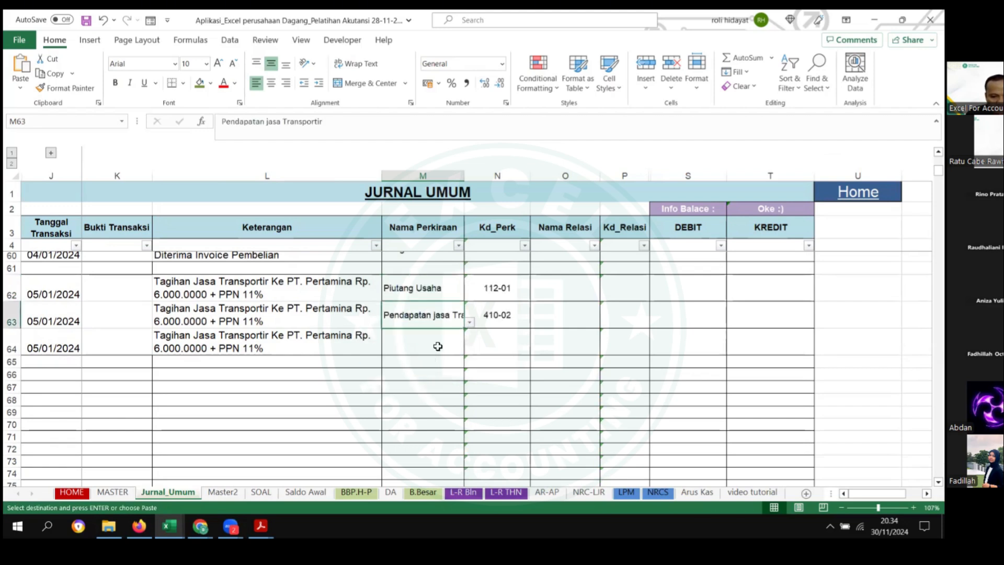
Step: Set the Nama Perkiraan in M64 to PPN Keluaran
{"action": "left_click", "coordinate": [442, 343]}
{"action": "left_click", "coordinate": [470, 349]}
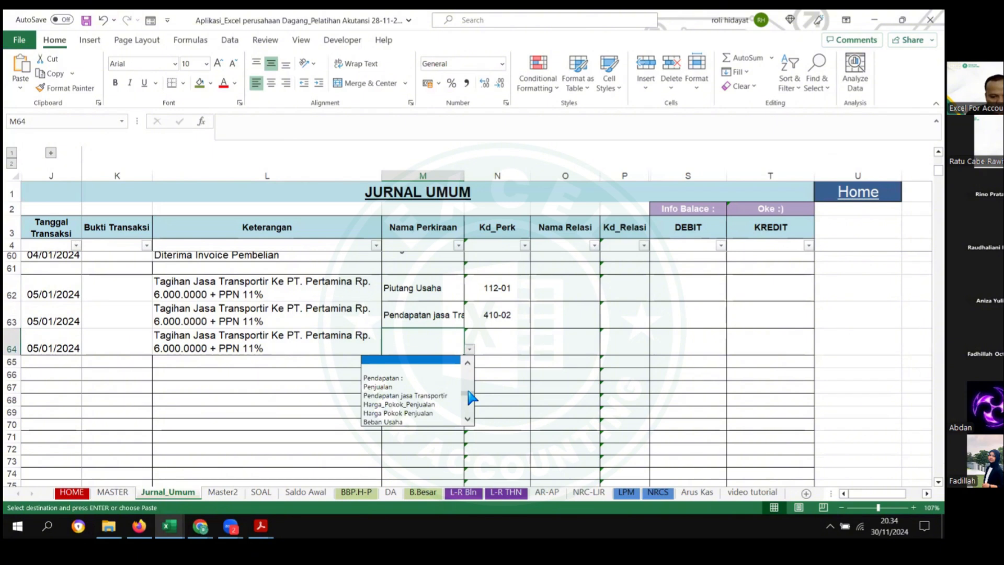
{"action": "left_click_drag", "start_coordinate": [468, 391], "coordinate": [466, 386]}
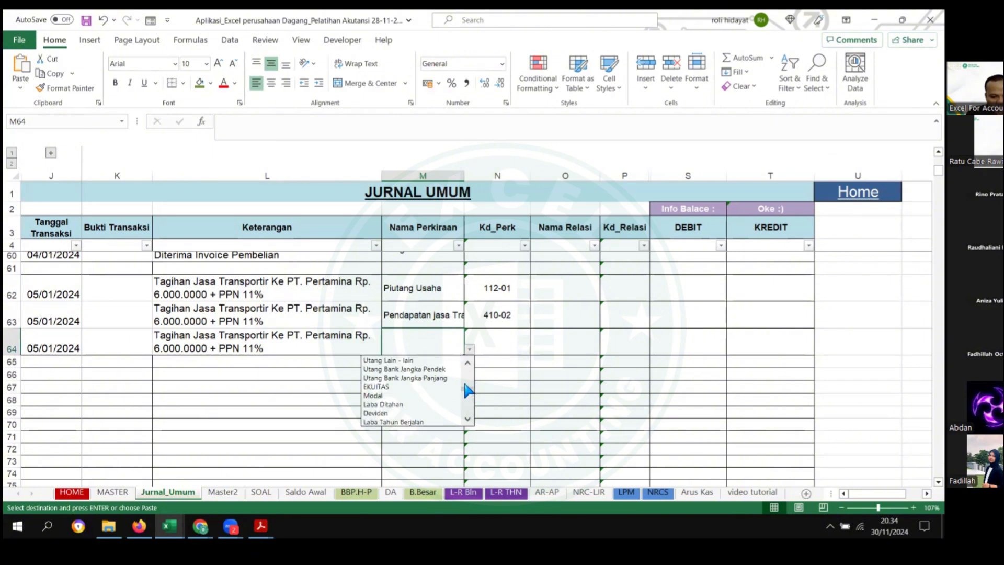
{"action": "left_click", "coordinate": [469, 416]}
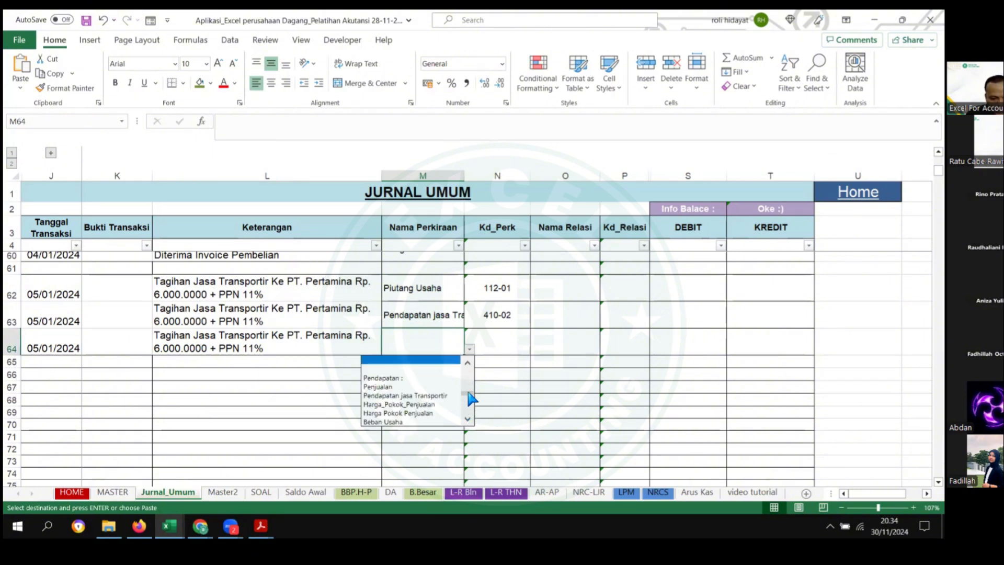
{"action": "left_click_drag", "start_coordinate": [469, 393], "coordinate": [470, 383]}
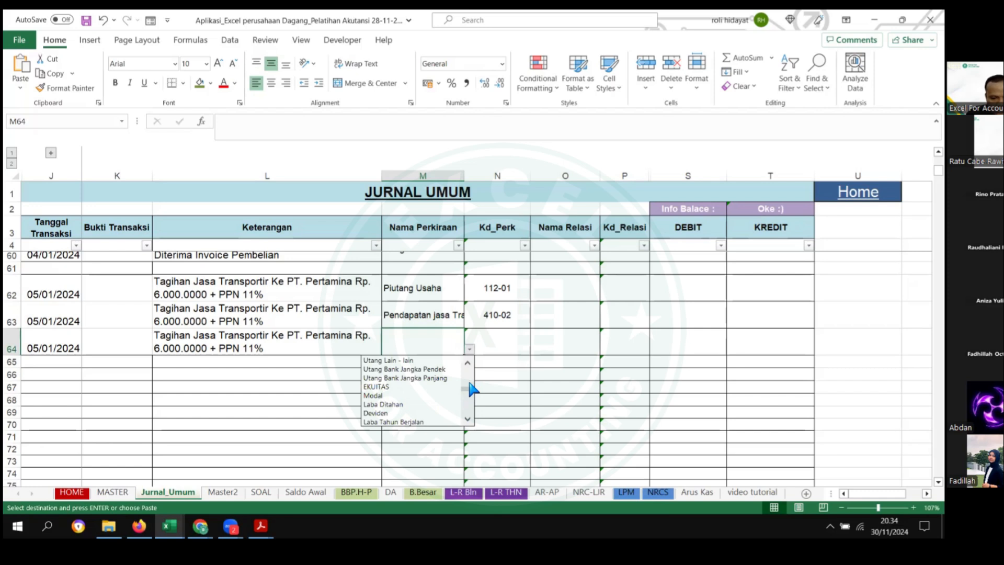
{"action": "scroll", "coordinate": [471, 383], "scroll_direction": "up", "scroll_amount": 3}
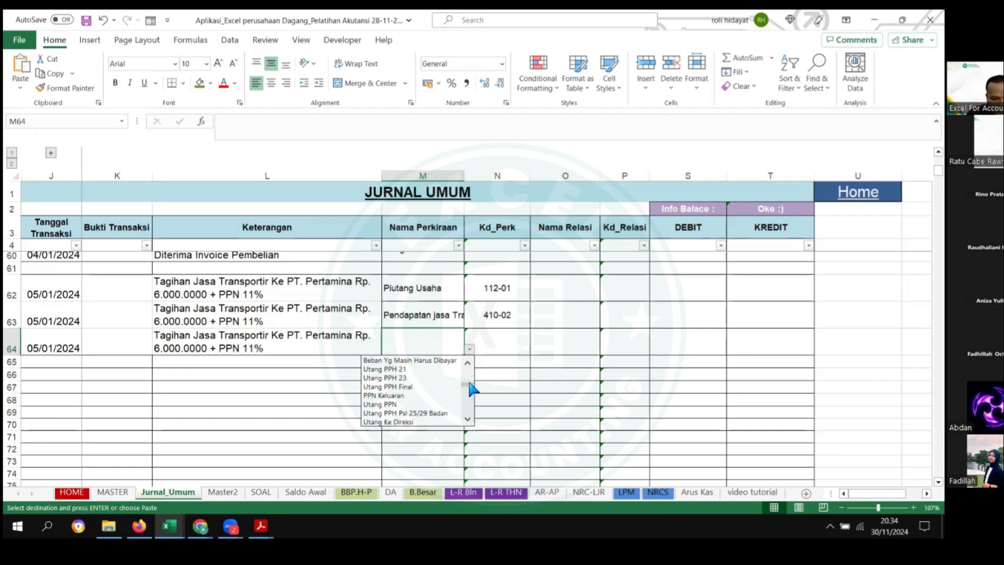
{"action": "left_click", "coordinate": [468, 379]}
{"action": "left_click", "coordinate": [468, 397]}
{"action": "left_click", "coordinate": [397, 395]}
{"action": "left_click", "coordinate": [500, 373]}
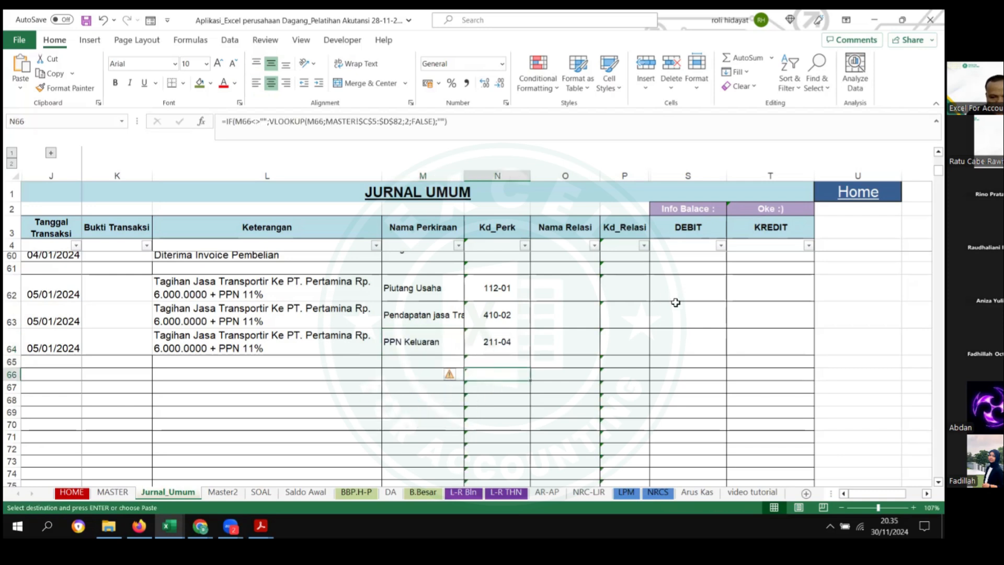
Step: Enter 6000000 as the transporter income credit in T63 and =T63*11% as the PPN Keluaran credit in T64
{"action": "left_click", "coordinate": [759, 315]}
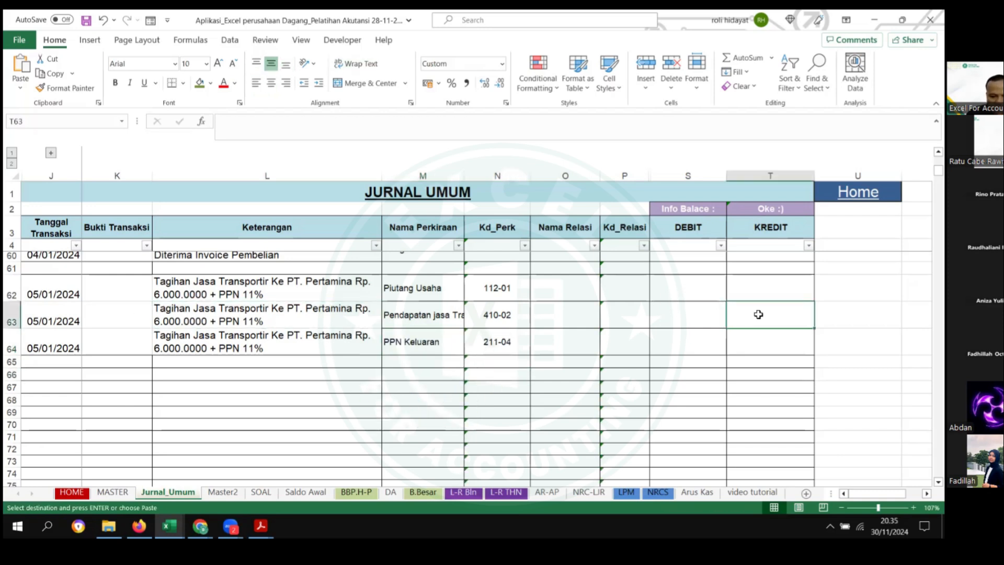
{"action": "type", "text": "6000000"}
{"action": "key", "text": "Return"}
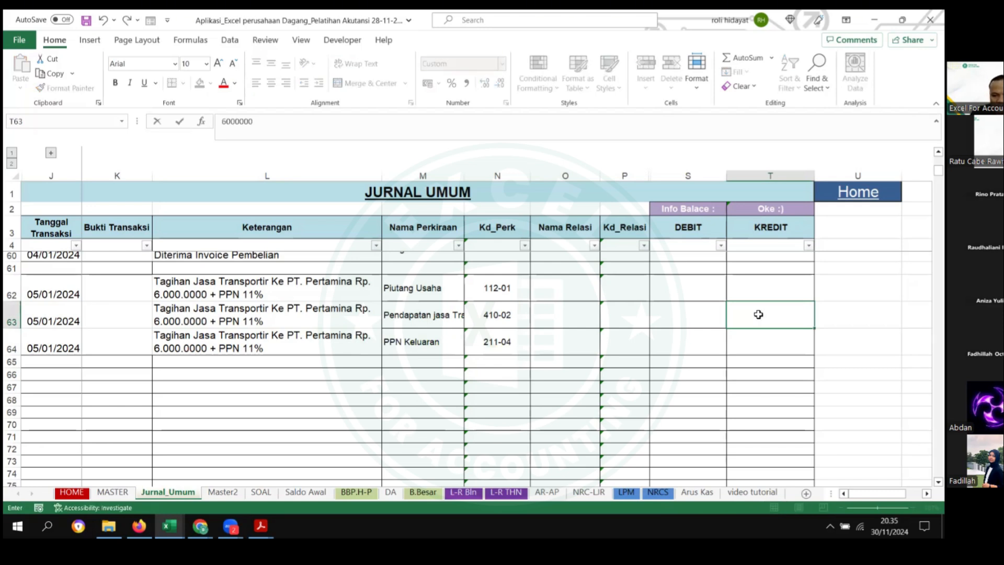
{"action": "type", "text": "="}
{"action": "left_click", "coordinate": [758, 315]}
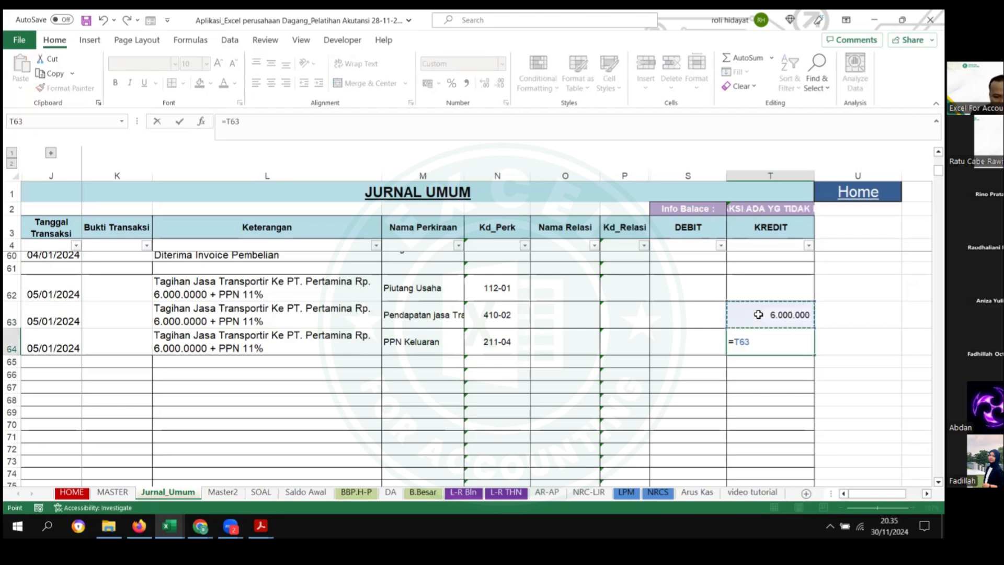
{"action": "type", "text": "*"}
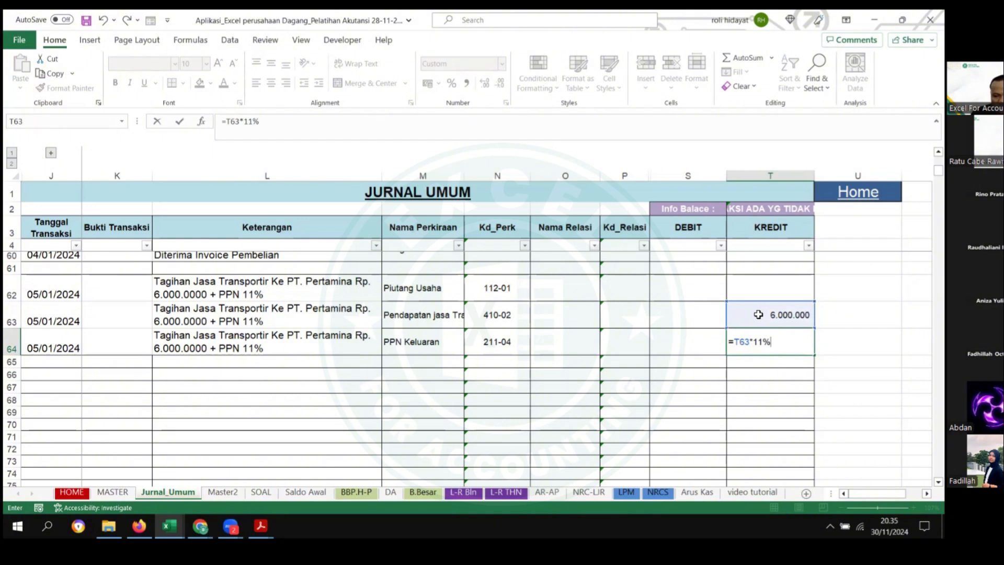
{"action": "key", "text": "Return"}
Step: Enter =T63+T64 as the Piutang Usaha debit in S62
{"action": "left_click", "coordinate": [678, 295]}
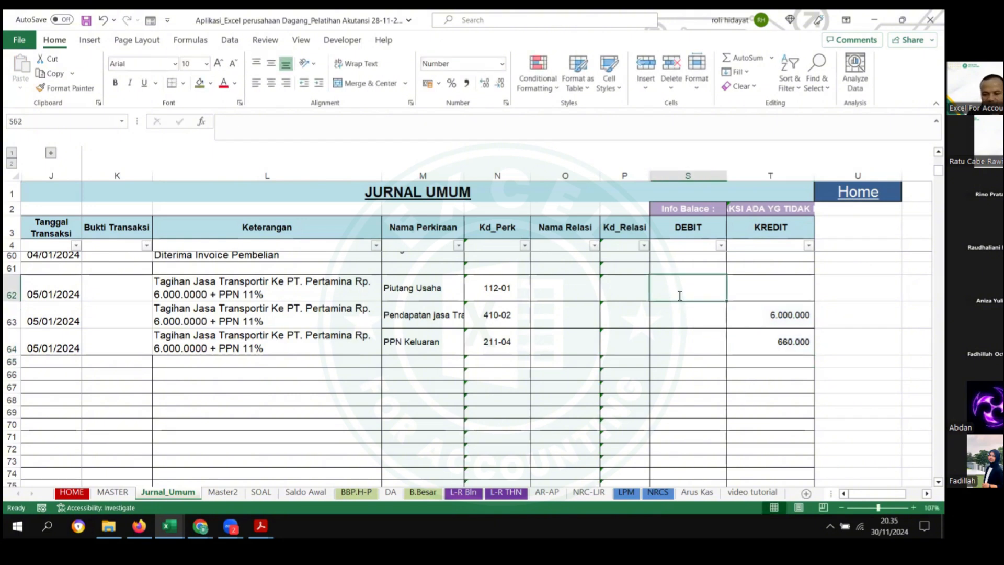
{"action": "type", "text": "="}
{"action": "key", "text": "Down"}
{"action": "key", "text": "Right"}
{"action": "type", "text": "+"}
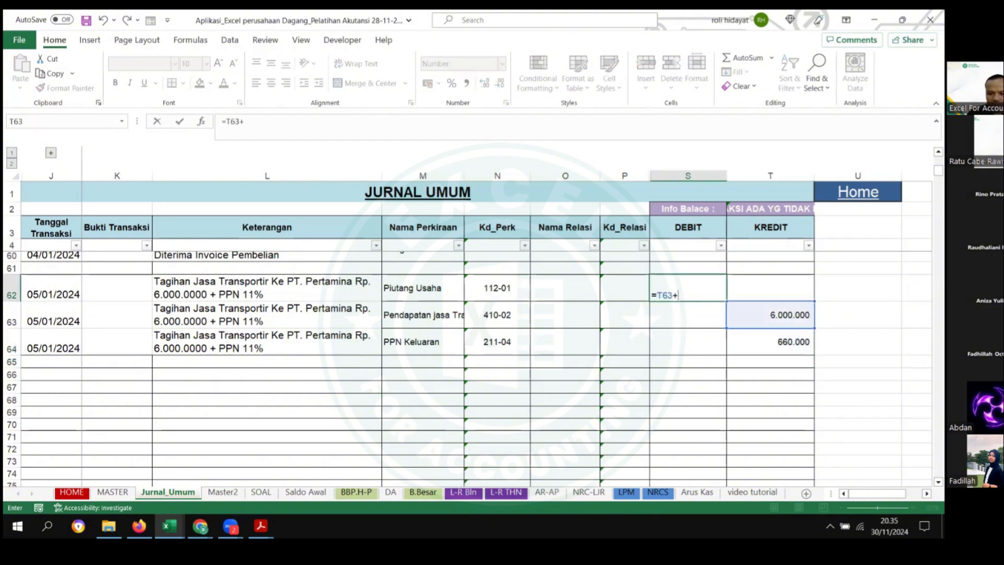
{"action": "key", "text": "Down"}
{"action": "key", "text": "Return"}
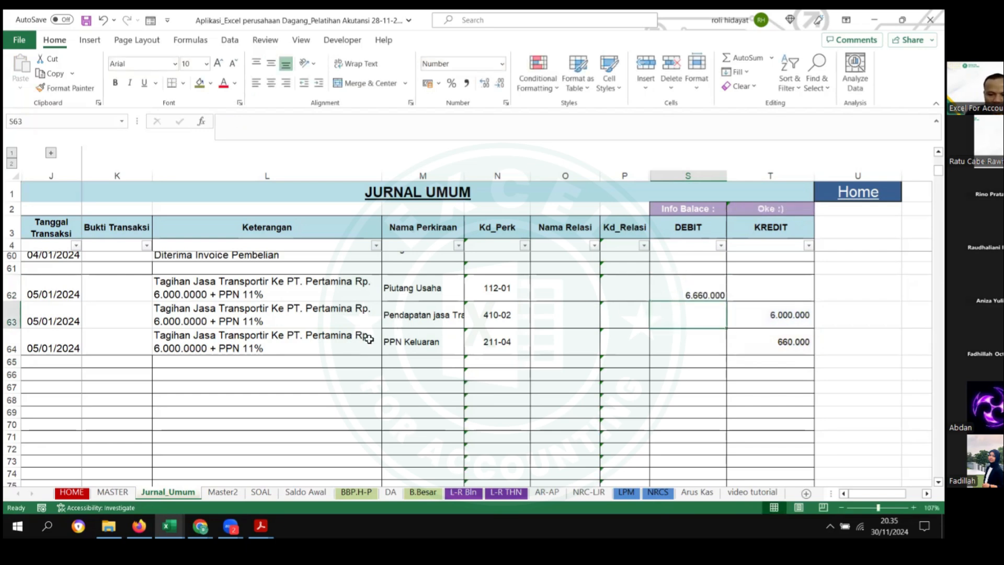
{"action": "left_click", "coordinate": [275, 362]}
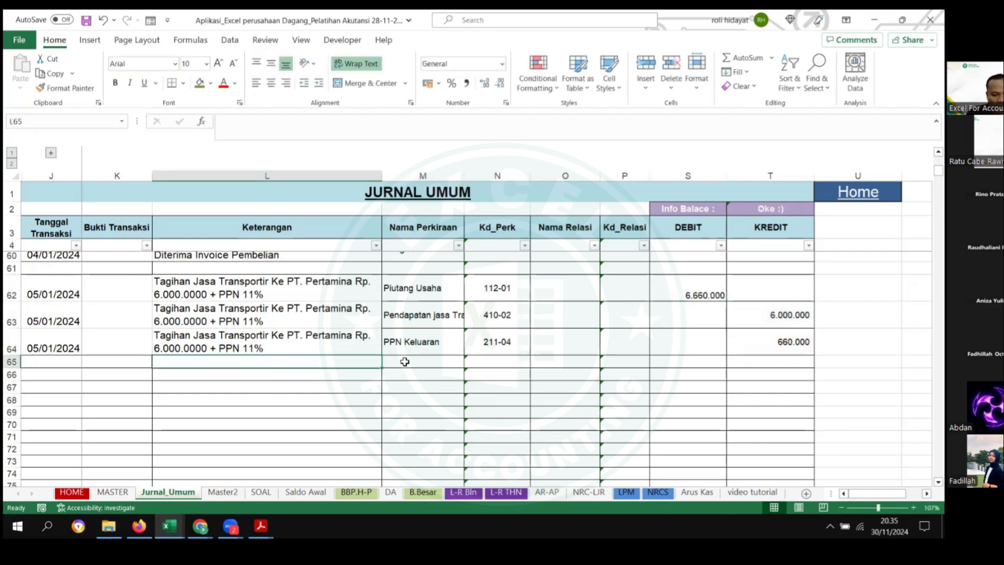
{"action": "left_click", "coordinate": [597, 291]}
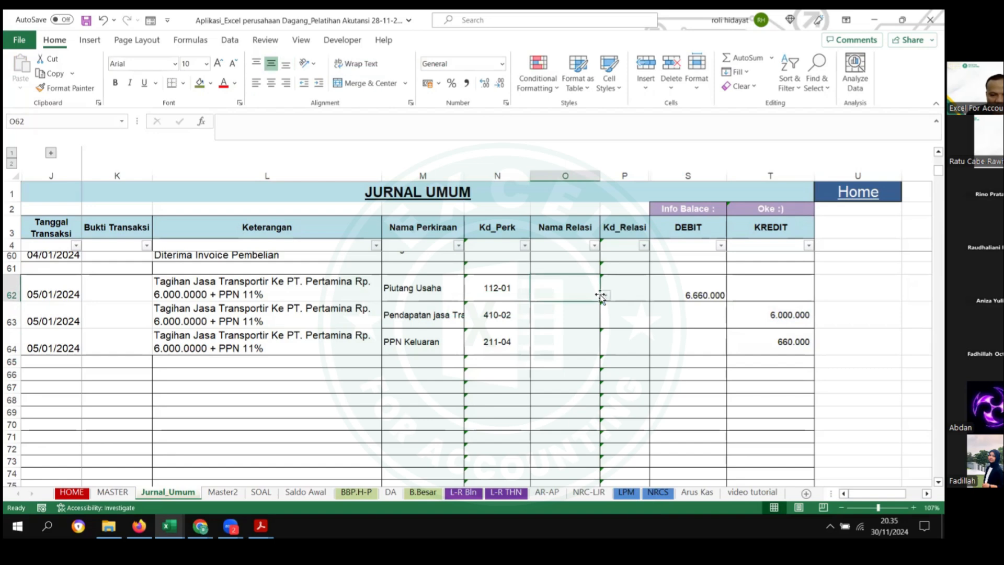
{"action": "left_click", "coordinate": [605, 295]}
{"action": "left_click", "coordinate": [307, 328]}
Step: Add pt. pertamina as the receivable relation for code PU-006 in C10 of the Master2 sheet
{"action": "left_click", "coordinate": [112, 492]}
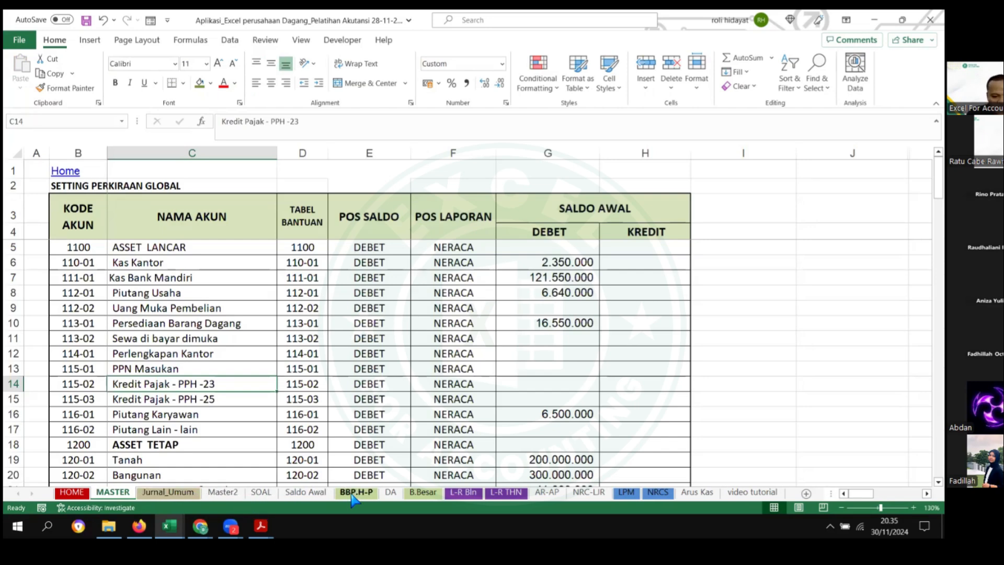
{"action": "left_click", "coordinate": [236, 494]}
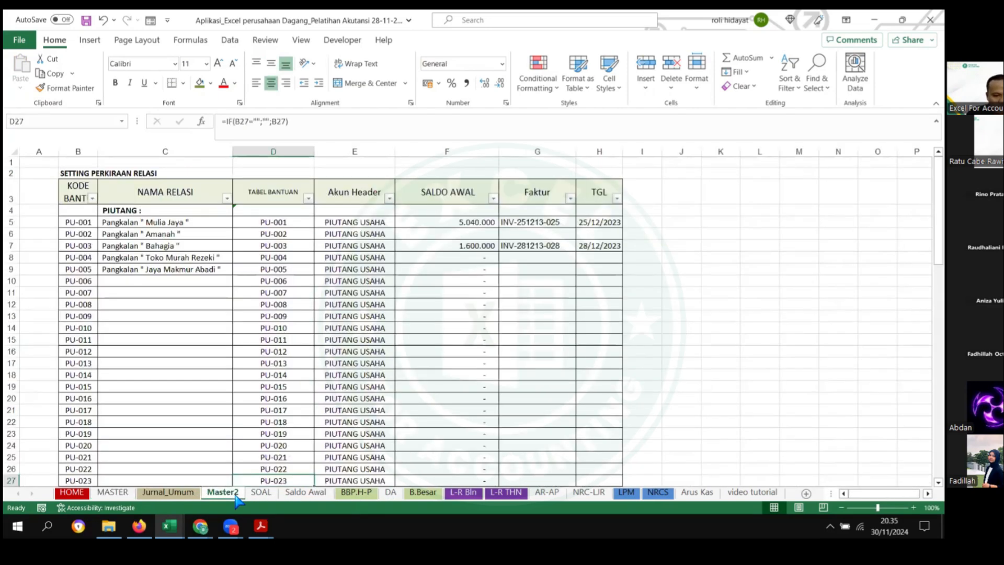
{"action": "left_click", "coordinate": [178, 283]}
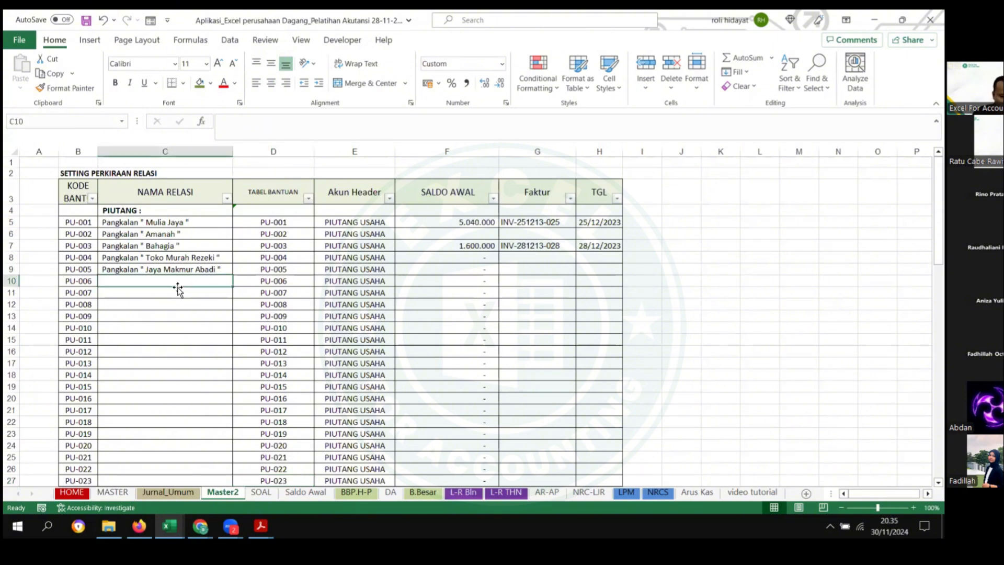
{"action": "type", "text": "p"}
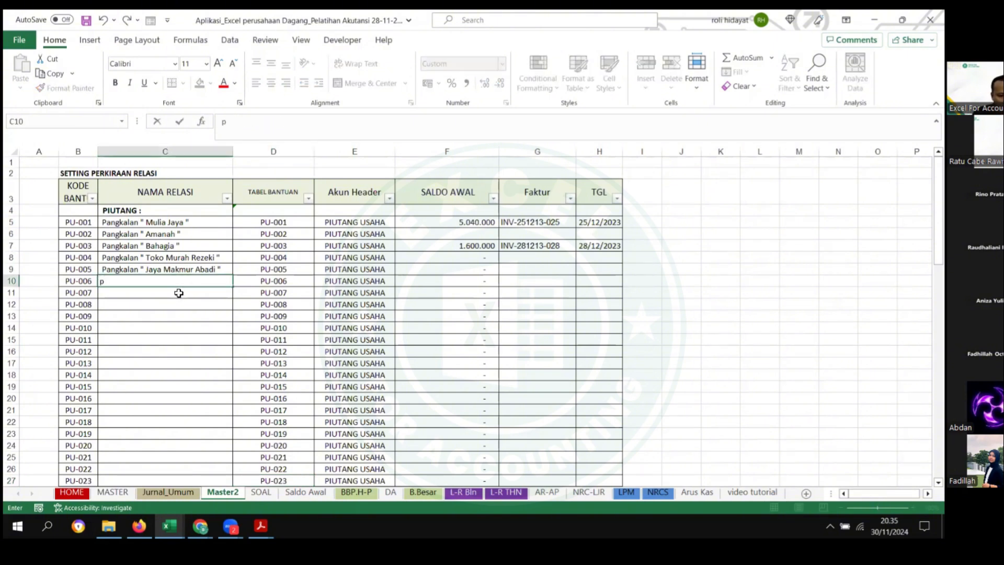
{"action": "type", "text": "t. pertamina"}
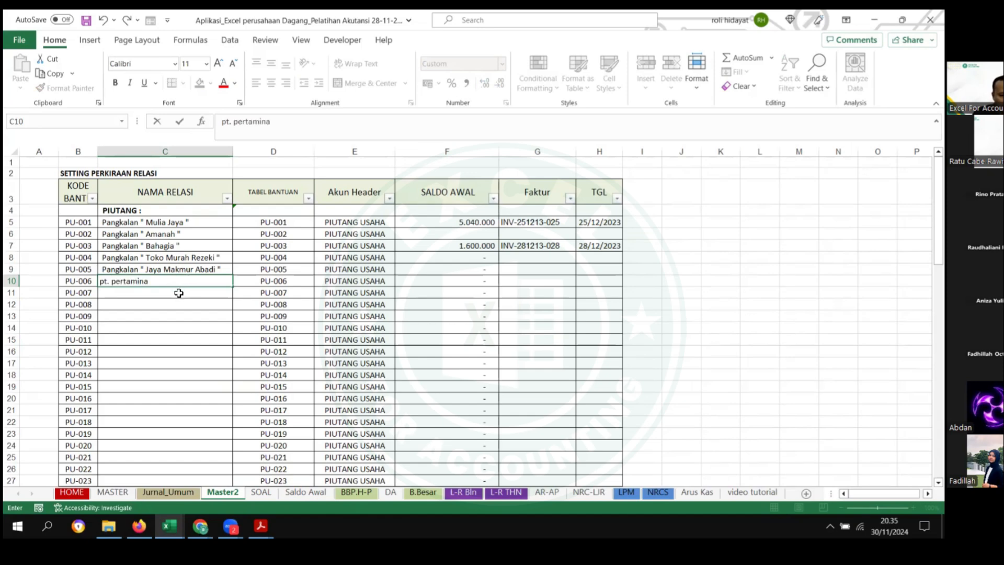
{"action": "key", "text": "Return"}
Step: Set the Nama Relasi of the Piutang Usaha line in O62 of Jurnal_Umum to pt. pertamina
{"action": "left_click", "coordinate": [168, 492]}
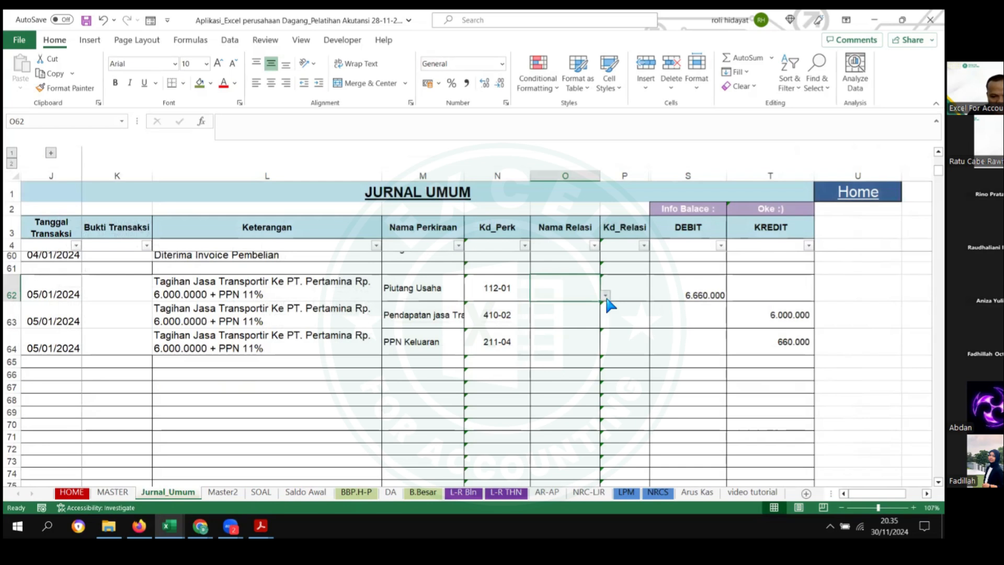
{"action": "left_click", "coordinate": [606, 295]}
{"action": "scroll", "coordinate": [554, 335], "scroll_direction": "down", "scroll_amount": 3}
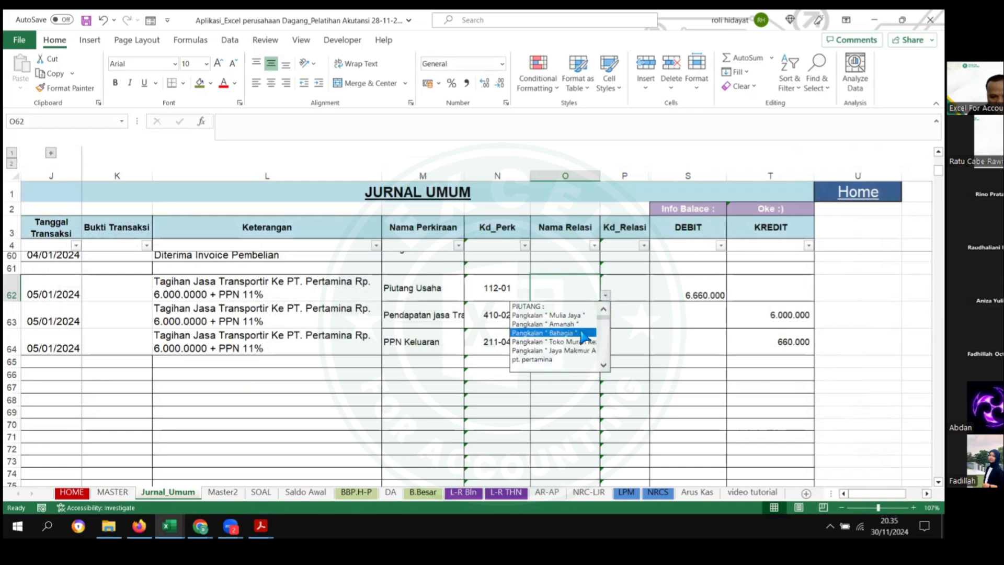
{"action": "left_click", "coordinate": [547, 360]}
{"action": "left_click", "coordinate": [670, 352]}
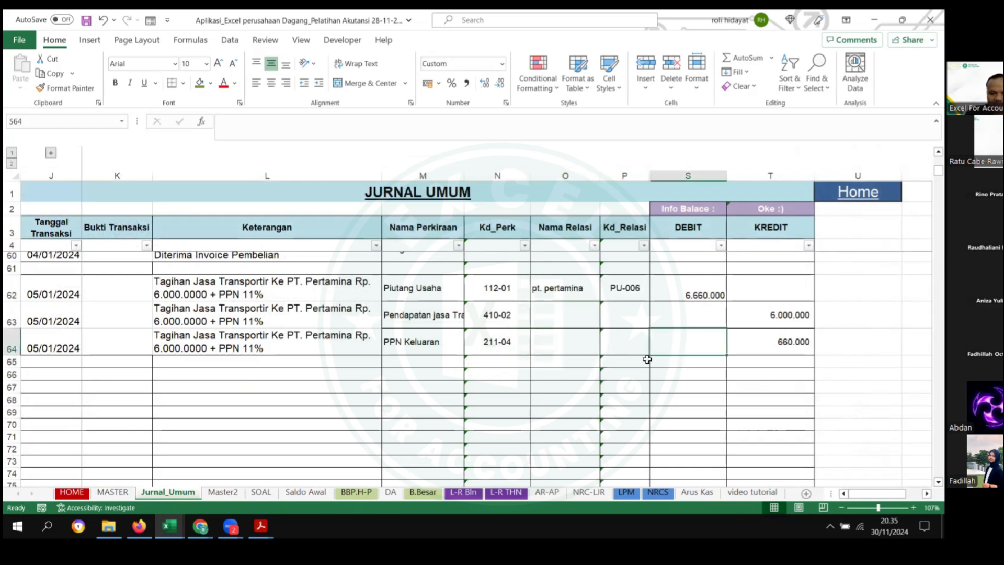
Step: Mark the 05/01/2024 transporter billing as OK in E18 of the SOAL sheet by copying the mark from E17
{"action": "left_click", "coordinate": [222, 492]}
{"action": "left_click", "coordinate": [261, 492]}
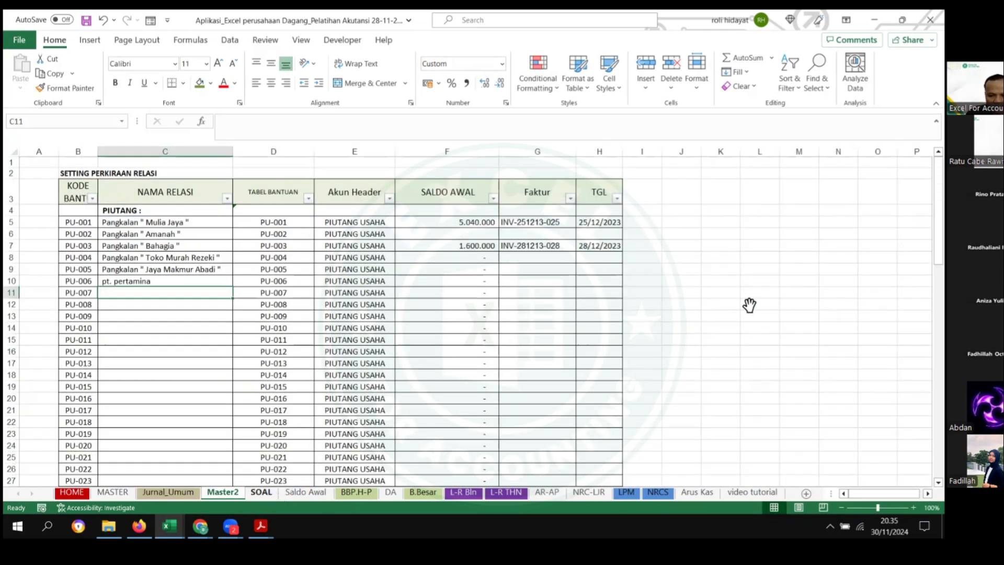
{"action": "left_click", "coordinate": [633, 261]}
{"action": "key", "text": "ctrl+c"}
{"action": "left_click", "coordinate": [633, 274]}
{"action": "key", "text": "ctrl+v"}
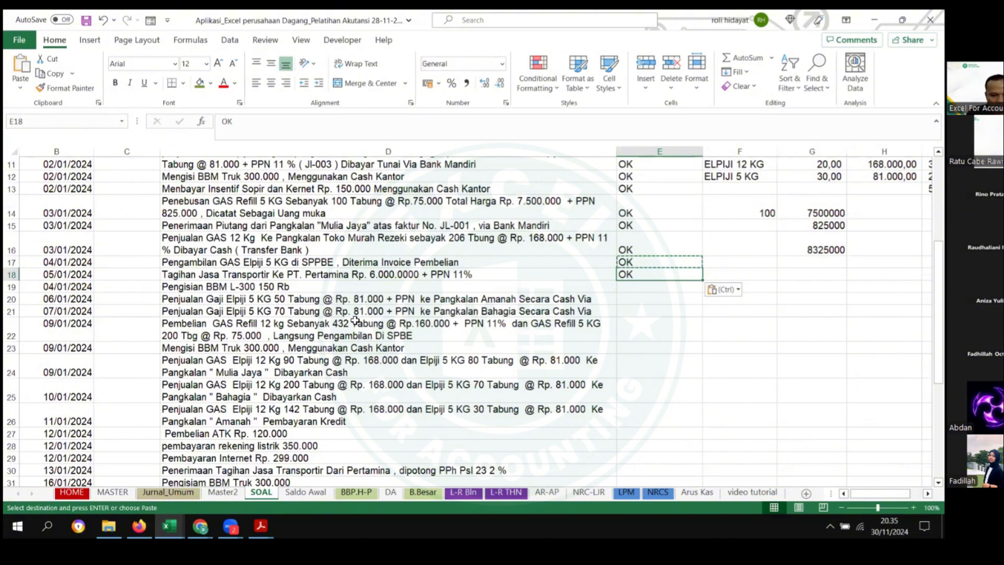
Step: Copy the 04/01/2024 Pengisian BBM L-300 150 Rb transaction from SOAL row 19 into Jurnal_Umum rows 66 and 67, starting in column J
{"action": "left_click", "coordinate": [355, 321]}
{"action": "left_click_drag", "start_coordinate": [72, 287], "coordinate": [264, 289]}
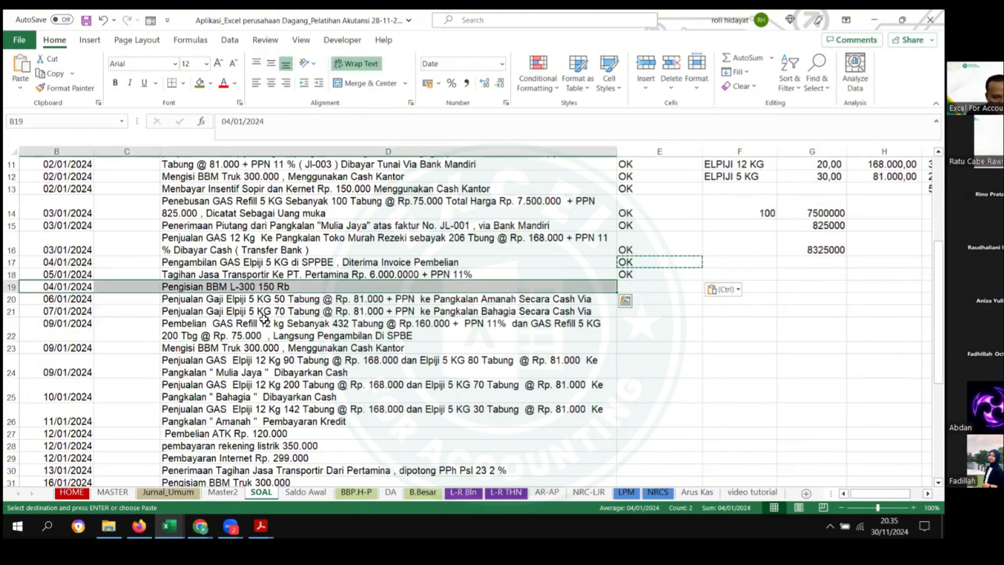
{"action": "key", "text": "ctrl+c"}
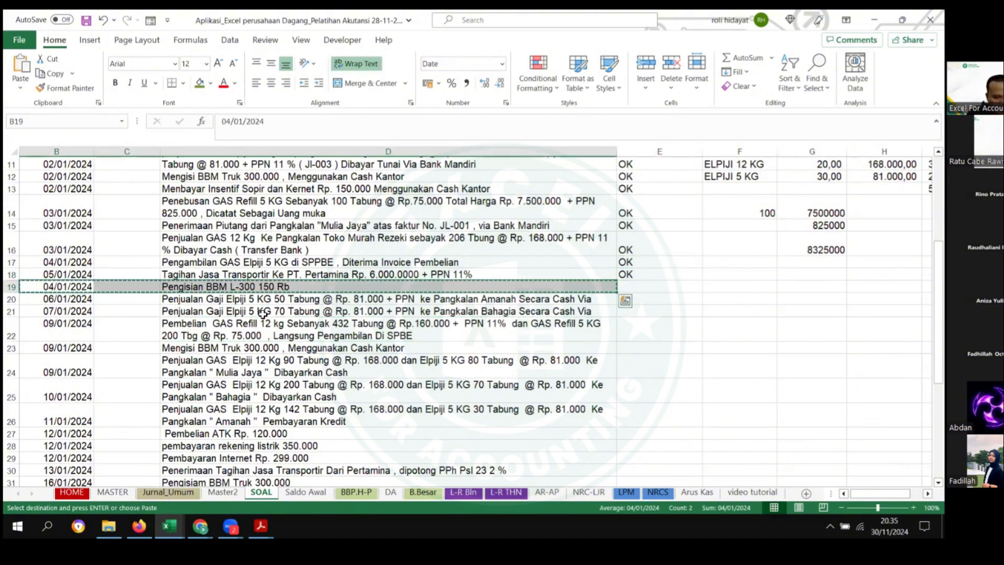
{"action": "left_click", "coordinate": [180, 485]}
{"action": "key", "text": "ctrl+Down"}
{"action": "scroll", "coordinate": [265, 361], "scroll_direction": "down", "scroll_amount": 6}
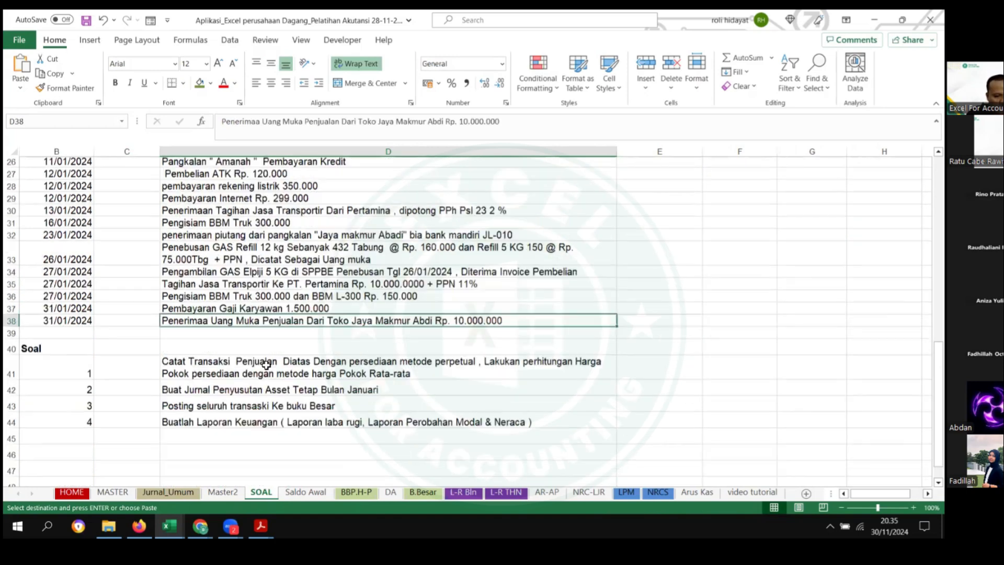
{"action": "left_click", "coordinate": [173, 494]}
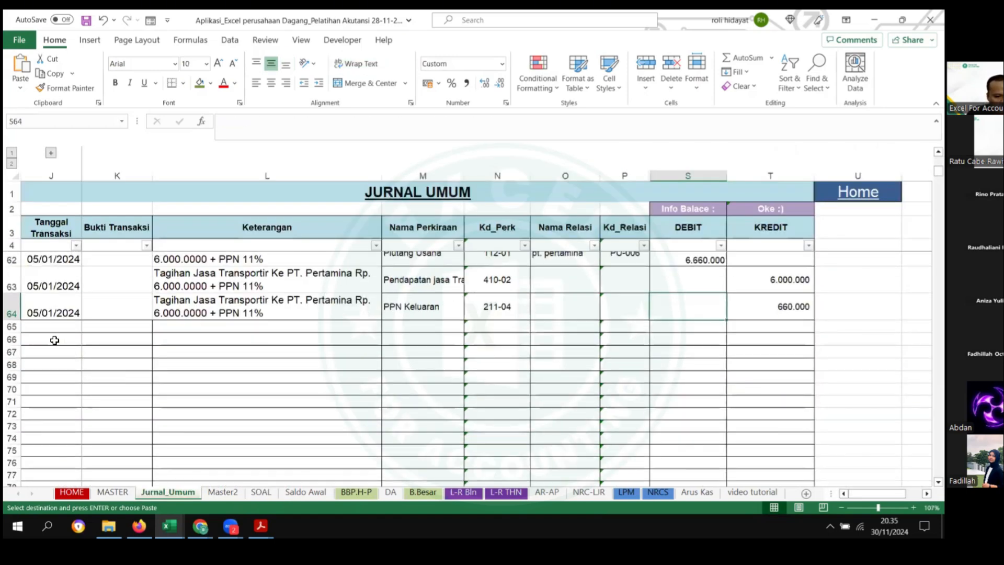
{"action": "left_click", "coordinate": [50, 340]}
{"action": "key", "text": "ctrl+v"}
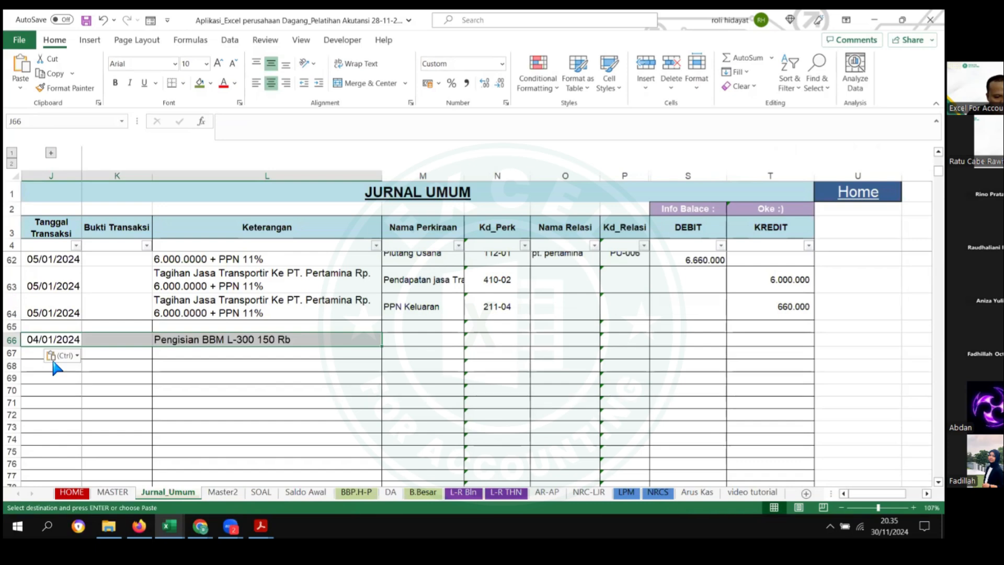
{"action": "left_click", "coordinate": [51, 356]}
{"action": "left_click", "coordinate": [43, 355]}
{"action": "left_click", "coordinate": [47, 354]}
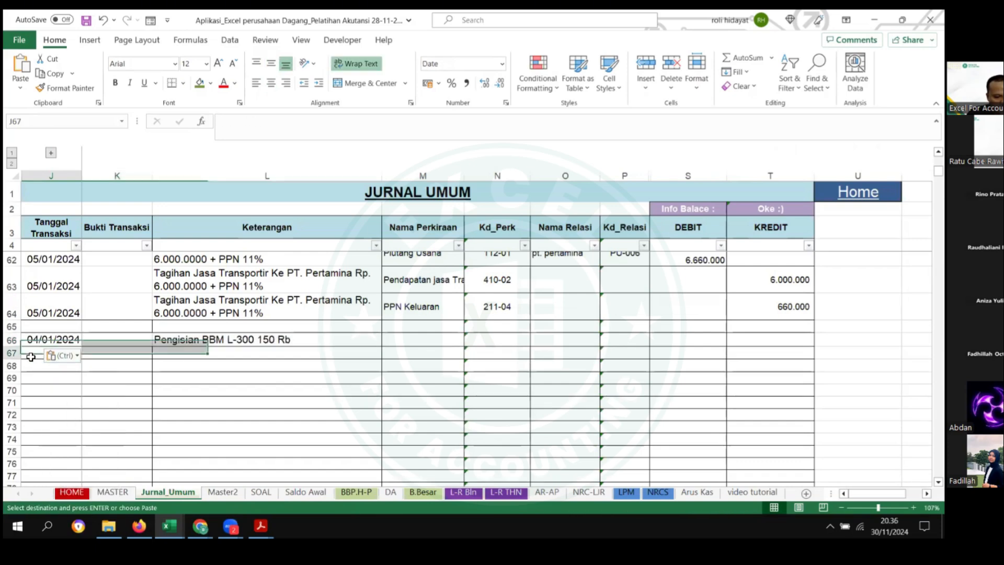
{"action": "key", "text": "ctrl+v"}
{"action": "scroll", "coordinate": [347, 348], "scroll_direction": "up", "scroll_amount": 2}
{"action": "scroll", "coordinate": [428, 354], "scroll_direction": "down", "scroll_amount": 2}
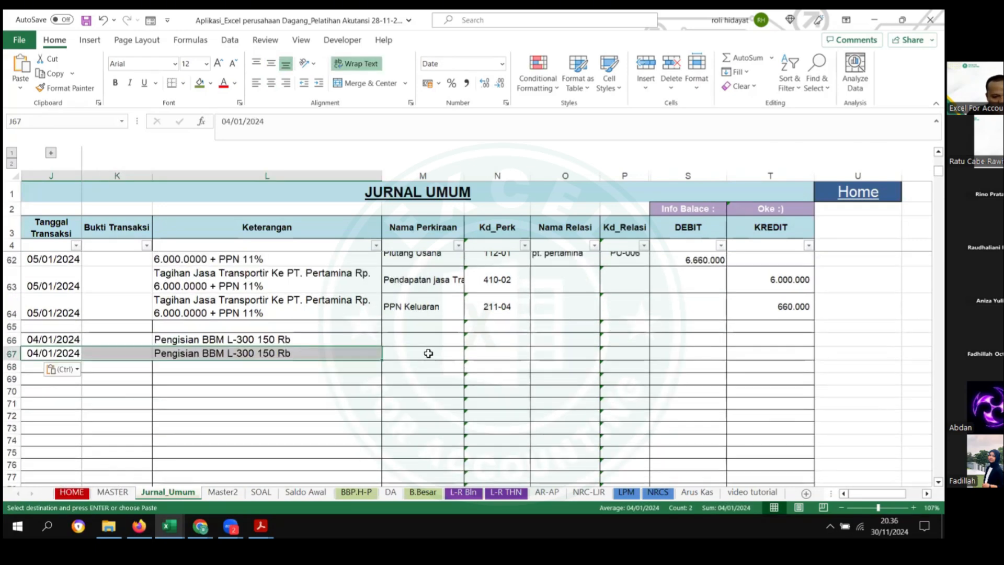
Step: Set the Nama Perkiraan to Kas Kantor in M67 and Beban BBM Kendaraan in M66
{"action": "left_click", "coordinate": [424, 359]}
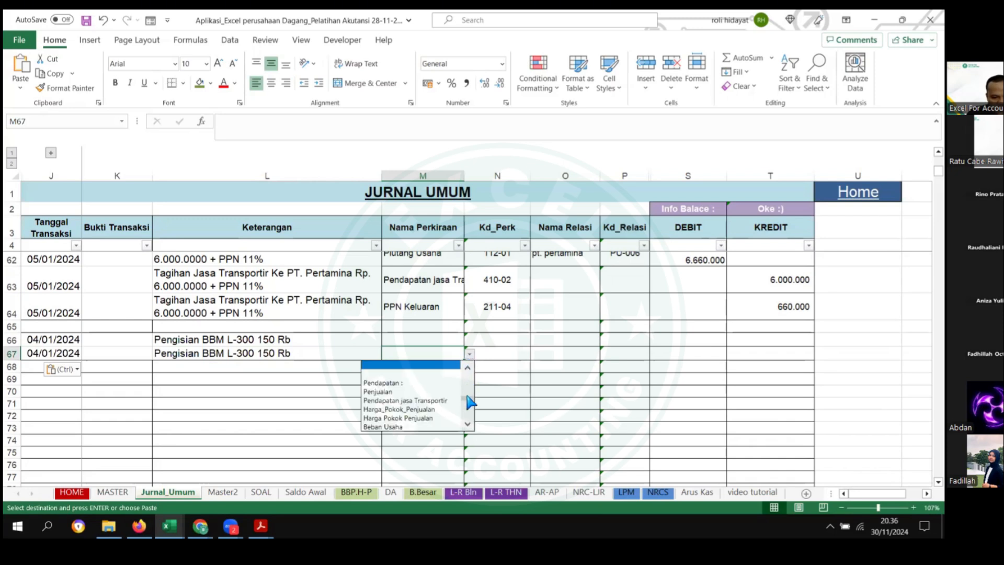
{"action": "left_click_drag", "start_coordinate": [466, 396], "coordinate": [465, 371]}
{"action": "left_click", "coordinate": [396, 376]}
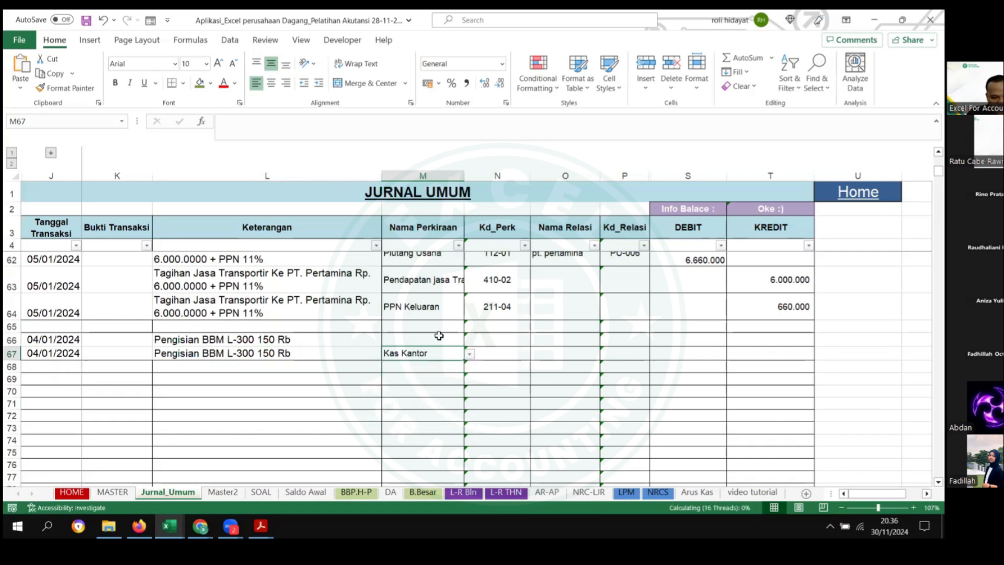
{"action": "key", "text": "ctrl+c"}
{"action": "left_click", "coordinate": [461, 339]}
{"action": "left_click", "coordinate": [470, 340]}
{"action": "left_click", "coordinate": [468, 411]}
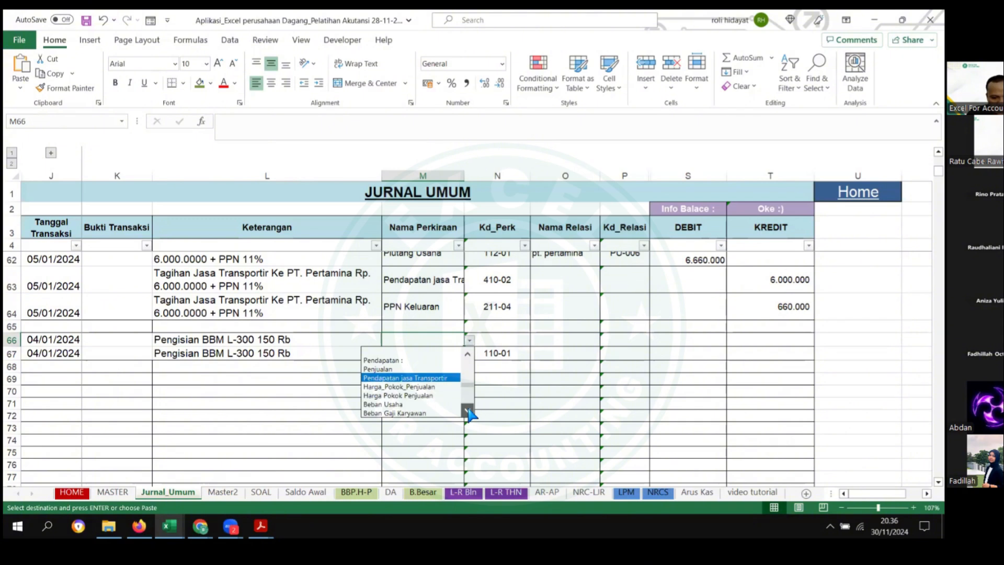
{"action": "left_click", "coordinate": [468, 411]}
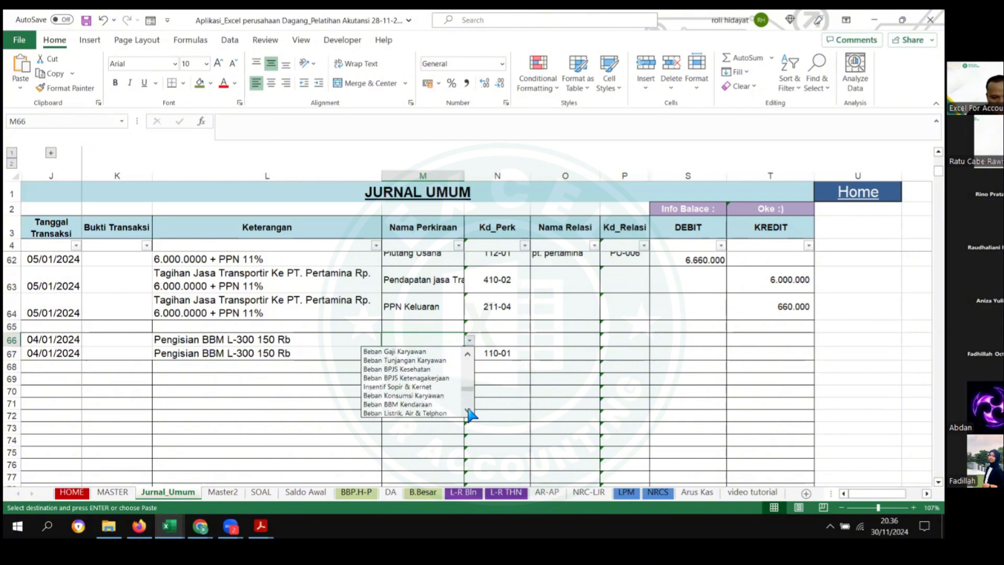
{"action": "left_click", "coordinate": [435, 404]}
{"action": "left_click", "coordinate": [547, 365]}
Step: Enter 150000 as the fuel expense debit in S66 and copy it to the Kas Kantor credit in T67
{"action": "left_click", "coordinate": [685, 337]}
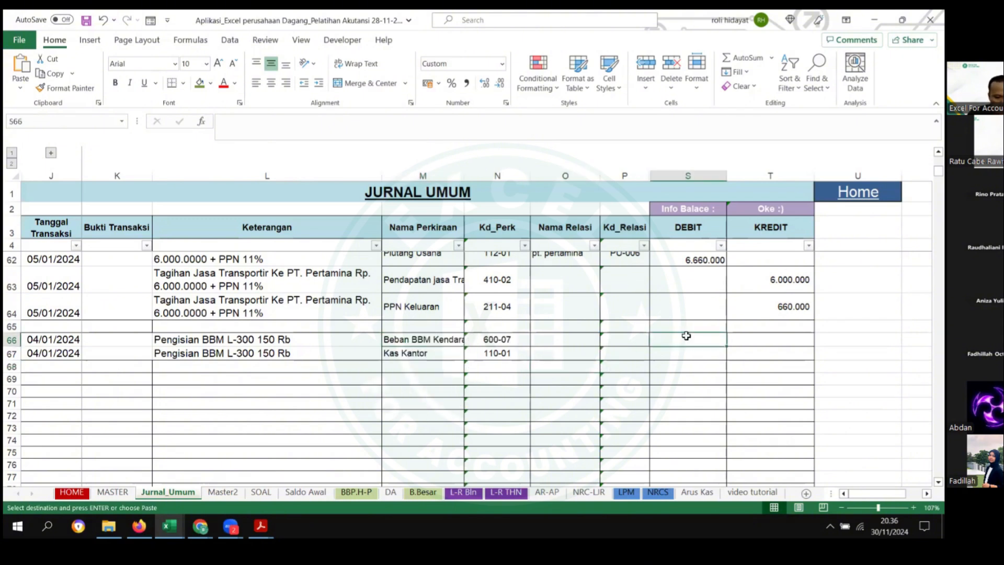
{"action": "type", "text": "150000"}
{"action": "key", "text": "Return"}
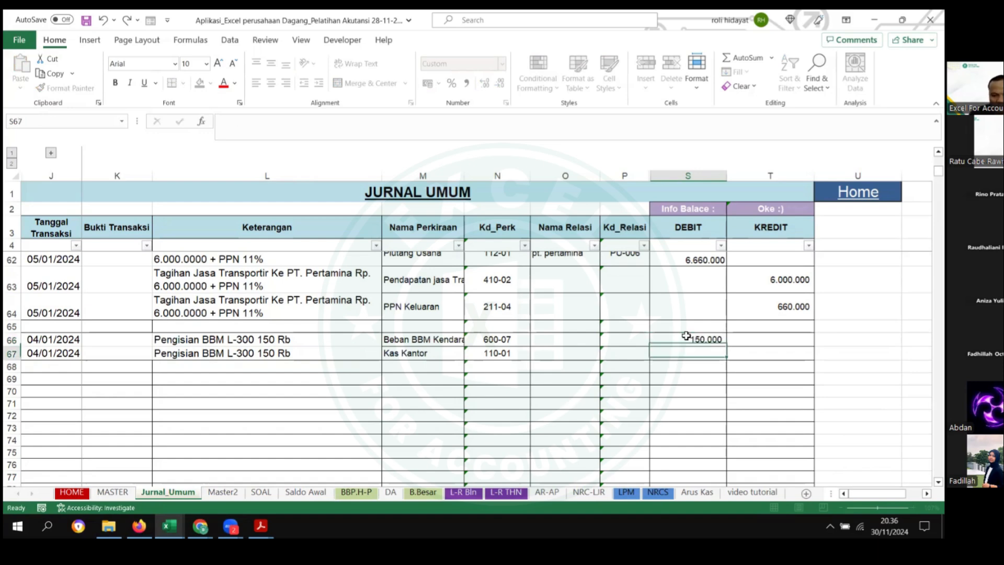
{"action": "key", "text": "Up"}
{"action": "key", "text": "ctrl+c"}
{"action": "key", "text": "Down"}
{"action": "key", "text": "Right"}
{"action": "key", "text": "ctrl+v"}
{"action": "left_click_drag", "start_coordinate": [340, 365], "coordinate": [337, 359]}
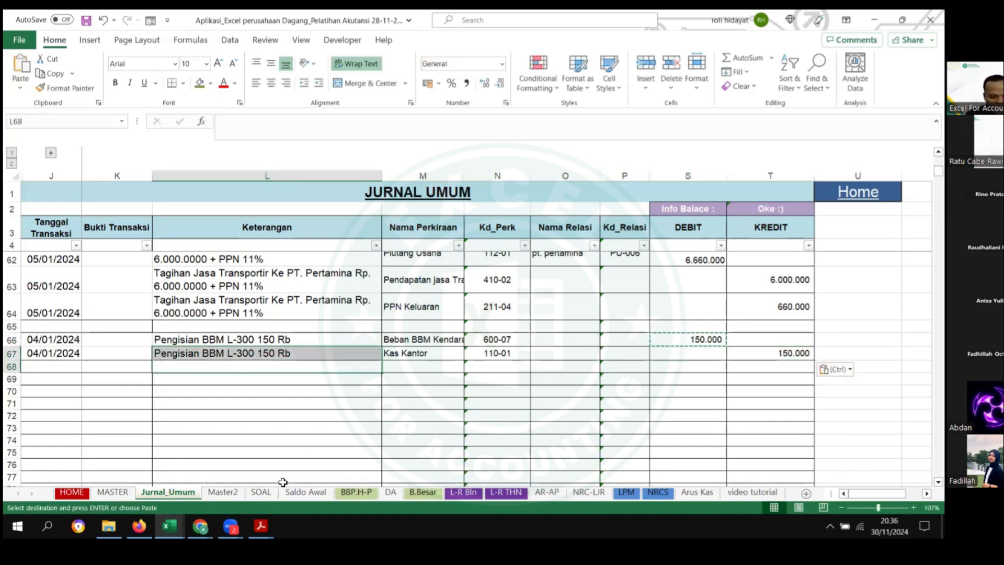
Step: Mark the 04/01/2024 Pengisian BBM L-300 transaction as OK in E19 of the SOAL sheet by copying the mark from E18
{"action": "left_click", "coordinate": [274, 491]}
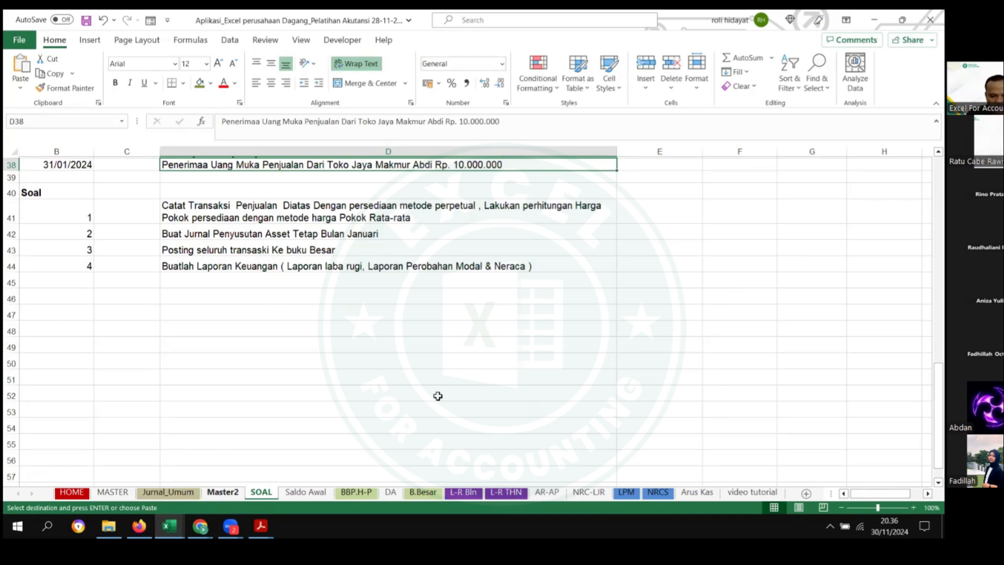
{"action": "key", "text": "ctrl+Page_Up"}
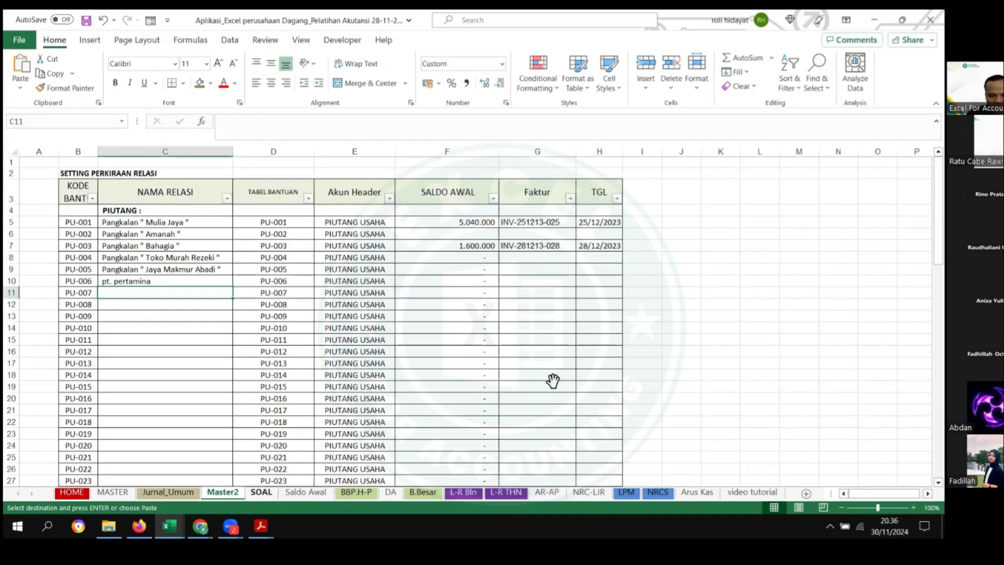
{"action": "key", "text": "ctrl+Page_Down"}
{"action": "left_click", "coordinate": [306, 492]}
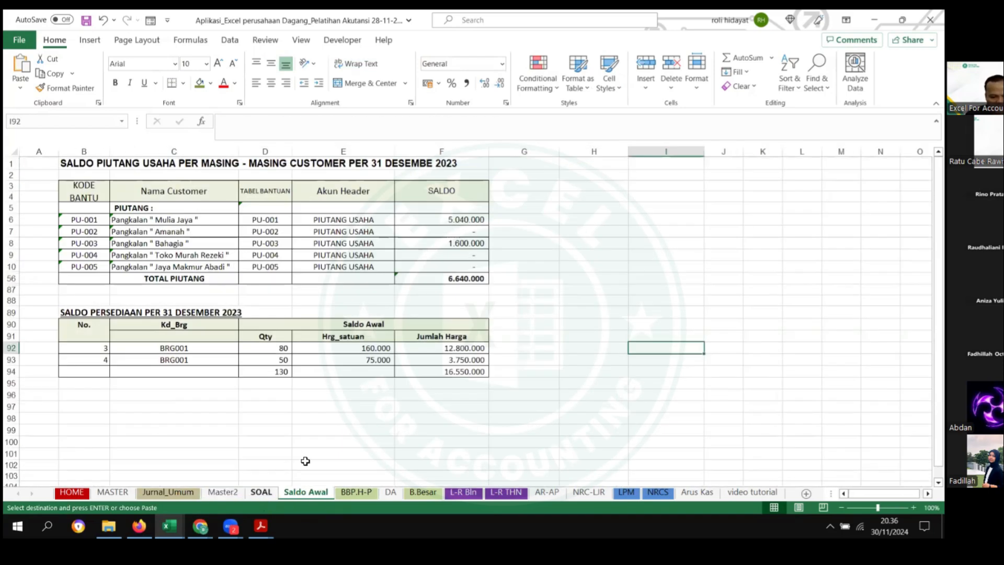
{"action": "key", "text": "ctrl+Page_Up"}
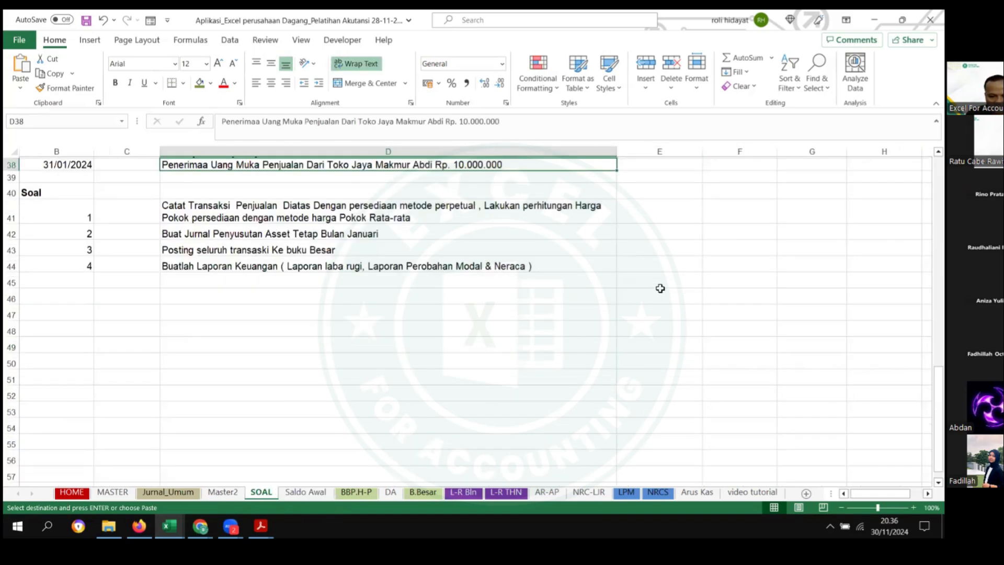
{"action": "scroll", "coordinate": [650, 340], "scroll_direction": "up", "scroll_amount": 12}
{"action": "scroll", "coordinate": [621, 228], "scroll_direction": "down", "scroll_amount": 6}
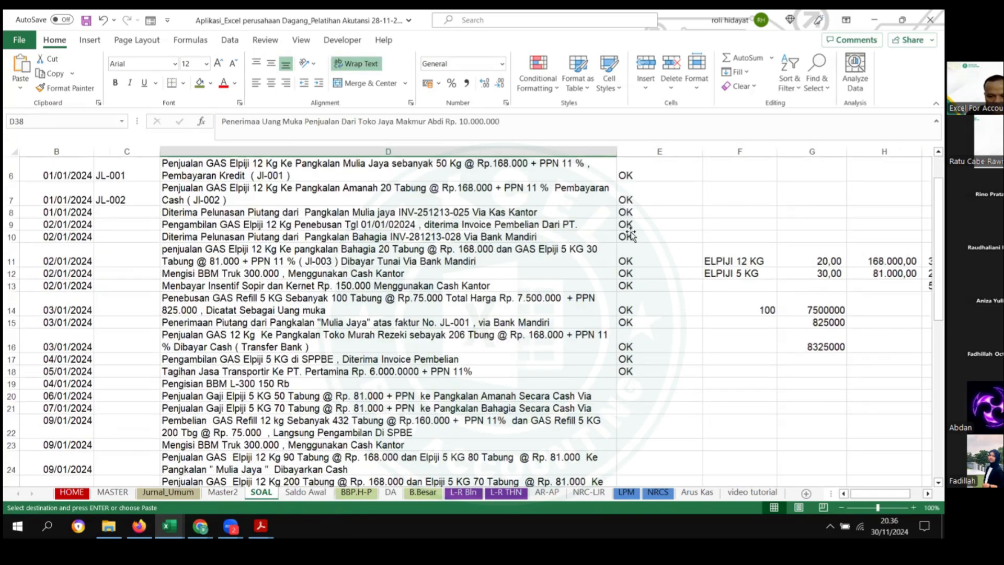
{"action": "left_click", "coordinate": [644, 227]}
{"action": "key", "text": "ctrl+c"}
{"action": "key", "text": "Down"}
{"action": "key", "text": "Left"}
{"action": "left_click", "coordinate": [640, 238]}
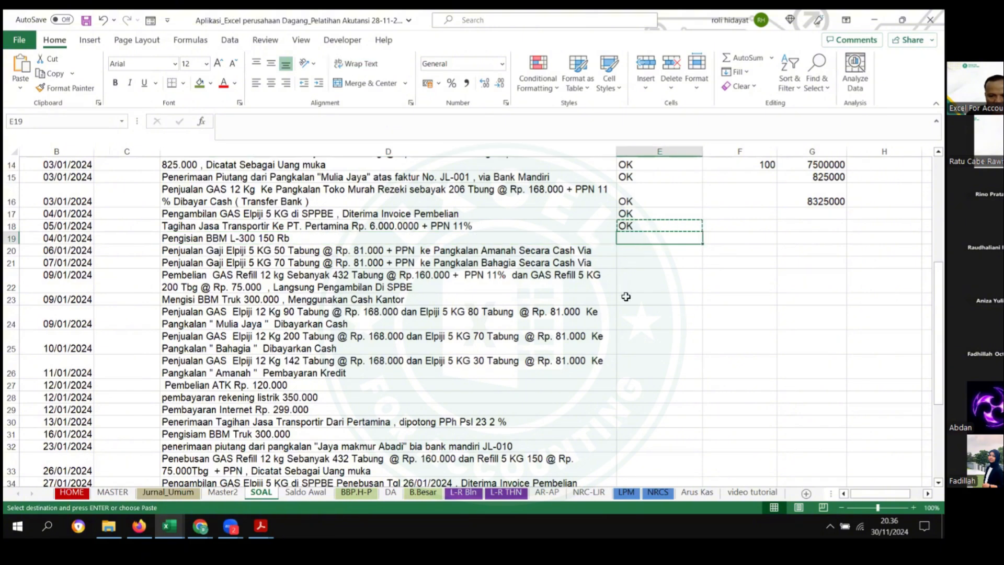
{"action": "key", "text": "ctrl+v"}
{"action": "left_click", "coordinate": [644, 299]}
{"action": "key", "text": "Escape"}
Step: Review the remaining transactions from row 20 onward and the OK marks in E5:E19 of the SOAL sheet
{"action": "scroll", "coordinate": [242, 273], "scroll_direction": "down", "scroll_amount": 2}
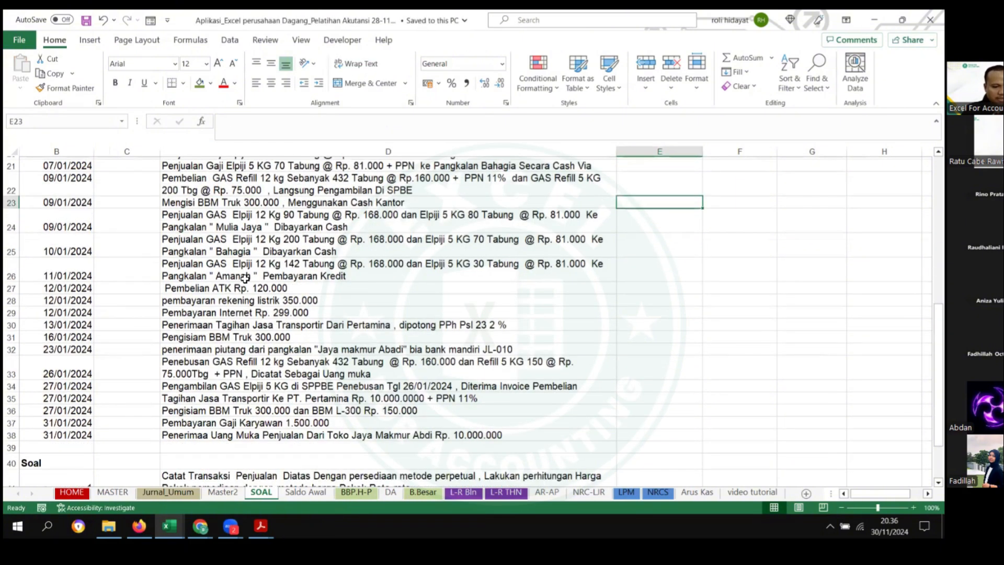
{"action": "scroll", "coordinate": [143, 223], "scroll_direction": "up", "scroll_amount": 2}
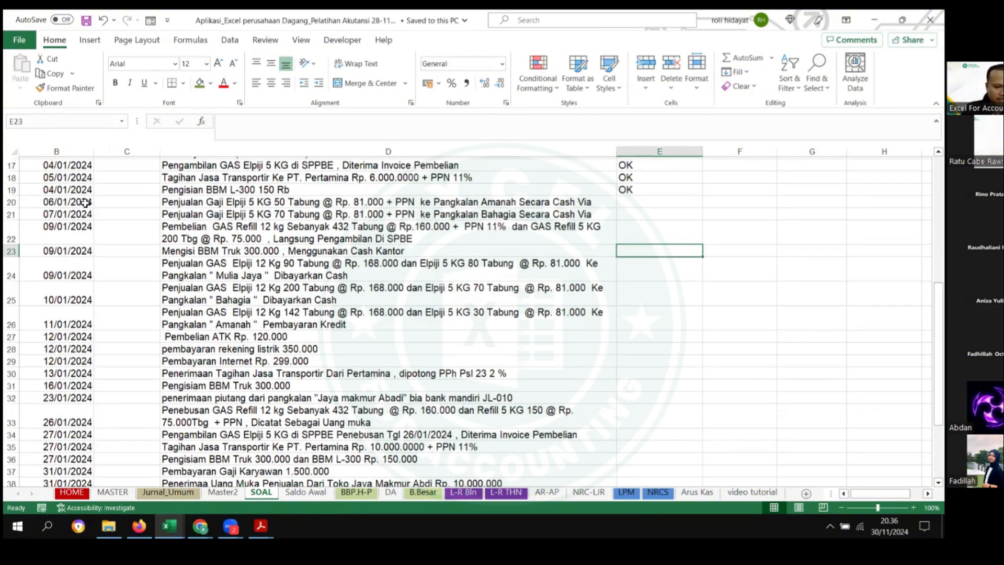
{"action": "left_click_drag", "start_coordinate": [85, 203], "coordinate": [413, 319]}
{"action": "scroll", "coordinate": [421, 272], "scroll_direction": "up", "scroll_amount": 5}
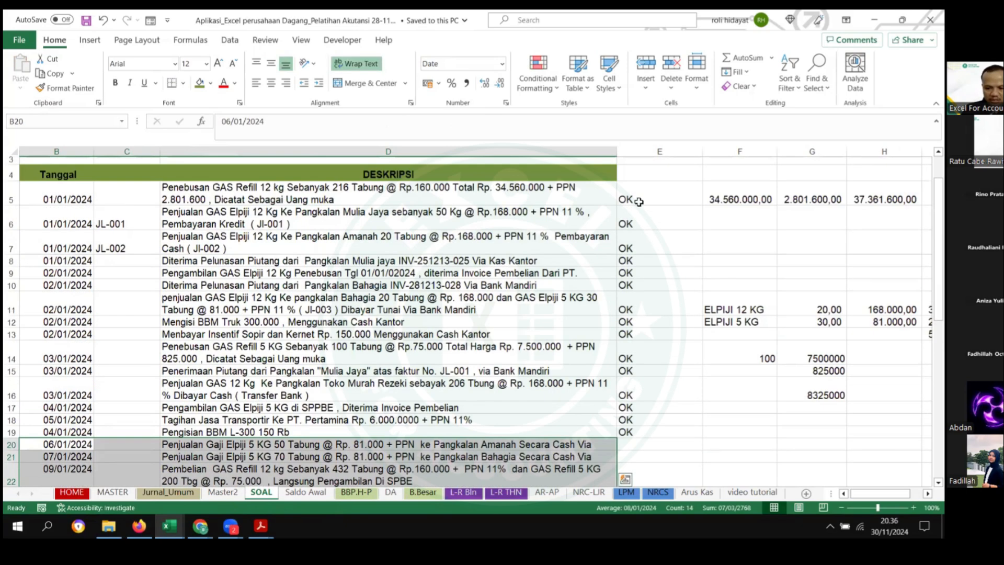
{"action": "left_click_drag", "start_coordinate": [639, 202], "coordinate": [663, 433]}
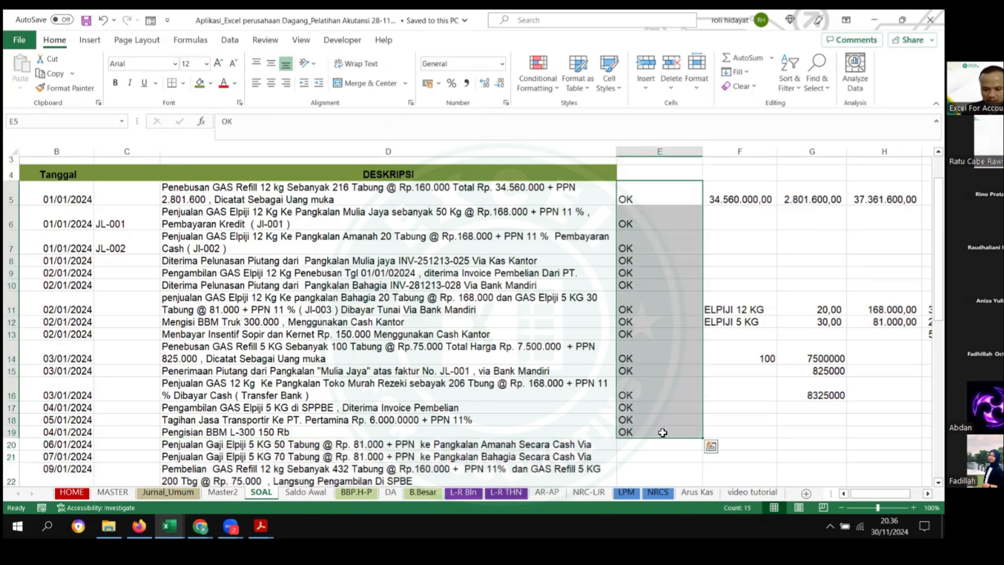
Step: Review the unmarked January transactions in rows 20 to 38 of the SOAL sheet and the task list below them
{"action": "scroll", "coordinate": [434, 387], "scroll_direction": "down", "scroll_amount": 3}
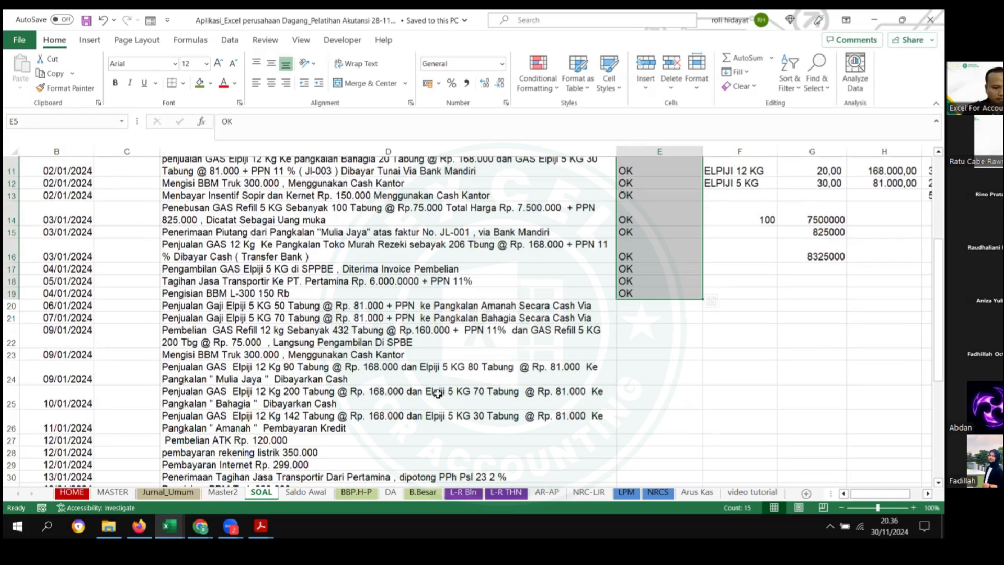
{"action": "scroll", "coordinate": [427, 377], "scroll_direction": "down", "scroll_amount": 5}
{"action": "scroll", "coordinate": [374, 295], "scroll_direction": "up", "scroll_amount": 2}
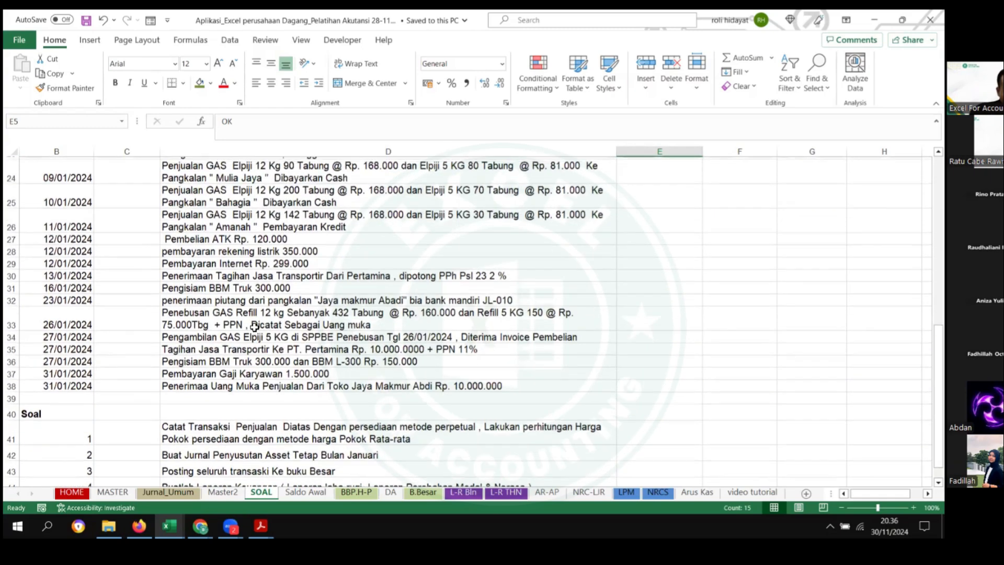
{"action": "scroll", "coordinate": [374, 295], "scroll_direction": "up", "scroll_amount": 2}
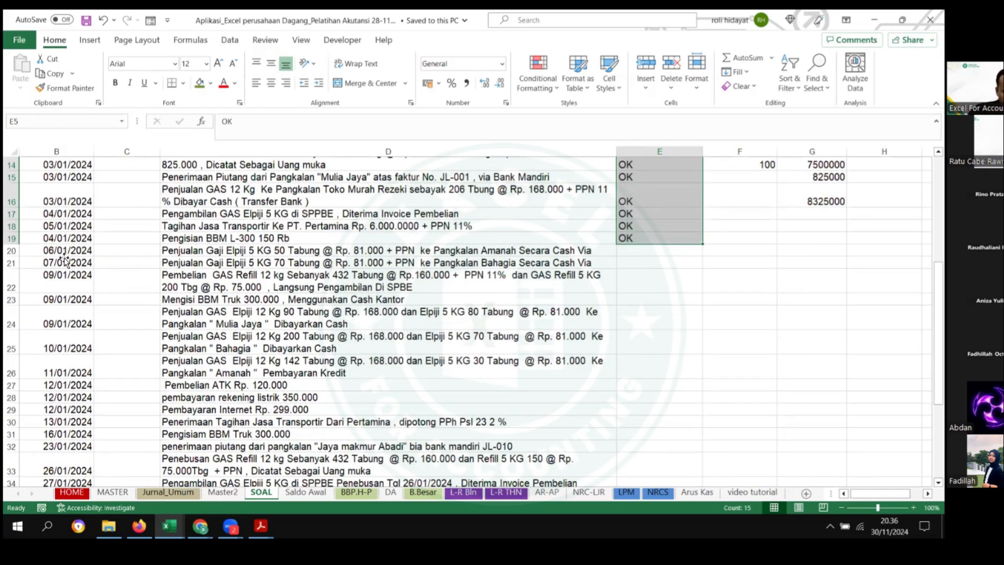
{"action": "left_click", "coordinate": [64, 262]}
{"action": "left_click_drag", "start_coordinate": [138, 301], "coordinate": [16, 297]}
{"action": "scroll", "coordinate": [128, 323], "scroll_direction": "down", "scroll_amount": 4}
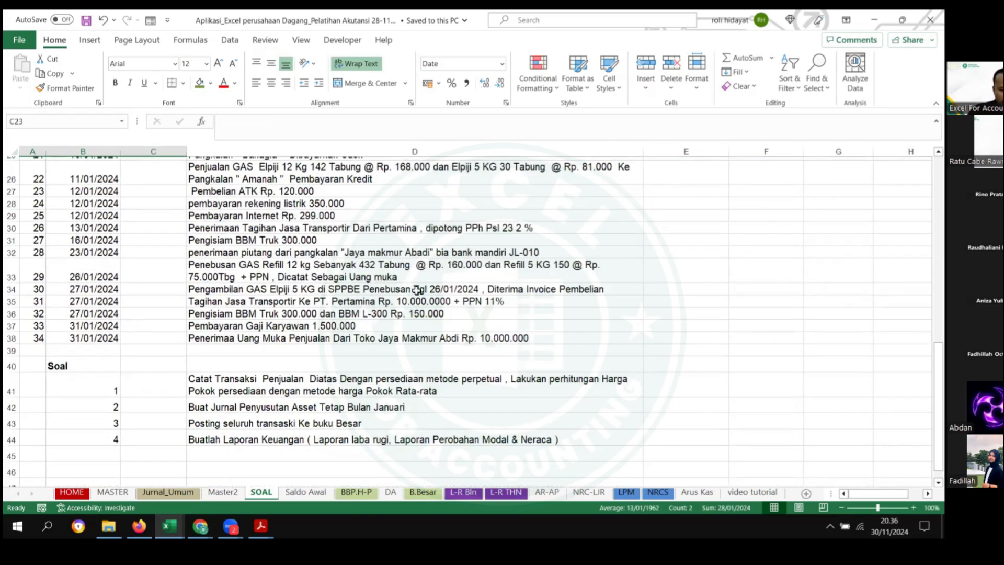
{"action": "scroll", "coordinate": [416, 281], "scroll_direction": "up", "scroll_amount": 4}
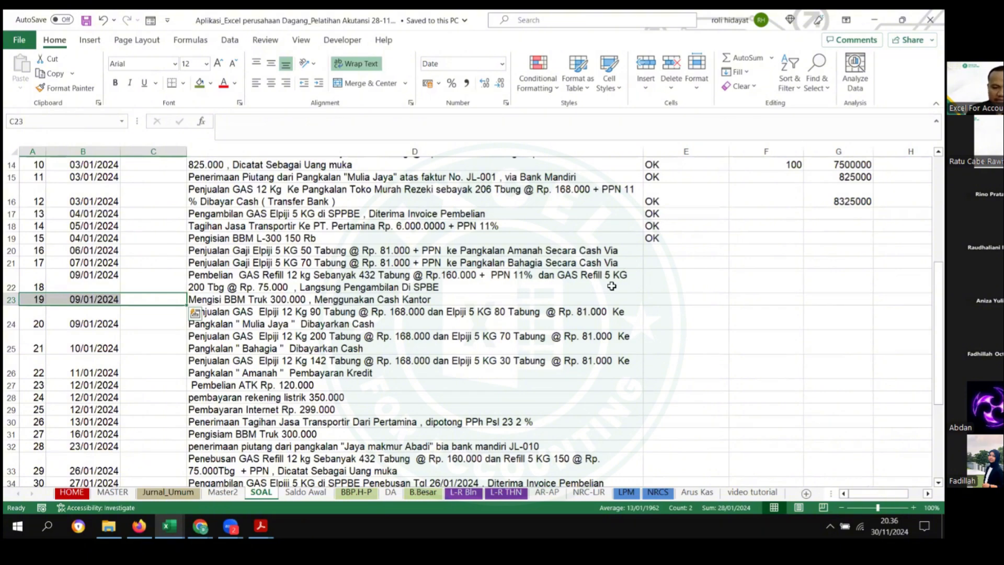
{"action": "scroll", "coordinate": [612, 286], "scroll_direction": "up", "scroll_amount": 5}
{"action": "scroll", "coordinate": [735, 165], "scroll_direction": "down", "scroll_amount": 2}
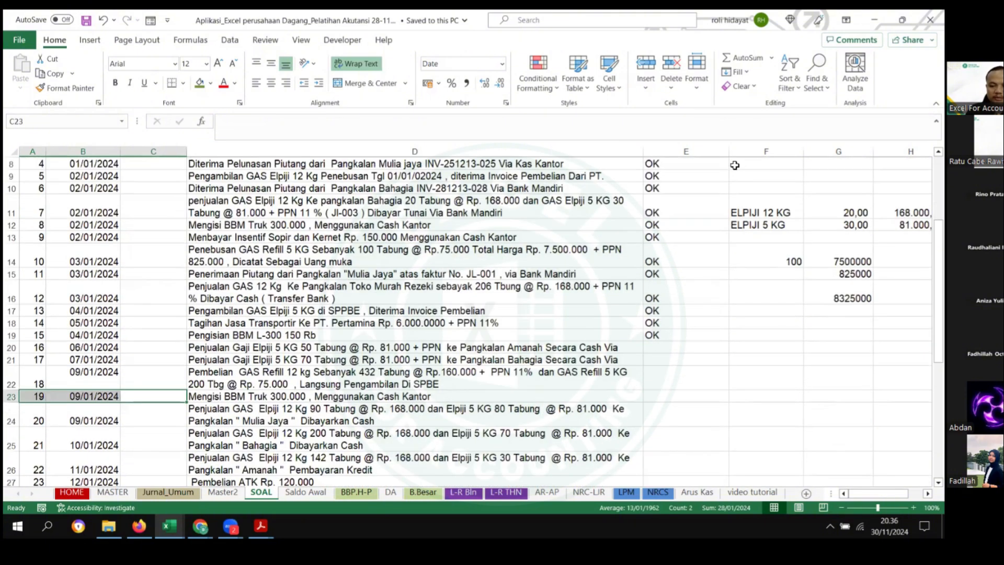
Step: Copy the 06/01/2024 Elpiji 5 KG sale in B20:D20, and narrow column E and widen column D to fit its full description
{"action": "left_click_drag", "start_coordinate": [730, 151], "coordinate": [706, 152]}
{"action": "scroll", "coordinate": [402, 283], "scroll_direction": "down", "scroll_amount": 1}
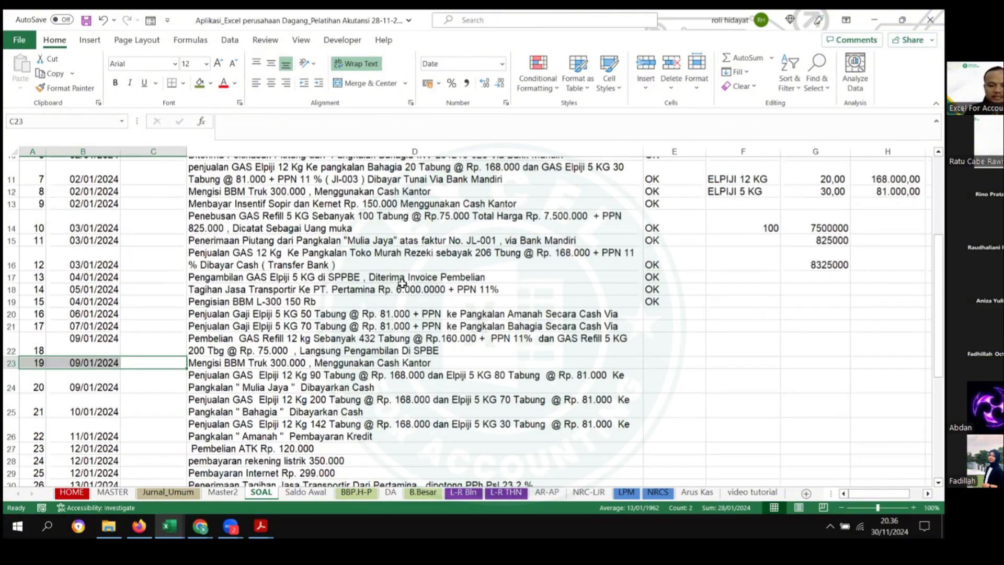
{"action": "scroll", "coordinate": [402, 283], "scroll_direction": "down", "scroll_amount": 1}
{"action": "left_click_drag", "start_coordinate": [88, 250], "coordinate": [268, 250]}
{"action": "key", "text": "ctrl+c"}
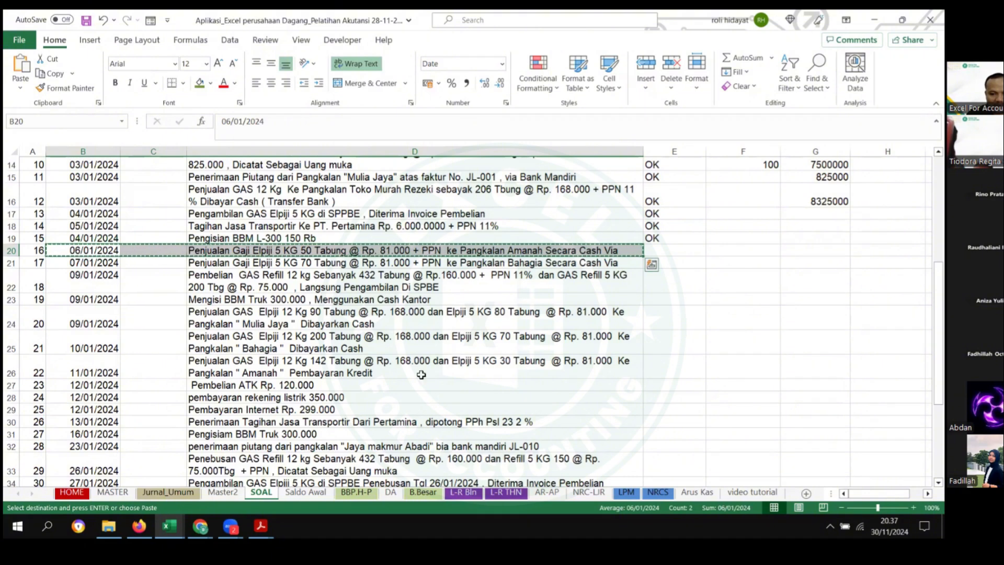
{"action": "left_click_drag", "start_coordinate": [643, 152], "coordinate": [679, 151]}
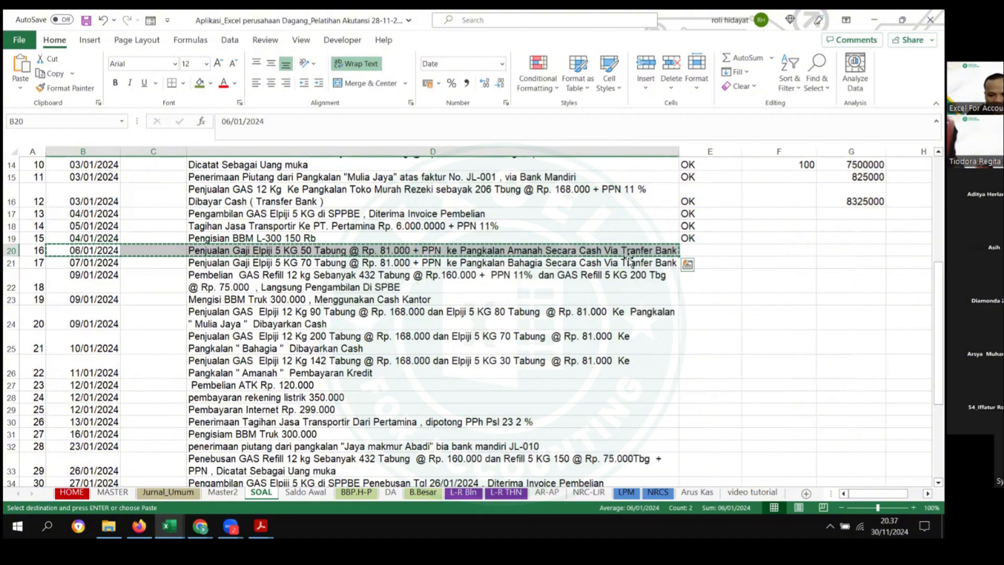
Step: Paste the 06/01/2024 sale's date and description into rows 69, 70 and 71 of the Jurnal_Umum sheet
{"action": "left_click", "coordinate": [173, 493]}
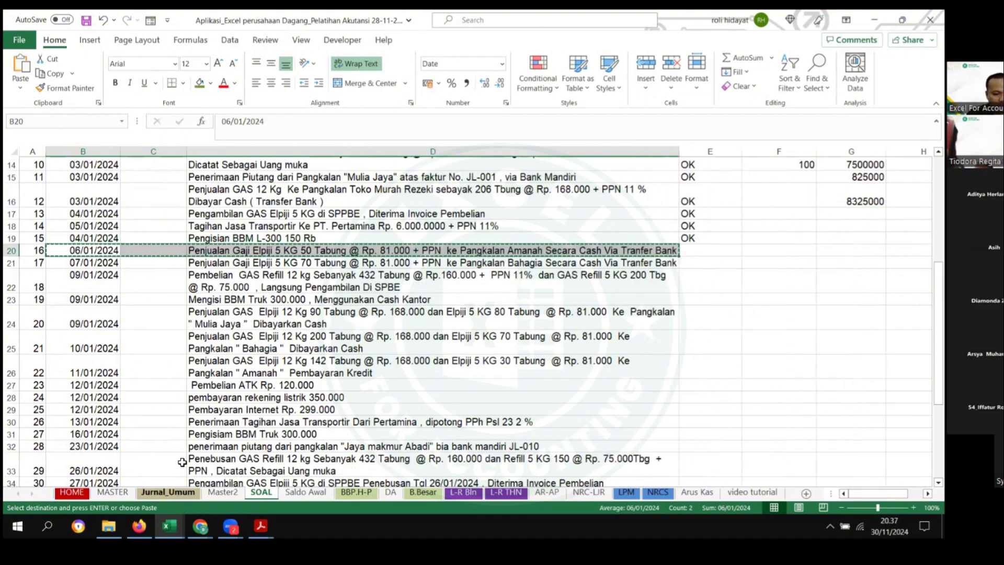
{"action": "scroll", "coordinate": [54, 333], "scroll_direction": "down", "scroll_amount": 1}
{"action": "left_click", "coordinate": [51, 342]}
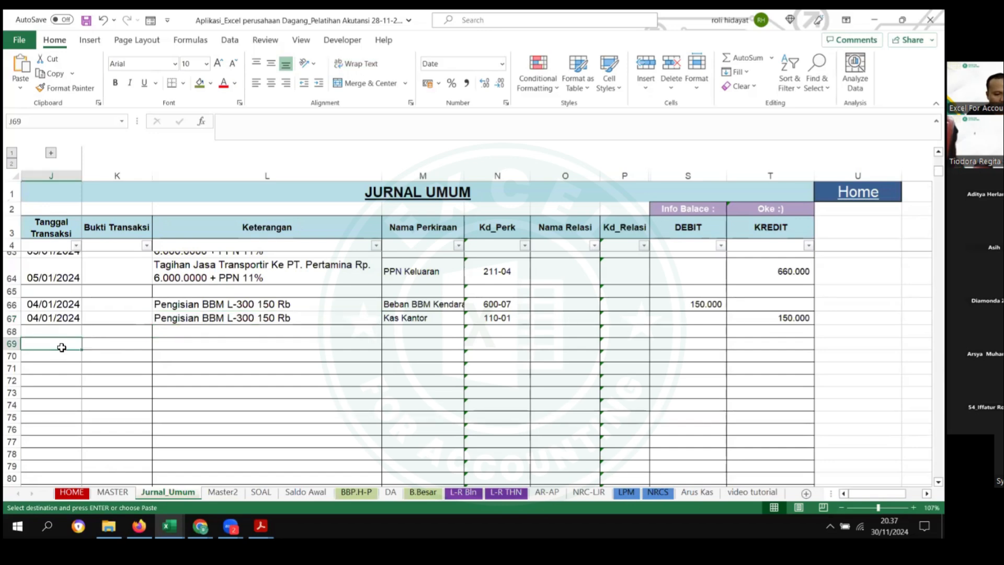
{"action": "key", "text": "ctrl+v"}
{"action": "left_click", "coordinate": [45, 386]}
{"action": "key", "text": "ctrl+v"}
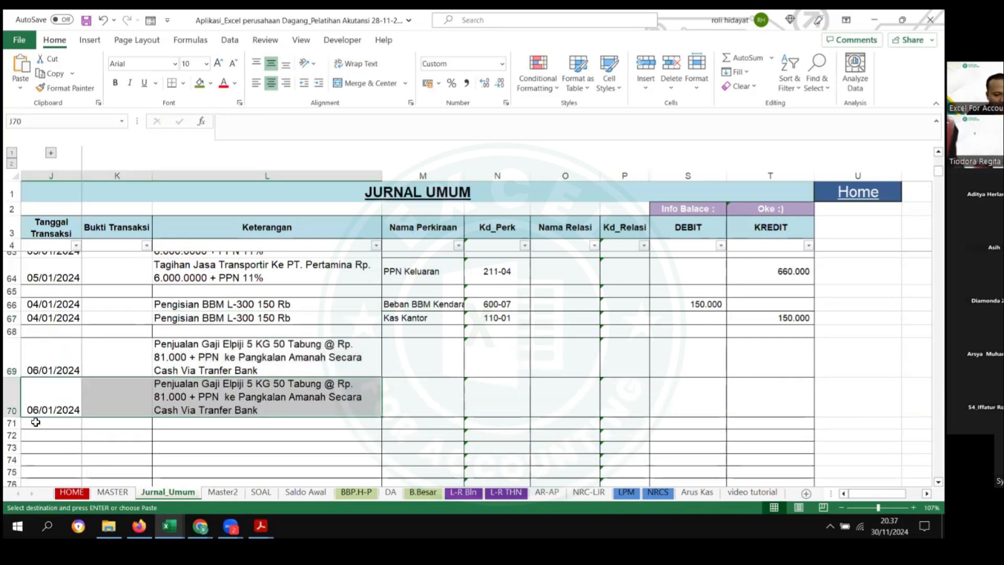
{"action": "key", "text": "Down"}
{"action": "key", "text": "ctrl+v"}
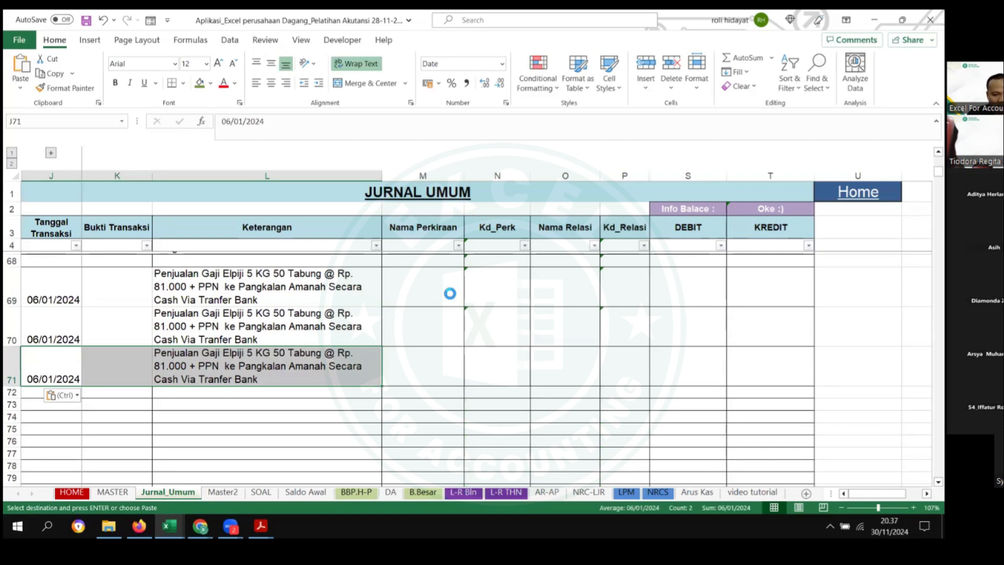
Step: Set the Nama Perkiraan to Kas Bank Mandiri in M69 and Penjualan in M70
{"action": "left_click", "coordinate": [458, 296]}
{"action": "left_click", "coordinate": [469, 302]}
{"action": "scroll", "coordinate": [469, 334], "scroll_direction": "up", "scroll_amount": 5}
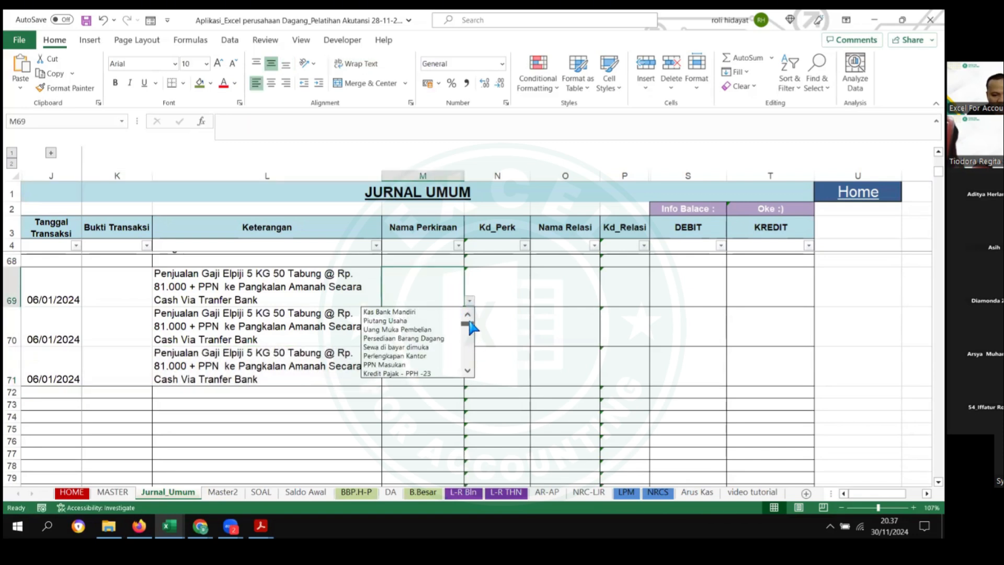
{"action": "left_click", "coordinate": [421, 329]}
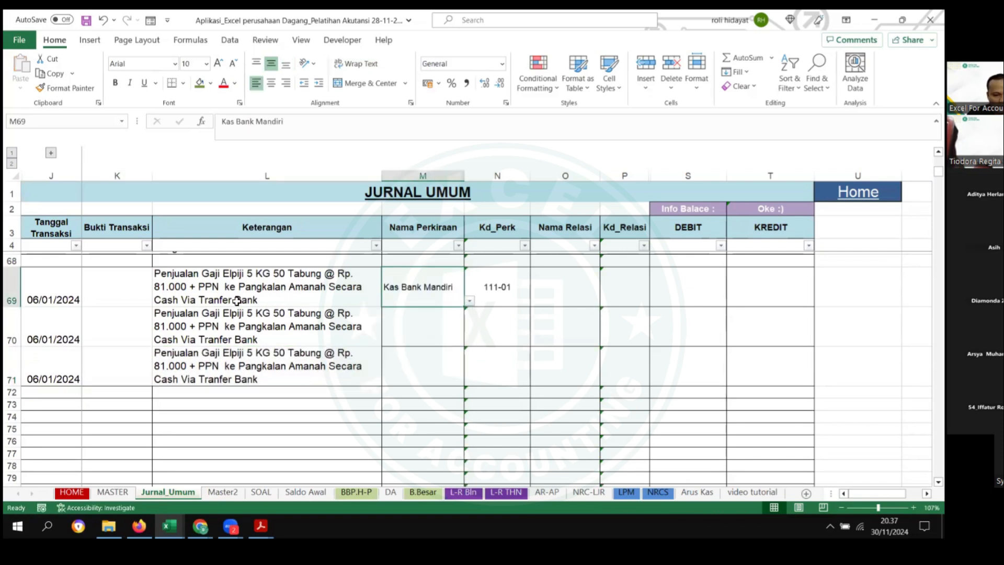
{"action": "left_click", "coordinate": [429, 321]}
{"action": "left_click", "coordinate": [469, 342]}
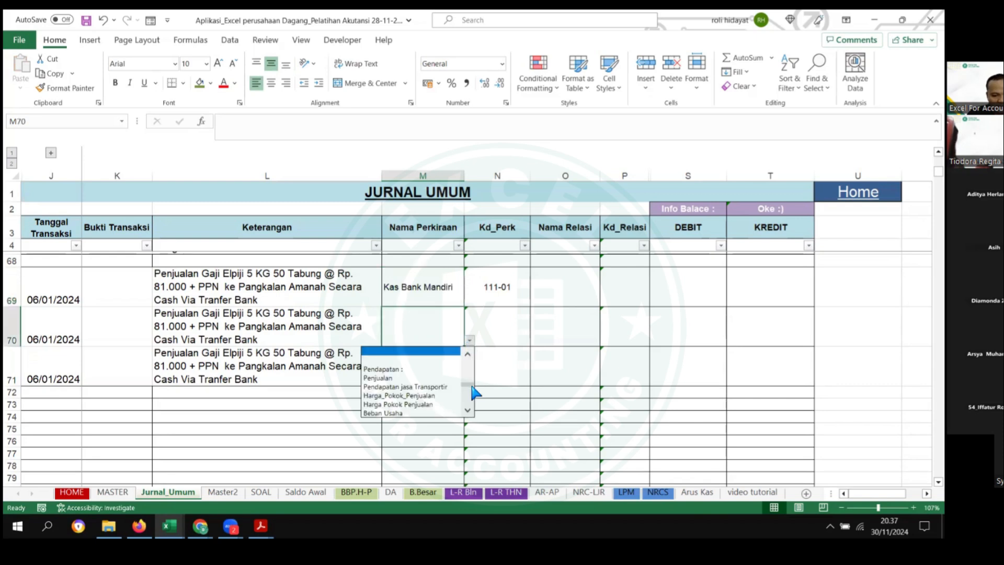
{"action": "left_click", "coordinate": [377, 377]}
Step: Set the Nama Perkiraan in M71 to PPN Keluaran
{"action": "left_click", "coordinate": [426, 366]}
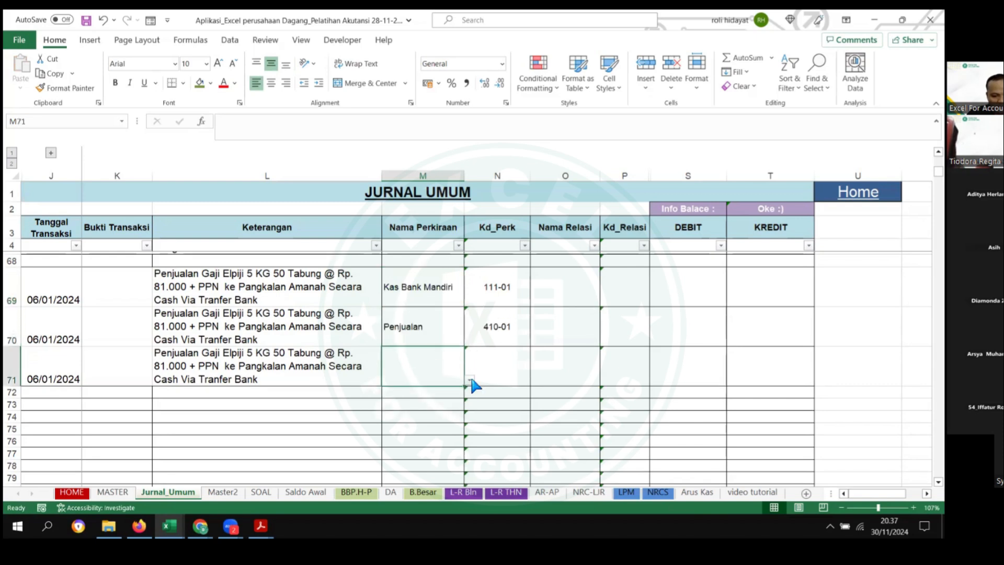
{"action": "left_click", "coordinate": [470, 380]}
{"action": "scroll", "coordinate": [454, 353], "scroll_direction": "down", "scroll_amount": 1}
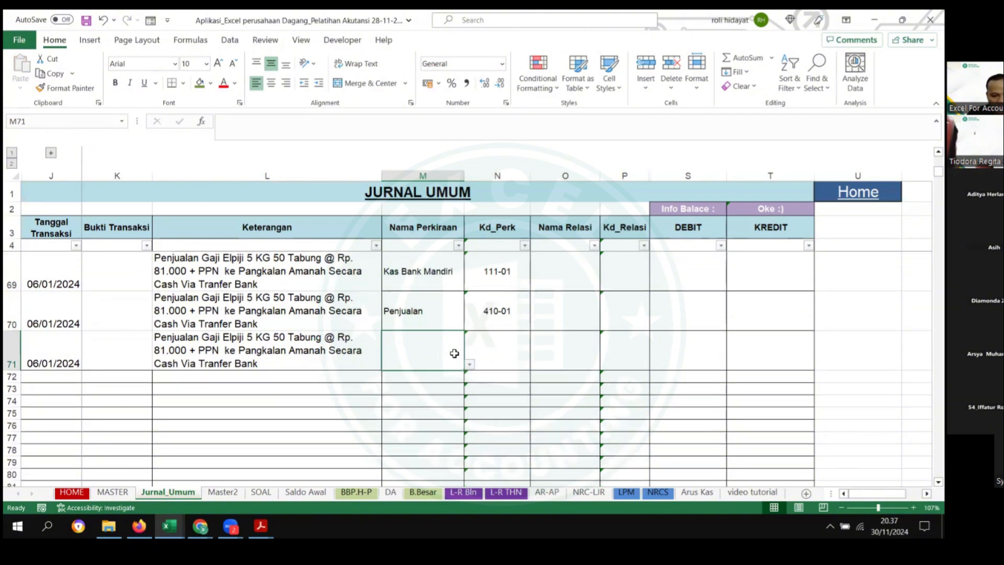
{"action": "type", "text": "pp"}
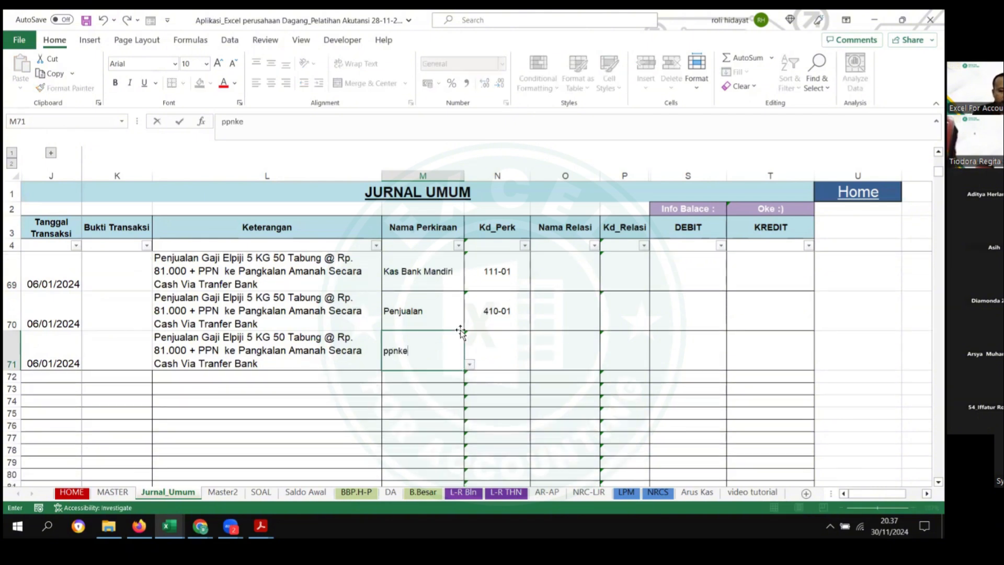
{"action": "type", "text": "n keluaran"}
{"action": "key", "text": "Return"}
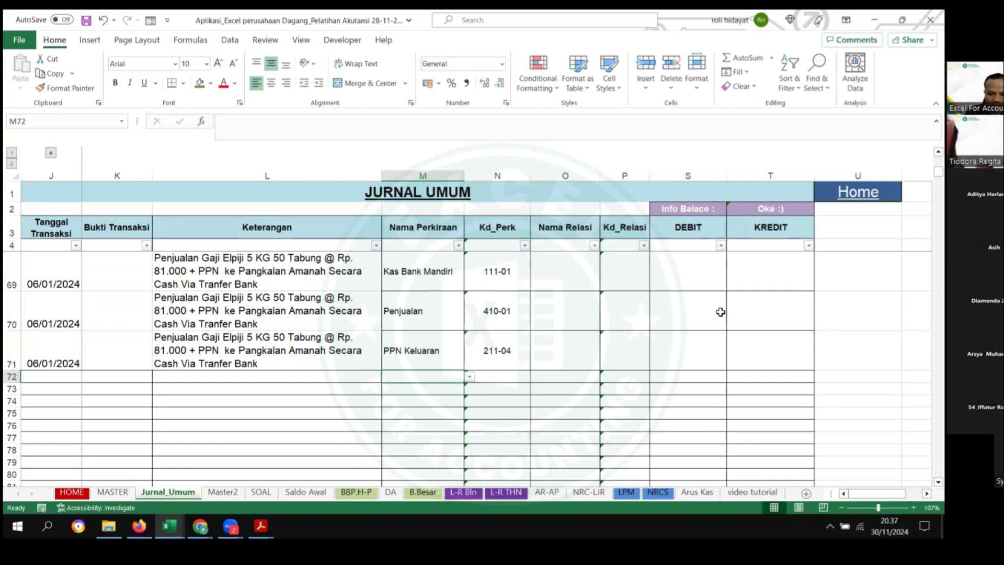
Step: Enter the Penjualan credit as =50*81000 in T70 and the PPN Keluaran credit as =T70*11% in T71
{"action": "left_click", "coordinate": [750, 310]}
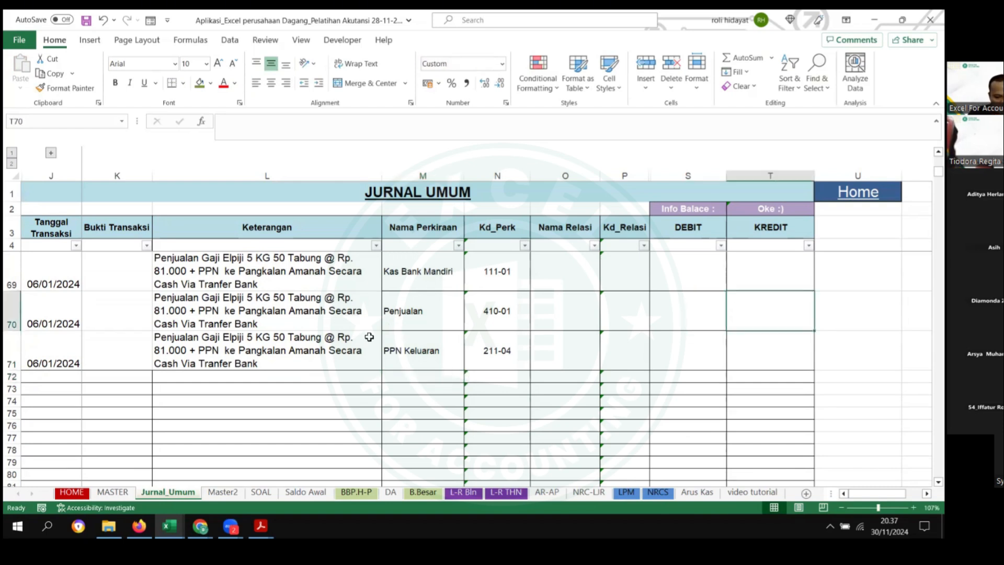
{"action": "type", "text": "=50*81"}
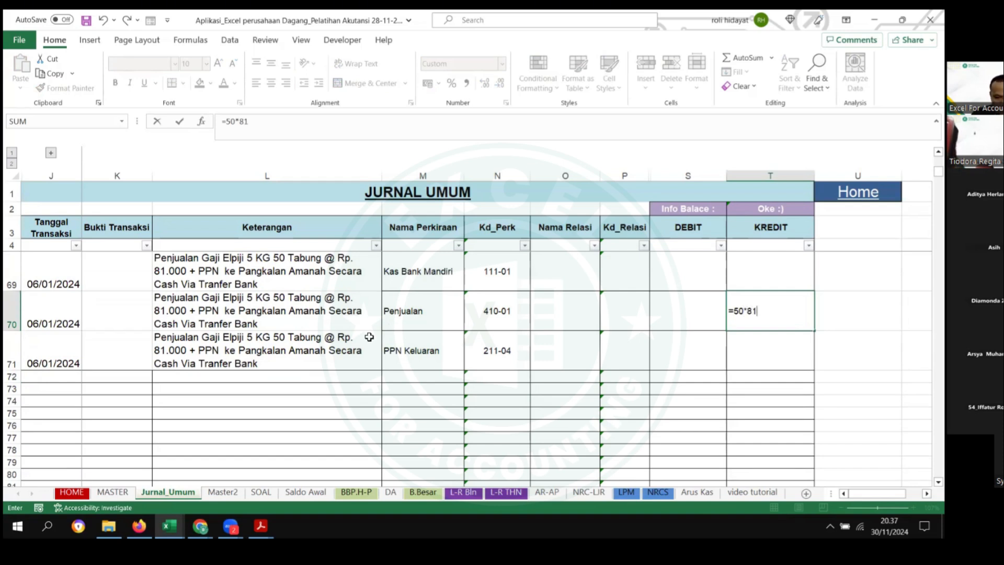
{"action": "type", "text": "000"}
{"action": "key", "text": "Return"}
{"action": "type", "text": "="}
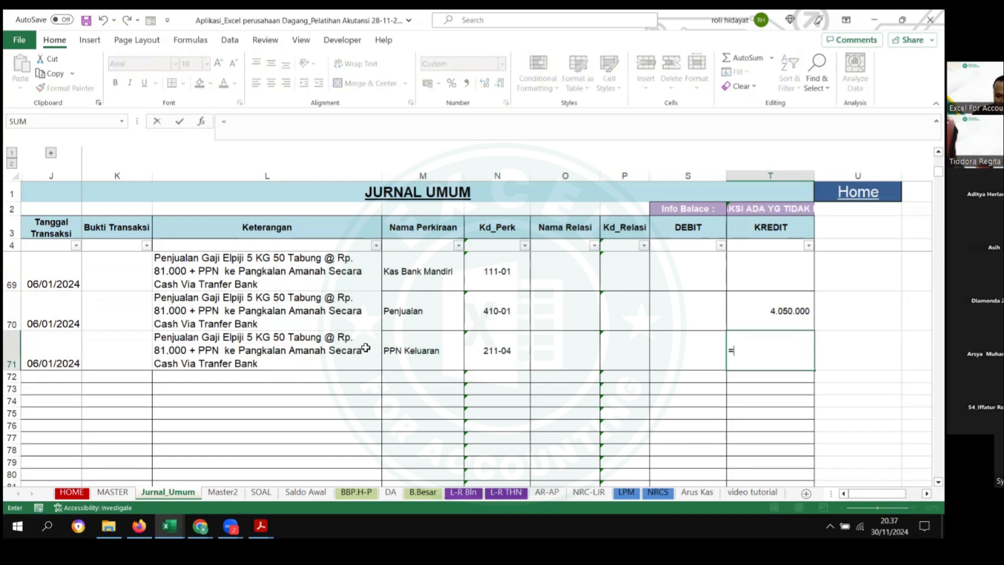
{"action": "key", "text": "Up"}
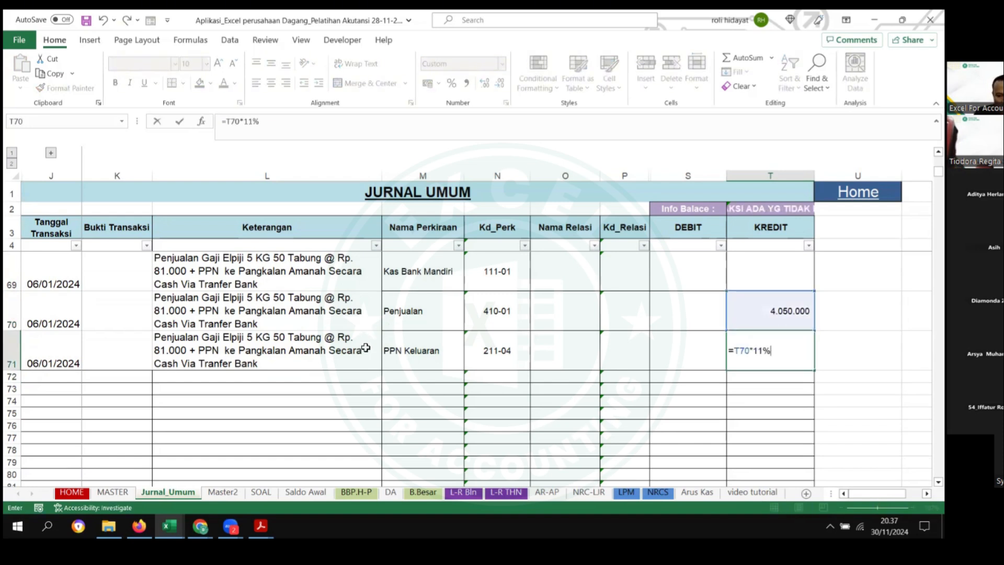
{"action": "type", "text": "*11%"}
{"action": "key", "text": "Return"}
Step: Enter the Kas Bank Mandiri debit in S69 as the sum of both credits, =T70+T71
{"action": "left_click", "coordinate": [684, 277]}
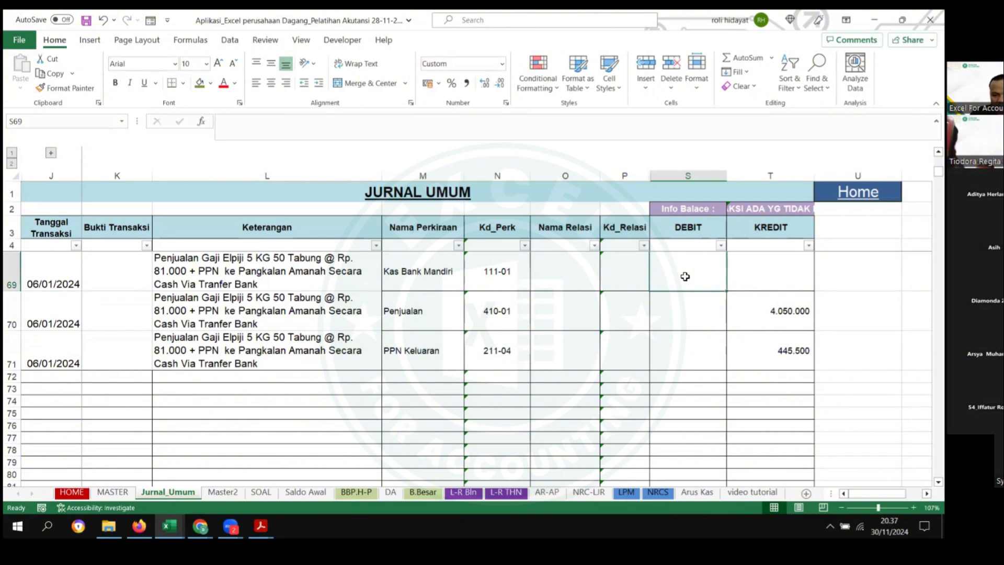
{"action": "type", "text": "="}
{"action": "left_click", "coordinate": [768, 322]}
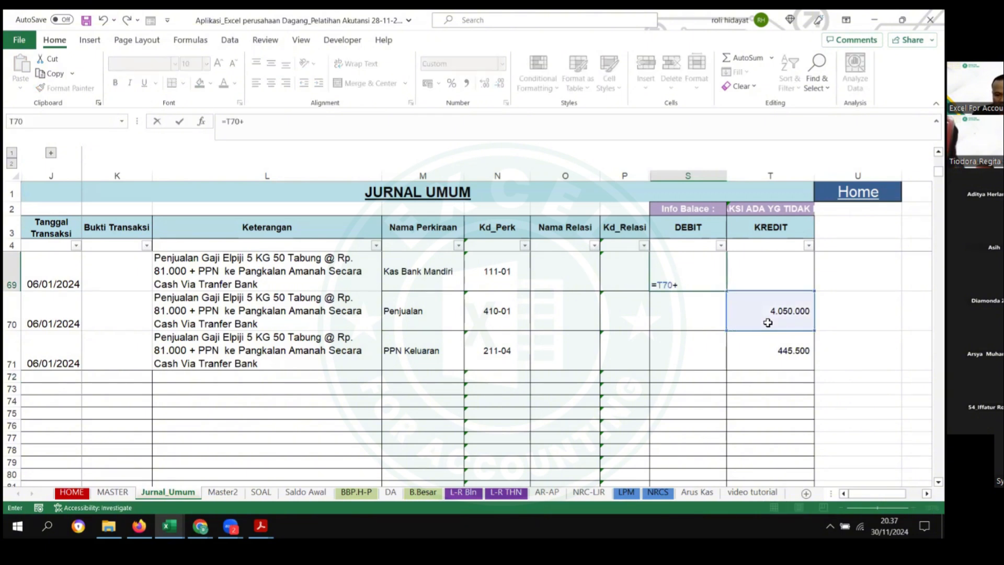
{"action": "type", "text": "+"}
{"action": "left_click", "coordinate": [763, 349]}
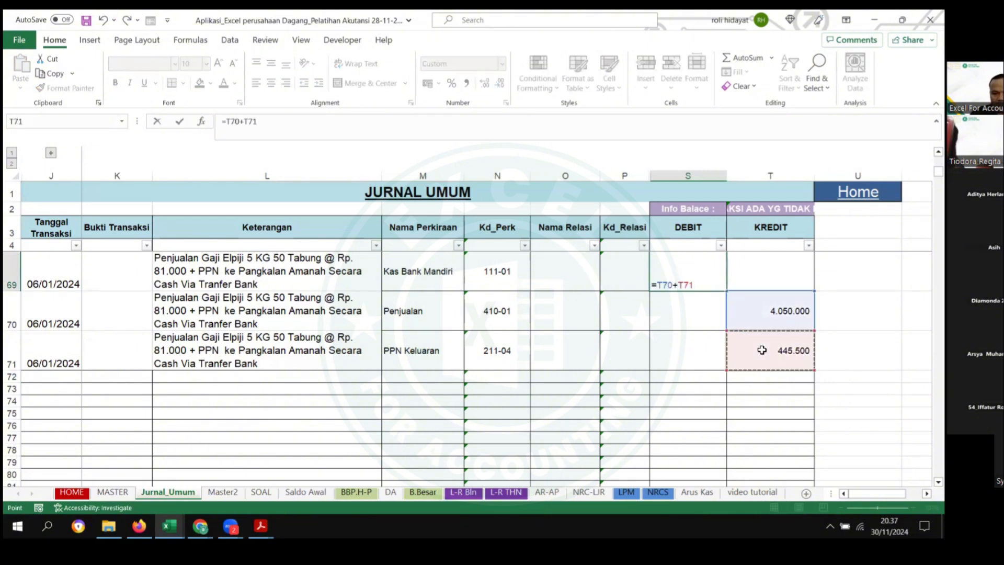
{"action": "key", "text": "Return"}
Step: Examine the 03/01/2024 jl-004 sale entry and its HPP JL-004 rows in the general journal
{"action": "scroll", "coordinate": [298, 334], "scroll_direction": "up", "scroll_amount": 3}
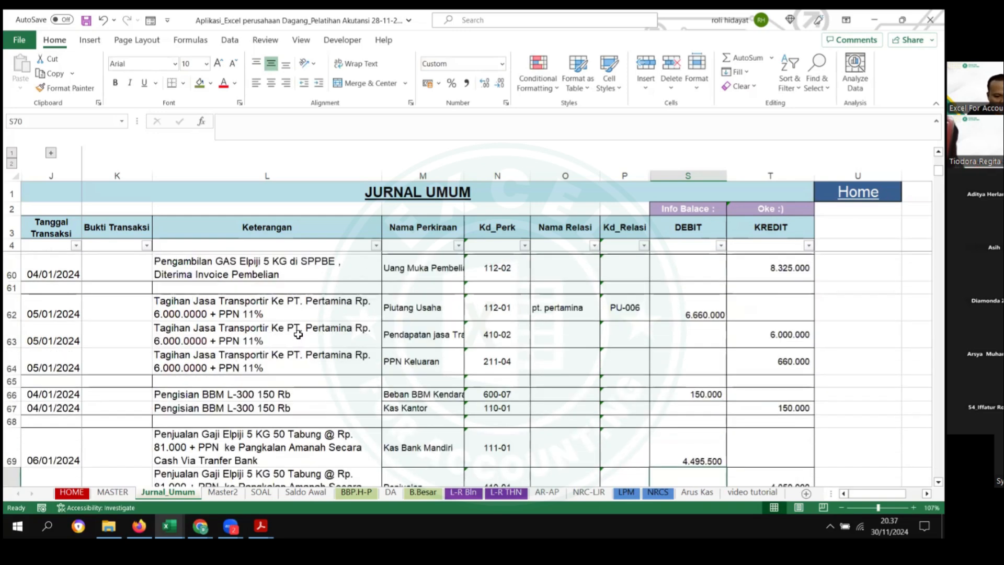
{"action": "scroll", "coordinate": [298, 335], "scroll_direction": "up", "scroll_amount": 3}
{"action": "left_click_drag", "start_coordinate": [51, 272], "coordinate": [215, 314]}
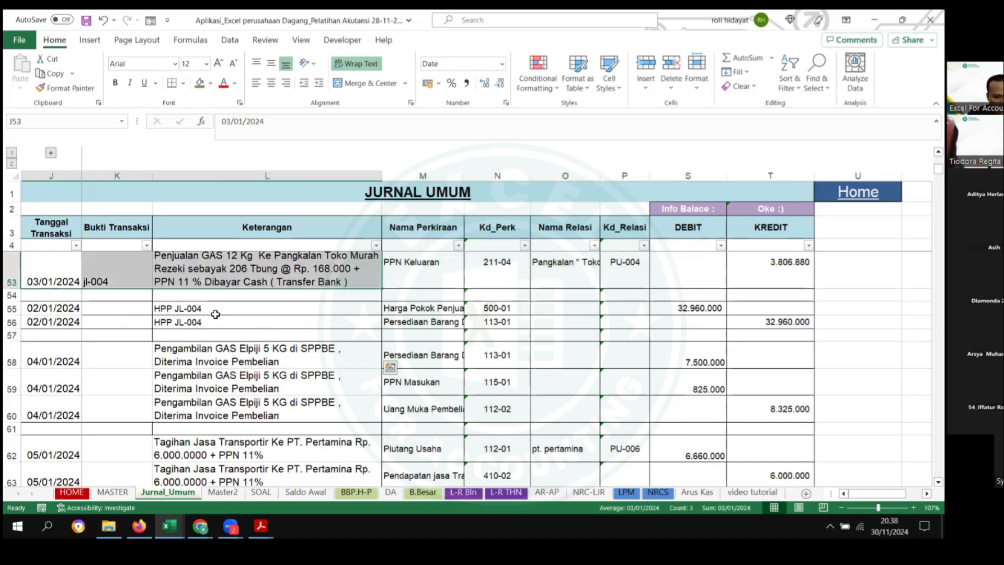
{"action": "double_click", "coordinate": [240, 313]}
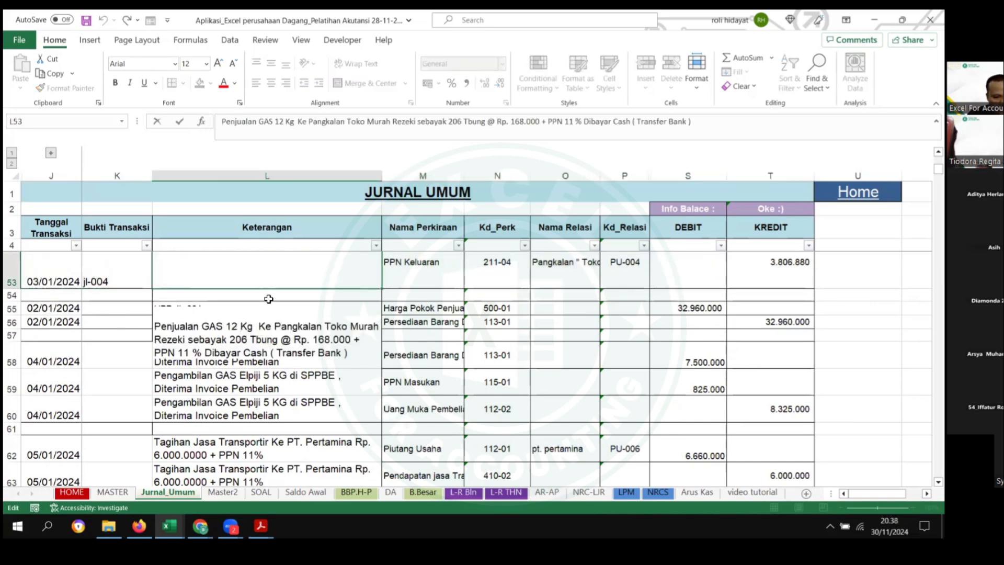
{"action": "key", "text": "Escape"}
{"action": "left_click_drag", "start_coordinate": [67, 305], "coordinate": [671, 375]}
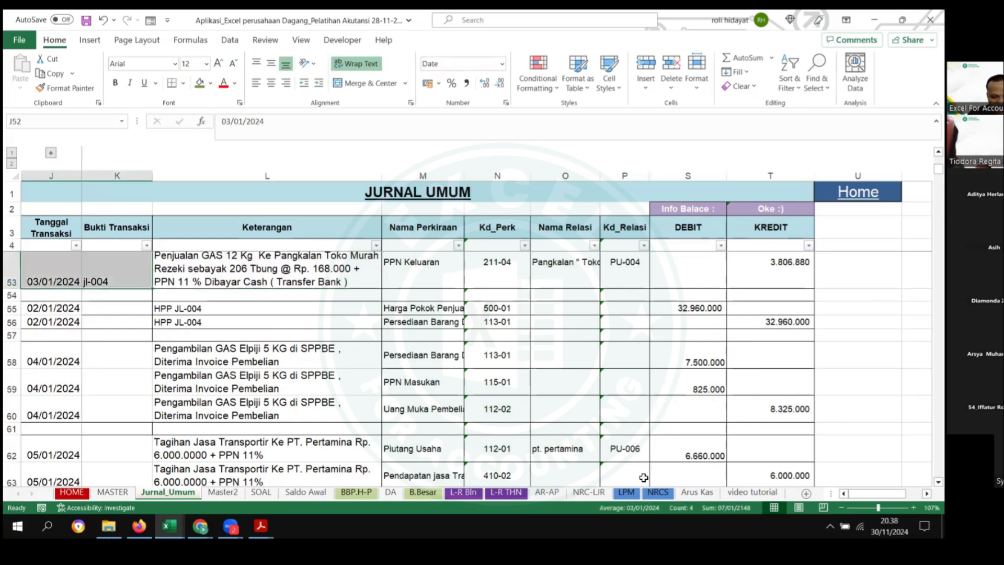
Step: Check the account balances in the NRC-LJR sheet, save the workbook and return to Jurnal_Umum
{"action": "left_click", "coordinate": [589, 492]}
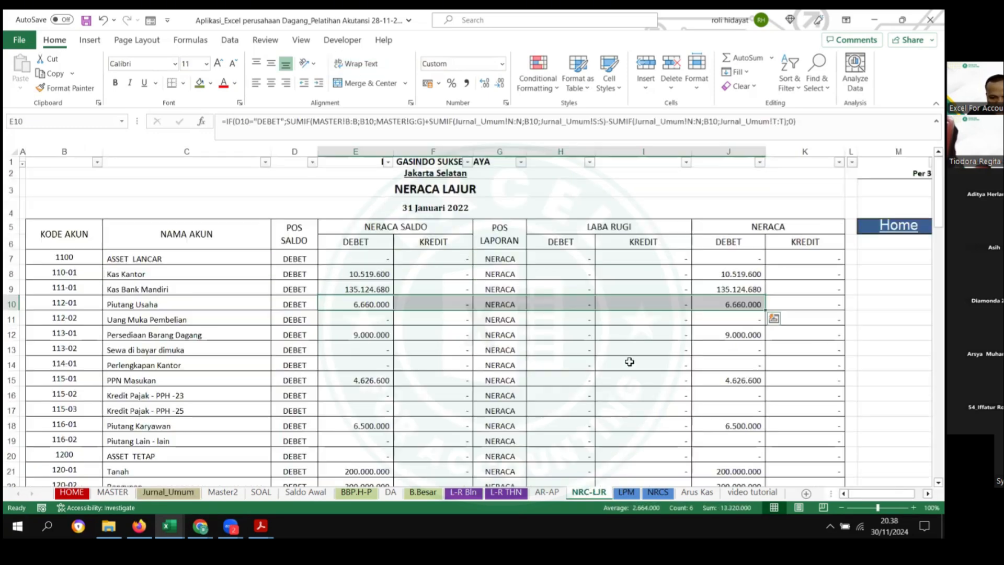
{"action": "left_click", "coordinate": [626, 182]}
{"action": "key", "text": "ctrl+s"}
{"action": "left_click", "coordinate": [168, 492]}
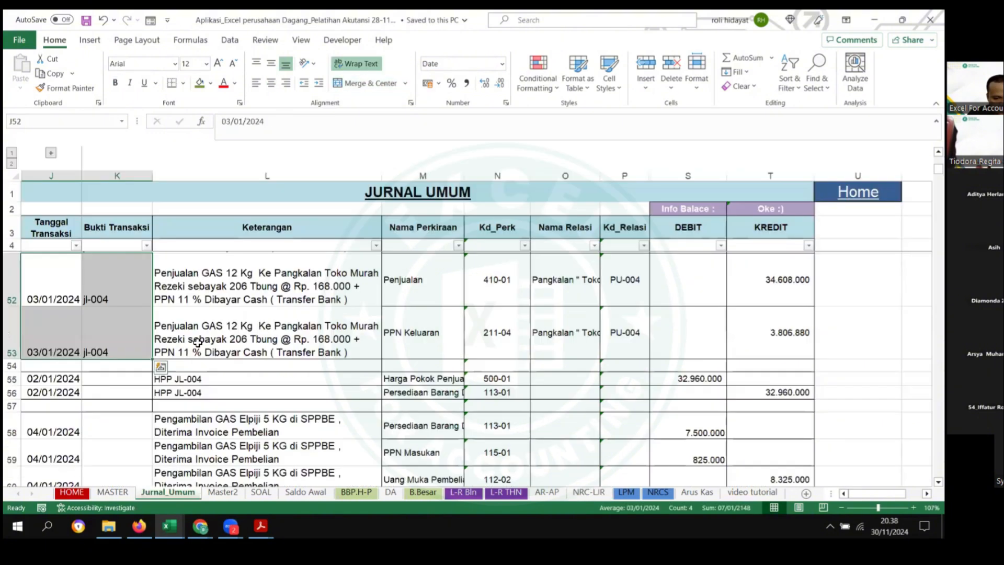
Step: Copy the two HPP JL-004 rows (J55:T56) into the journal starting at J73, below the 06/01/2024 sale
{"action": "scroll", "coordinate": [55, 340], "scroll_direction": "down", "scroll_amount": 1}
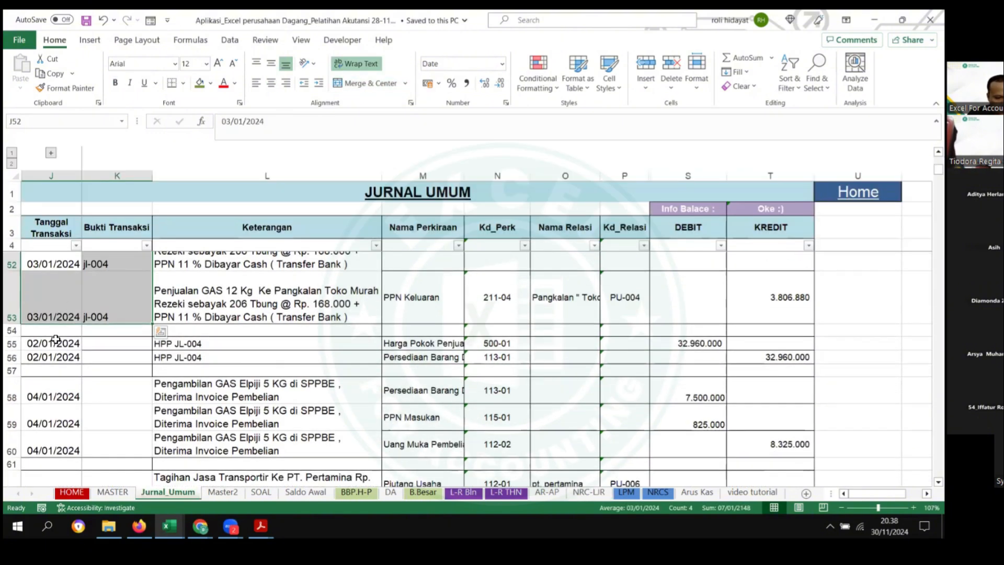
{"action": "left_click_drag", "start_coordinate": [55, 343], "coordinate": [748, 358]}
{"action": "key", "text": "ctrl+c"}
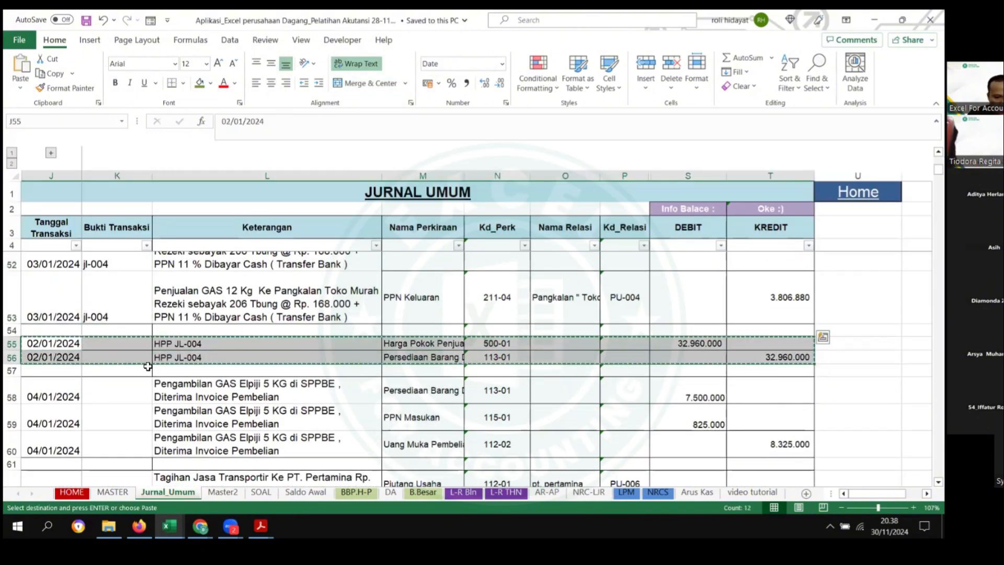
{"action": "scroll", "coordinate": [90, 335], "scroll_direction": "down", "scroll_amount": 6}
{"action": "left_click", "coordinate": [63, 319]}
{"action": "key", "text": "ctrl+v"}
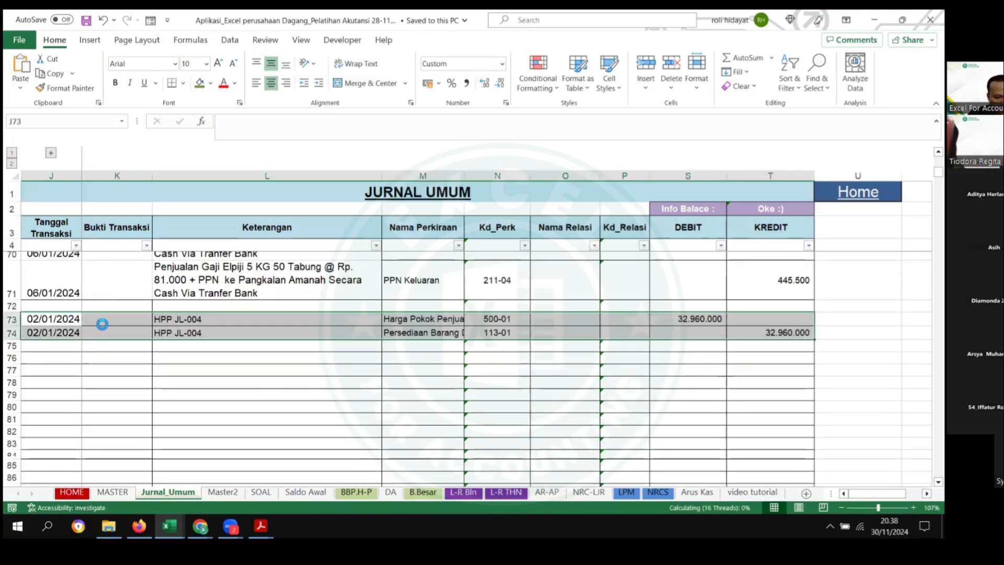
Step: Copy the 06/01/2024 sale's date and description from J70:L70 into row 13 of the Transaksi sheet in the stok workbook
{"action": "scroll", "coordinate": [141, 321], "scroll_direction": "up", "scroll_amount": 1}
{"action": "left_click_drag", "start_coordinate": [62, 277], "coordinate": [314, 283]}
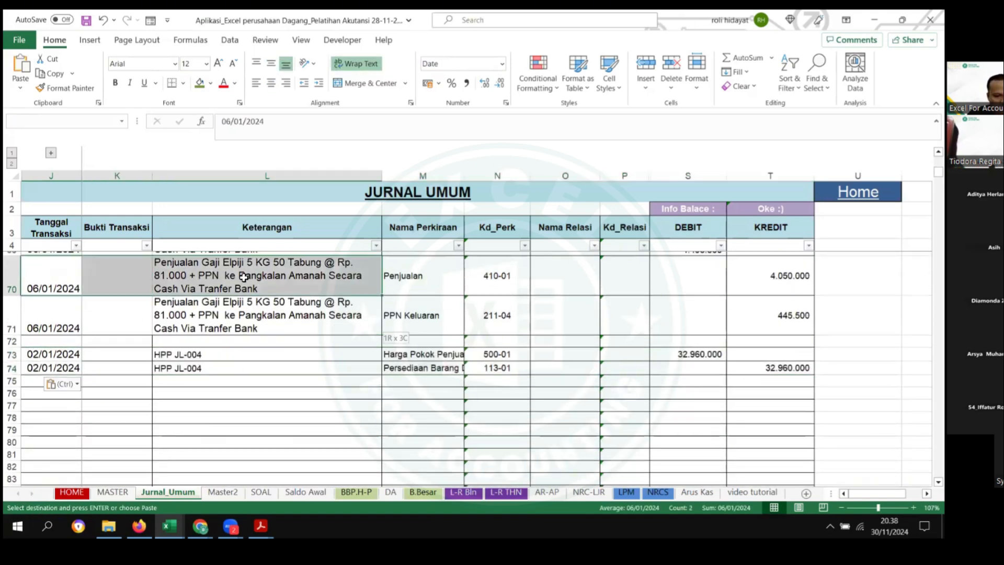
{"action": "key", "text": "ctrl+c"}
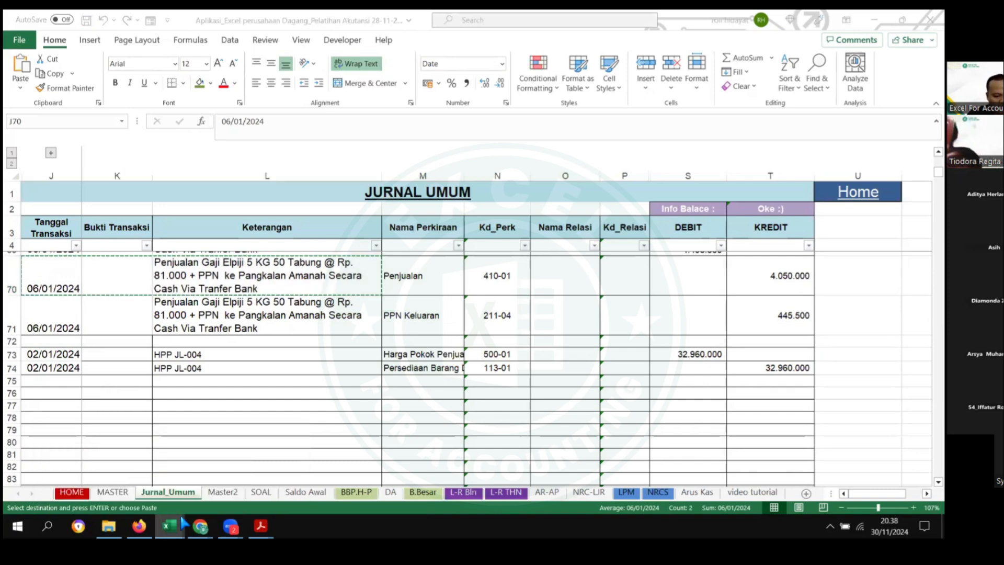
{"action": "mouse_move", "coordinate": [170, 526]}
{"action": "left_click", "coordinate": [223, 475]}
{"action": "left_click", "coordinate": [193, 495]}
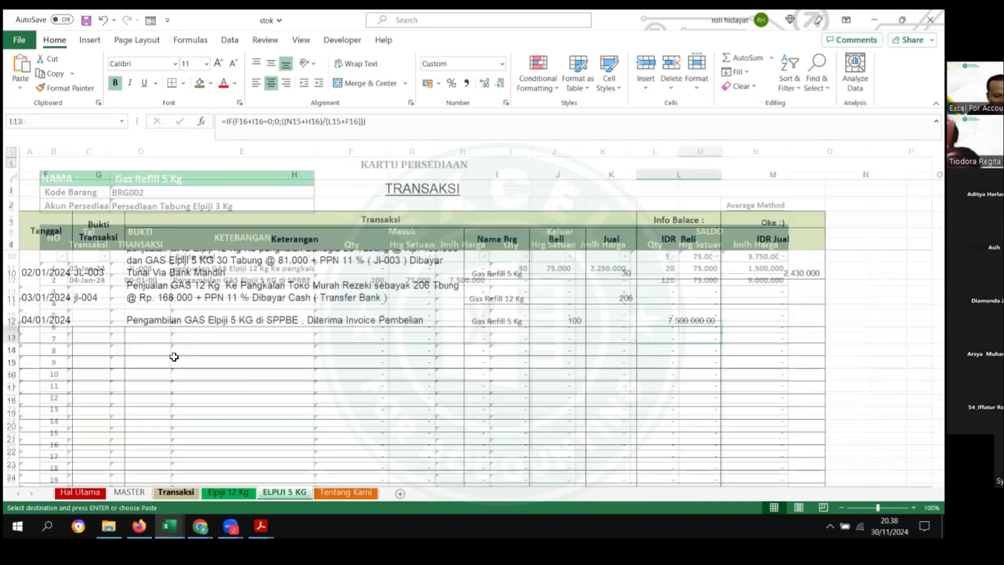
{"action": "left_click", "coordinate": [50, 335]}
{"action": "key", "text": "ctrl+v"}
Step: Copy the item name Gas Refill 5 Kg from I12 into I13 for the 06/01/2024 sale
{"action": "left_click", "coordinate": [520, 335]}
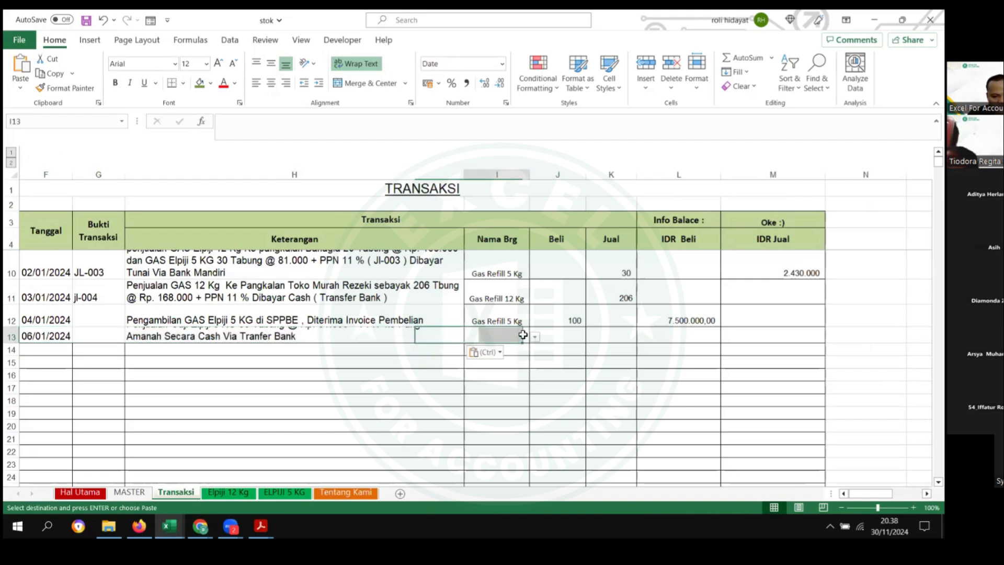
{"action": "key", "text": "Up"}
{"action": "key", "text": "ctrl+c"}
{"action": "left_click", "coordinate": [496, 338]}
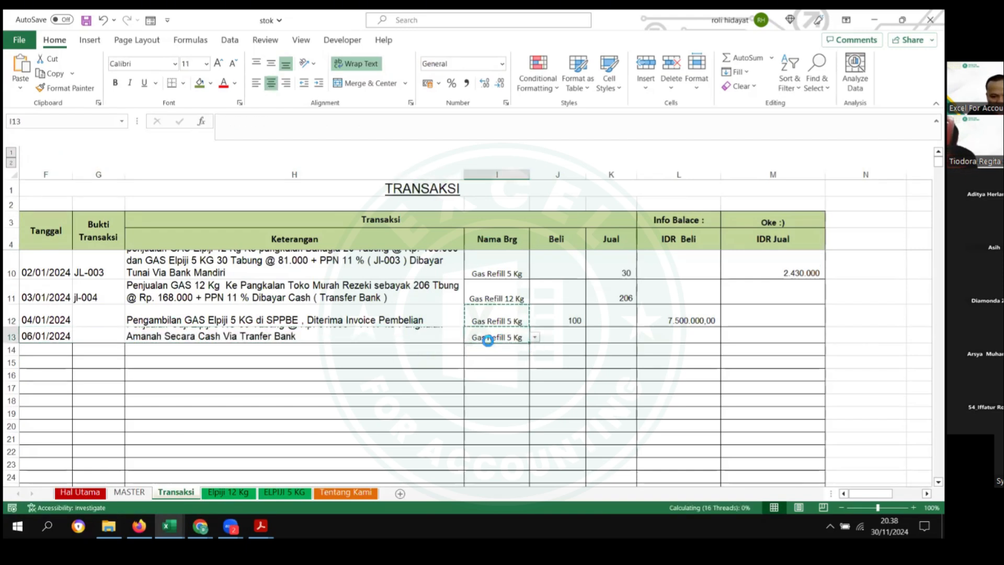
{"action": "key", "text": "ctrl+v"}
Step: Enter a Jual quantity of 50 in K13 and the IDR Jual amount as =50*81000 in M13
{"action": "left_click", "coordinate": [227, 336]}
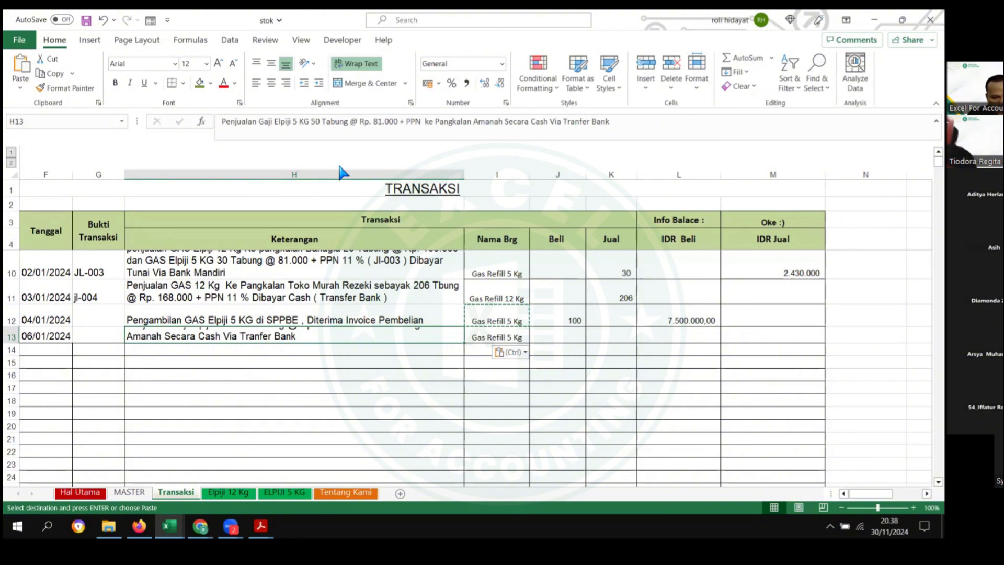
{"action": "left_click", "coordinate": [619, 340]}
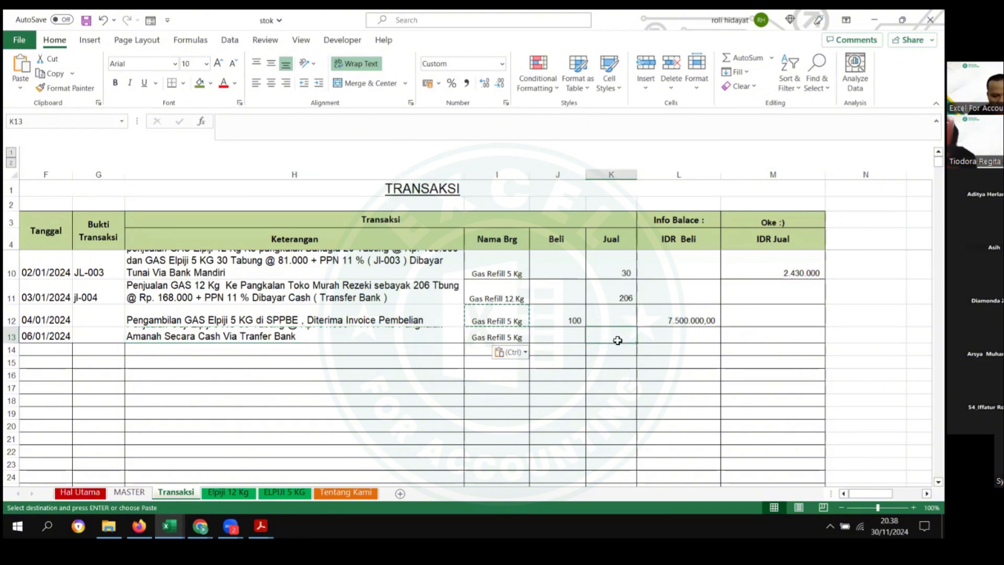
{"action": "double_click", "coordinate": [618, 340]}
{"action": "type", "text": "50"}
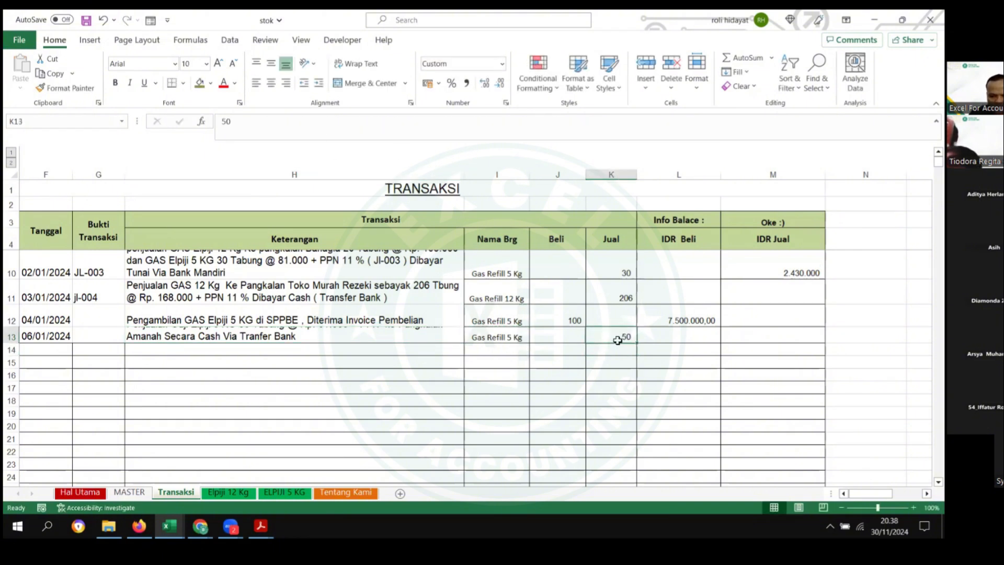
{"action": "key", "text": "Tab"}
{"action": "key", "text": "Tab"}
{"action": "type", "text": "="}
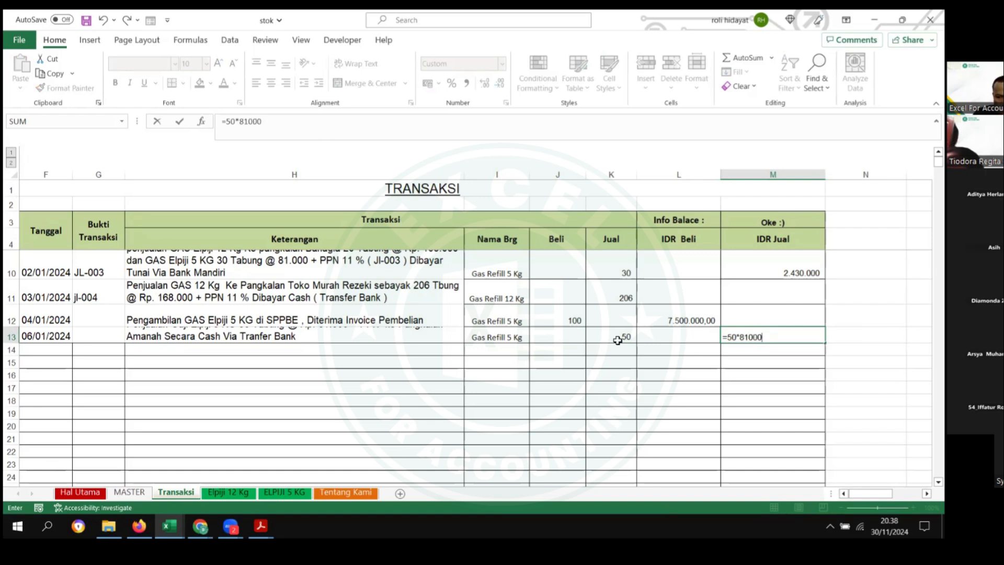
{"action": "key", "text": "Return"}
Step: Fit the heights of rows 12 to 14 in Transaksi to their contents
{"action": "left_click_drag", "start_coordinate": [11, 319], "coordinate": [12, 349]}
{"action": "double_click", "coordinate": [13, 347]}
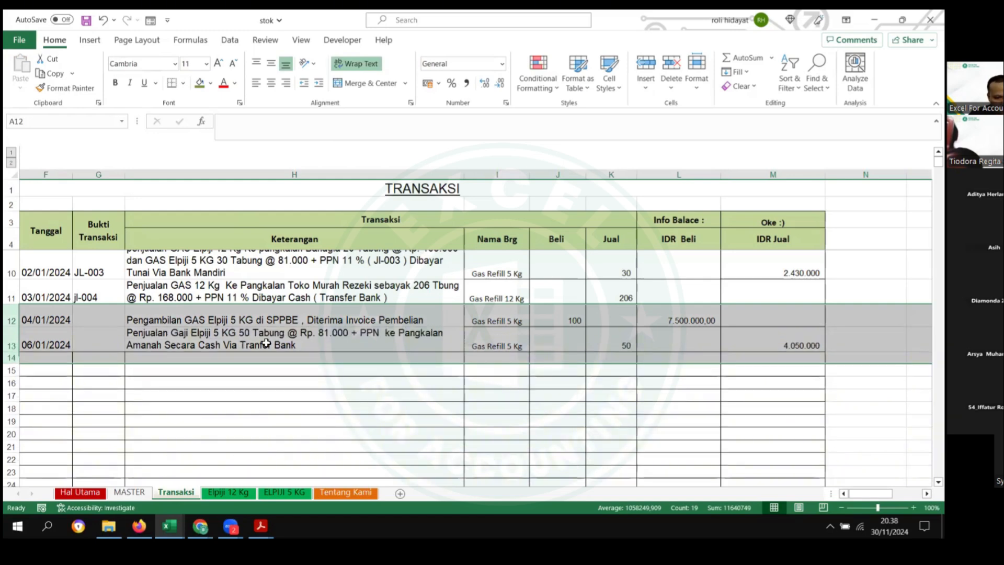
{"action": "left_click", "coordinate": [701, 406]}
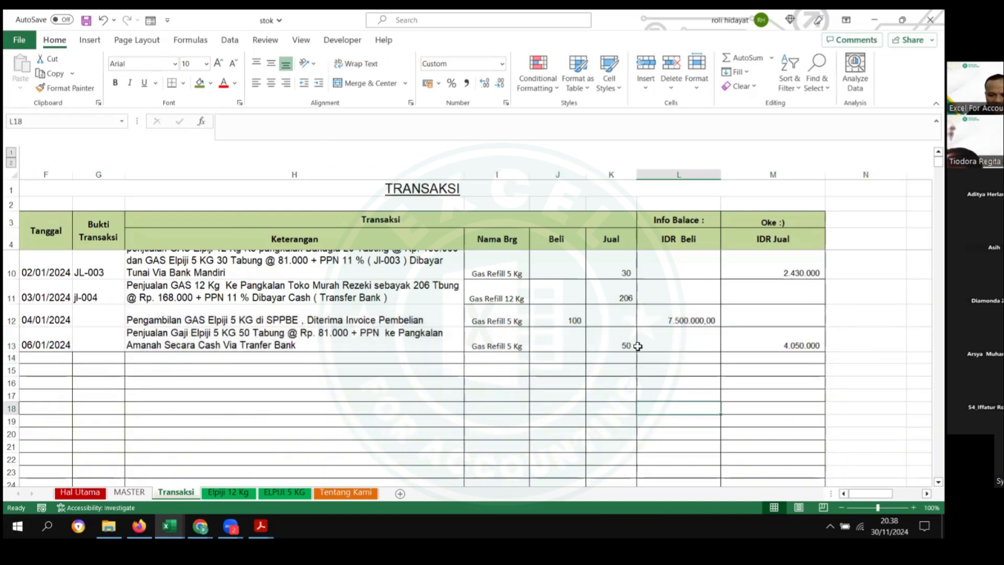
Step: Copy the 06-Jan-24 Keluar Jmlh Harga from the ELPIJI 5 KG card and paste it as a value into Jurnal_Umum S73
{"action": "left_click", "coordinate": [284, 493]}
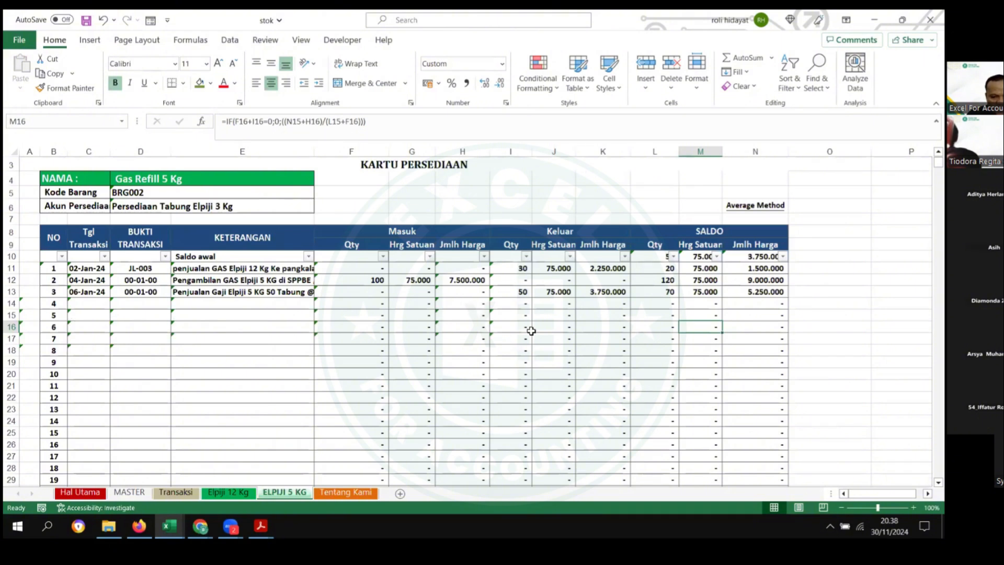
{"action": "left_click", "coordinate": [601, 292]}
{"action": "key", "text": "ctrl+c"}
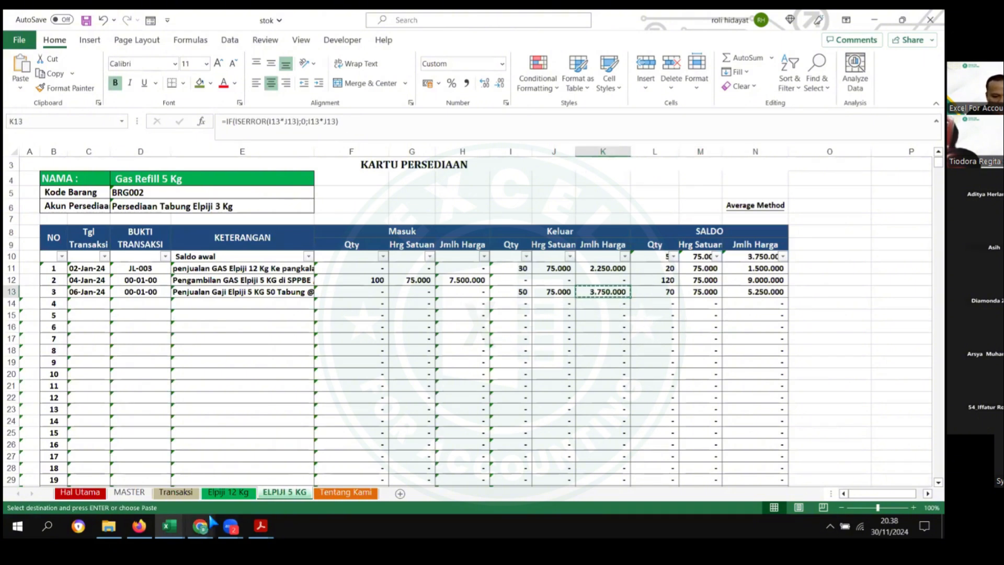
{"action": "left_click", "coordinate": [169, 526]}
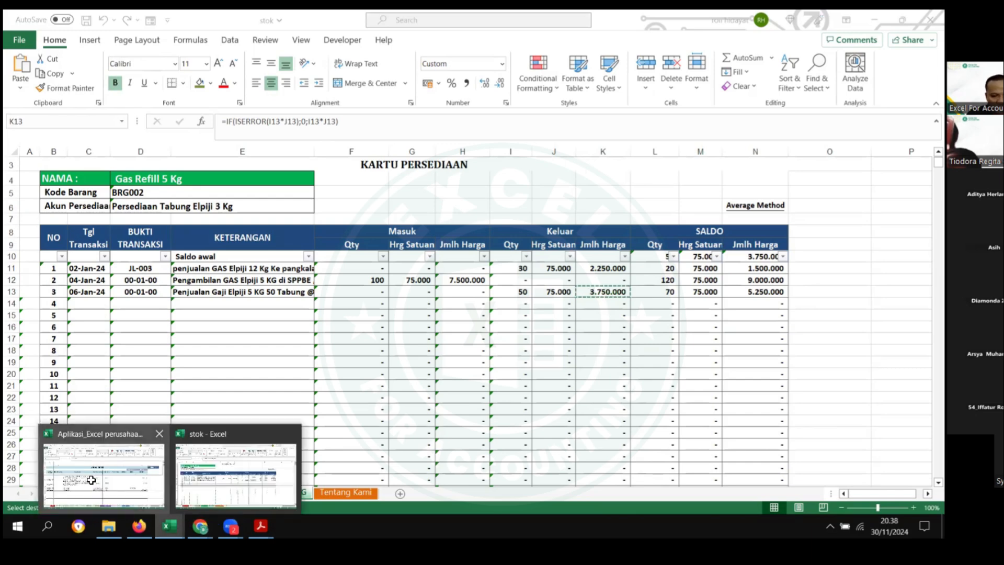
{"action": "left_click", "coordinate": [92, 479]}
{"action": "right_click", "coordinate": [696, 354]}
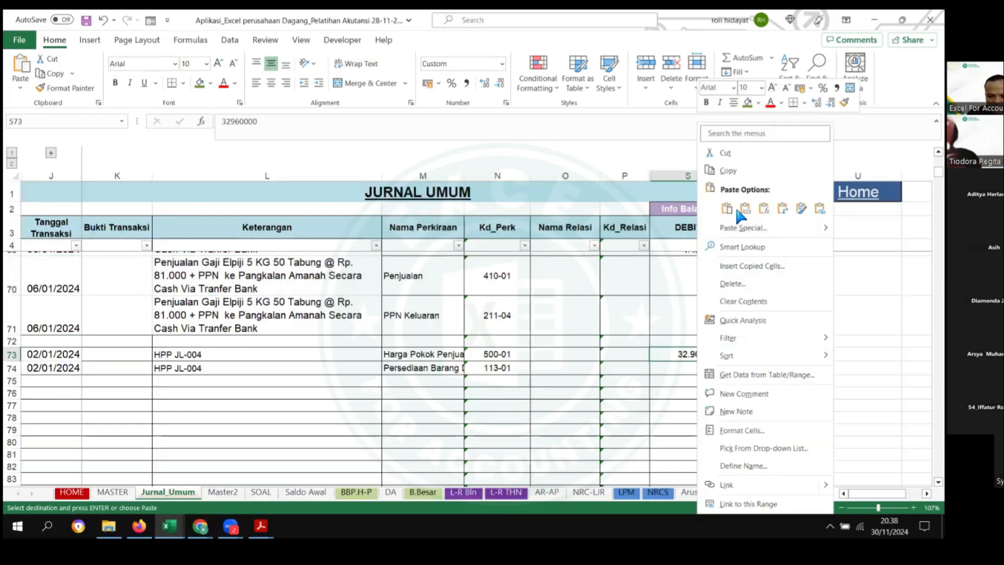
{"action": "left_click", "coordinate": [745, 208]}
Step: Copy the Harga Pokok Penjualan debit from S73 into the Persediaan Barang credit in T74
{"action": "key", "text": "ctrl+c"}
{"action": "left_click", "coordinate": [771, 368]}
{"action": "key", "text": "ctrl+v"}
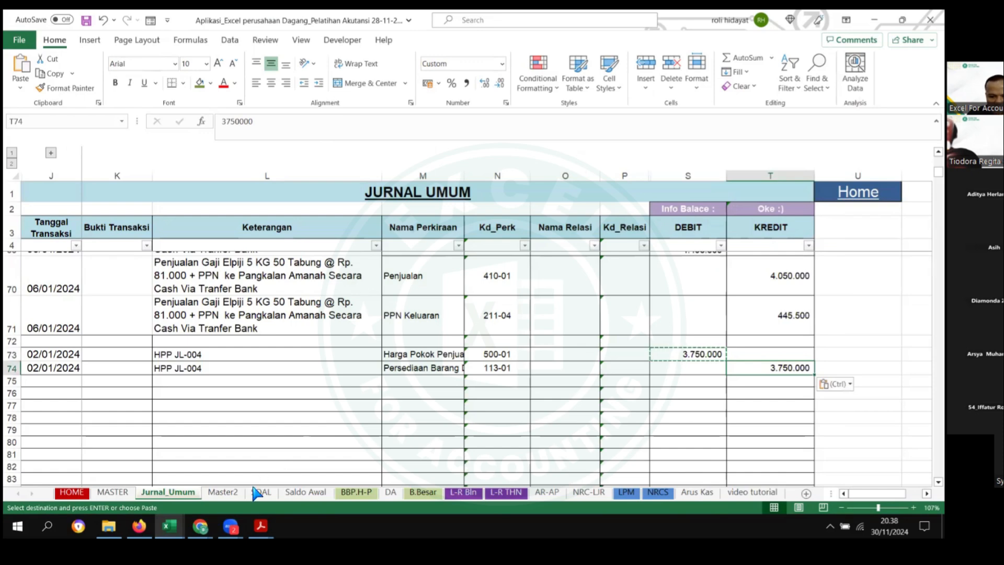
Step: Mark the 06/01/2024 transaction (number 16) as OK in E20 of the SOAL sheet by copying E19
{"action": "left_click", "coordinate": [240, 492]}
{"action": "left_click", "coordinate": [261, 492]}
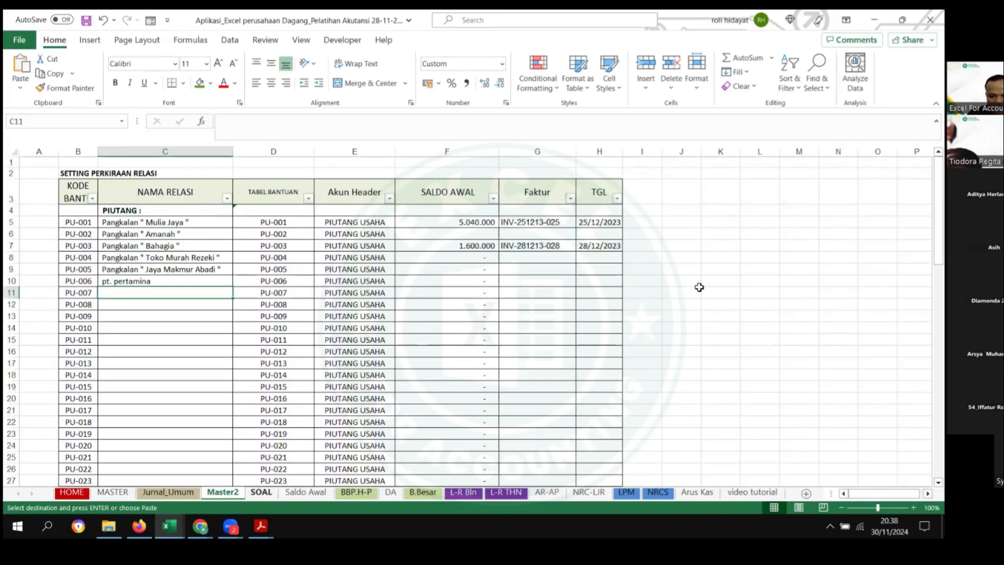
{"action": "left_click", "coordinate": [708, 239]}
{"action": "key", "text": "ctrl+c"}
{"action": "left_click", "coordinate": [694, 253]}
{"action": "key", "text": "ctrl+v"}
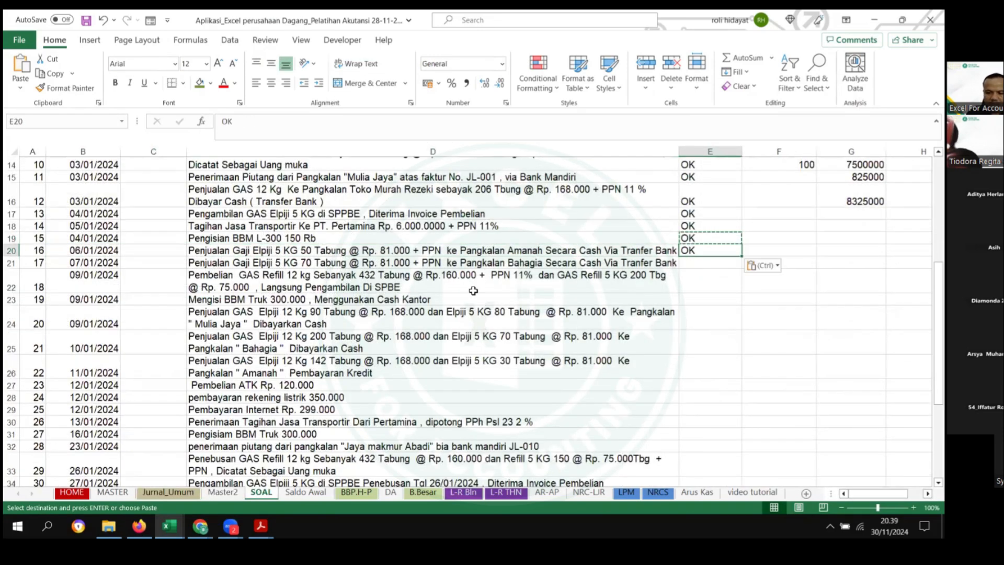
Step: Copy the 07/01/2024 Pangkalan Bahagia sale's date and description from SOAL row 21 into journal rows 76 and 77
{"action": "left_click_drag", "start_coordinate": [83, 276], "coordinate": [488, 287]}
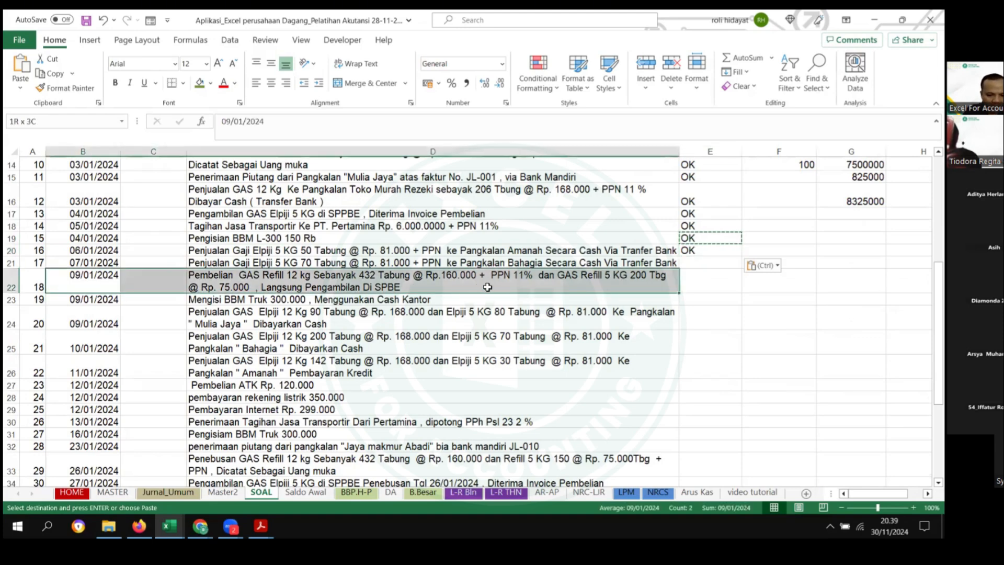
{"action": "left_click_drag", "start_coordinate": [79, 263], "coordinate": [477, 262]}
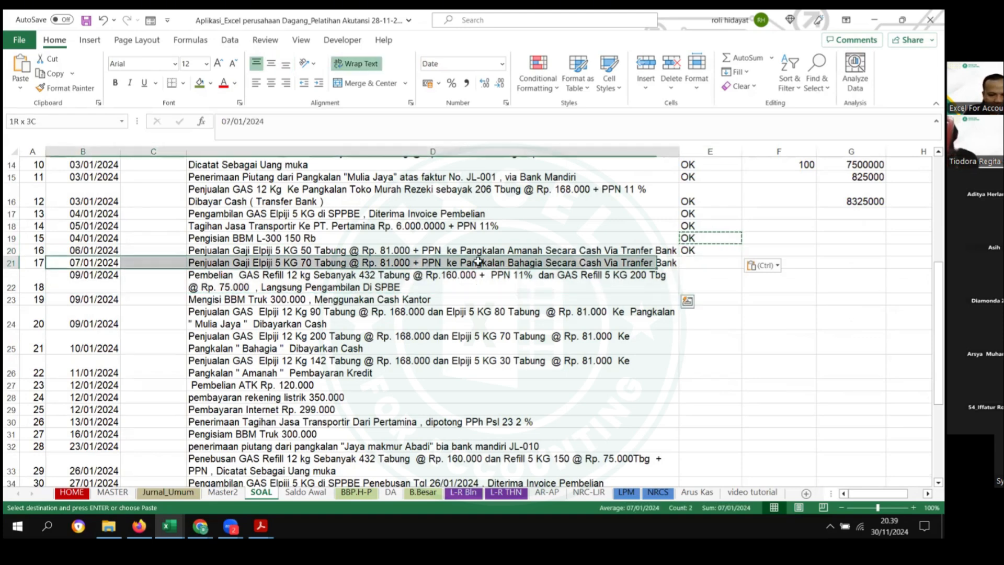
{"action": "key", "text": "ctrl+c"}
{"action": "scroll", "coordinate": [178, 343], "scroll_direction": "down", "scroll_amount": 1}
{"action": "scroll", "coordinate": [178, 344], "scroll_direction": "down", "scroll_amount": 2}
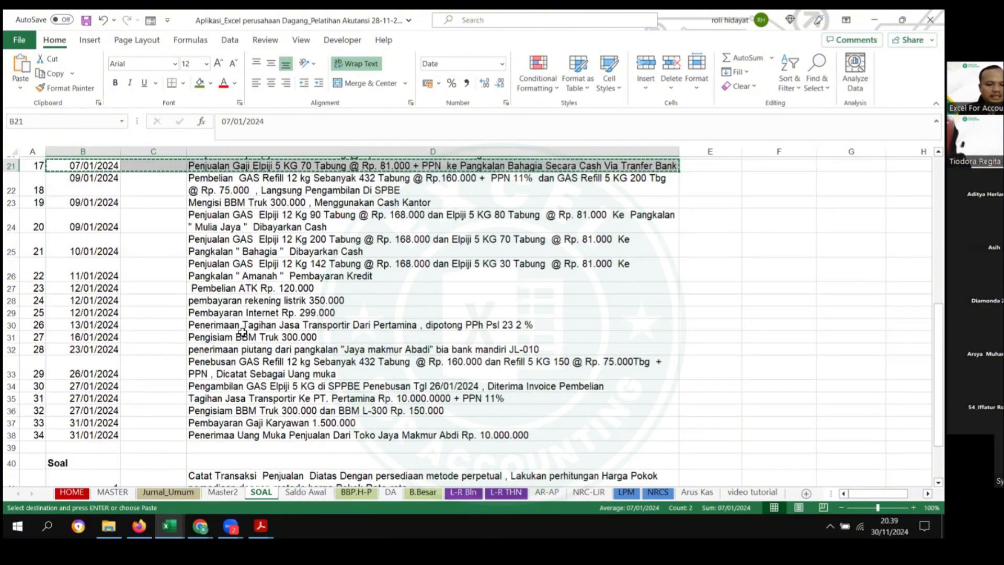
{"action": "scroll", "coordinate": [157, 235], "scroll_direction": "up", "scroll_amount": 2}
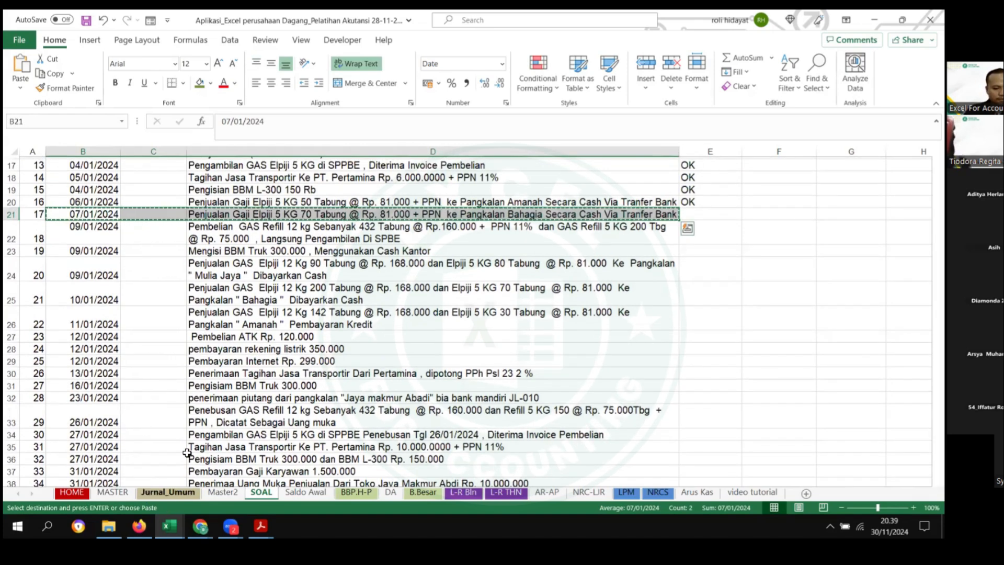
{"action": "left_click", "coordinate": [168, 492]}
{"action": "scroll", "coordinate": [68, 350], "scroll_direction": "down", "scroll_amount": 1}
{"action": "left_click", "coordinate": [71, 358]}
{"action": "key", "text": "ctrl+v"}
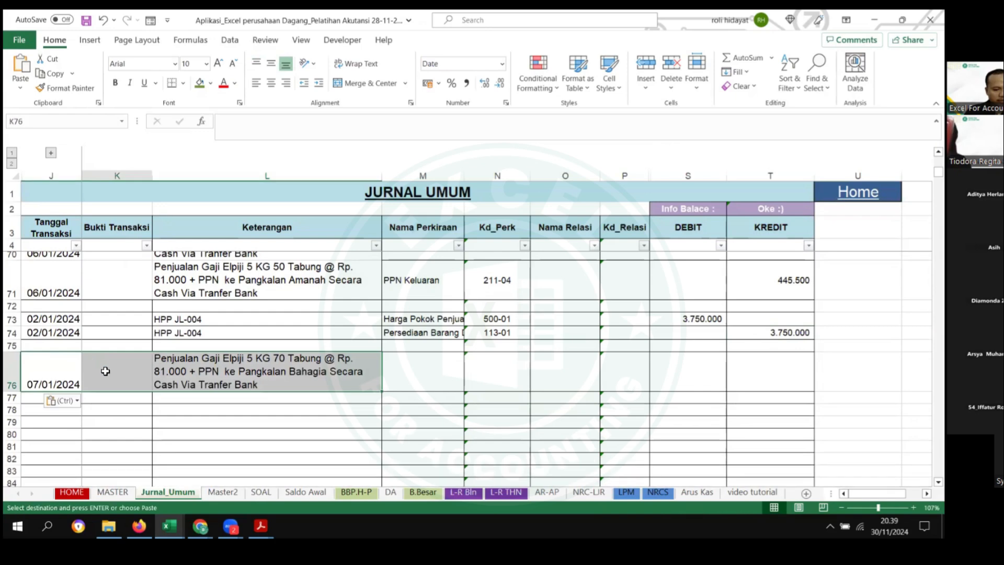
{"action": "left_click", "coordinate": [68, 406]}
{"action": "key", "text": "ctrl+v"}
{"action": "key", "text": "Right"}
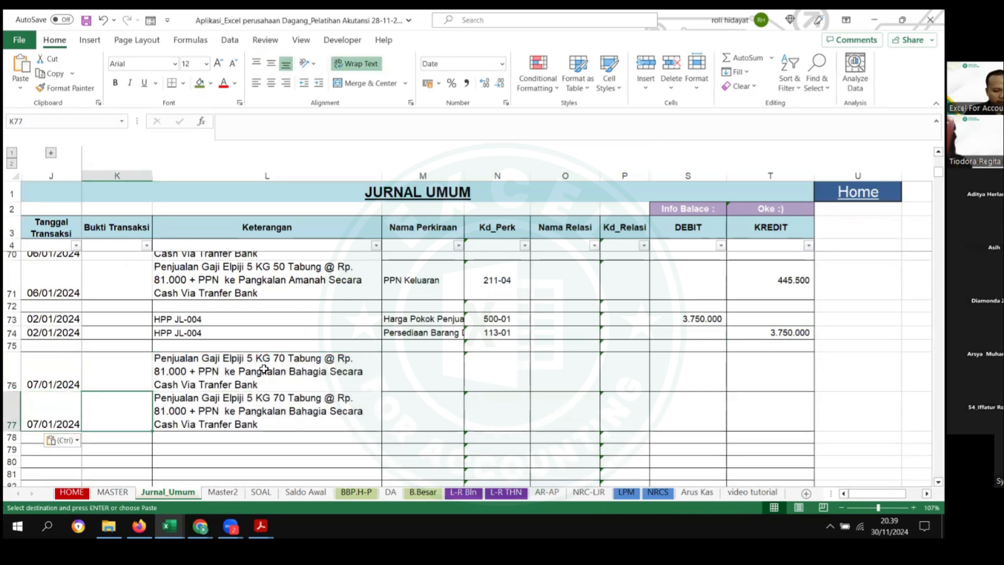
Step: Copy the accounts Kas Bank Mandiri, Penjualan and PPN Keluaran from M69:M71 into M76:M78
{"action": "scroll", "coordinate": [366, 367], "scroll_direction": "up", "scroll_amount": 1}
{"action": "scroll", "coordinate": [425, 281], "scroll_direction": "up", "scroll_amount": 1}
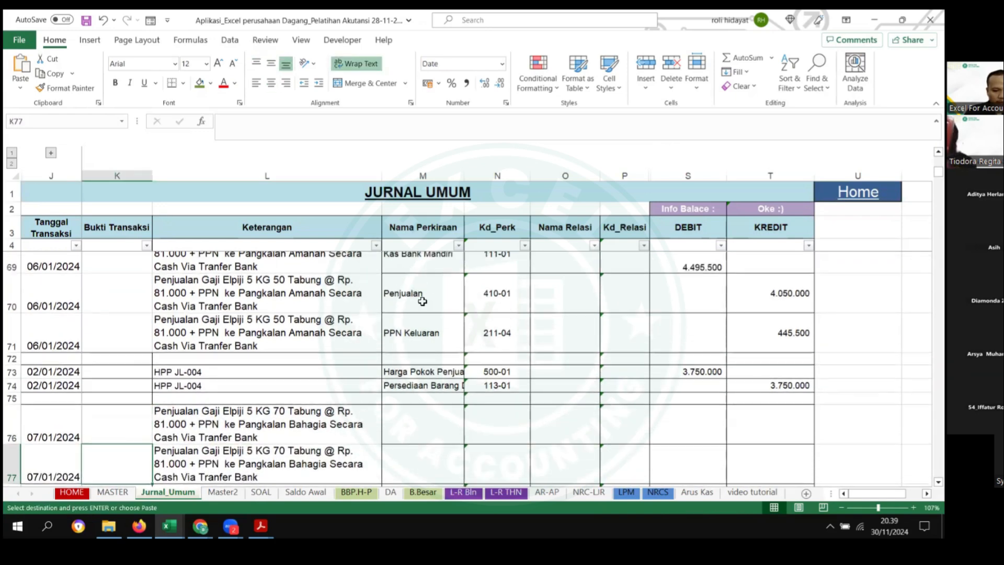
{"action": "left_click_drag", "start_coordinate": [423, 272], "coordinate": [423, 337]}
{"action": "scroll", "coordinate": [423, 345], "scroll_direction": "down", "scroll_amount": 1}
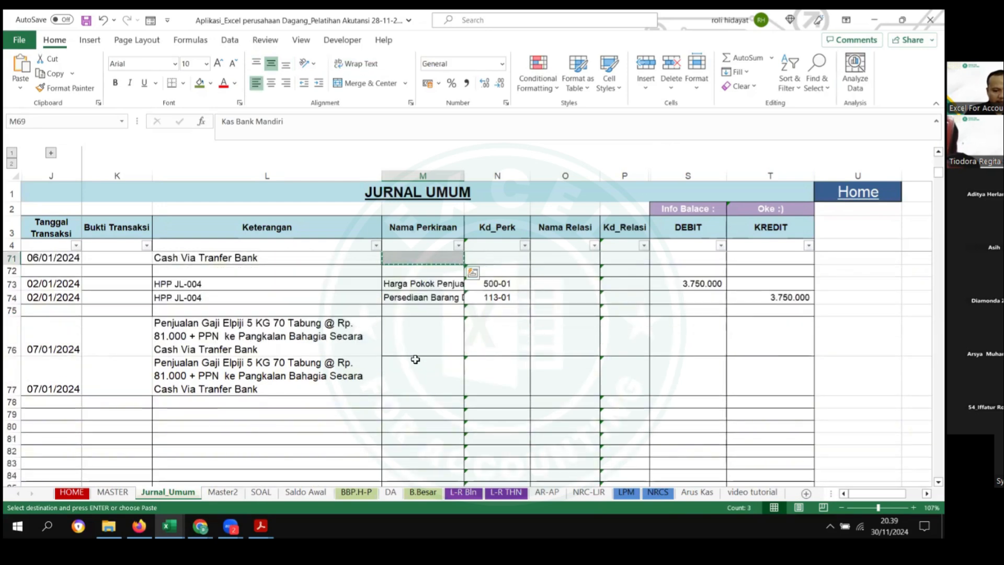
{"action": "left_click", "coordinate": [417, 339]}
{"action": "key", "text": "ctrl+v"}
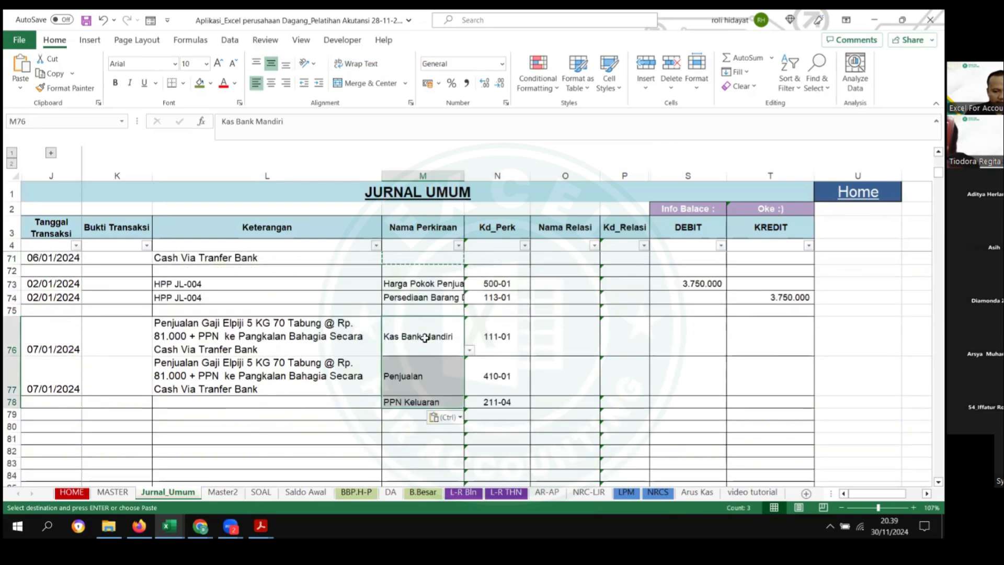
Step: Copy the 07/01/2024 date and description from J77:L77 into row 78 for the PPN Keluaran line
{"action": "scroll", "coordinate": [425, 337], "scroll_direction": "up", "scroll_amount": 1}
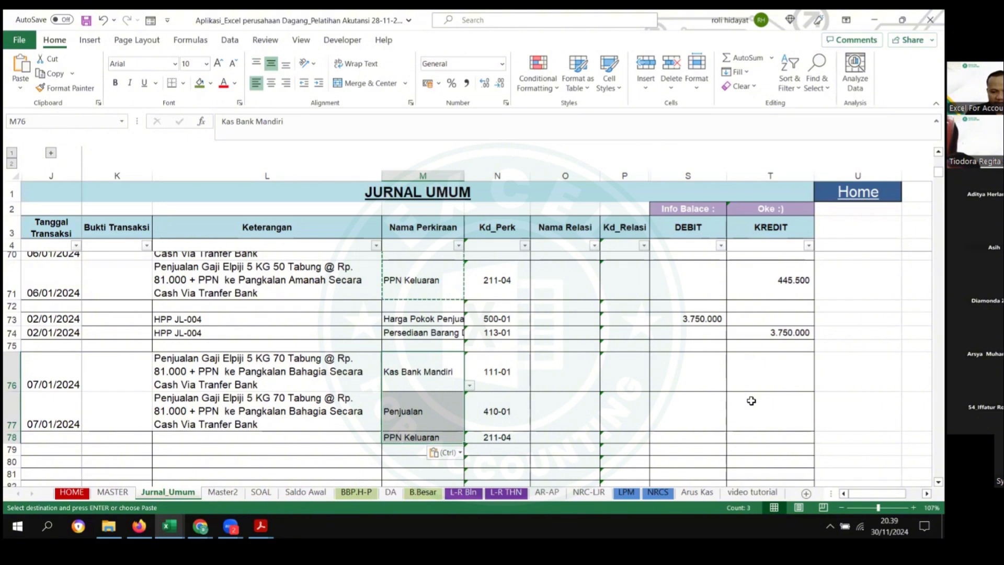
{"action": "scroll", "coordinate": [333, 374], "scroll_direction": "down", "scroll_amount": 1}
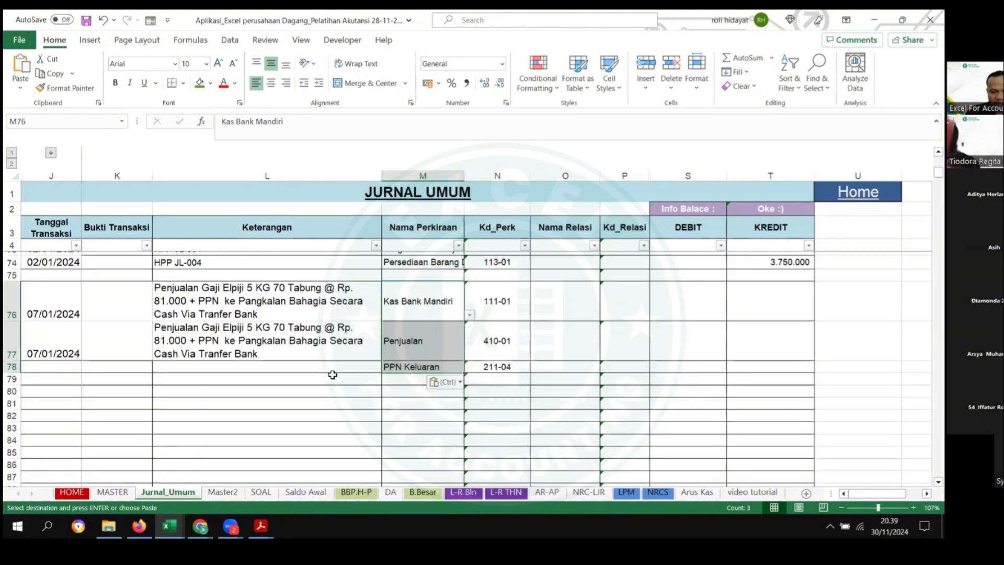
{"action": "left_click_drag", "start_coordinate": [57, 346], "coordinate": [225, 344]}
{"action": "key", "text": "ctrl+c"}
{"action": "left_click", "coordinate": [56, 368]}
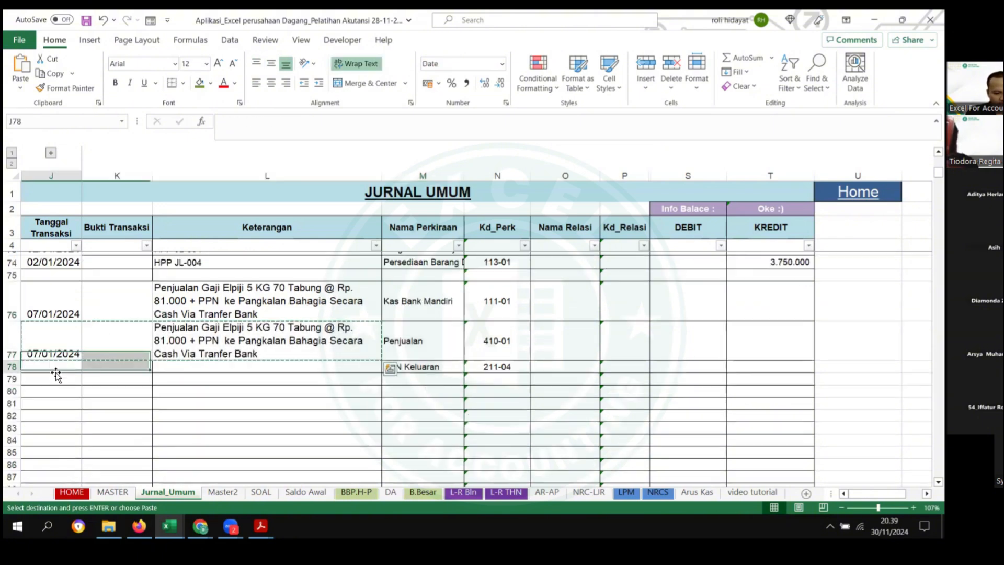
{"action": "key", "text": "ctrl+v"}
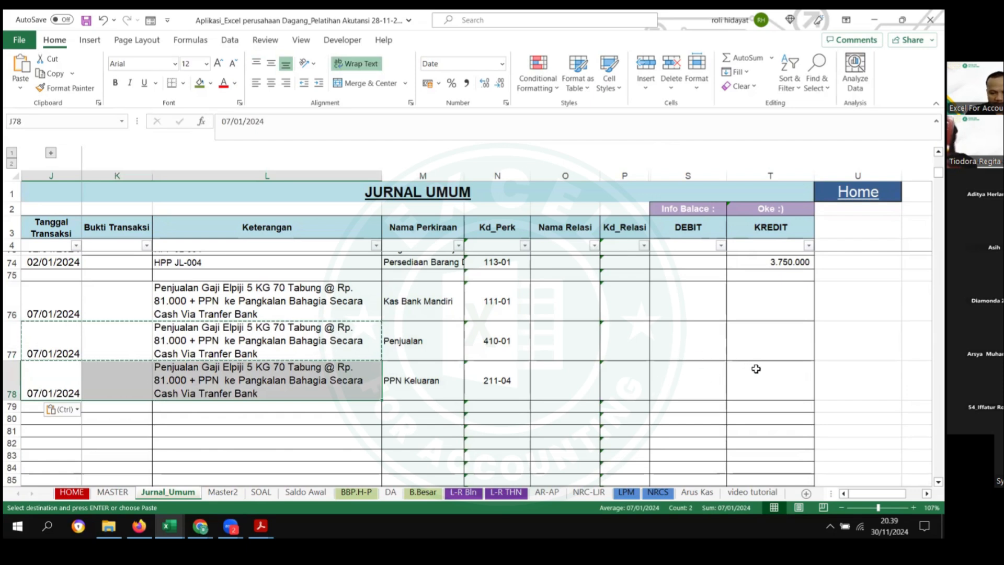
Step: Enter =70*81000 as the Penjualan credit in T77 and the PPN Keluaran credit of 623.700, calculated from T77, in T78
{"action": "left_click", "coordinate": [770, 341]}
{"action": "type", "text": "=70*81000"}
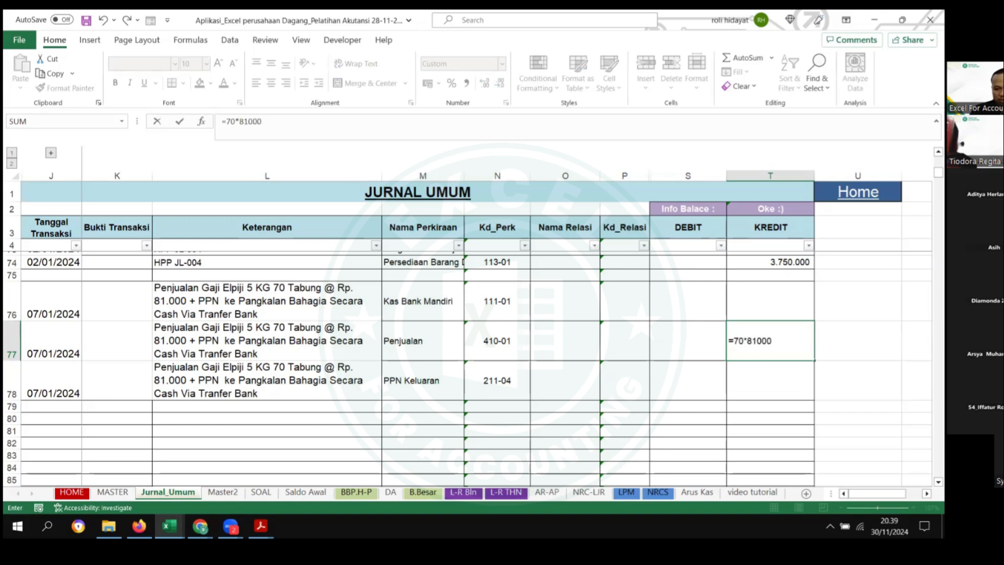
{"action": "key", "text": "Return"}
{"action": "type", "text": "="}
{"action": "key", "text": "Up"}
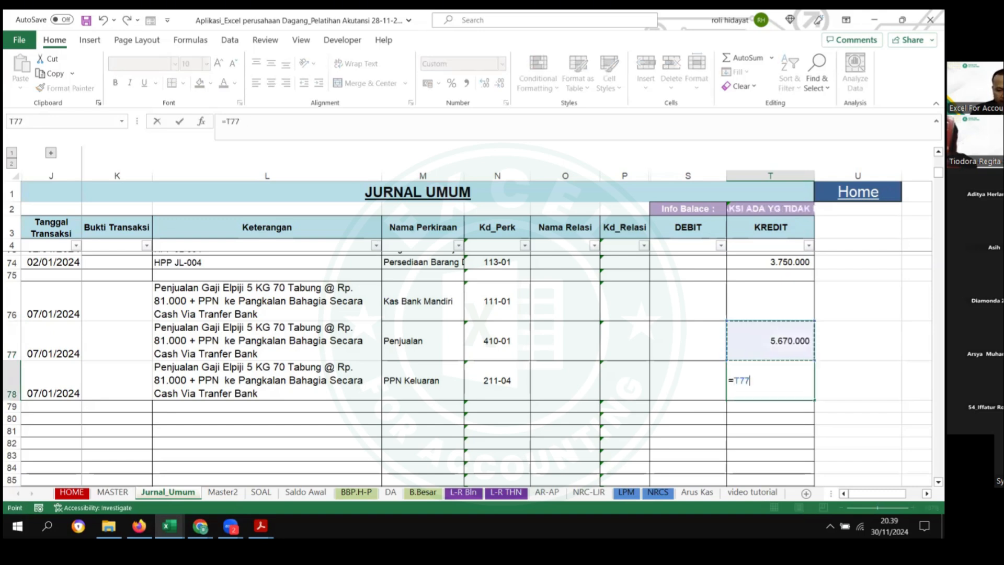
{"action": "key", "text": "Return"}
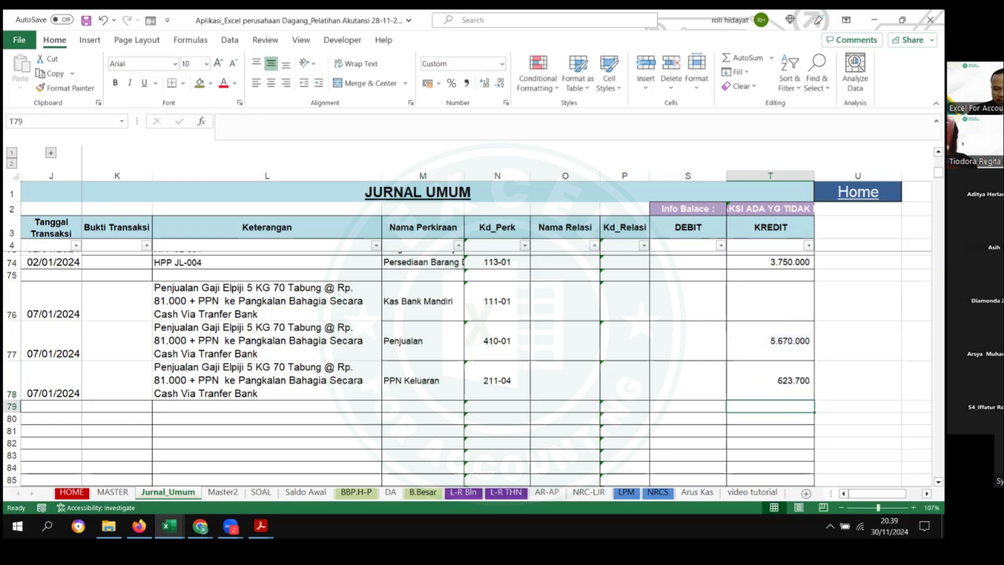
Step: Enter =T77+T78 as the Kas Bank Mandiri debit in S76
{"action": "left_click", "coordinate": [704, 313]}
{"action": "type", "text": "="}
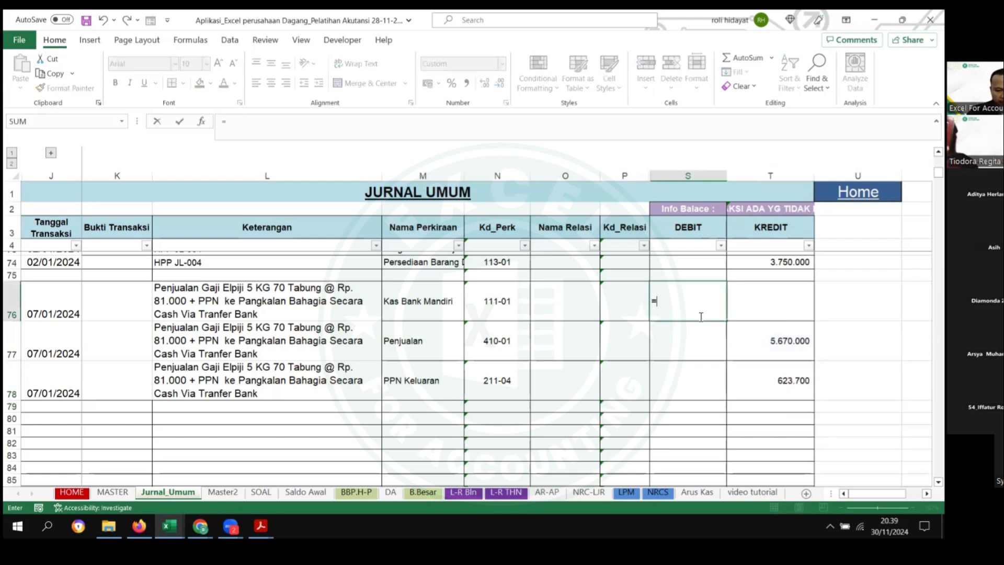
{"action": "left_click", "coordinate": [770, 341]}
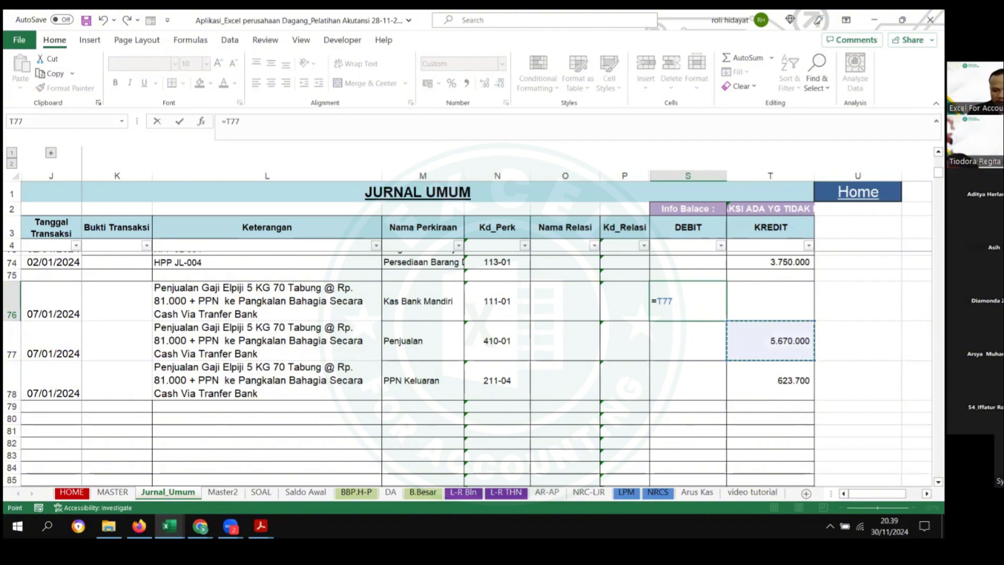
{"action": "type", "text": "+"}
{"action": "left_click", "coordinate": [770, 380]}
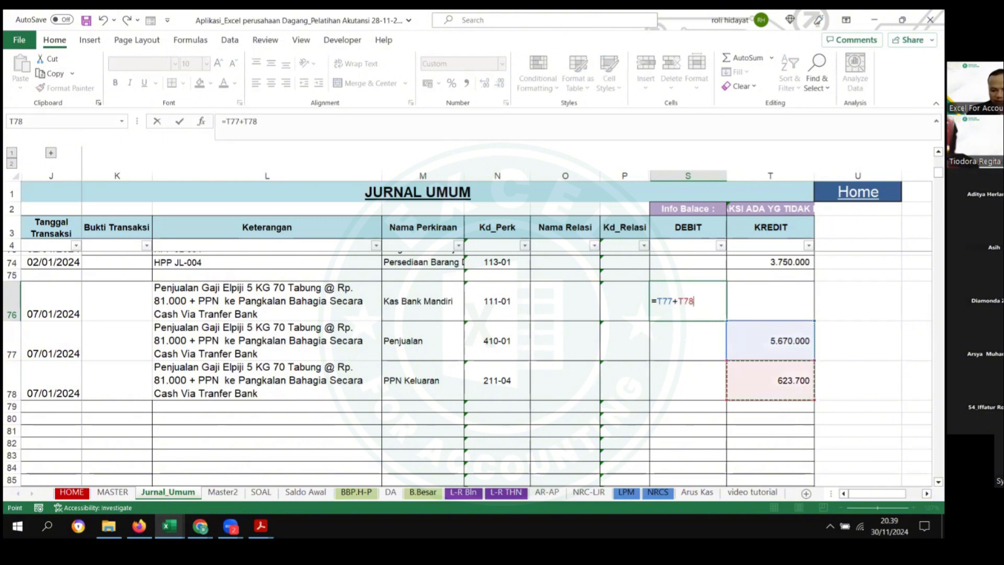
{"action": "key", "text": "Return"}
Step: Copy the two HPP JL-004 journal lines from rows 73 and 74 into rows 80 and 81
{"action": "scroll", "coordinate": [225, 330], "scroll_direction": "up", "scroll_amount": 1}
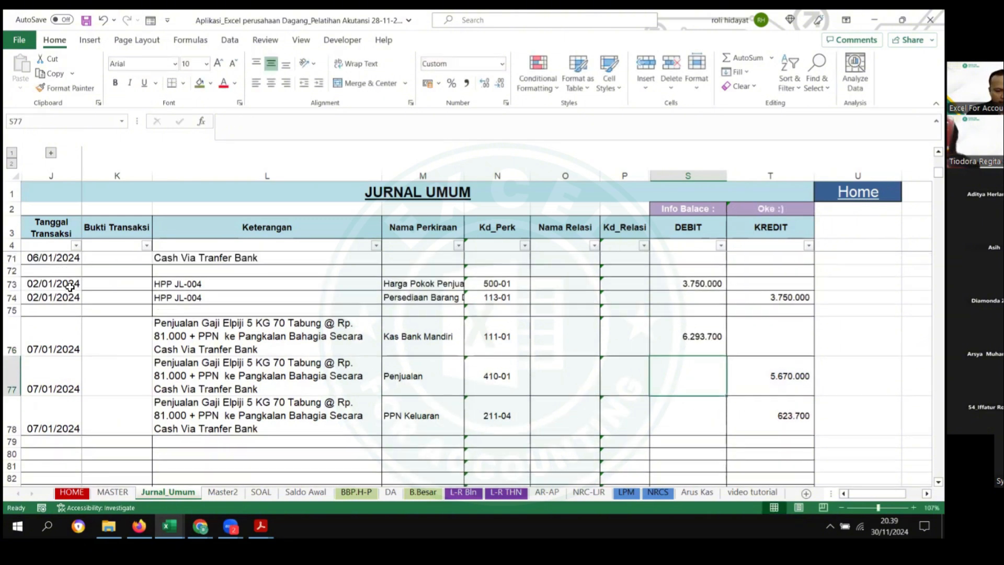
{"action": "left_click_drag", "start_coordinate": [69, 287], "coordinate": [721, 299]}
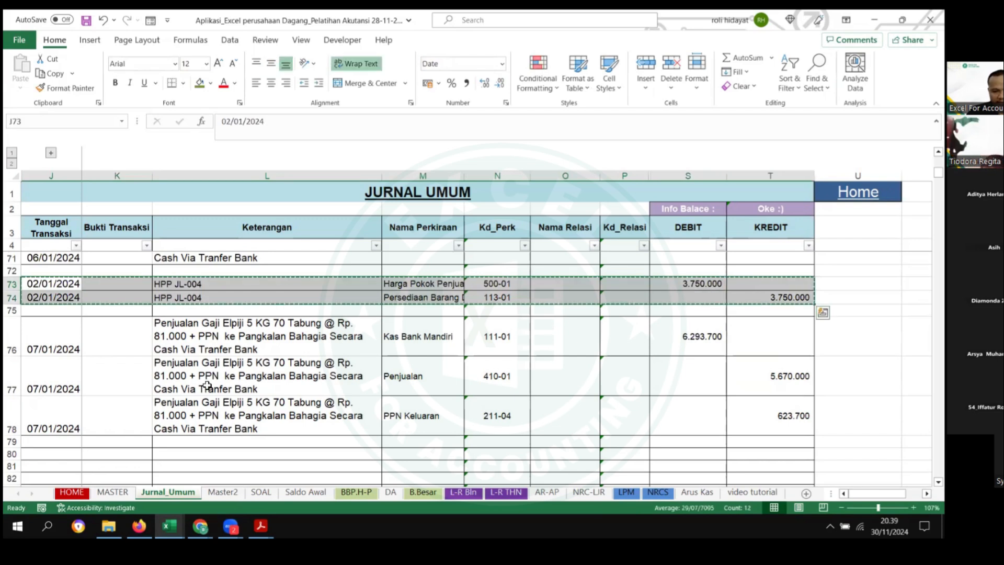
{"action": "key", "text": "ctrl+c"}
{"action": "scroll", "coordinate": [157, 398], "scroll_direction": "down", "scroll_amount": 2}
{"action": "left_click", "coordinate": [58, 349]}
{"action": "key", "text": "ctrl+v"}
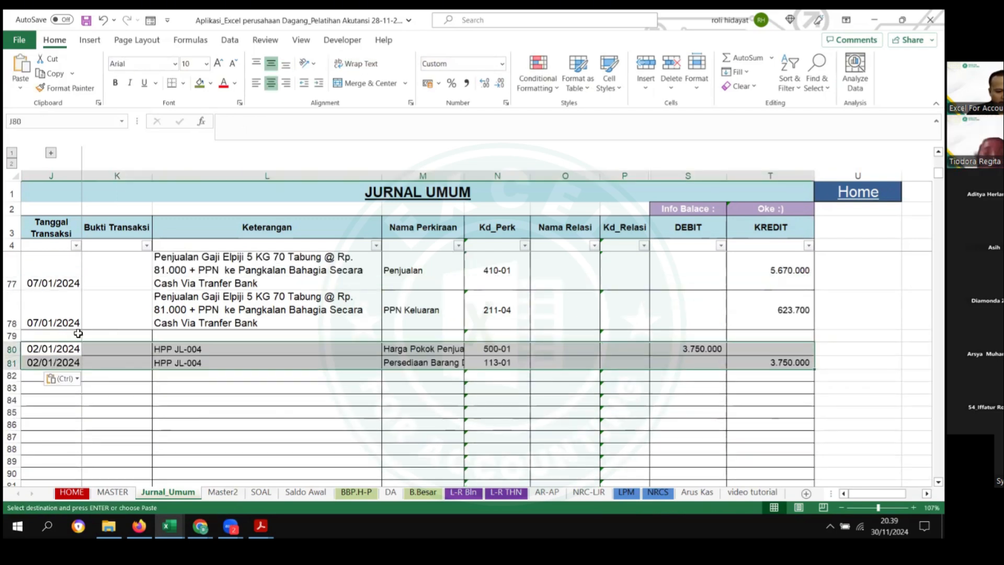
Step: Copy the 07/01/2024 date and description from J78:L78 into row 14 of the Transaksi sheet in the stok workbook
{"action": "left_click_drag", "start_coordinate": [53, 310], "coordinate": [314, 310]}
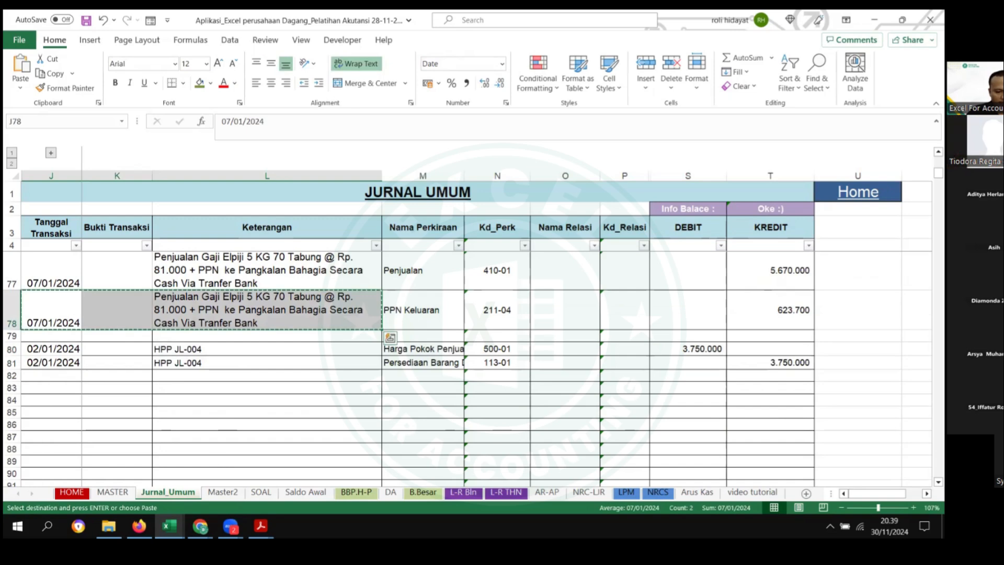
{"action": "key", "text": "ctrl+c"}
{"action": "mouse_move", "coordinate": [169, 526]}
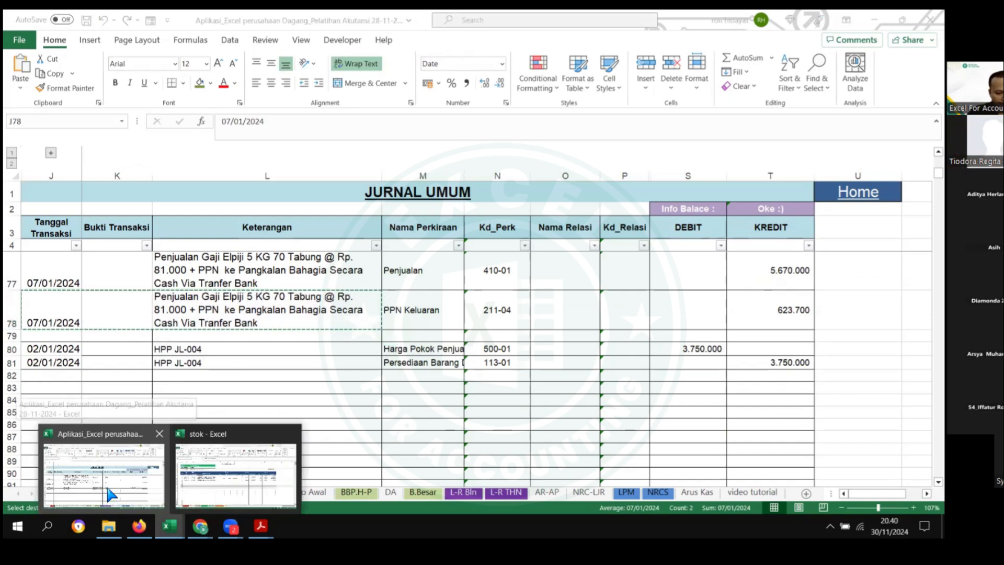
{"action": "left_click", "coordinate": [205, 492]}
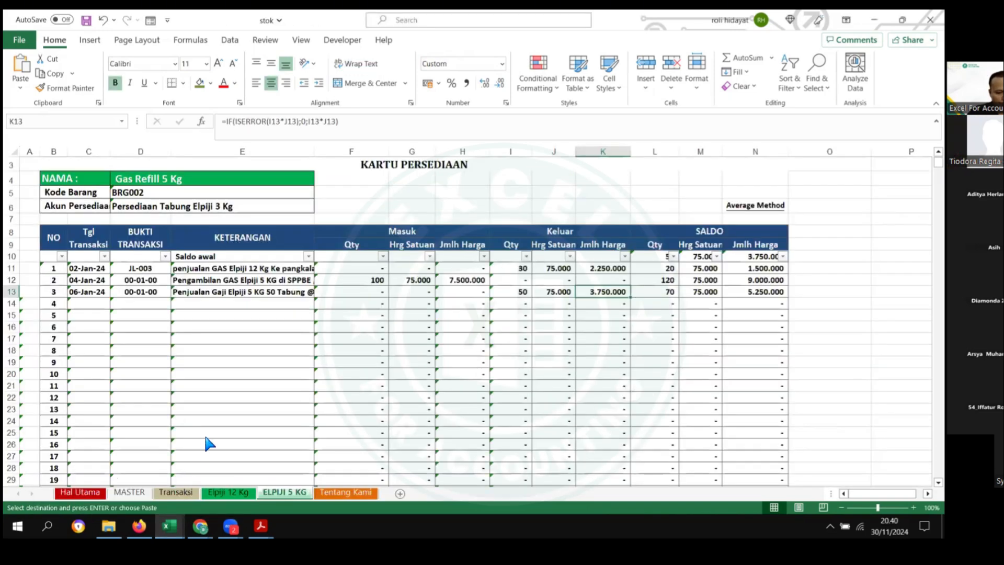
{"action": "left_click", "coordinate": [176, 492]}
{"action": "scroll", "coordinate": [462, 289], "scroll_direction": "down", "scroll_amount": 2}
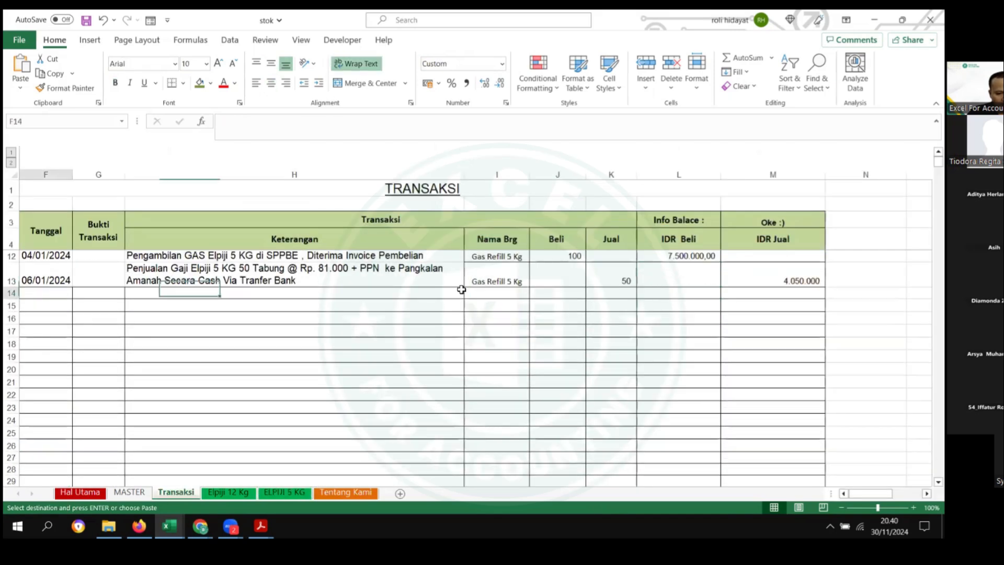
{"action": "key", "text": "ctrl+v"}
Step: Copy the item name Gas Refill 5 Kg from I13 into I14 for the 07/01/2024 sale
{"action": "left_click", "coordinate": [500, 277]}
{"action": "key", "text": "ctrl+c"}
{"action": "left_click", "coordinate": [497, 298]}
{"action": "key", "text": "ctrl+v"}
Step: Enter 70 as the Jual quantity in K14 and =81000*70 as the IDR Jual amount in M14
{"action": "left_click", "coordinate": [623, 297]}
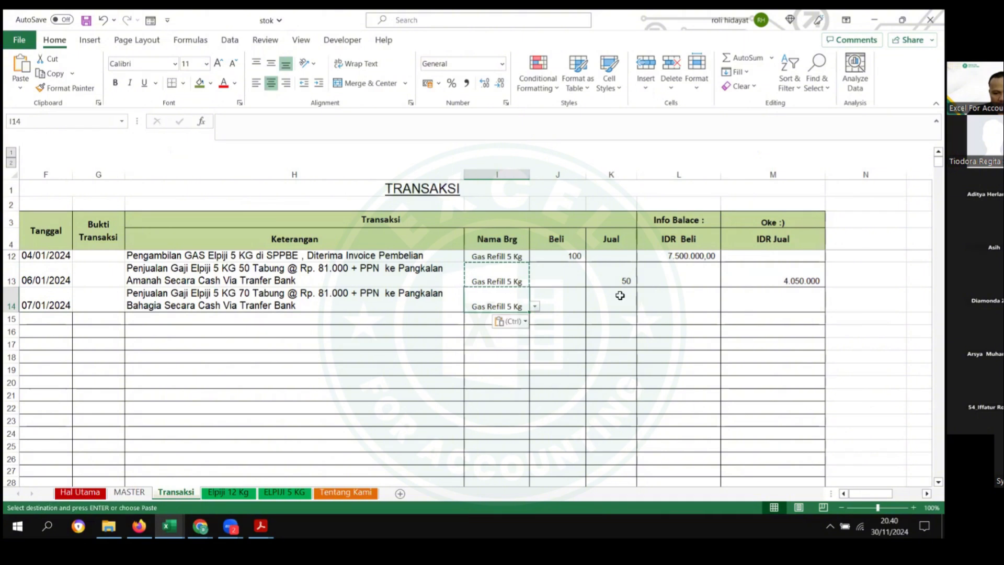
{"action": "type", "text": "7"}
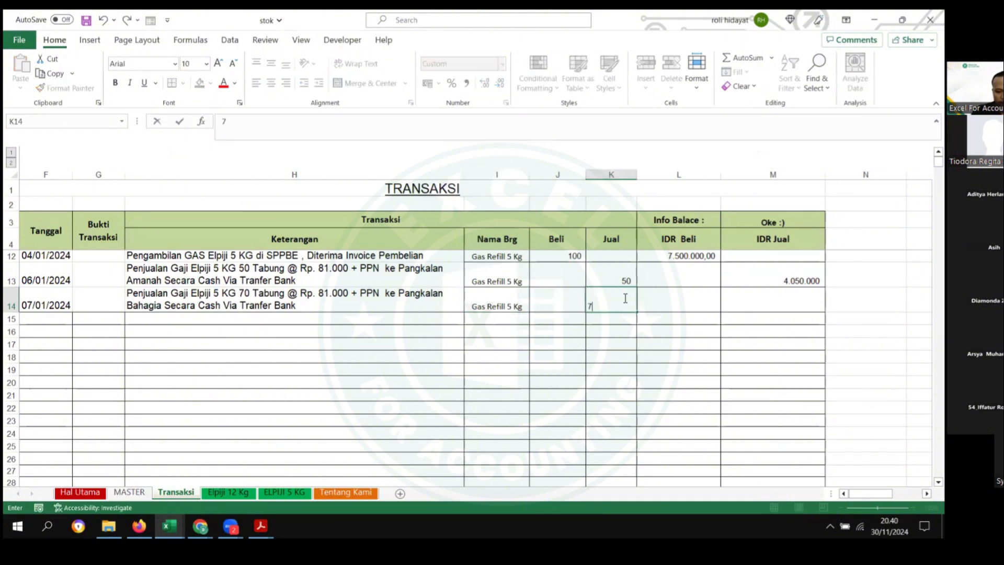
{"action": "type", "text": "0"}
{"action": "key", "text": "Tab"}
{"action": "key", "text": "Tab"}
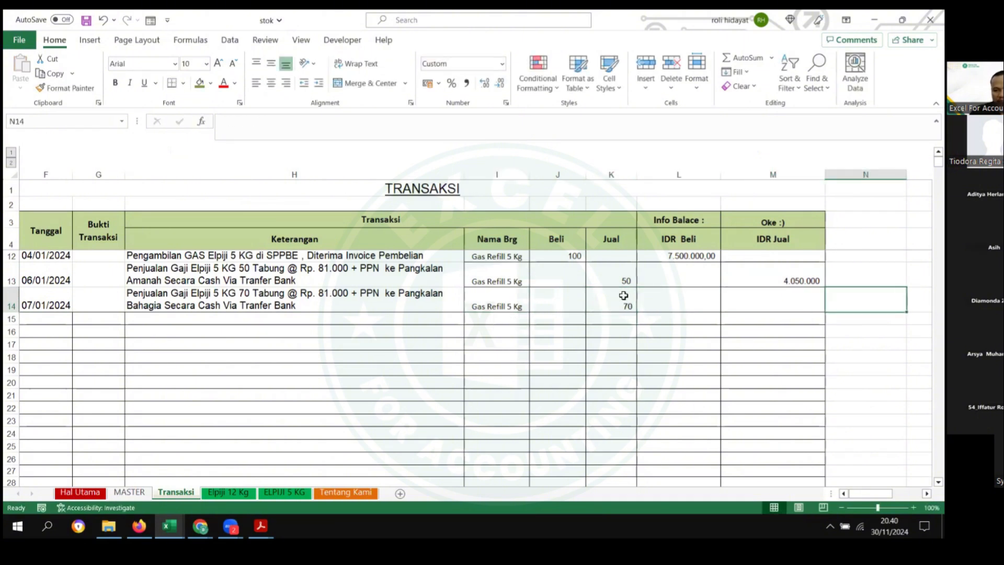
{"action": "type", "text": "=81000*70"}
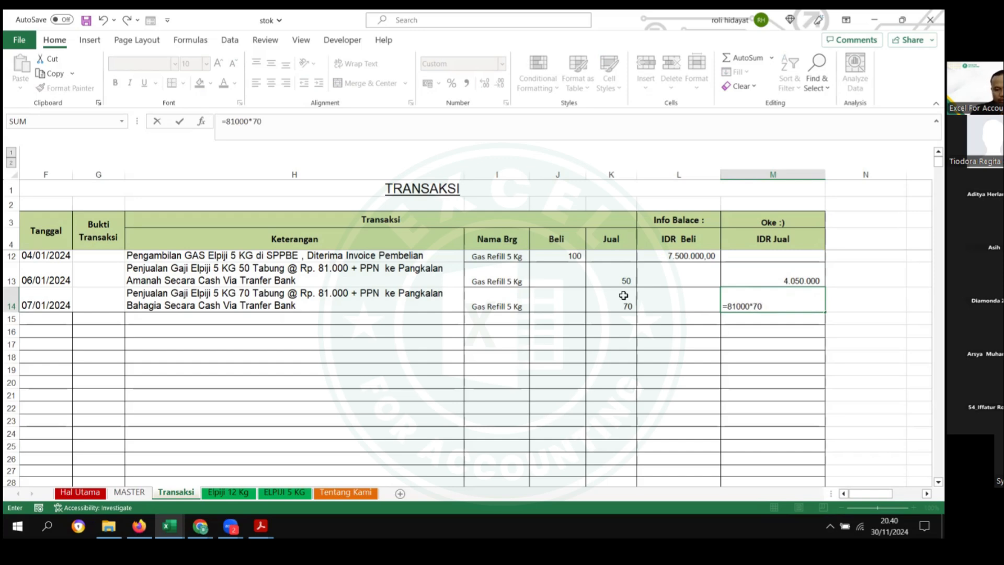
{"action": "key", "text": "Return"}
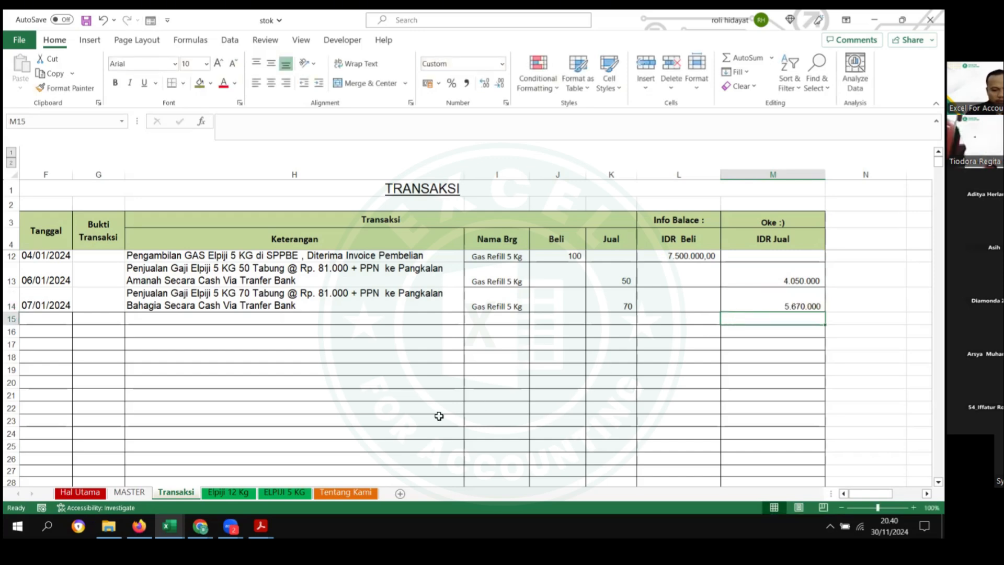
Step: Copy the 07-Jan-24 Keluar total from K14 of the ELPIJI 5 KG stock card and paste it as values into journal cells S80 and T81
{"action": "left_click", "coordinate": [284, 492]}
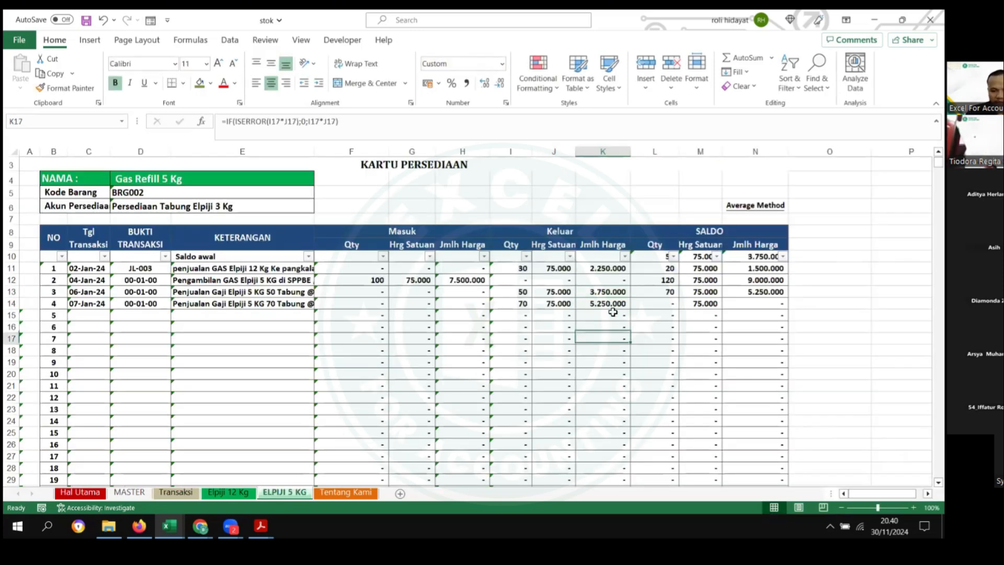
{"action": "left_click", "coordinate": [622, 303]}
{"action": "key", "text": "ctrl+c"}
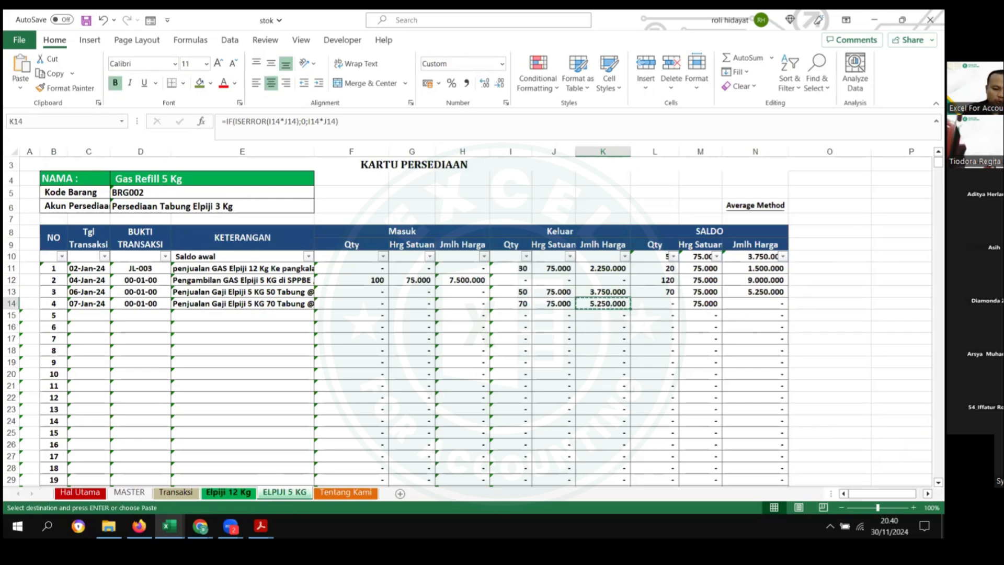
{"action": "left_click", "coordinate": [168, 526]}
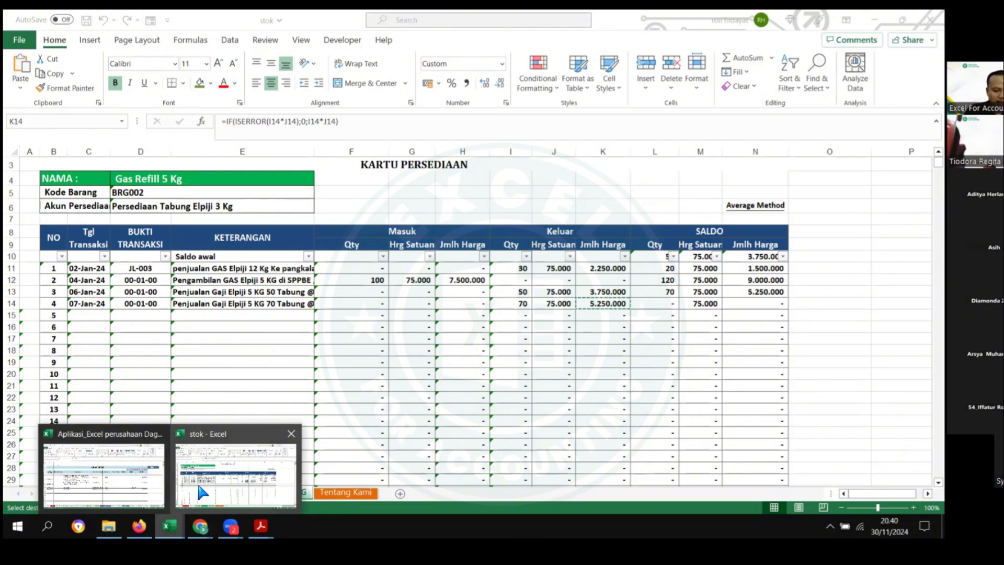
{"action": "left_click", "coordinate": [118, 477]}
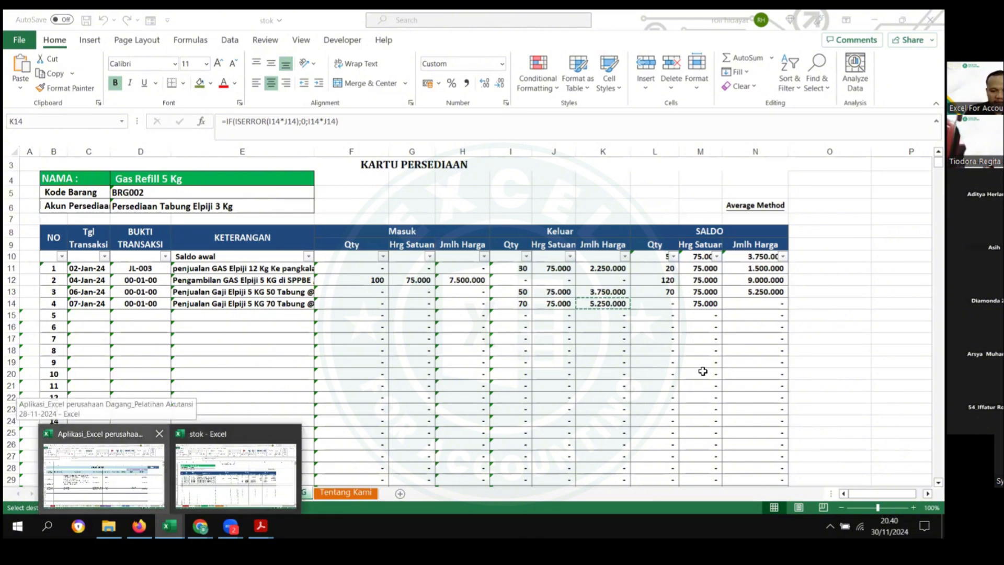
{"action": "left_click", "coordinate": [722, 349]}
{"action": "right_click", "coordinate": [691, 349]}
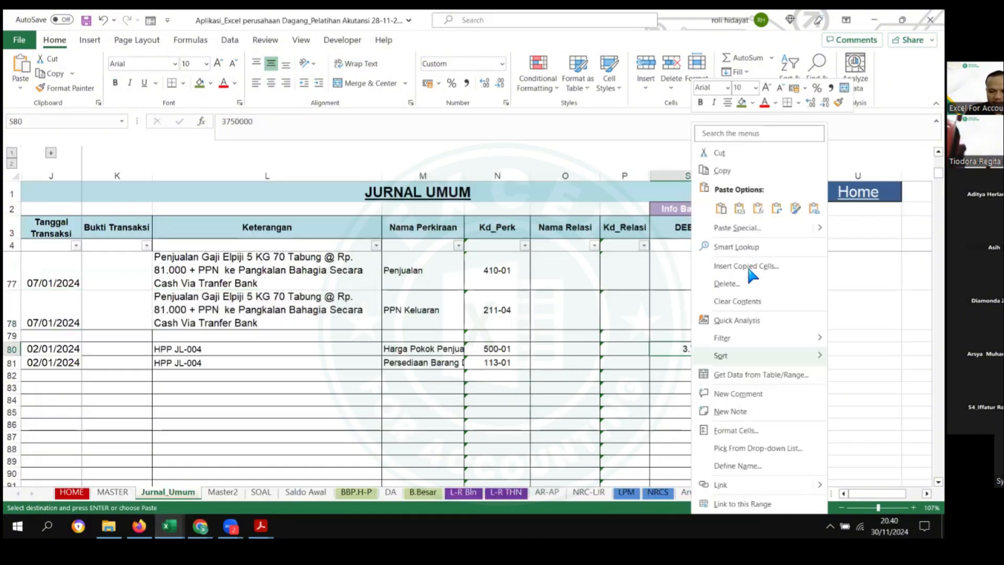
{"action": "left_click", "coordinate": [740, 208]}
{"action": "right_click", "coordinate": [794, 362]}
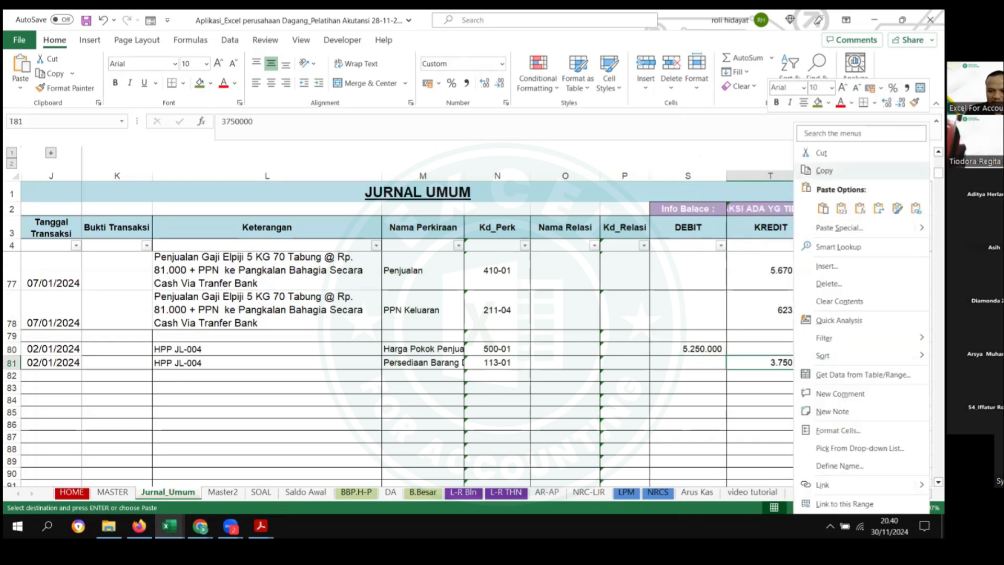
{"action": "left_click", "coordinate": [841, 208]}
Step: Save the journal workbook
{"action": "scroll", "coordinate": [265, 356], "scroll_direction": "down", "scroll_amount": 2}
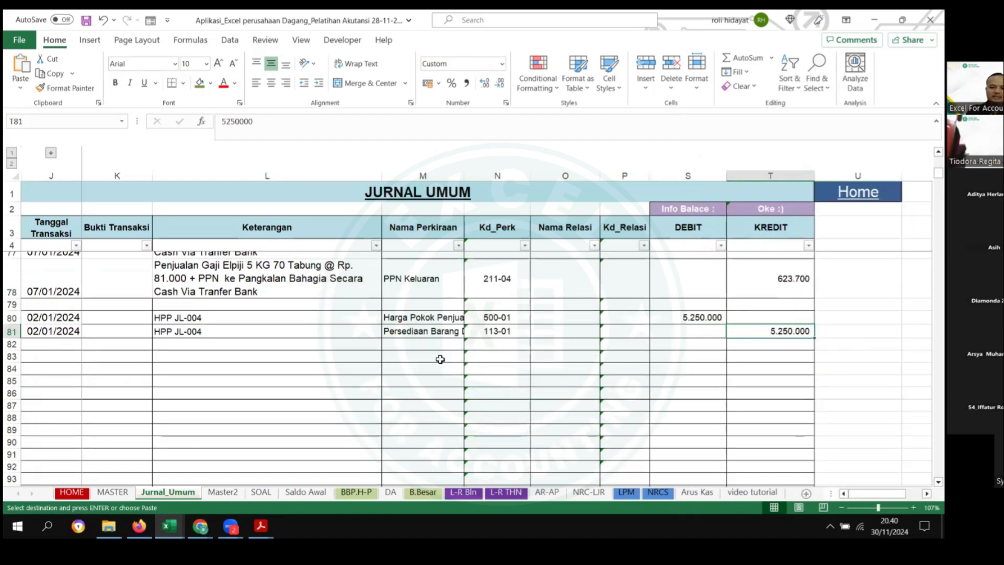
{"action": "left_click", "coordinate": [269, 363]}
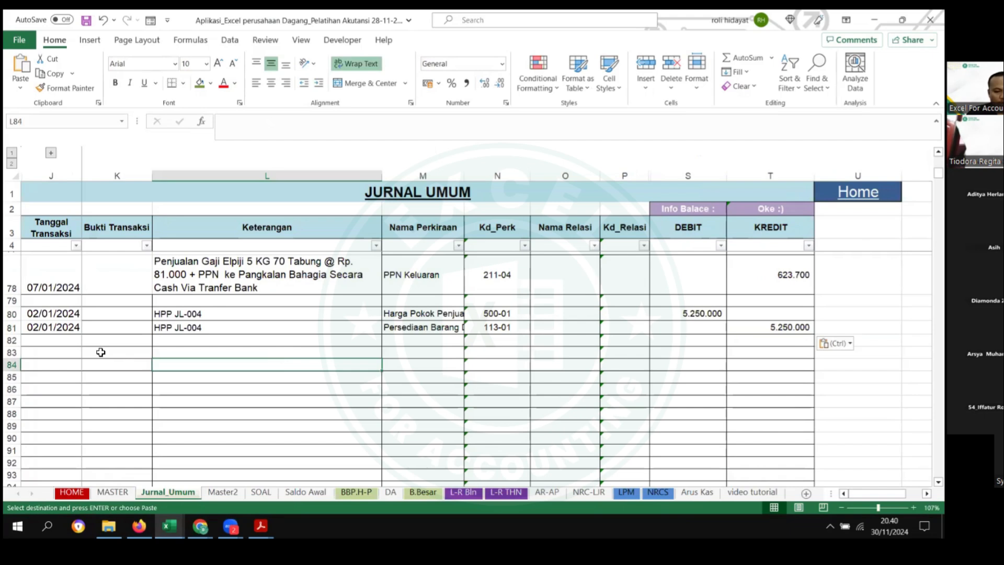
{"action": "left_click", "coordinate": [101, 352]}
{"action": "key", "text": "ctrl+s"}
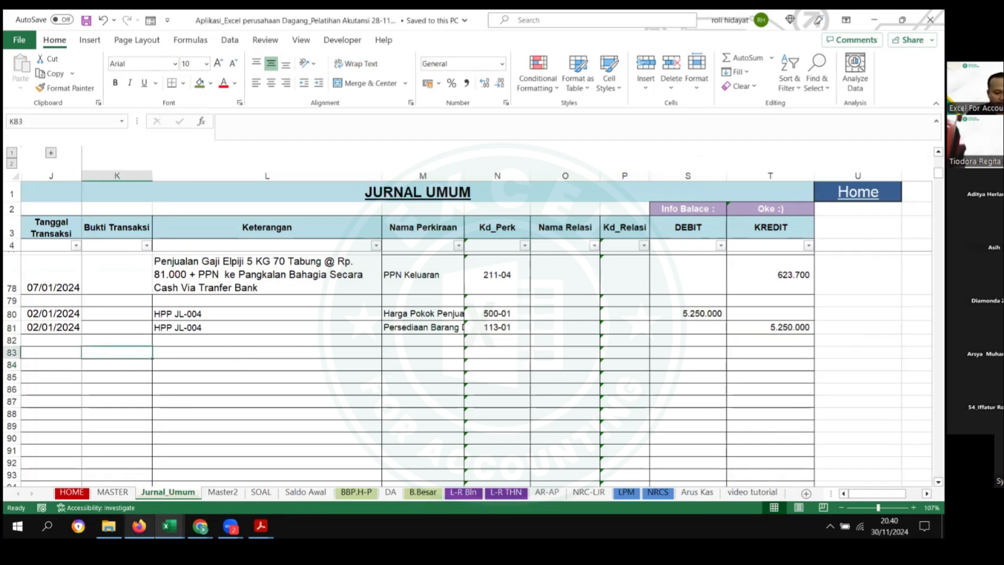
Step: Mark the 07/01/2024 transaction (number 17) as OK in E21 of the SOAL sheet
{"action": "left_click", "coordinate": [169, 526]}
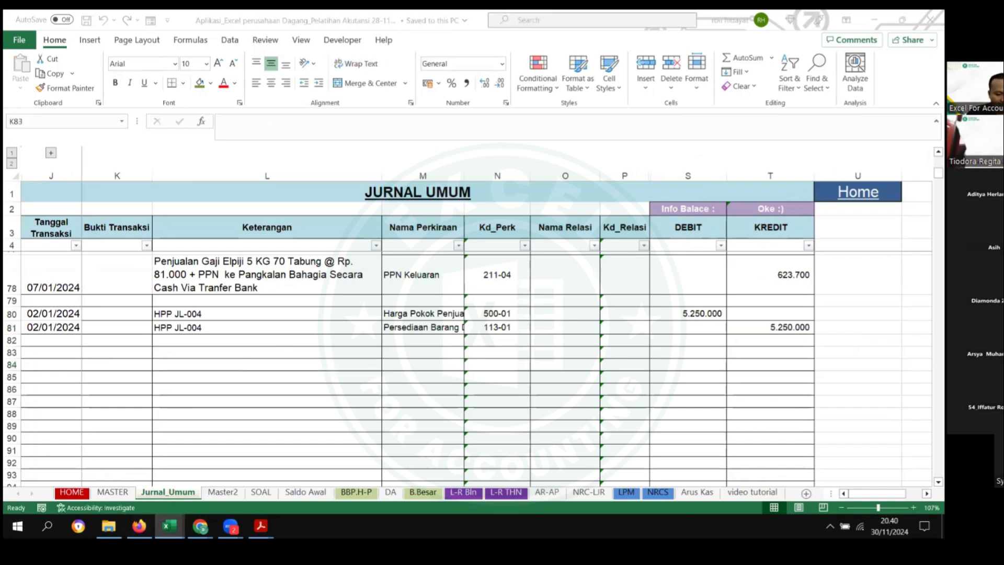
{"action": "left_click", "coordinate": [265, 398]}
{"action": "left_click", "coordinate": [261, 492]}
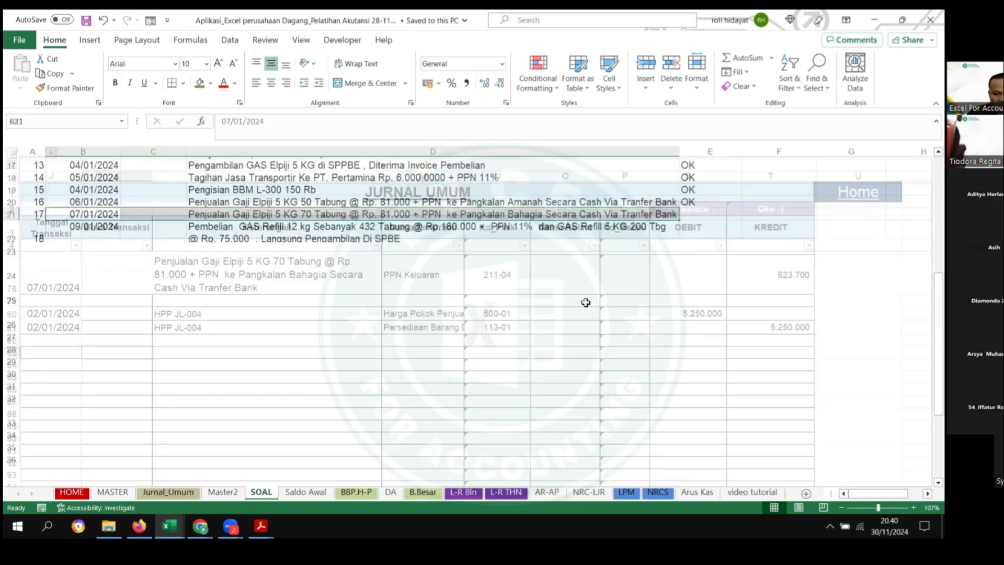
{"action": "left_click", "coordinate": [704, 213]}
{"action": "key", "text": "ctrl+c"}
Step: Copy the 13/01/2024 Penerimaan Tagihan Jasa Transportir date and description from SOAL row 30 into journal rows 83 and 84
{"action": "scroll", "coordinate": [260, 302], "scroll_direction": "down", "scroll_amount": 2}
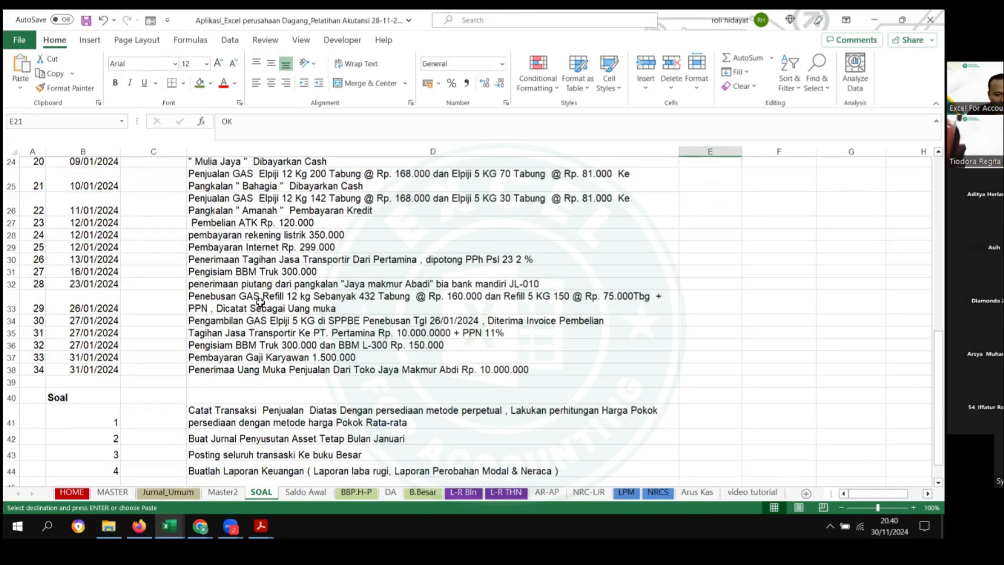
{"action": "scroll", "coordinate": [260, 302], "scroll_direction": "down", "scroll_amount": 1}
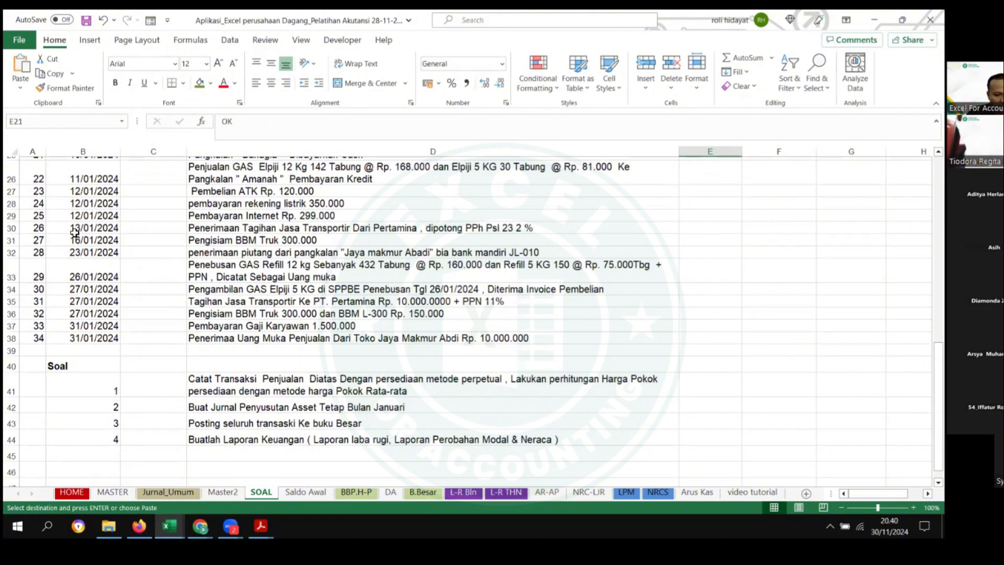
{"action": "left_click_drag", "start_coordinate": [75, 234], "coordinate": [449, 229]}
{"action": "key", "text": "ctrl+c"}
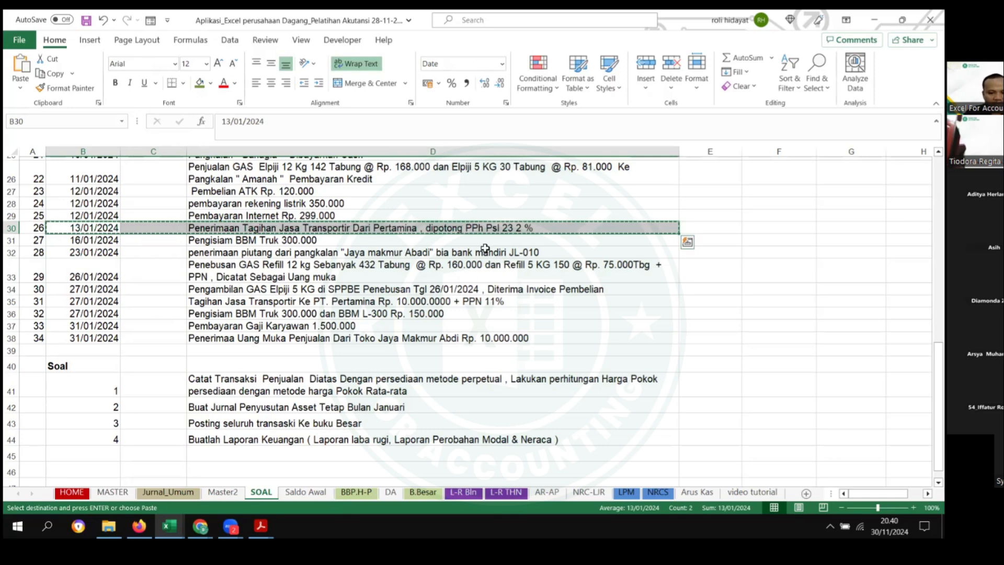
{"action": "left_click", "coordinate": [183, 499]}
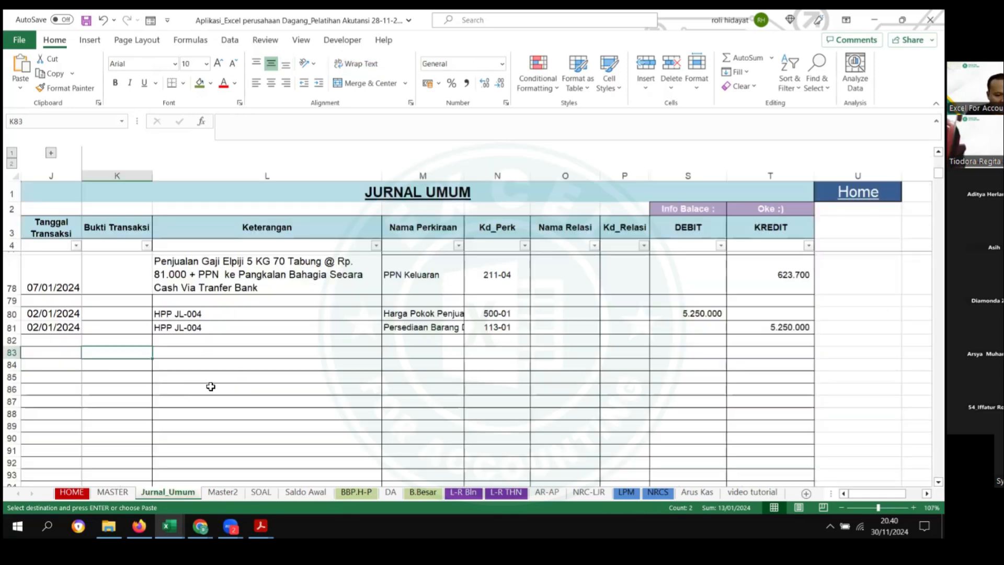
{"action": "left_click", "coordinate": [53, 354]}
{"action": "key", "text": "ctrl+v"}
{"action": "left_click", "coordinate": [54, 387]}
{"action": "key", "text": "ctrl+v"}
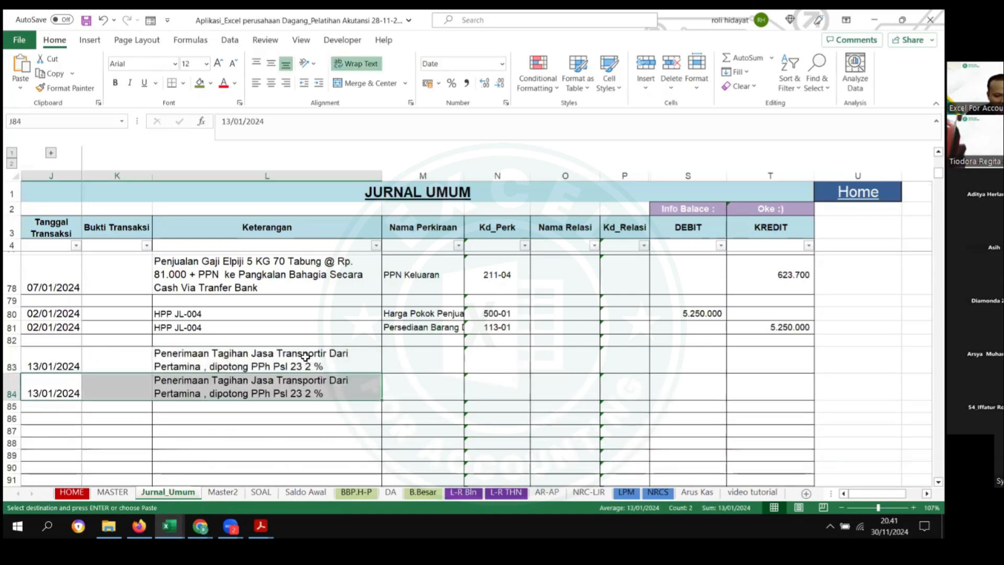
{"action": "scroll", "coordinate": [305, 356], "scroll_direction": "up", "scroll_amount": 3}
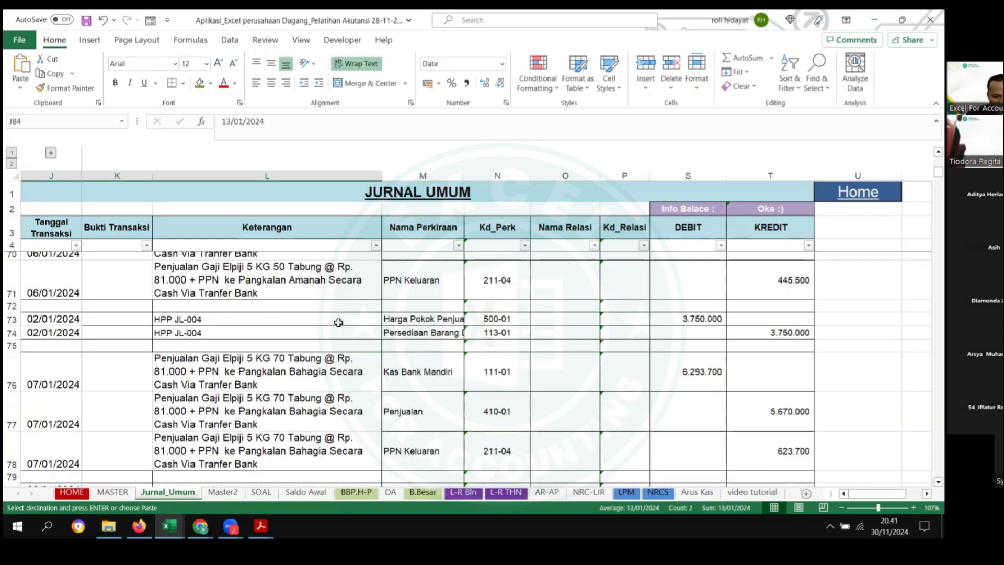
Step: Set the account in journal cell M83 to Kas Bank Mandiri for the 13/01/2024 receipt, reviewing the 05/01/2024 Pertamina billing in rows 62 to 64
{"action": "scroll", "coordinate": [339, 323], "scroll_direction": "up", "scroll_amount": 3}
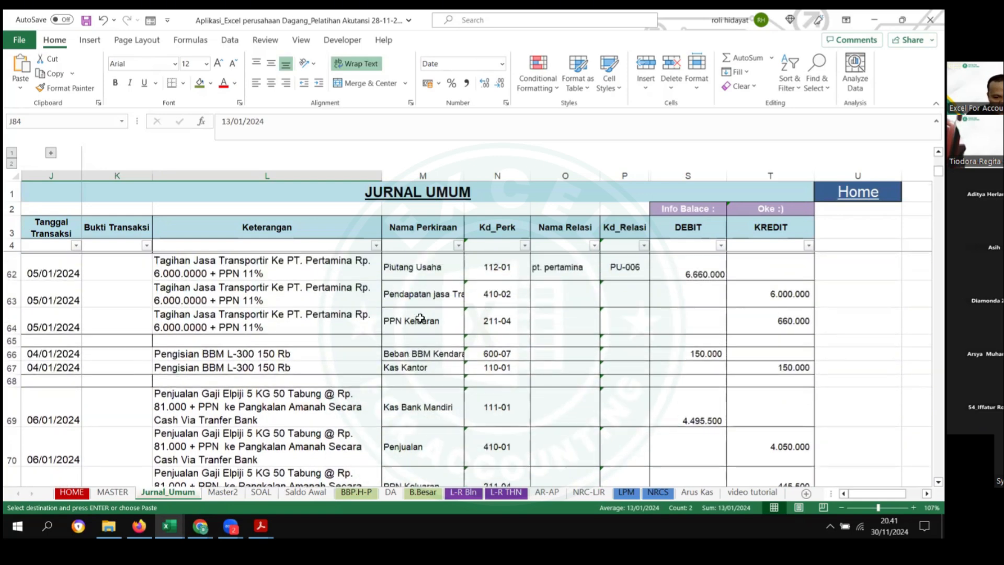
{"action": "scroll", "coordinate": [420, 319], "scroll_direction": "up", "scroll_amount": 2}
{"action": "scroll", "coordinate": [606, 321], "scroll_direction": "down", "scroll_amount": 2}
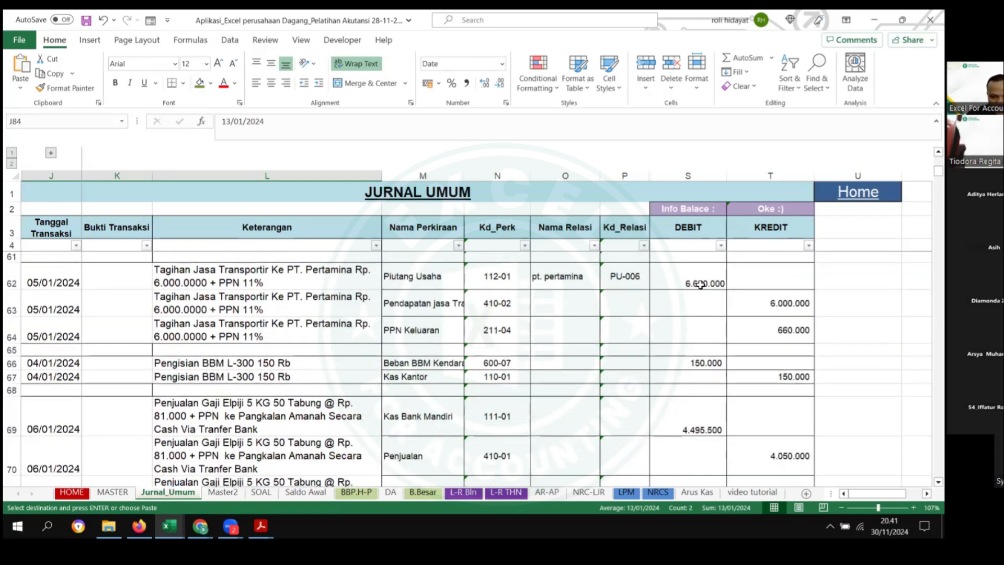
{"action": "left_click_drag", "start_coordinate": [701, 285], "coordinate": [78, 335]}
{"action": "scroll", "coordinate": [206, 319], "scroll_direction": "down", "scroll_amount": 5}
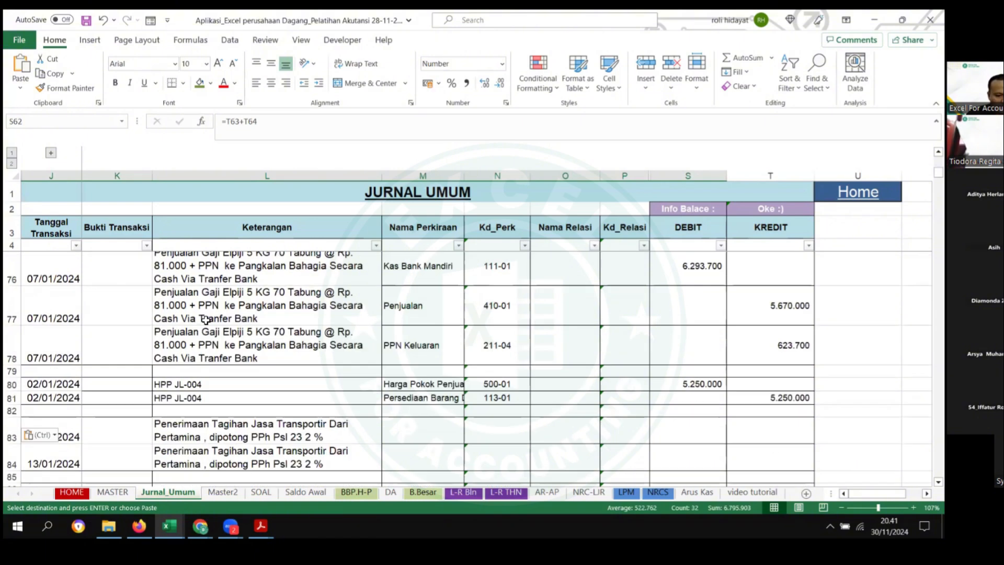
{"action": "scroll", "coordinate": [206, 319], "scroll_direction": "down", "scroll_amount": 5}
{"action": "left_click", "coordinate": [450, 292]}
{"action": "left_click", "coordinate": [469, 296]}
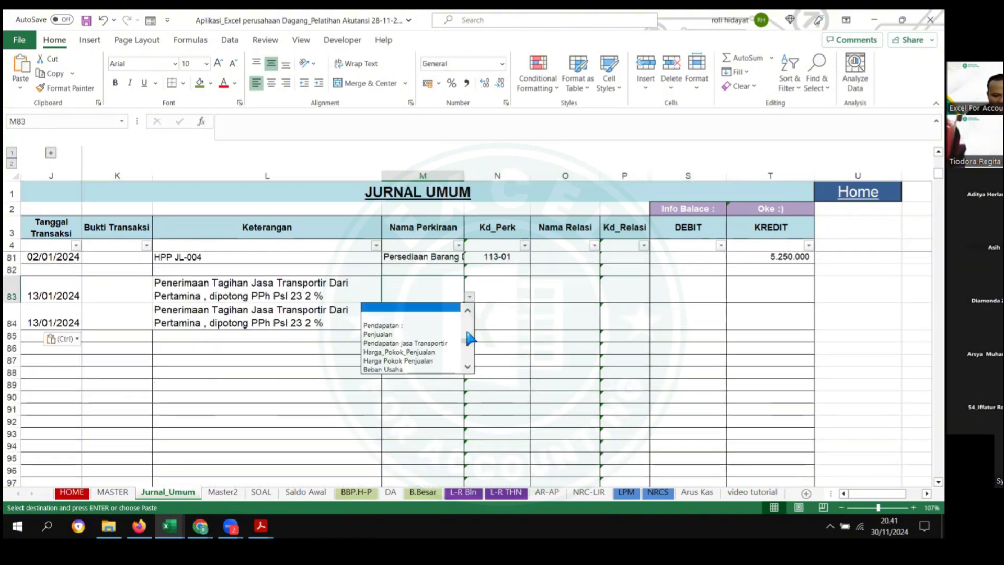
{"action": "left_click_drag", "start_coordinate": [469, 340], "coordinate": [469, 314]}
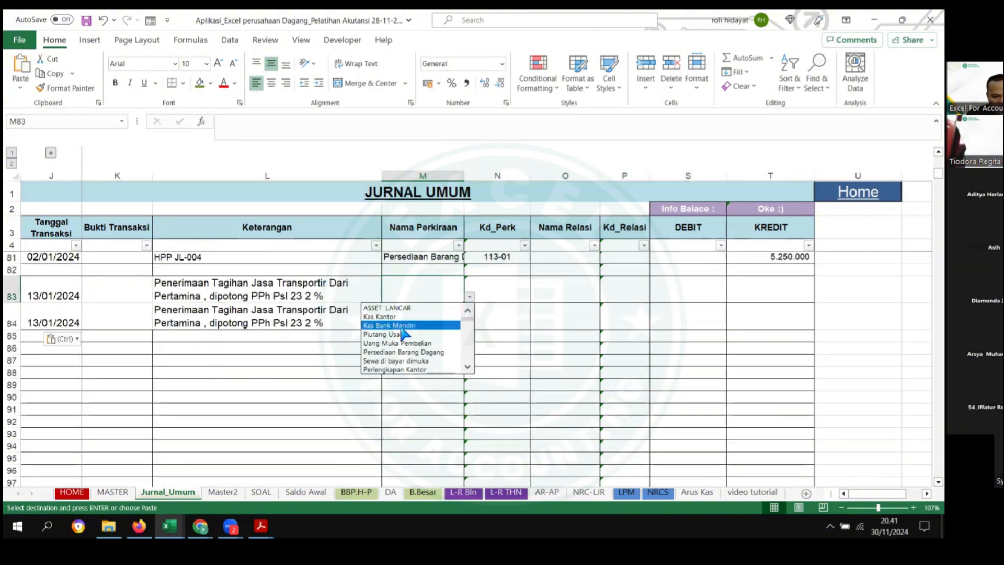
{"action": "left_click", "coordinate": [401, 325]}
Step: Set the account in journal cell M84 to Piutang Usaha
{"action": "left_click", "coordinate": [412, 321]}
{"action": "left_click", "coordinate": [469, 323]}
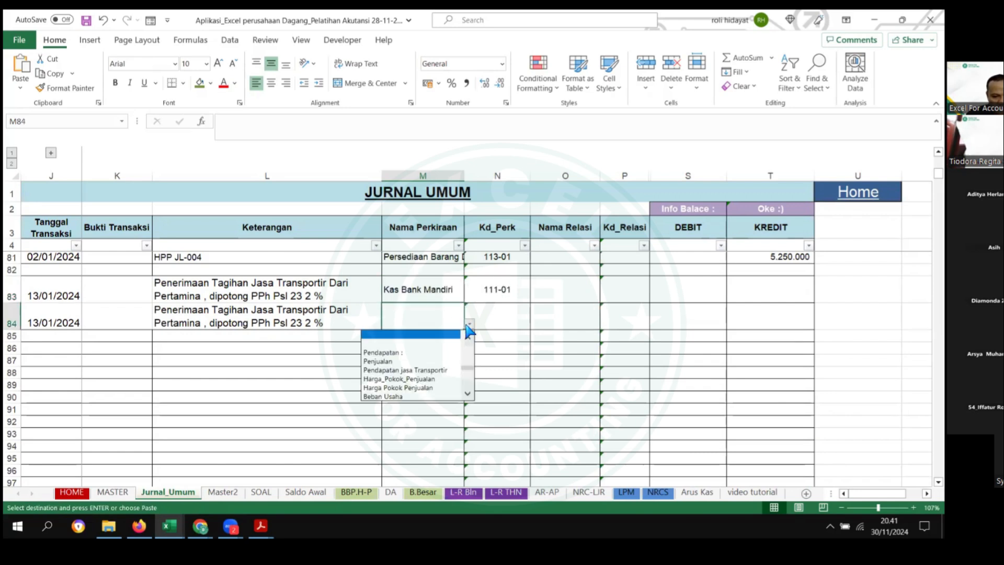
{"action": "left_click", "coordinate": [469, 368]}
{"action": "left_click_drag", "start_coordinate": [469, 366], "coordinate": [466, 343]}
{"action": "left_click", "coordinate": [410, 366]}
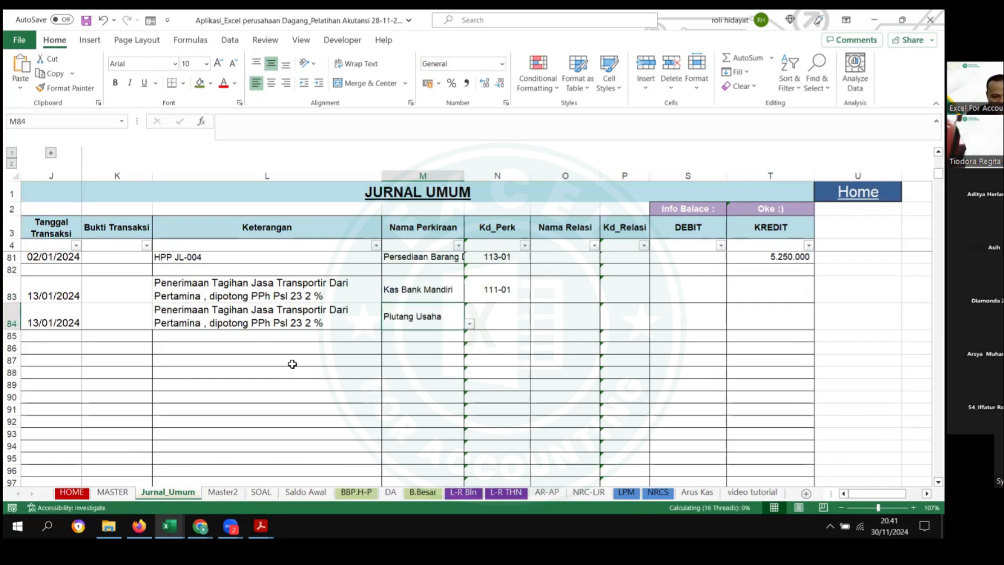
Step: Copy the date, description and Piutang Usaha account from journal row 84 into row 85
{"action": "left_click", "coordinate": [292, 362]}
{"action": "left_click_drag", "start_coordinate": [55, 321], "coordinate": [275, 321]}
{"action": "key", "text": "ctrl+c"}
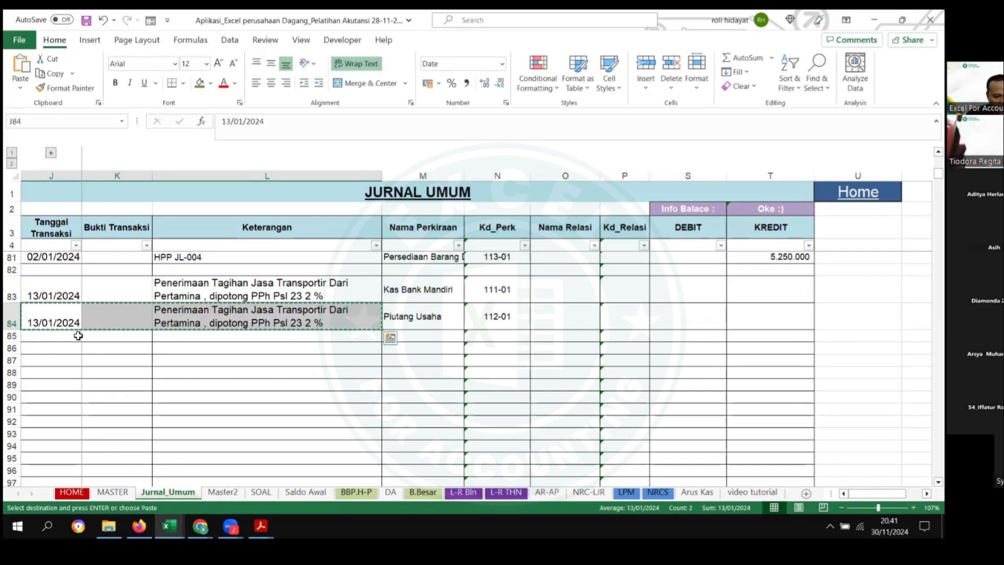
{"action": "left_click_drag", "start_coordinate": [79, 335], "coordinate": [361, 336]}
{"action": "key", "text": "ctrl+v"}
{"action": "left_click", "coordinate": [450, 321]}
{"action": "key", "text": "ctrl+c"}
{"action": "left_click", "coordinate": [454, 337]}
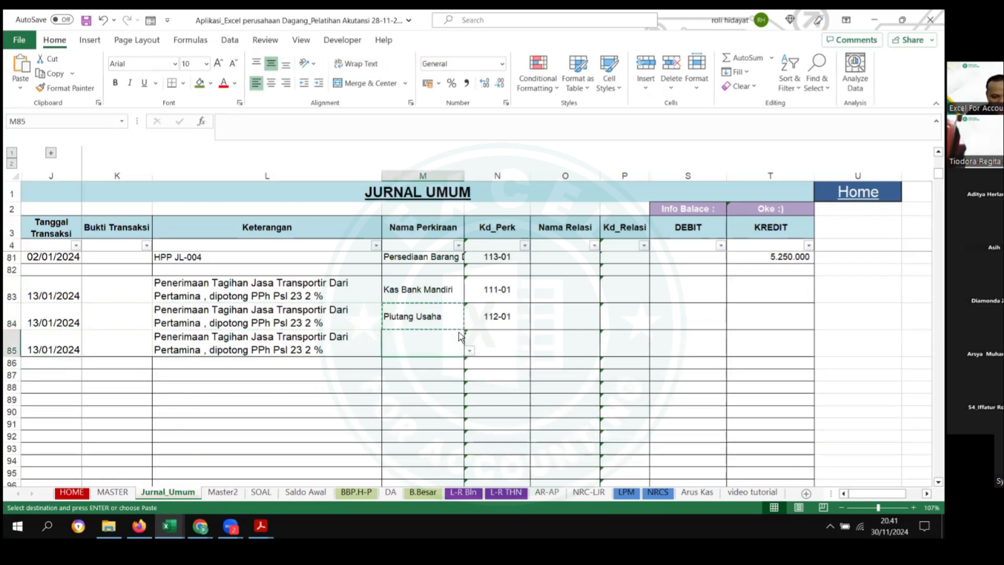
{"action": "key", "text": "ctrl+v"}
Step: Change the account in journal cell M84 to Kredit Pajak - PPH -23
{"action": "left_click", "coordinate": [454, 317]}
{"action": "left_click", "coordinate": [470, 324]}
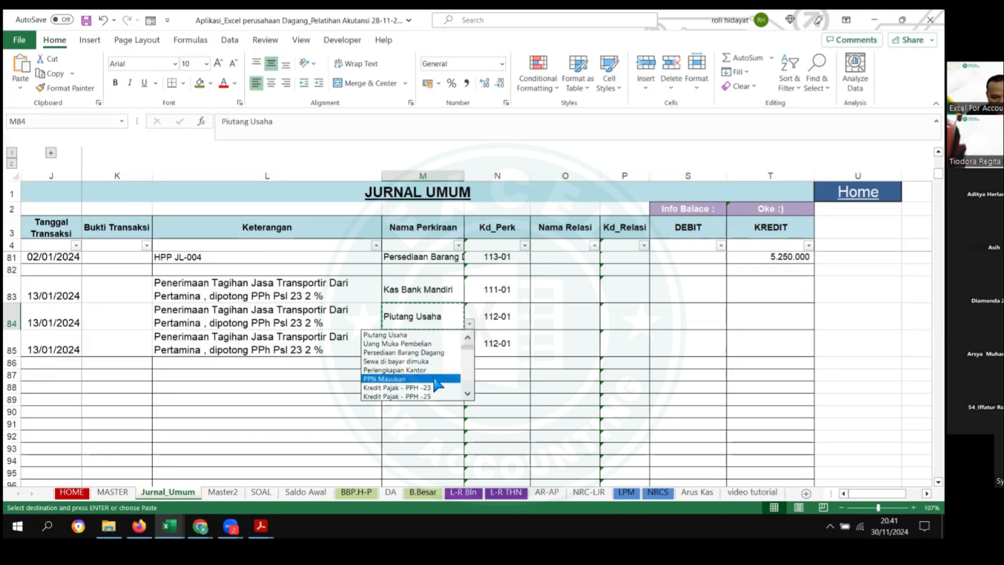
{"action": "left_click", "coordinate": [429, 392]}
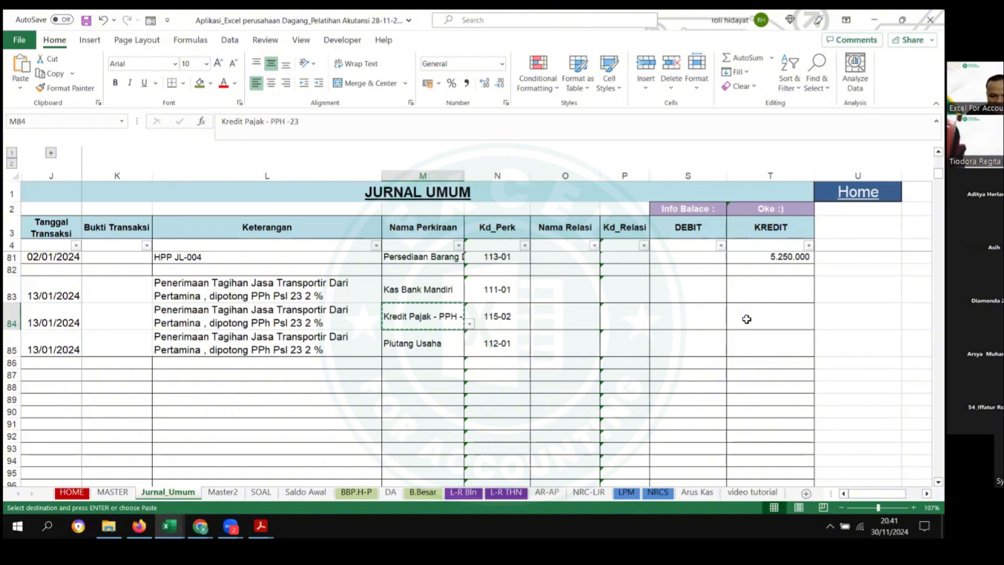
Step: Copy the Pertamina receivable debit from S62 and paste it as a value into the credit cell T85 of the Piutang Usaha row
{"action": "scroll", "coordinate": [748, 317], "scroll_direction": "up", "scroll_amount": 6}
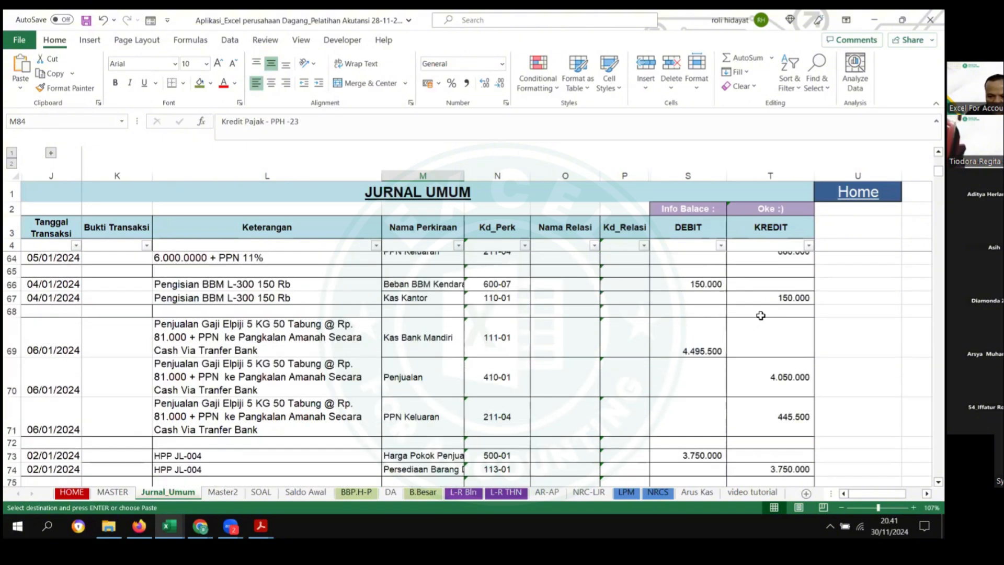
{"action": "scroll", "coordinate": [748, 323], "scroll_direction": "up", "scroll_amount": 1}
{"action": "left_click", "coordinate": [696, 277]}
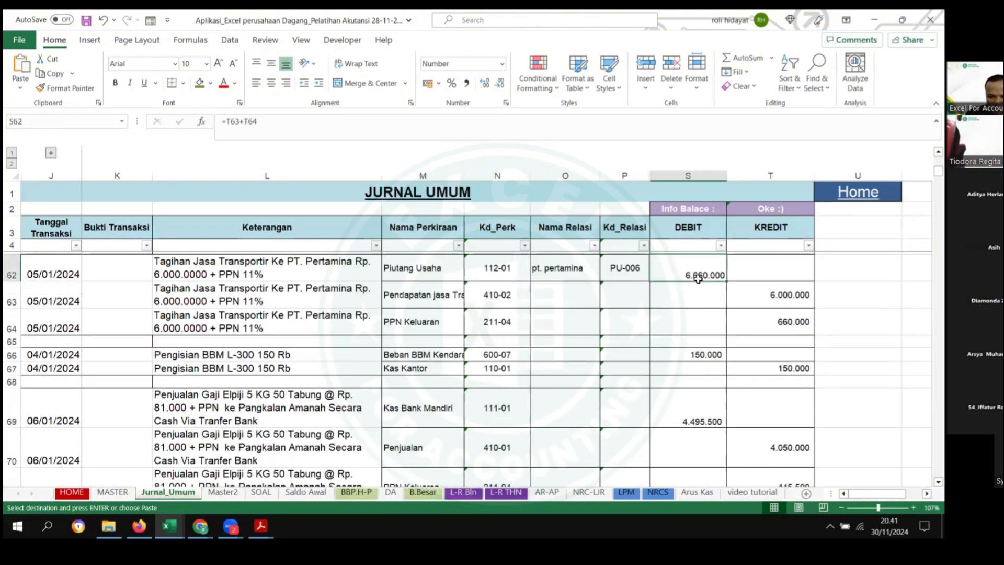
{"action": "scroll", "coordinate": [717, 314], "scroll_direction": "down", "scroll_amount": 7}
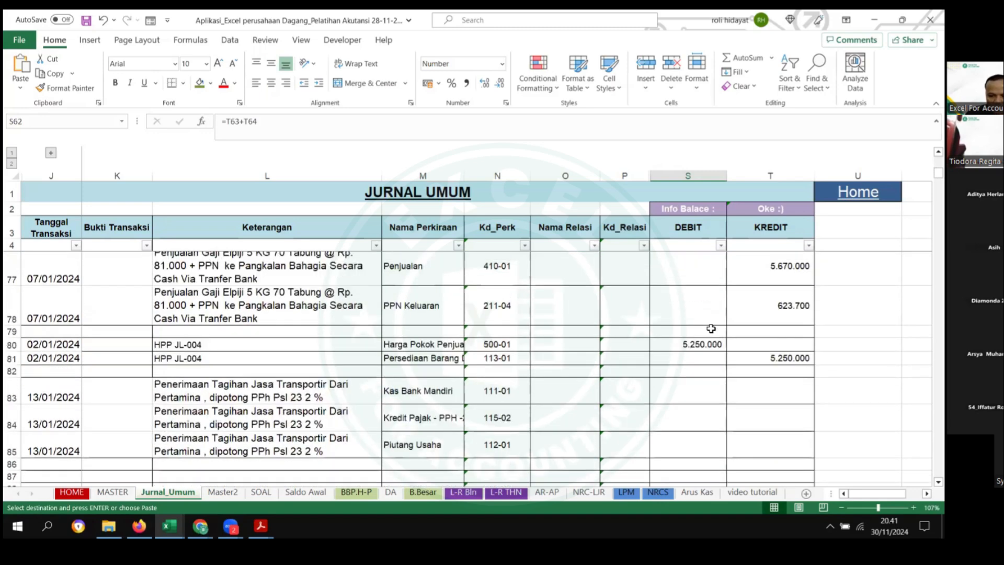
{"action": "left_click", "coordinate": [439, 341]}
{"action": "left_click", "coordinate": [765, 340]}
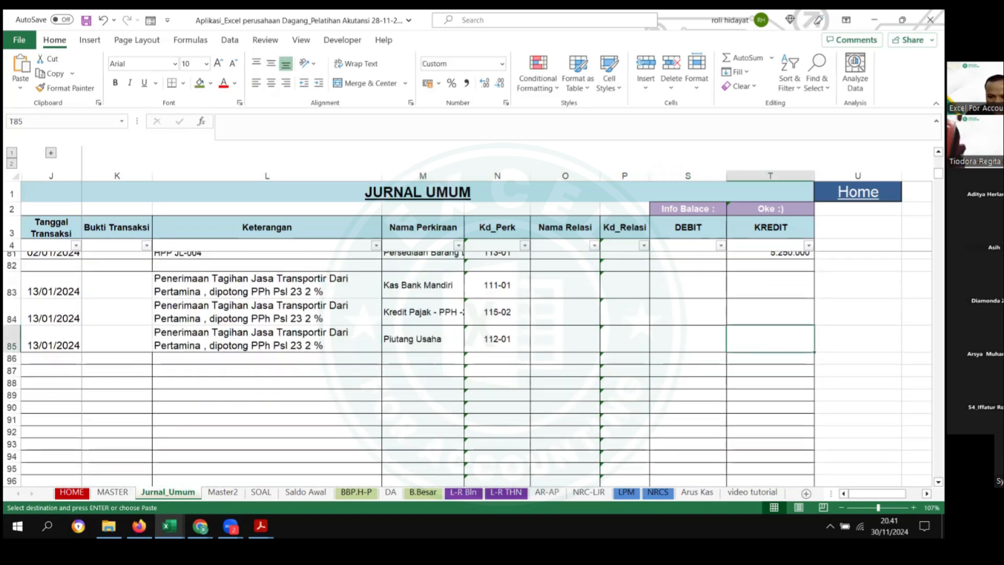
{"action": "right_click", "coordinate": [764, 341]}
{"action": "left_click", "coordinate": [811, 208]}
Step: Set the Nama Relasi in O85 to pt. pertamina
{"action": "left_click", "coordinate": [571, 335]}
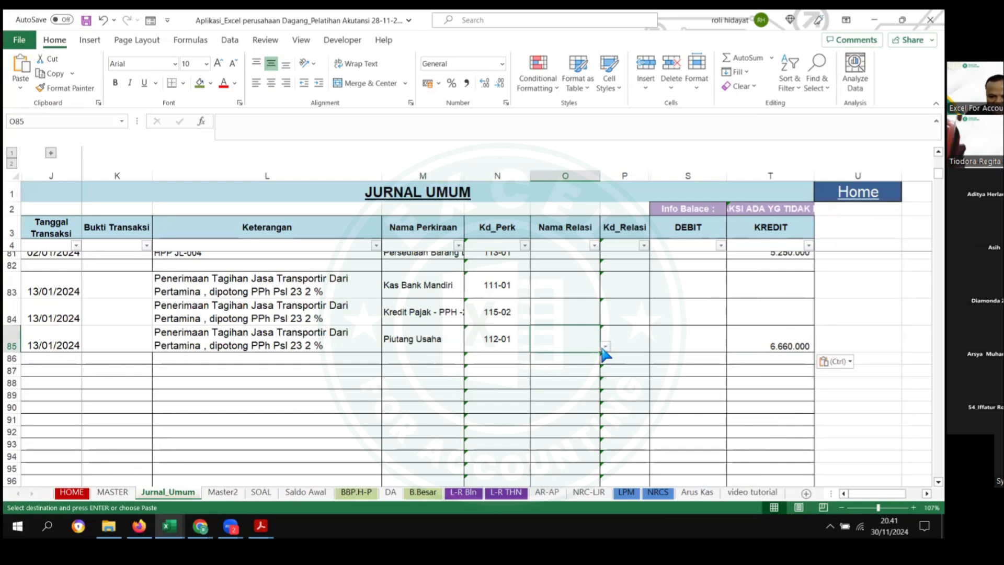
{"action": "left_click", "coordinate": [606, 346]}
{"action": "left_click_drag", "start_coordinate": [602, 370], "coordinate": [600, 361]}
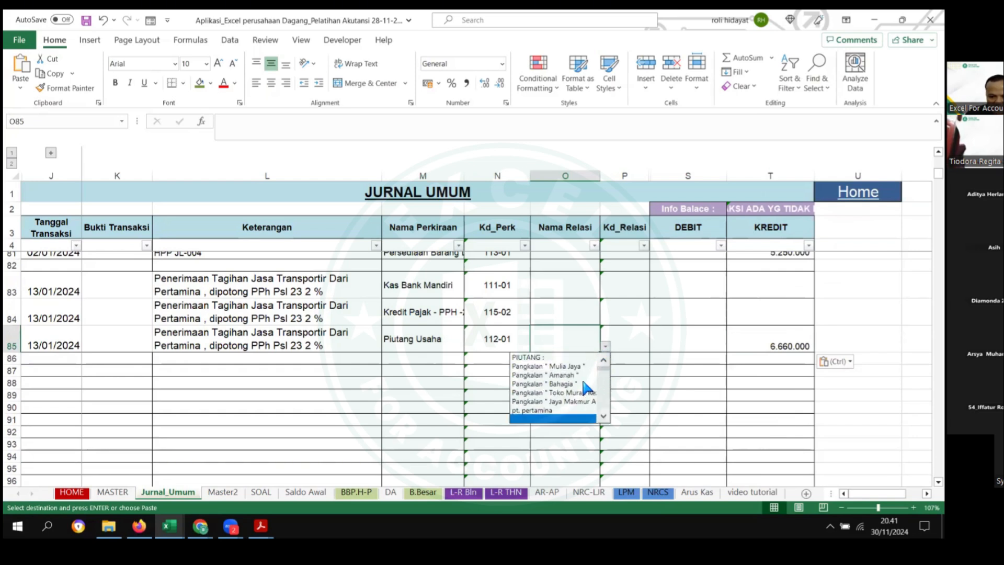
{"action": "left_click", "coordinate": [555, 410]}
{"action": "left_click", "coordinate": [662, 335]}
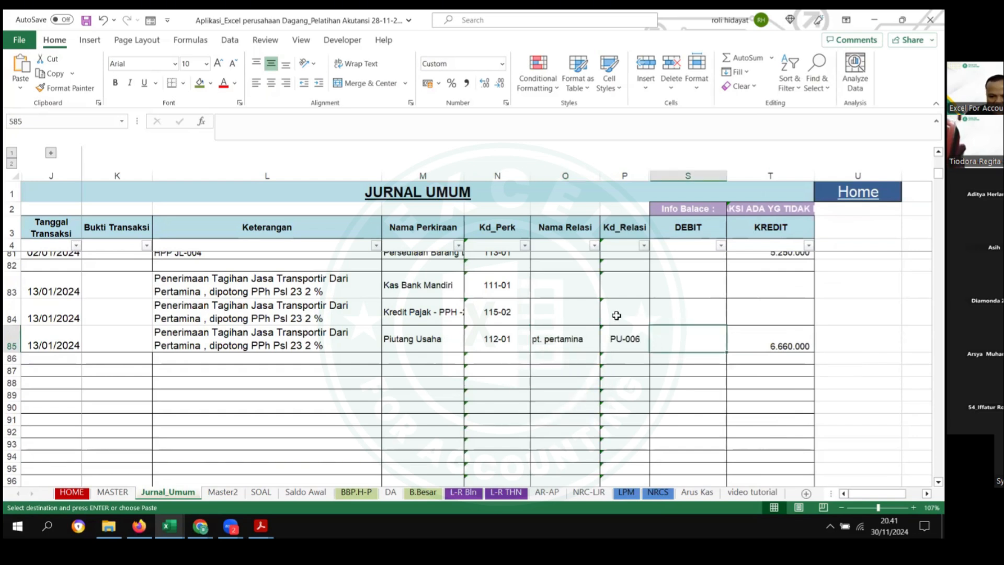
Step: Enter the PPh 23 debit in S84 with the formula =2%*6000000
{"action": "left_click", "coordinate": [451, 284]}
{"action": "left_click", "coordinate": [696, 308]}
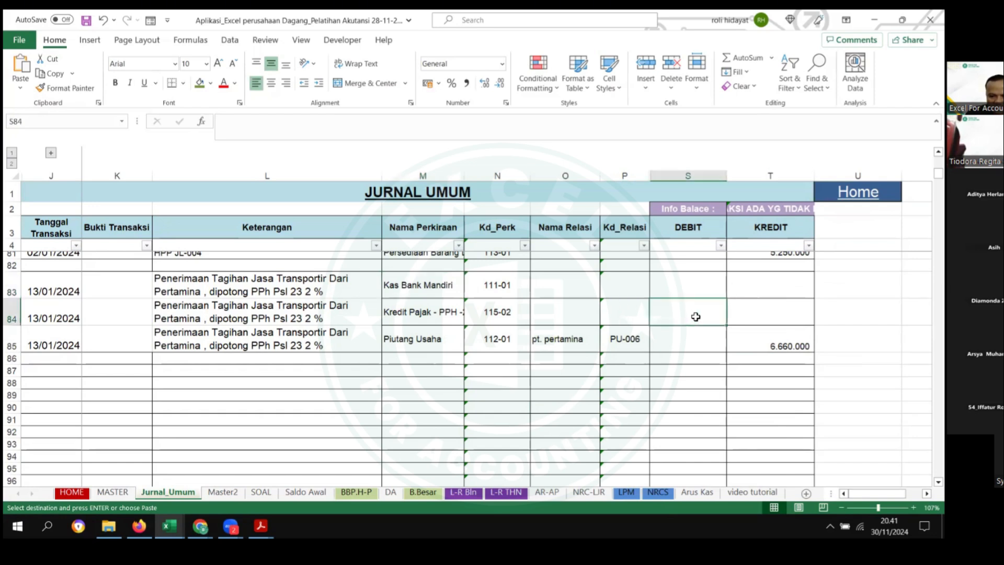
{"action": "type", "text": "="}
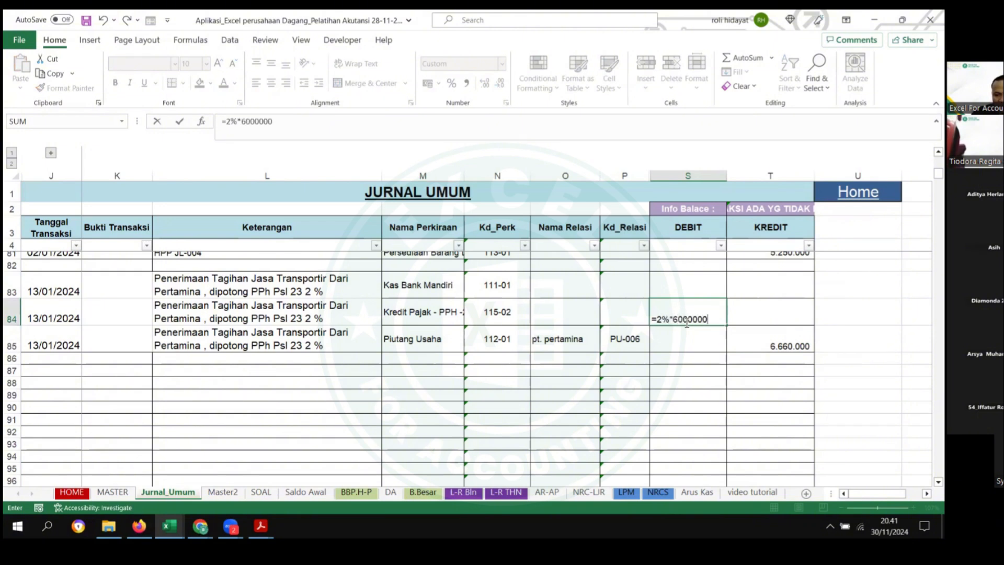
{"action": "type", "text": "2%*6000000"}
{"action": "key", "text": "Return"}
Step: Enter the Kas Bank Mandiri debit in S83 with the formula =T85-S84
{"action": "left_click", "coordinate": [687, 288]}
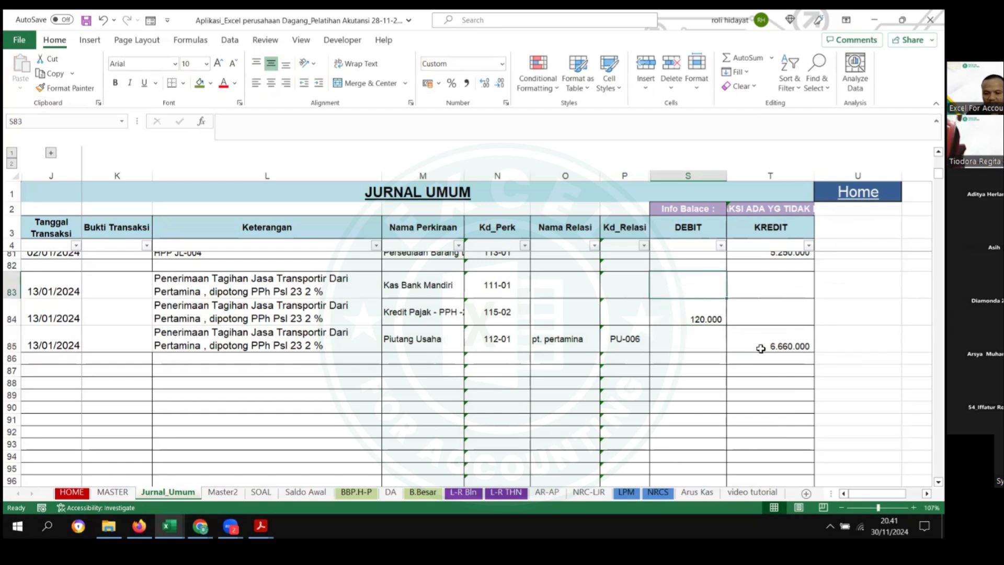
{"action": "type", "text": "="}
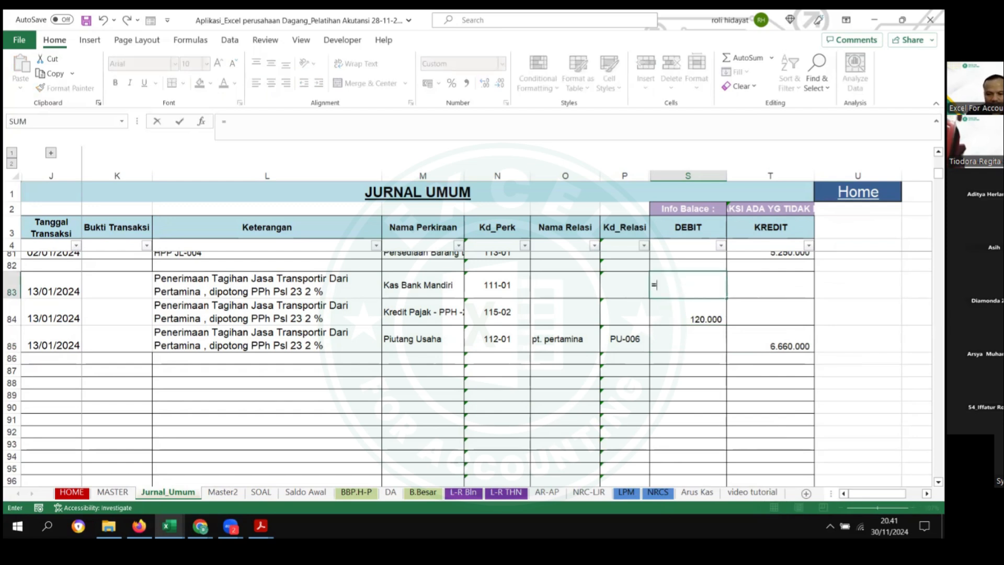
{"action": "left_click", "coordinate": [770, 339]}
{"action": "type", "text": "-"}
{"action": "left_click", "coordinate": [690, 319]}
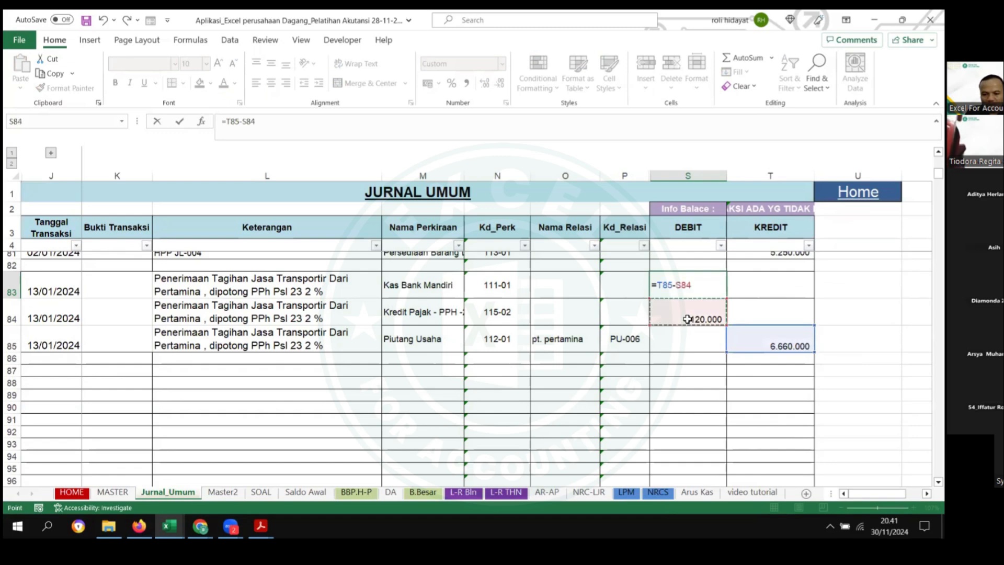
{"action": "key", "text": "Return"}
{"action": "left_click", "coordinate": [693, 394]}
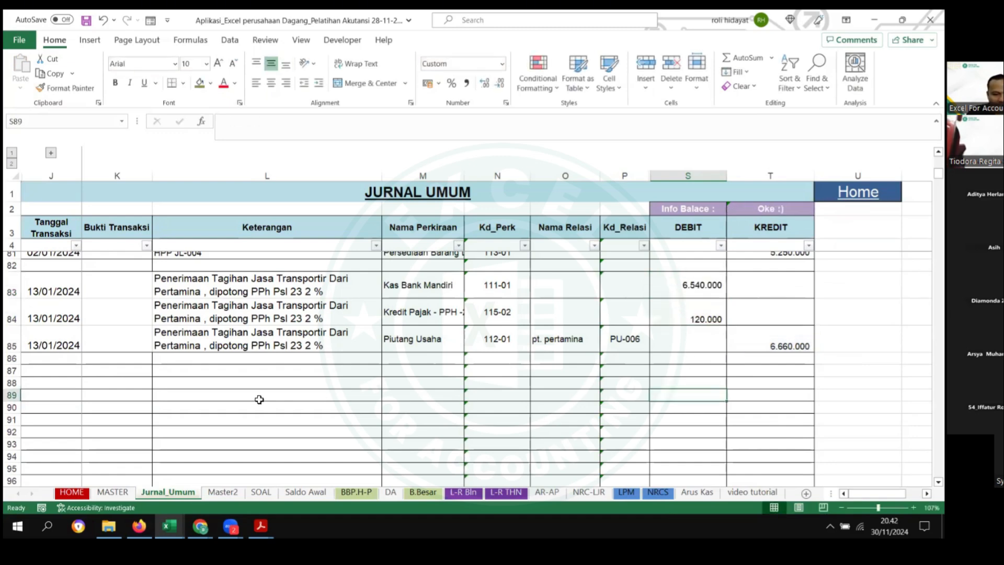
Step: Mark the 13/01/2024 transaction (number 26) as ok in E30 of the SOAL sheet
{"action": "left_click", "coordinate": [261, 494]}
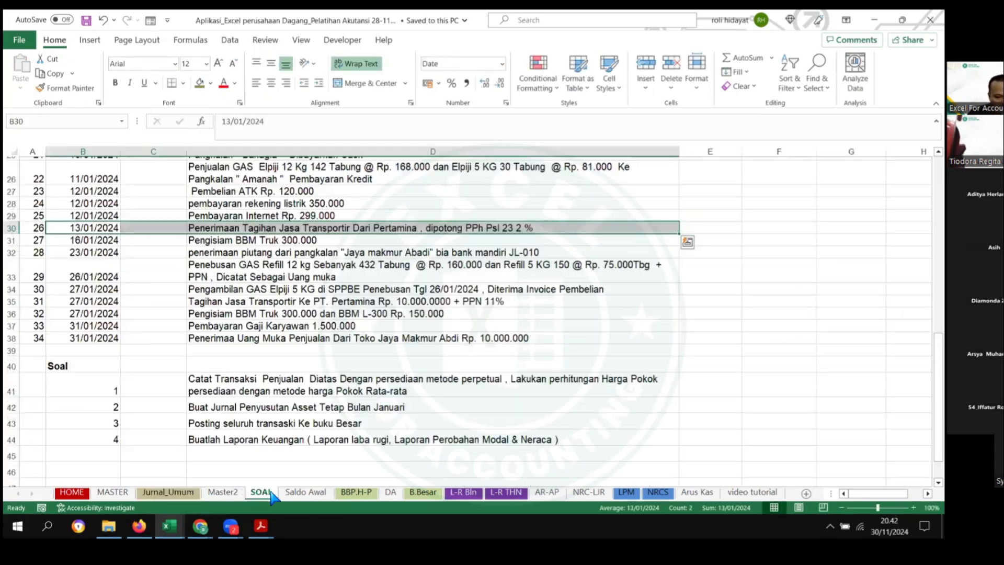
{"action": "scroll", "coordinate": [733, 293], "scroll_direction": "up", "scroll_amount": 2}
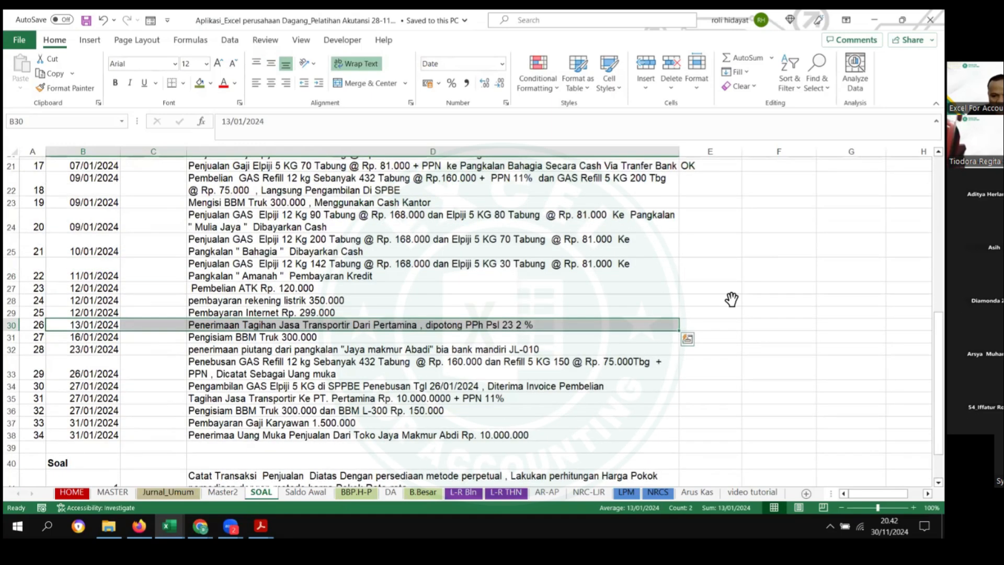
{"action": "left_click", "coordinate": [704, 325]}
{"action": "type", "text": "ok"}
{"action": "key", "text": "Return"}
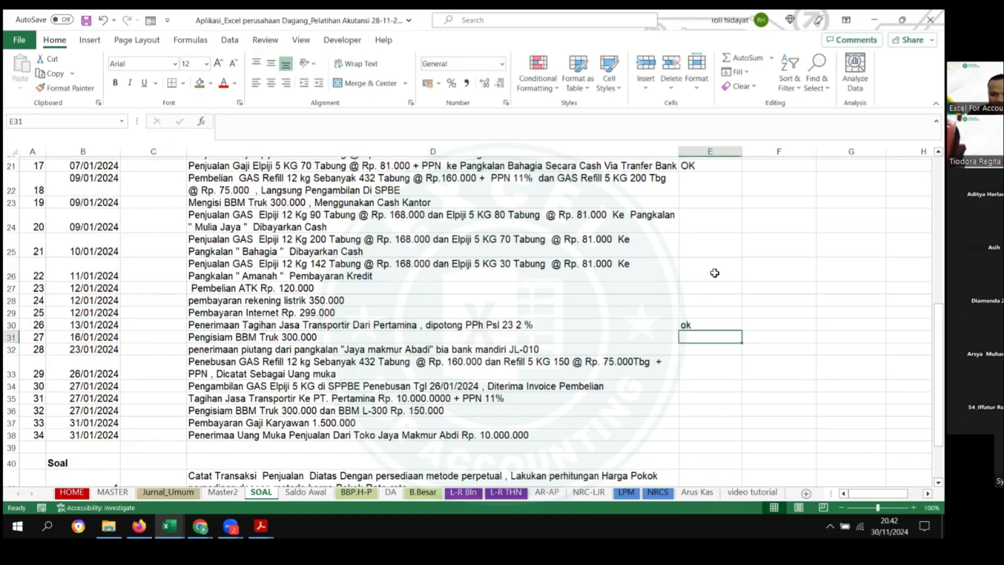
Step: Try to copy the OK mark from E21 to transaction 18 in E22
{"action": "scroll", "coordinate": [715, 261], "scroll_direction": "up", "scroll_amount": 3}
{"action": "left_click", "coordinate": [697, 313]}
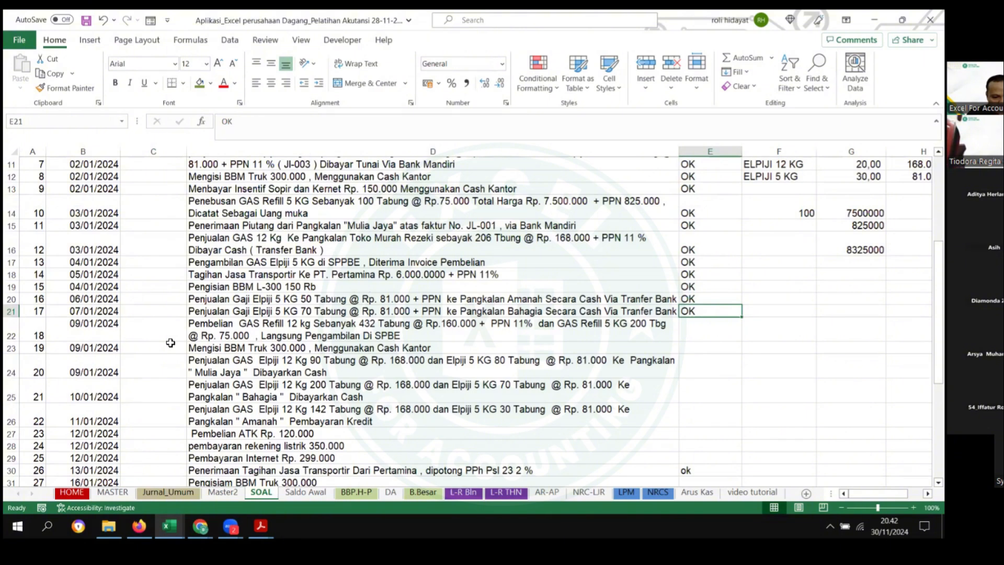
{"action": "key", "text": "ctrl+c"}
{"action": "left_click", "coordinate": [702, 326]}
{"action": "key", "text": "ctrl+v"}
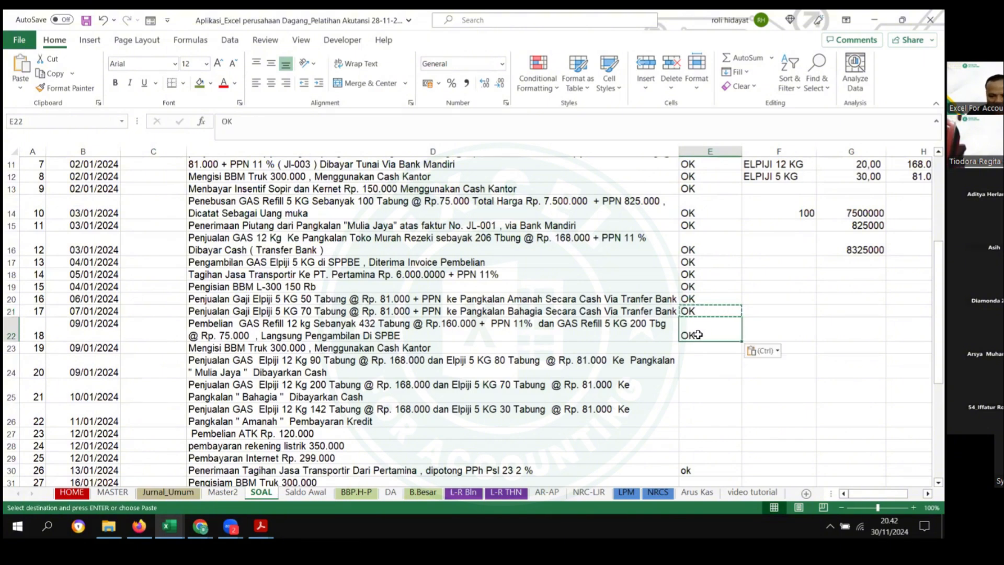
{"action": "key", "text": "Escape"}
Step: Shade transactions 18 to 34 (B22:D38) in the SOAL sheet with a light blue fill
{"action": "left_click_drag", "start_coordinate": [79, 327], "coordinate": [566, 343]}
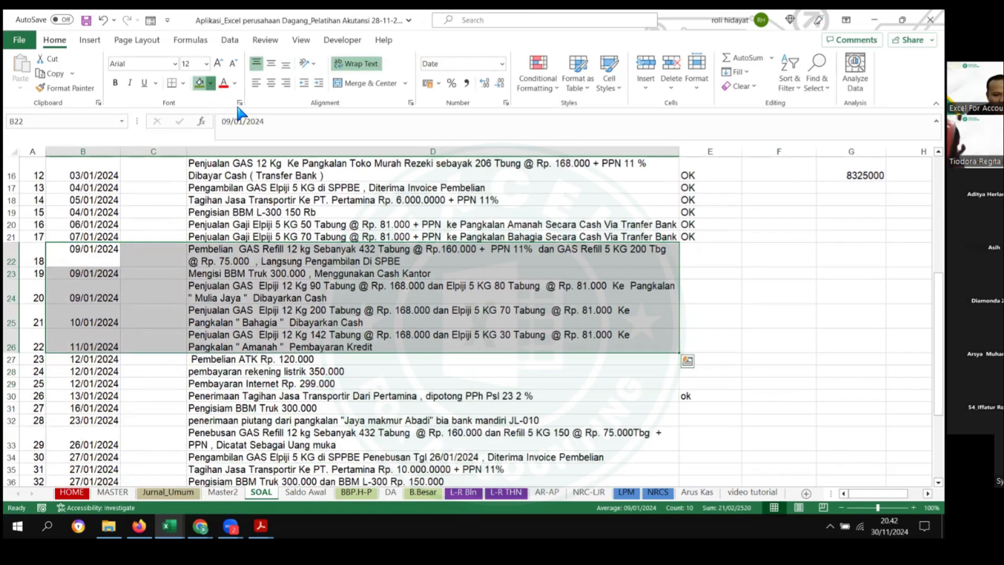
{"action": "left_click", "coordinate": [277, 133]}
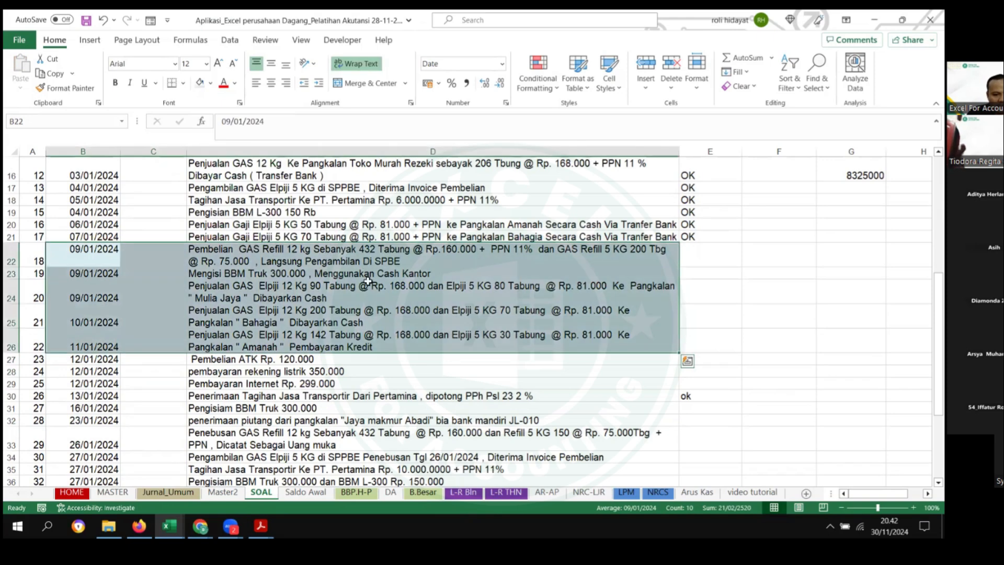
{"action": "scroll", "coordinate": [364, 289], "scroll_direction": "down", "scroll_amount": 2}
{"action": "scroll", "coordinate": [364, 289], "scroll_direction": "up", "scroll_amount": 2}
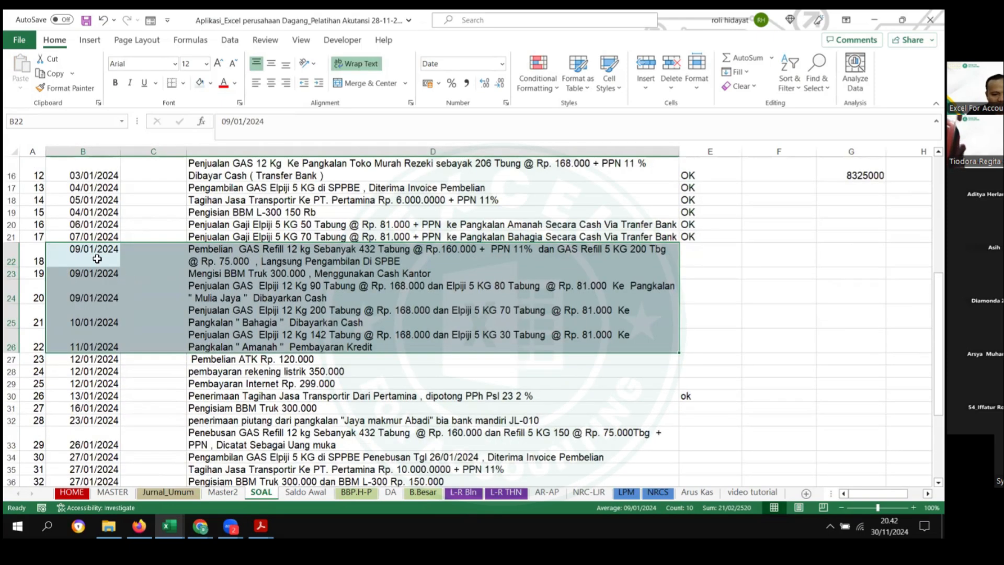
{"action": "left_click_drag", "start_coordinate": [429, 272], "coordinate": [563, 358]}
{"action": "scroll", "coordinate": [563, 358], "scroll_direction": "up", "scroll_amount": 1}
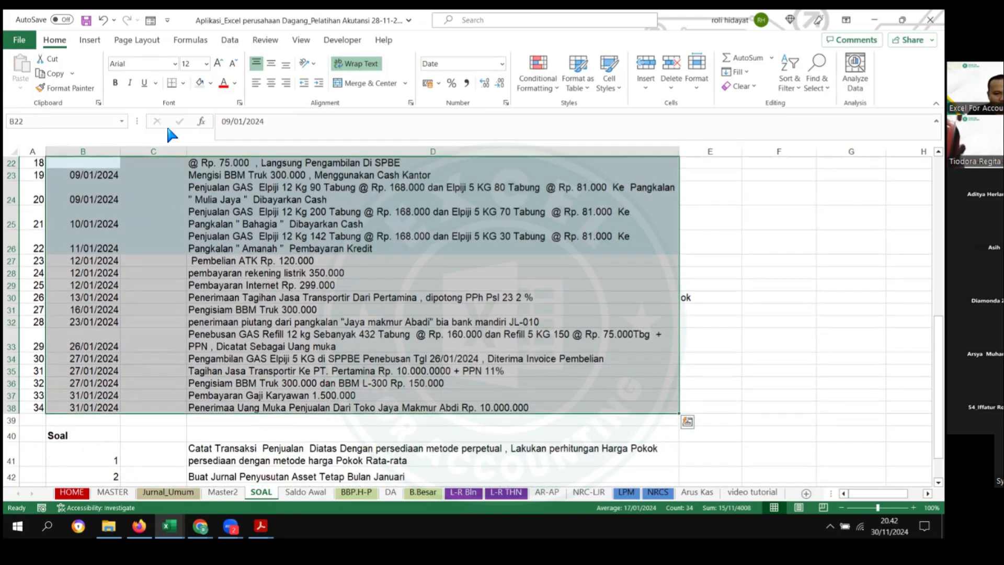
{"action": "scroll", "coordinate": [393, 406], "scroll_direction": "up", "scroll_amount": 1}
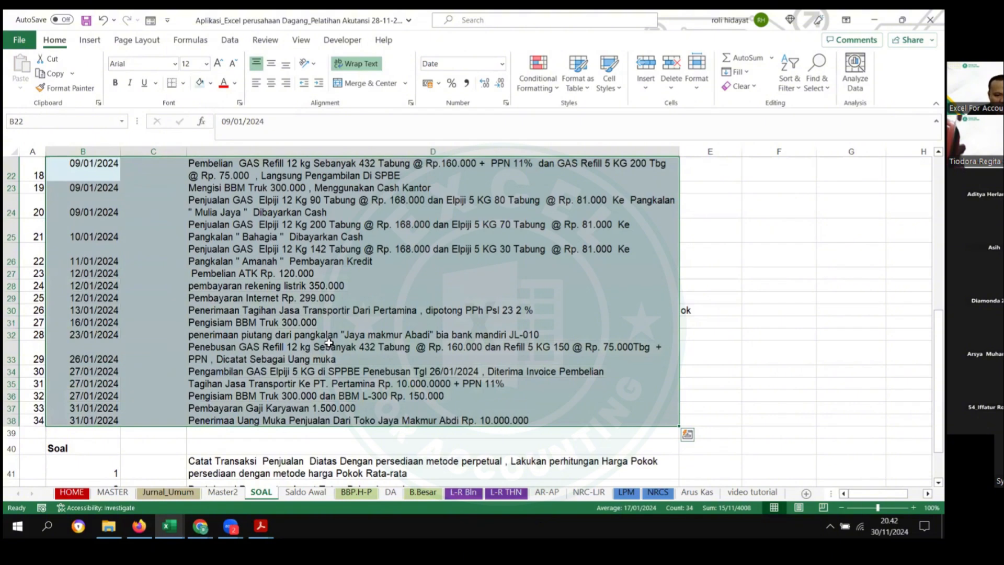
{"action": "scroll", "coordinate": [329, 343], "scroll_direction": "up", "scroll_amount": 2}
{"action": "scroll", "coordinate": [287, 356], "scroll_direction": "down", "scroll_amount": 3}
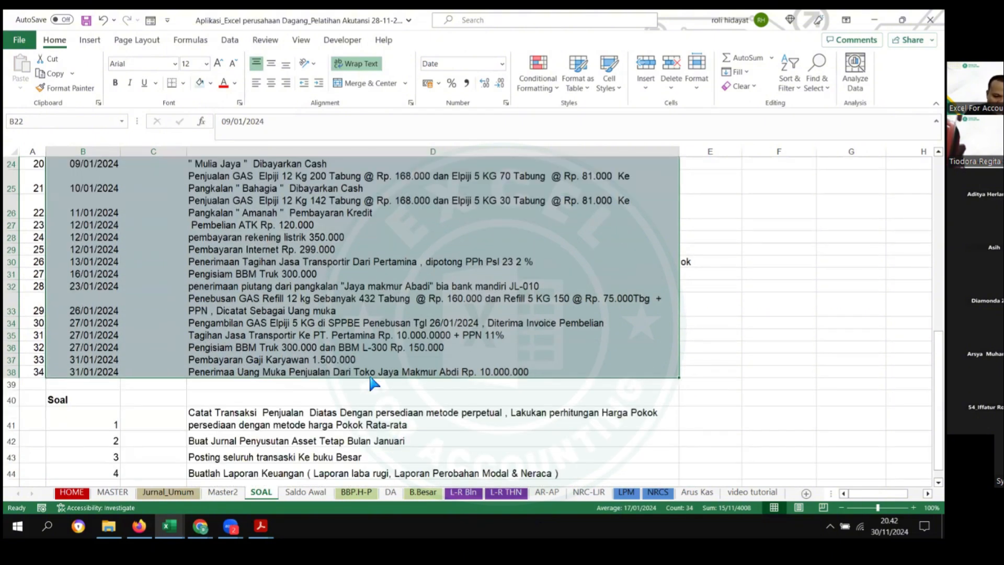
Step: Review the transaction list in the SOAL sheet, comparing the shaded remaining transactions with those marked OK
{"action": "scroll", "coordinate": [384, 360], "scroll_direction": "up", "scroll_amount": 1}
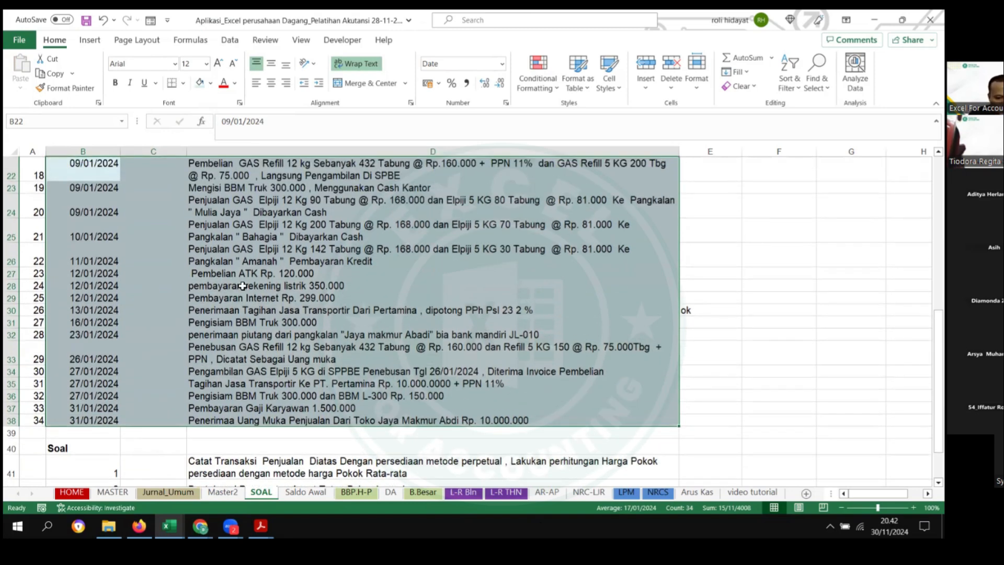
{"action": "left_click_drag", "start_coordinate": [262, 286], "coordinate": [347, 298]}
{"action": "scroll", "coordinate": [574, 323], "scroll_direction": "up", "scroll_amount": 2}
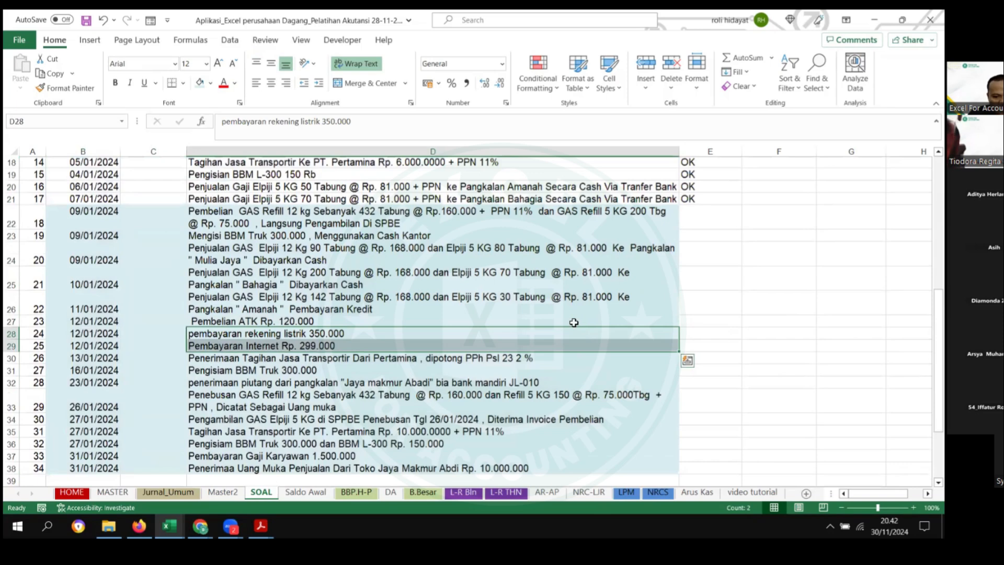
{"action": "left_click", "coordinate": [667, 358]}
{"action": "left_click", "coordinate": [703, 363]}
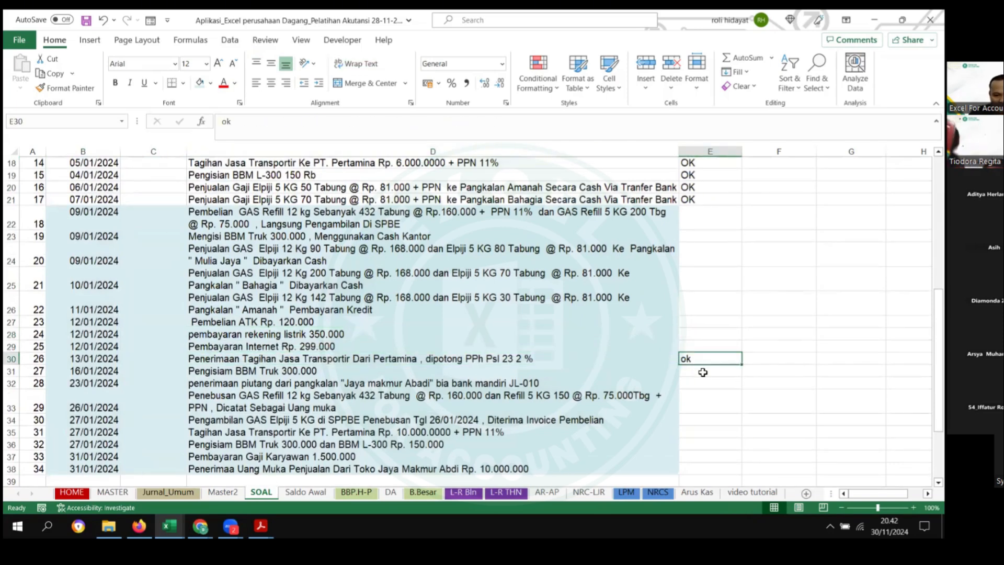
{"action": "left_click_drag", "start_coordinate": [100, 246], "coordinate": [611, 326]}
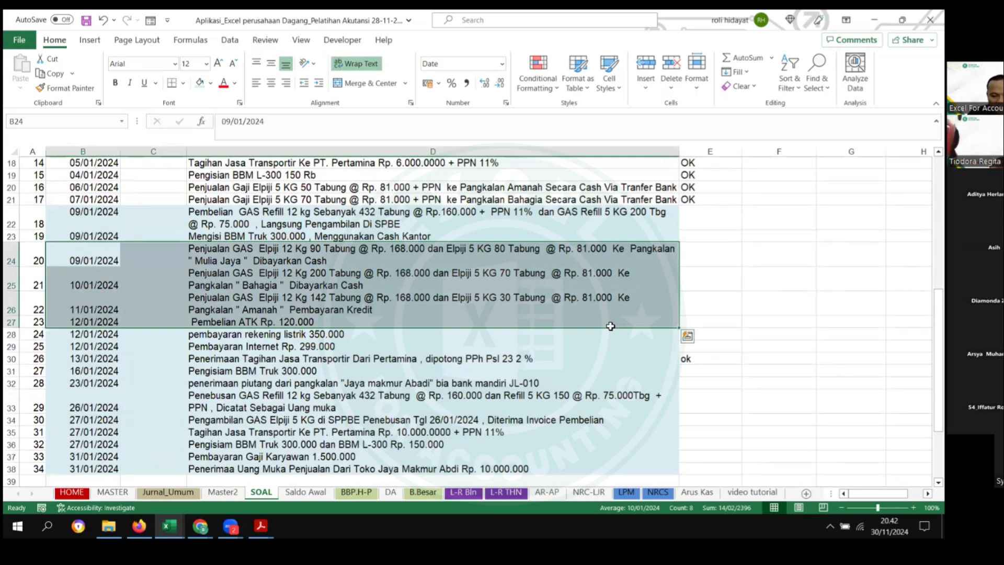
{"action": "scroll", "coordinate": [611, 325], "scroll_direction": "down", "scroll_amount": 1}
{"action": "scroll", "coordinate": [610, 324], "scroll_direction": "down", "scroll_amount": 1}
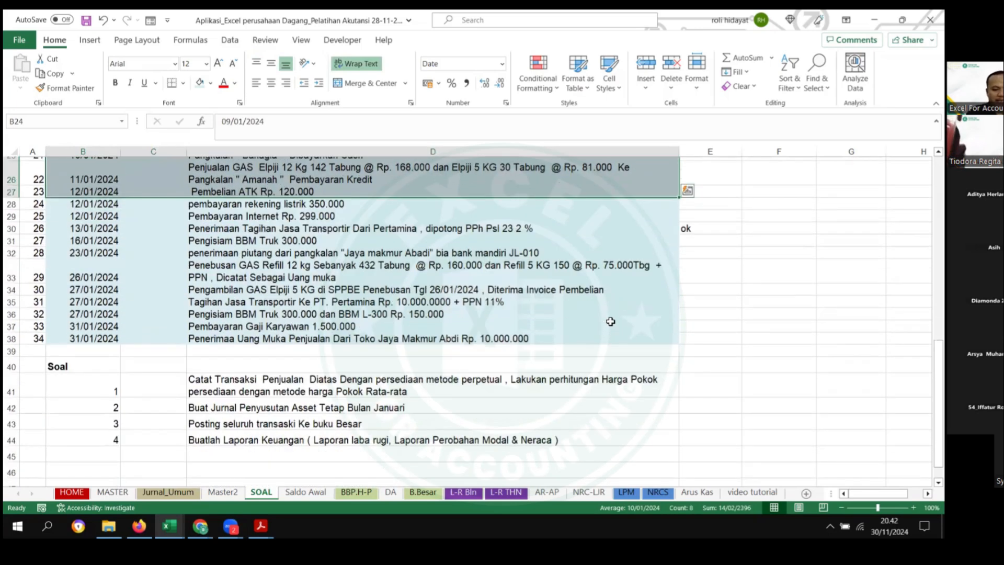
{"action": "scroll", "coordinate": [613, 316], "scroll_direction": "up", "scroll_amount": 5}
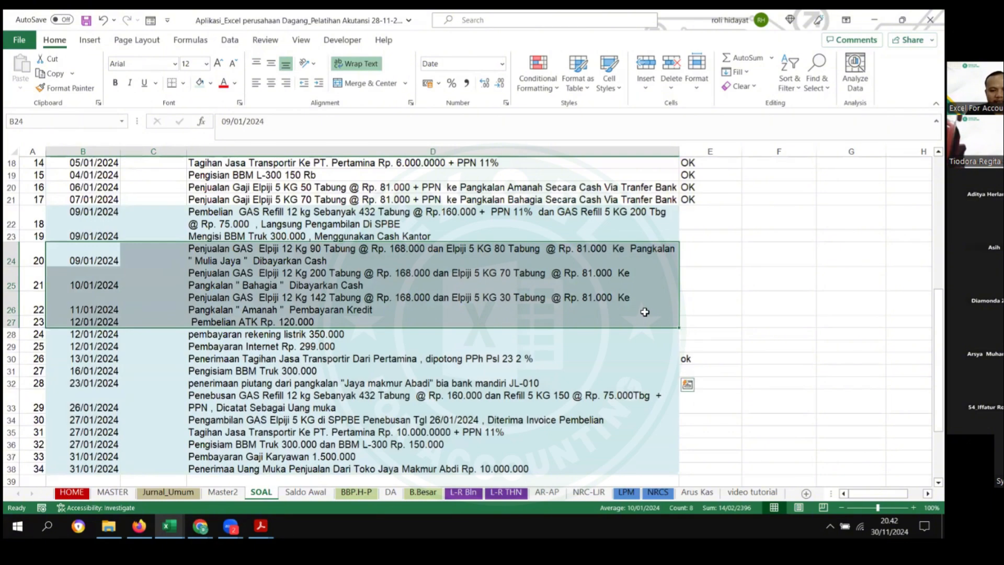
{"action": "scroll", "coordinate": [650, 310], "scroll_direction": "up", "scroll_amount": 5}
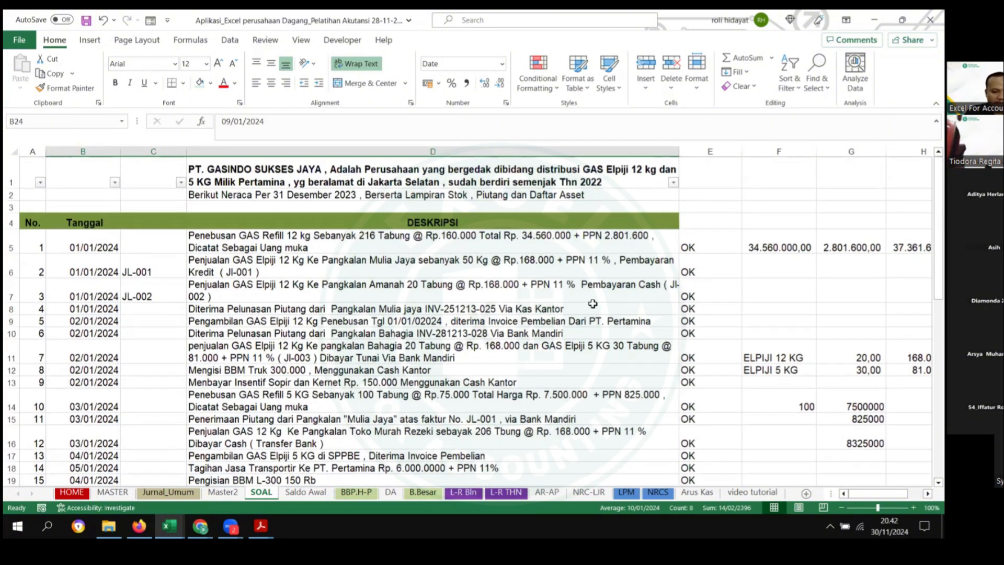
Step: Save the workbook with the shaded transaction list in the SOAL sheet
{"action": "scroll", "coordinate": [428, 320], "scroll_direction": "down", "scroll_amount": 8}
{"action": "scroll", "coordinate": [428, 319], "scroll_direction": "down", "scroll_amount": 2}
{"action": "key", "text": "ctrl+s"}
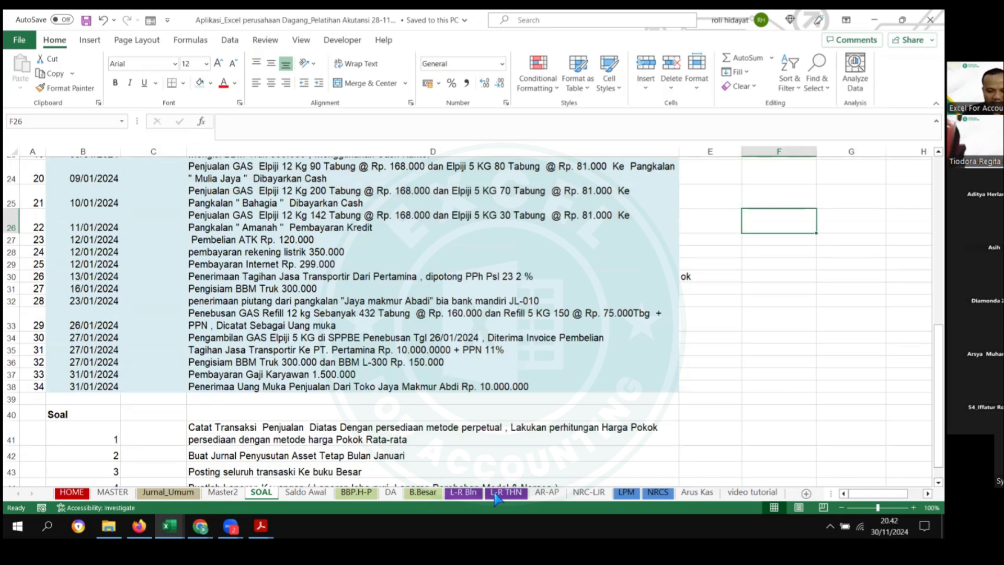
Step: Show all rows of the January income statement in the L-R Bln sheet, including accounts with a zero balance
{"action": "left_click", "coordinate": [465, 494]}
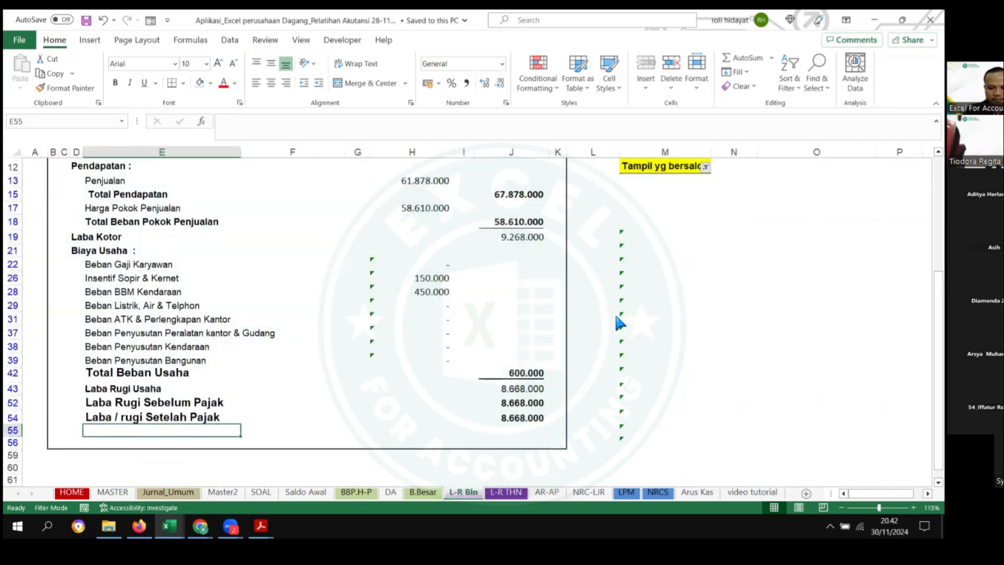
{"action": "left_click", "coordinate": [705, 167]}
{"action": "left_click", "coordinate": [581, 311]}
{"action": "left_click", "coordinate": [658, 428]}
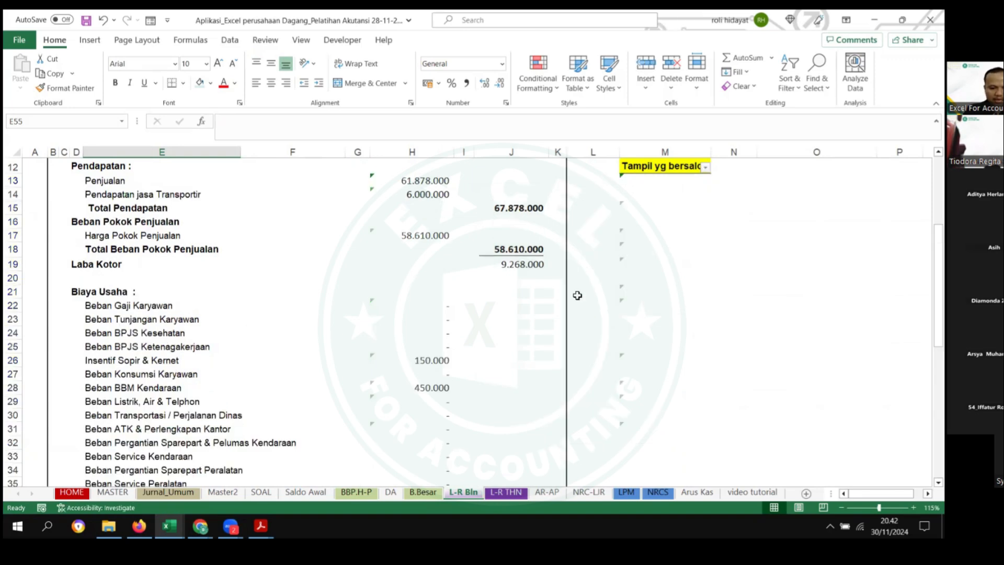
{"action": "scroll", "coordinate": [576, 298], "scroll_direction": "down", "scroll_amount": 10}
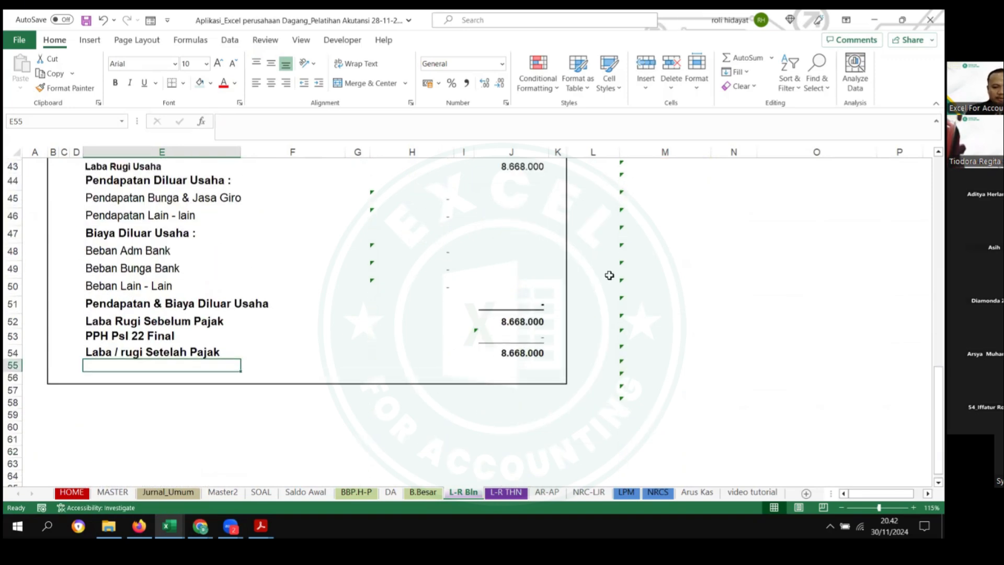
{"action": "scroll", "coordinate": [610, 275], "scroll_direction": "up", "scroll_amount": 12}
Step: Filter the "Tampil yg bersaldo" column of the income statement to exclude rows with the value 0
{"action": "left_click", "coordinate": [706, 255]}
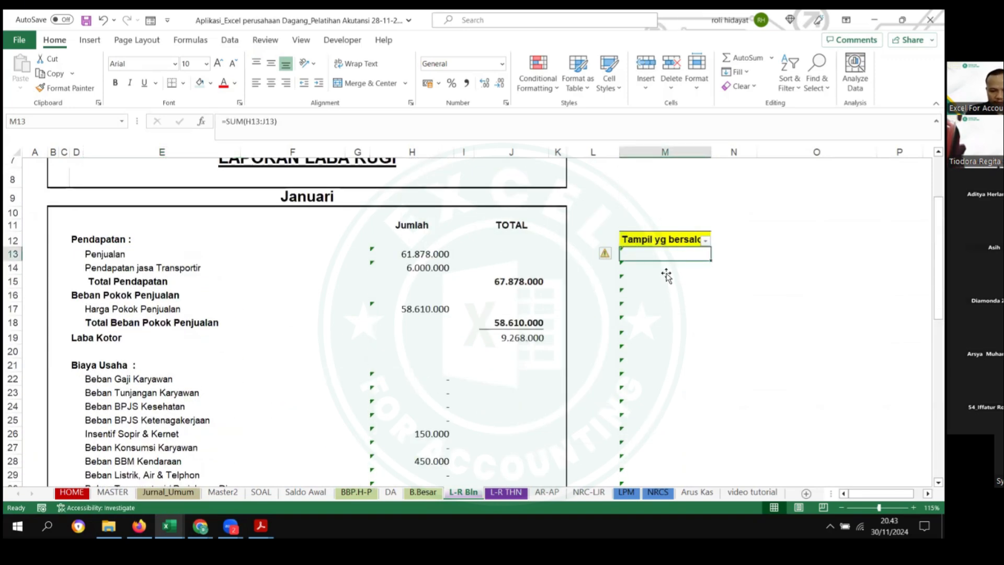
{"action": "left_click", "coordinate": [705, 241]}
{"action": "left_click", "coordinate": [570, 389]}
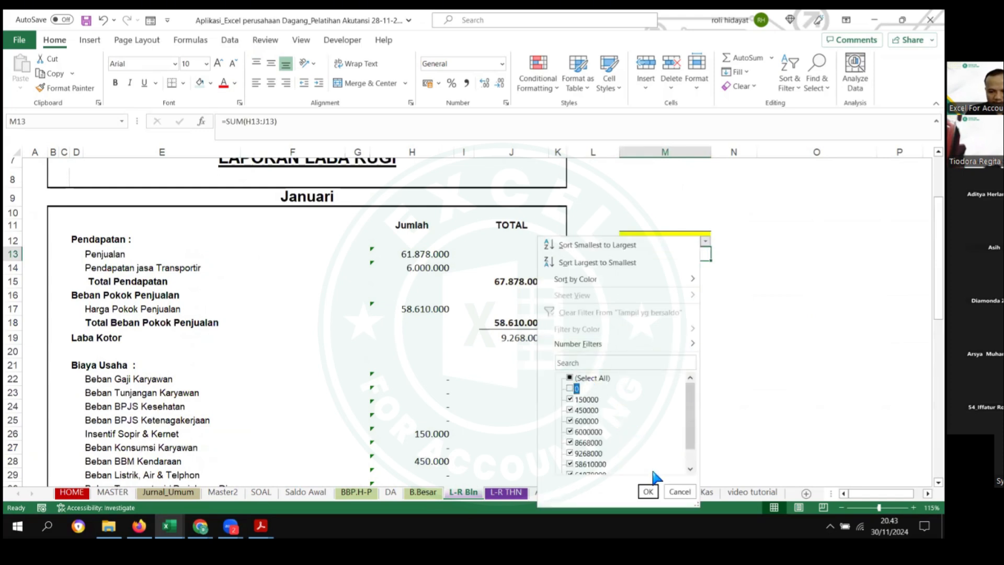
{"action": "left_click", "coordinate": [648, 493]}
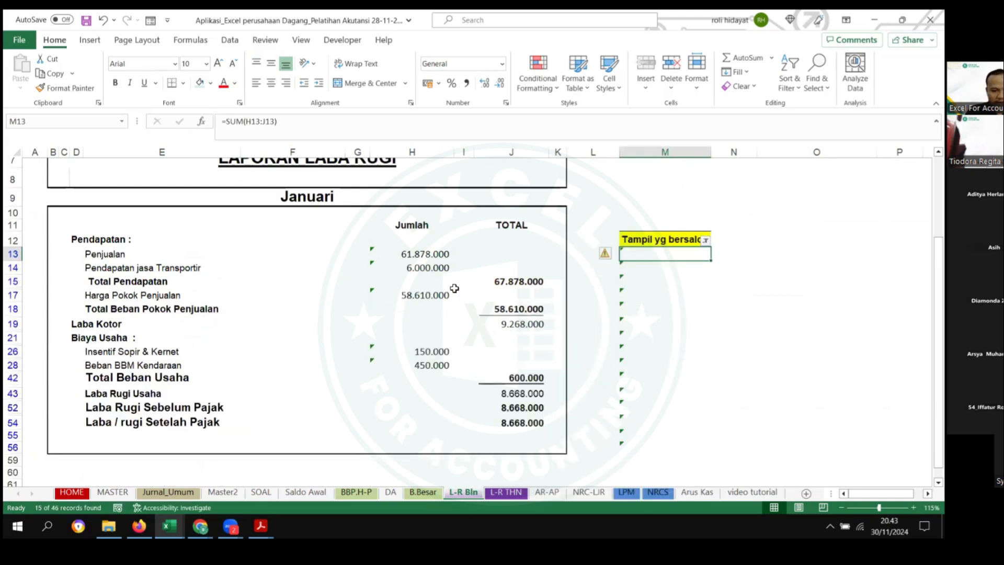
Step: Examine the Penjualan and Harga Pokok Penjualan amounts and the profit lines of the filtered January income statement
{"action": "left_click", "coordinate": [430, 255]}
{"action": "left_click", "coordinate": [423, 301]}
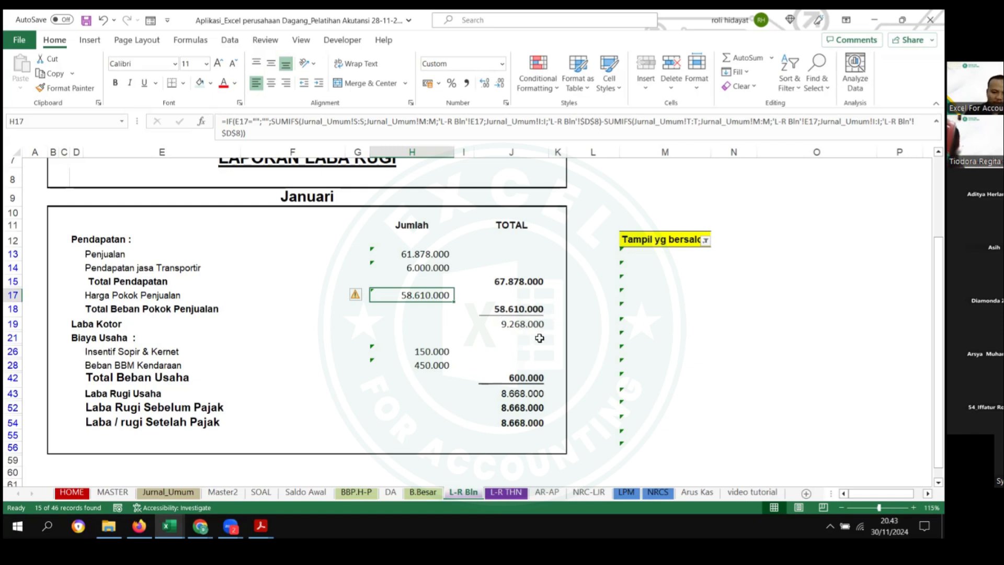
{"action": "scroll", "coordinate": [549, 327], "scroll_direction": "down", "scroll_amount": 2}
{"action": "scroll", "coordinate": [549, 335], "scroll_direction": "up", "scroll_amount": 2}
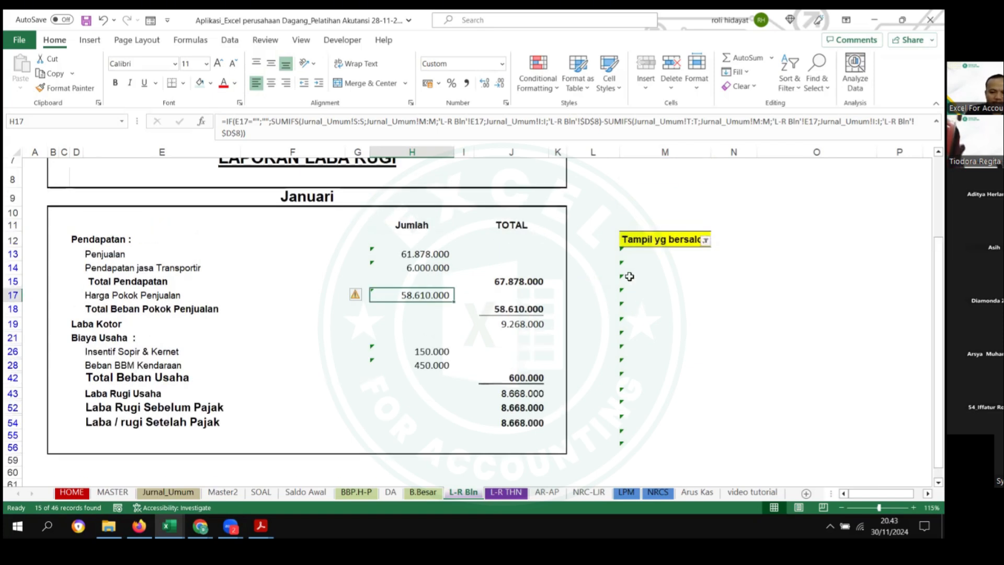
{"action": "left_click", "coordinate": [731, 310]}
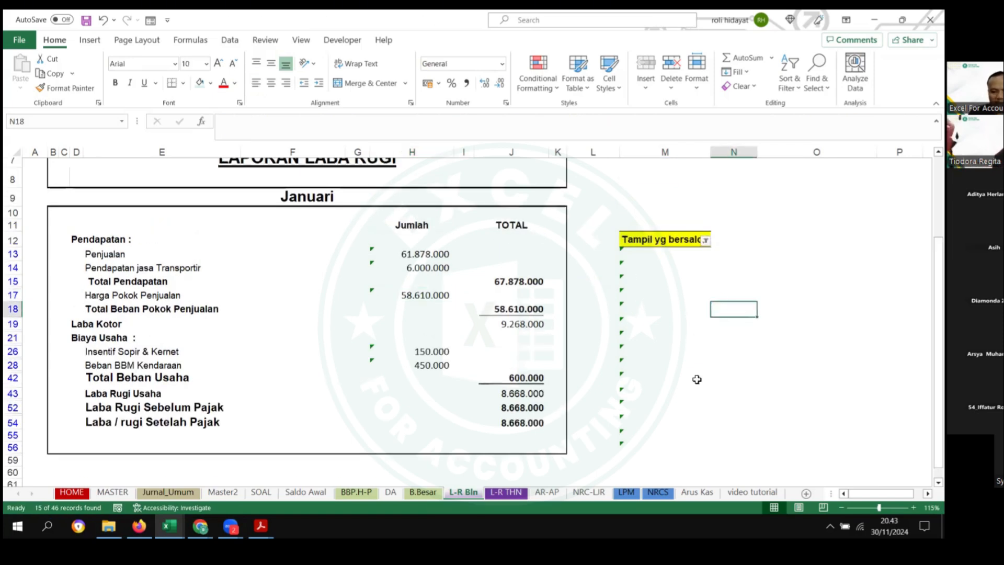
Step: Show every account row of the balance sheet in the NRCS sheet by including all values in the "Tampilkan yg bersaldo" filter
{"action": "left_click", "coordinate": [599, 494]}
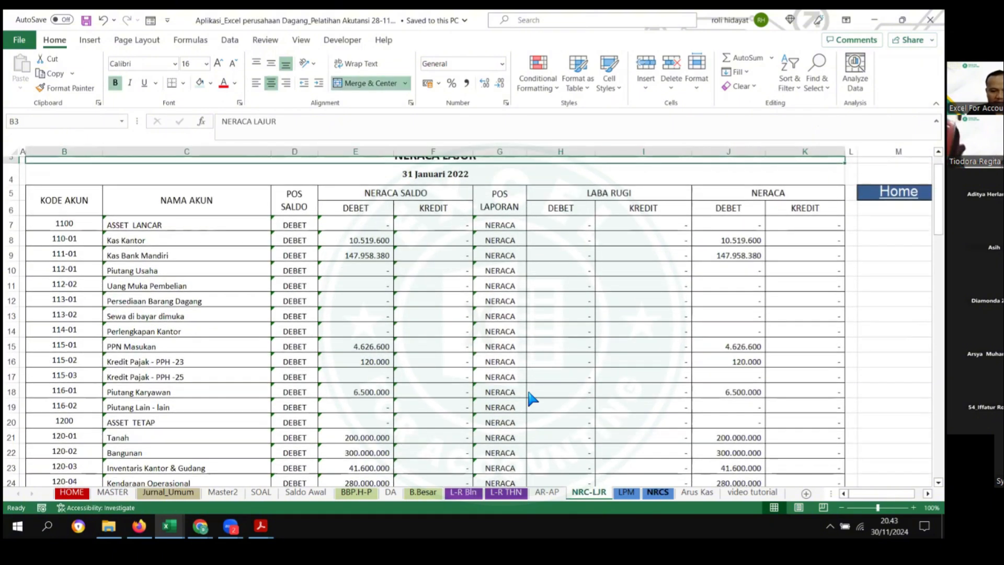
{"action": "left_click", "coordinate": [658, 493]}
{"action": "scroll", "coordinate": [445, 334], "scroll_direction": "down", "scroll_amount": 6}
{"action": "scroll", "coordinate": [580, 291], "scroll_direction": "up", "scroll_amount": 5}
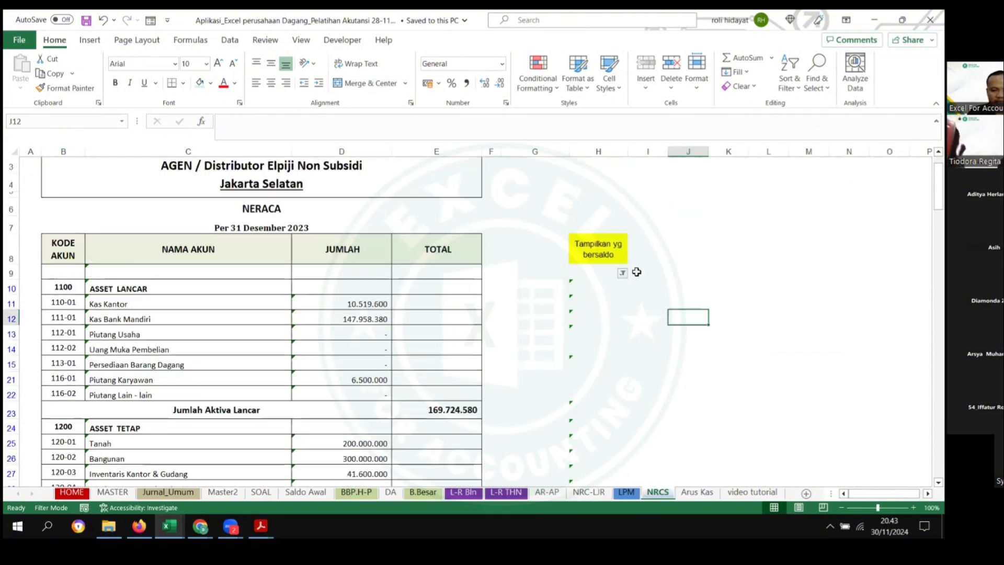
{"action": "left_click", "coordinate": [622, 273]}
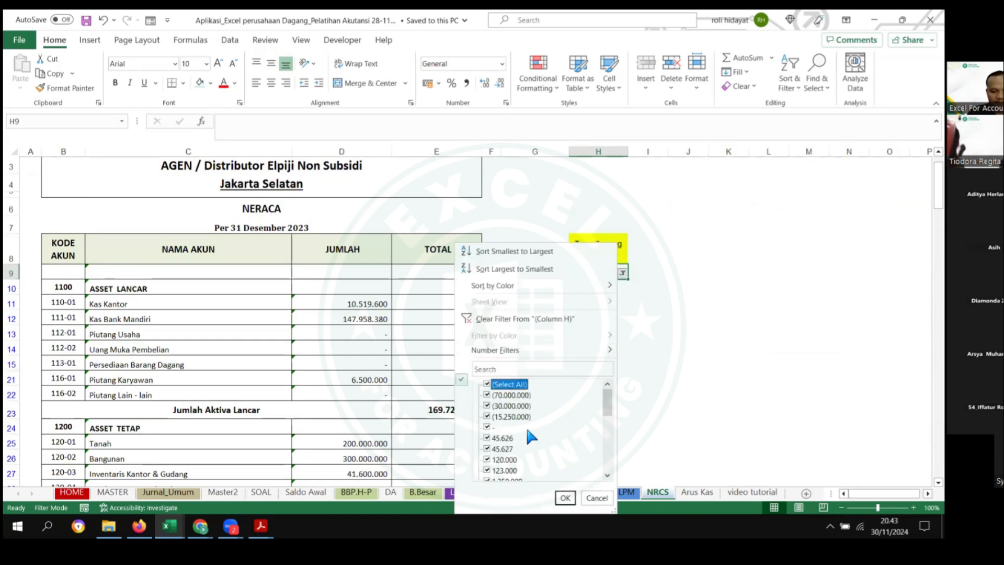
{"action": "left_click", "coordinate": [566, 498]}
Step: Review the balance sheet's assets, liabilities and equity in the NRCS sheet and save the workbook
{"action": "scroll", "coordinate": [541, 360], "scroll_direction": "down", "scroll_amount": 3}
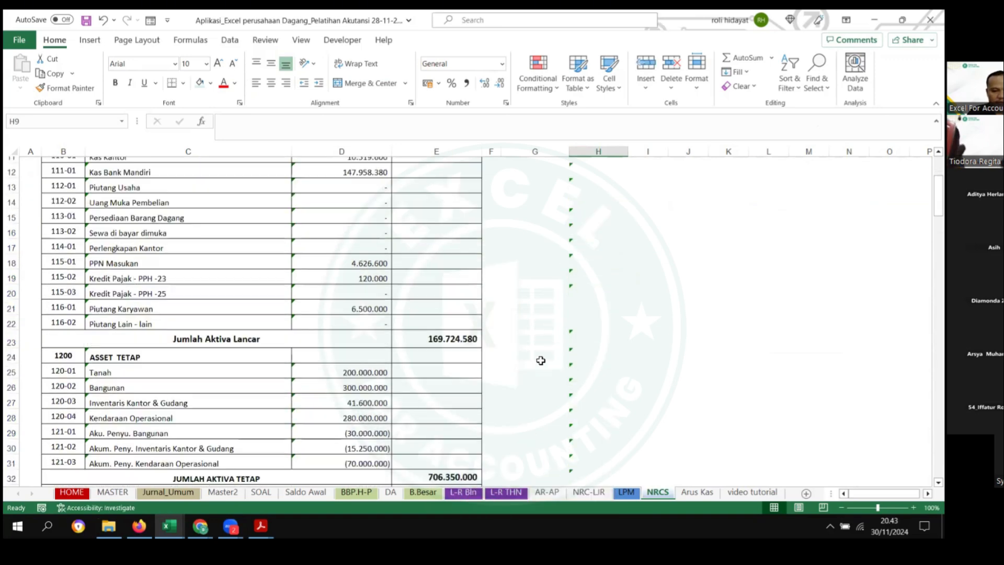
{"action": "scroll", "coordinate": [541, 360], "scroll_direction": "down", "scroll_amount": 11}
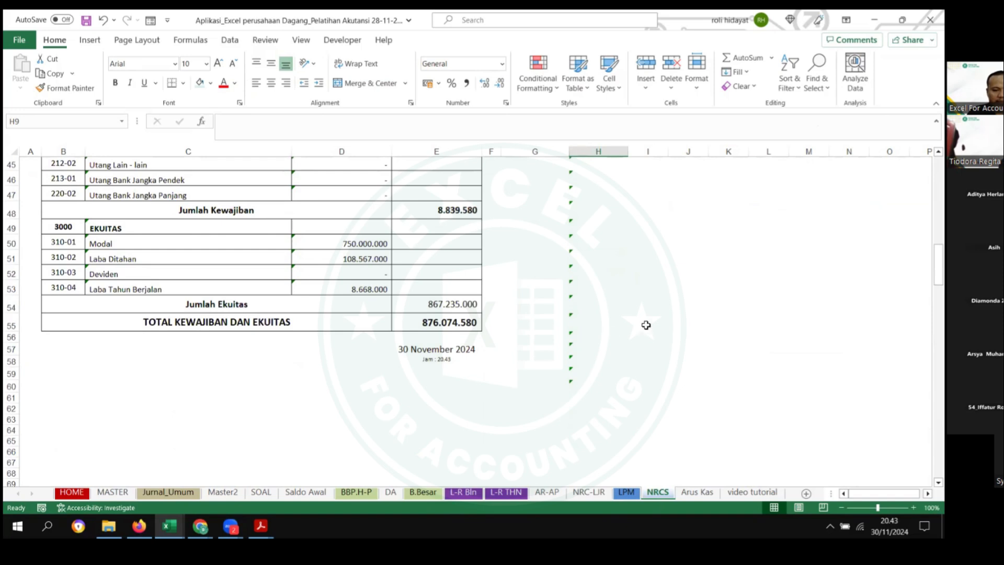
{"action": "left_click", "coordinate": [646, 325]}
{"action": "key", "text": "ctrl+s"}
{"action": "scroll", "coordinate": [377, 397], "scroll_direction": "up", "scroll_amount": 5}
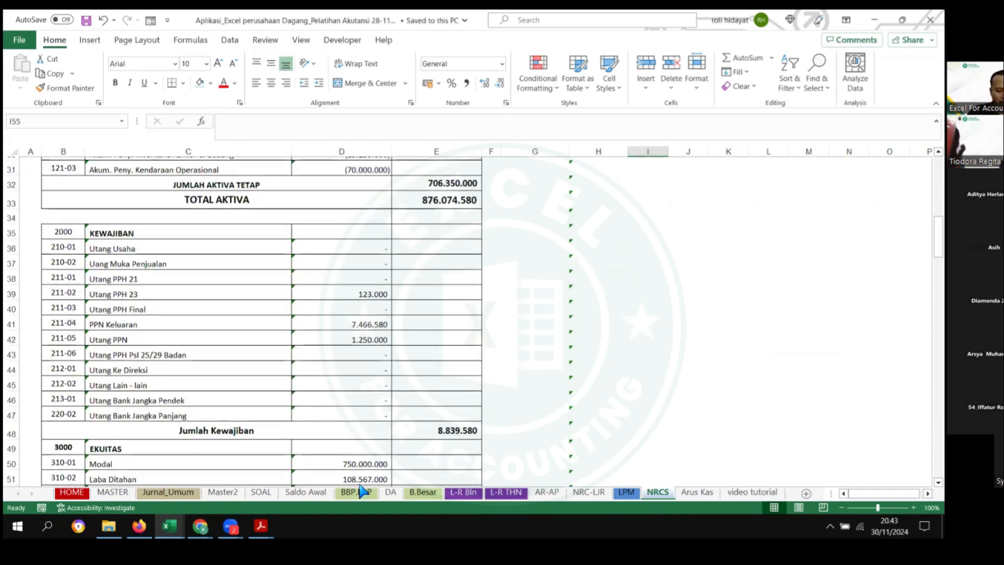
Step: View the Pangkalan "Mulia Jaya" receivables subledger in the BBP.H-P sheet and return to the L-R Bln income statement
{"action": "left_click", "coordinate": [361, 492]}
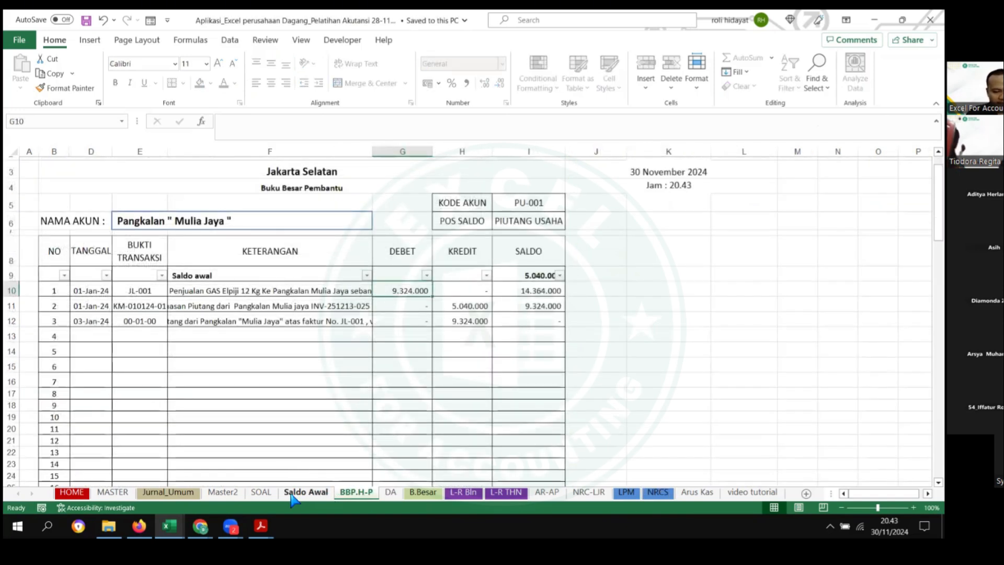
{"action": "left_click", "coordinate": [473, 495]}
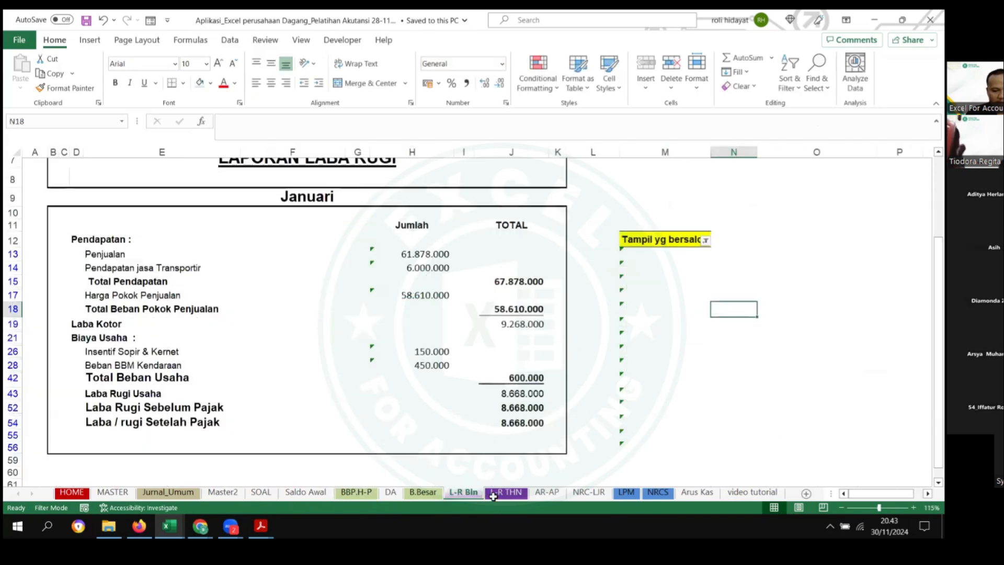